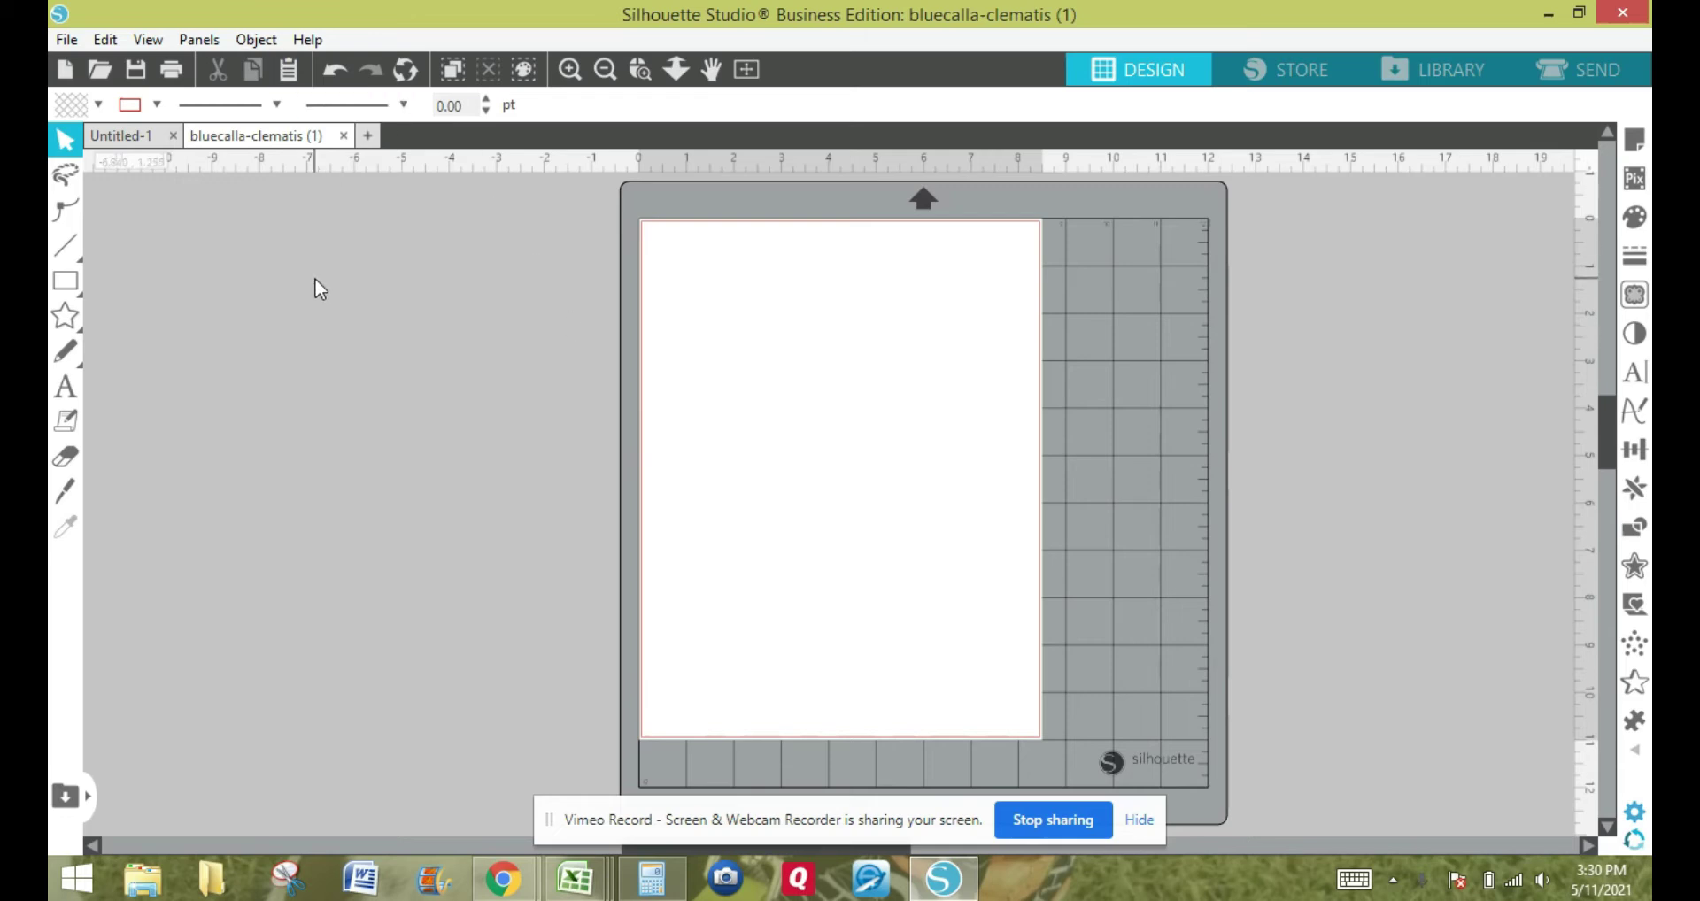
Open bluecalla-clematis (1).pdf from the Desktop and choose page 14 for the import.
click(64, 41)
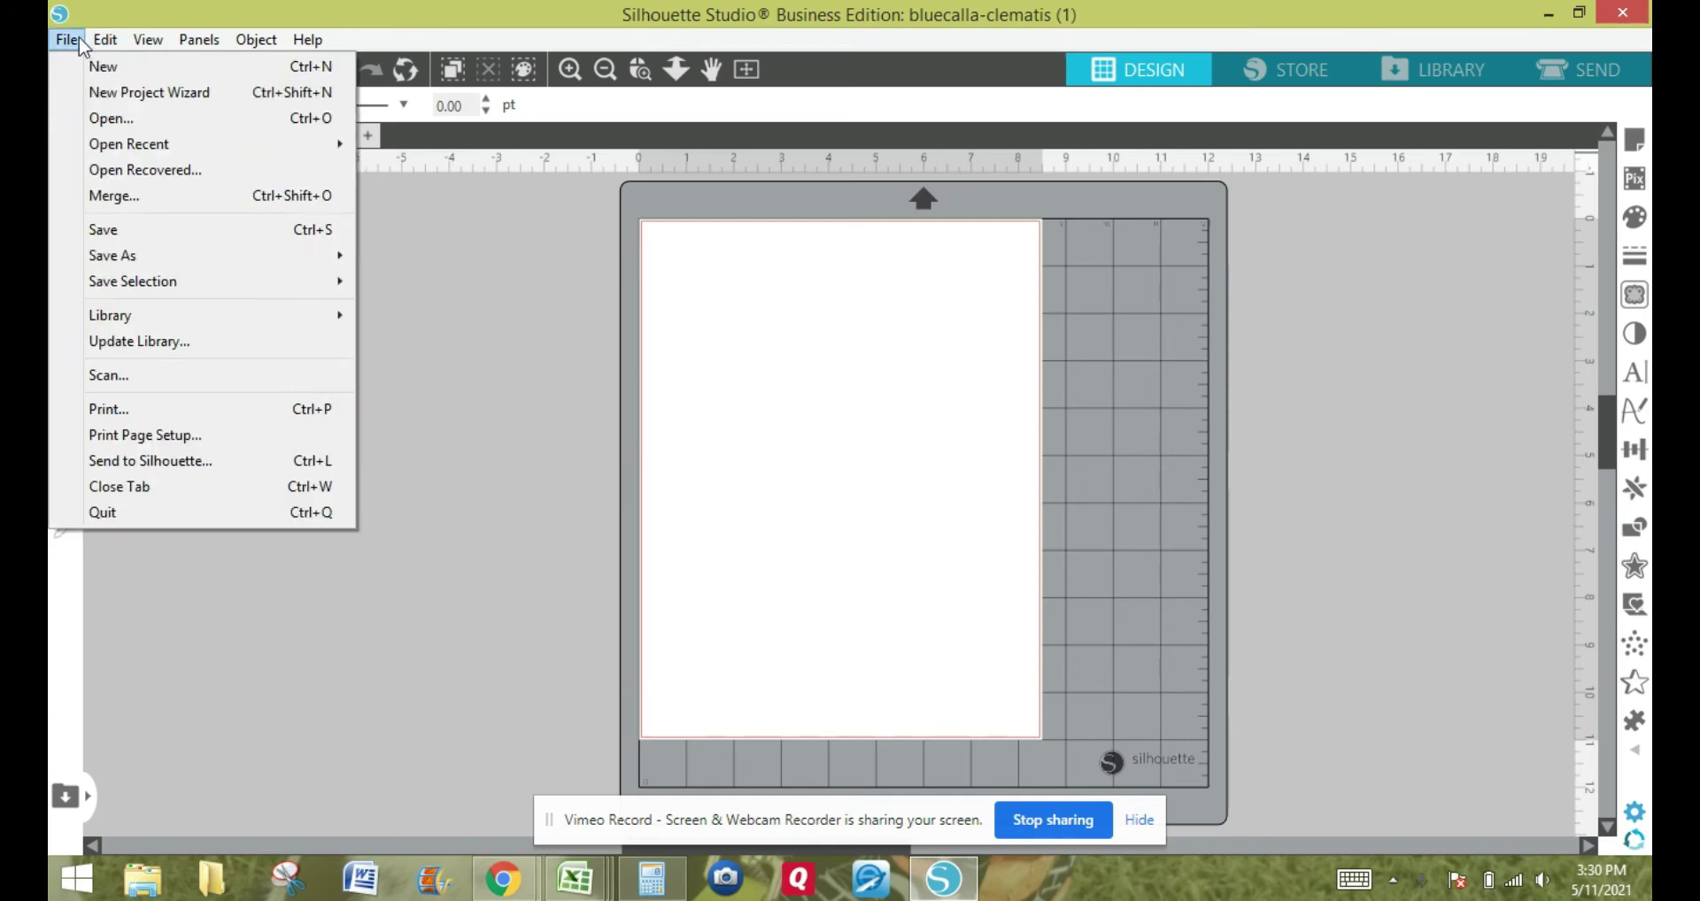
click(97, 117)
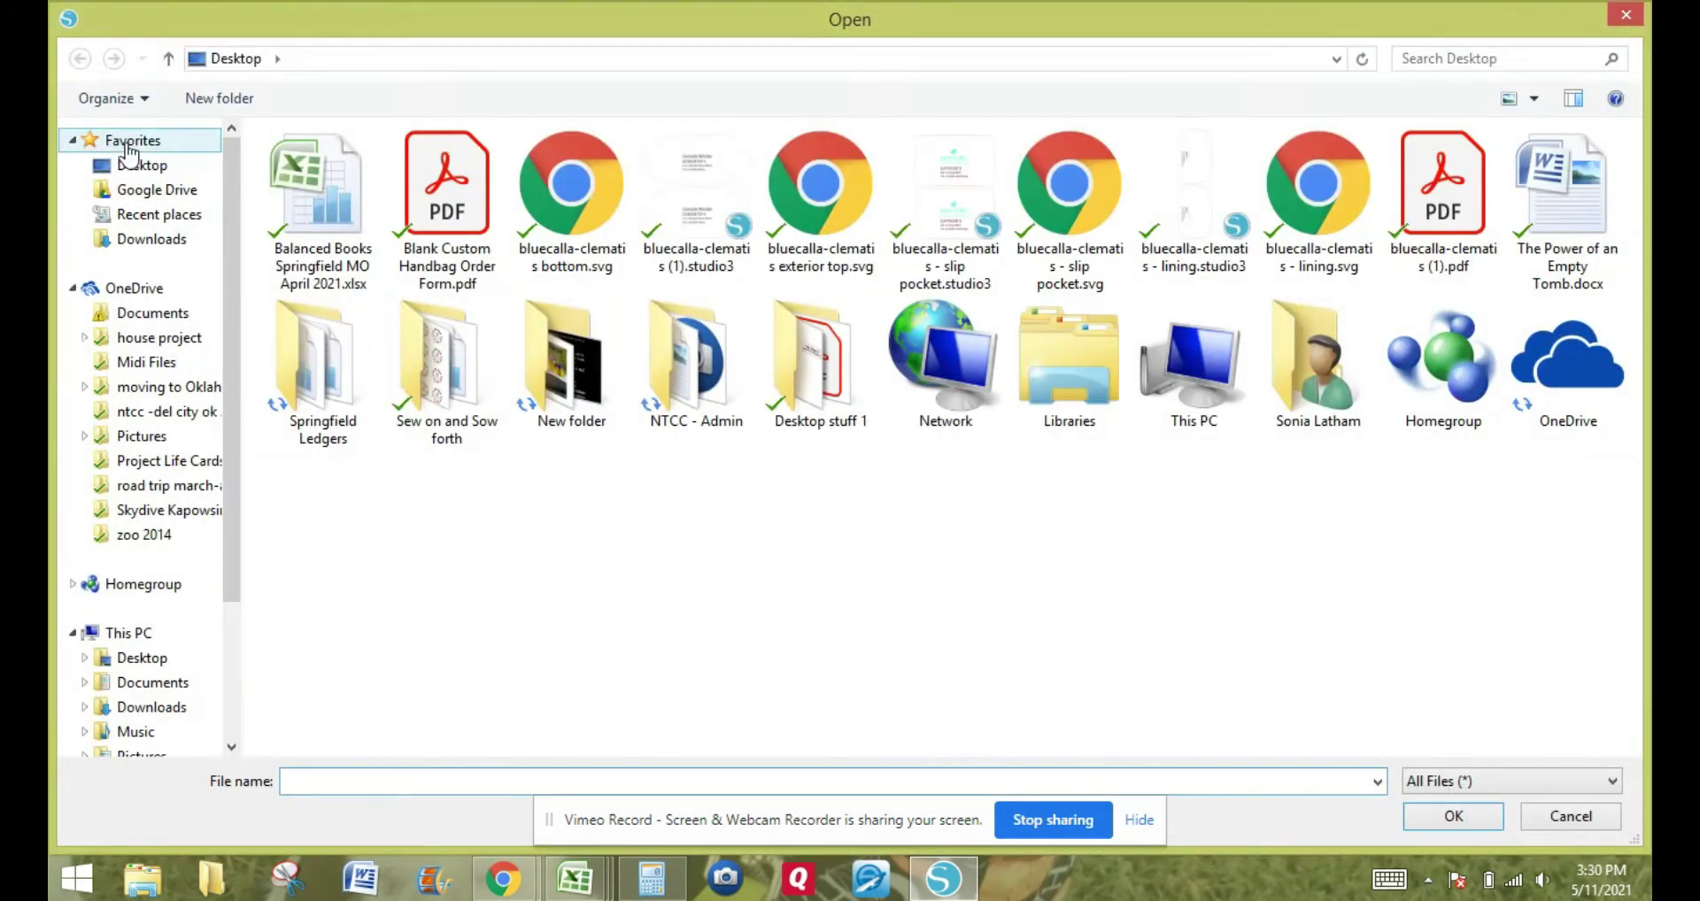
double_click(1474, 215)
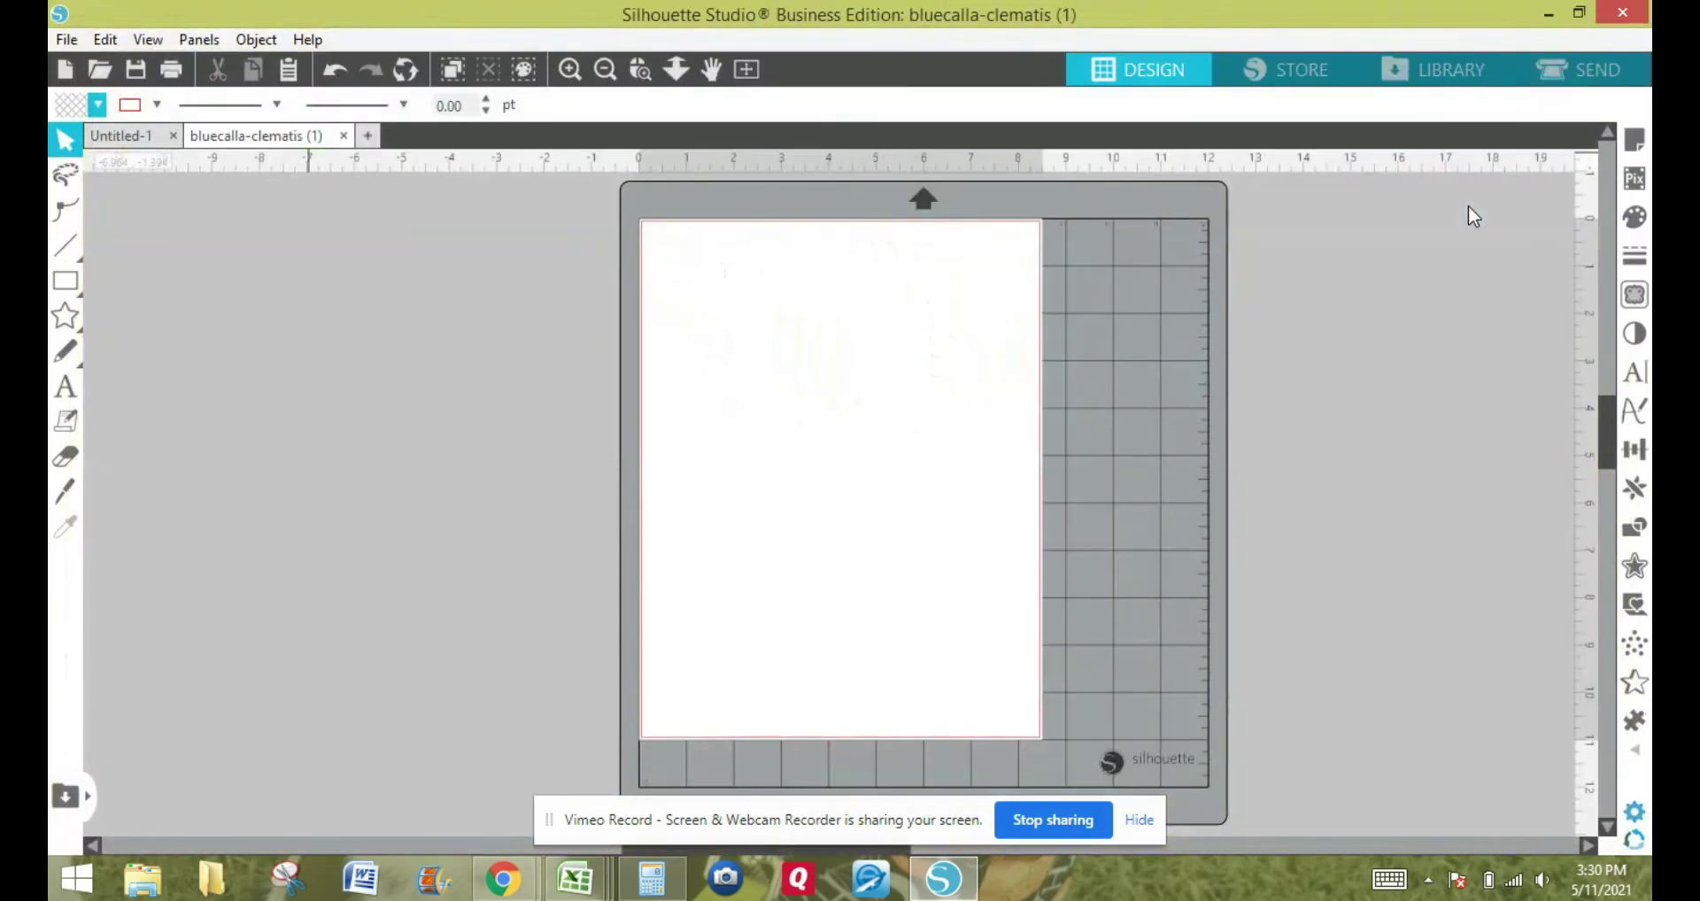
drag(649, 184, 762, 187)
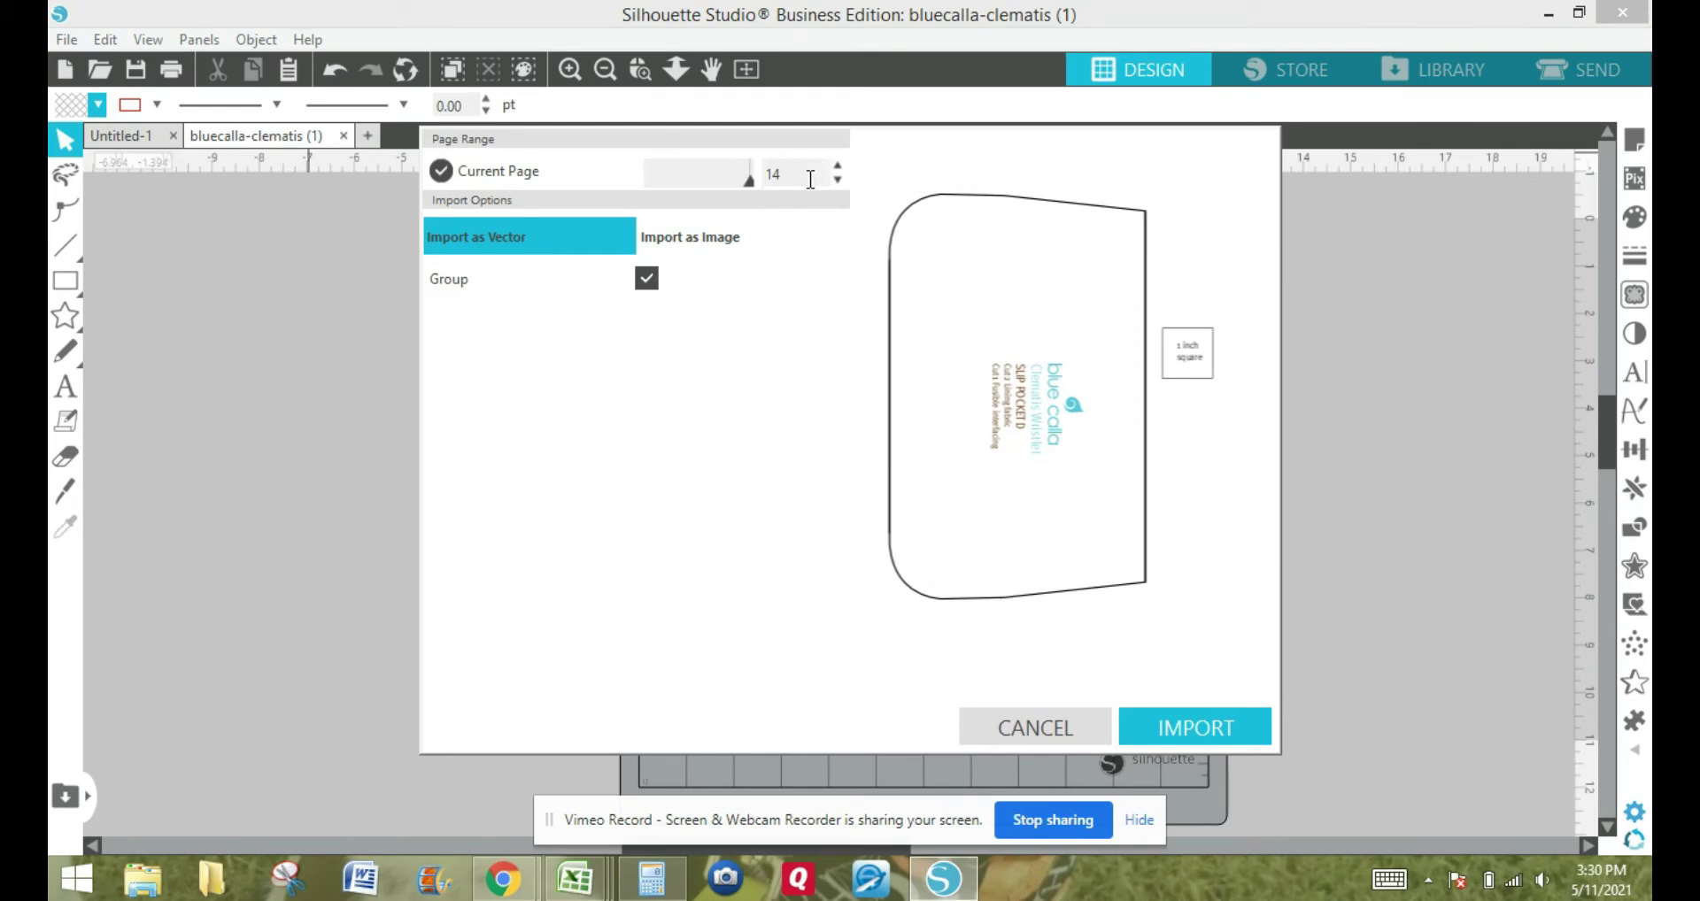
mouse_move(747, 184)
mouse_down()
mouse_move(645, 178)
mouse_move(764, 195)
mouse_up()
Compare the image and vector import options, then import the slip pocket page as a grouped vector.
click(666, 252)
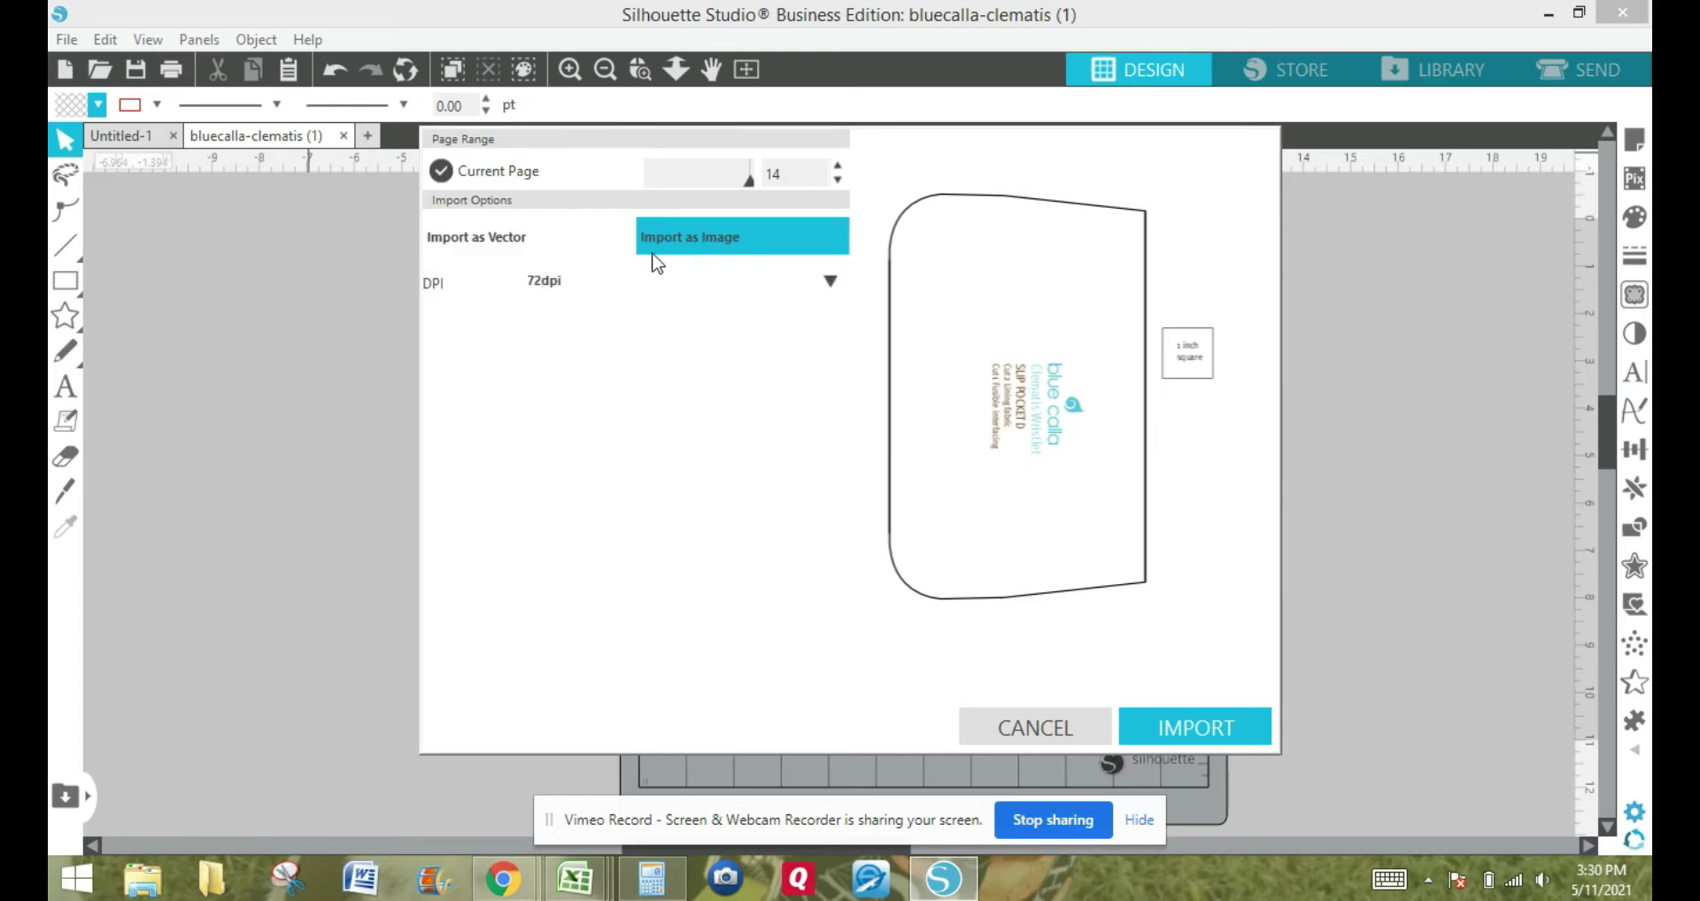
click(540, 254)
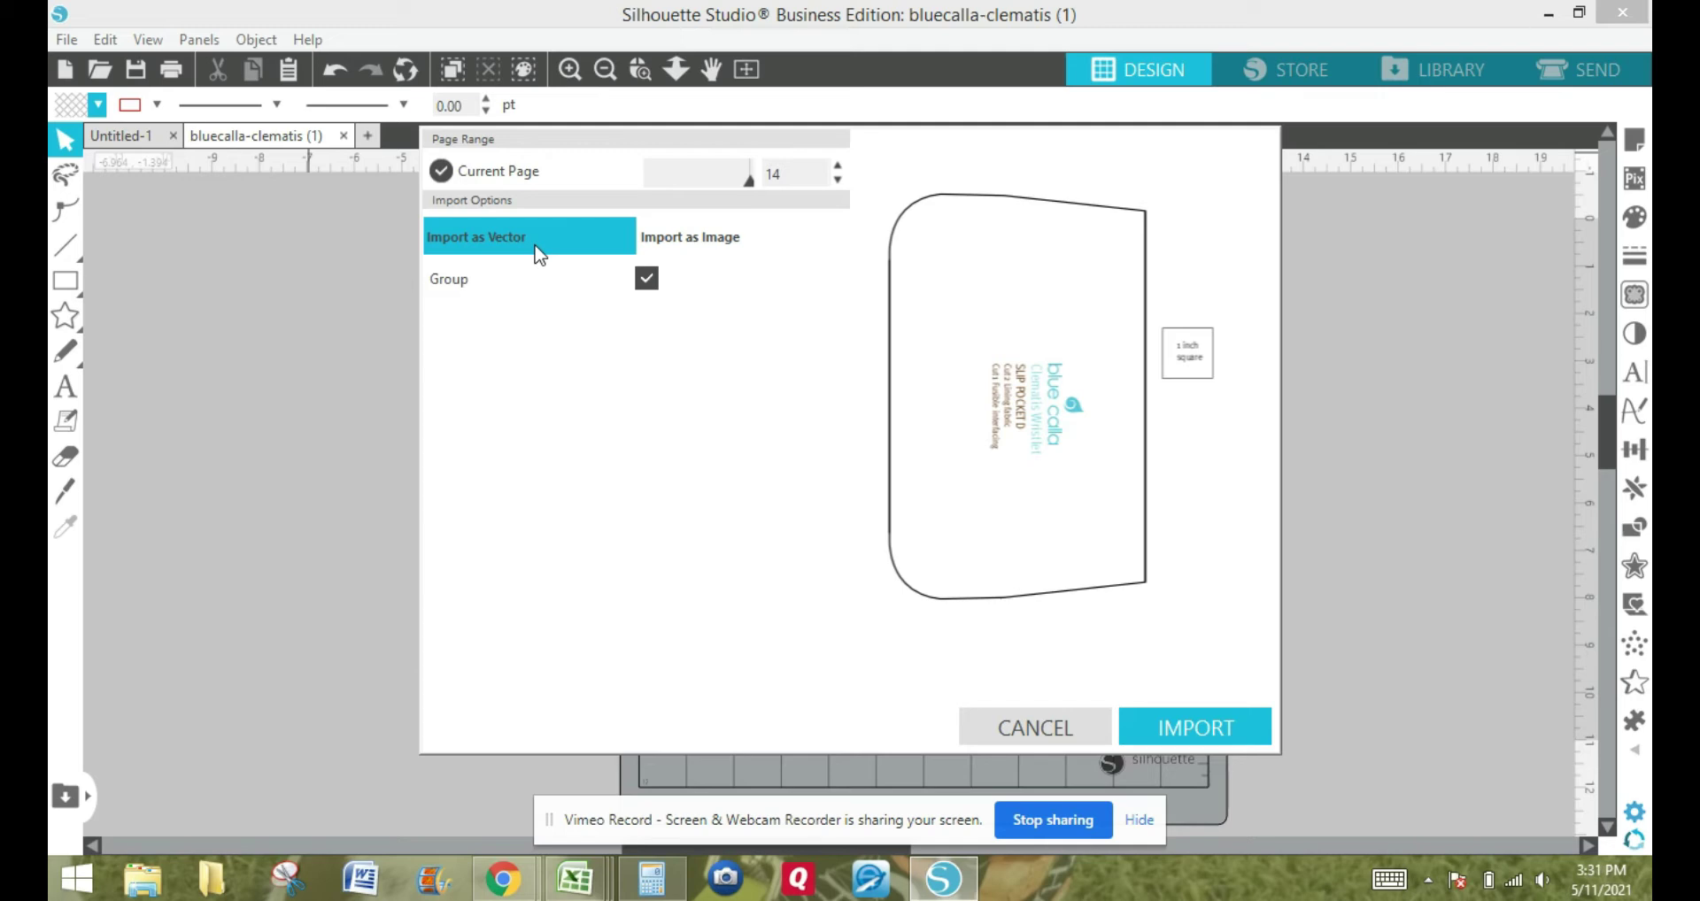
click(676, 239)
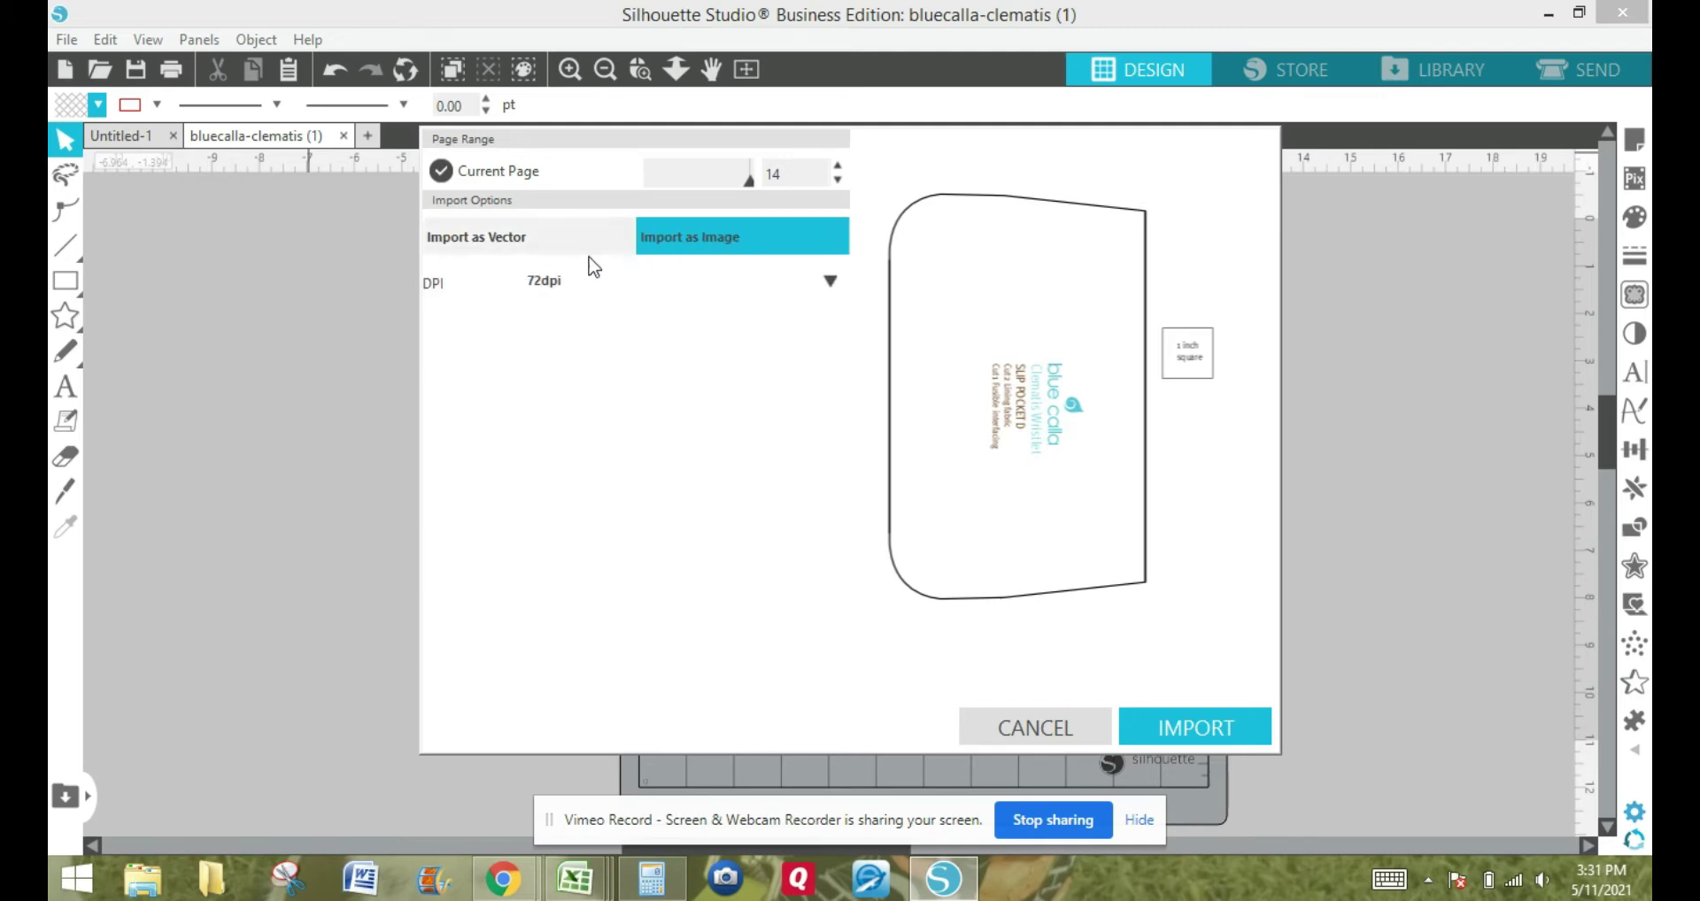
click(552, 252)
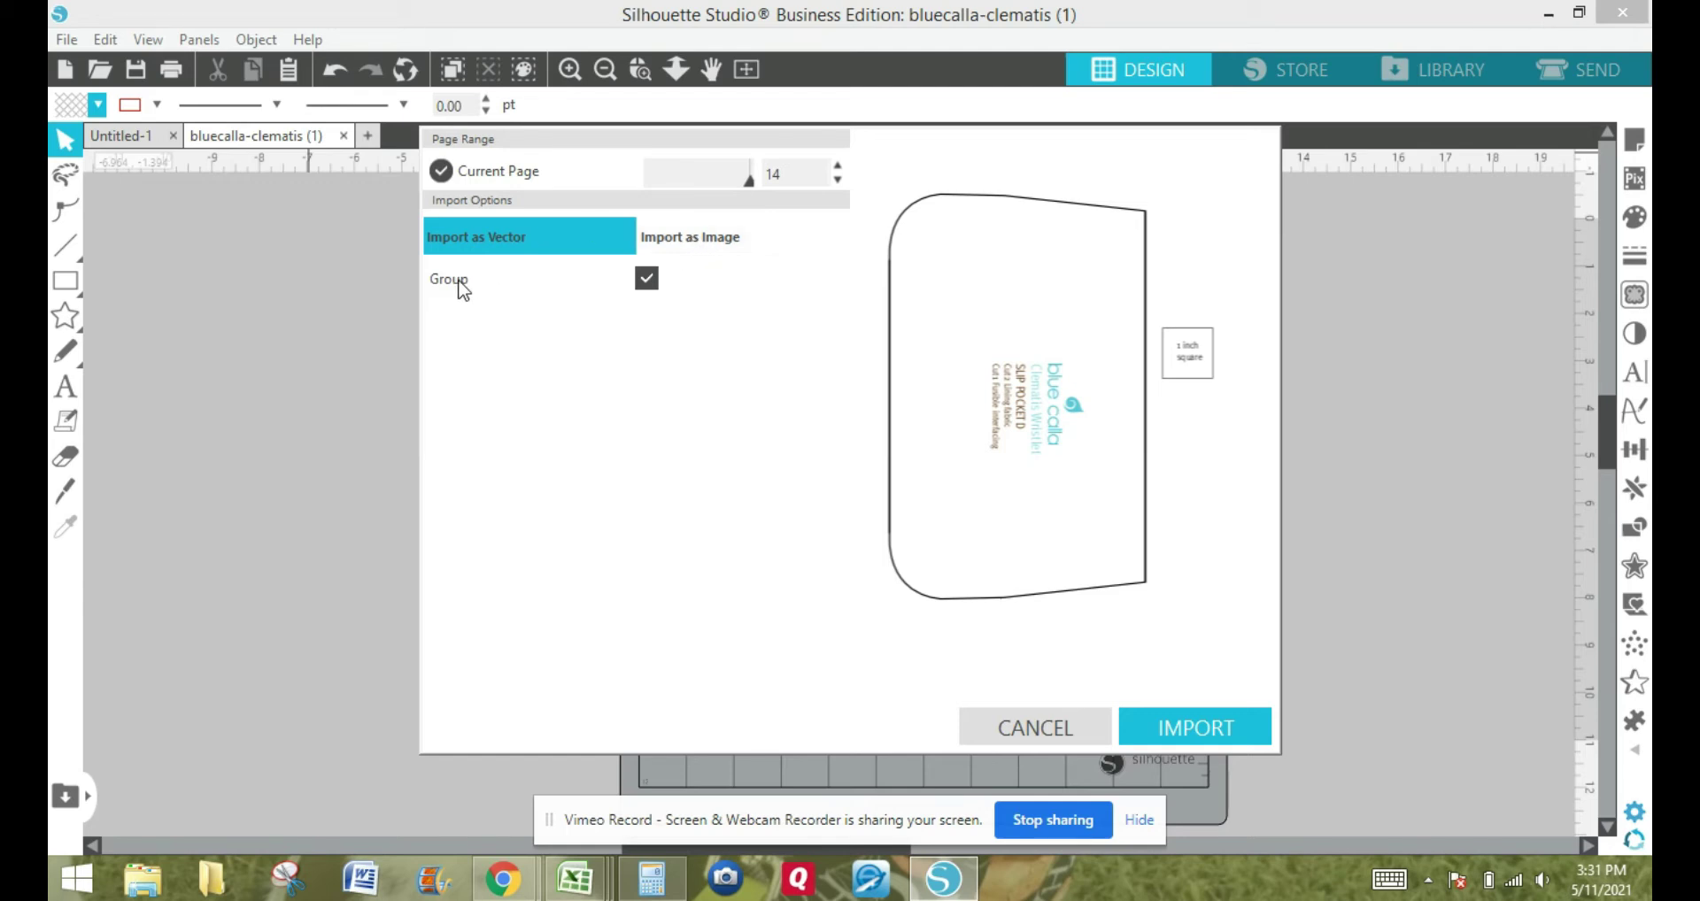
click(1187, 724)
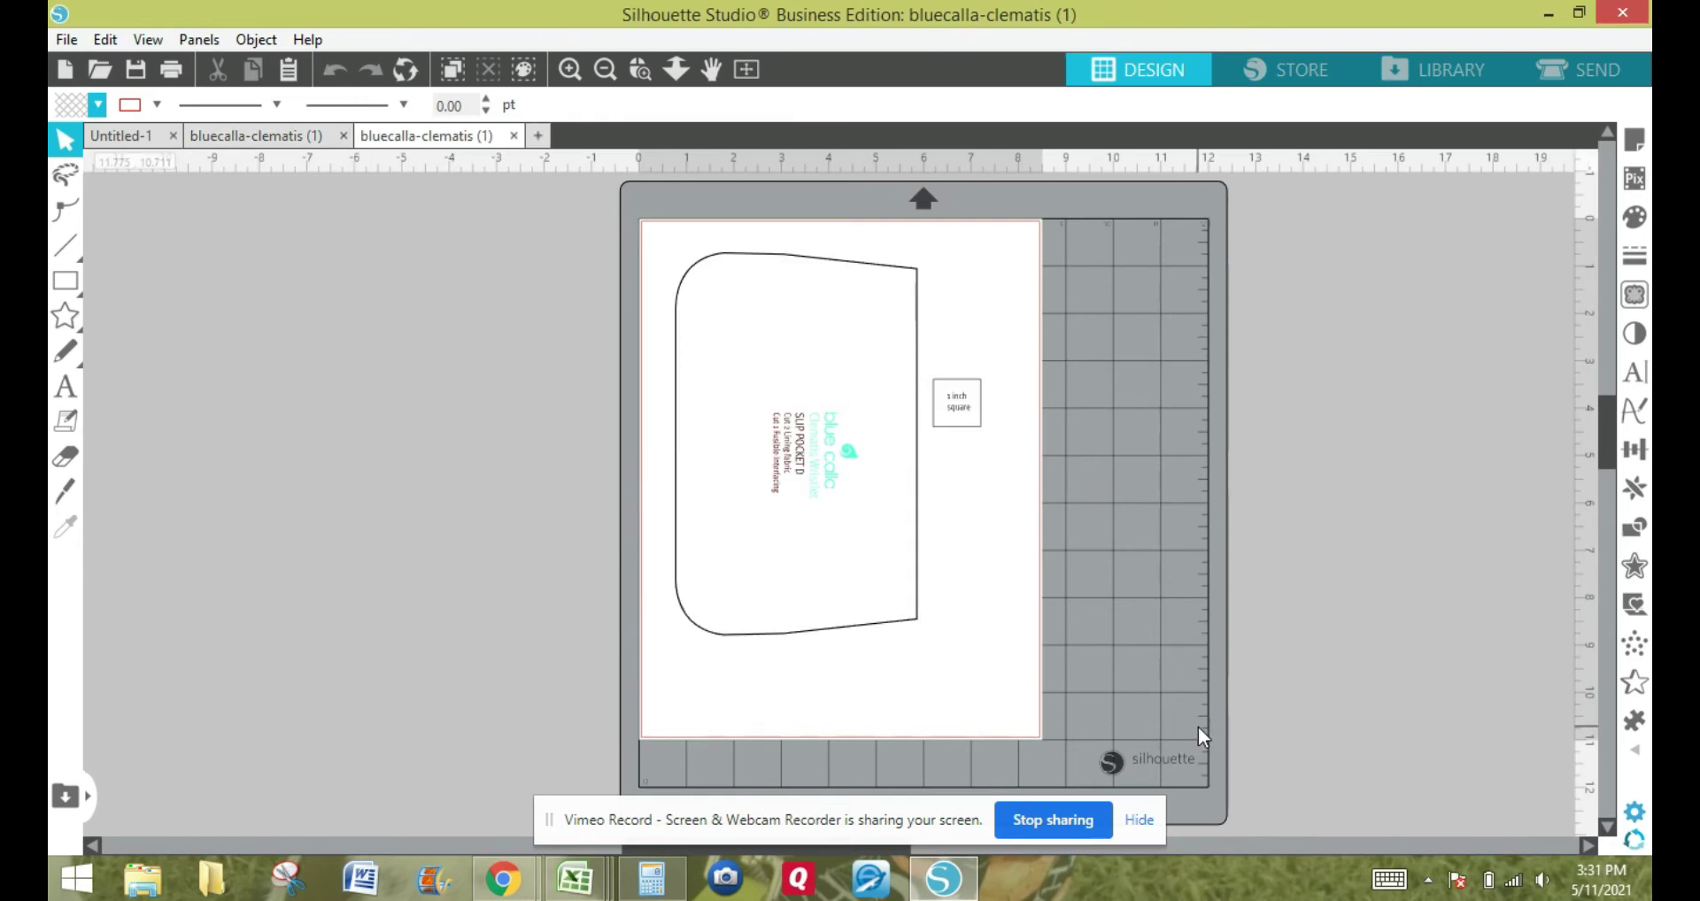
Move the imported slip pocket pattern off the page onto the empty area beside the mat and ungroup it.
drag(828, 430, 443, 445)
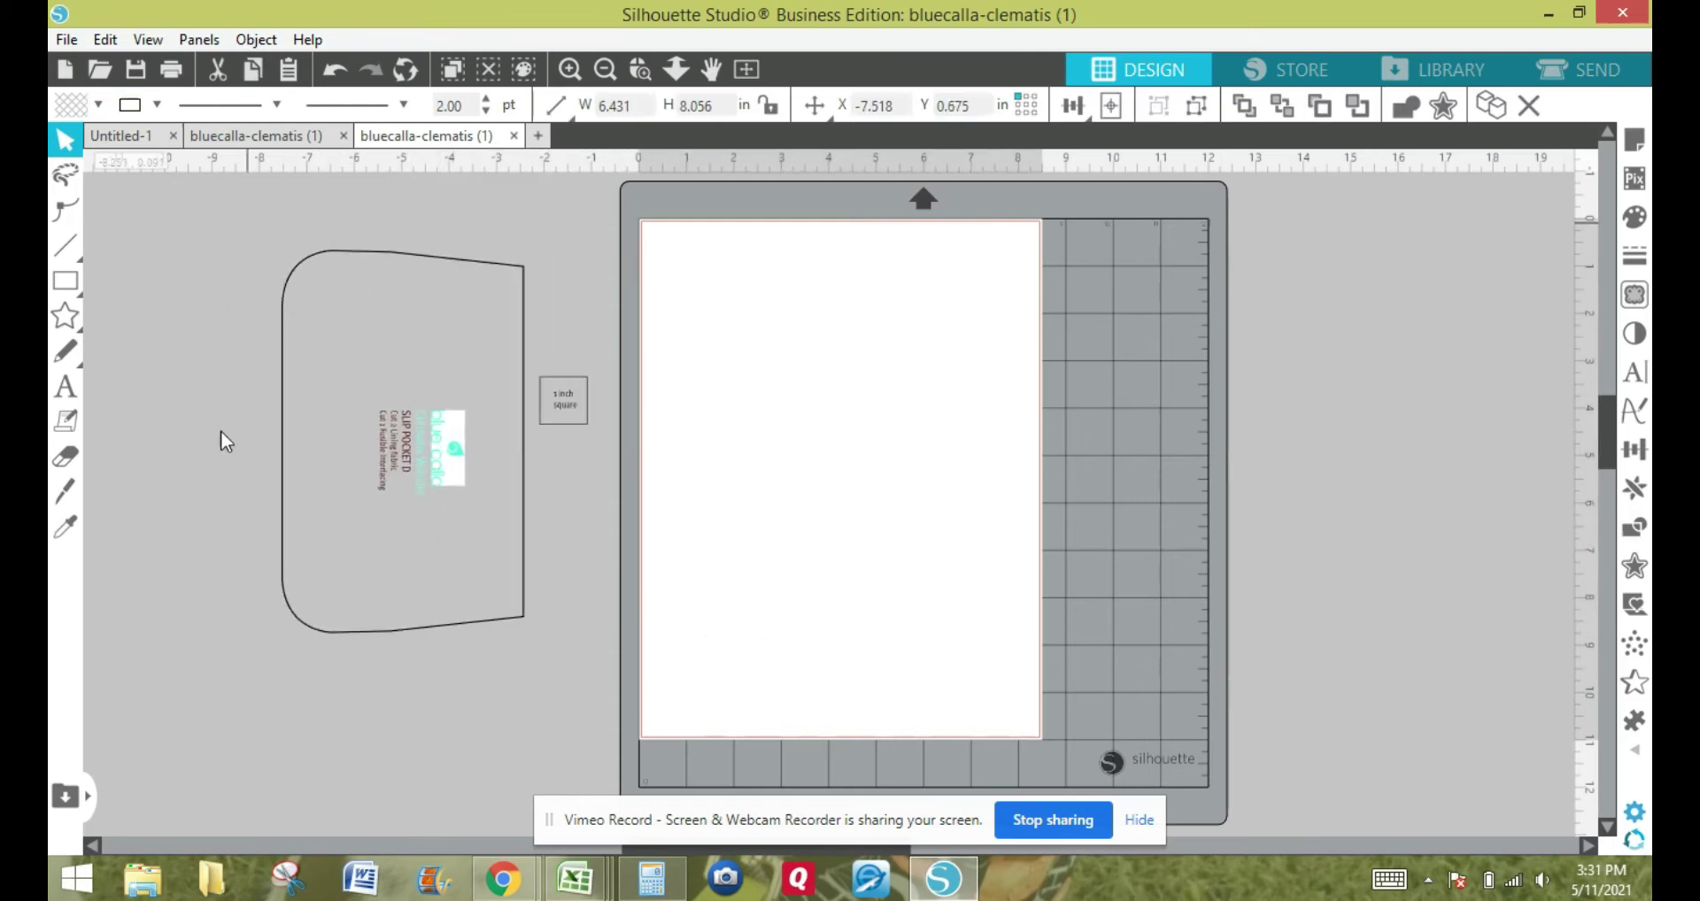
drag(247, 223, 613, 645)
right_click(587, 440)
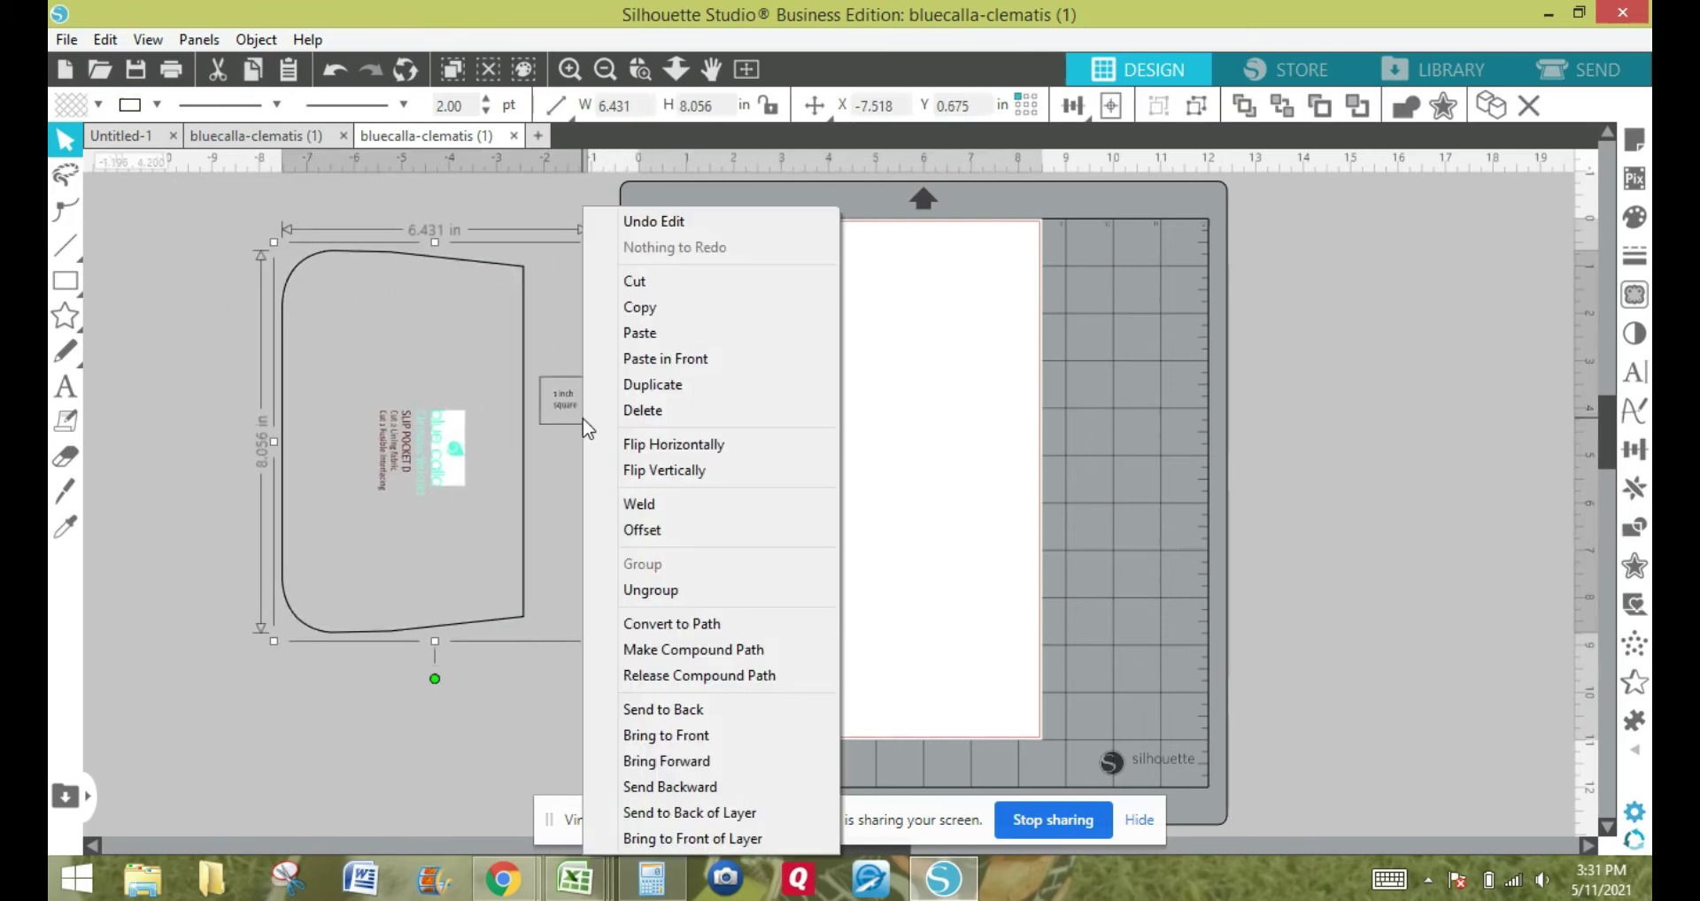
click(646, 590)
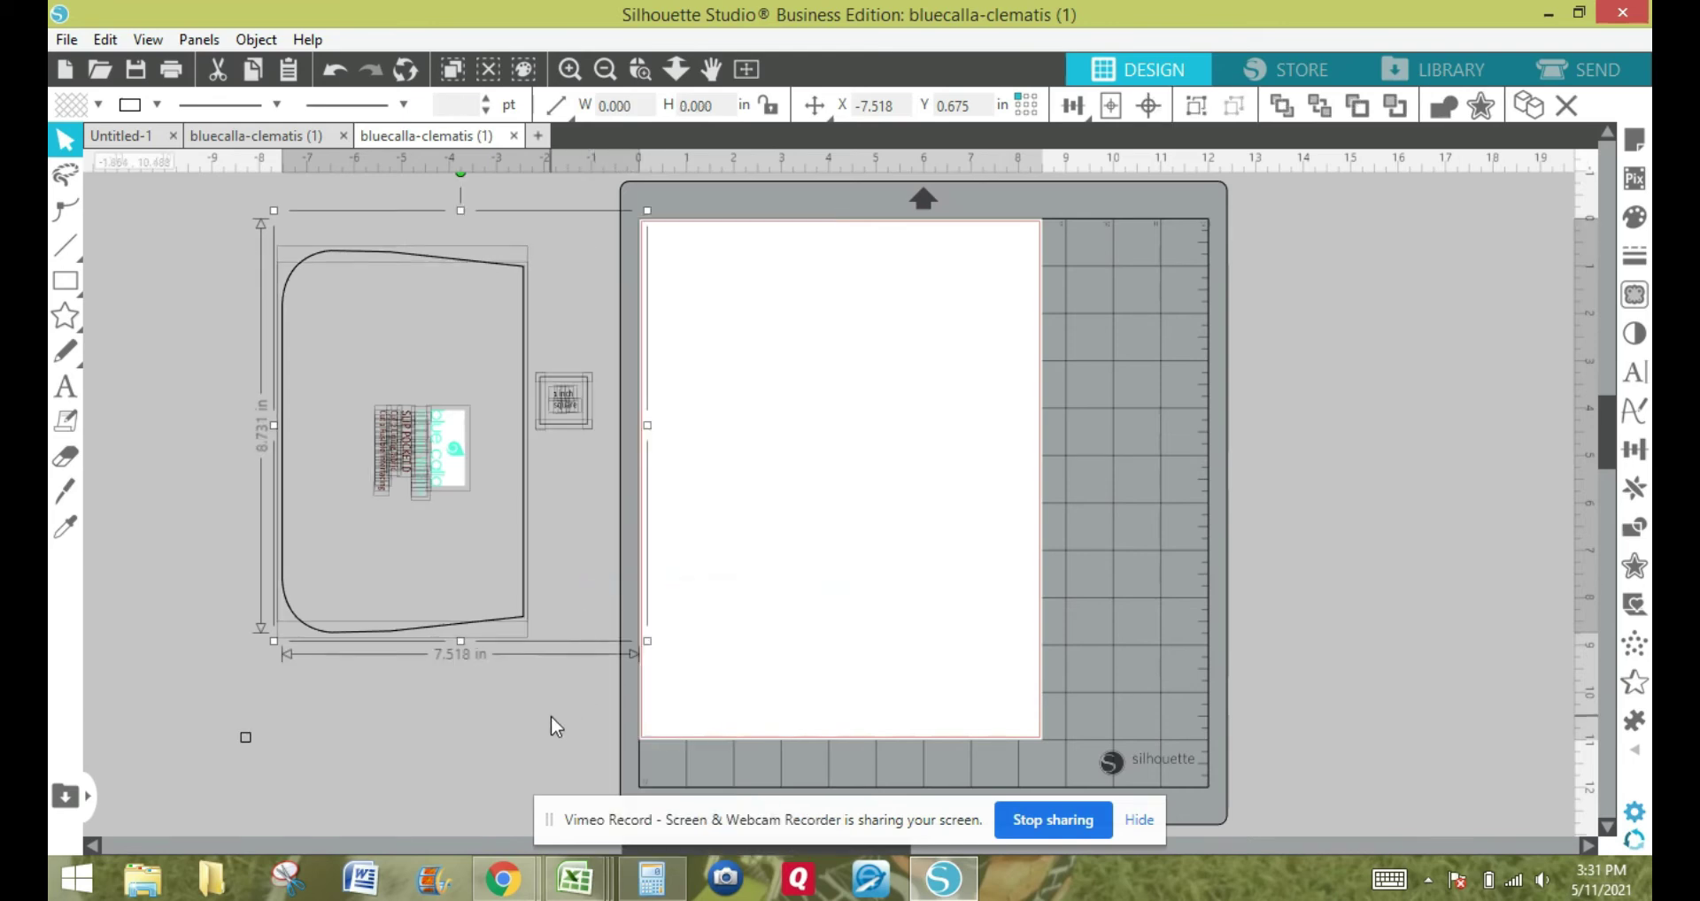
click(551, 715)
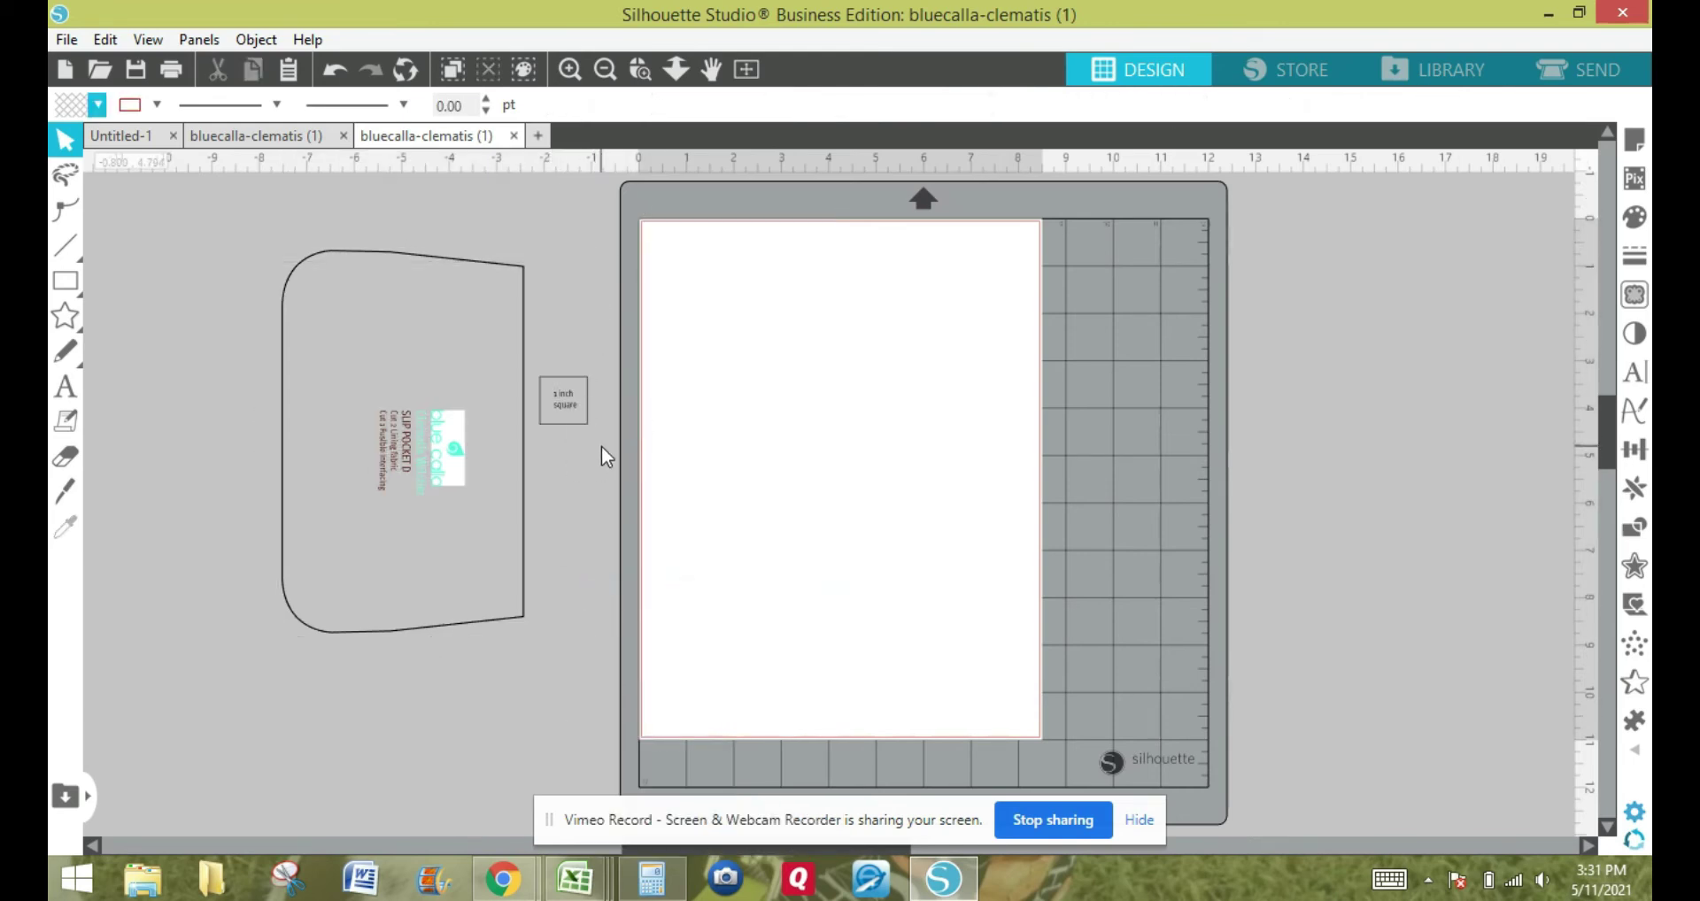
Delete the 1 inch test square and the logo and label text inside the pocket outline.
click(558, 404)
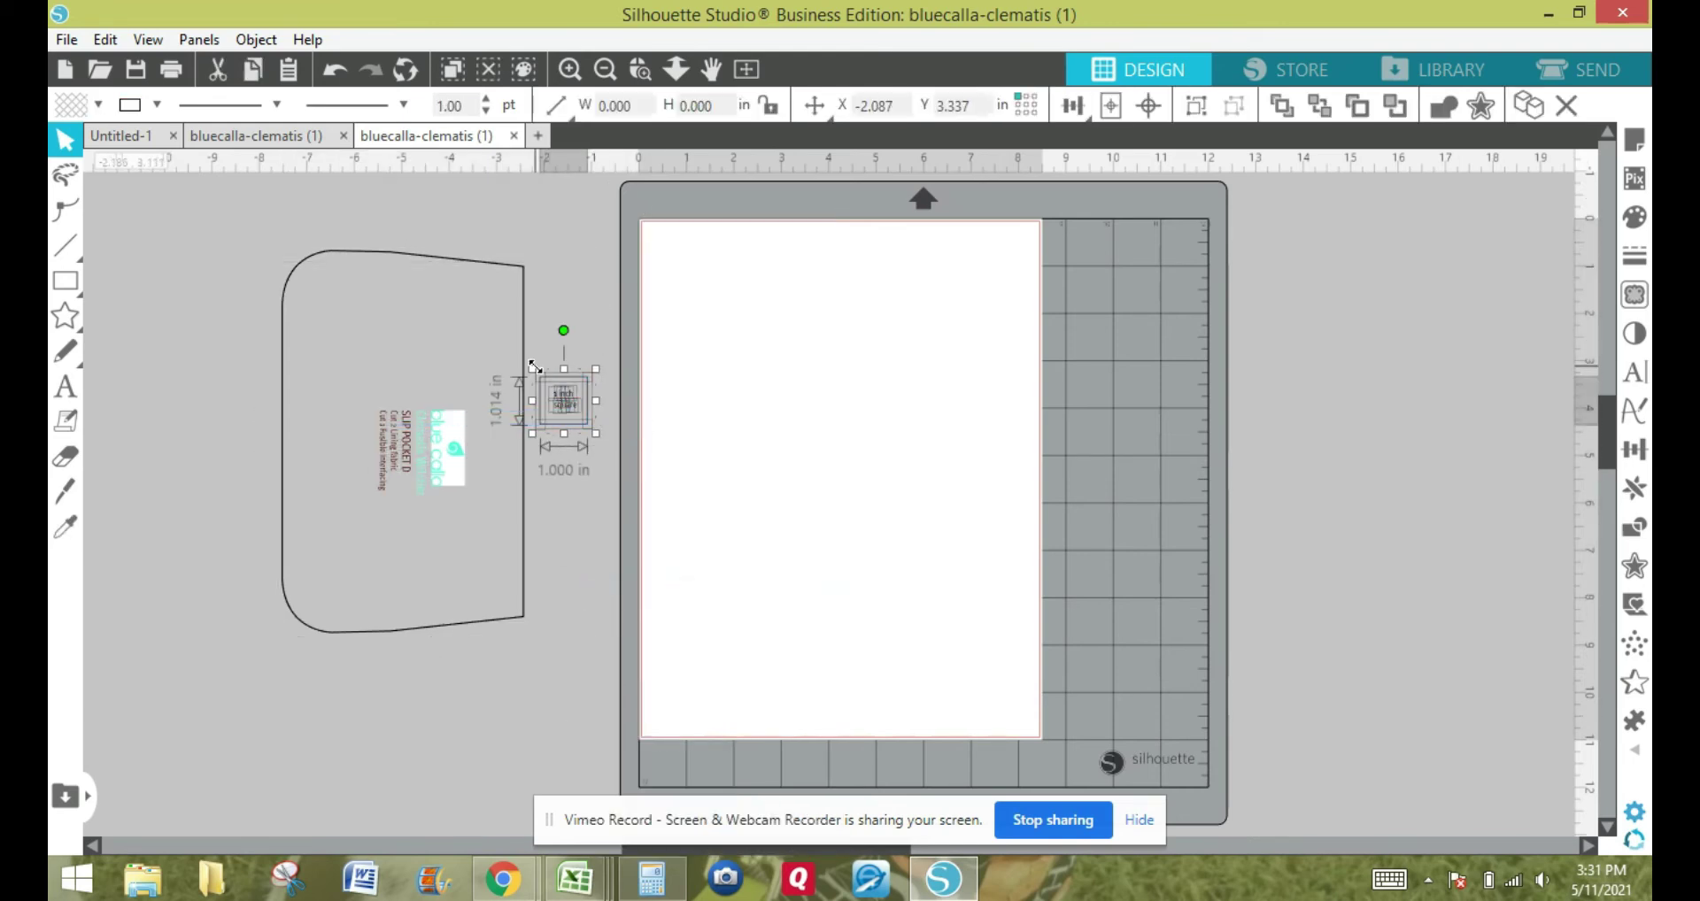
key(Delete)
drag(475, 532, 352, 395)
key(Delete)
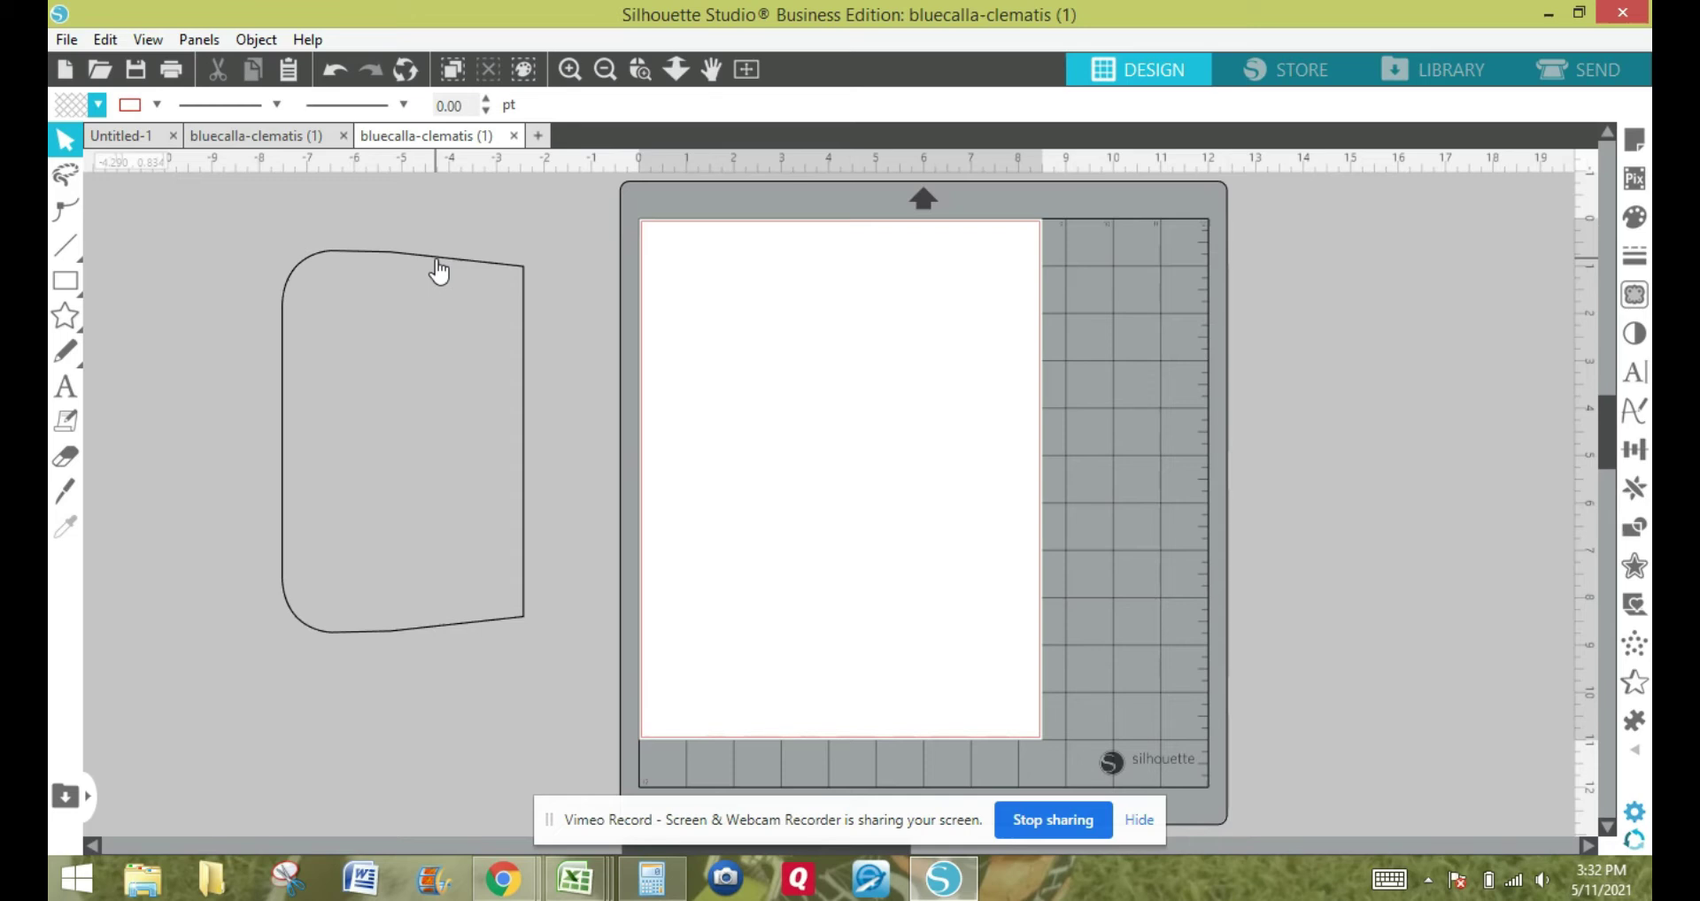
Move the upper section of the pocket outline away from the rest and undo the move.
drag(440, 272, 533, 227)
click(522, 301)
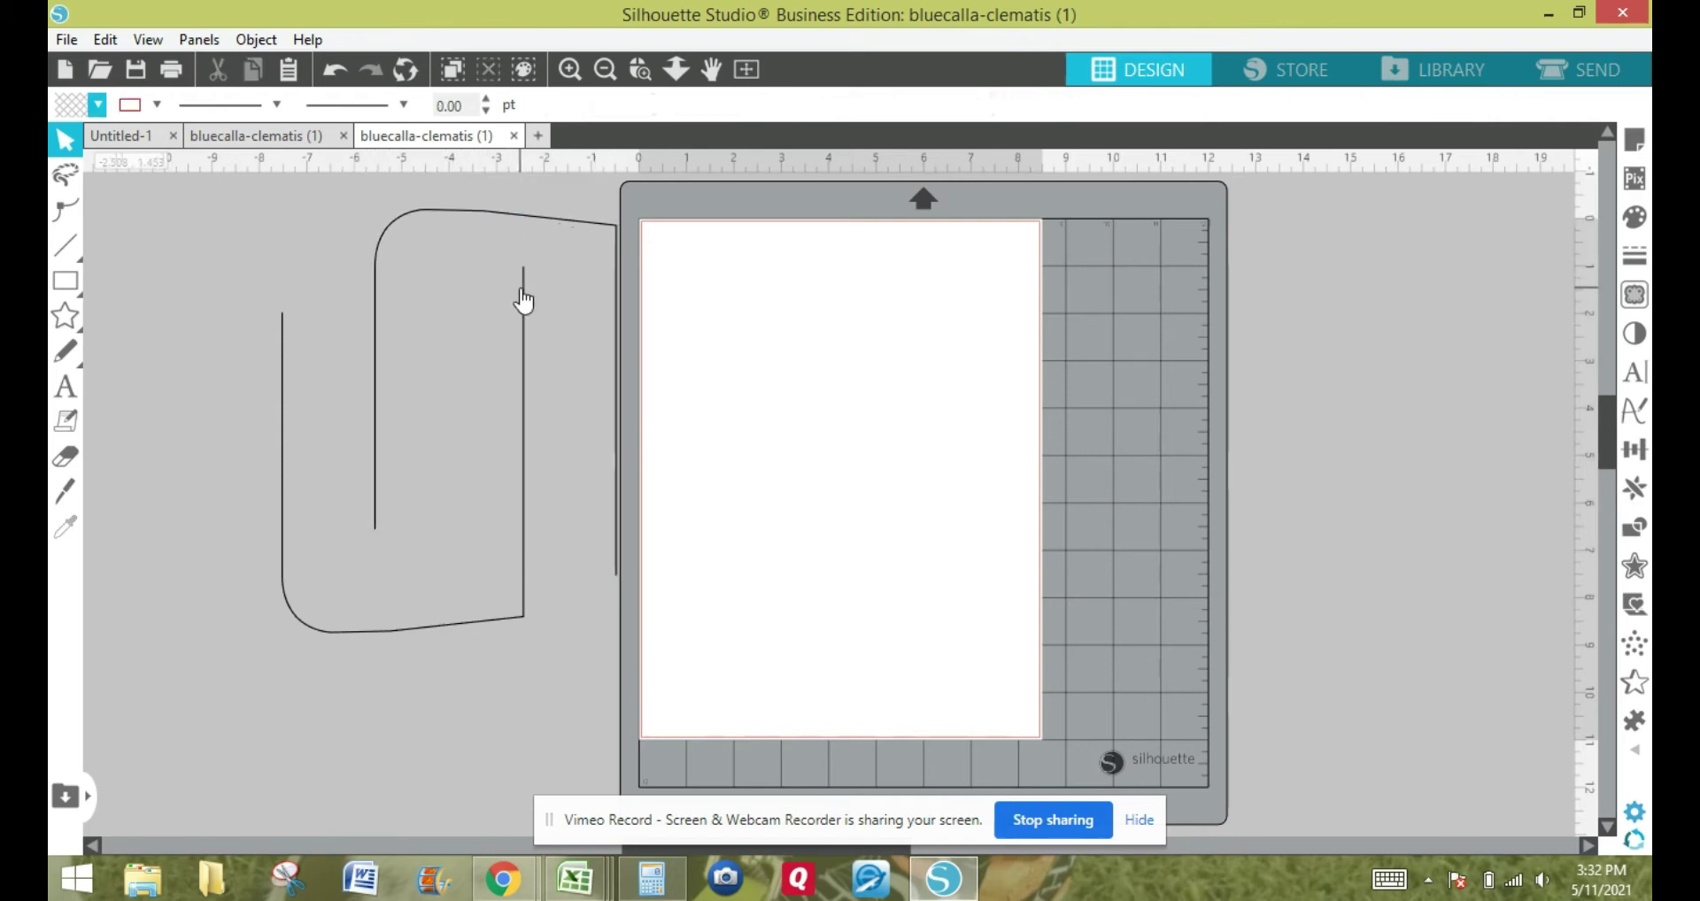
click(106, 39)
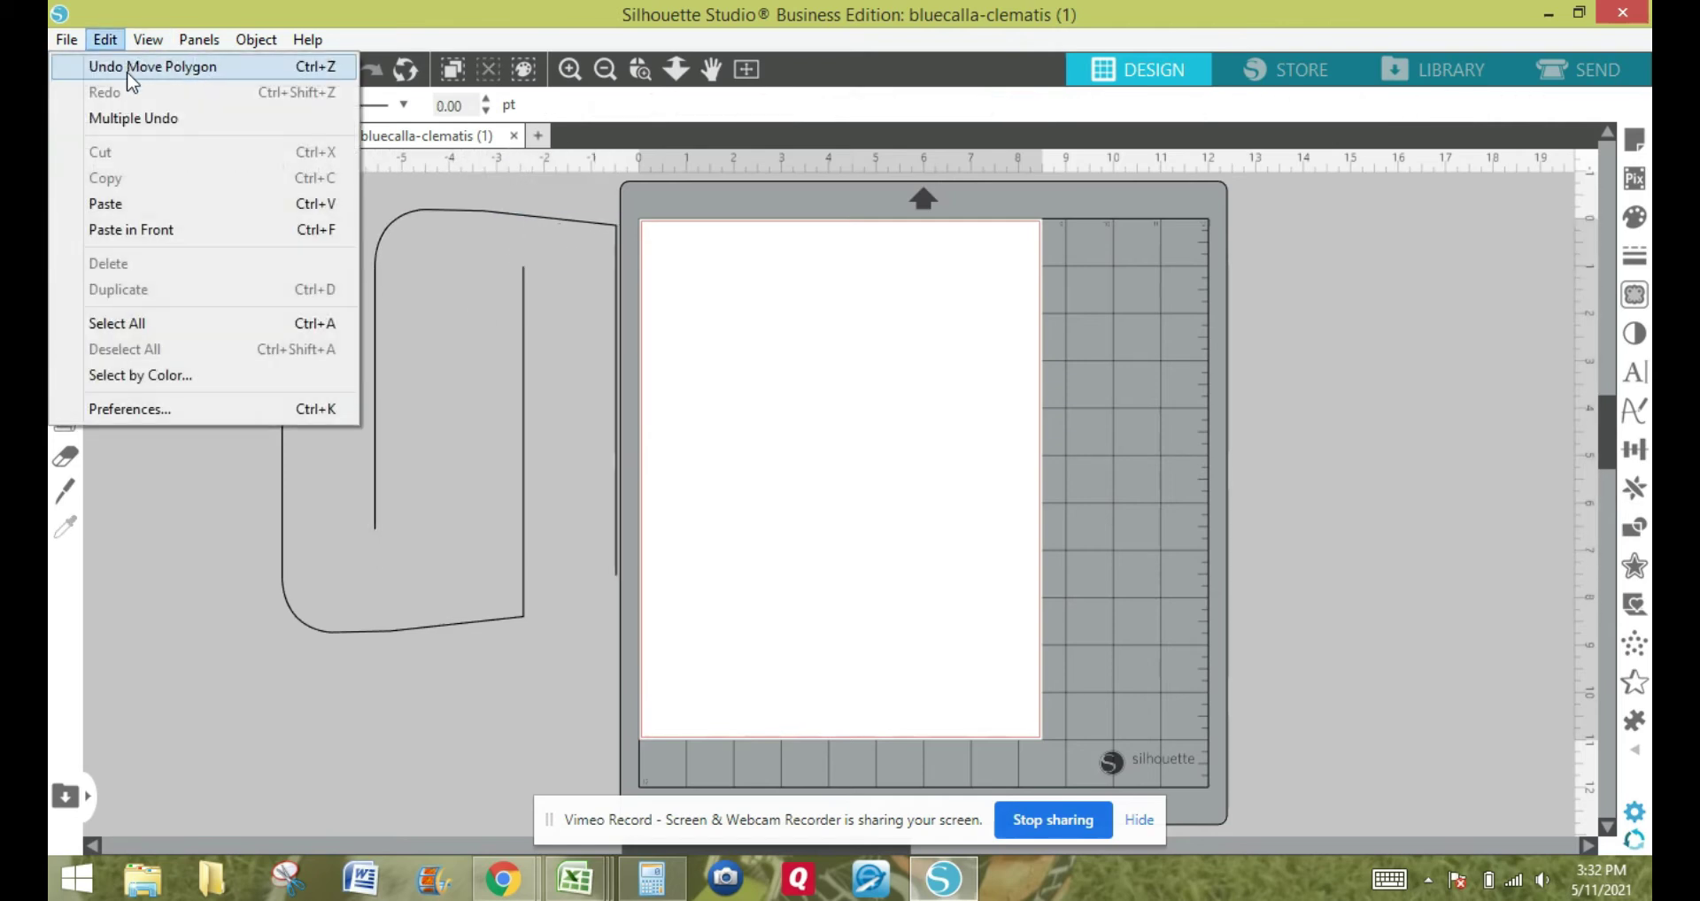
click(129, 68)
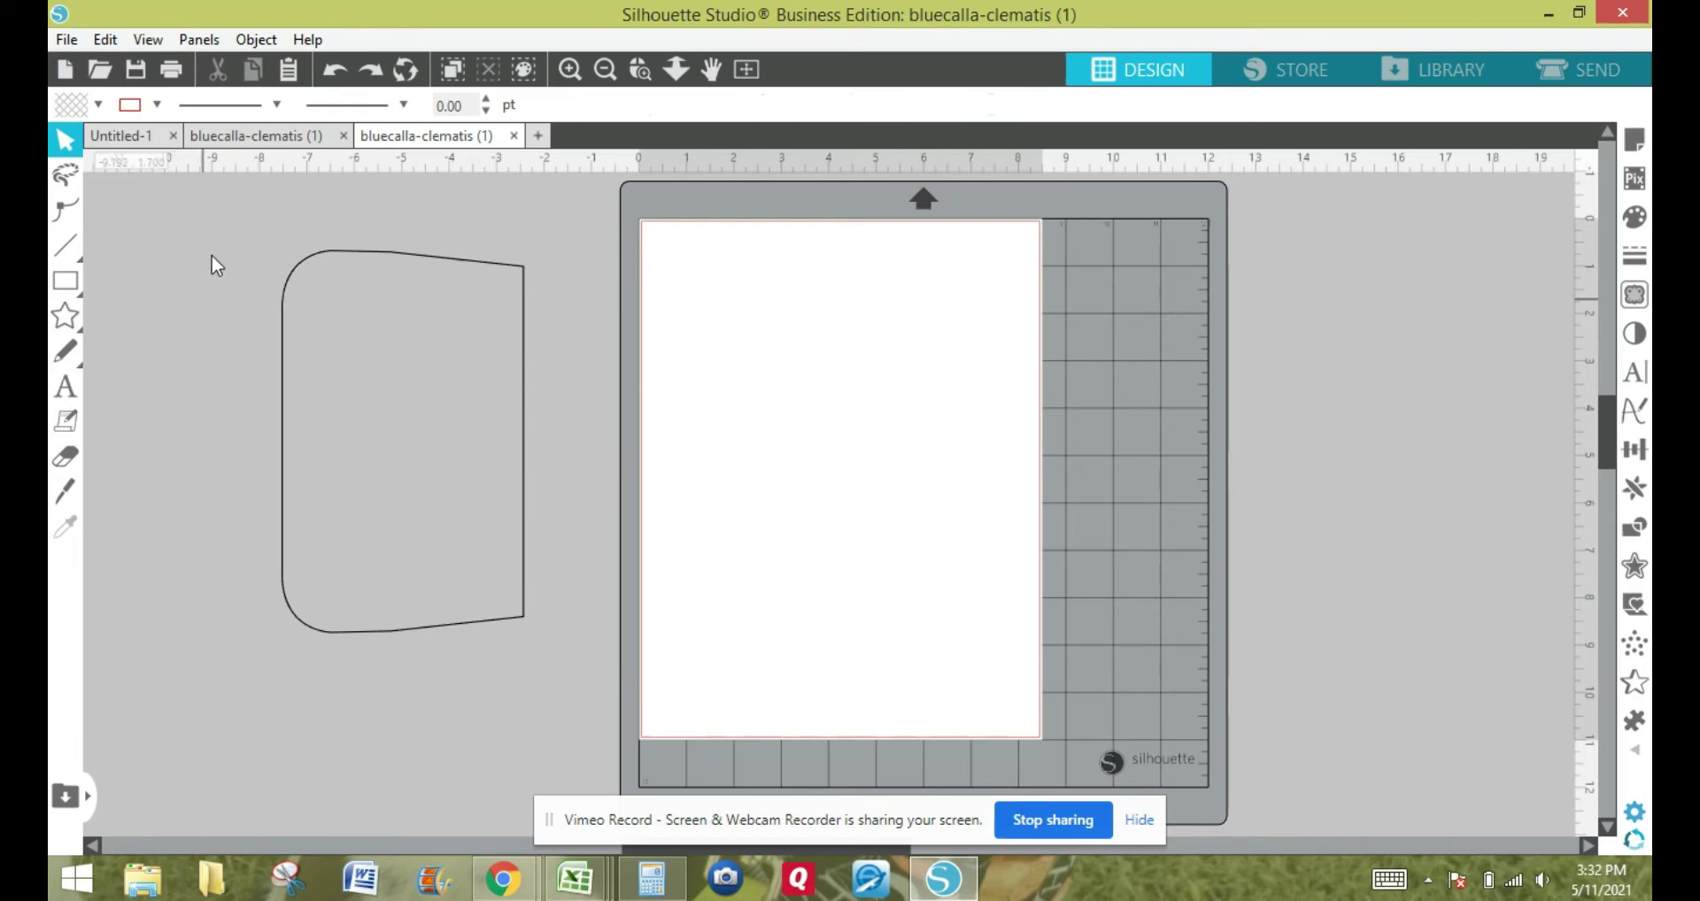
Combine all sections of the pocket outline into a compound path and move it onto the page.
click(454, 624)
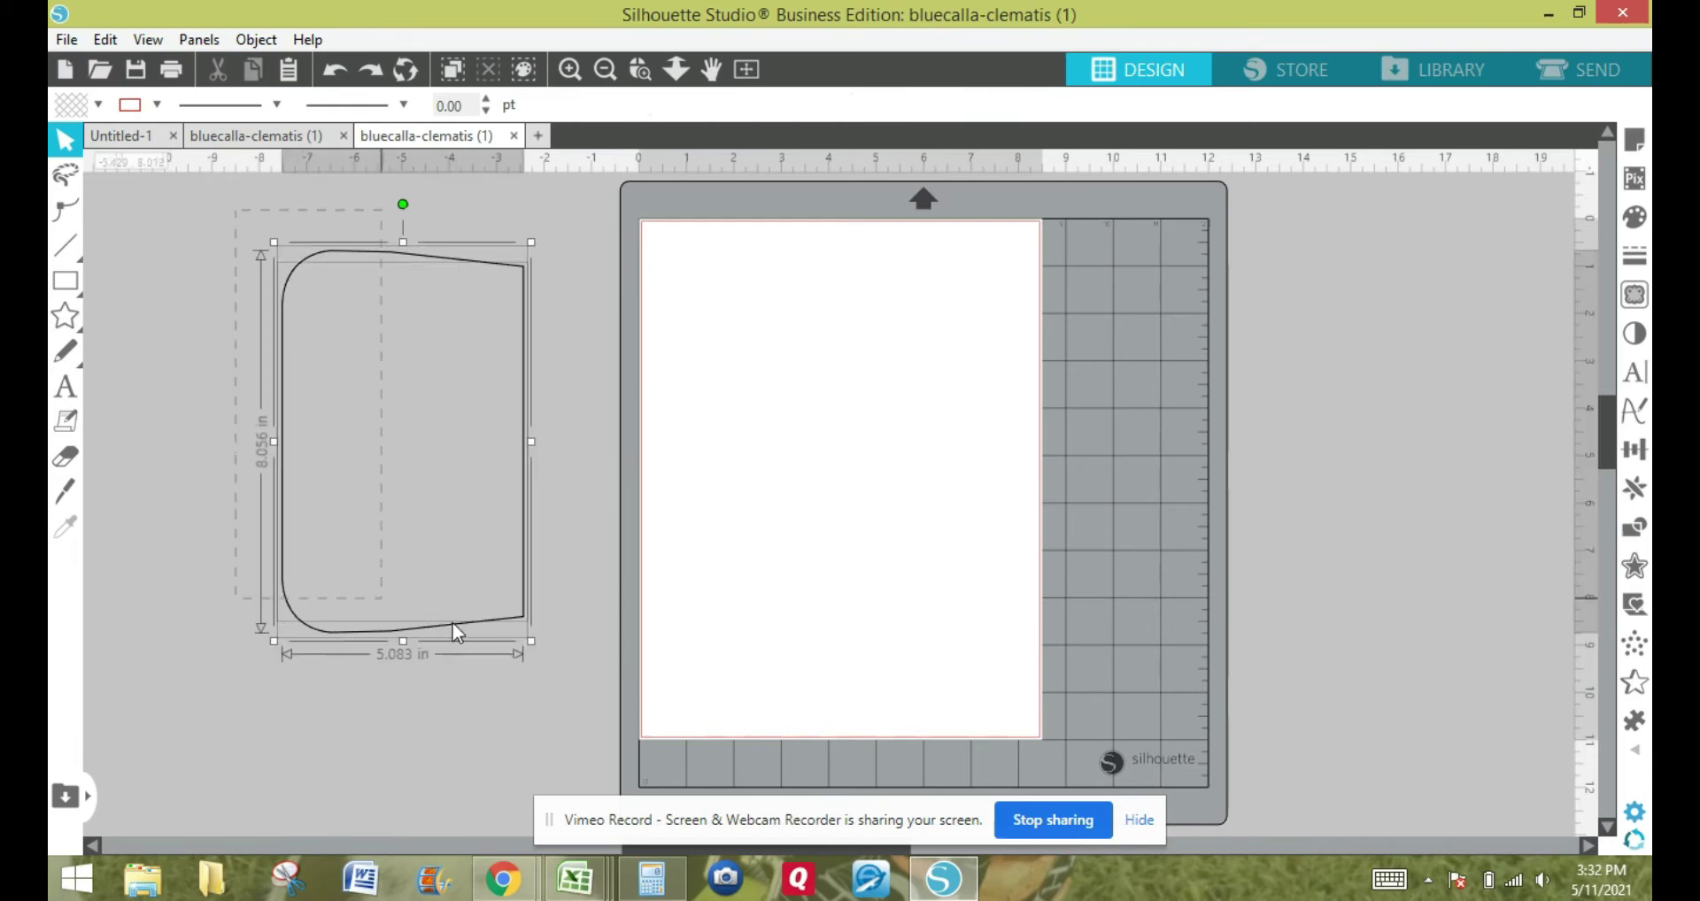
right_click(526, 627)
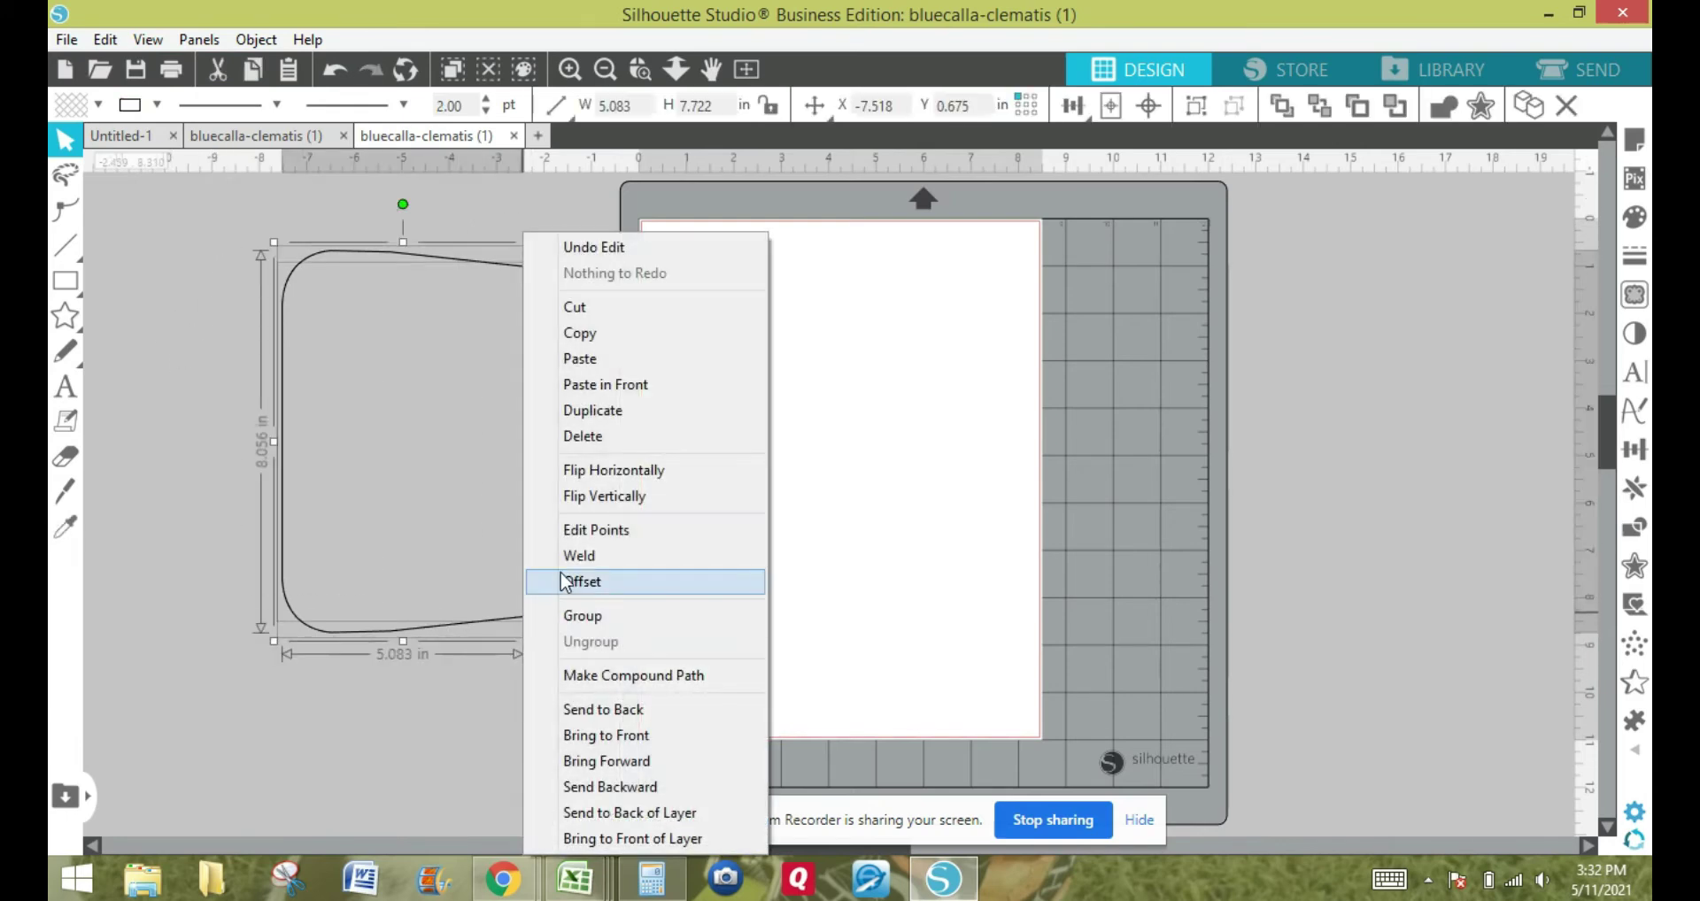
click(567, 676)
click(523, 632)
drag(524, 630, 954, 636)
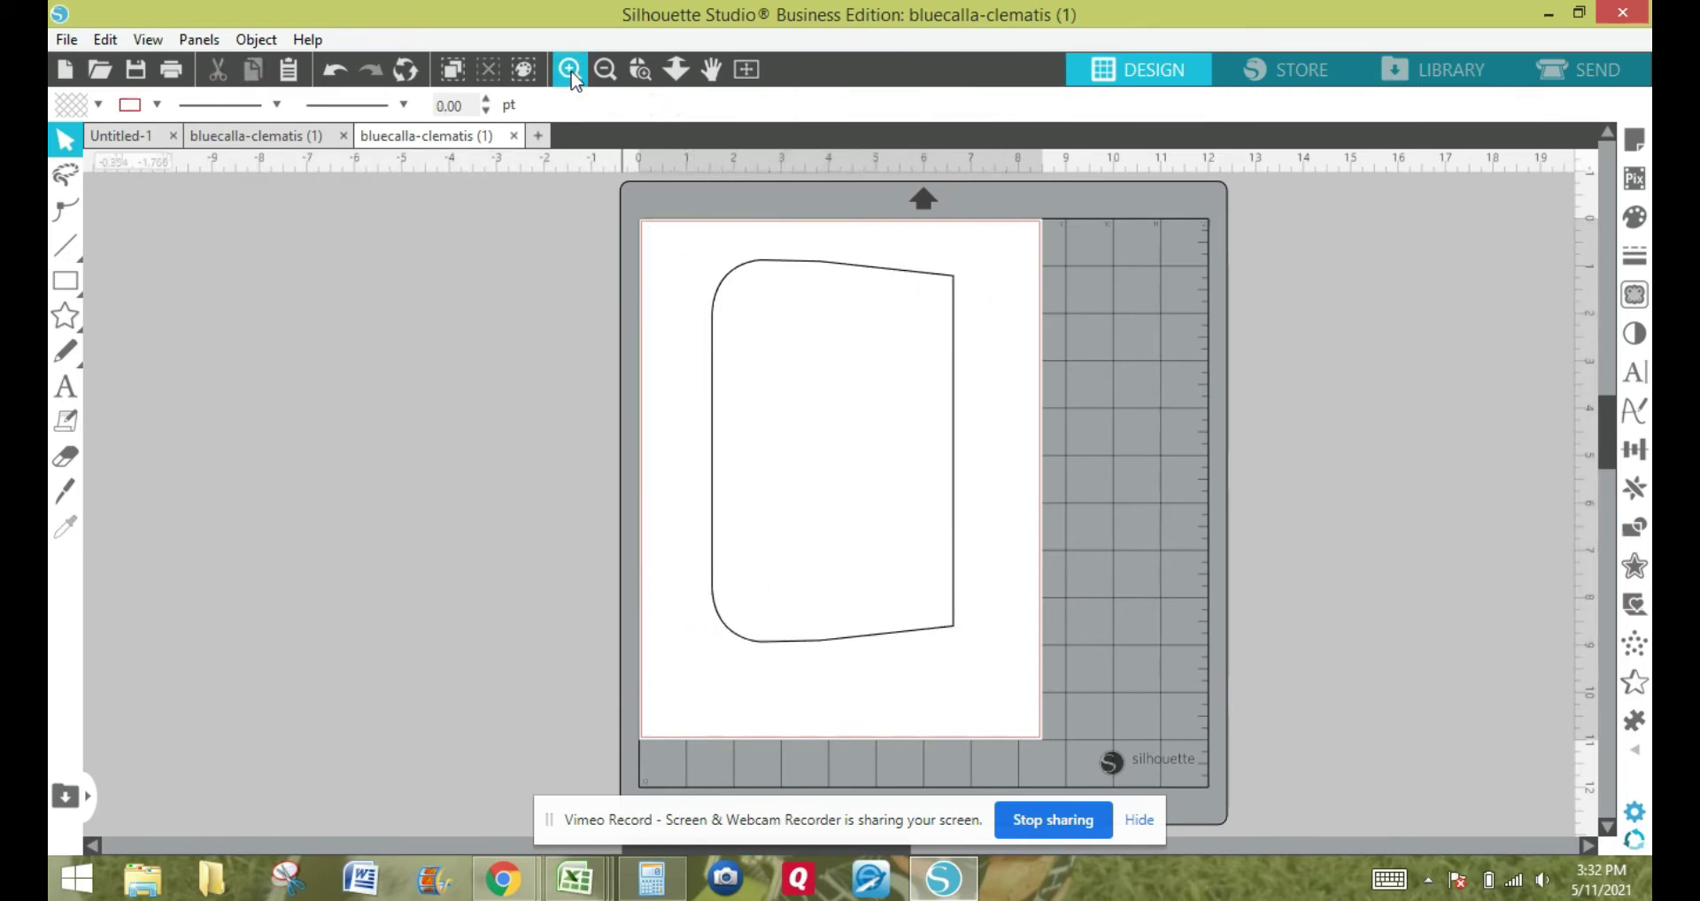
Examine the pocket outline's upper and lower edges up close, down to the bend in the lower edge.
click(570, 71)
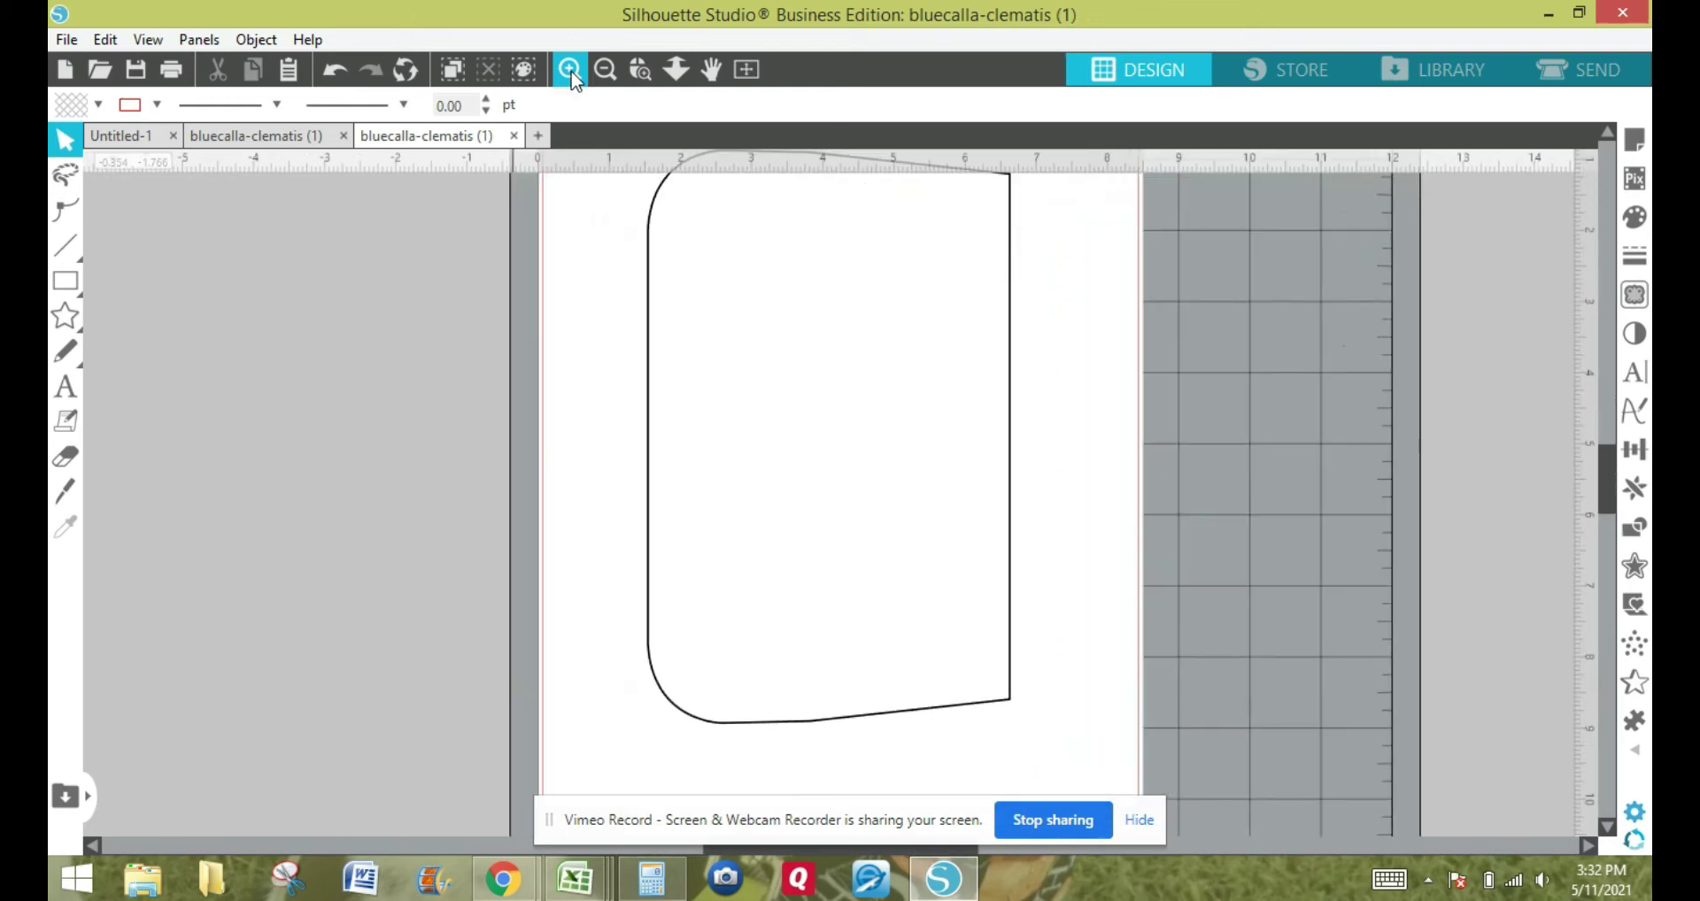
click(570, 71)
click(570, 71)
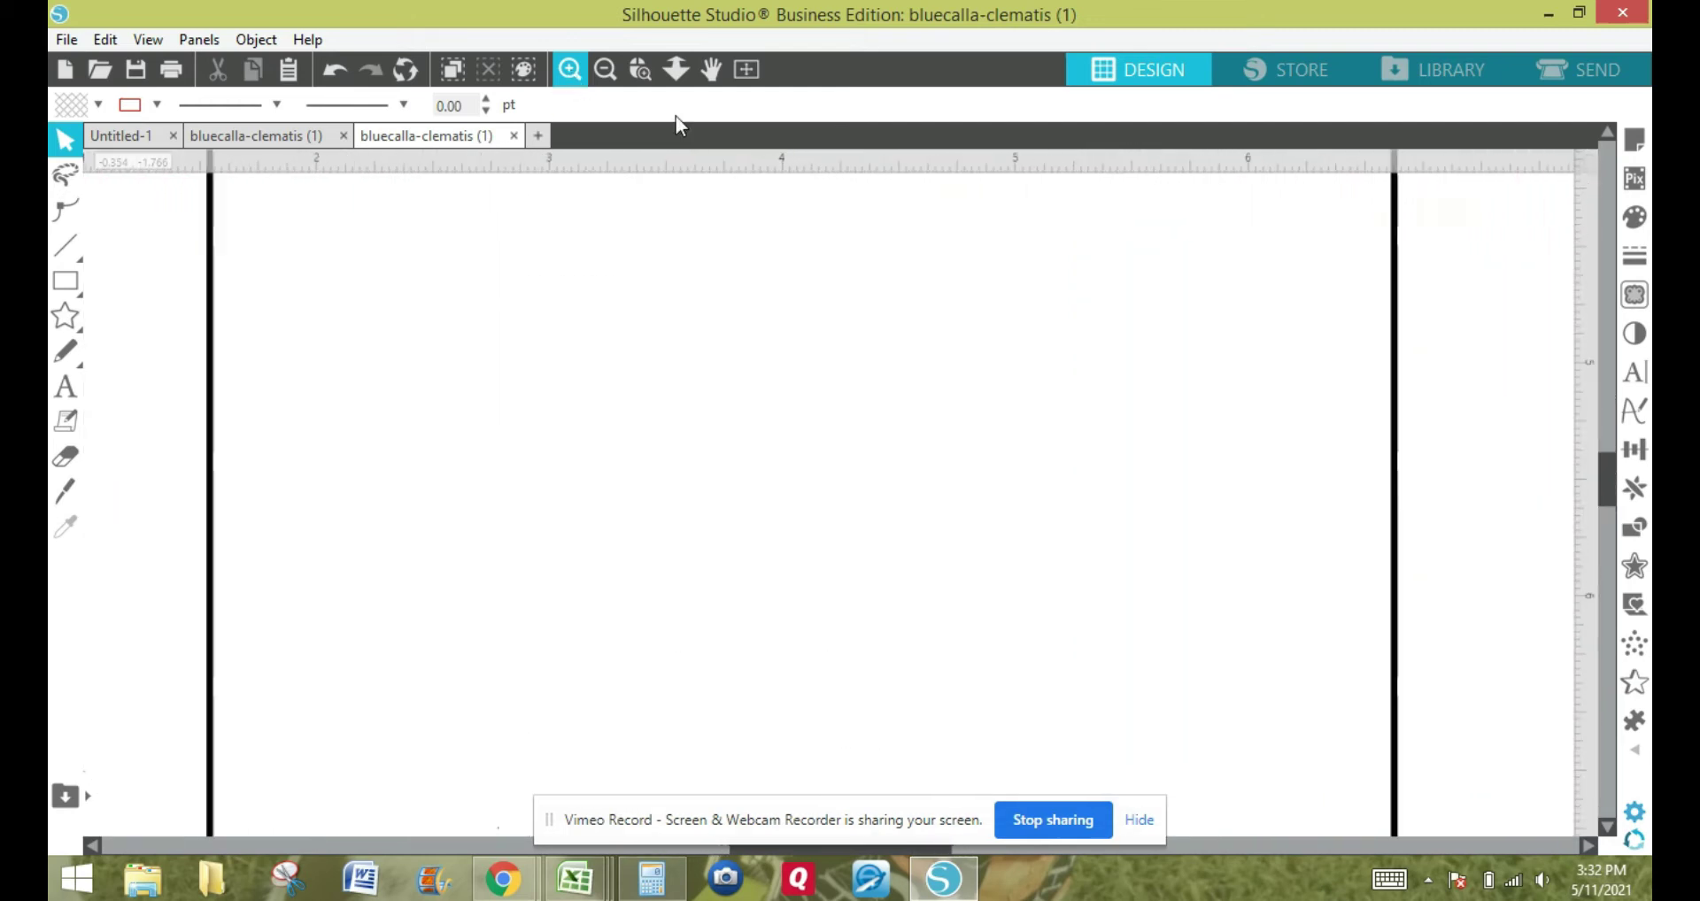
drag(1609, 492, 1609, 396)
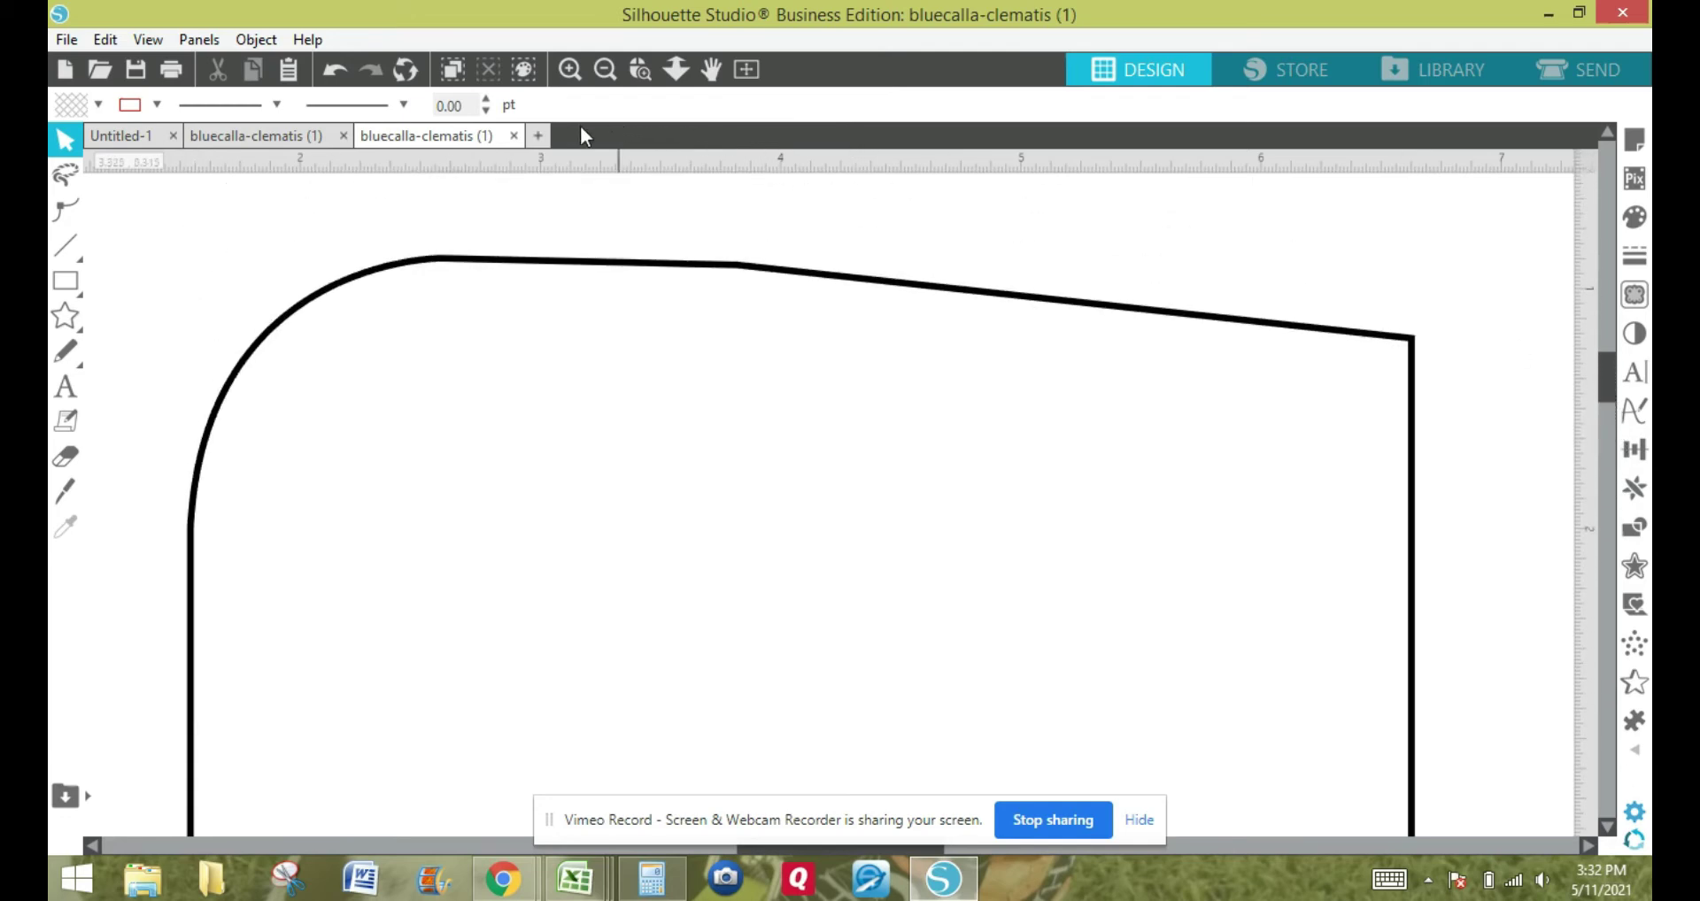
click(576, 69)
drag(1613, 370, 1613, 390)
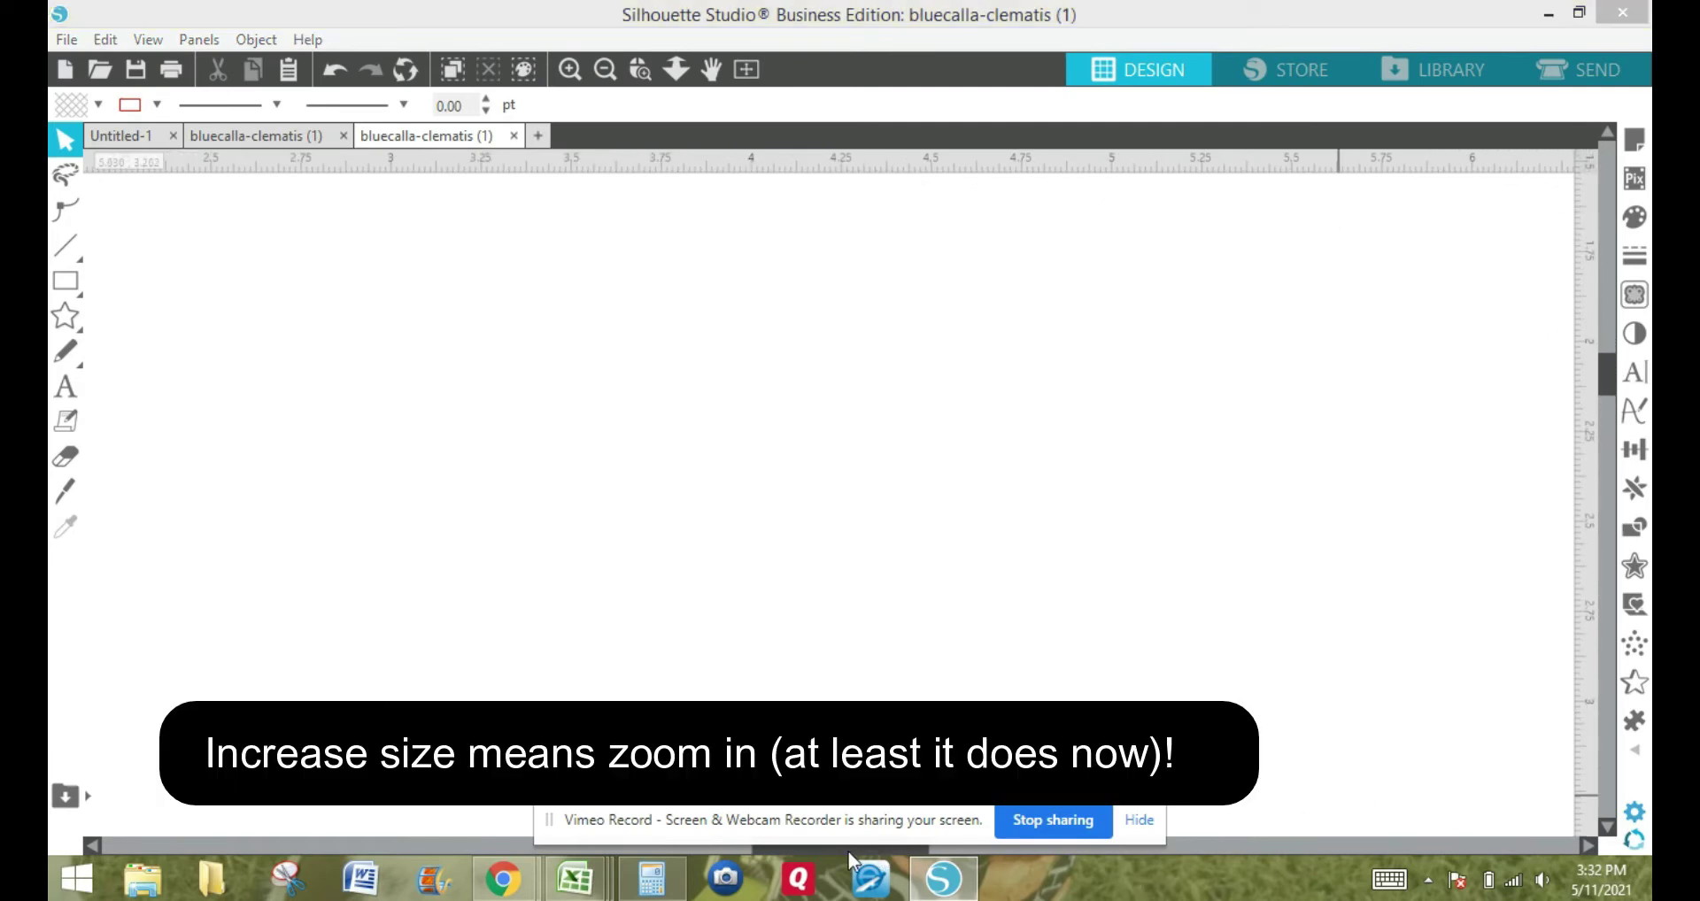
click(98, 846)
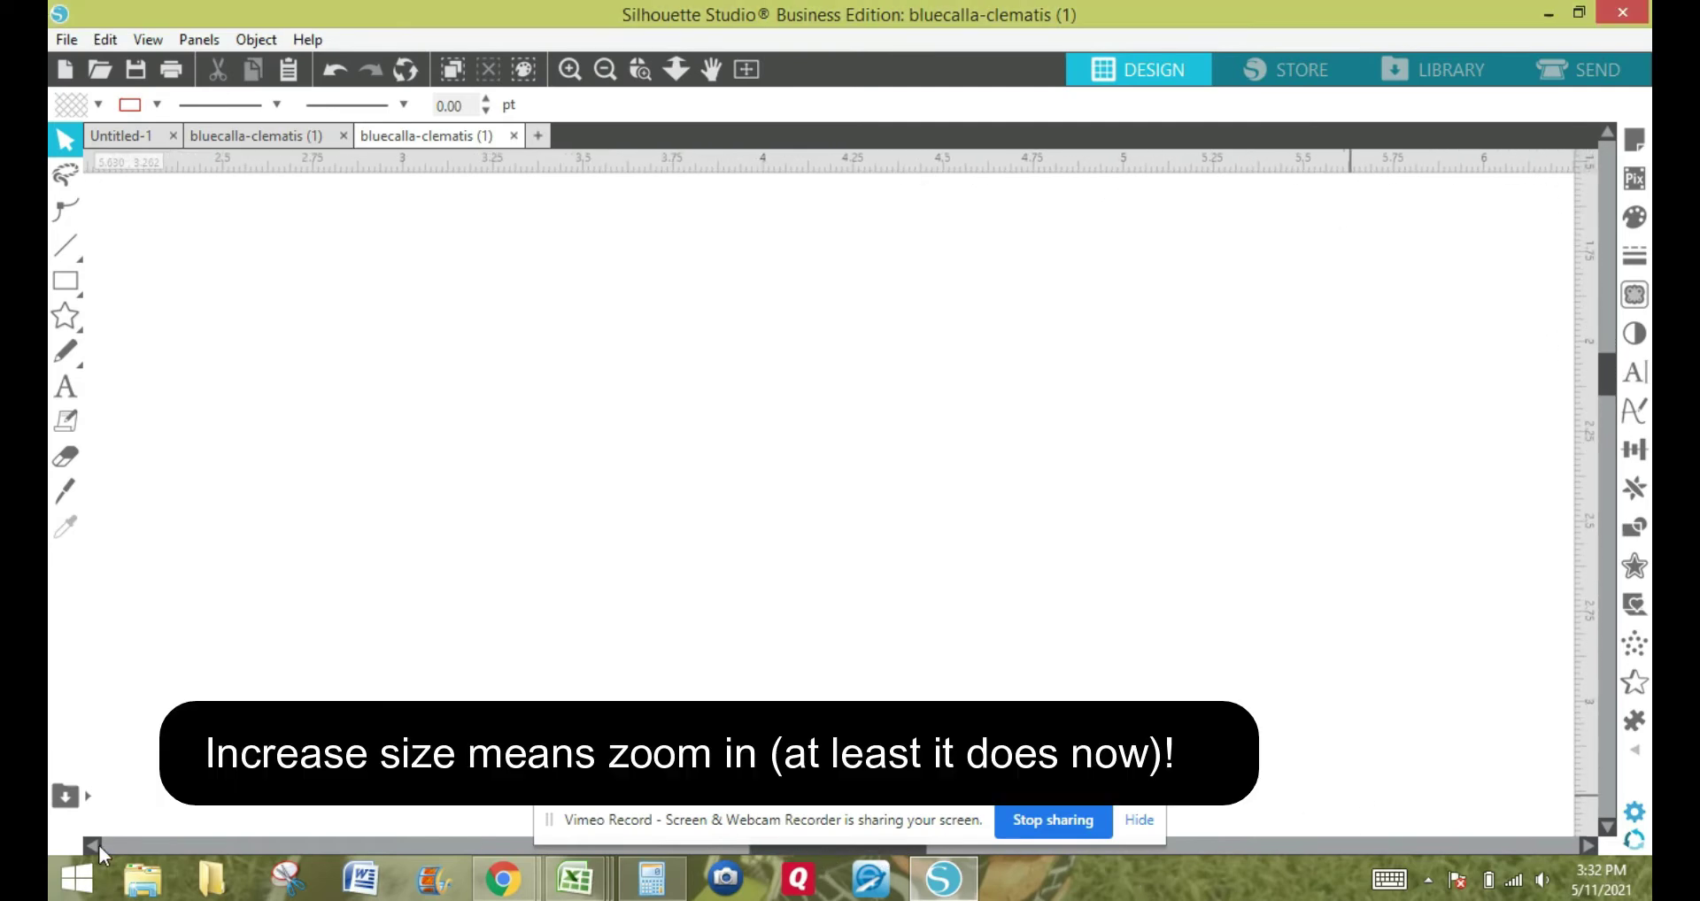
click(97, 845)
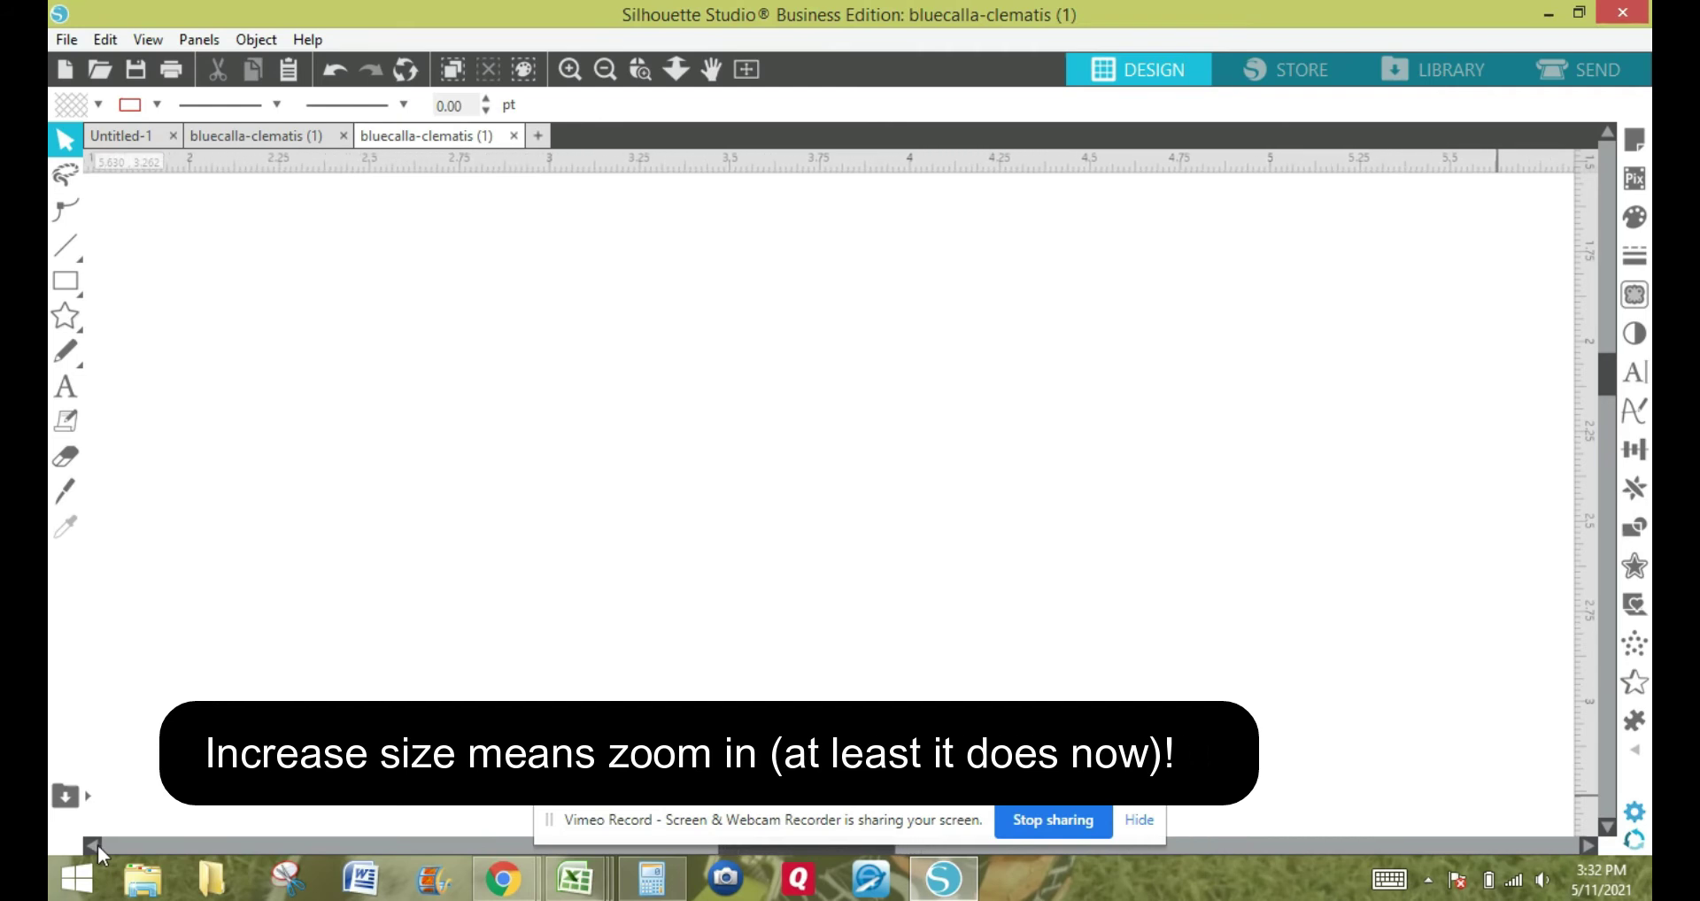
click(605, 70)
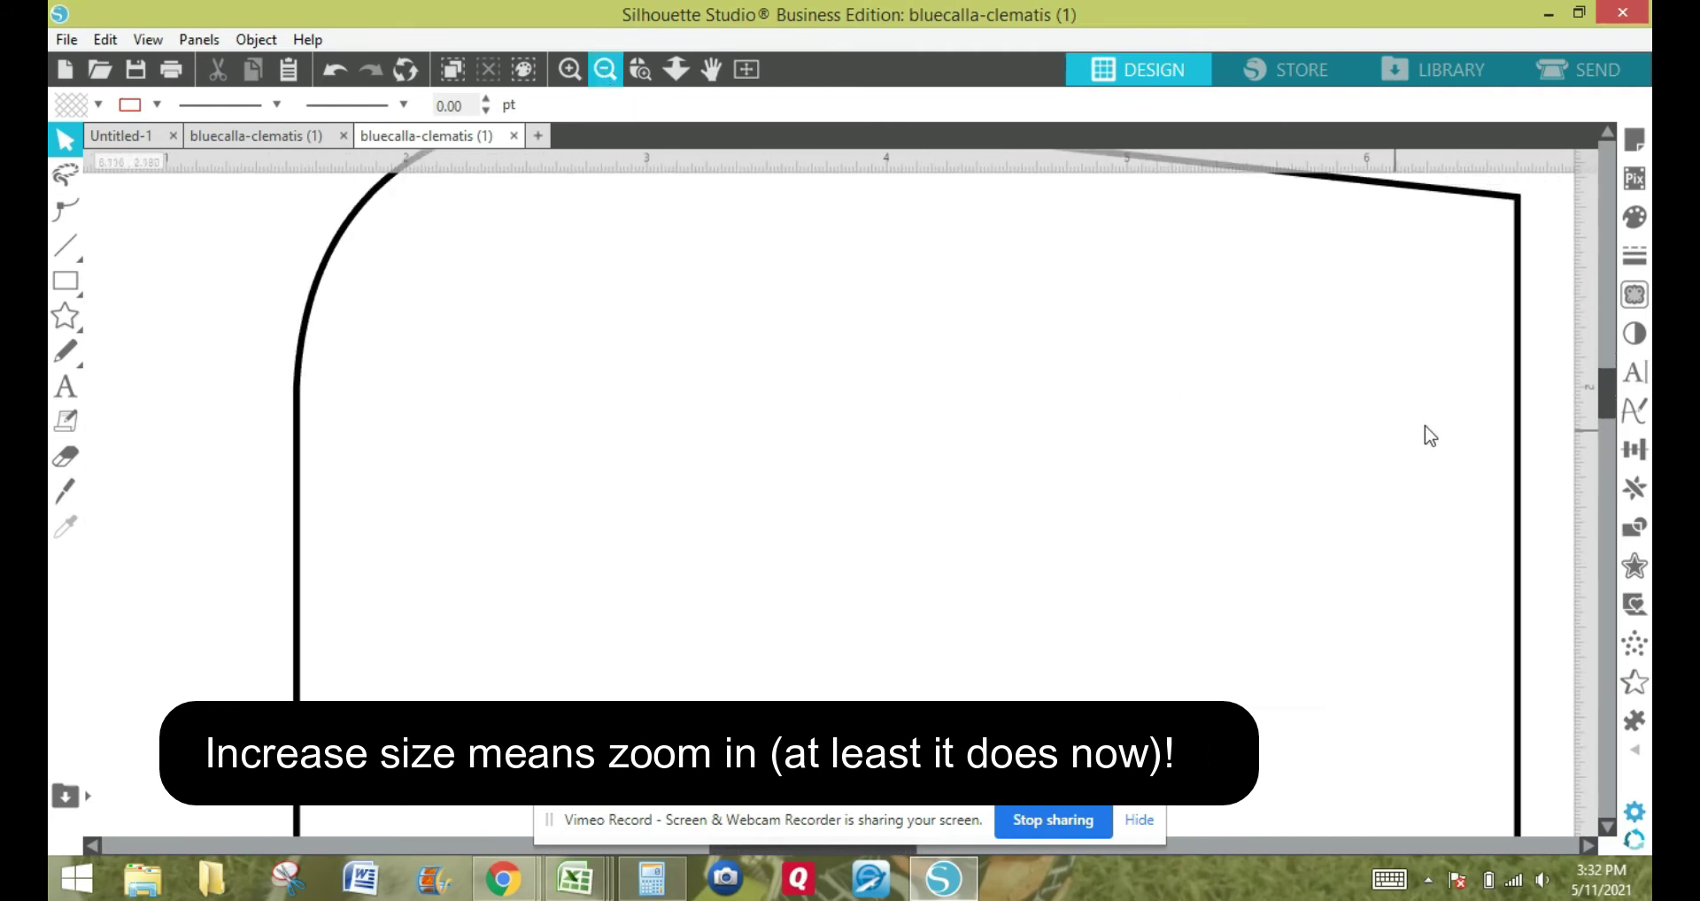
drag(1608, 390, 1610, 544)
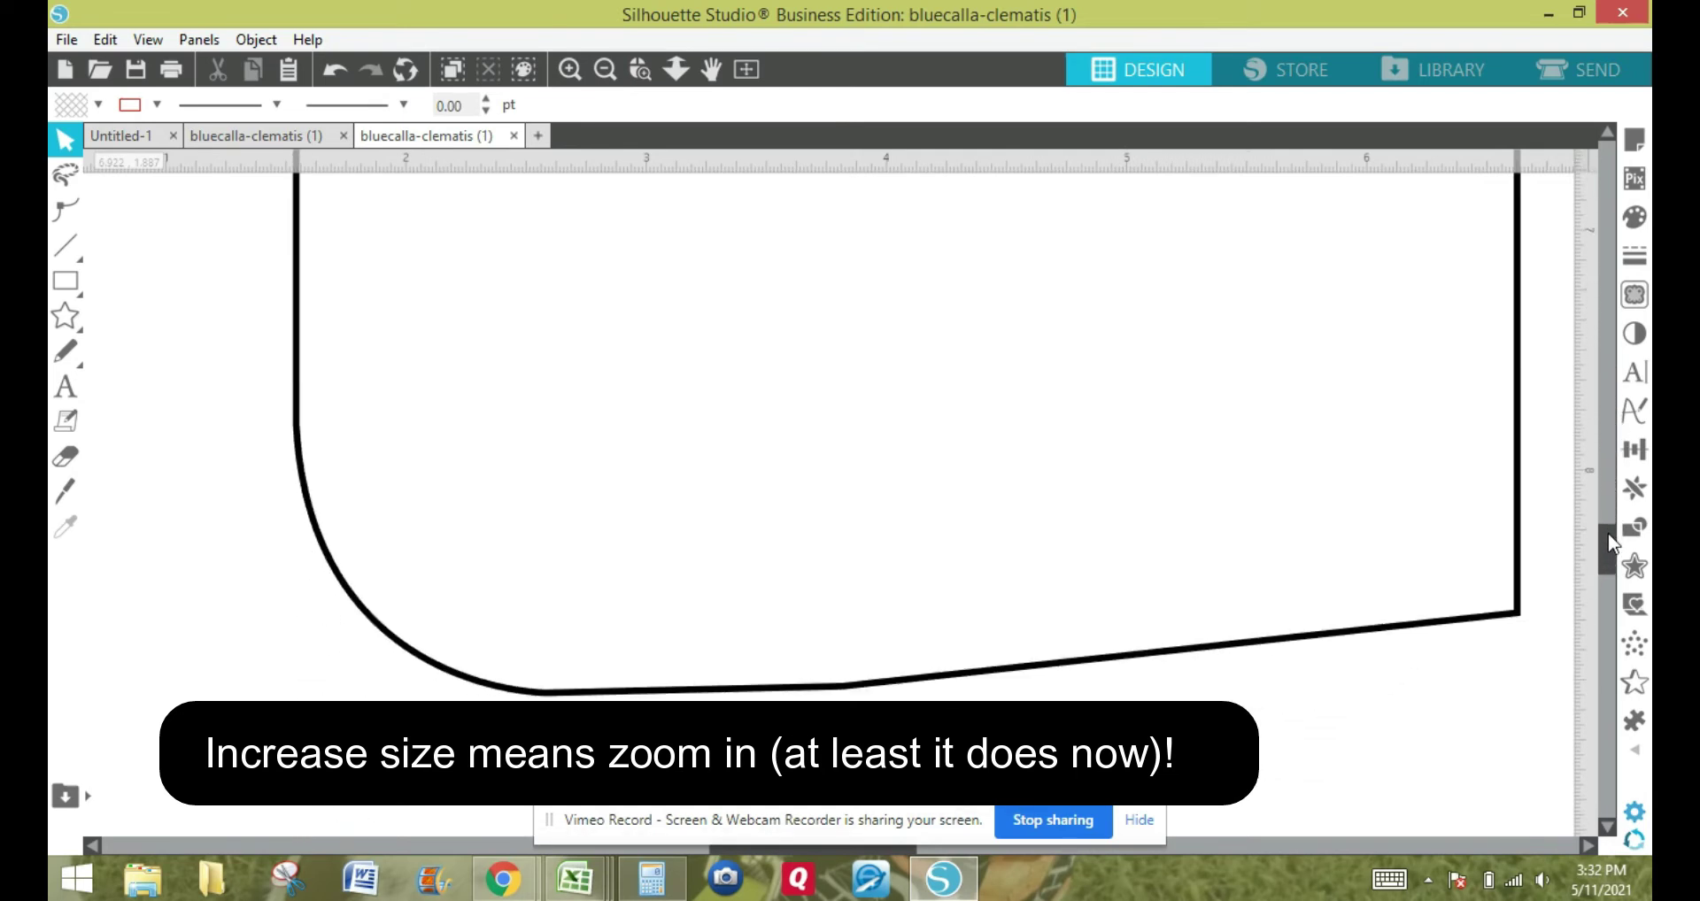
click(569, 69)
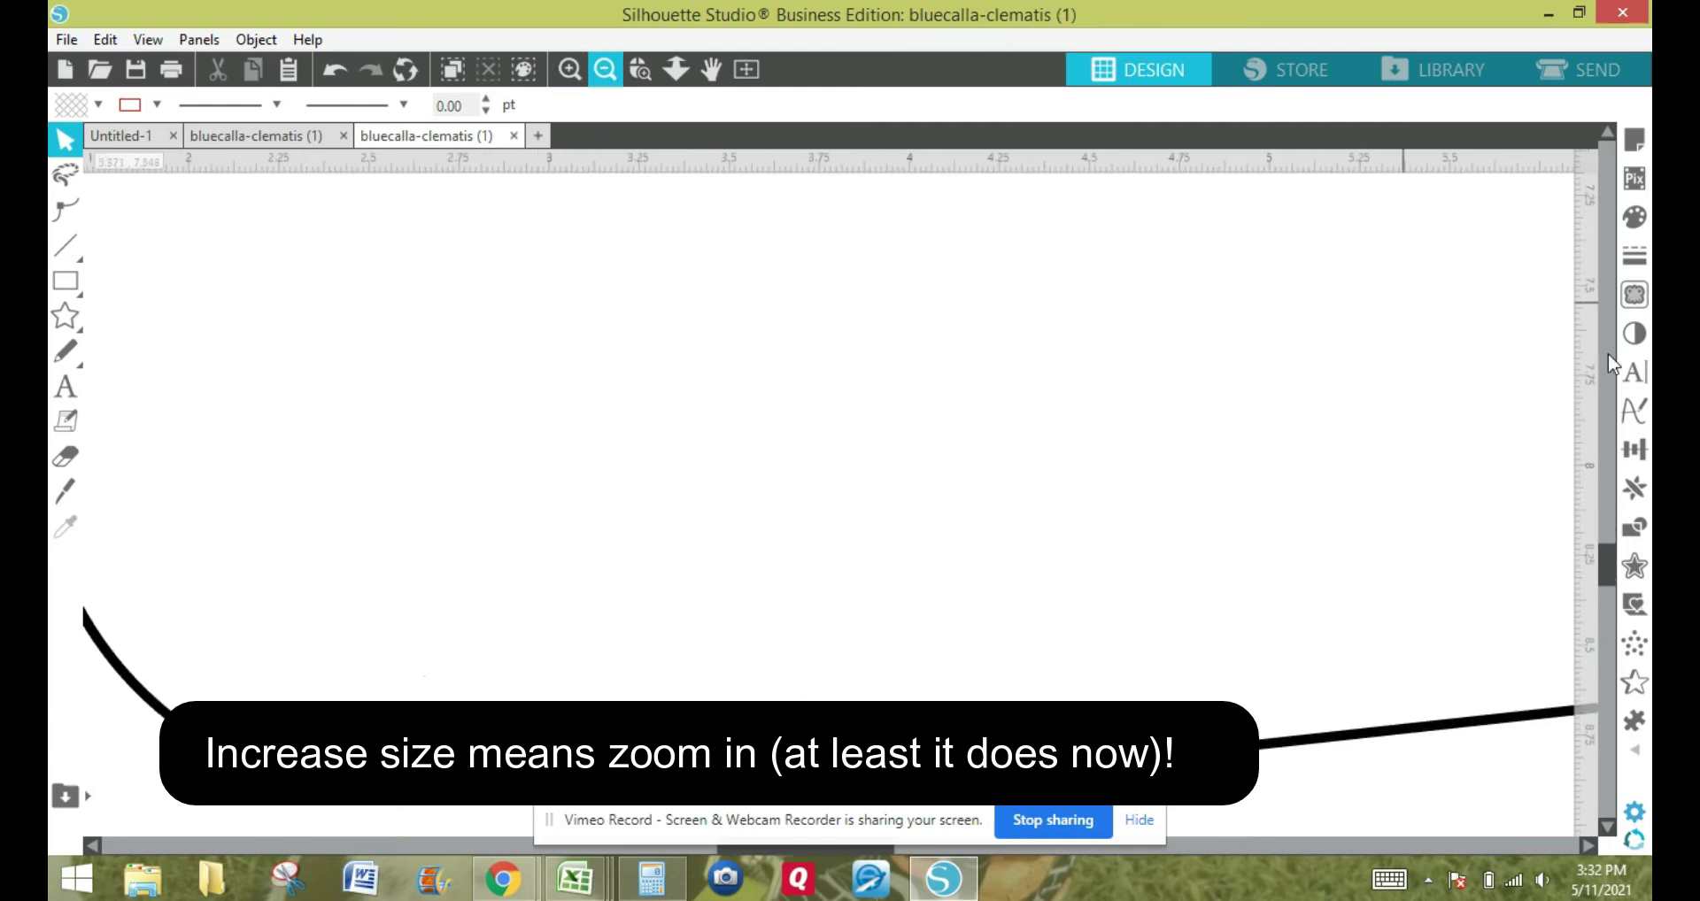
drag(1610, 544, 1610, 571)
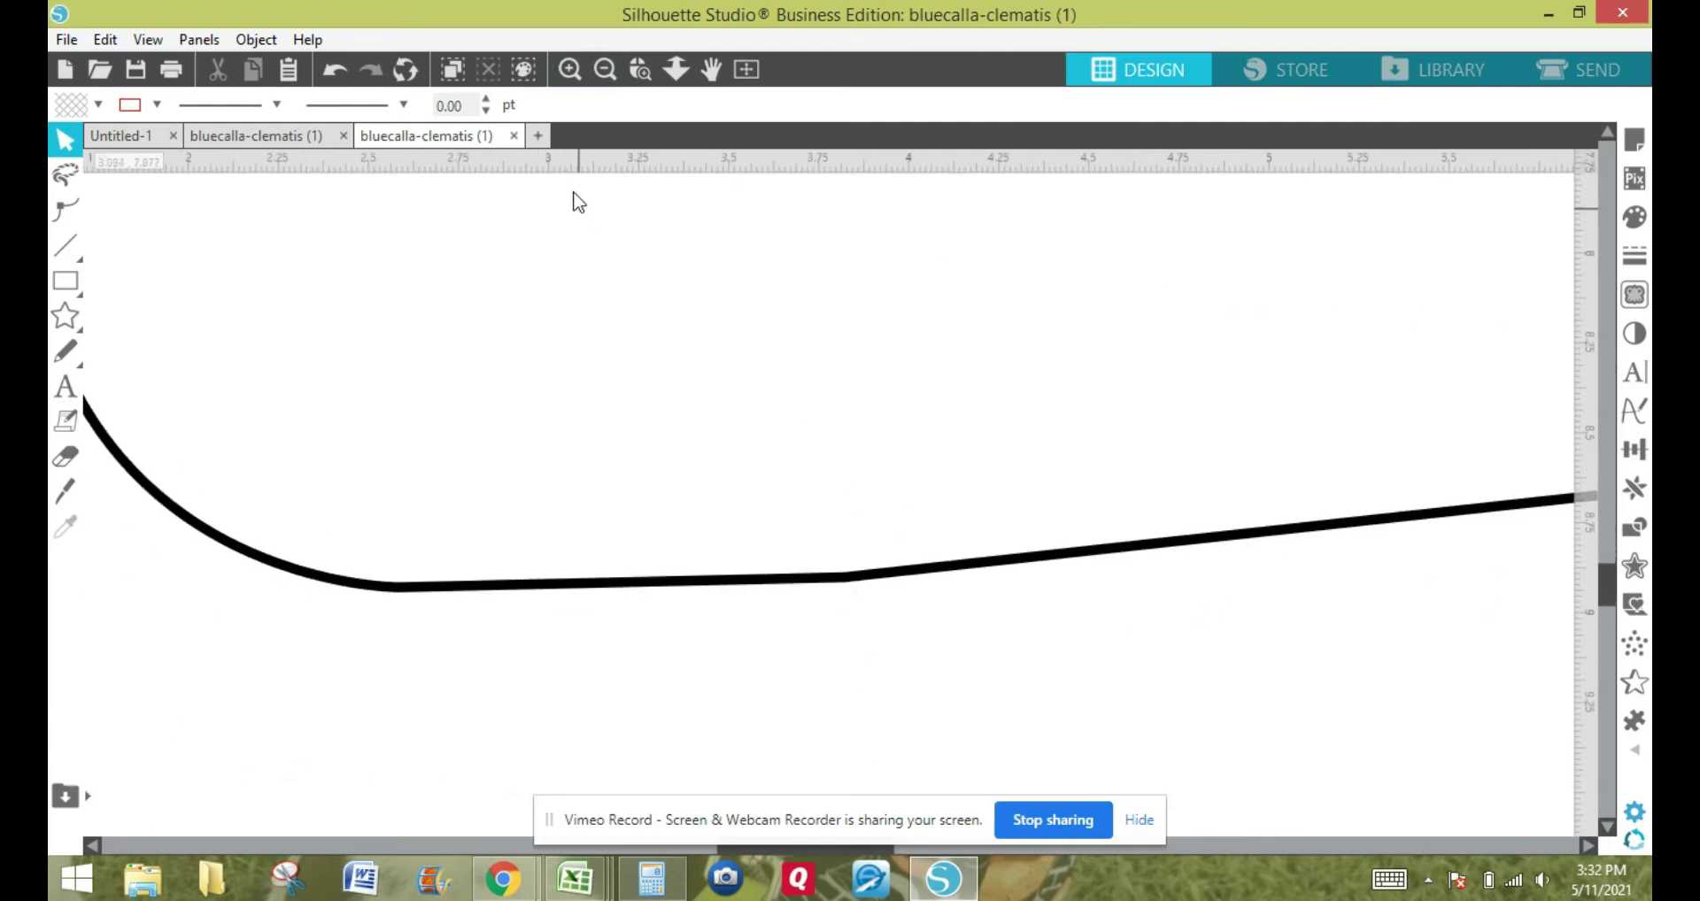
click(569, 69)
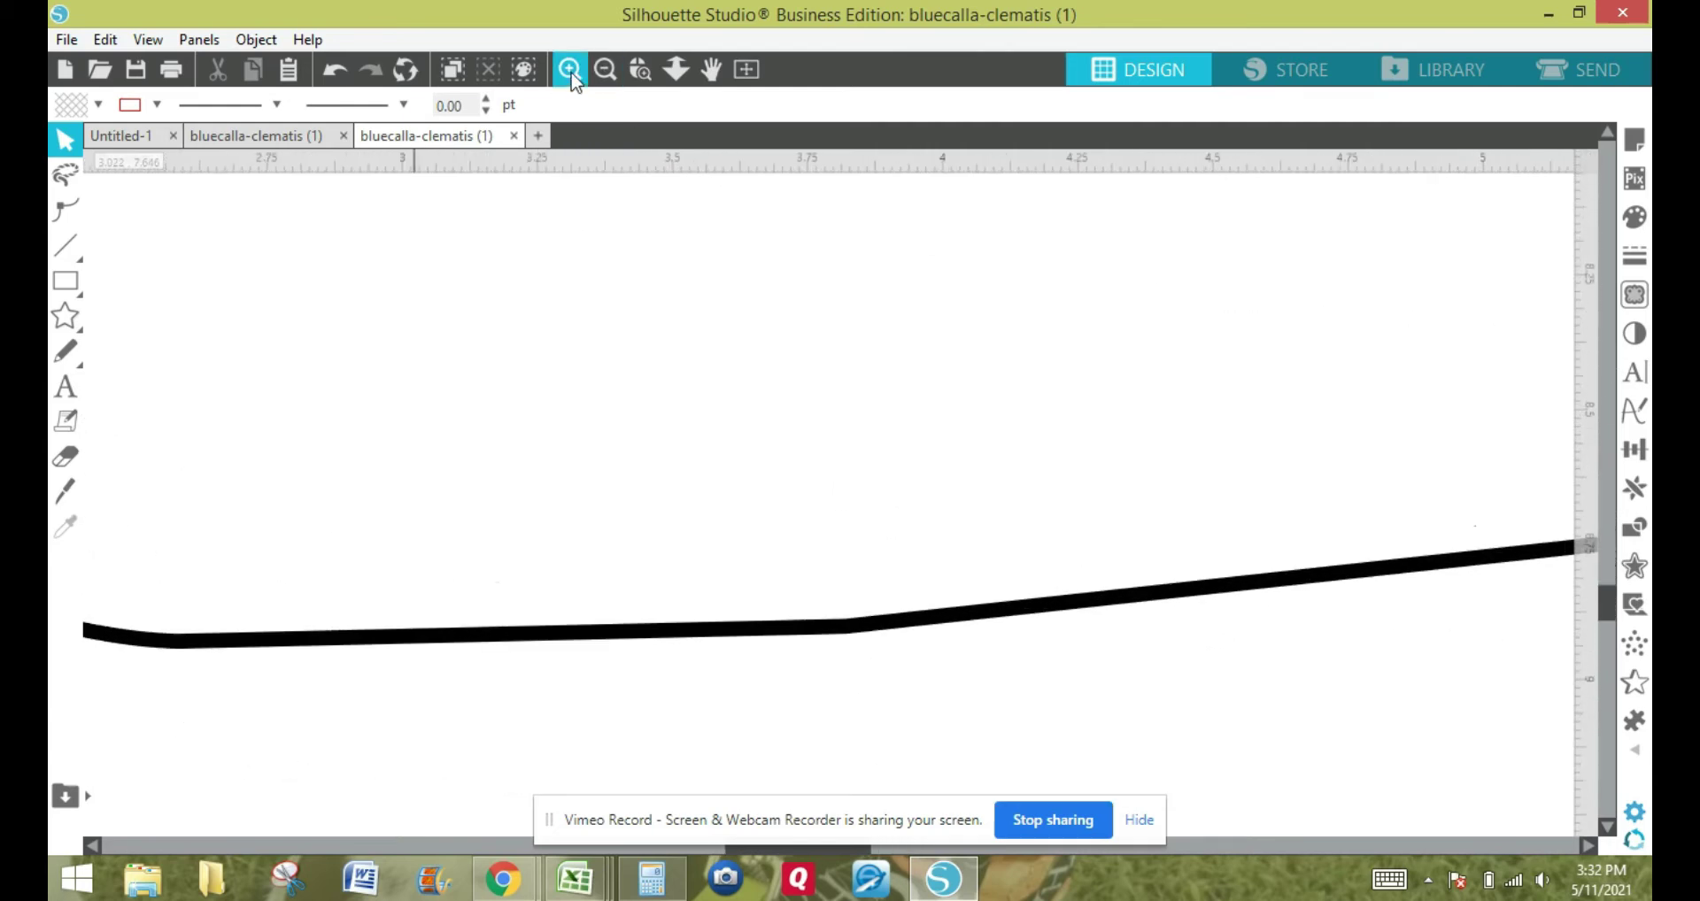
Set the pocket outline's line thickness to 0.25 pt.
click(841, 643)
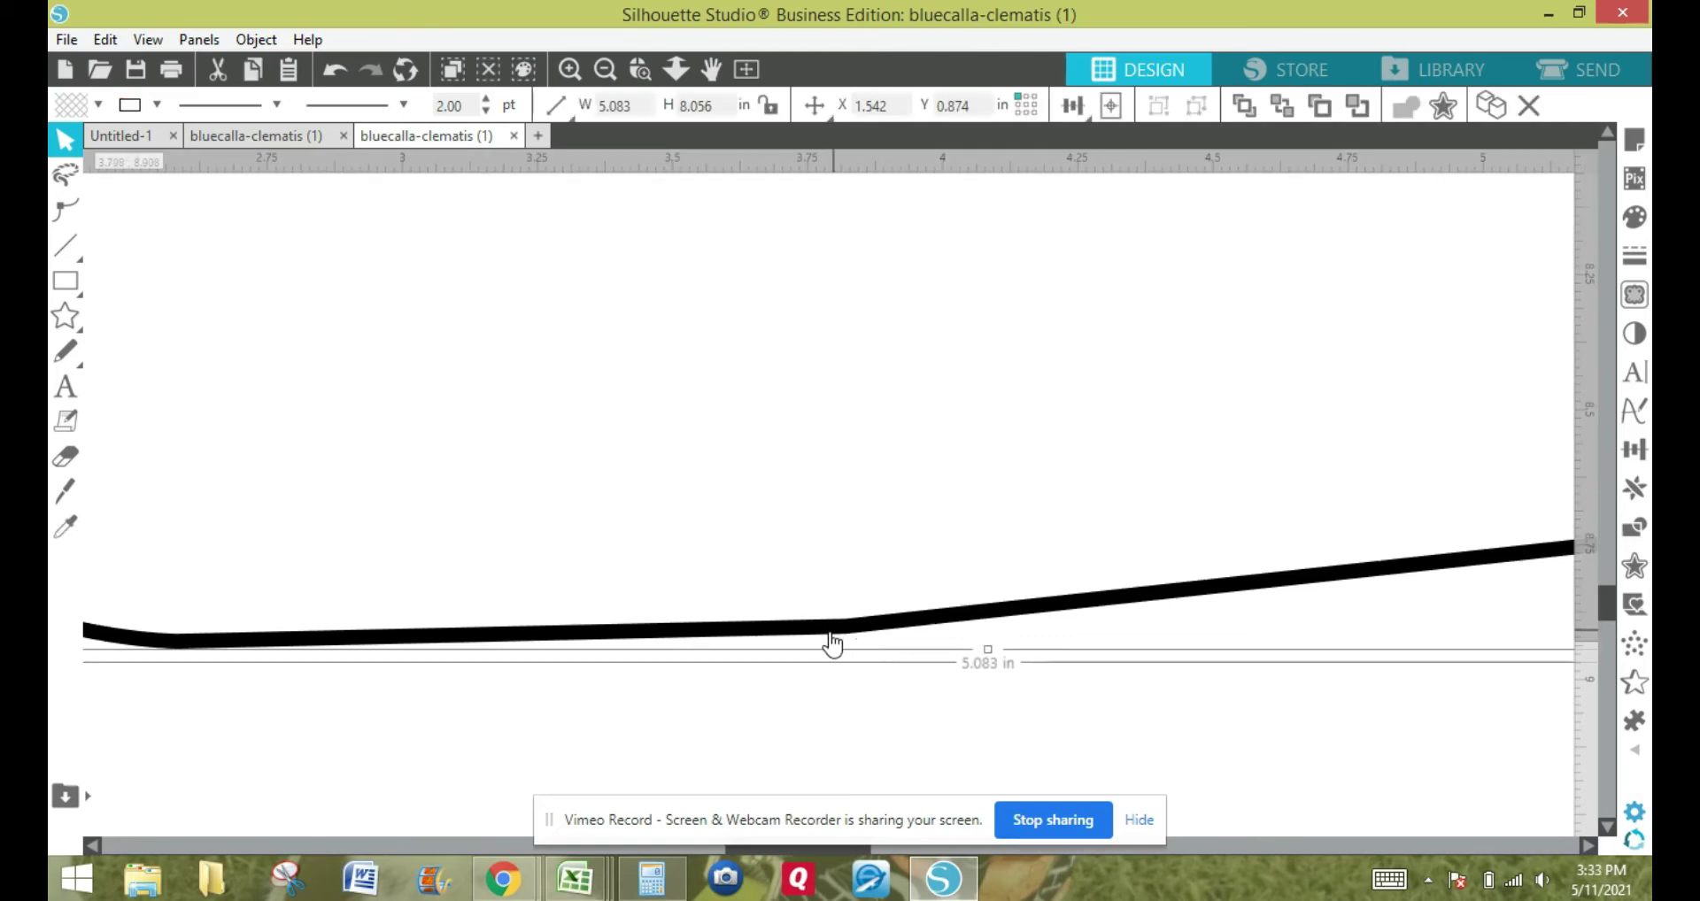
click(408, 109)
click(486, 111)
click(486, 112)
click(487, 112)
click(486, 112)
click(486, 112)
click(486, 112)
click(486, 111)
click(486, 112)
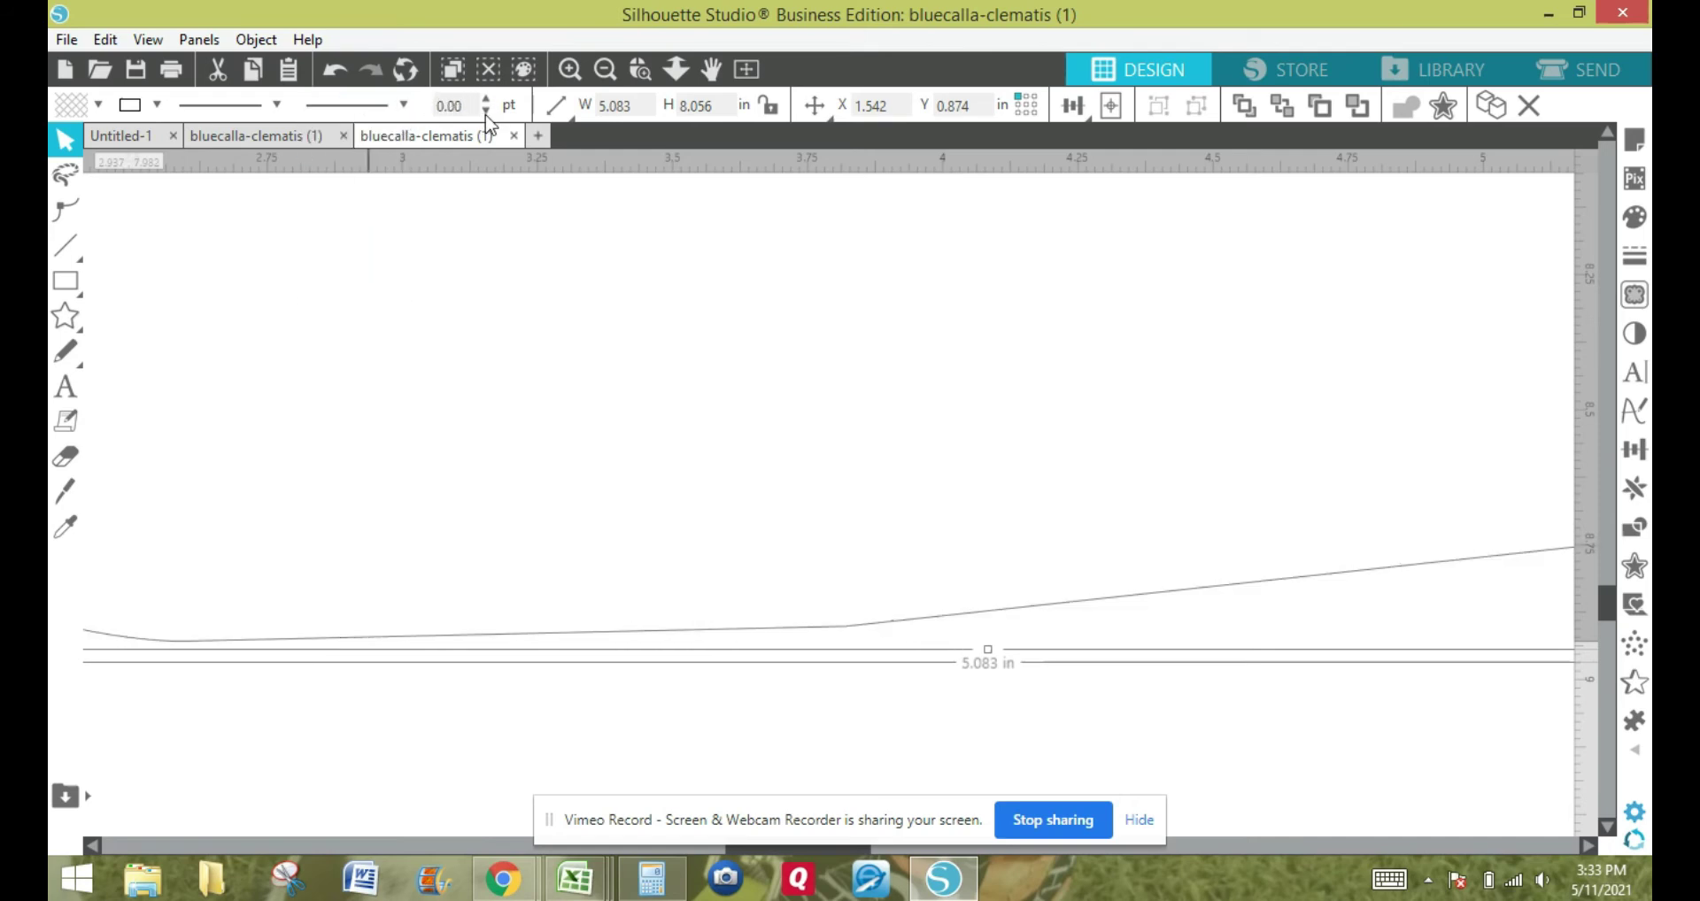
click(486, 99)
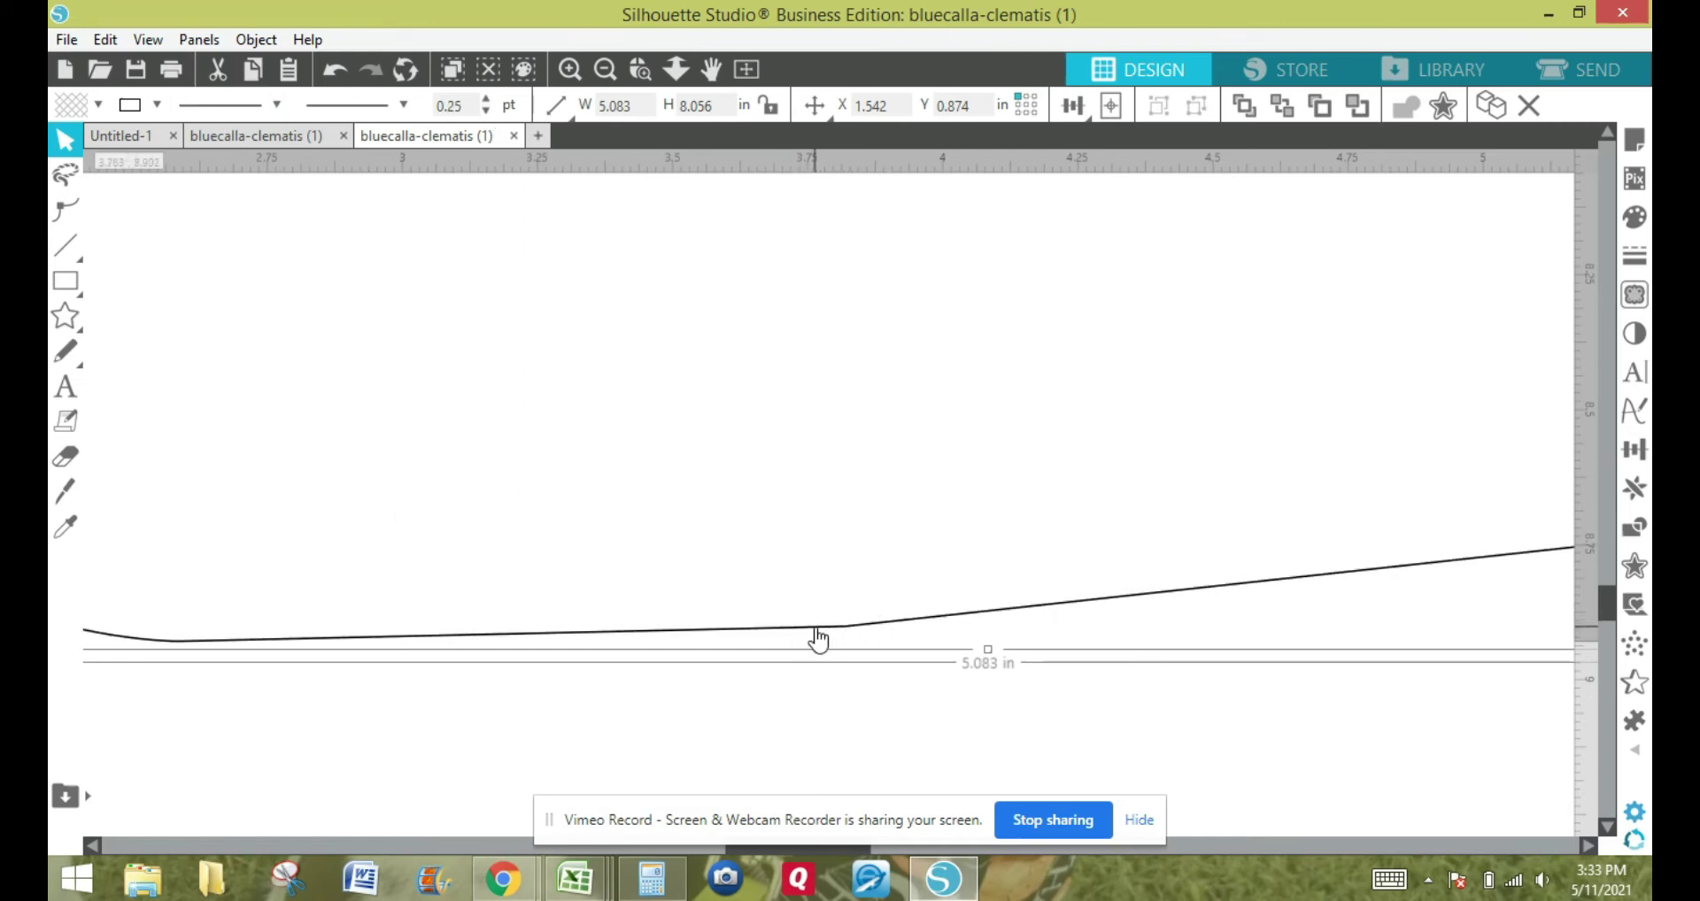
Nudge the edit point at the bend in the pocket outline's lower edge slightly upward in two small moves.
click(572, 70)
click(572, 70)
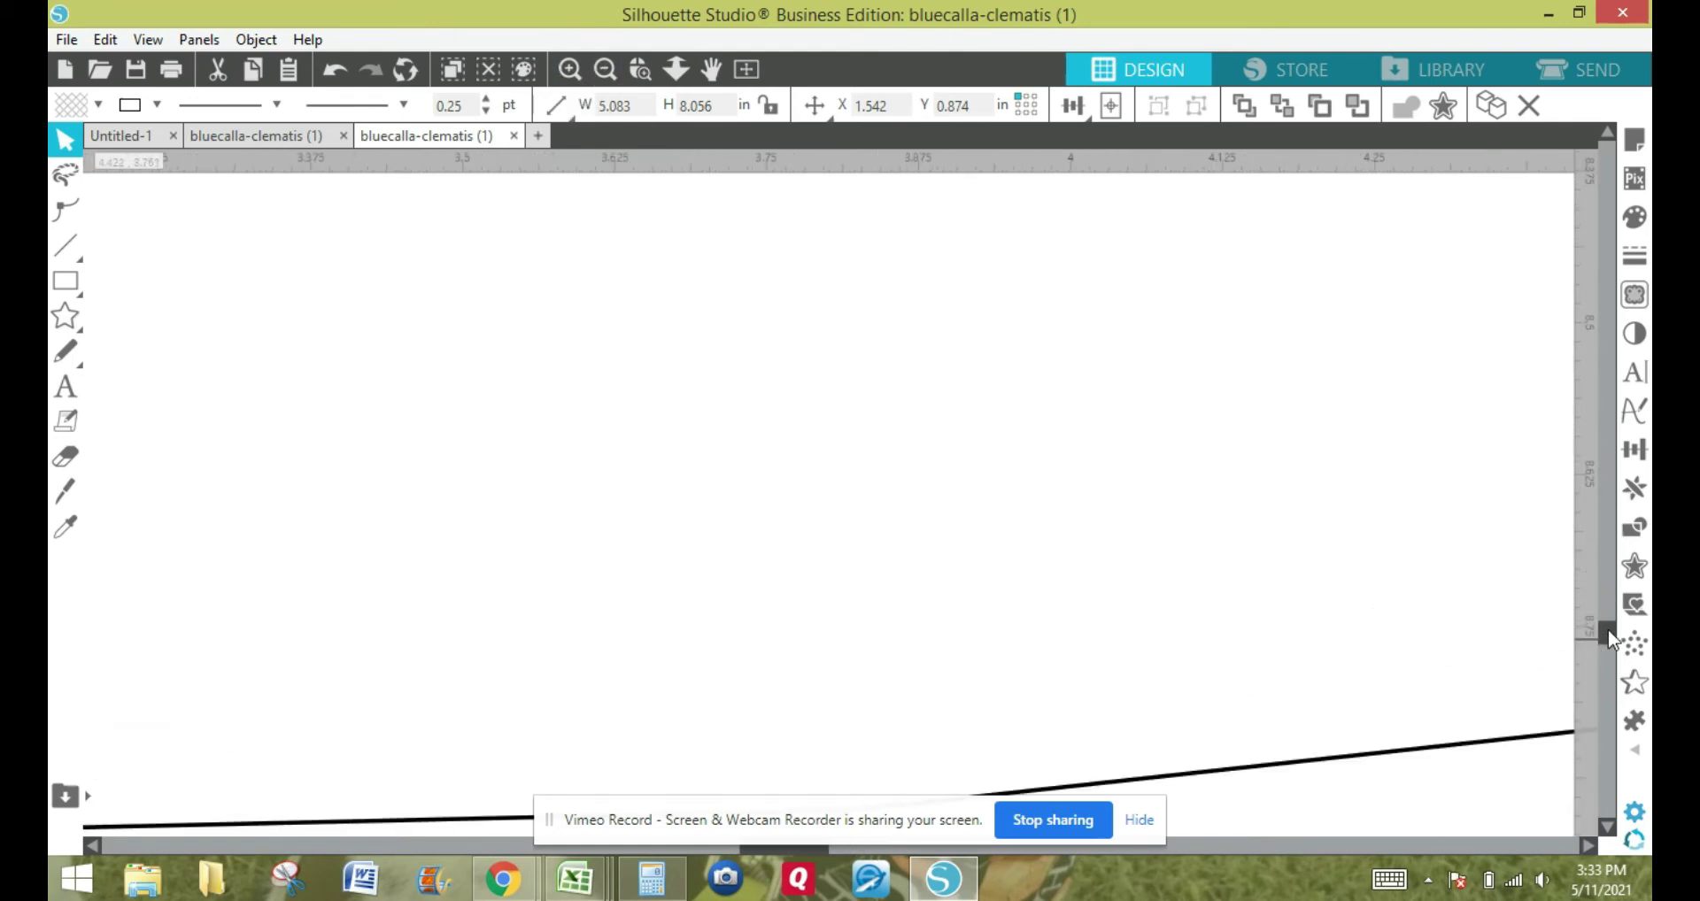
scroll(1607, 636, down, 3)
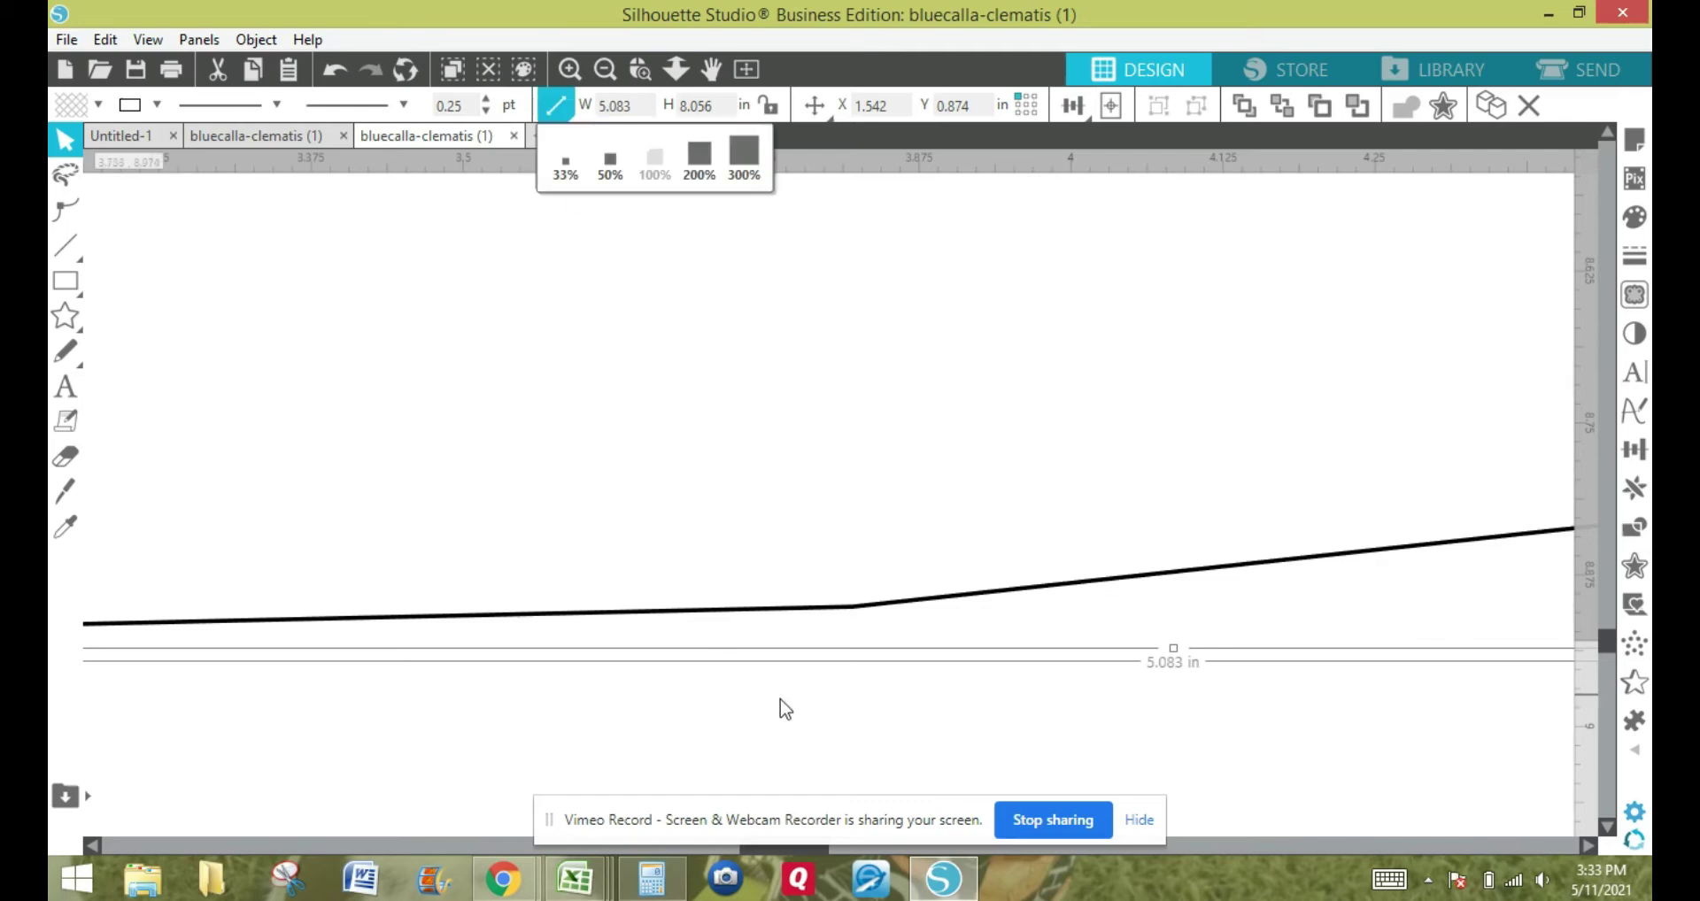
double_click(841, 619)
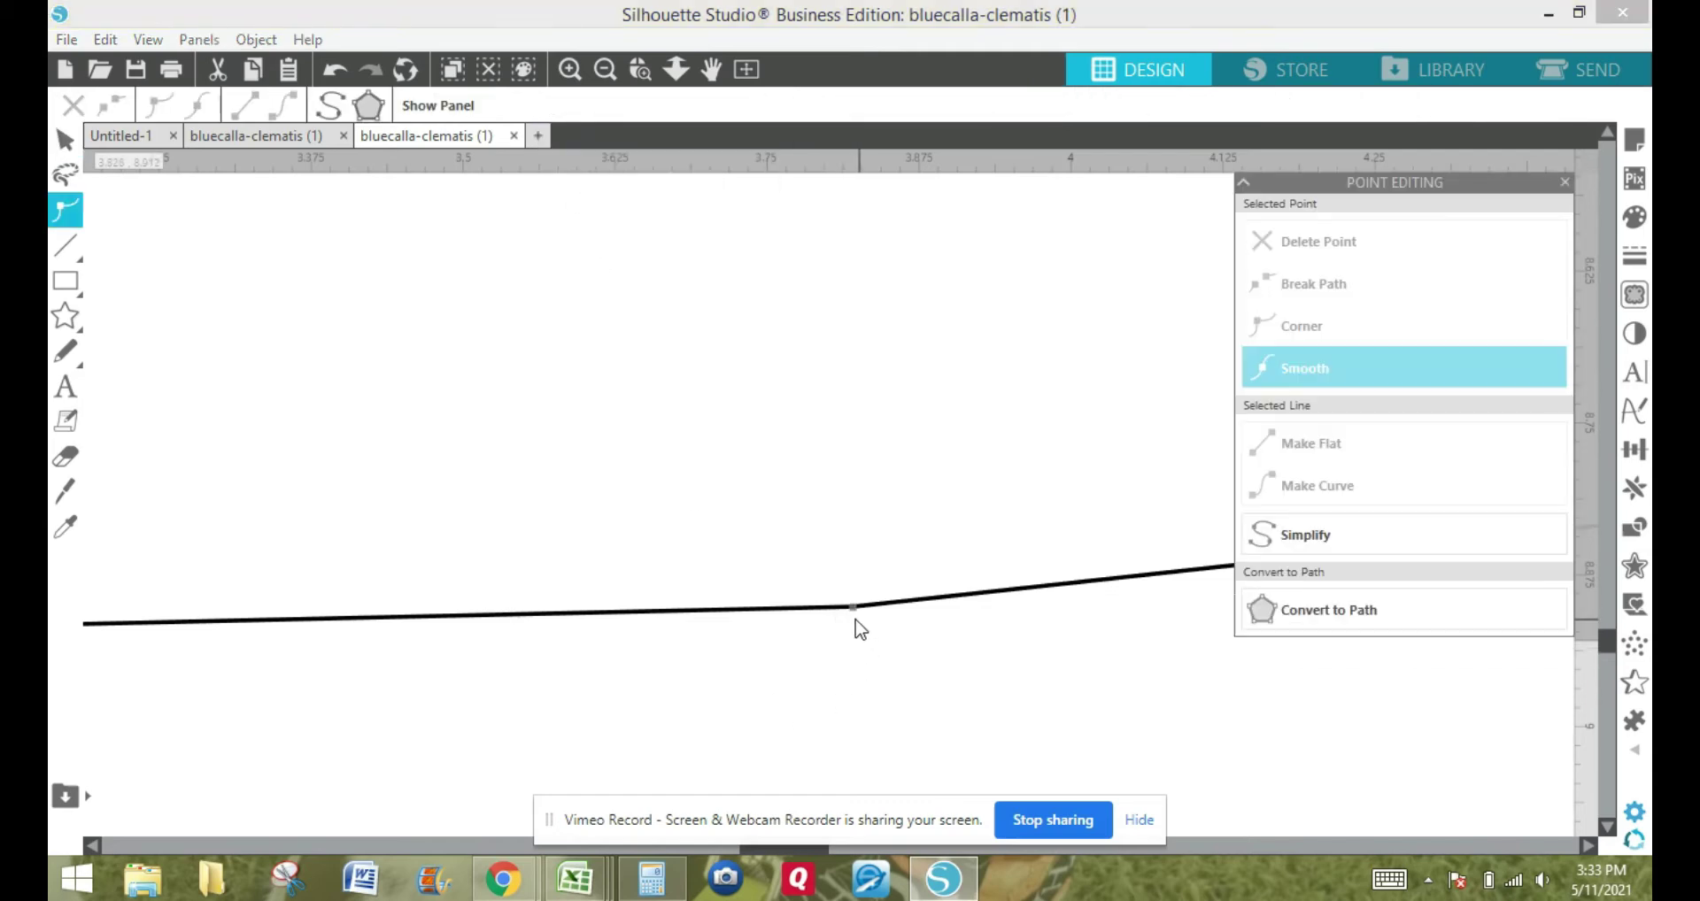
click(855, 609)
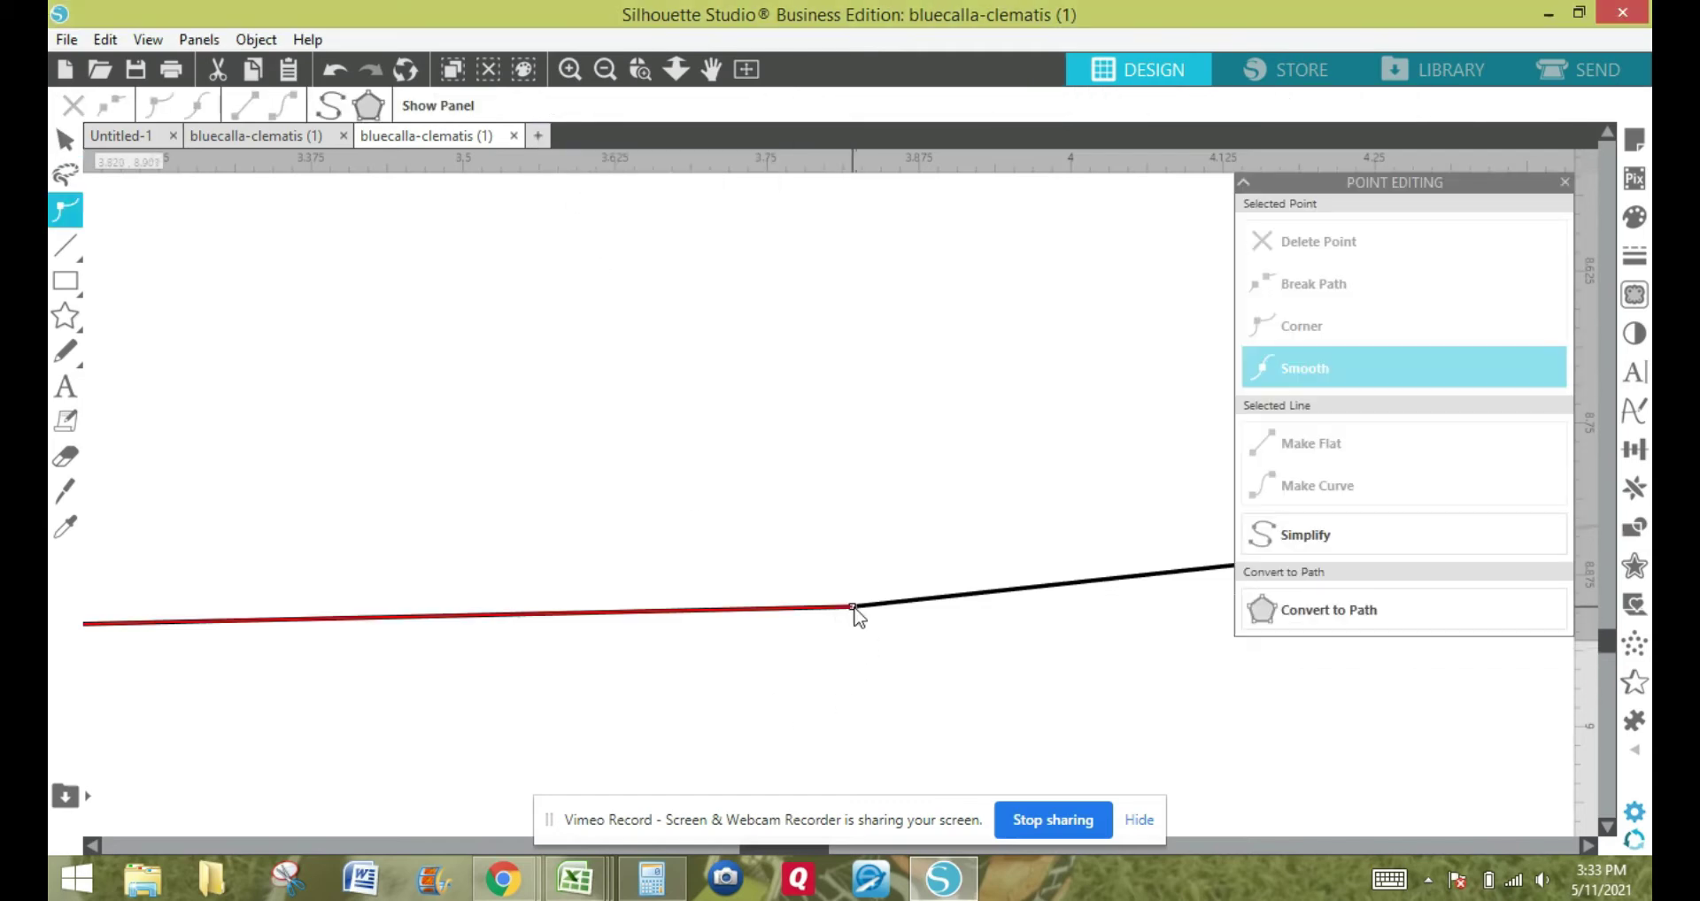
drag(857, 613, 854, 610)
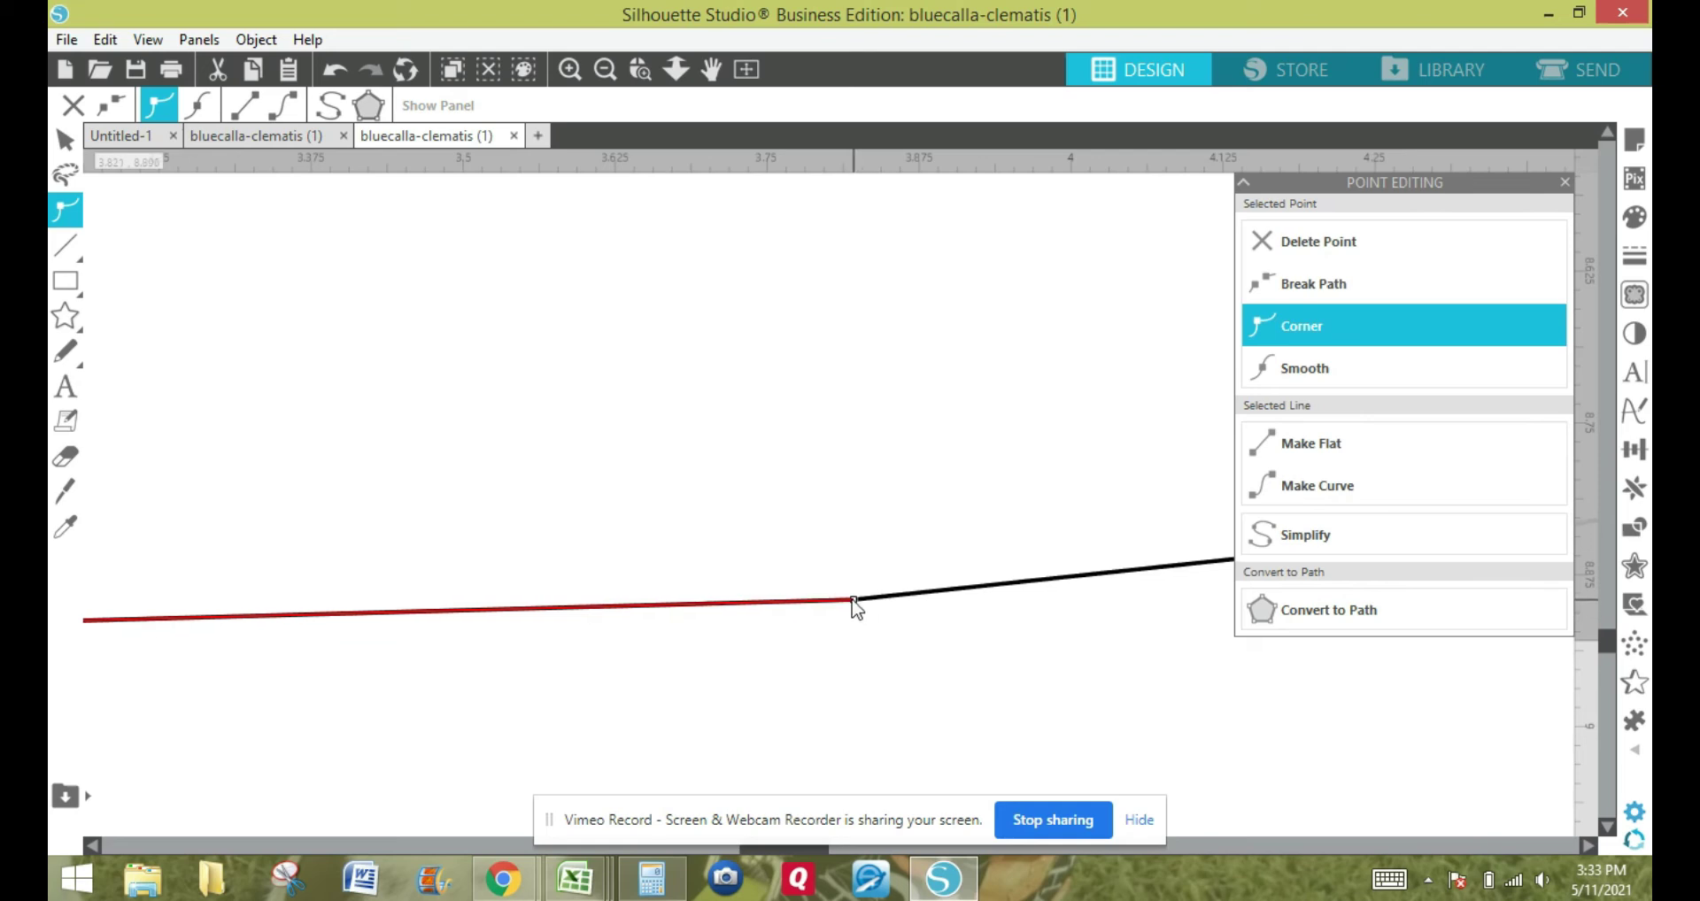
click(863, 650)
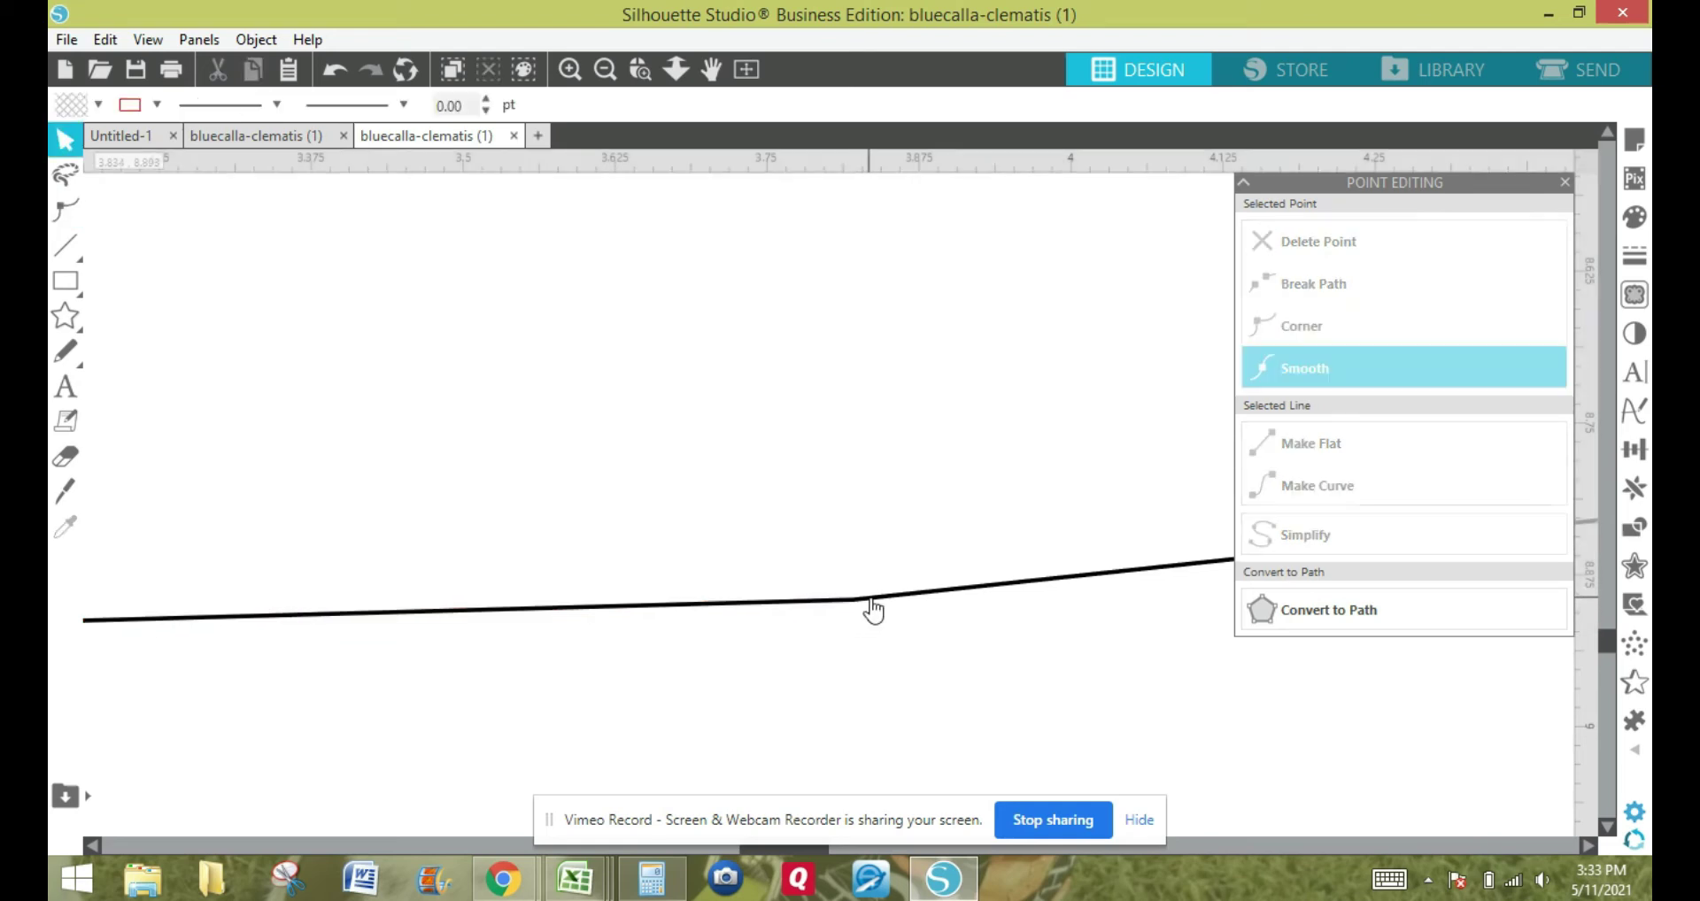
double_click(870, 609)
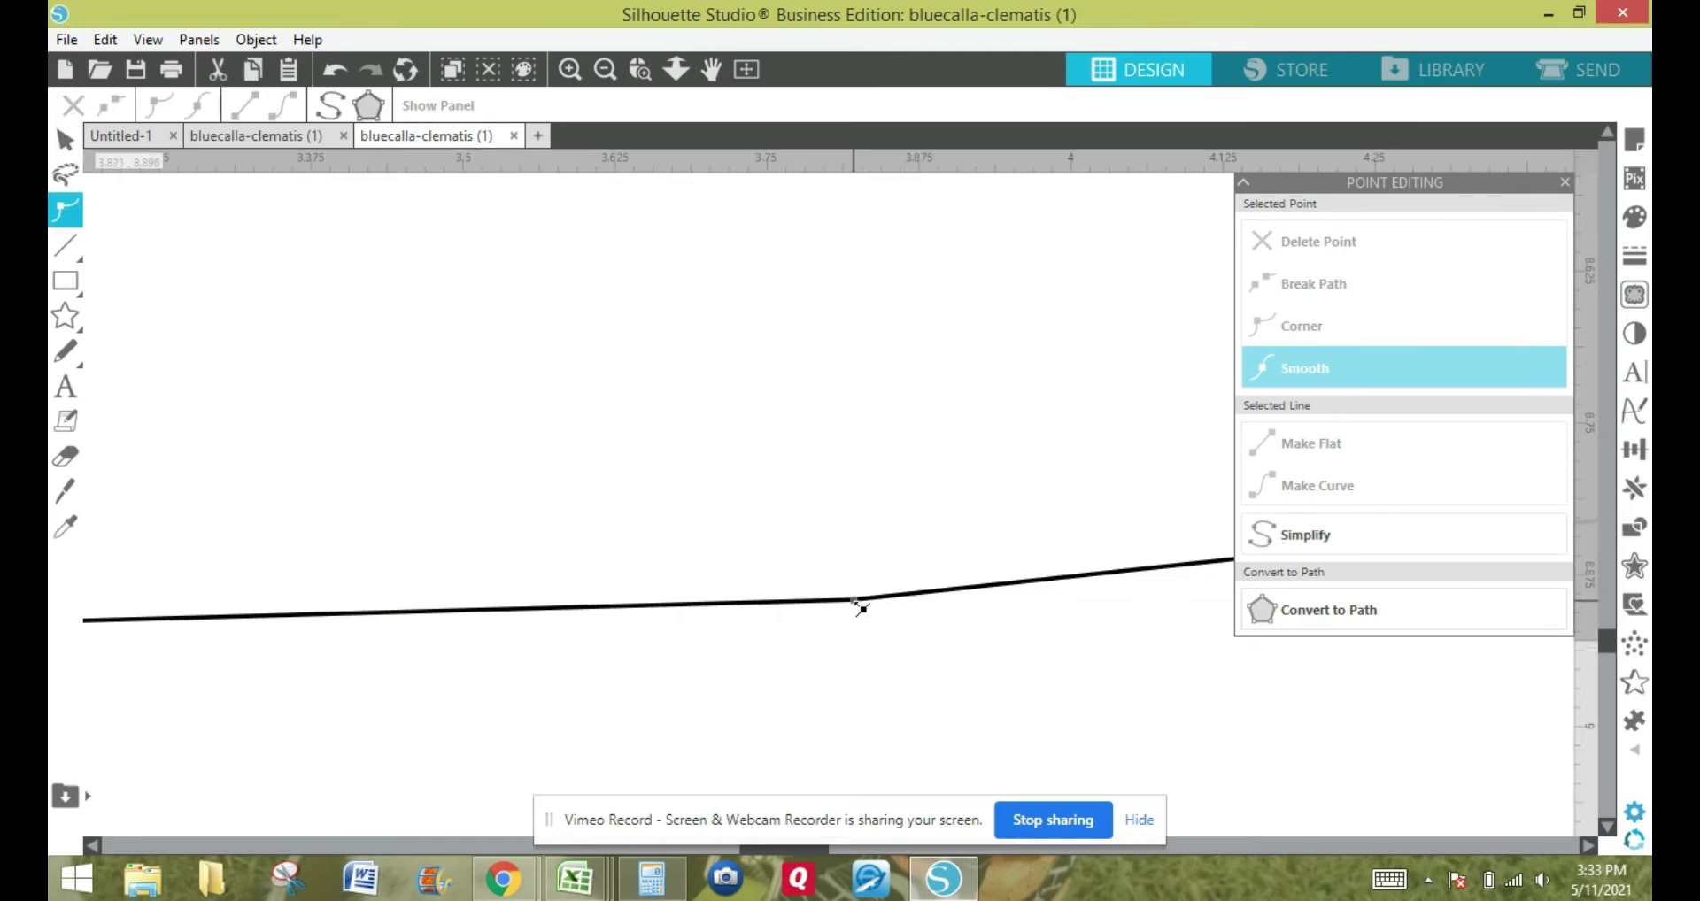
click(855, 604)
drag(854, 599, 853, 597)
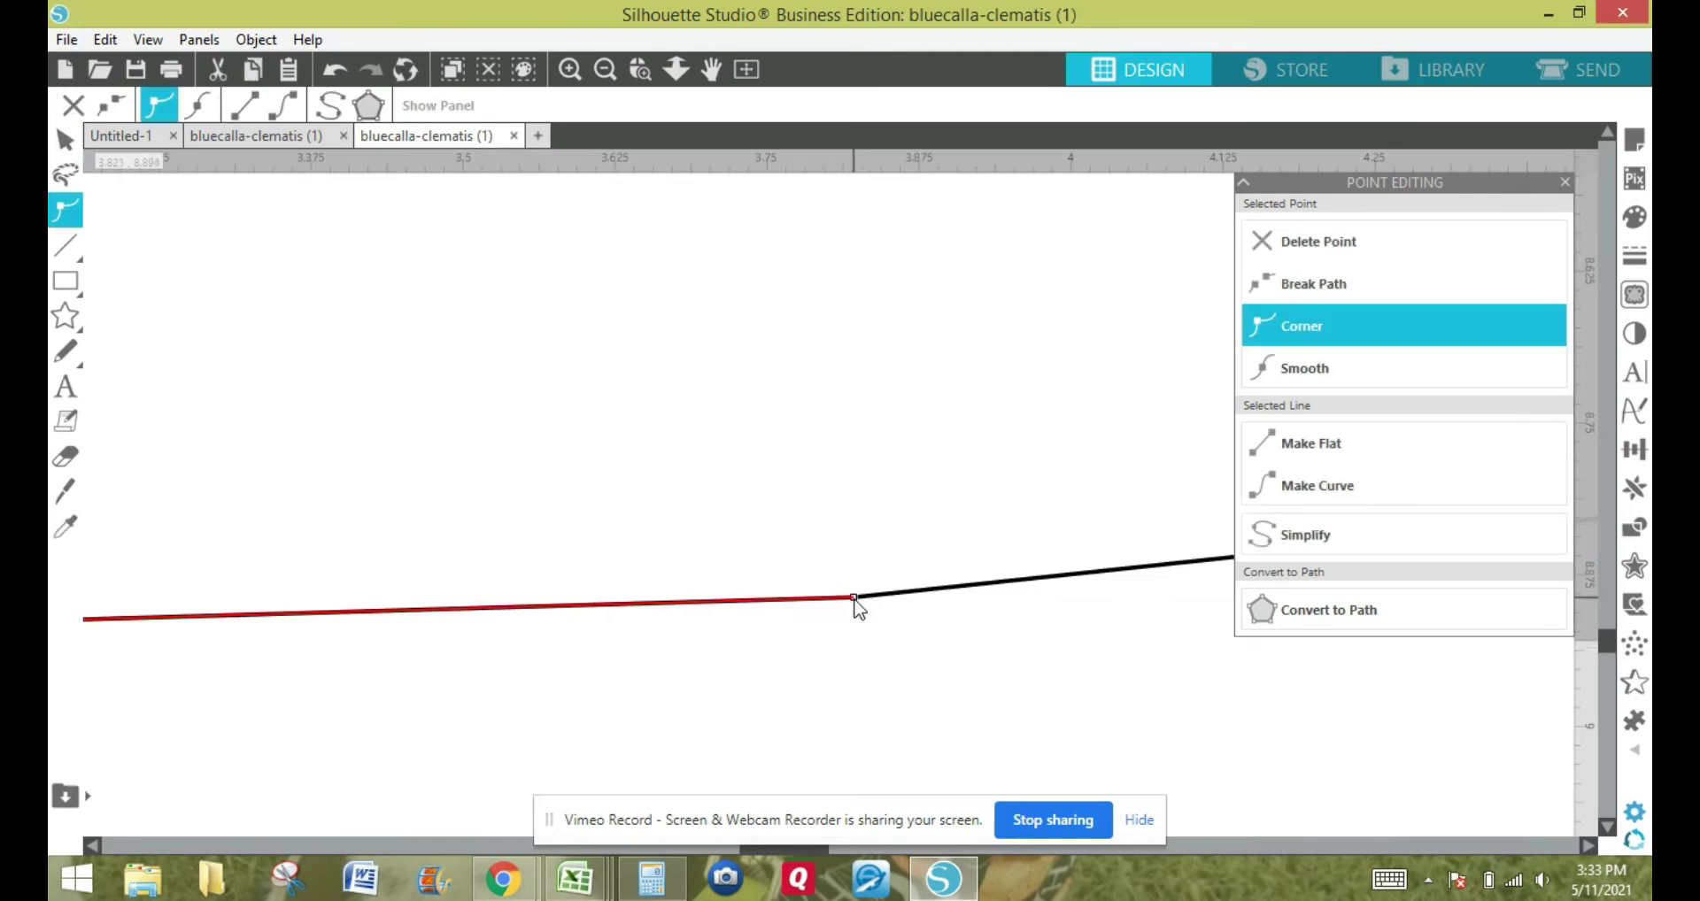
Move the point where the lower rounded corner meets the lower edge up and inward, and undo that move.
click(605, 69)
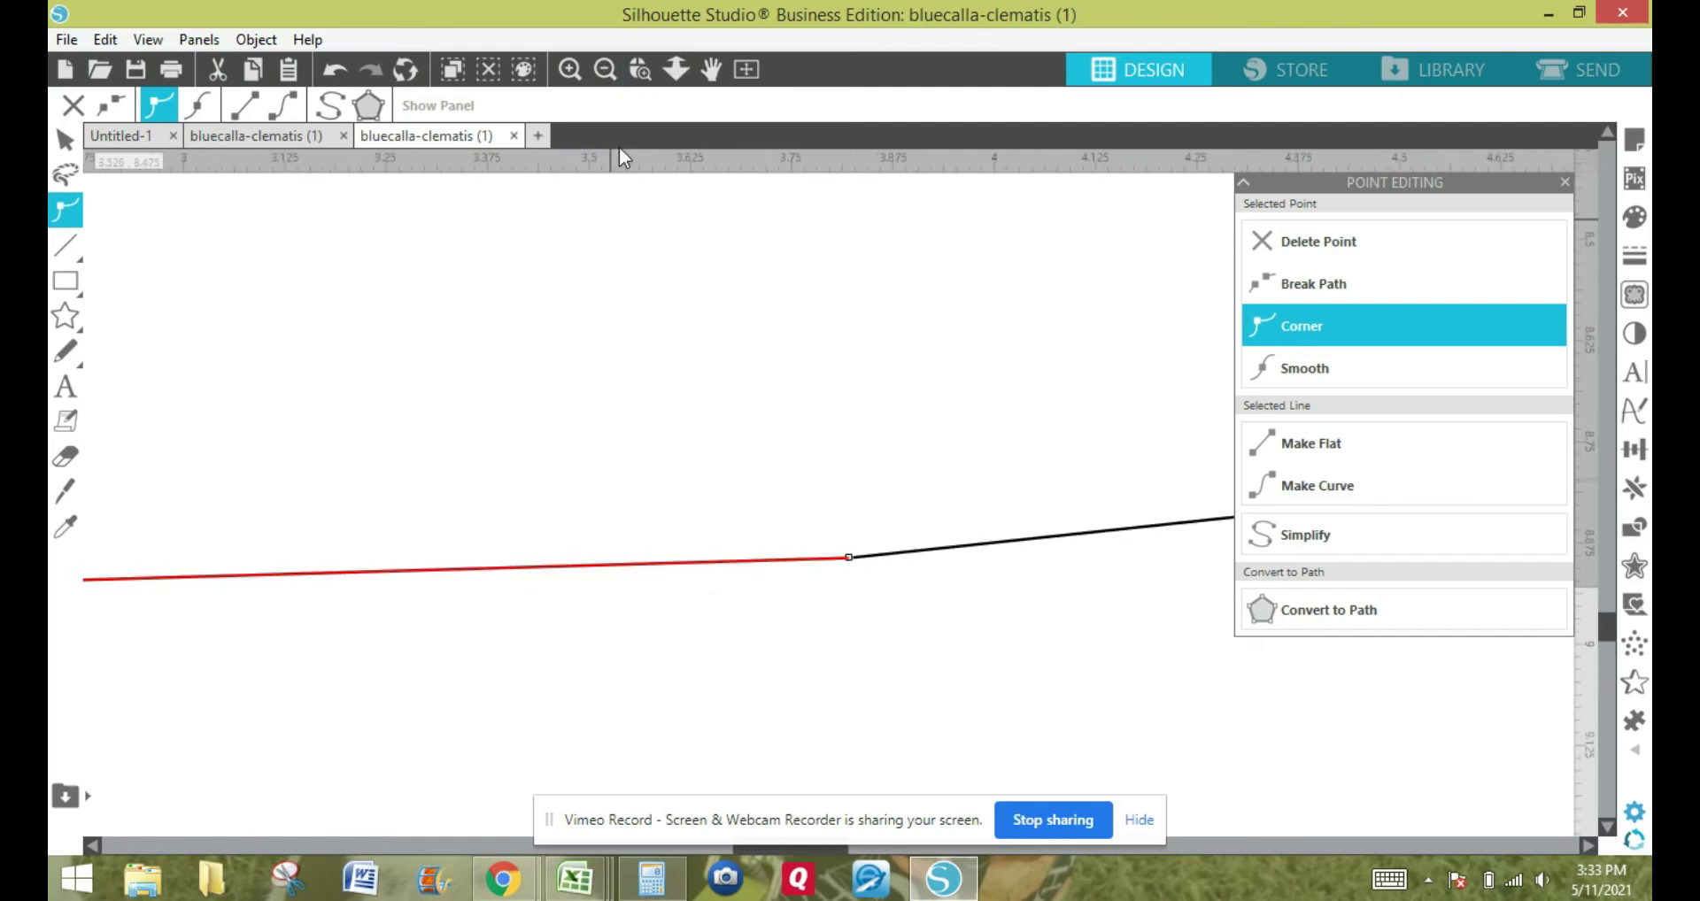
click(608, 70)
click(606, 71)
click(607, 70)
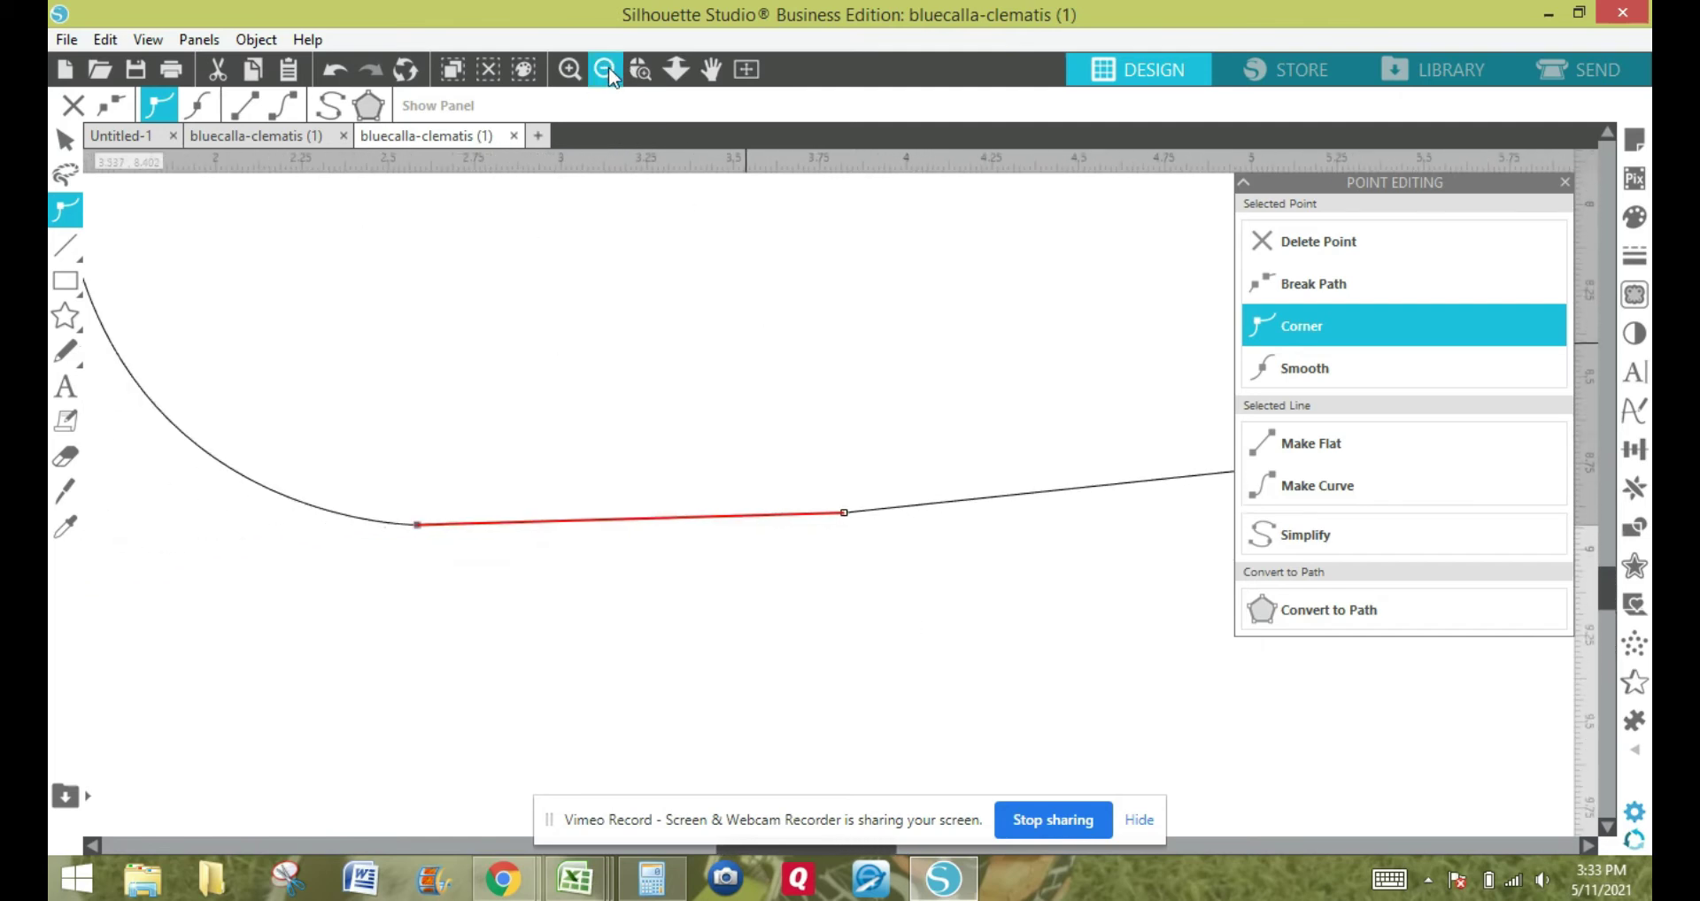
click(607, 70)
mouse_move(546, 512)
mouse_down()
mouse_move(553, 541)
mouse_move(556, 500)
mouse_move(531, 599)
mouse_move(537, 491)
mouse_move(535, 530)
mouse_move(539, 504)
mouse_up()
click(105, 39)
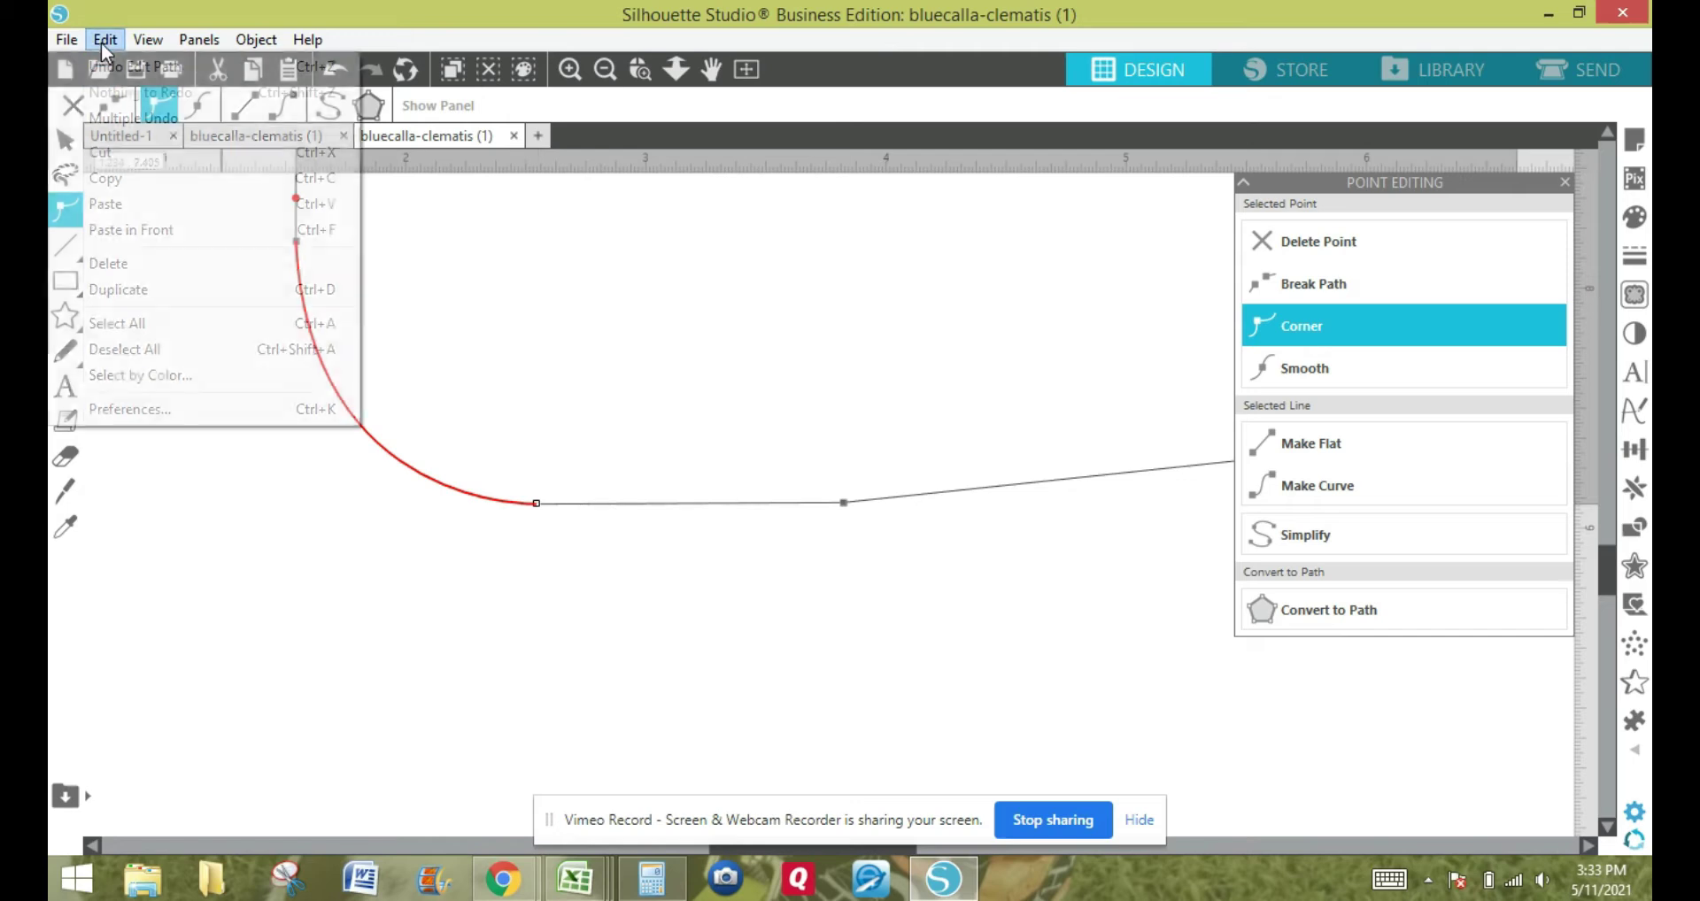
click(115, 69)
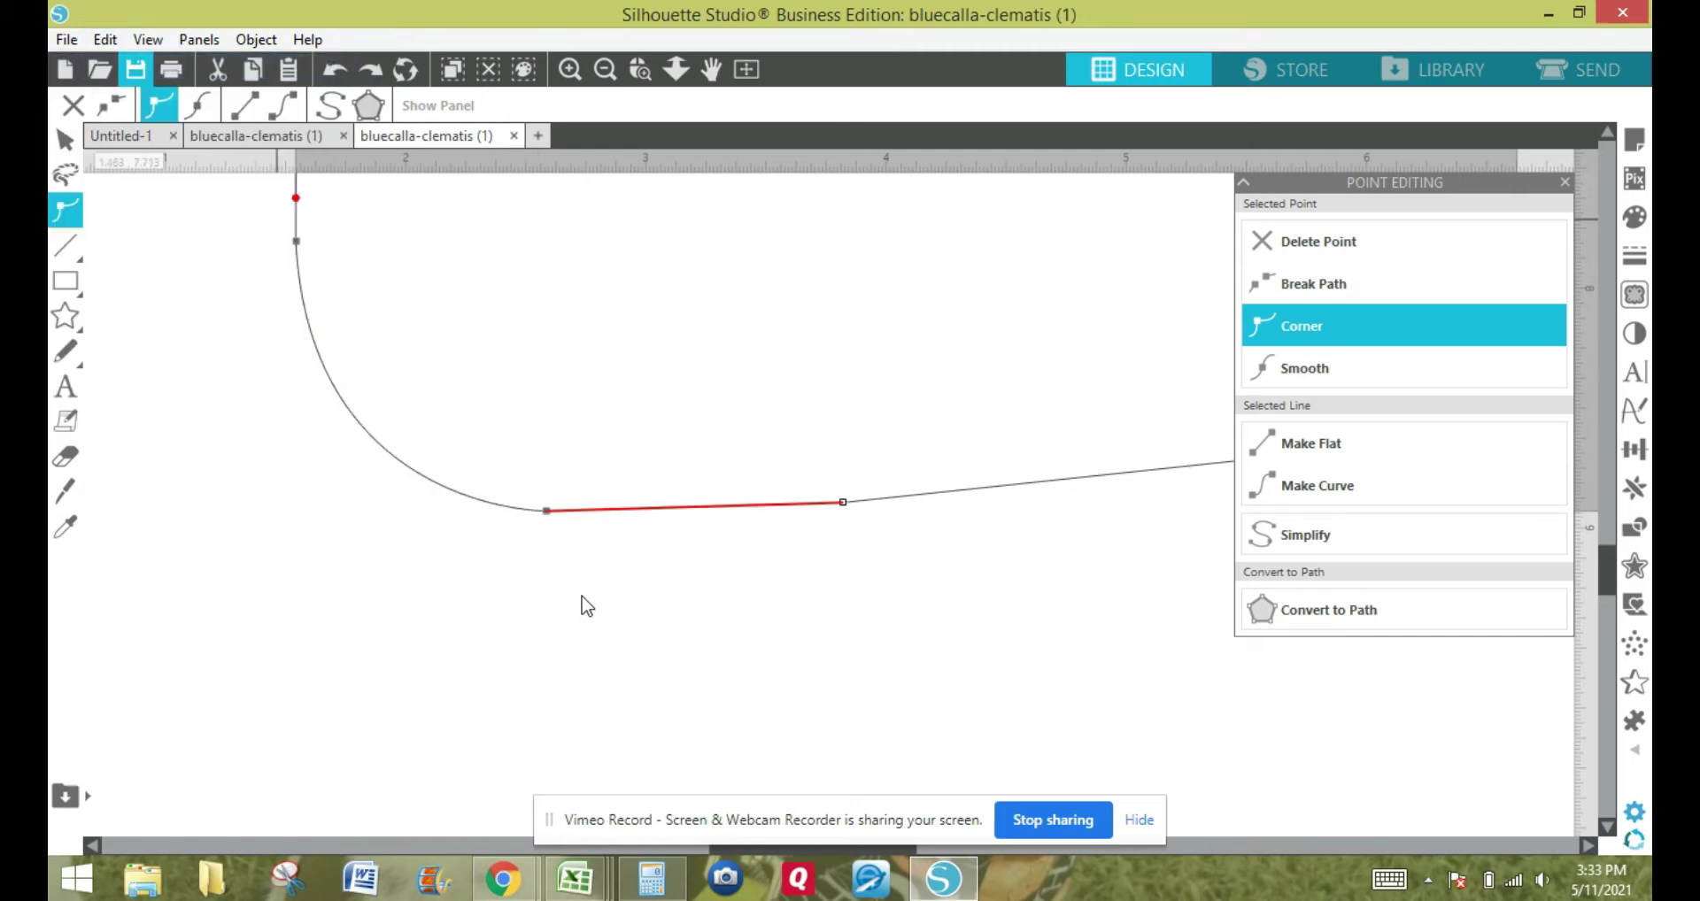
click(888, 538)
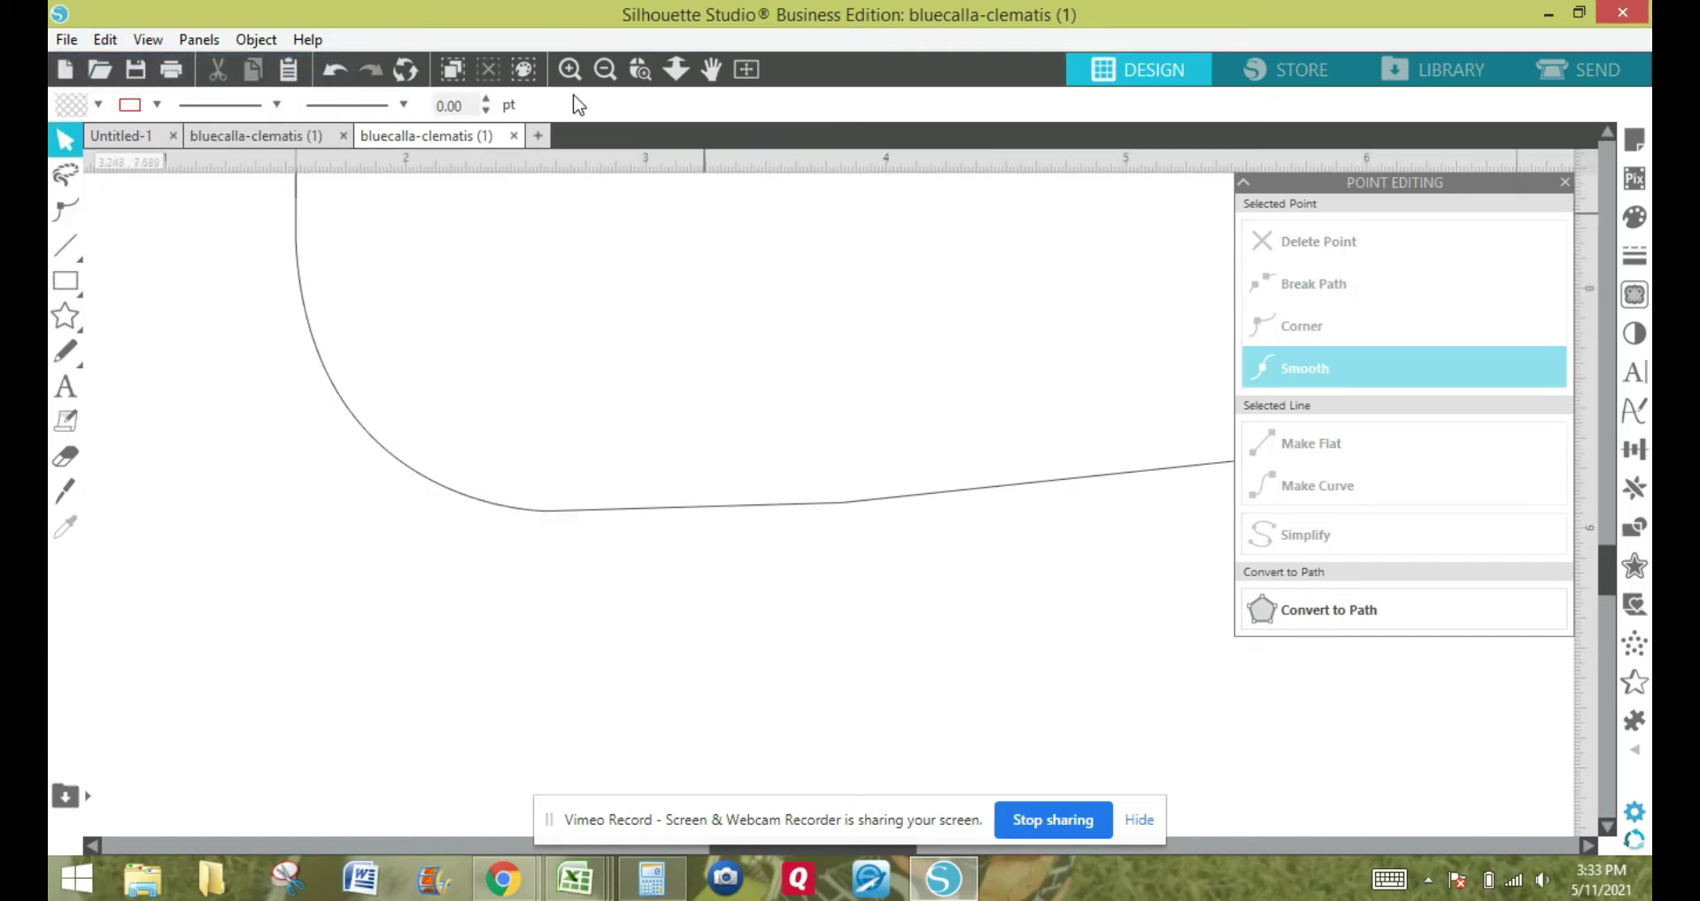
Add an edit point on the pocket outline's upper edge just to the right of its bend.
click(606, 69)
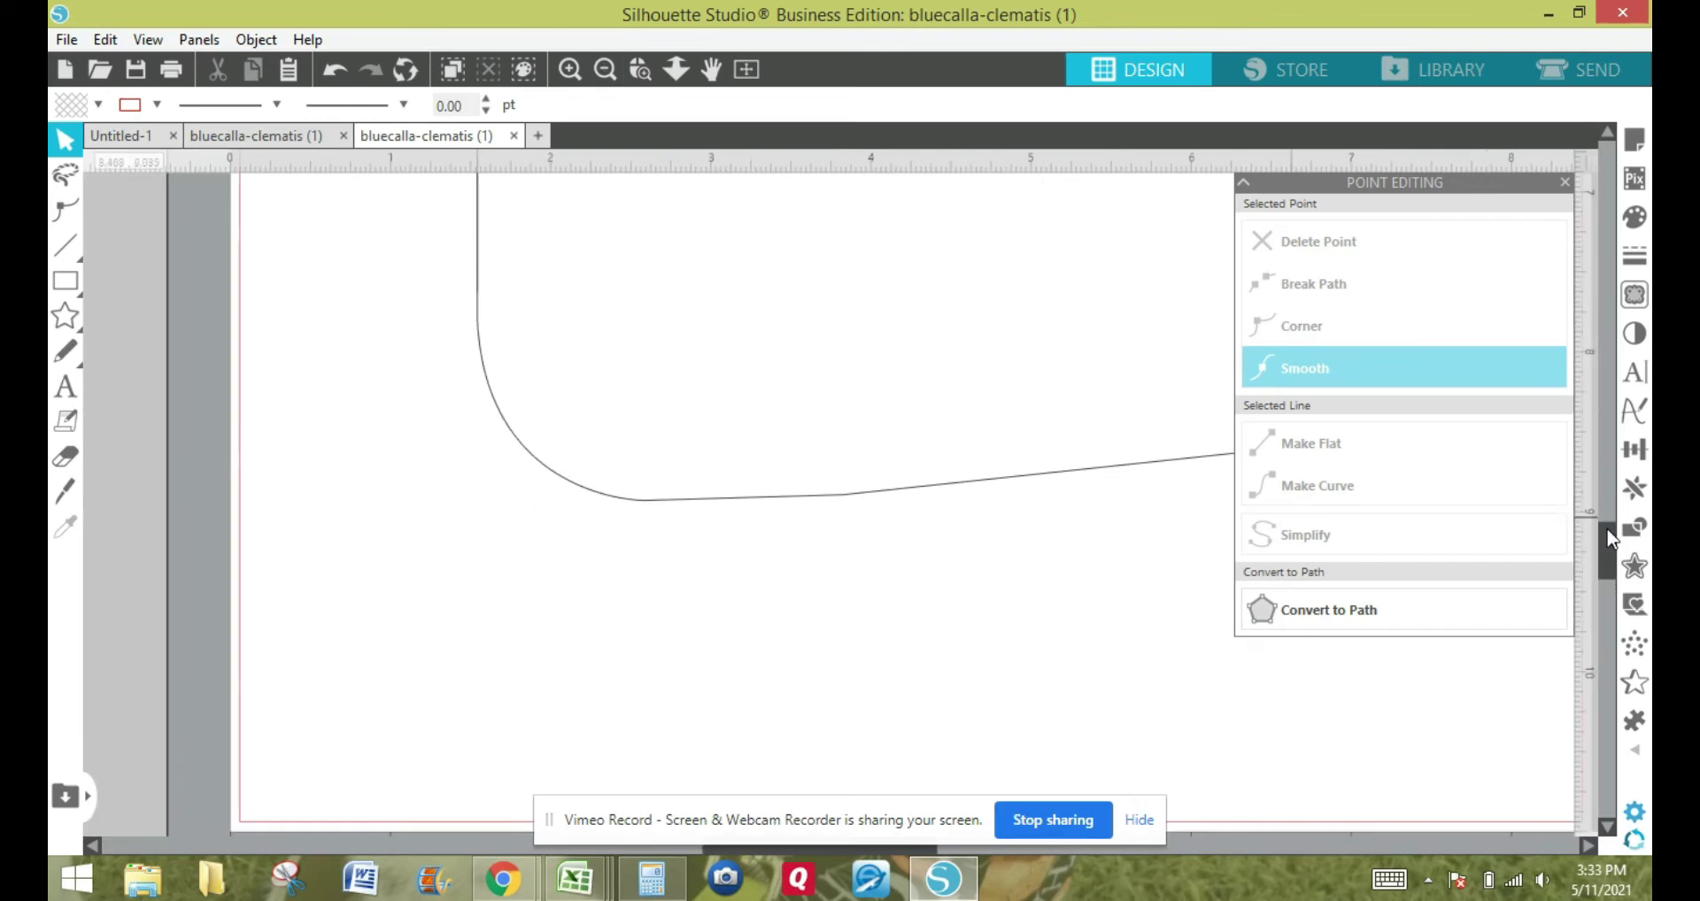
click(1565, 182)
drag(1612, 571, 1606, 365)
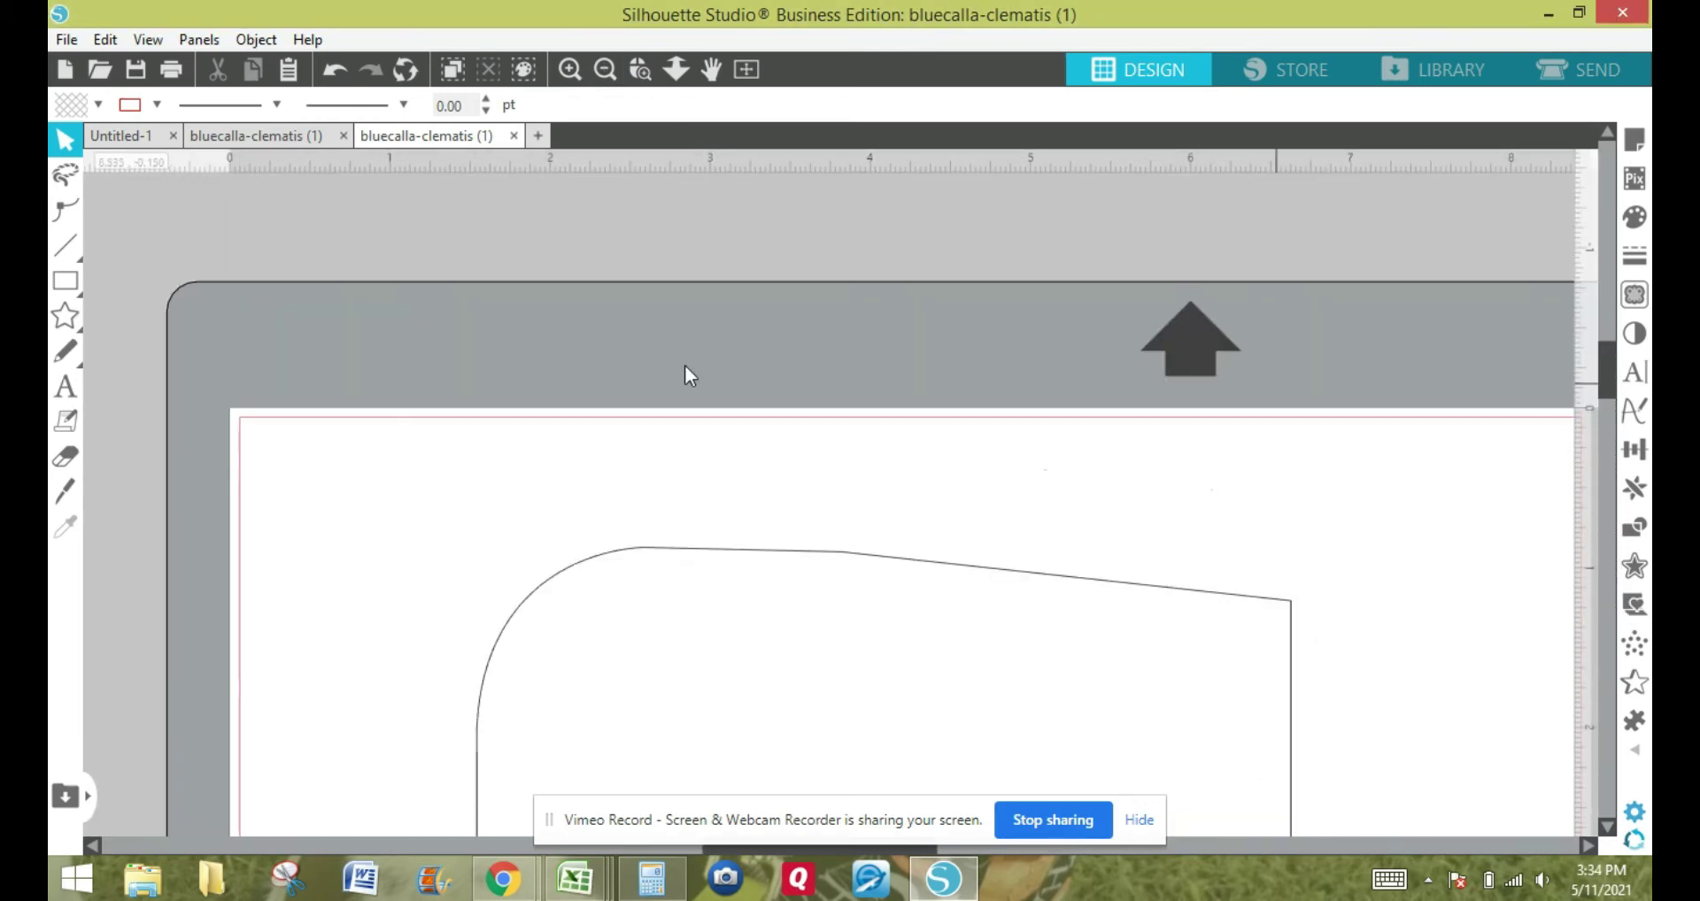
click(606, 69)
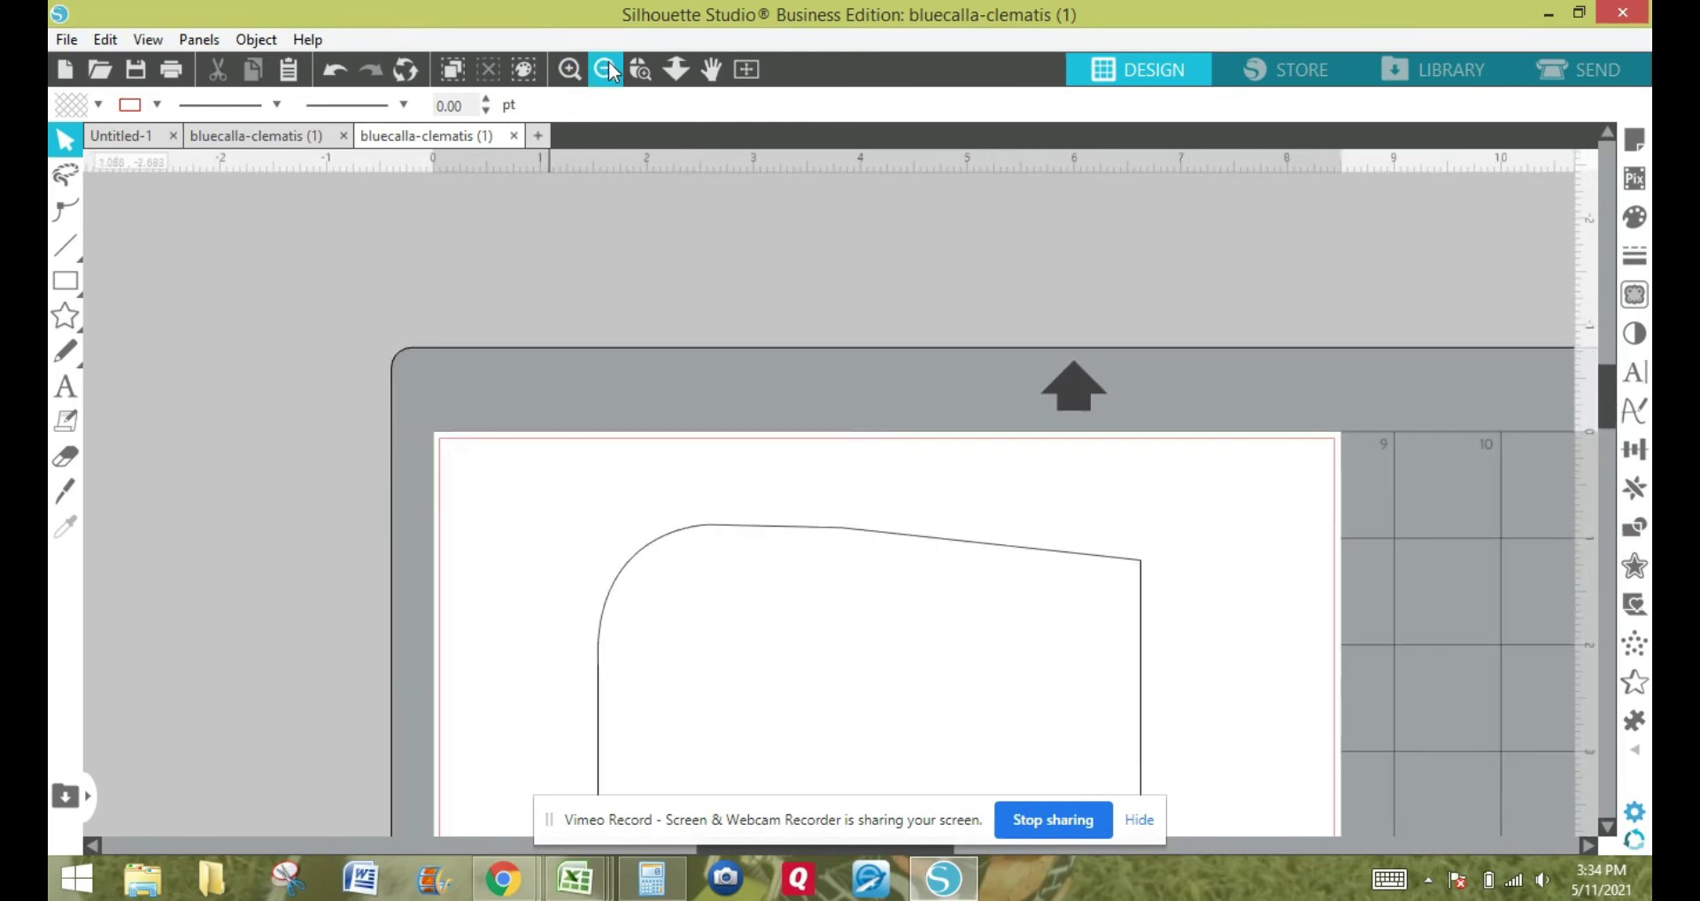
click(765, 536)
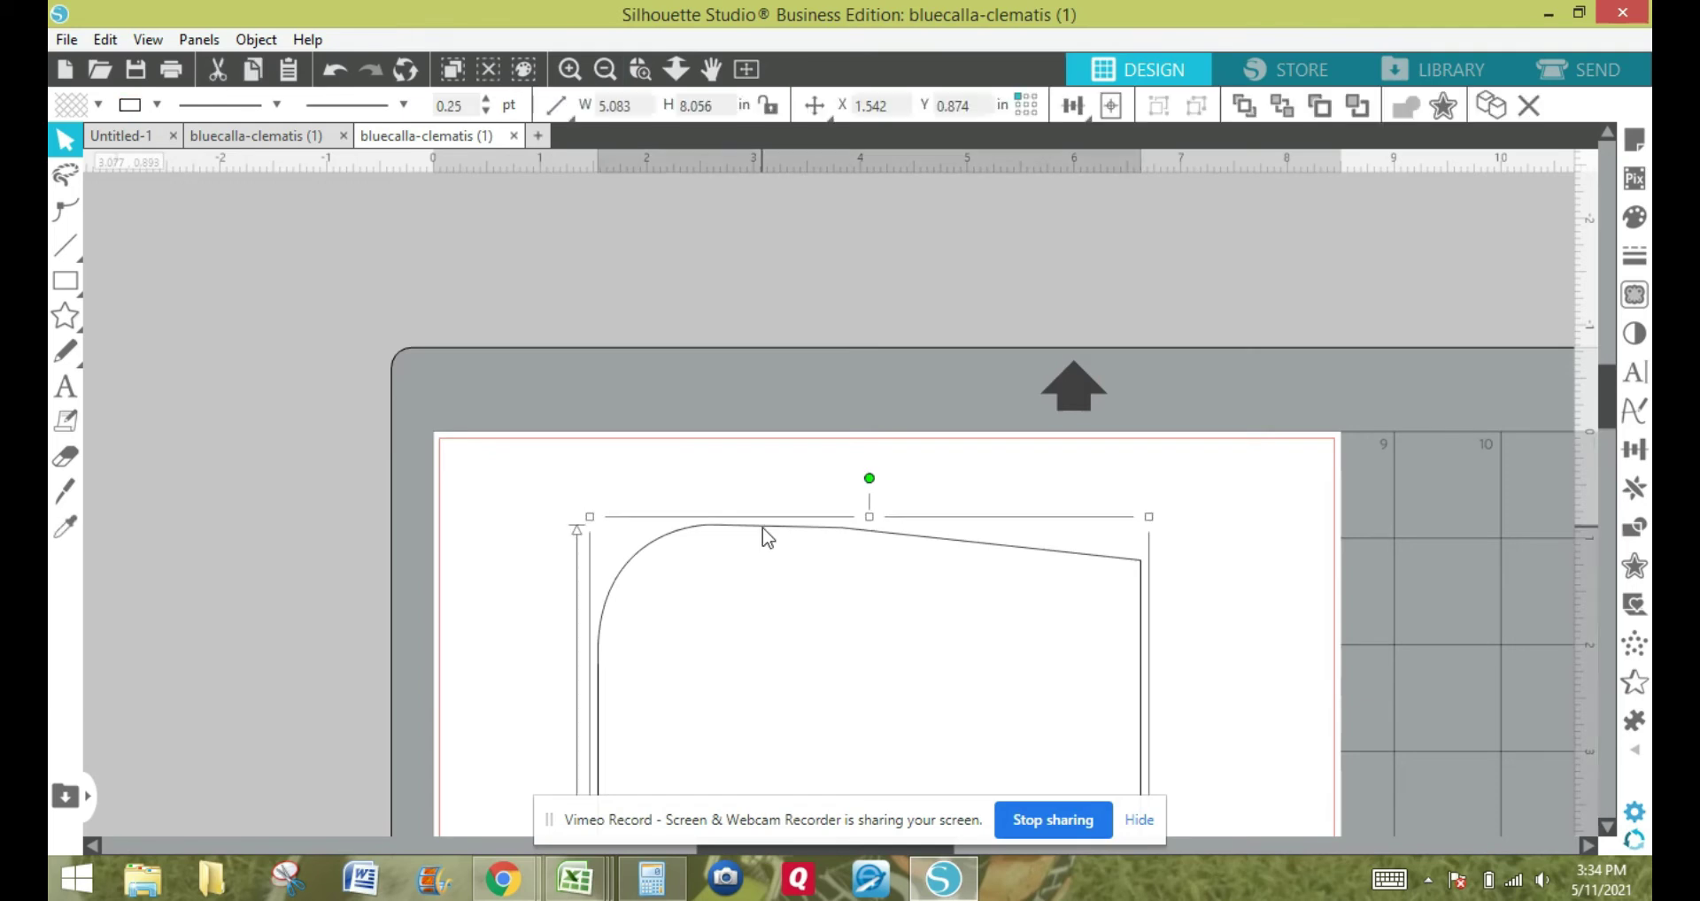
click(570, 71)
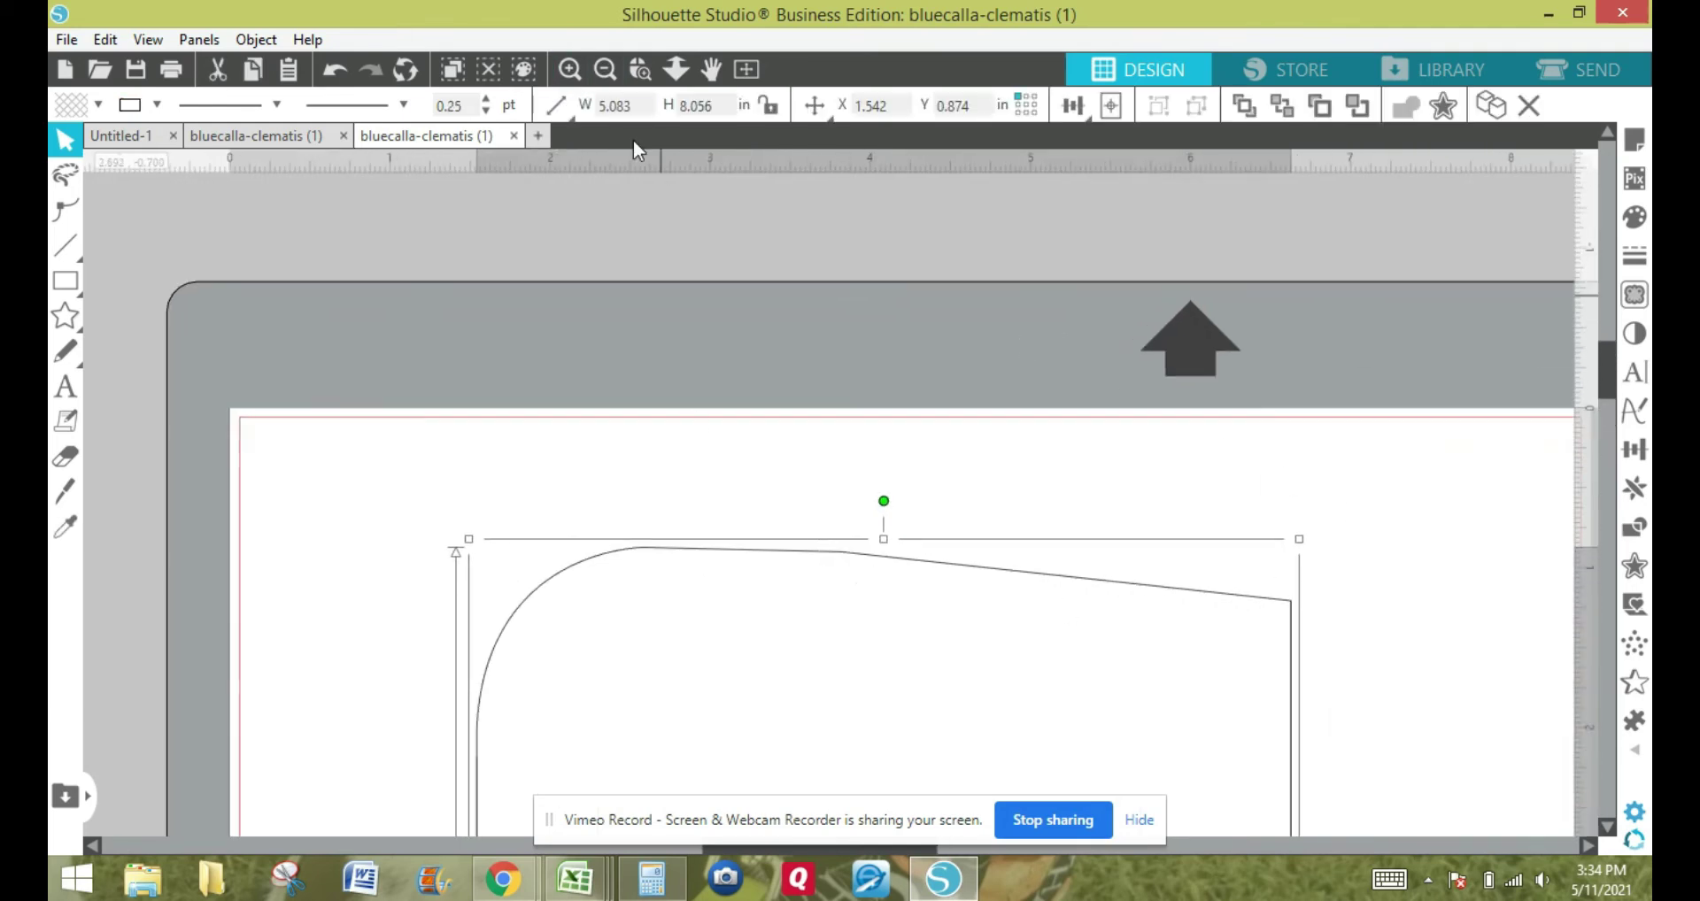
click(570, 71)
click(568, 70)
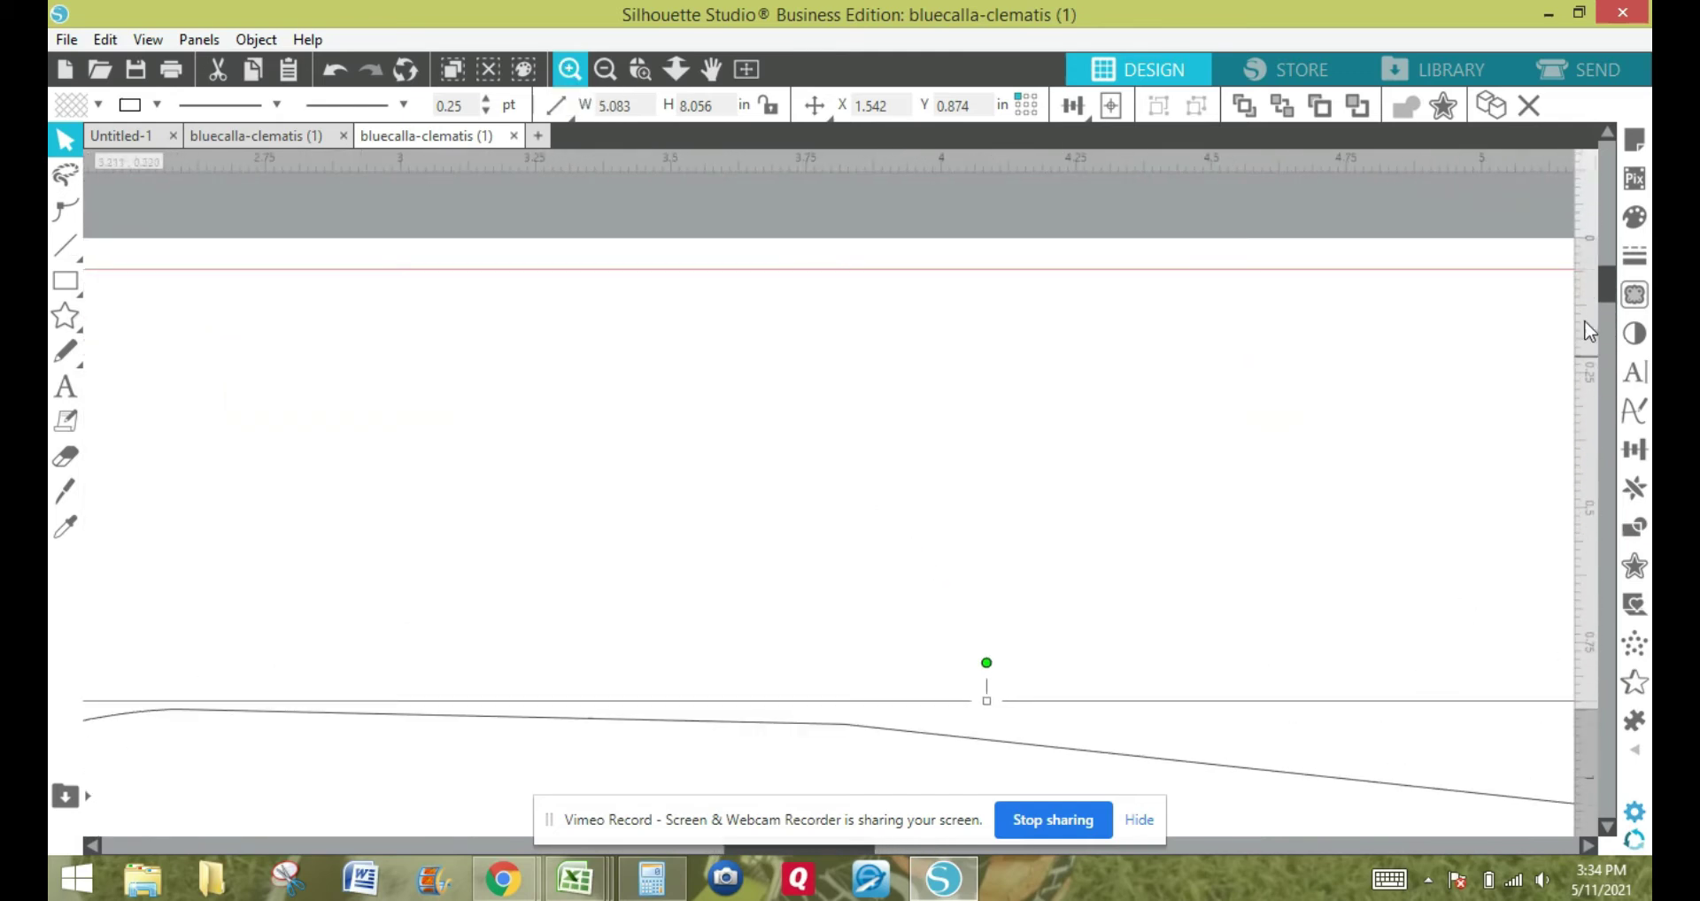
drag(1602, 289, 1601, 297)
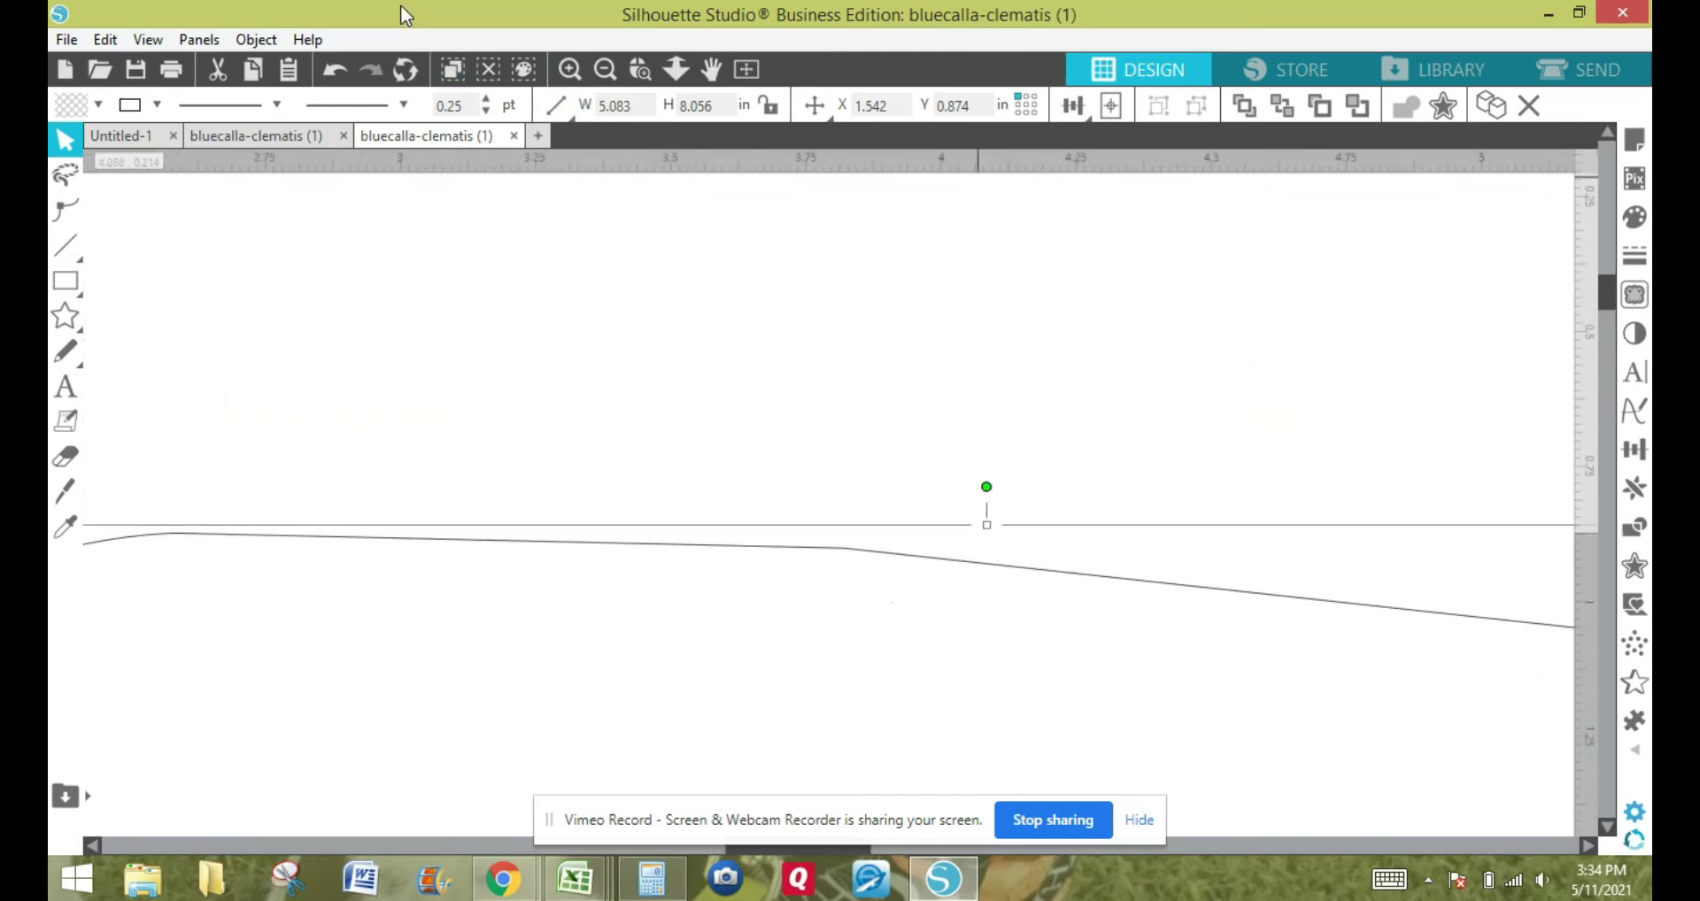
click(571, 69)
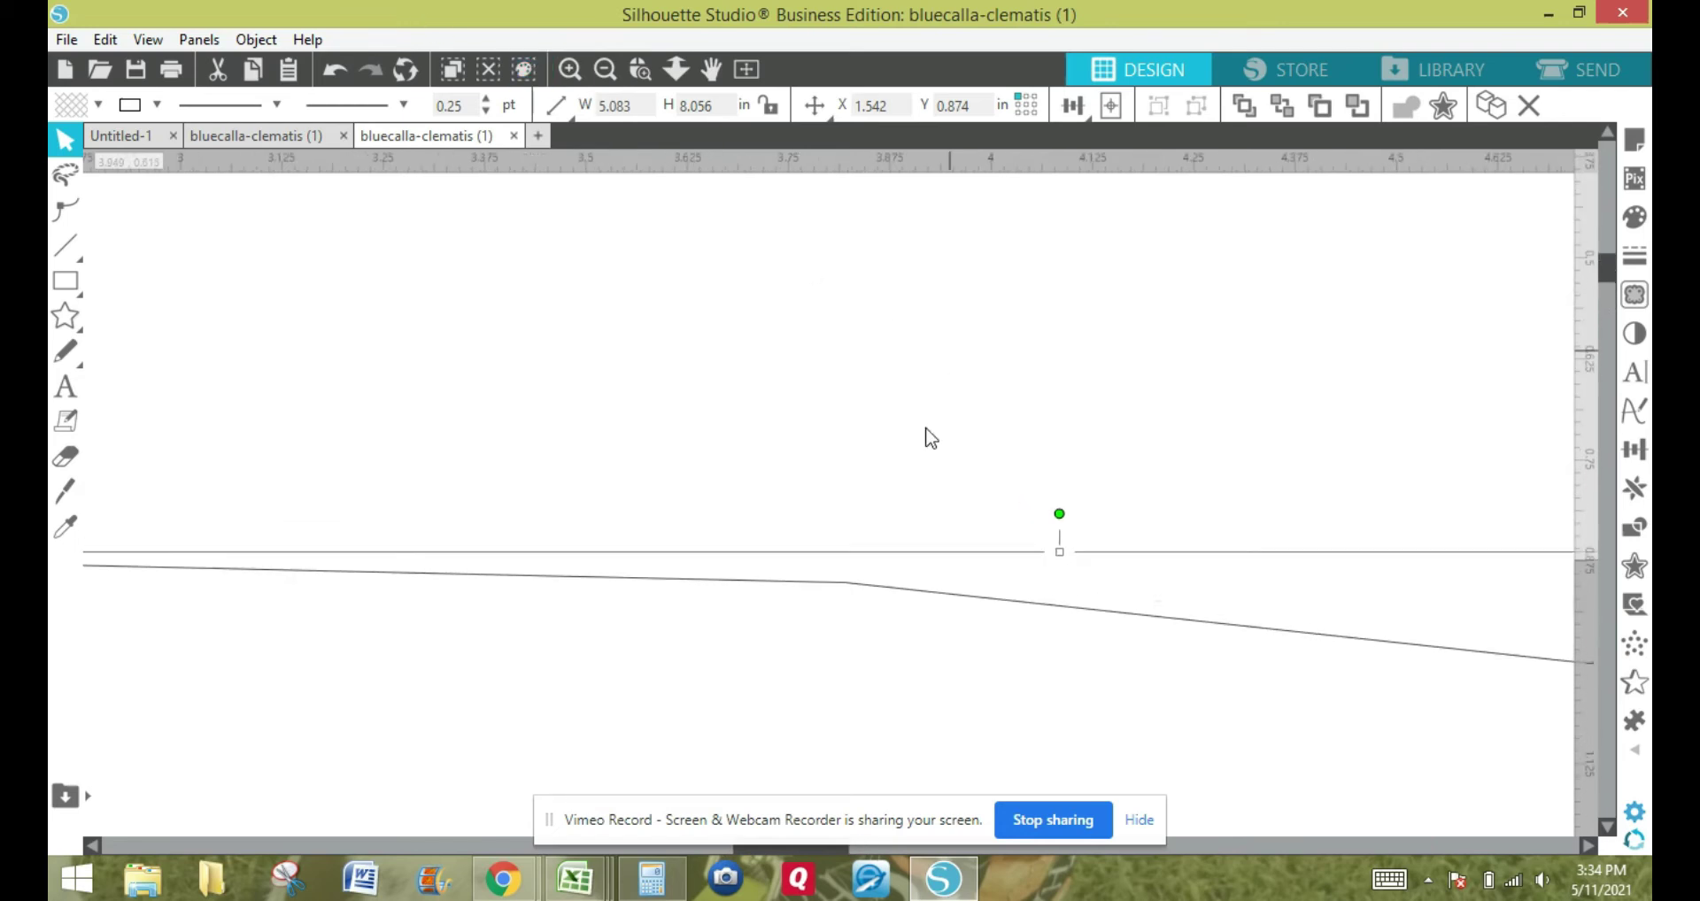
double_click(837, 585)
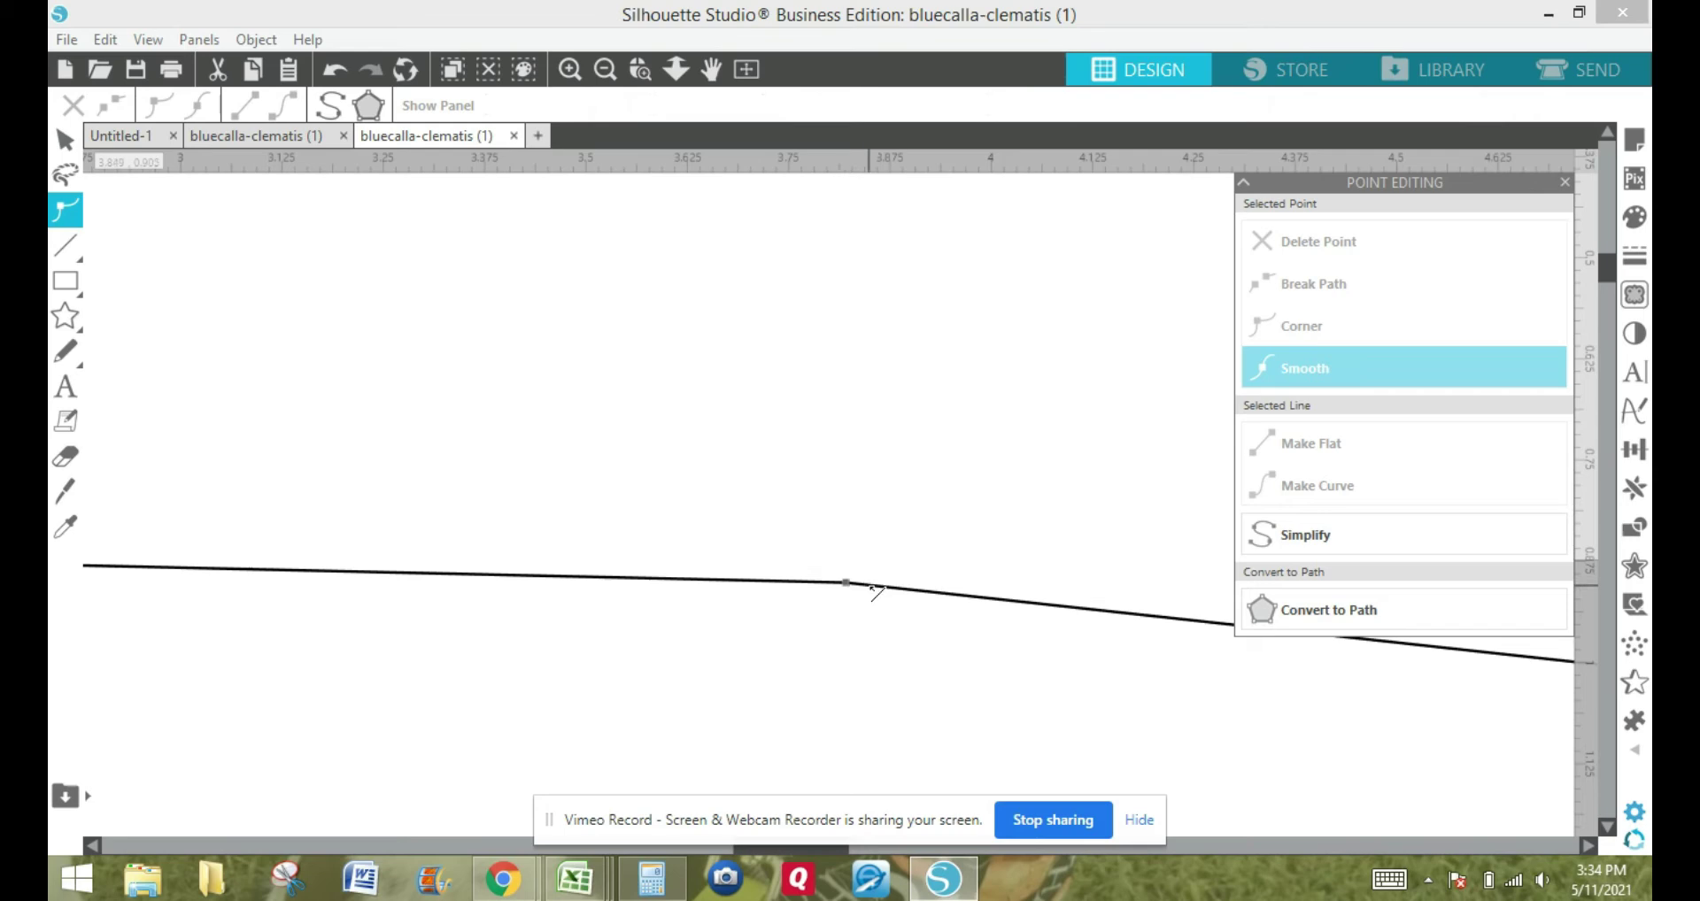
click(871, 588)
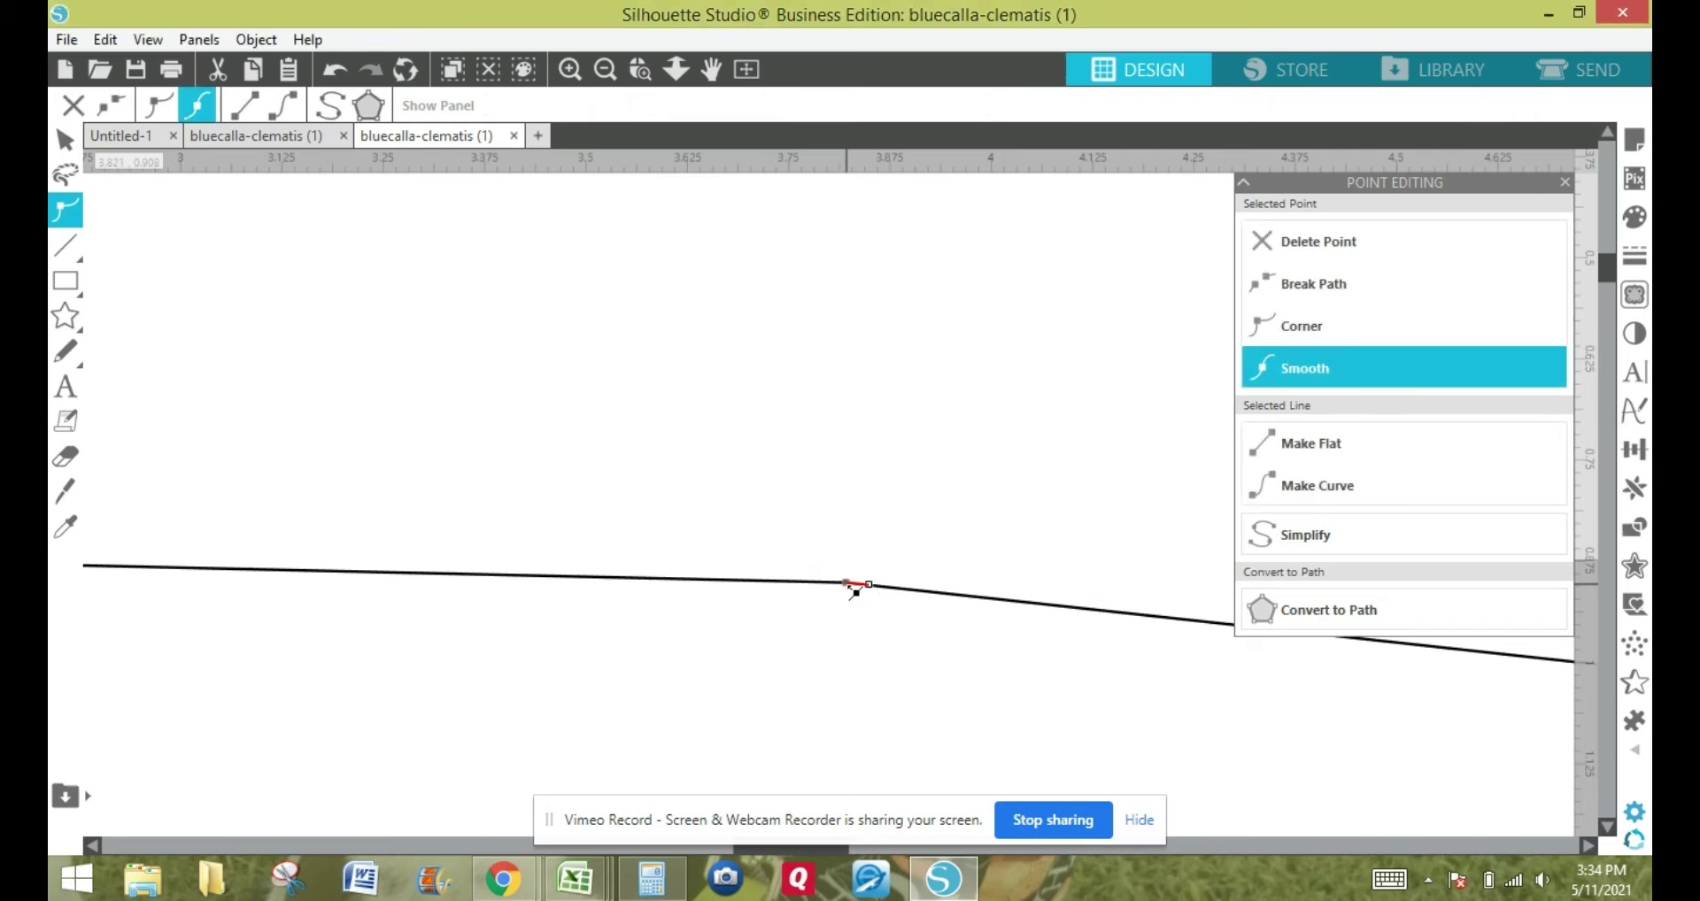
Nudge the original bend point on the pocket outline's upper edge slightly downward and finish point editing.
click(847, 585)
drag(848, 587, 848, 590)
click(850, 592)
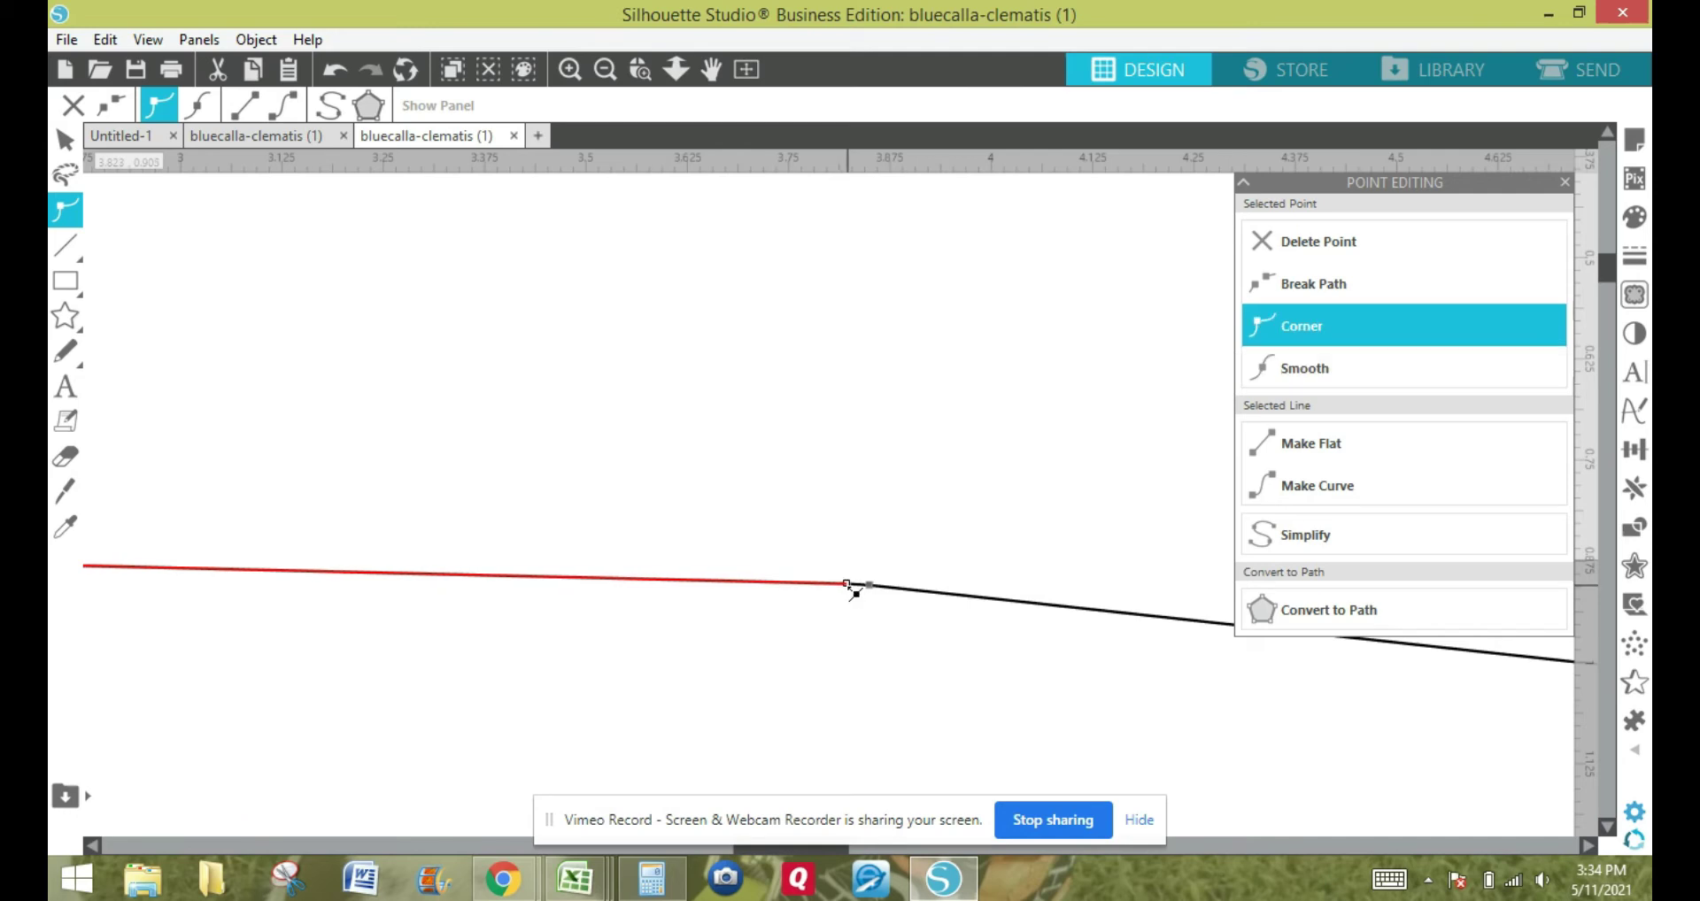
drag(850, 591, 848, 592)
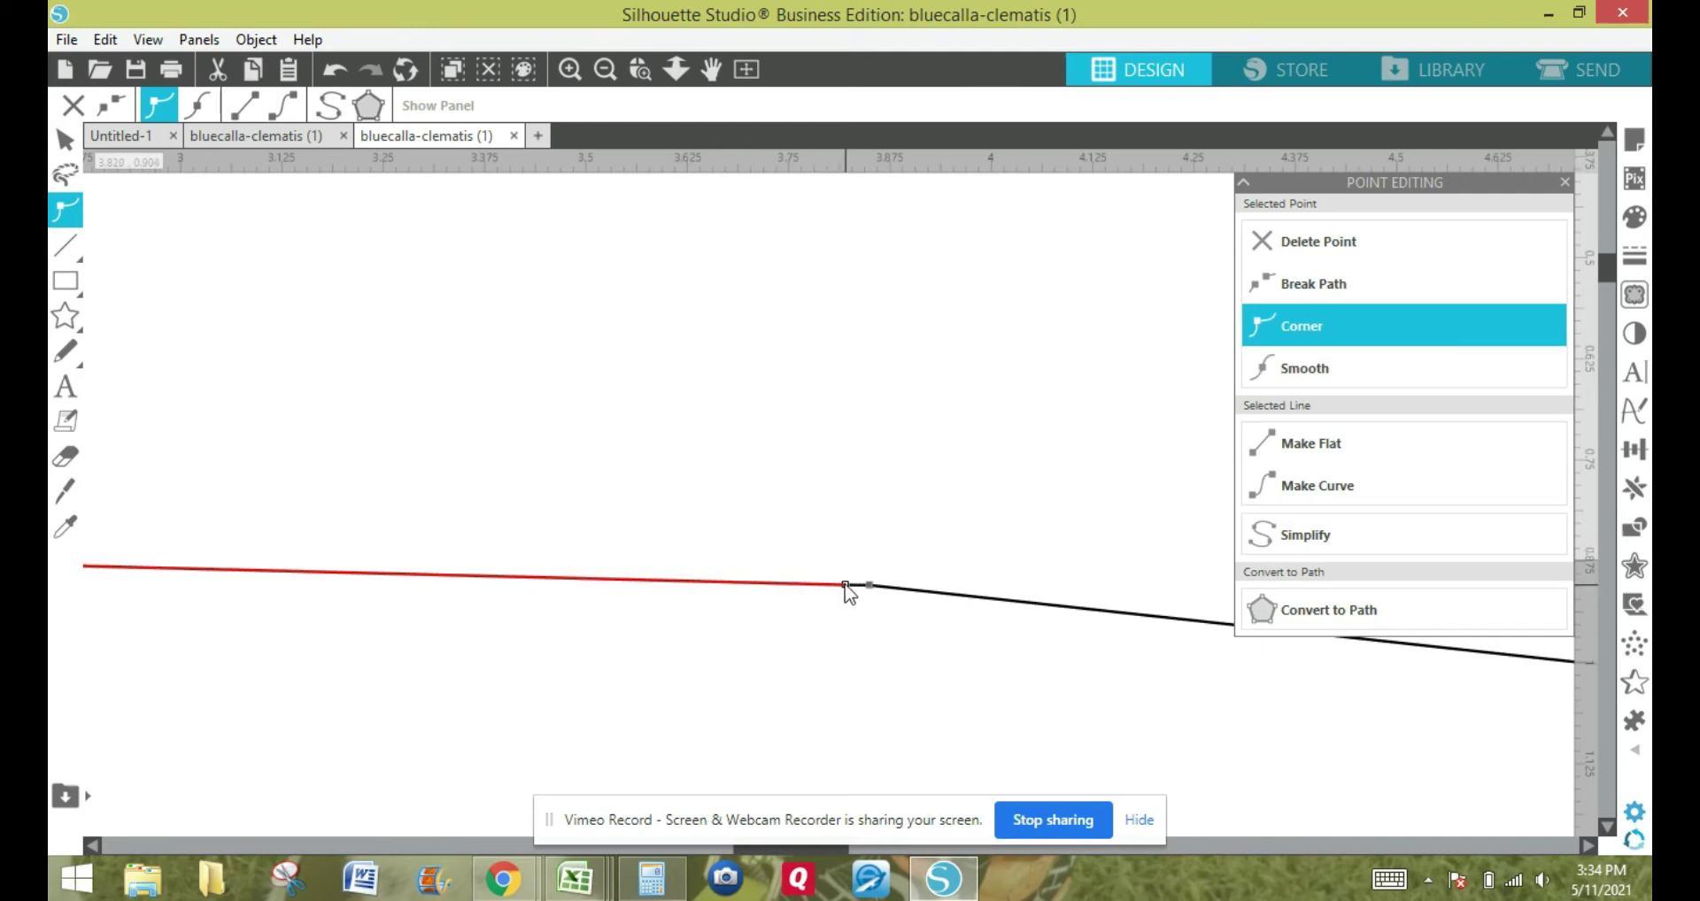
click(824, 545)
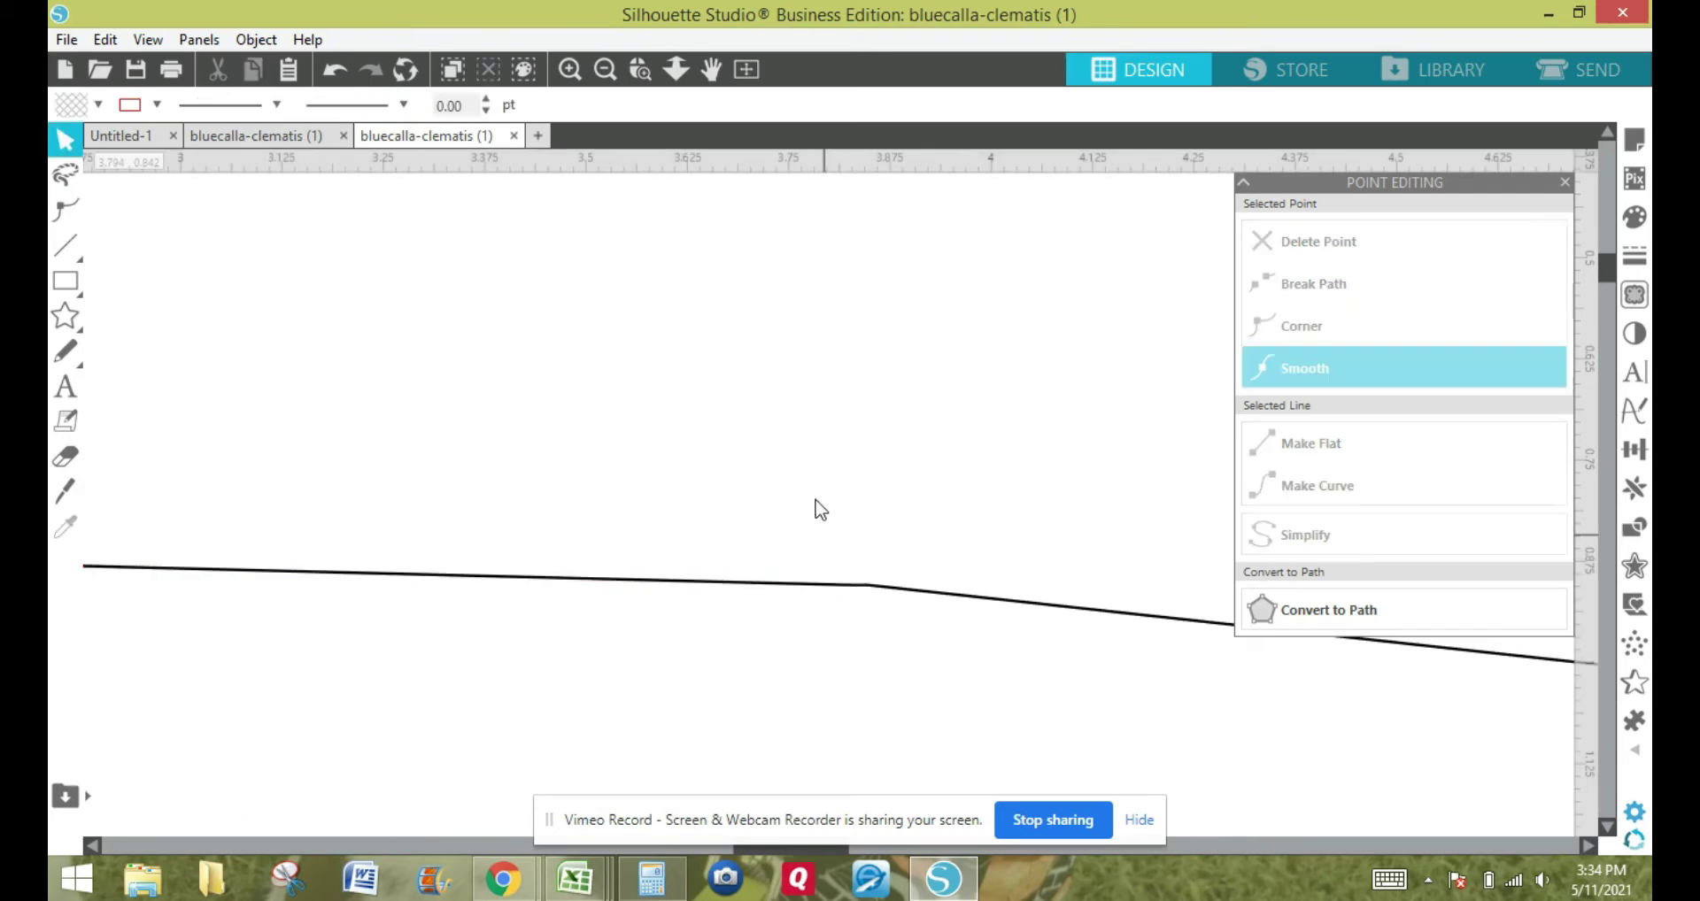
Nudge the added point beside the upper edge's bend slightly downward to soften the transition.
click(605, 69)
click(569, 69)
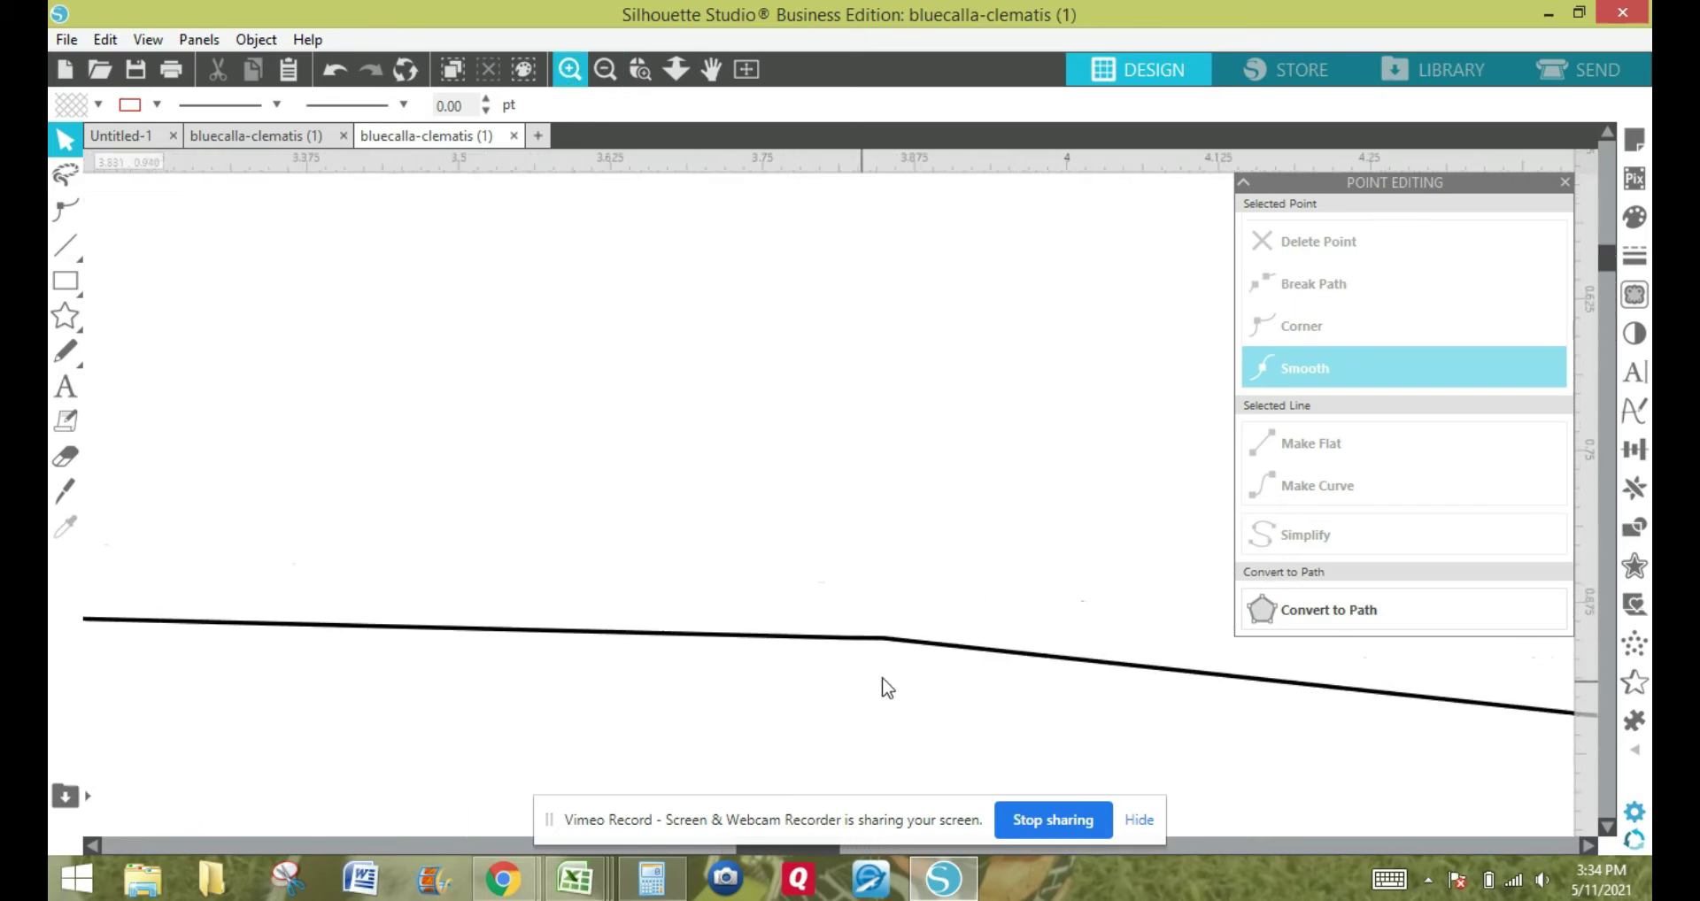
click(903, 653)
double_click(910, 651)
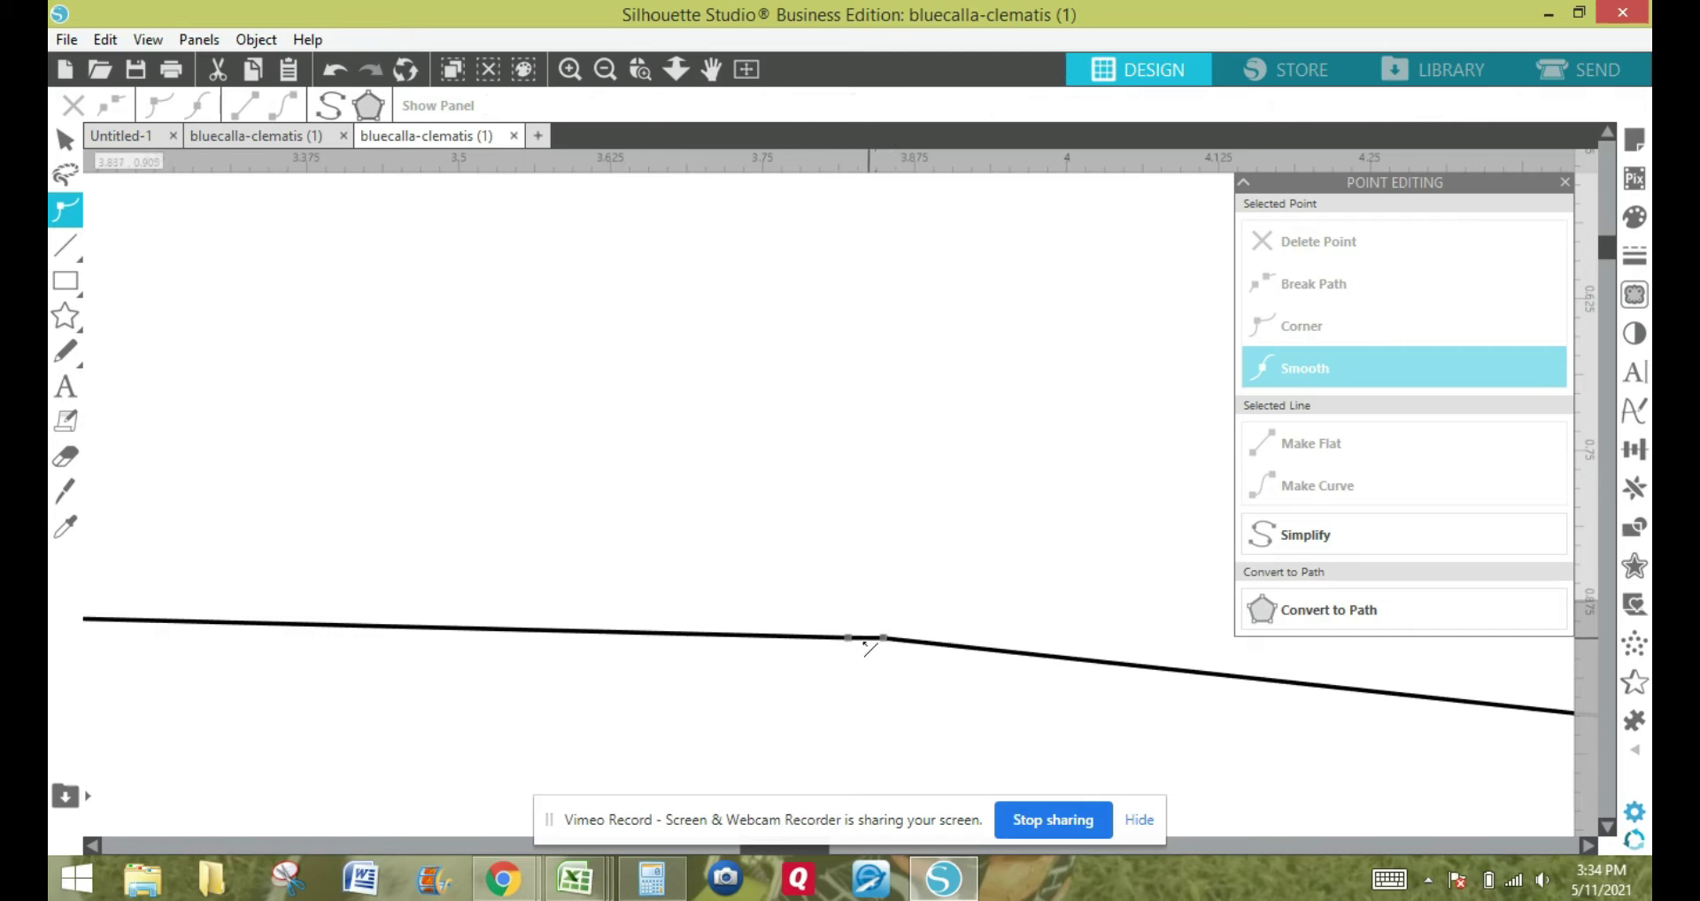
click(884, 639)
drag(885, 640, 892, 643)
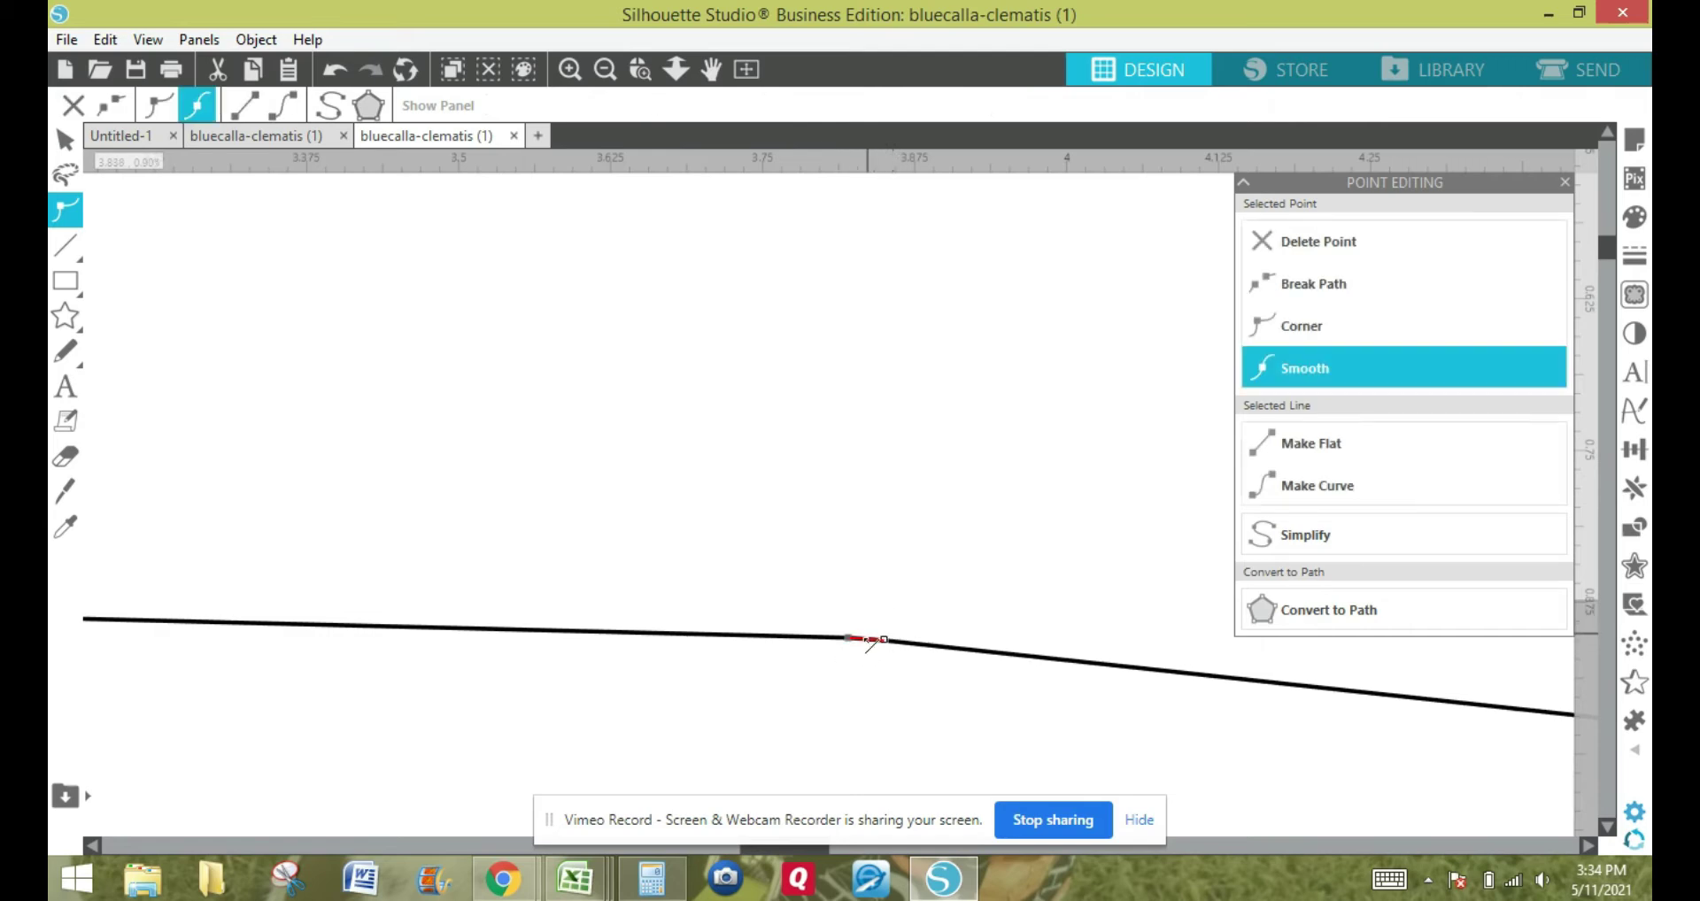
click(848, 613)
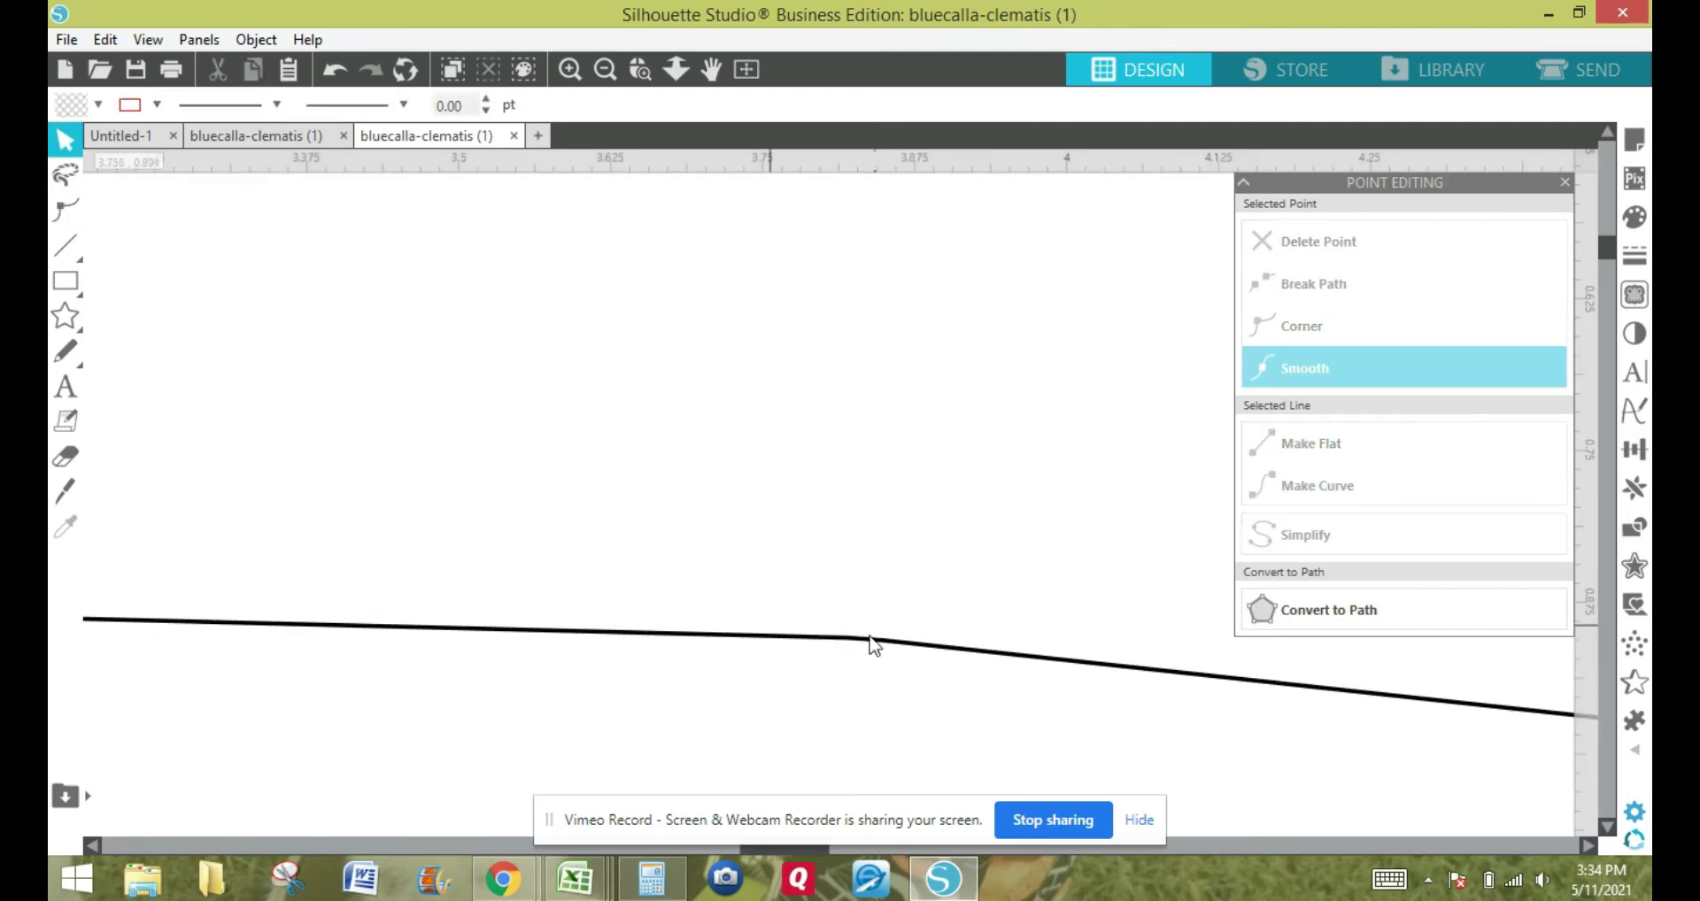
Set the whole pocket outline's line thickness to 2.50 pt.
click(606, 70)
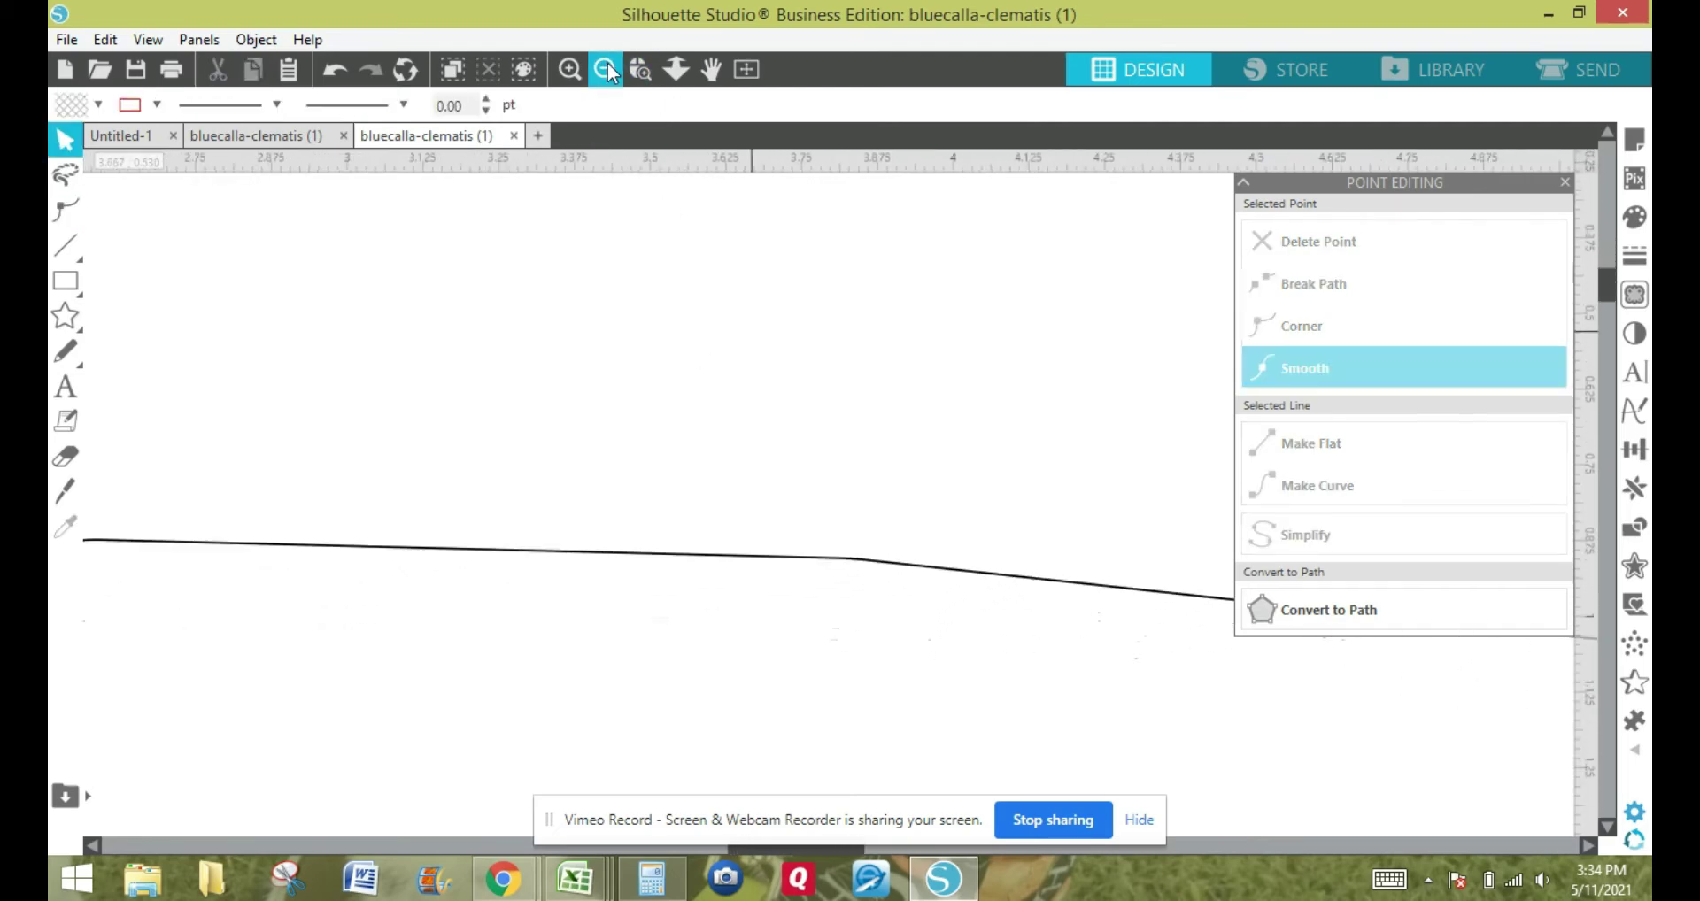
click(606, 69)
click(606, 69)
click(605, 69)
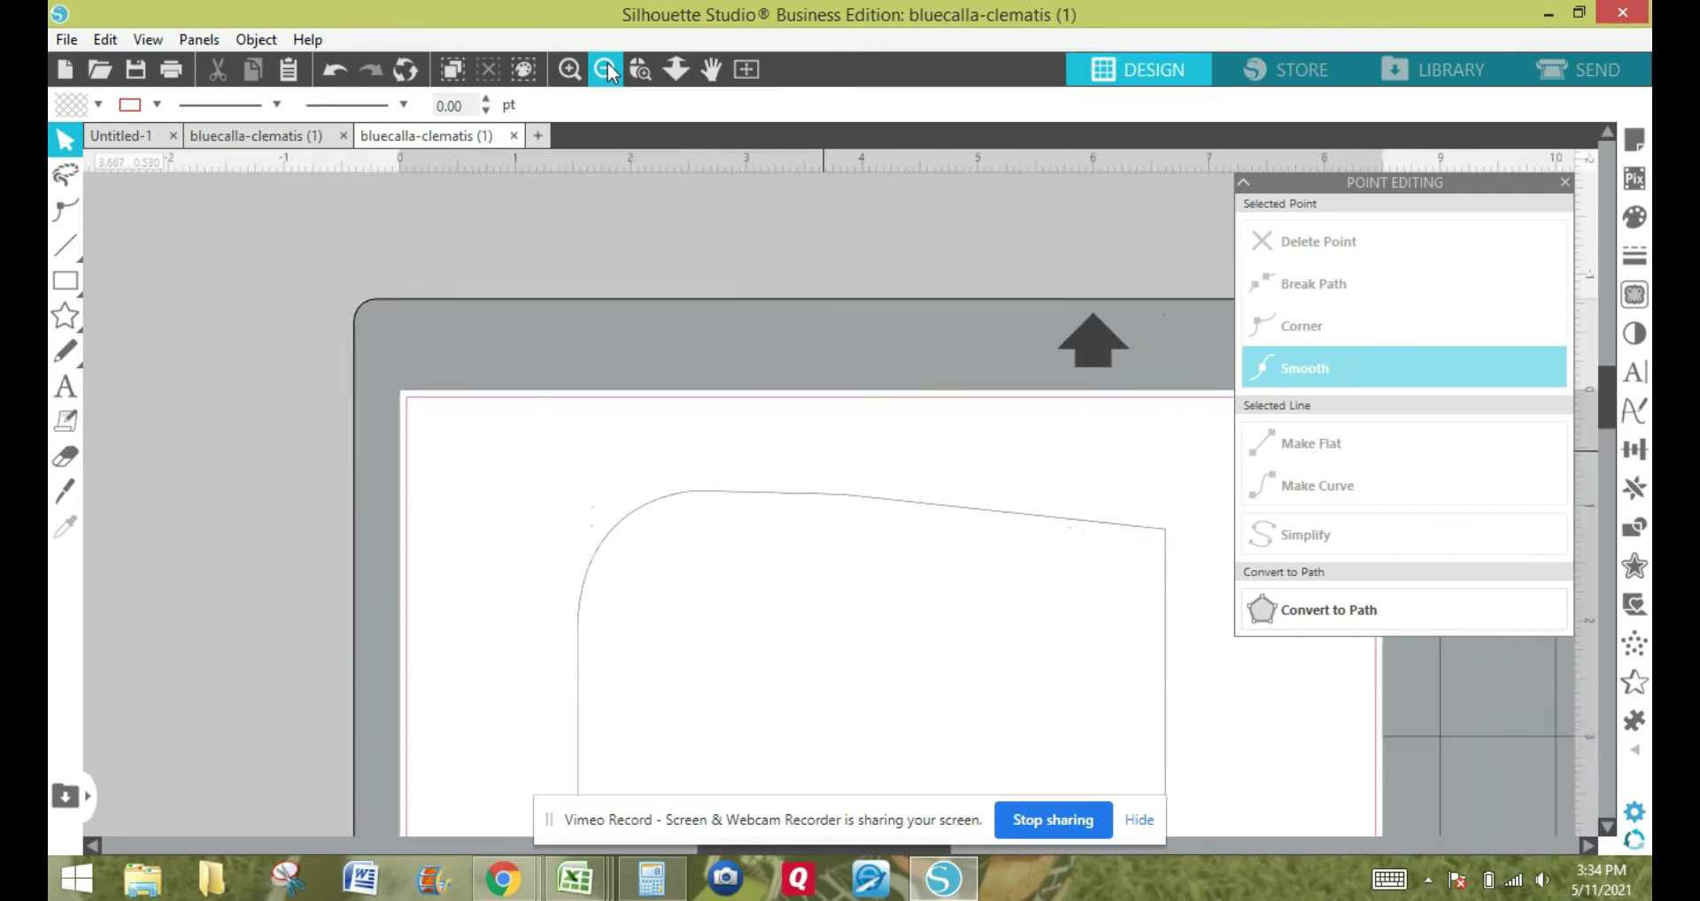
click(606, 69)
click(605, 69)
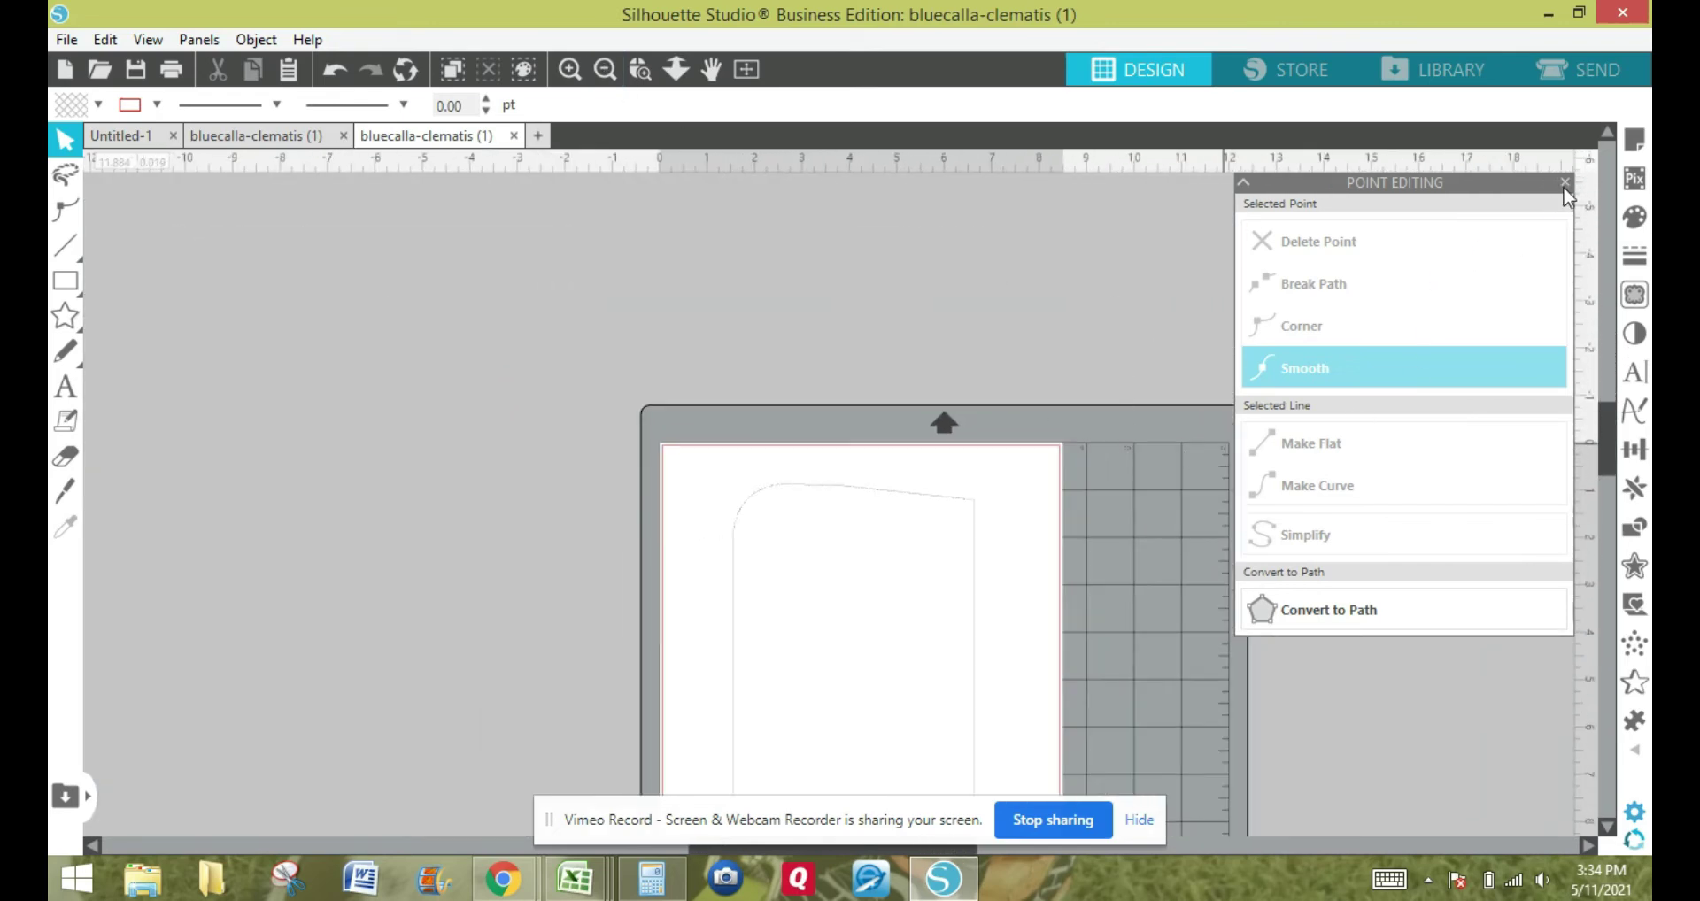
click(1564, 183)
drag(1610, 414, 1602, 449)
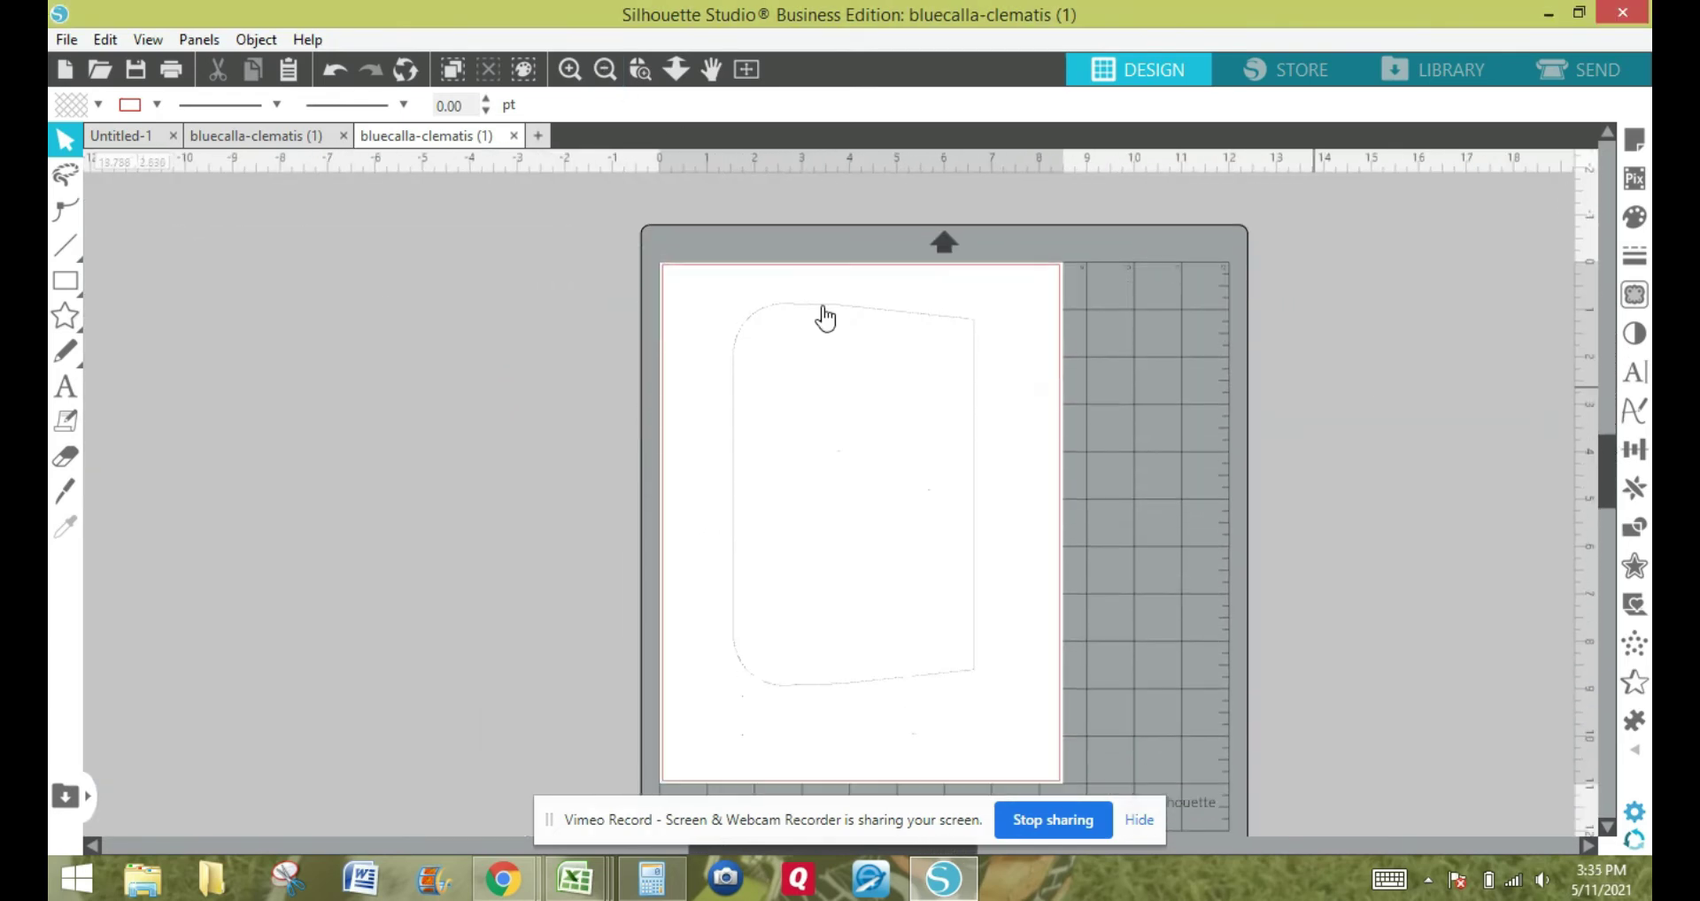
click(778, 310)
click(485, 99)
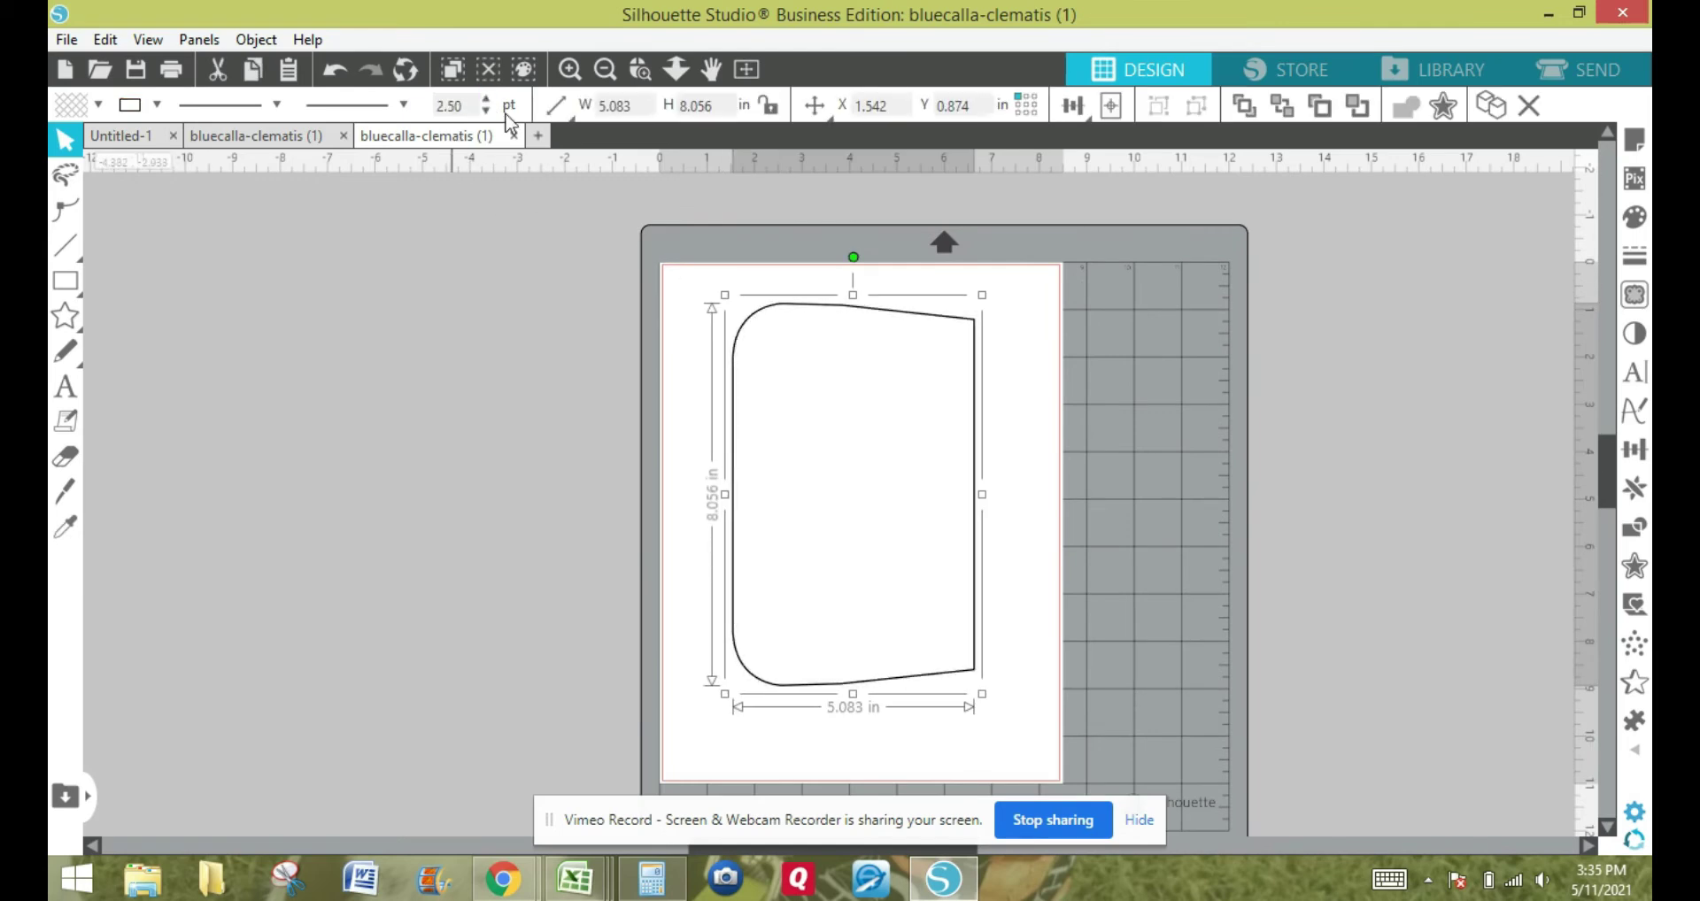
Rotate the pocket outline by 180° plus 90° clockwise so its straight edge faces up, and move it to the page's upper end.
click(256, 40)
mouse_move(251, 160)
click(446, 193)
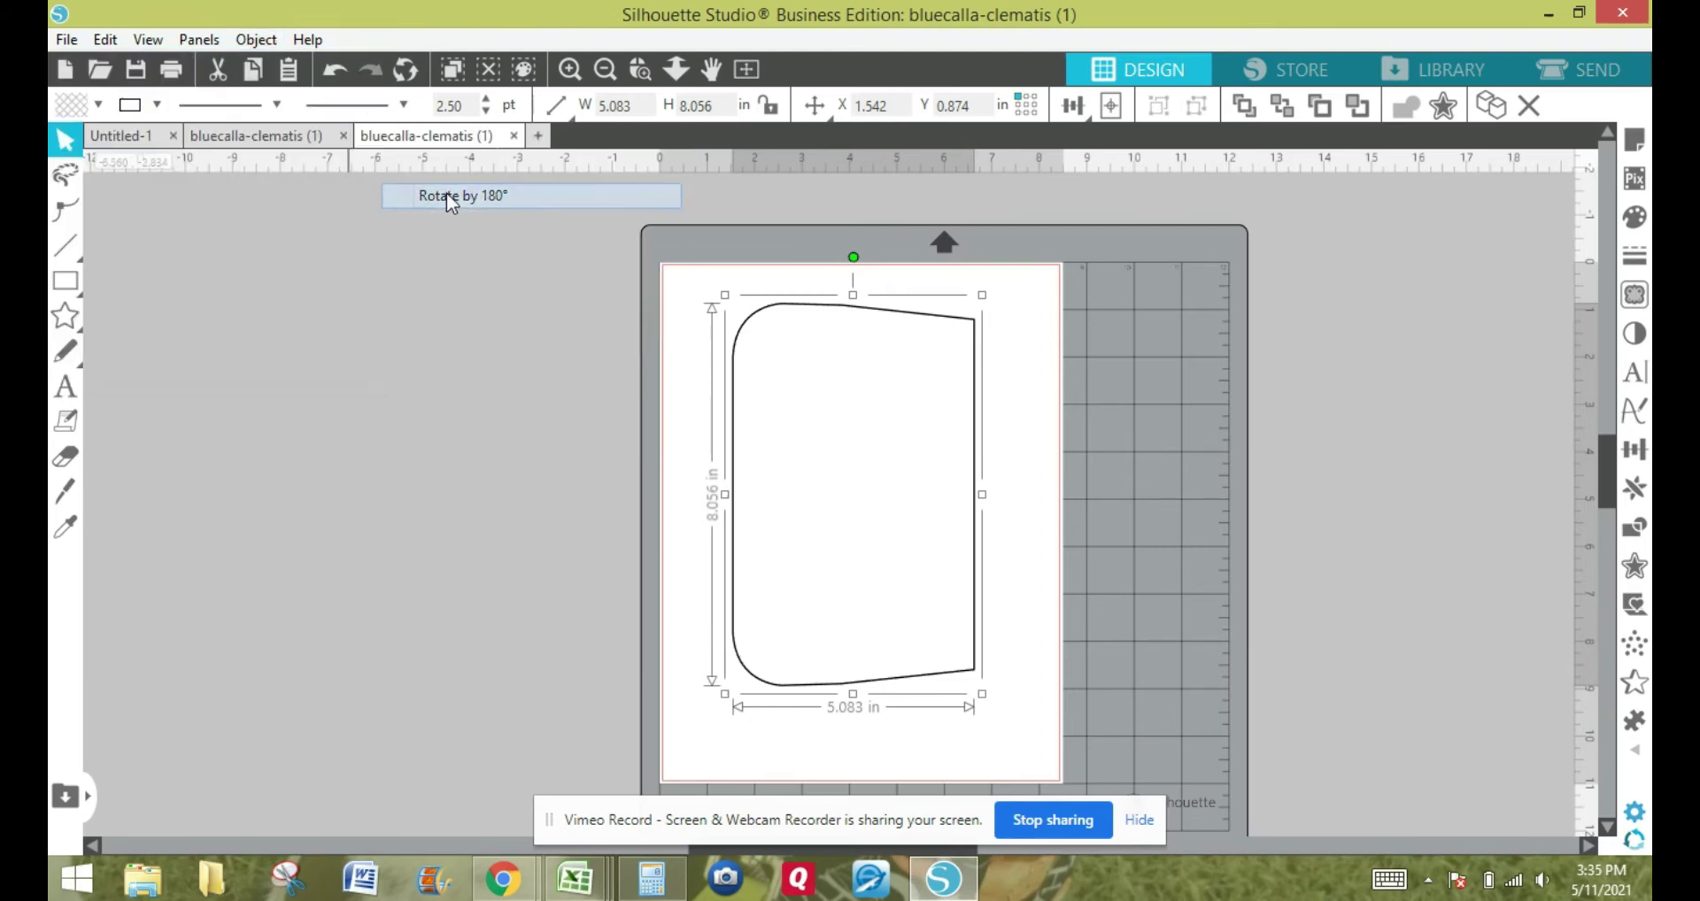
click(265, 41)
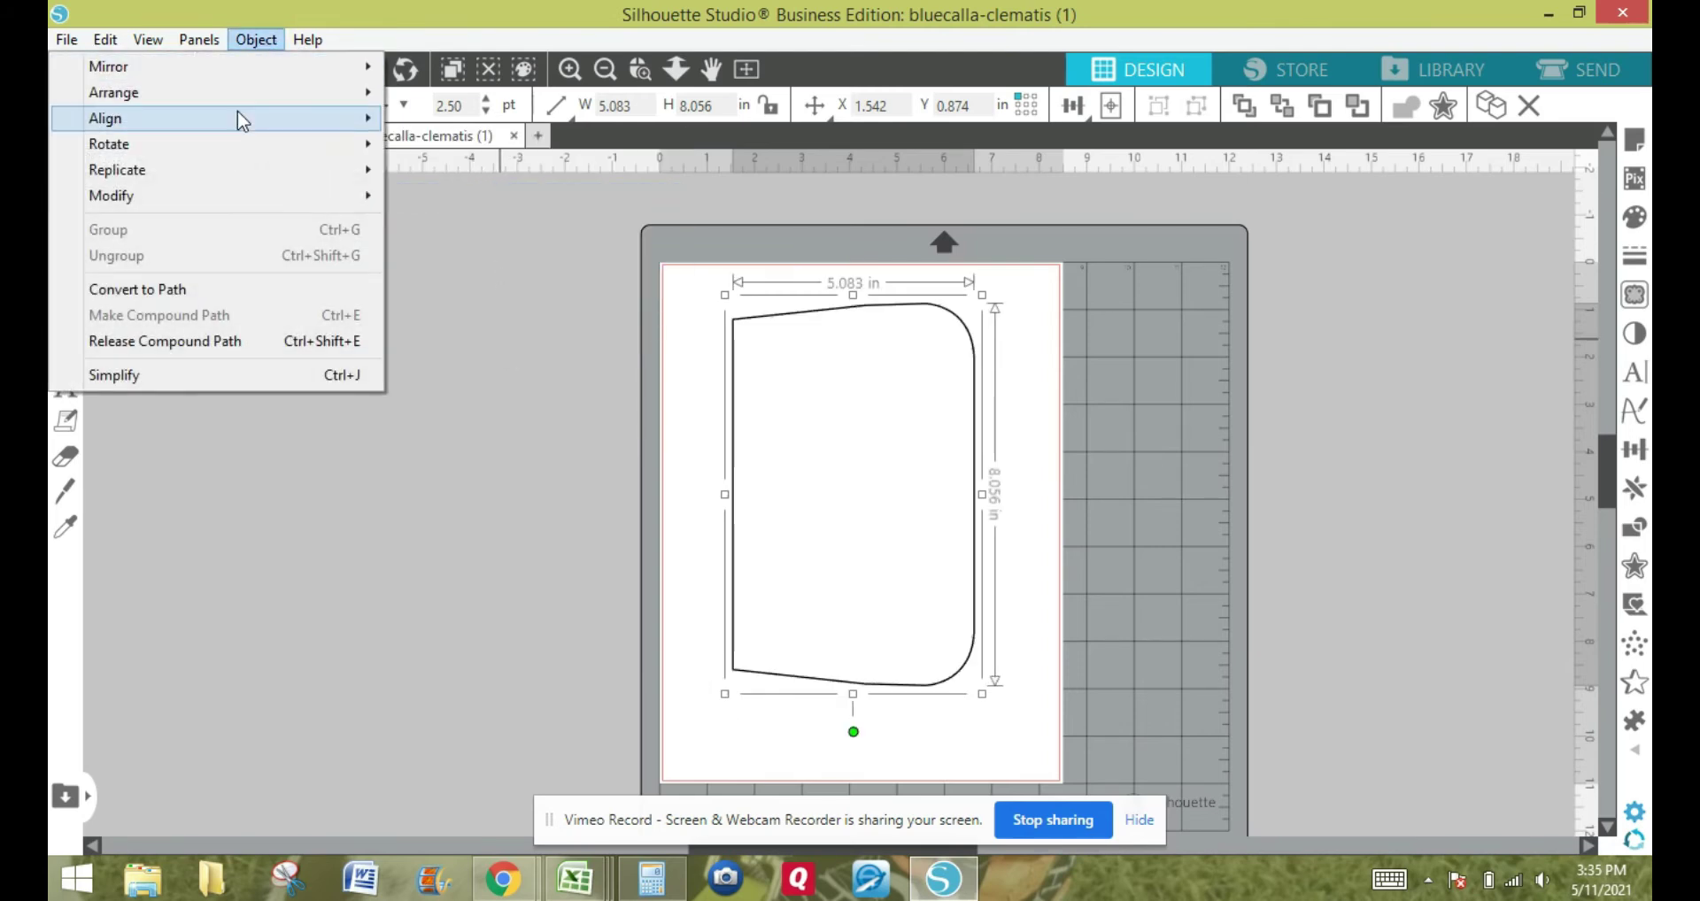
mouse_move(251, 140)
click(464, 169)
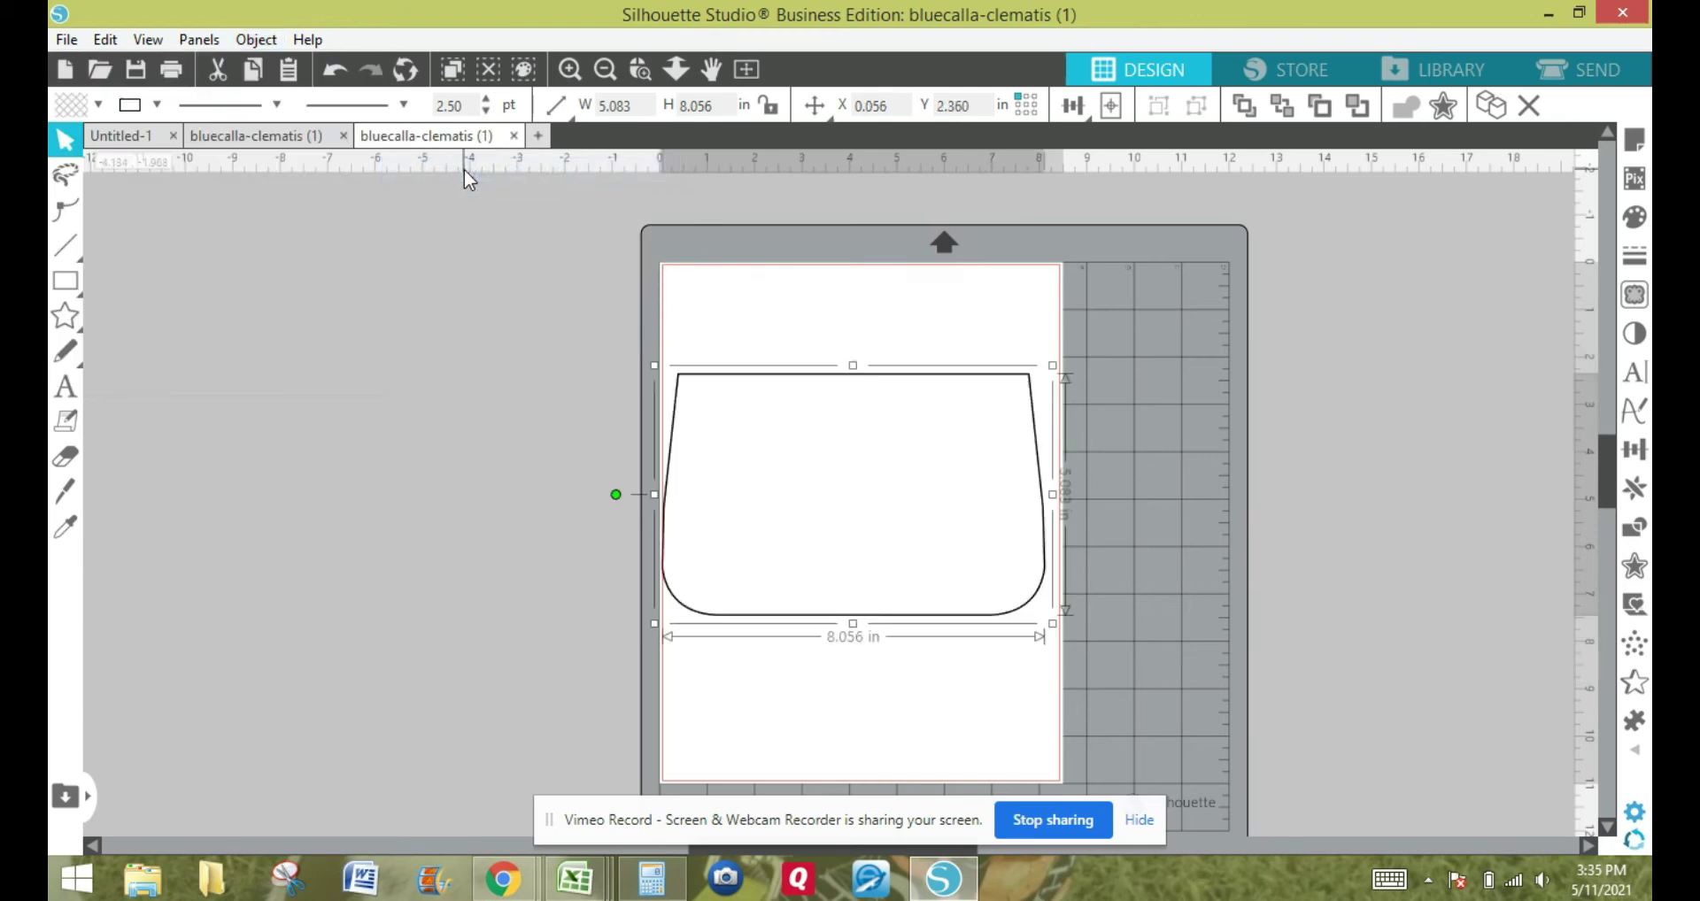
drag(800, 388, 803, 284)
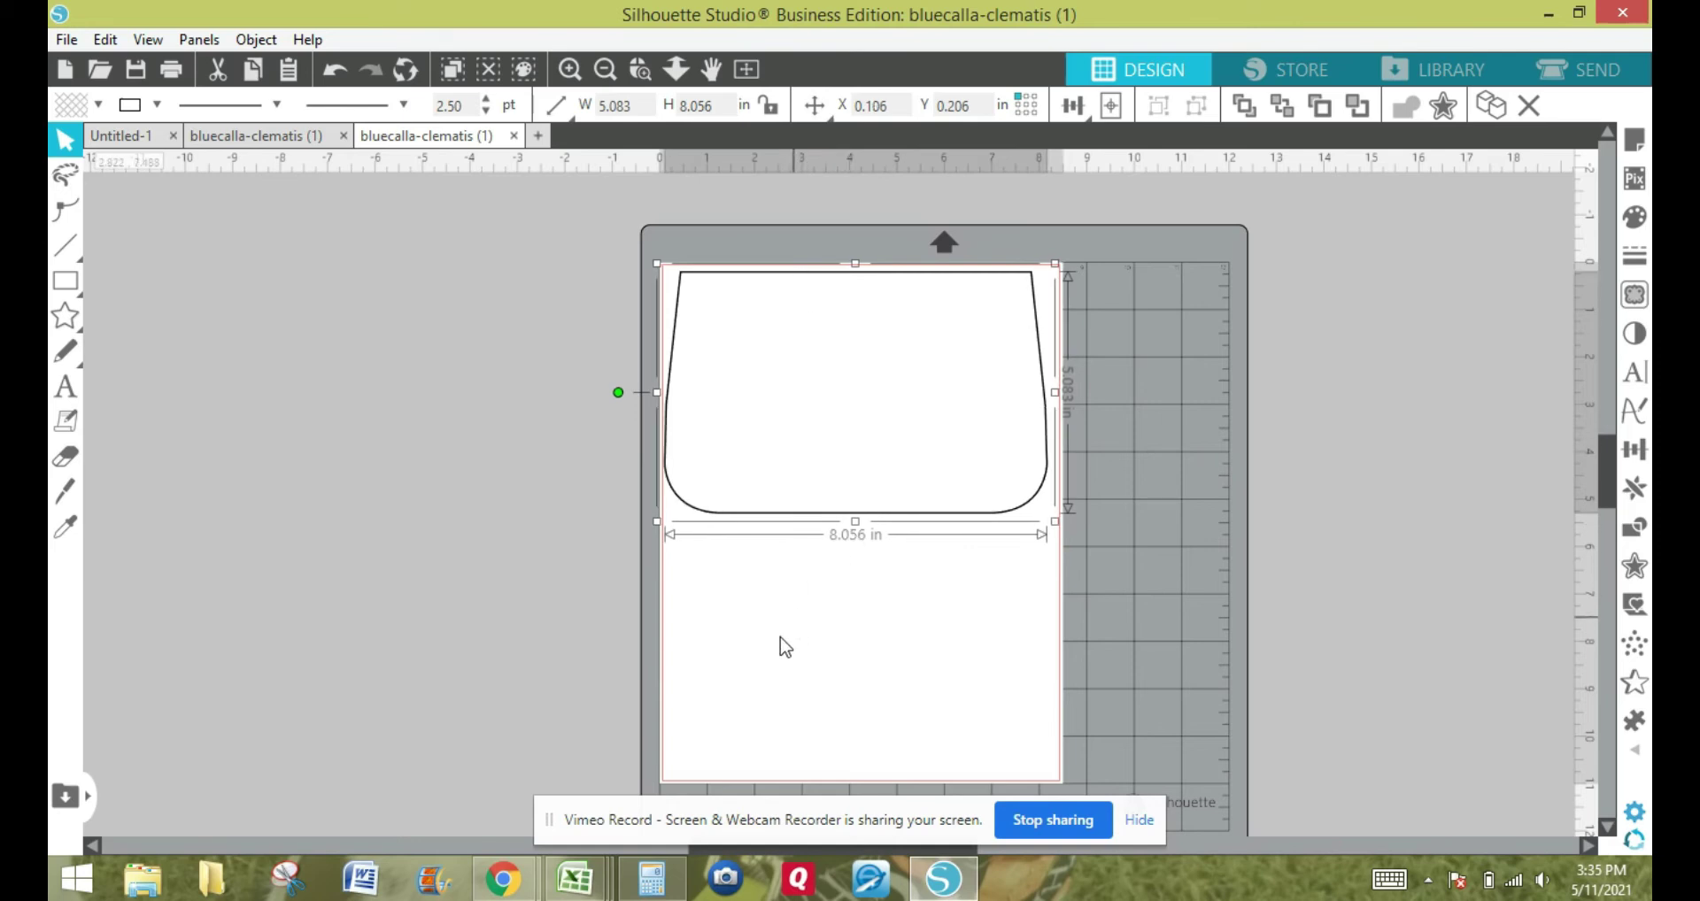
click(684, 611)
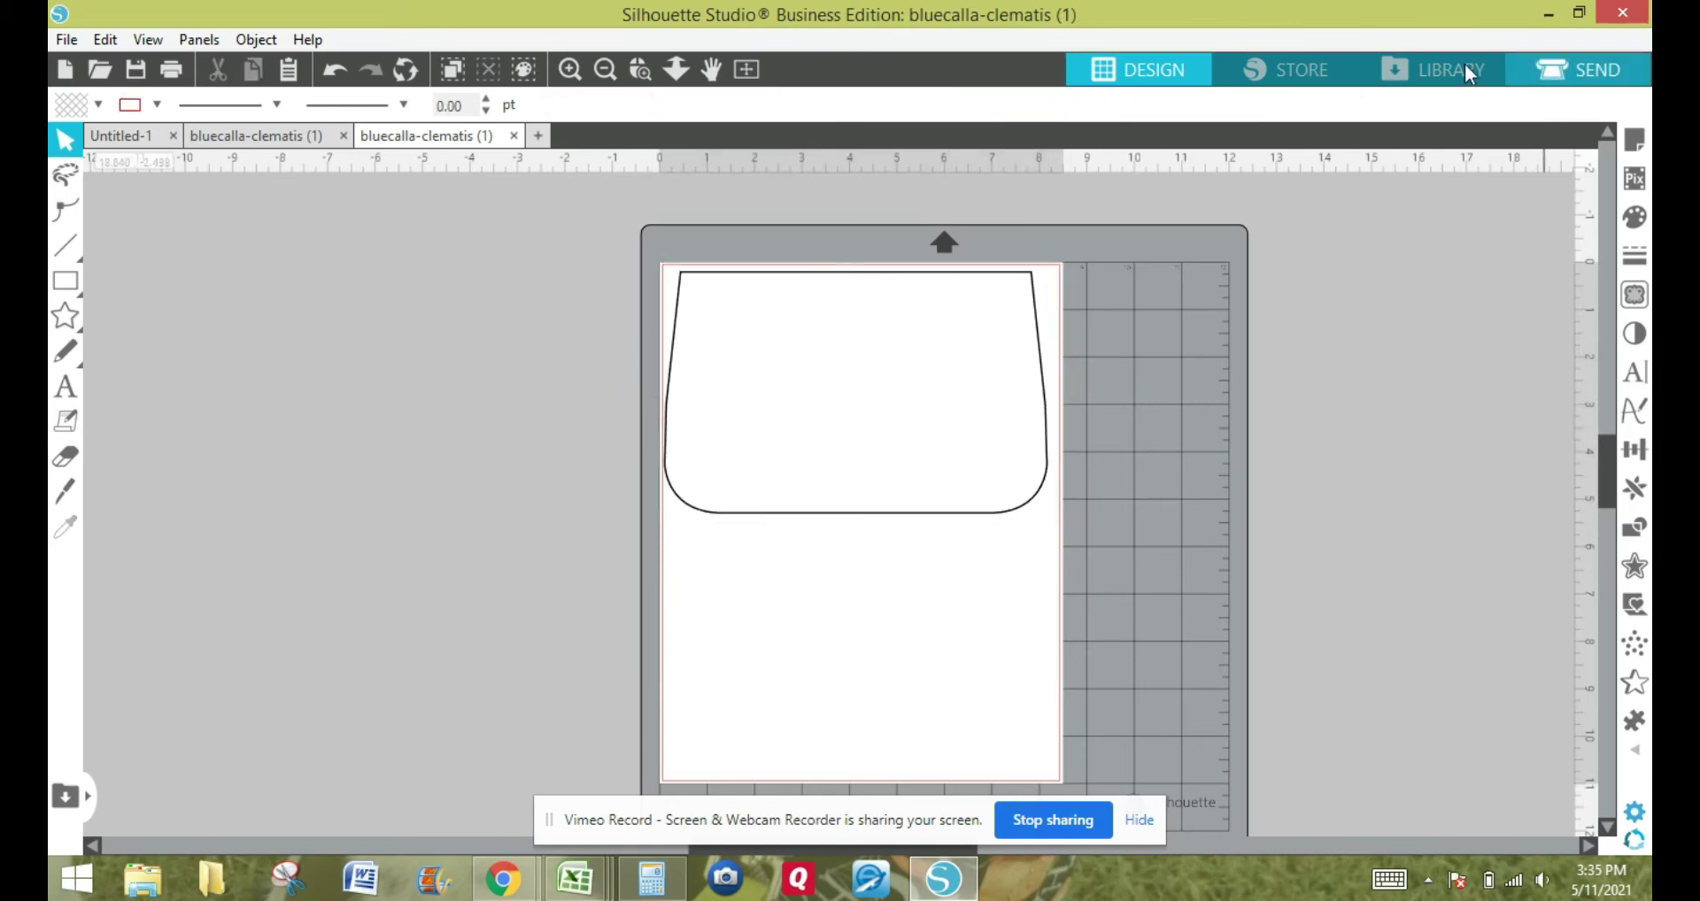
Set the media size to Auto (12x12) and shift the pocket outline slightly right, to about X 0.403 in, Y 0.231 in.
click(1633, 142)
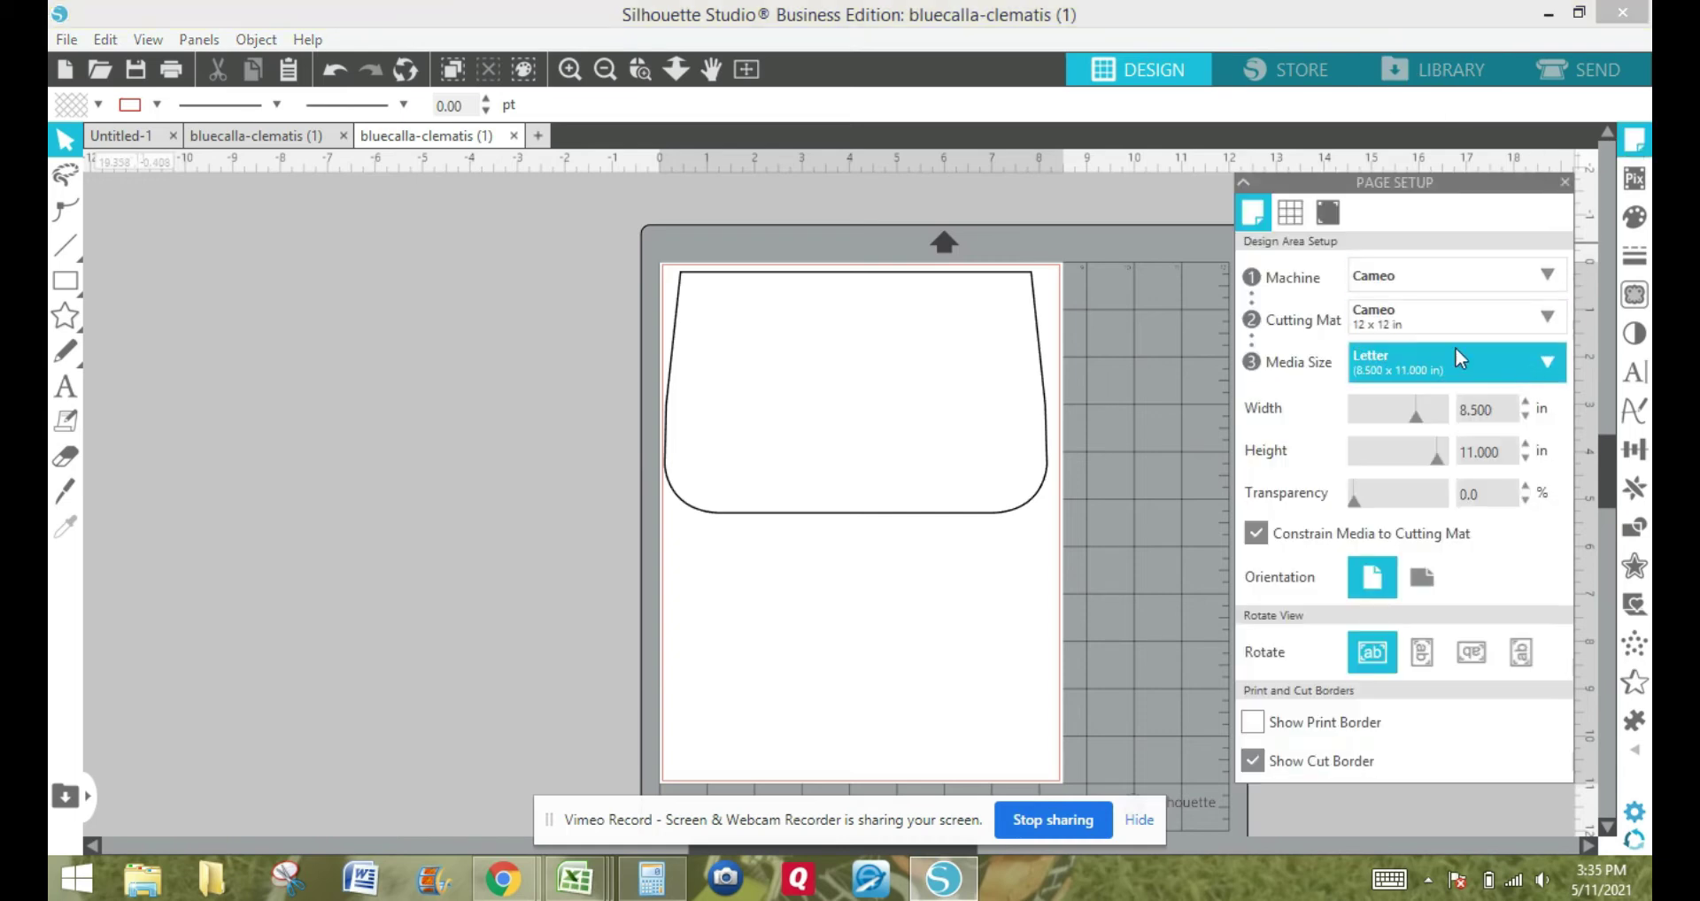
click(1010, 520)
key(Right)
key(Right)
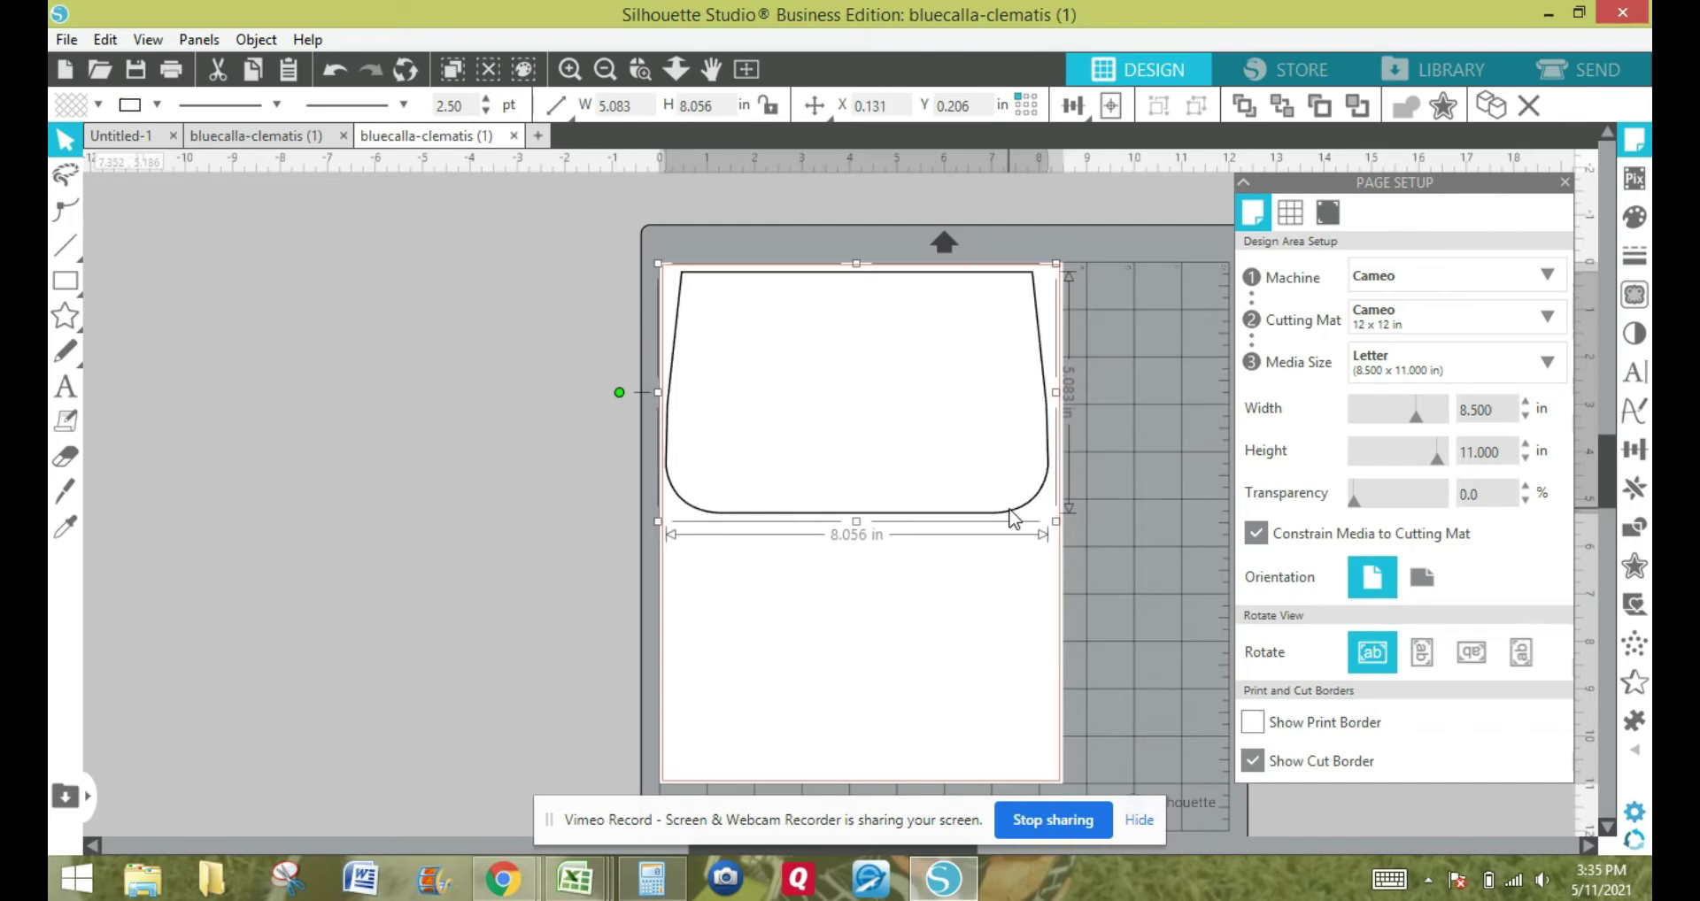
click(1468, 372)
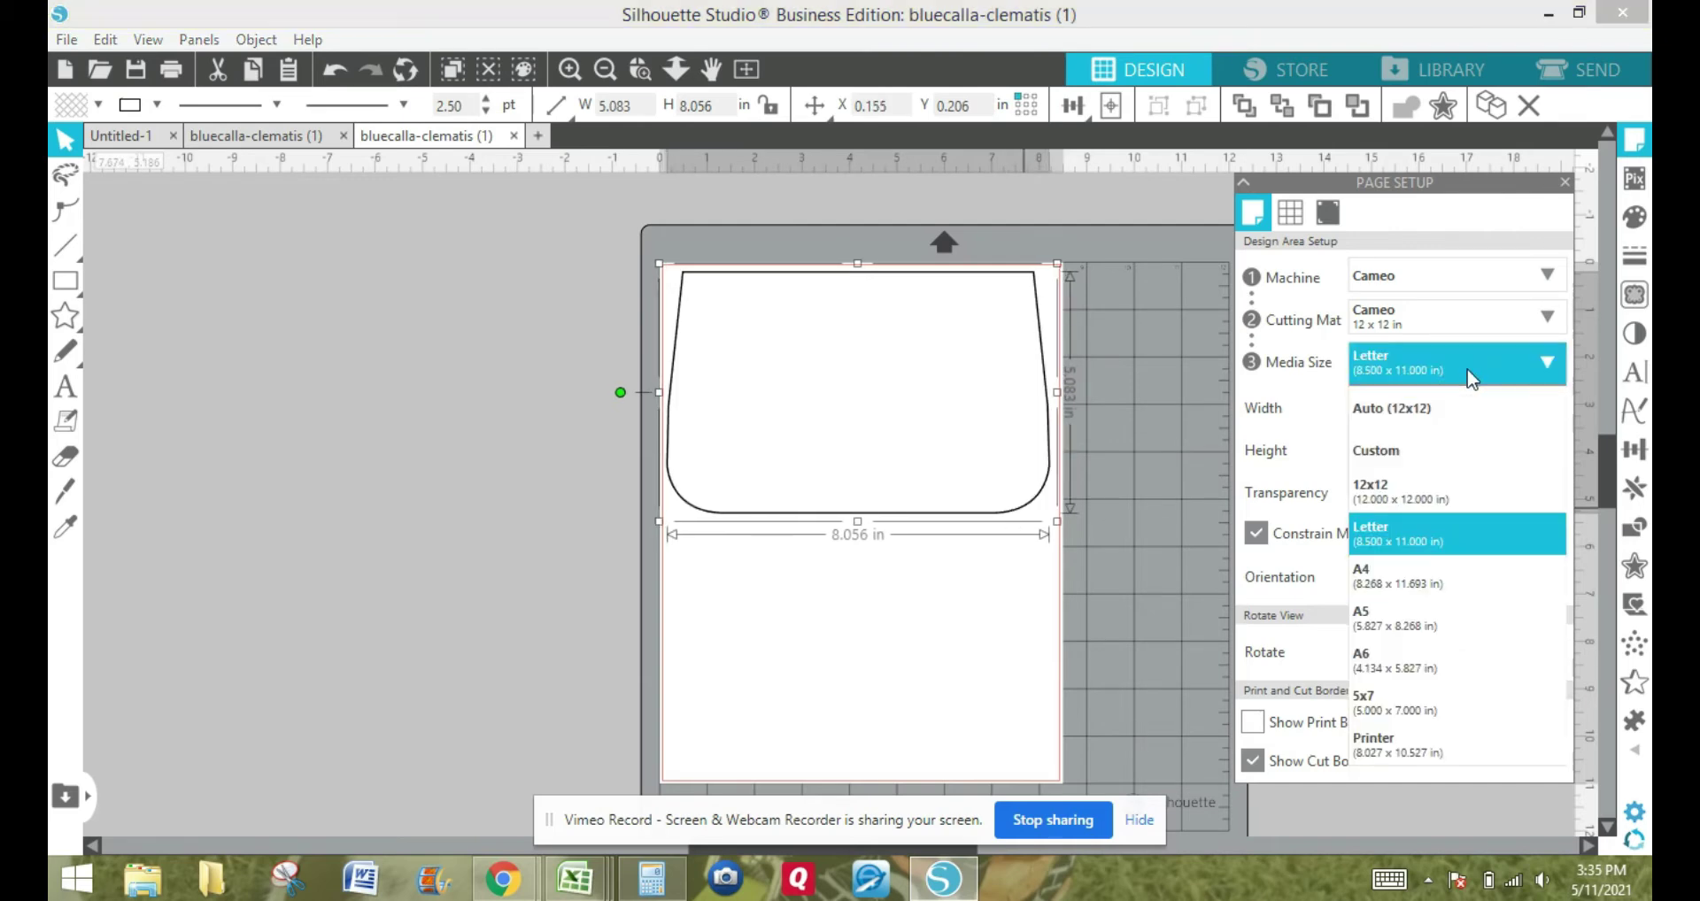
click(1432, 406)
click(496, 433)
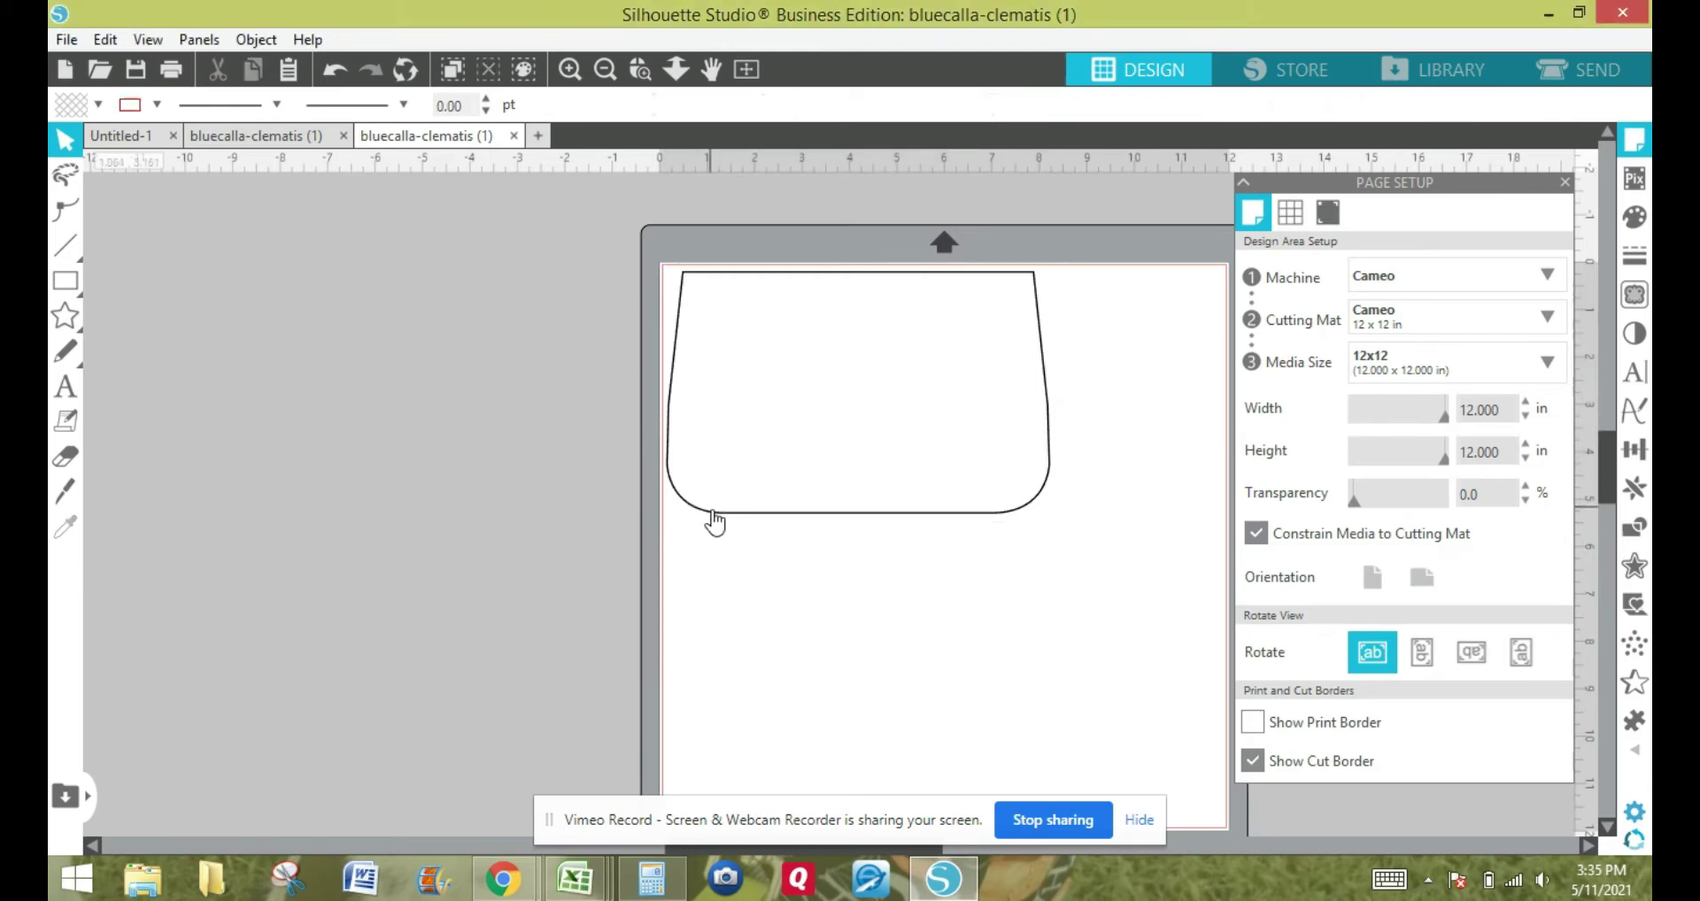
click(1564, 182)
mouse_move(958, 530)
mouse_down()
mouse_move(1028, 528)
mouse_move(965, 526)
mouse_up()
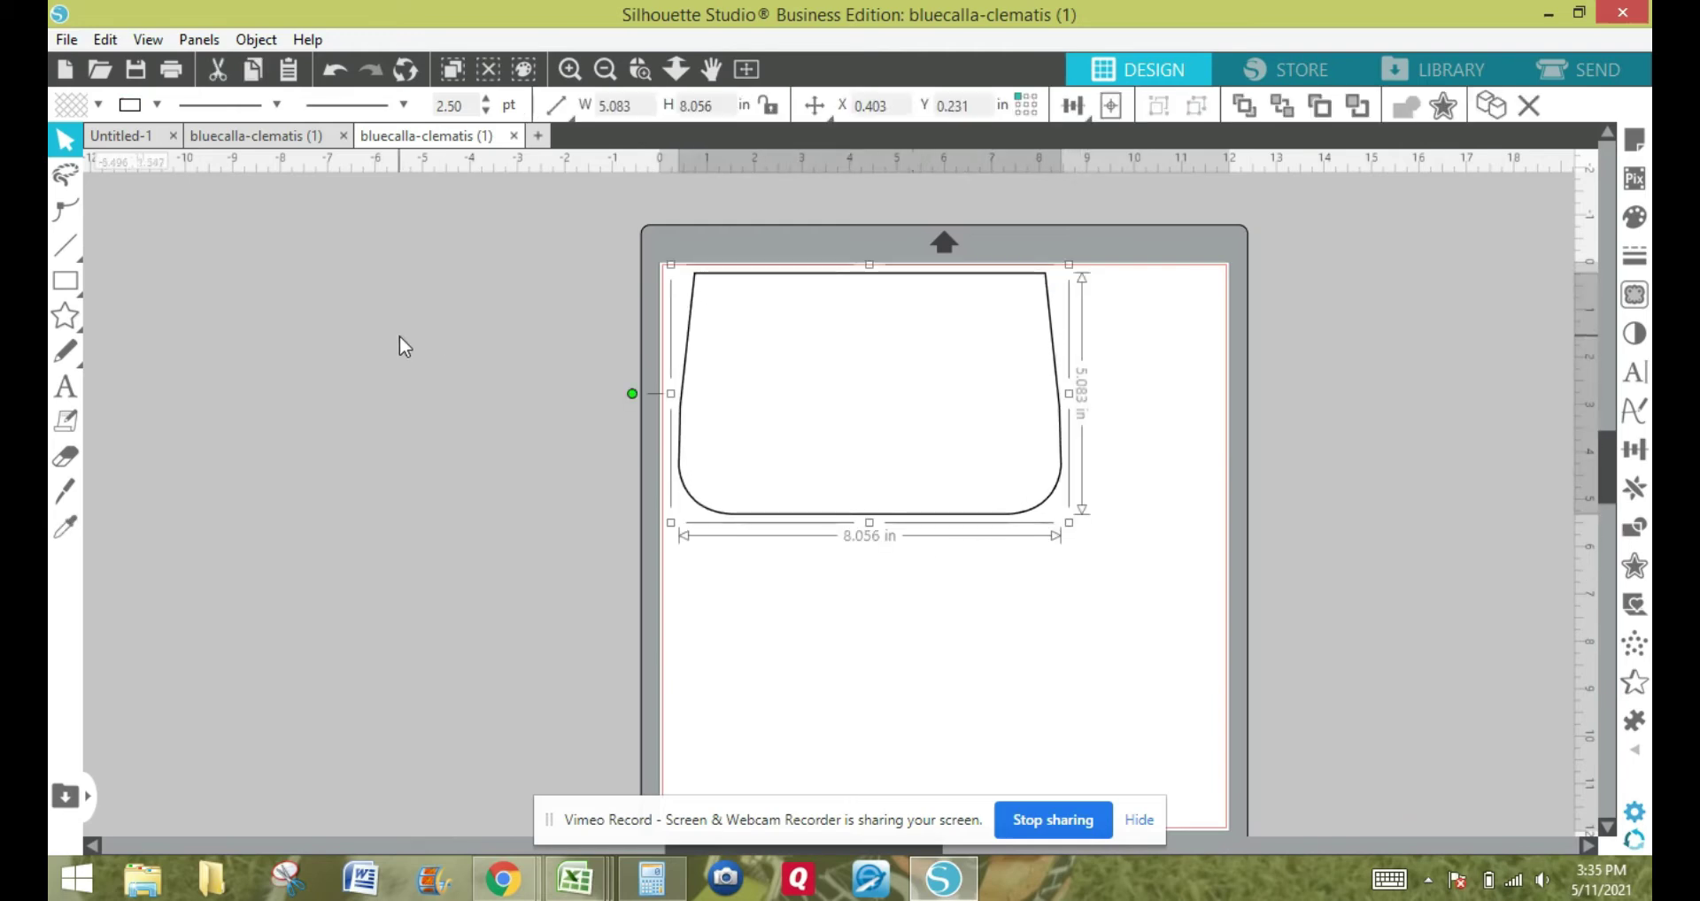
Duplicate the pocket outline below itself and nudge the copy down to about Y 5.512 in, leaving a narrow gap between the two.
click(262, 40)
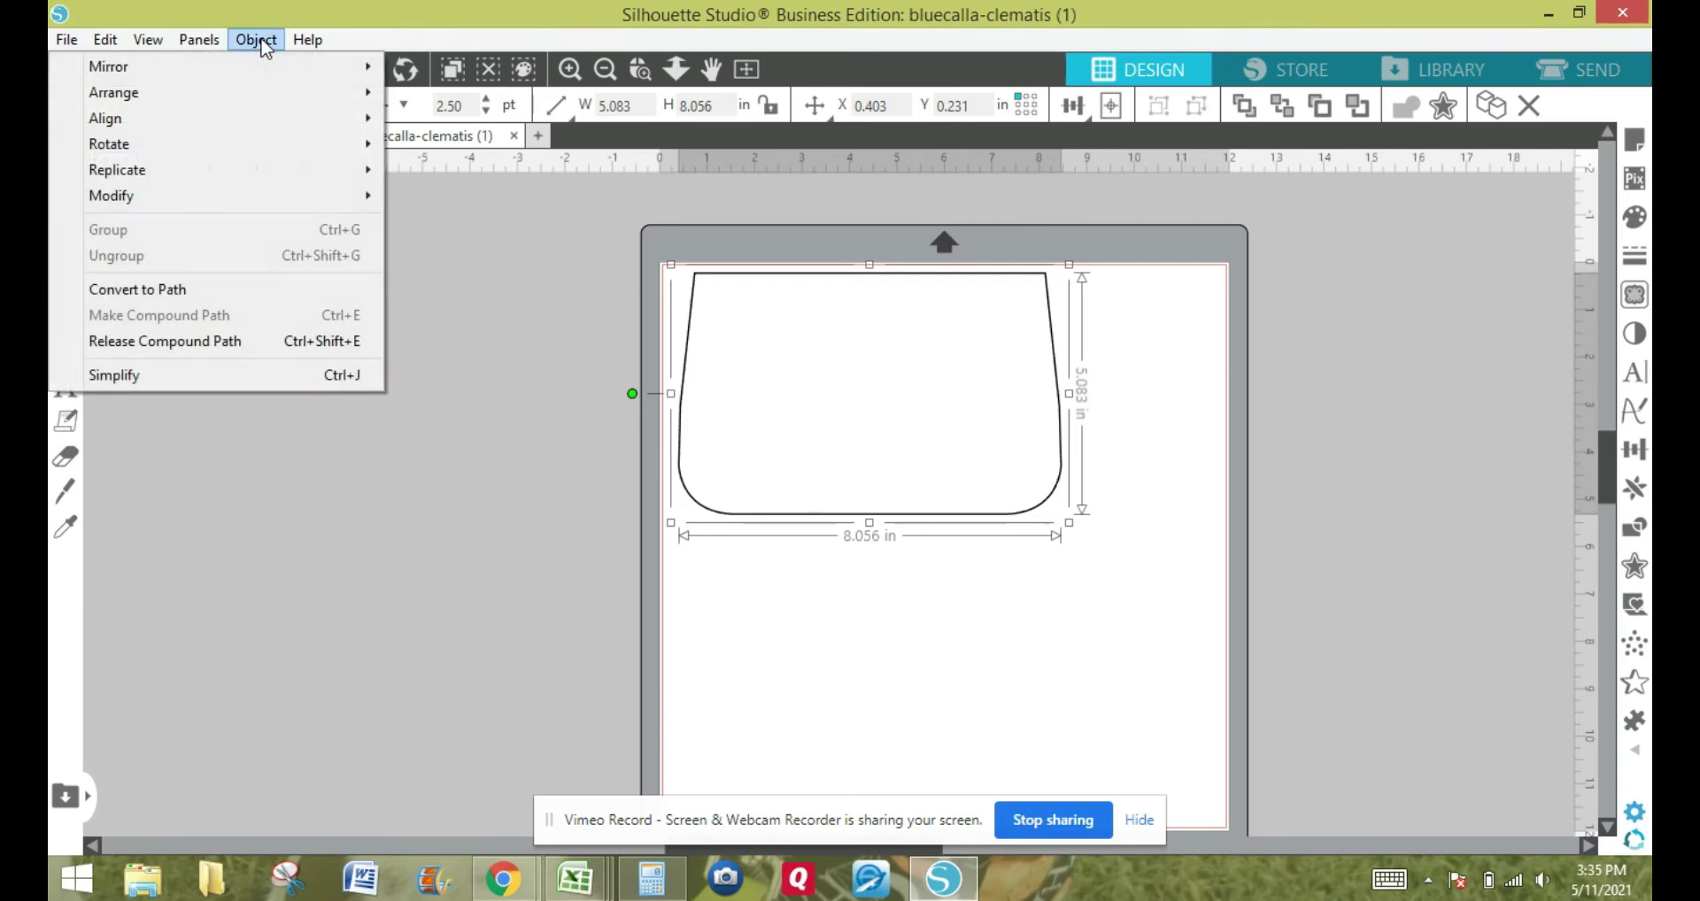
mouse_move(246, 184)
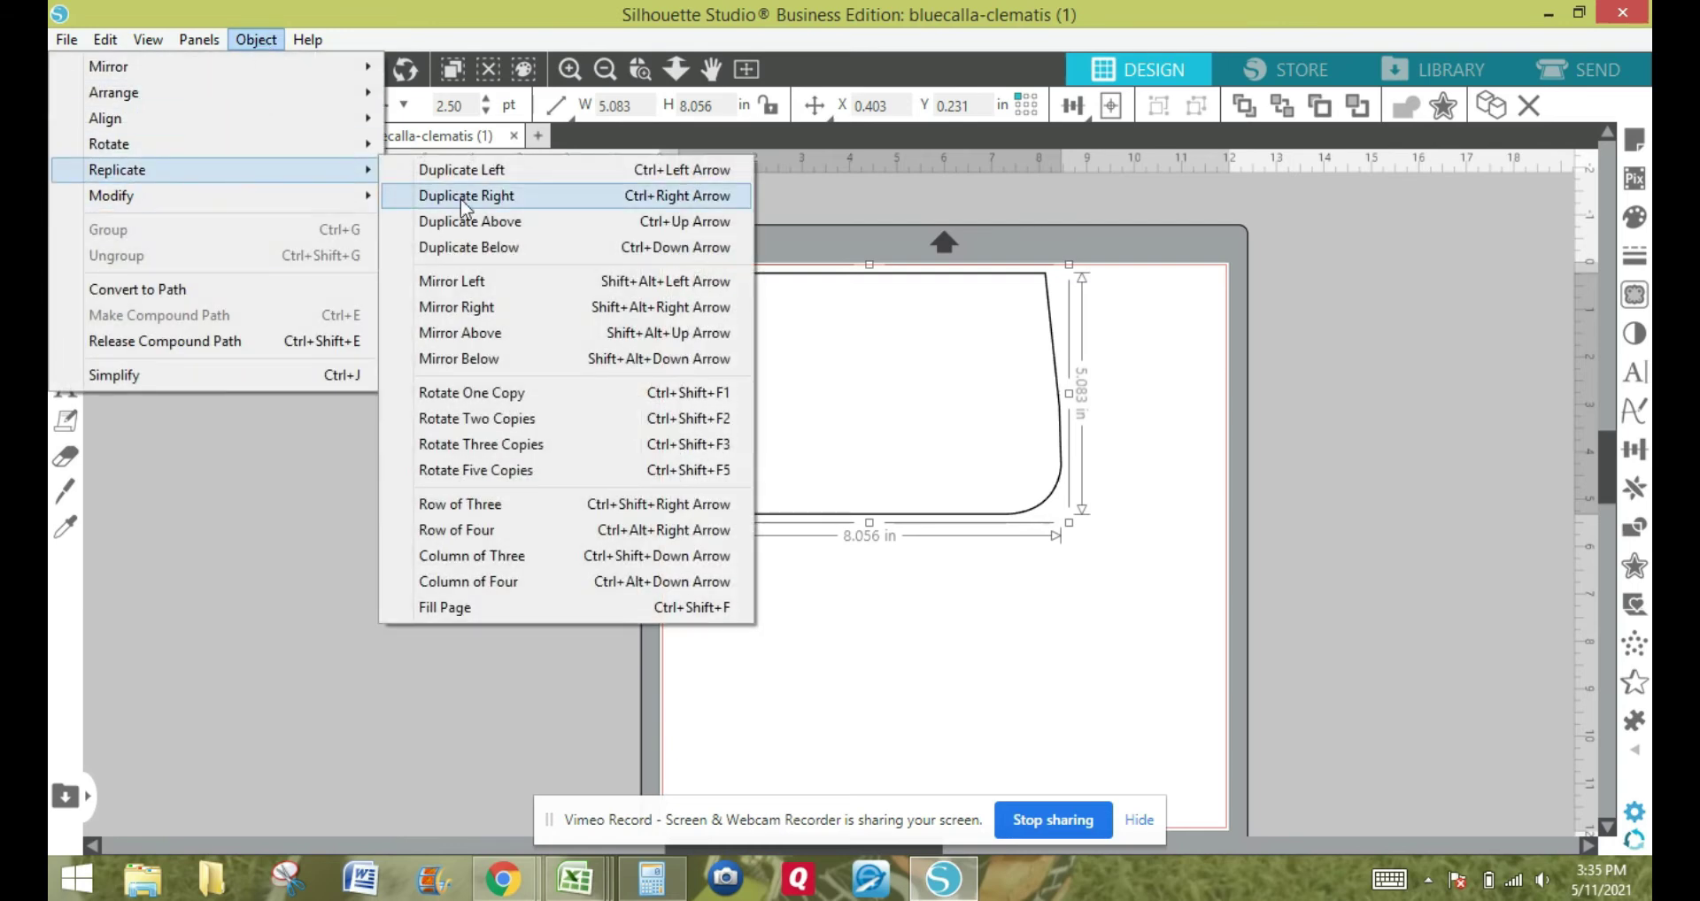
click(449, 252)
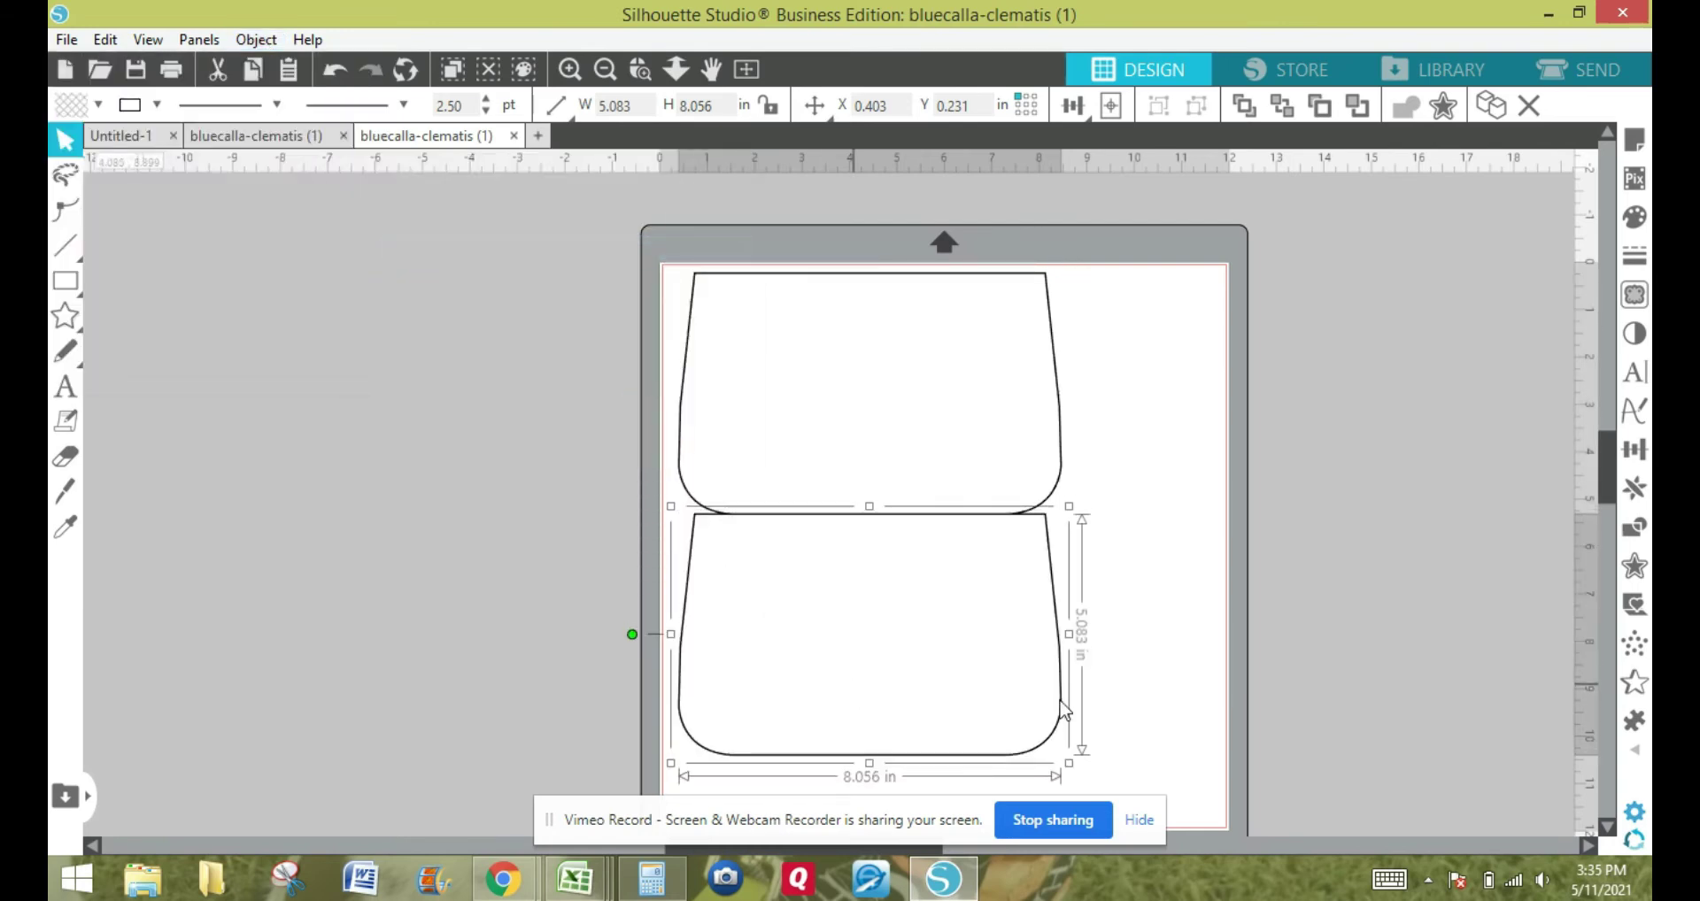
click(1052, 744)
key(Down)
key(Down)
key(Down)
key(Down)
key(Down)
key(Down)
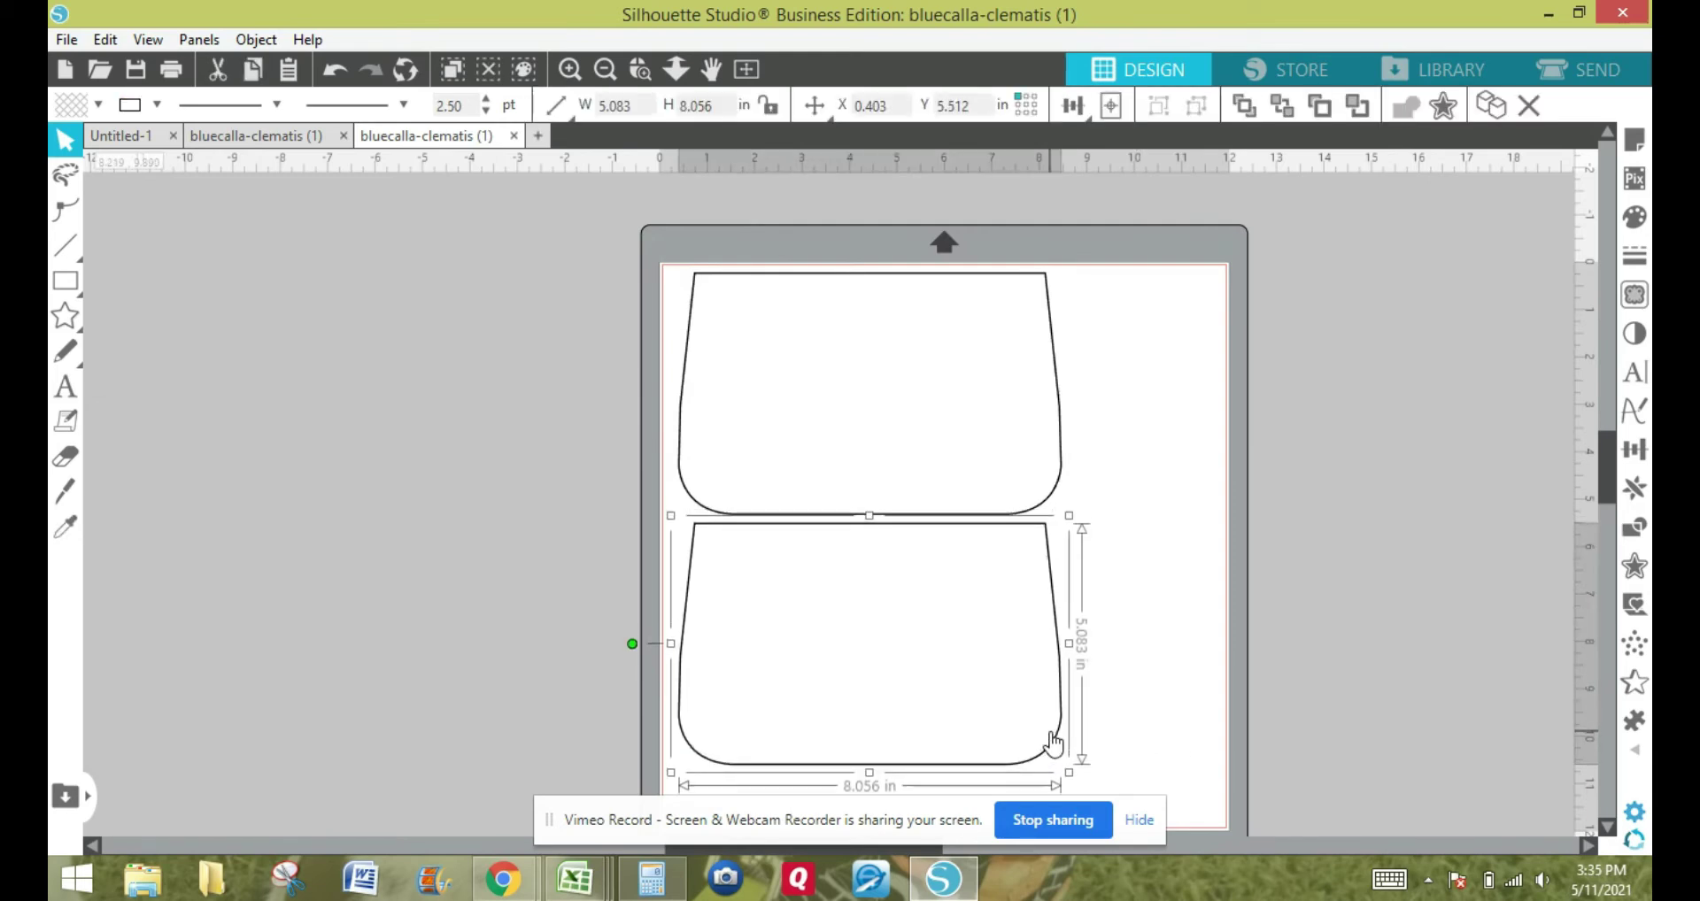
key(XF86AudioMute)
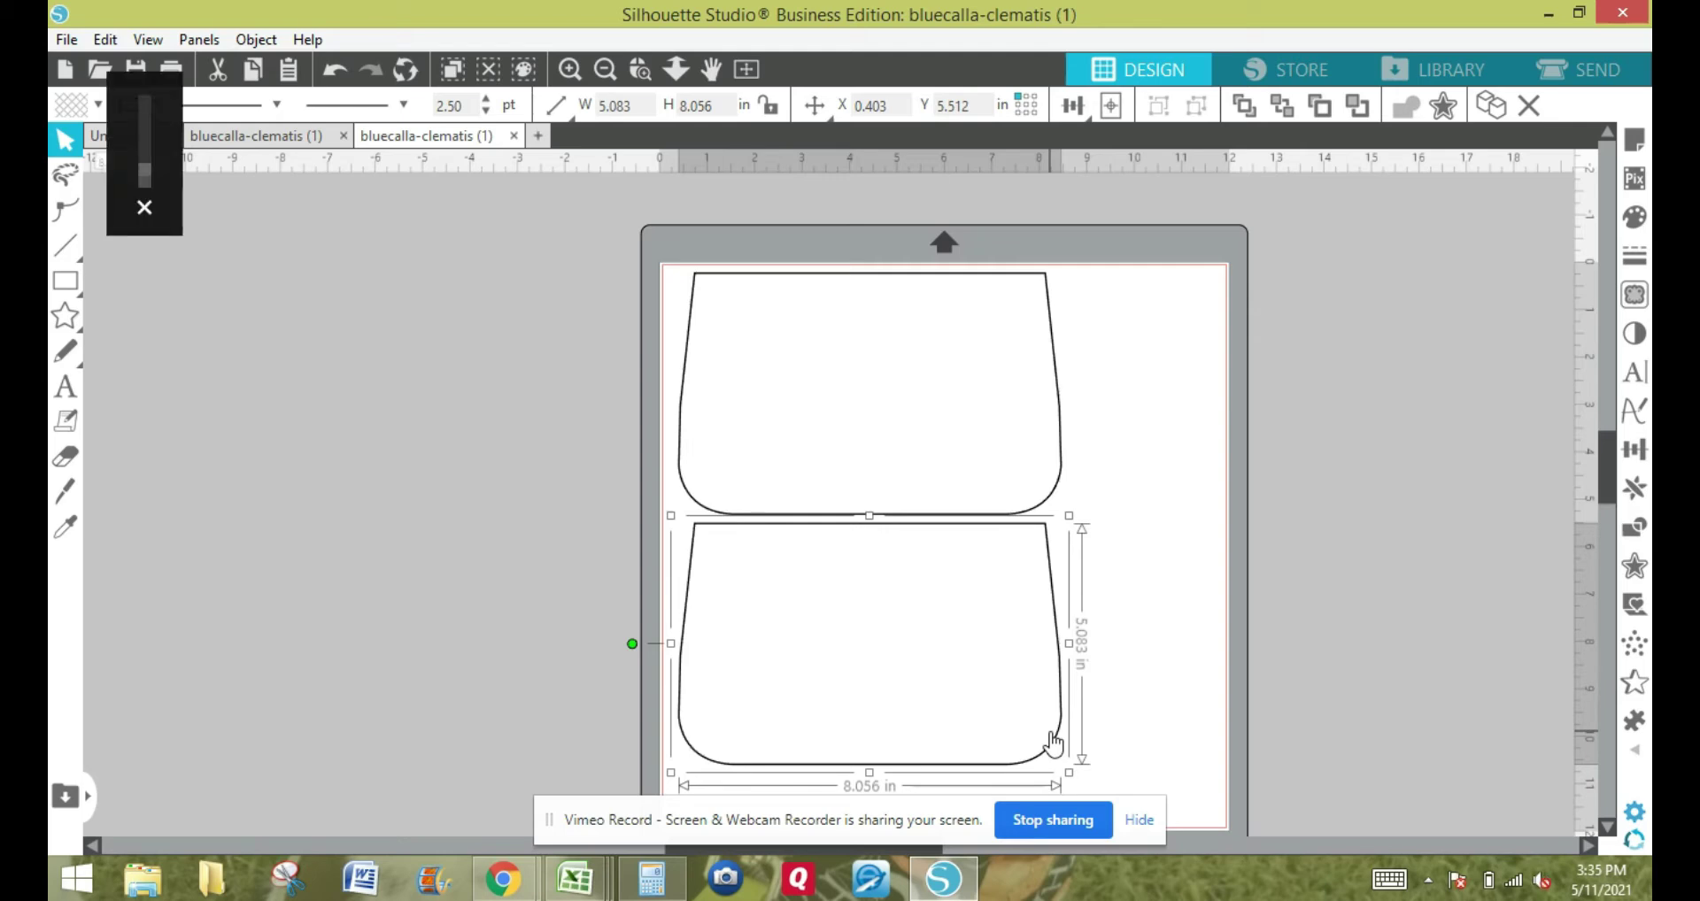
key(XF86AudioMute)
click(1138, 690)
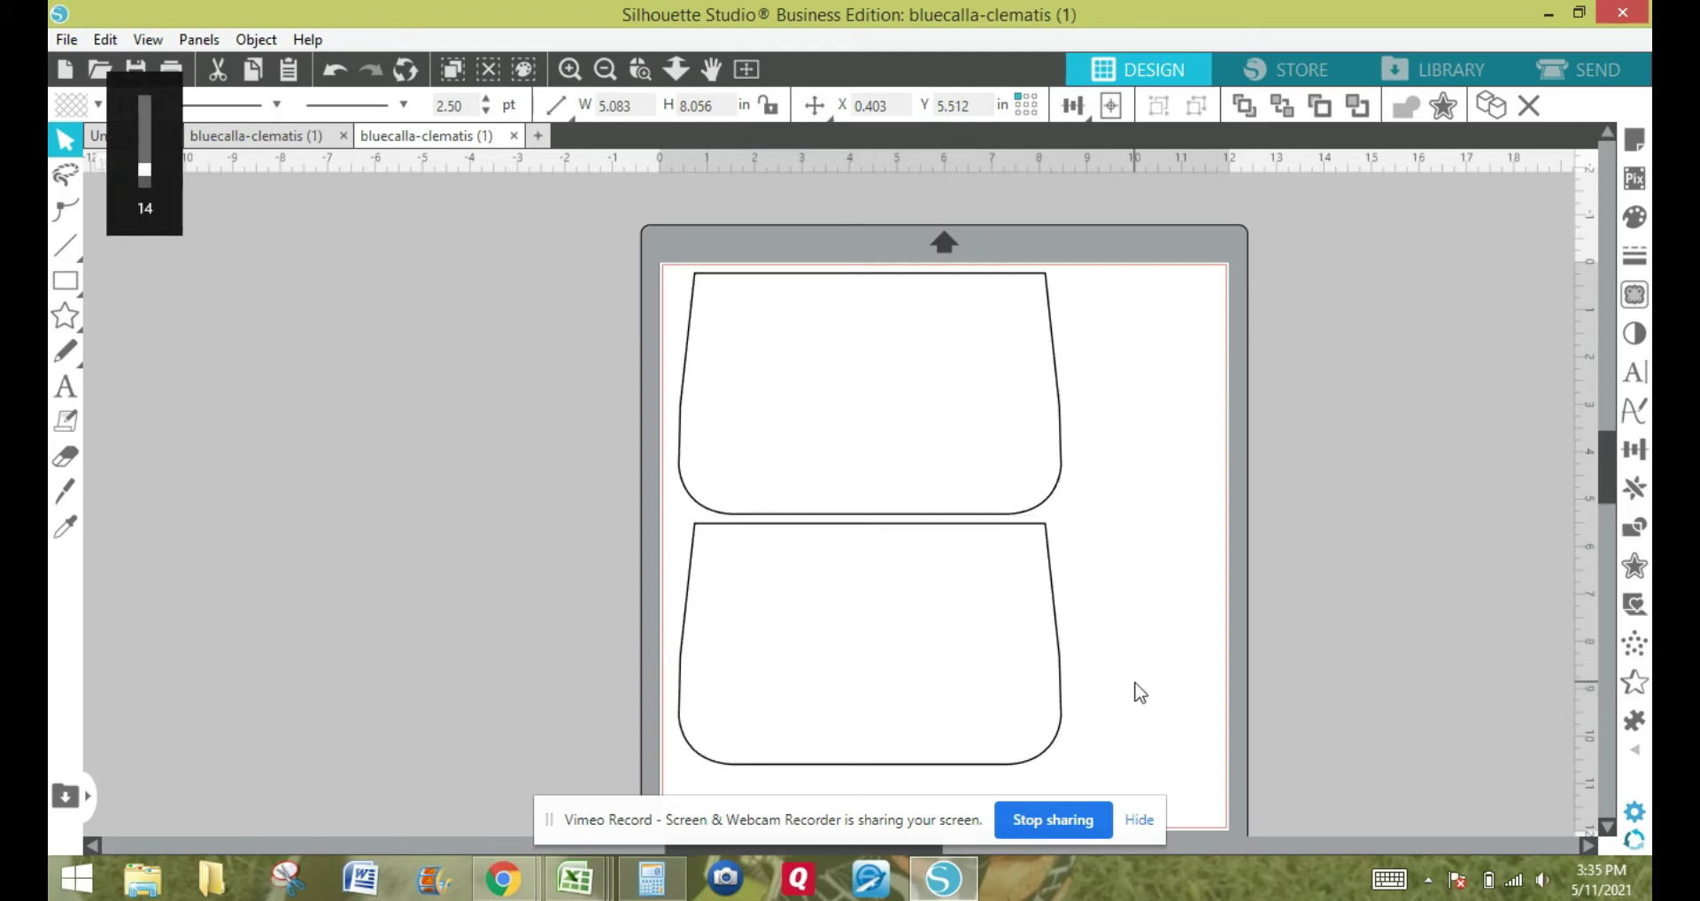
drag(1606, 450, 1590, 457)
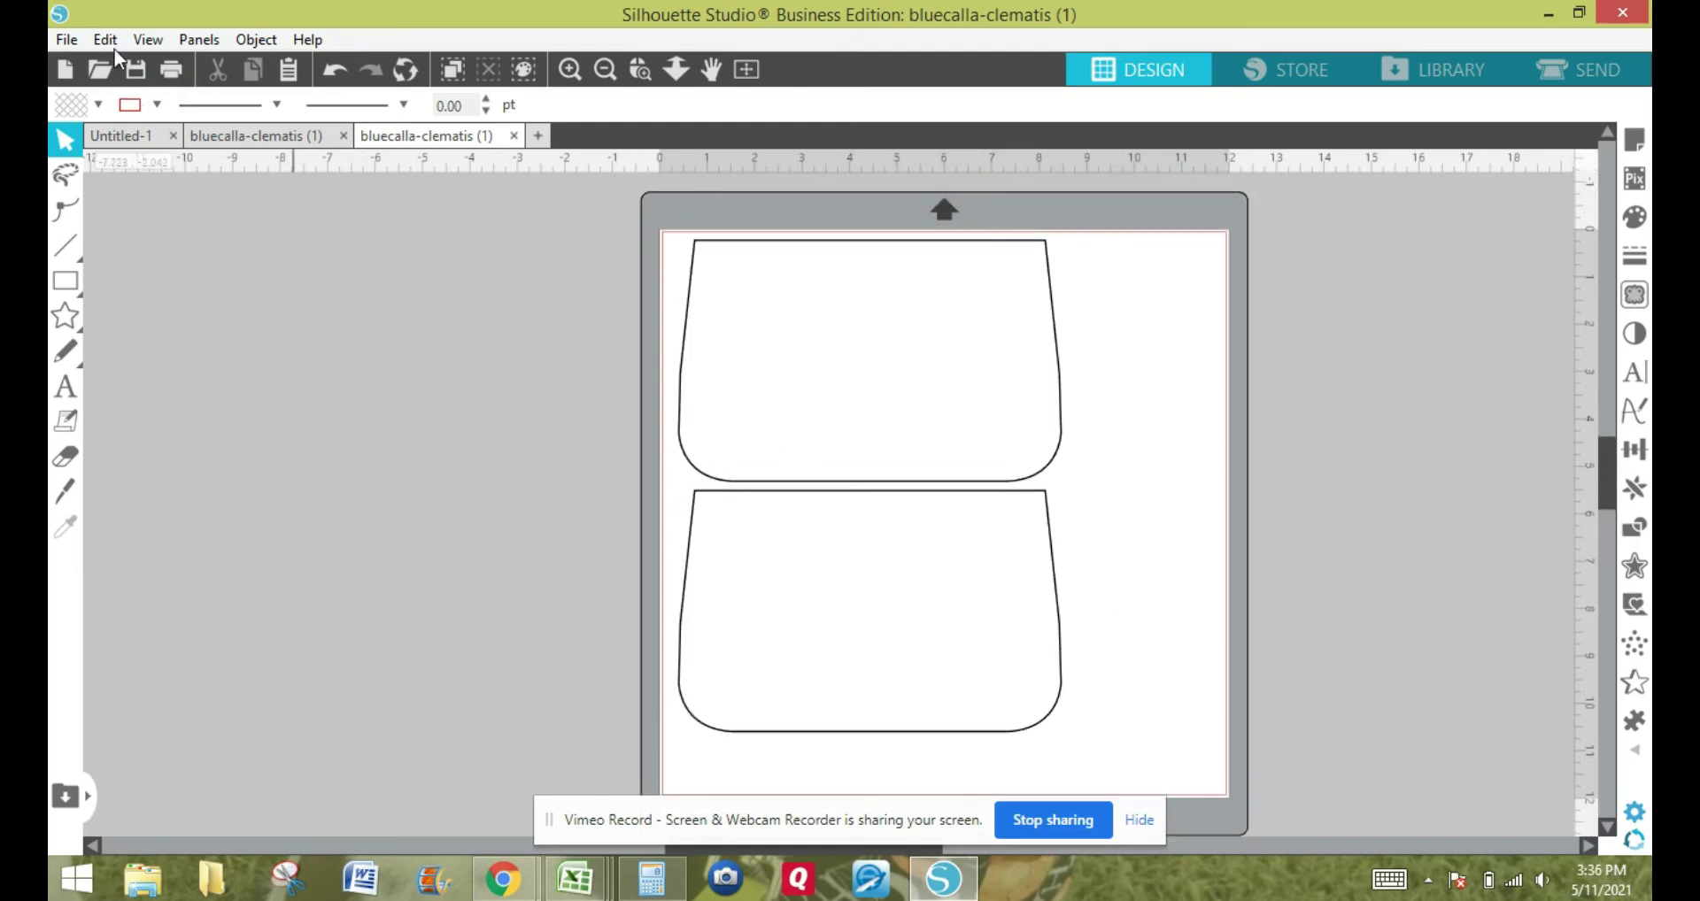
Start saving the design to the hard drive, choosing the Desktop as location and "bluecalla-clematis - slip pocket" as file name.
click(68, 41)
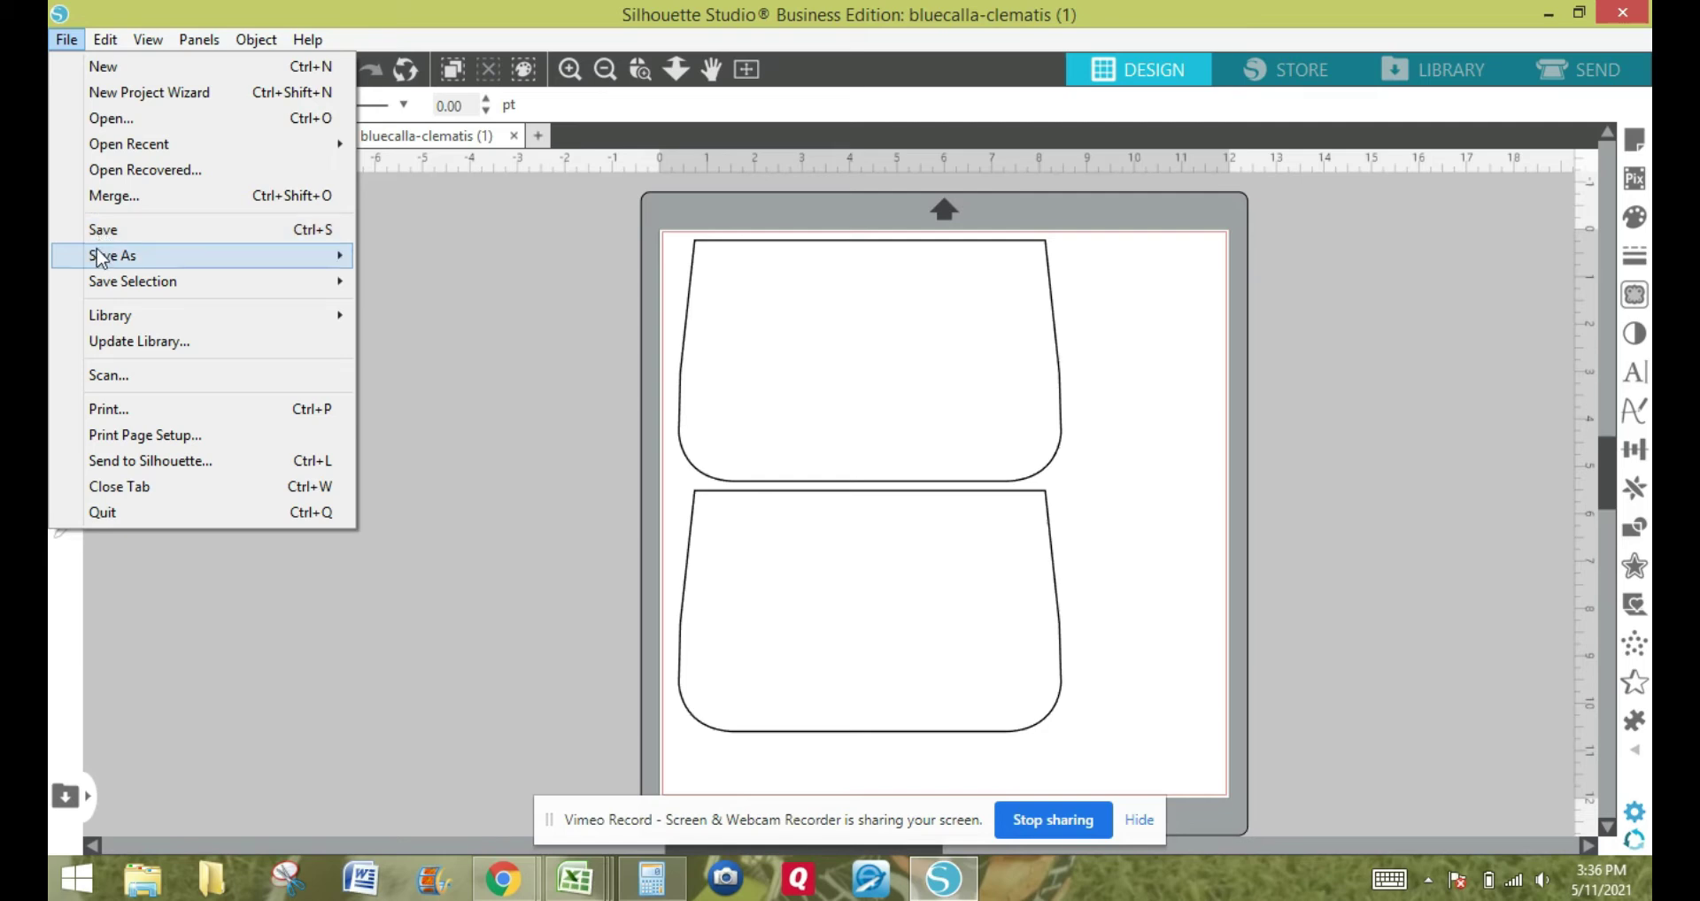
mouse_move(100, 257)
click(447, 258)
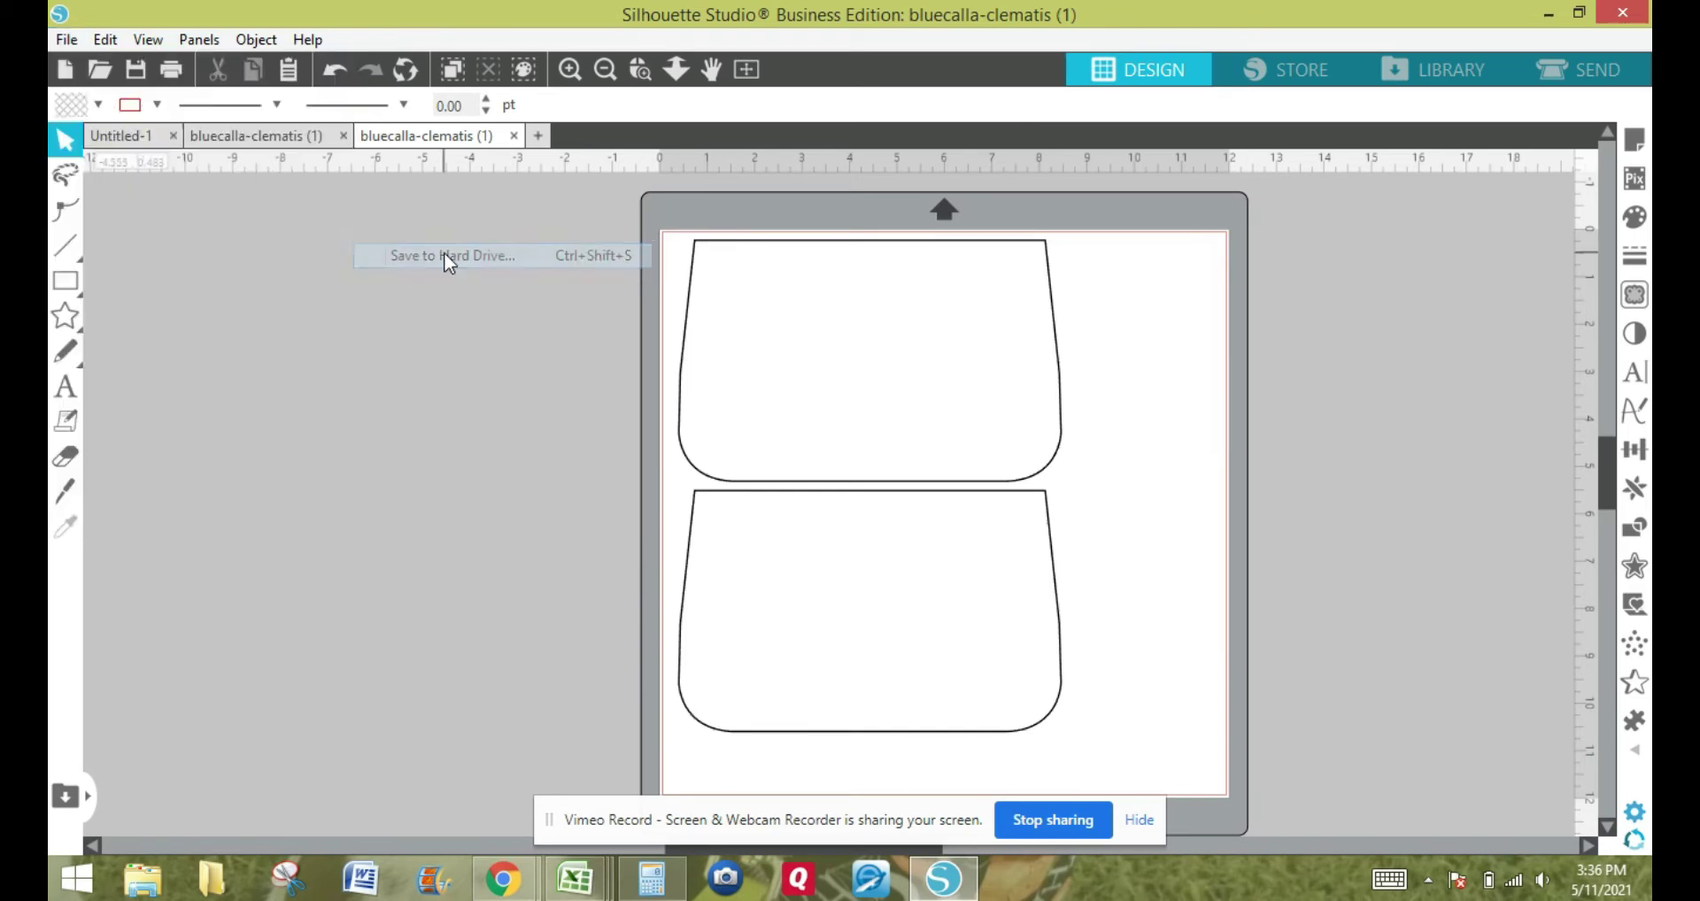
click(146, 166)
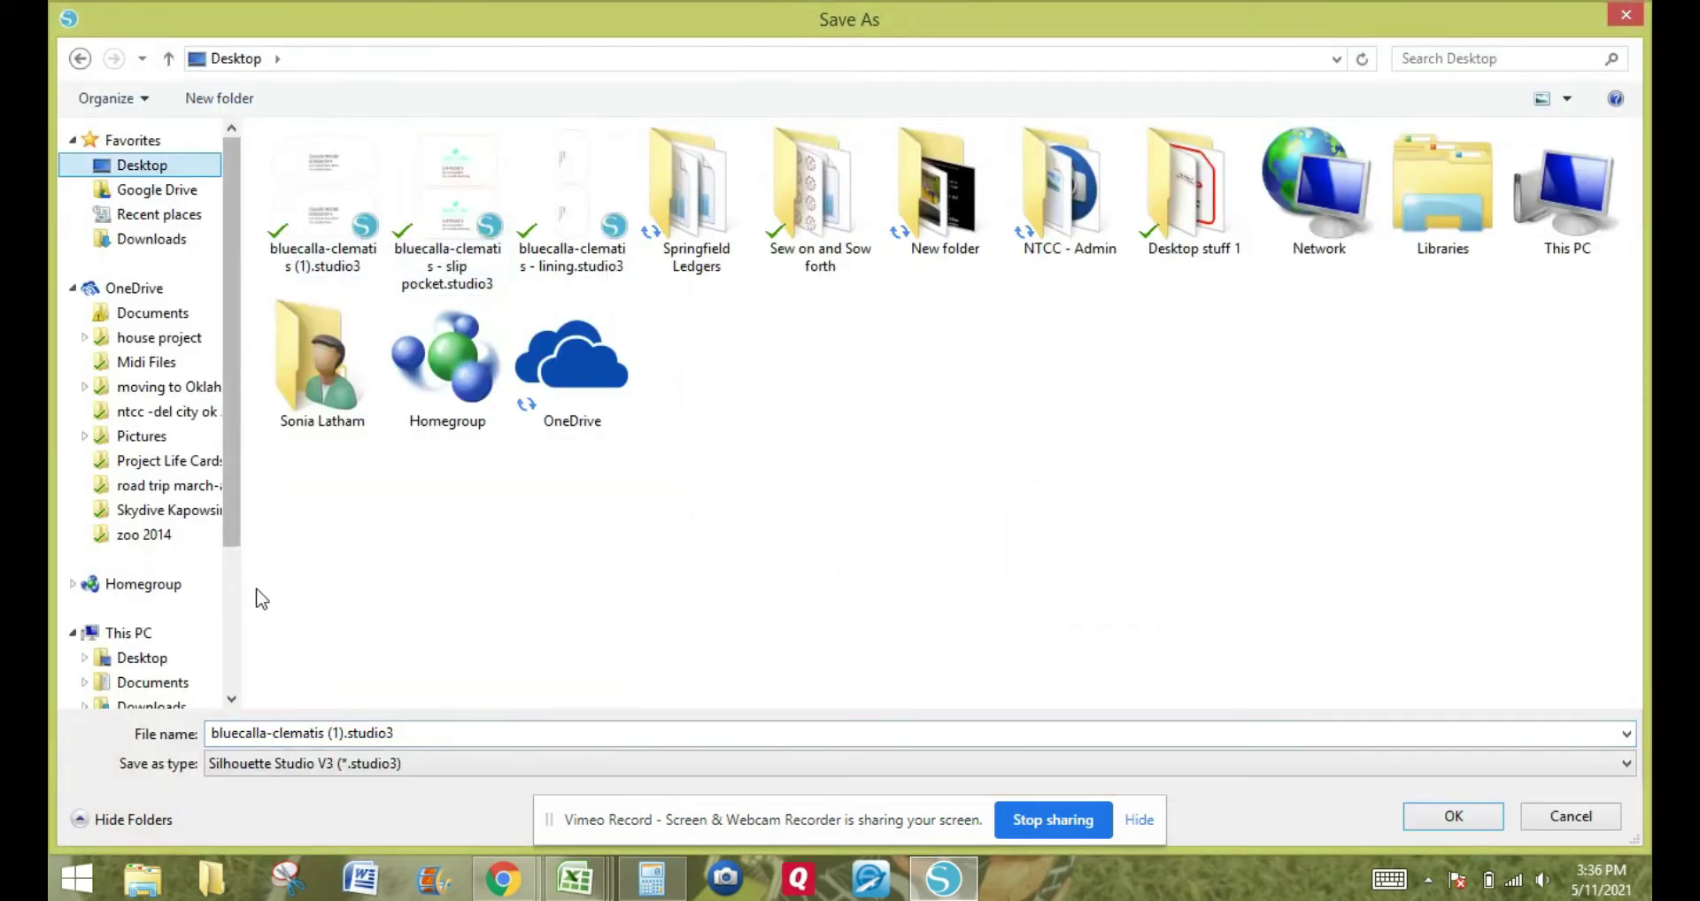
click(319, 737)
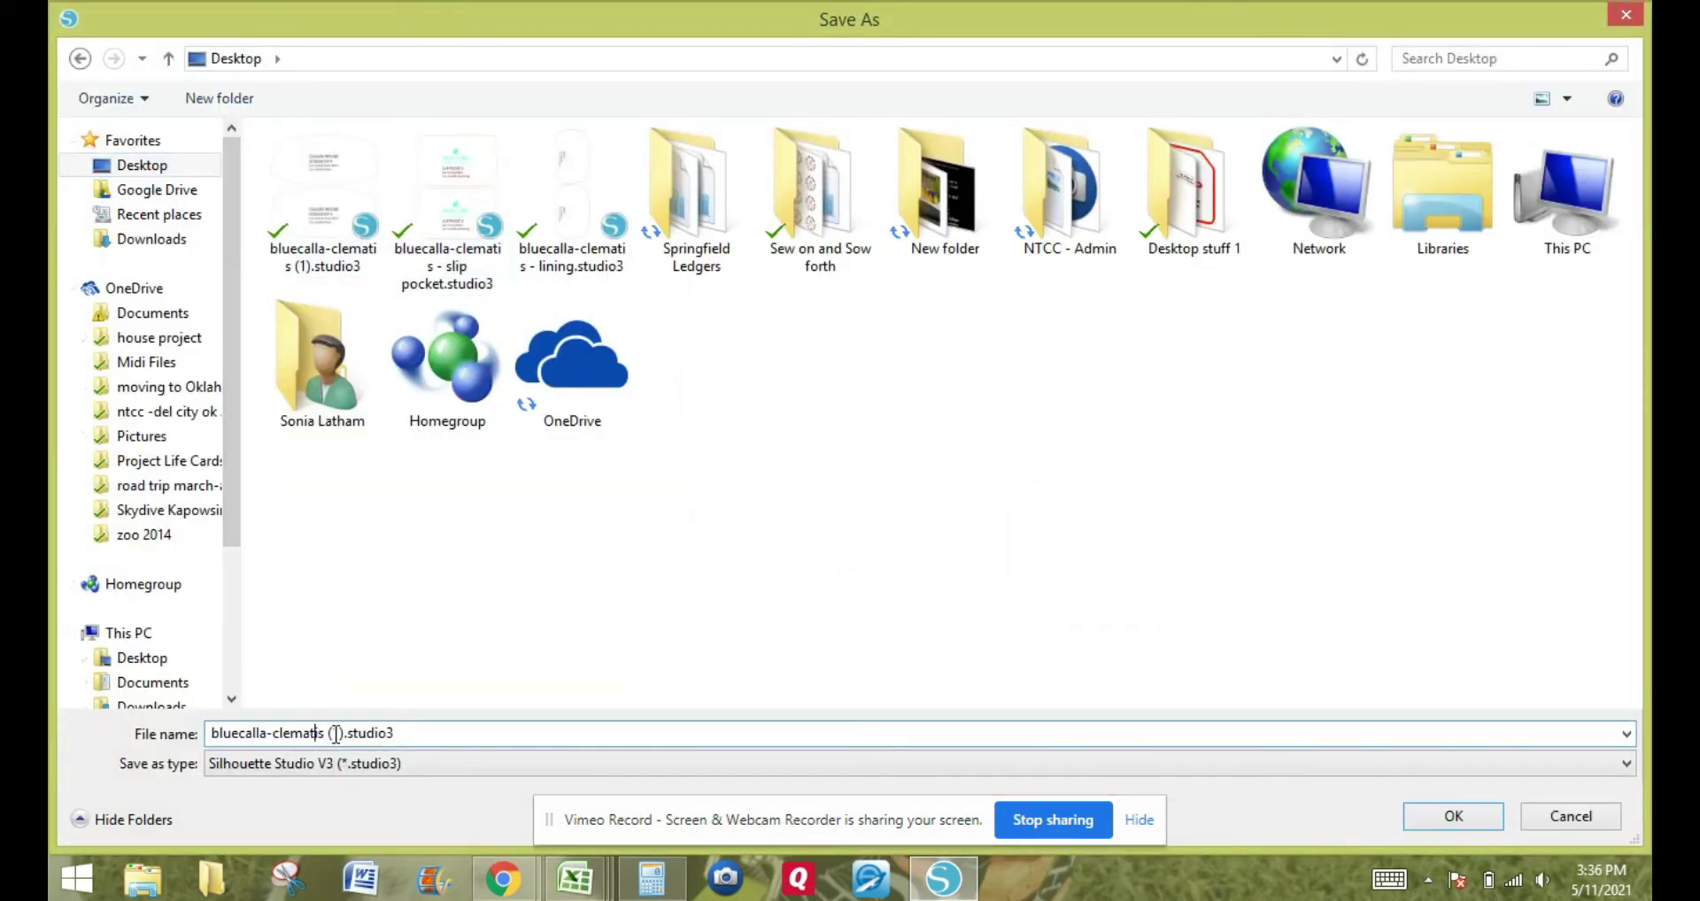
drag(326, 733, 510, 754)
text(- )
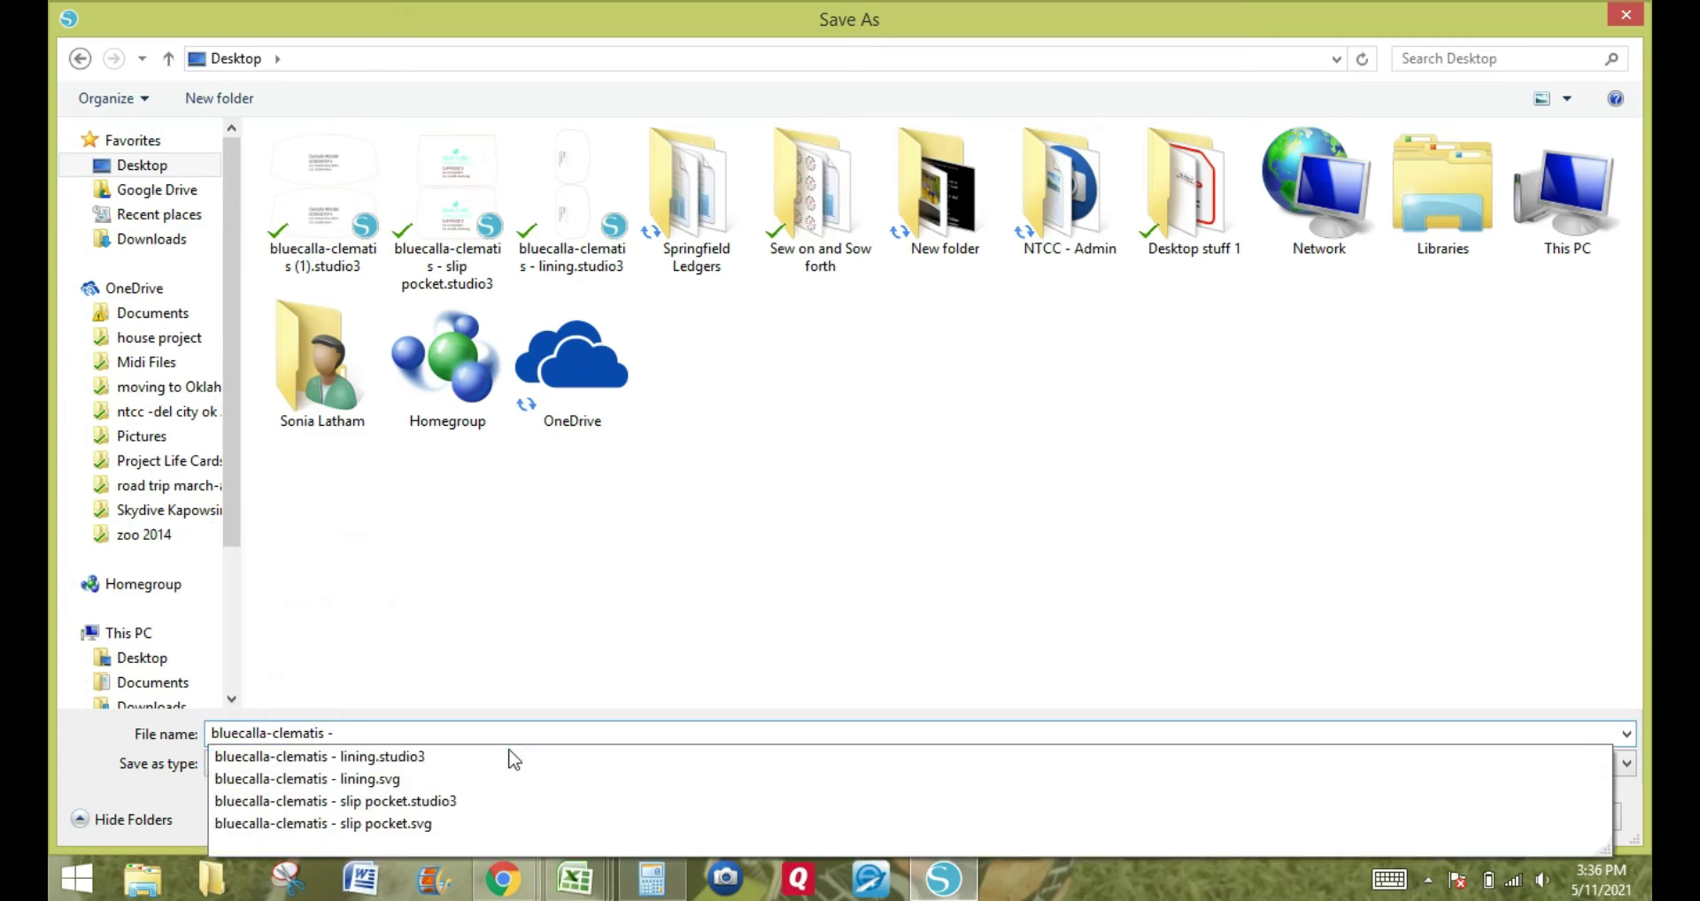
text(slip pocket)
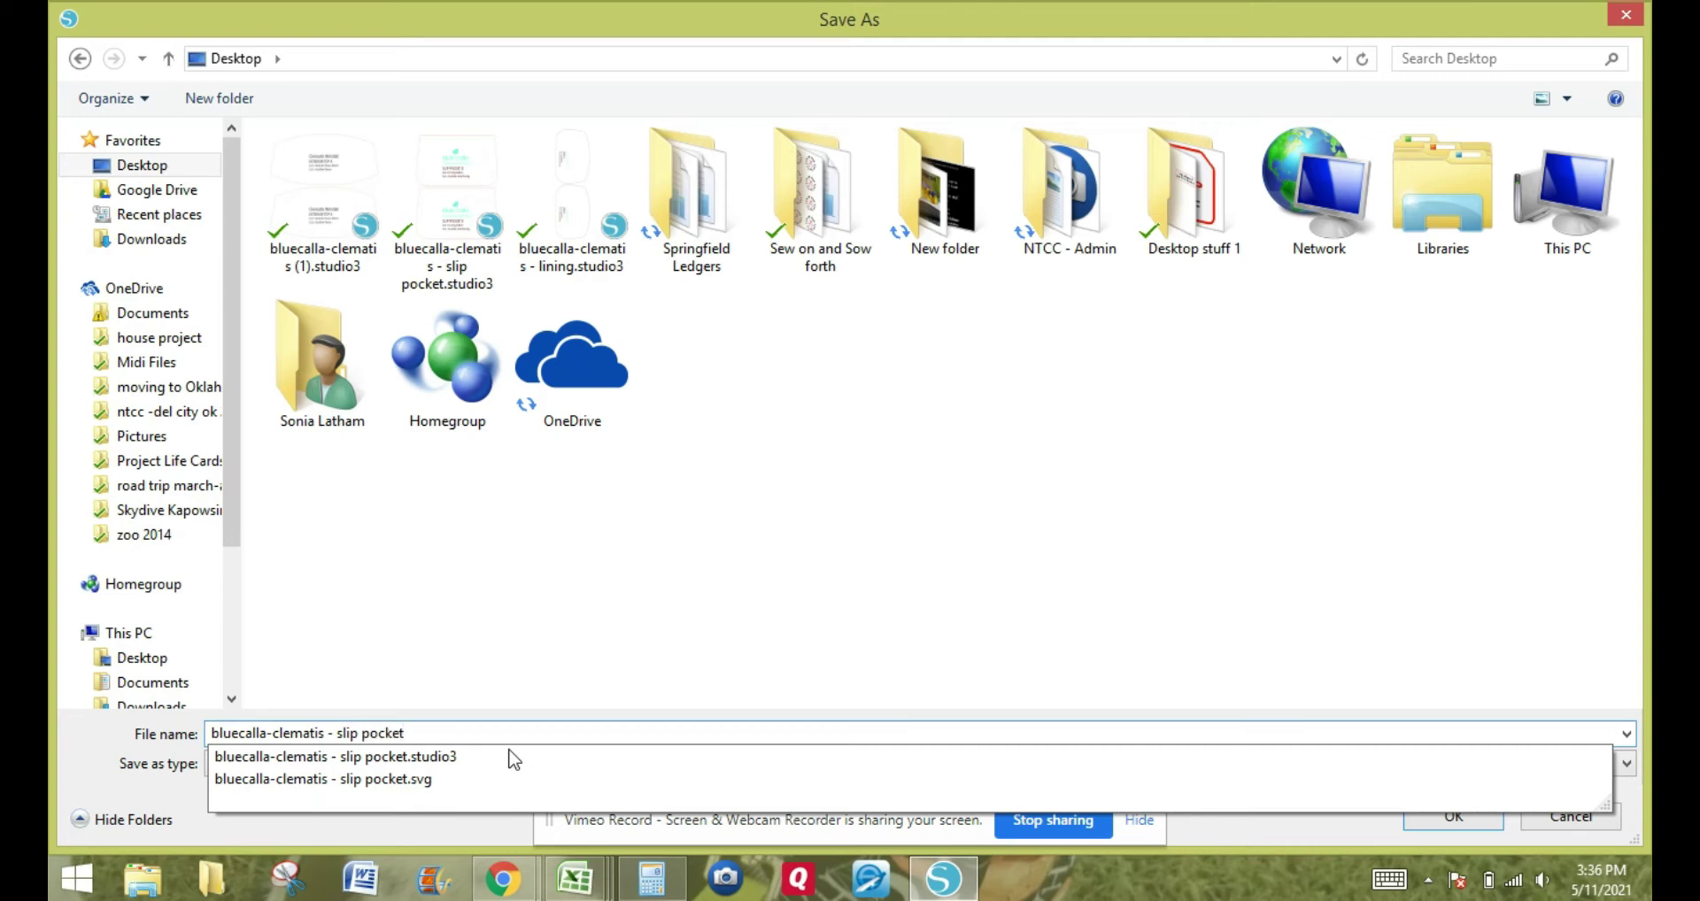
key(Tab)
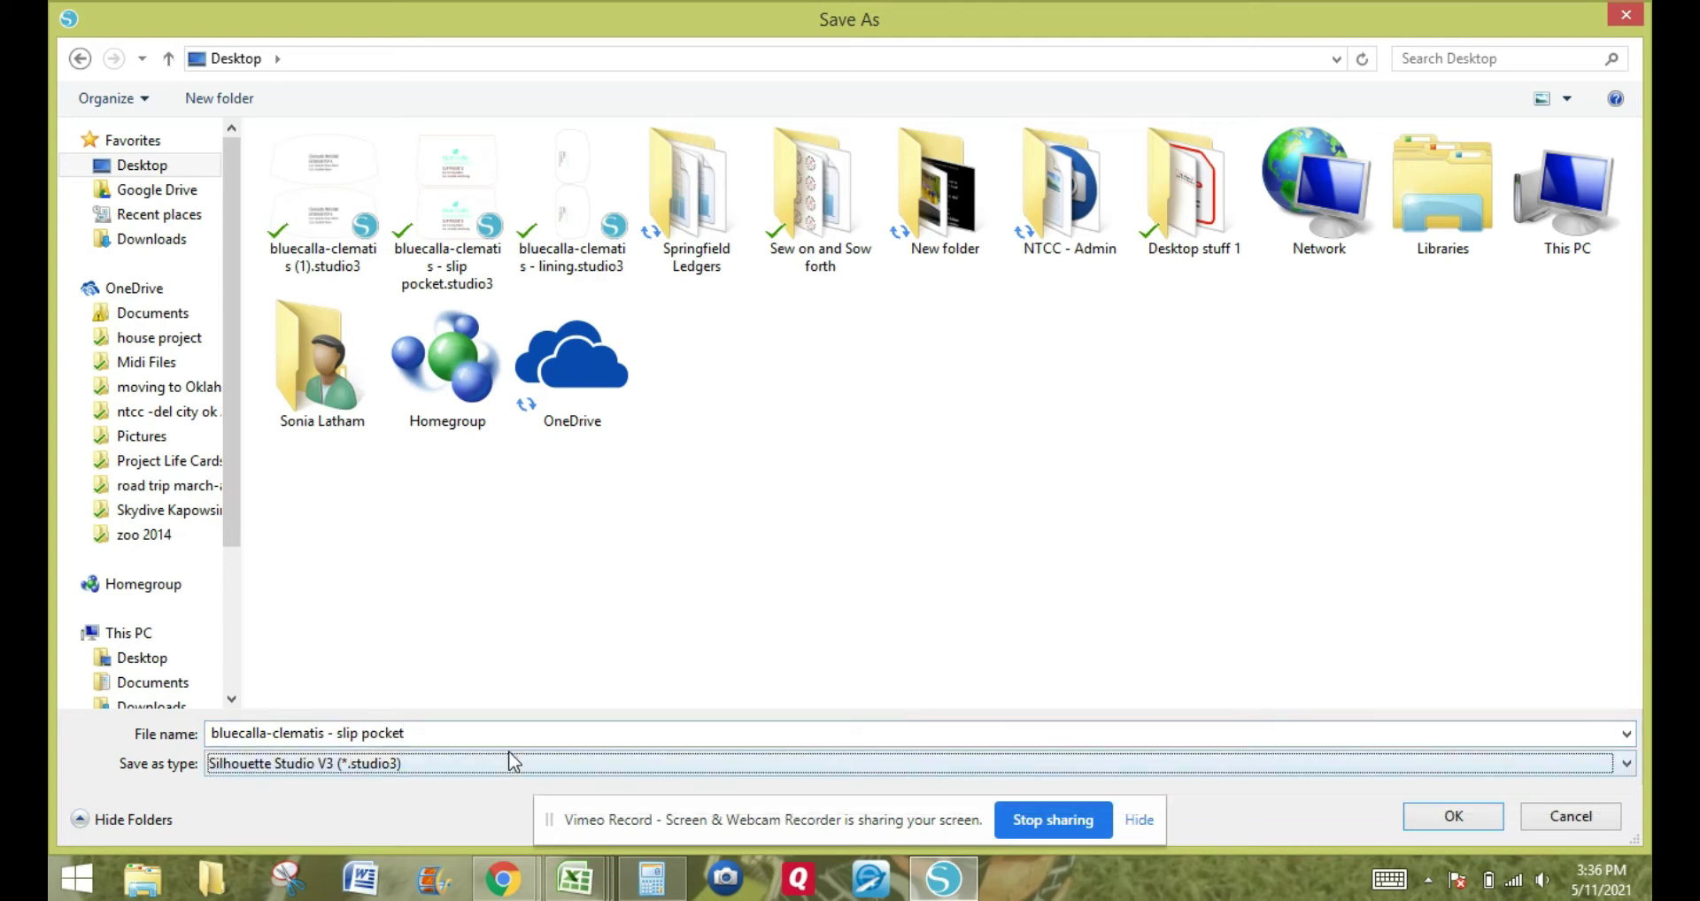
Choose SVG as the file format and save the slip pocket file, replacing the existing one of the same name.
click(495, 765)
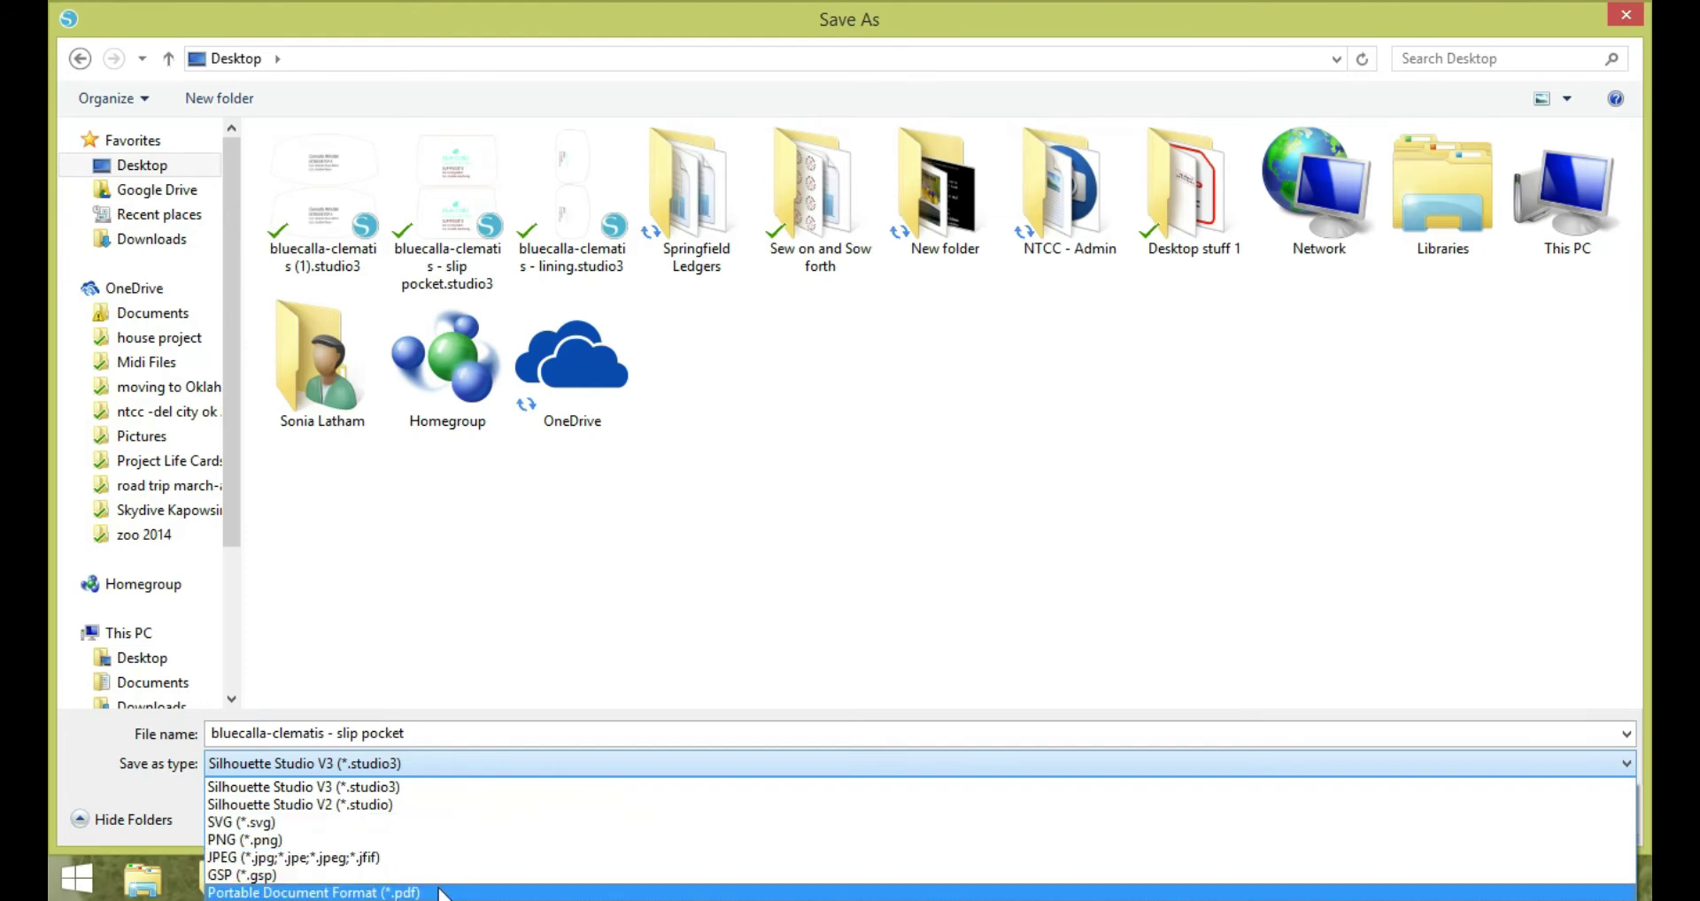
click(447, 822)
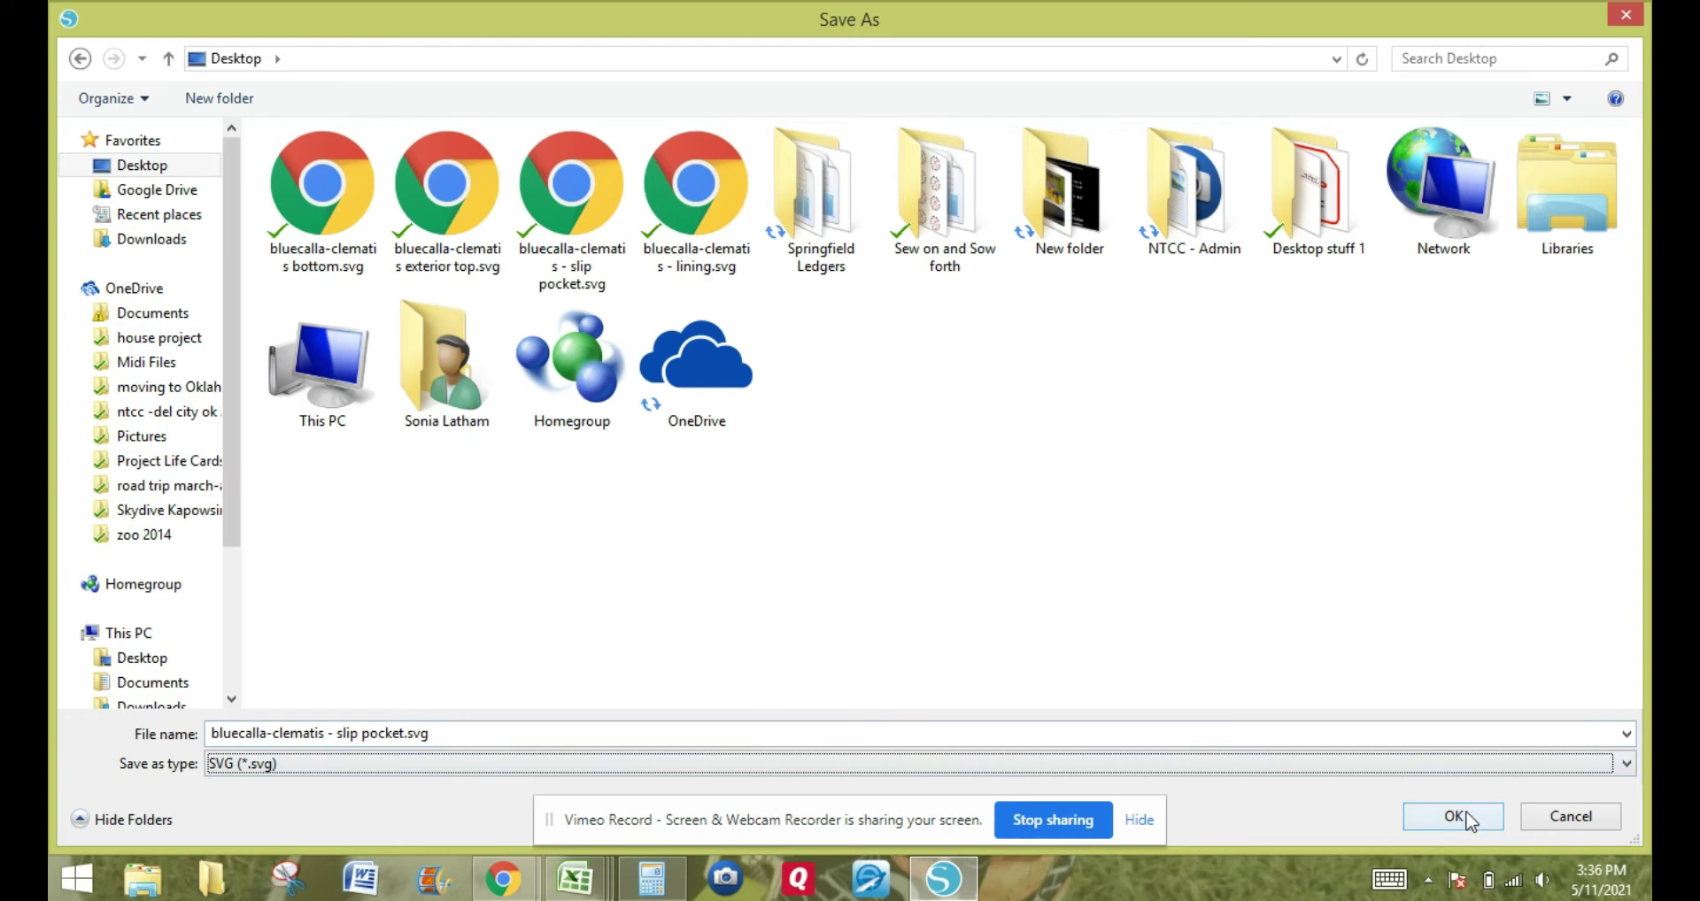
click(1415, 818)
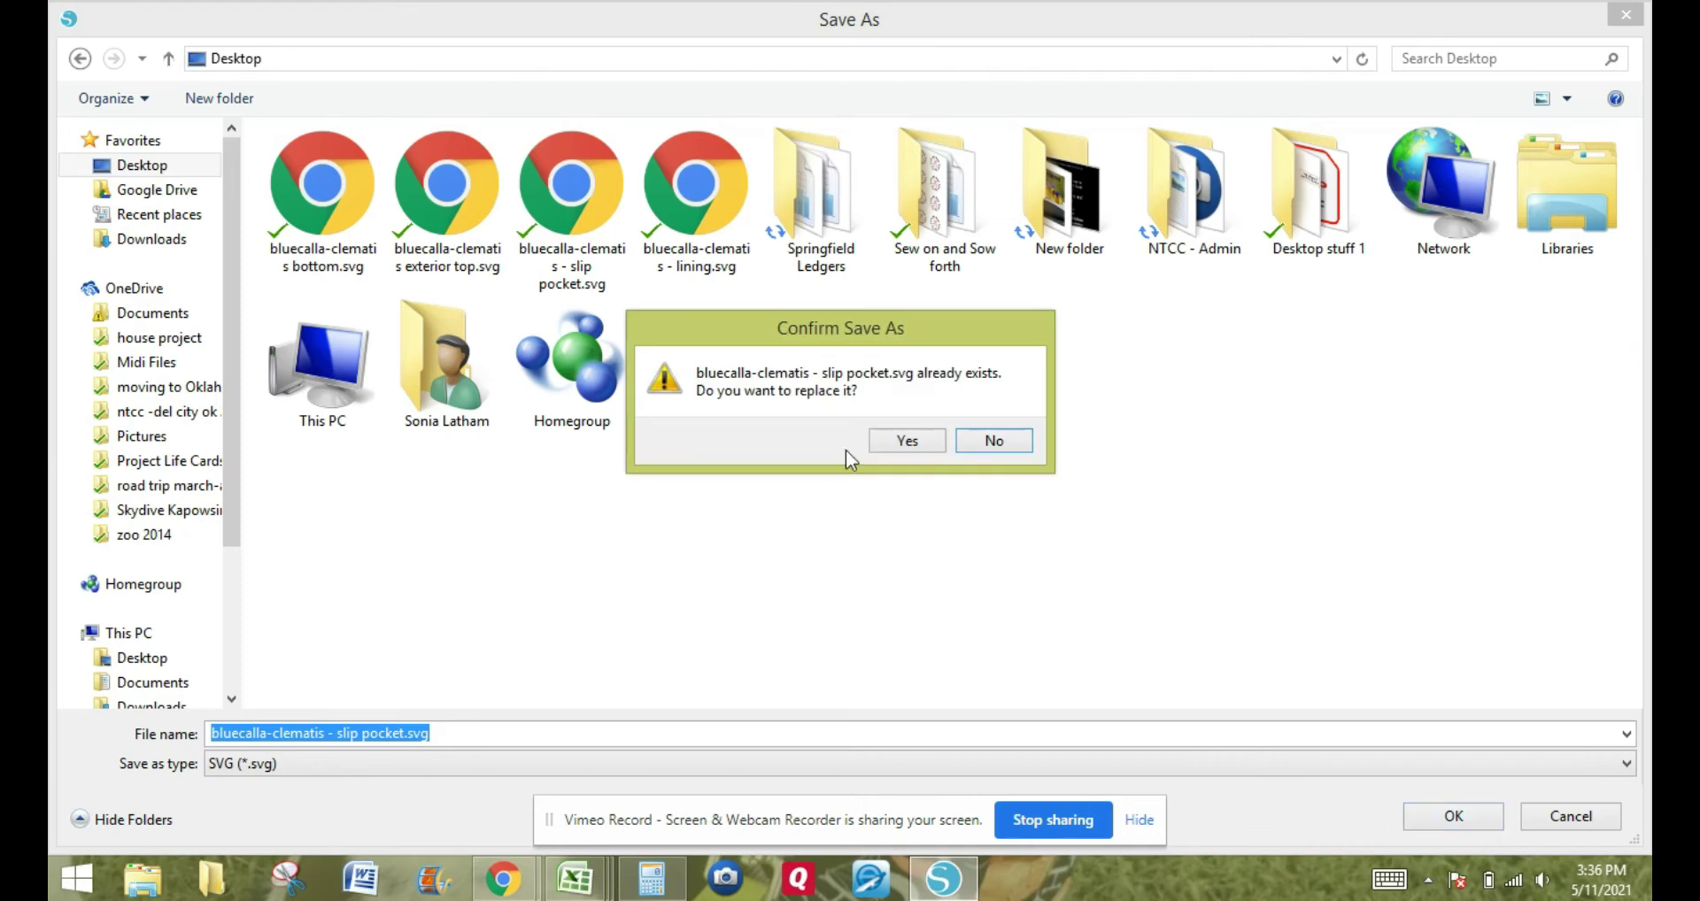
click(890, 444)
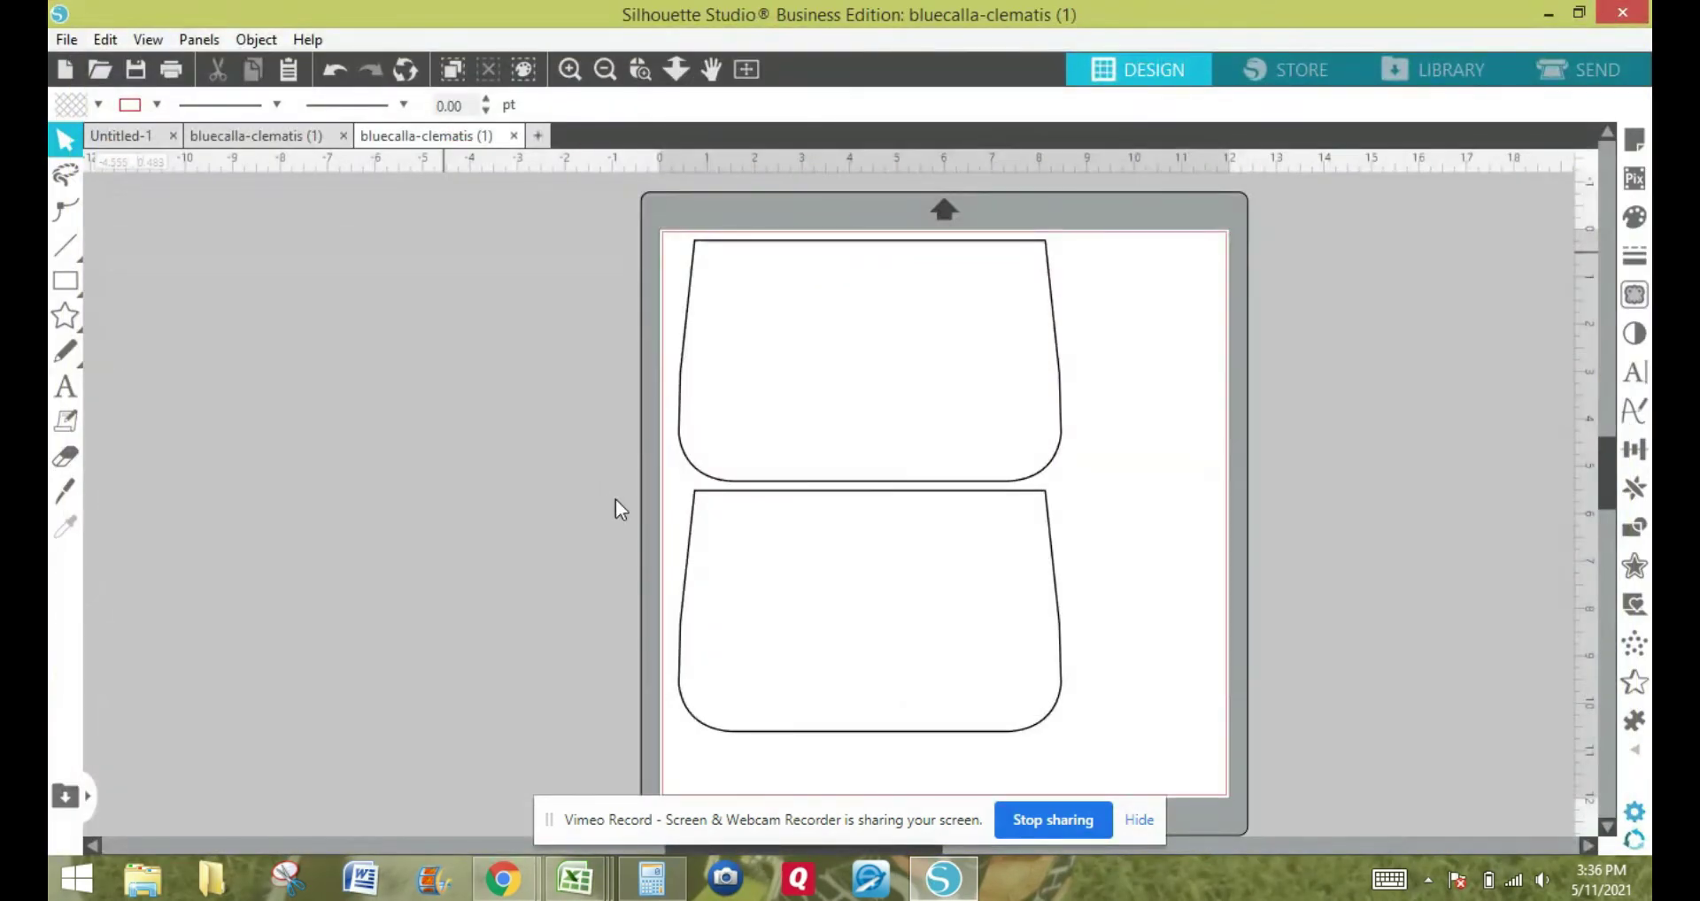
Import page 13 (Lining C) of bluecalla-clematis (1).pdf as a grouped vector and move the artwork off the page to its left.
click(78, 40)
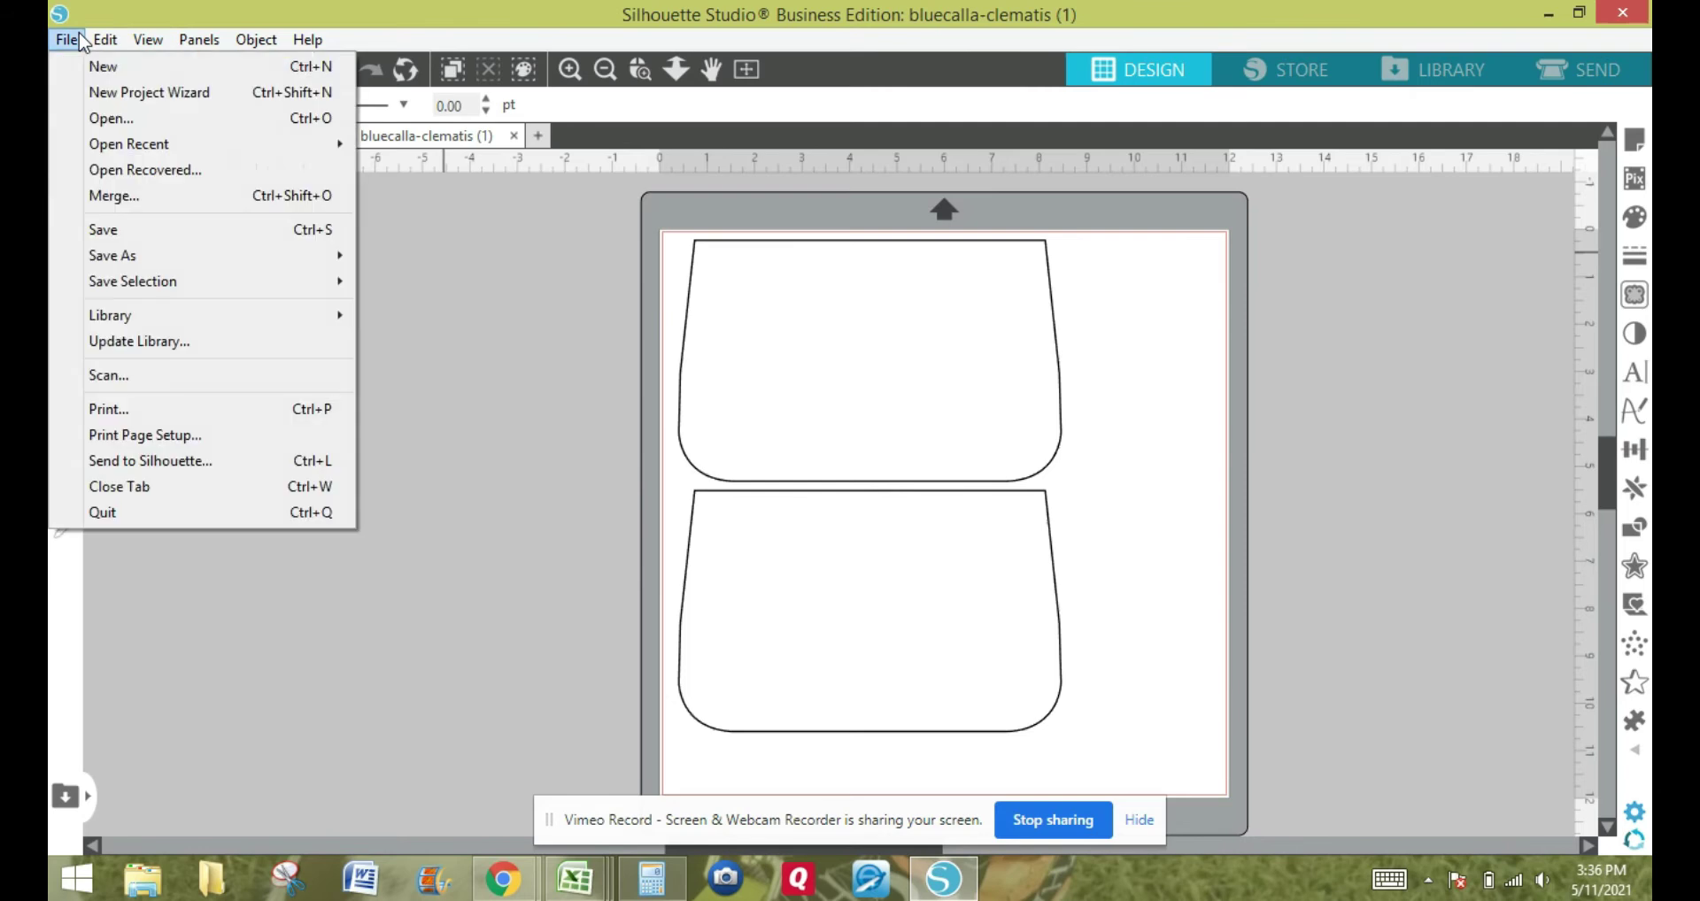
click(112, 119)
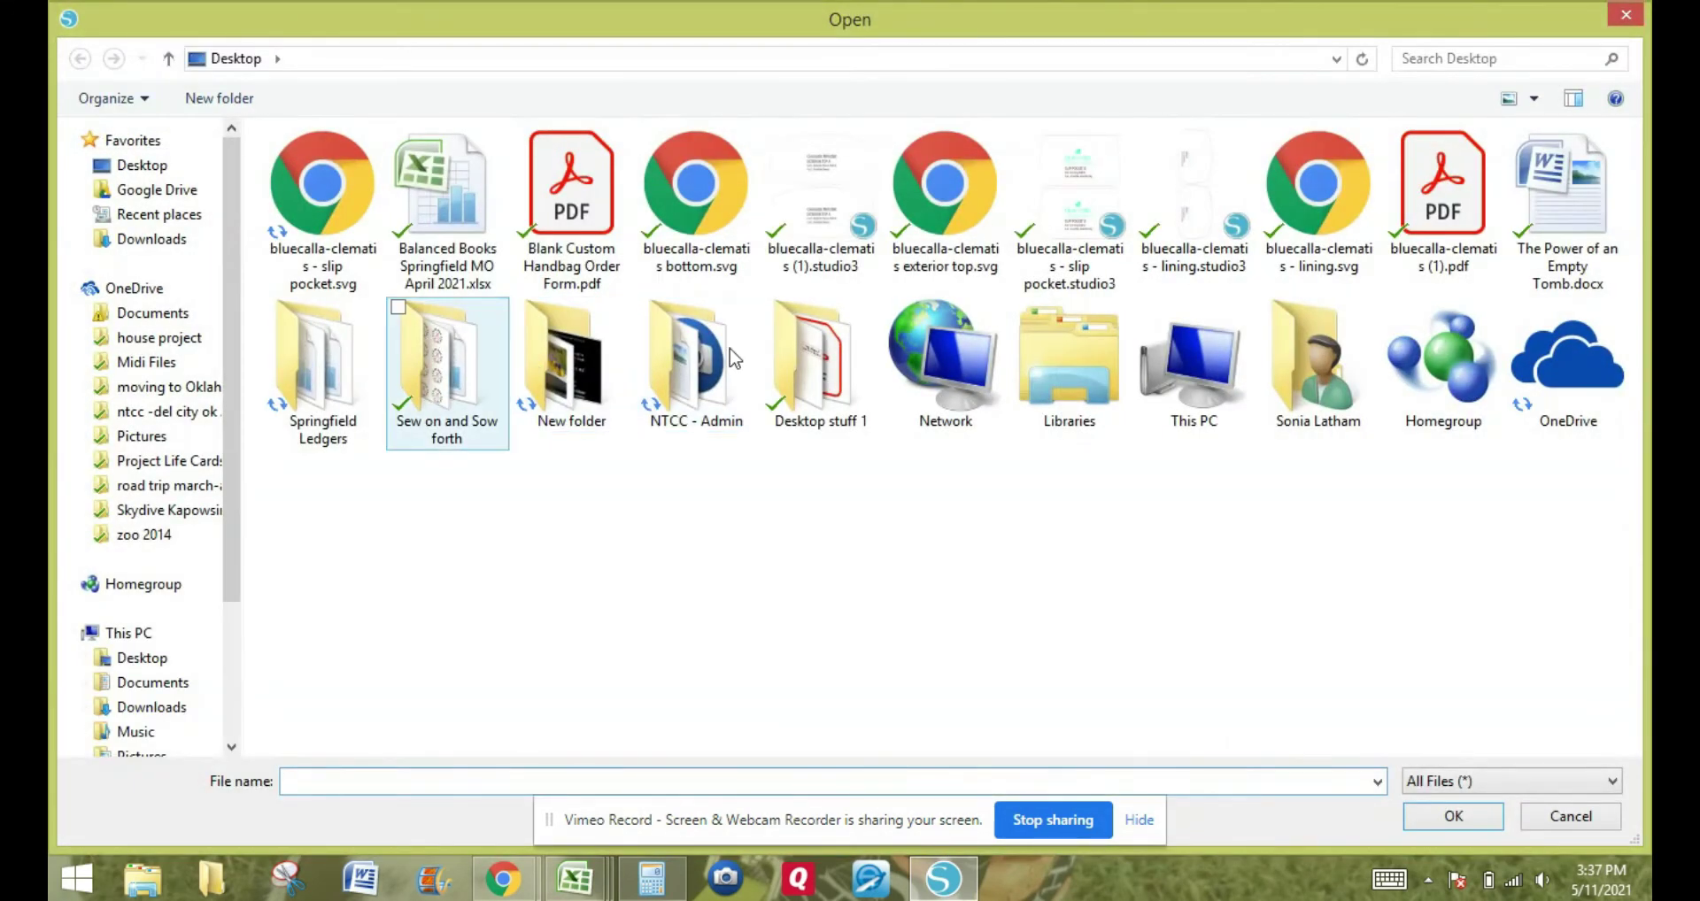
double_click(1456, 208)
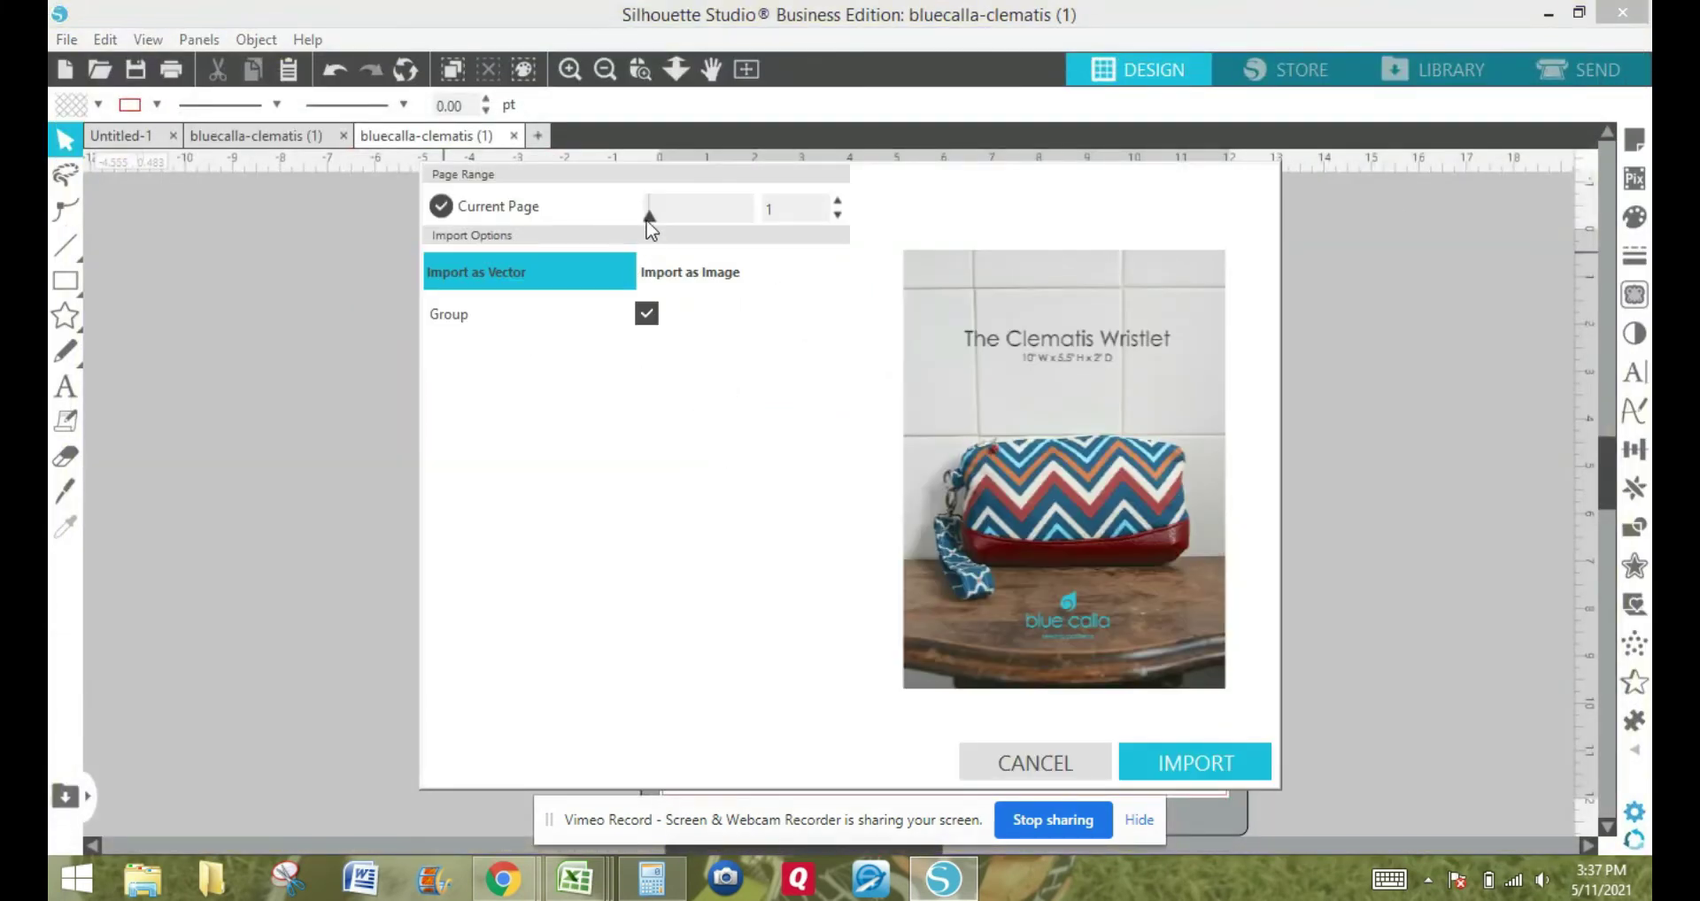
drag(709, 224, 778, 224)
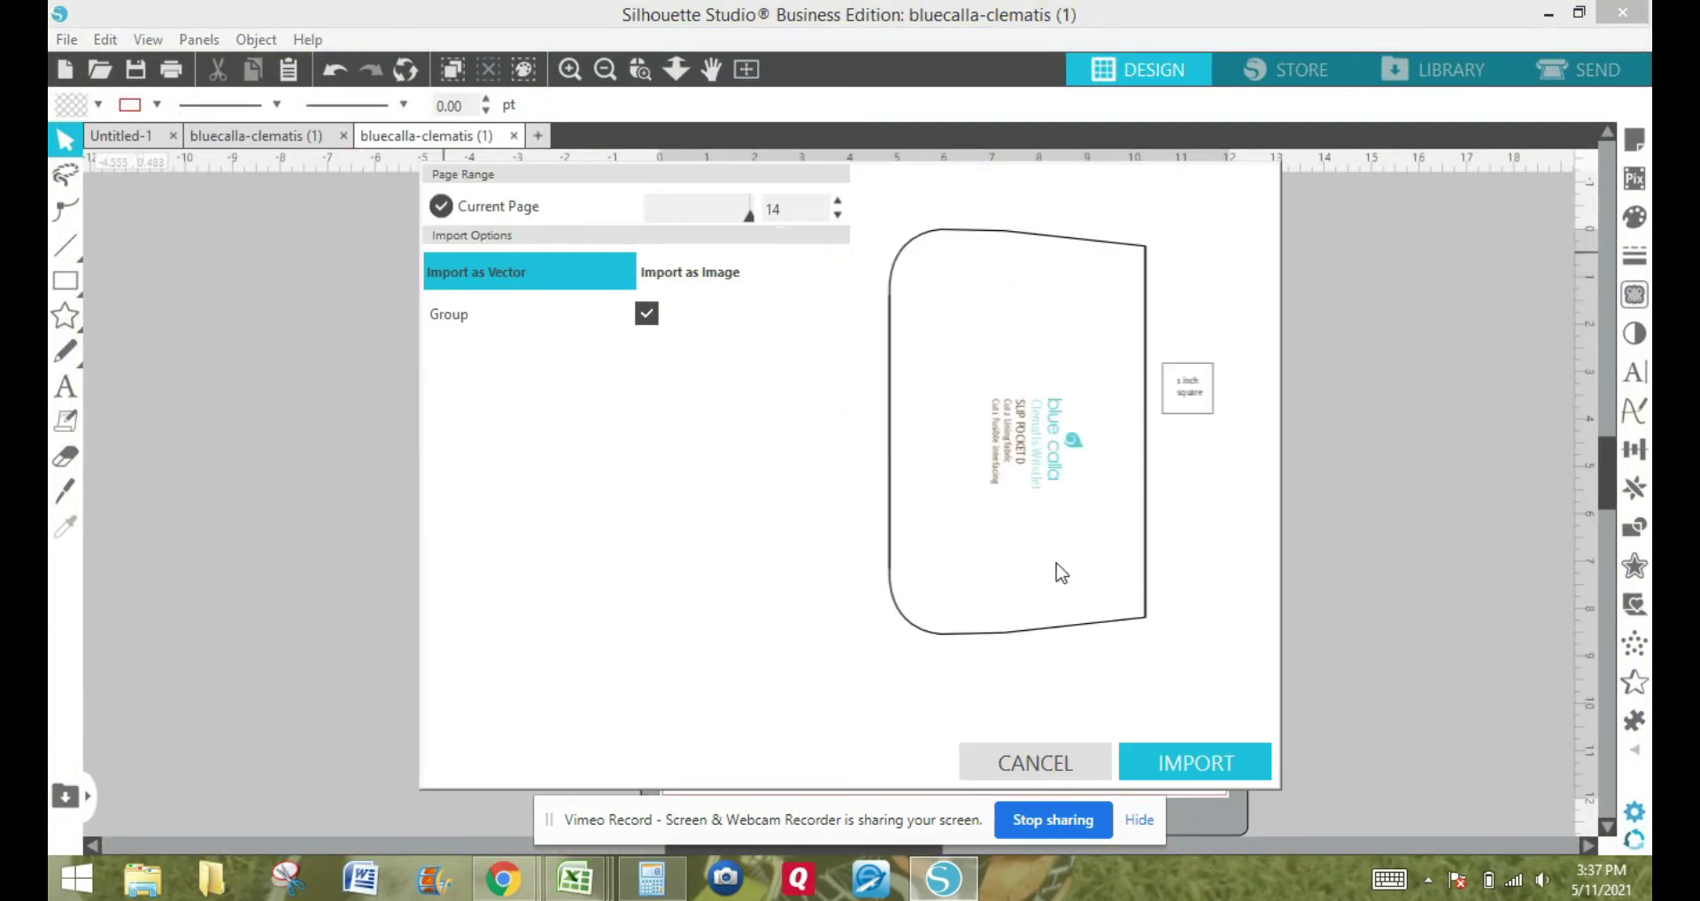
click(838, 215)
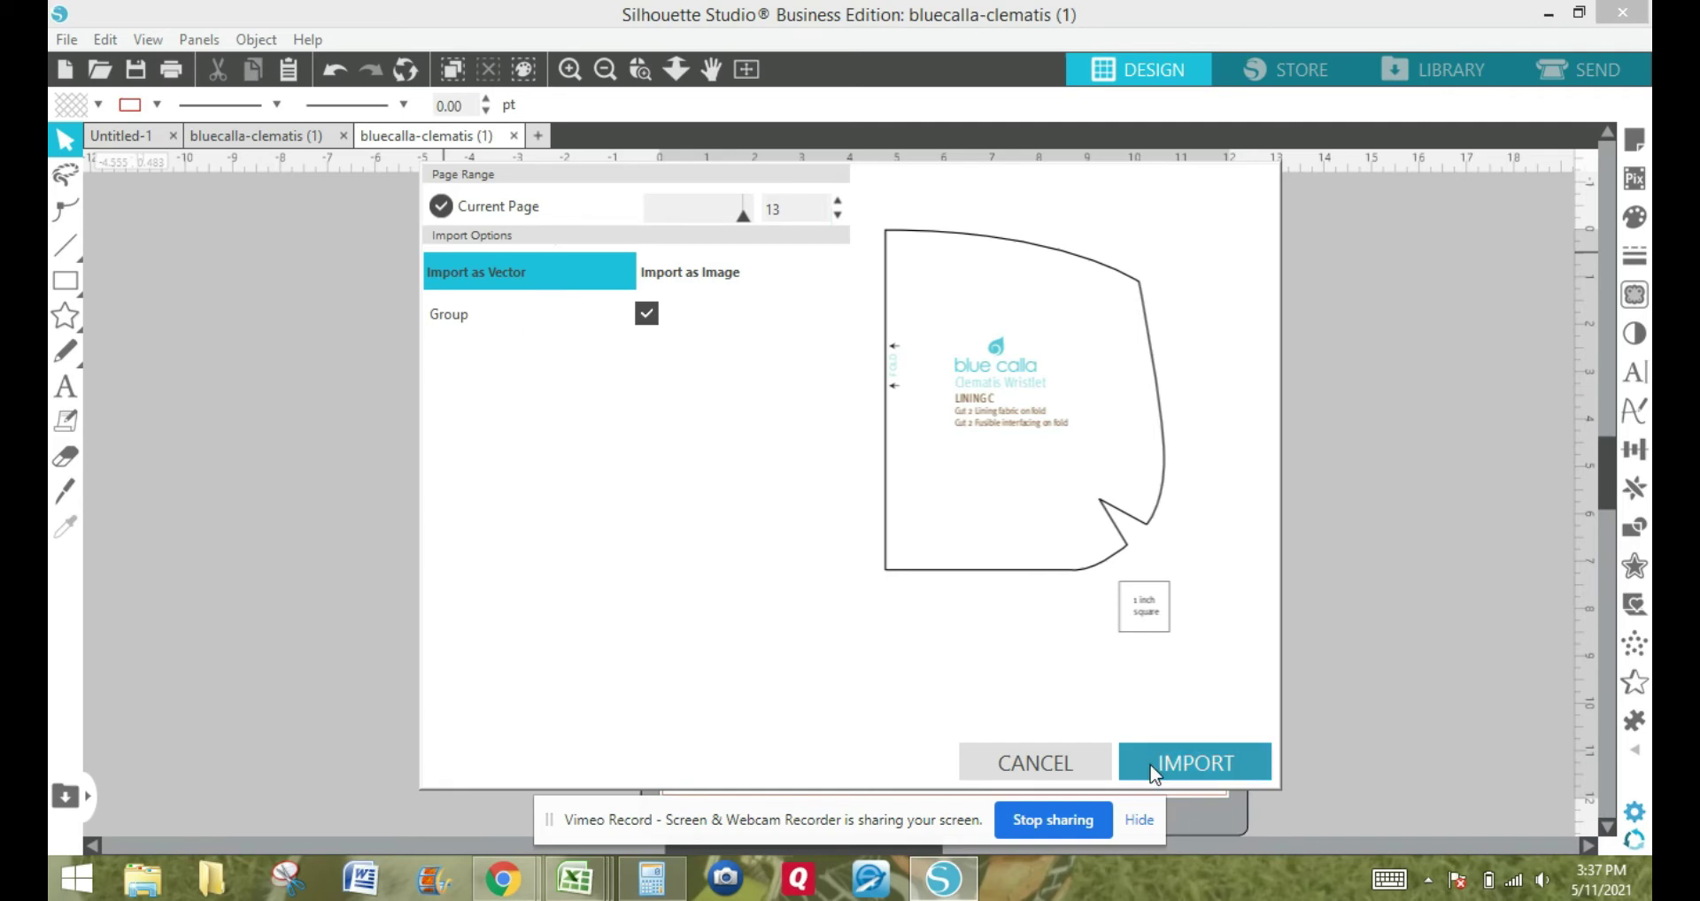
click(1204, 764)
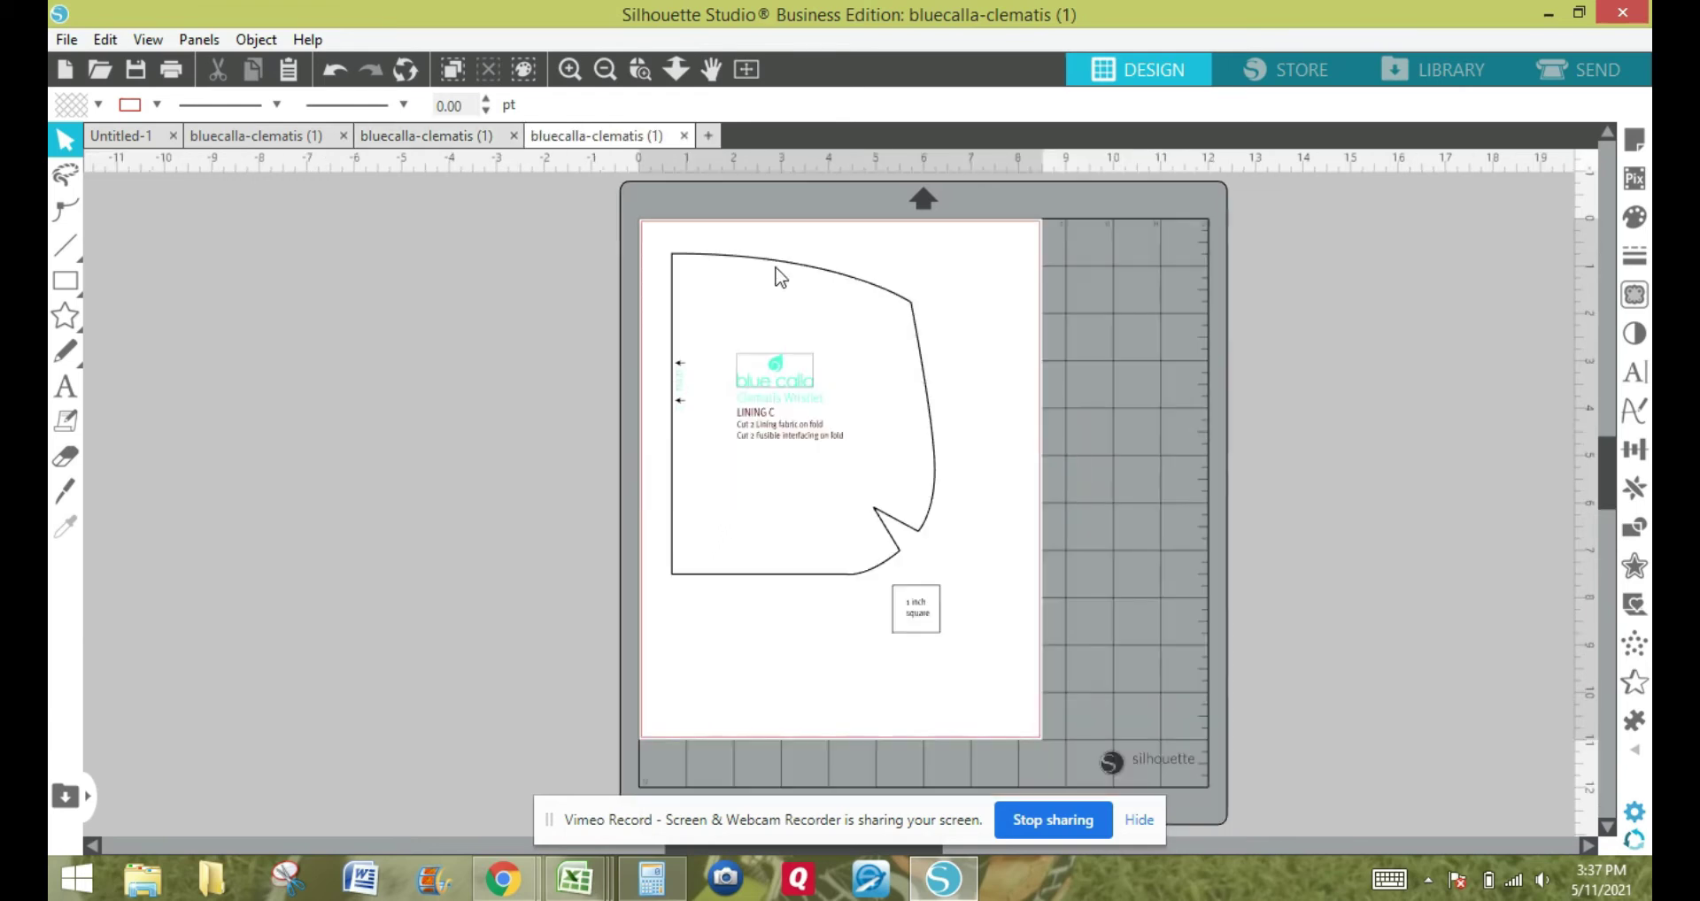
drag(781, 275, 359, 282)
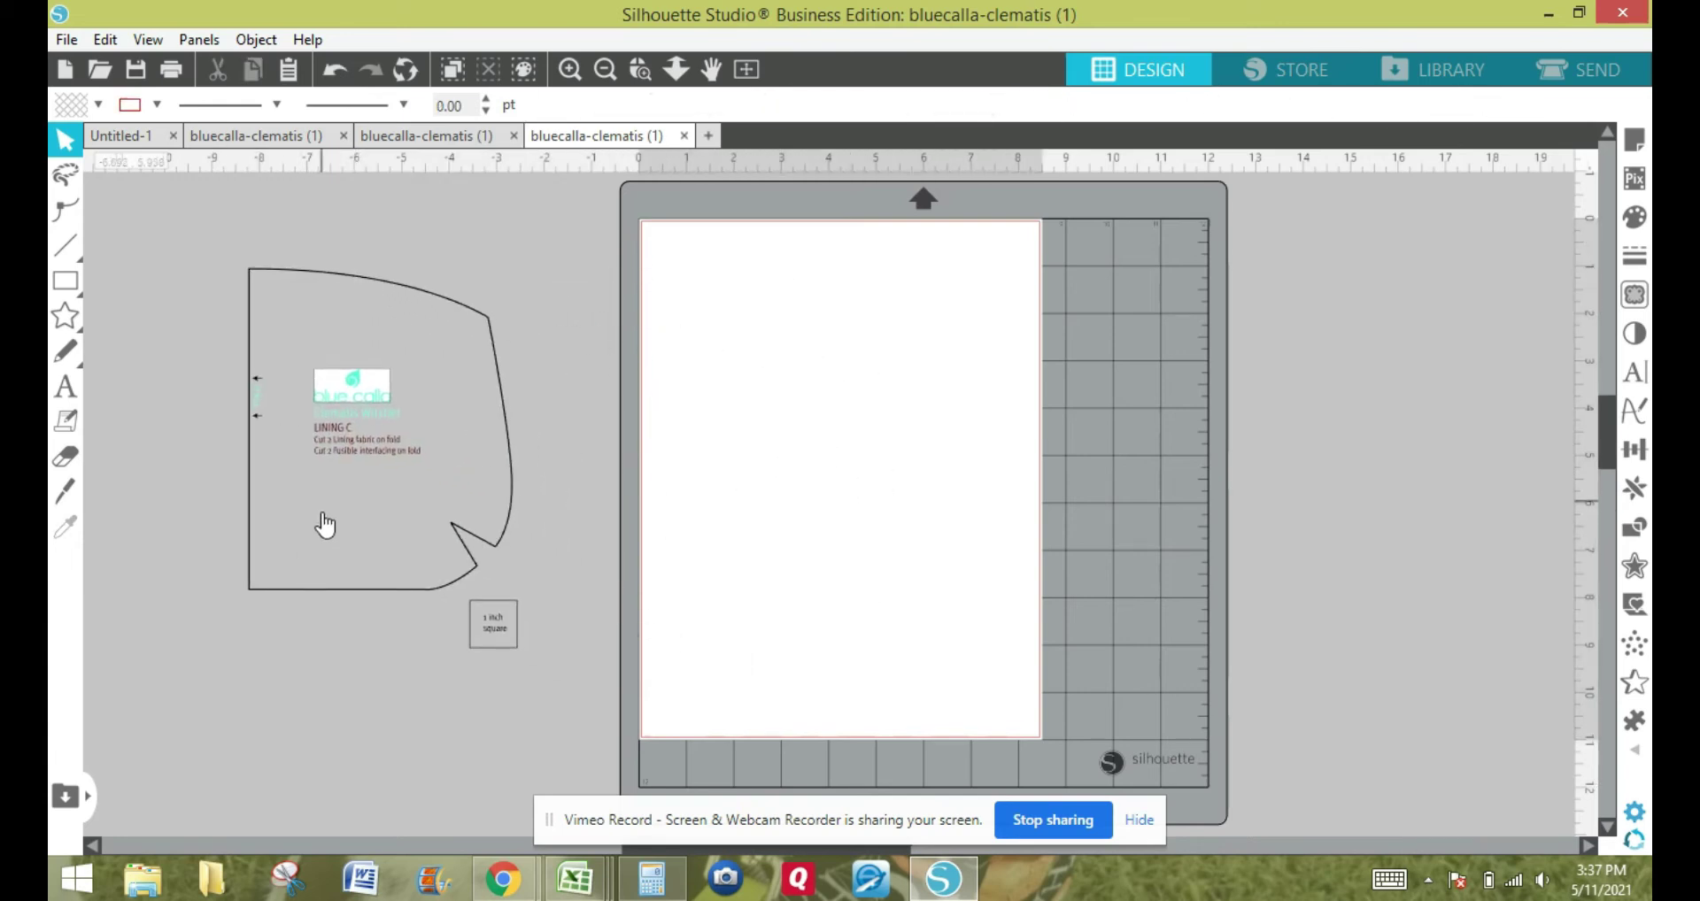
Ungroup the imported Lining C artwork.
click(528, 481)
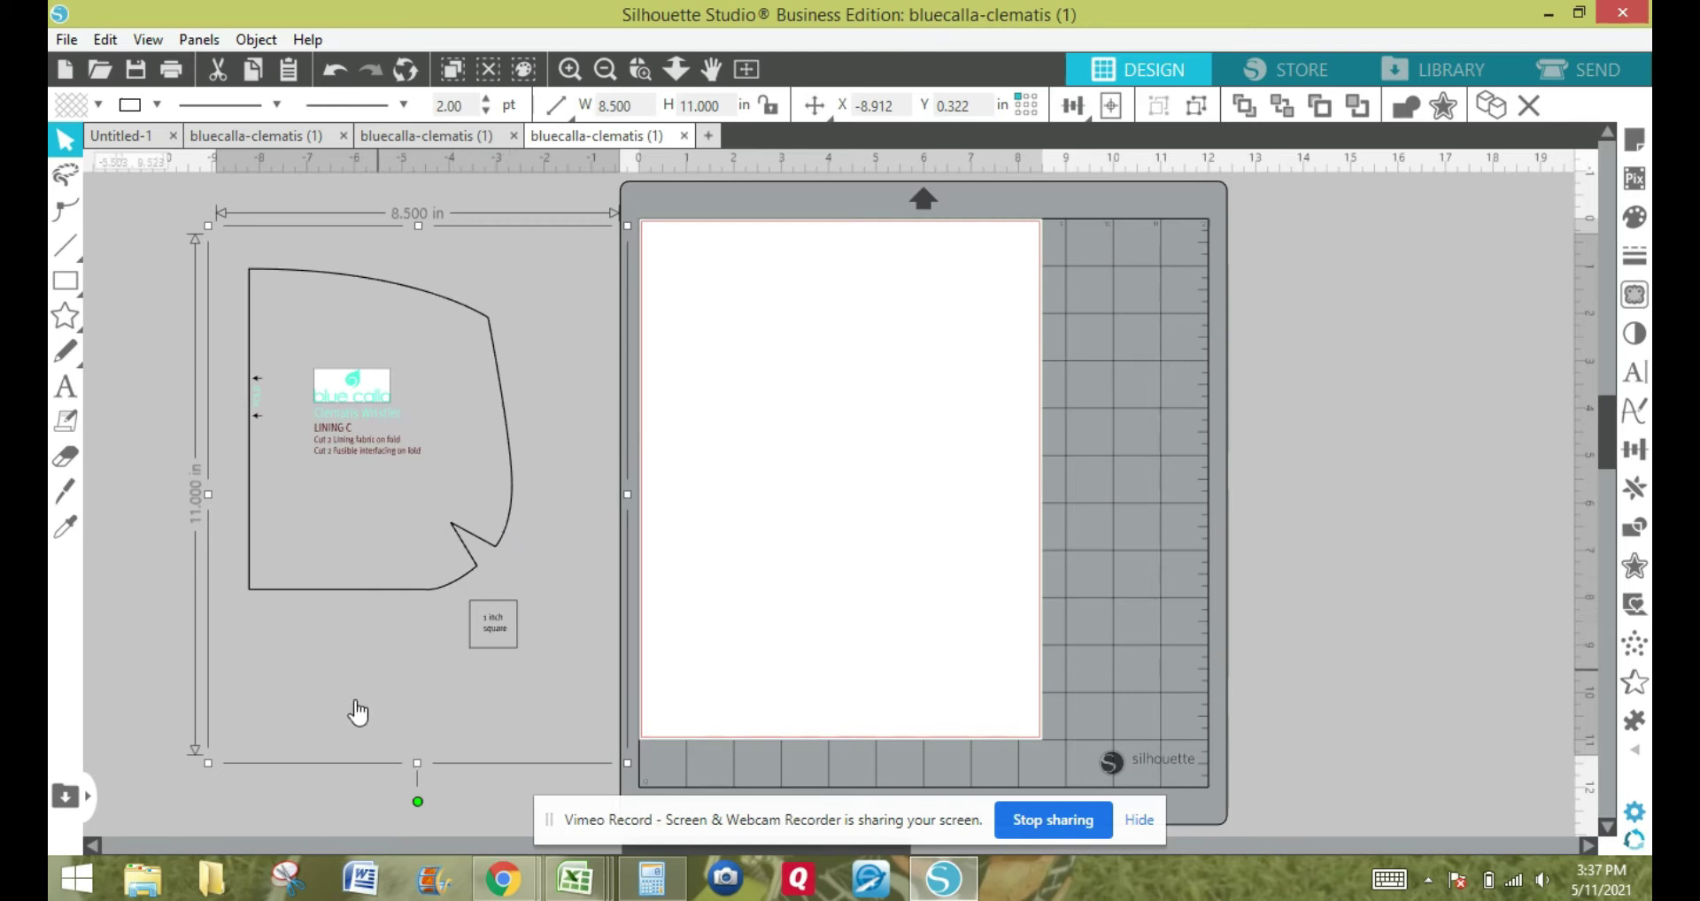
click(164, 768)
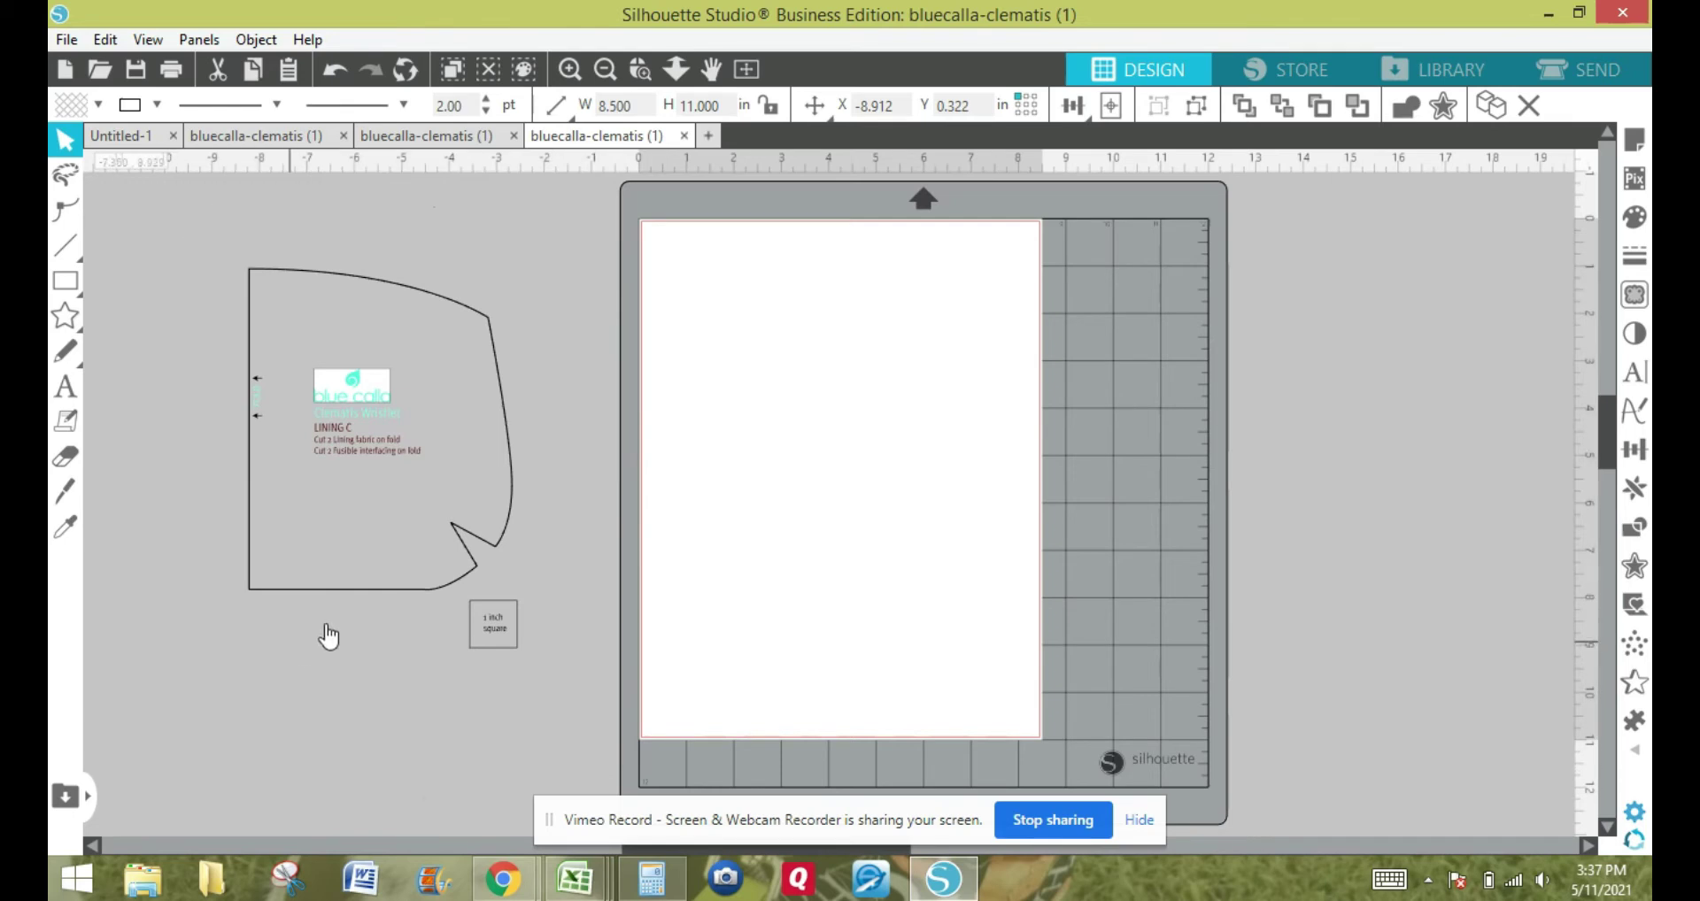
click(390, 592)
right_click(389, 591)
click(478, 586)
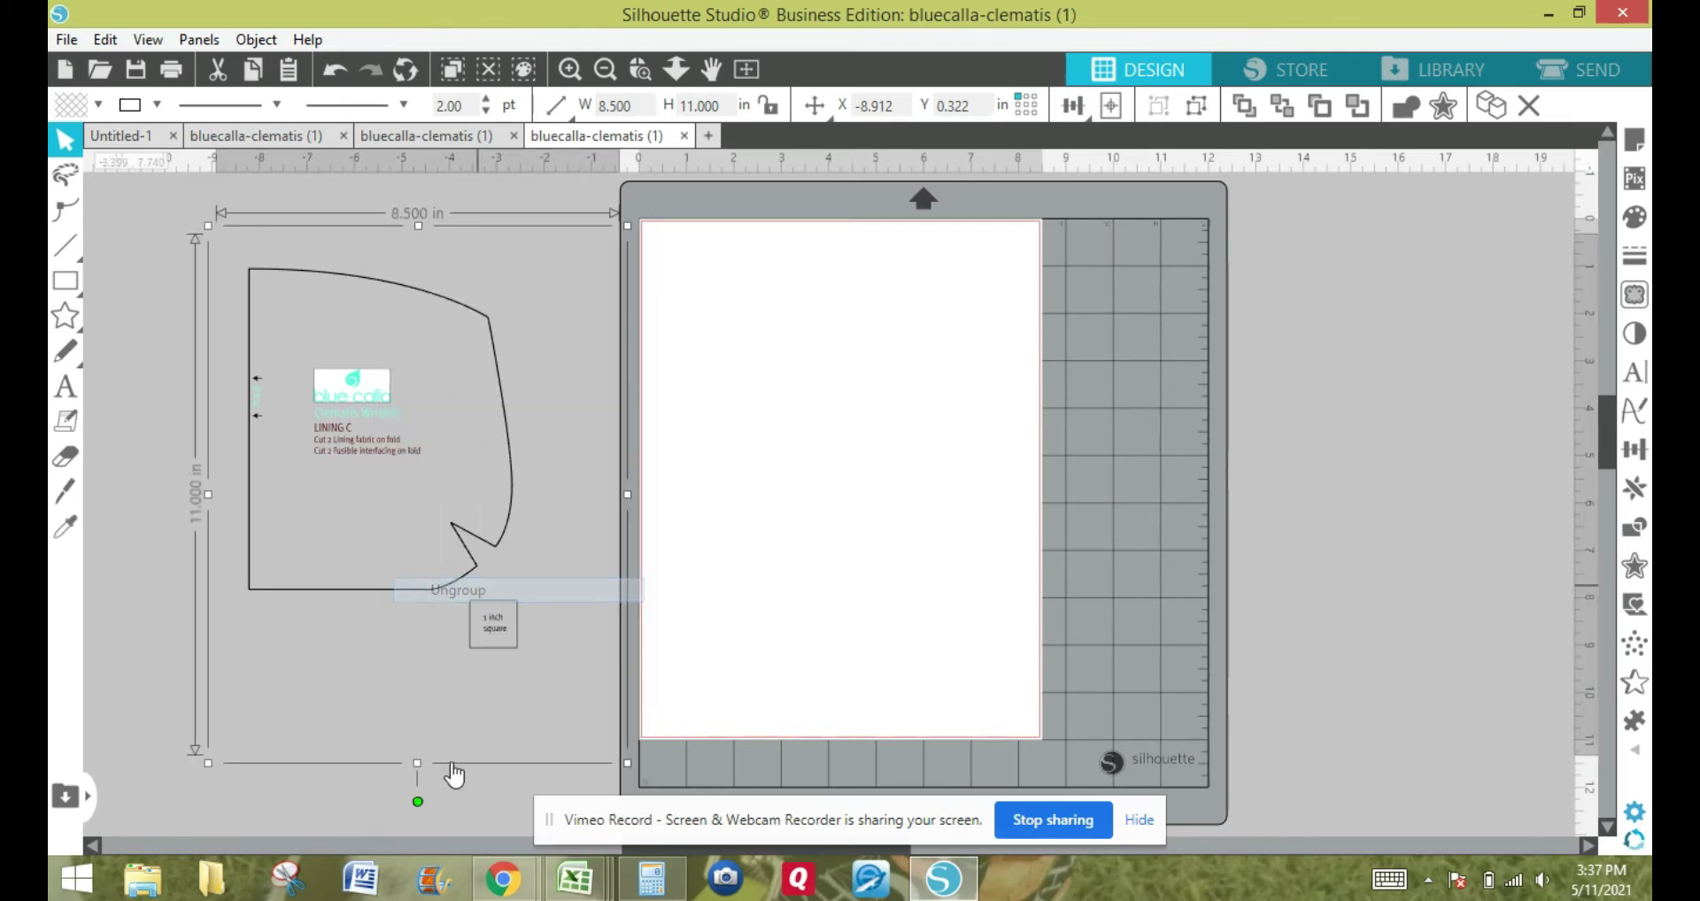
Pull the page frame and the logo away from the lining outline and delete them.
click(434, 706)
drag(558, 698, 406, 736)
click(407, 724)
click(218, 423)
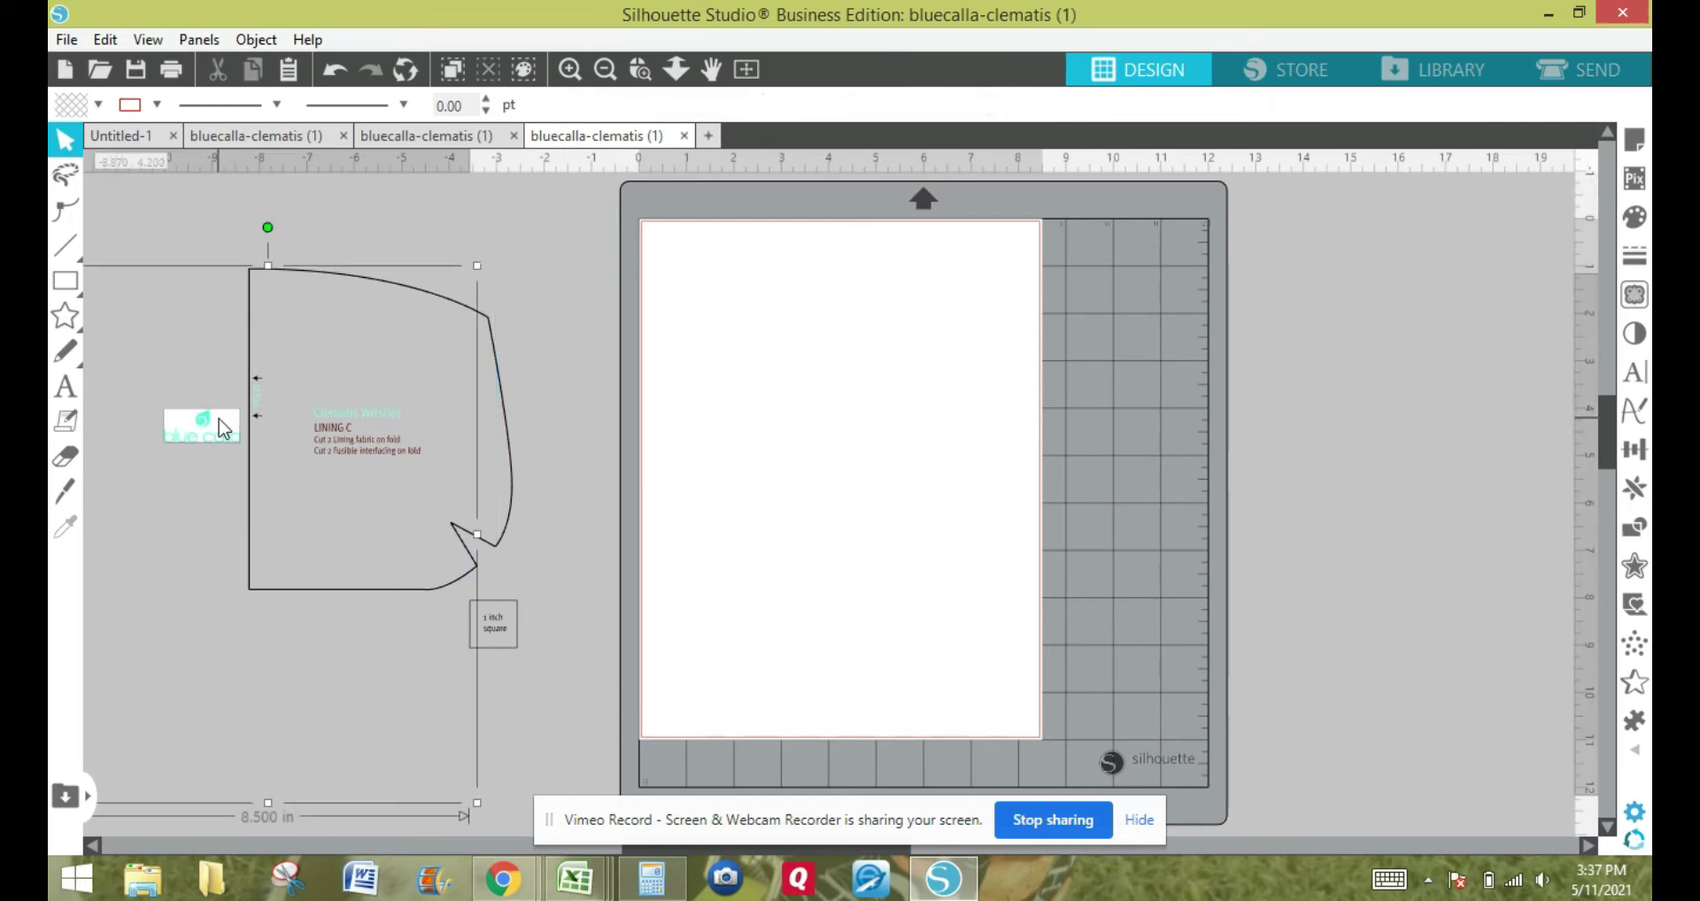
key(Delete)
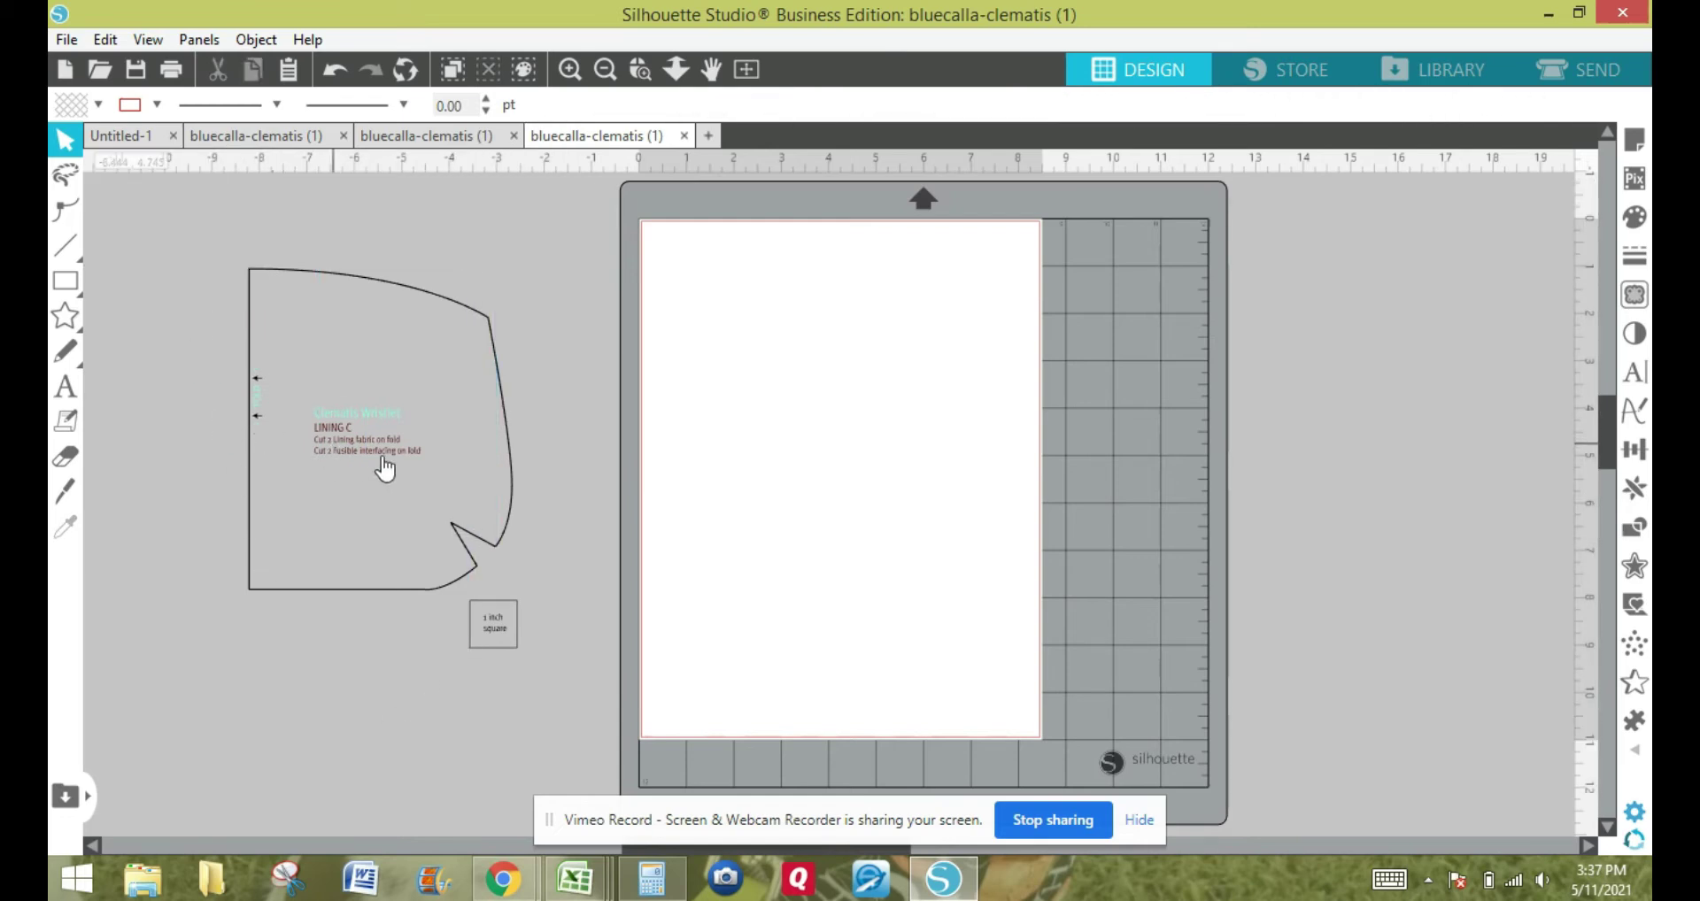
Delete the text labels and fold arrows inside the lining outline and the 1 inch test square below it.
drag(428, 473, 253, 357)
key(Delete)
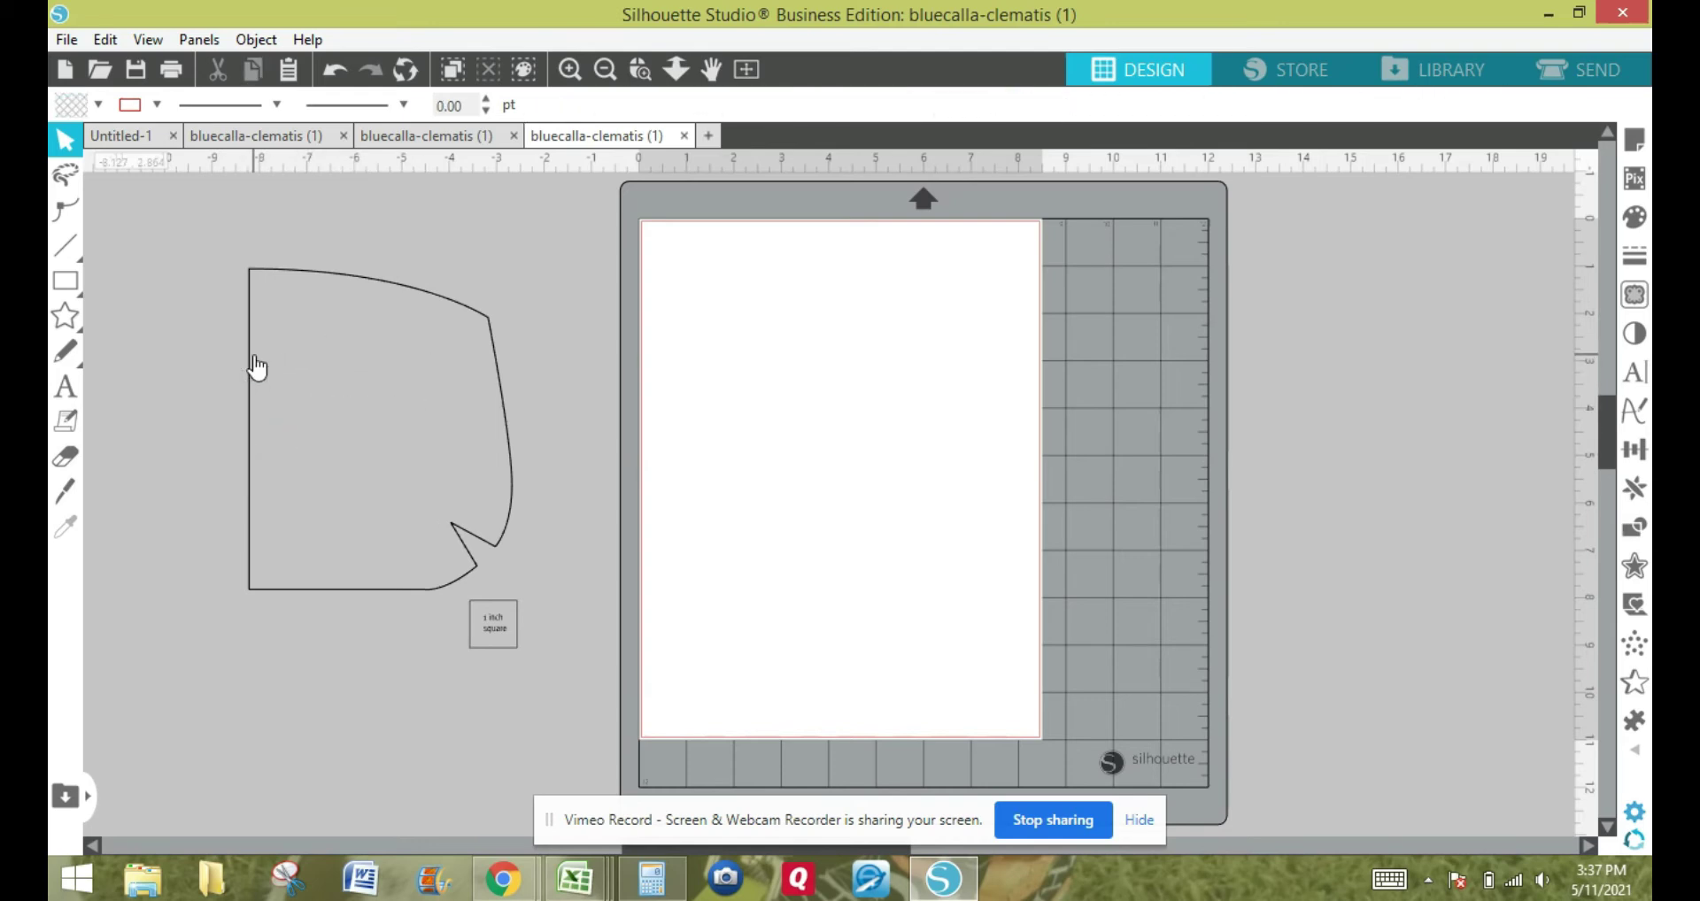
key(XF86AudioMute)
click(493, 625)
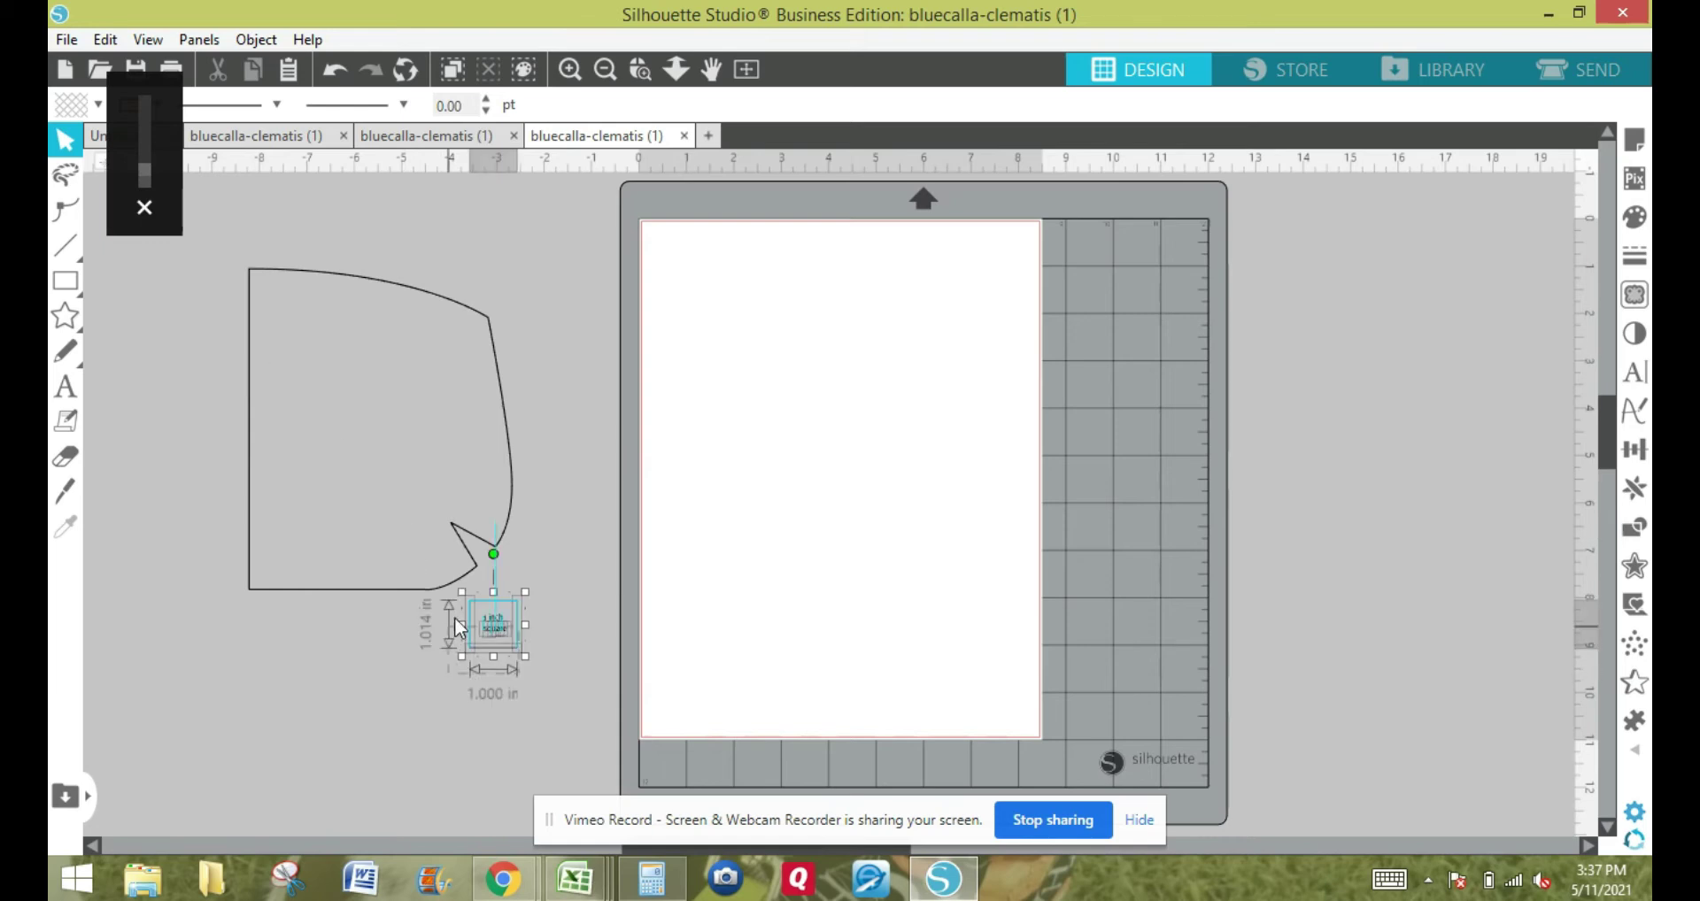
key(Delete)
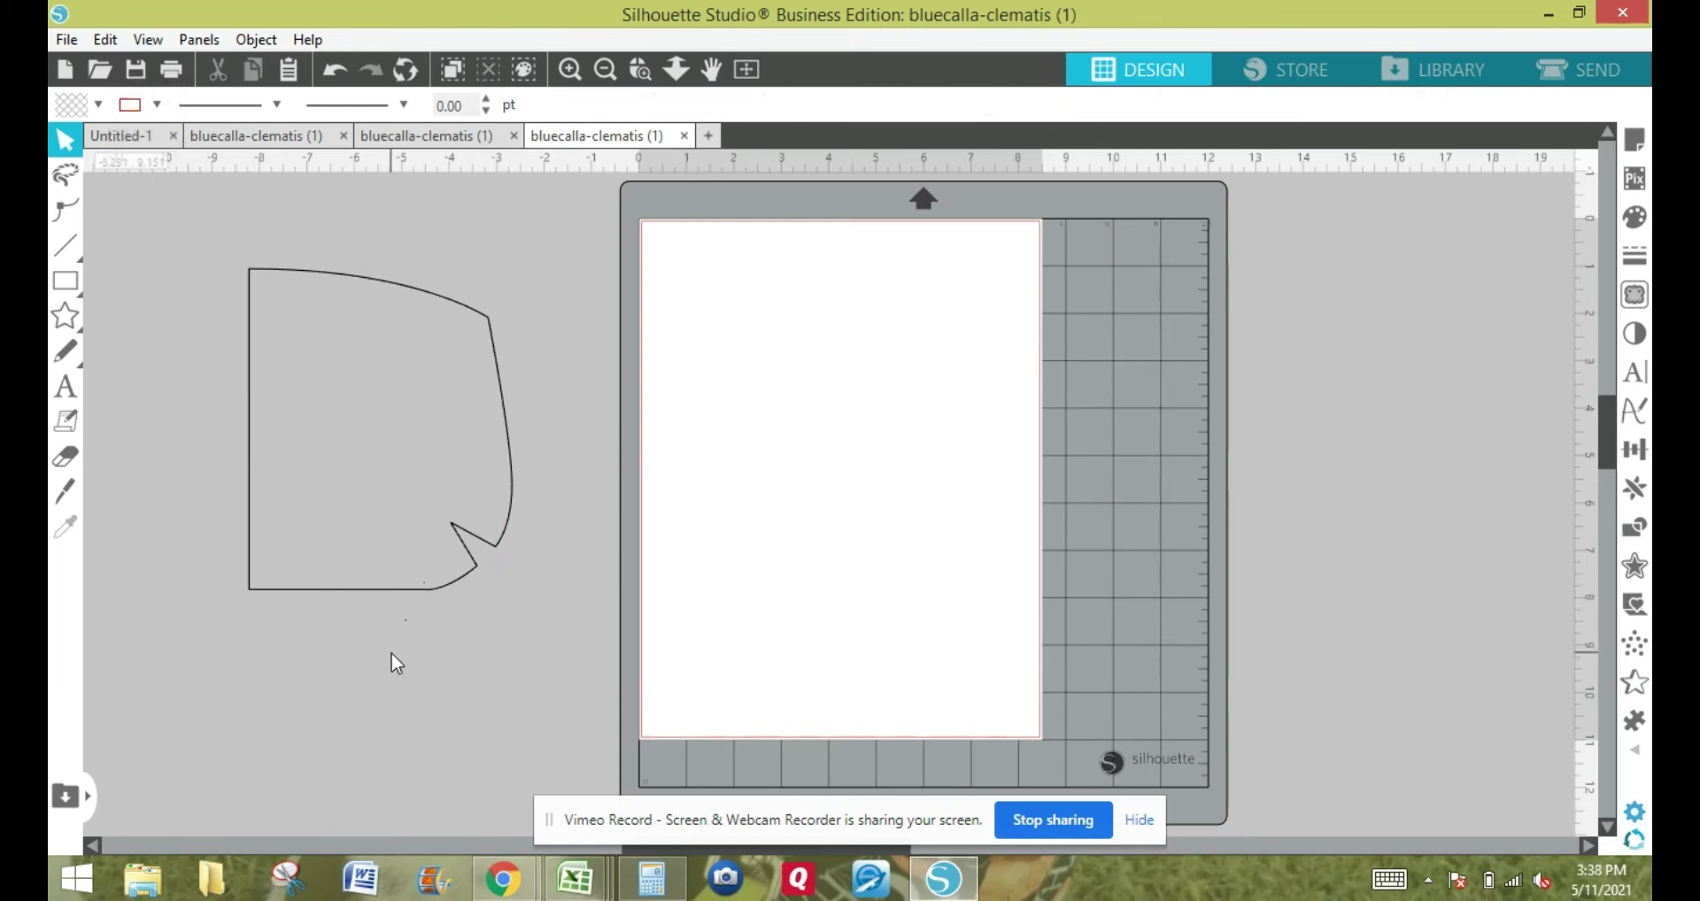
key(XF86AudioMute)
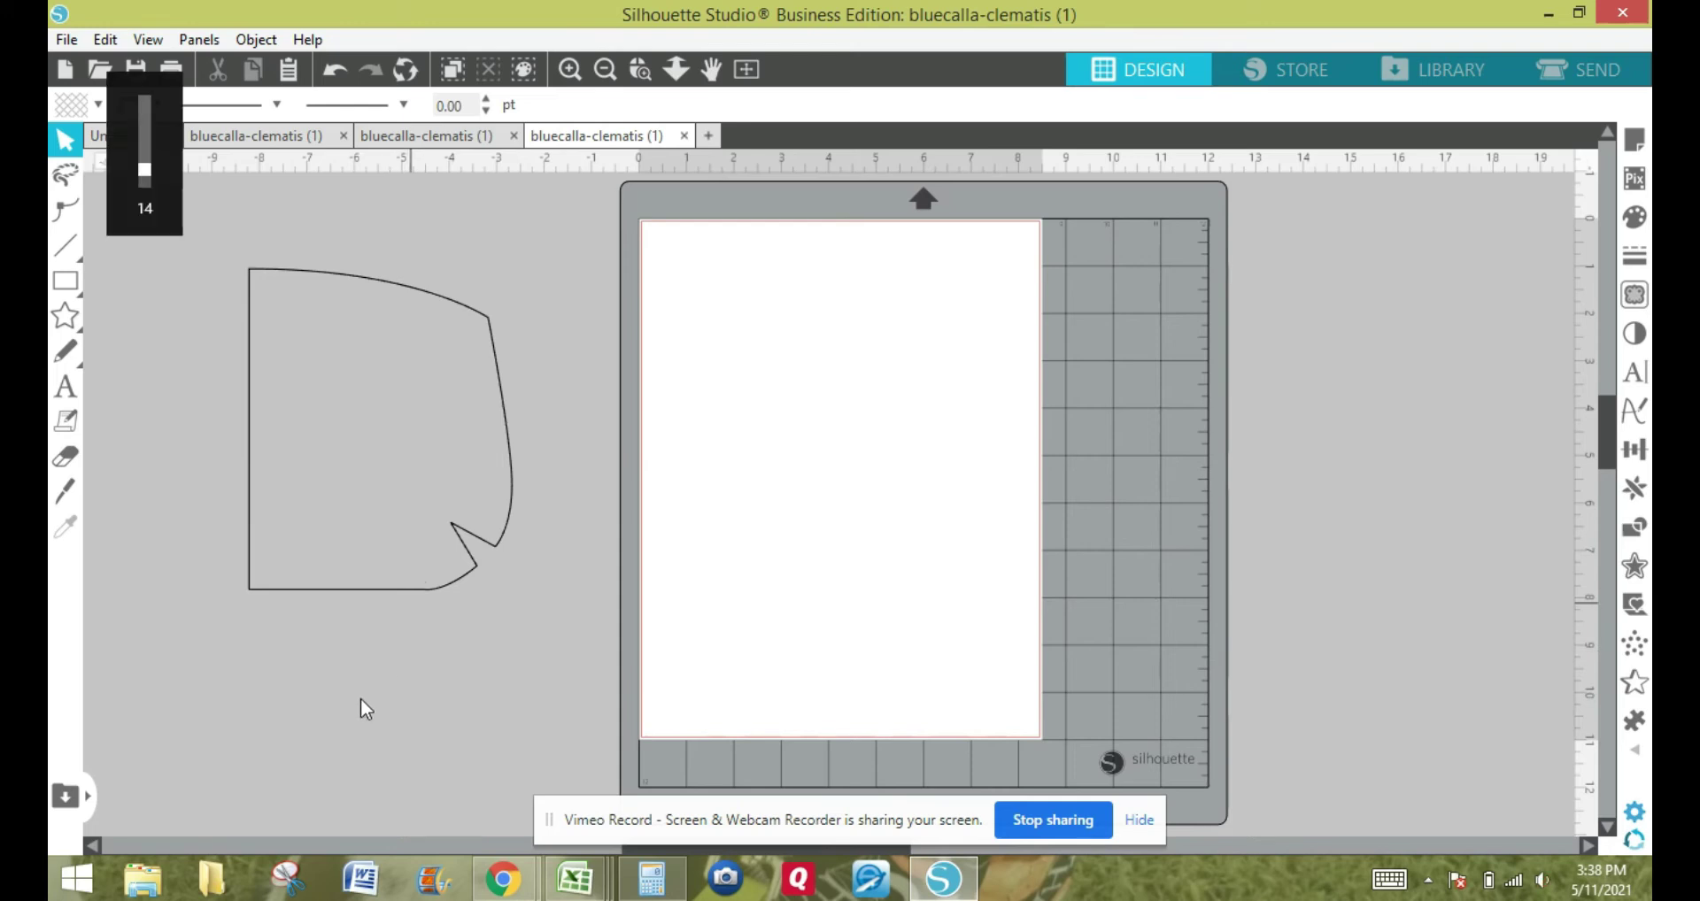
Move all lines of the lining outline together onto the page, to about X 0.815 in, Y 1.011 in.
drag(212, 455, 516, 616)
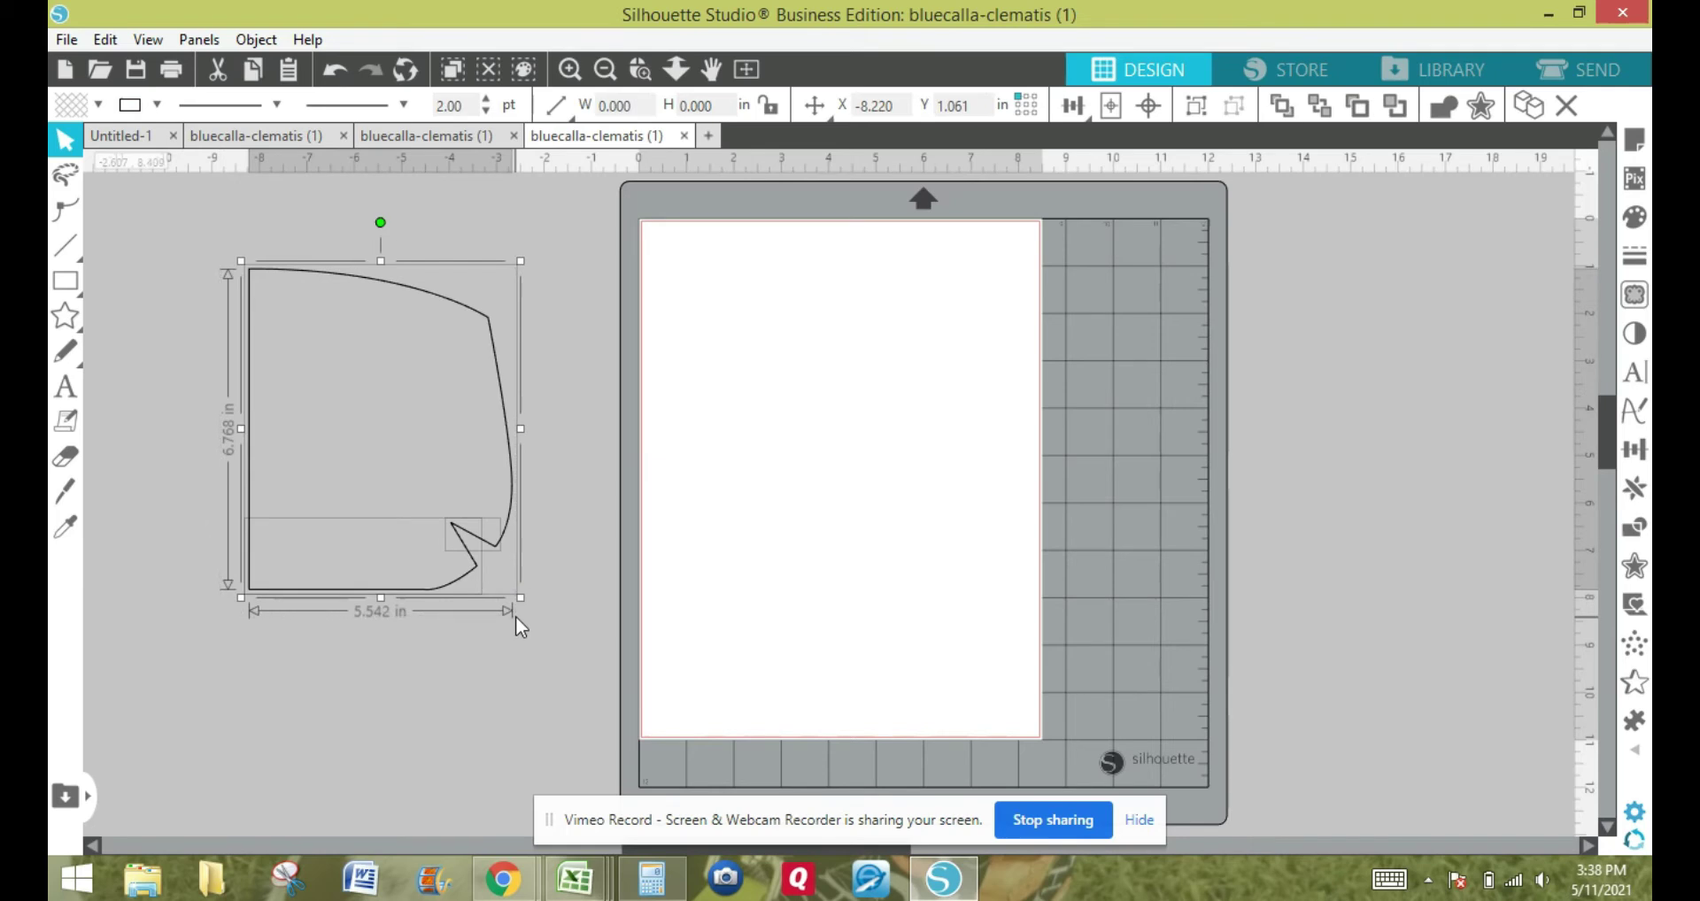
drag(509, 543, 943, 539)
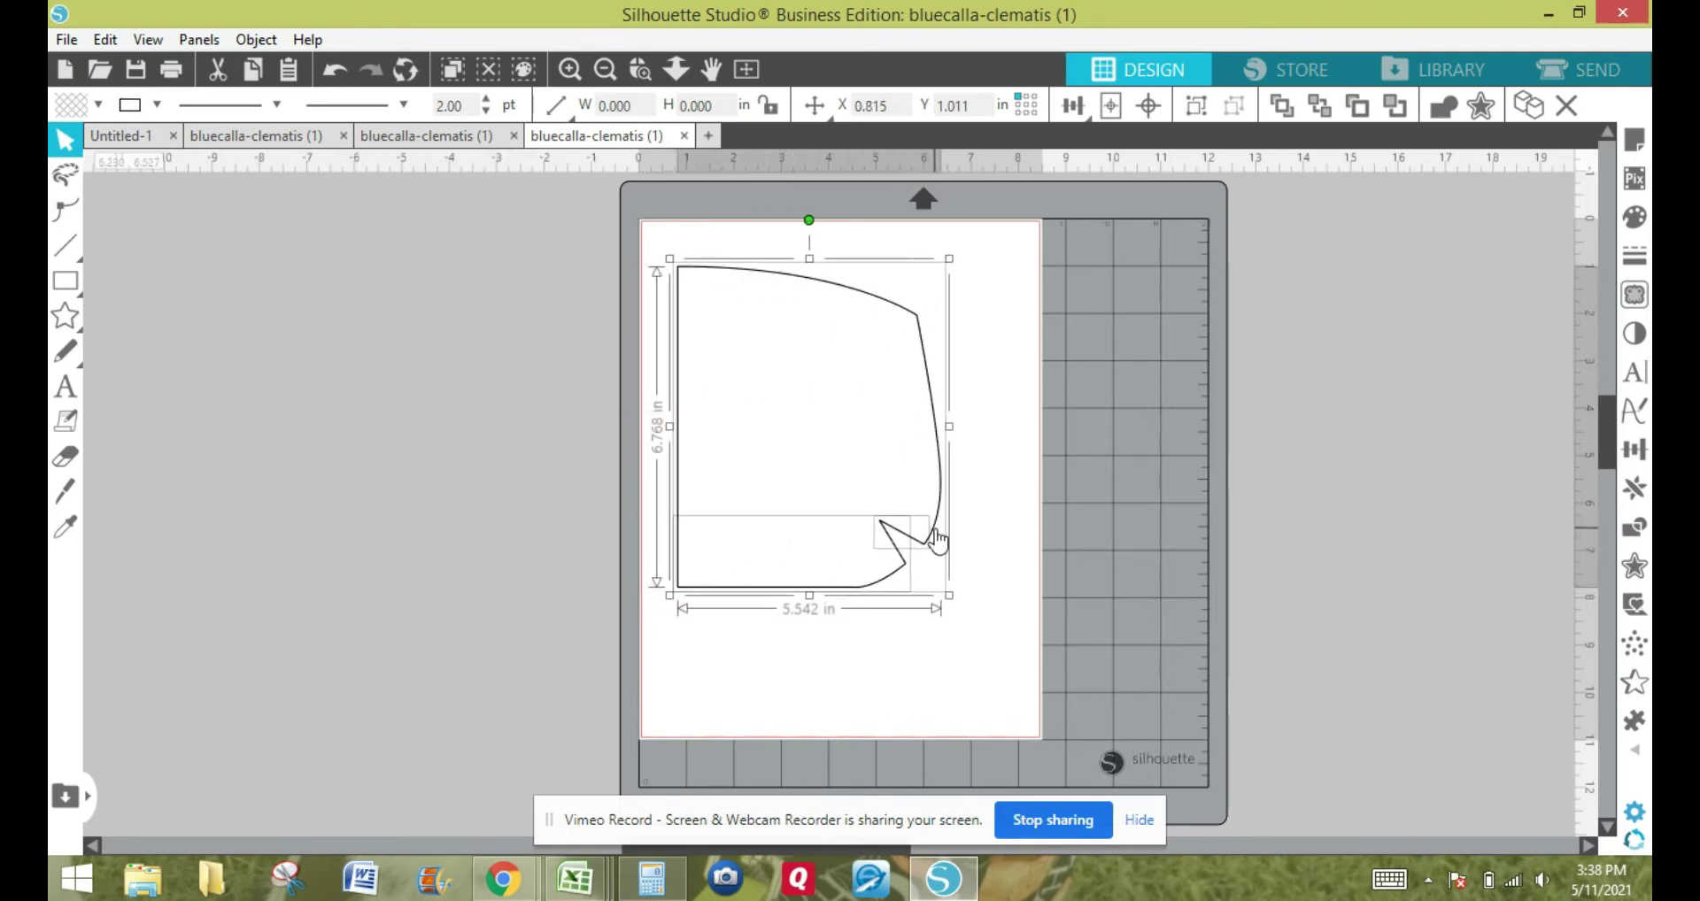
click(941, 673)
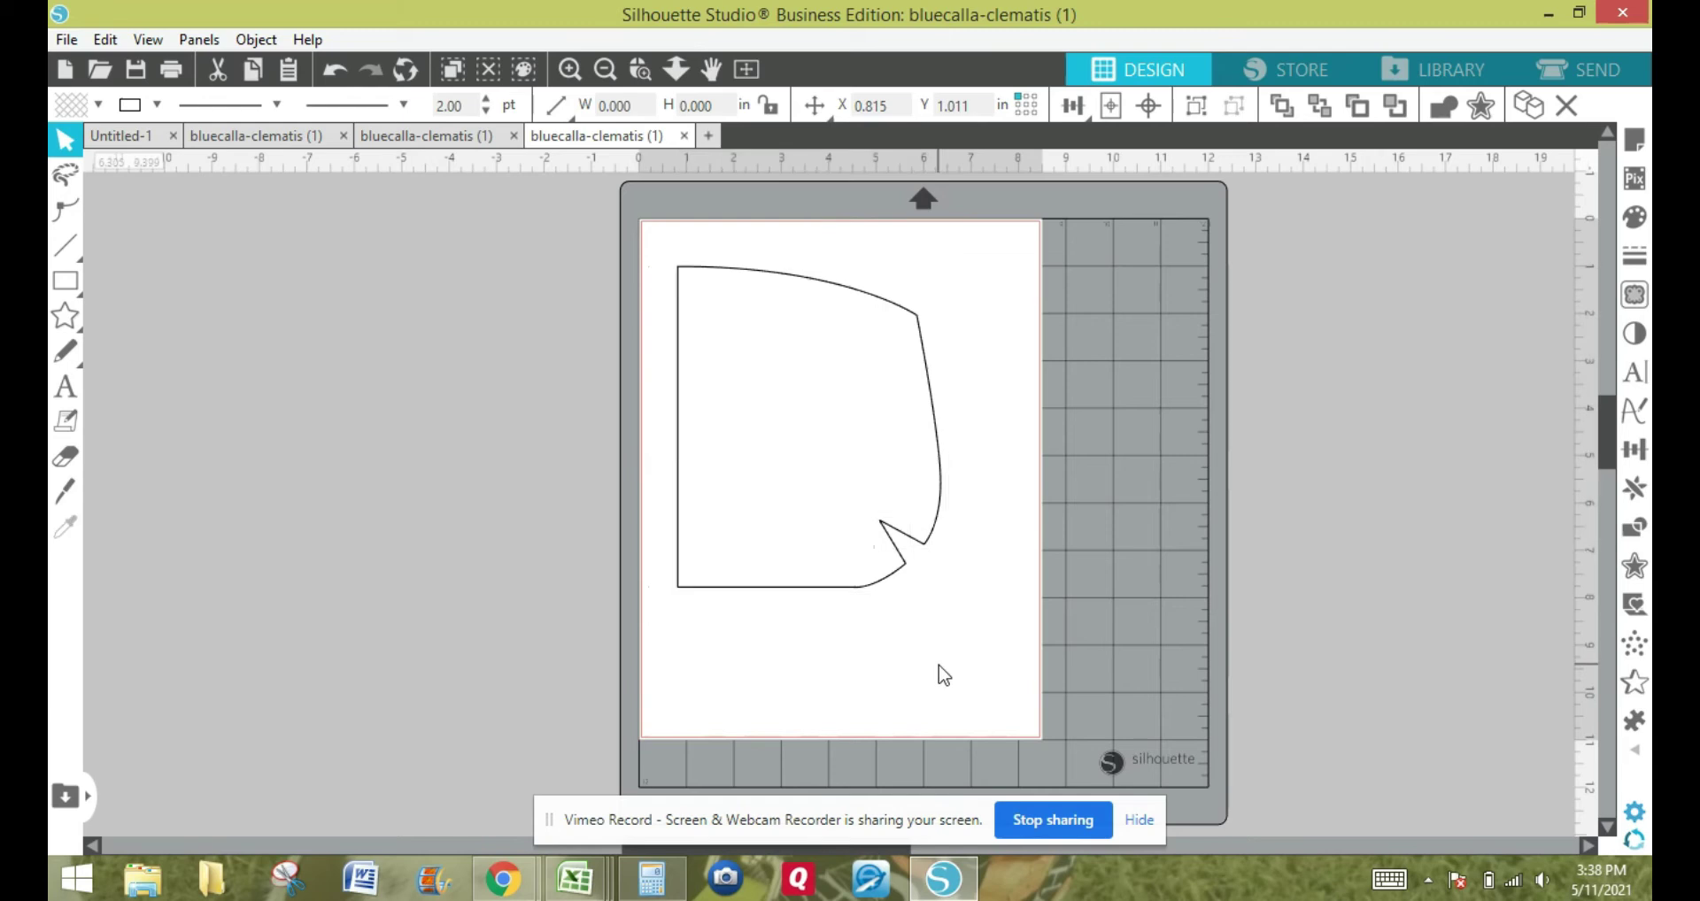
Delete the upper line of the dart at the outline's lower corner.
click(912, 549)
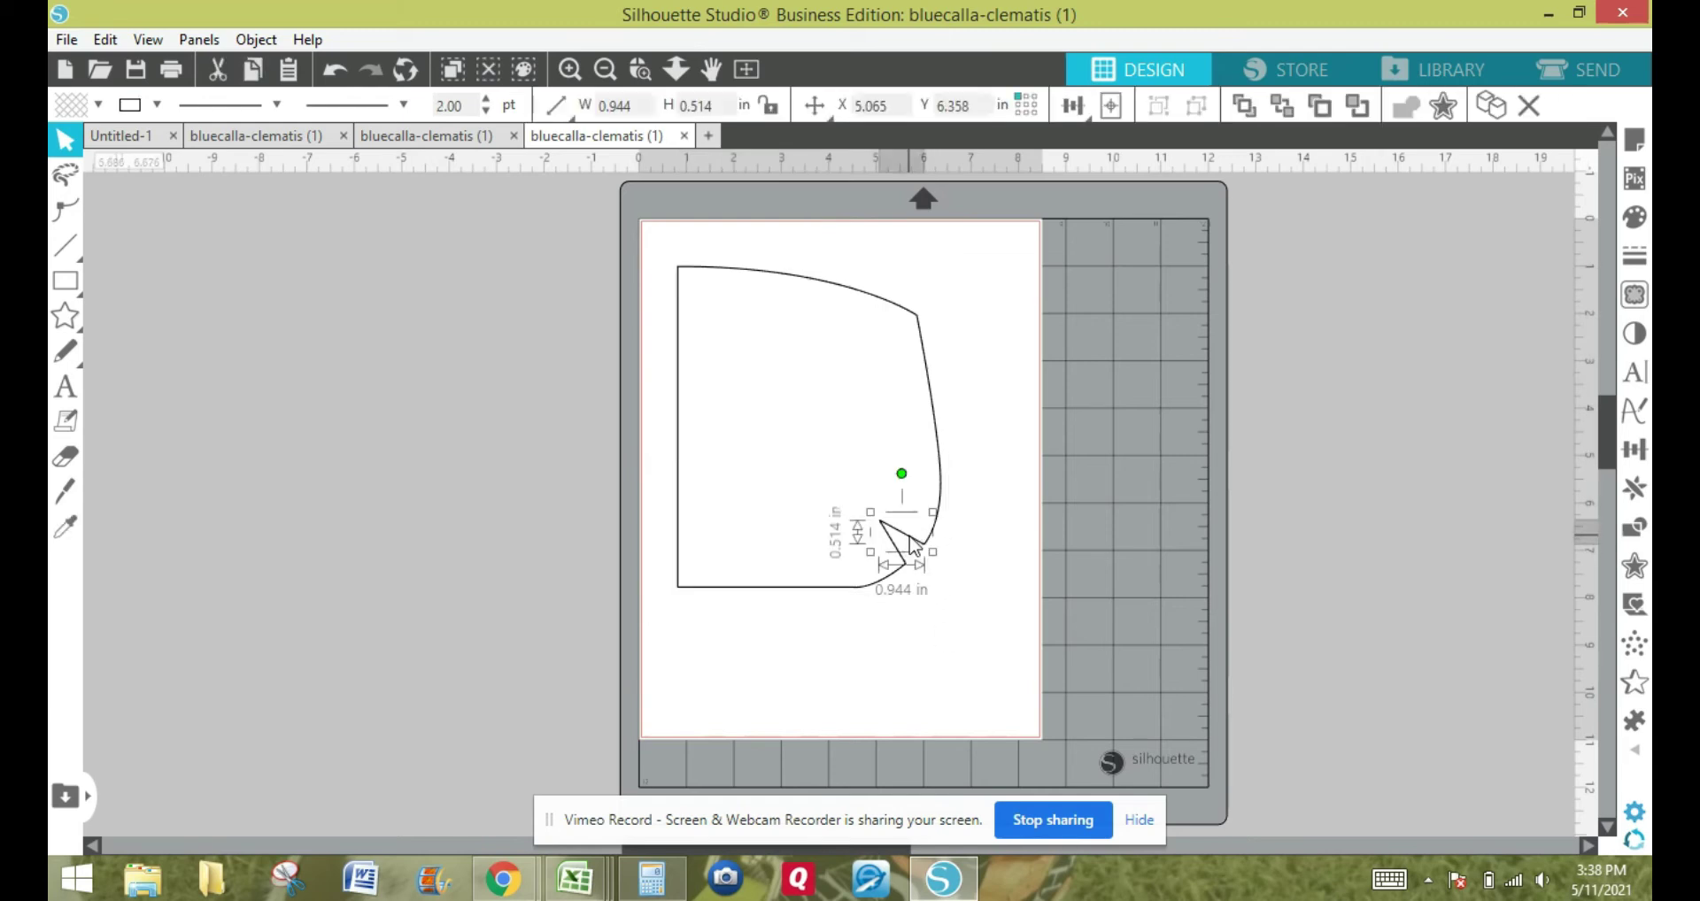
click(944, 667)
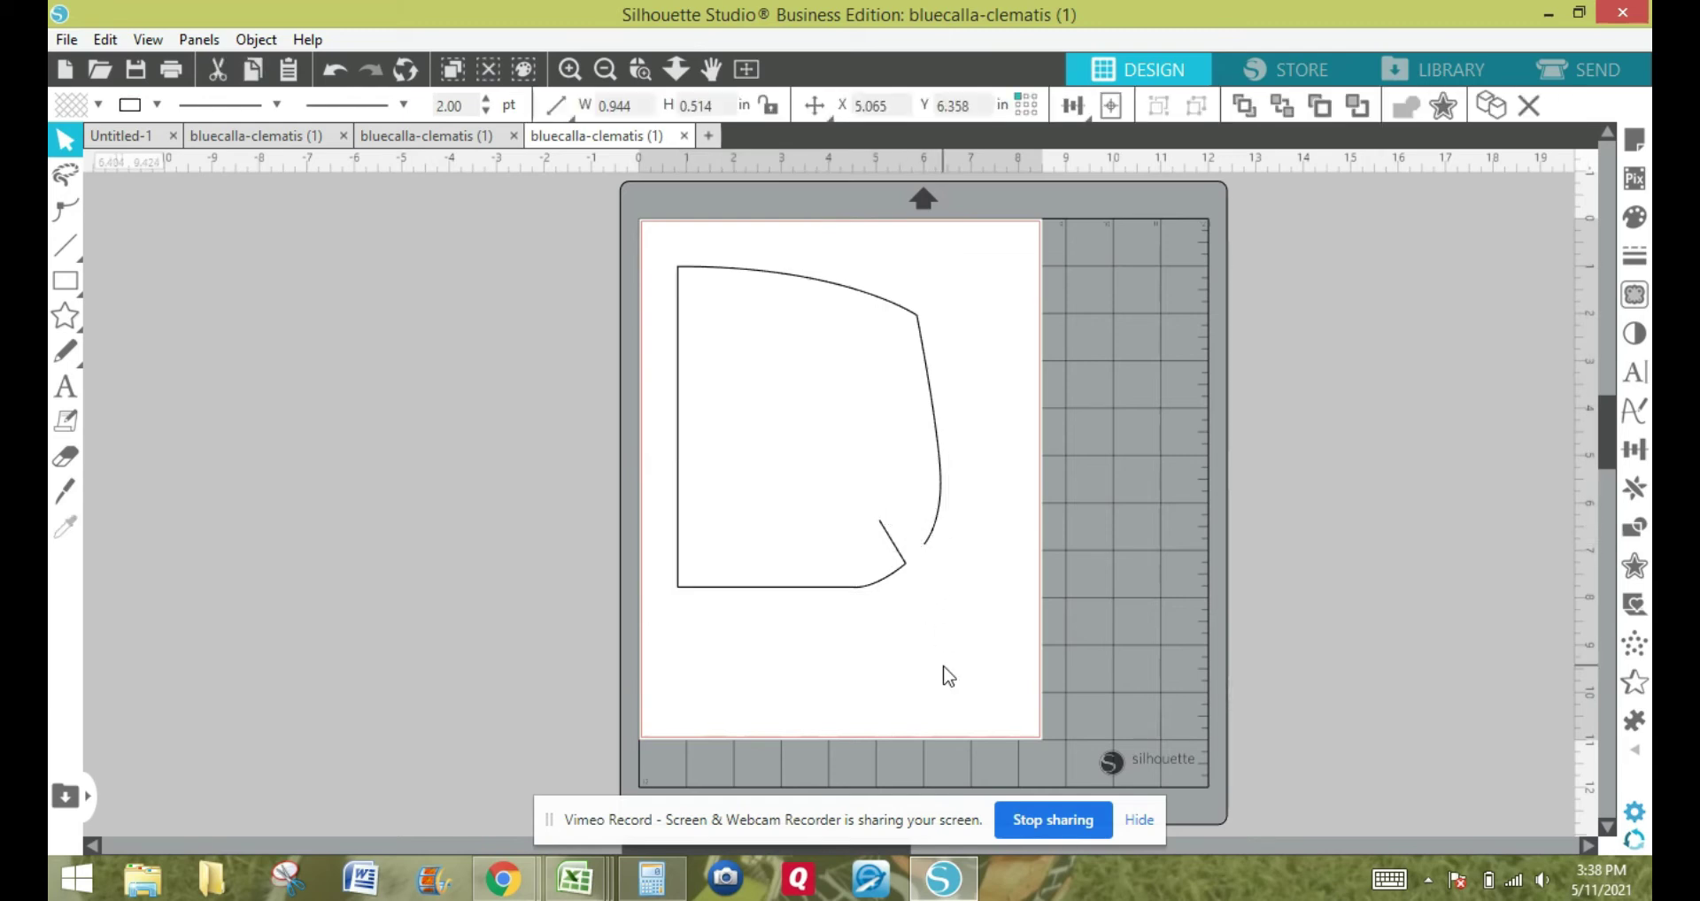
click(901, 567)
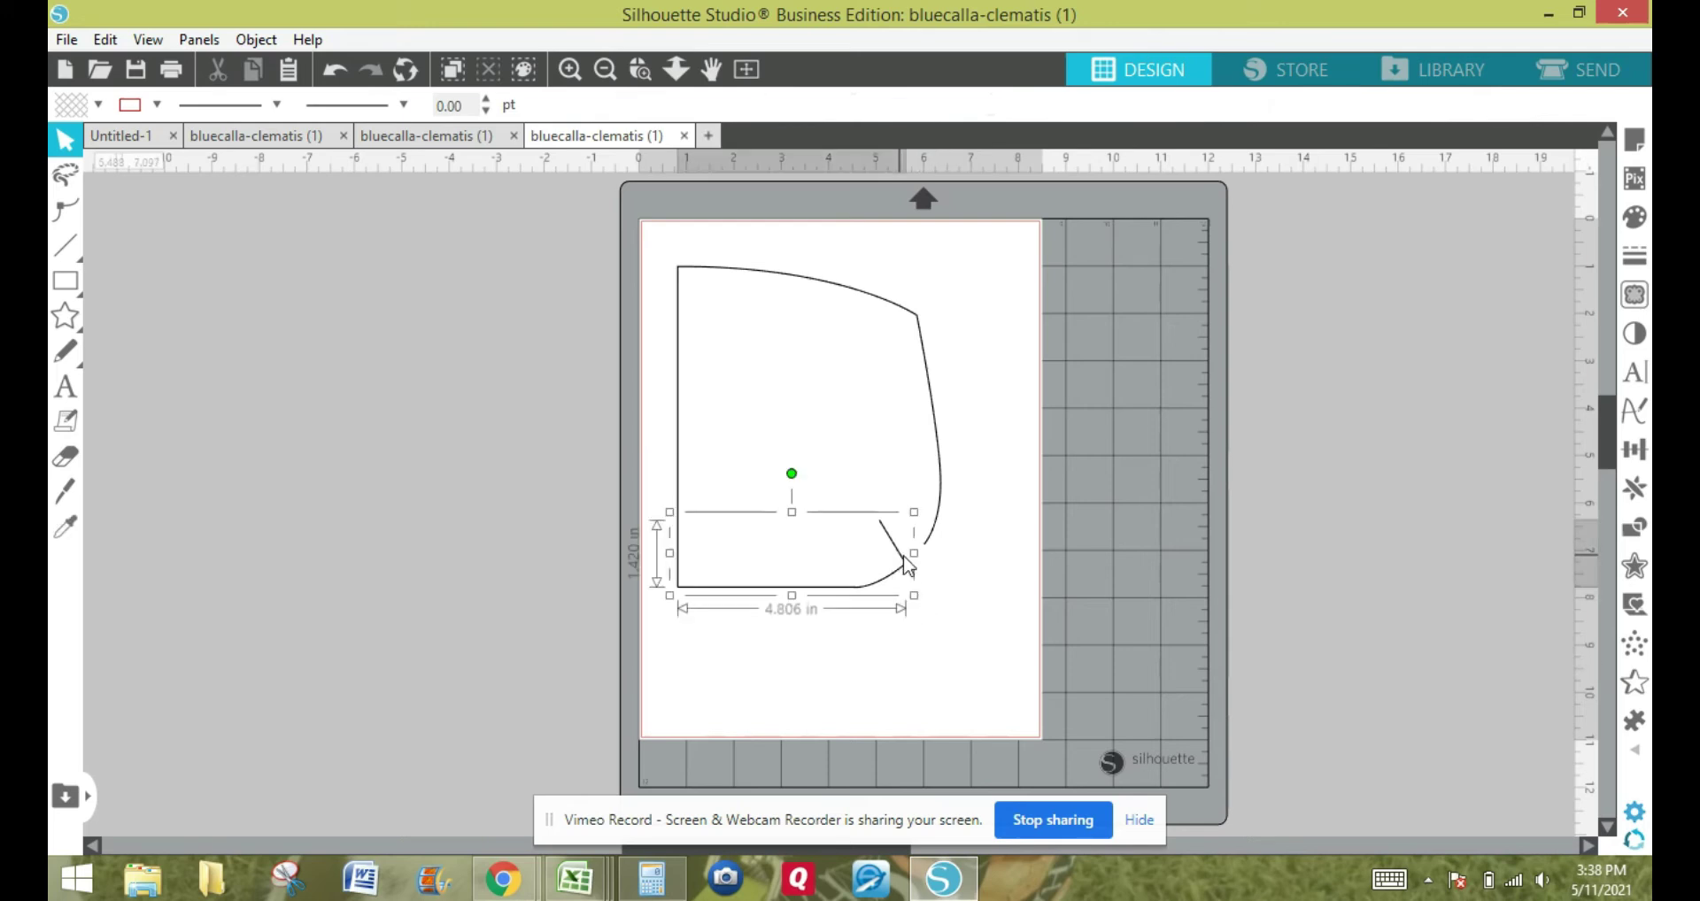
click(945, 626)
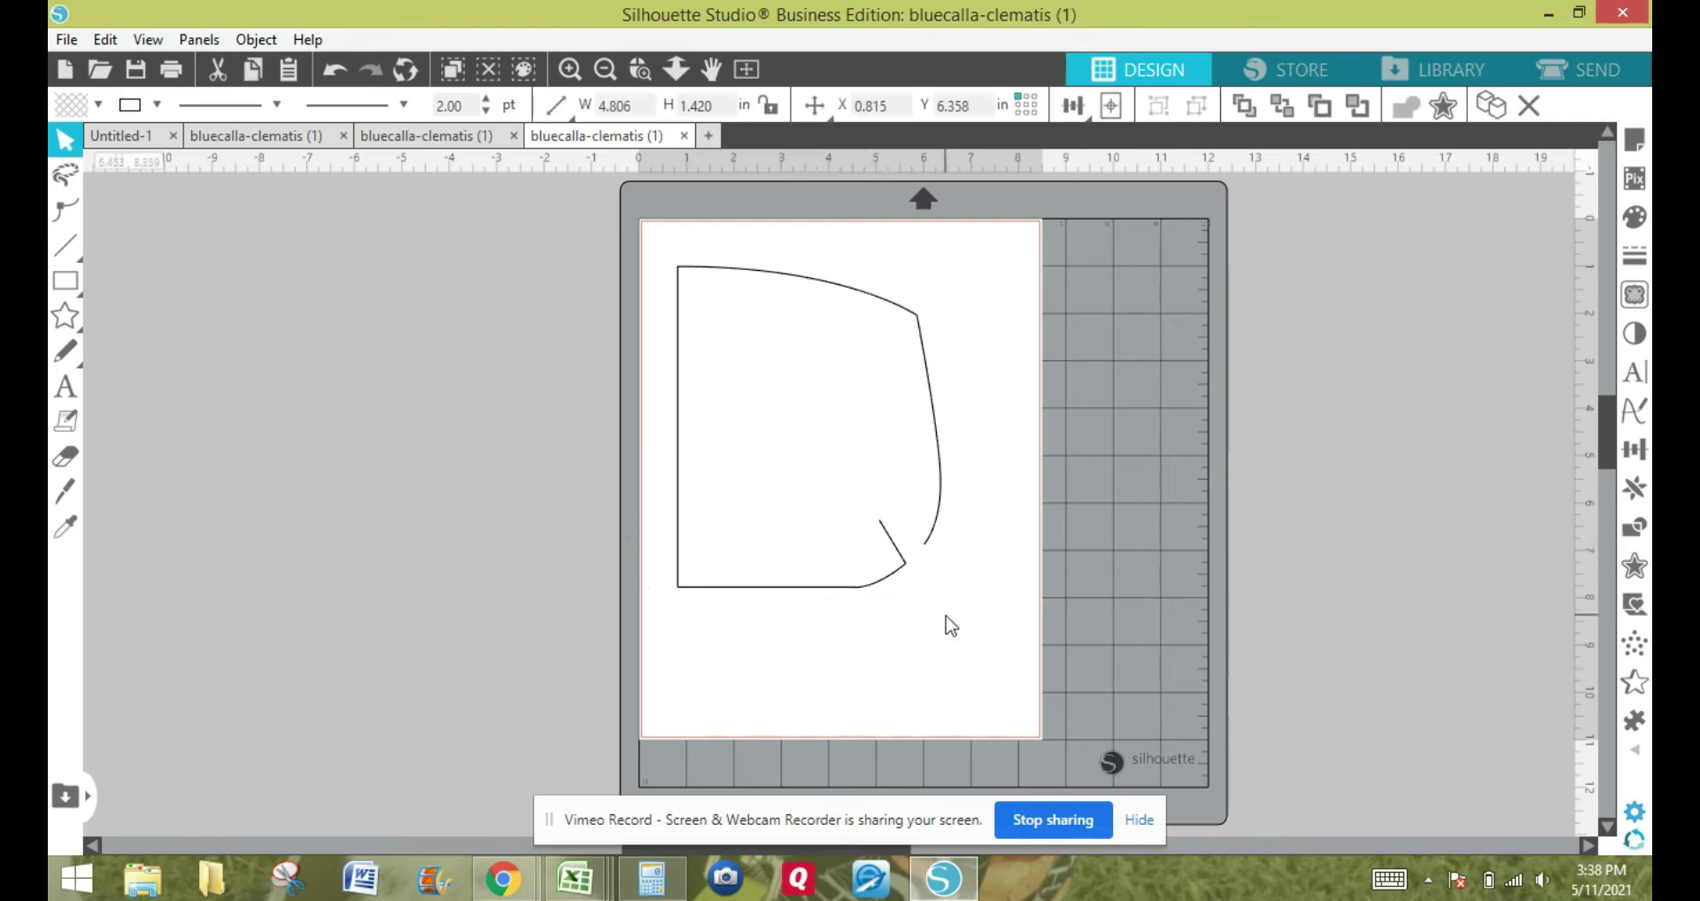
Cut the remaining dart line off the bottom edge curve where they meet, using the Knife tool.
click(902, 563)
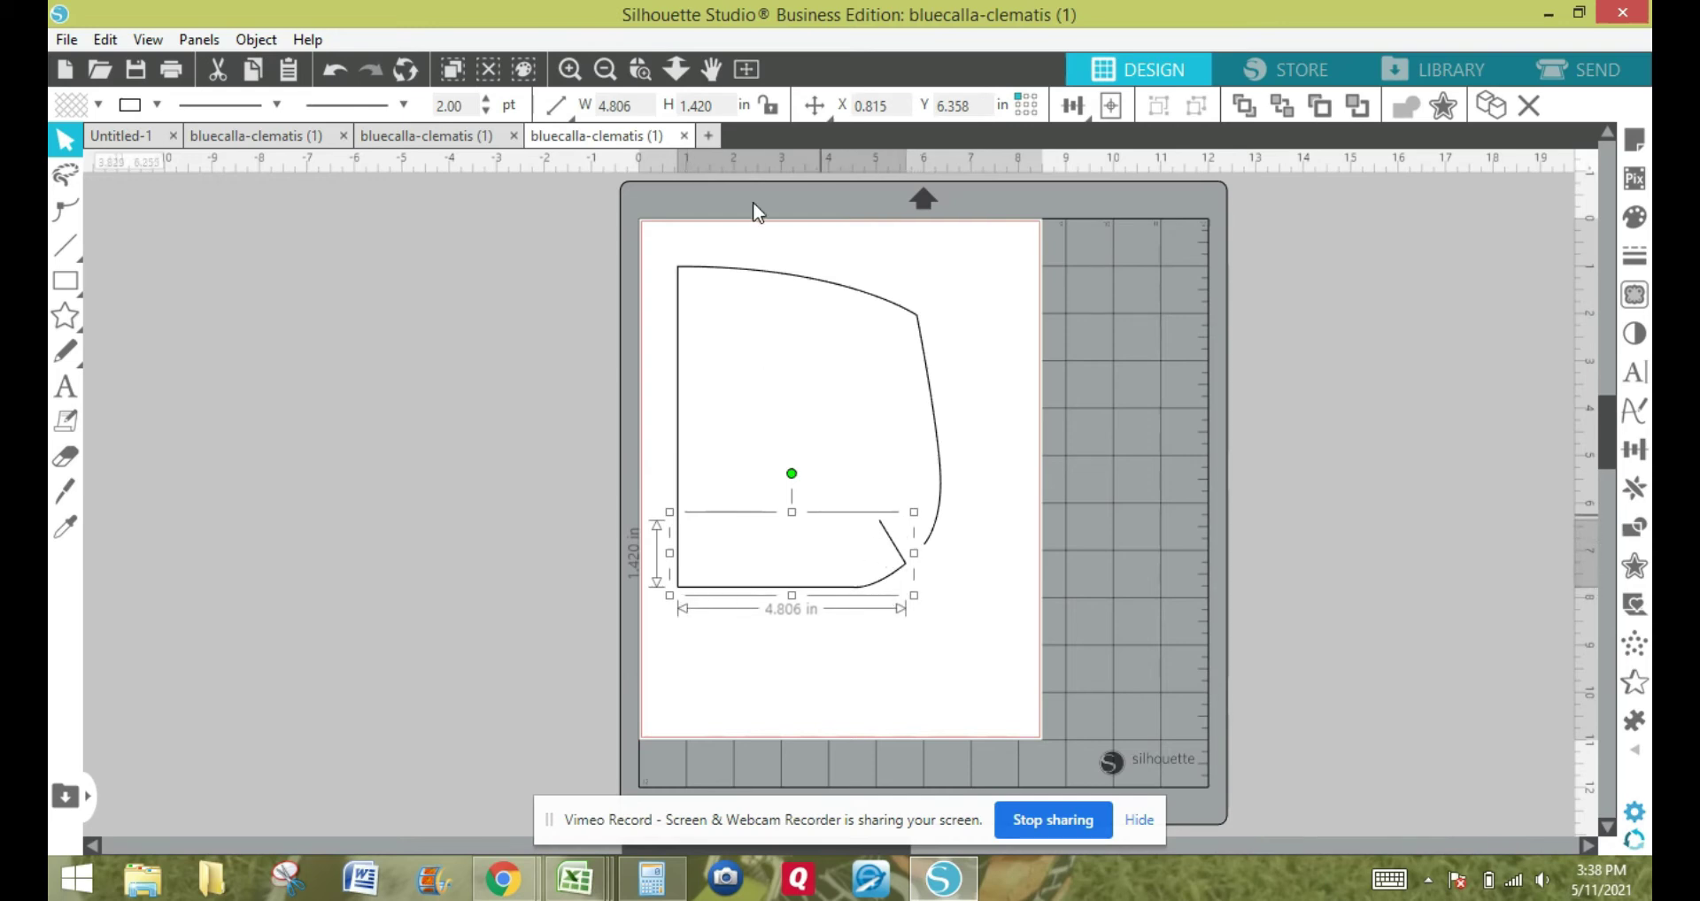
click(569, 70)
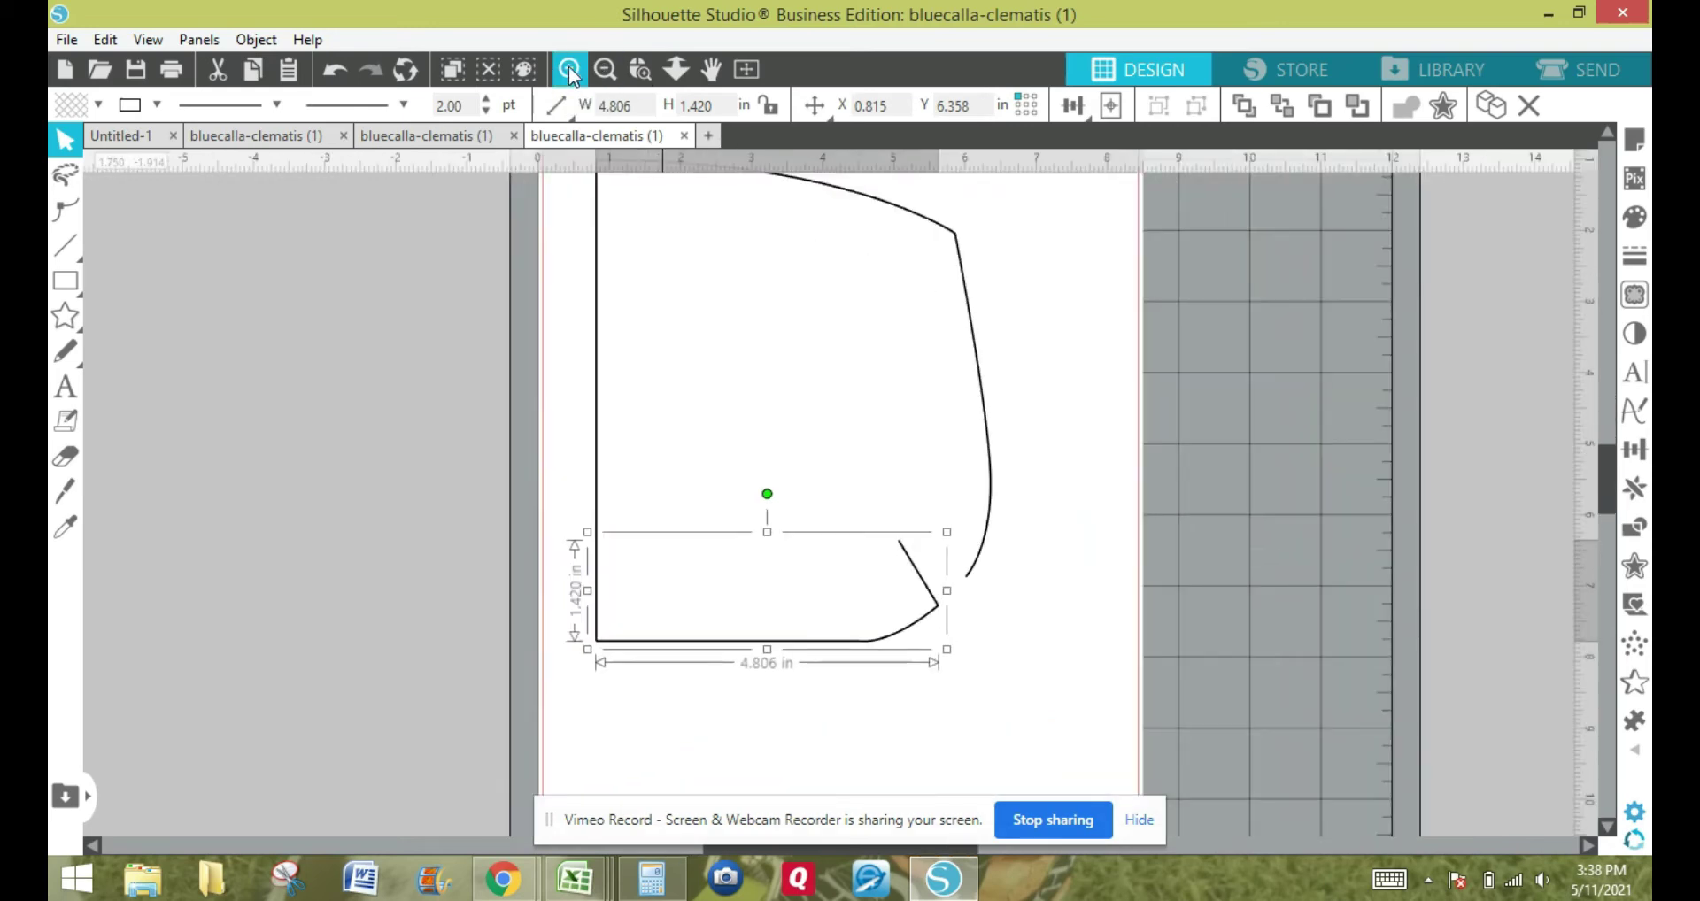
click(570, 70)
click(1067, 737)
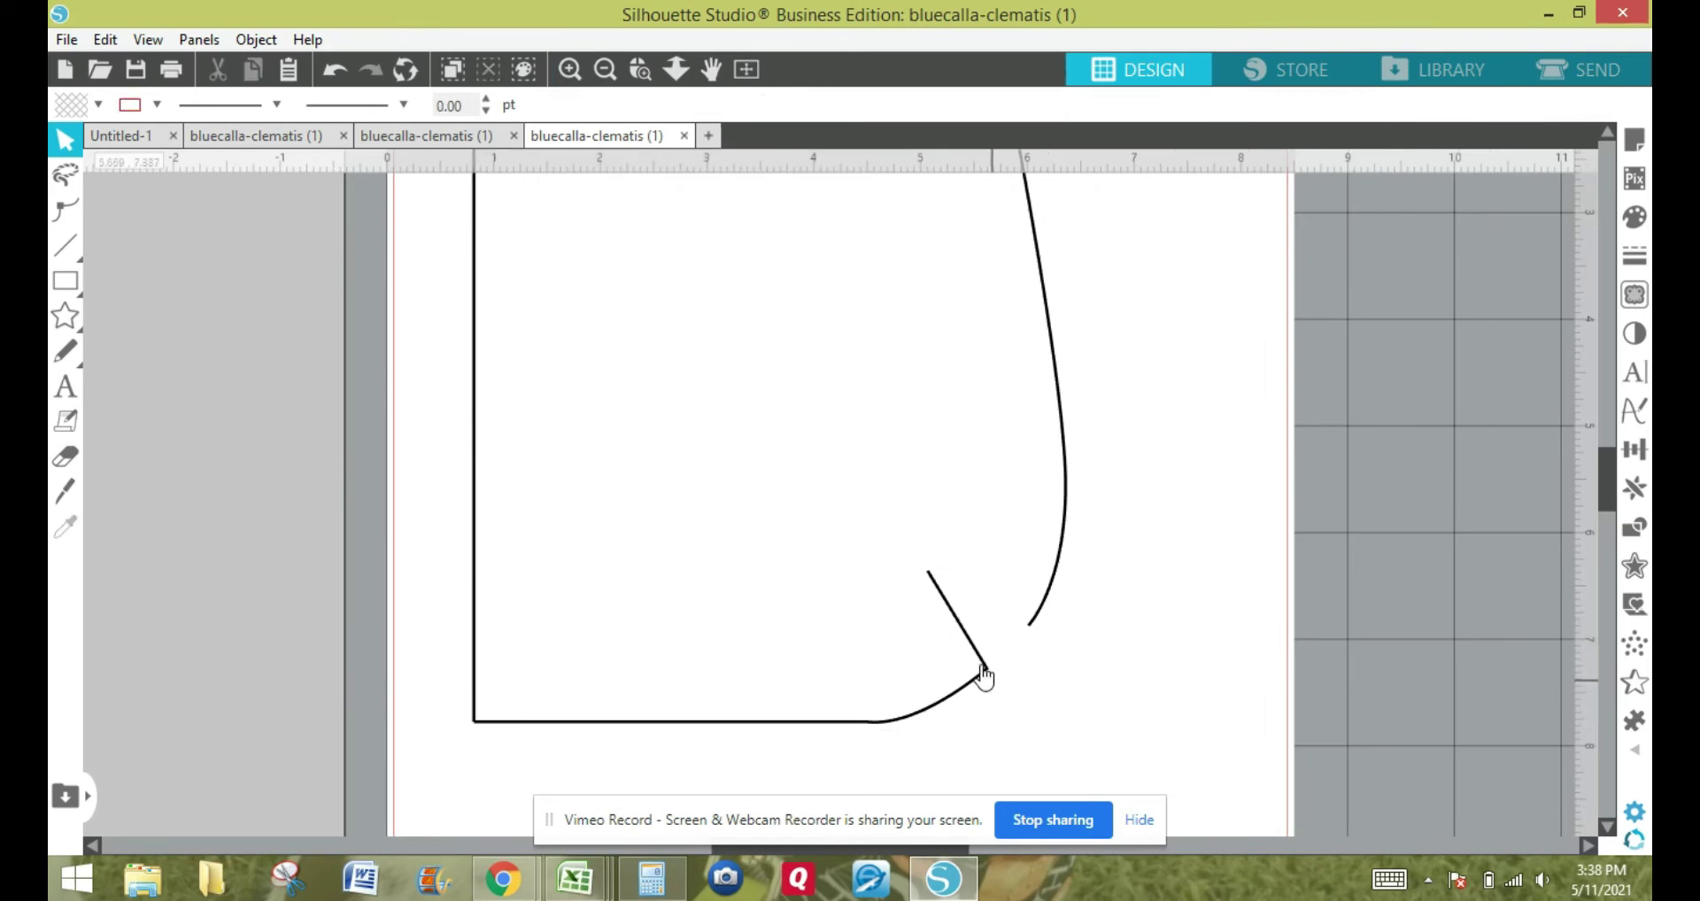
click(65, 492)
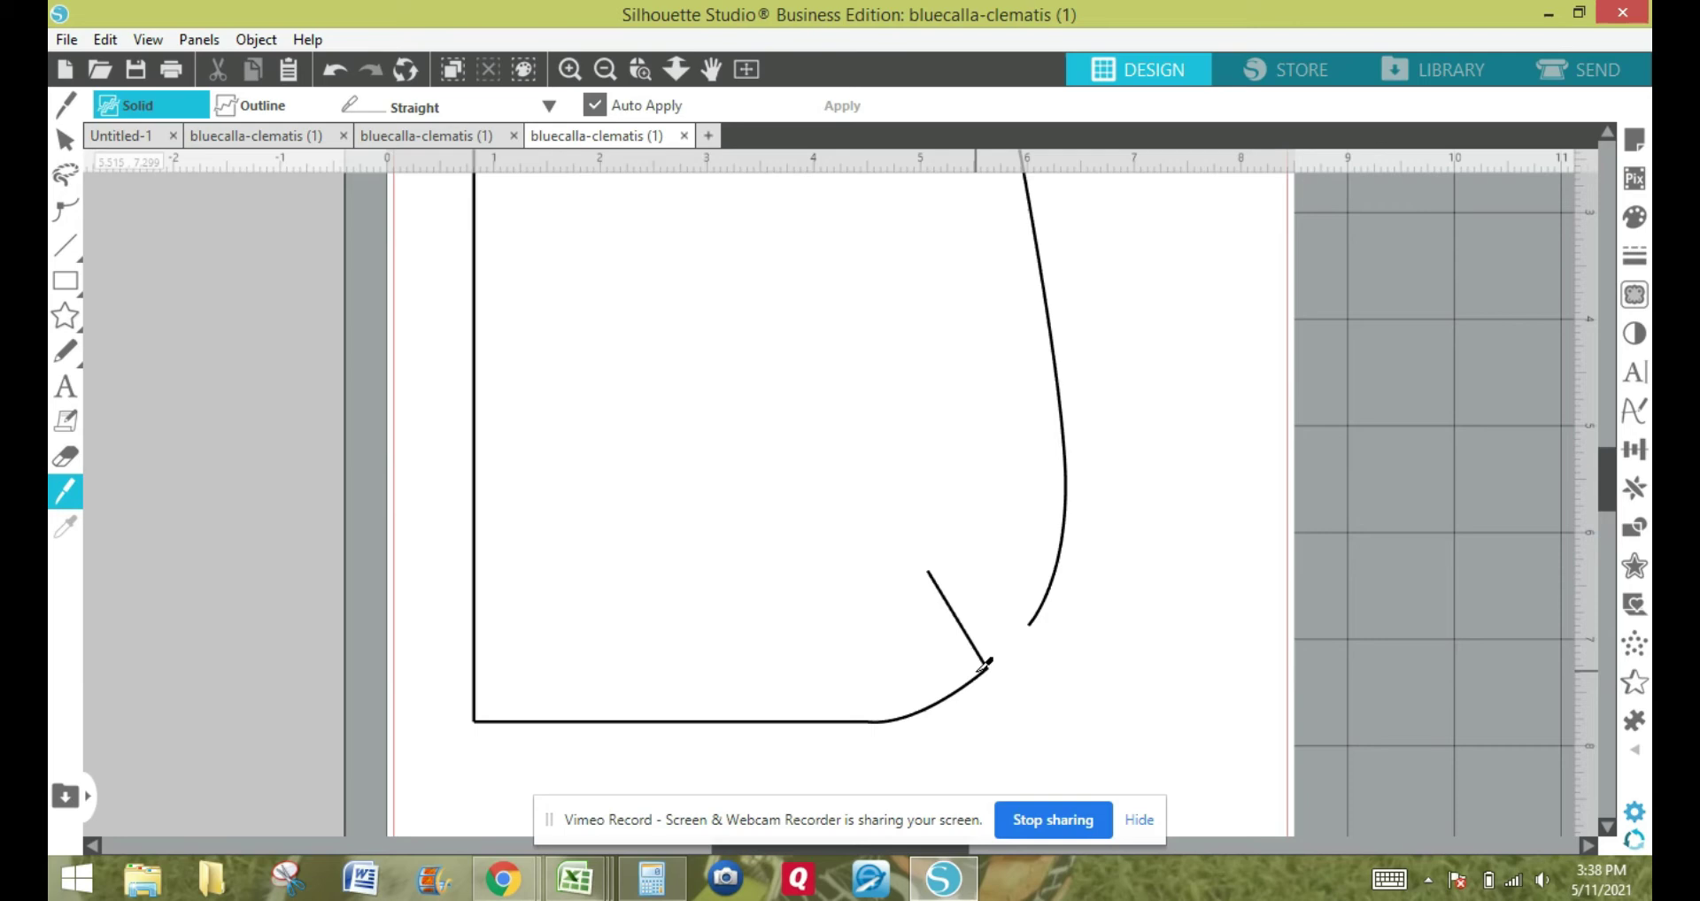
mouse_move(989, 664)
mouse_down()
mouse_move(1004, 652)
mouse_move(993, 661)
mouse_up()
click(68, 139)
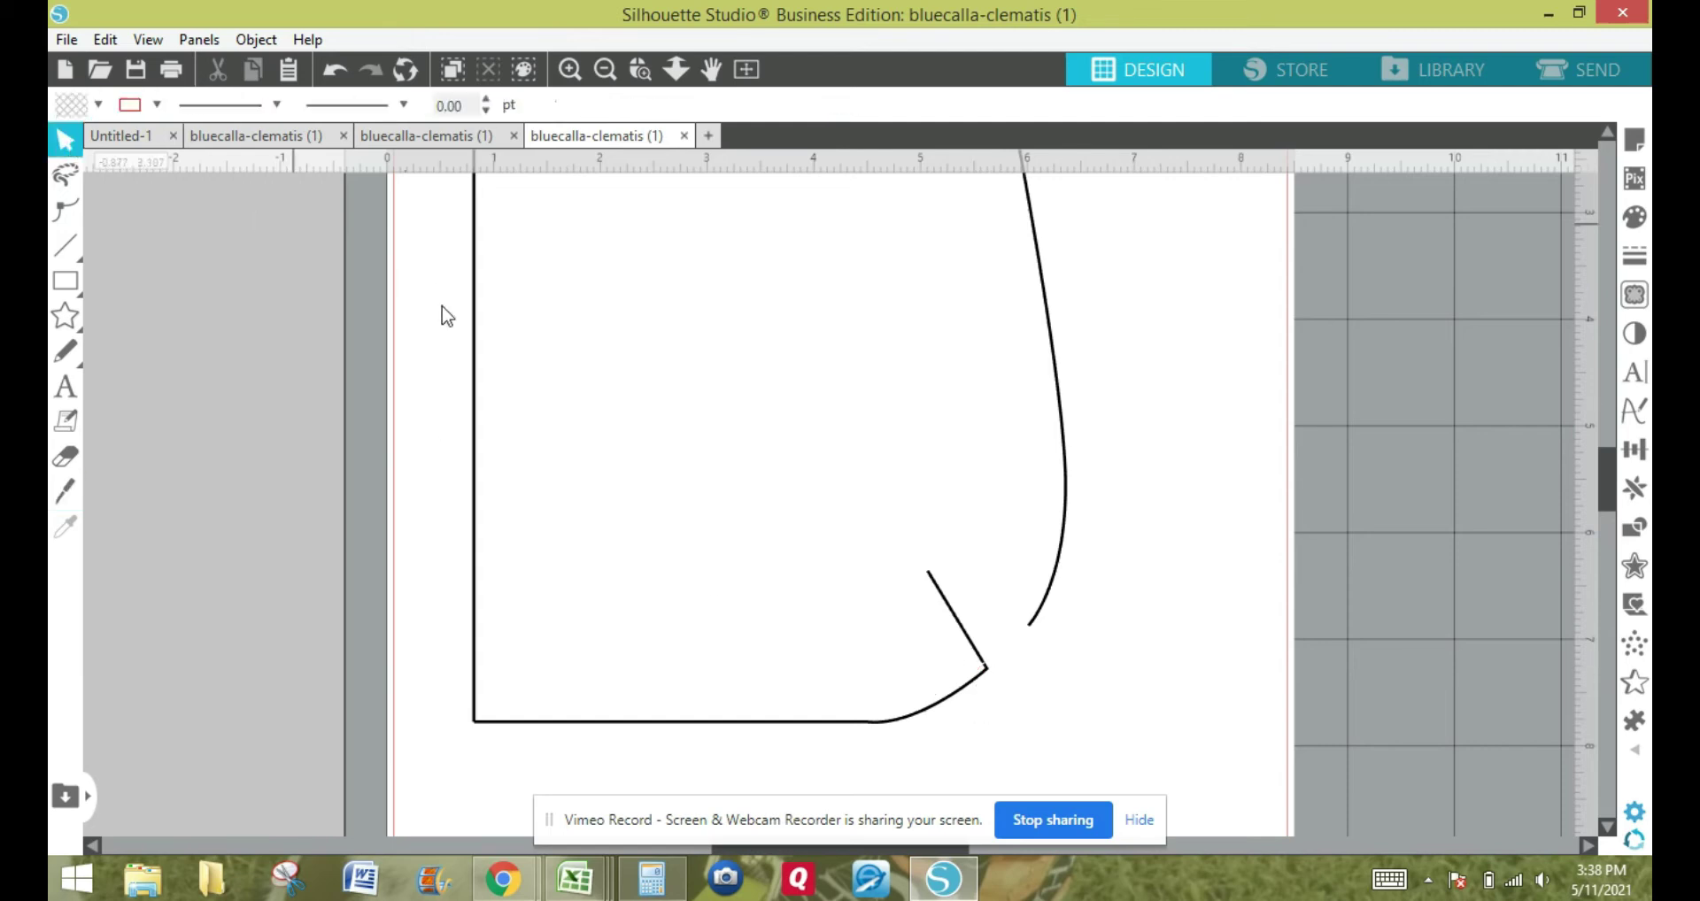
Delete the separated dart line and erase its leftover stub at the end of the bottom curve with a 0.125 in eraser.
click(958, 625)
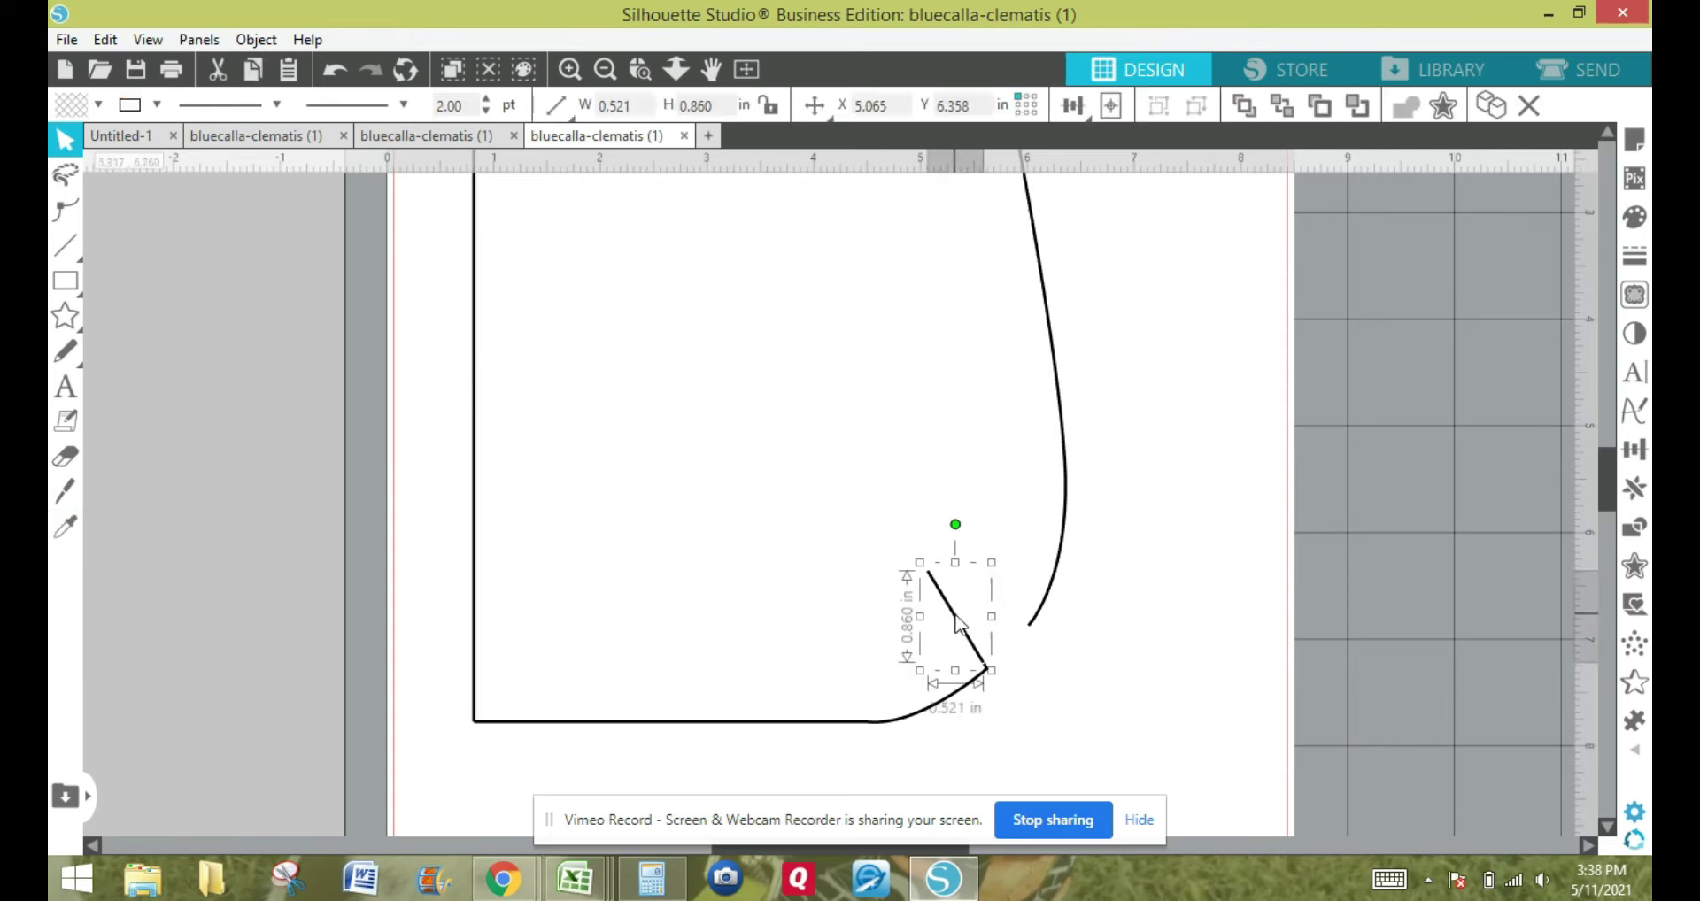
drag(958, 626, 866, 604)
key(Delete)
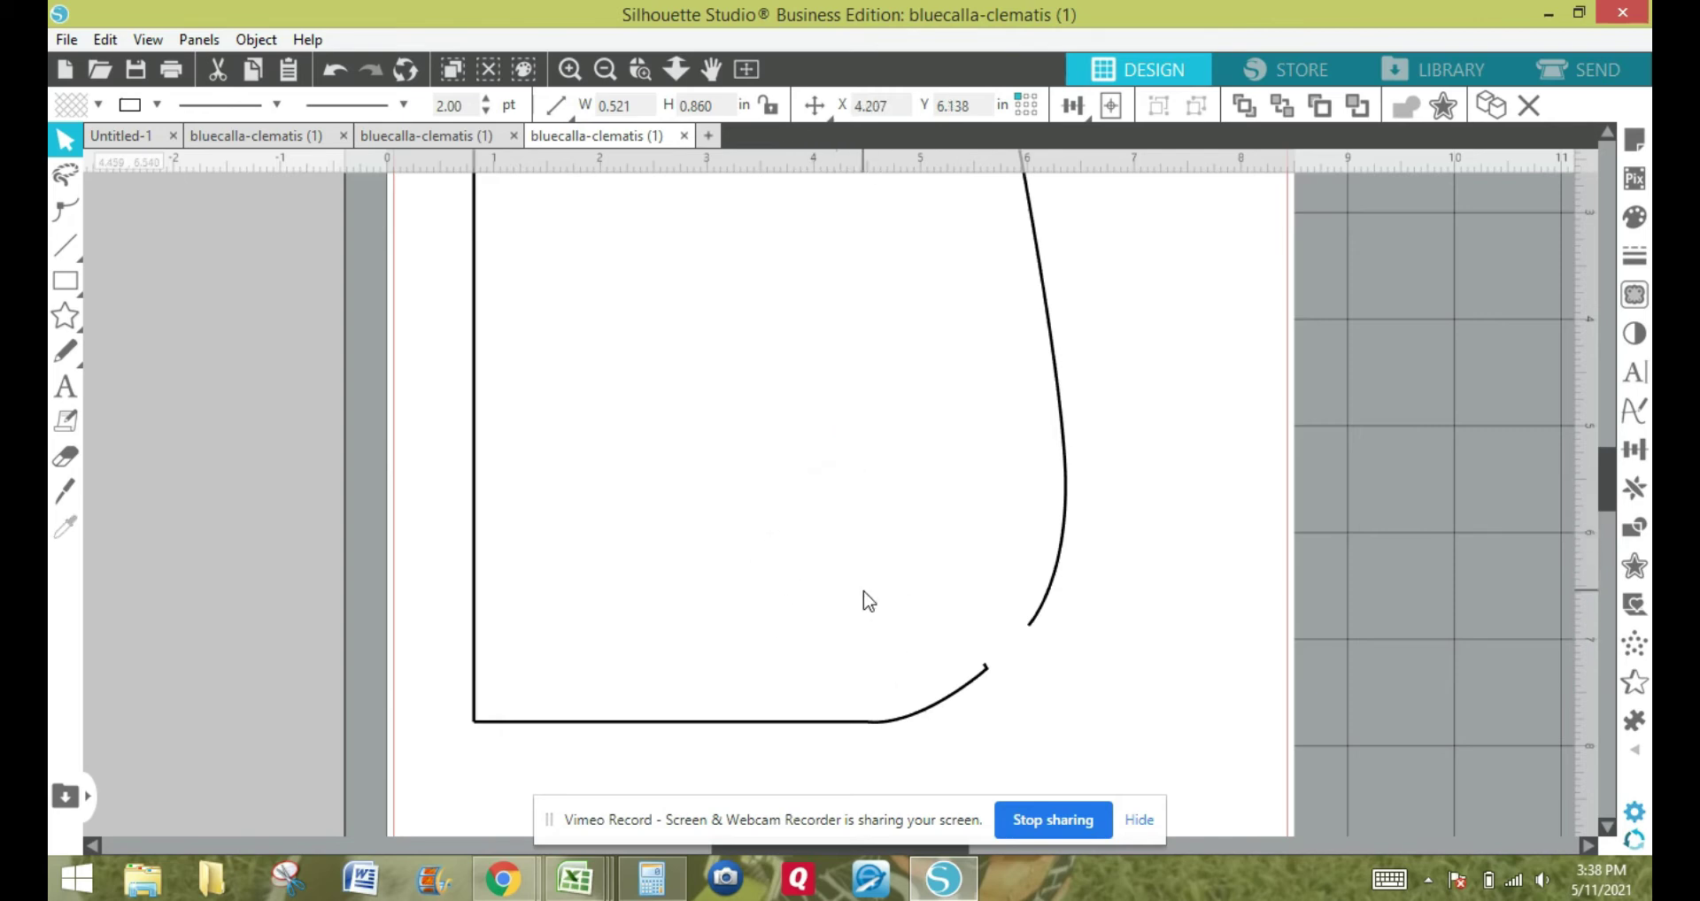
click(569, 67)
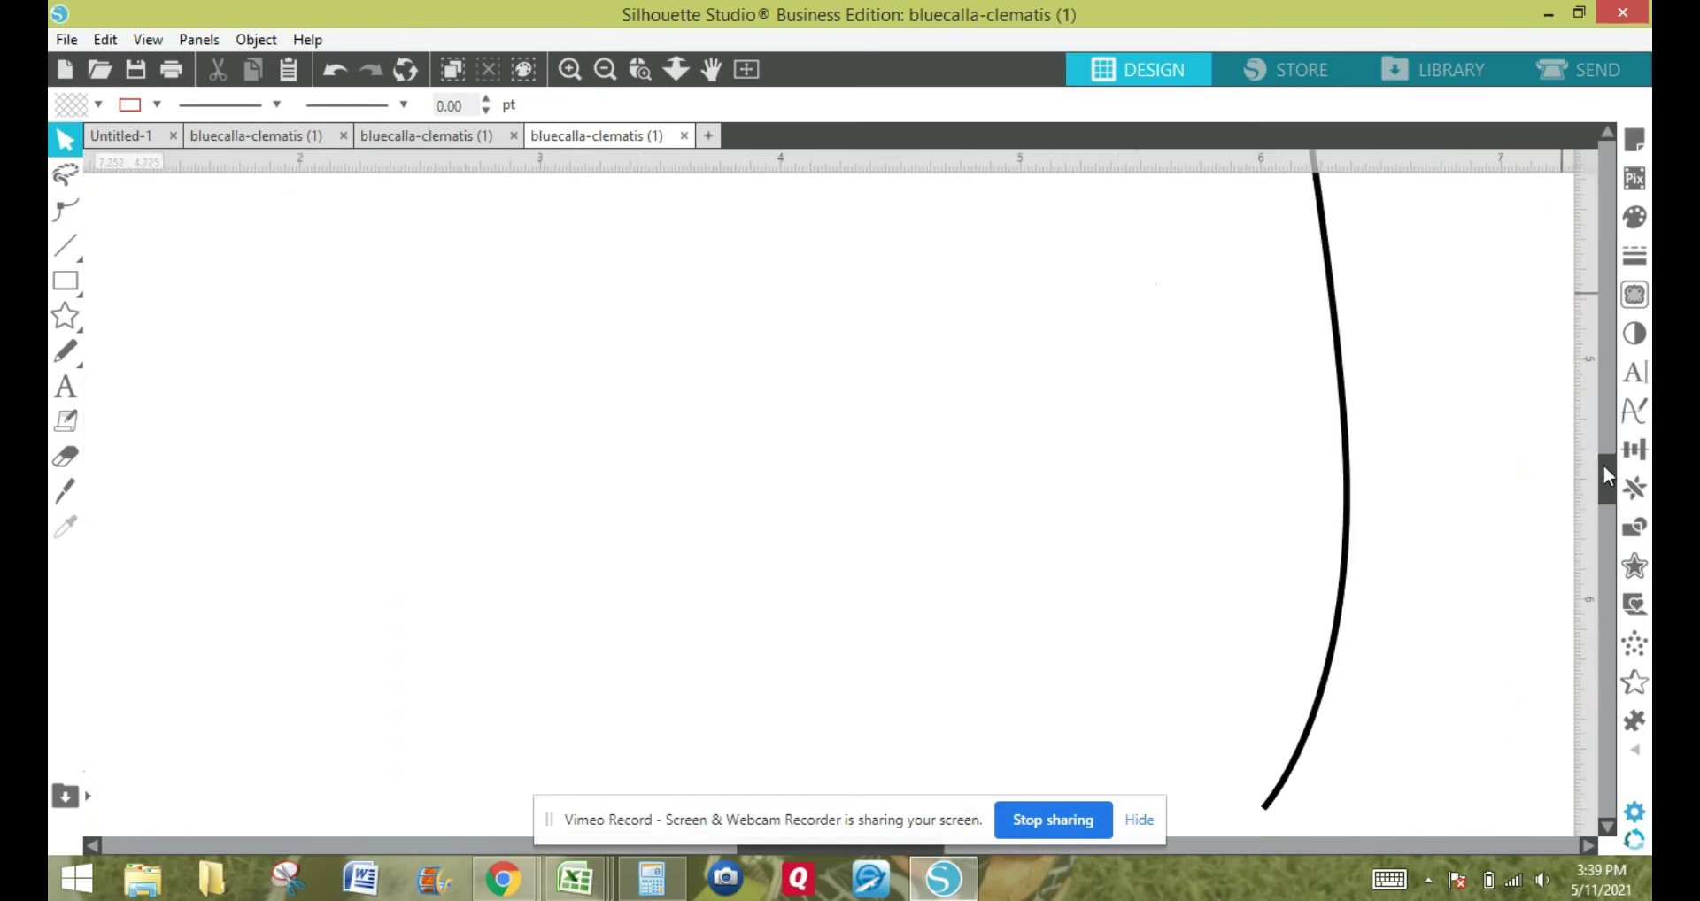
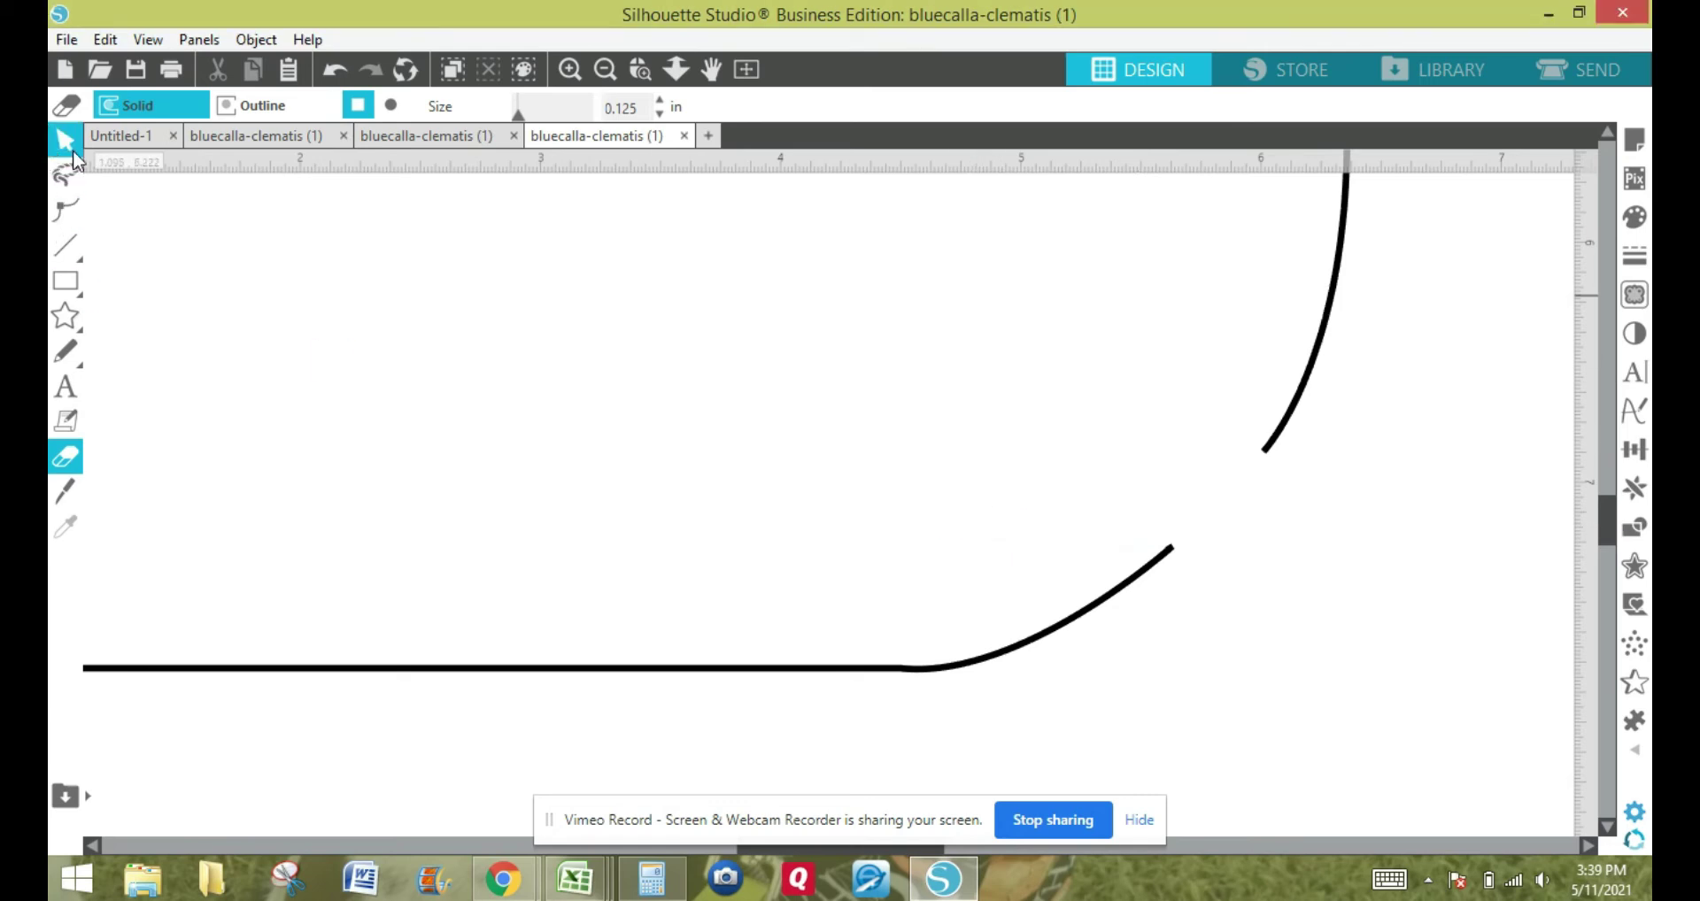
click(69, 144)
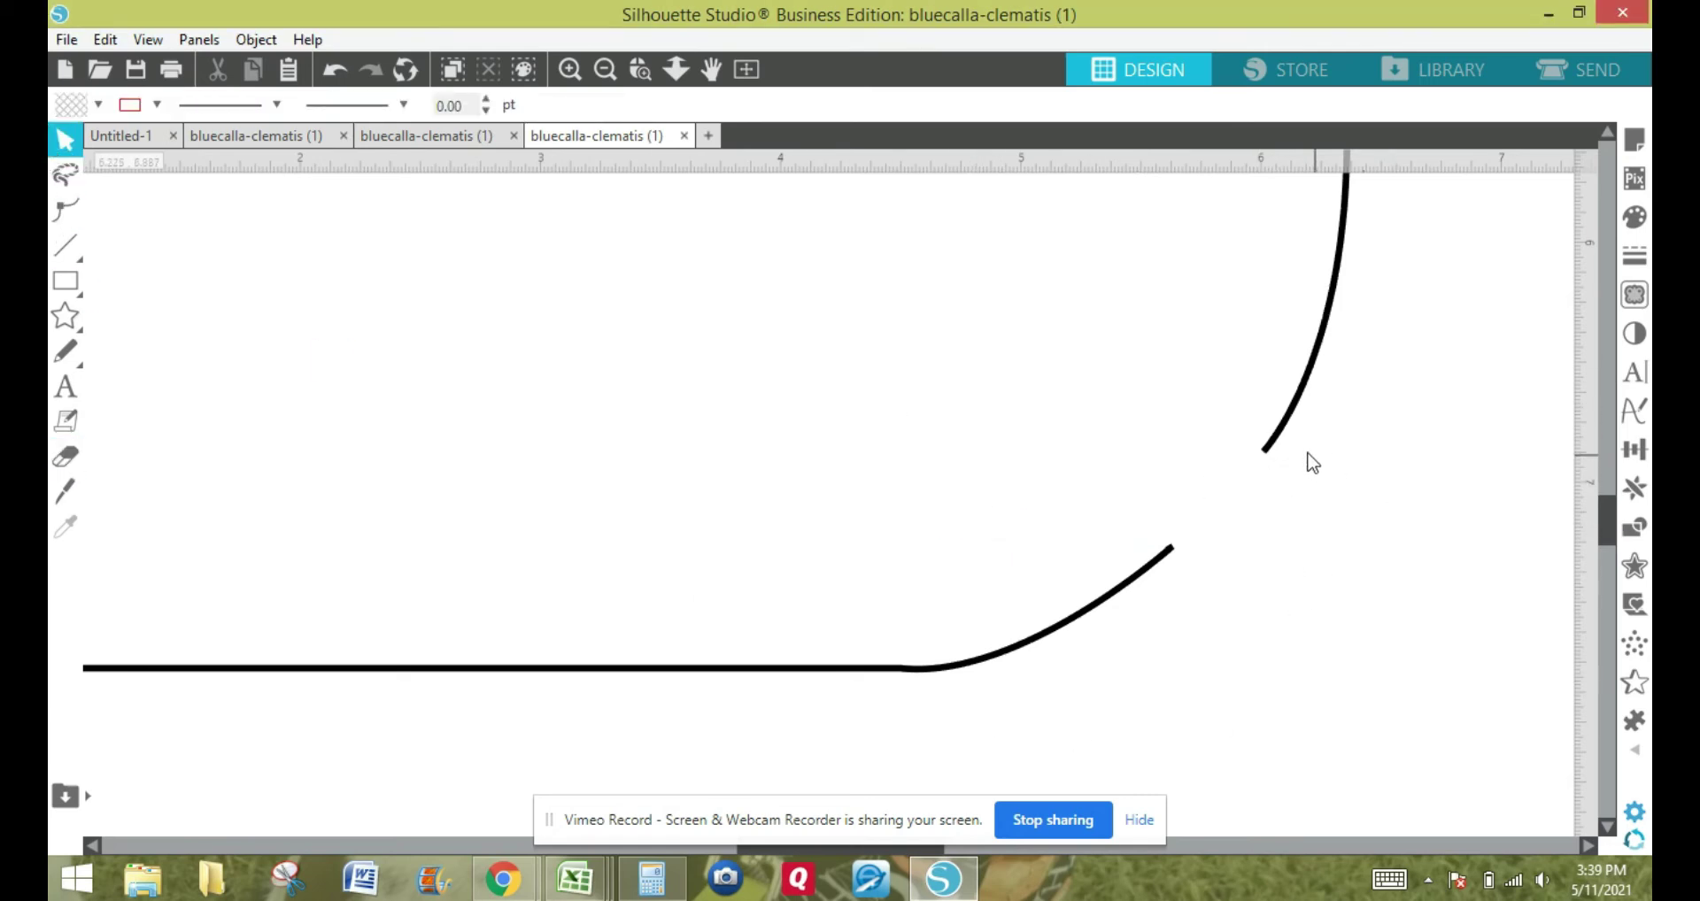
Close the dart gap by moving the side curve's end point onto the end of the bottom curve in point editing.
click(1269, 452)
double_click(1269, 448)
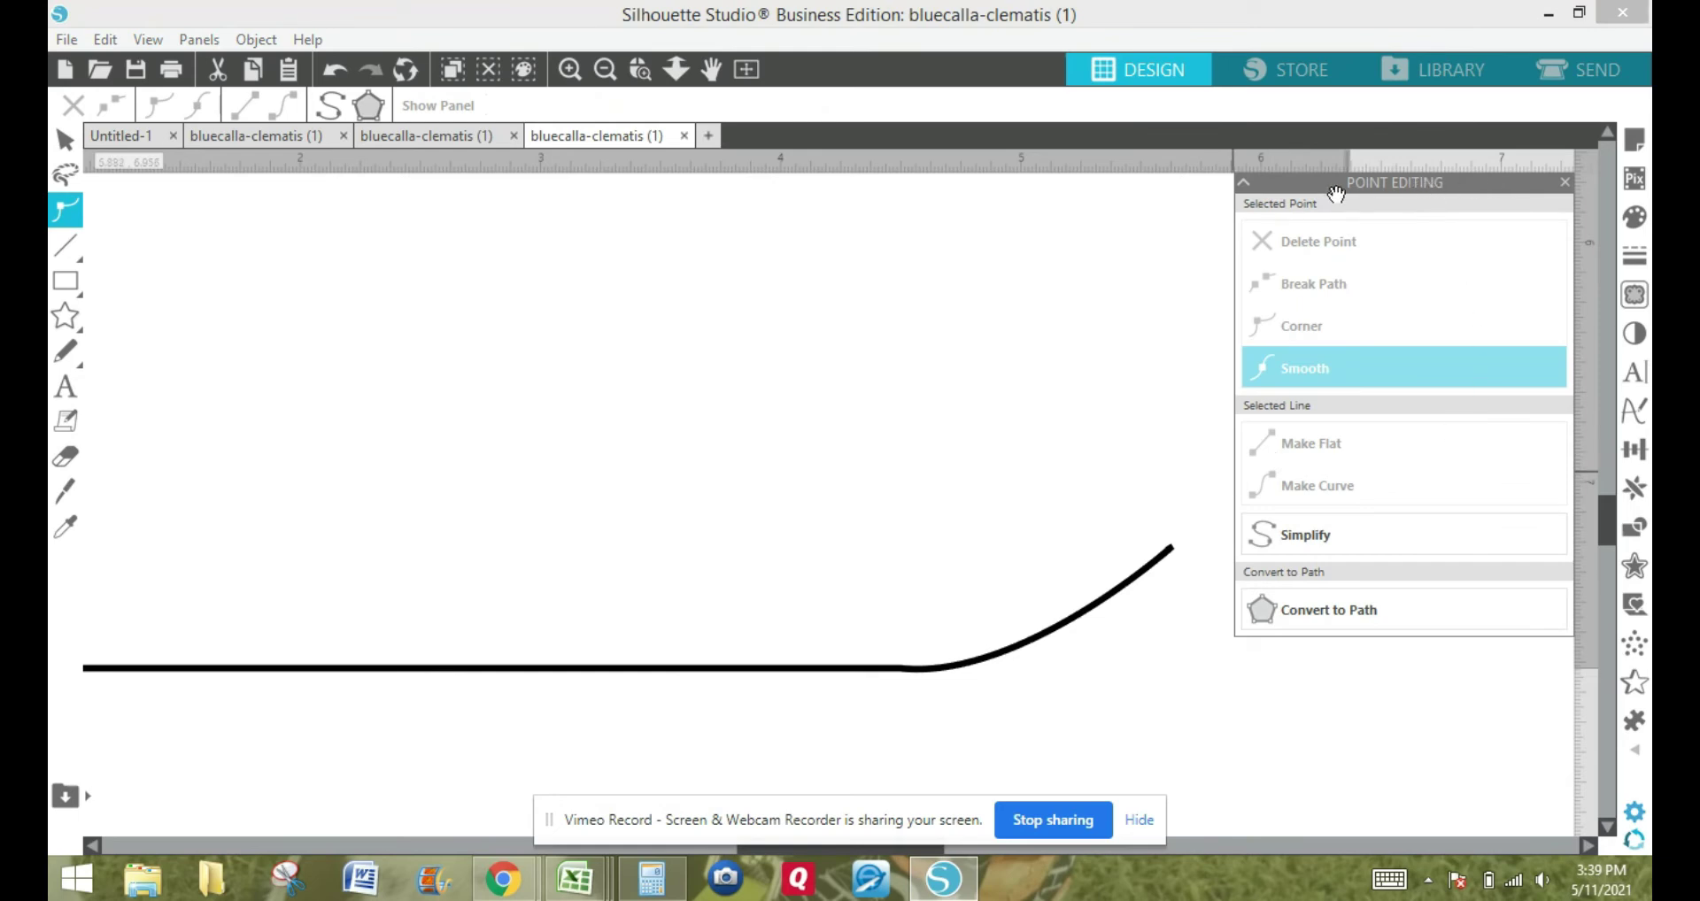
drag(1336, 193, 1465, 189)
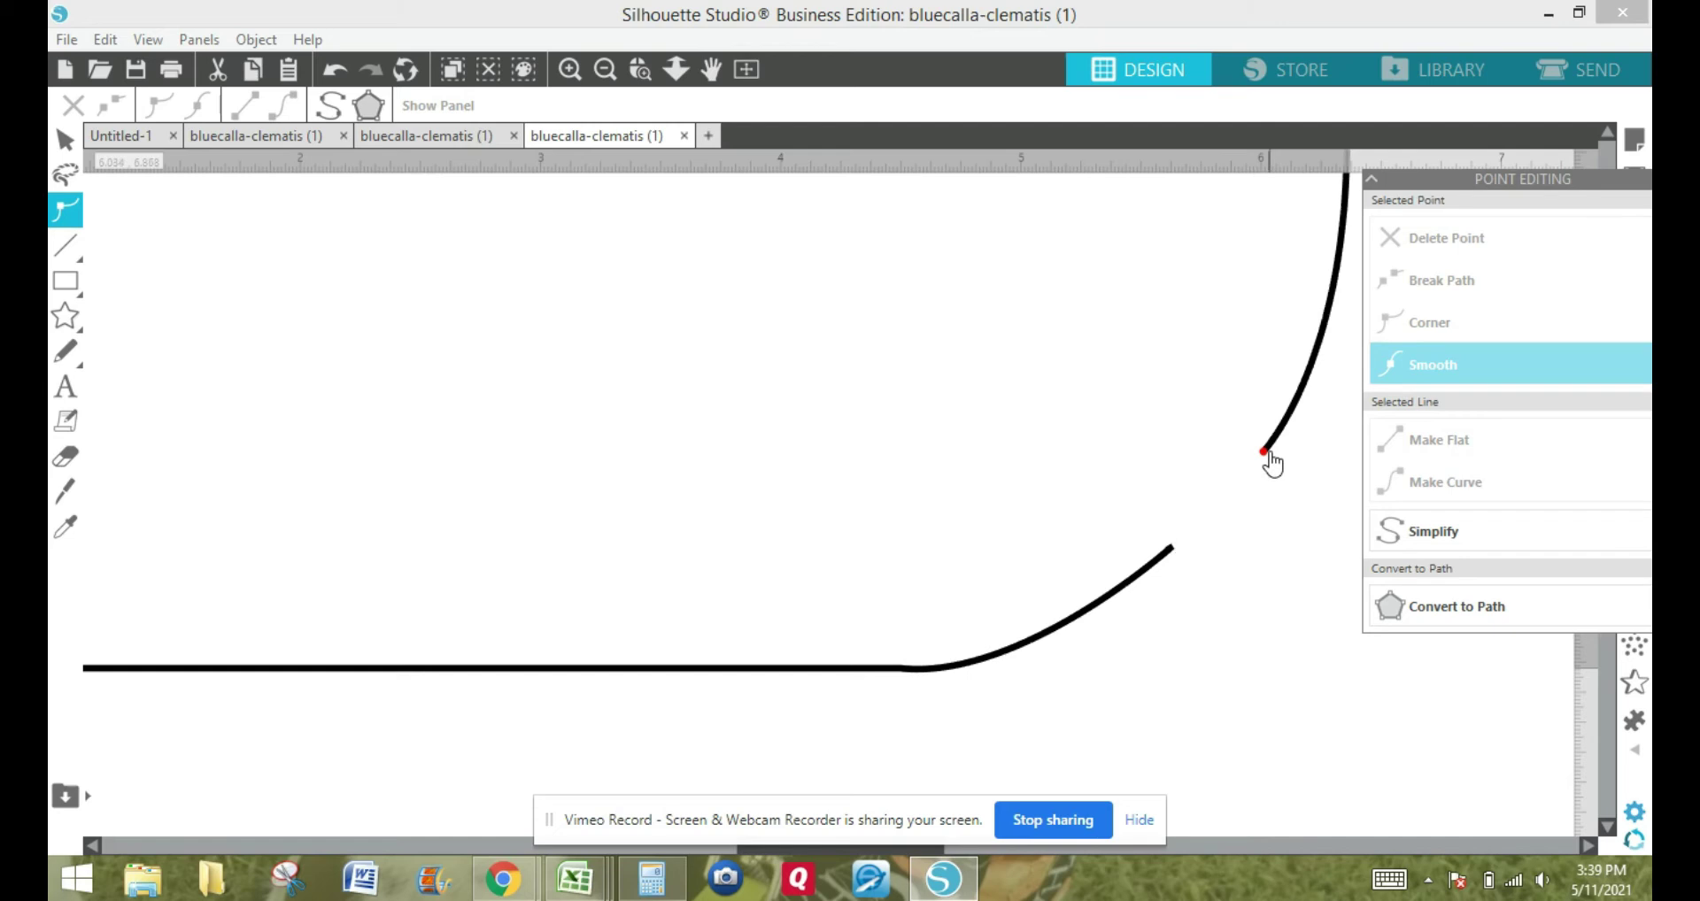
drag(1271, 460, 1177, 556)
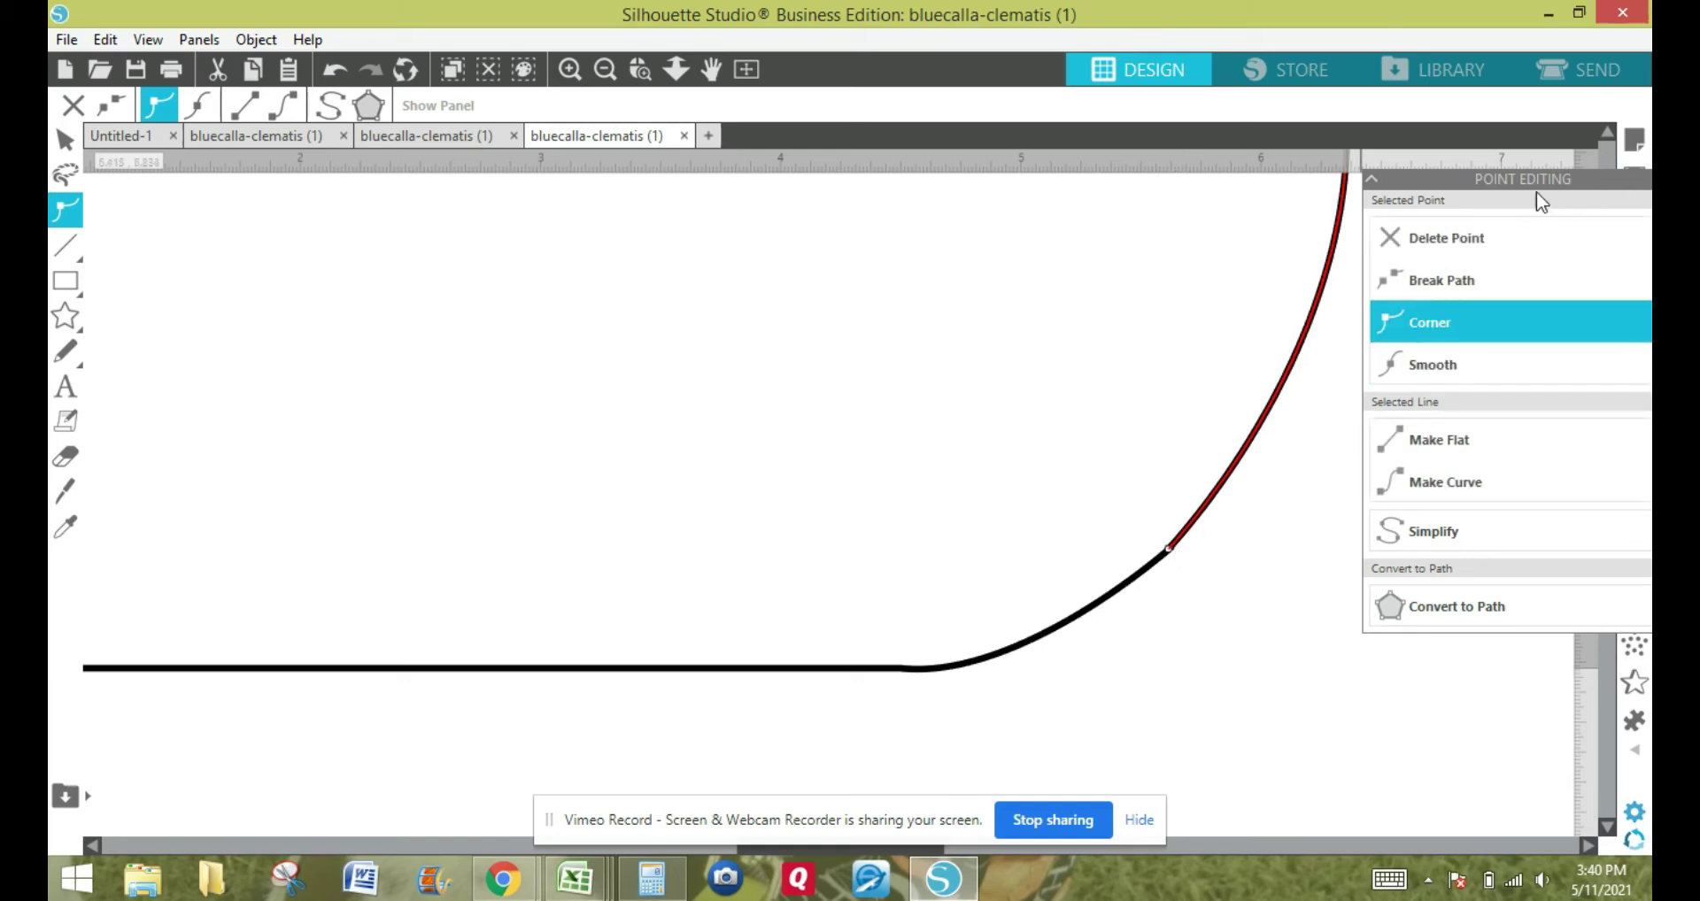
drag(1540, 184, 1476, 186)
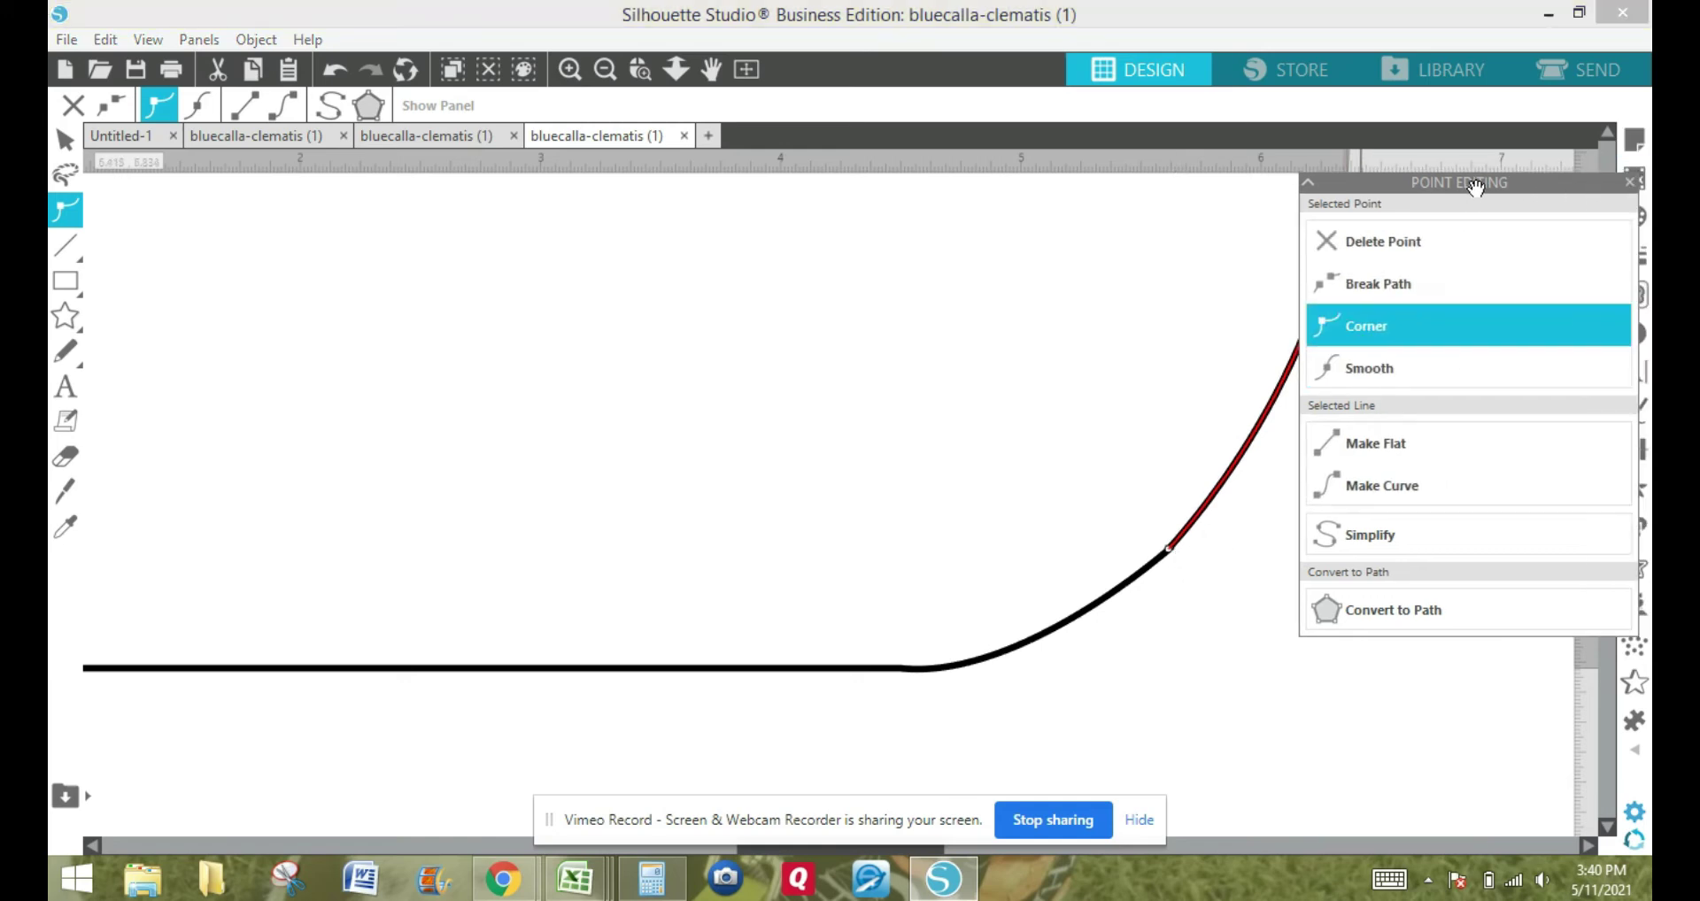
click(1629, 182)
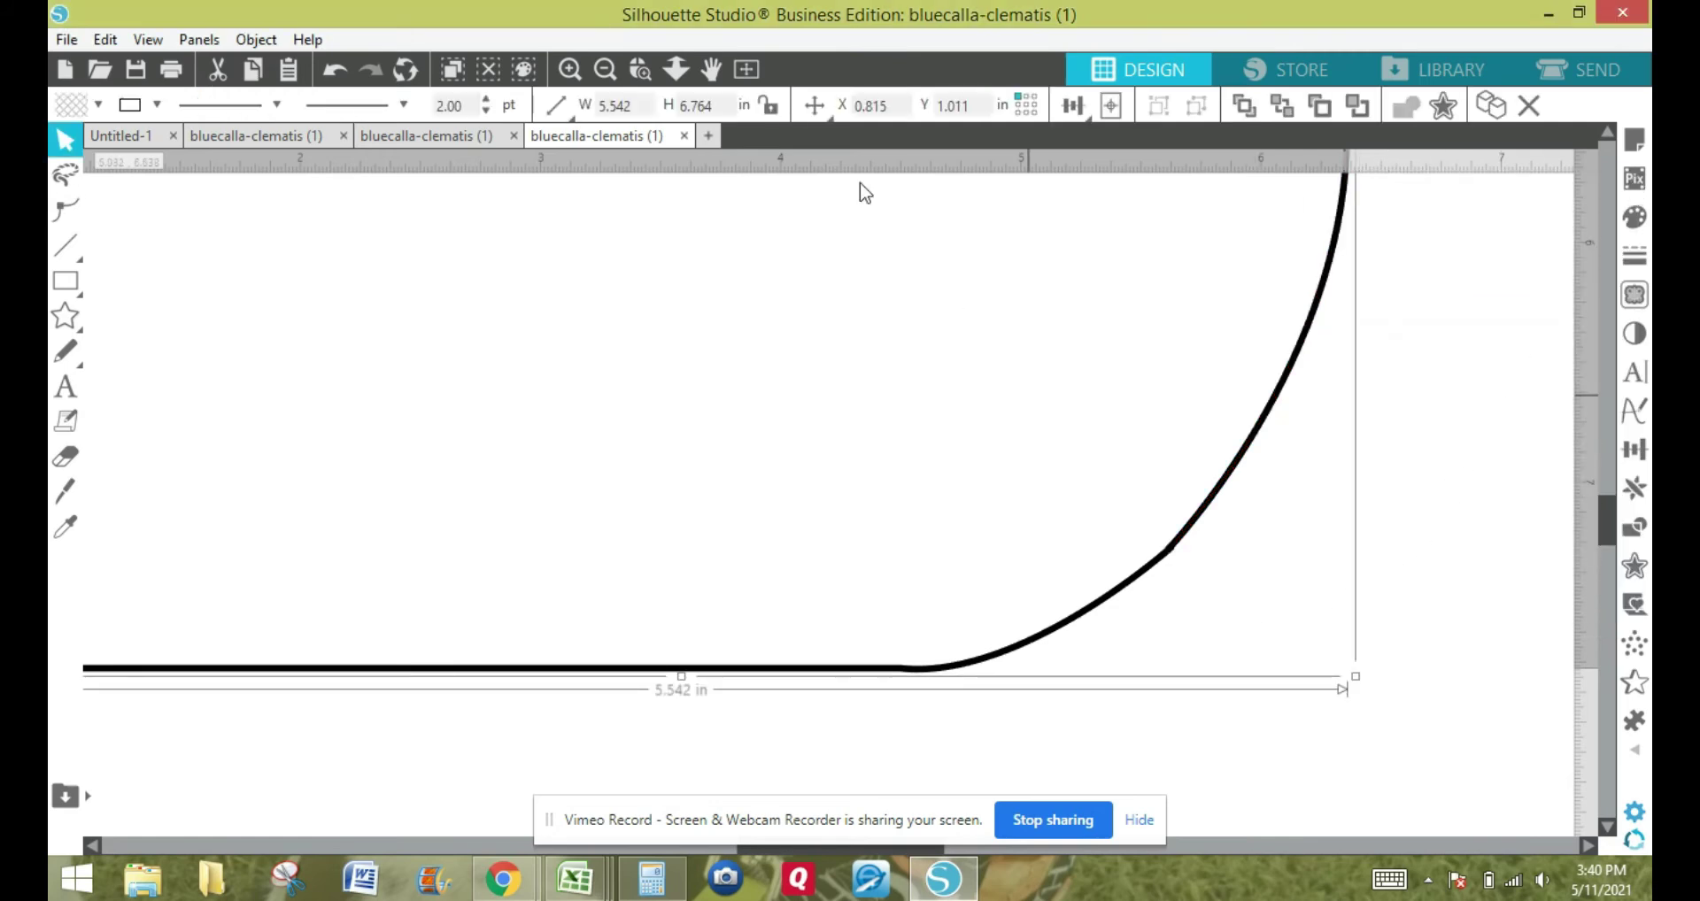
Adjust the bottom curve's end point at the joint with the side curve in point editing.
click(576, 67)
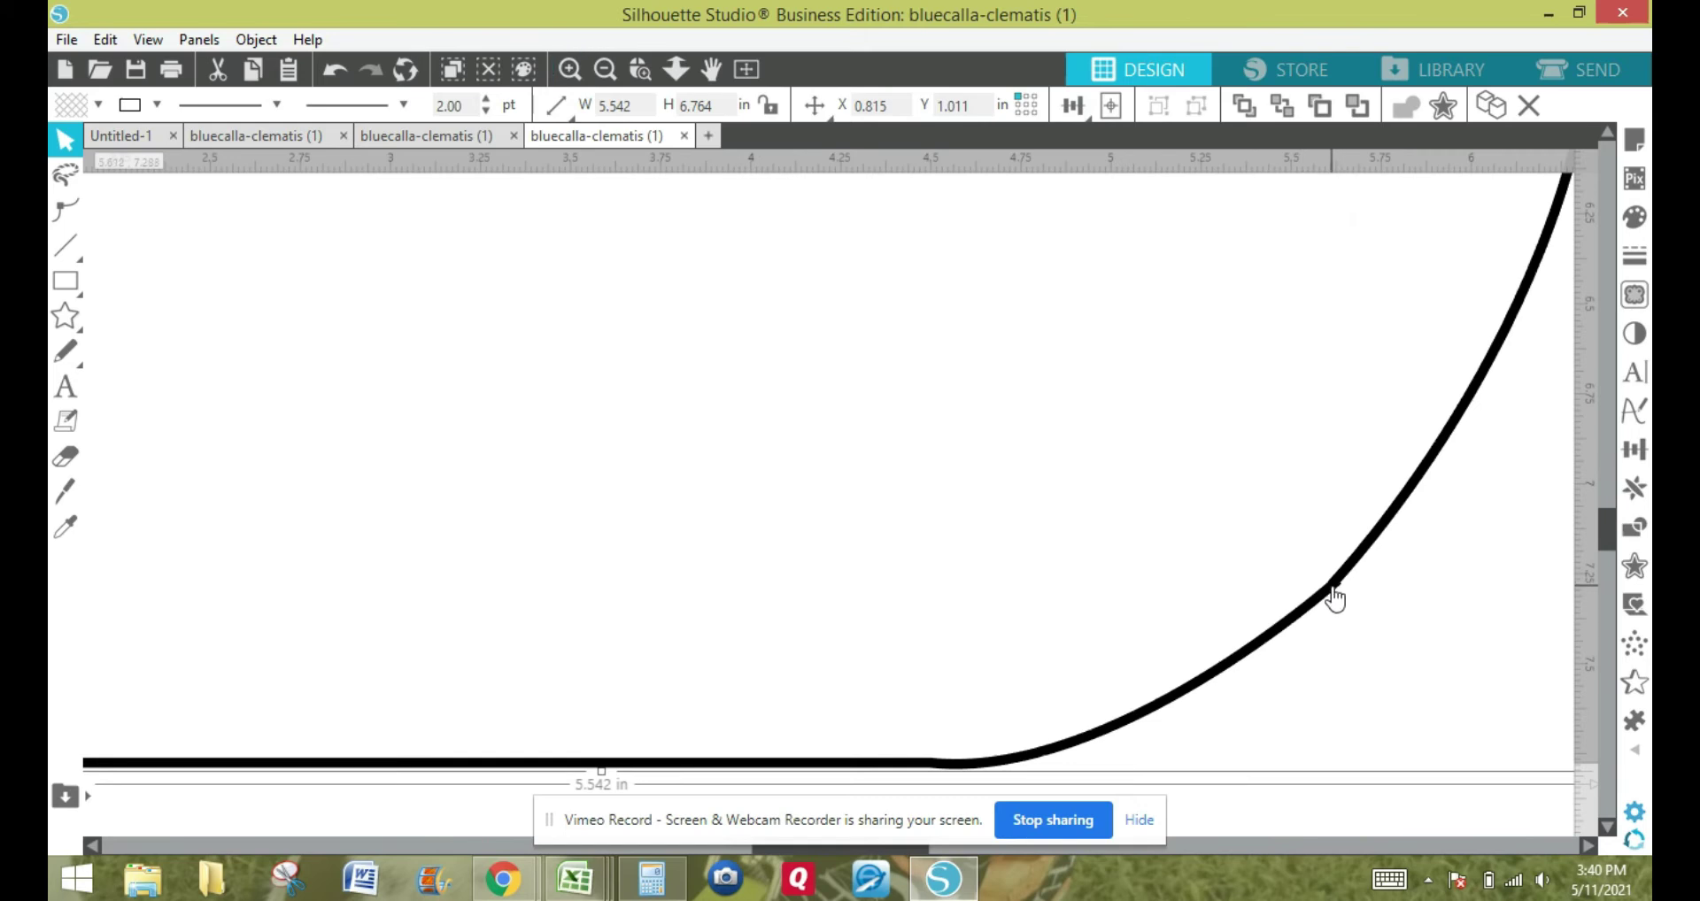
click(571, 69)
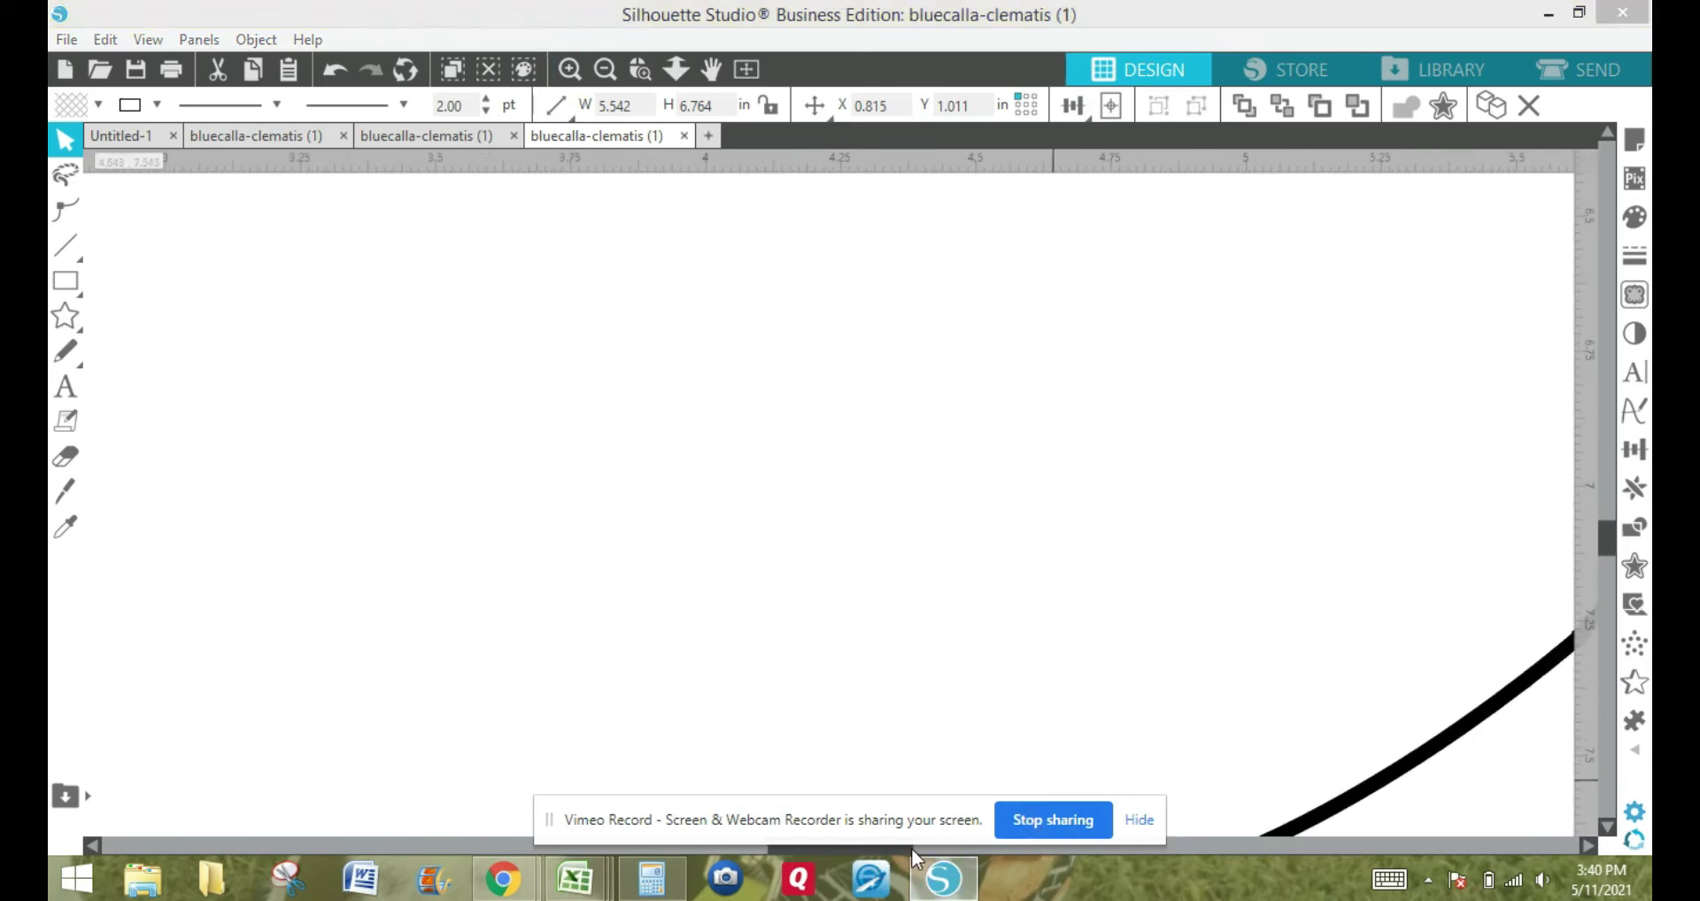
click(1590, 847)
click(1590, 847)
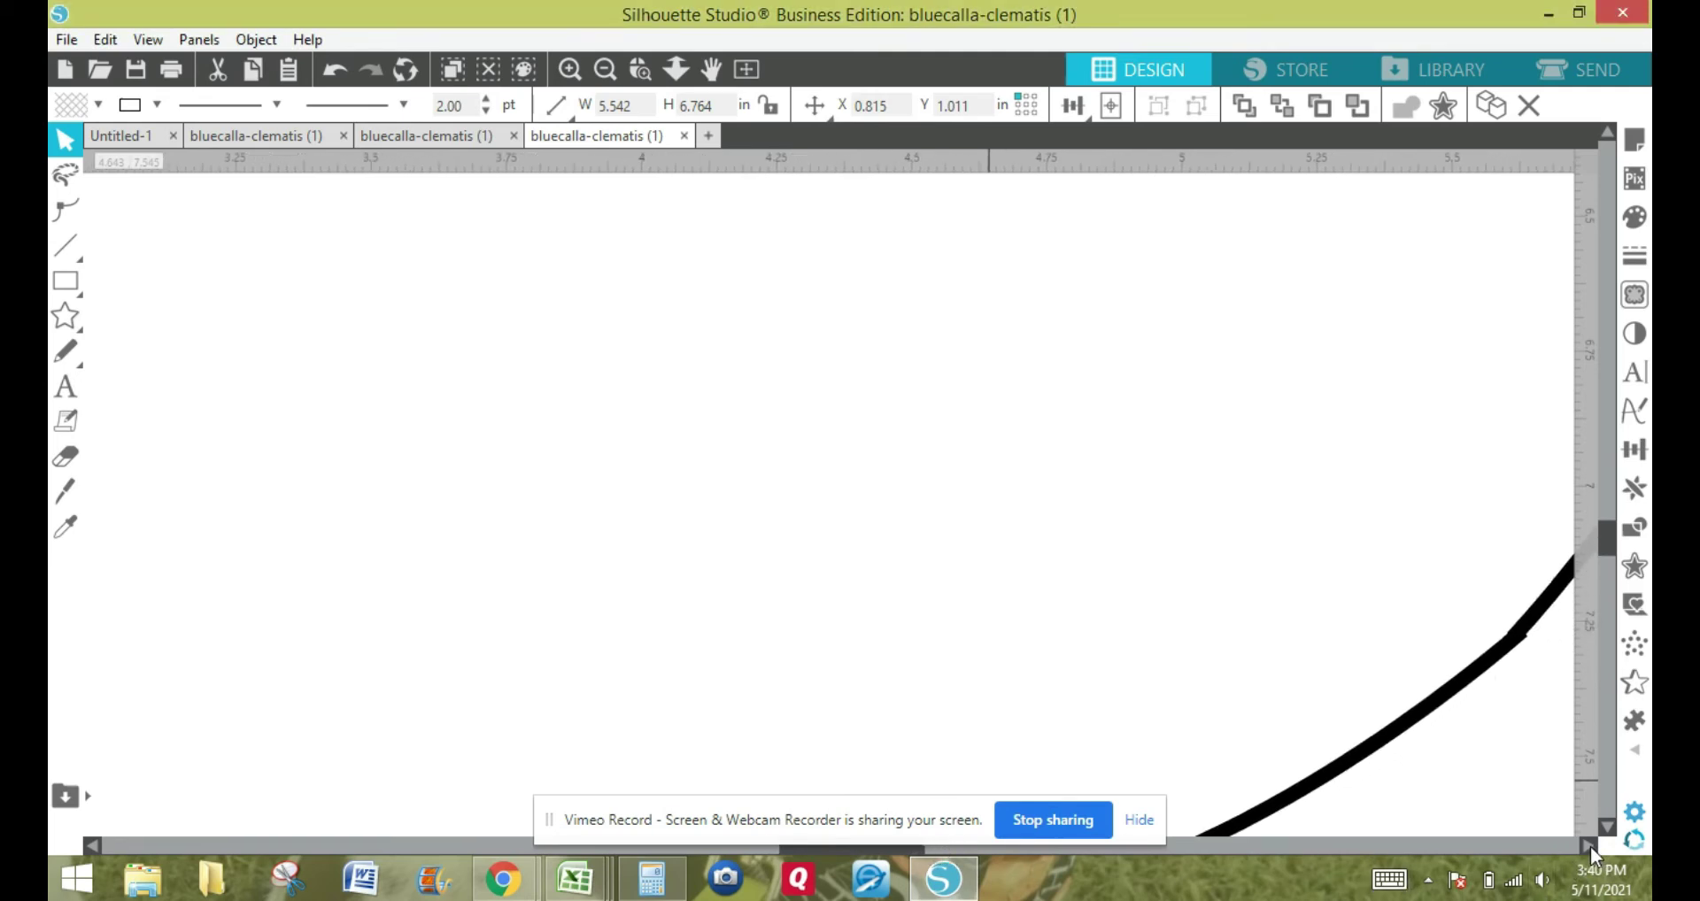
double_click(1498, 651)
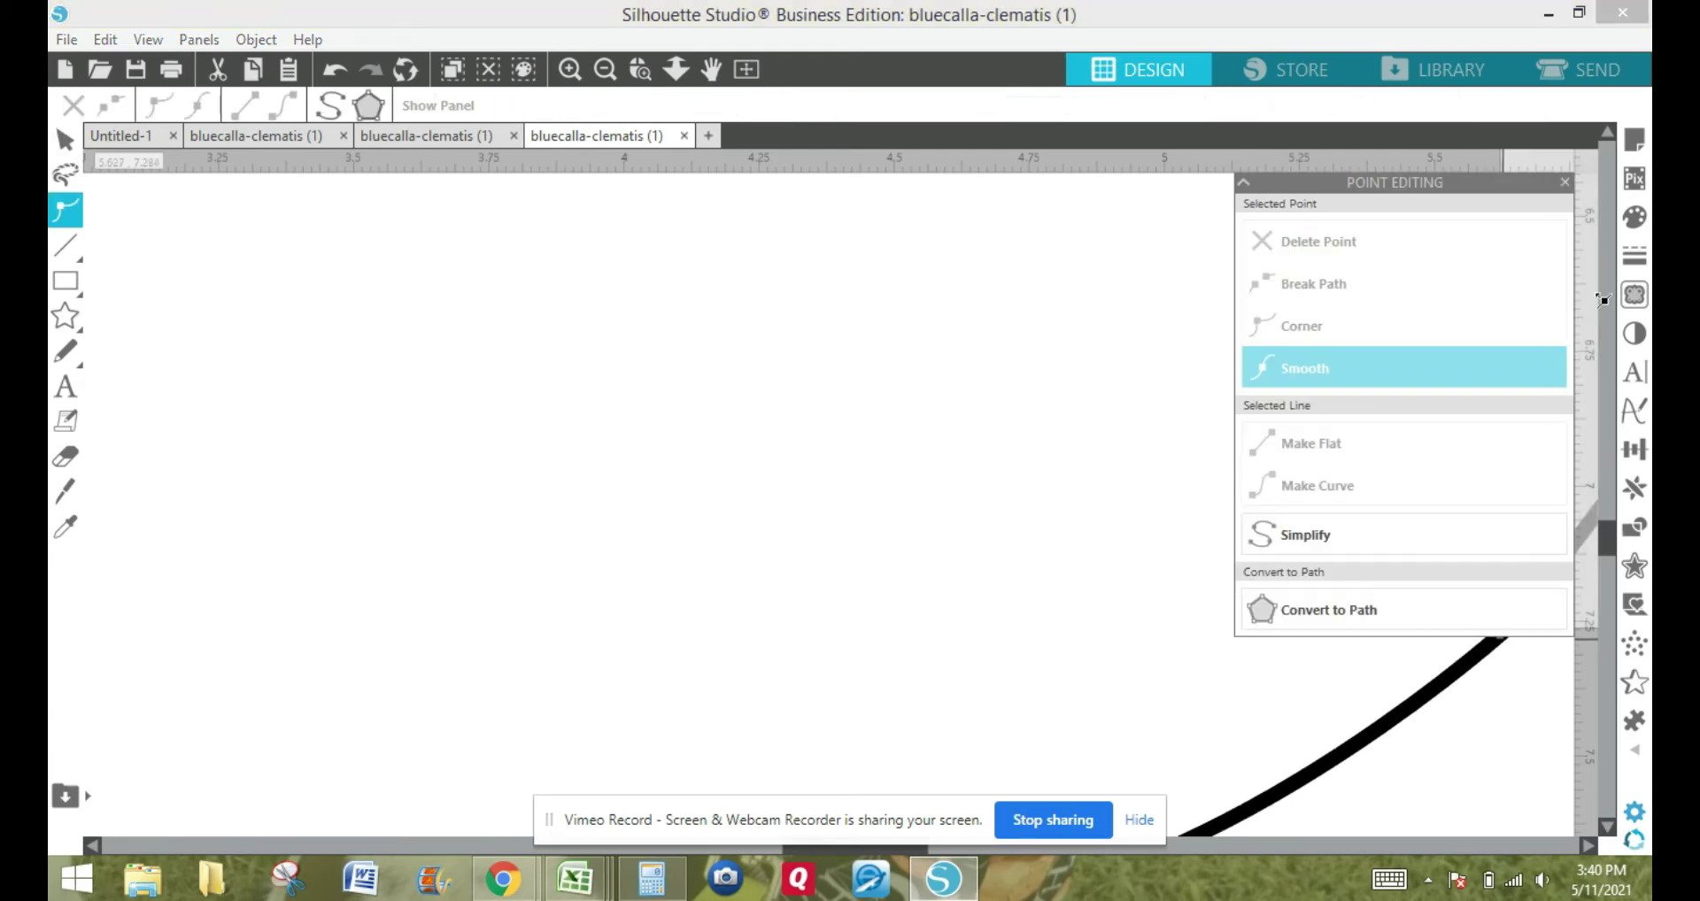
drag(1470, 196, 1212, 206)
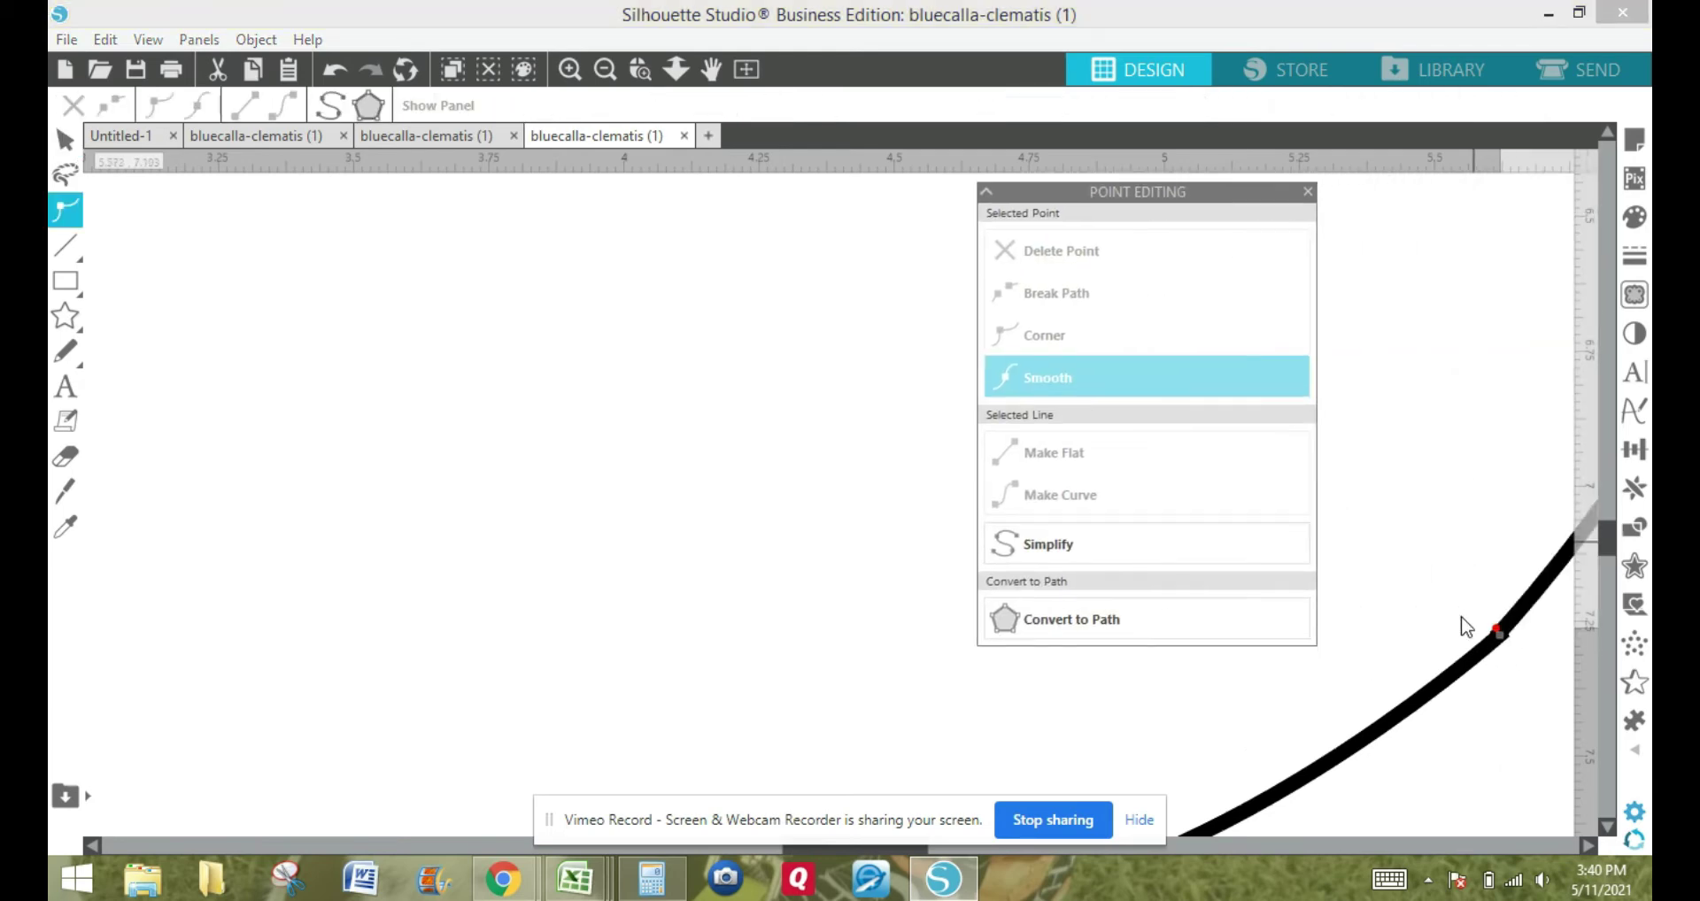
click(1497, 652)
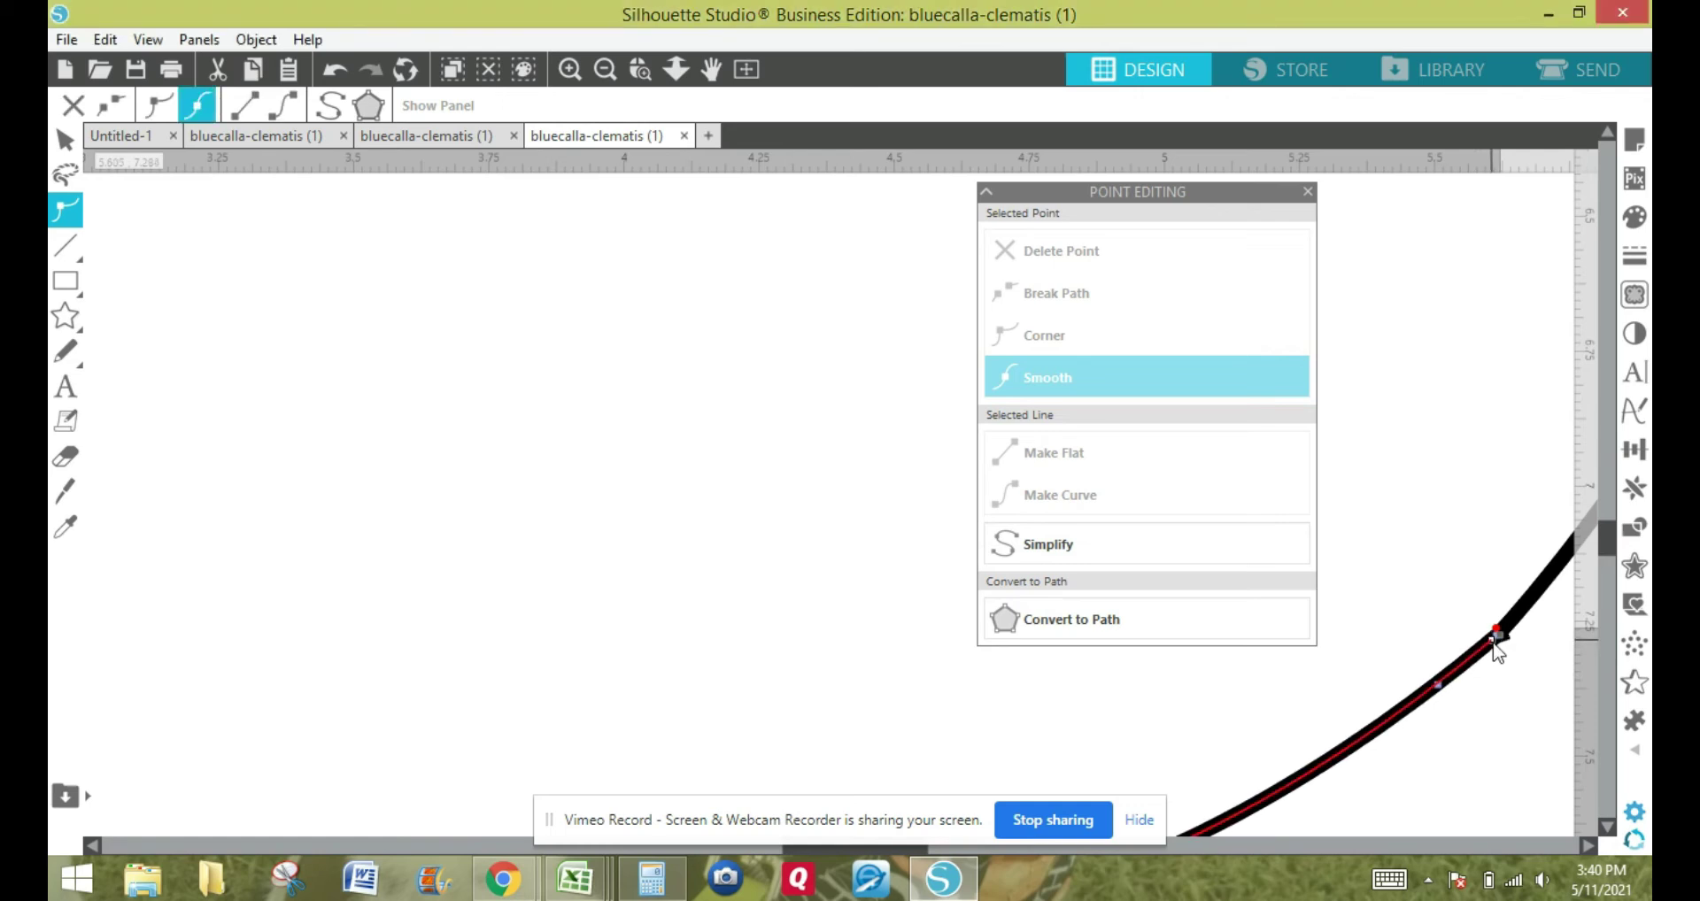
click(1496, 645)
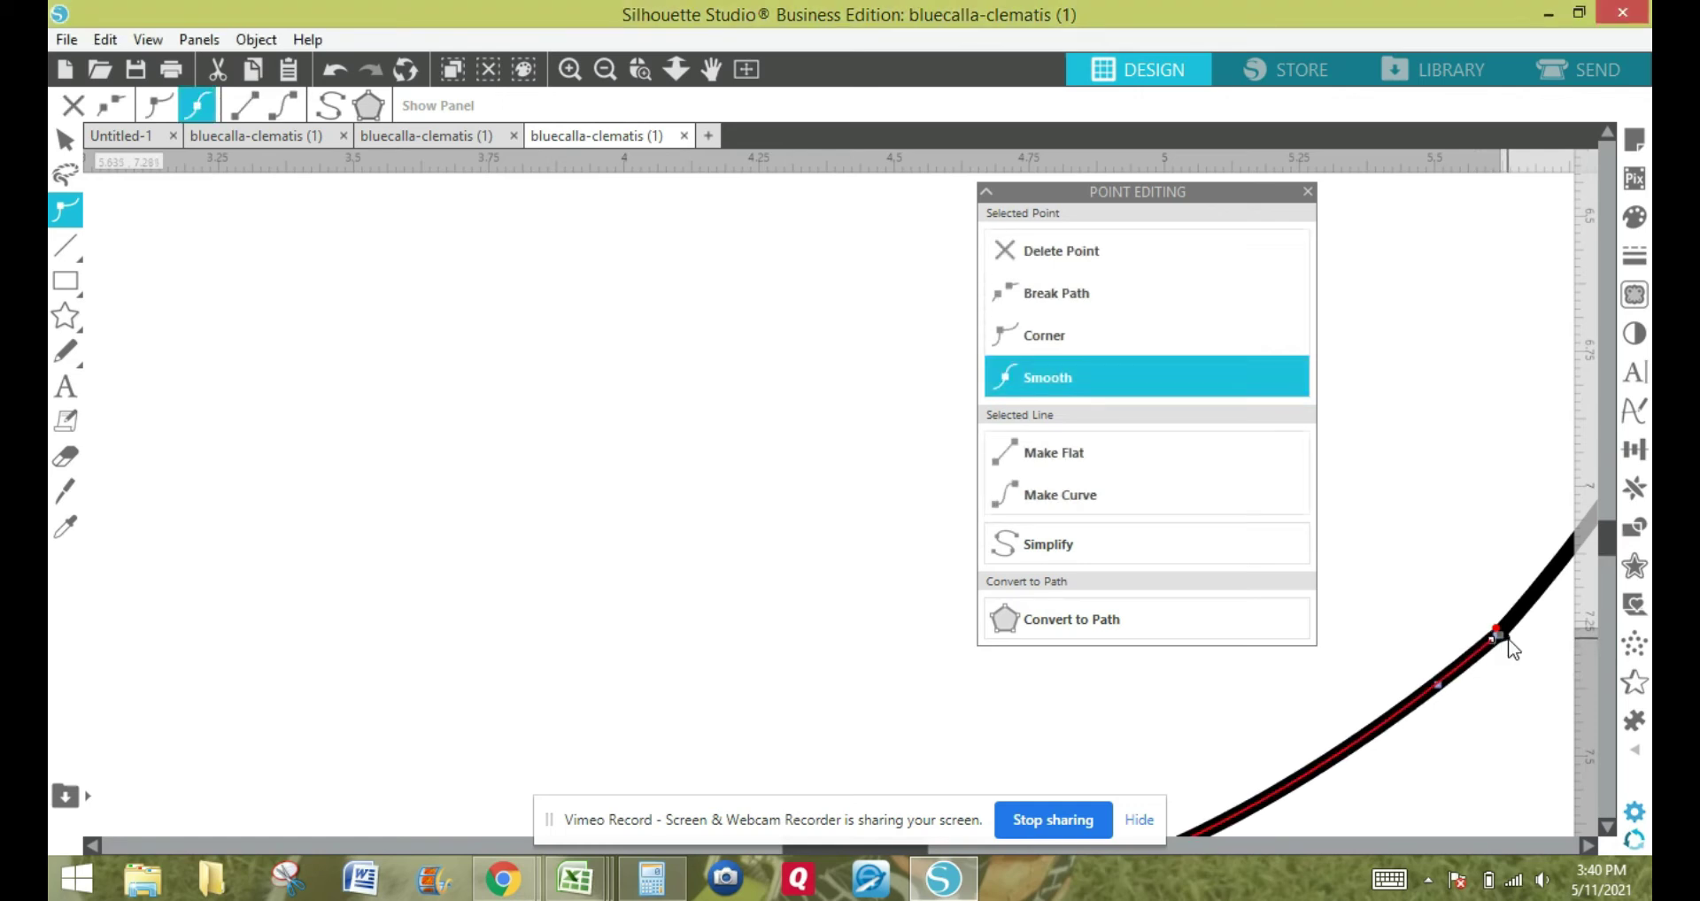
click(1513, 656)
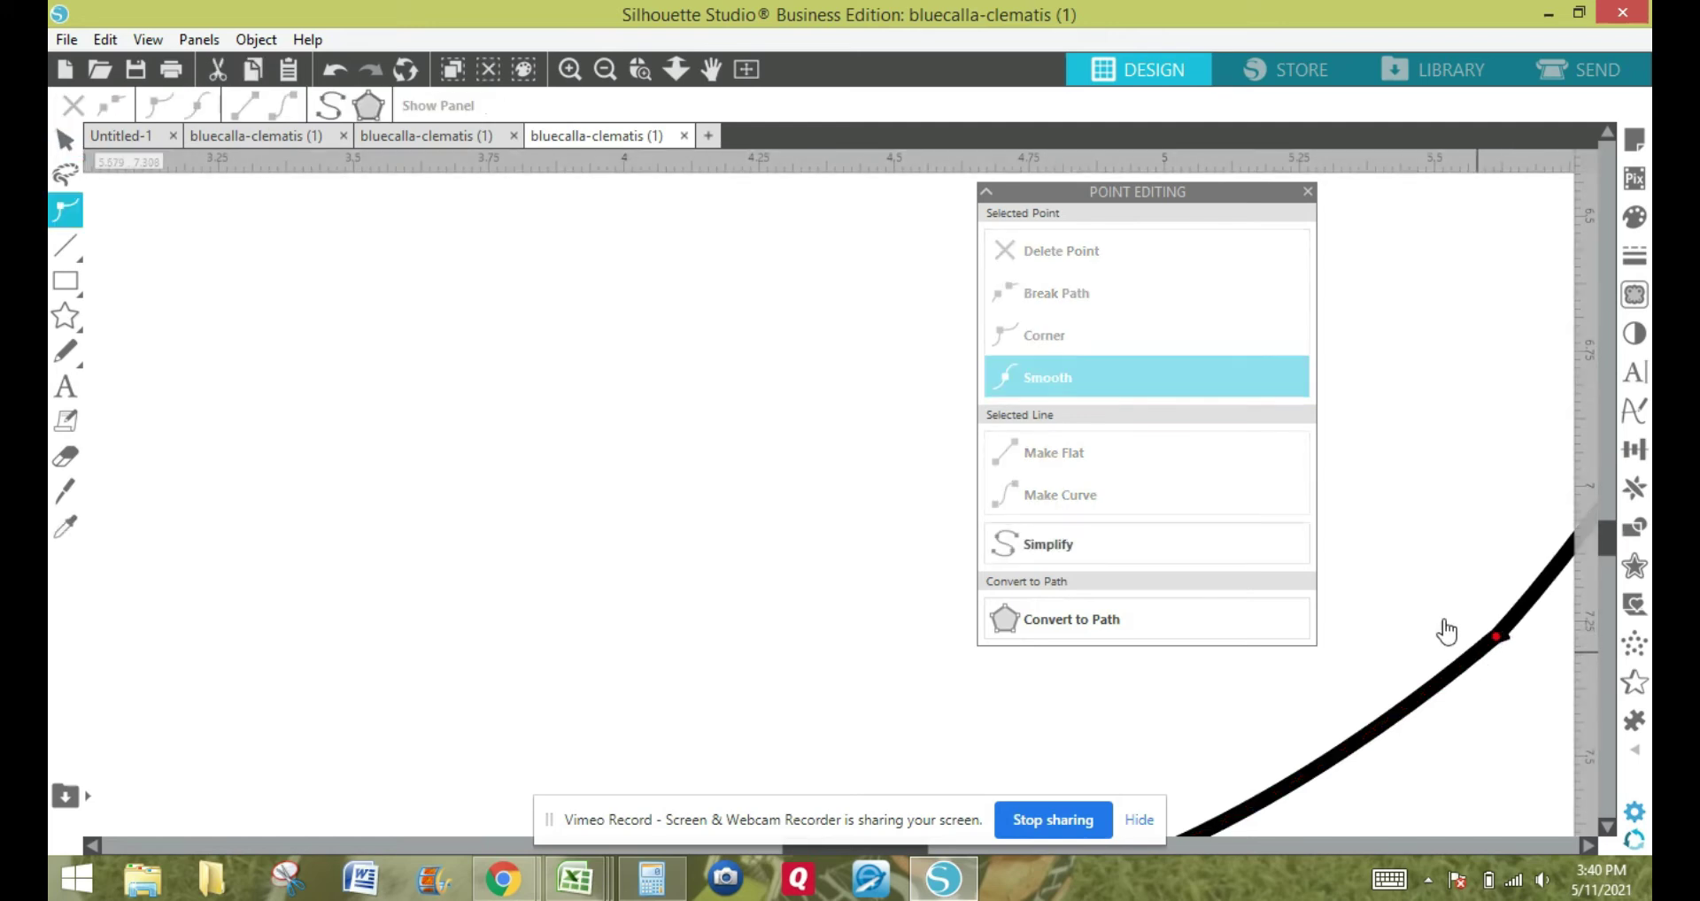
click(1539, 635)
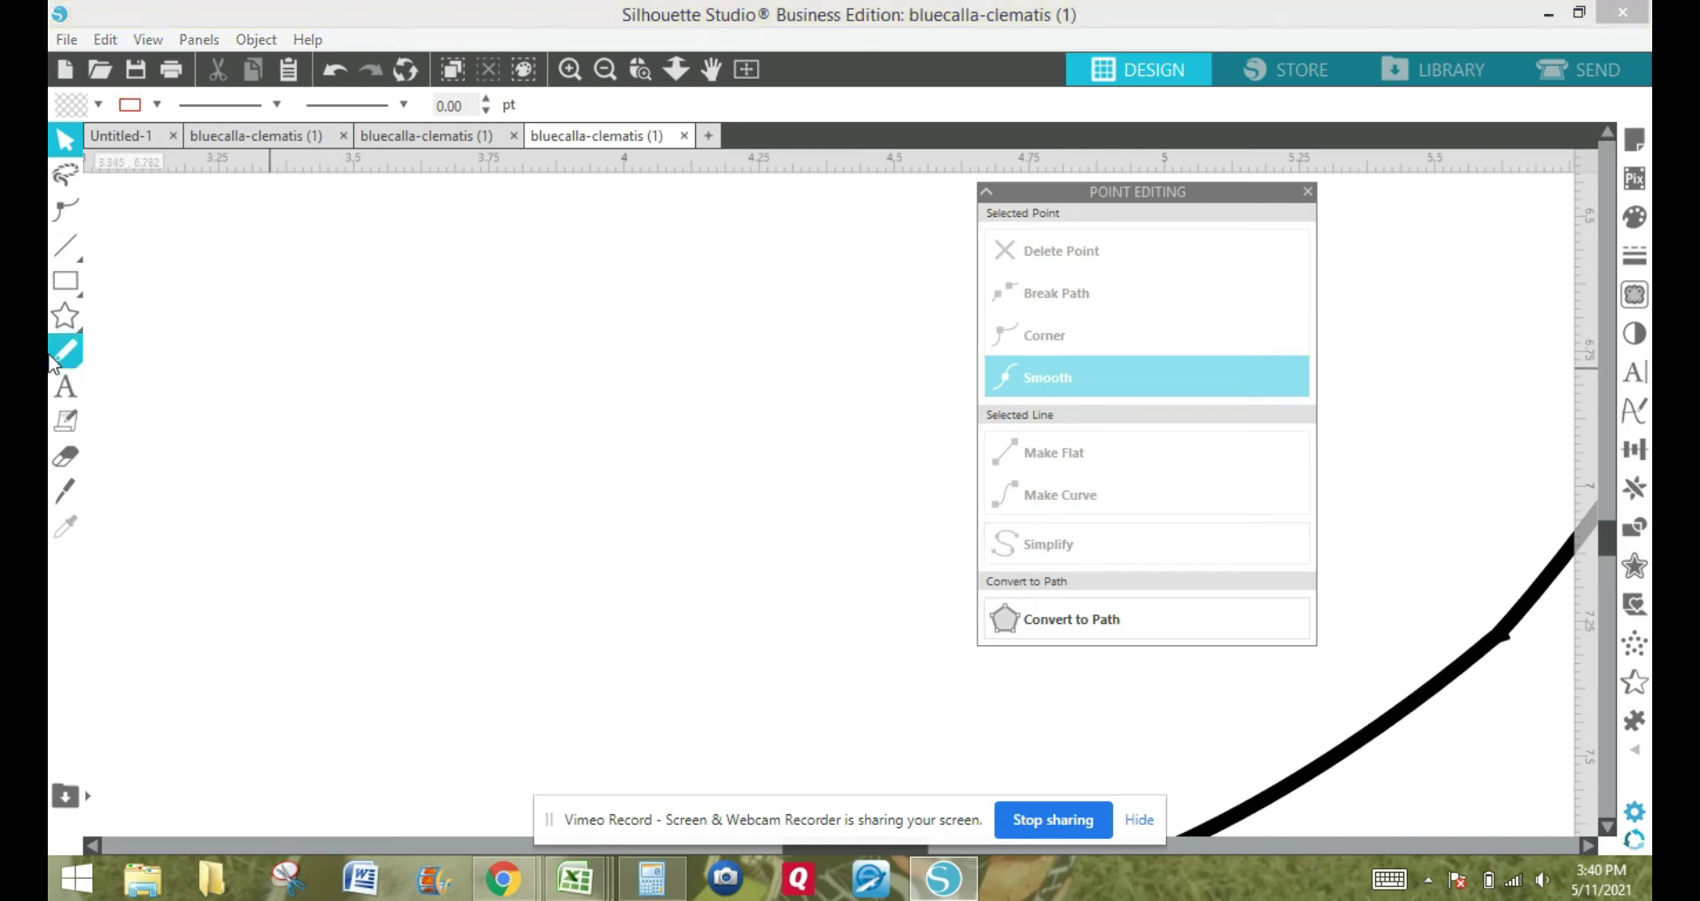
Try to erase the protruding stub at the joint with a round, solid 0.125 in eraser, and undo the erasure.
click(74, 456)
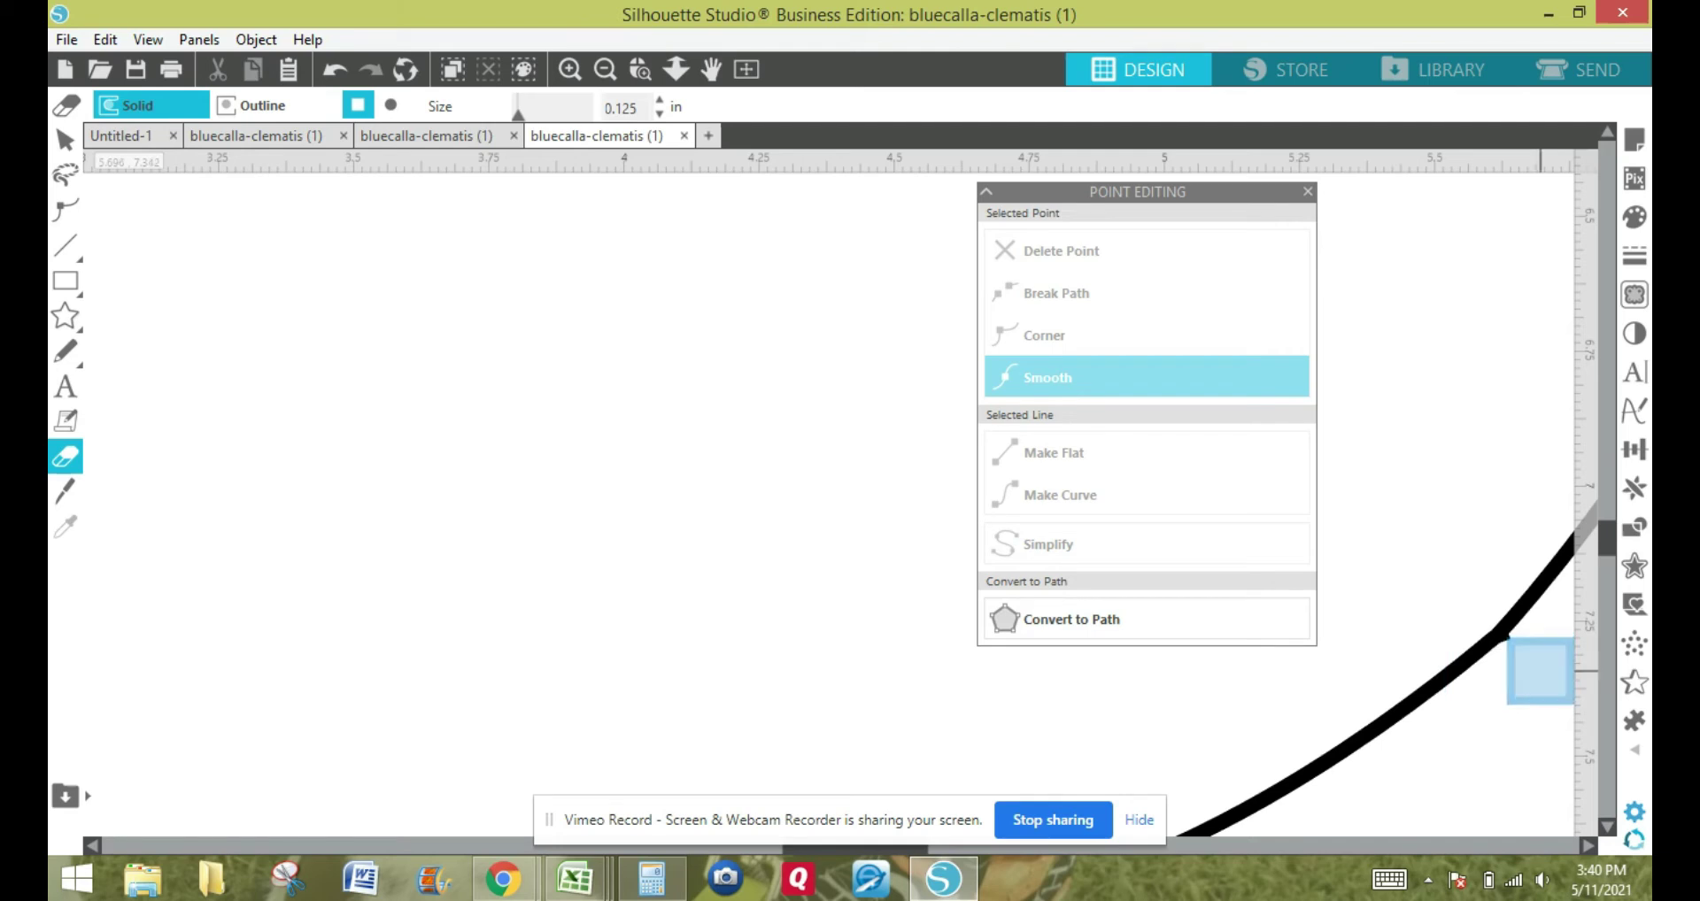
key(XF86AudioMute)
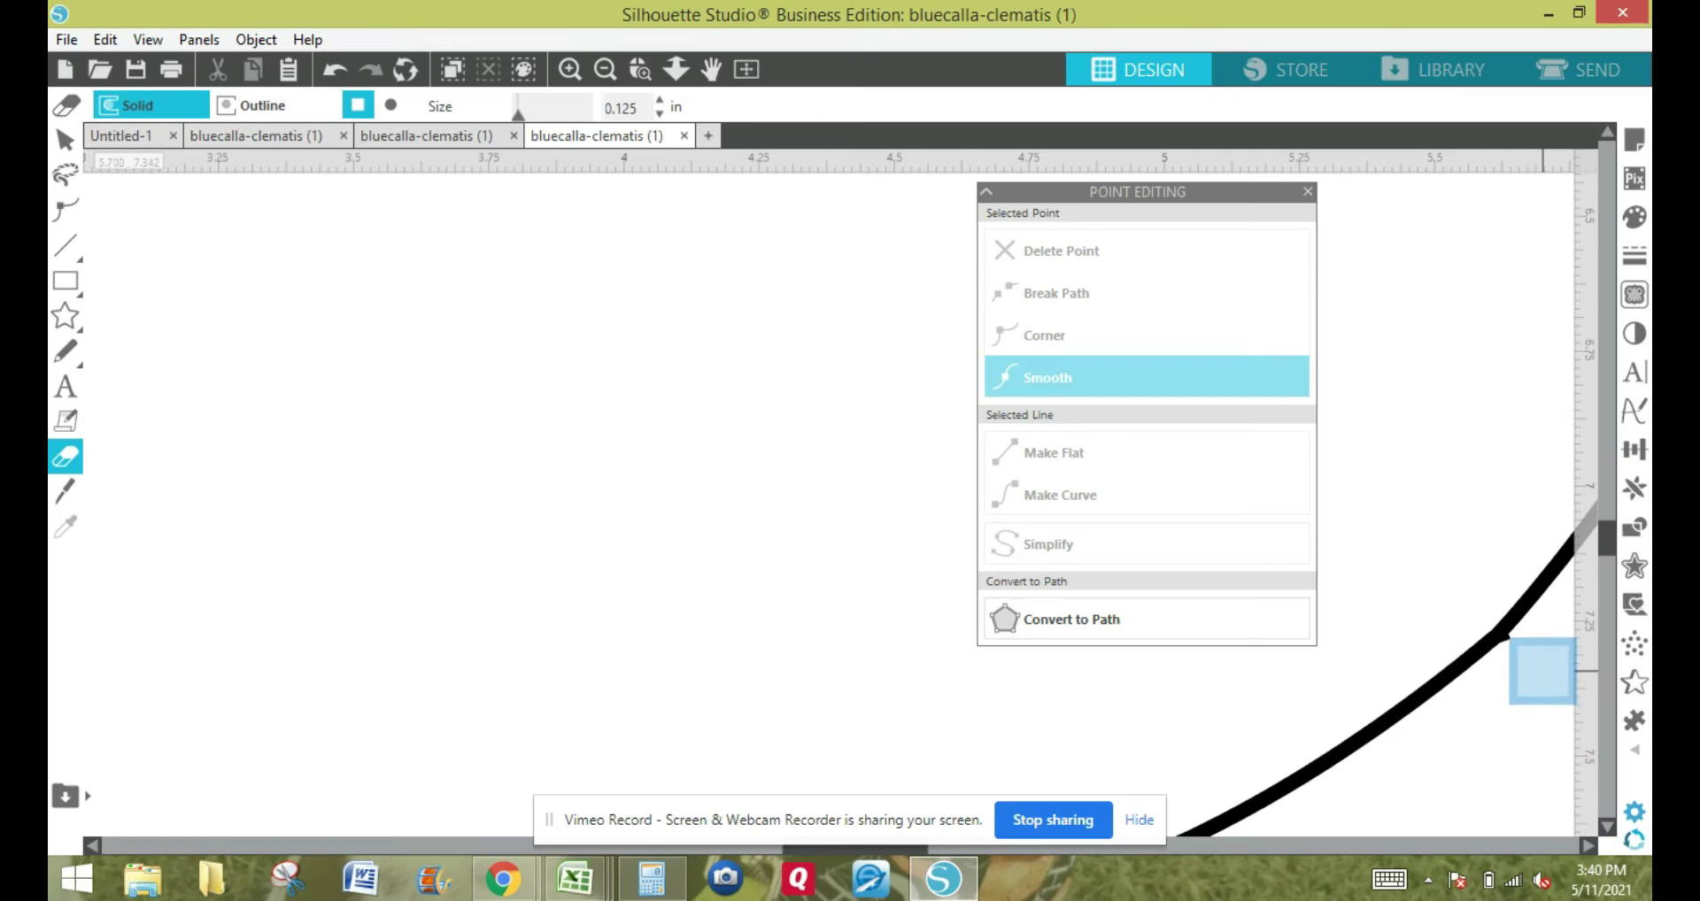
key(XF86AudioRaiseVolume)
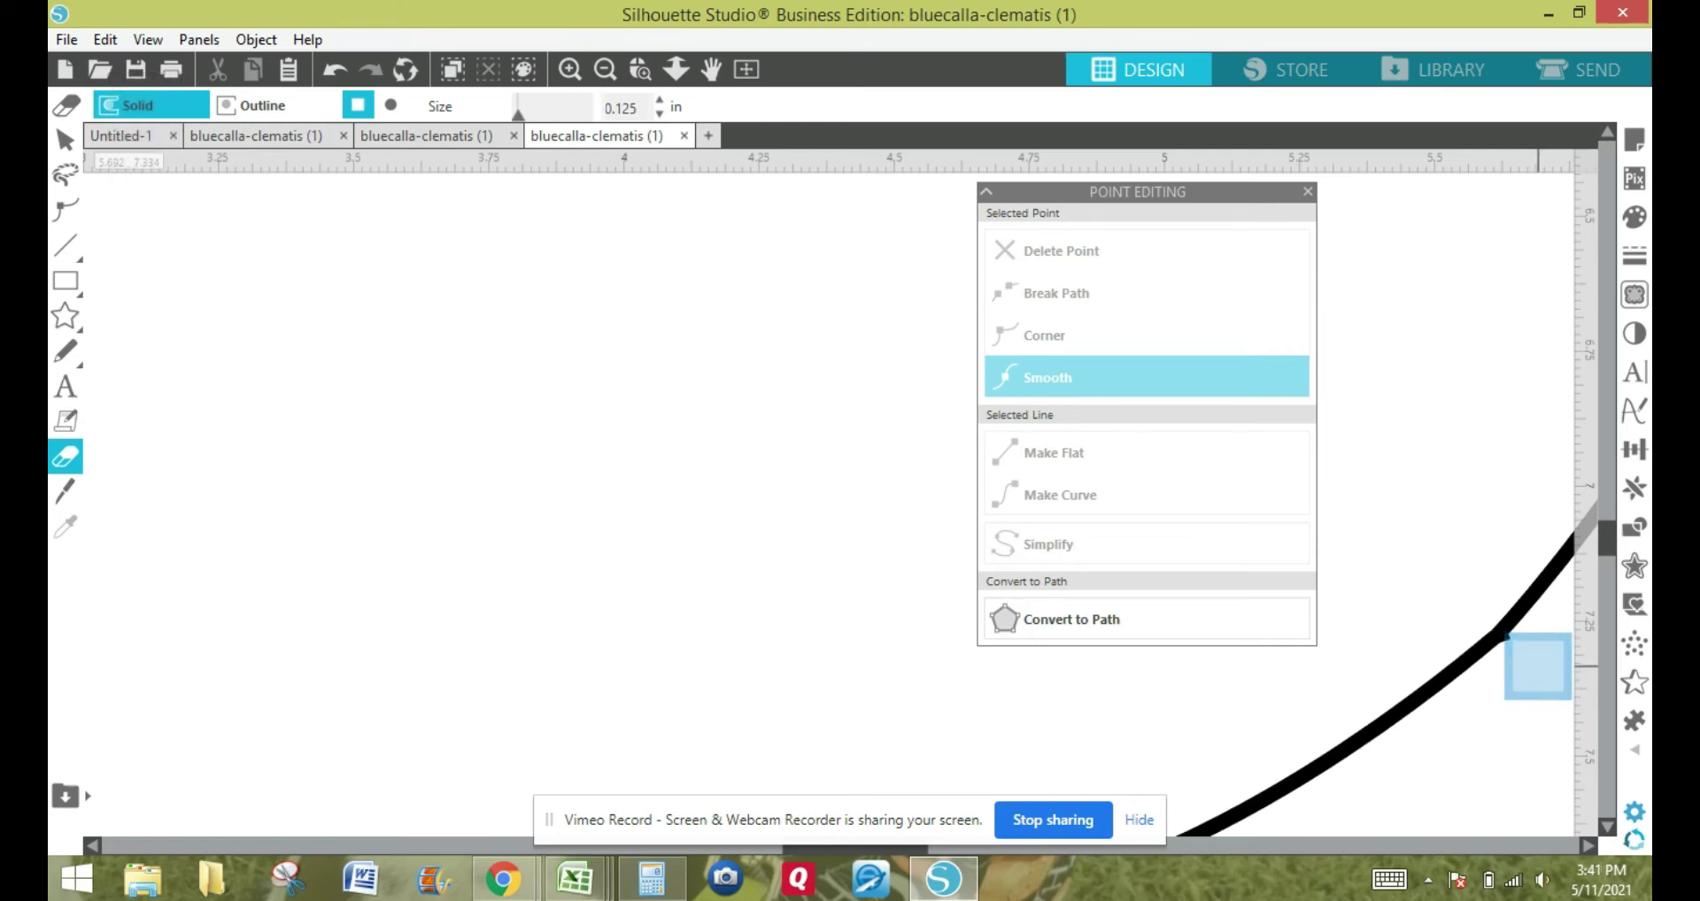
click(391, 105)
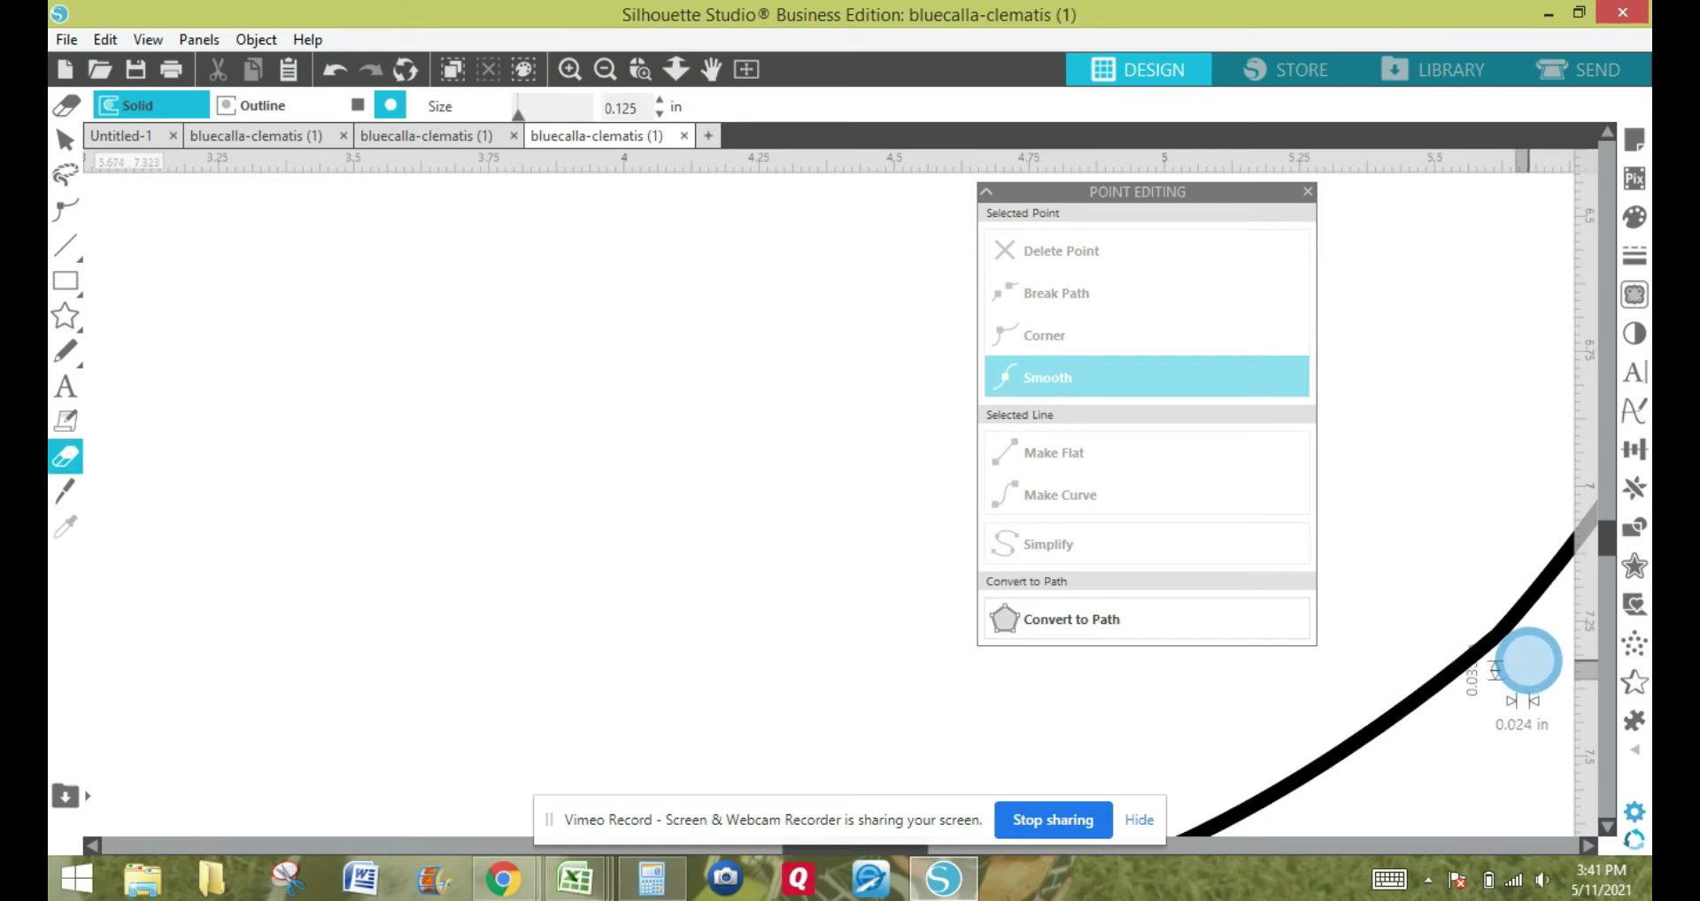
drag(1535, 671, 1518, 683)
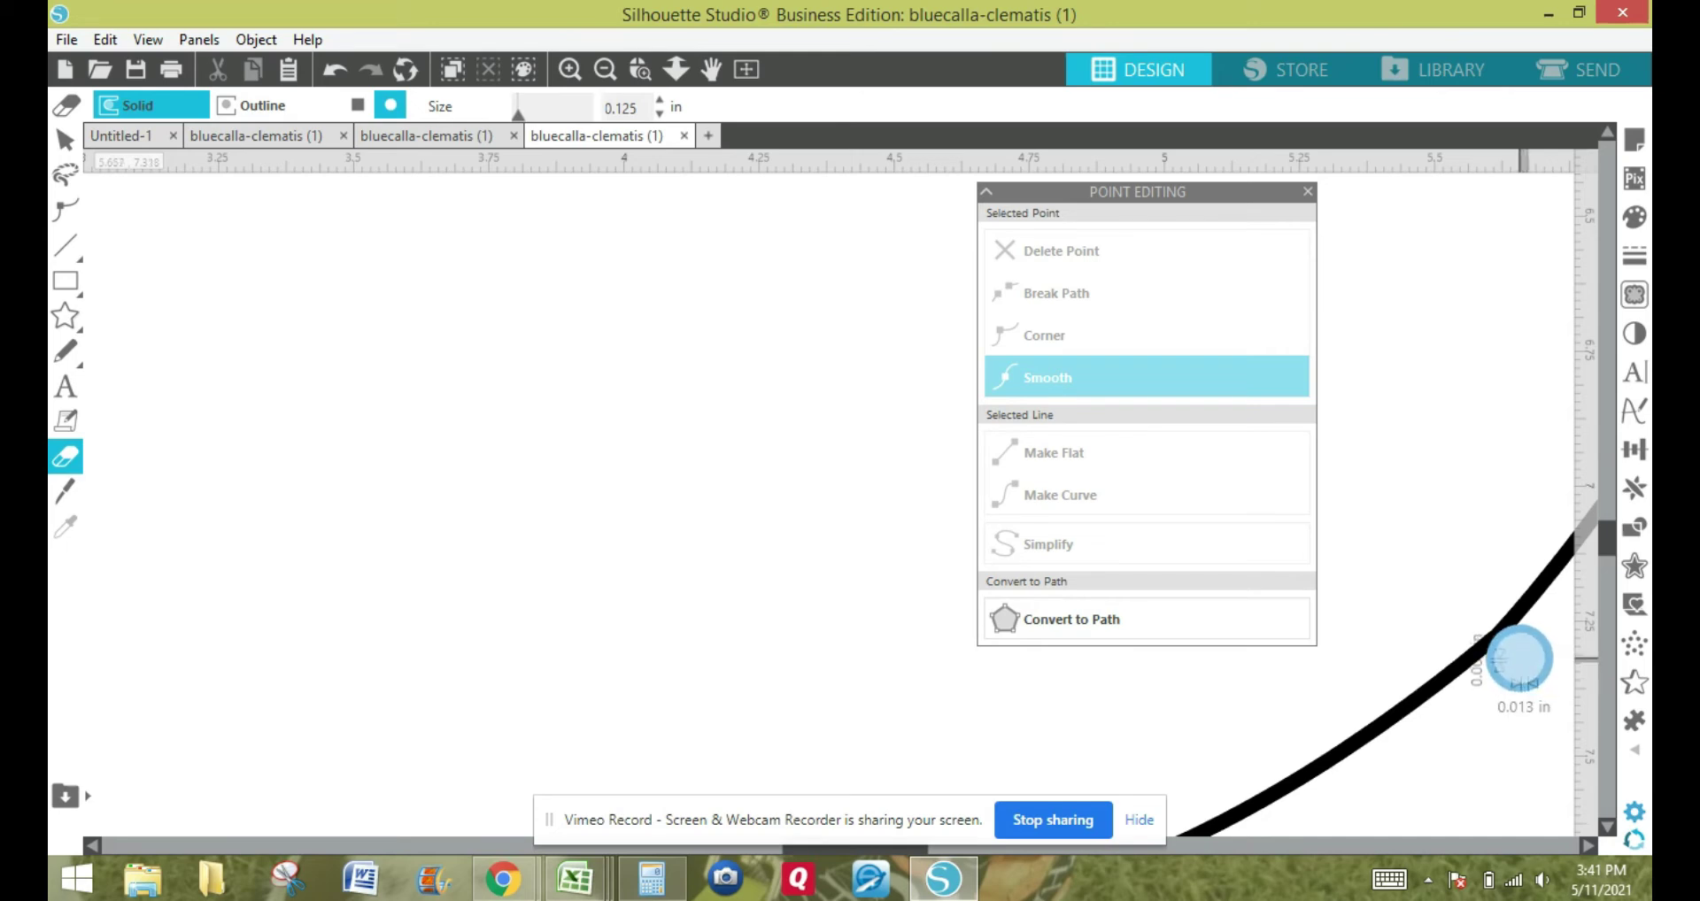
click(1518, 657)
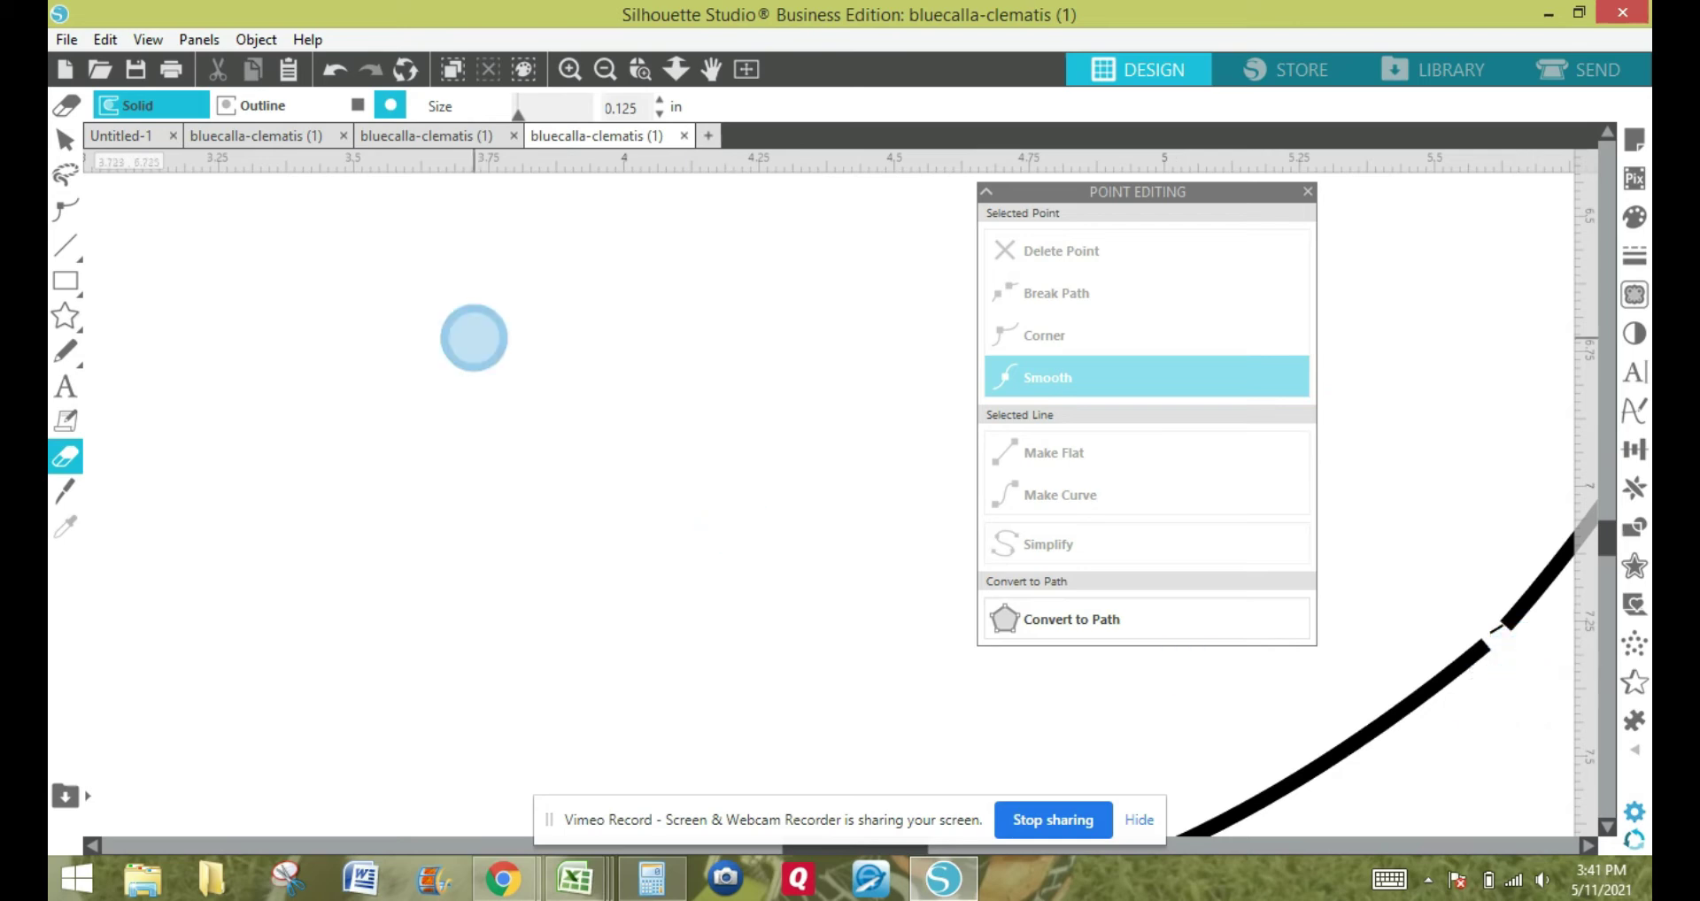
click(107, 39)
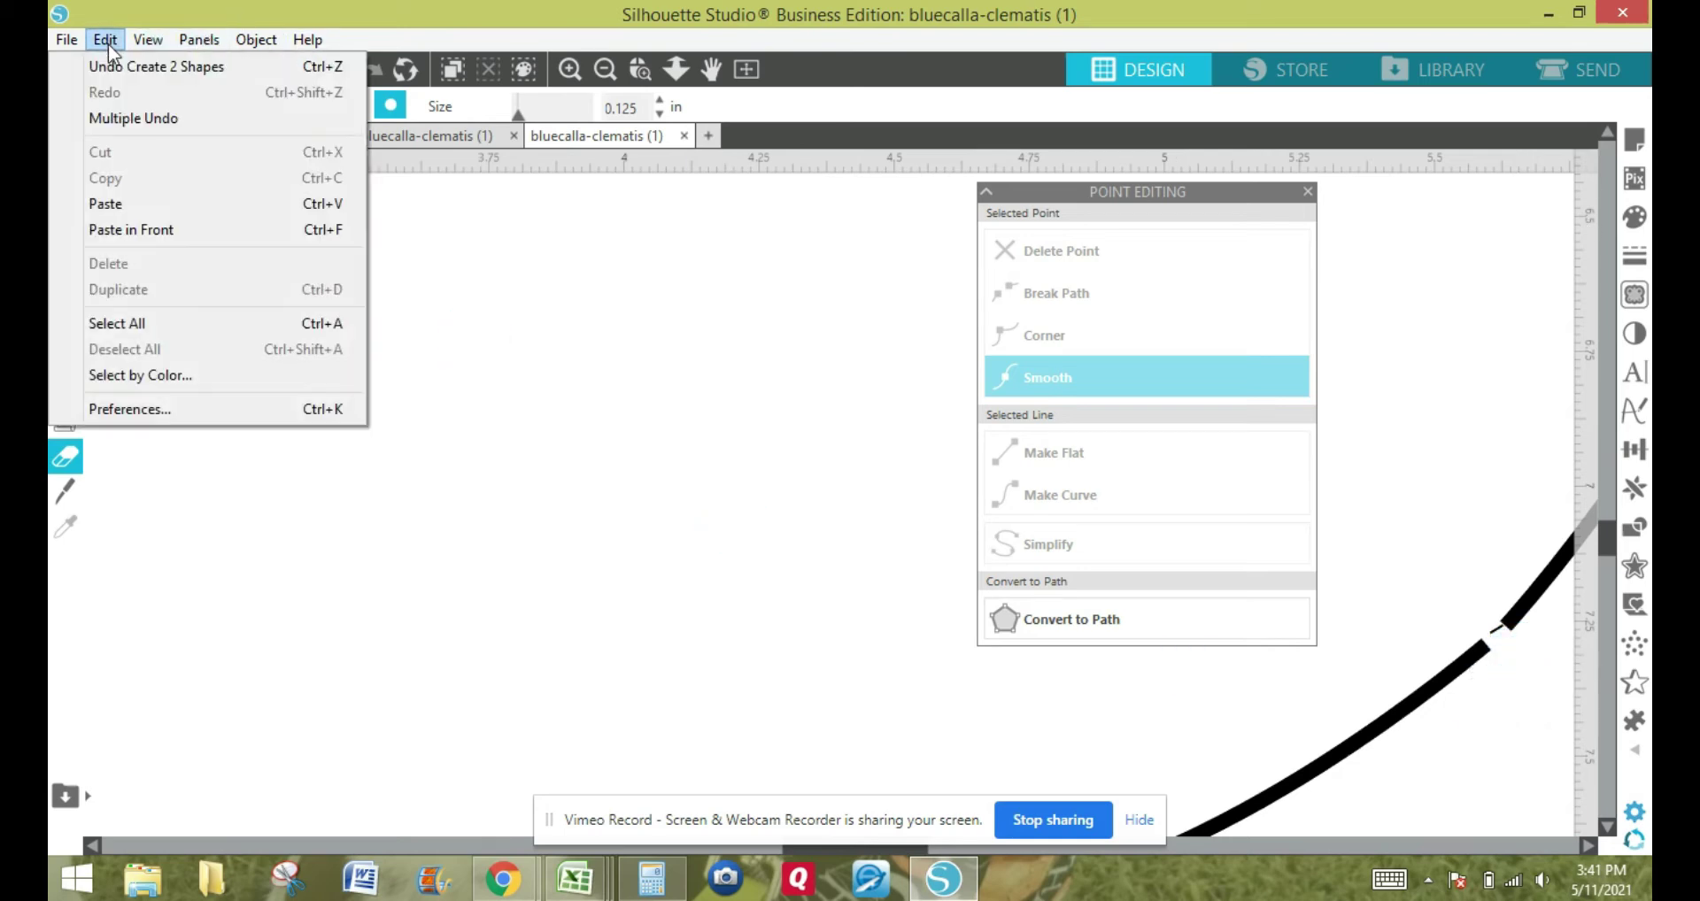
click(113, 67)
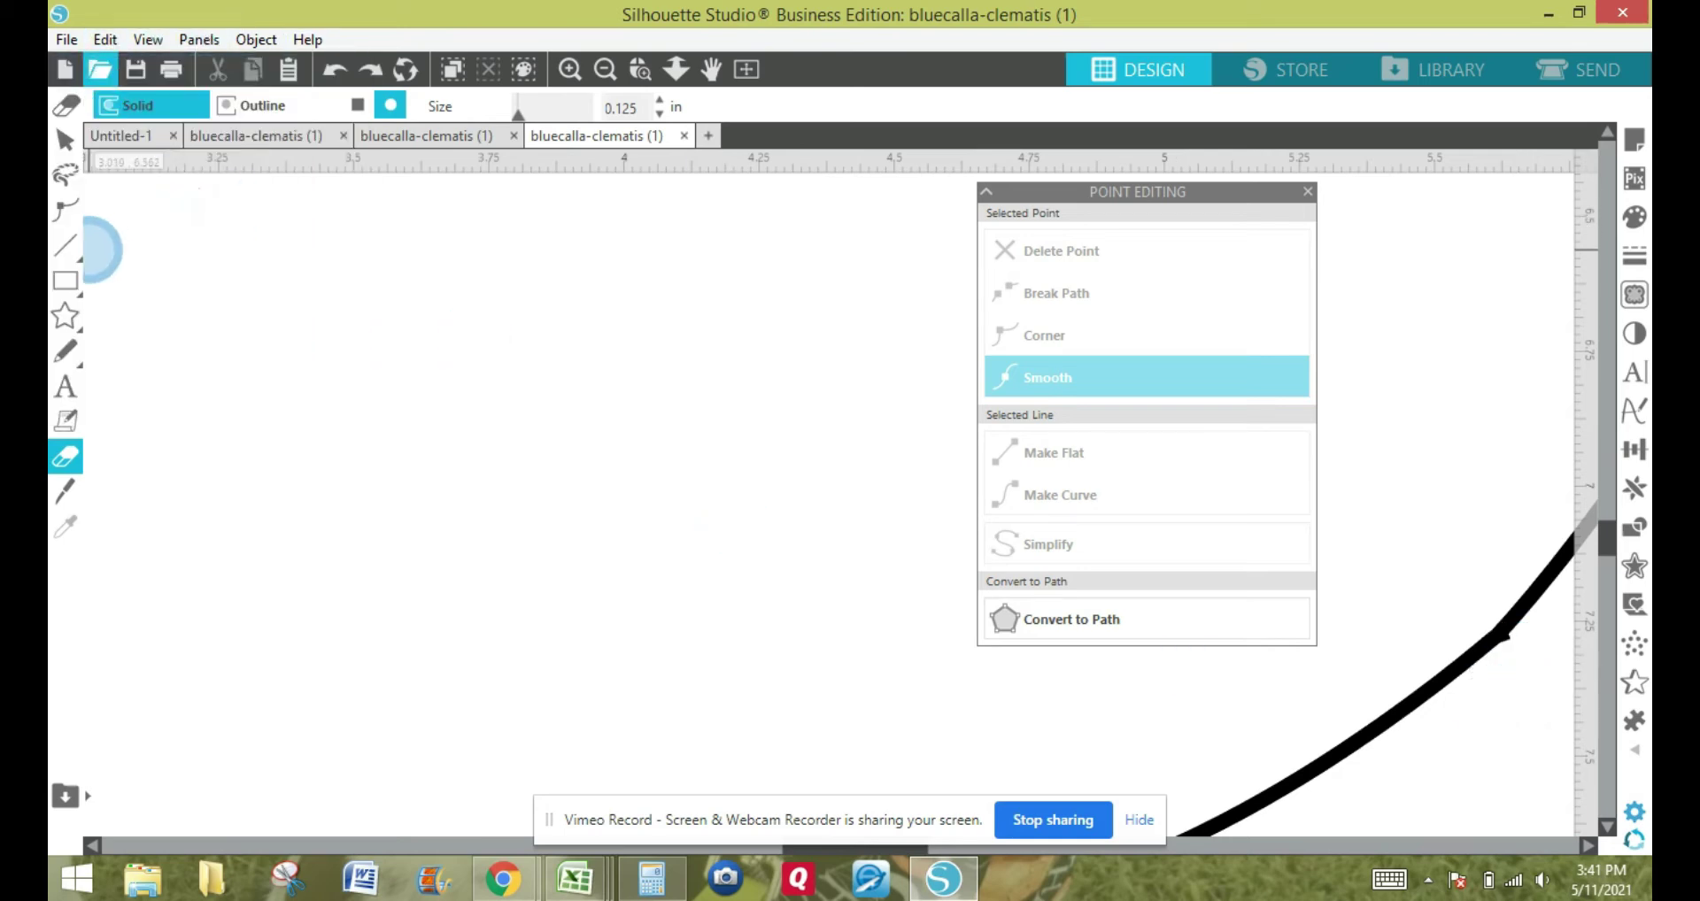
click(605, 69)
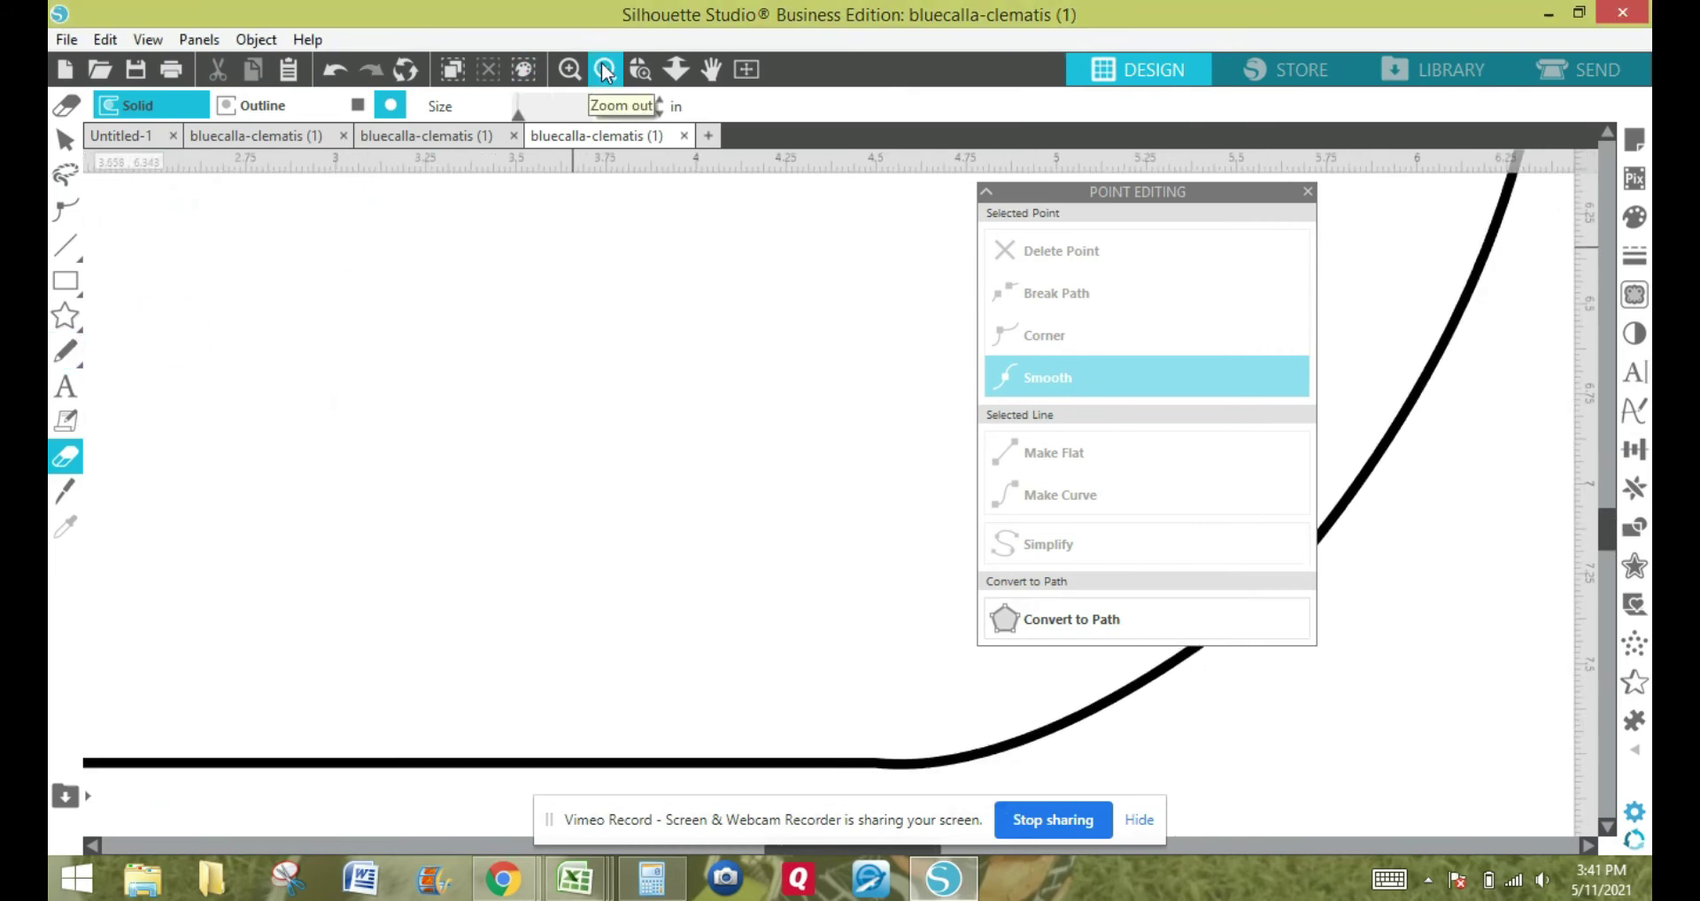
drag(1087, 195, 744, 168)
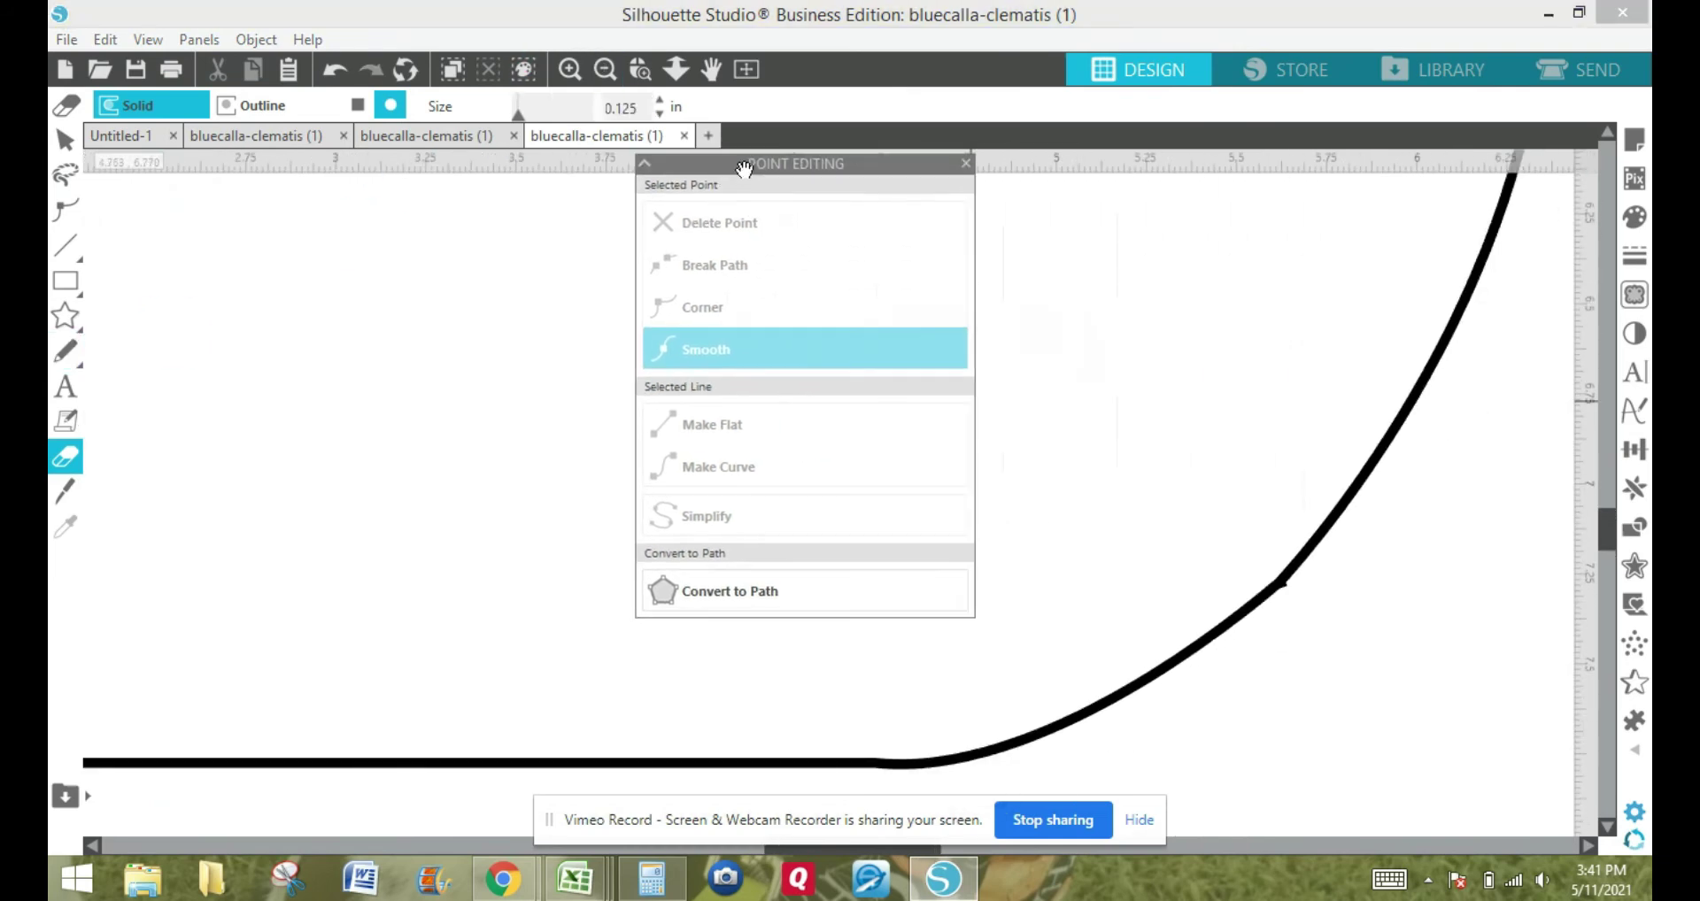
click(966, 163)
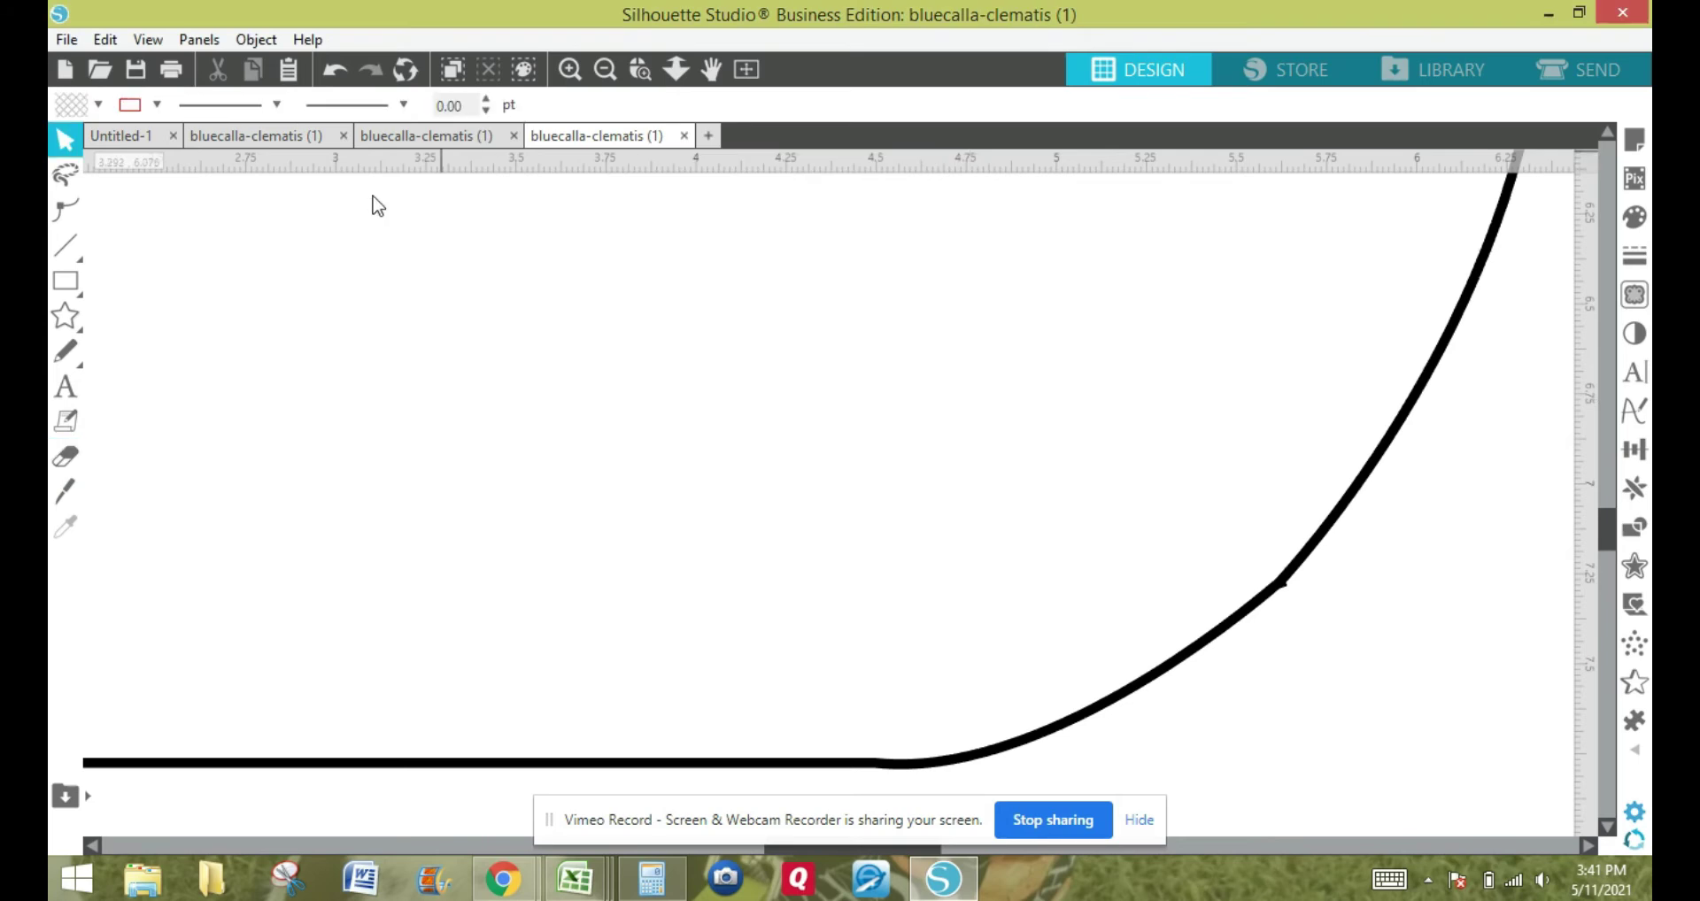
click(67, 455)
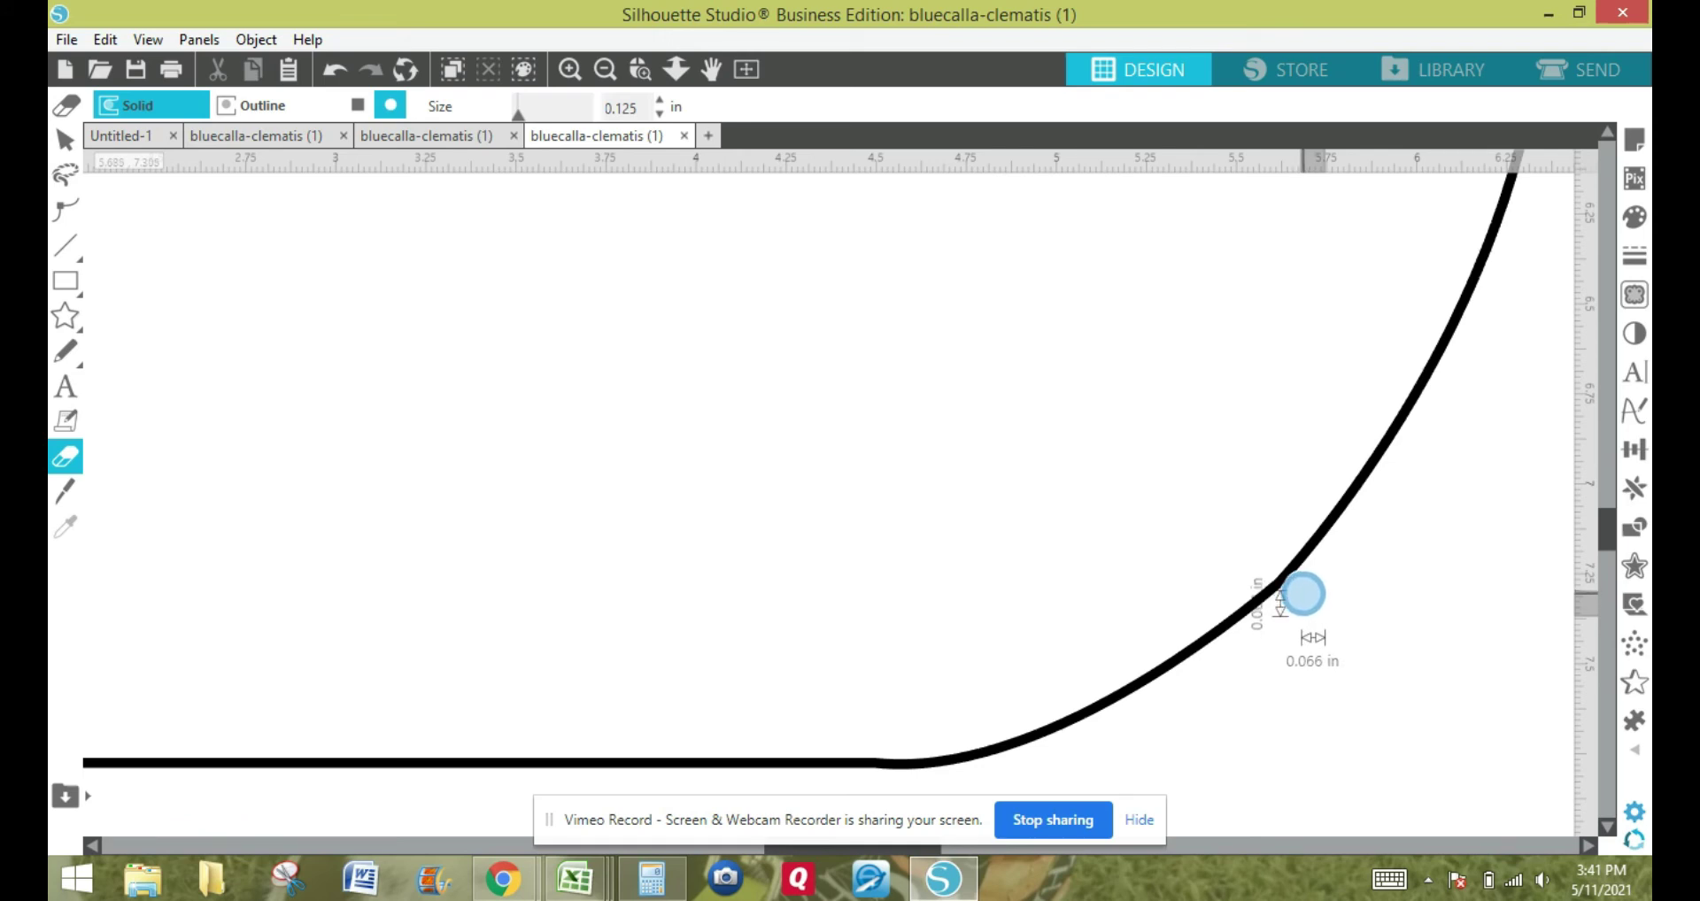
click(64, 139)
click(69, 497)
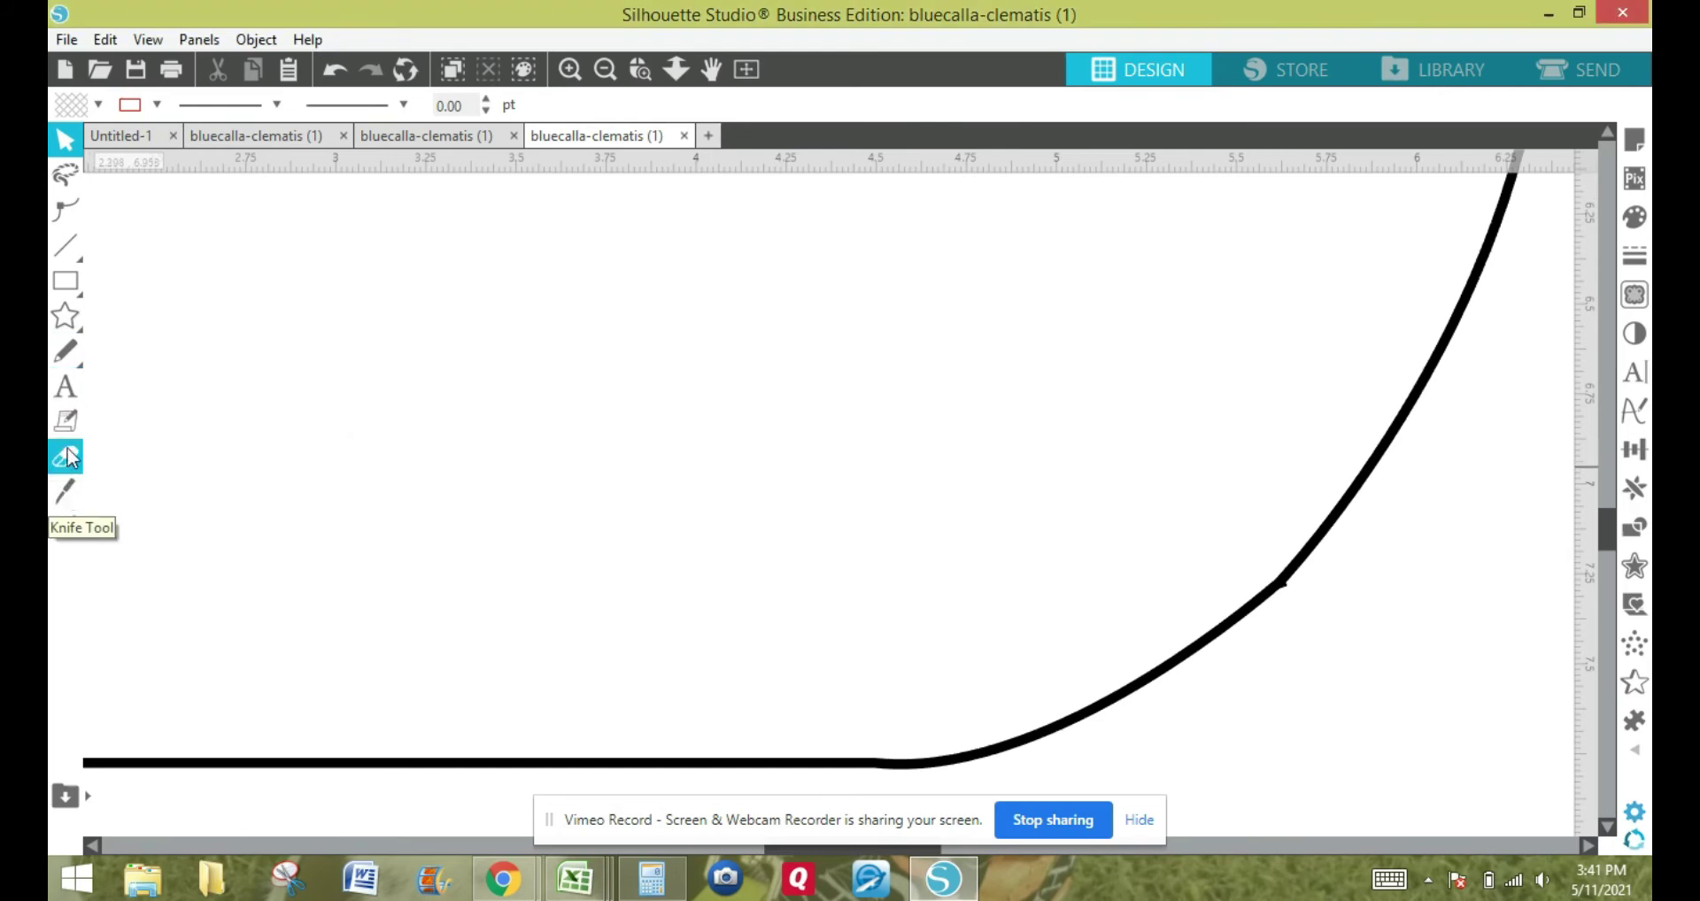
Even out the joint by nudging the bottom curve's end point into line with the side curve in point editing.
double_click(1276, 603)
drag(1535, 188, 924, 226)
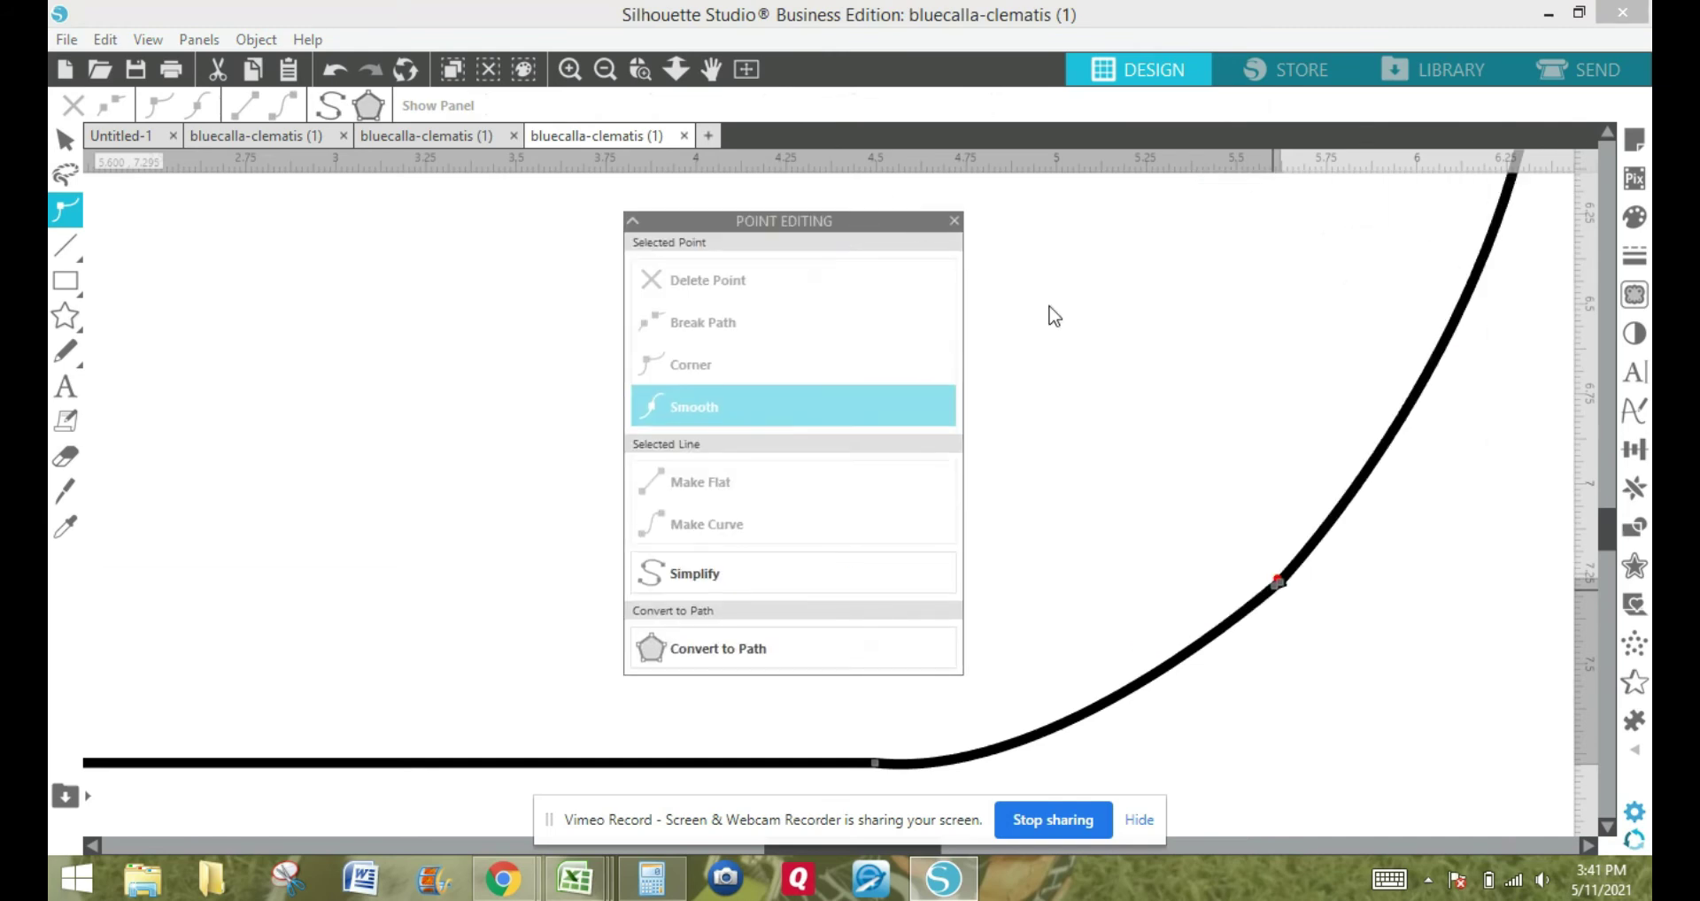
click(1279, 583)
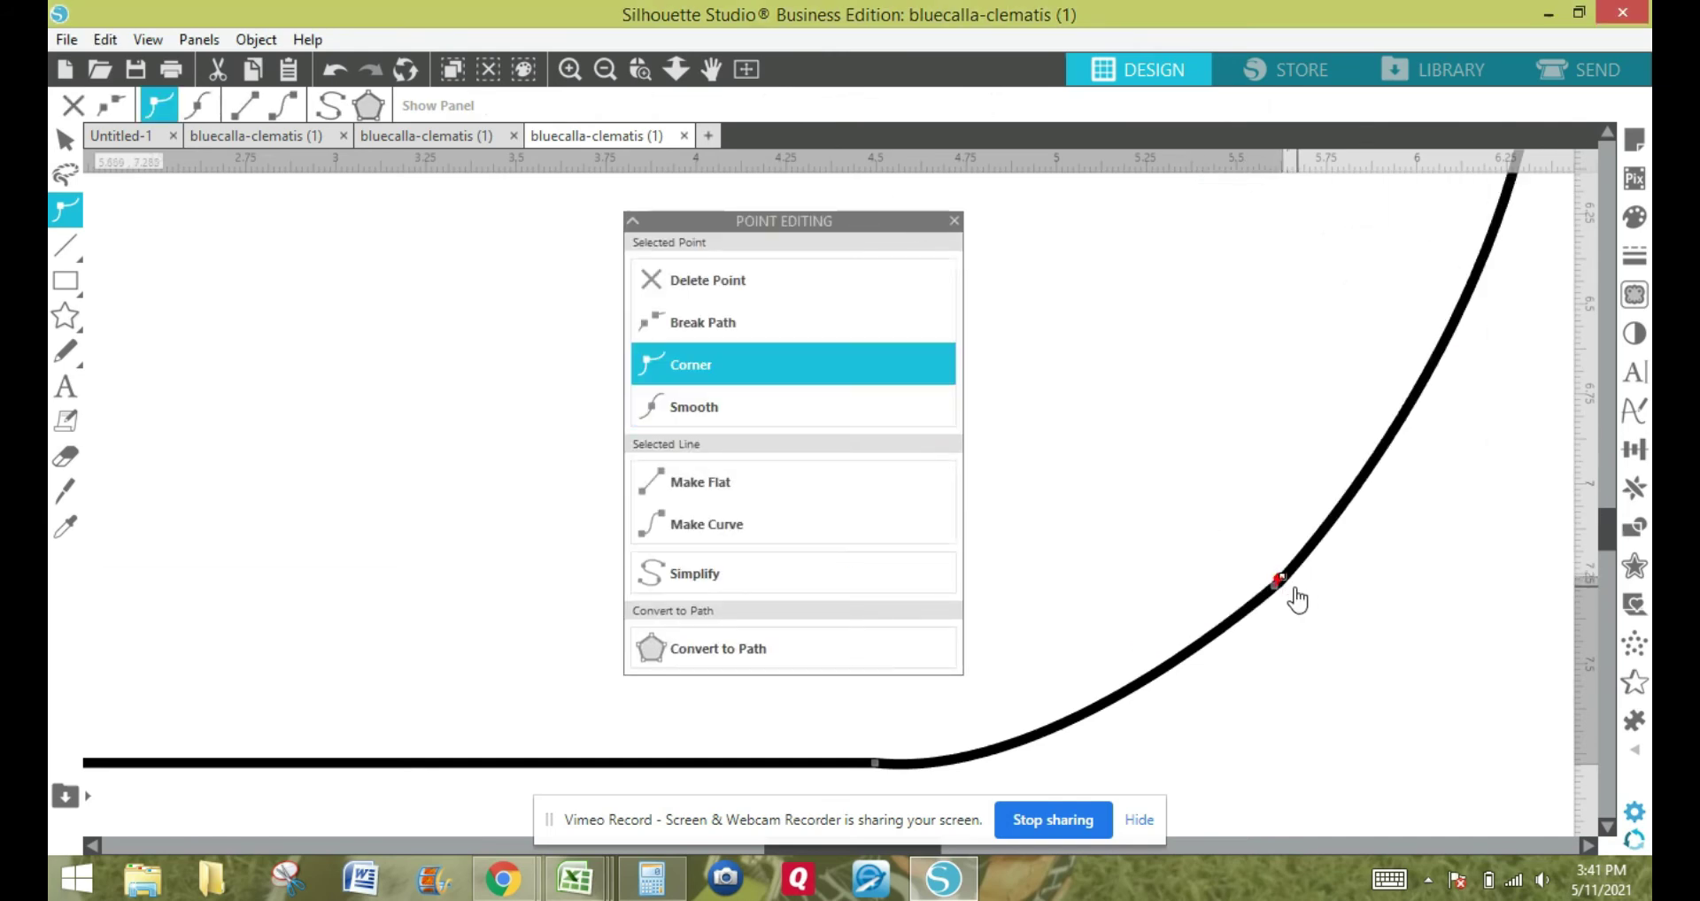
click(955, 220)
click(1398, 675)
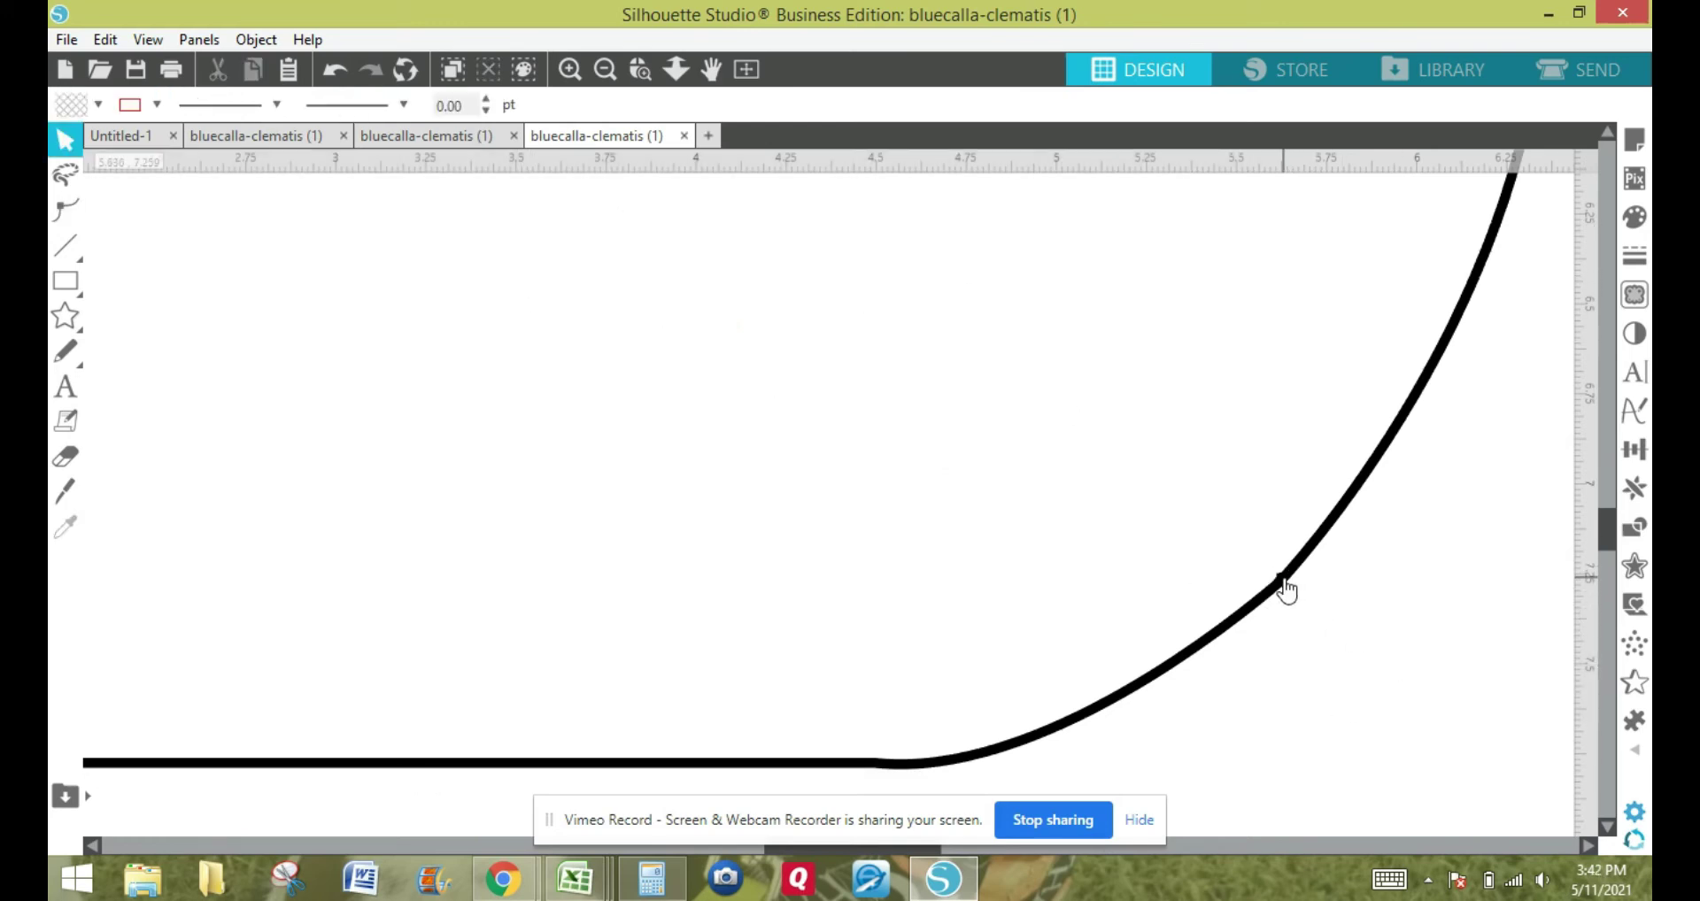
double_click(1284, 584)
drag(1414, 186, 859, 238)
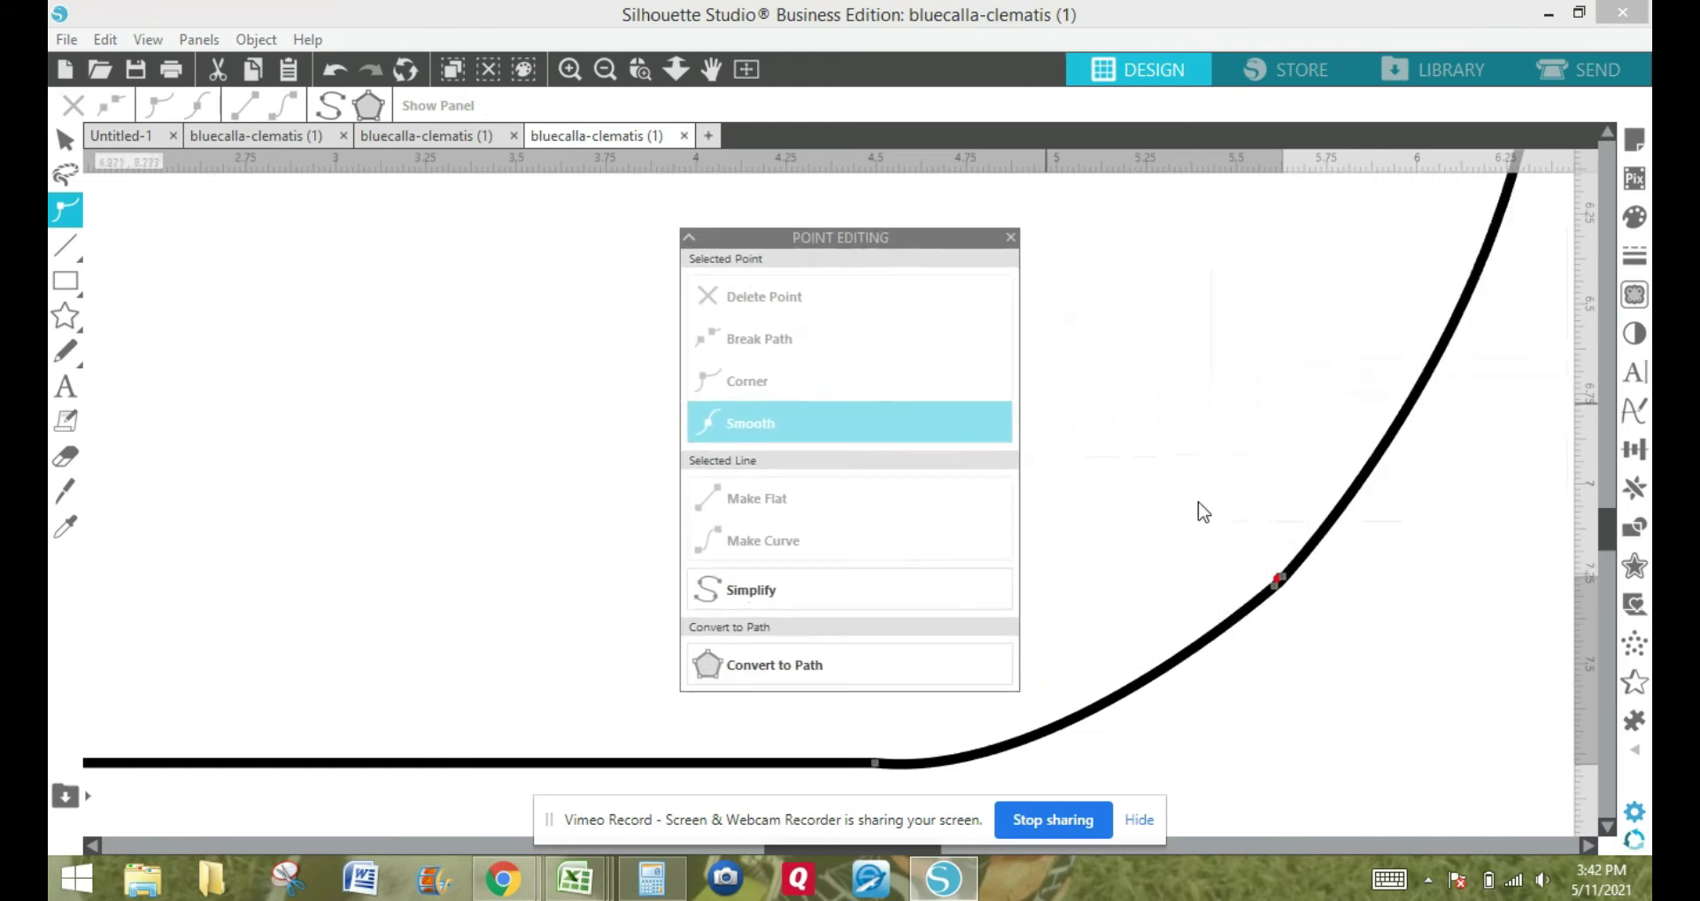
click(1280, 584)
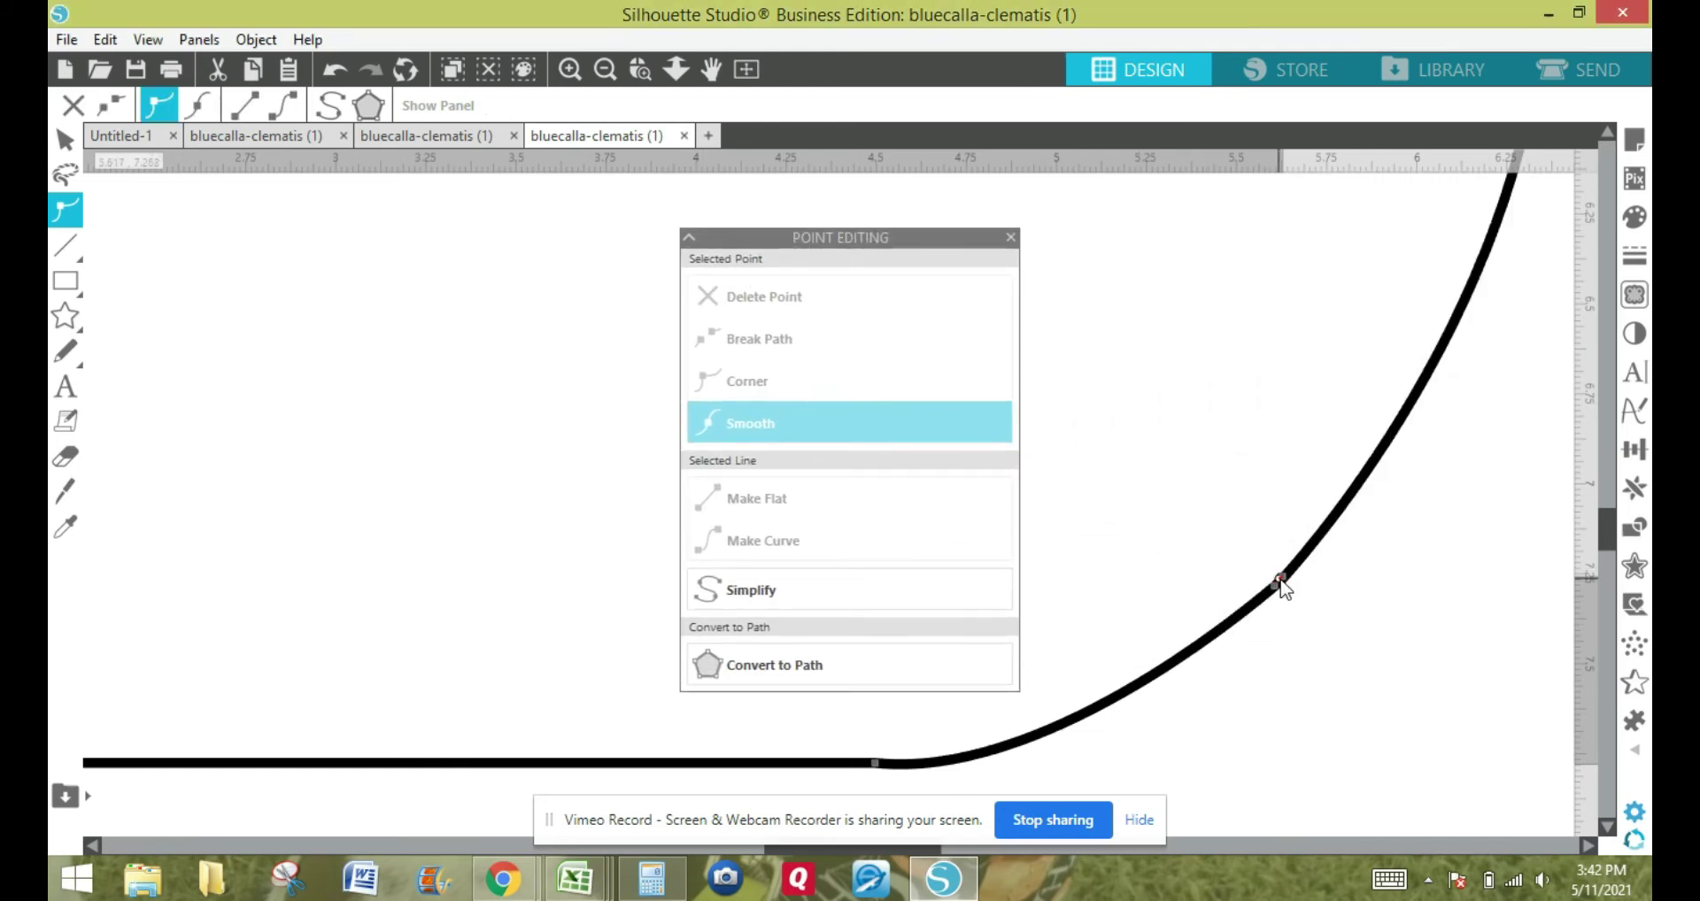
drag(1286, 585, 1290, 598)
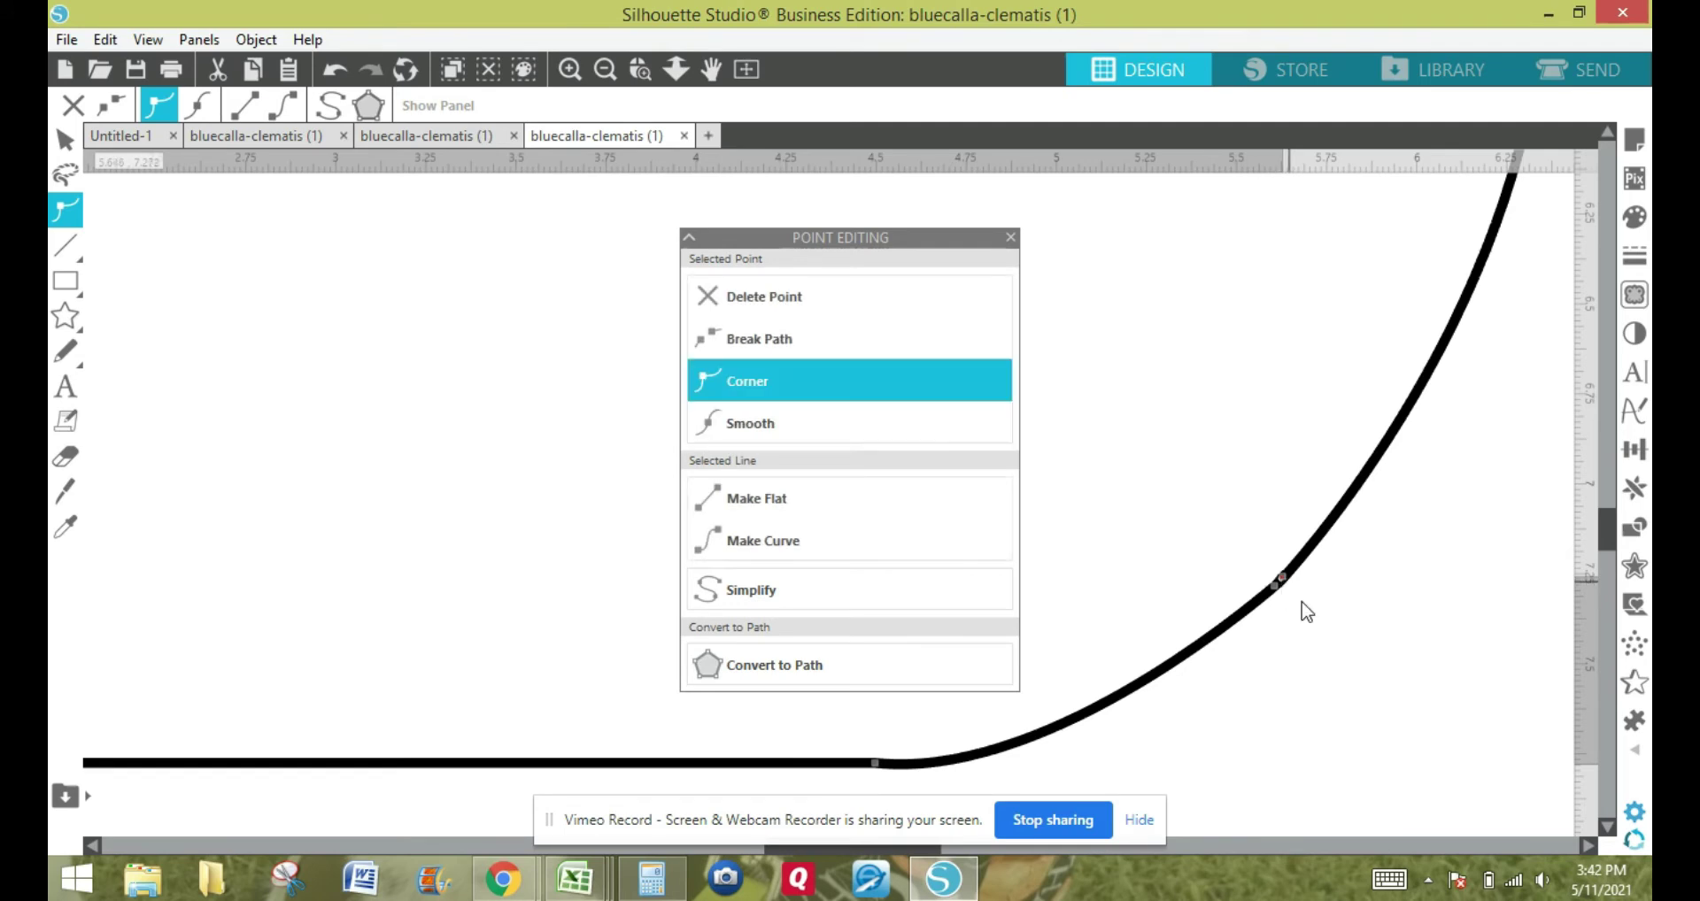
click(1302, 610)
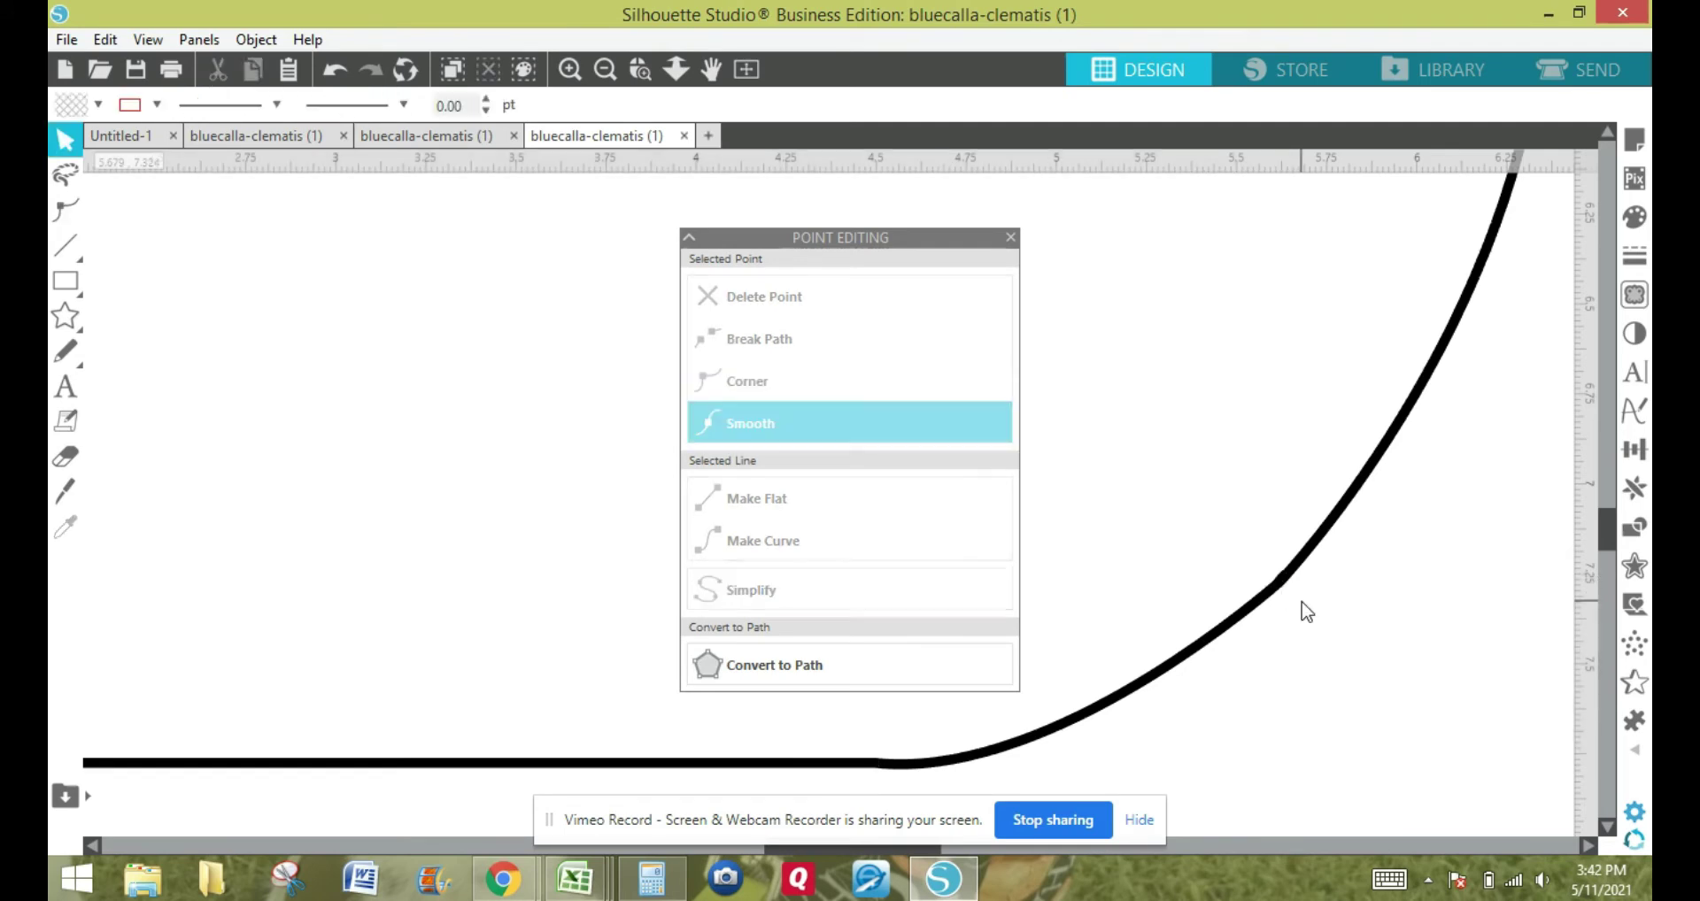
Inspect the closed joint up close and the full outline of the piece from the bottom edge to the top edge.
click(567, 71)
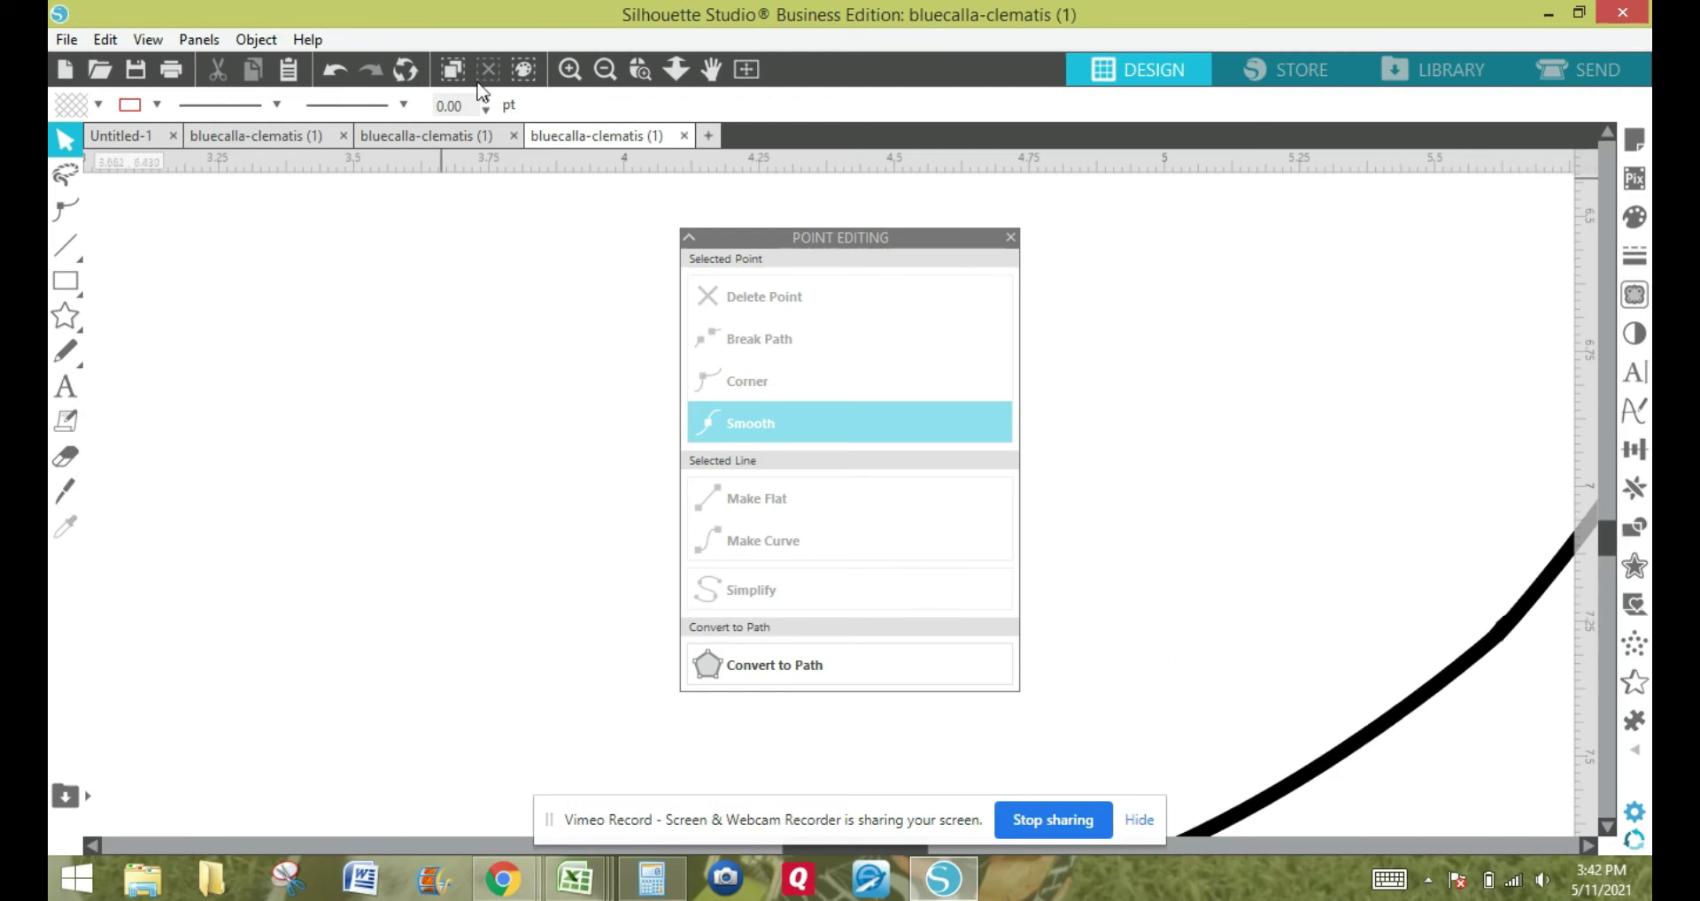
click(605, 69)
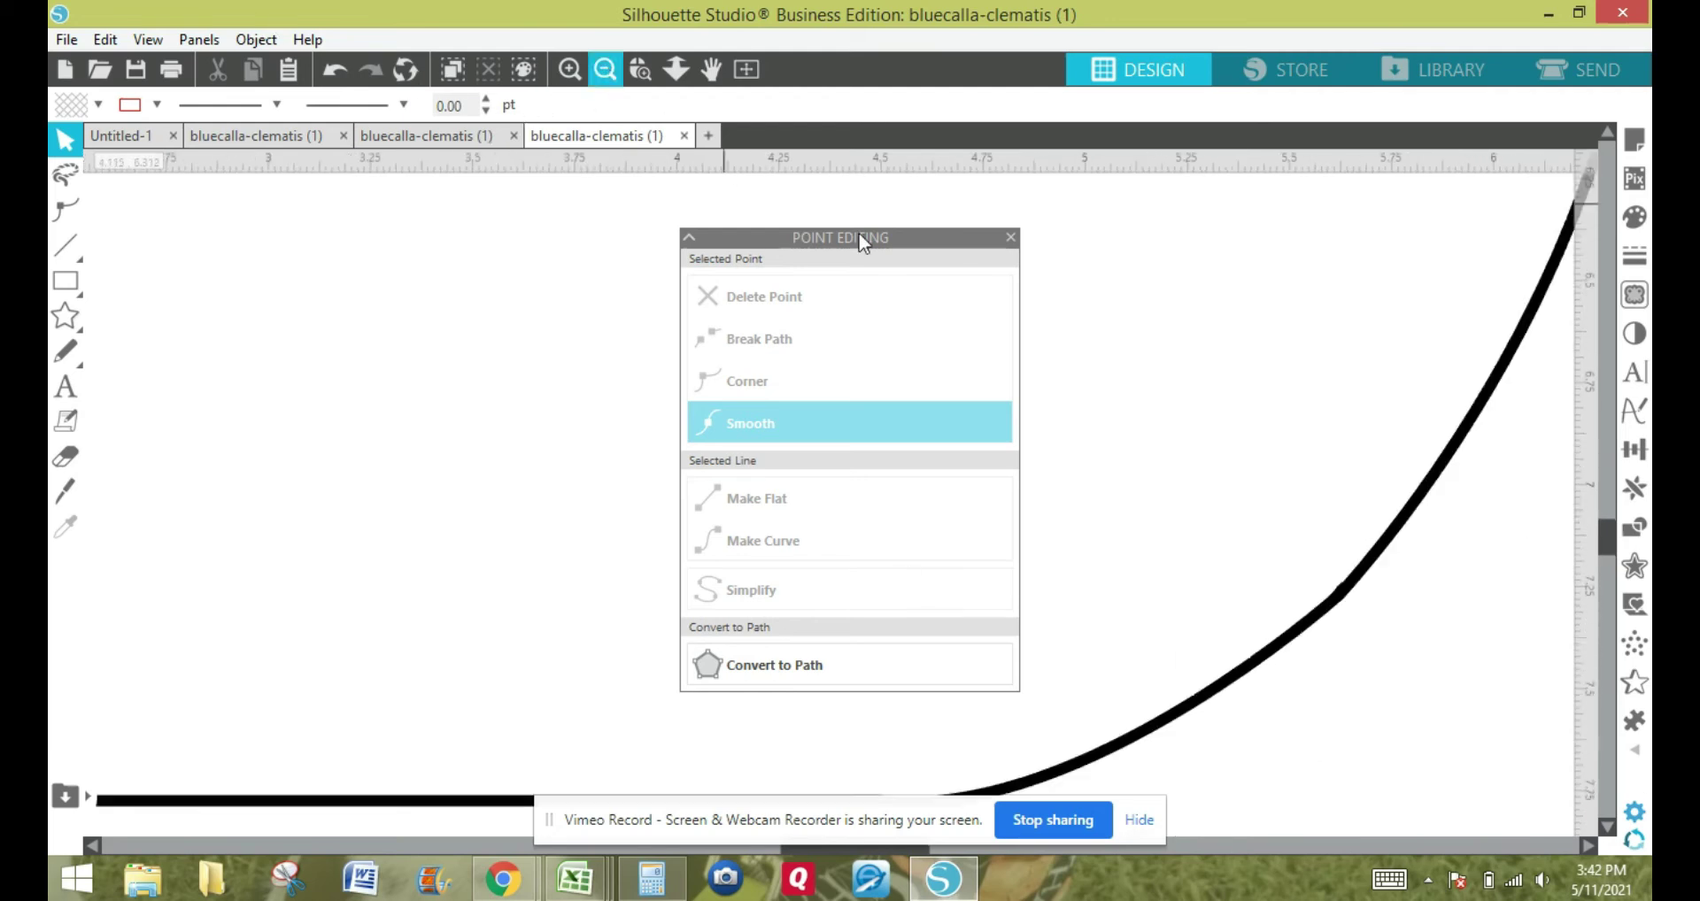
click(1011, 238)
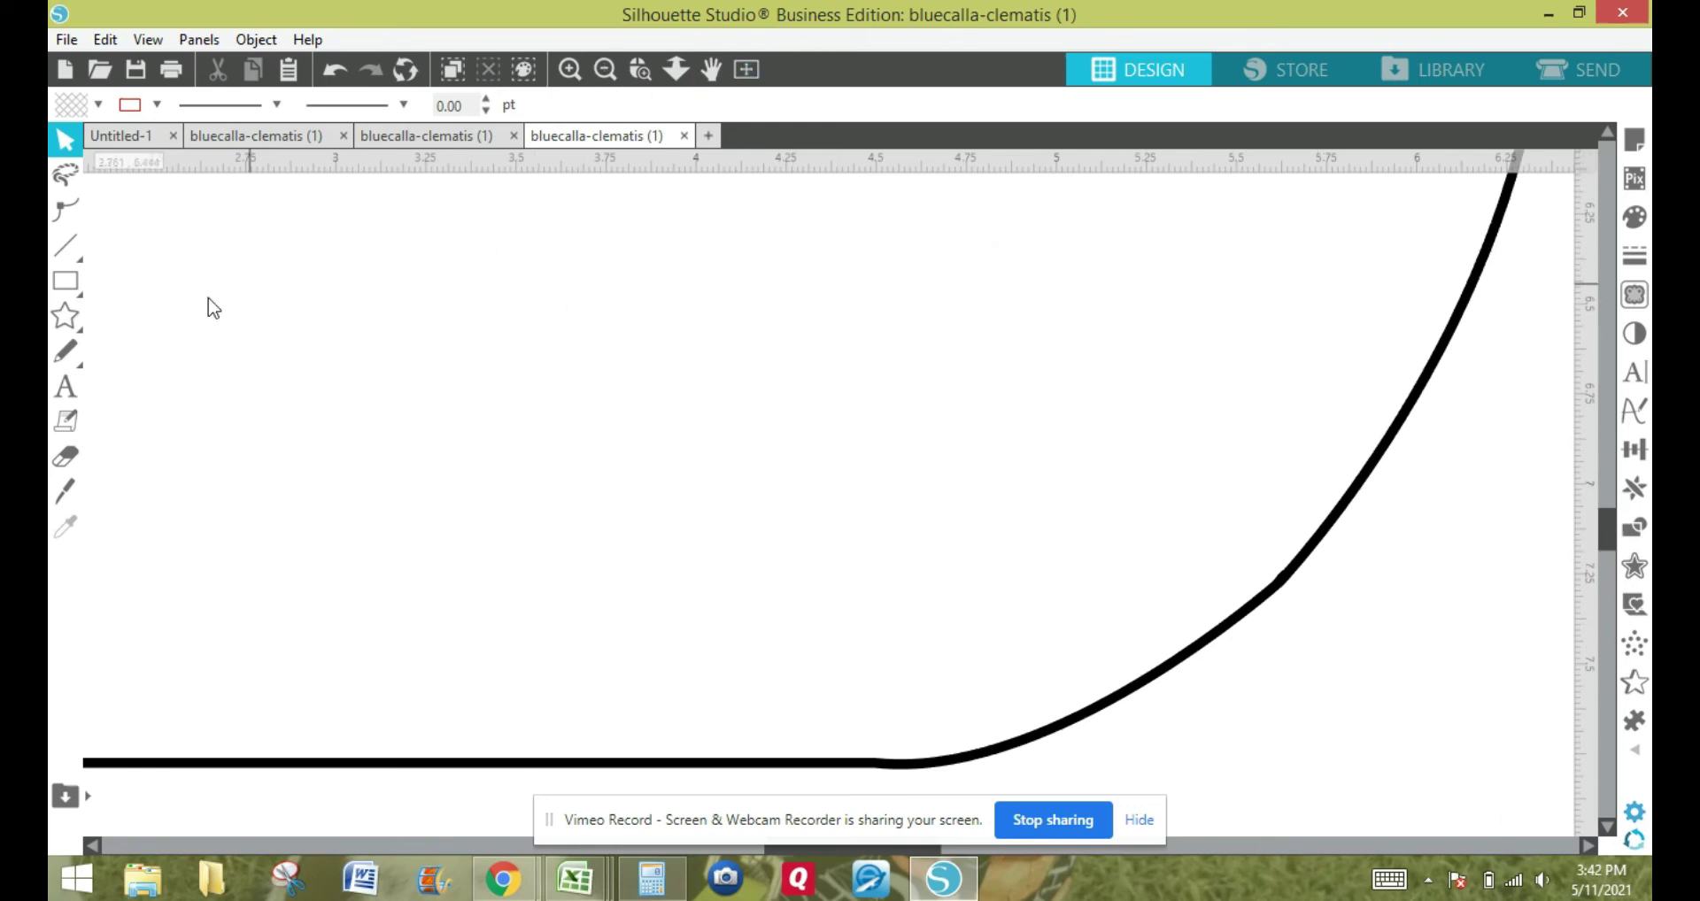
click(605, 69)
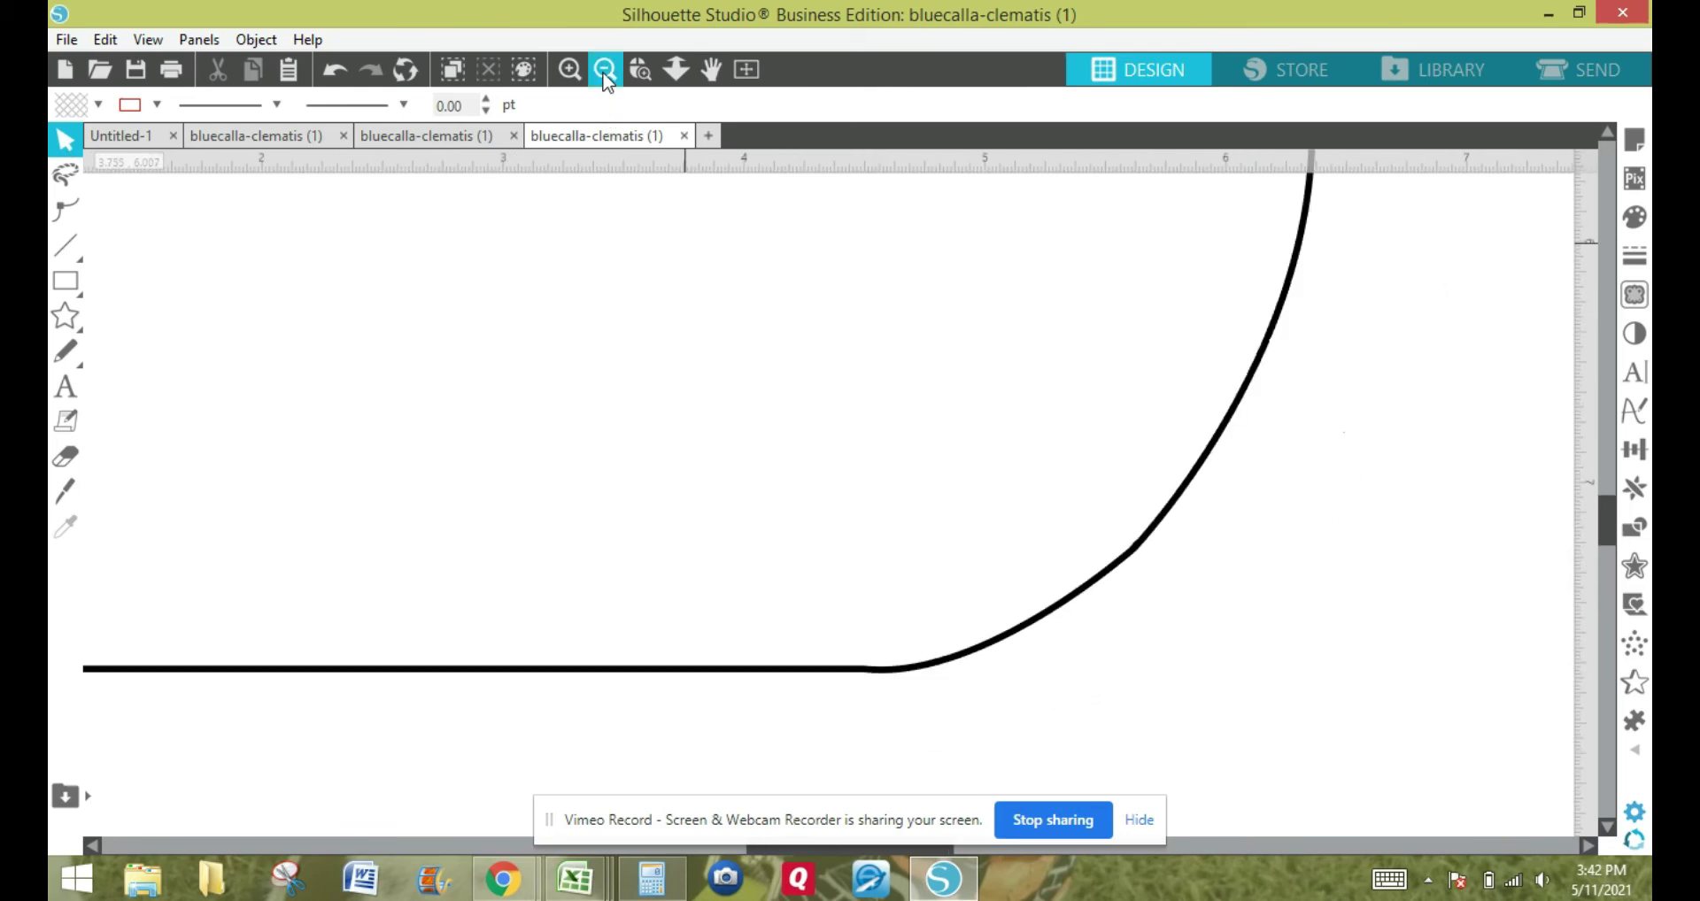
click(605, 69)
click(605, 69)
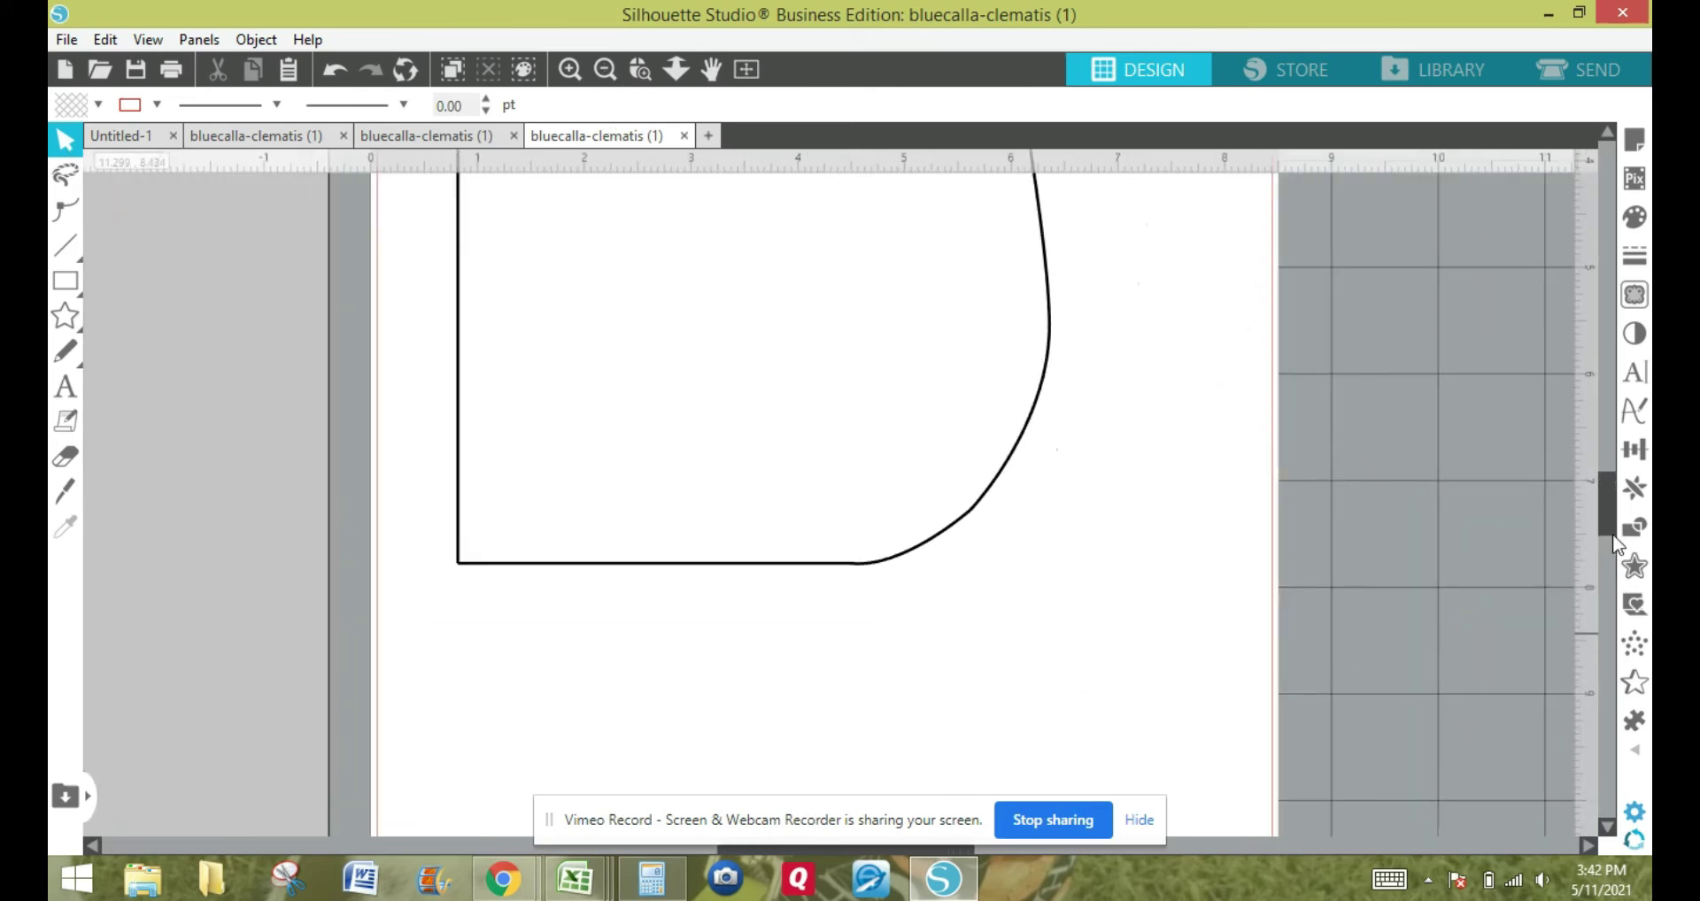
drag(1608, 515, 1563, 459)
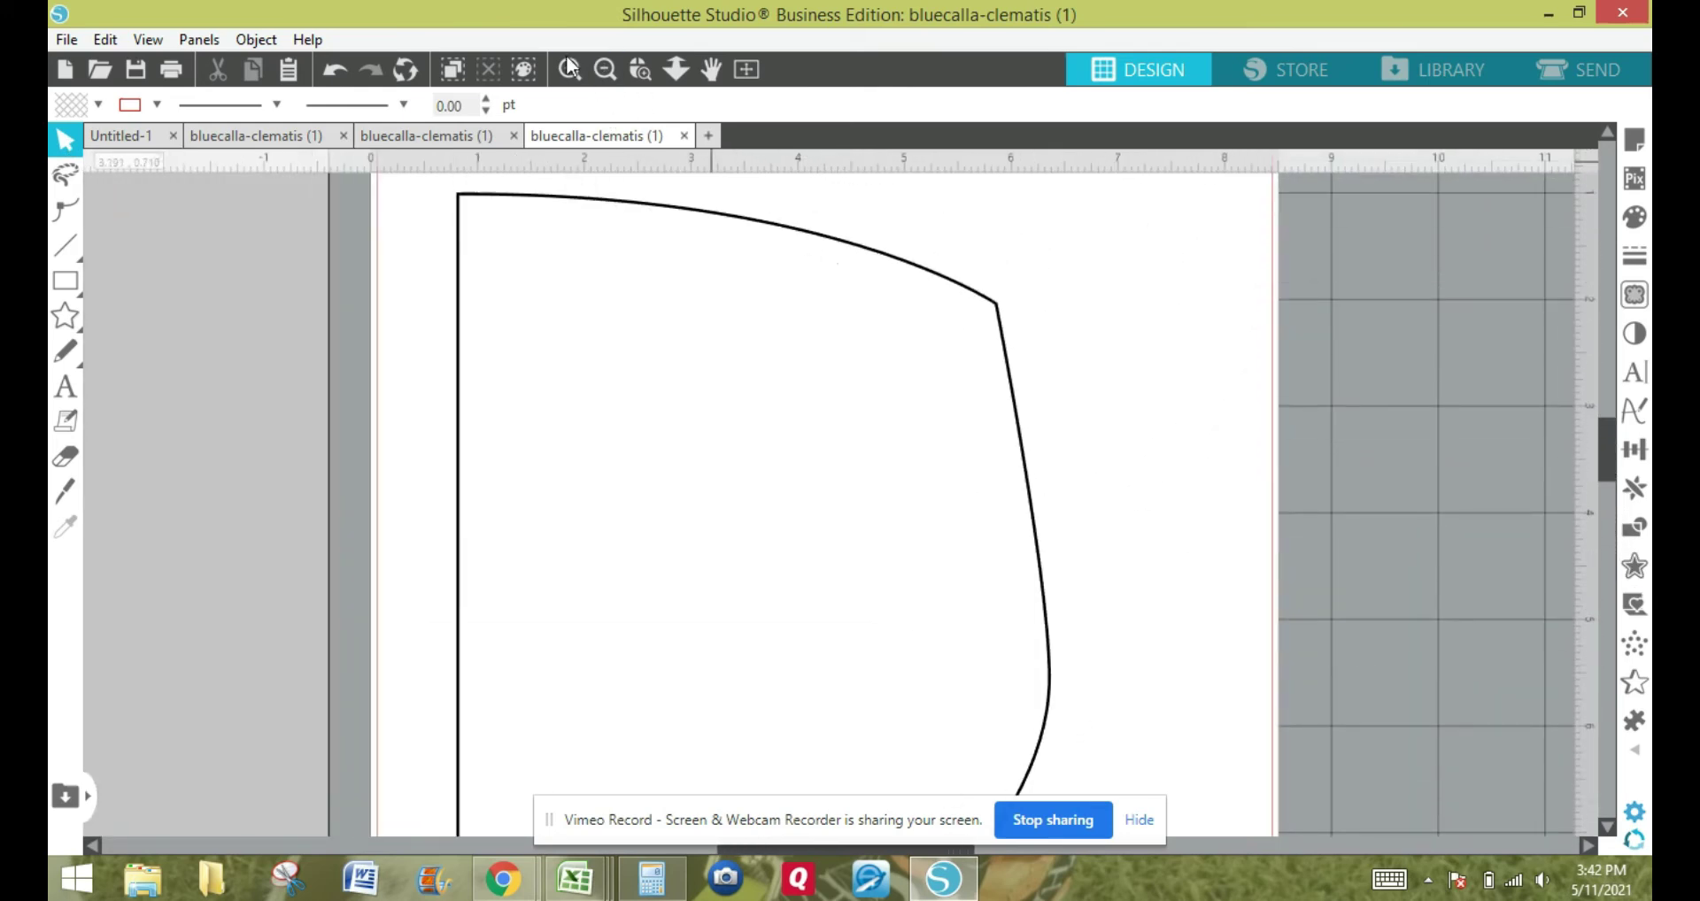
click(605, 69)
click(605, 69)
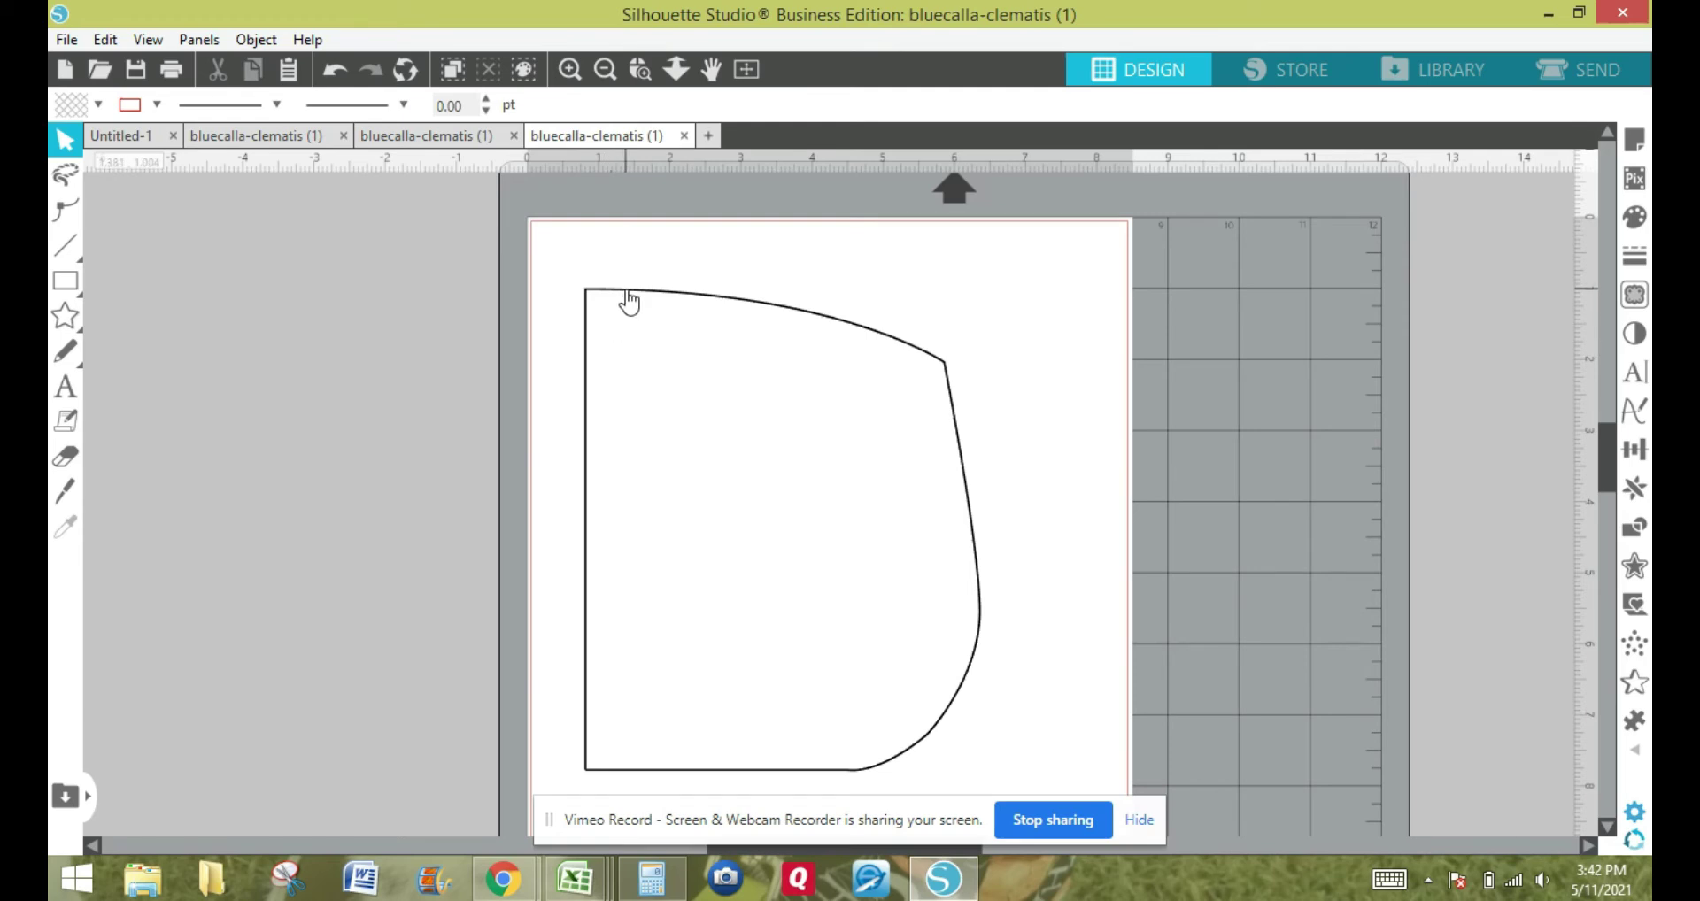
drag(630, 297, 629, 262)
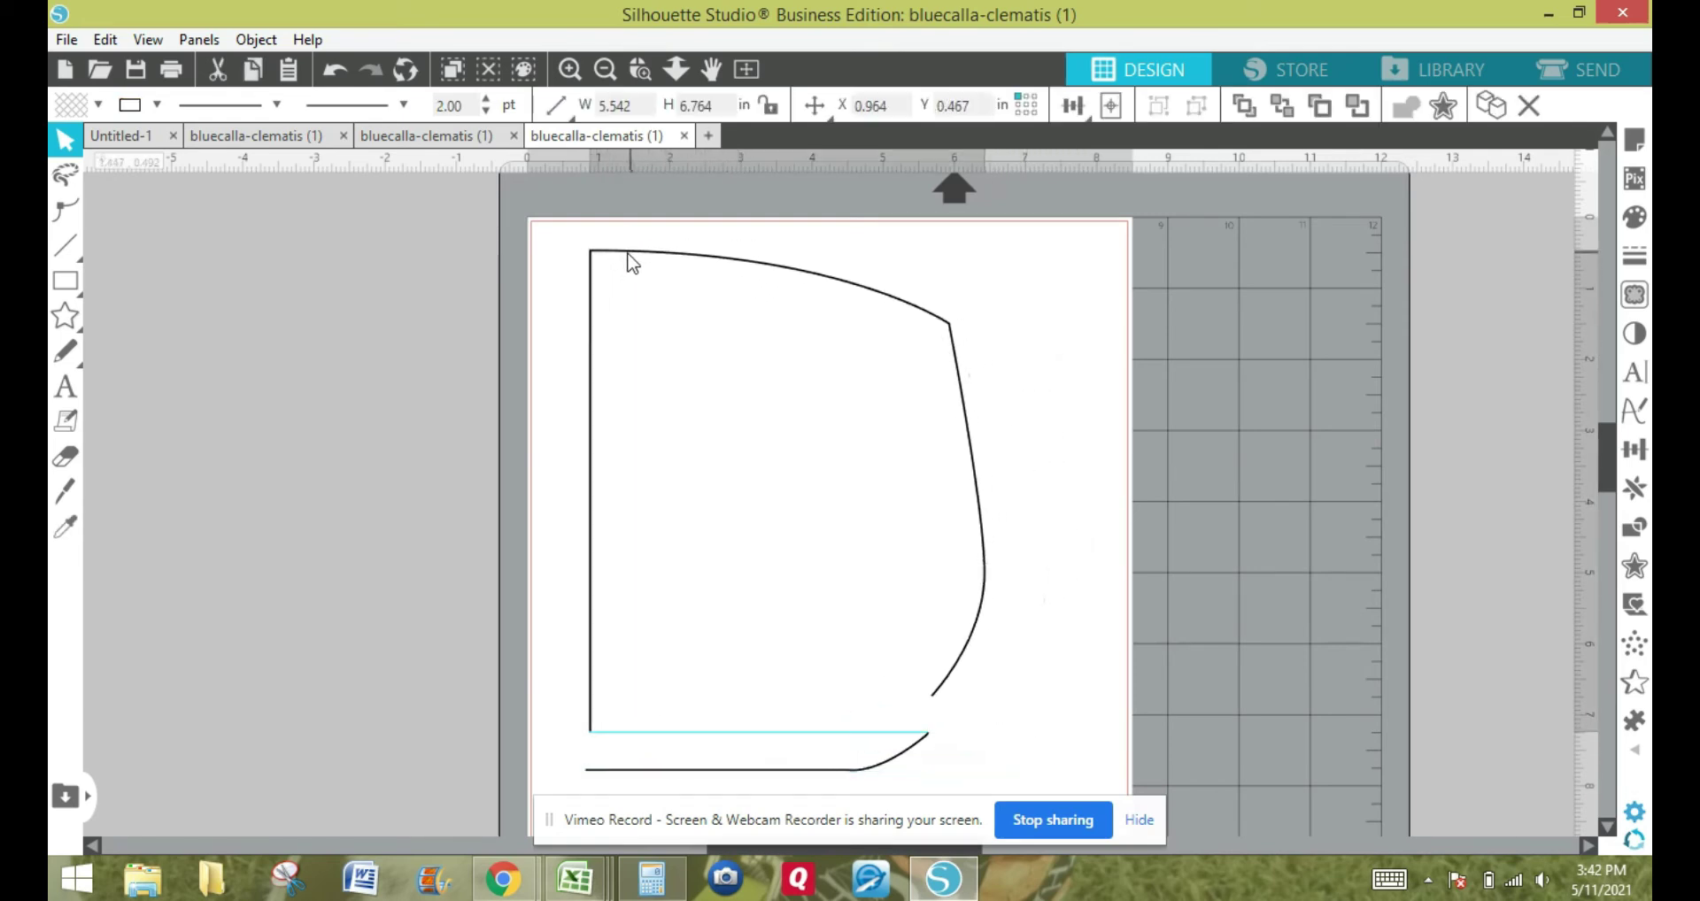
click(630, 263)
click(105, 40)
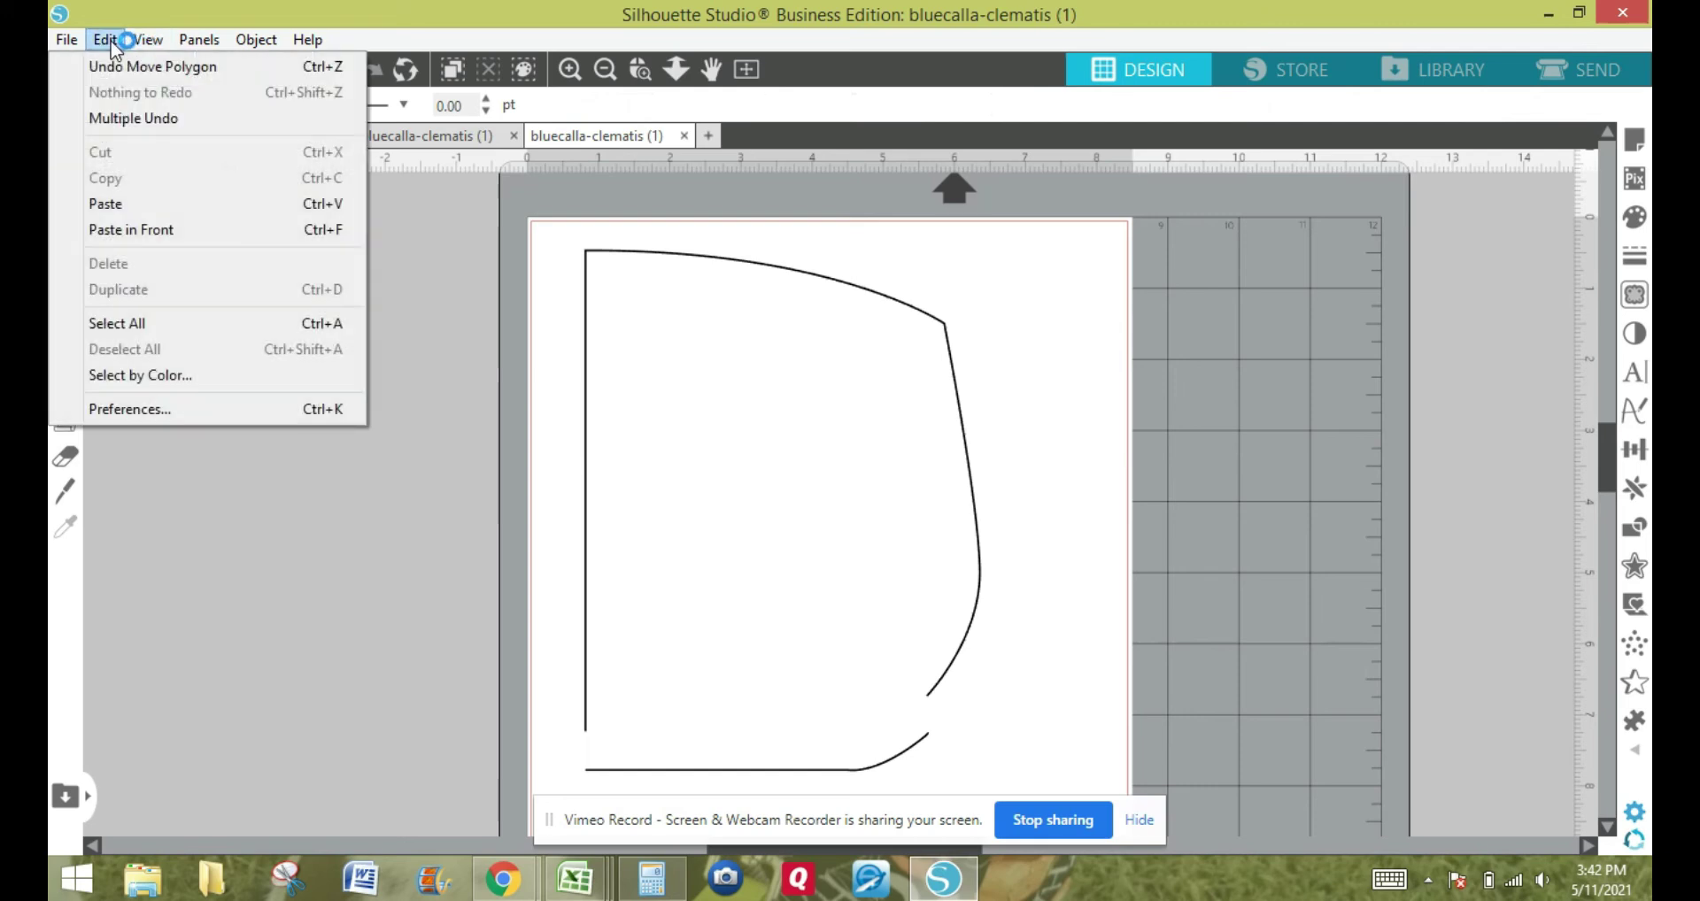
click(126, 66)
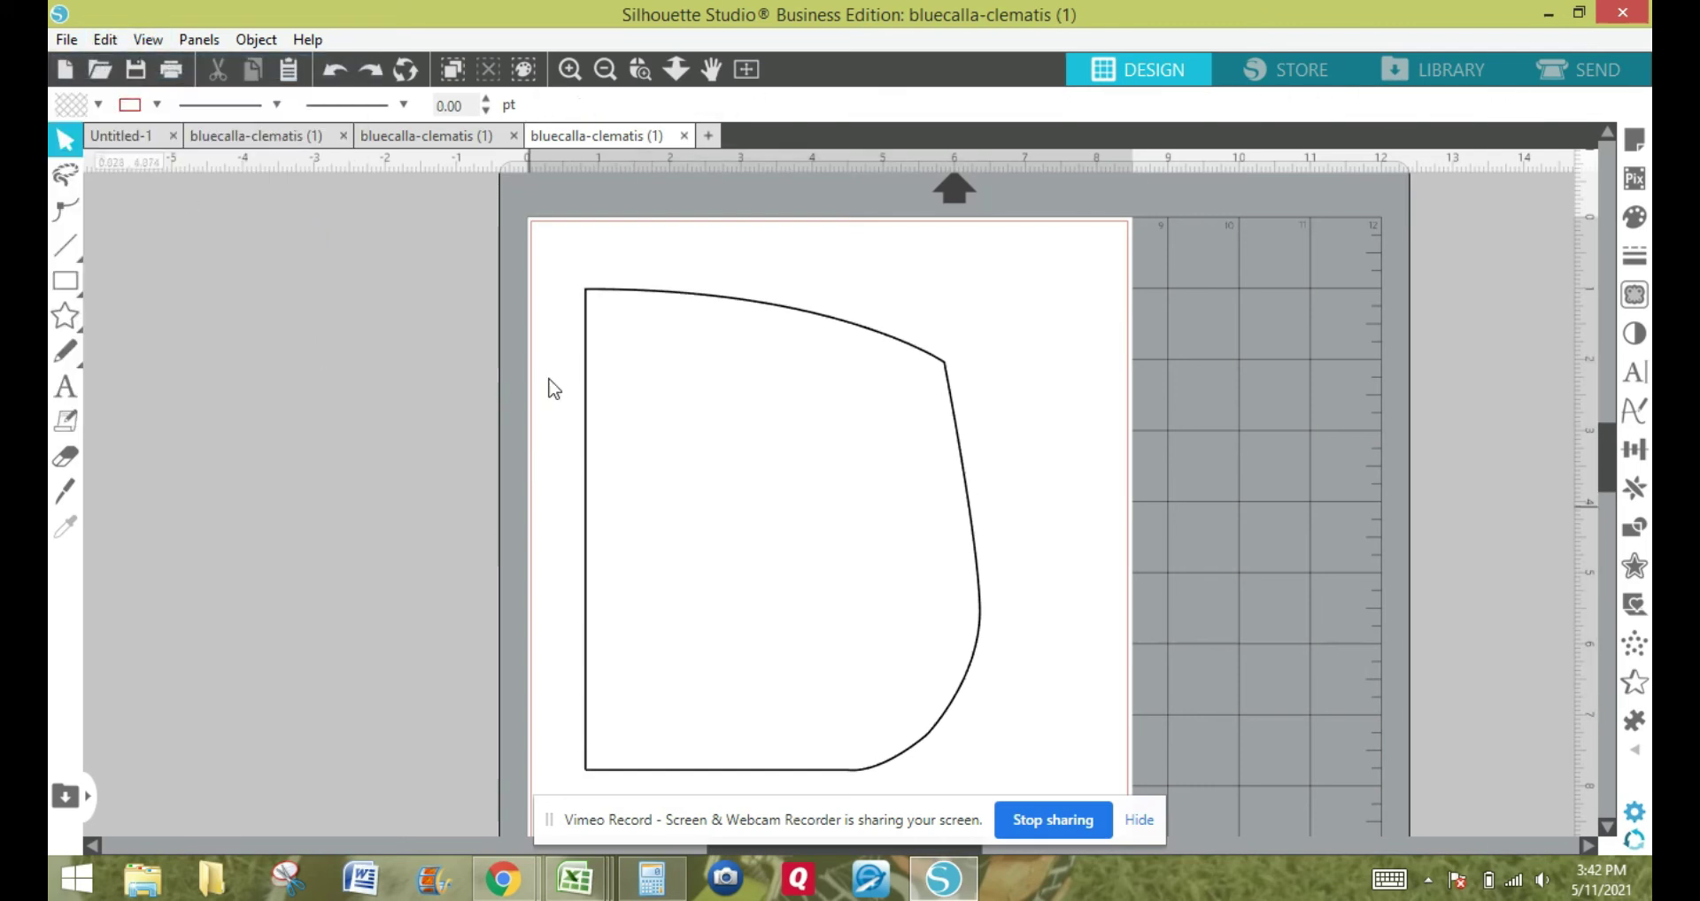
Select all the pieces of the outline, move them up the page together and make them one compound path.
drag(553, 269, 966, 752)
drag(964, 694, 1013, 644)
right_click(1012, 631)
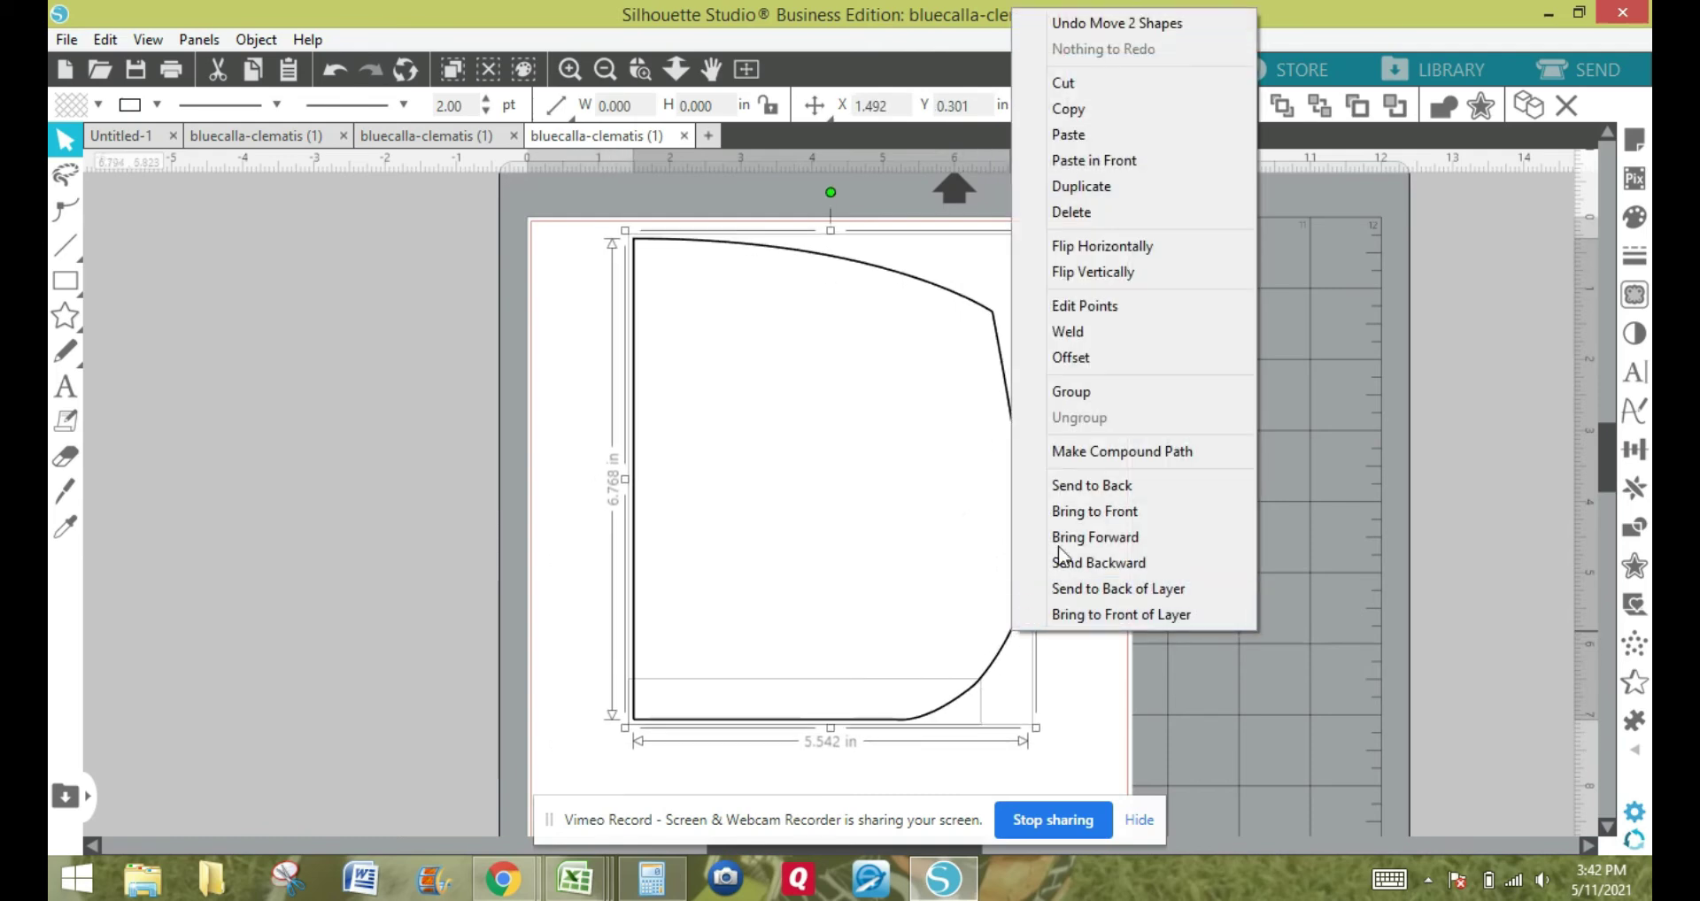
click(1094, 452)
click(1088, 540)
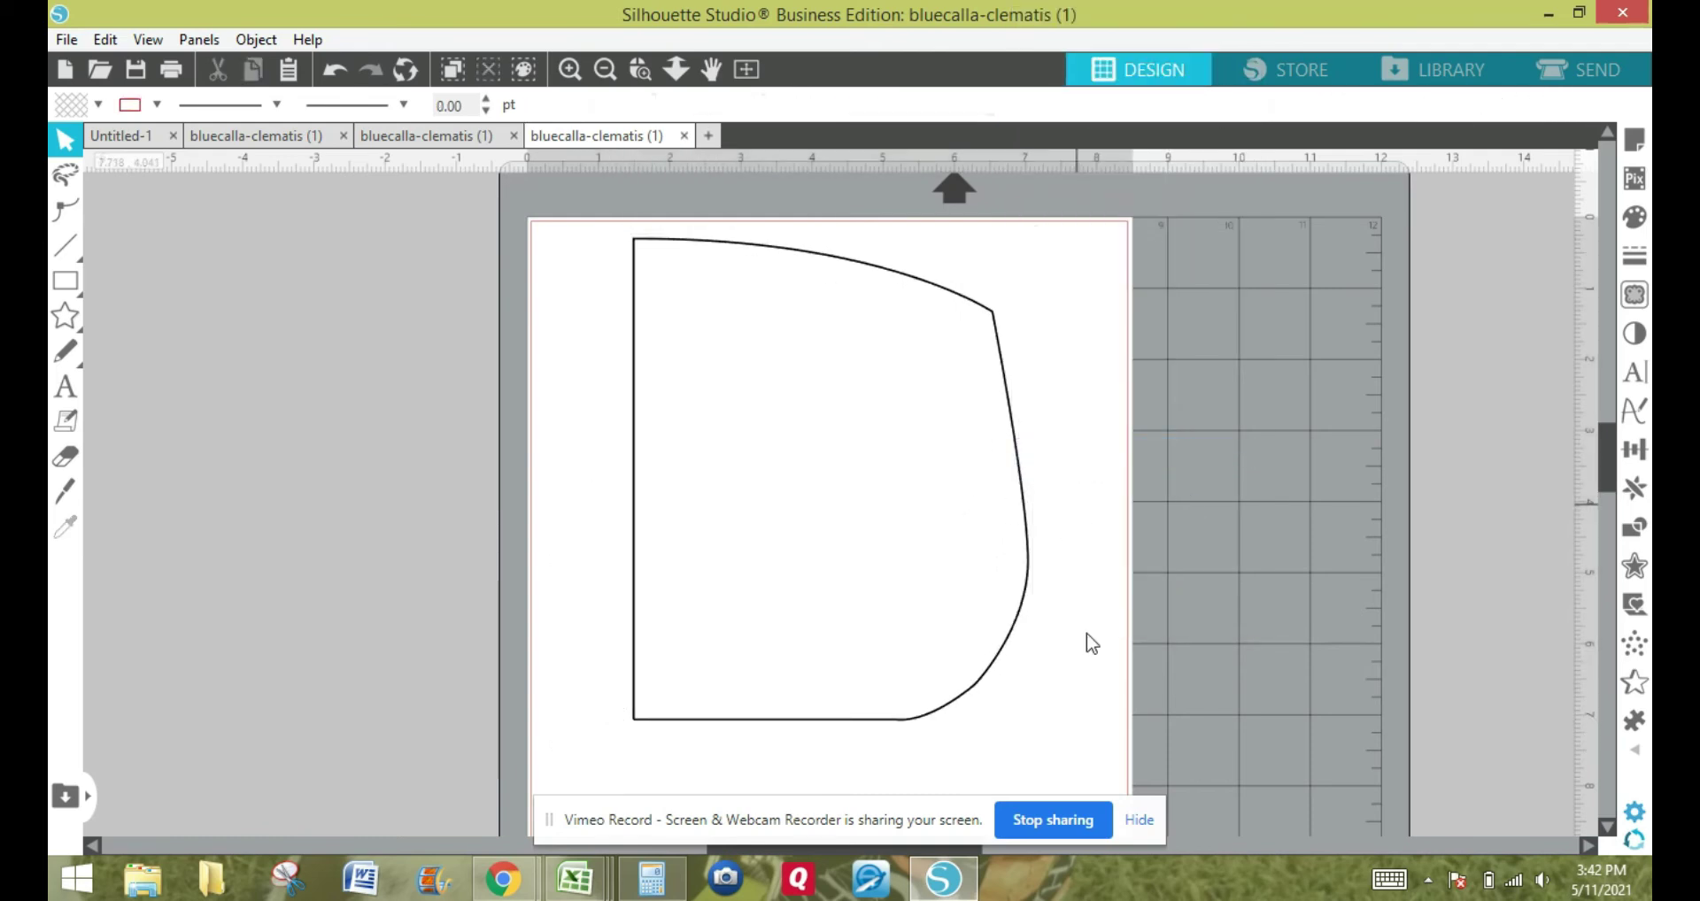
click(1008, 660)
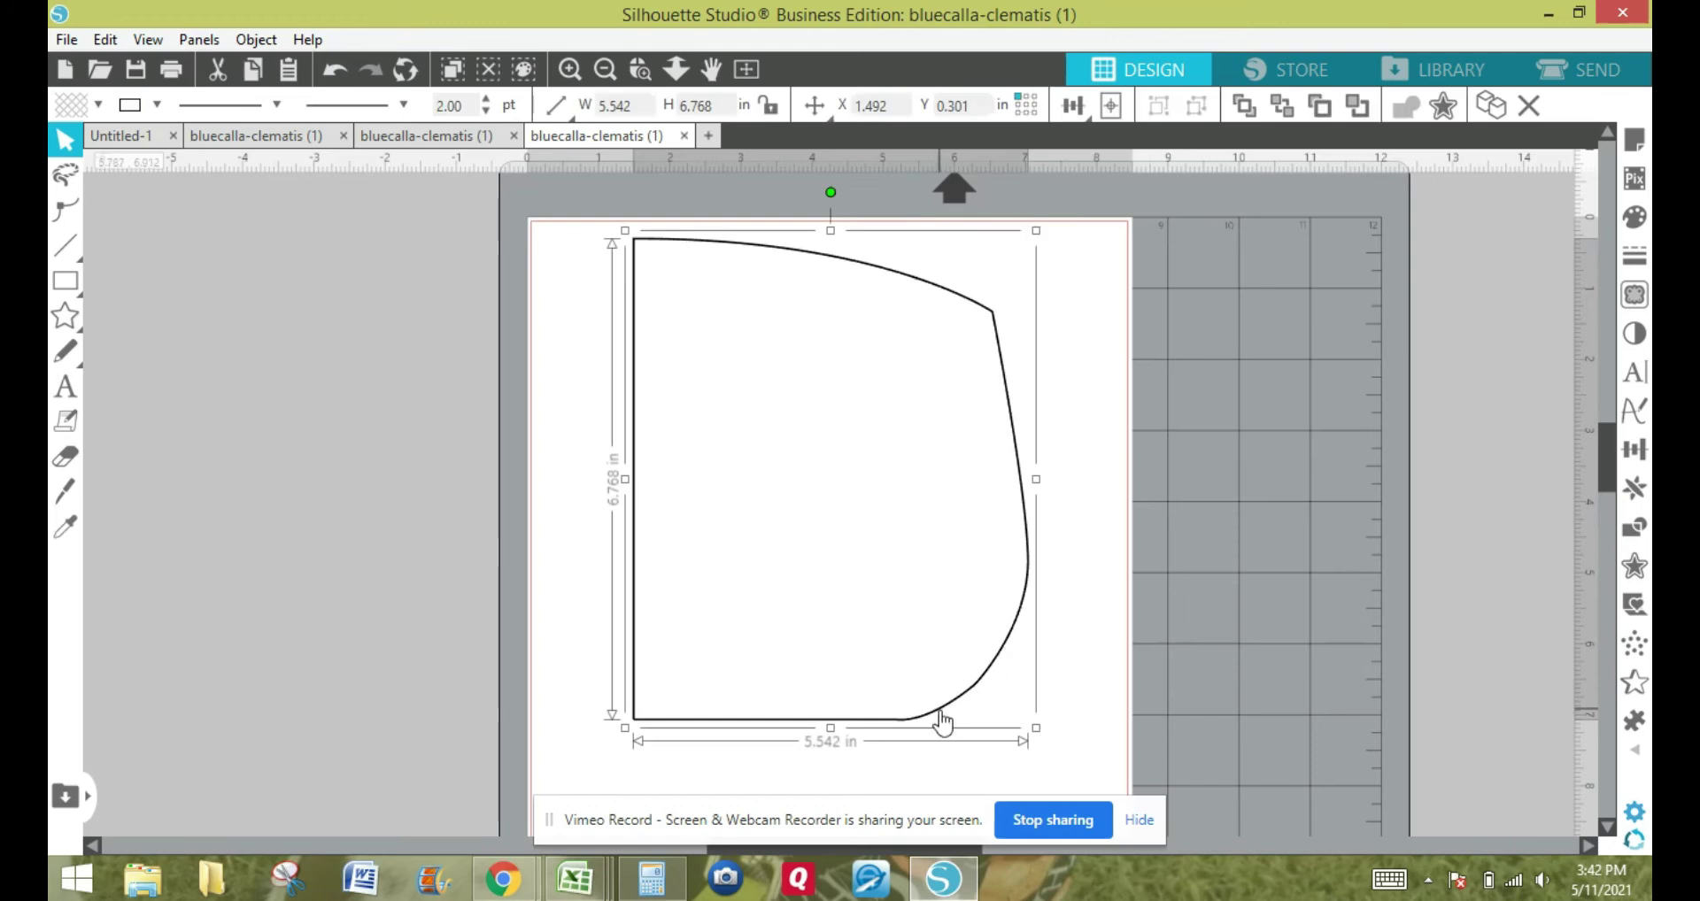
Move the outline lower on the page and replicate it as a mirrored copy on its left side.
click(606, 69)
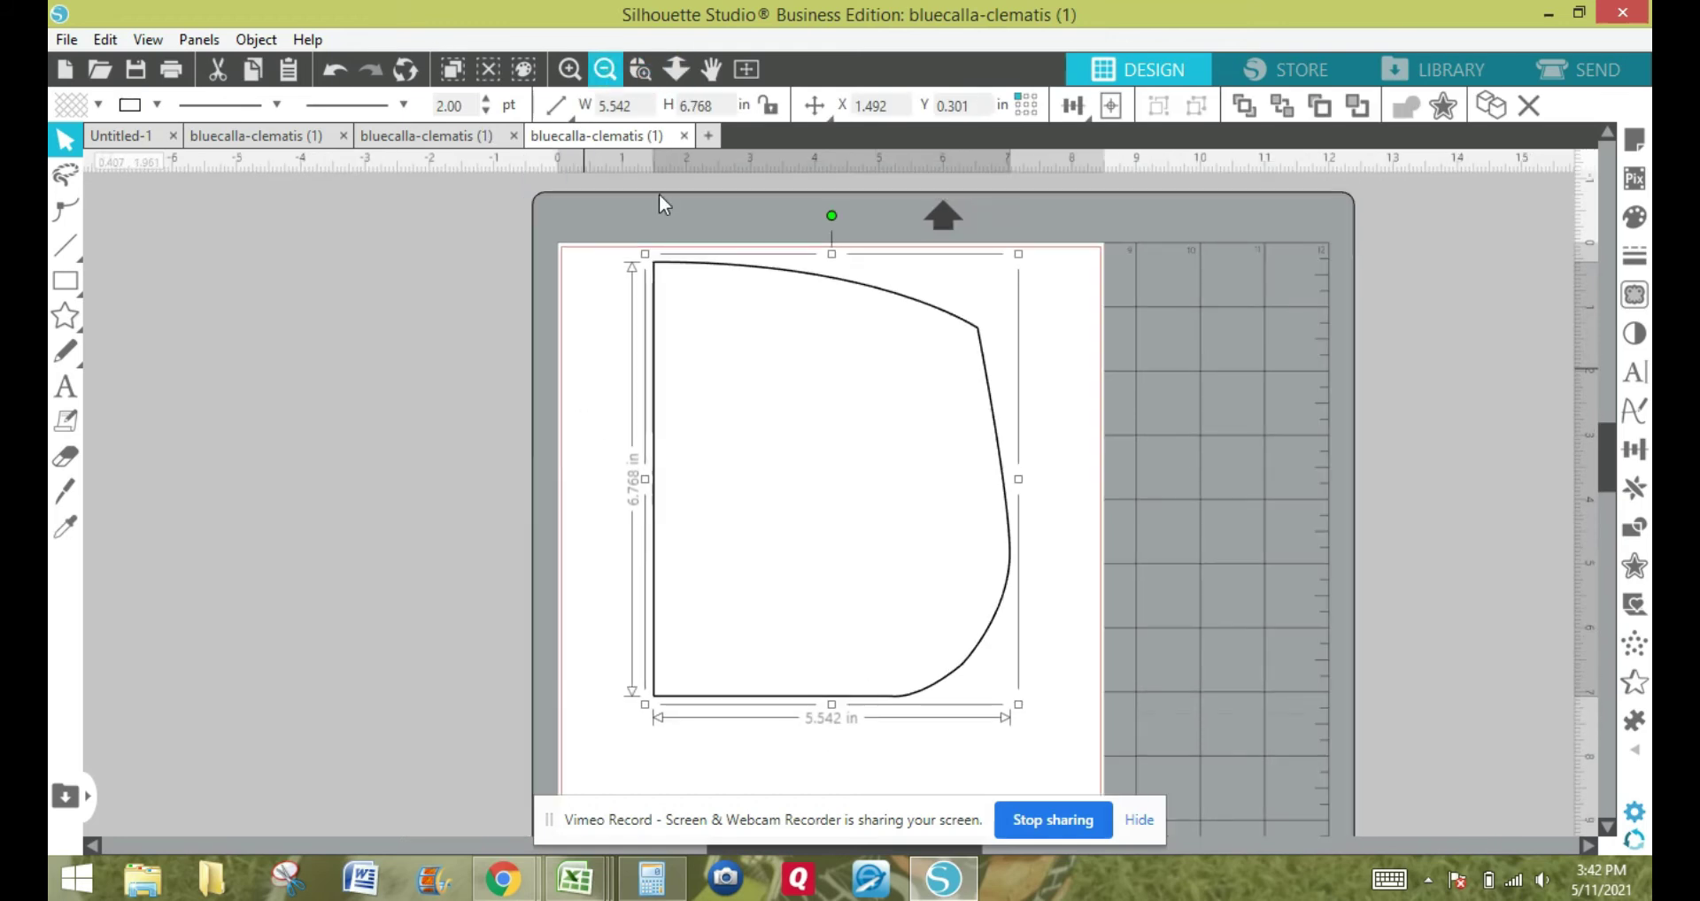
drag(795, 330, 793, 372)
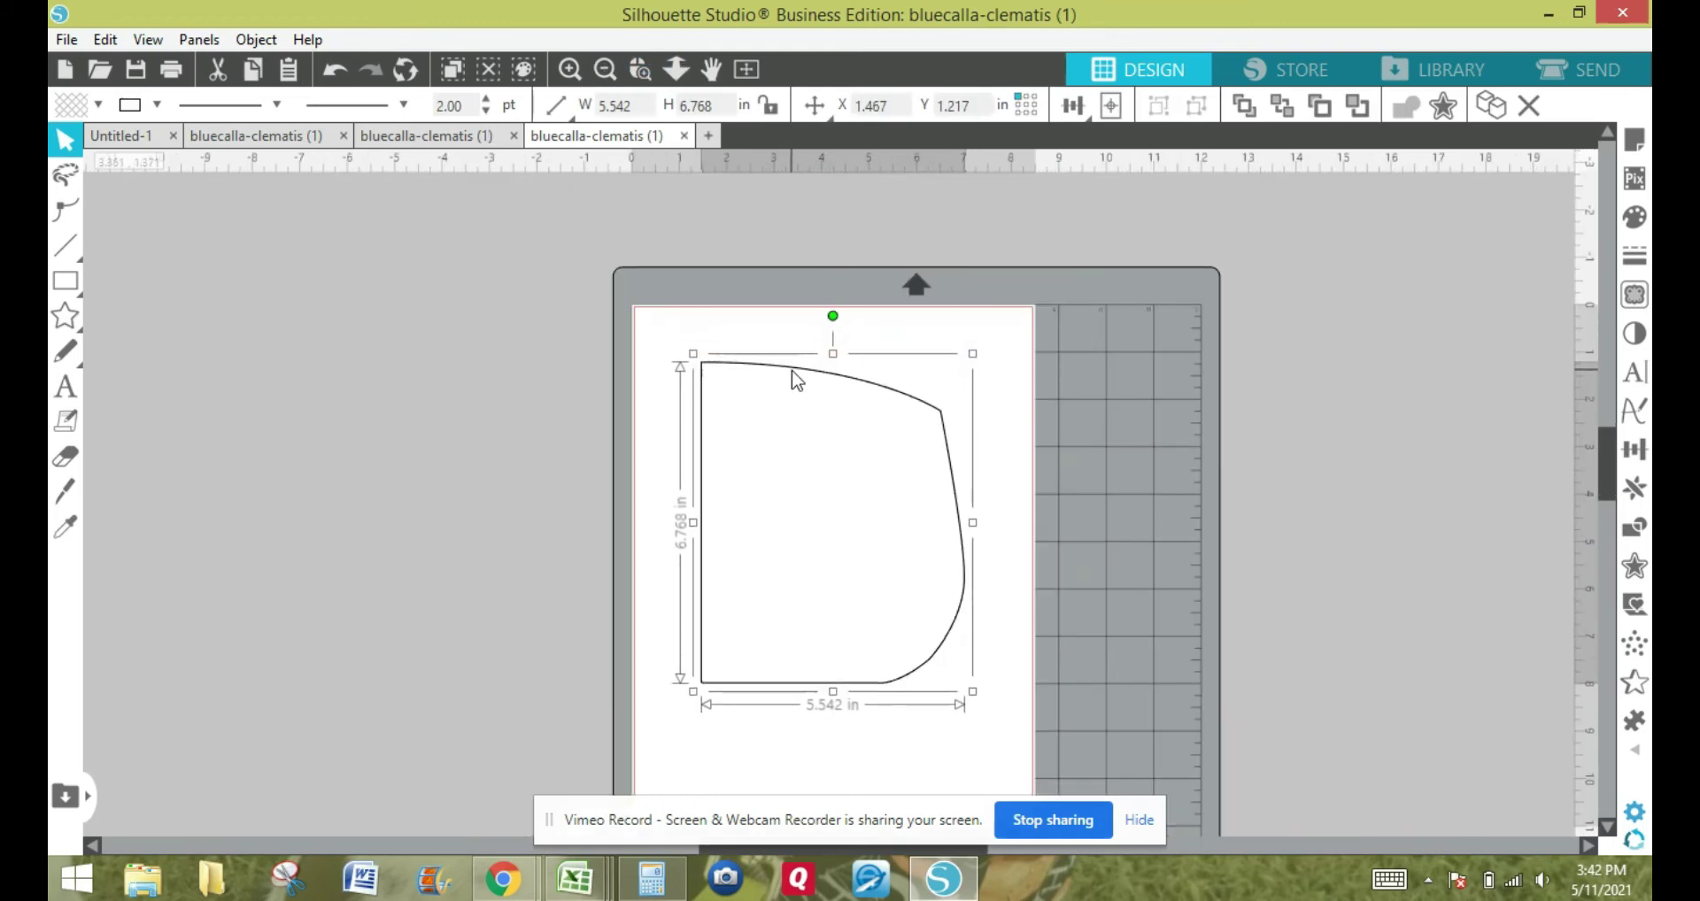
click(251, 39)
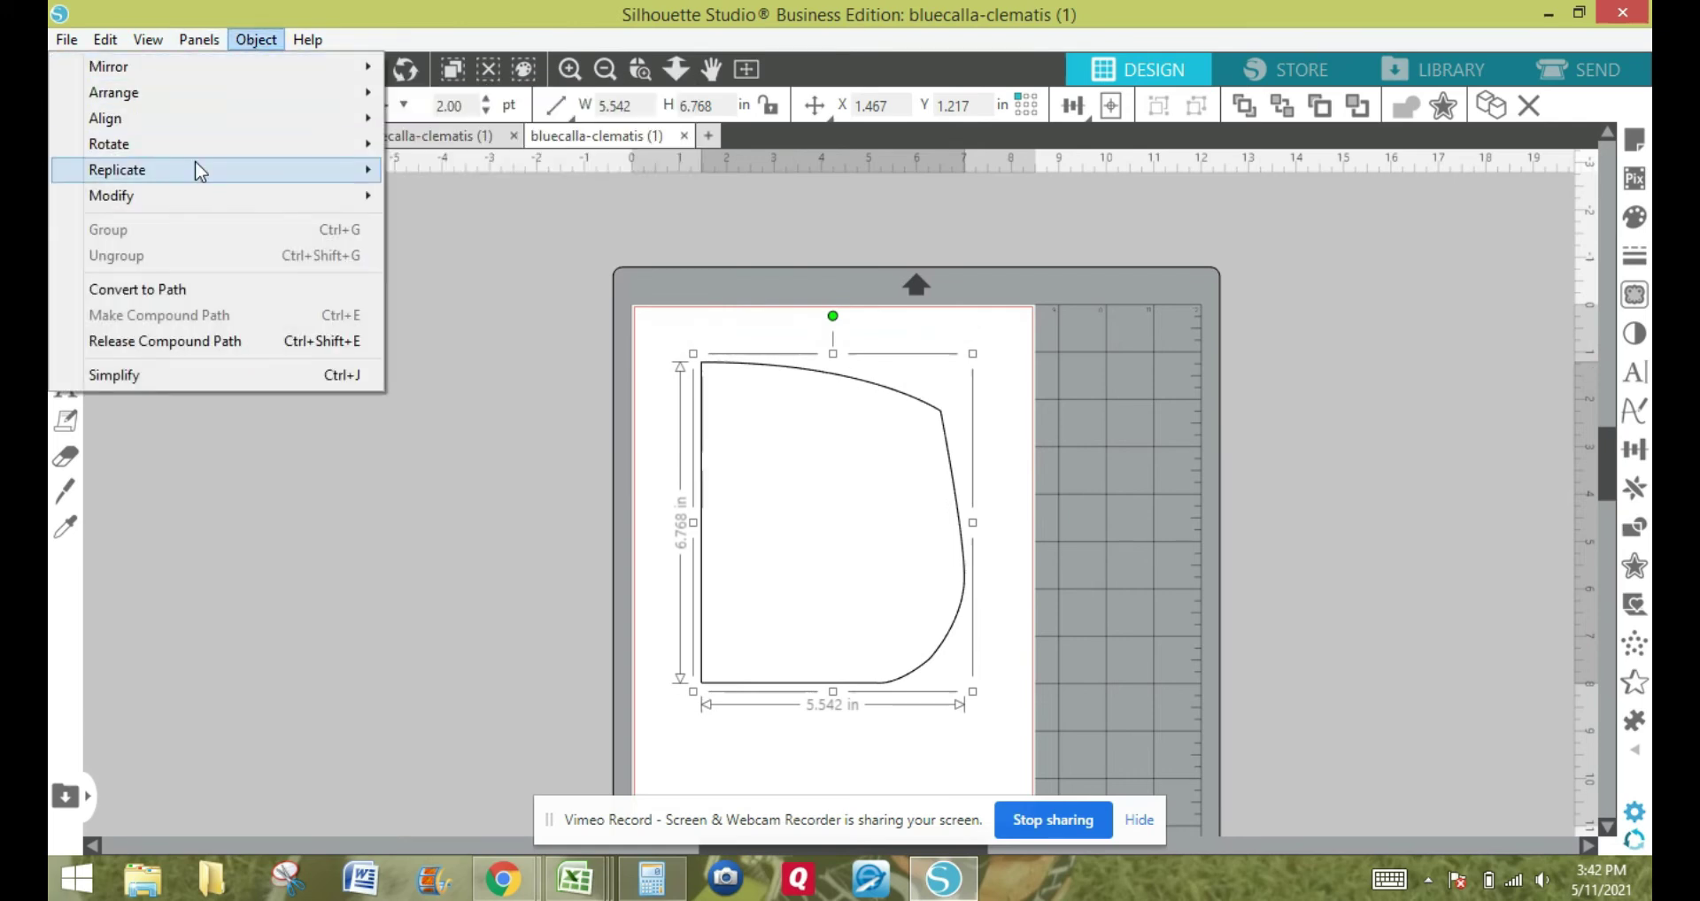
mouse_move(197, 168)
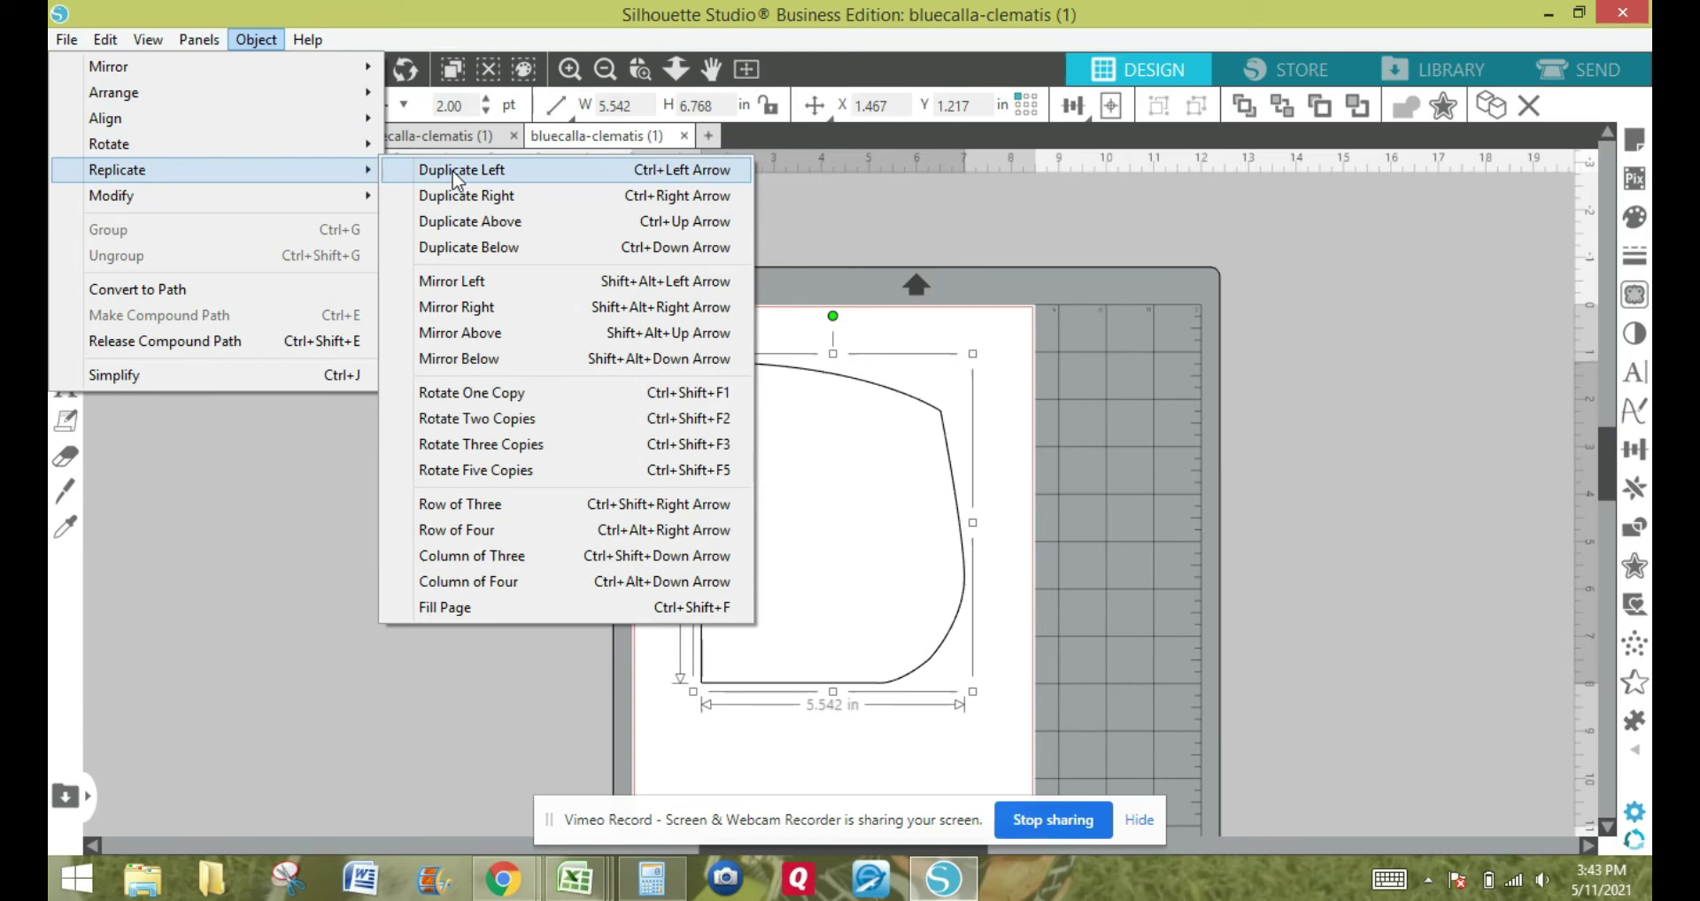
click(434, 283)
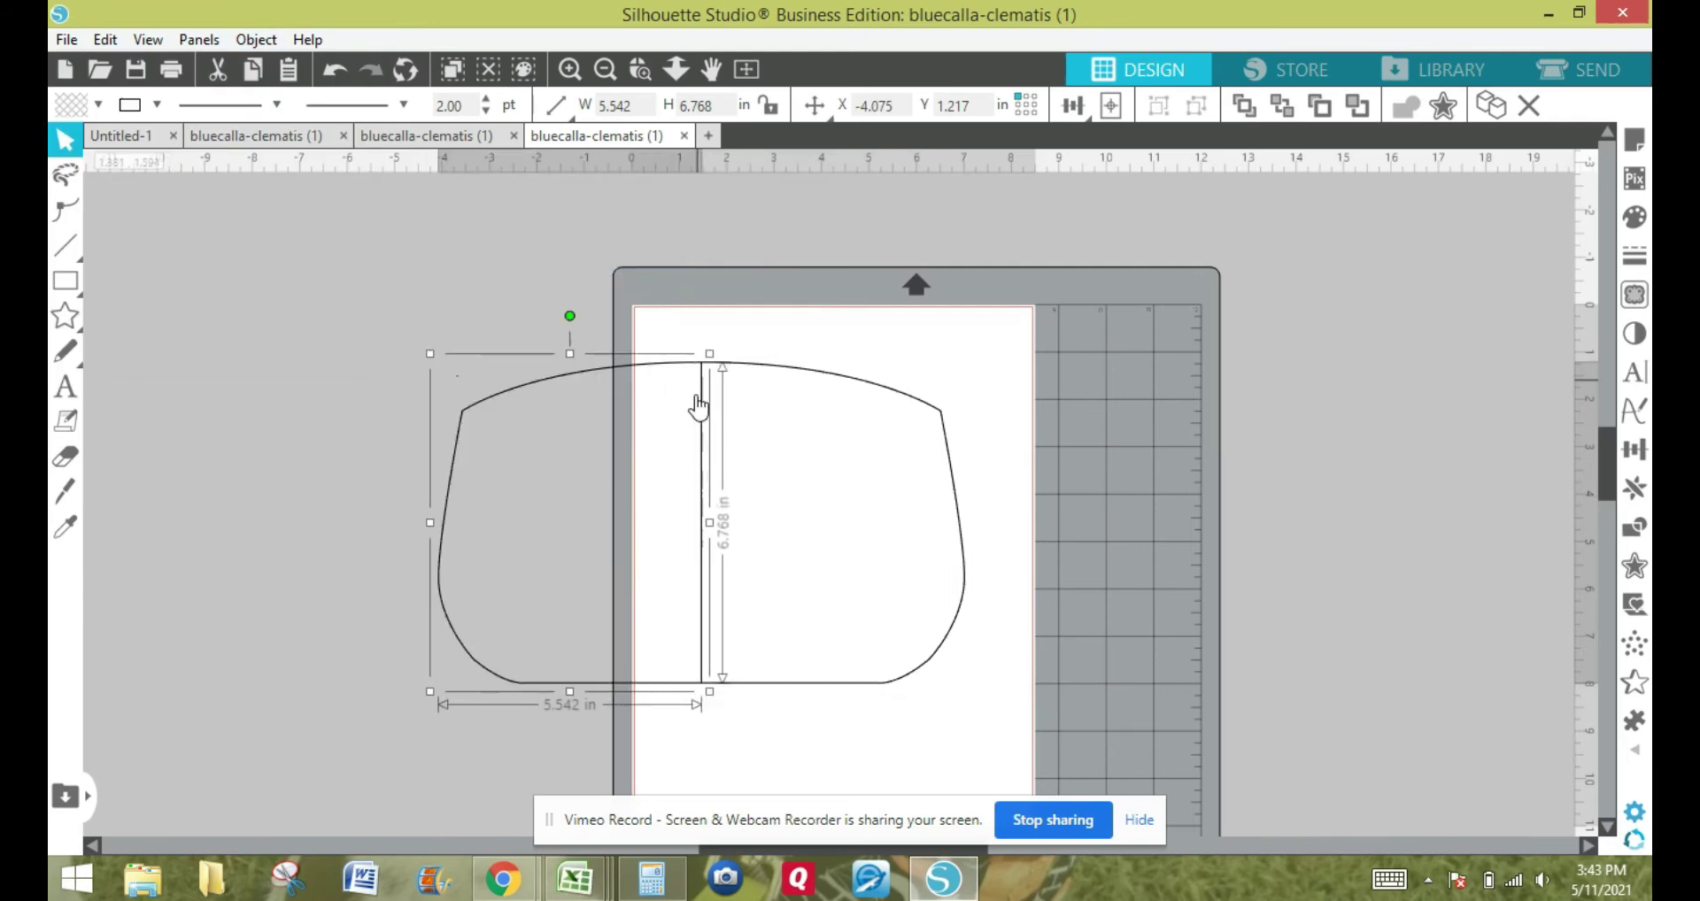
click(406, 572)
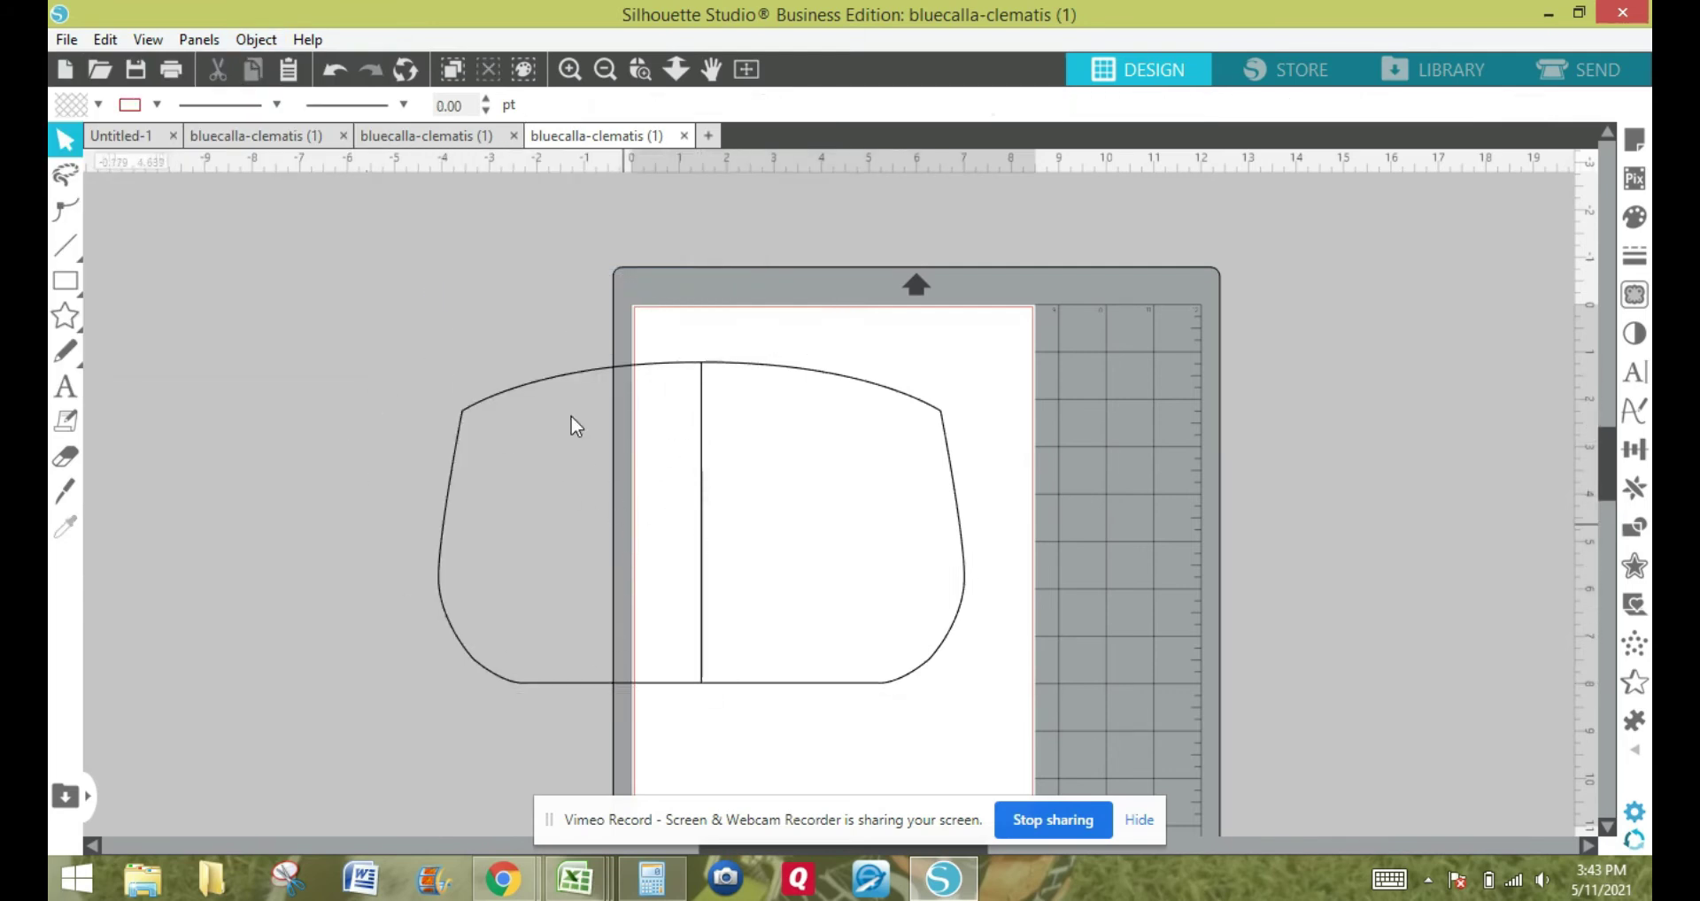
Nudge the mirrored half left to an X position of -4.273 in, leaving a narrow gap between the two center lines.
click(560, 381)
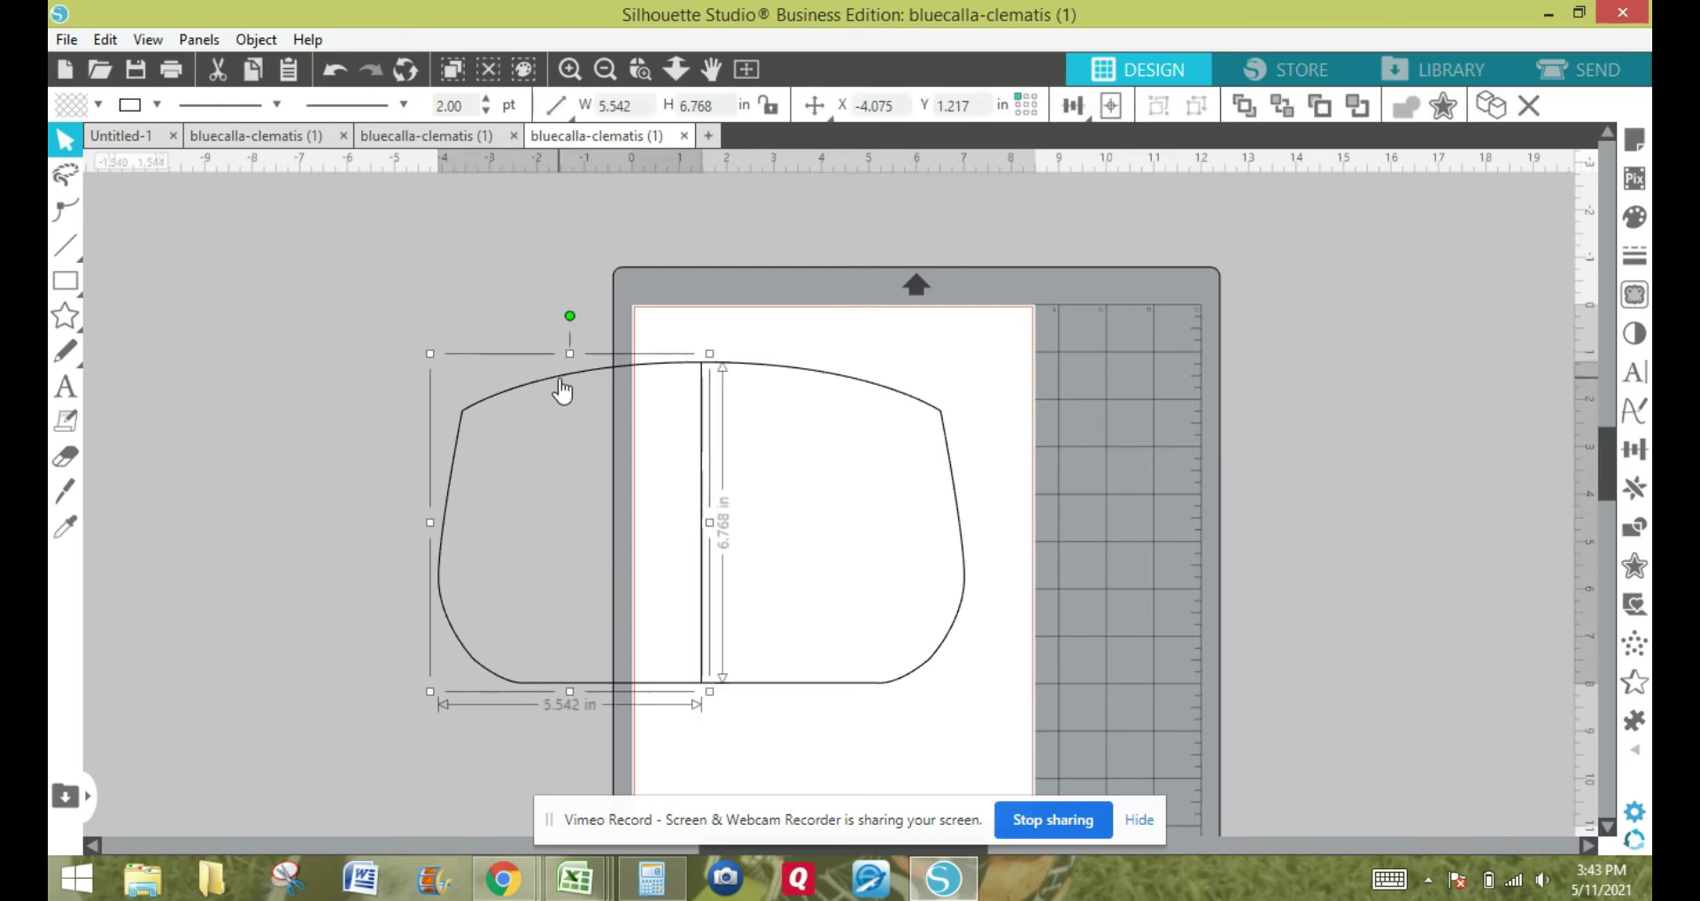
key(Left)
key(Left)
key(Left)
key(Left)
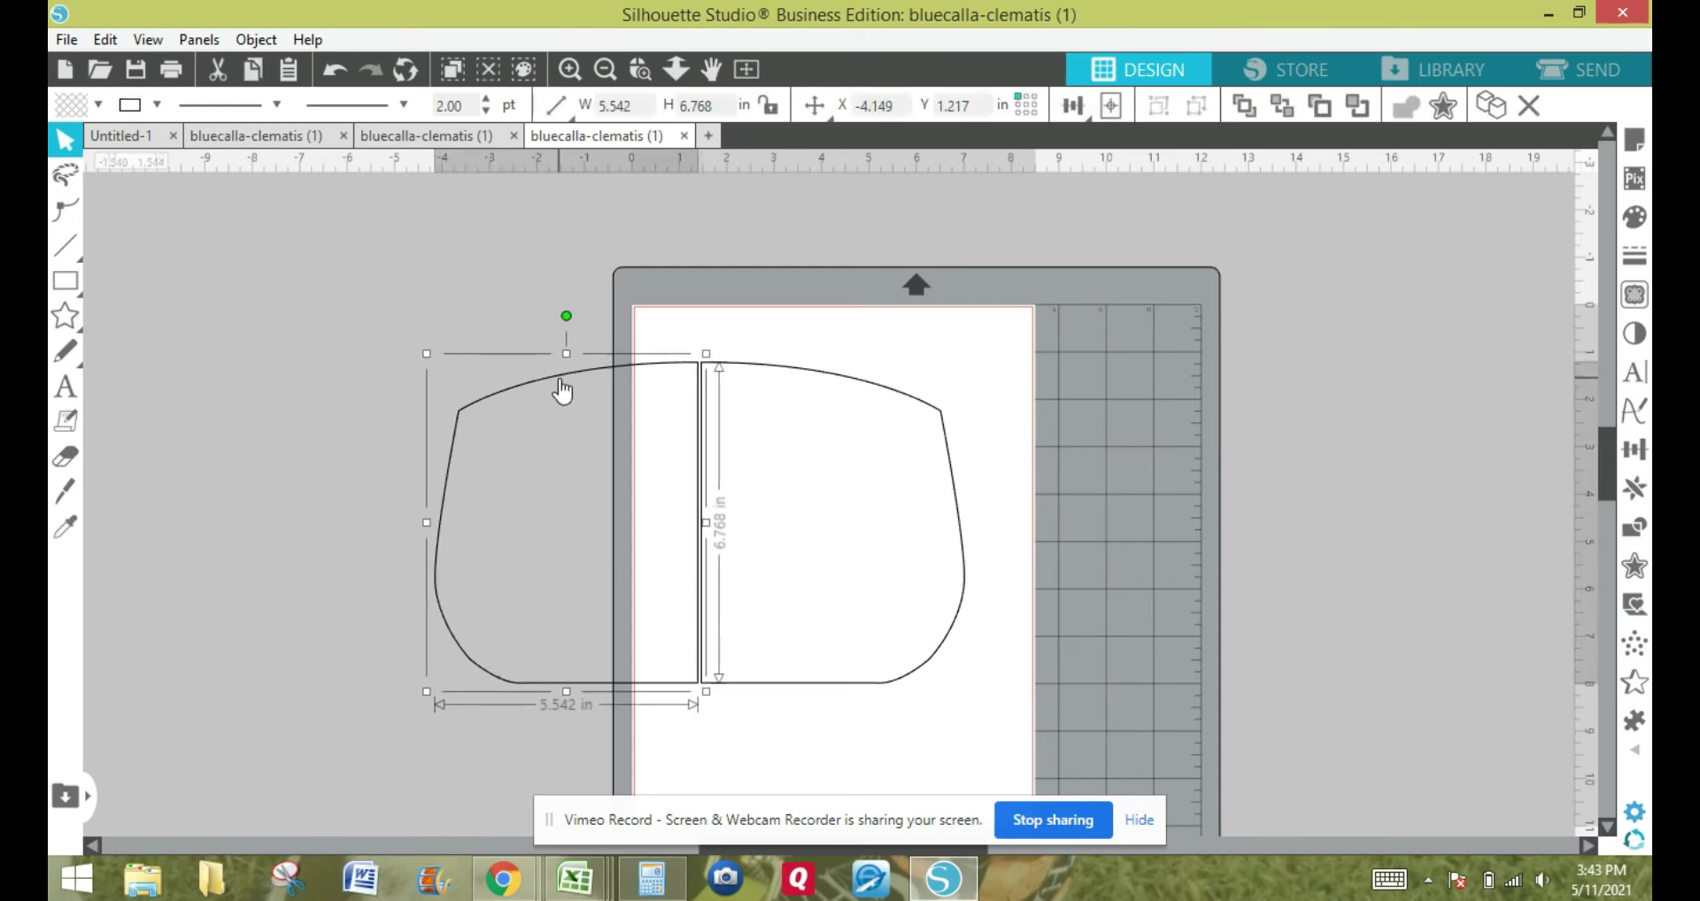
key(Left)
key(Left)
key(Left)
key(Left)
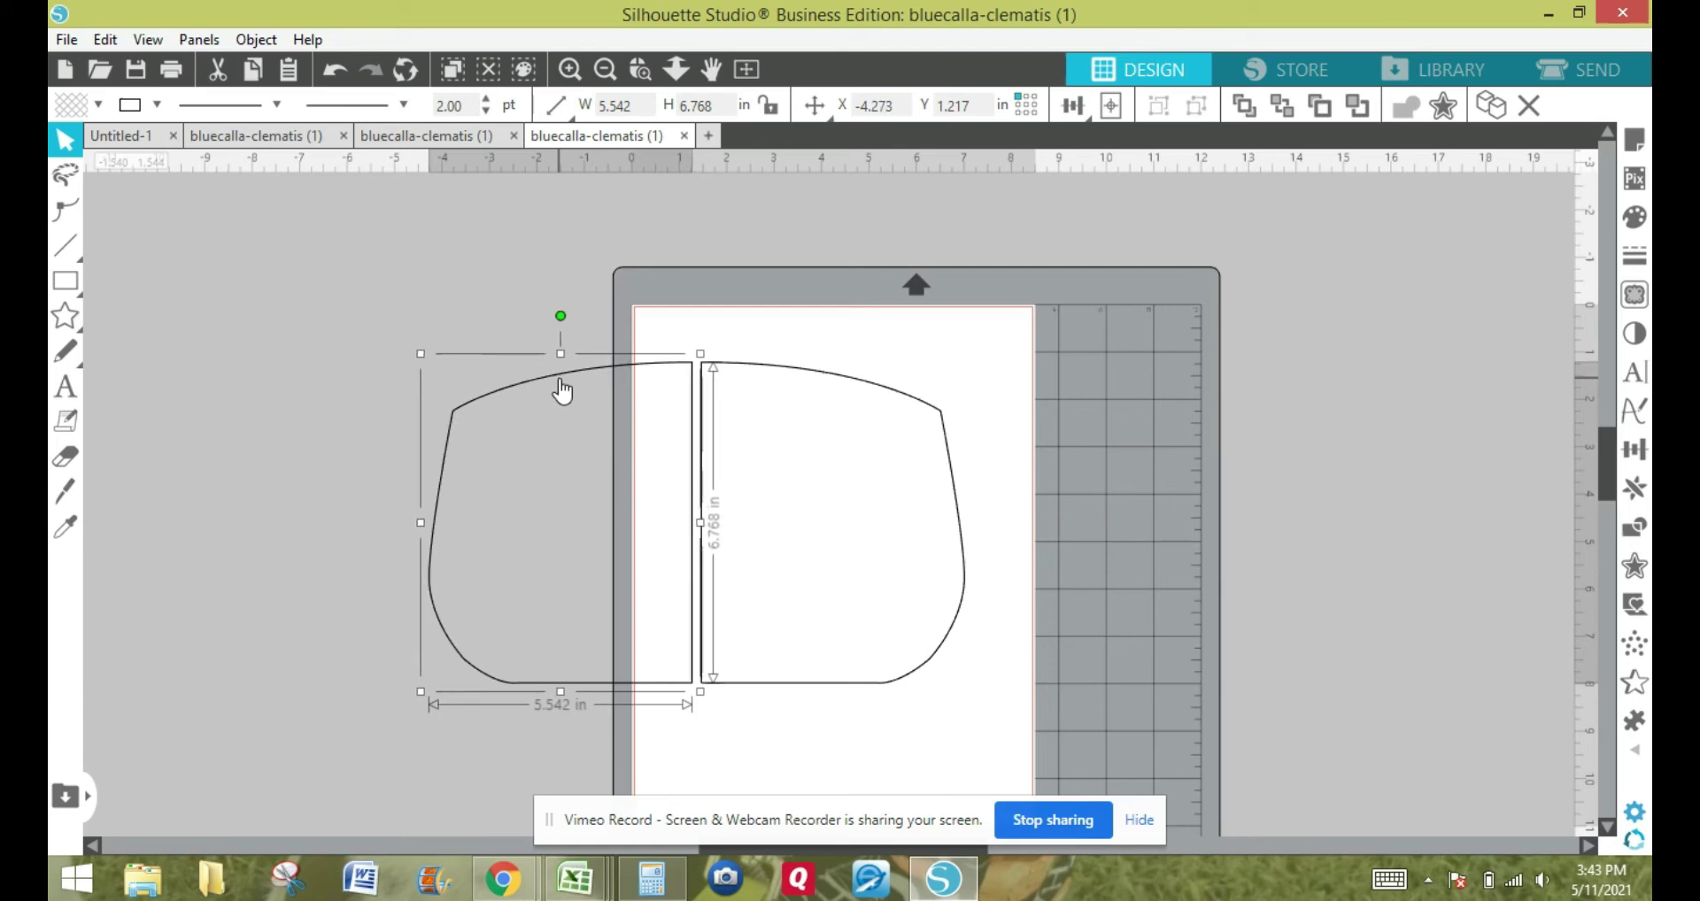
click(865, 358)
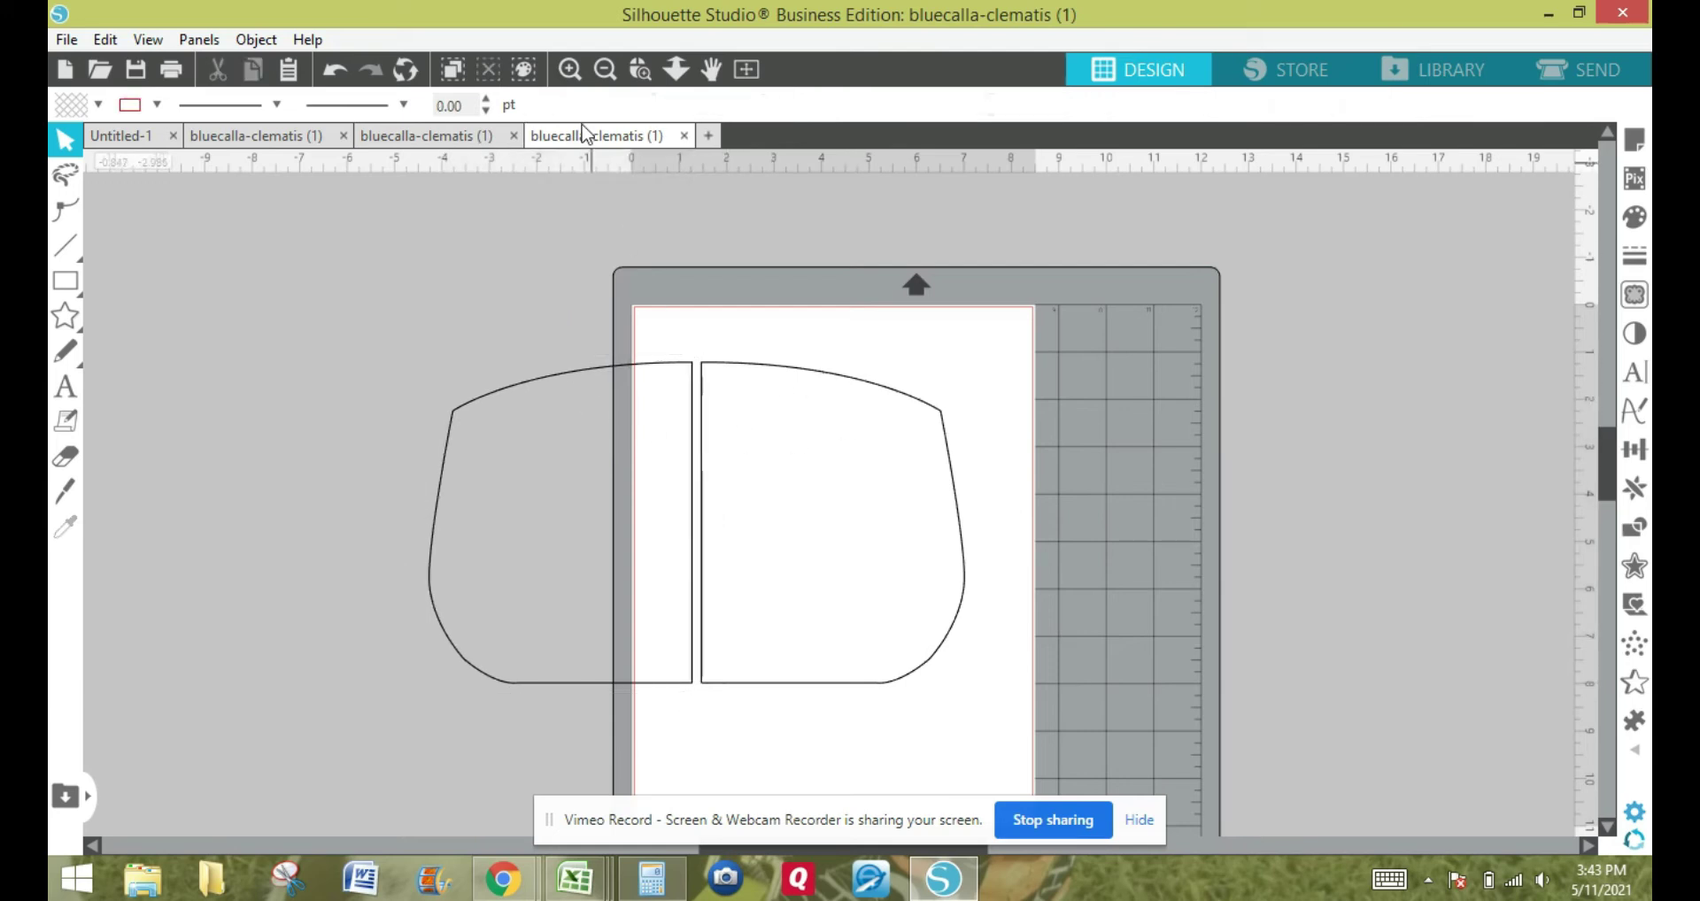
Cut across both center lines at their upper and lower corners with a solid, straight knife.
click(571, 69)
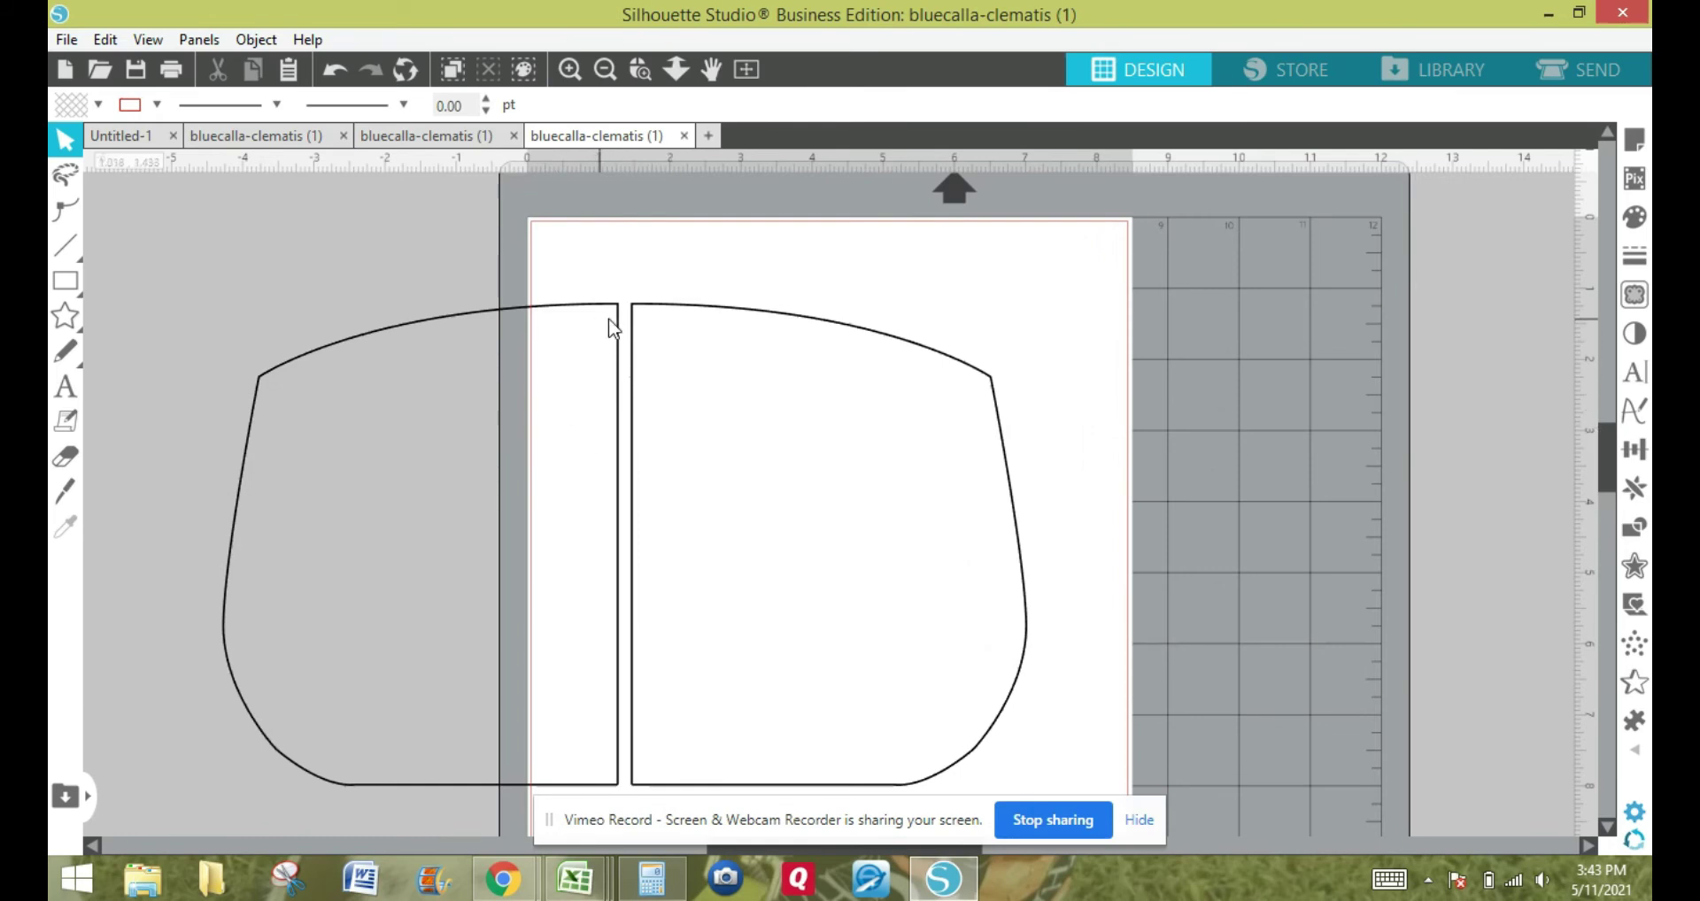
click(571, 69)
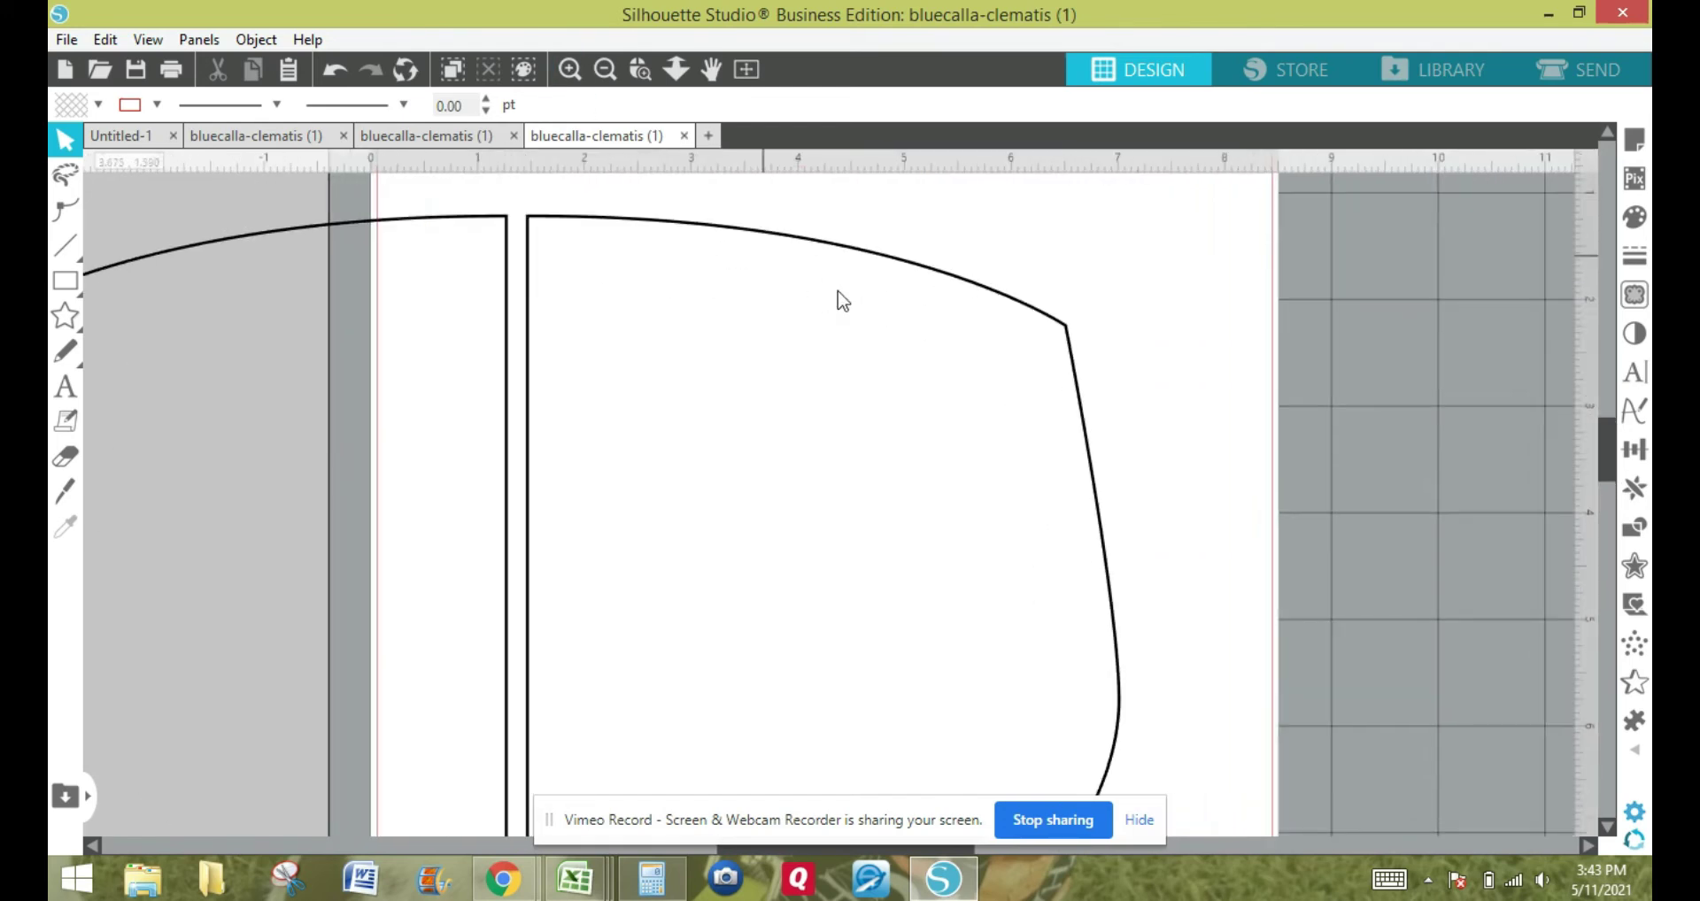
drag(1605, 427, 1609, 439)
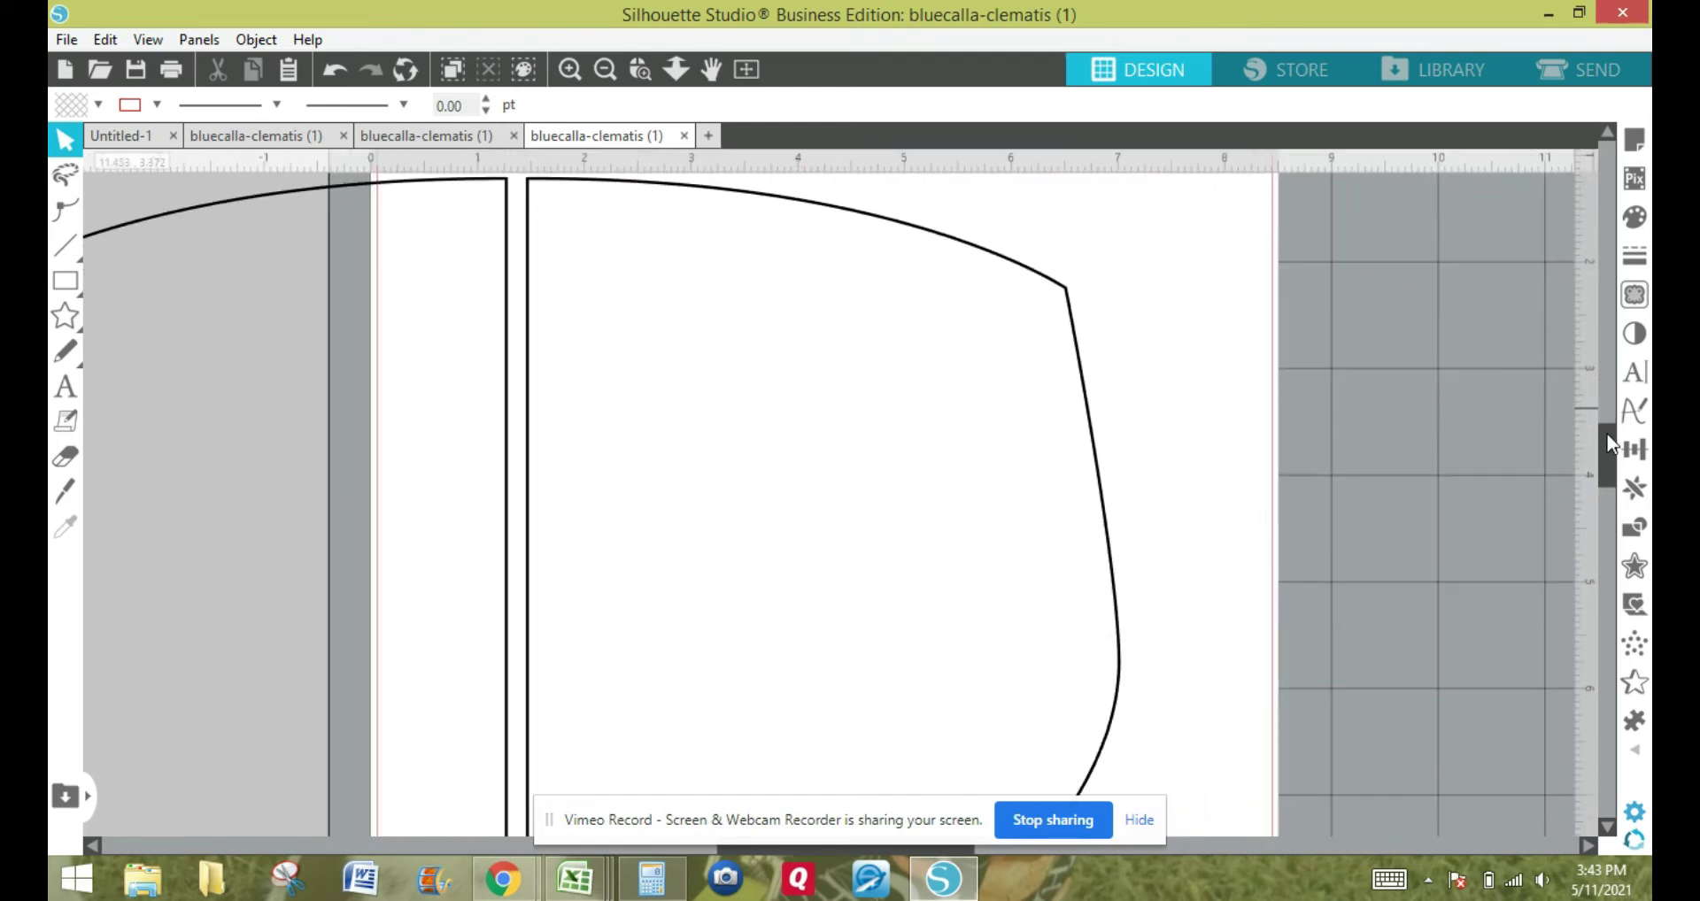
click(604, 71)
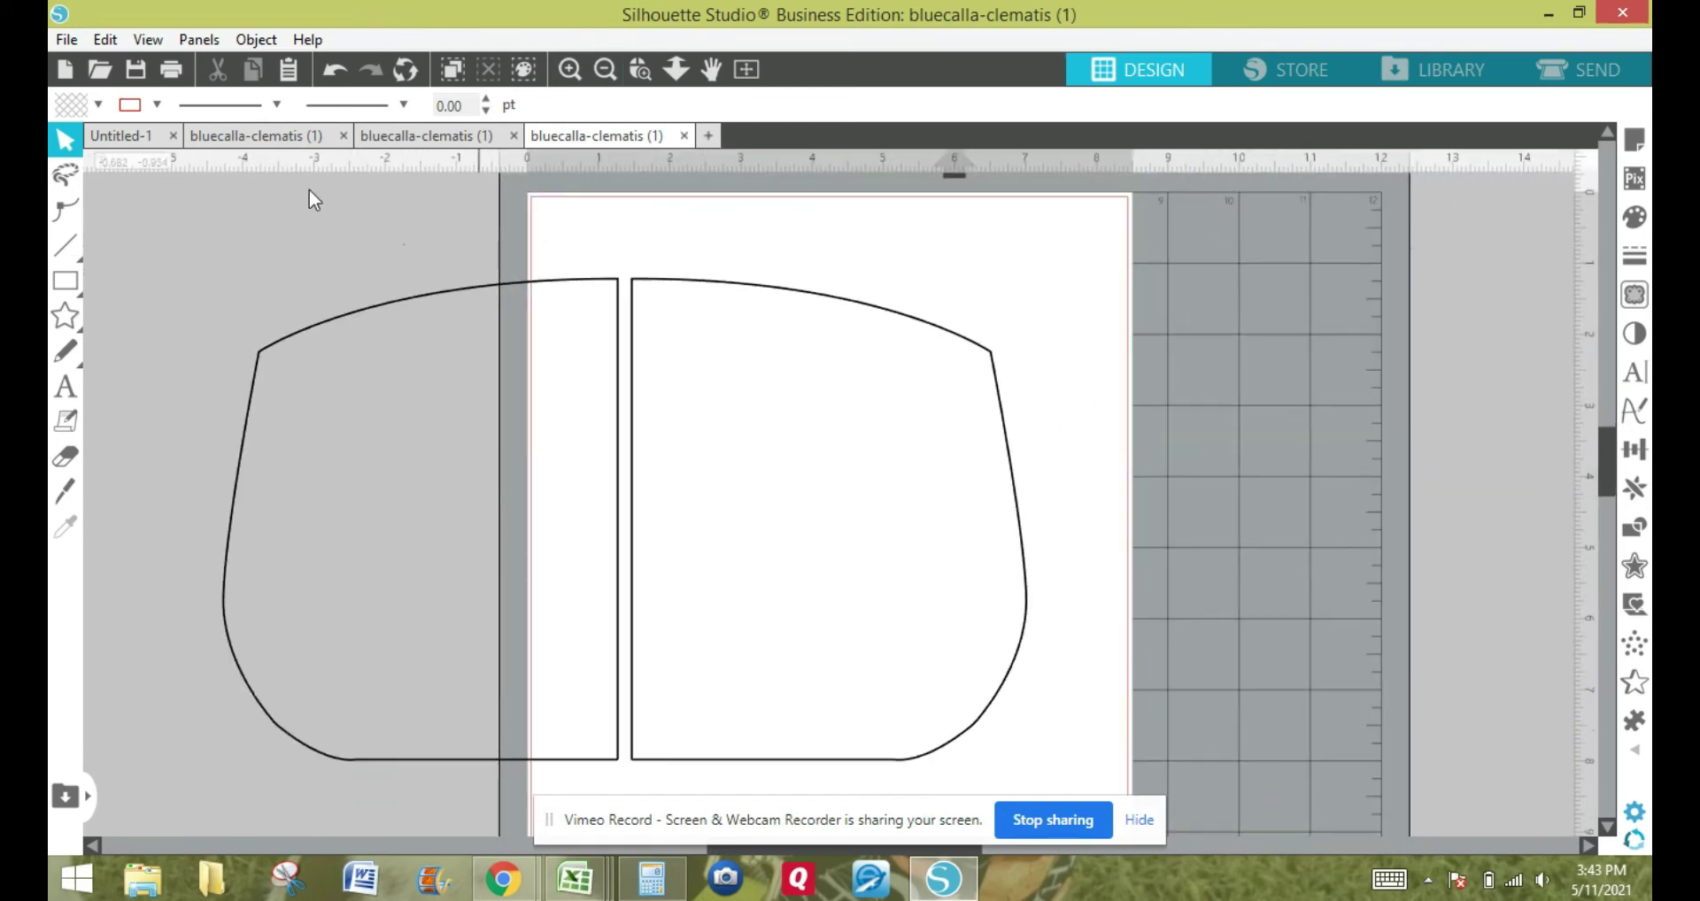
click(69, 494)
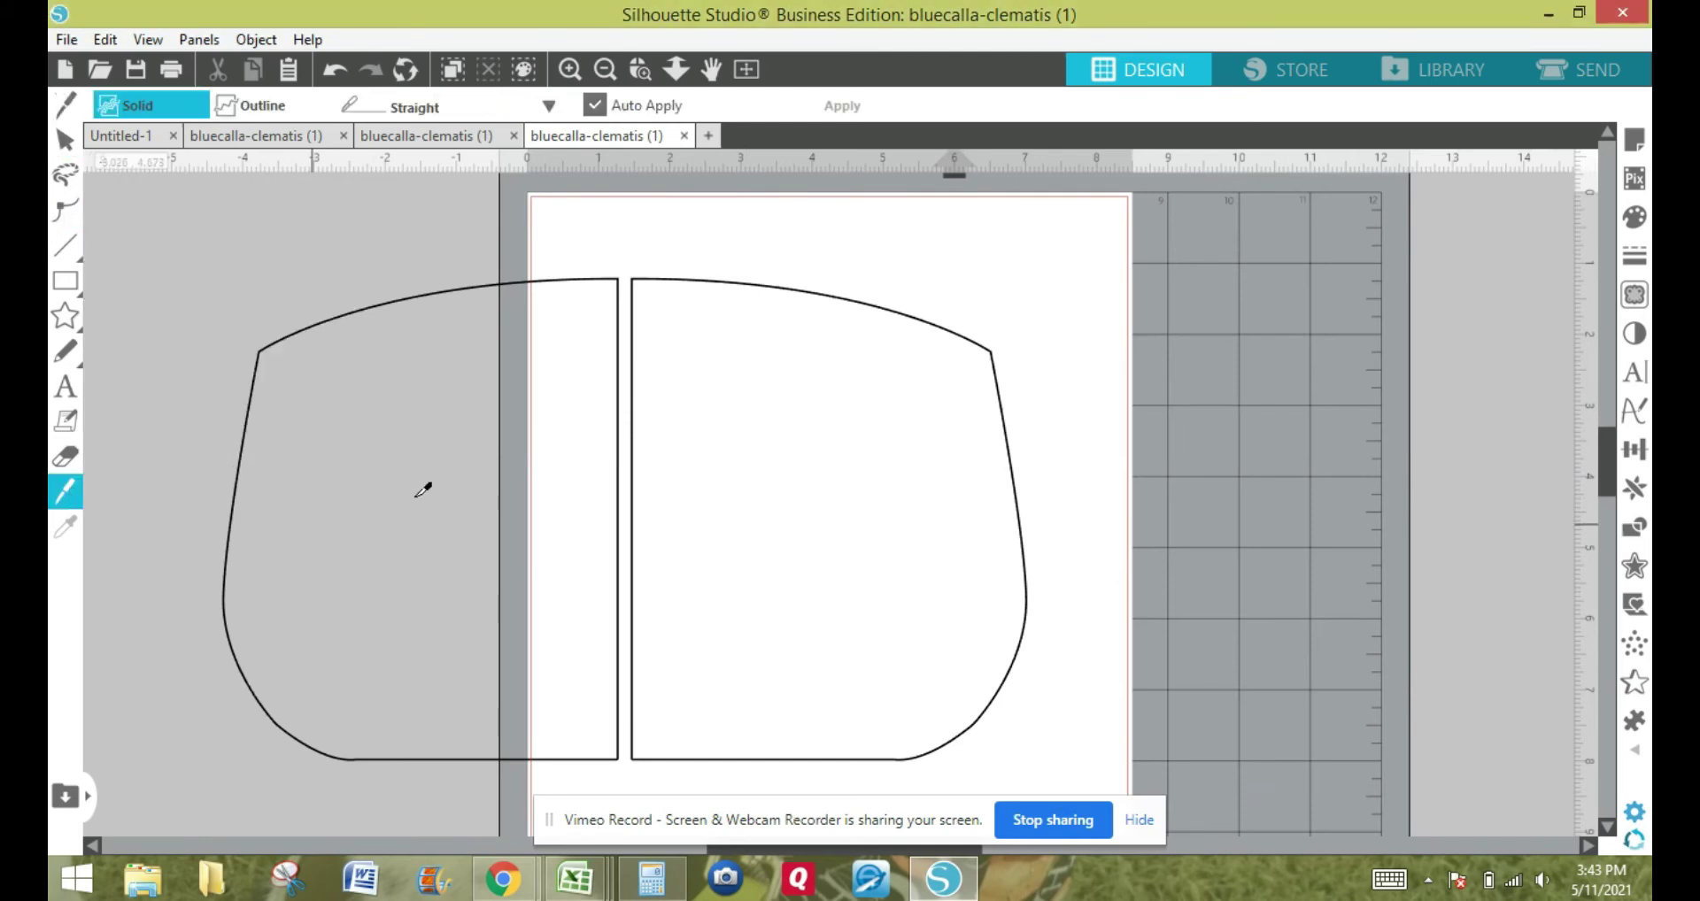
click(570, 69)
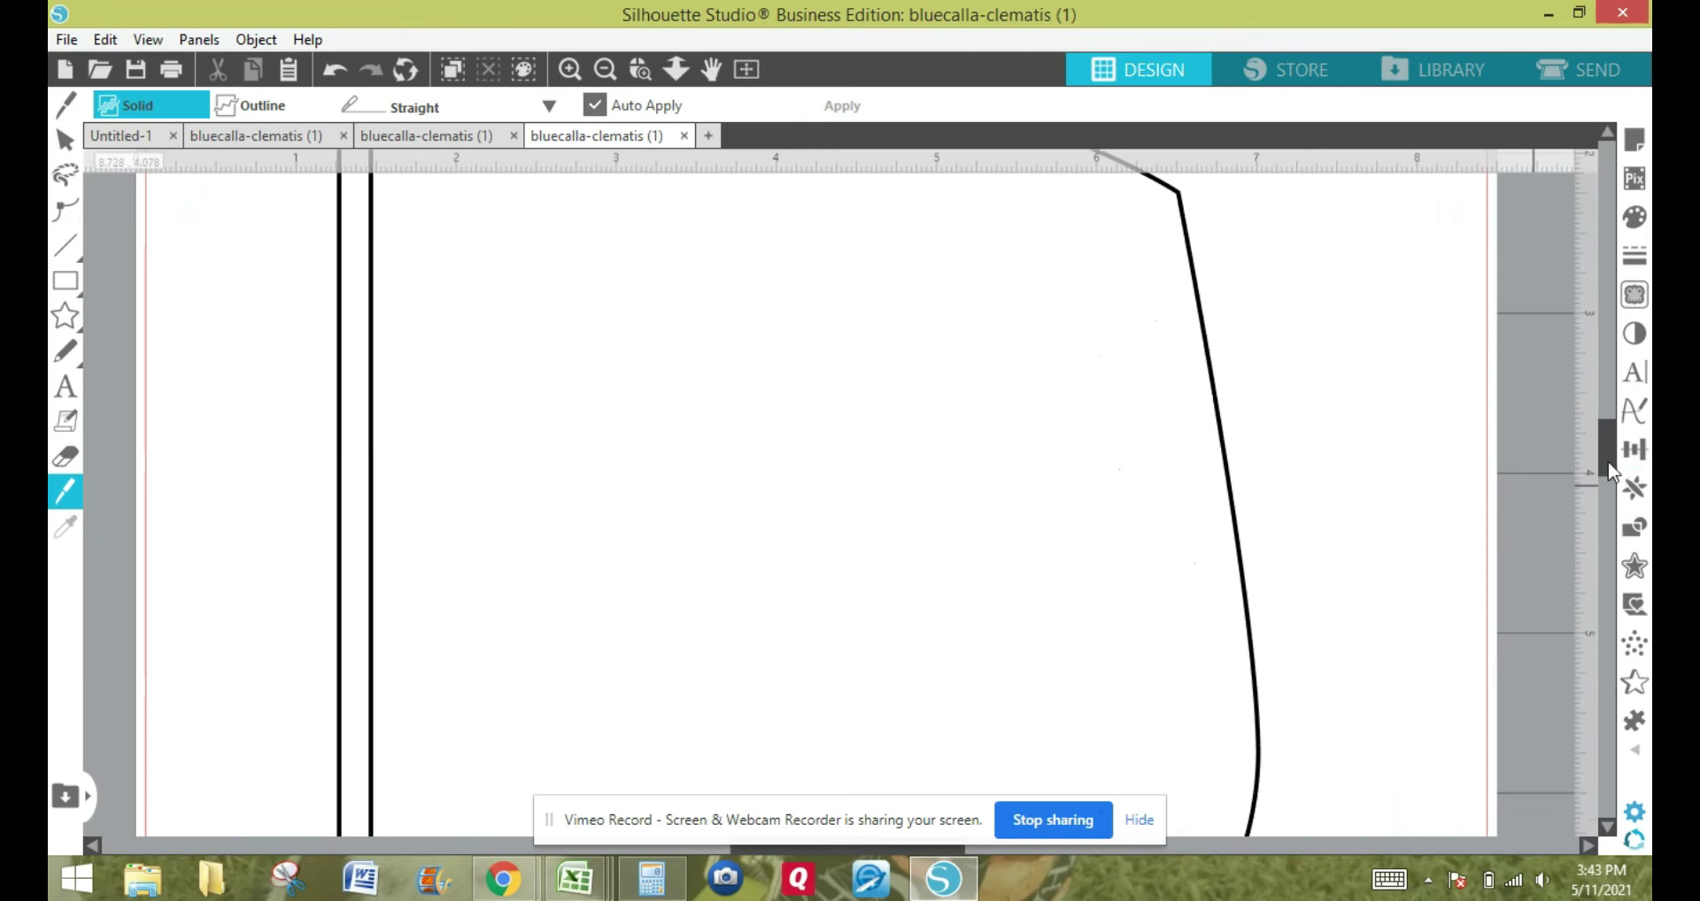
scroll(979, 391, up, 3)
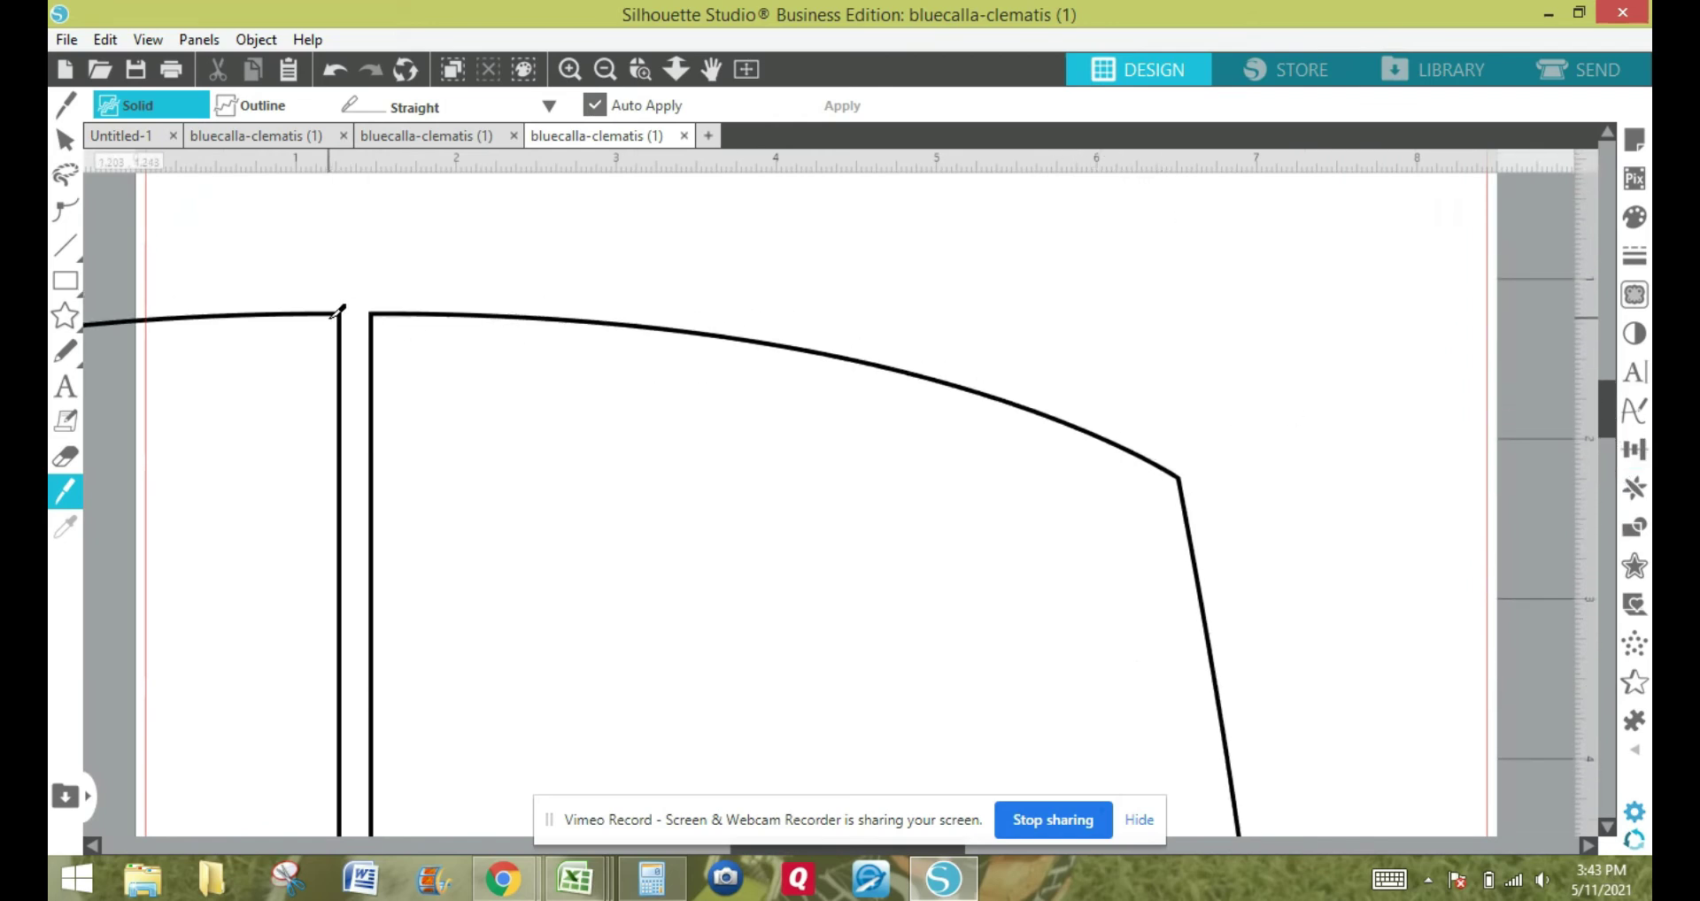
drag(334, 315, 389, 312)
drag(1608, 407, 1607, 507)
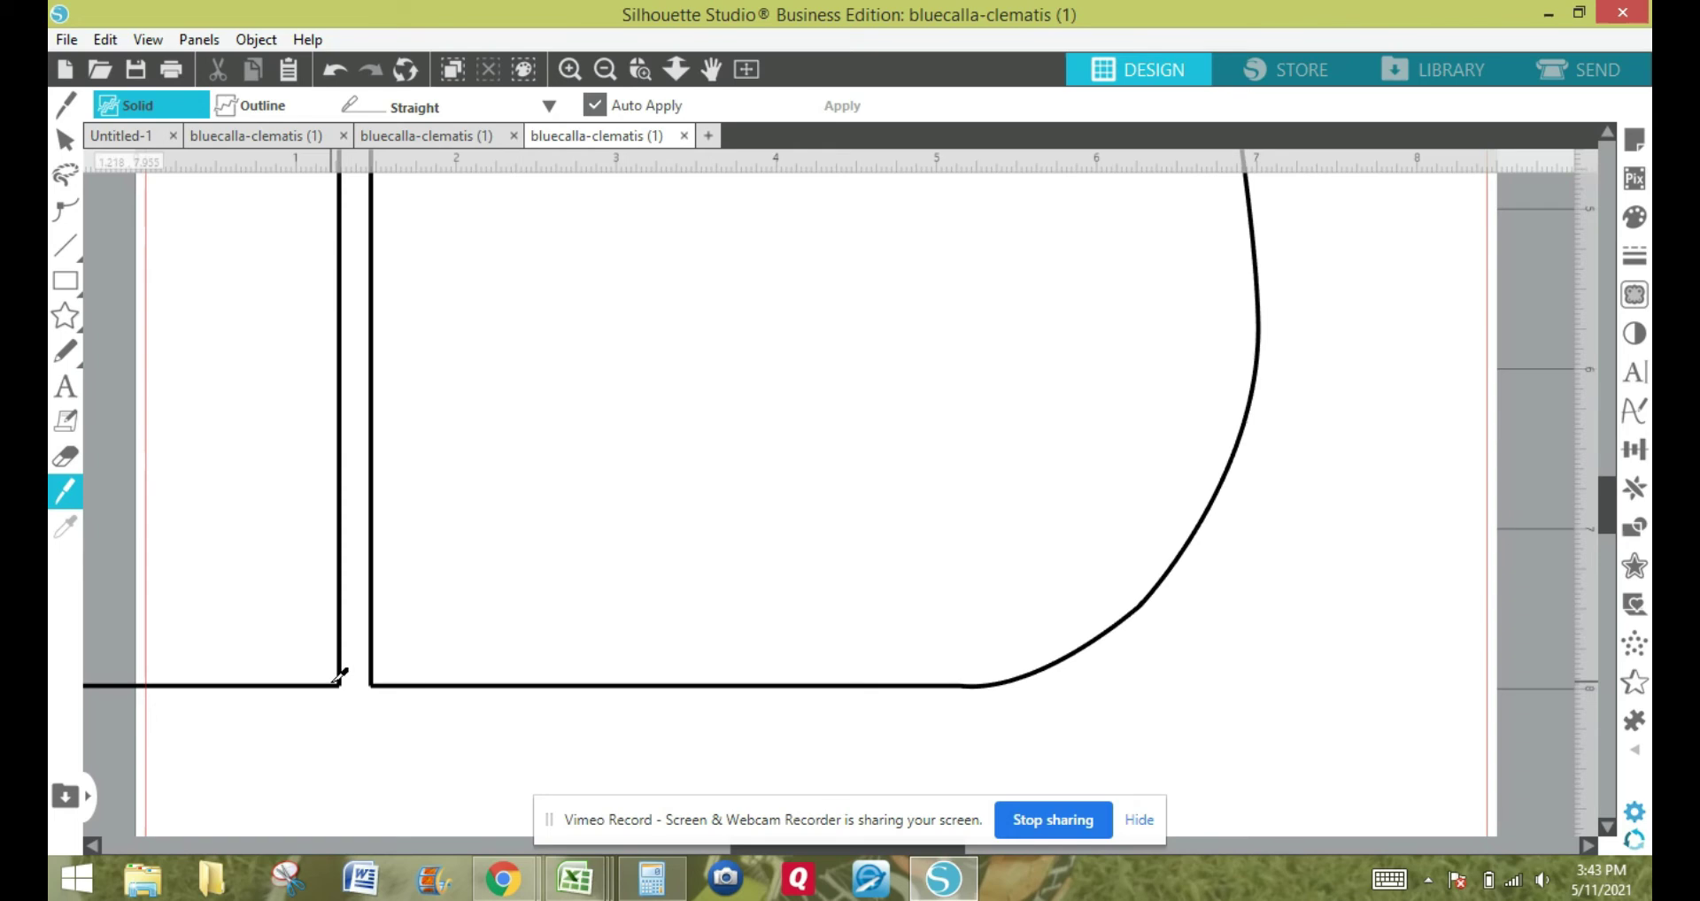
drag(338, 681, 385, 683)
Delete the two vertical center lines between the mirrored halves.
click(65, 139)
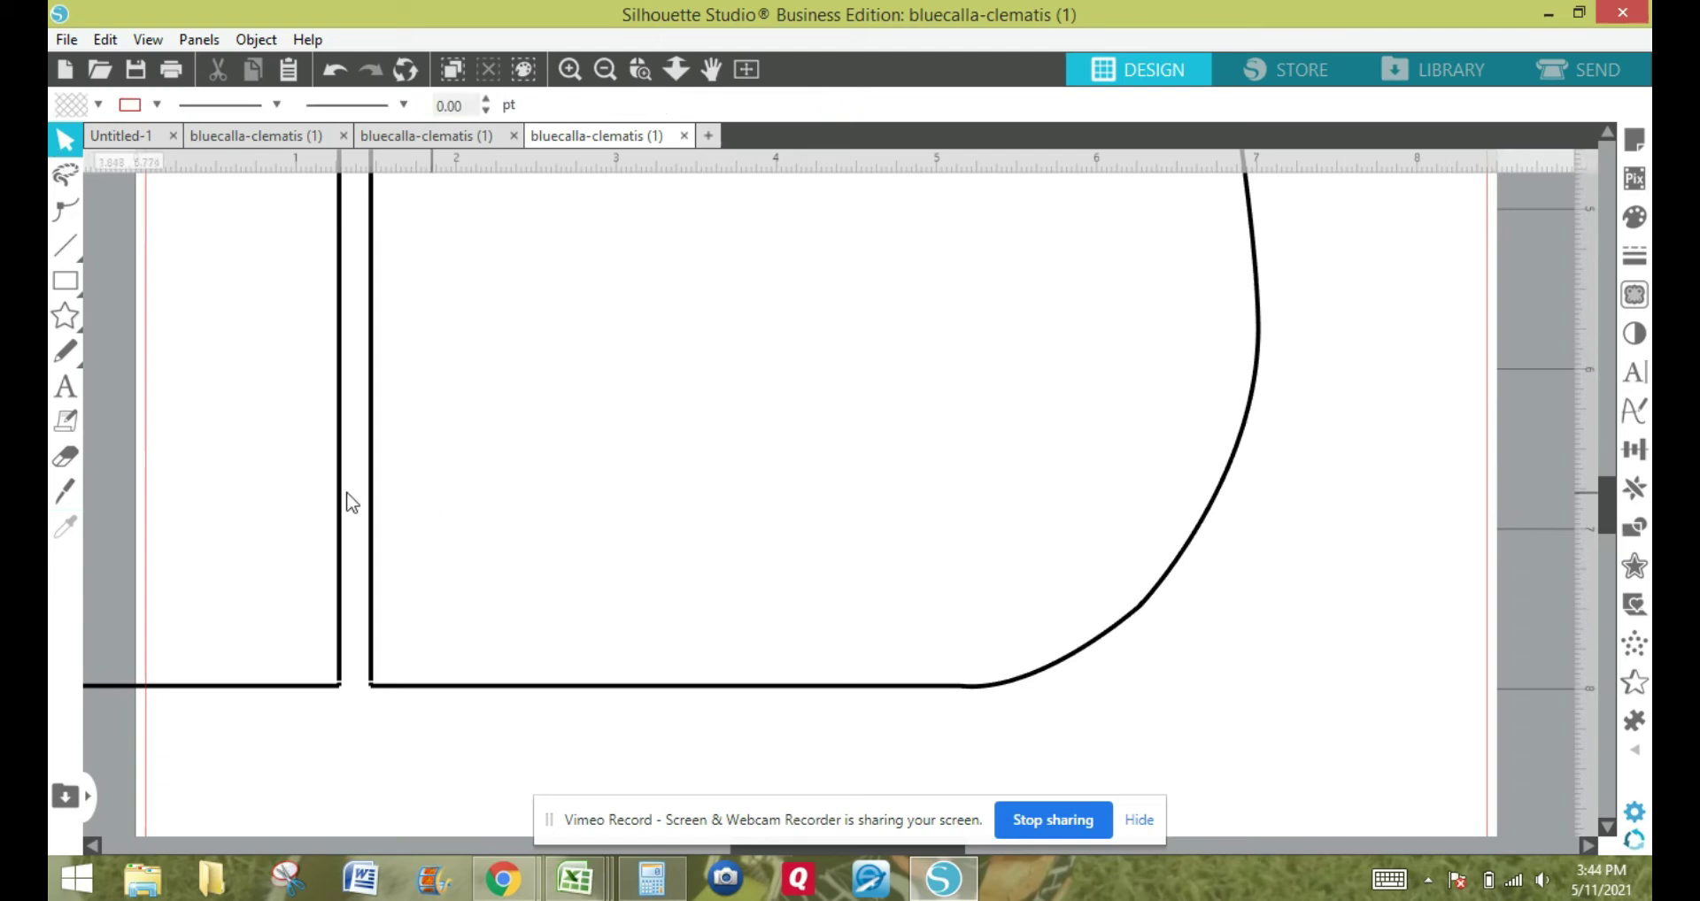
click(372, 508)
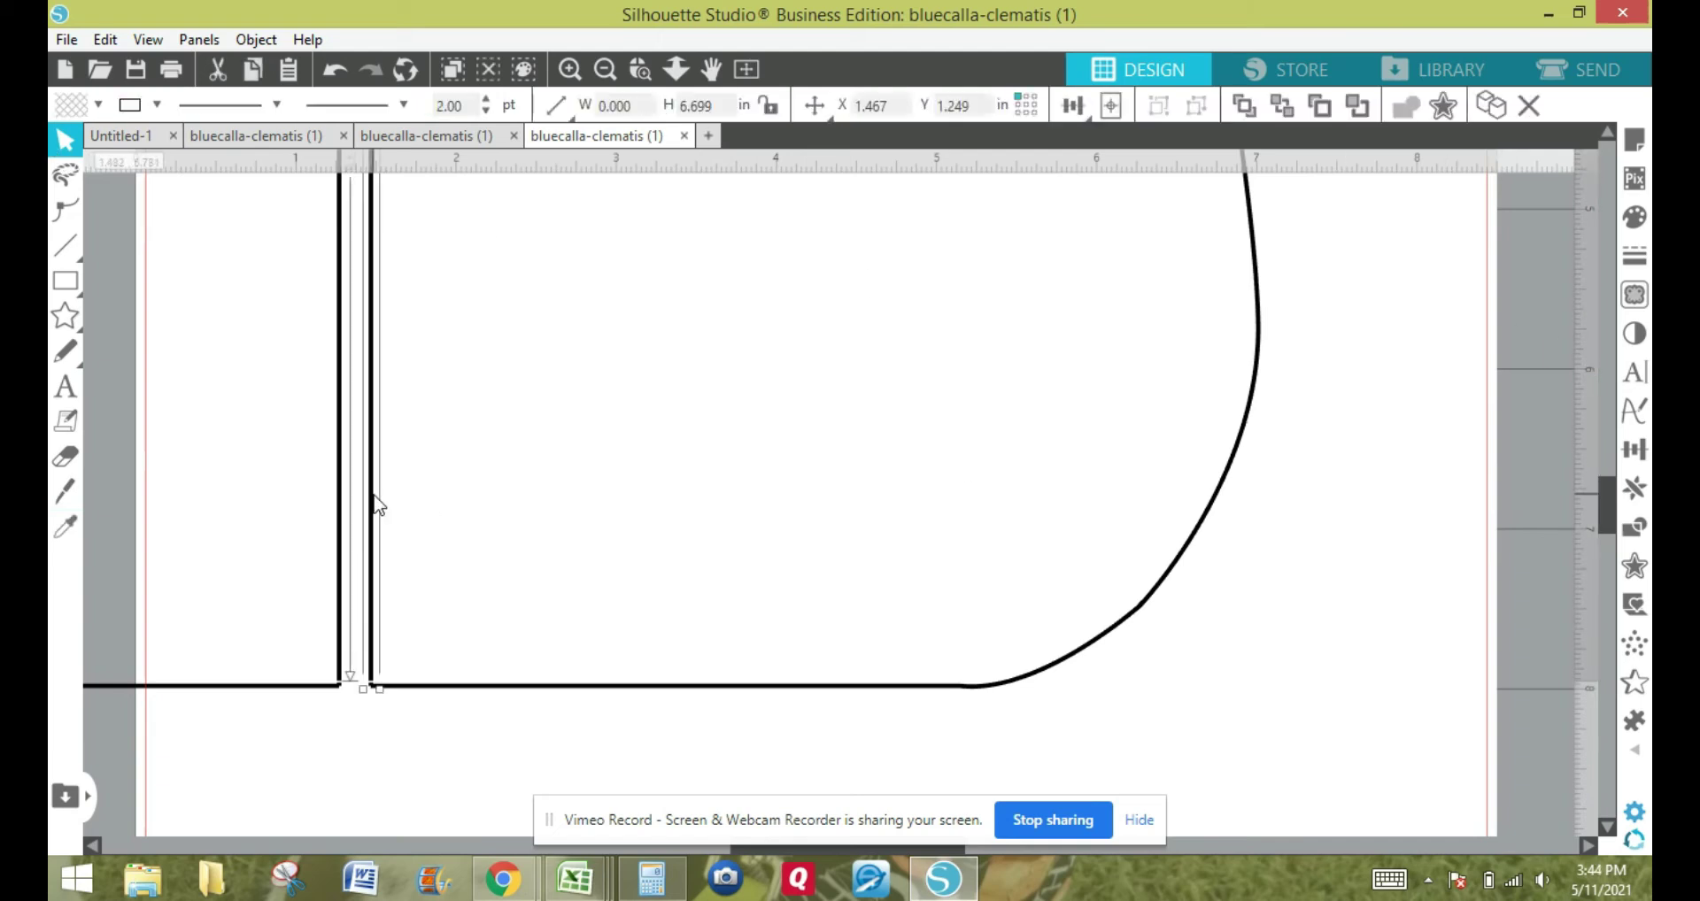
key(Delete)
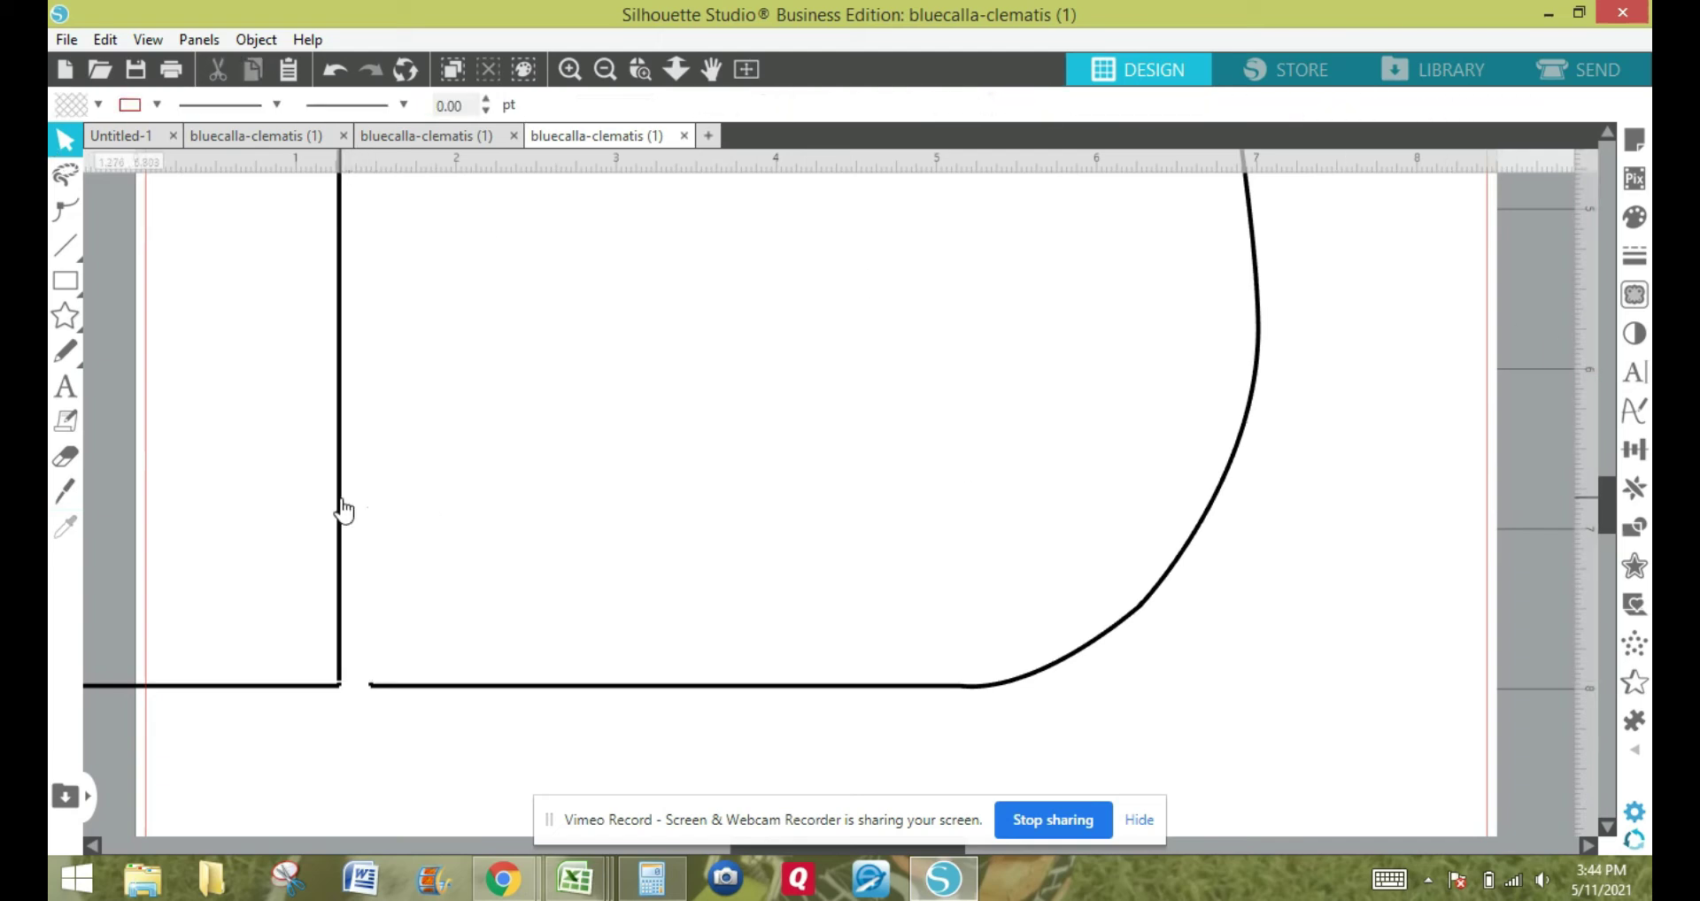
click(340, 511)
key(Delete)
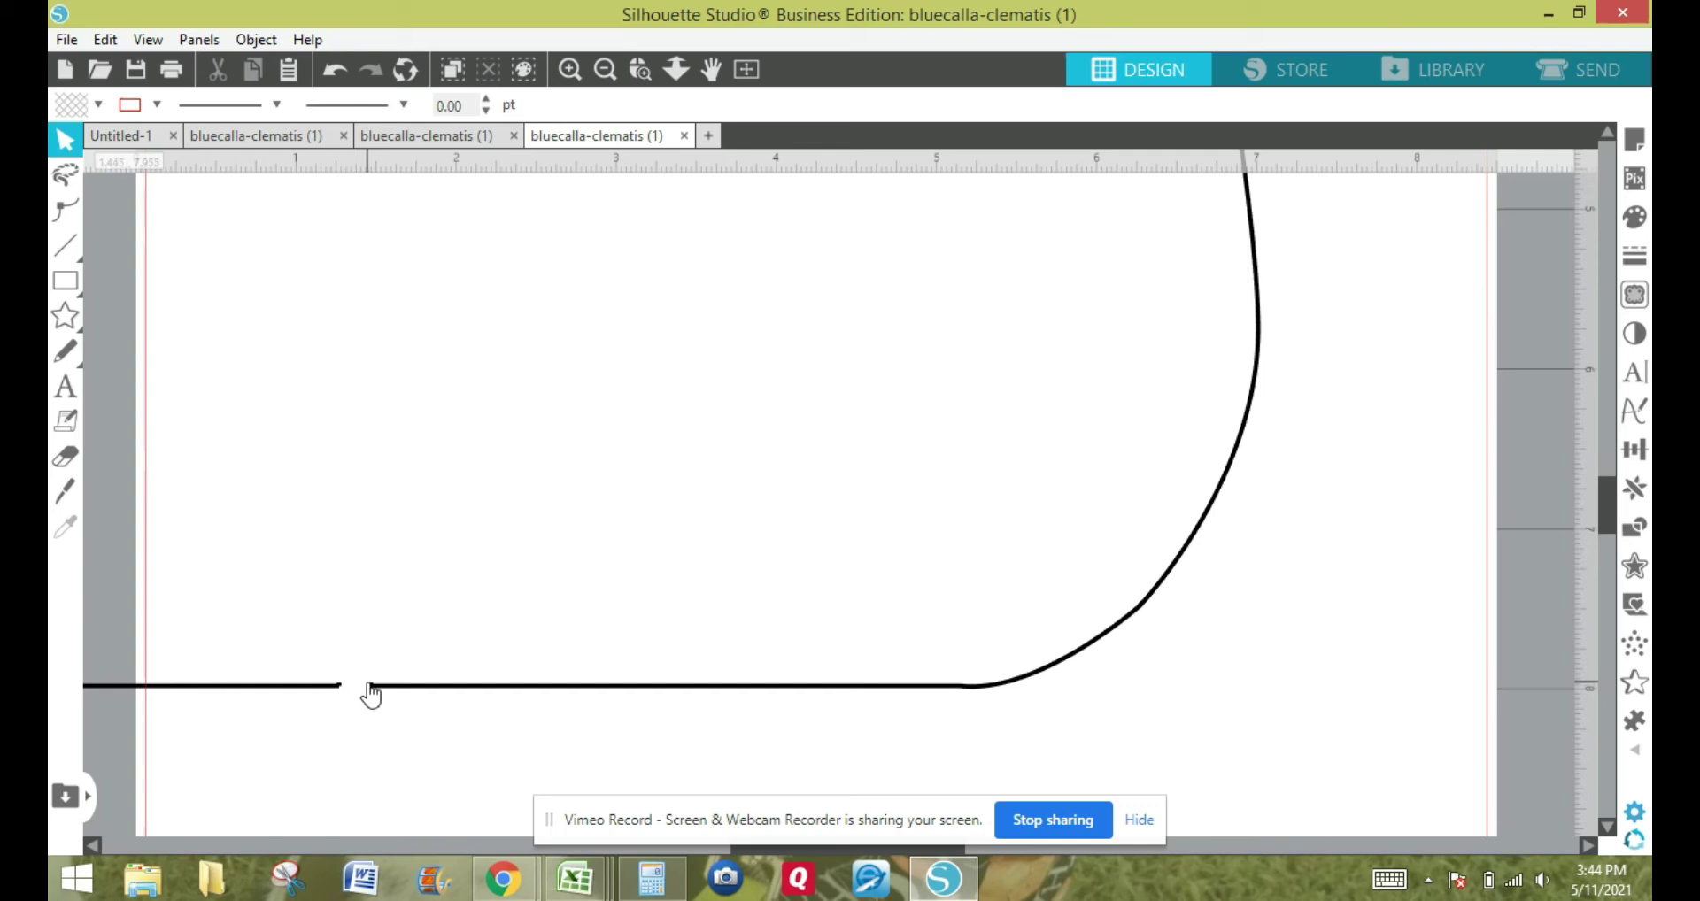
Erase the small stubs at the inner ends of the two bottom edges with a square, solid 0.125 in eraser.
click(567, 76)
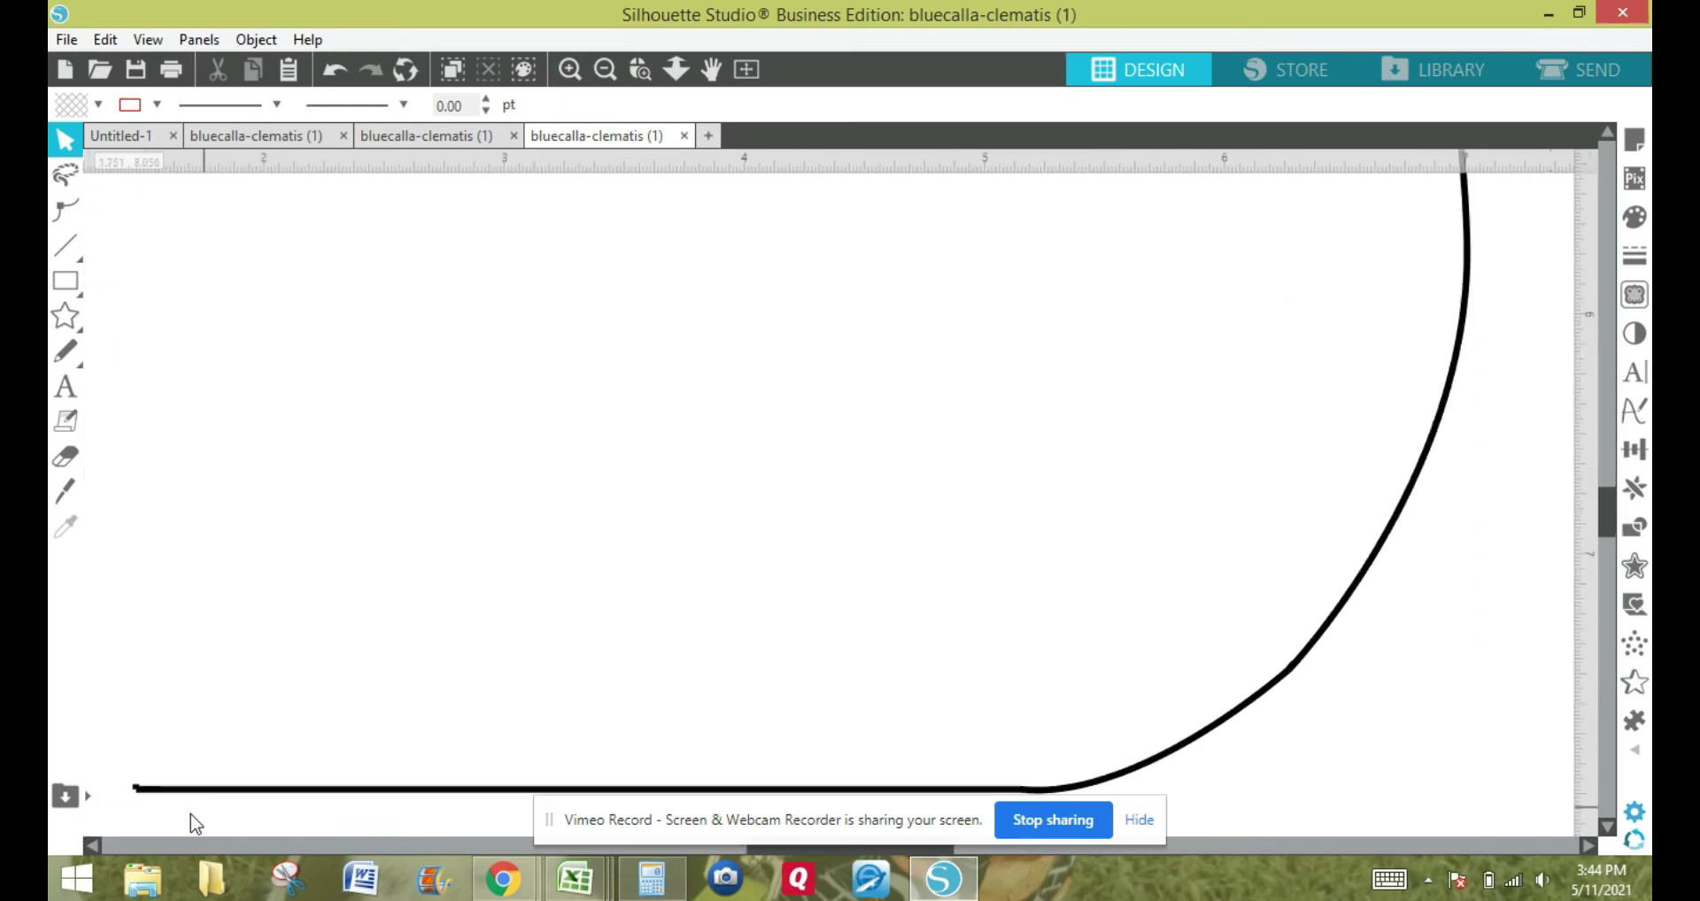
click(92, 845)
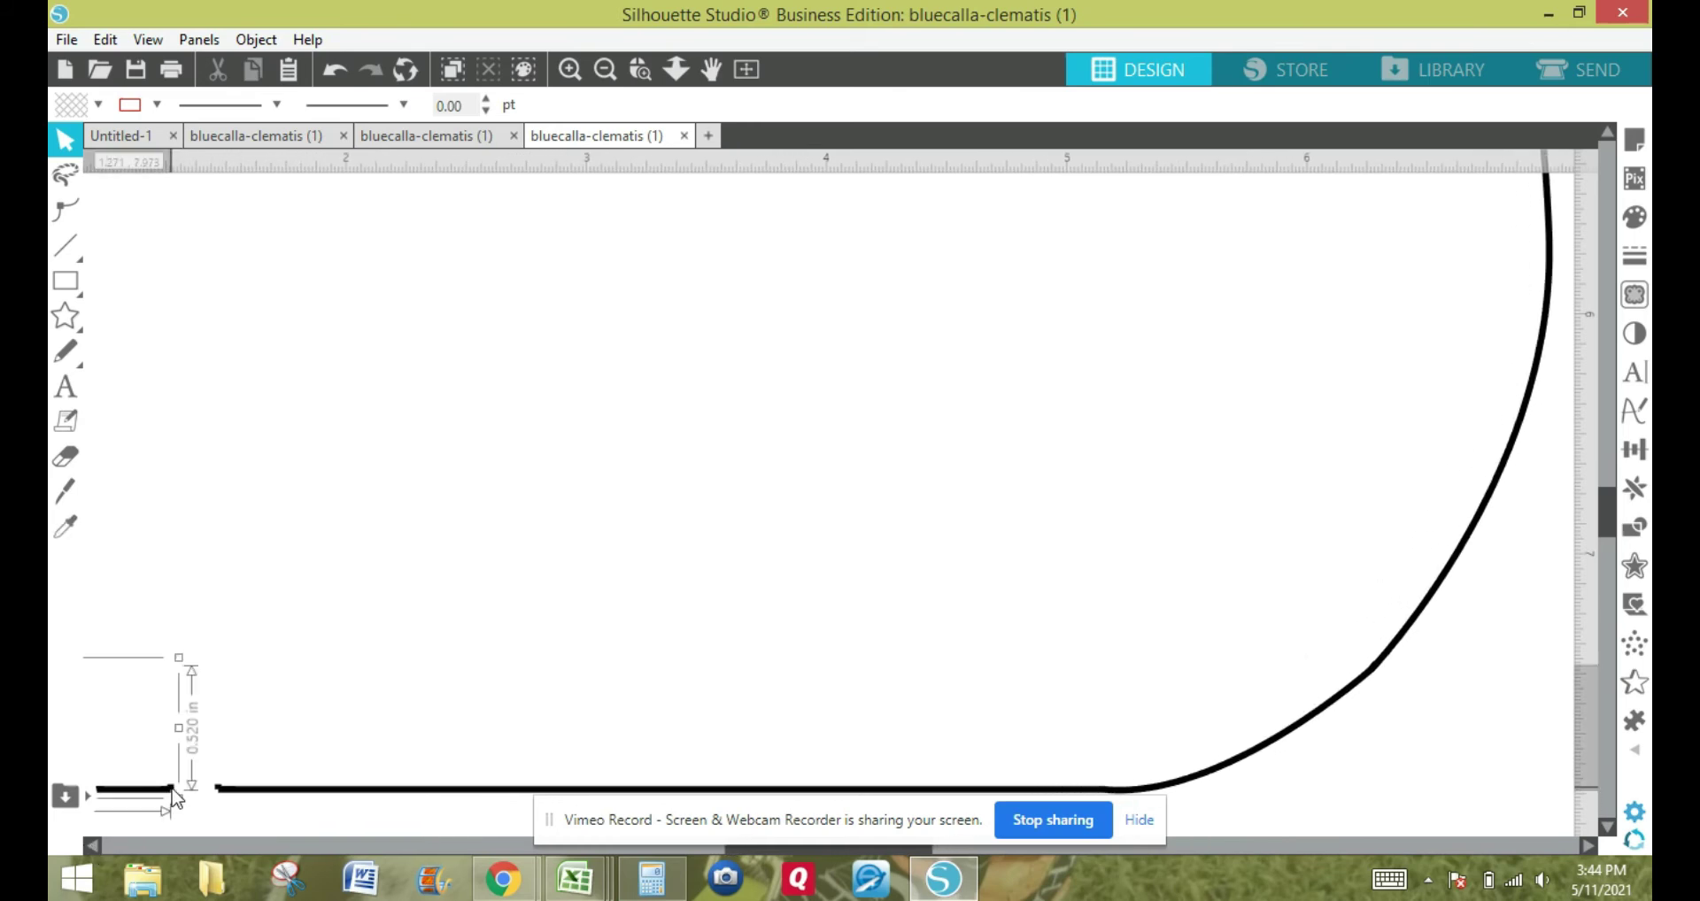
click(174, 799)
click(66, 457)
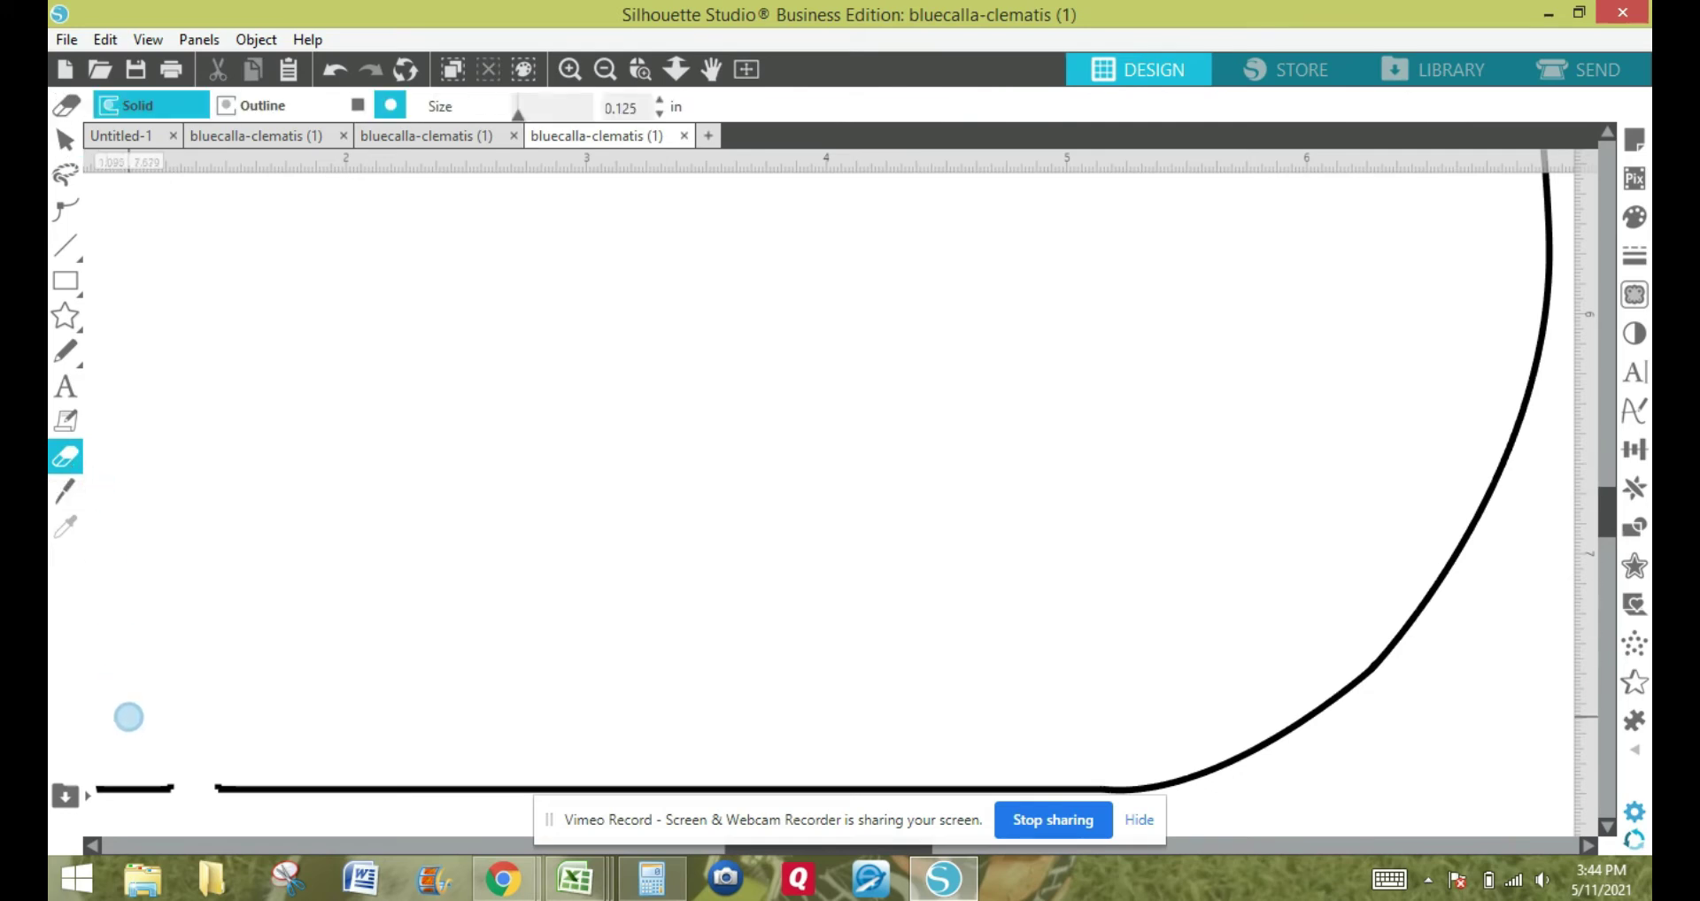
click(357, 105)
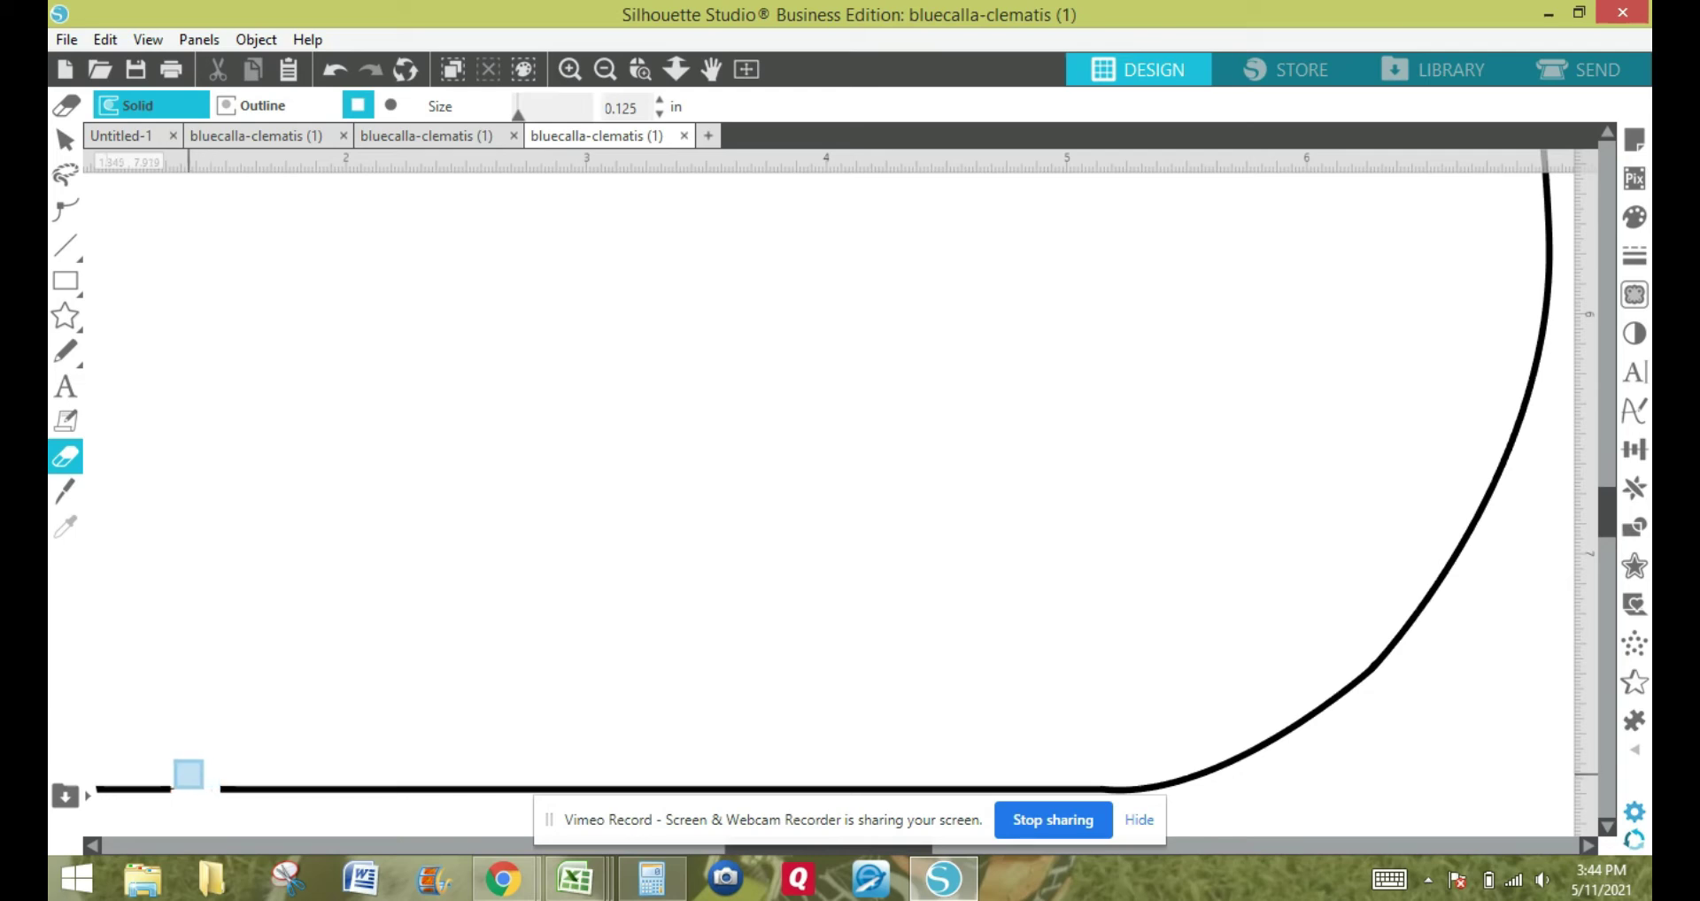
click(65, 139)
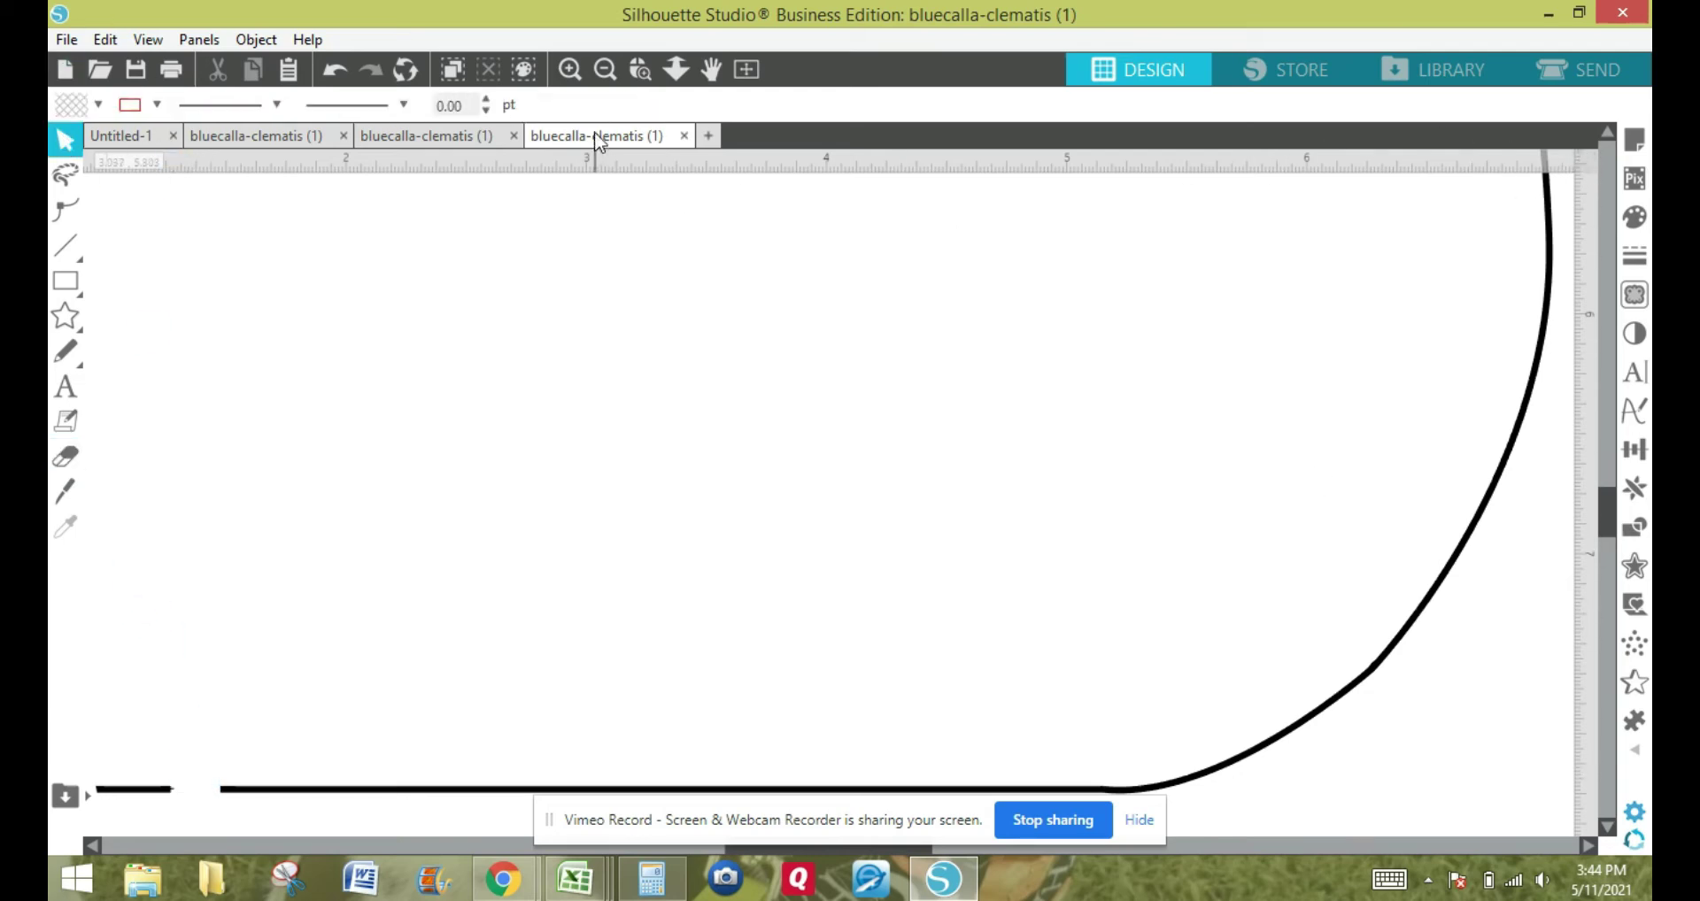
click(605, 69)
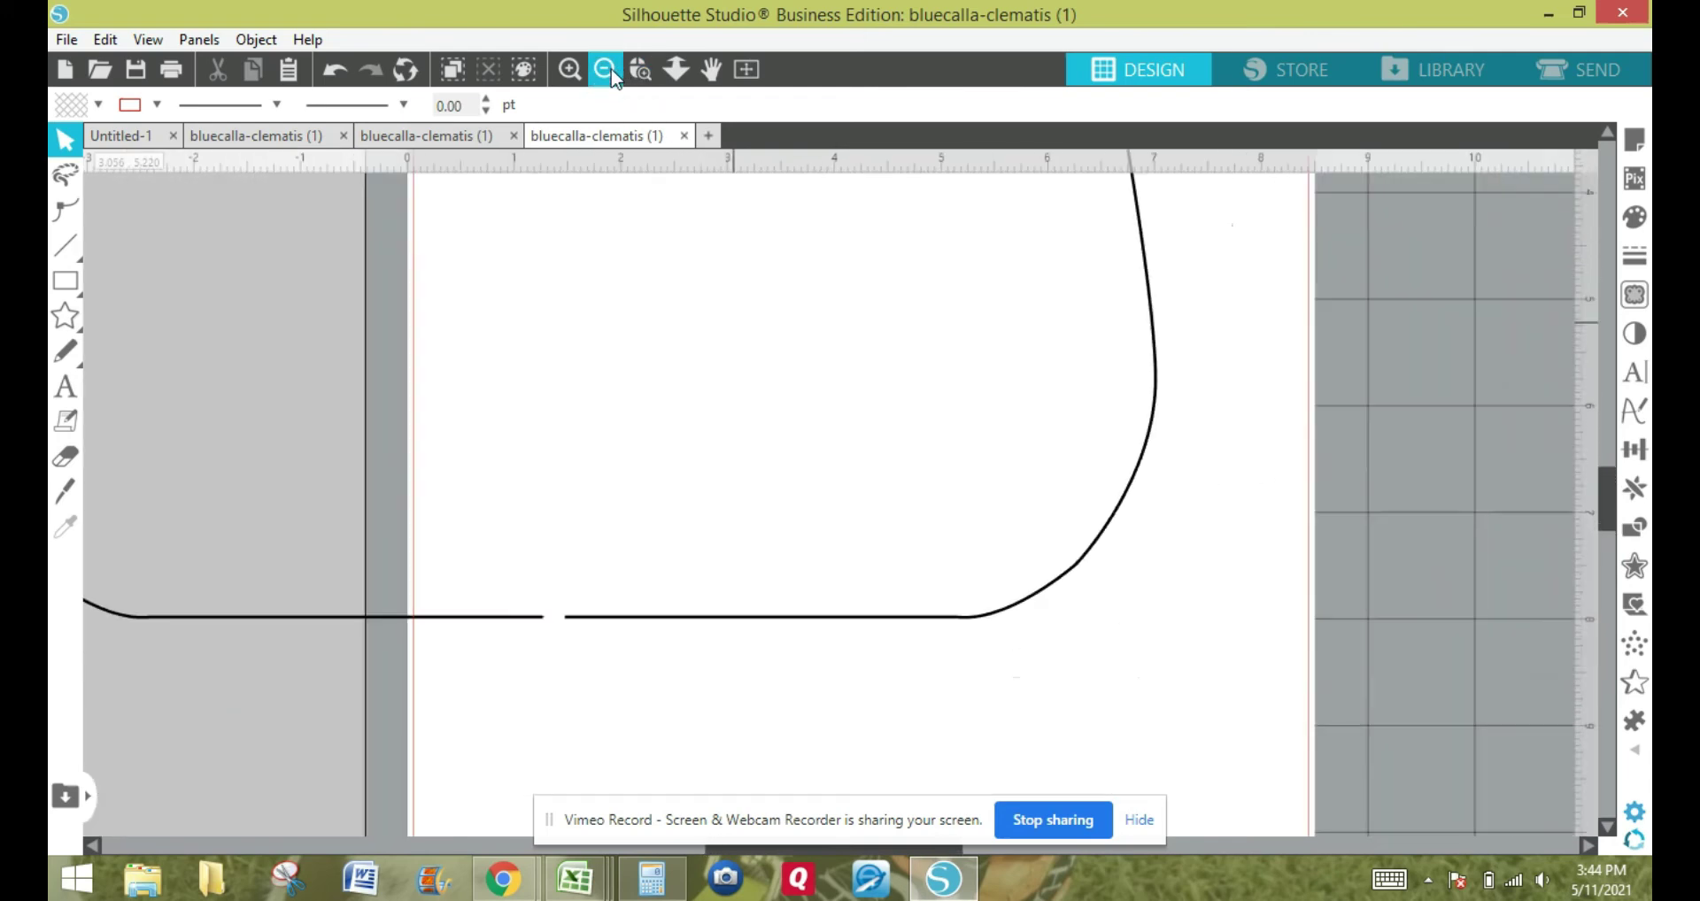
Make one compound path from the left half's pieces and another from the right half's pieces.
click(611, 73)
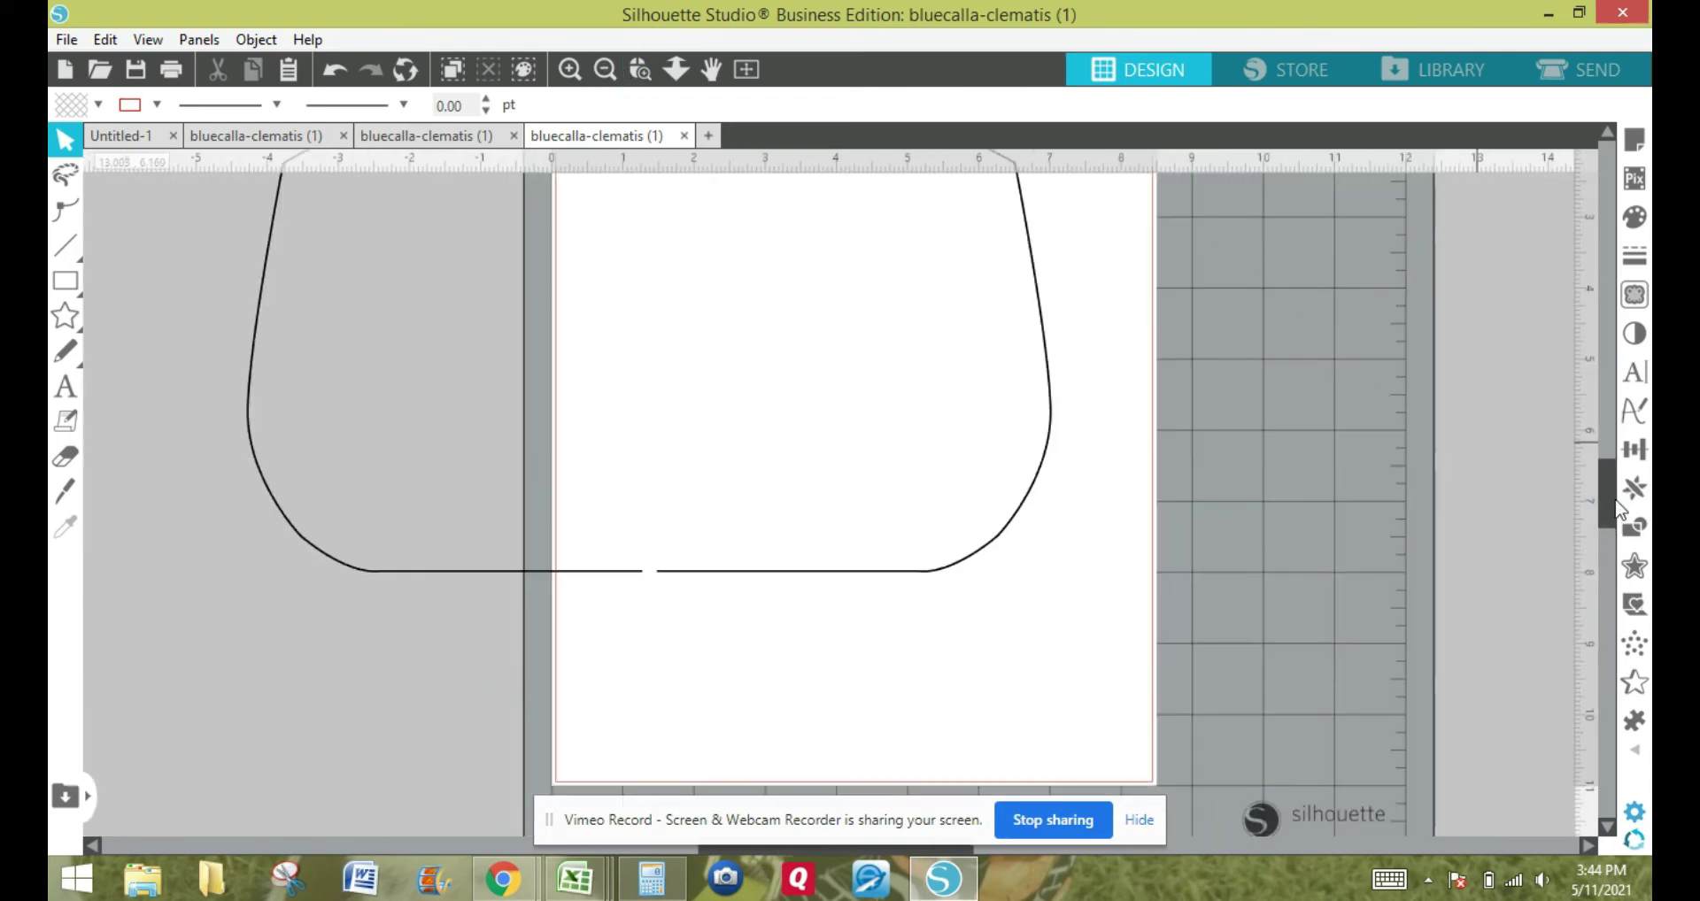
drag(1612, 498, 1603, 478)
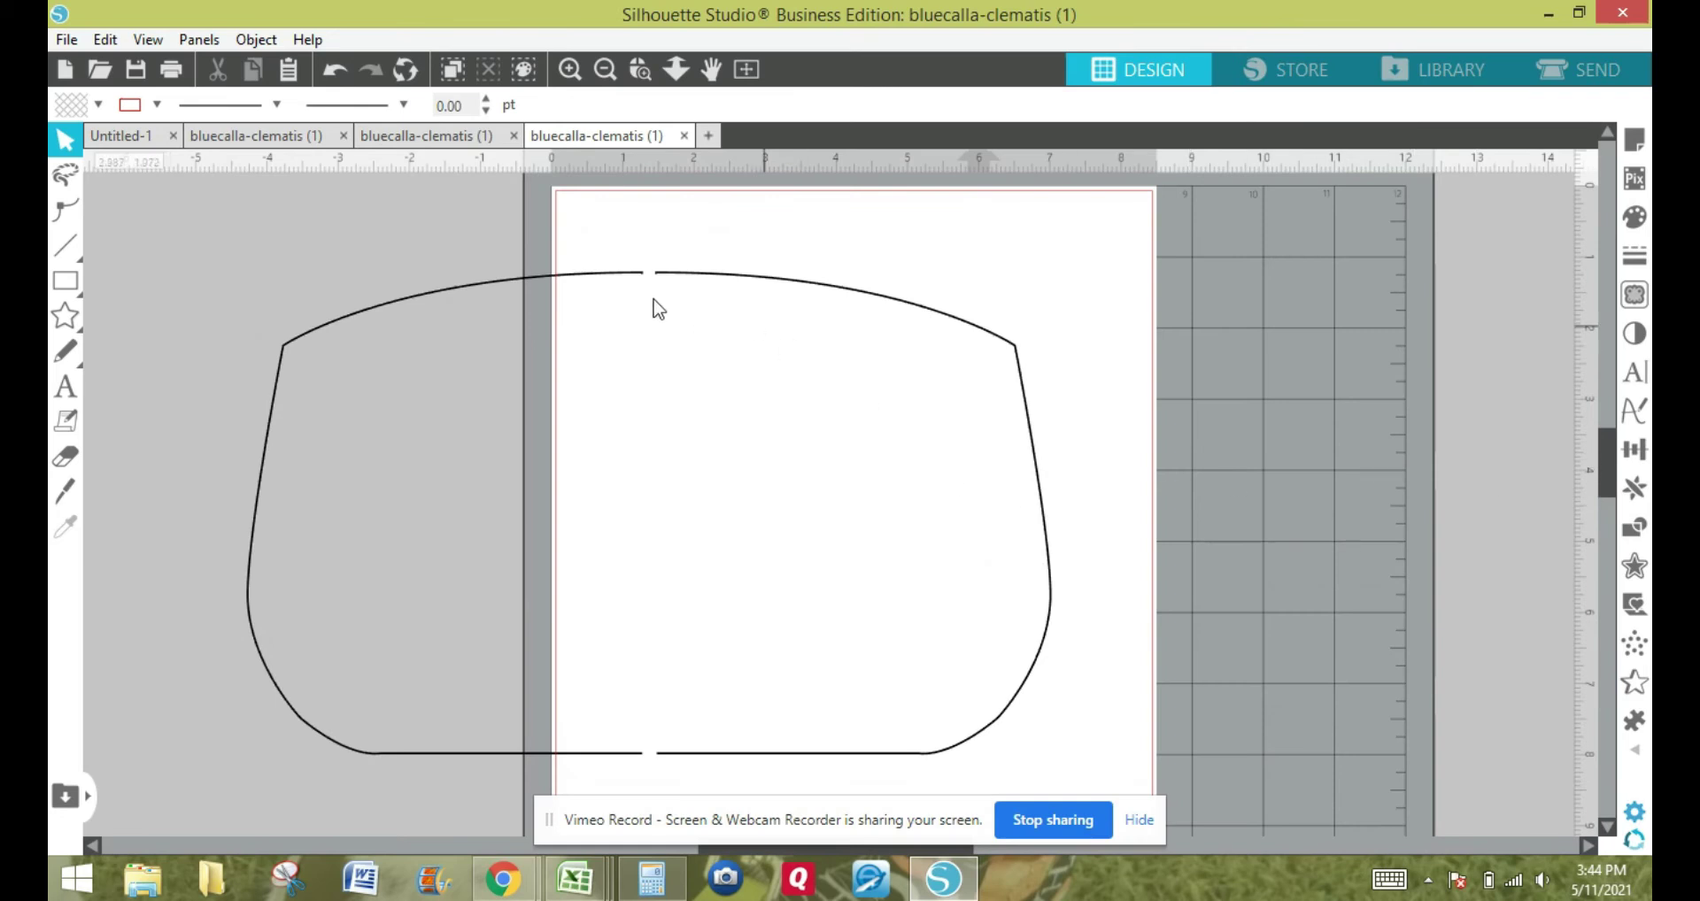
drag(257, 382, 423, 754)
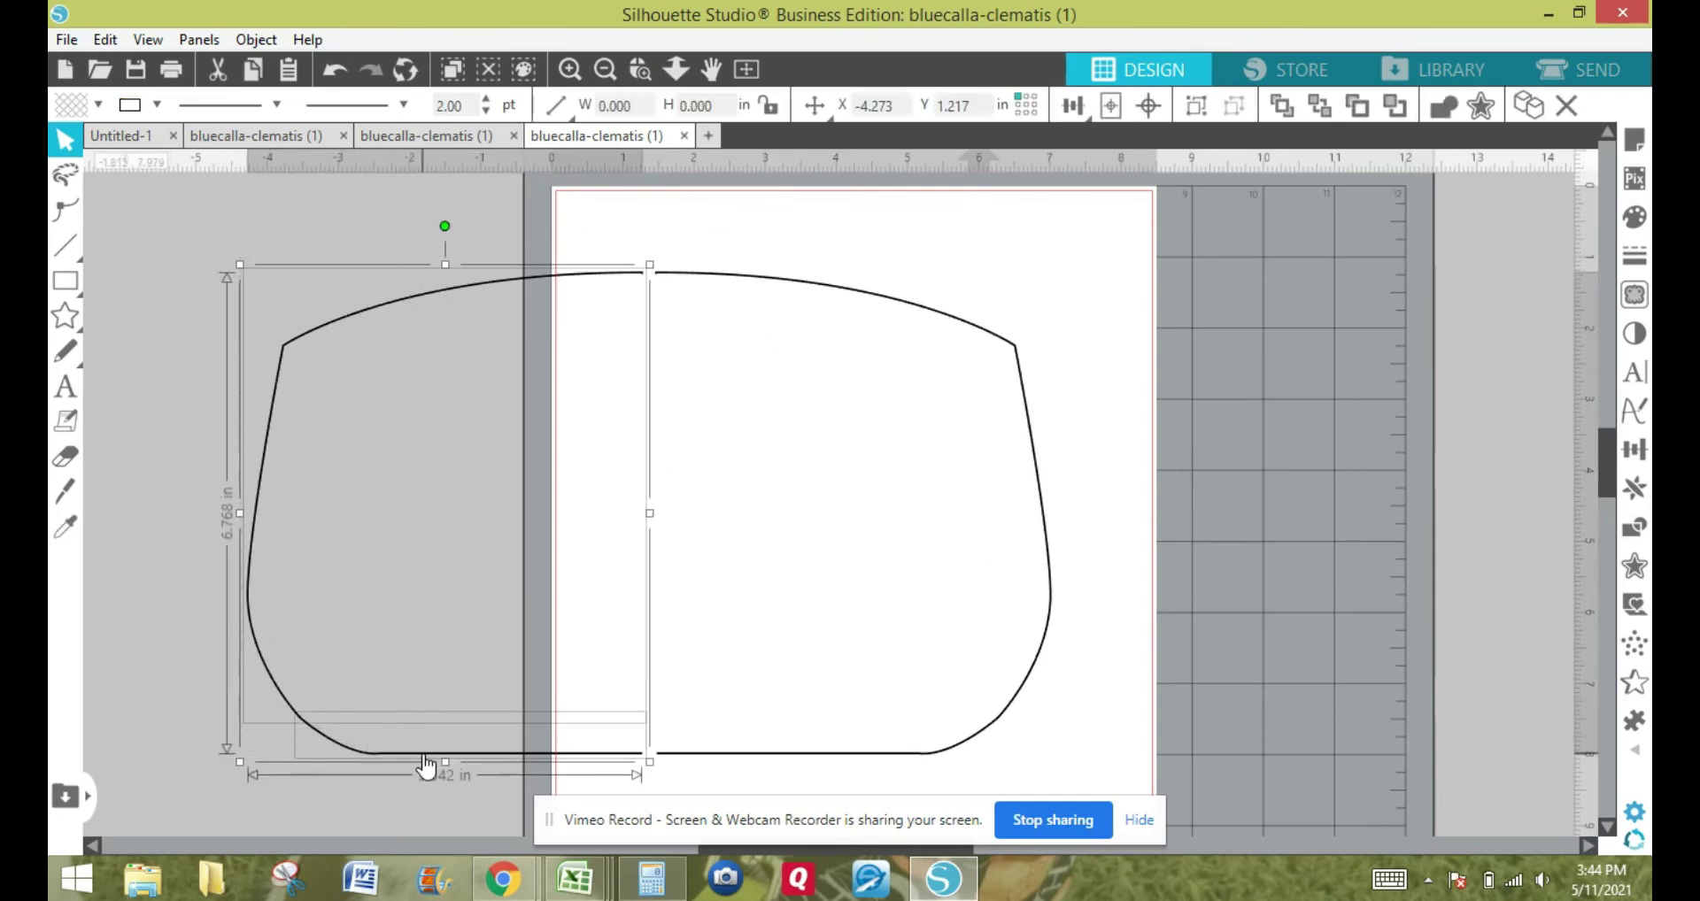
right_click(423, 757)
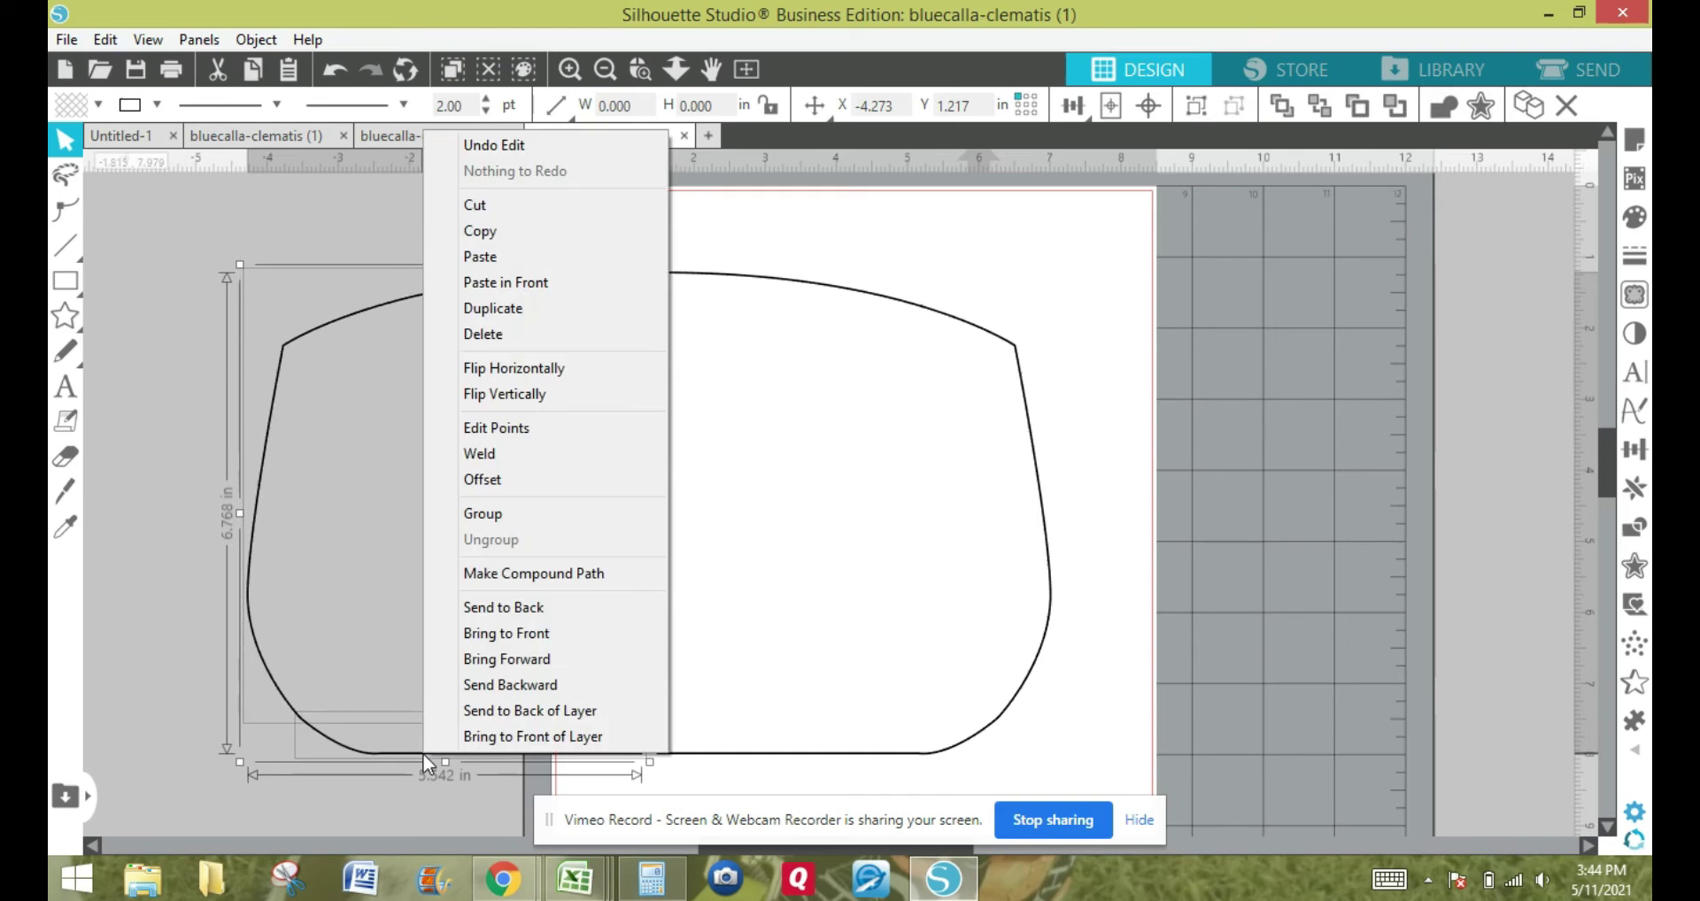
click(479, 576)
drag(981, 767, 702, 284)
right_click(705, 286)
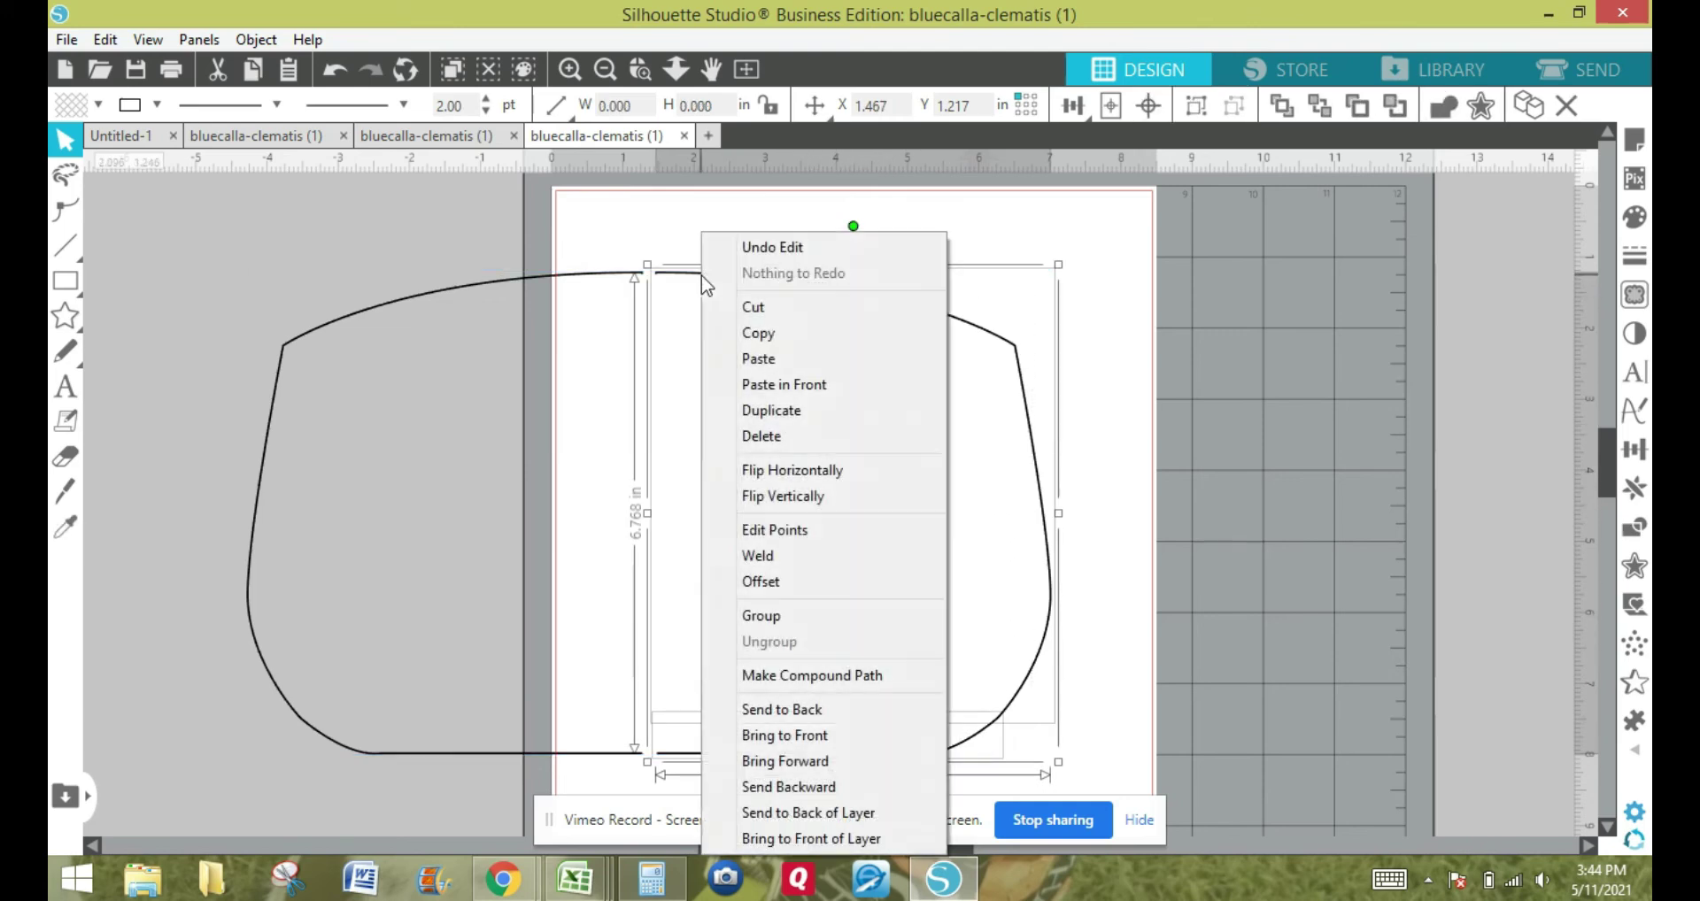
click(806, 673)
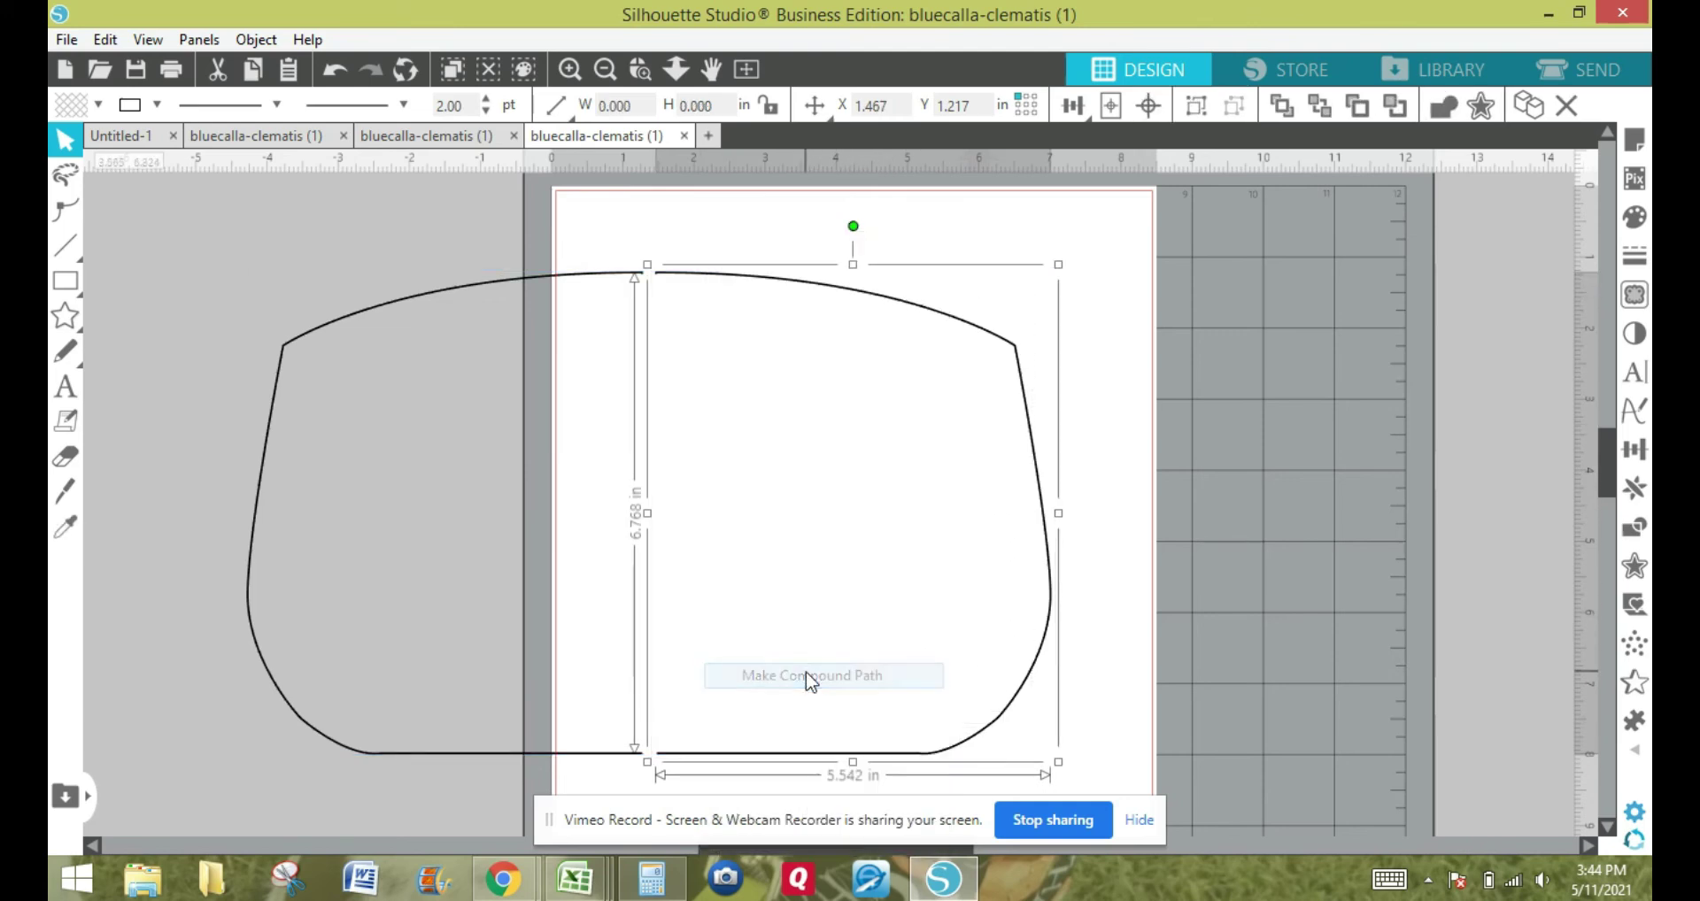
Nudge the left half right to an X position of -4.157 in, narrowing the gap between the halves.
click(388, 209)
click(489, 283)
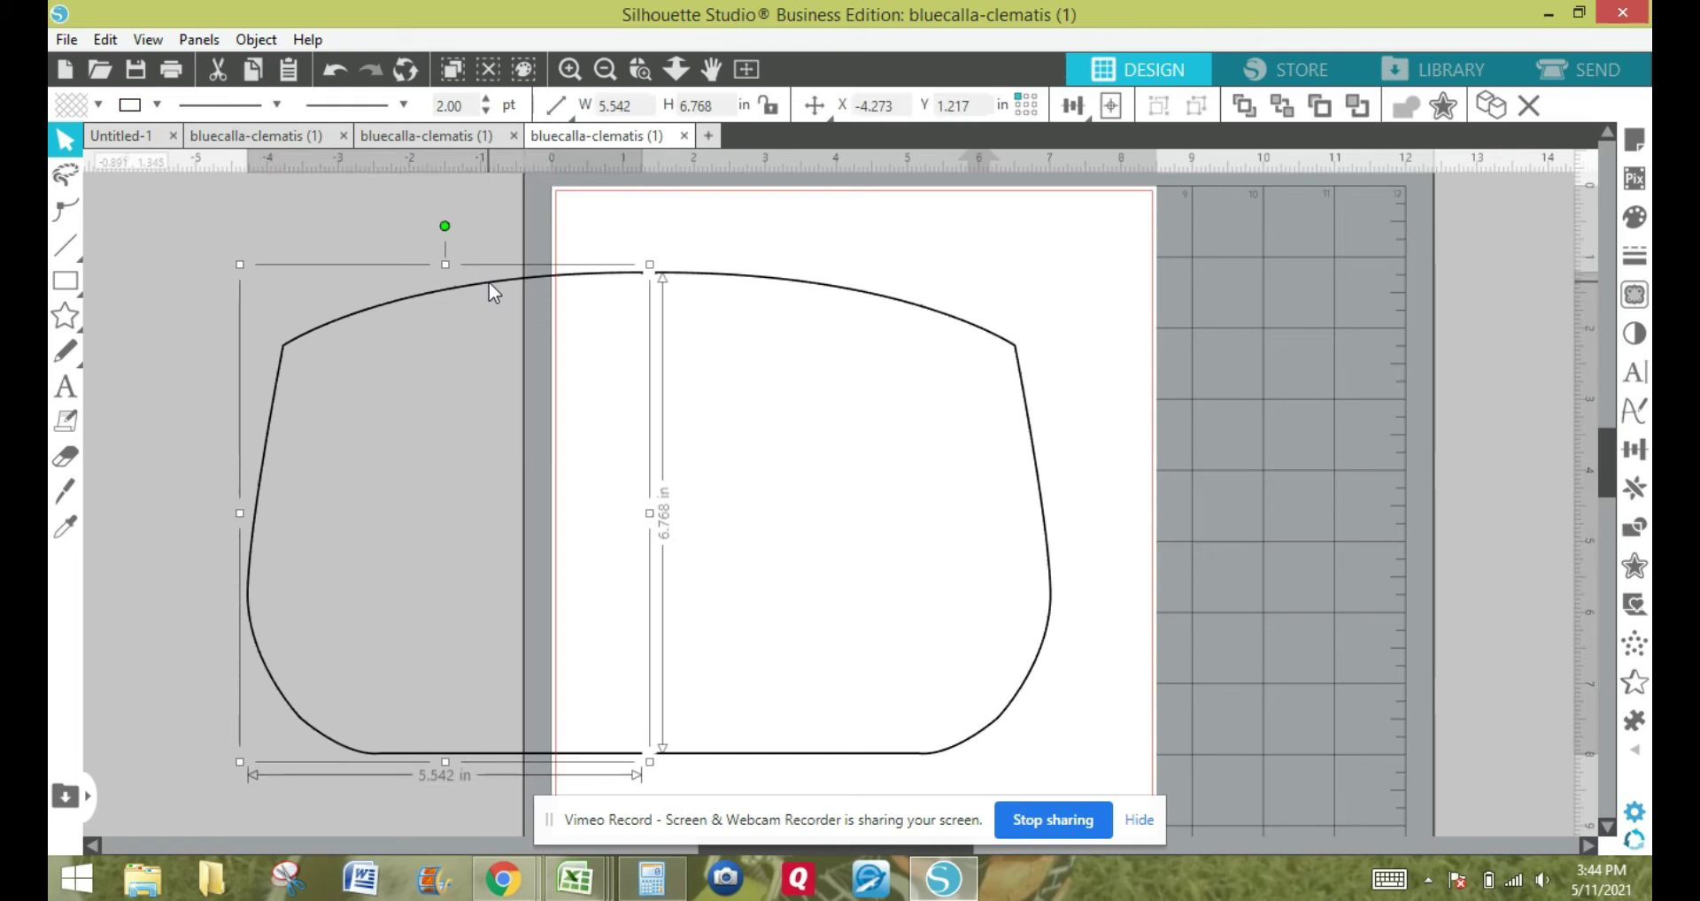
key(Right)
key(Right)
key(Right)
key(Right)
key(Right)
key(Right)
key(Right)
key(Right)
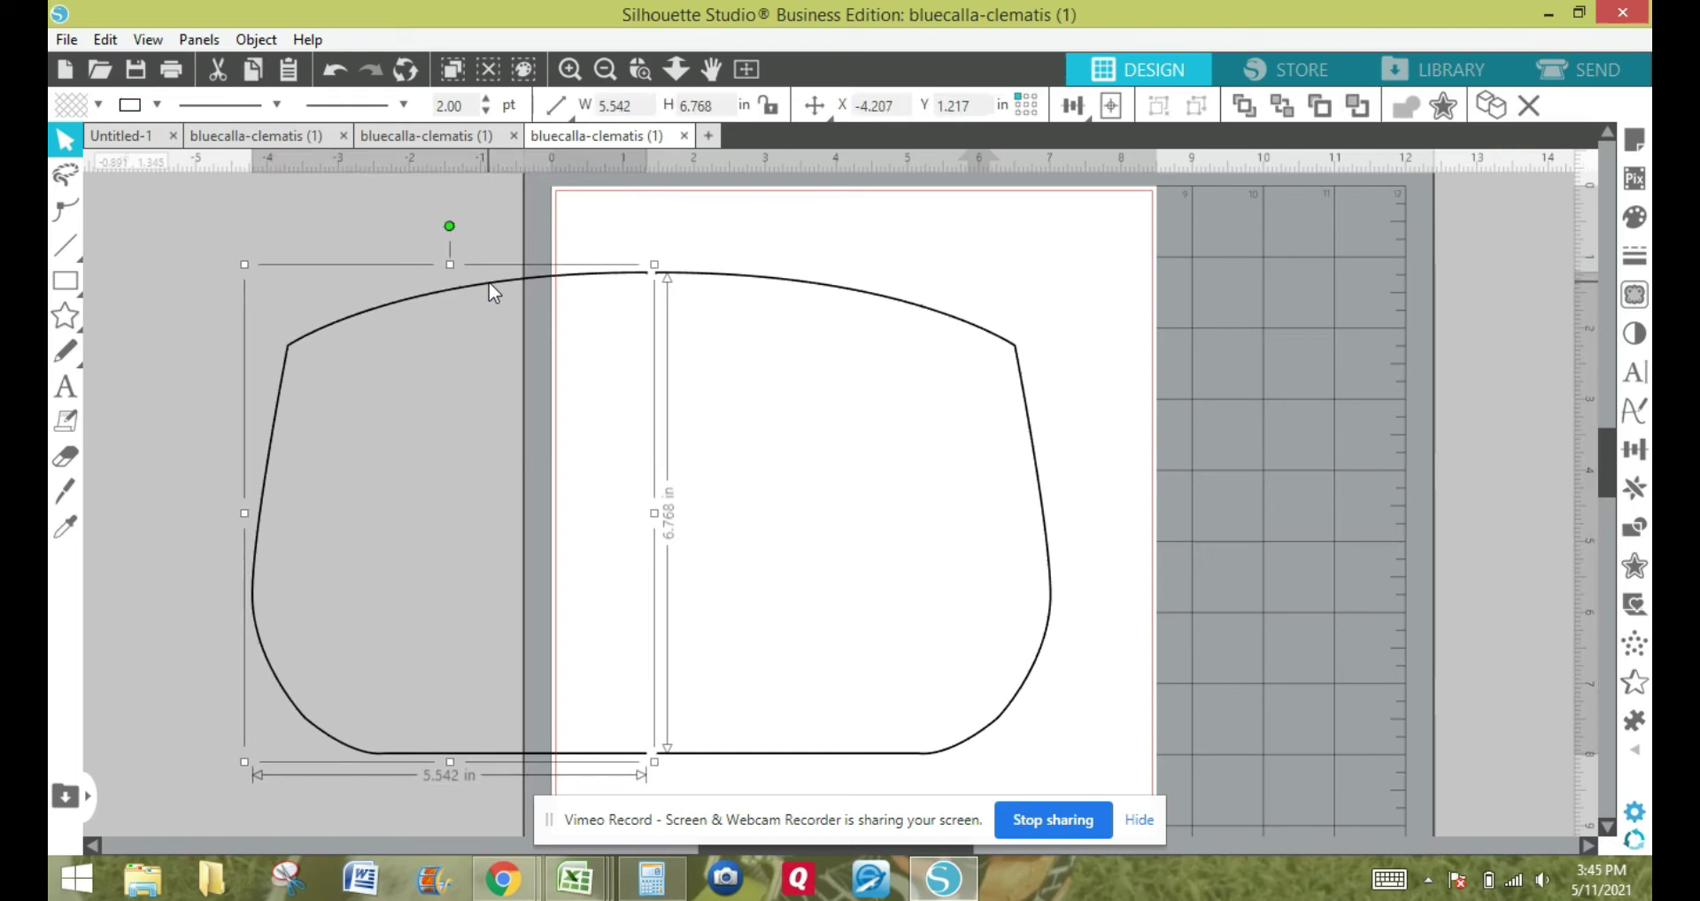
key(Right)
key(Right)
key(Right)
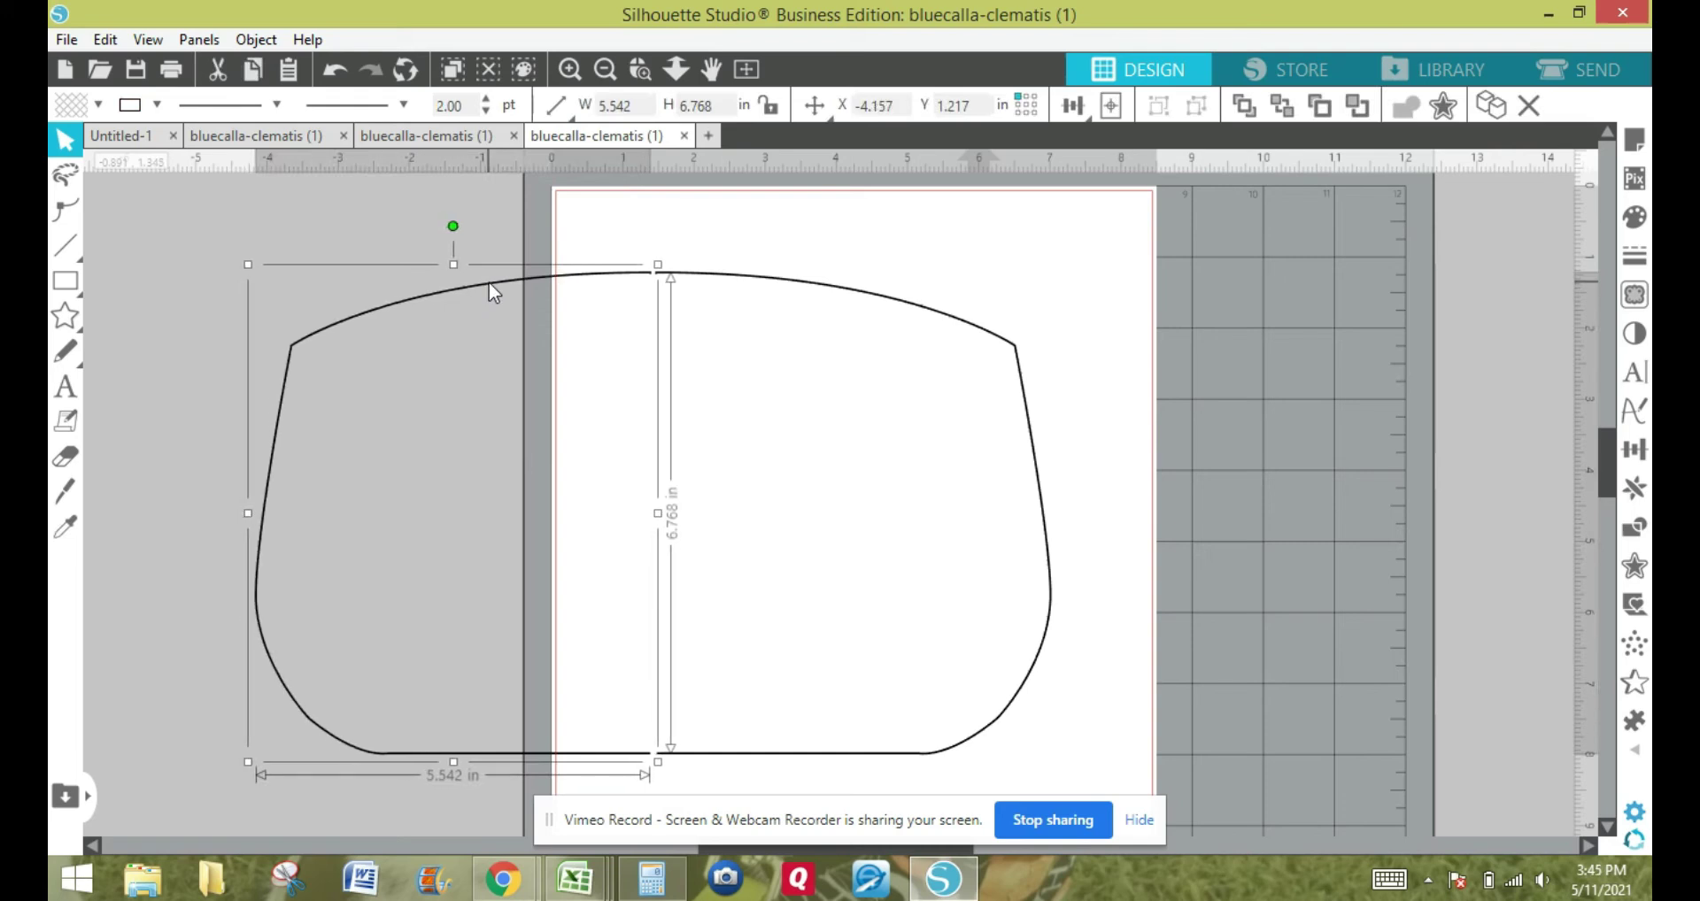
Erase the small stubs at the inner ends of the two top edges with a square, solid 0.125 in eraser.
click(571, 69)
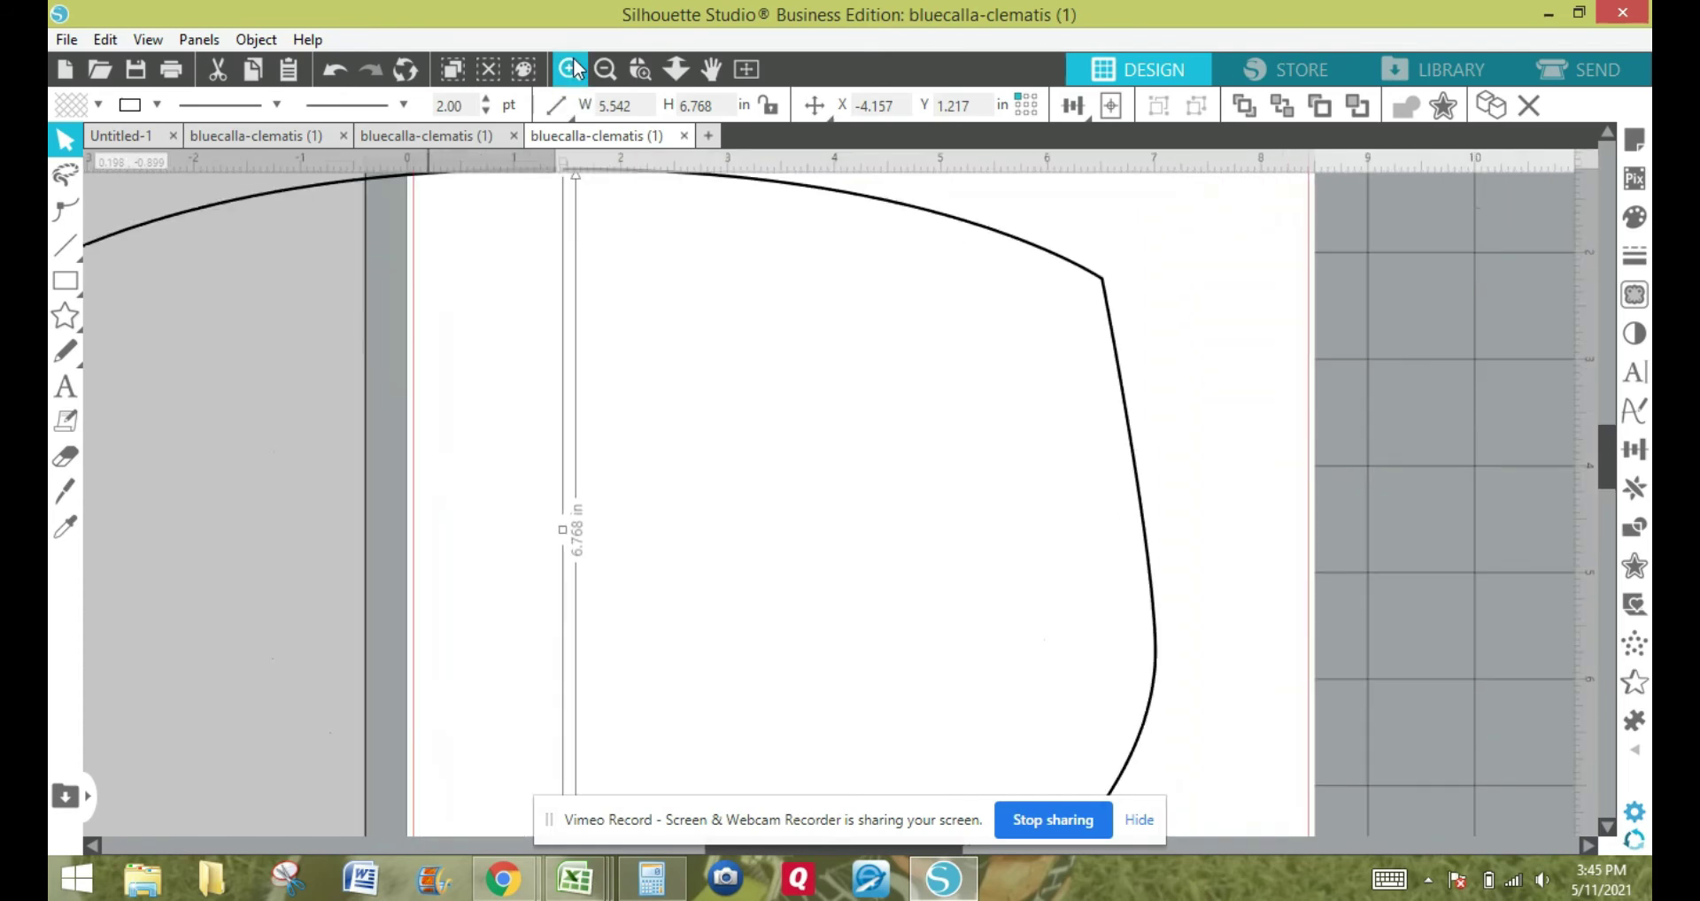
click(576, 69)
drag(1608, 450, 1602, 399)
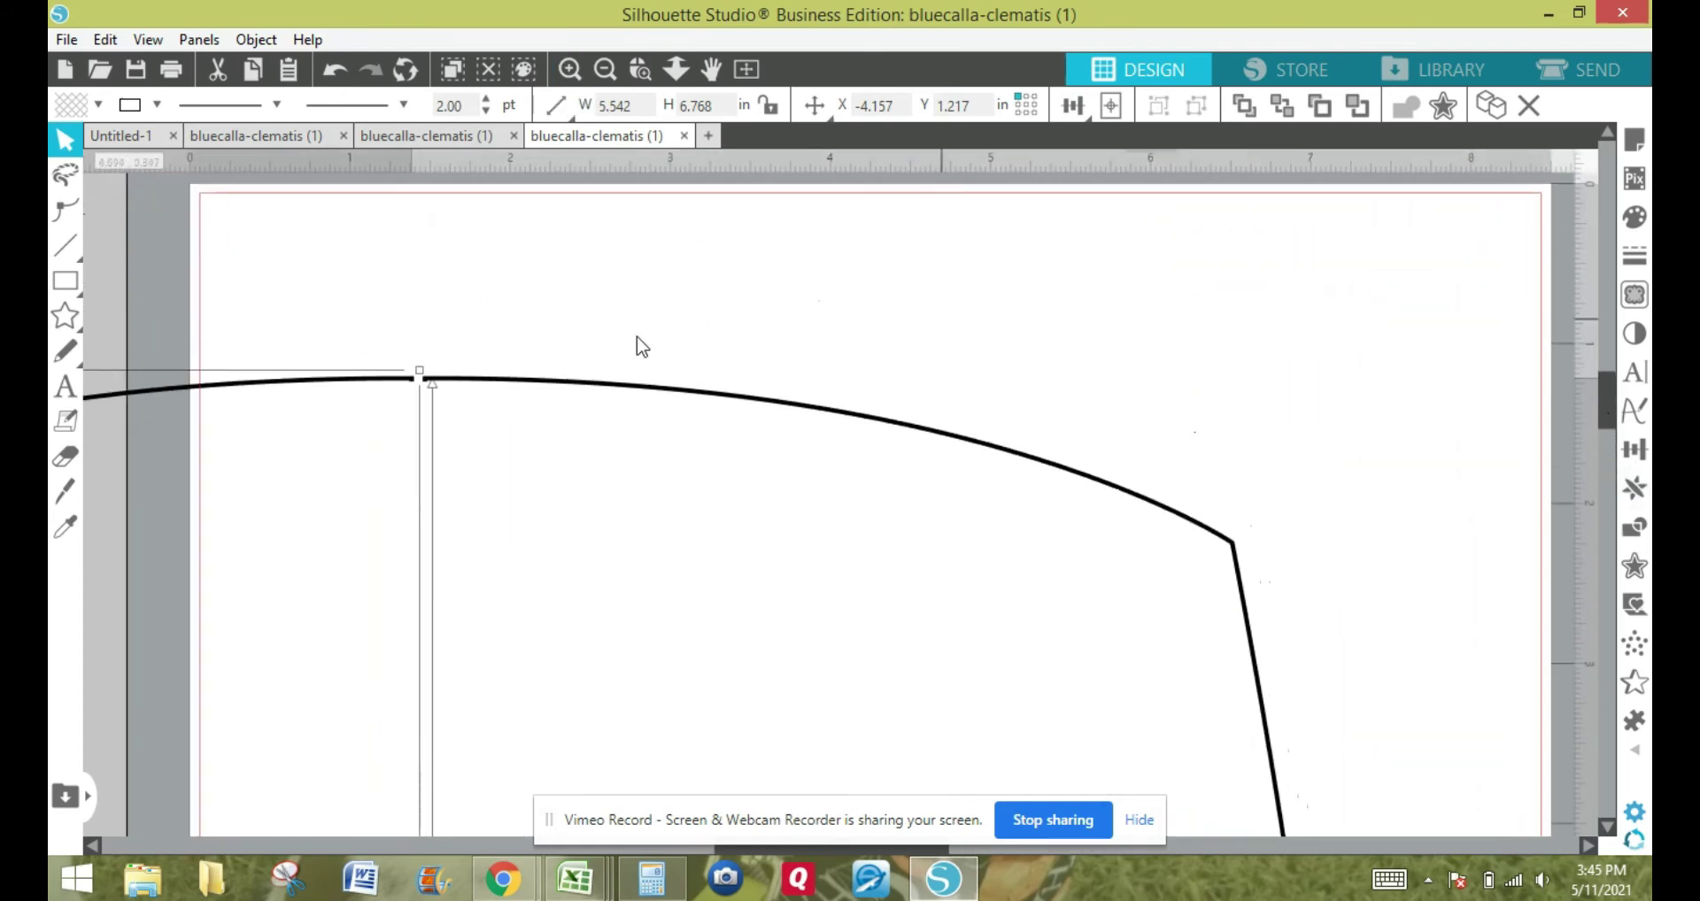
click(568, 71)
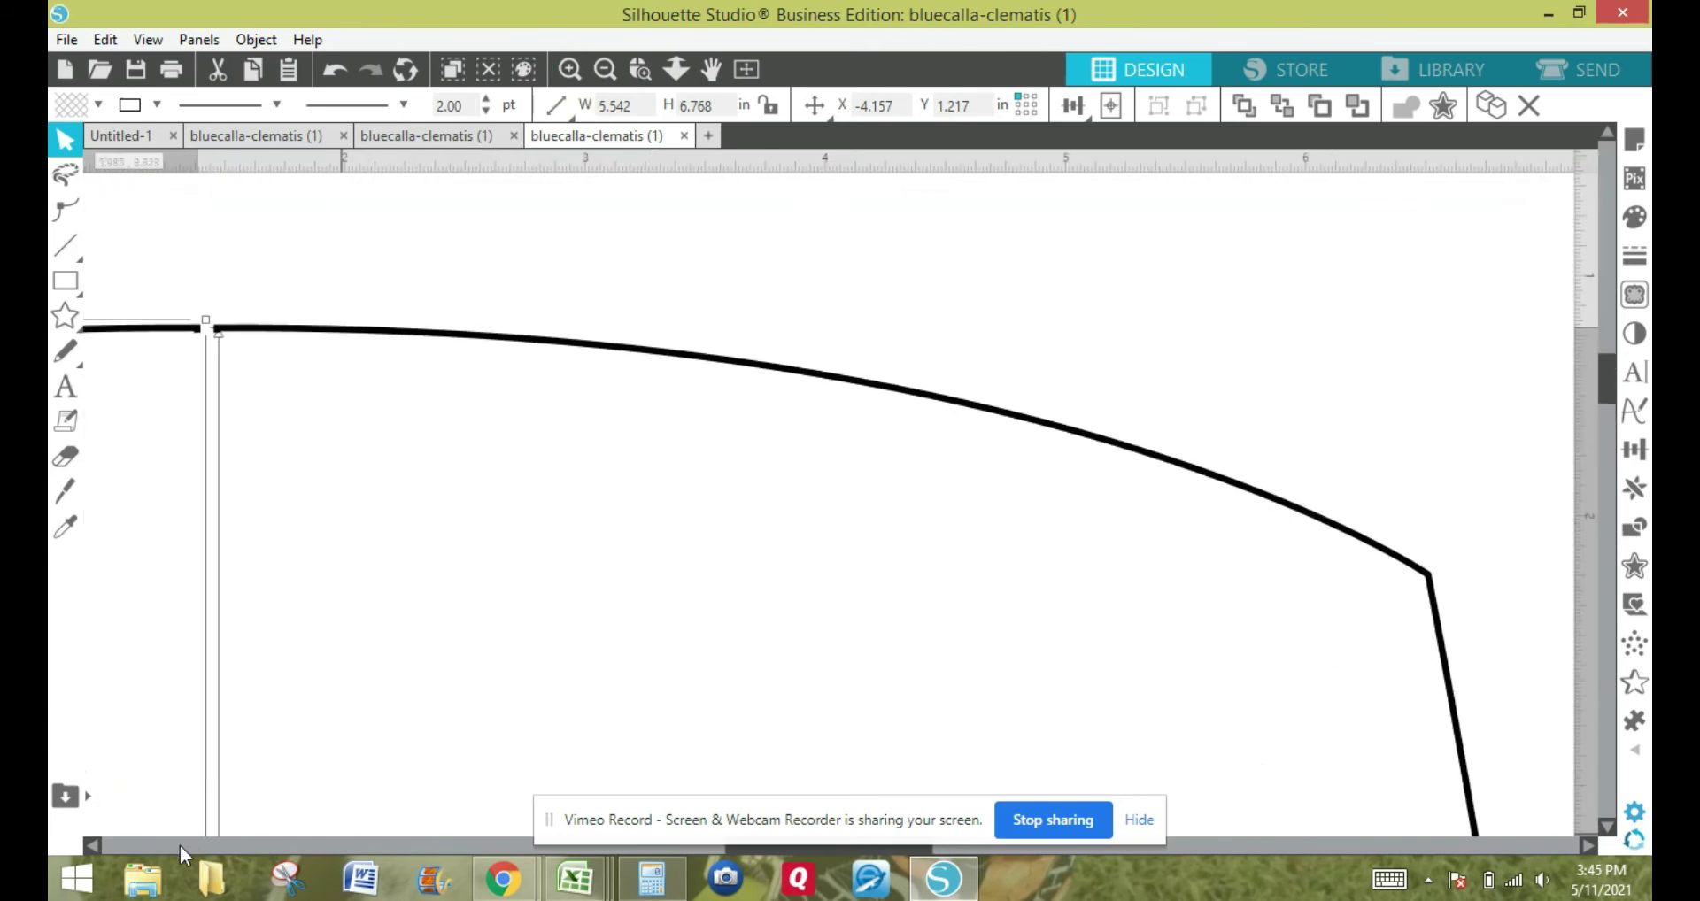
click(92, 845)
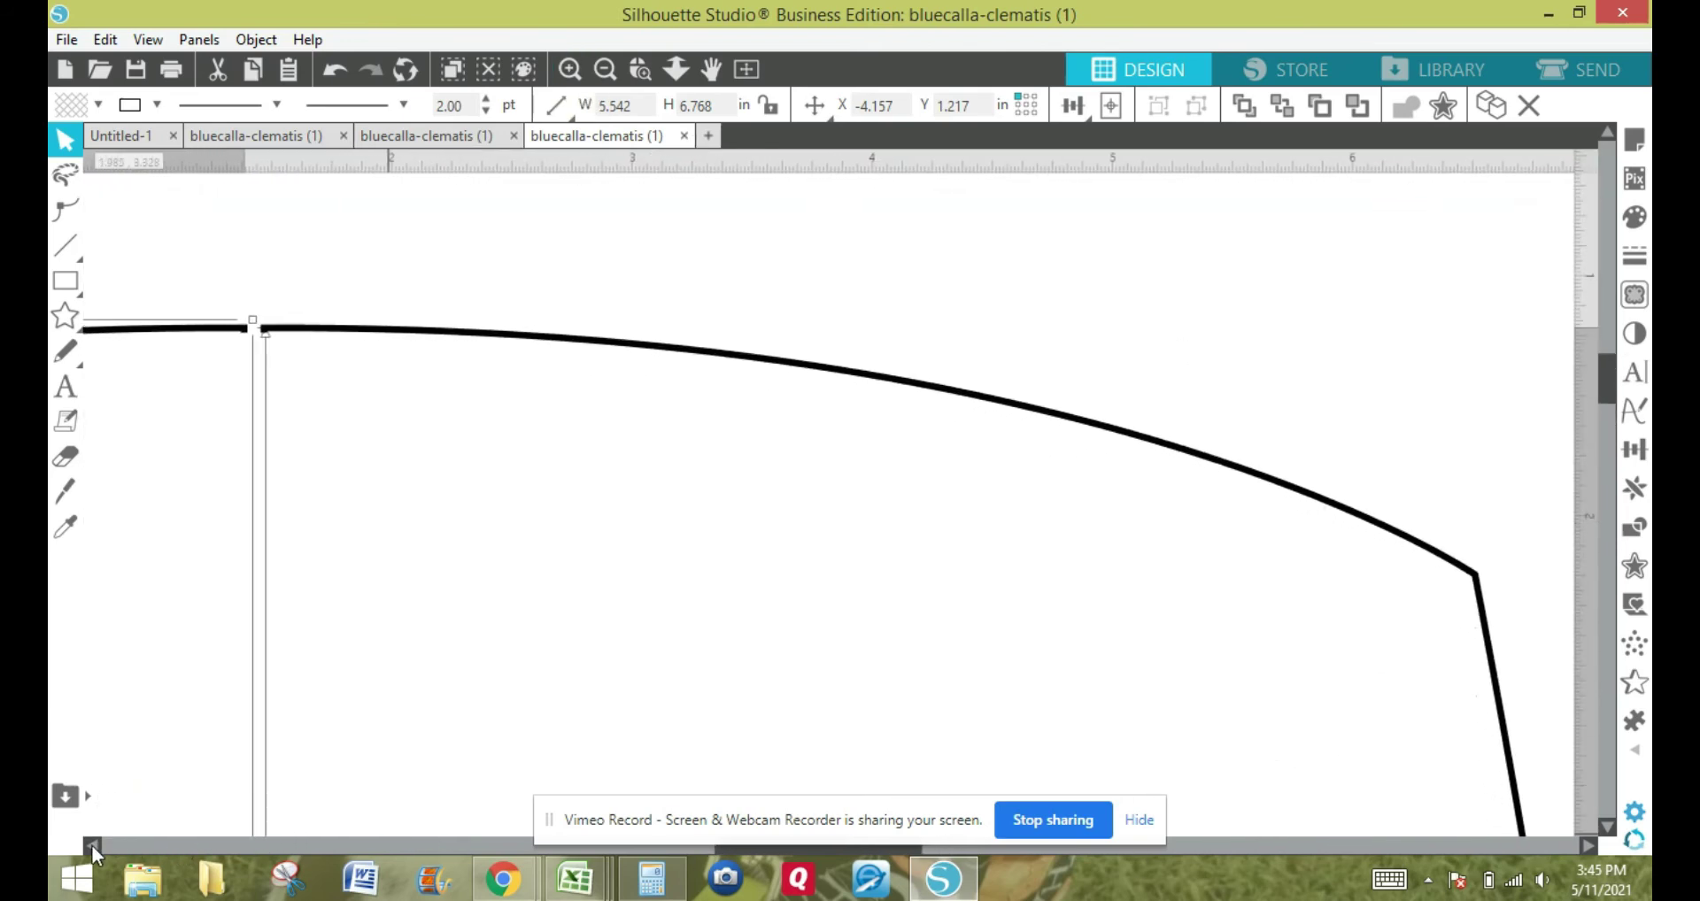
click(359, 450)
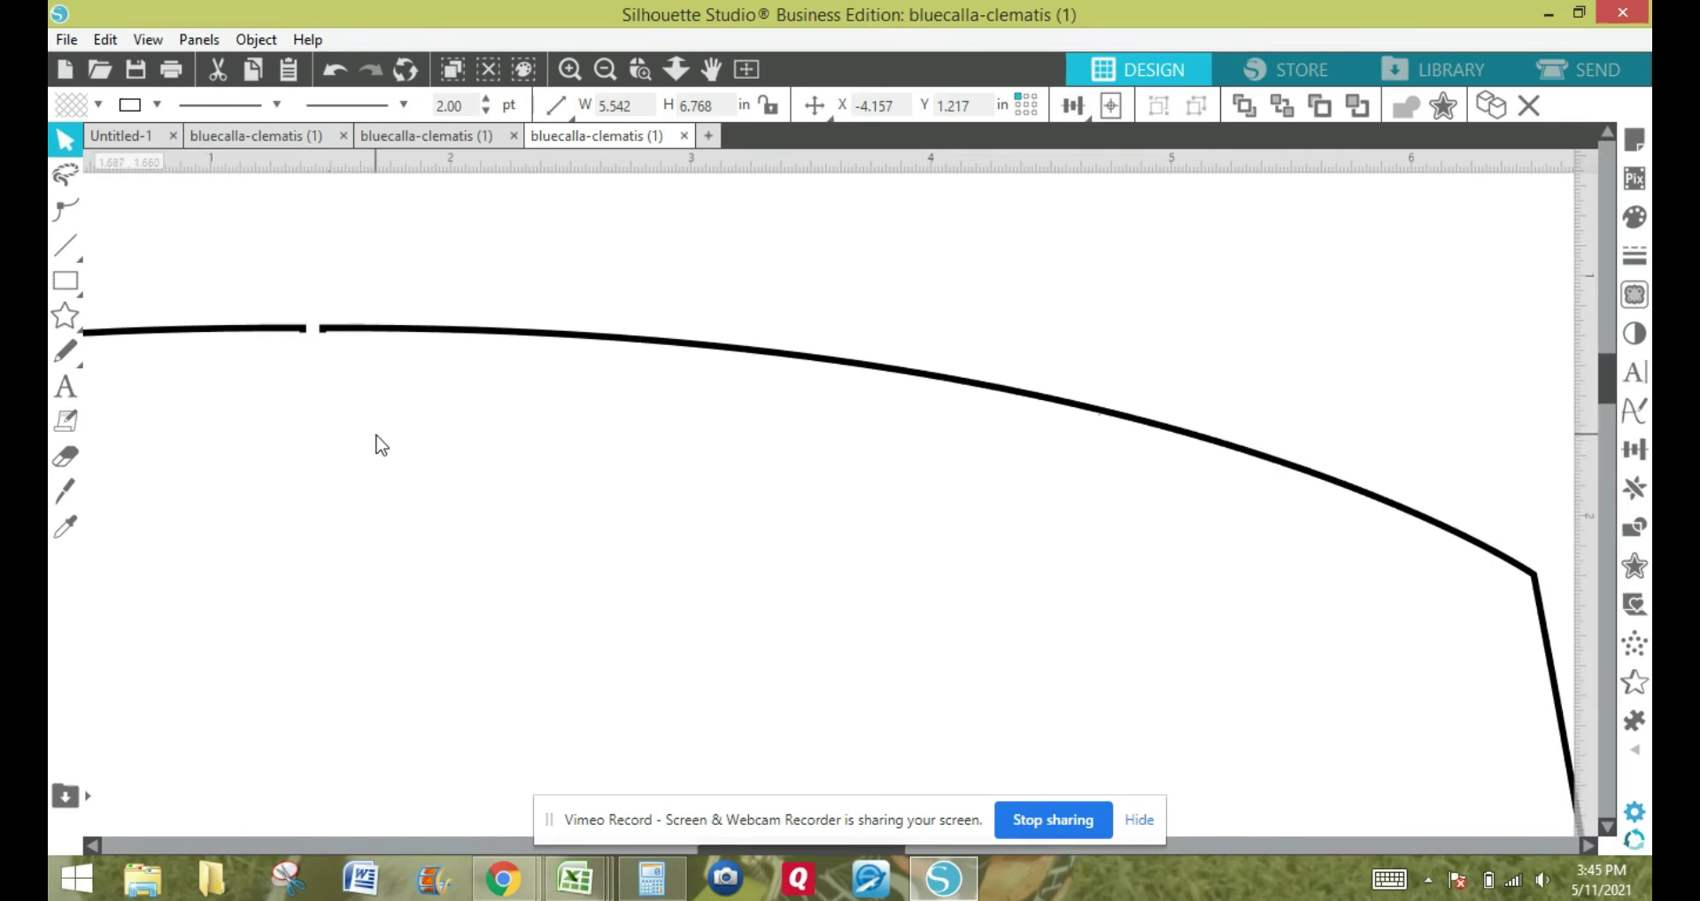
click(569, 69)
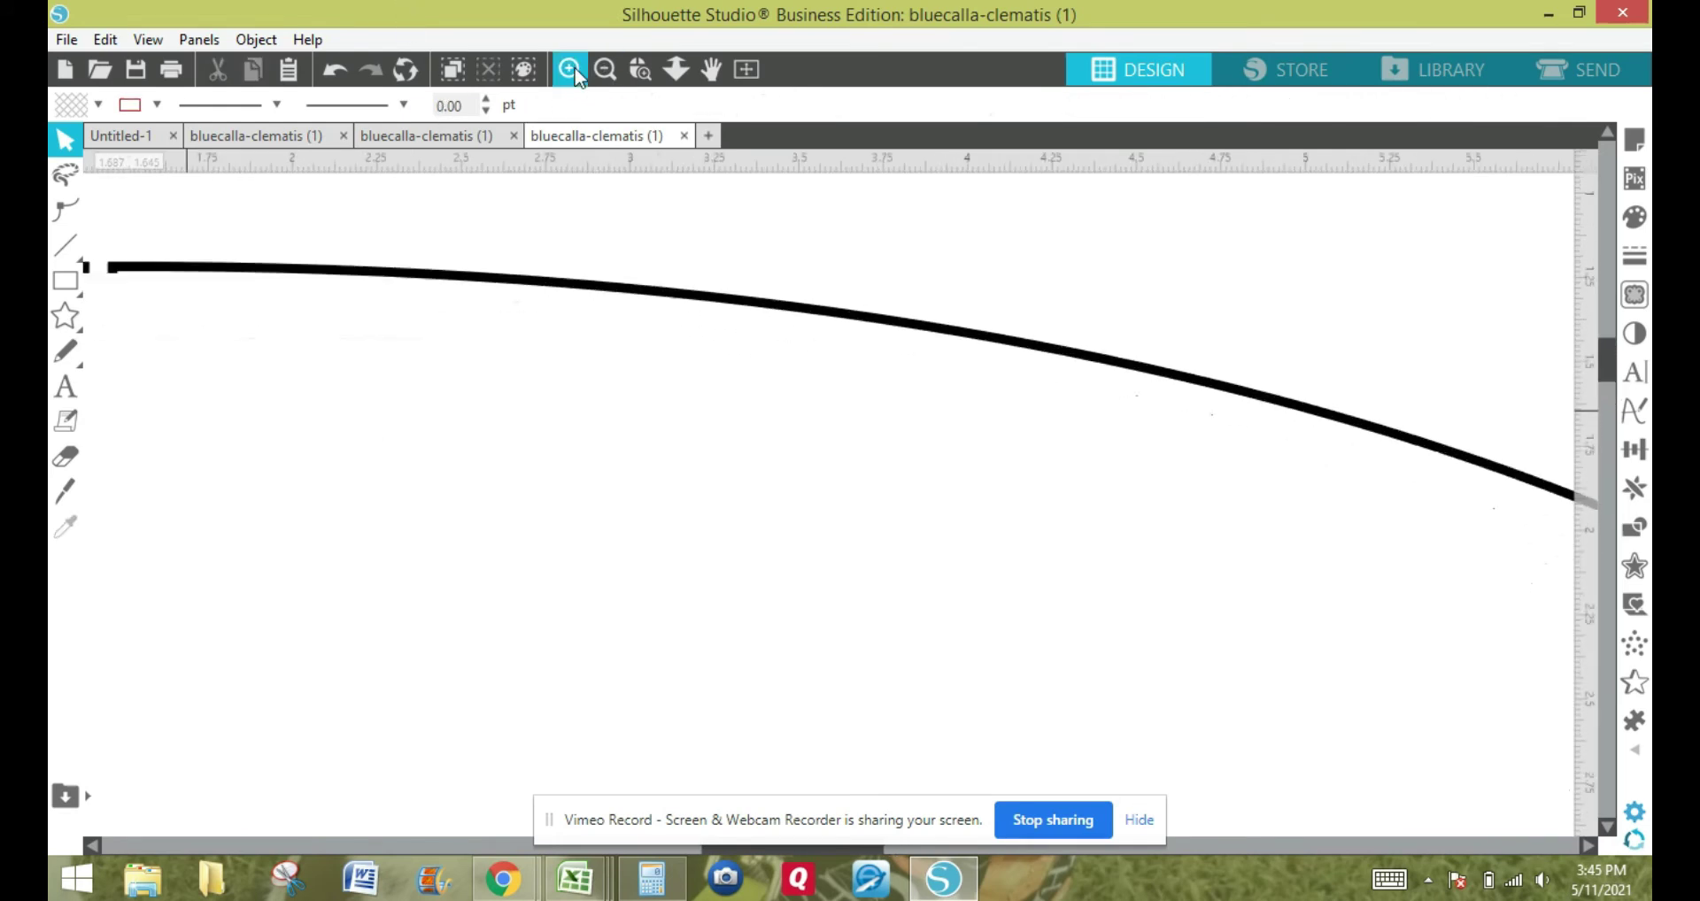
click(94, 838)
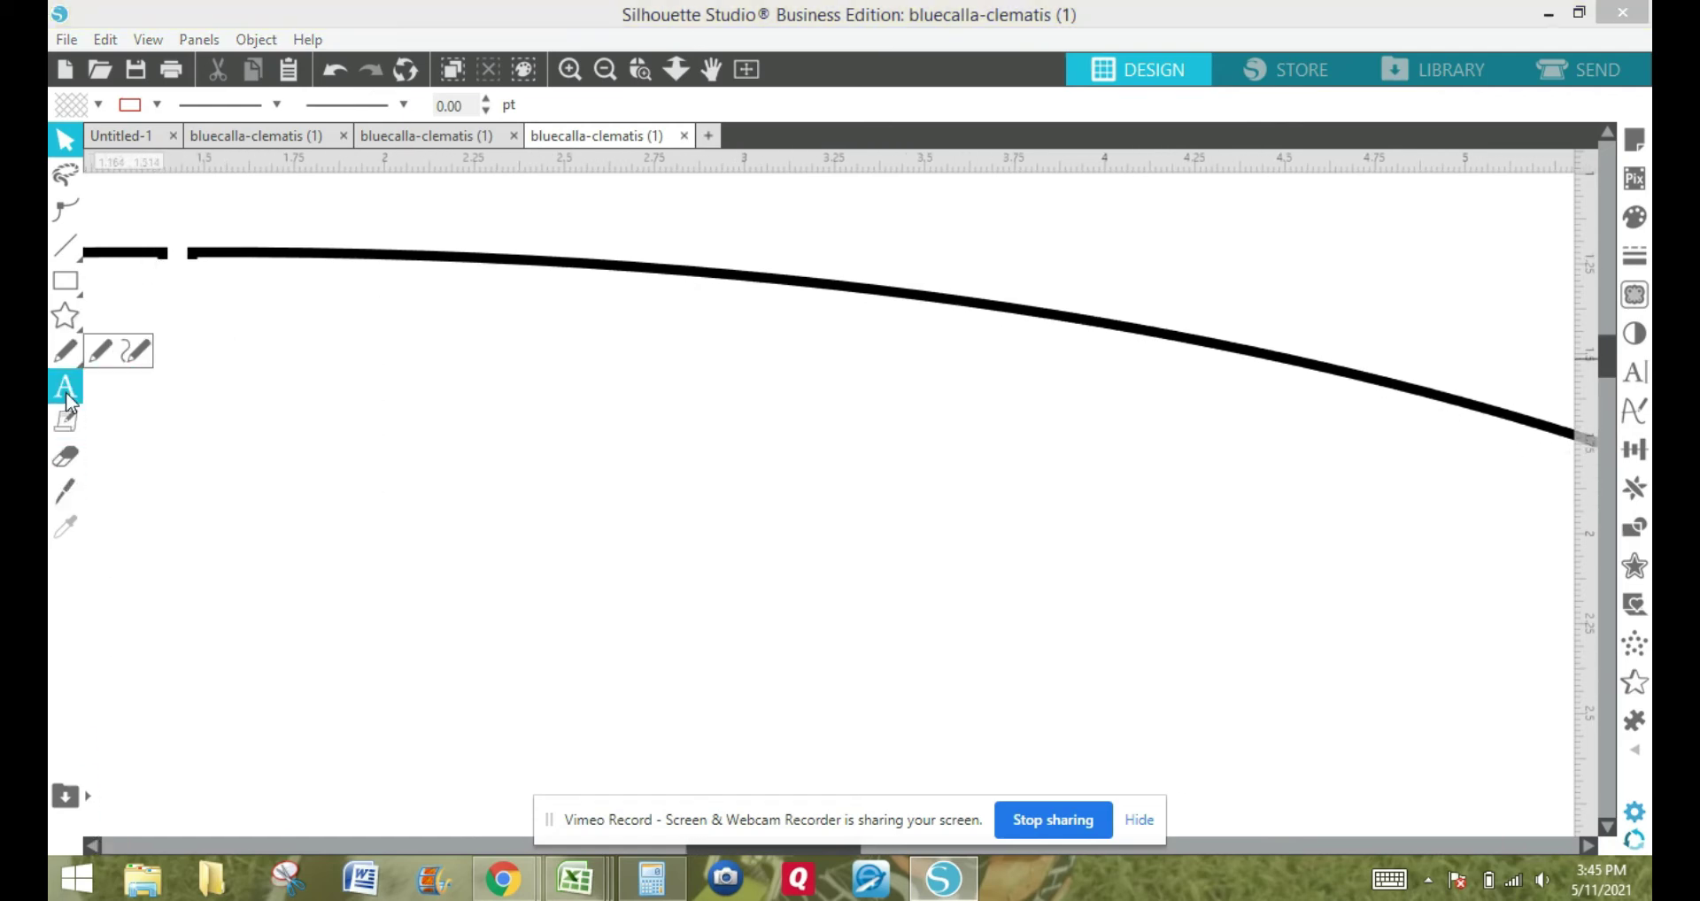
click(65, 457)
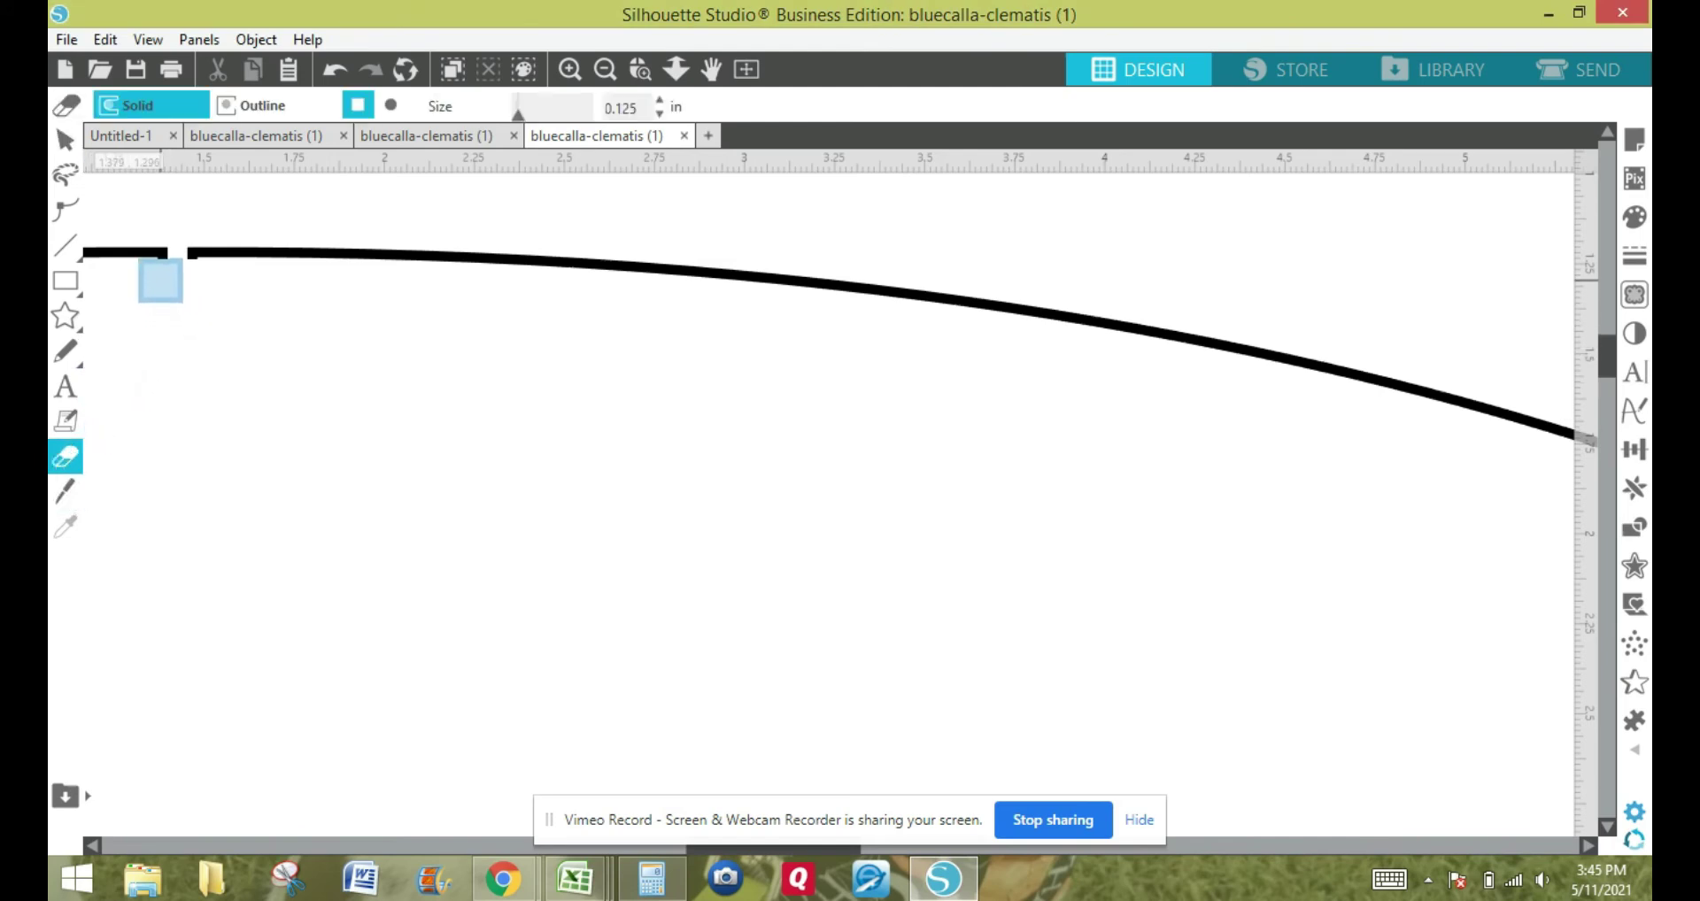
drag(160, 280, 161, 285)
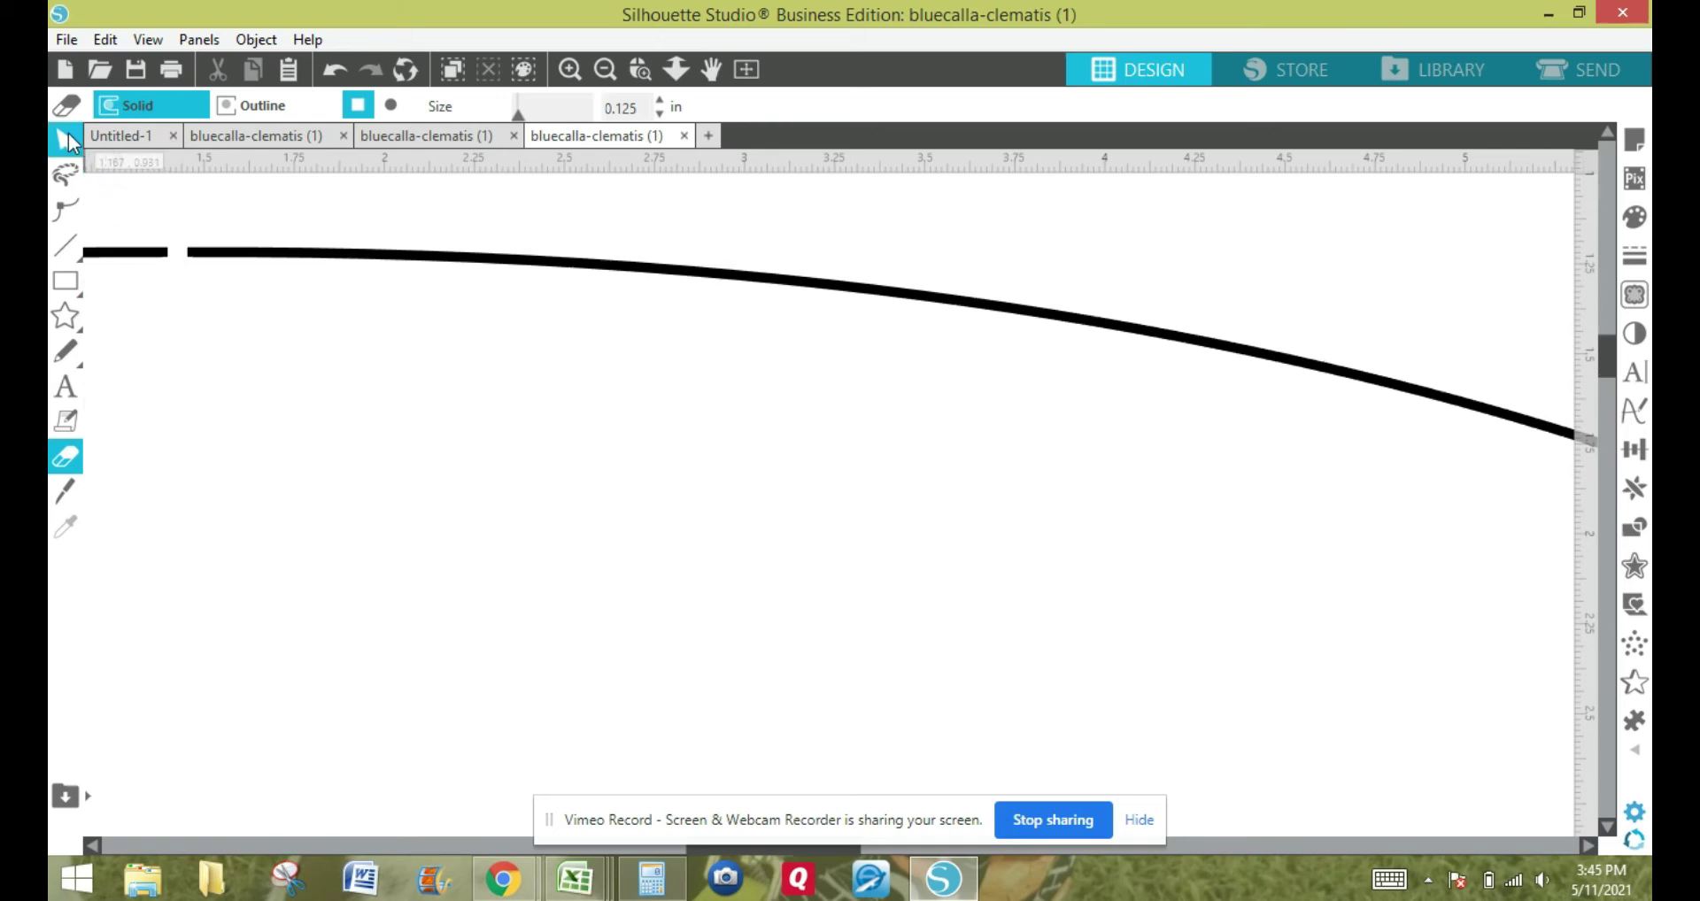
click(65, 139)
Nudge the left half's upper piece right to an X position of -4.091 in, closing the gap at the top center.
click(603, 73)
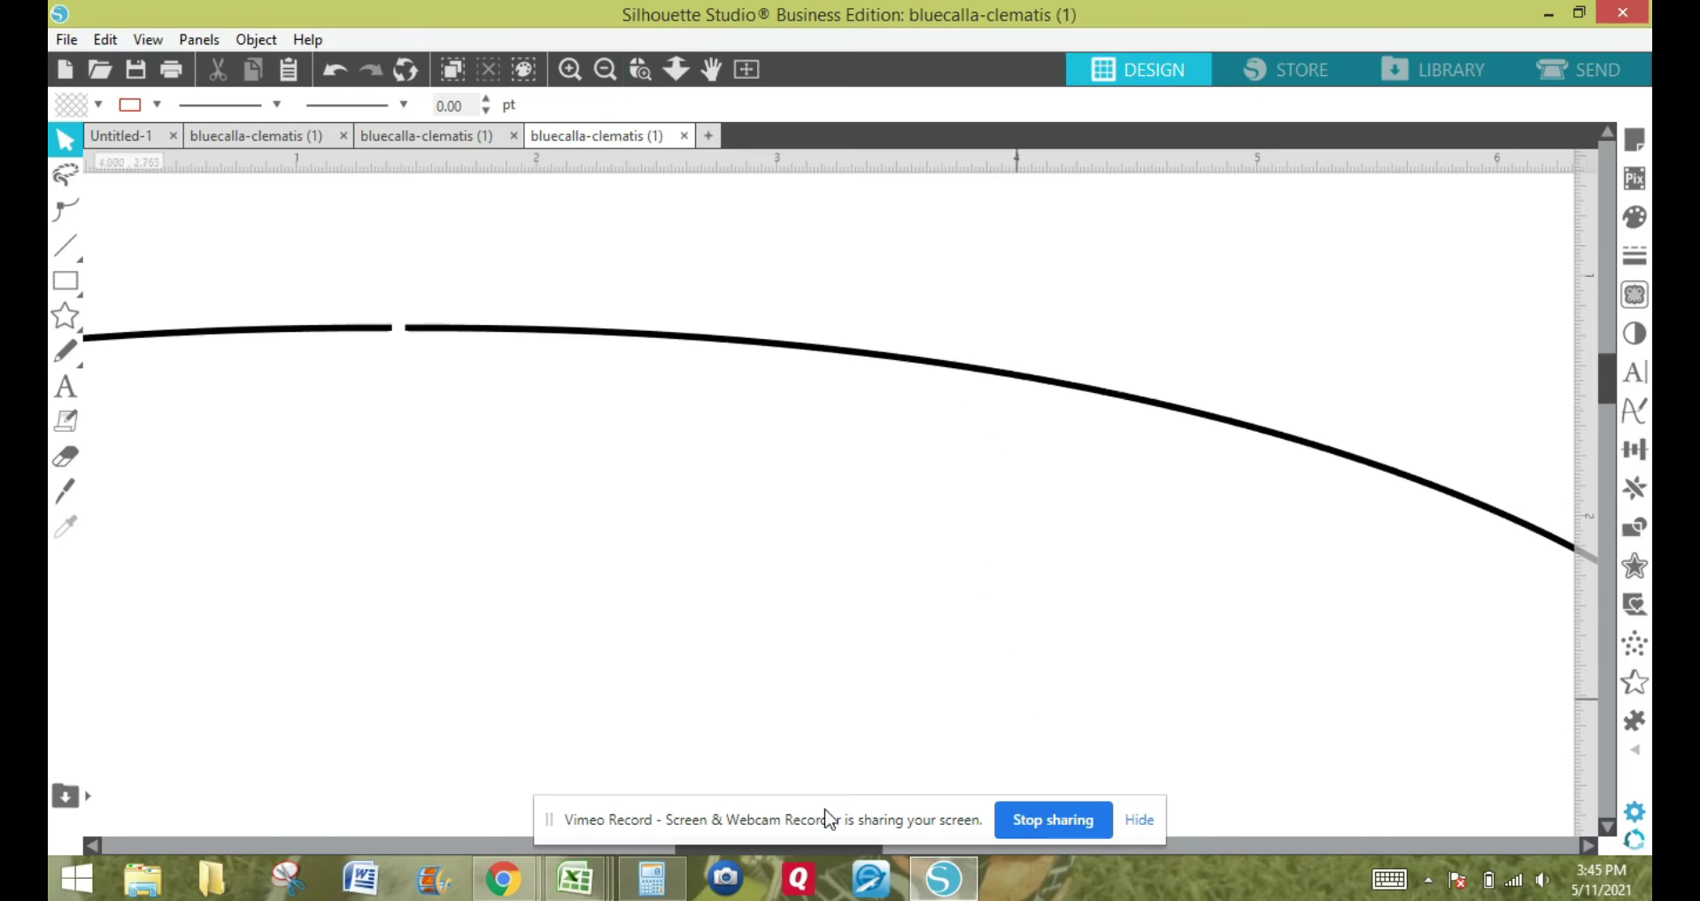
click(98, 843)
click(98, 843)
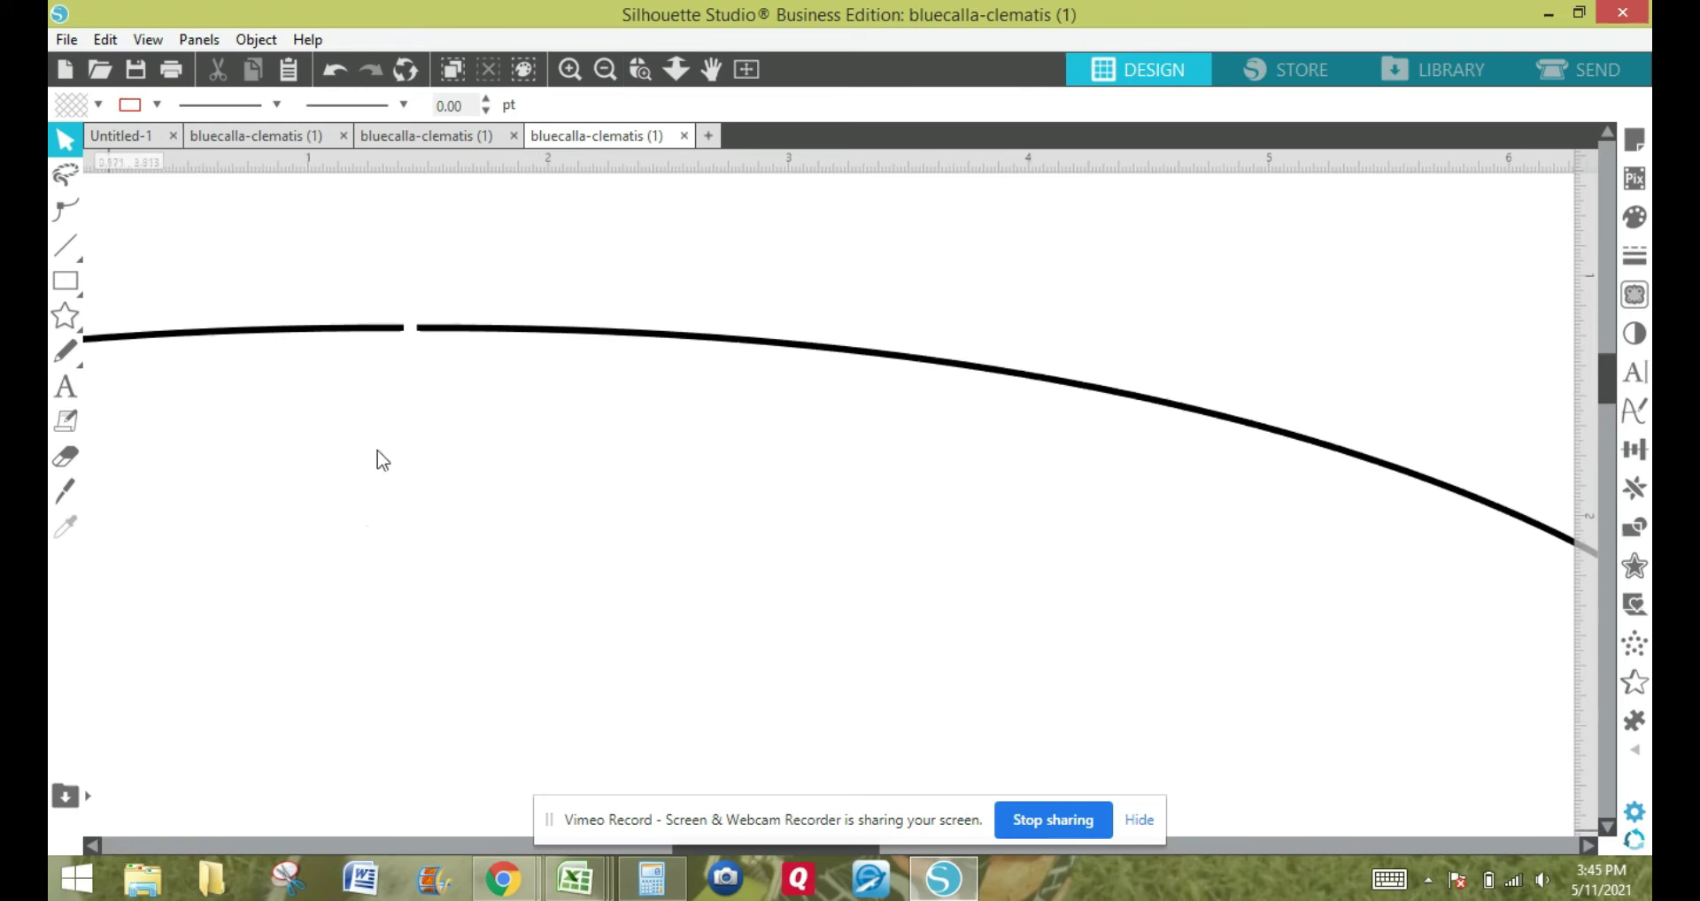
click(607, 70)
click(607, 69)
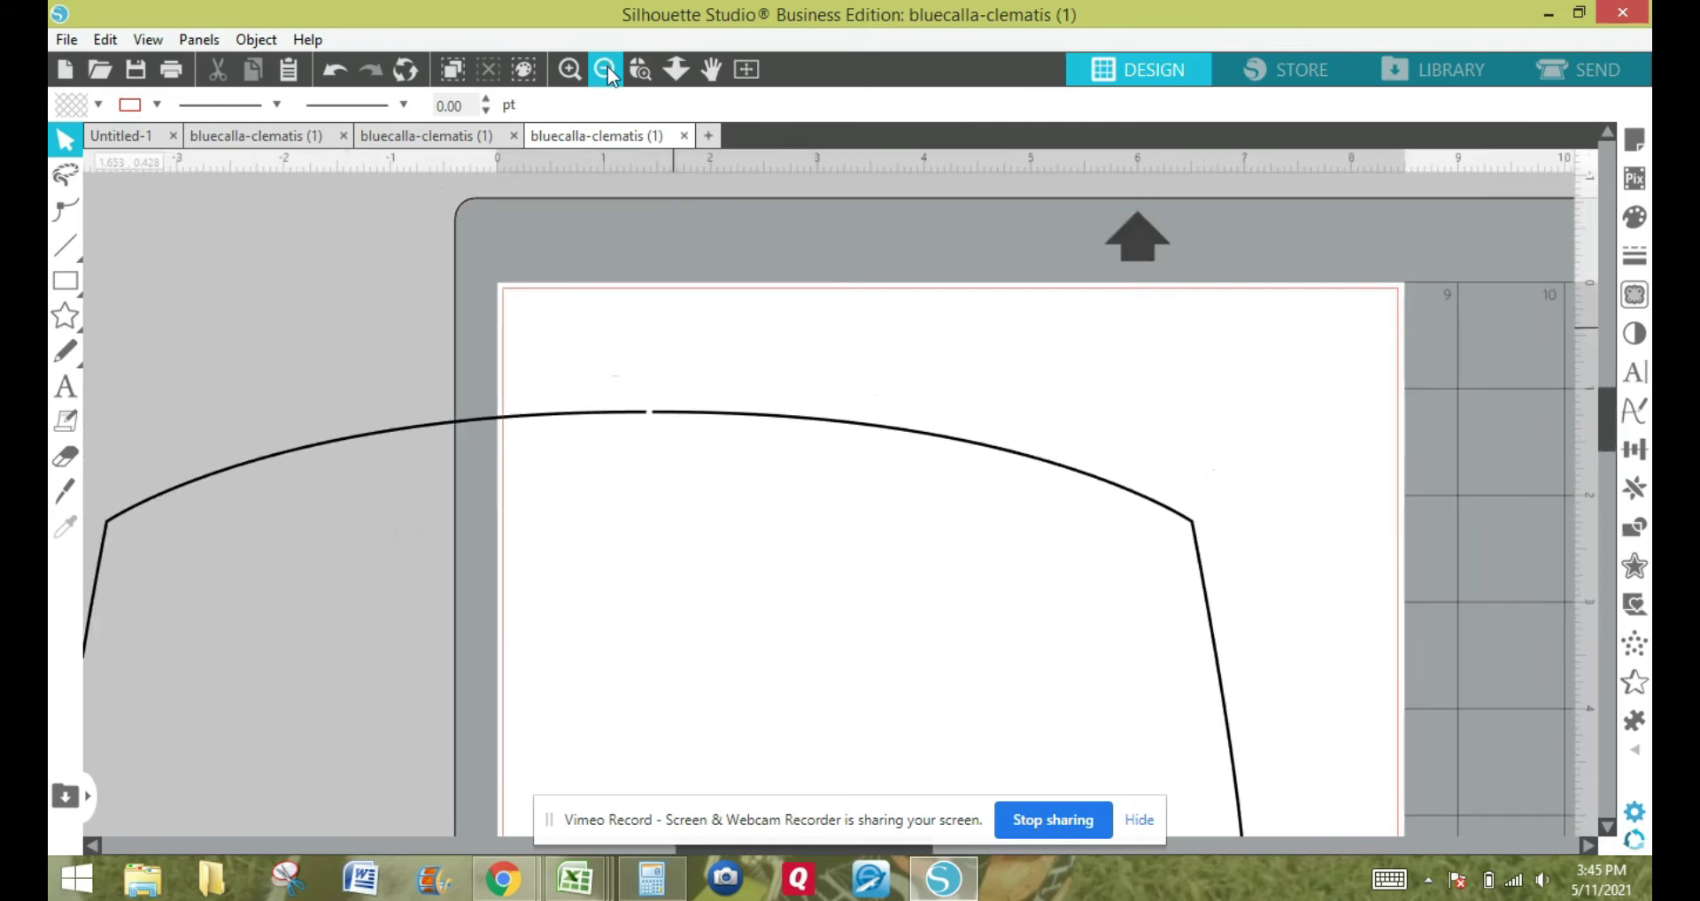
drag(1605, 397, 1597, 418)
click(607, 75)
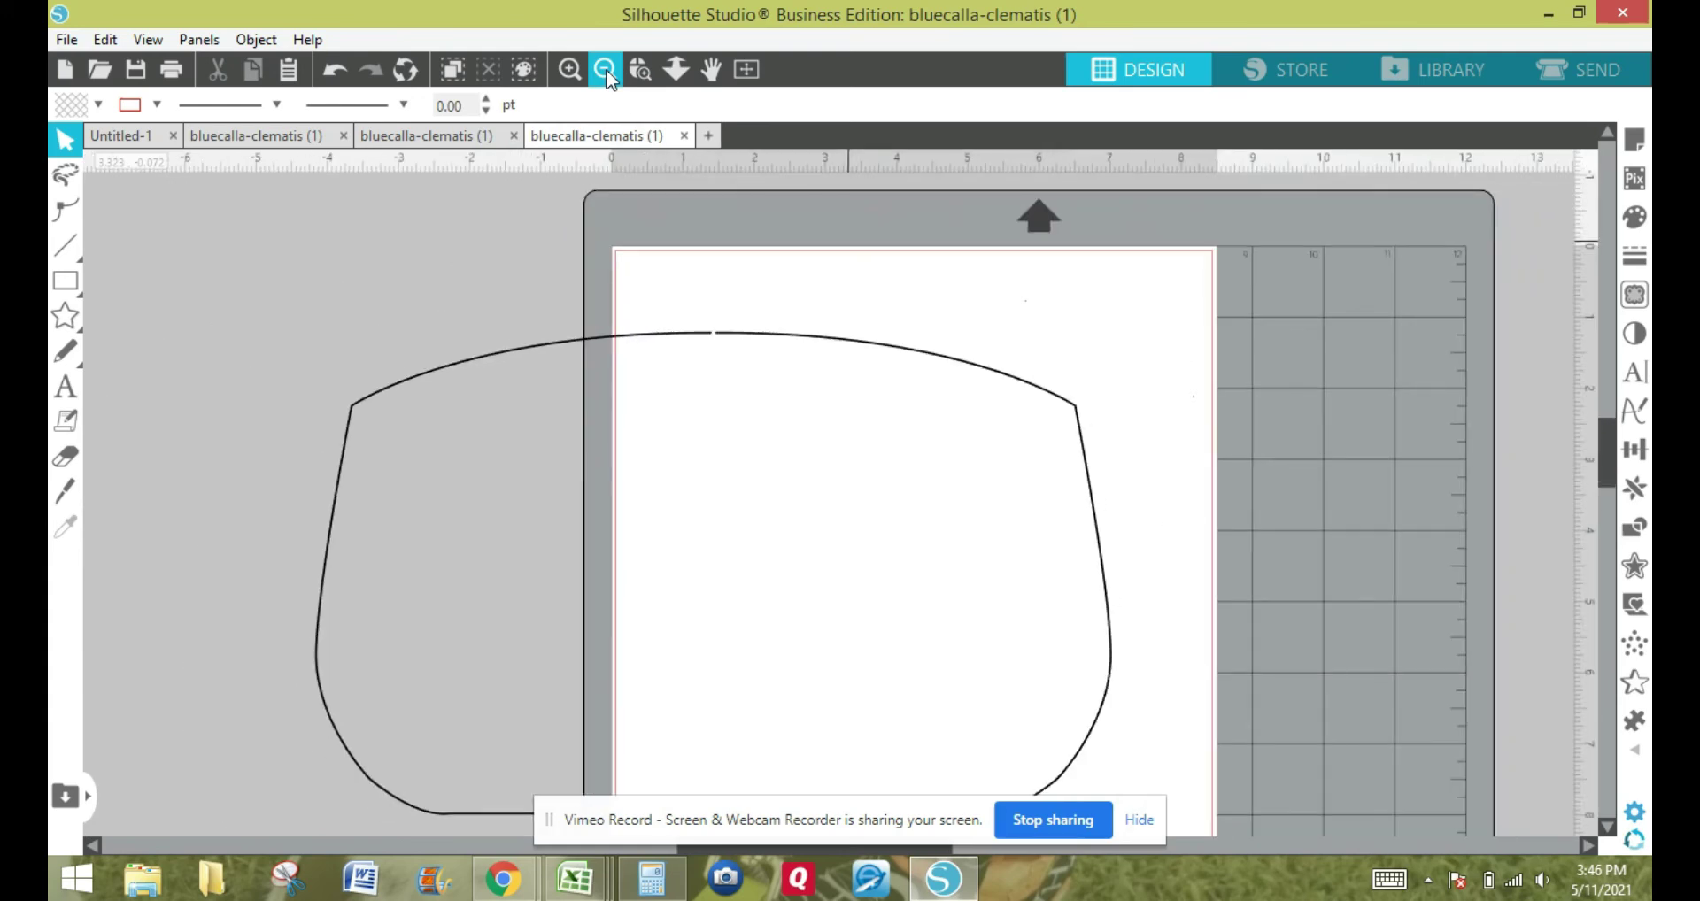
drag(1601, 423, 1591, 434)
click(564, 285)
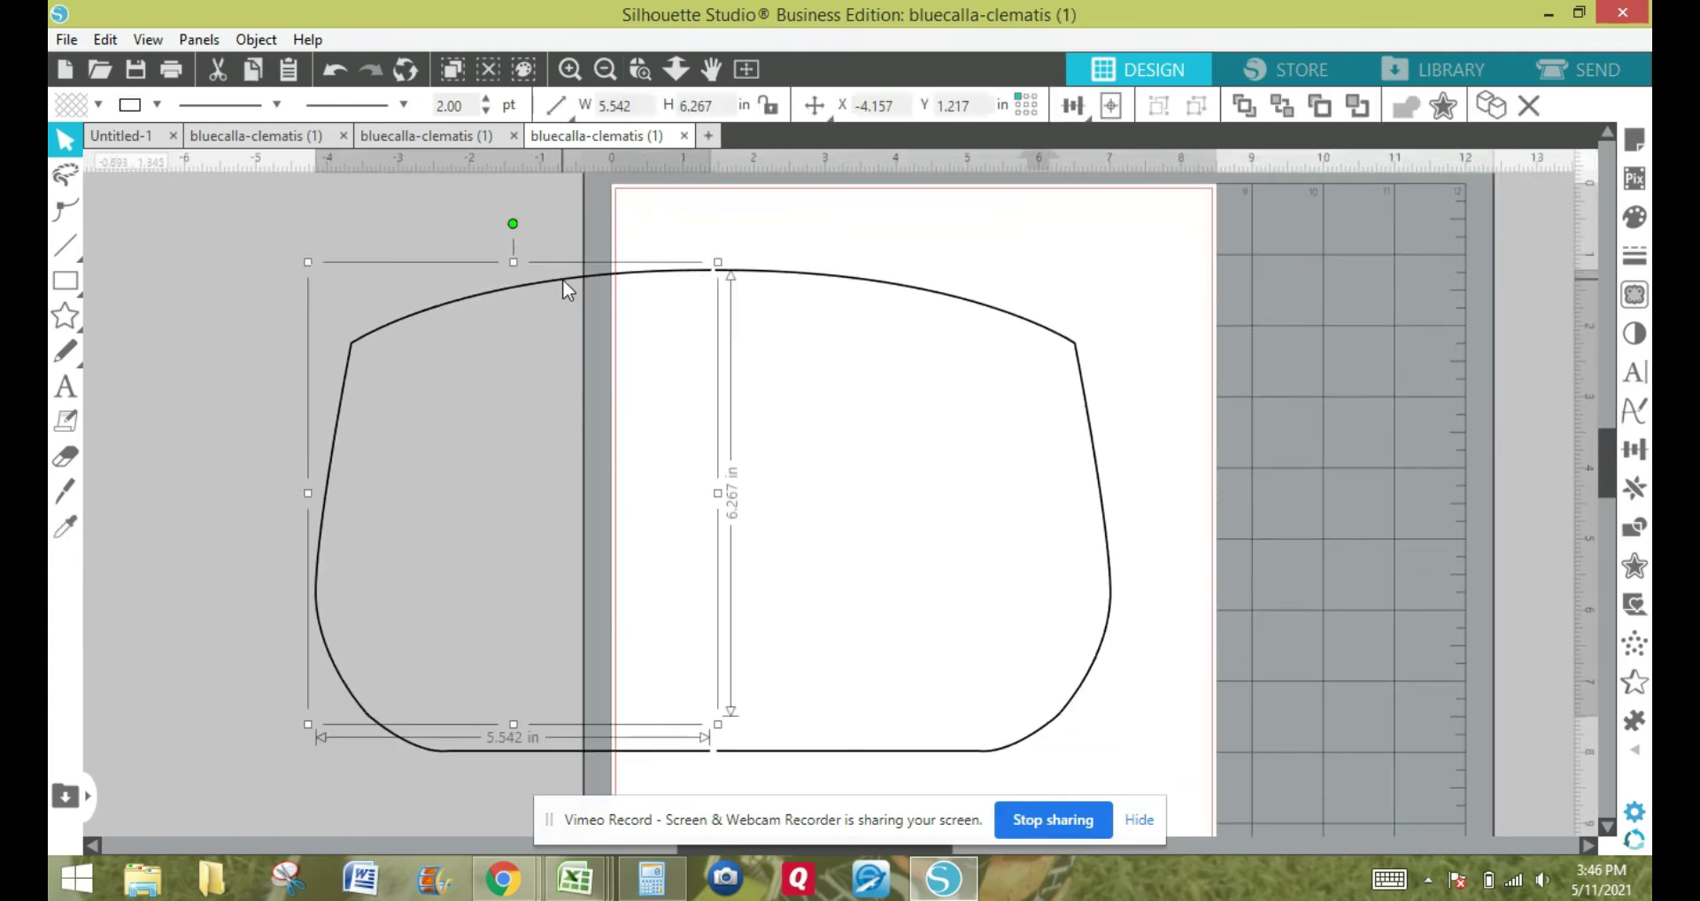
key(Right)
key(Right)
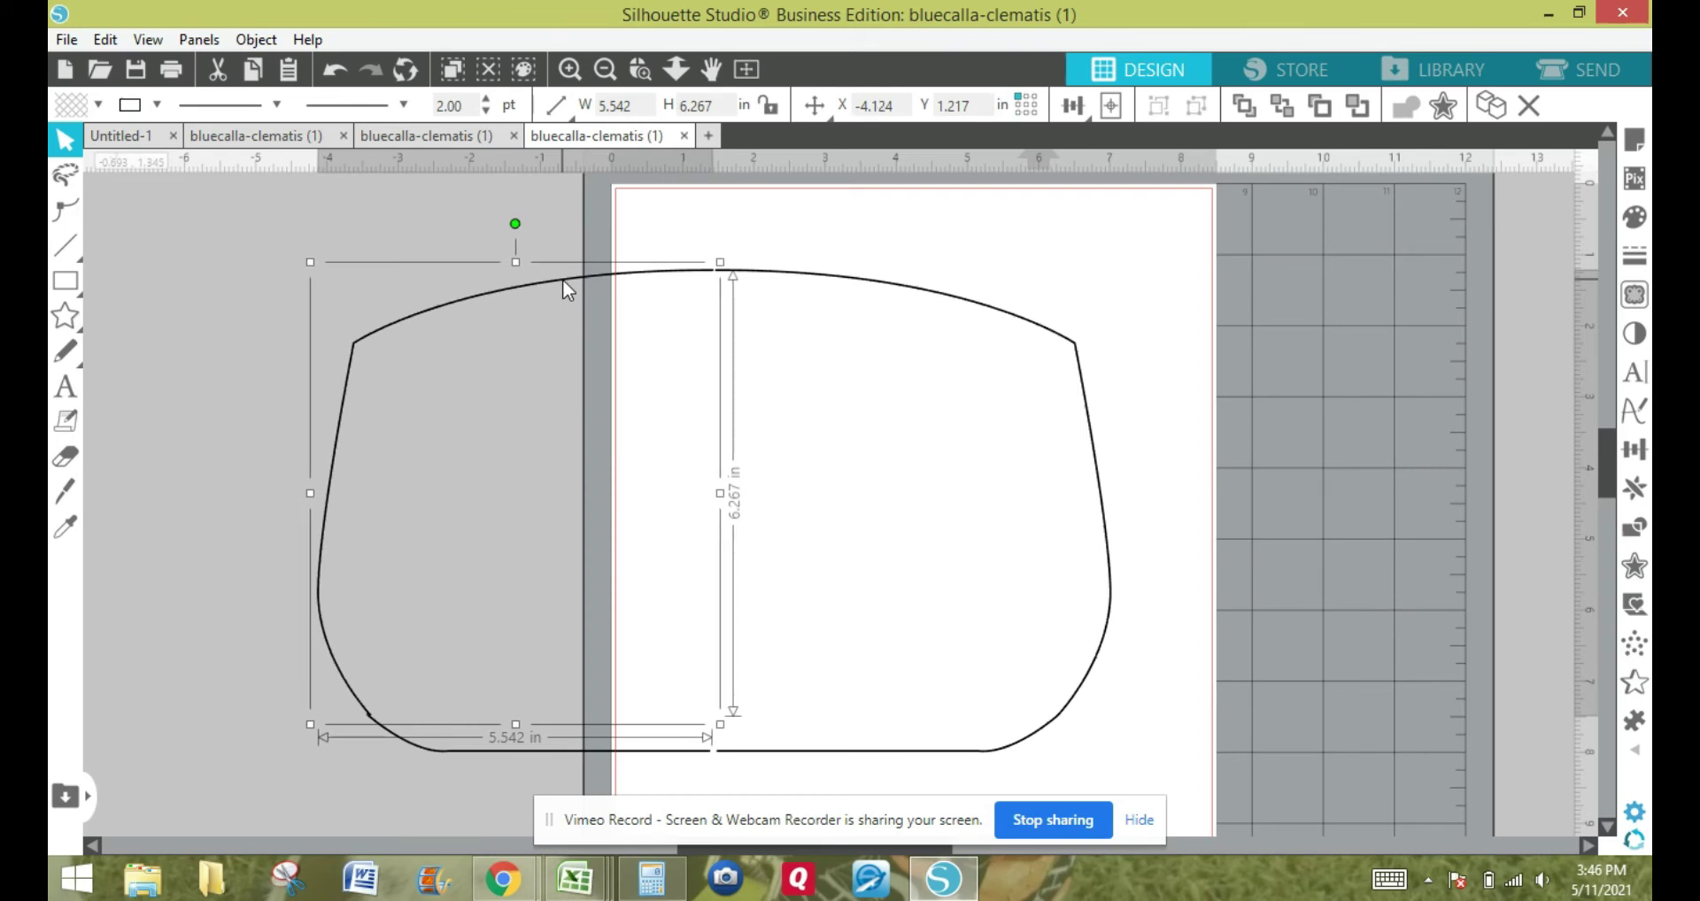
key(Right)
key(Right)
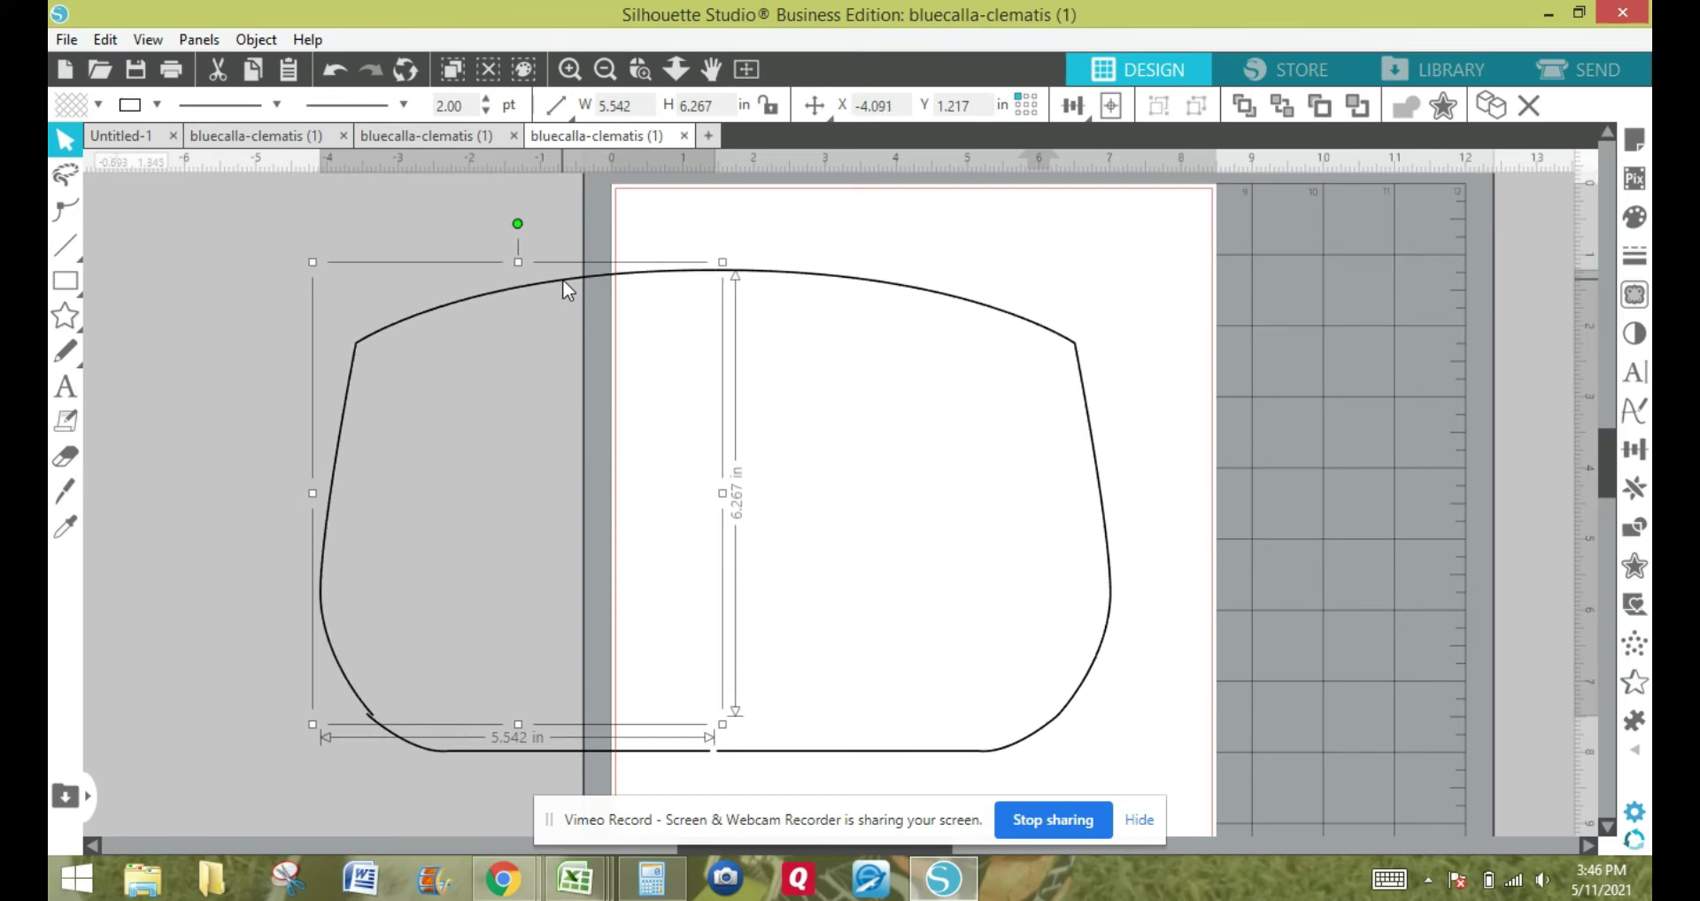
Examine the seam at the top center where the two halves meet.
click(568, 71)
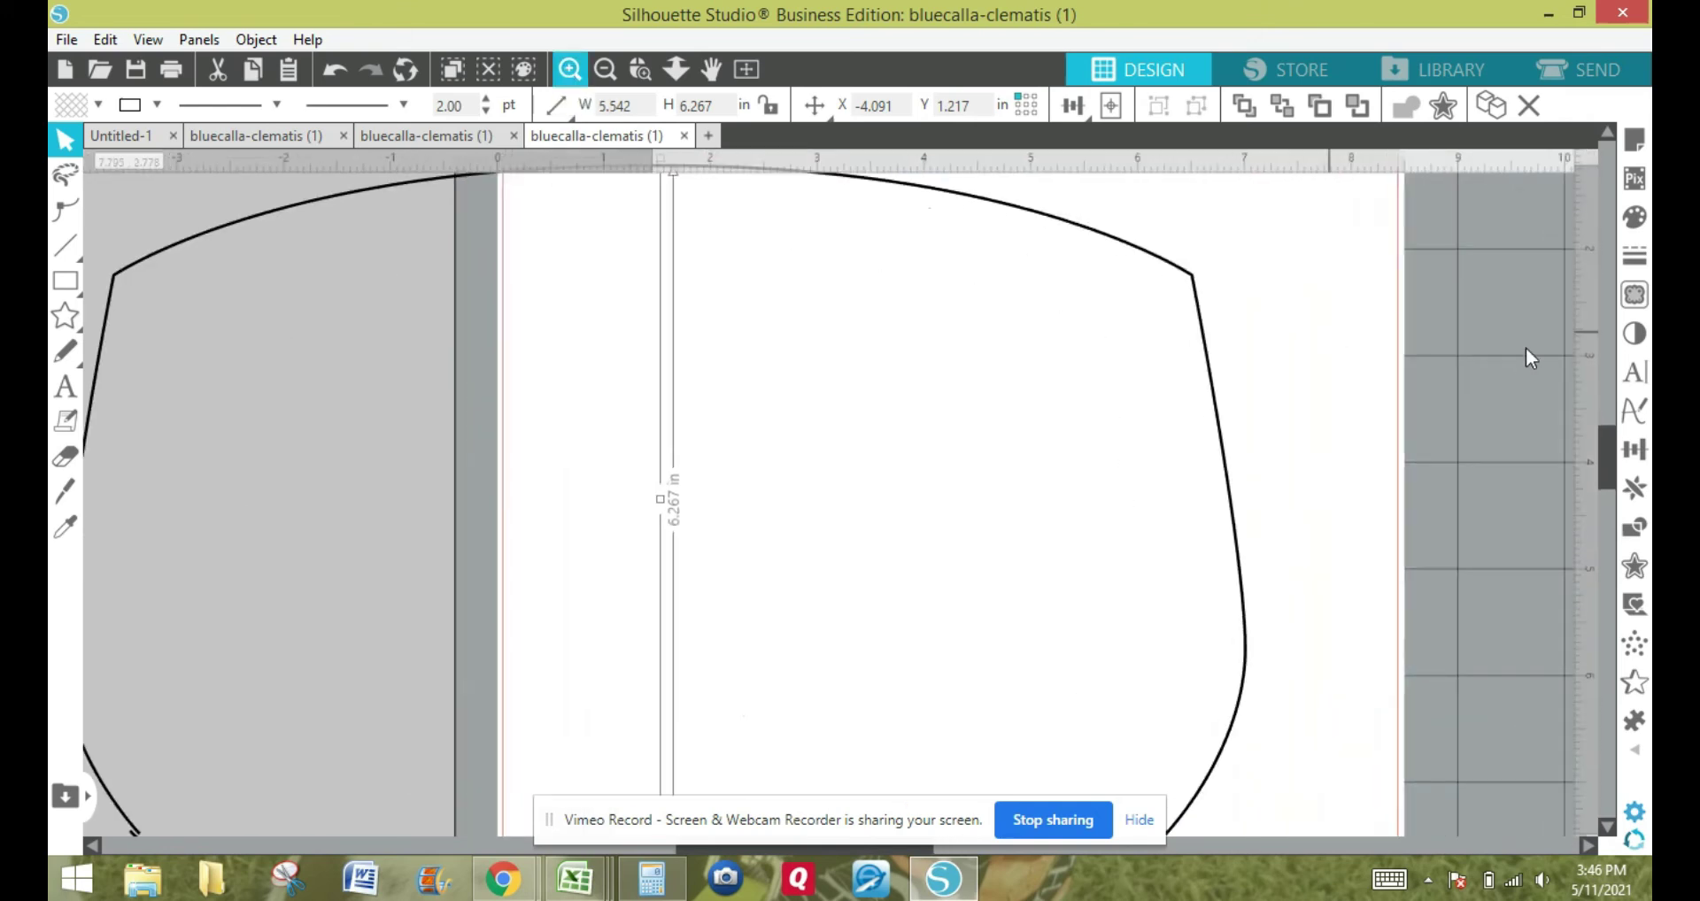
click(1606, 134)
click(1606, 134)
click(1606, 134)
click(1606, 135)
click(791, 275)
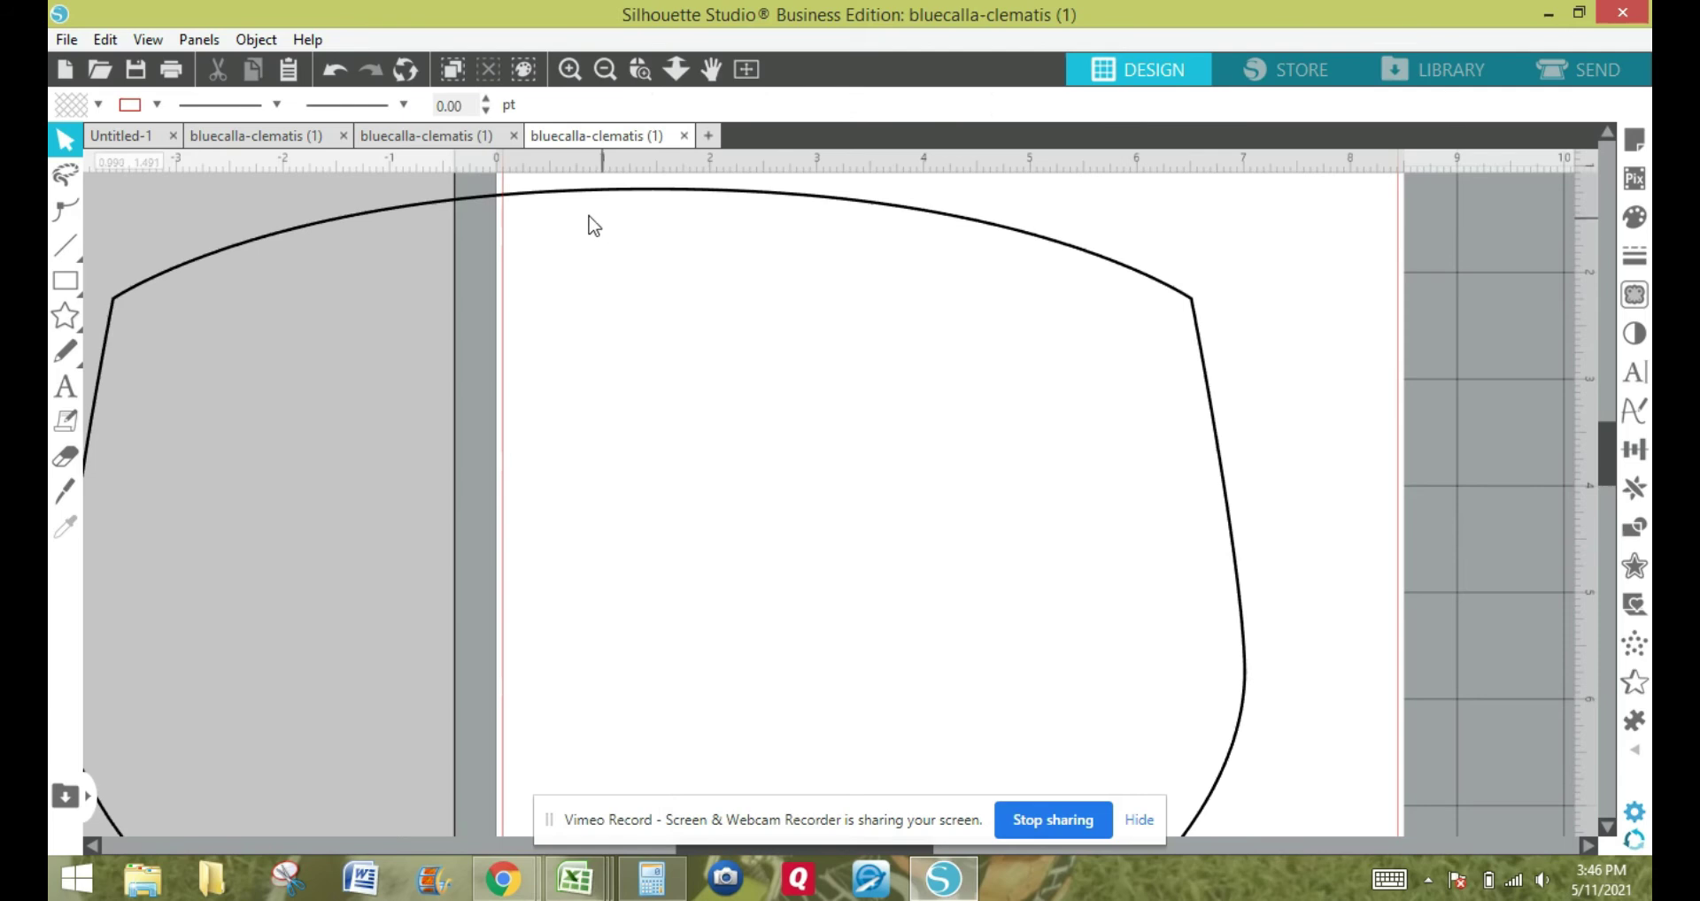
drag(251, 206, 1200, 777)
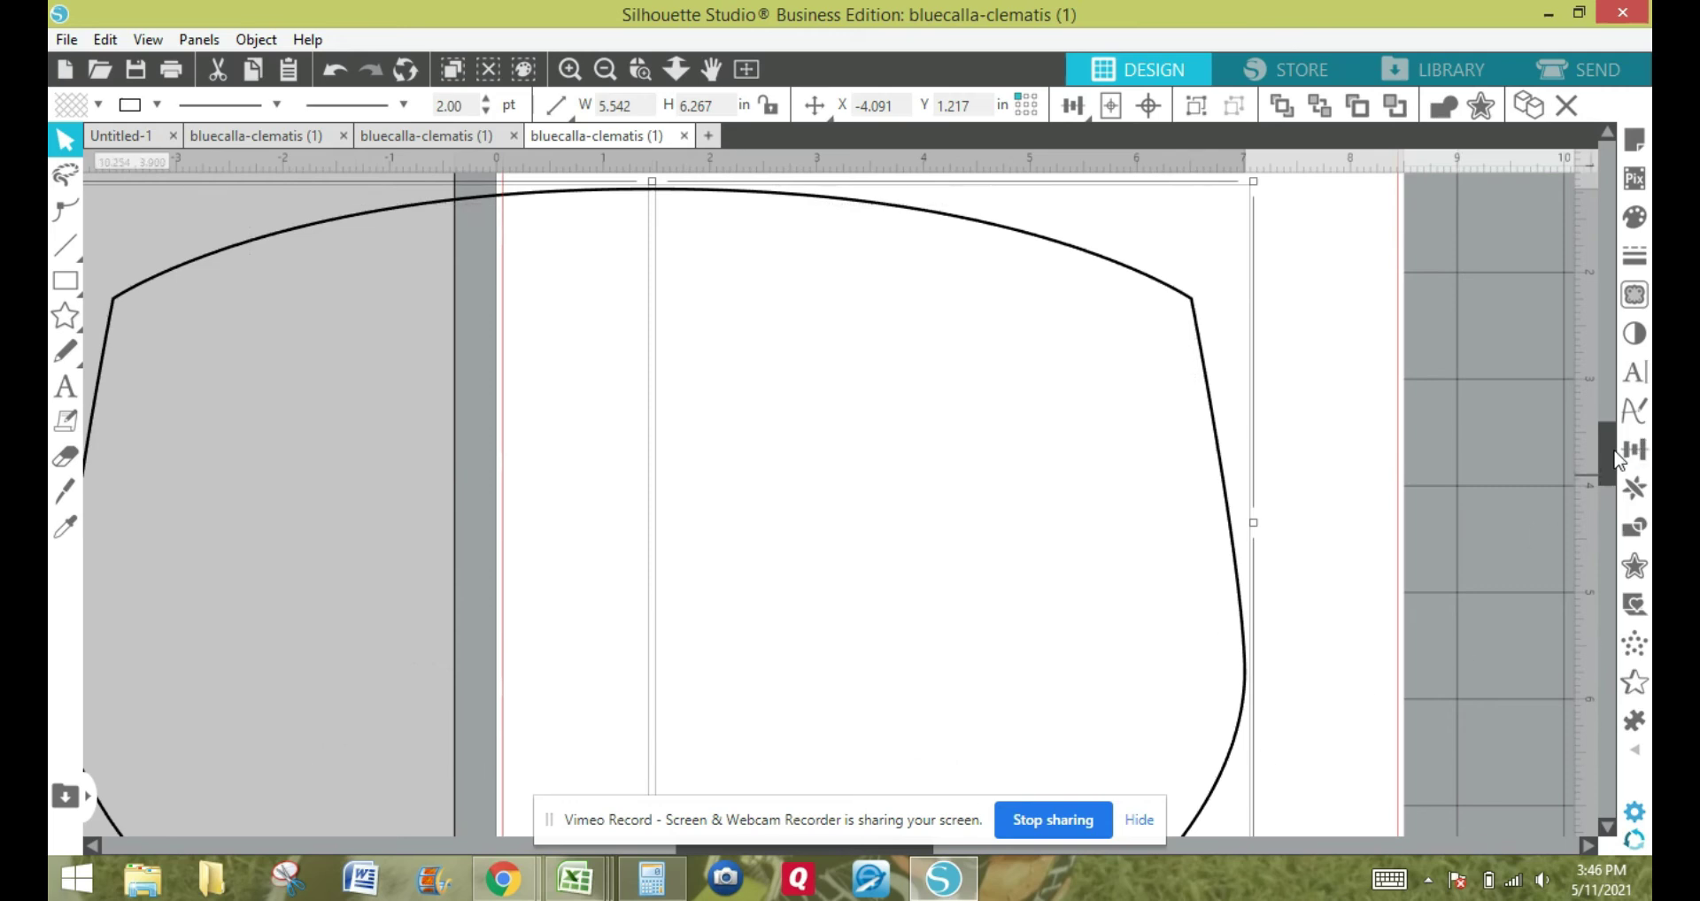
scroll(1613, 461, down, 3)
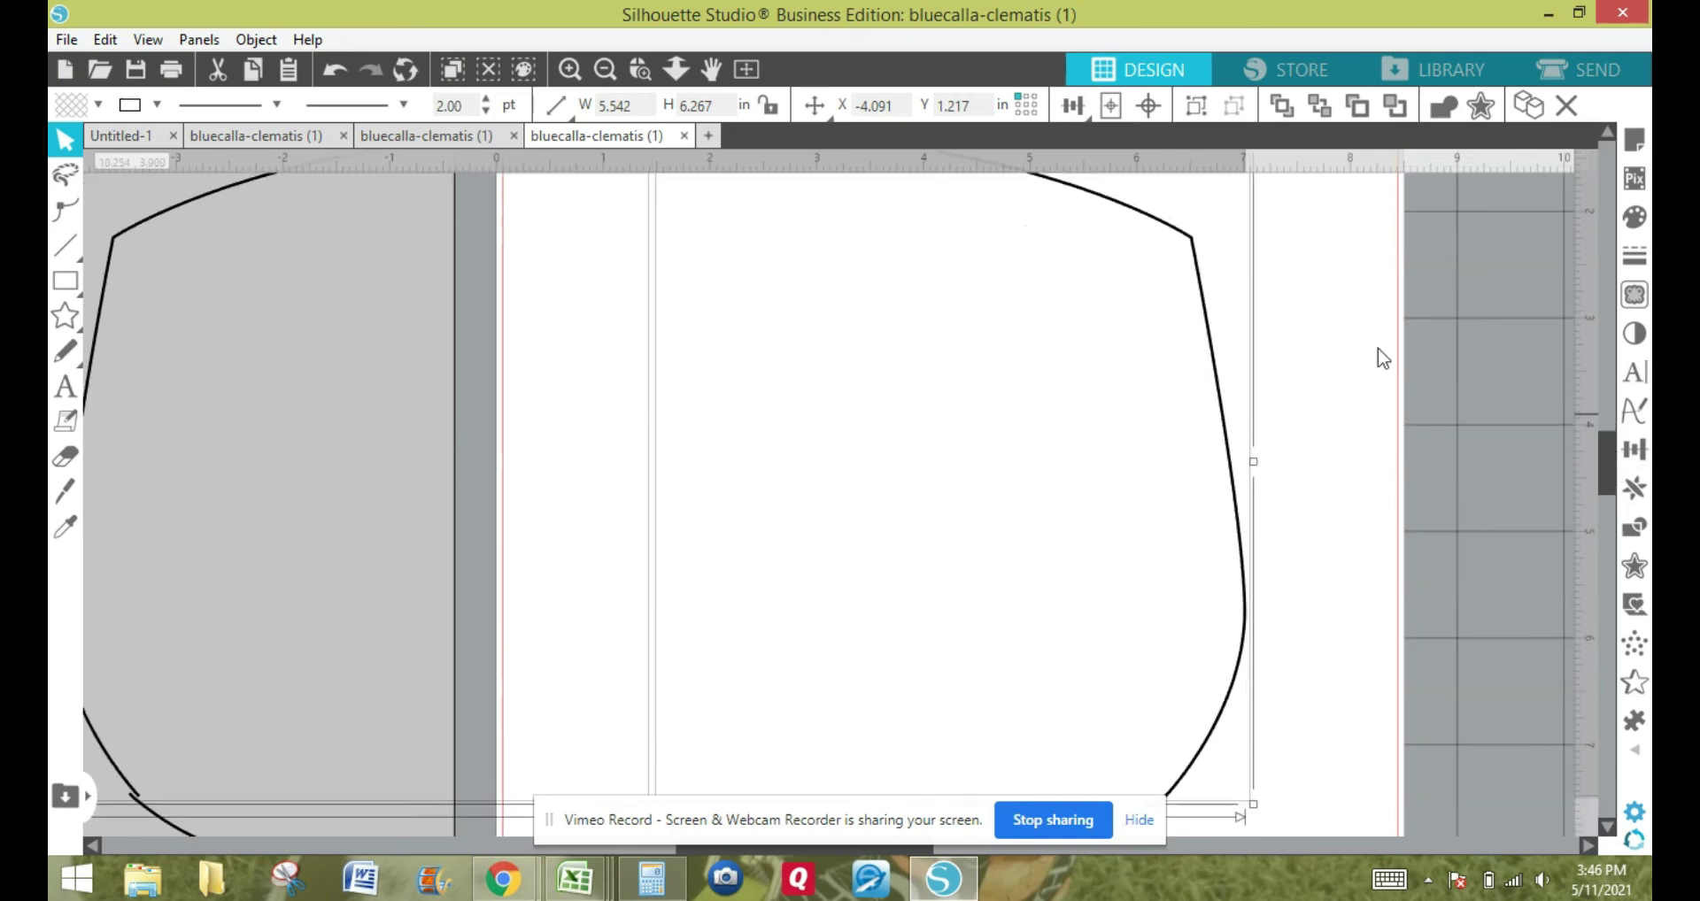
click(605, 69)
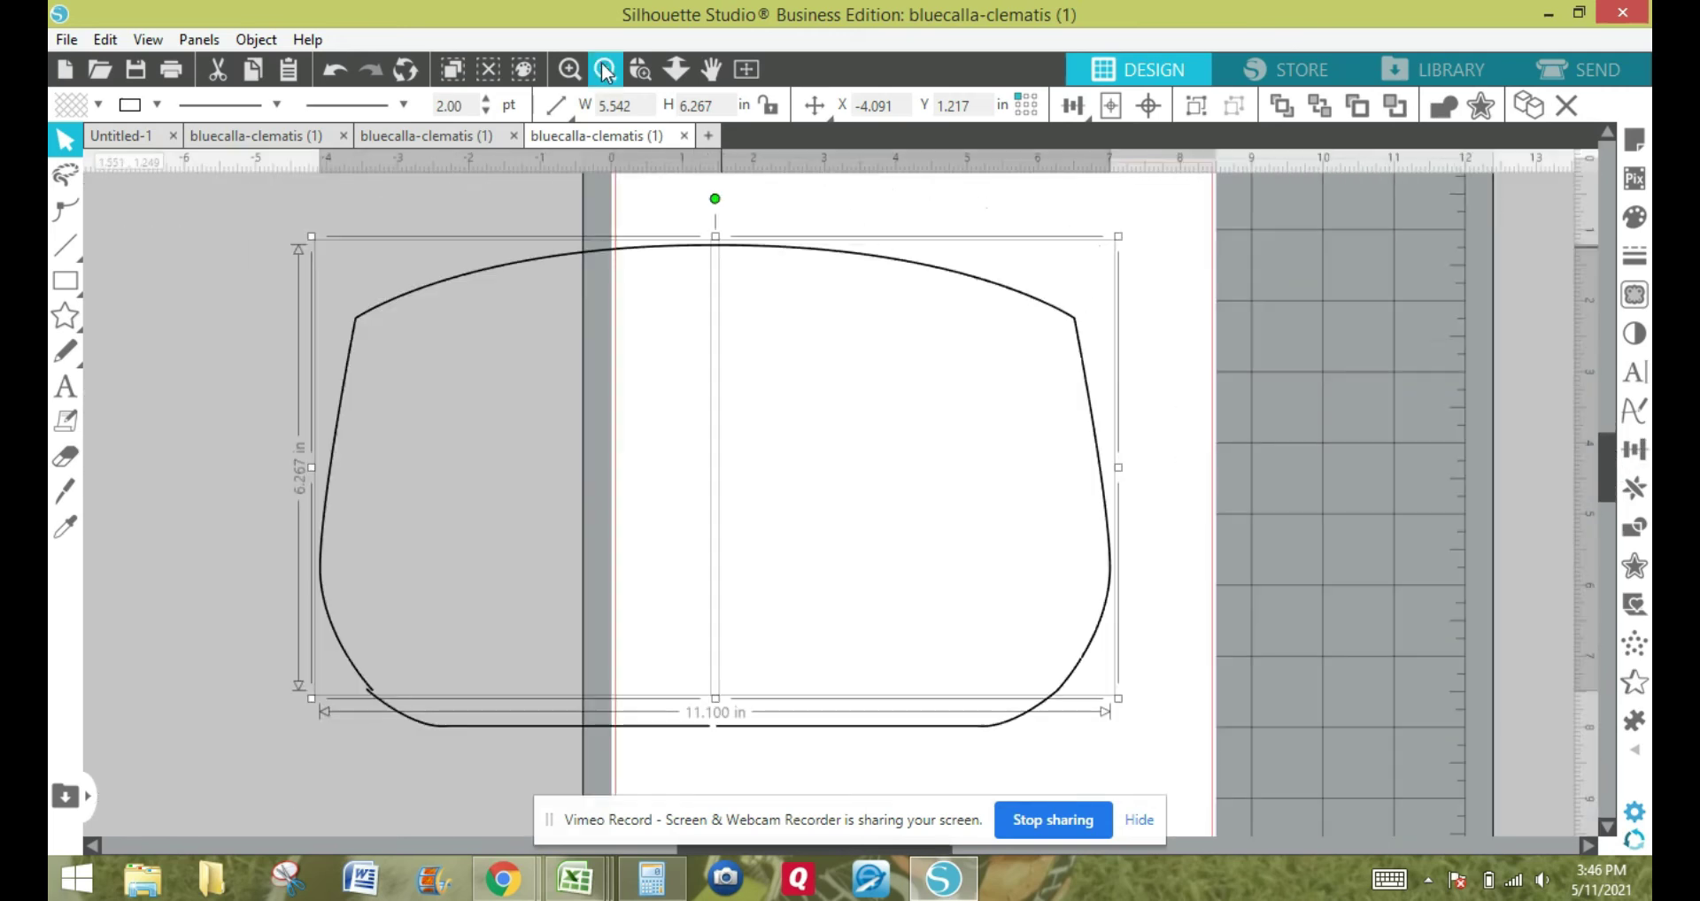
right_click(581, 266)
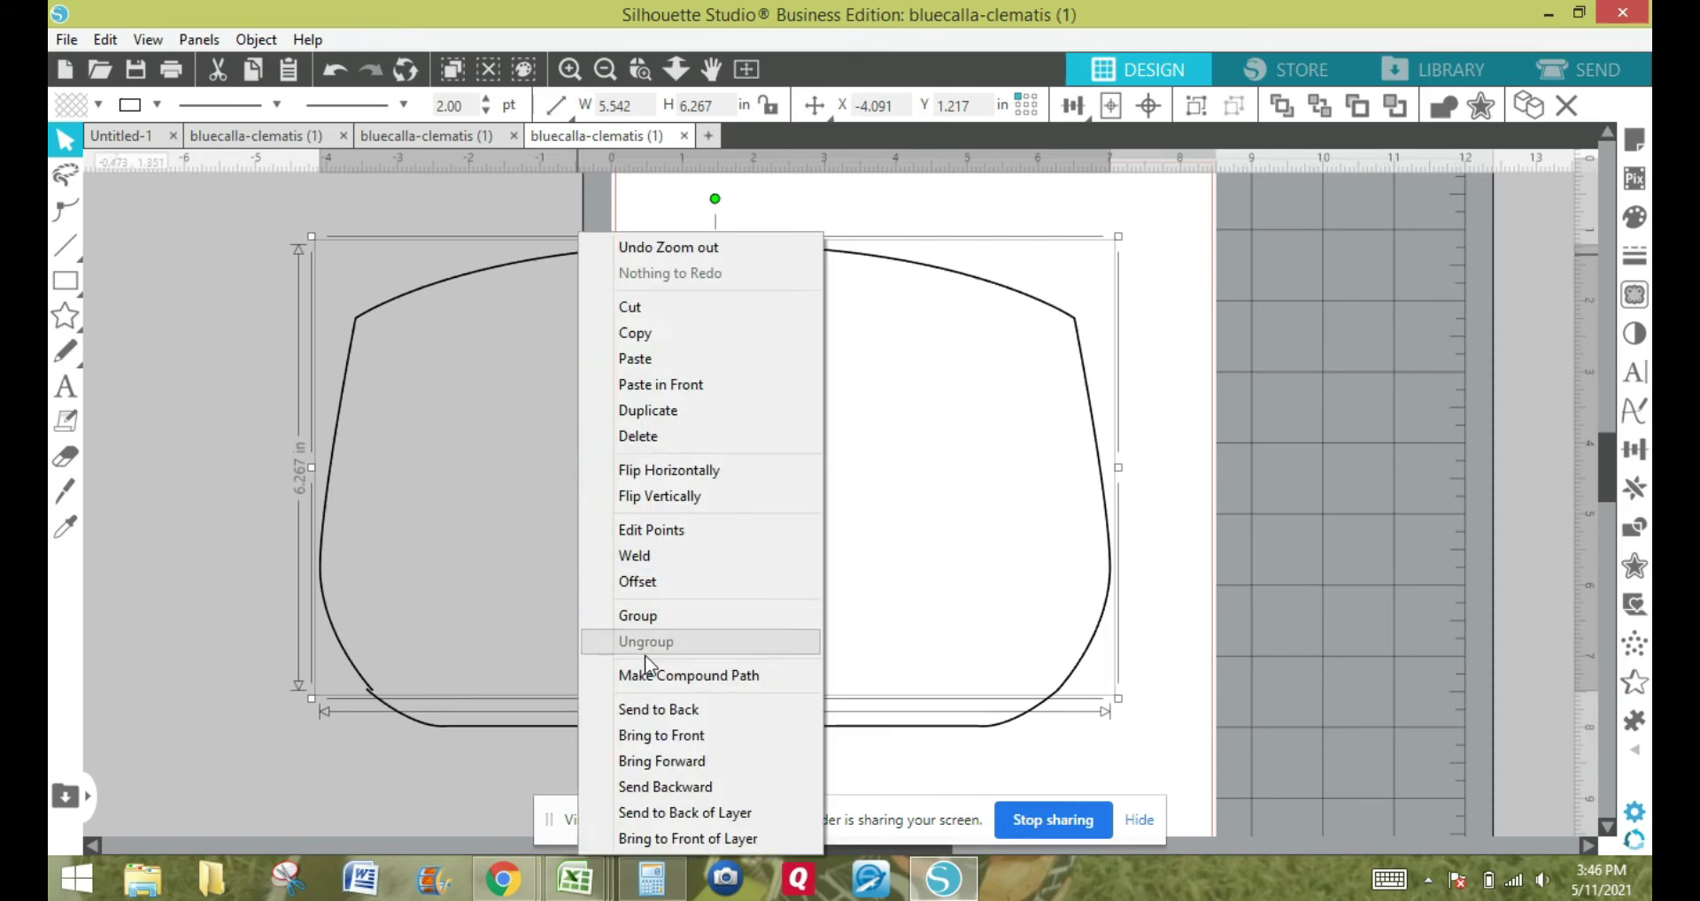
click(184, 578)
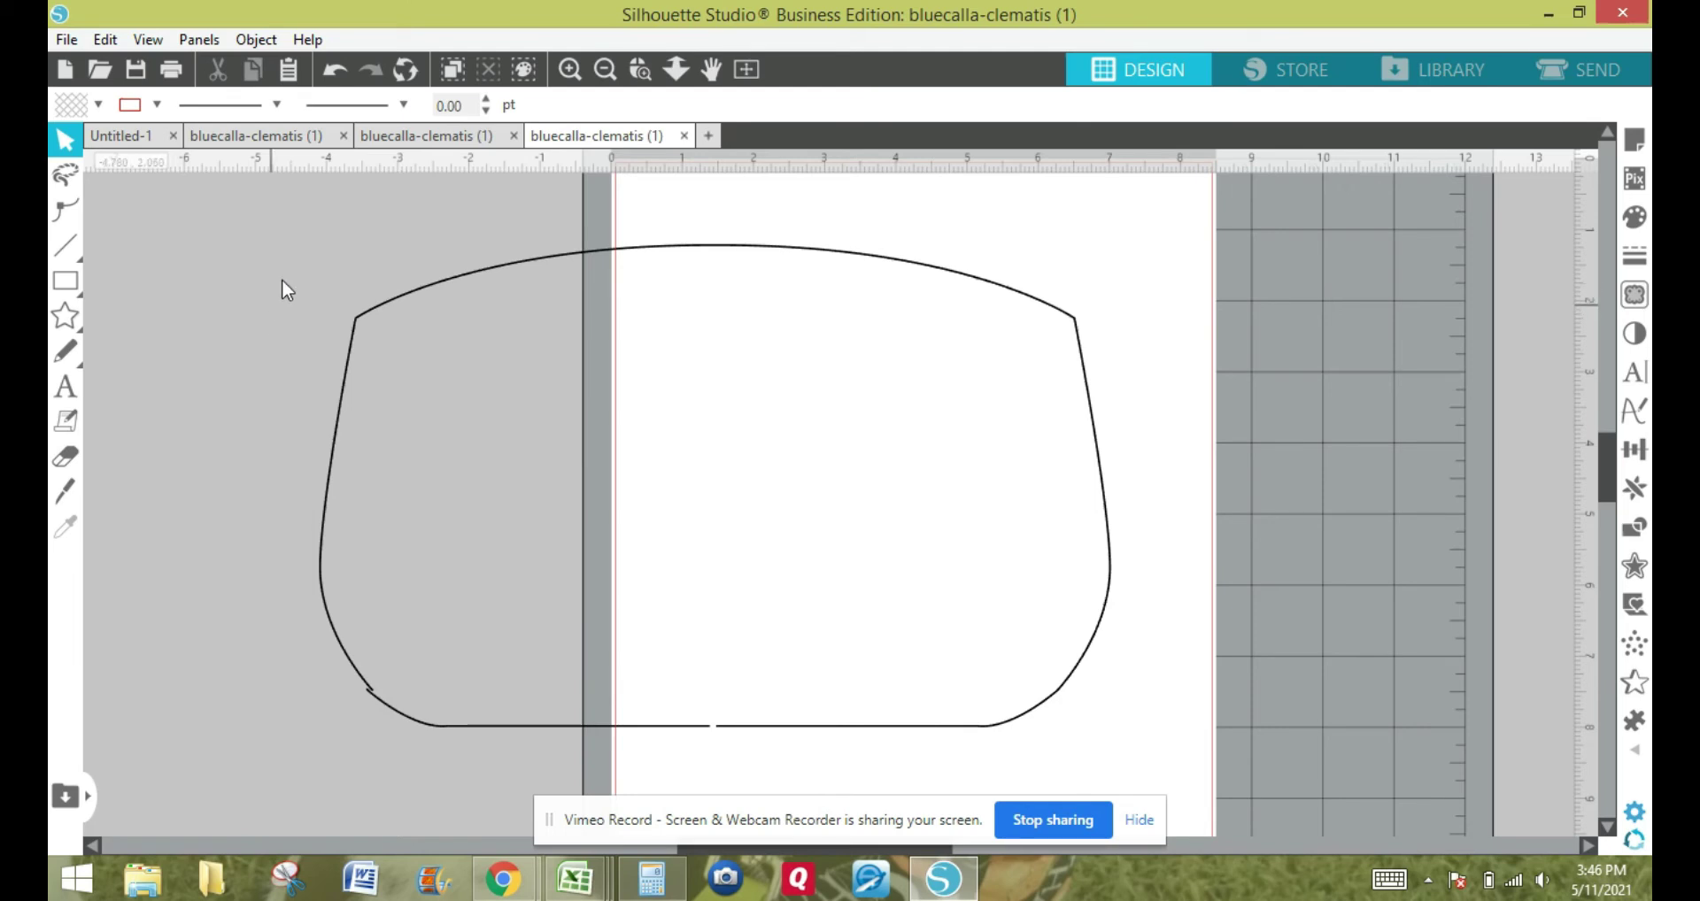
drag(365, 764, 425, 754)
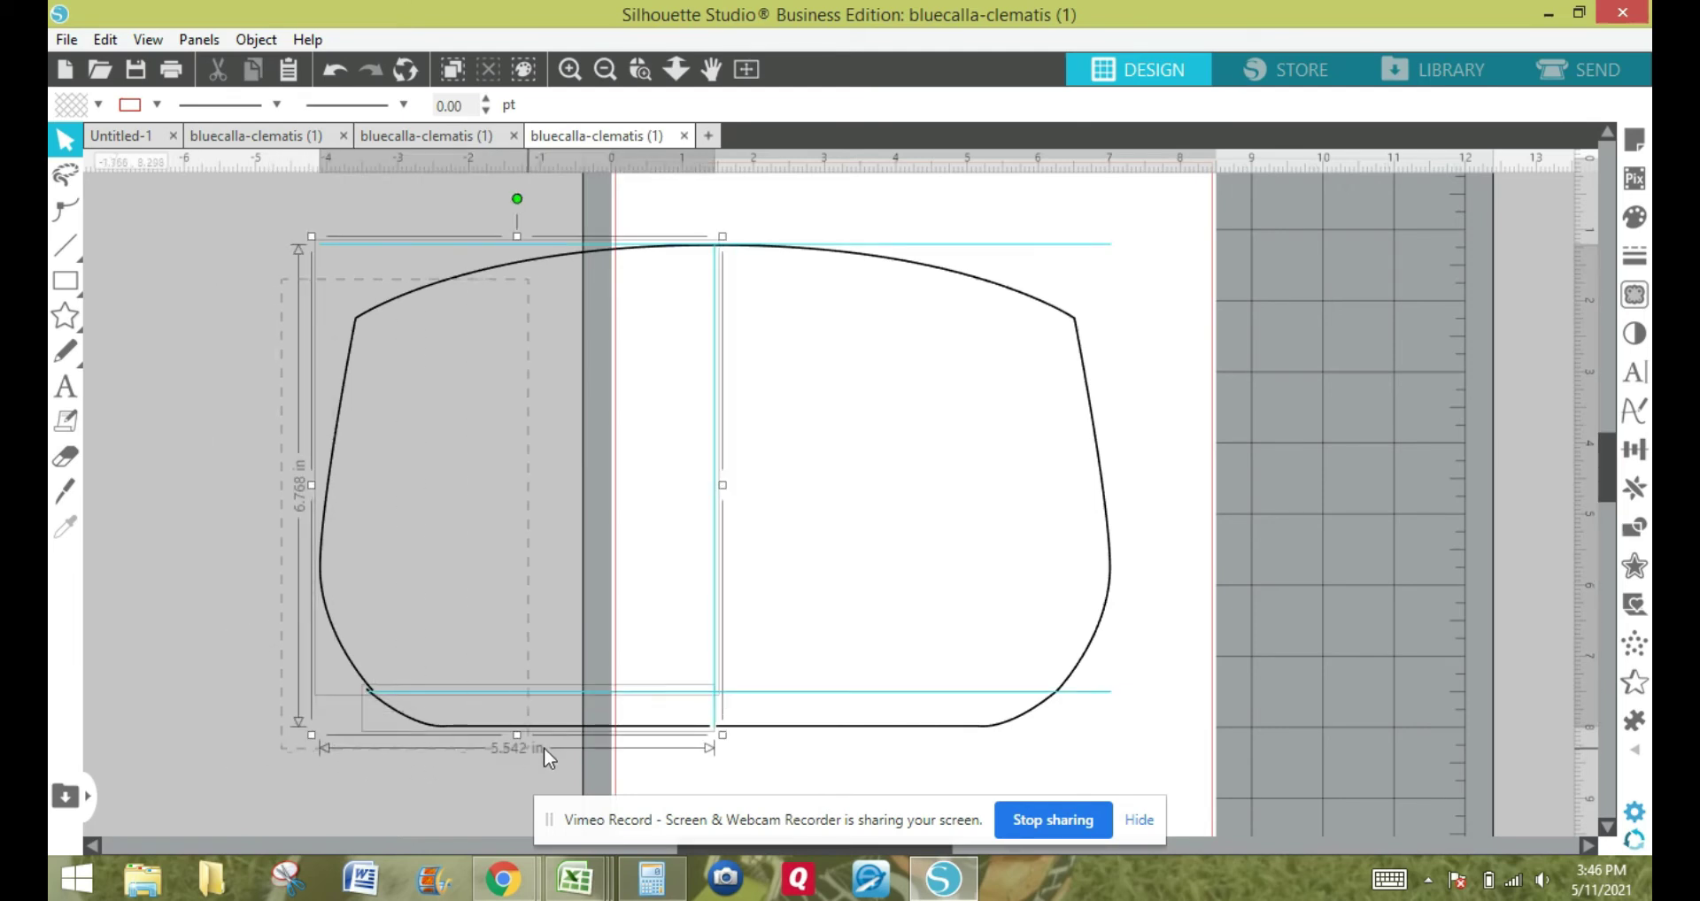
drag(544, 748, 544, 747)
click(570, 69)
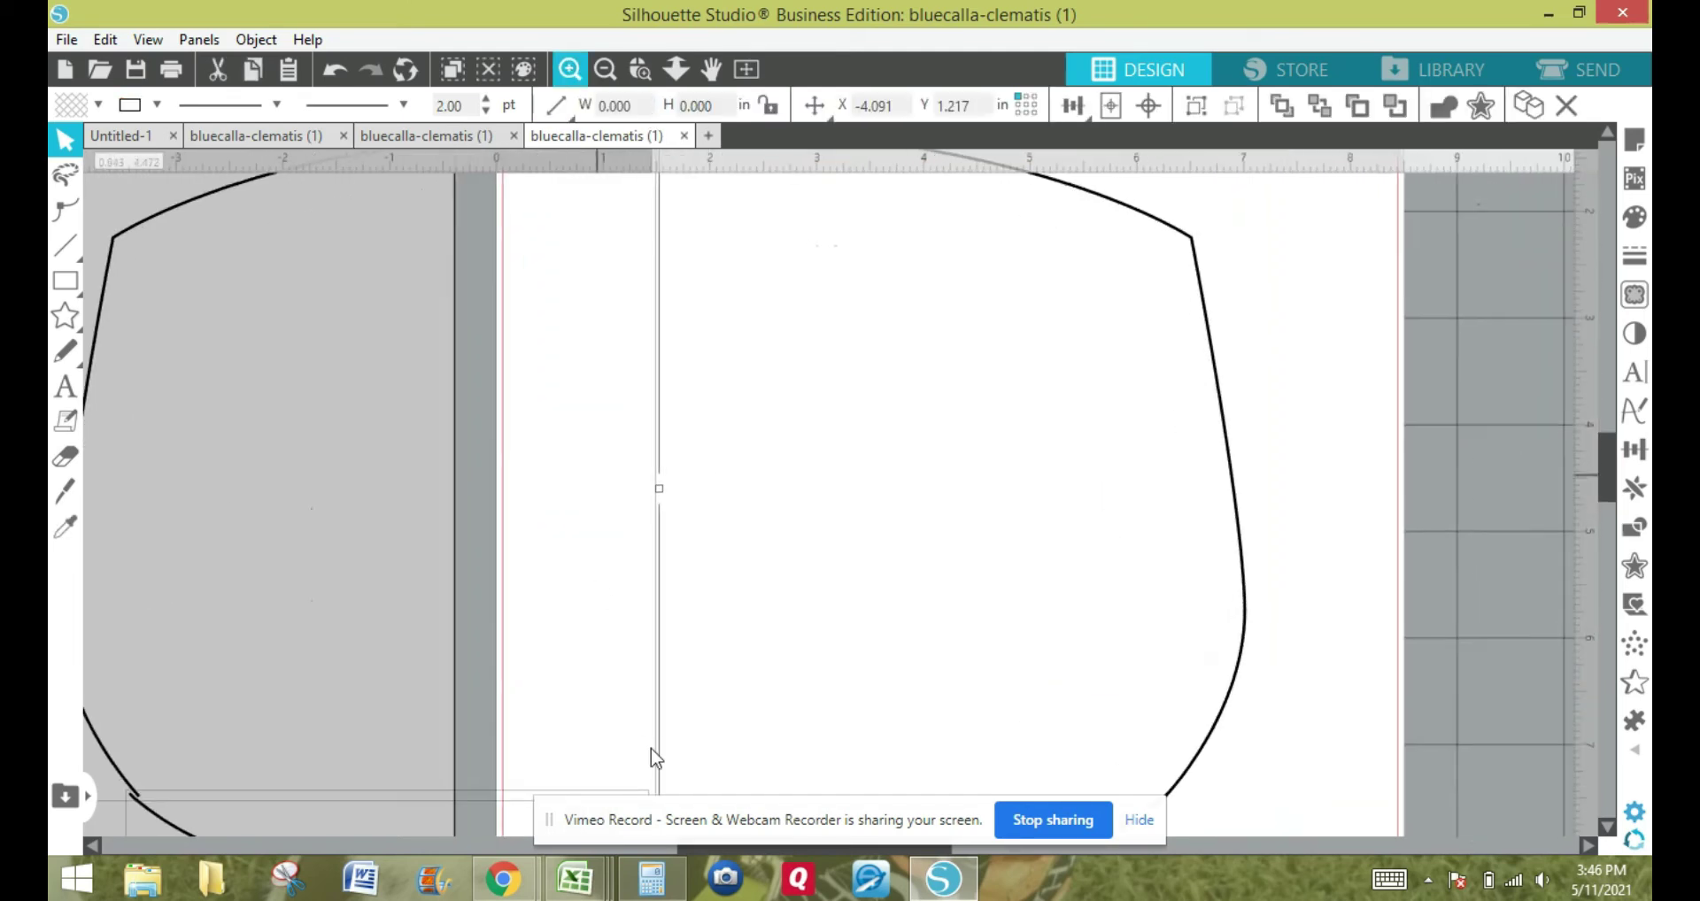
click(93, 842)
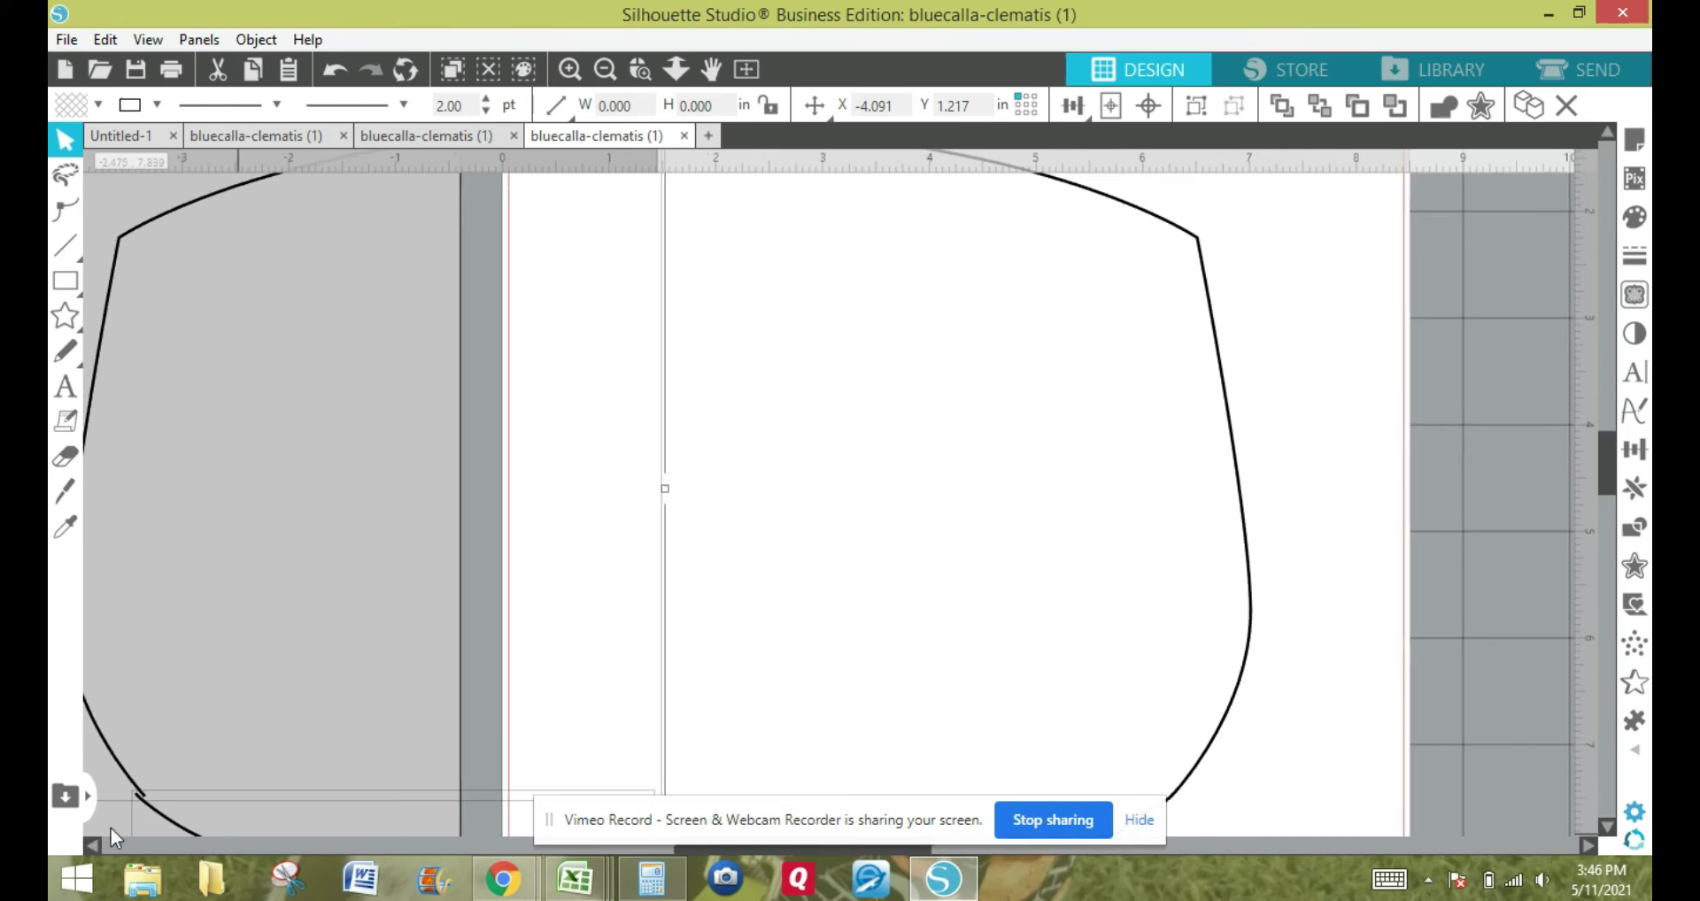
click(605, 71)
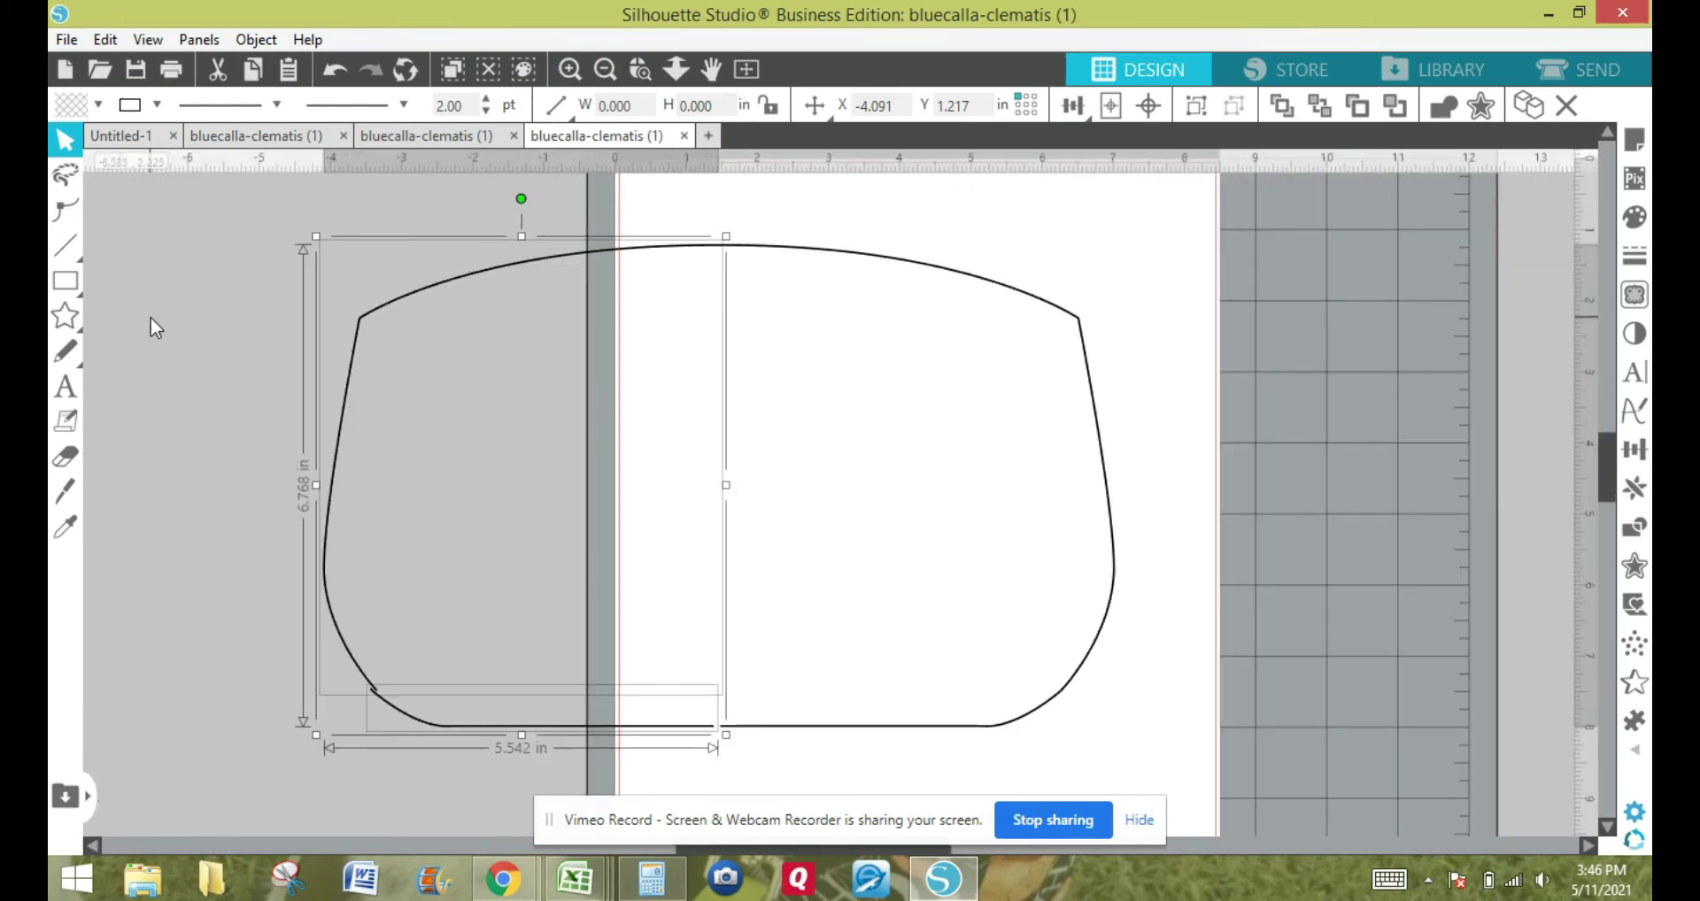
click(200, 312)
key(ctrl+a)
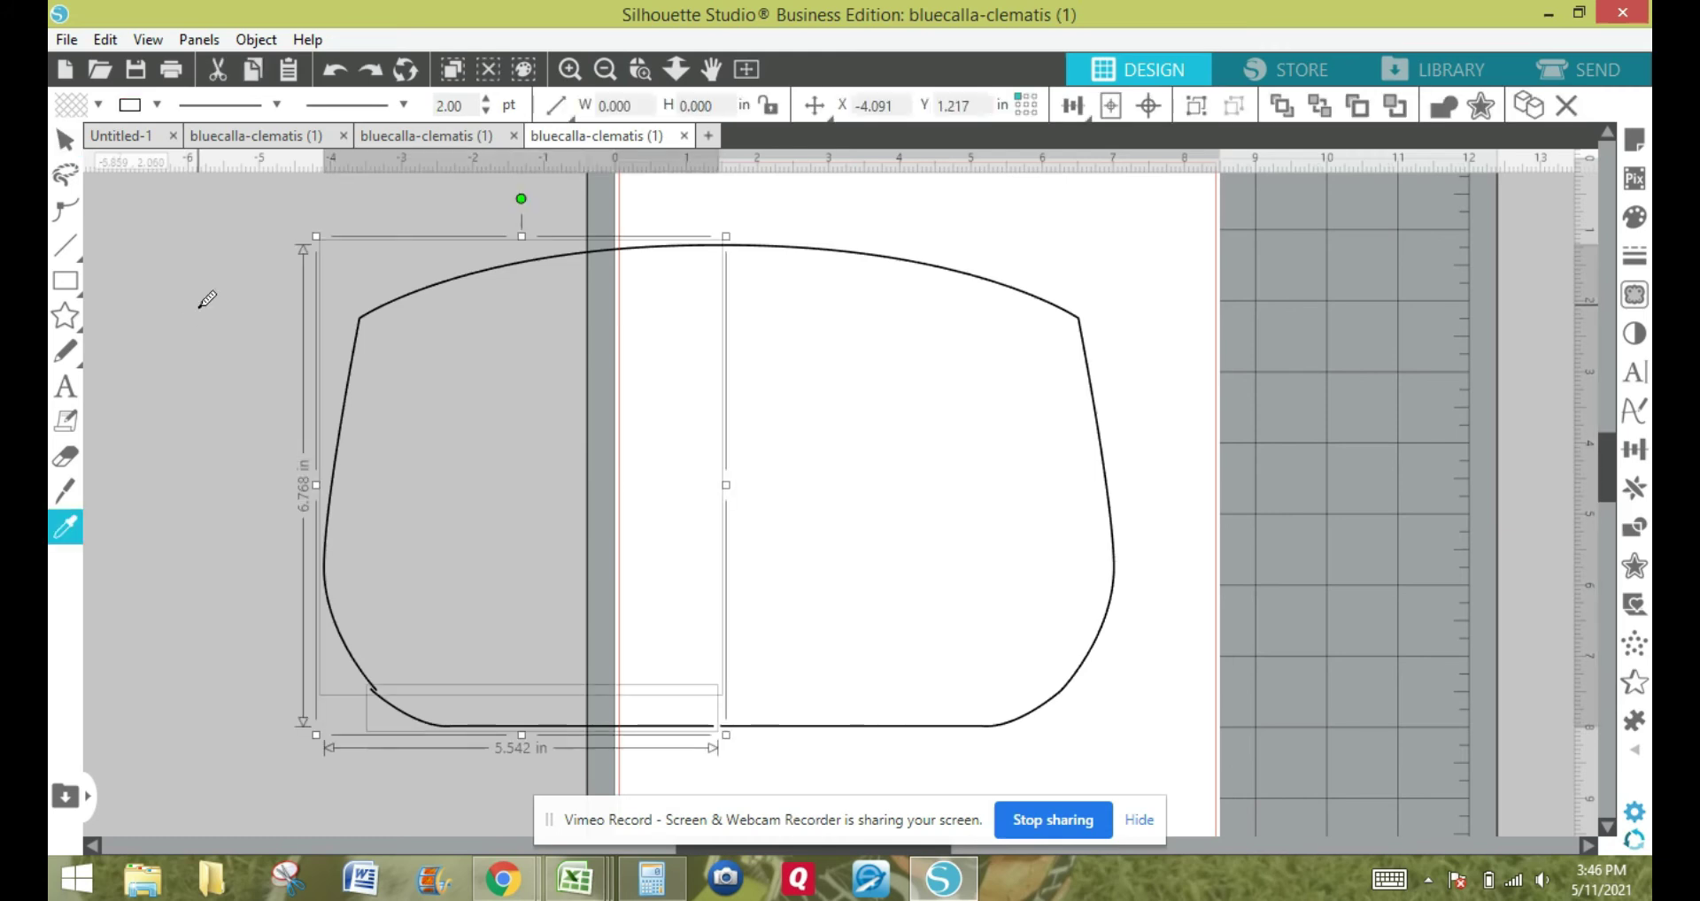
scroll(200, 306, up, 1)
scroll(207, 299, down, 1)
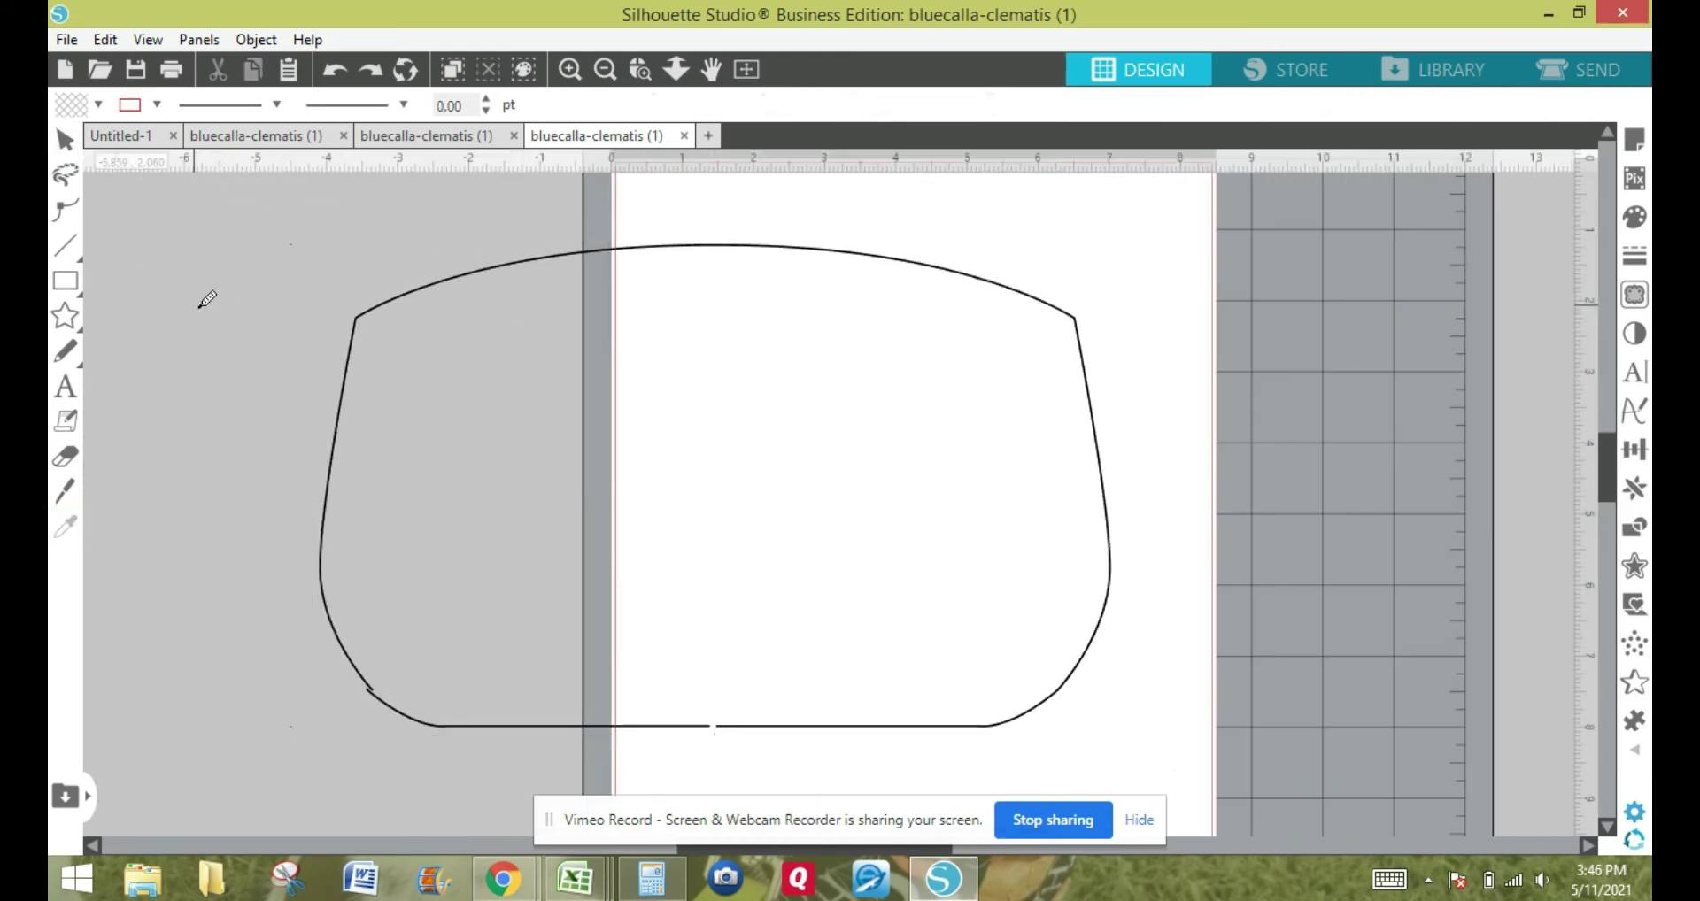
scroll(206, 300, up, 2)
scroll(207, 299, down, 1)
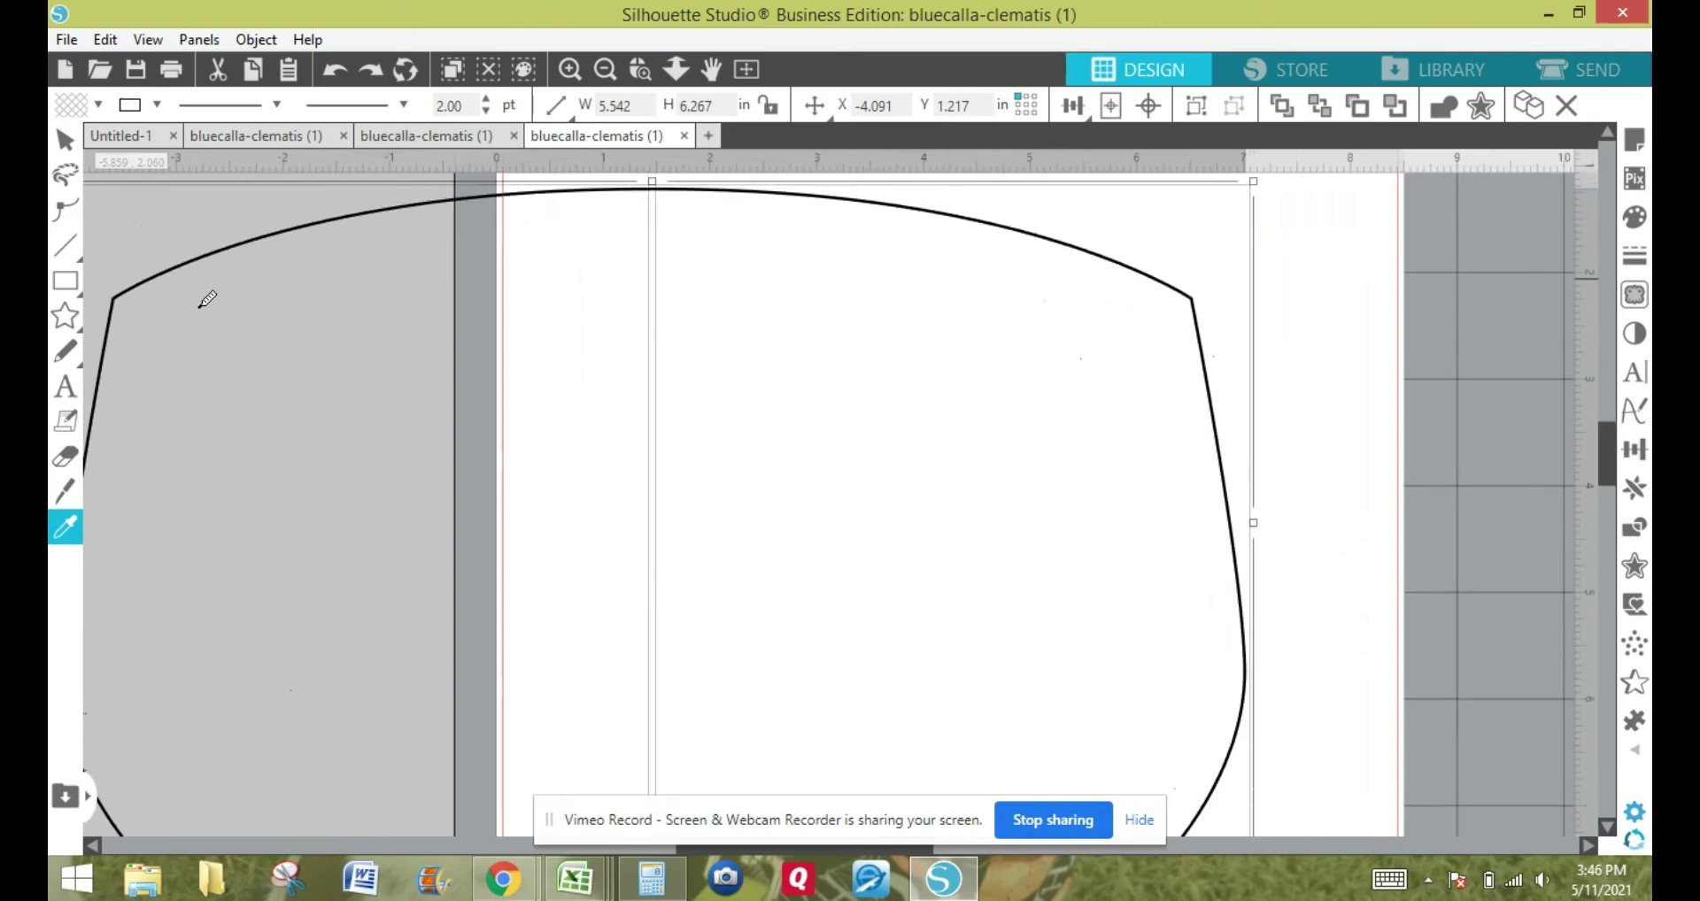
Nudge the left half's upper piece left to an X position of -4.157 in, lining it up with the lower corner piece.
click(206, 300)
key(ctrl+a)
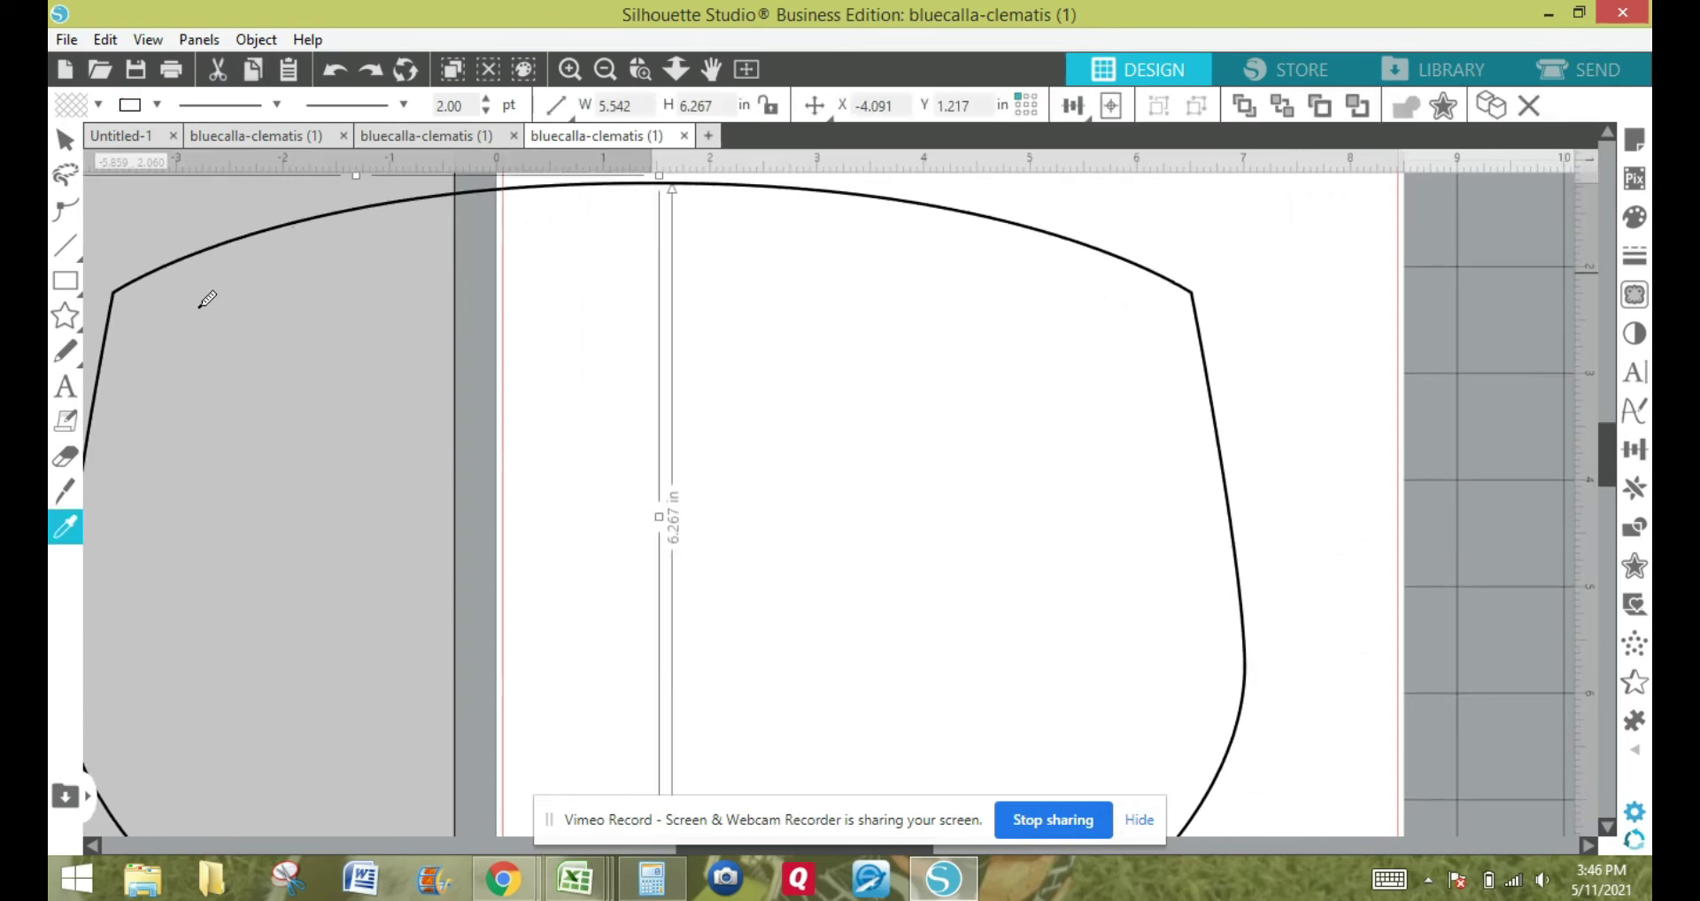
key(Escape)
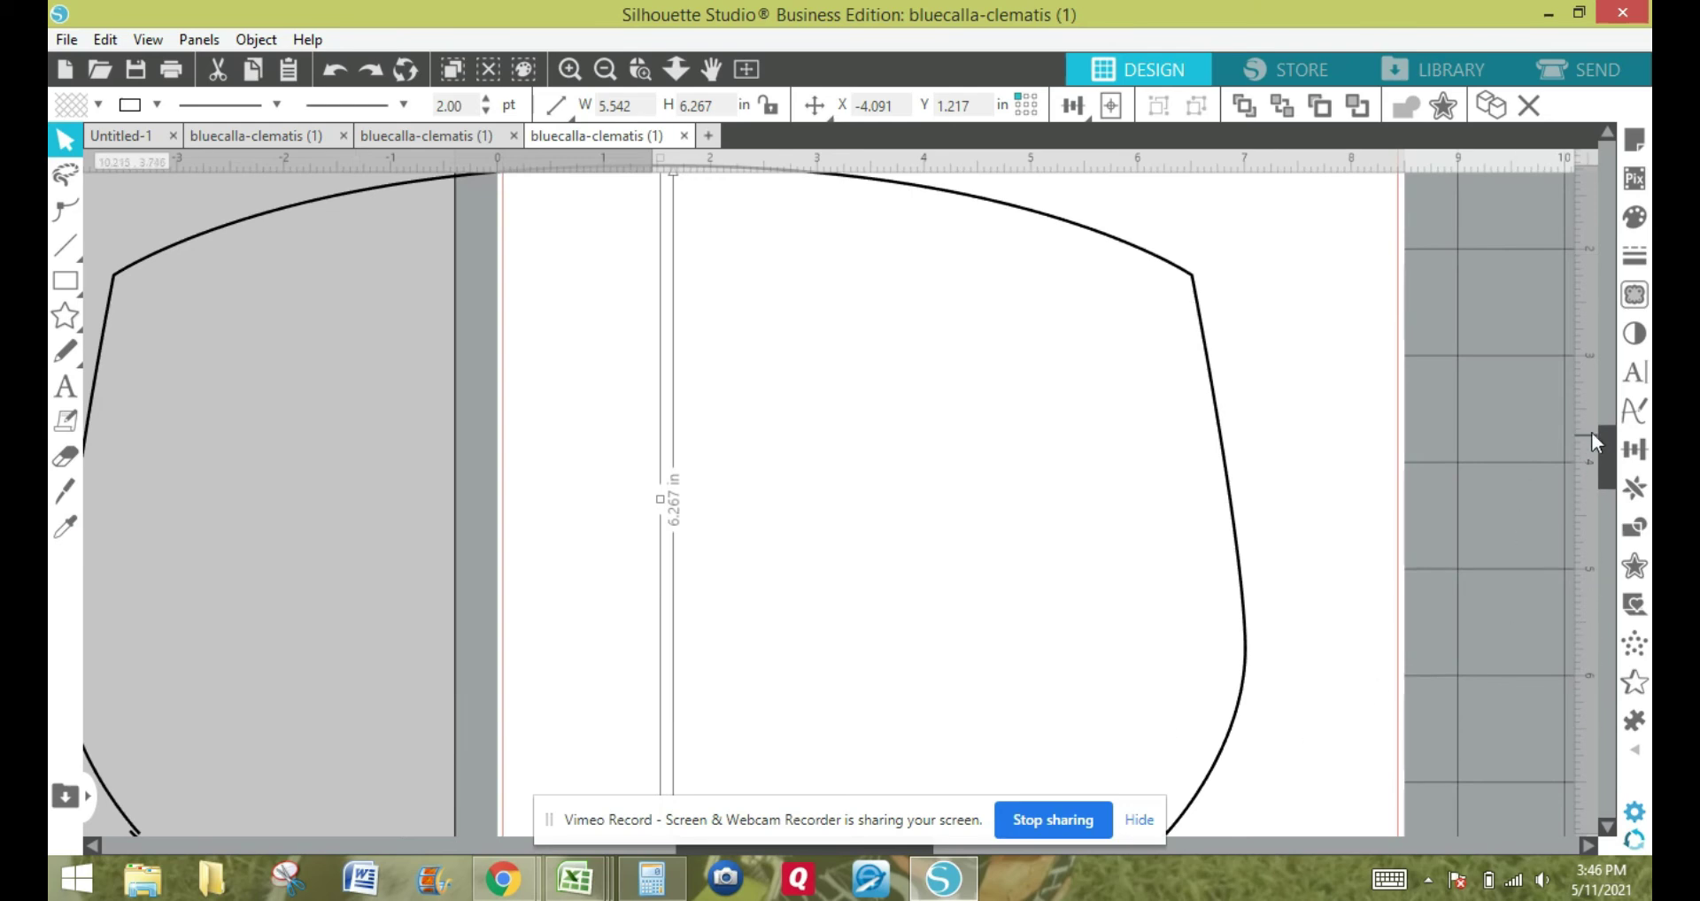
drag(1611, 449, 1612, 471)
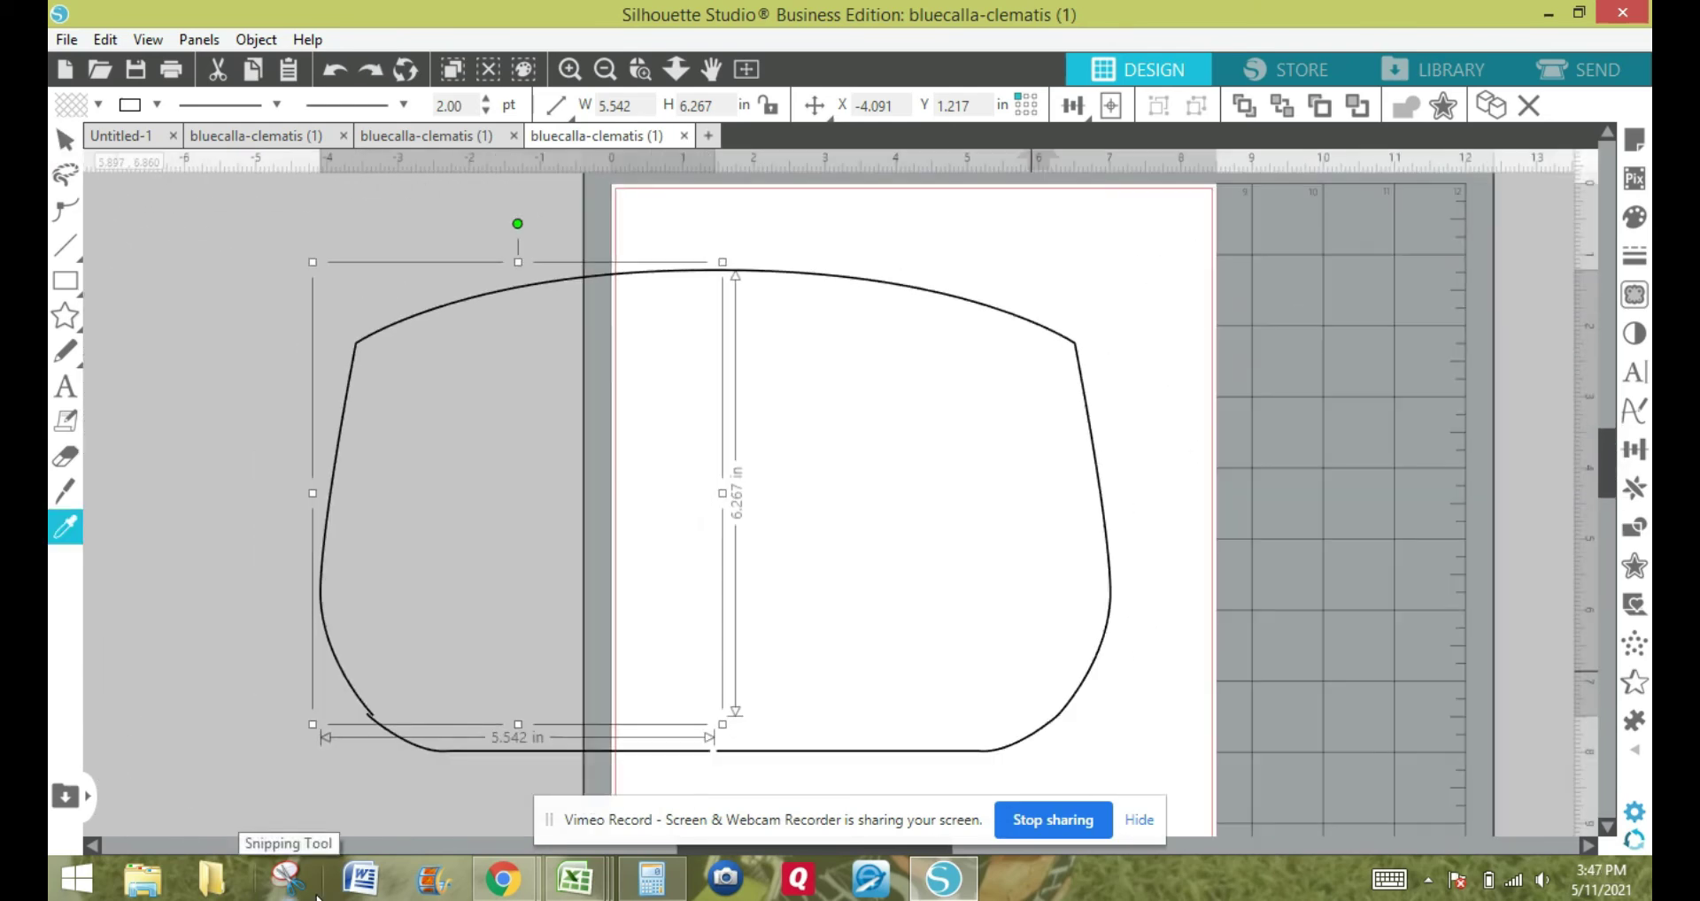
key(Left)
key(Left)
key(Left)
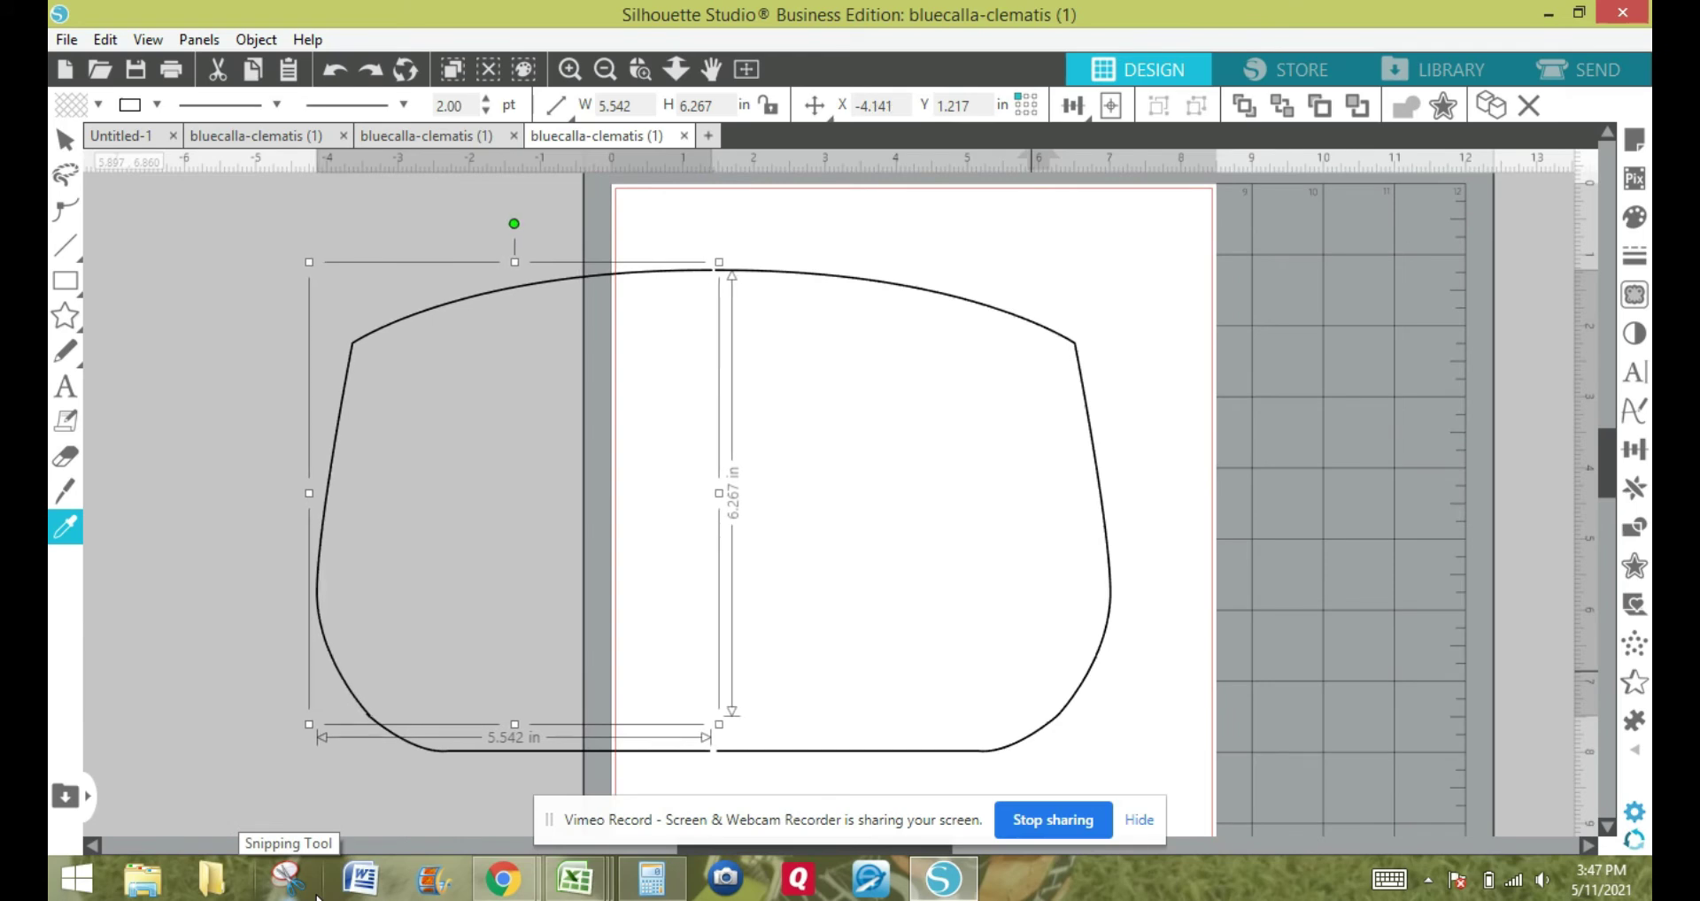
key(Left)
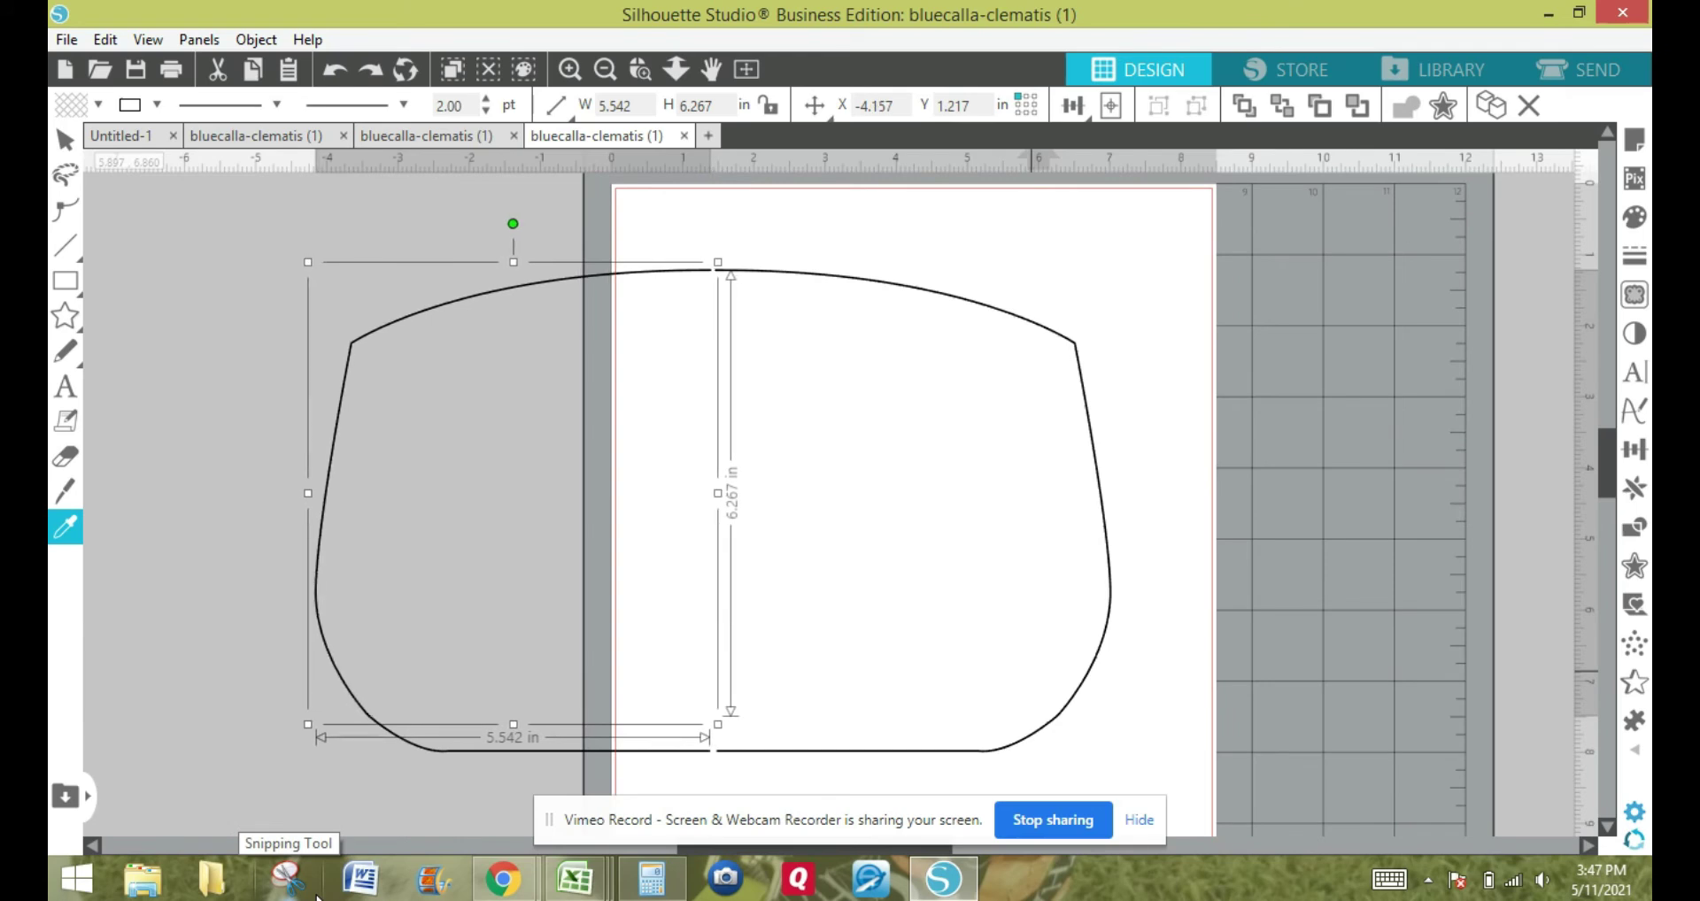
key(Escape)
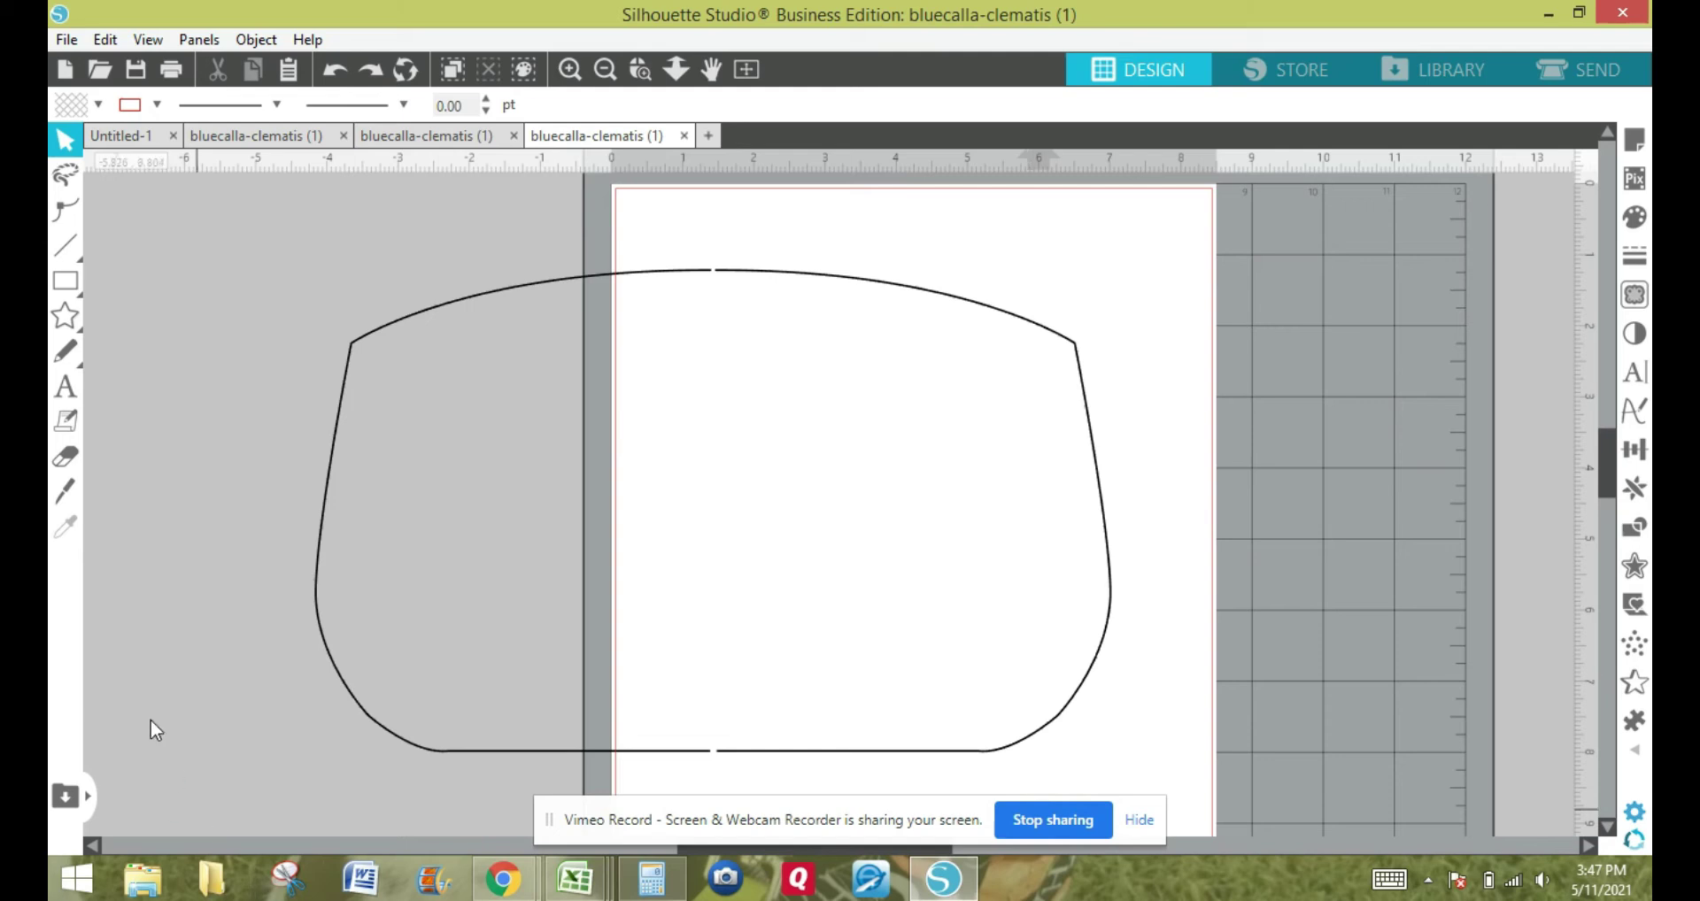
Make a compound path from the two pieces of the left half and another from the two pieces of the right half.
drag(289, 486, 520, 762)
right_click(517, 754)
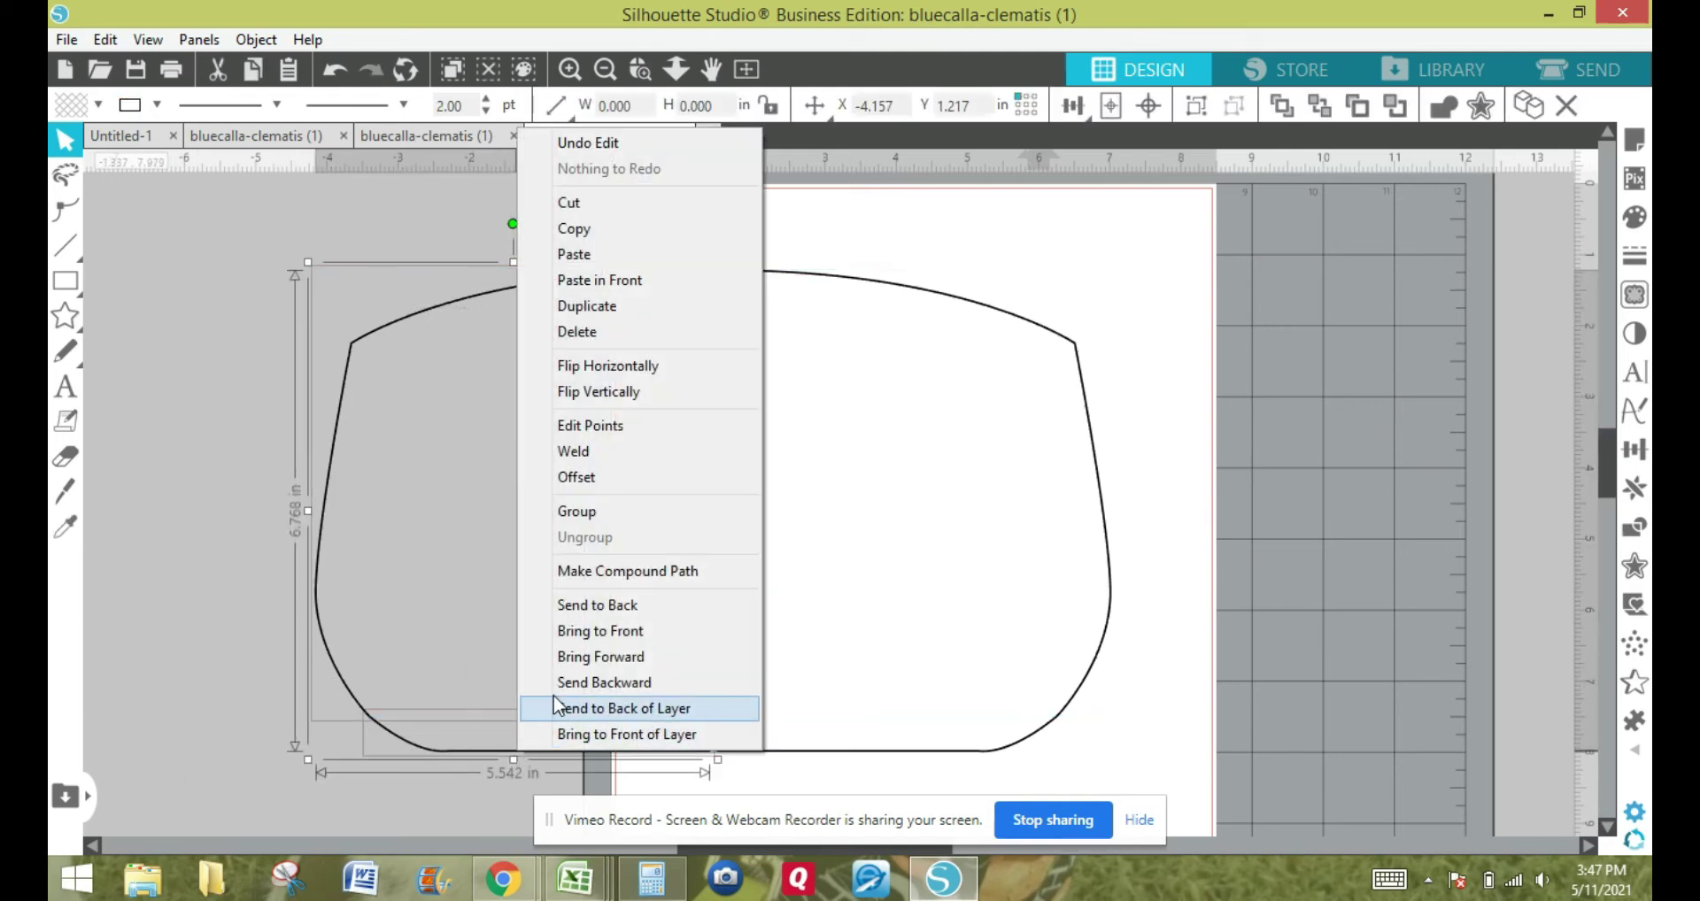
click(589, 578)
click(1092, 748)
click(1077, 731)
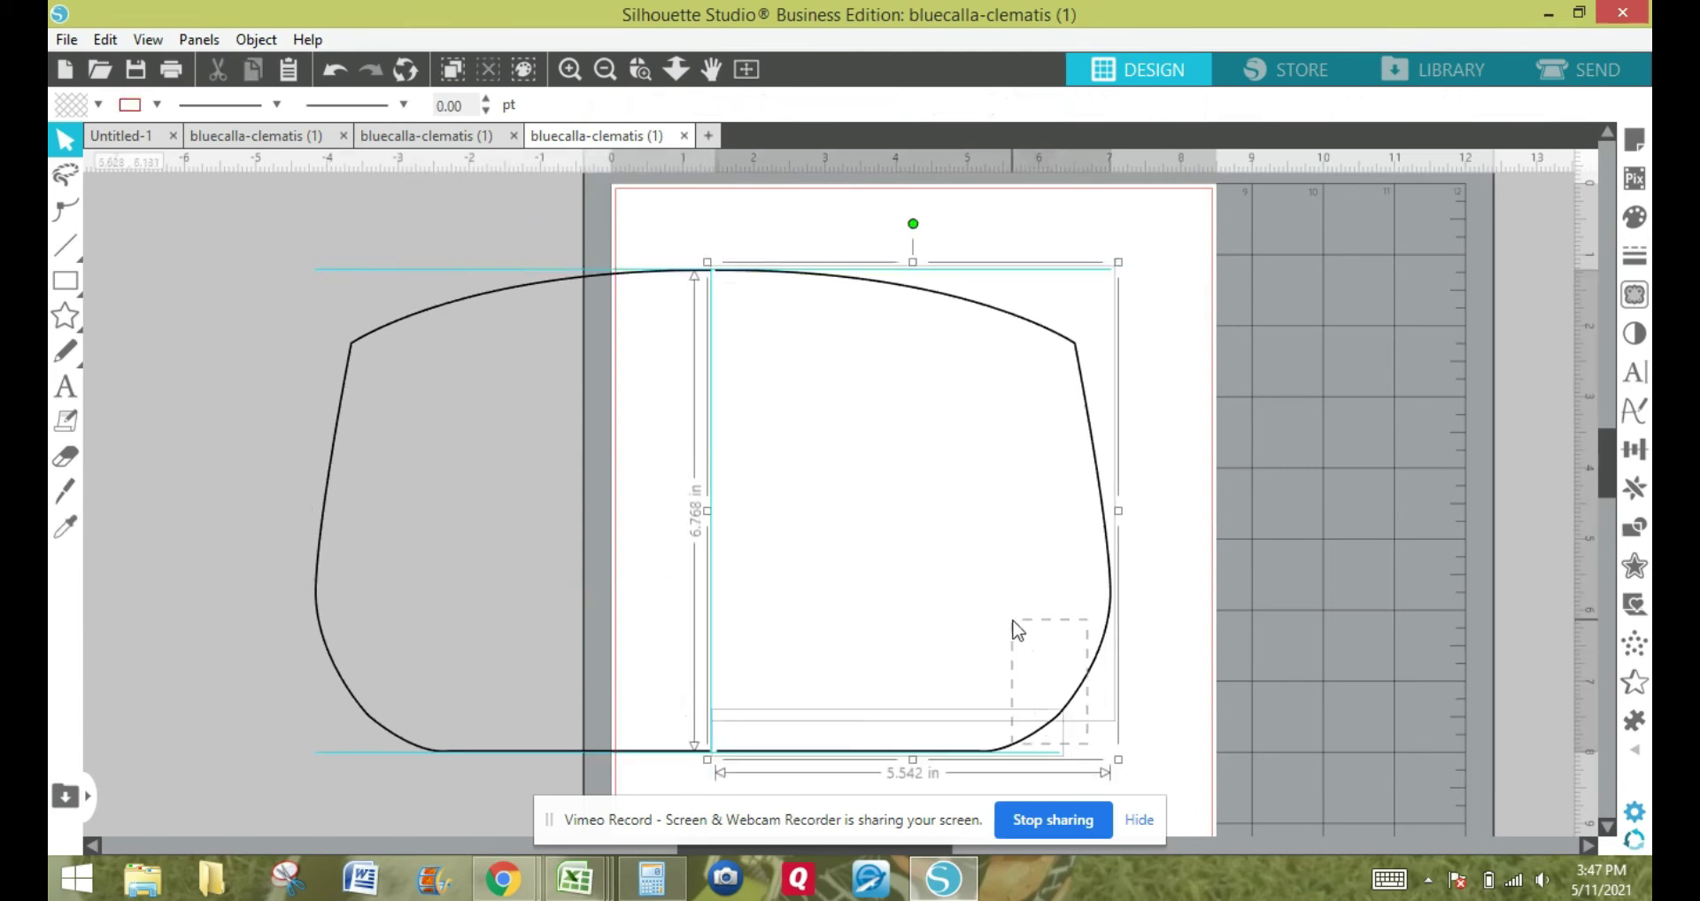
right_click(926, 295)
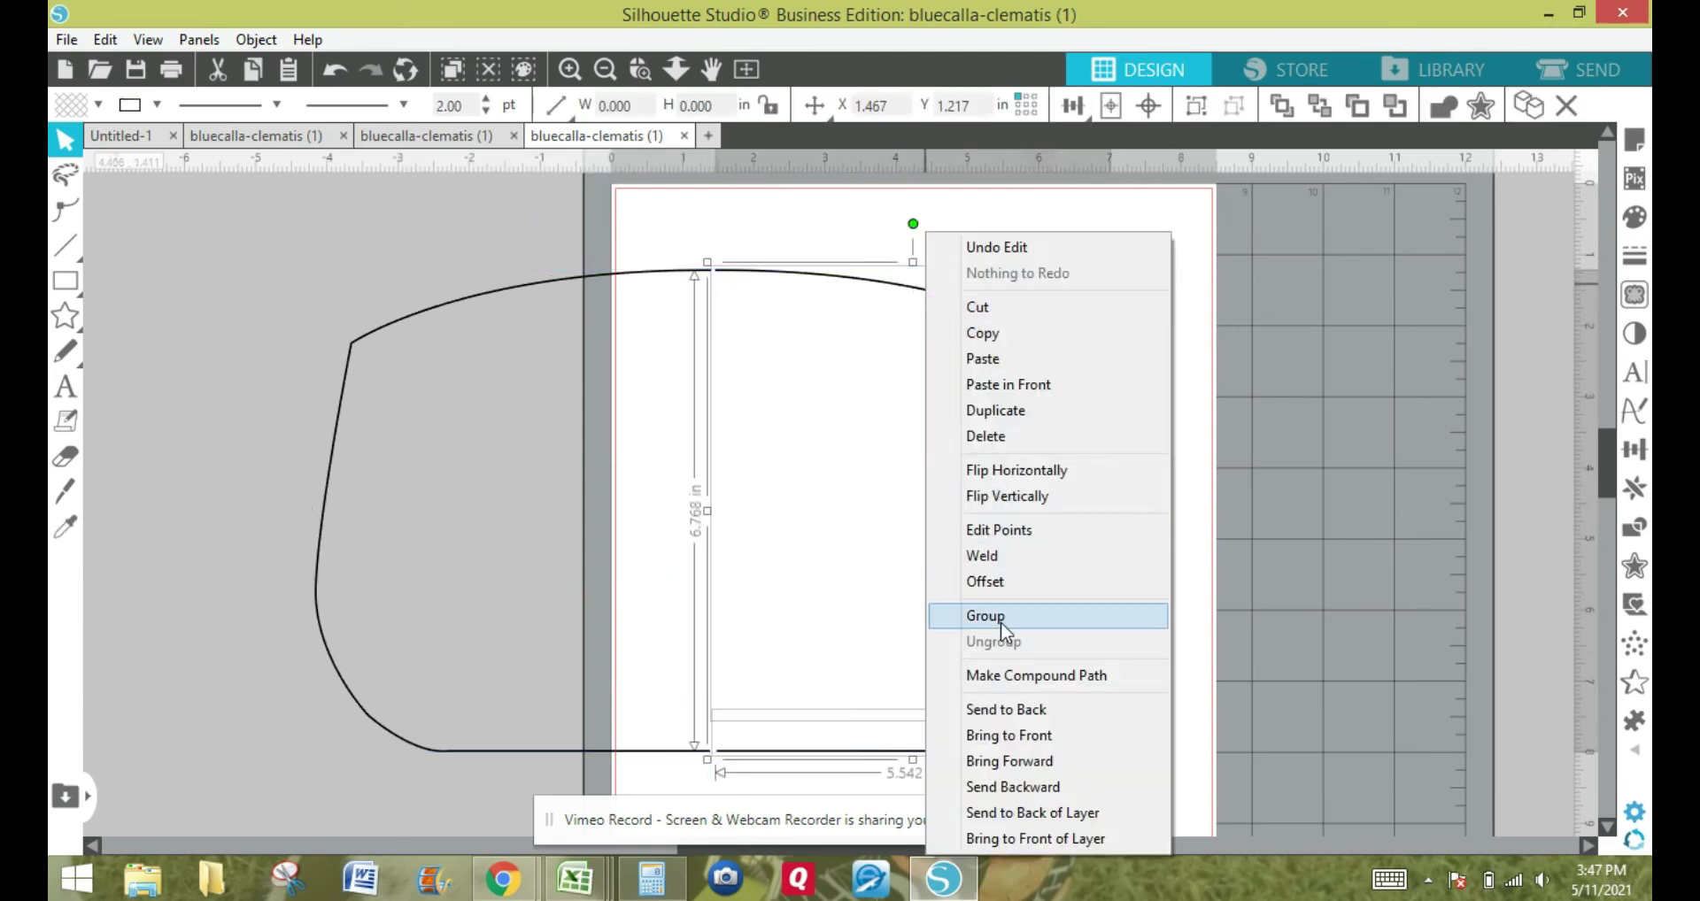
click(998, 674)
click(396, 244)
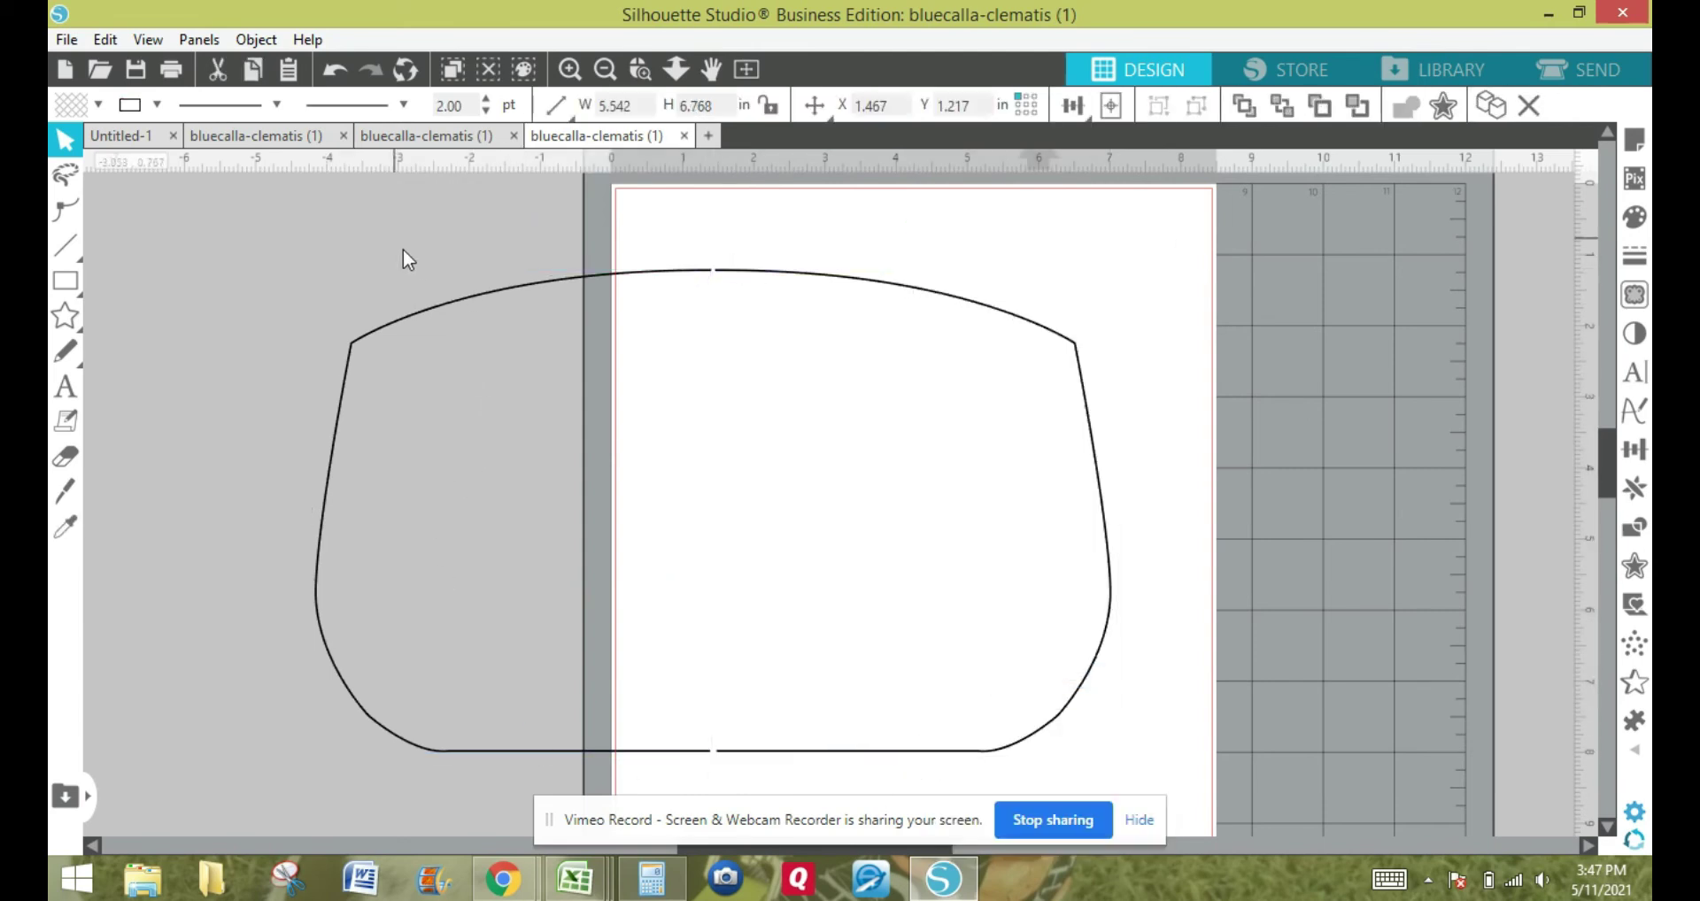
Nudge the combined left half right to an X position of -4.091 in so it meets the right half at the center.
click(417, 317)
key(Right)
key(Right)
key(Right)
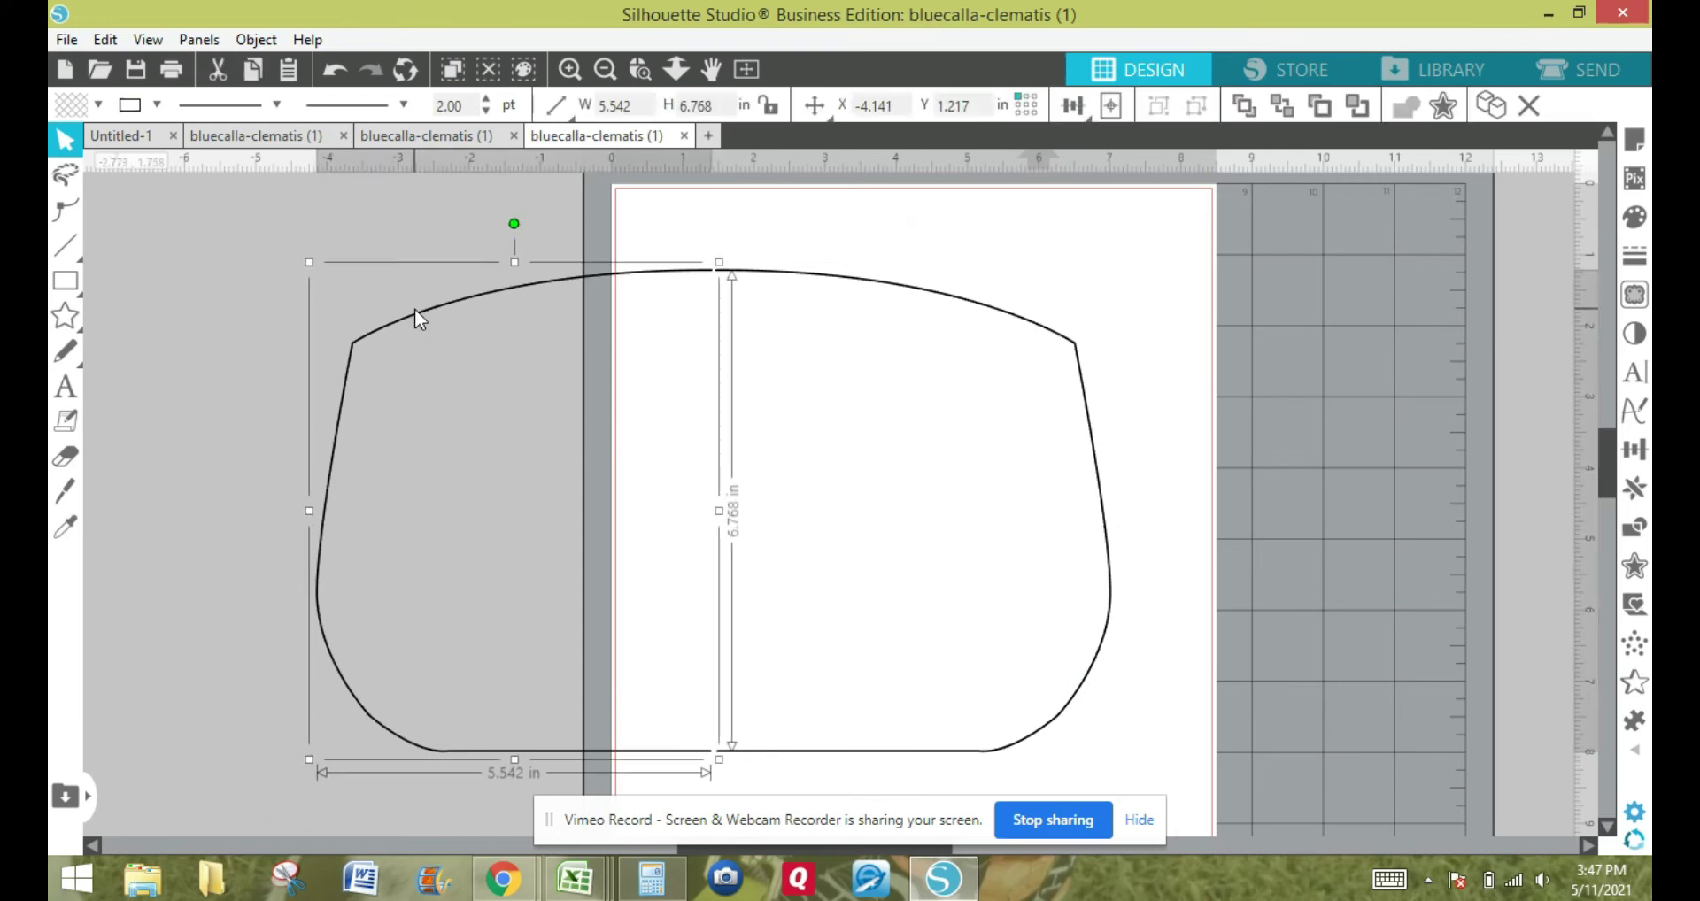
key(Right)
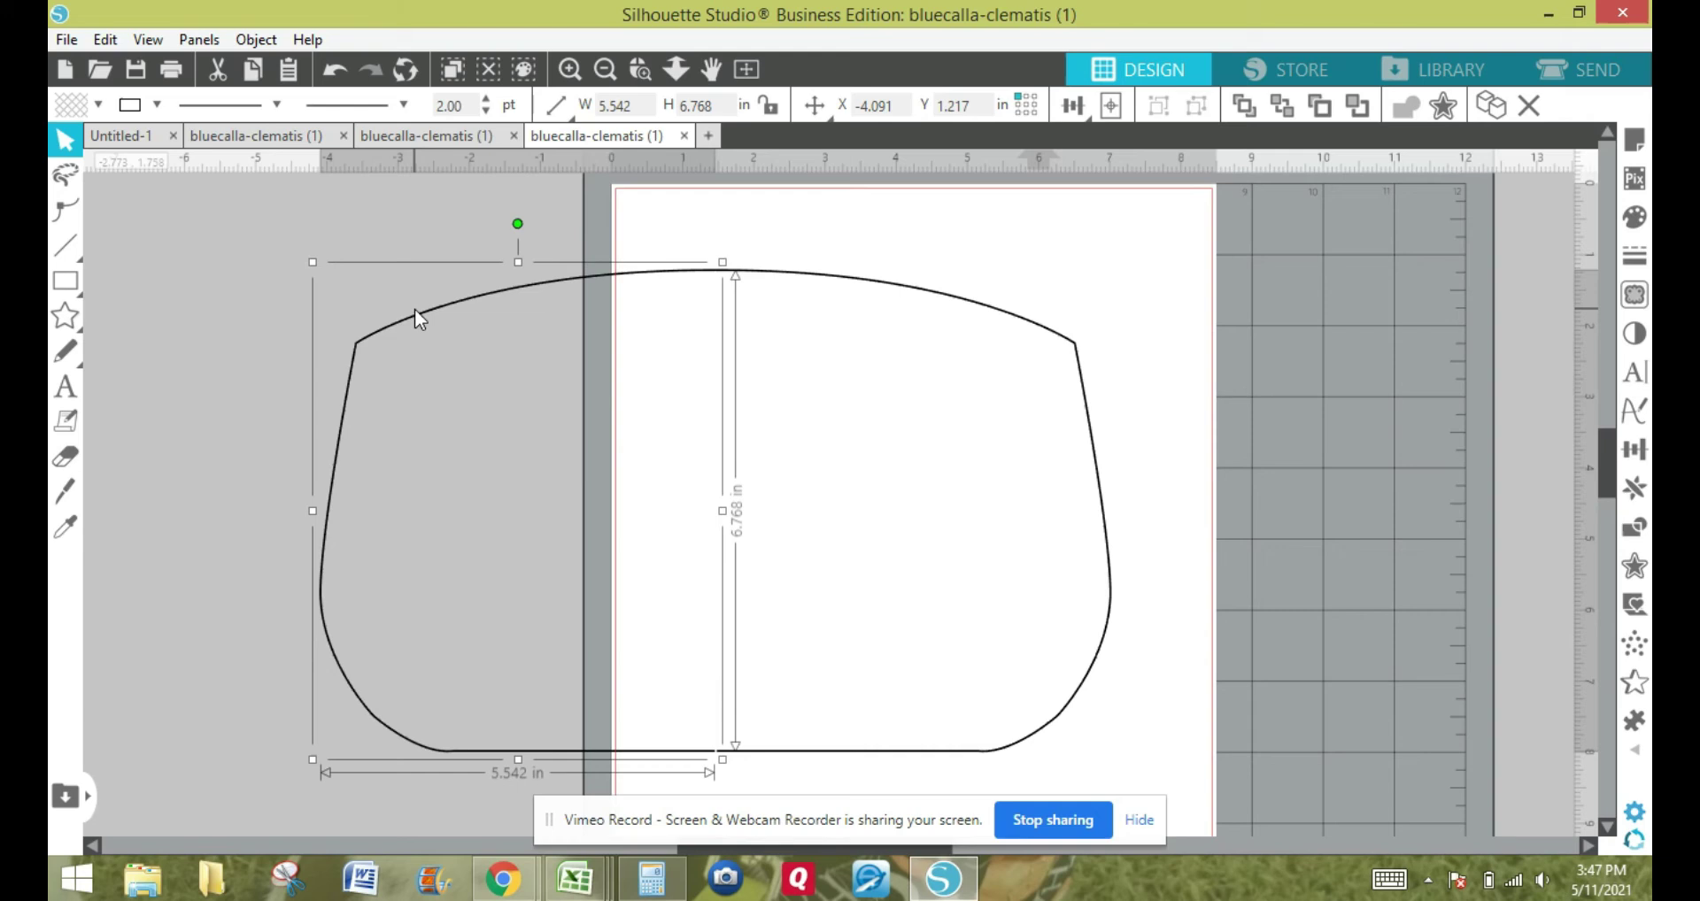
key(Right)
click(259, 337)
drag(261, 241, 768, 774)
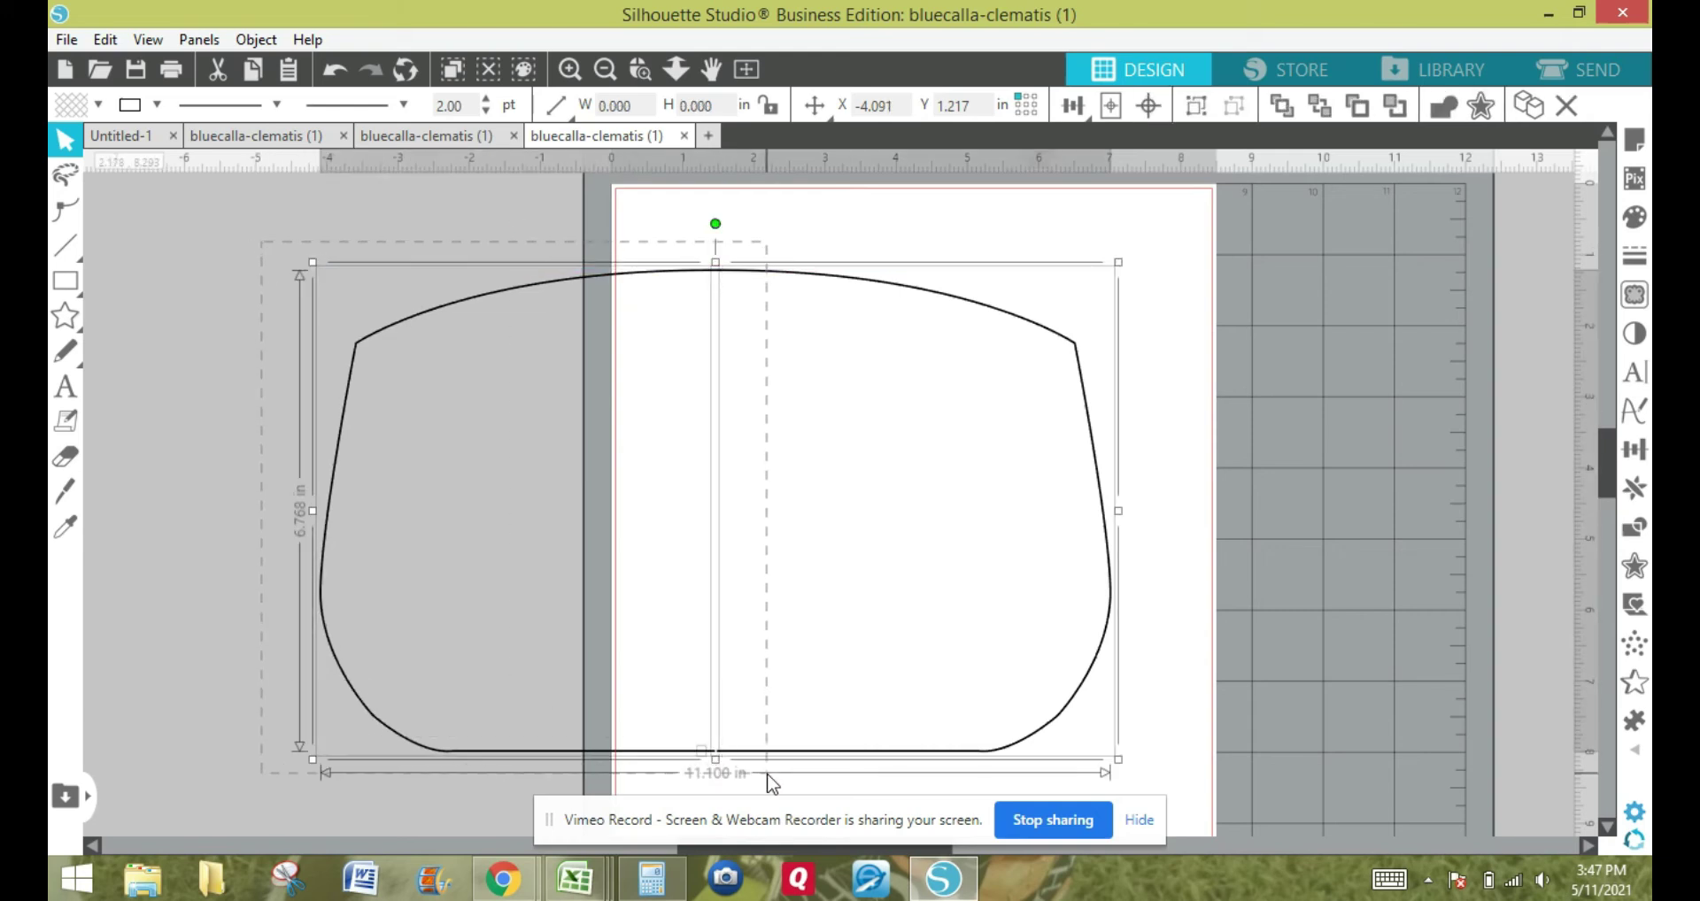
click(266, 739)
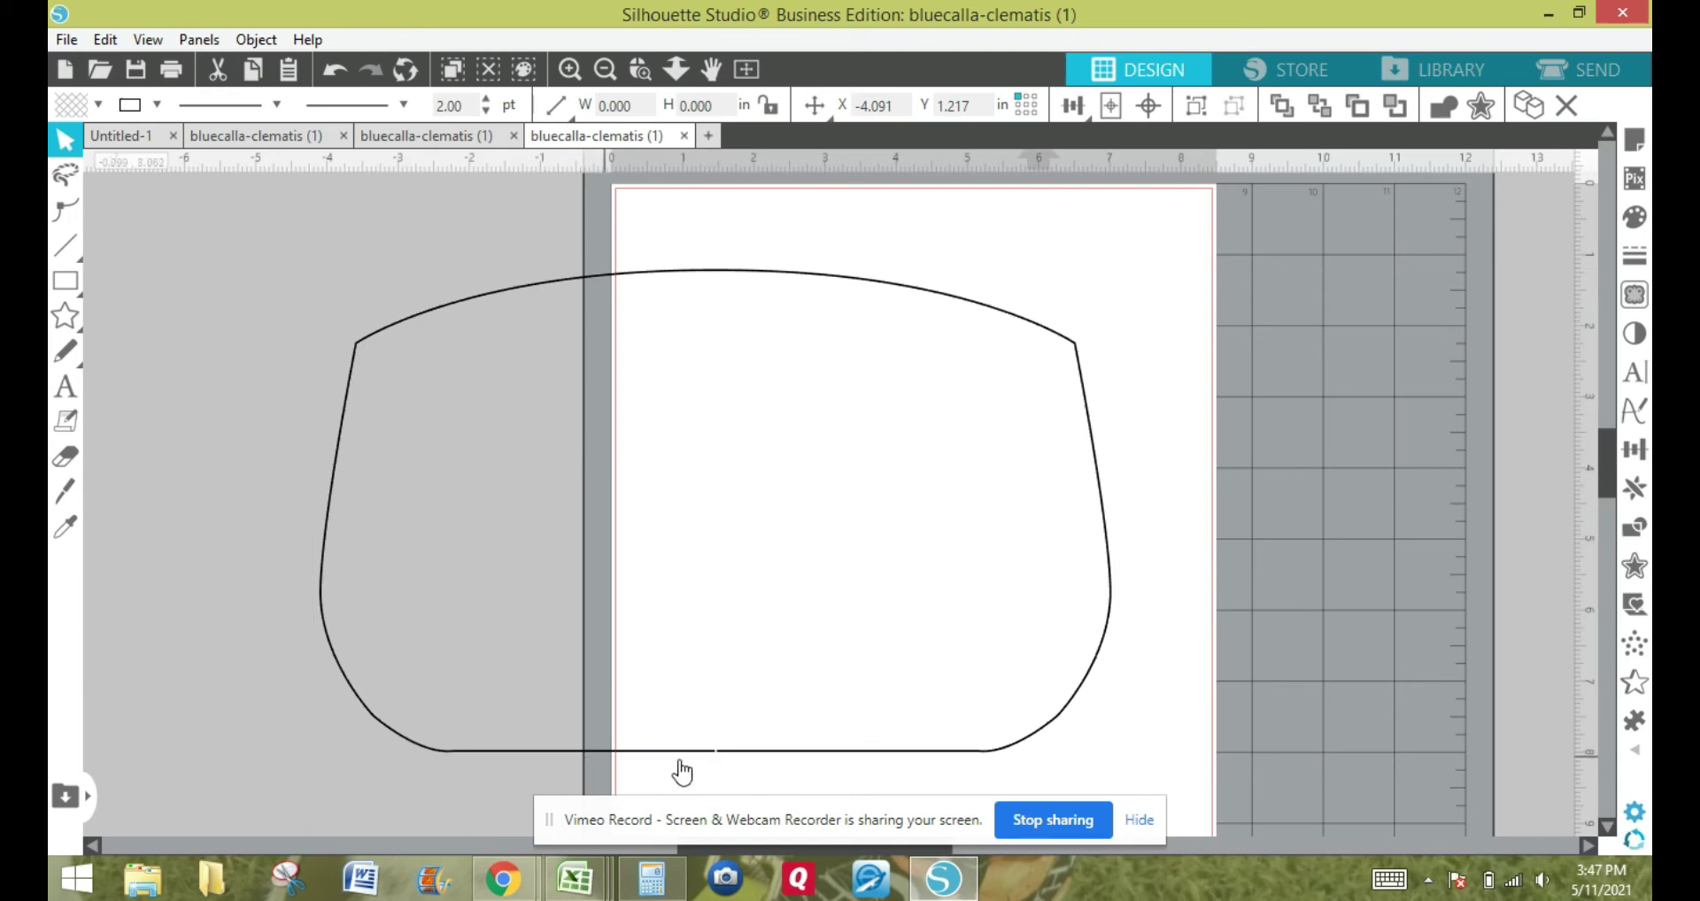
Move the right half's bottom center end point left to about X 1.43 in, overlapping the left half's bottom edge.
click(728, 751)
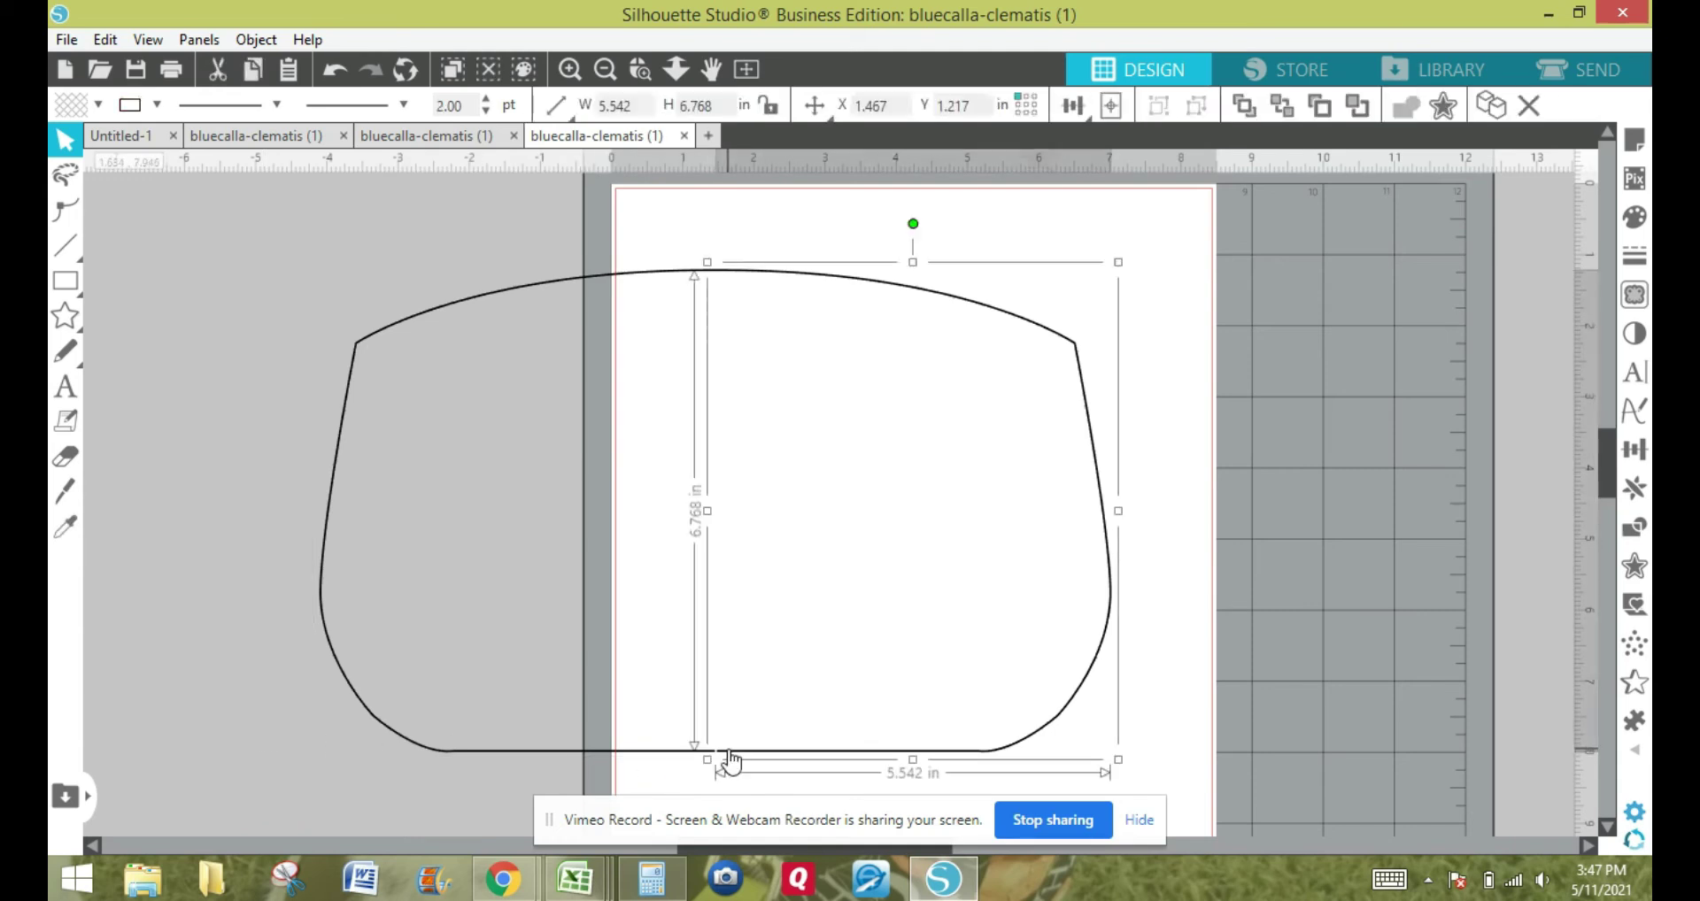
double_click(722, 752)
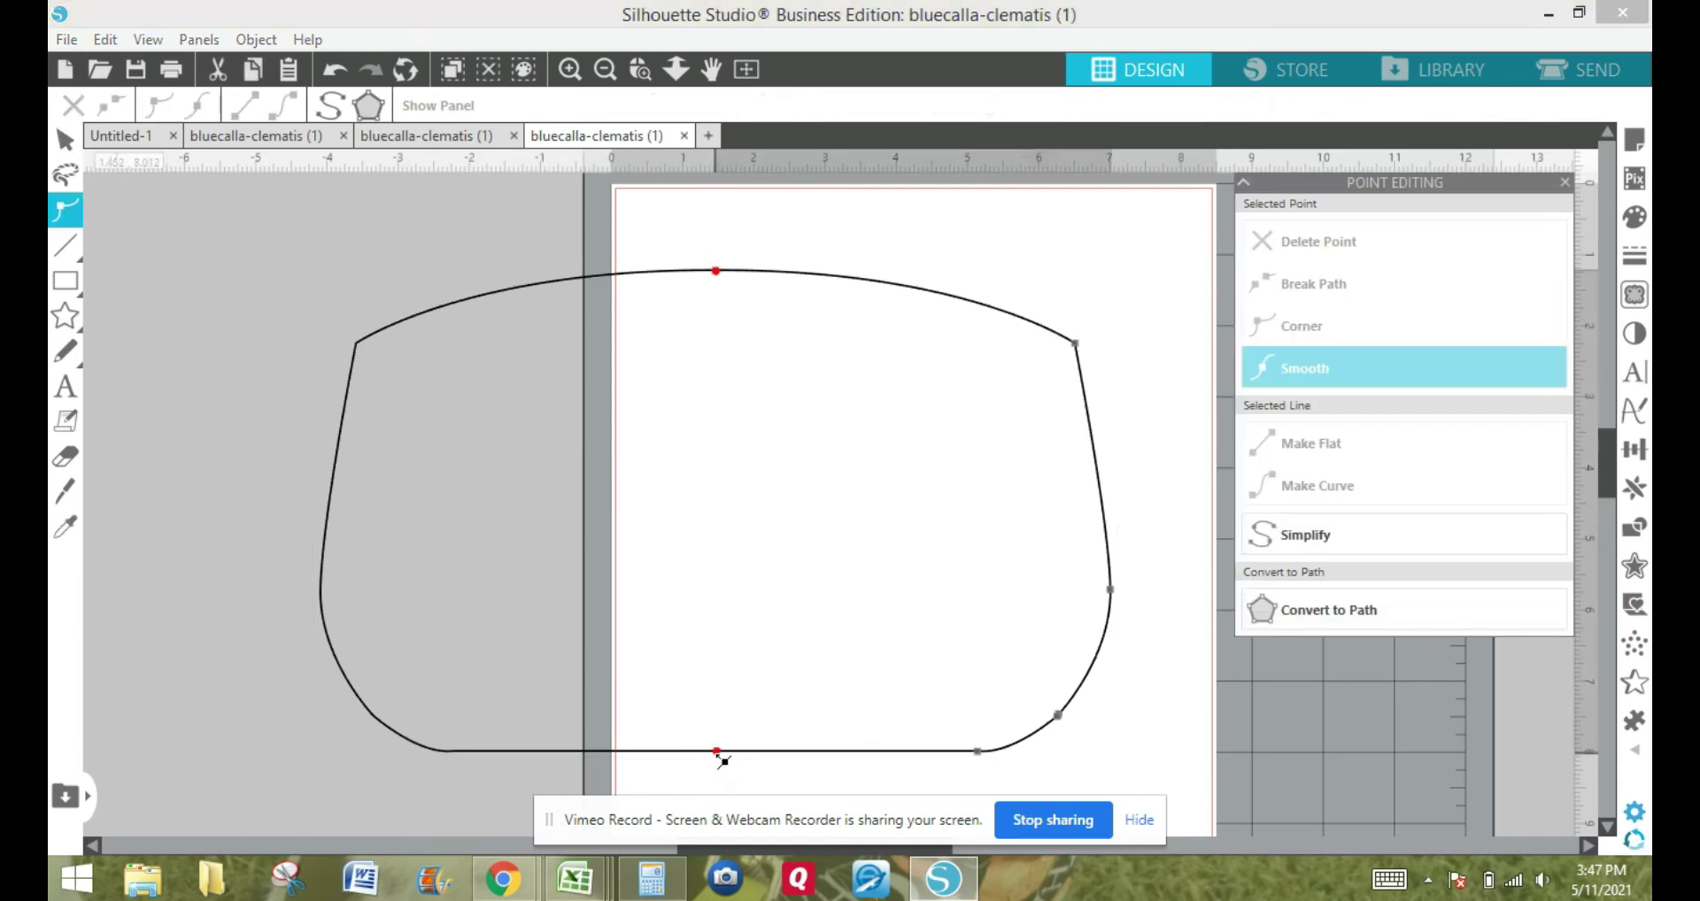
click(714, 752)
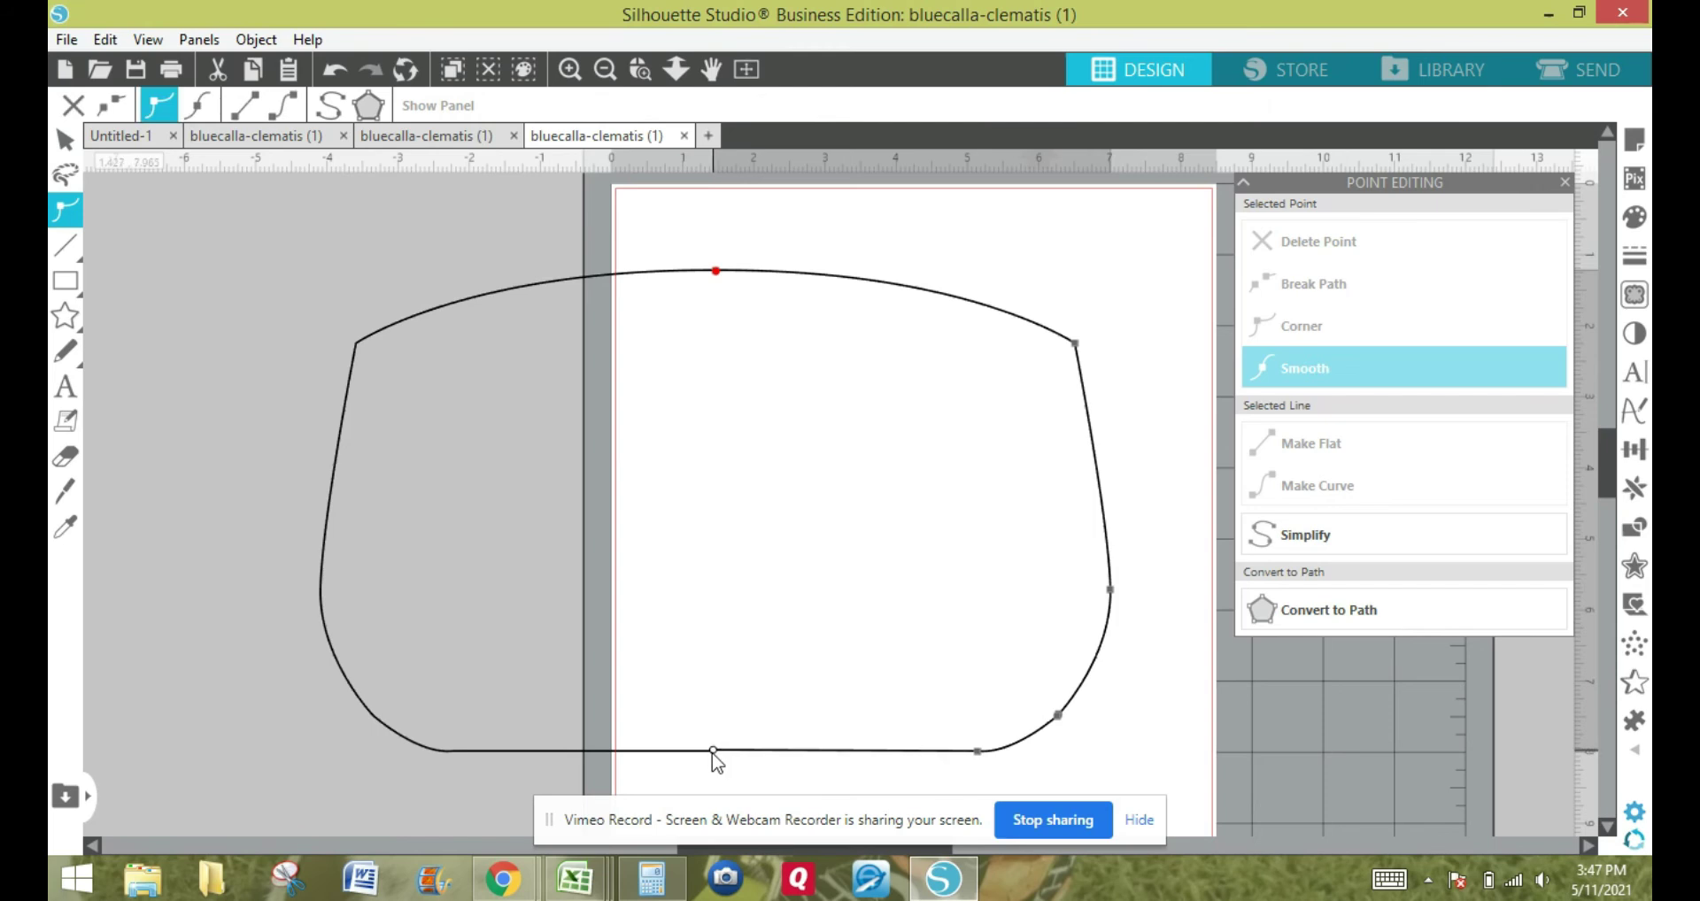
click(317, 671)
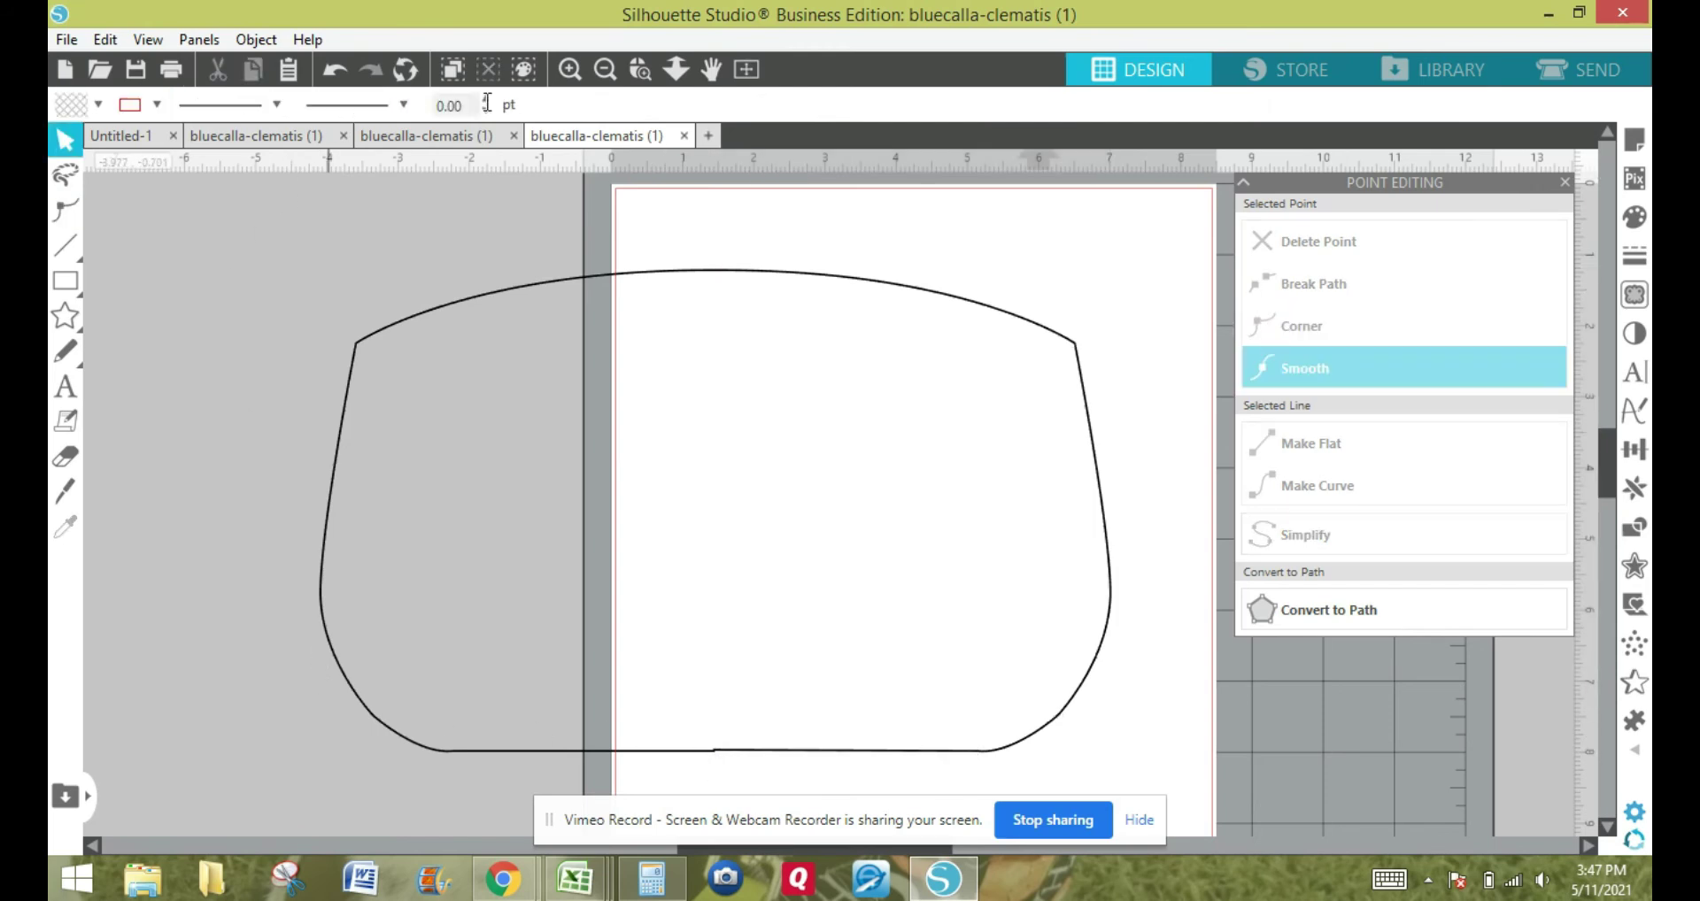
Lower the right half's bottom center end point slightly to level it with the left half's bottom edge.
click(571, 69)
drag(1611, 463, 1617, 501)
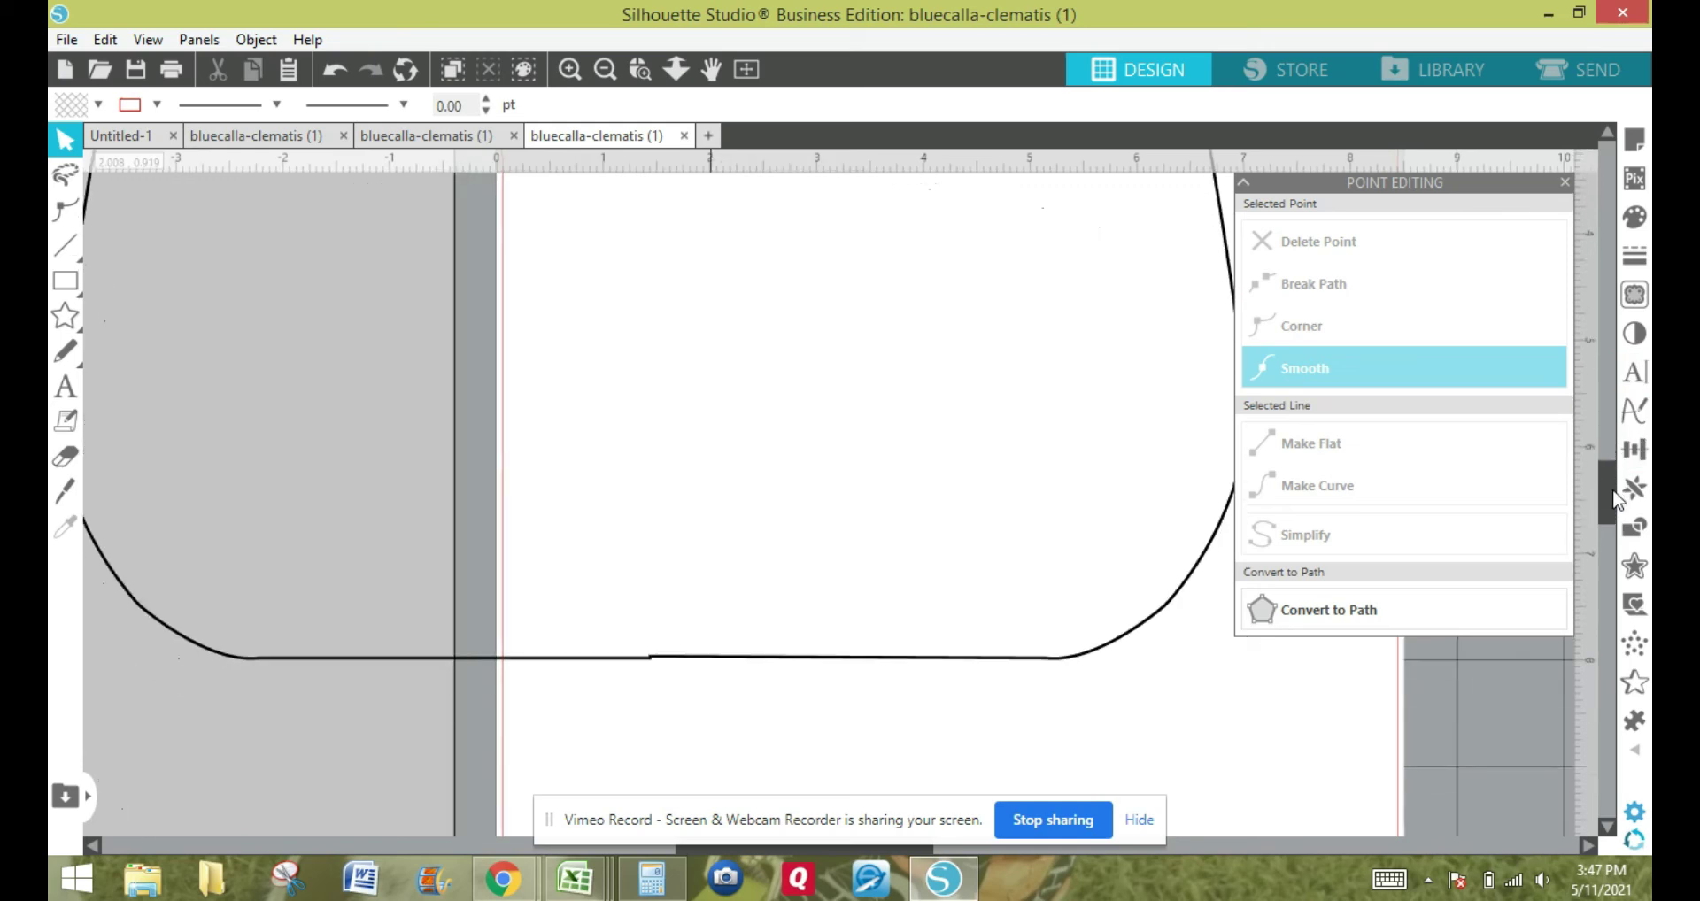
click(676, 671)
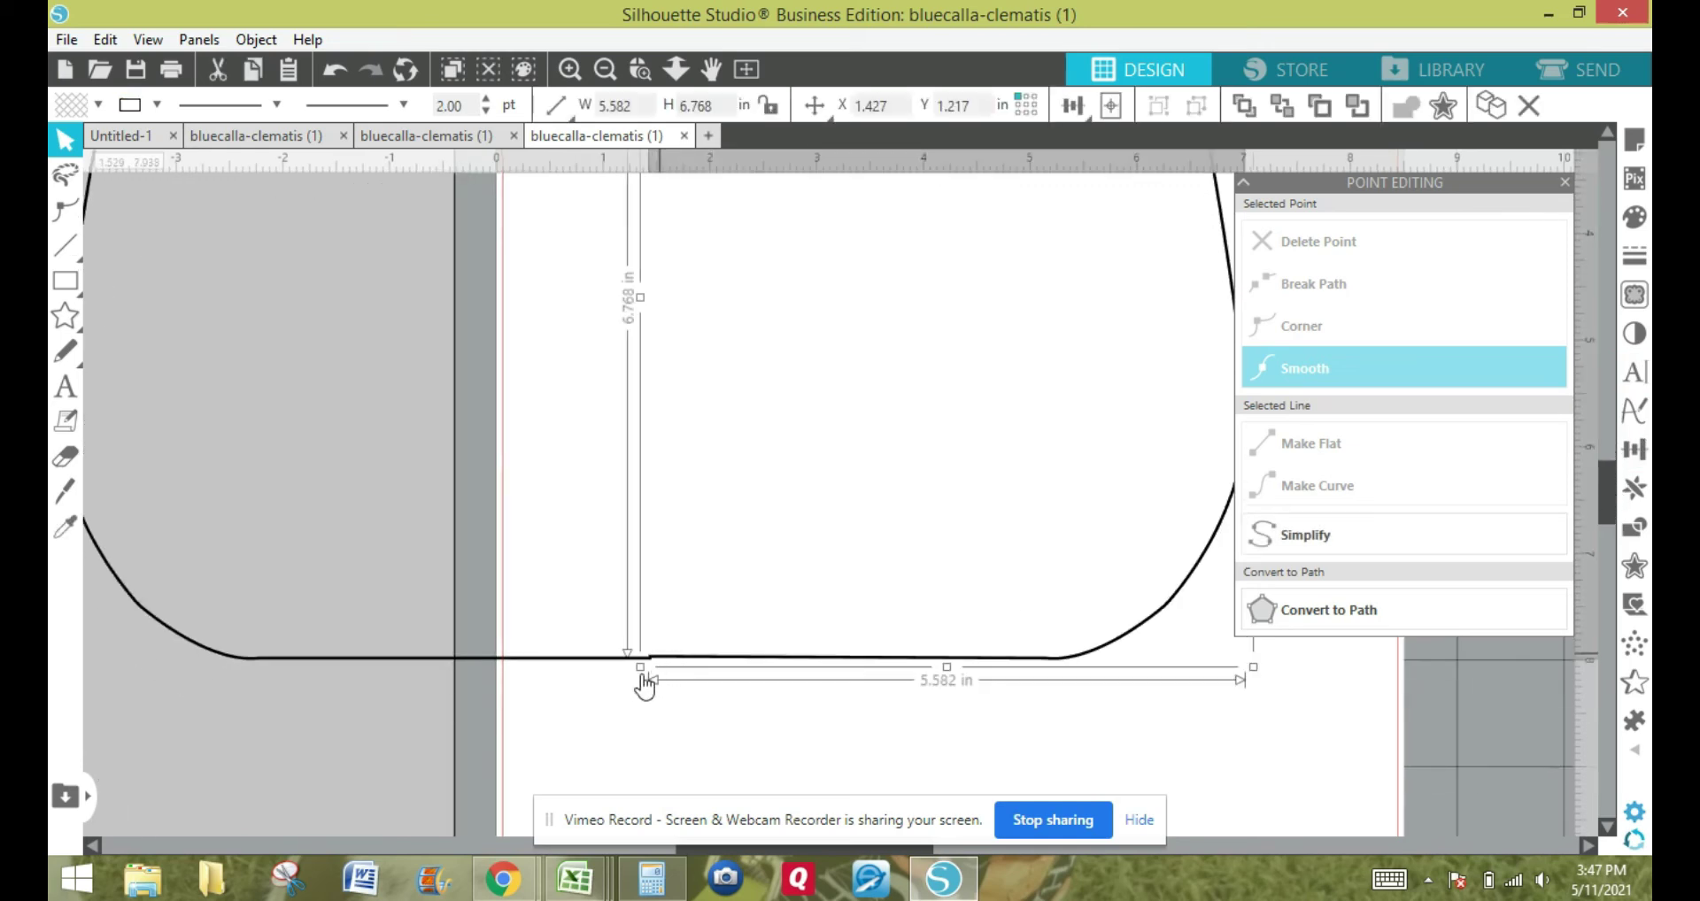
double_click(652, 660)
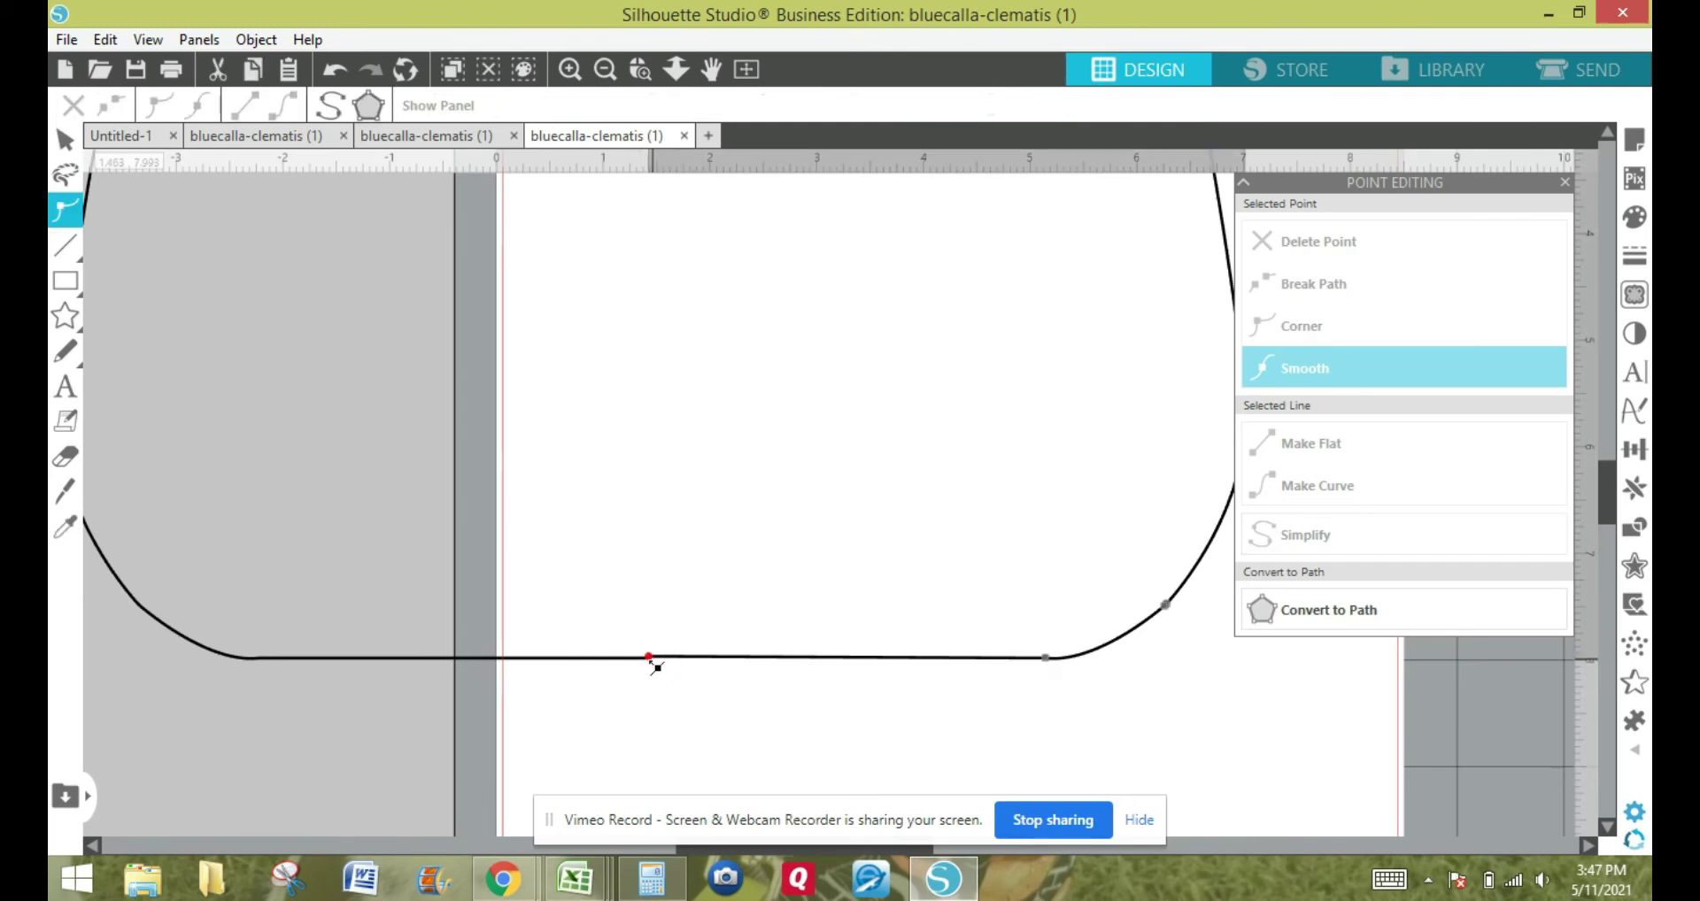
drag(649, 657, 650, 660)
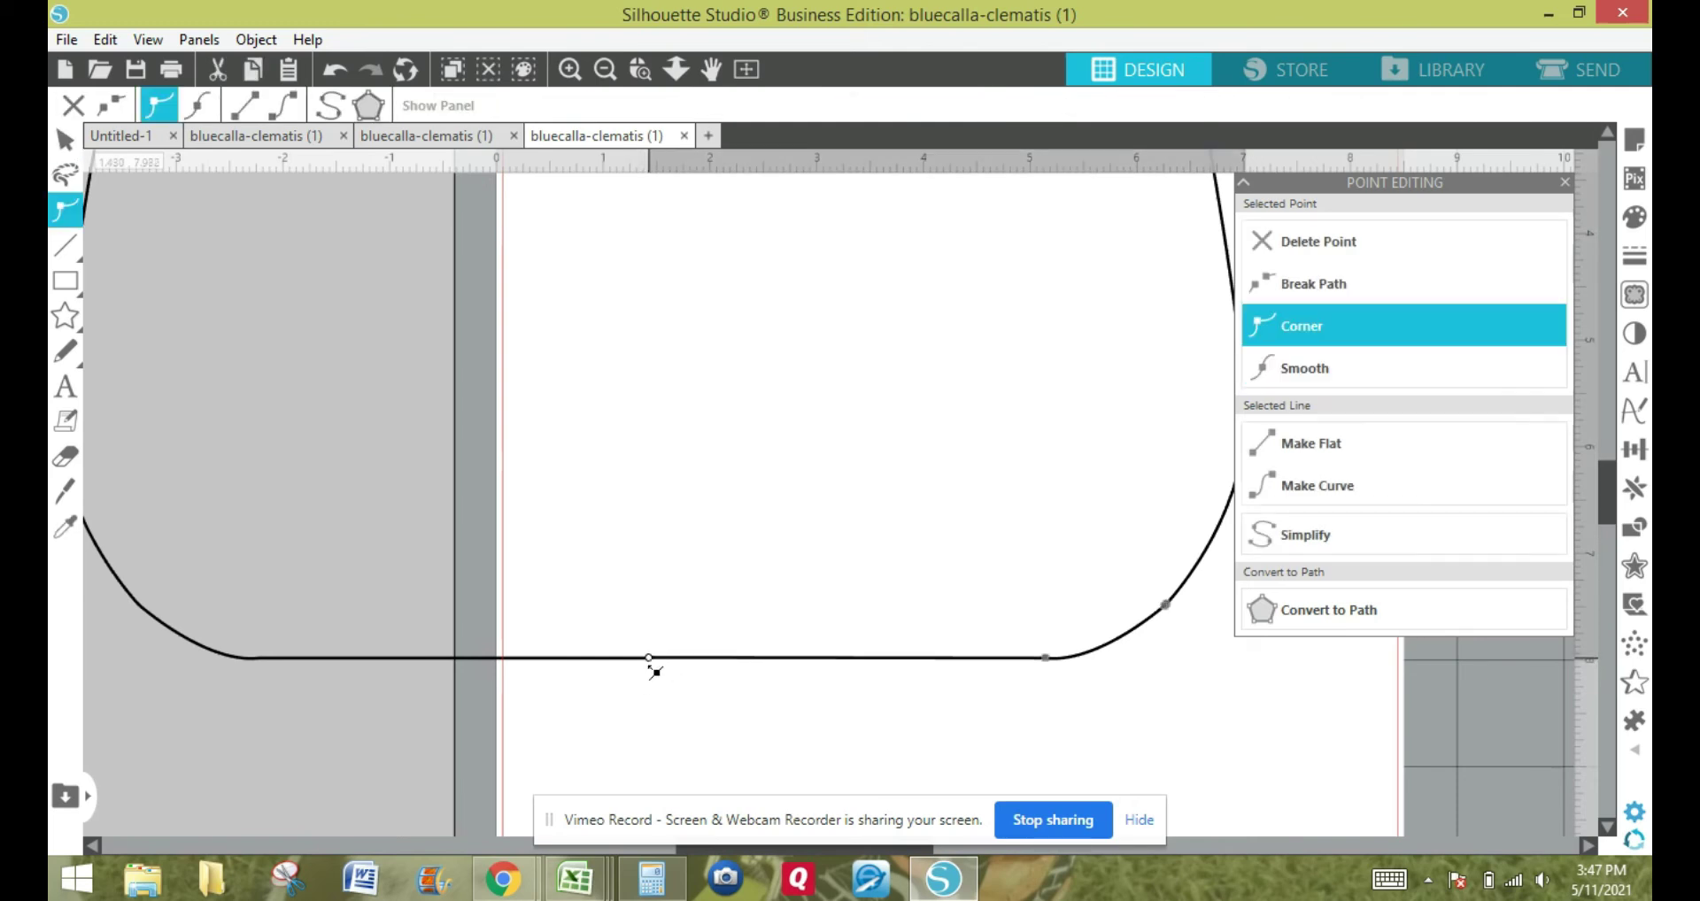
double_click(654, 666)
double_click(653, 664)
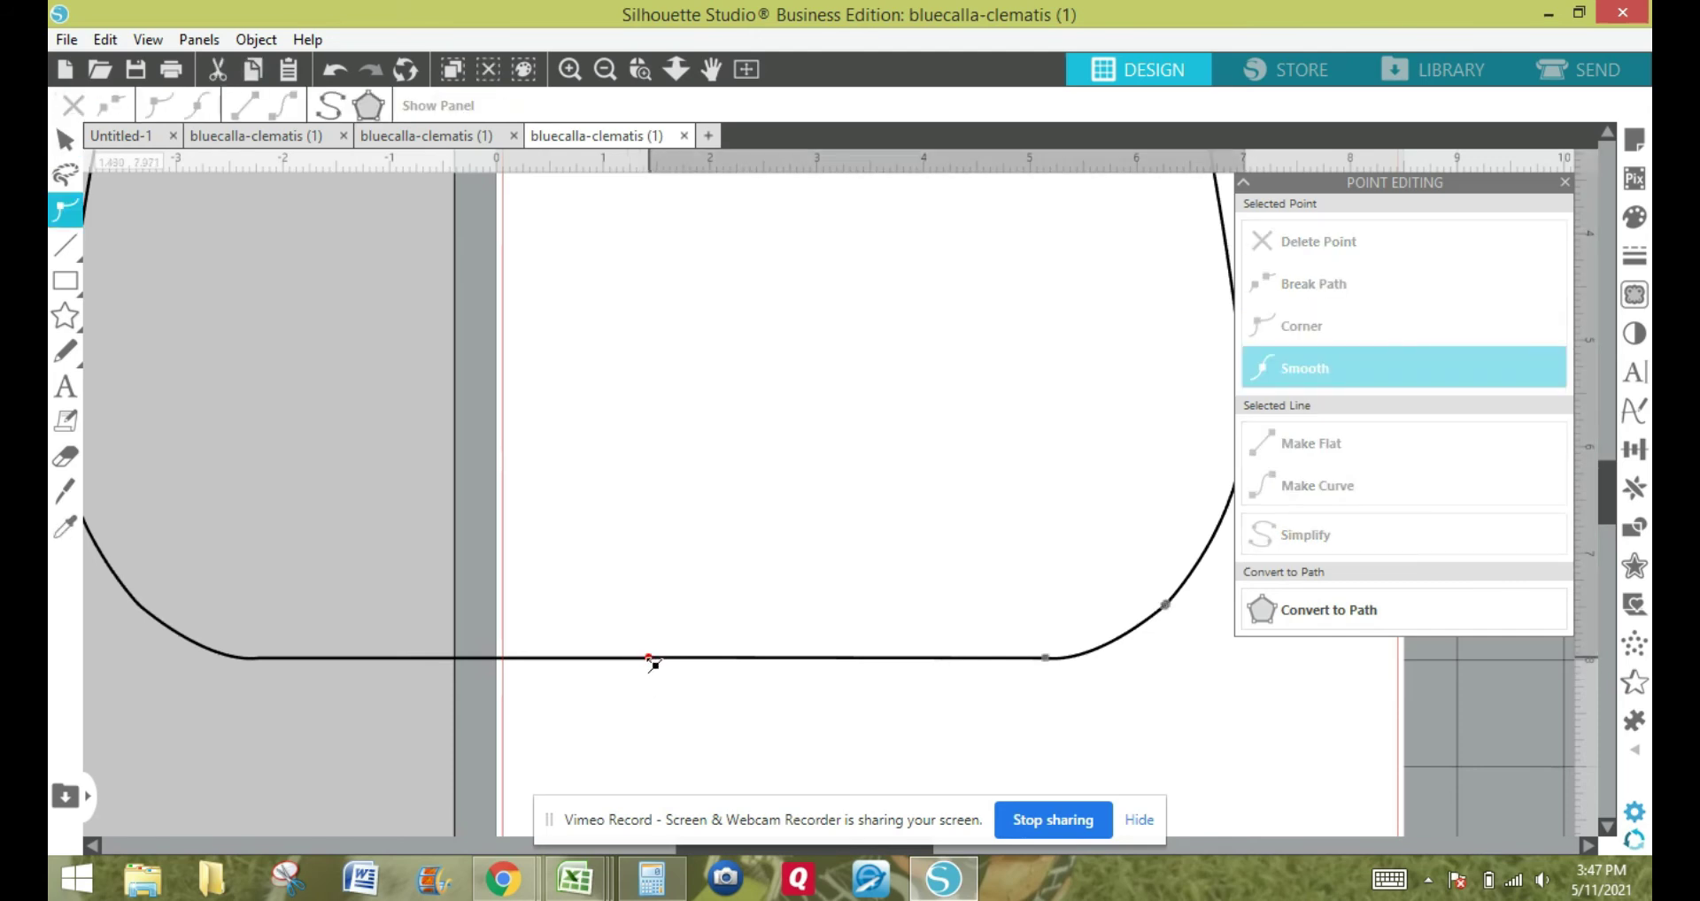
double_click(651, 661)
double_click(657, 660)
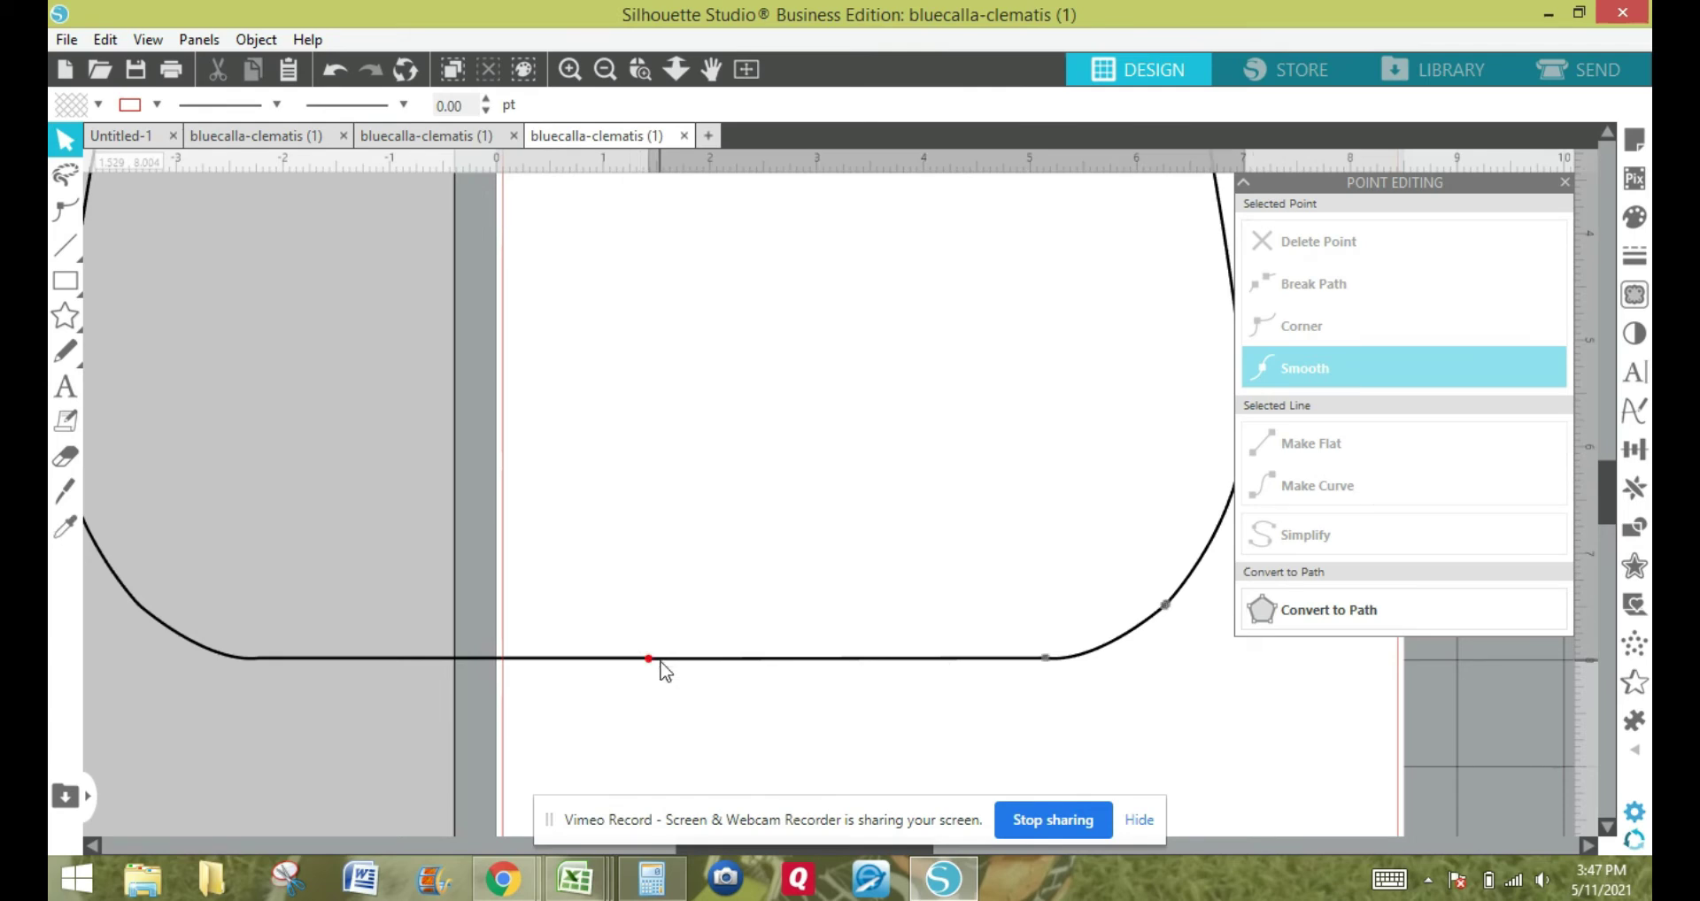
double_click(652, 660)
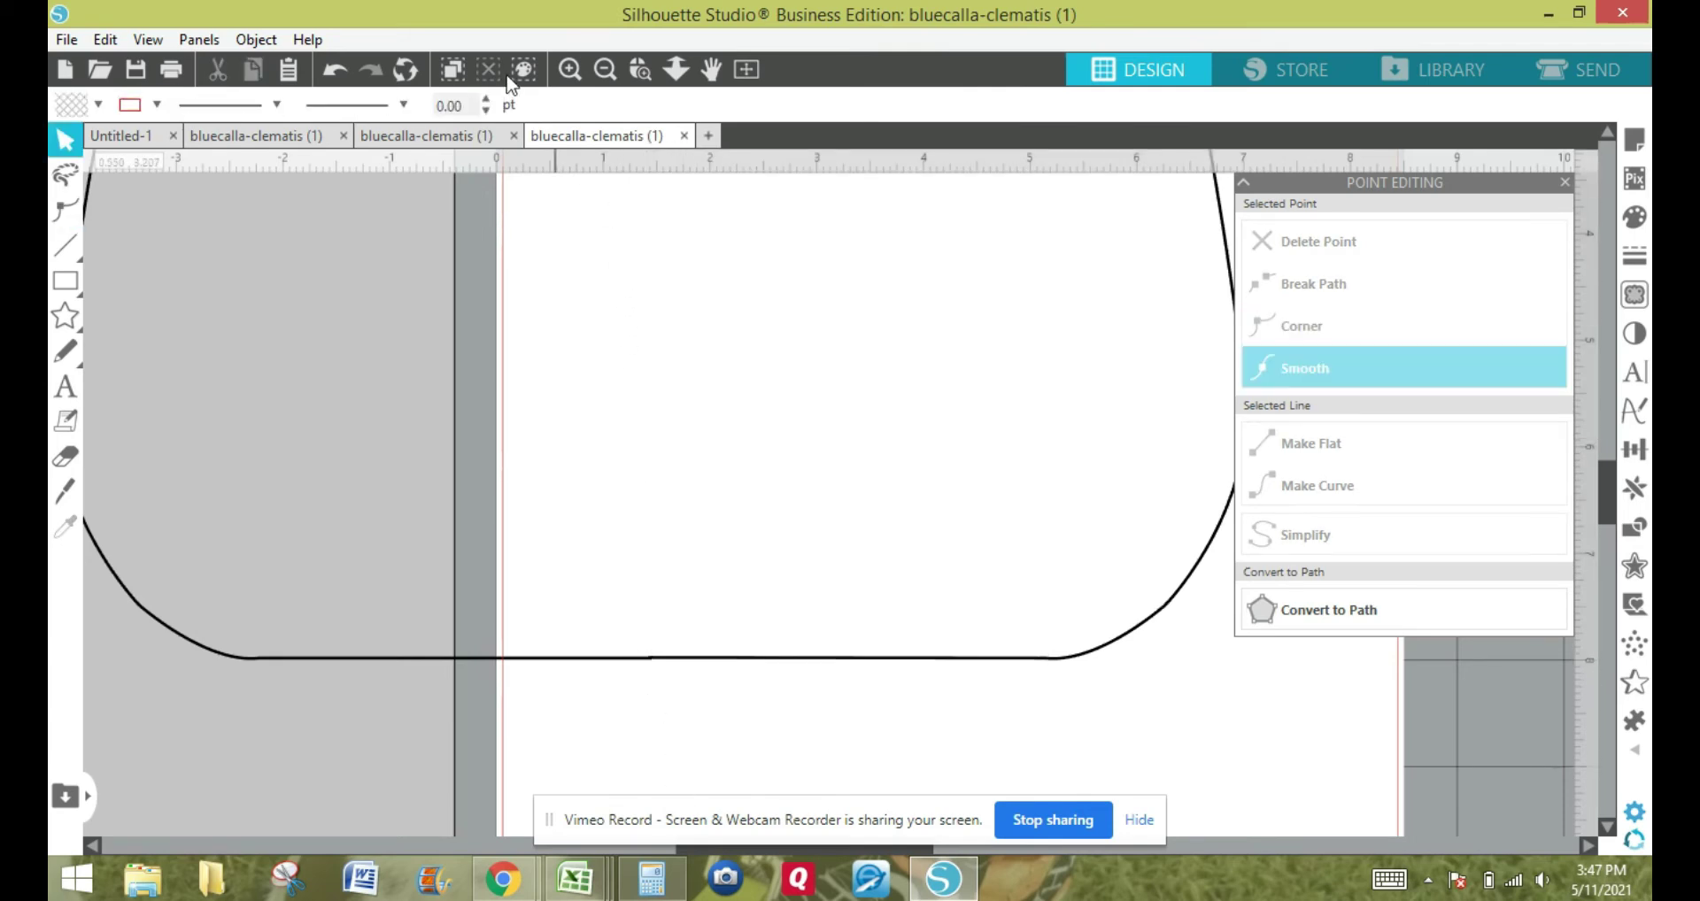
Fine-tune the right half's bottom center end point until the two bottom edges join in one straight line, and finish point editing.
click(569, 69)
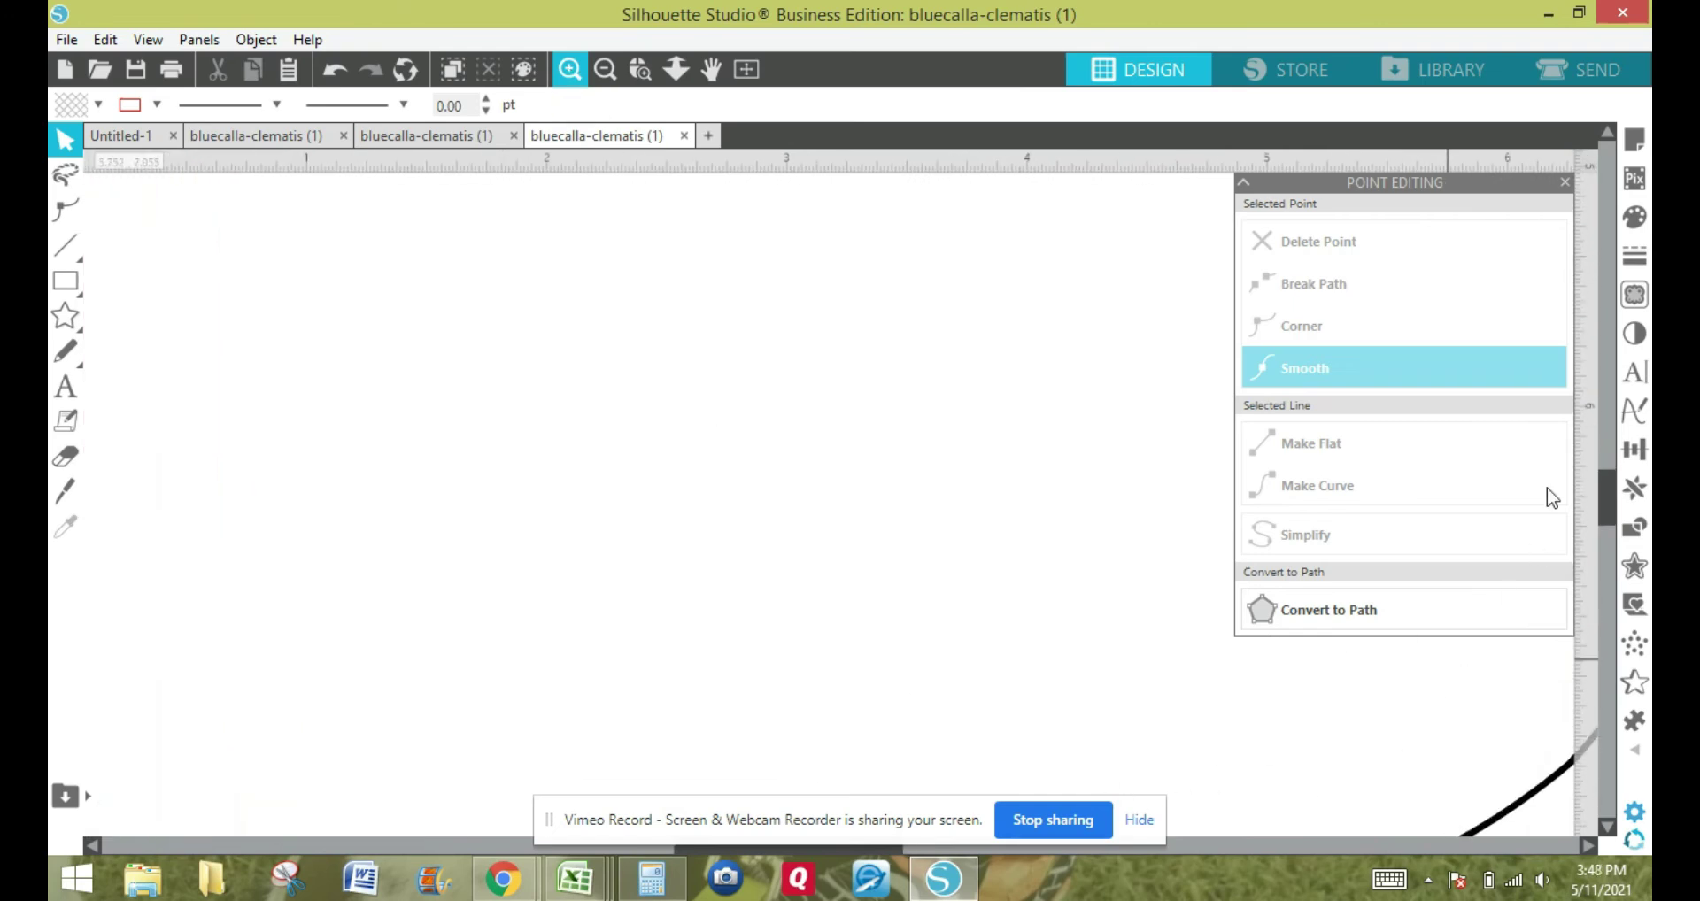
drag(1607, 493, 1599, 531)
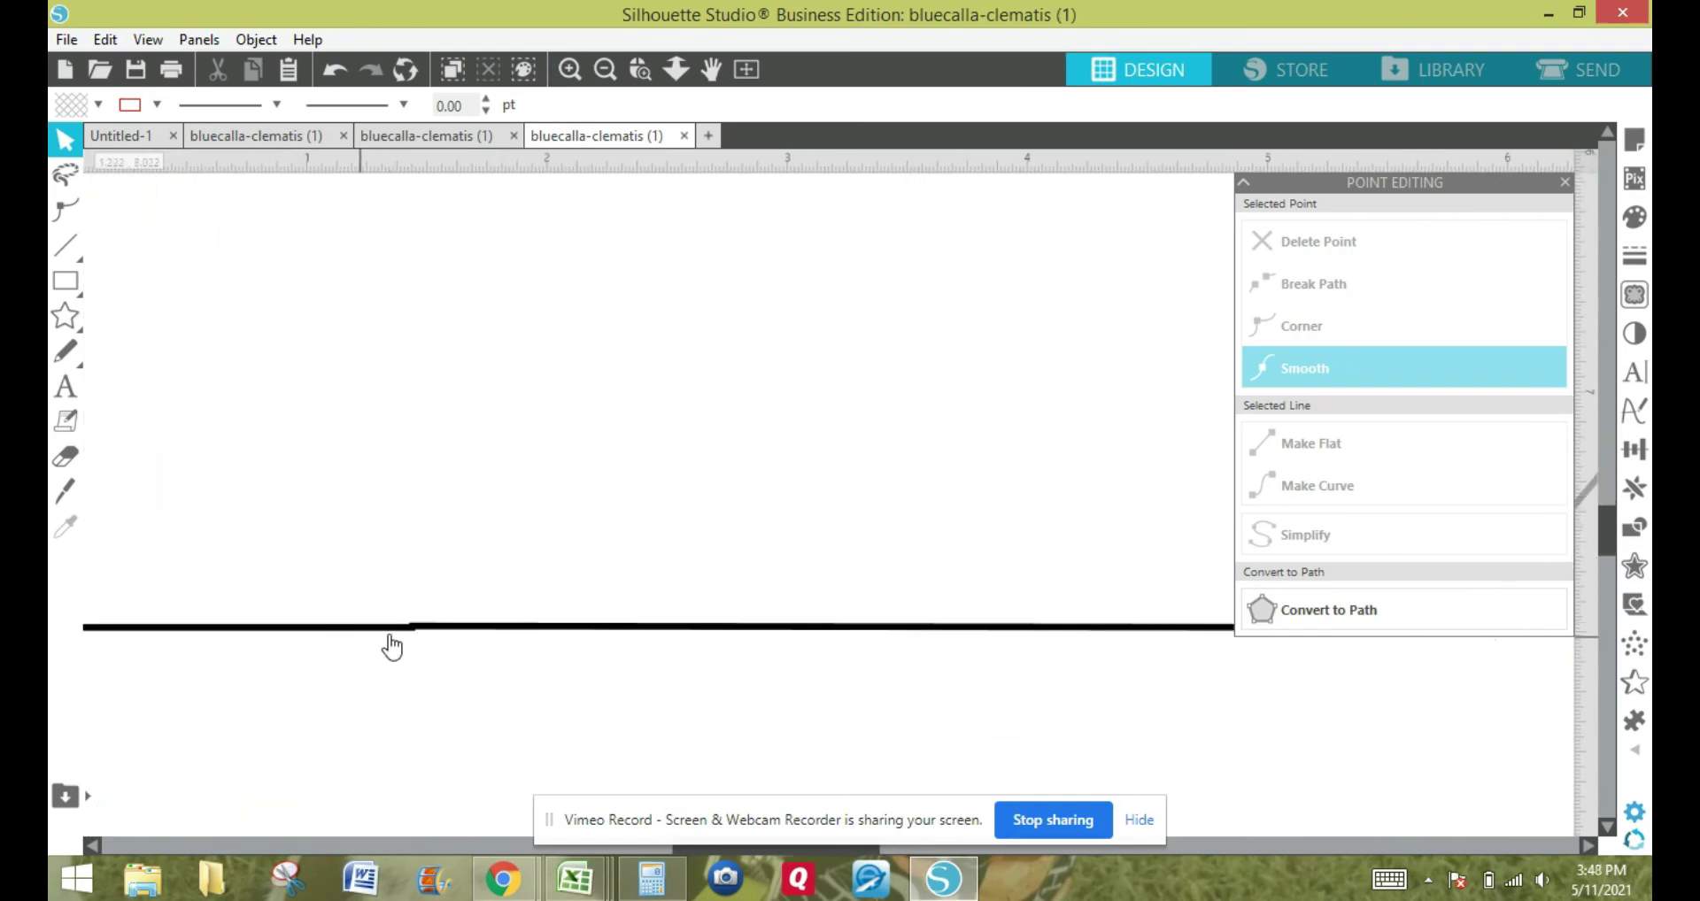
click(441, 641)
double_click(417, 639)
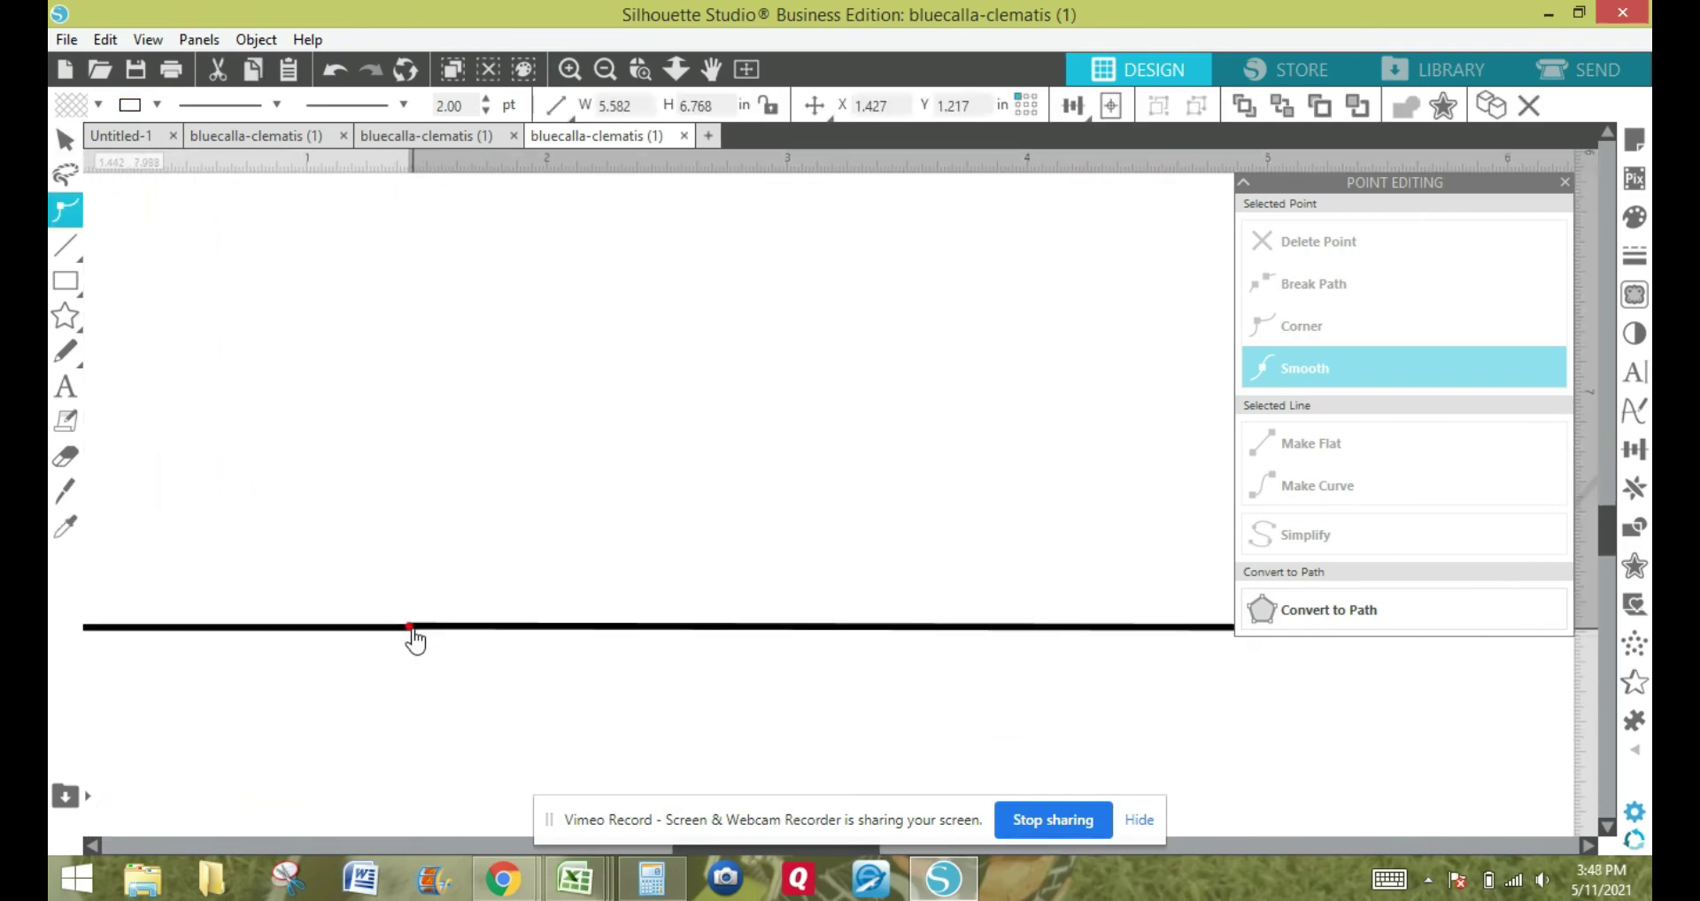
click(413, 634)
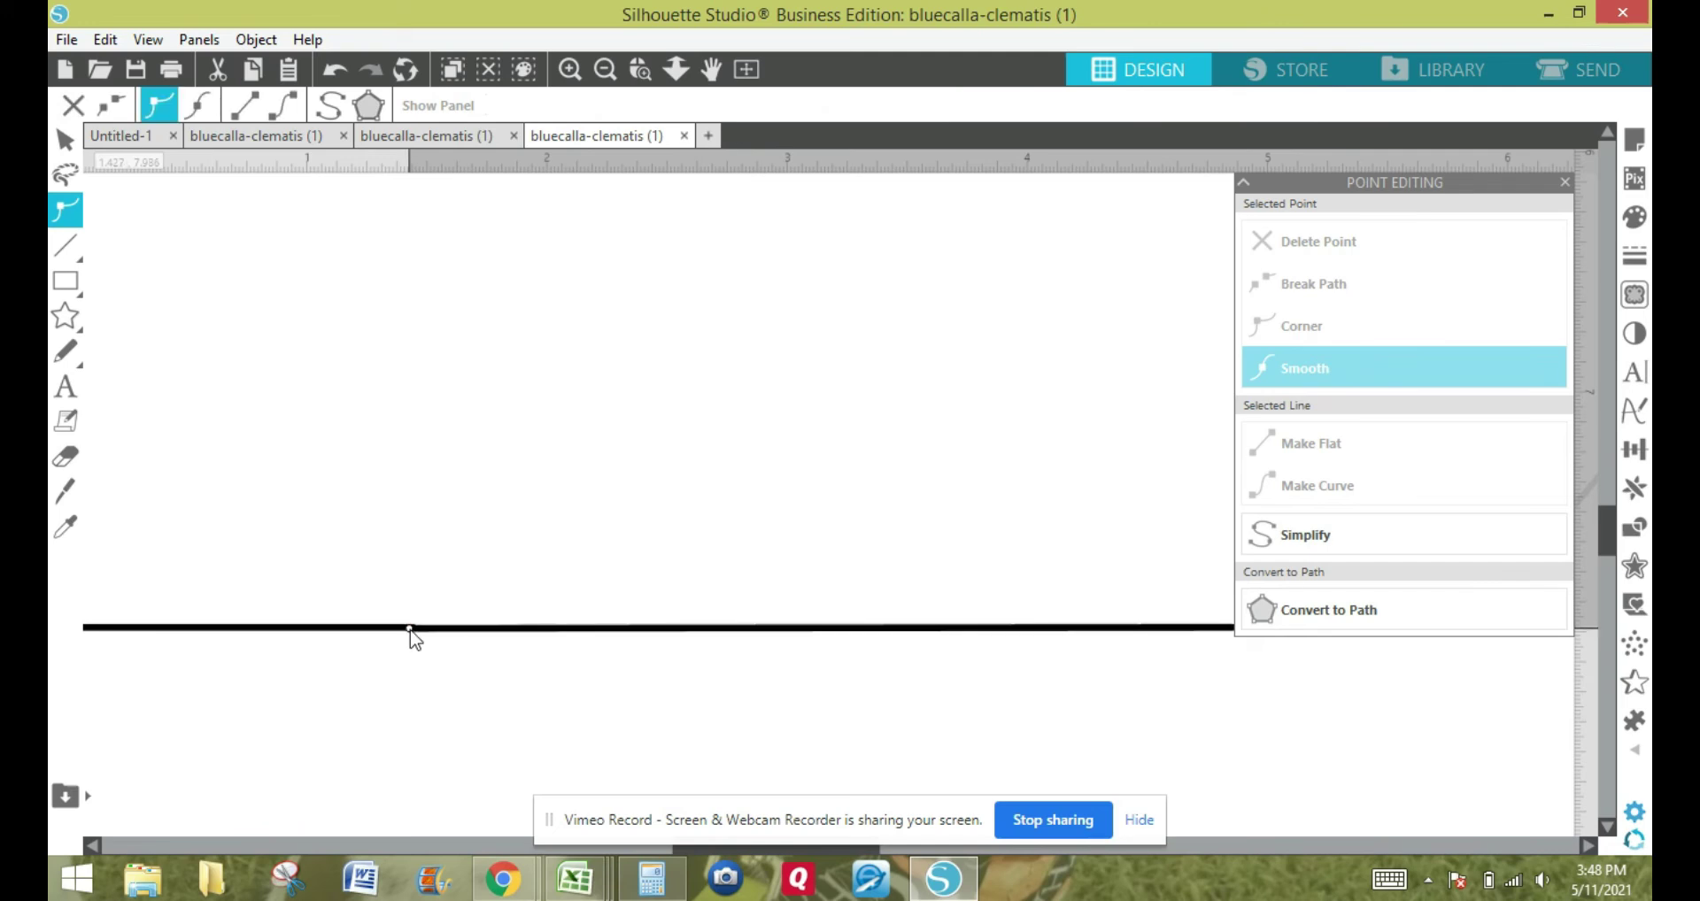
drag(412, 634, 412, 633)
click(407, 657)
click(605, 71)
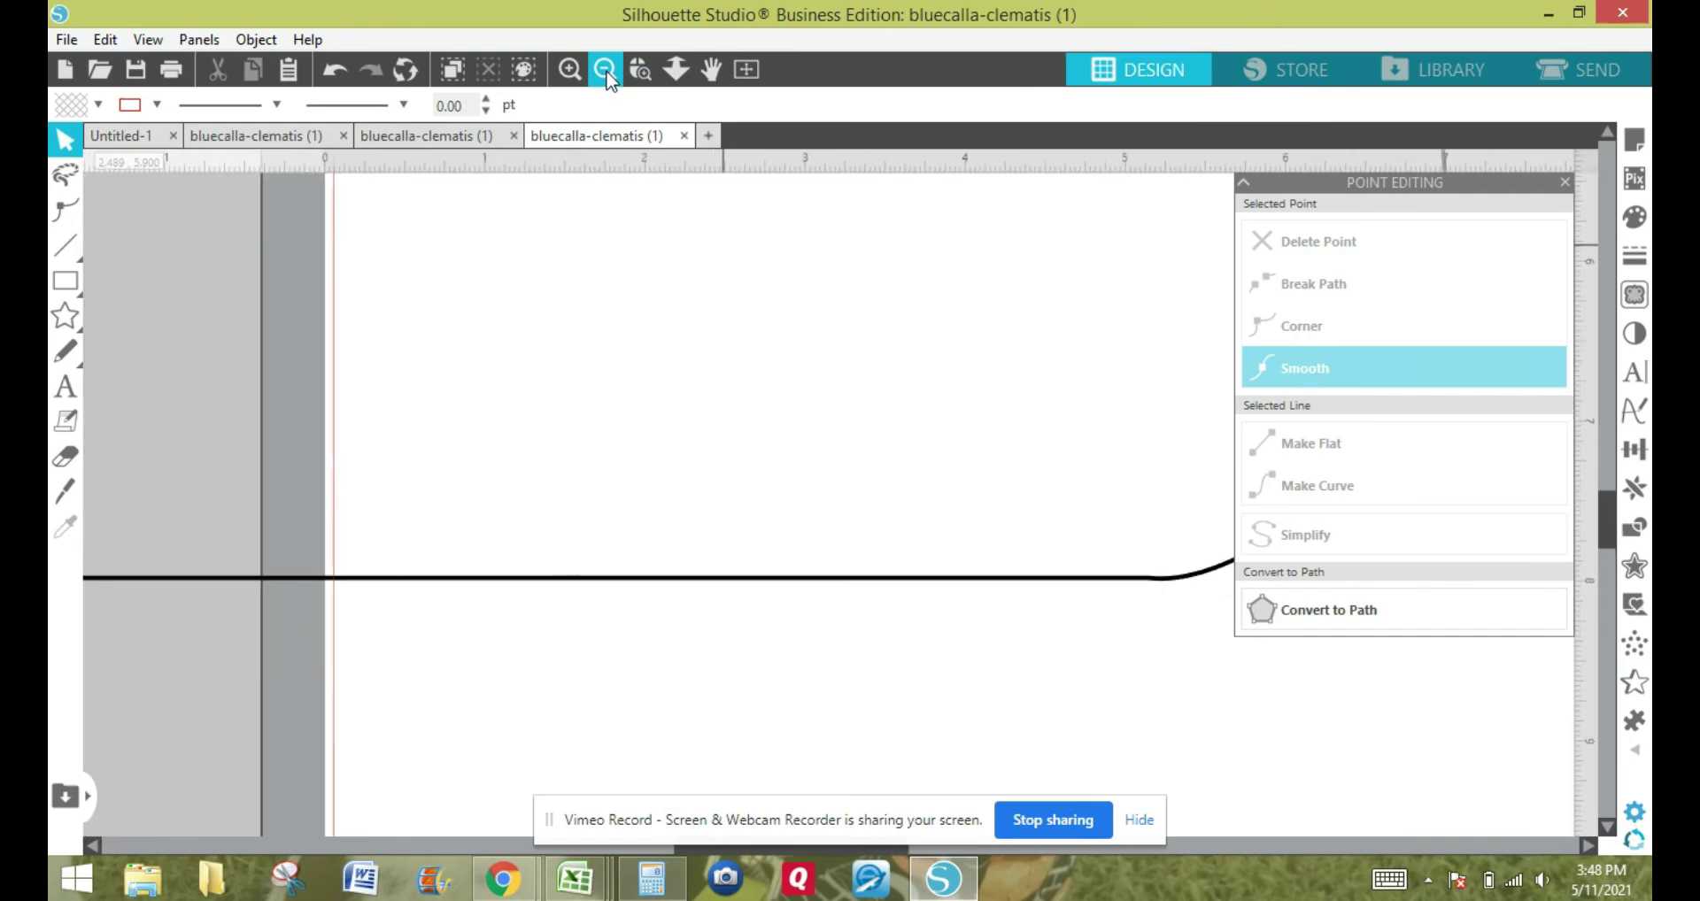
click(606, 70)
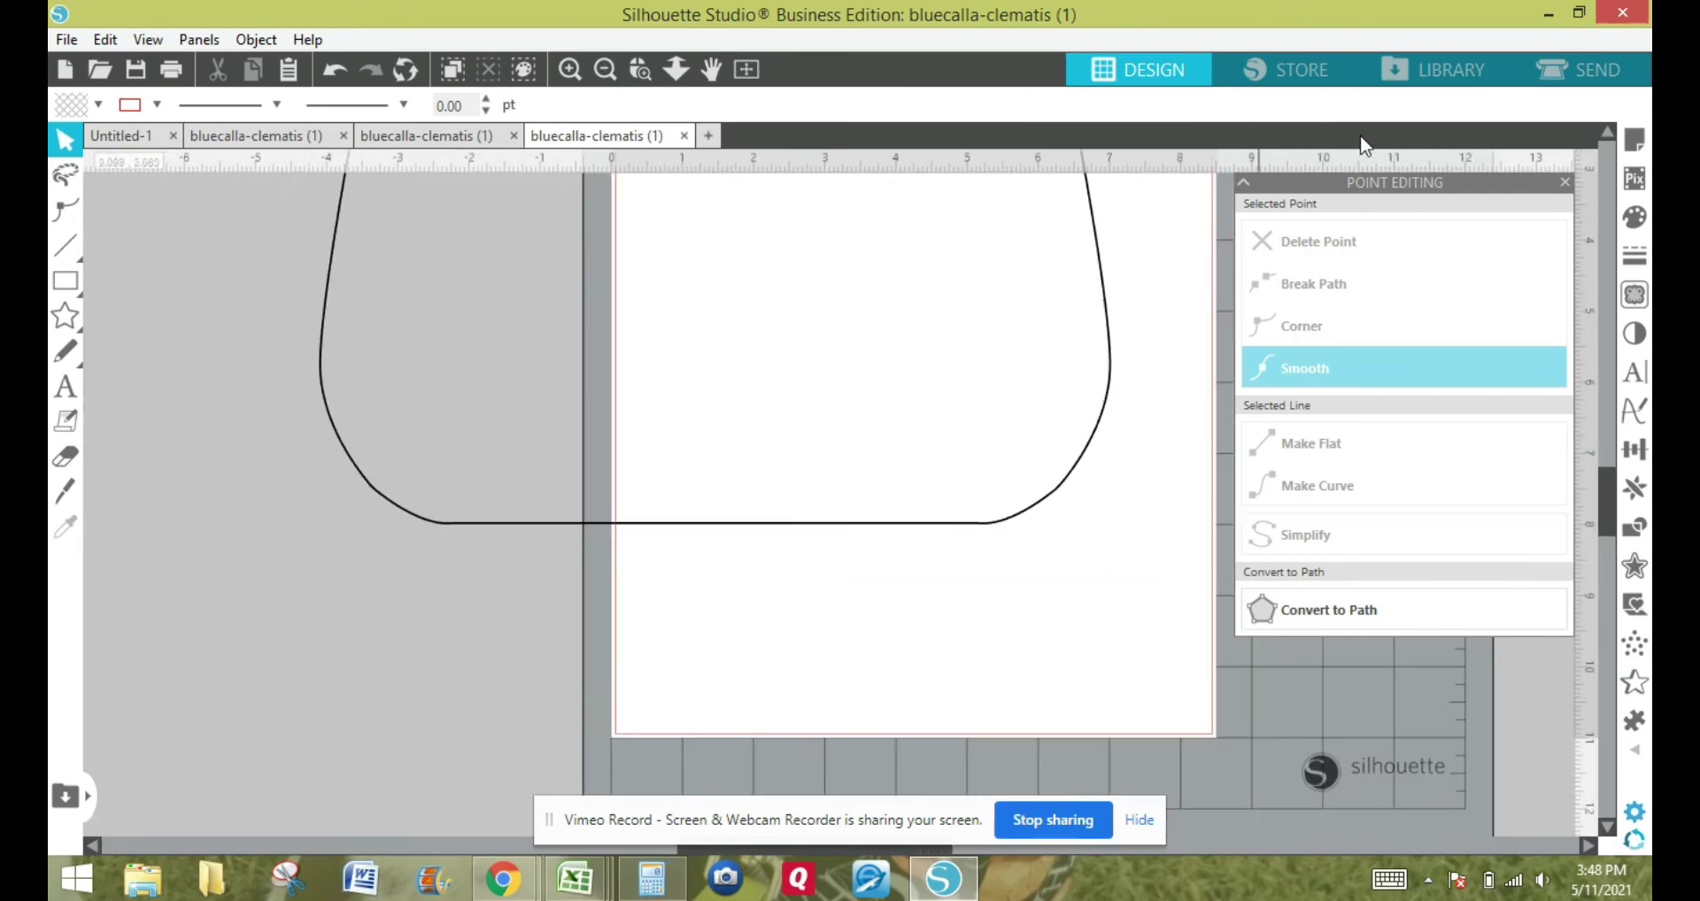
click(1564, 182)
Make one compound path from both halves and move the whole lining outline right onto the page.
scroll(1622, 460, up, 3)
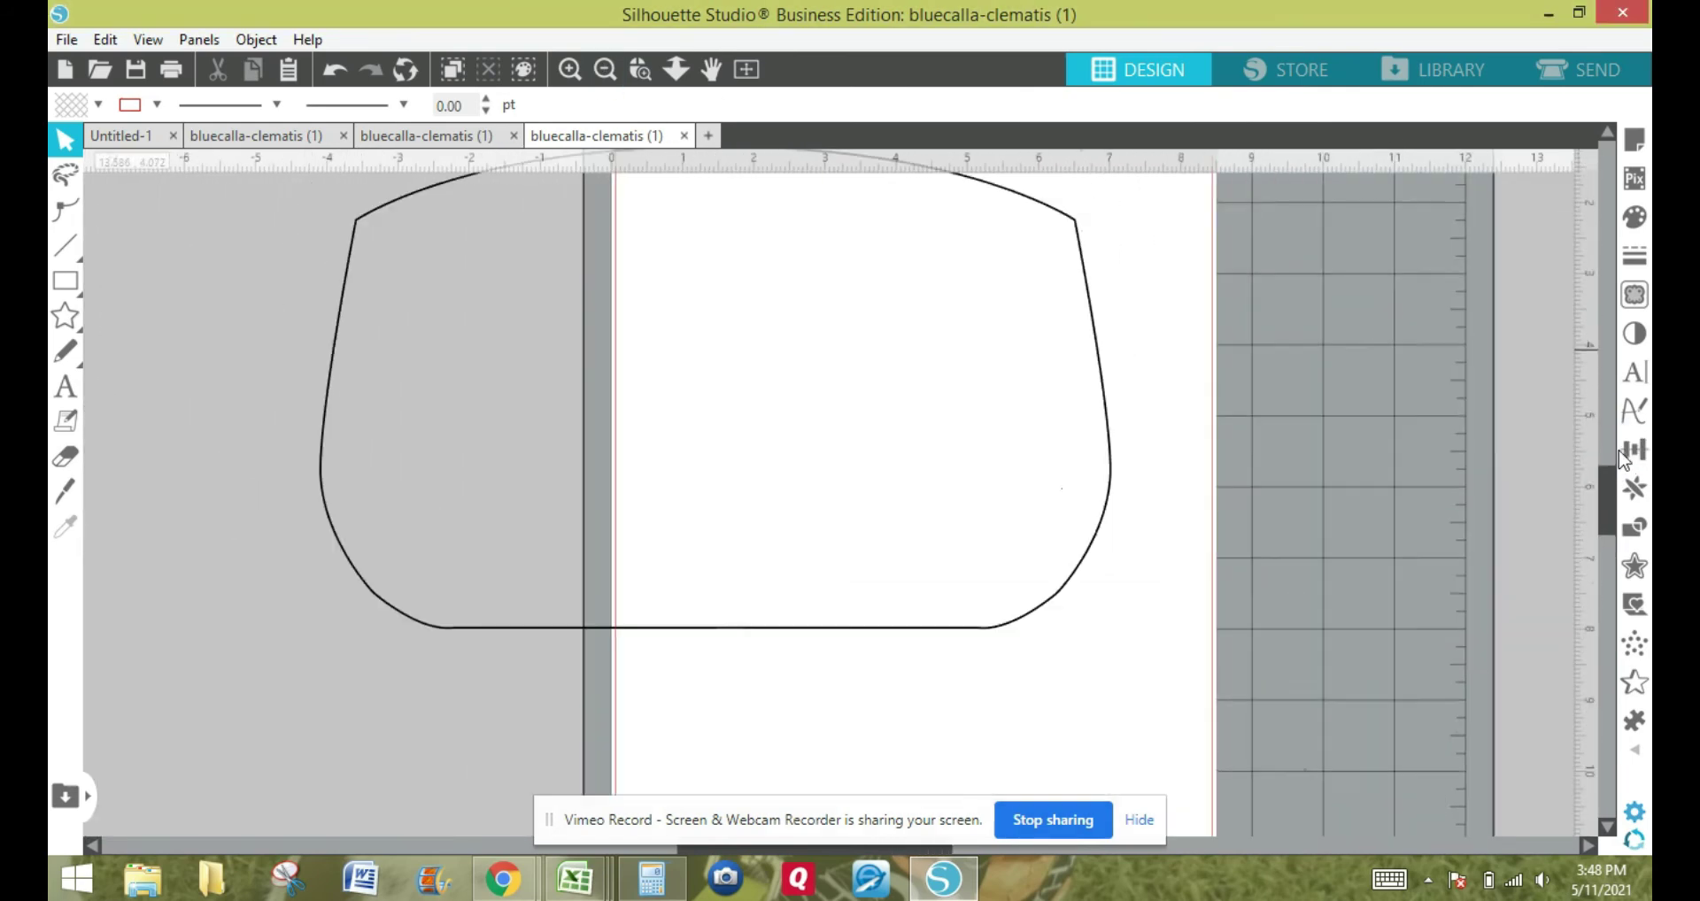
drag(1079, 744, 322, 236)
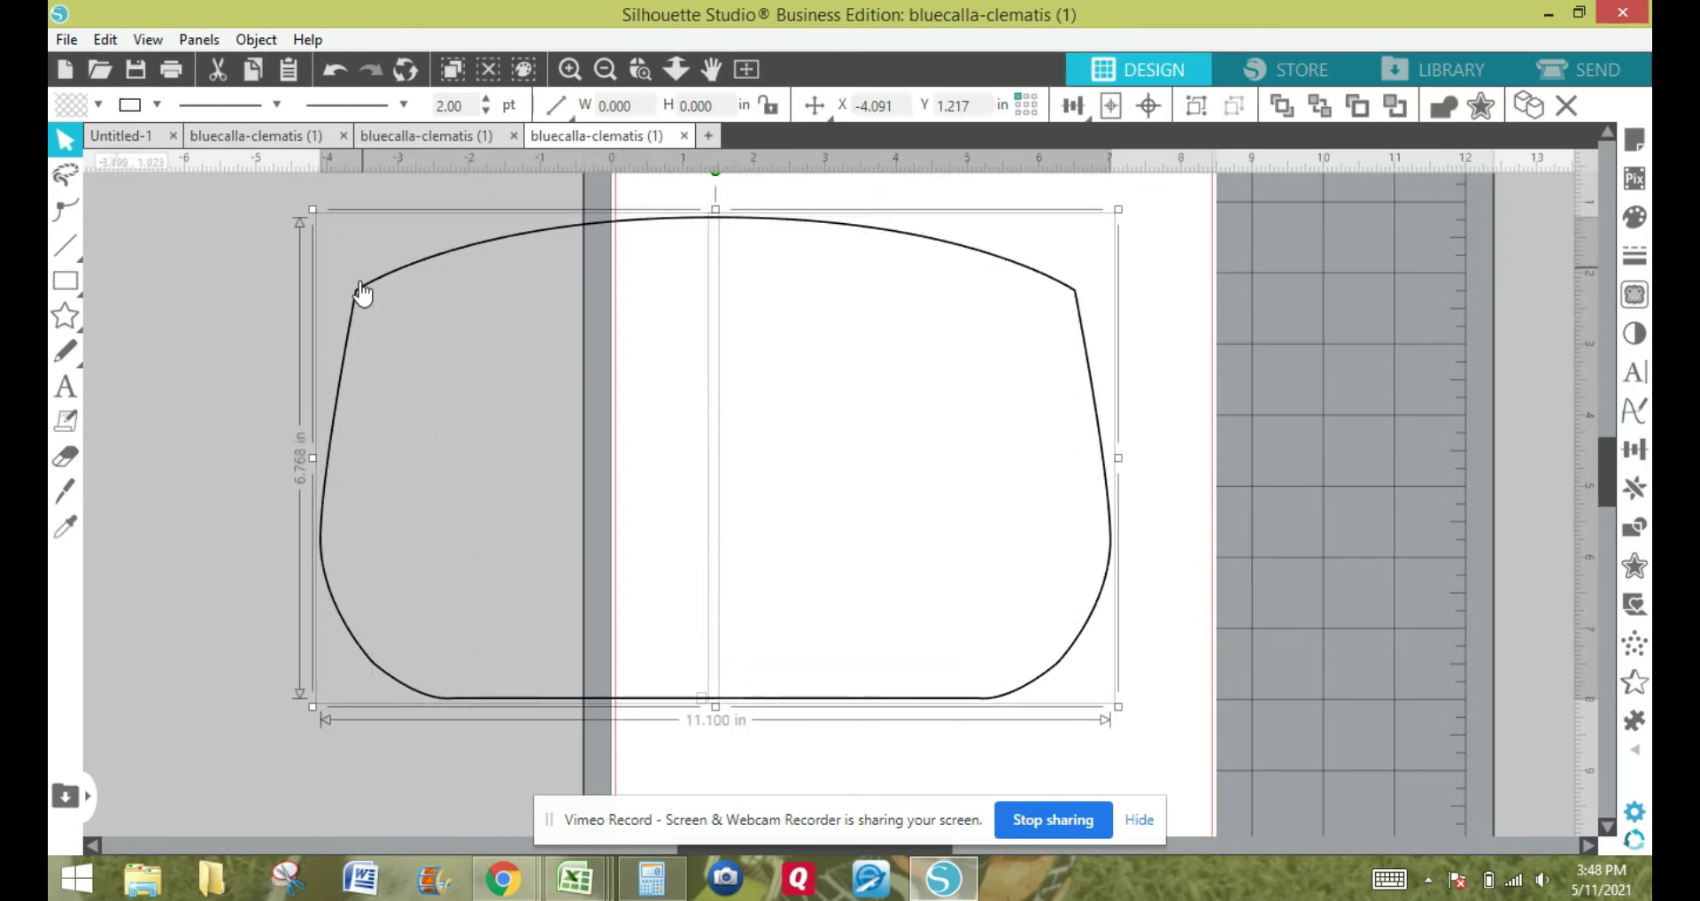
right_click(359, 285)
click(494, 650)
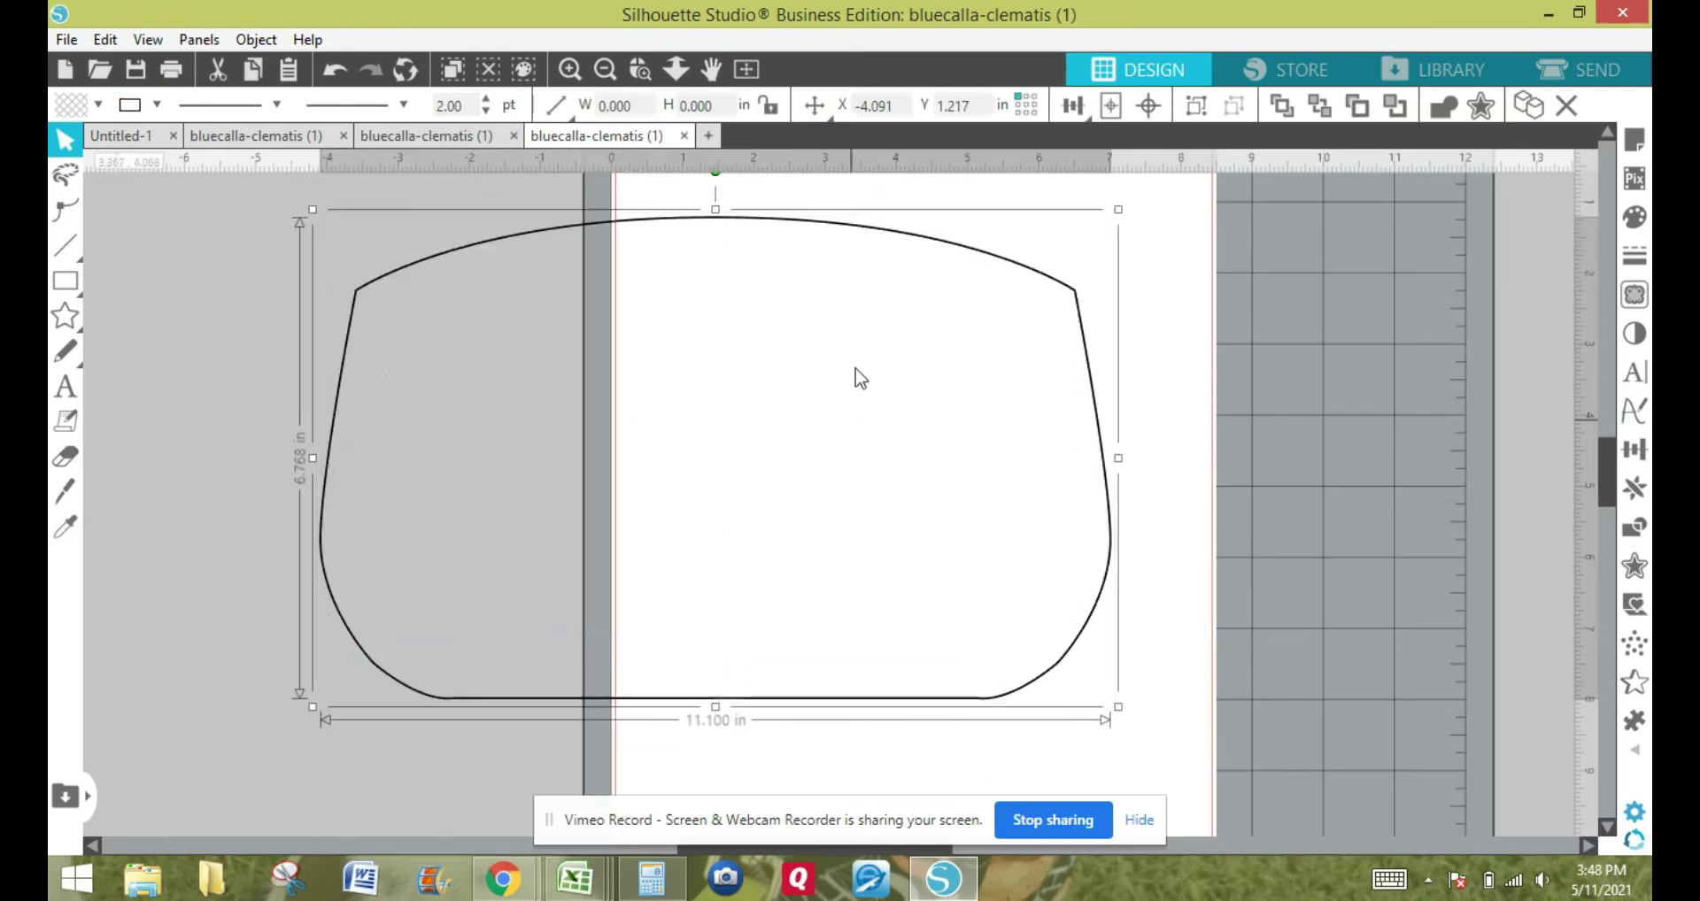
drag(948, 279, 990, 232)
Set the page's media size to 12 x 12 in.
click(604, 69)
click(1635, 140)
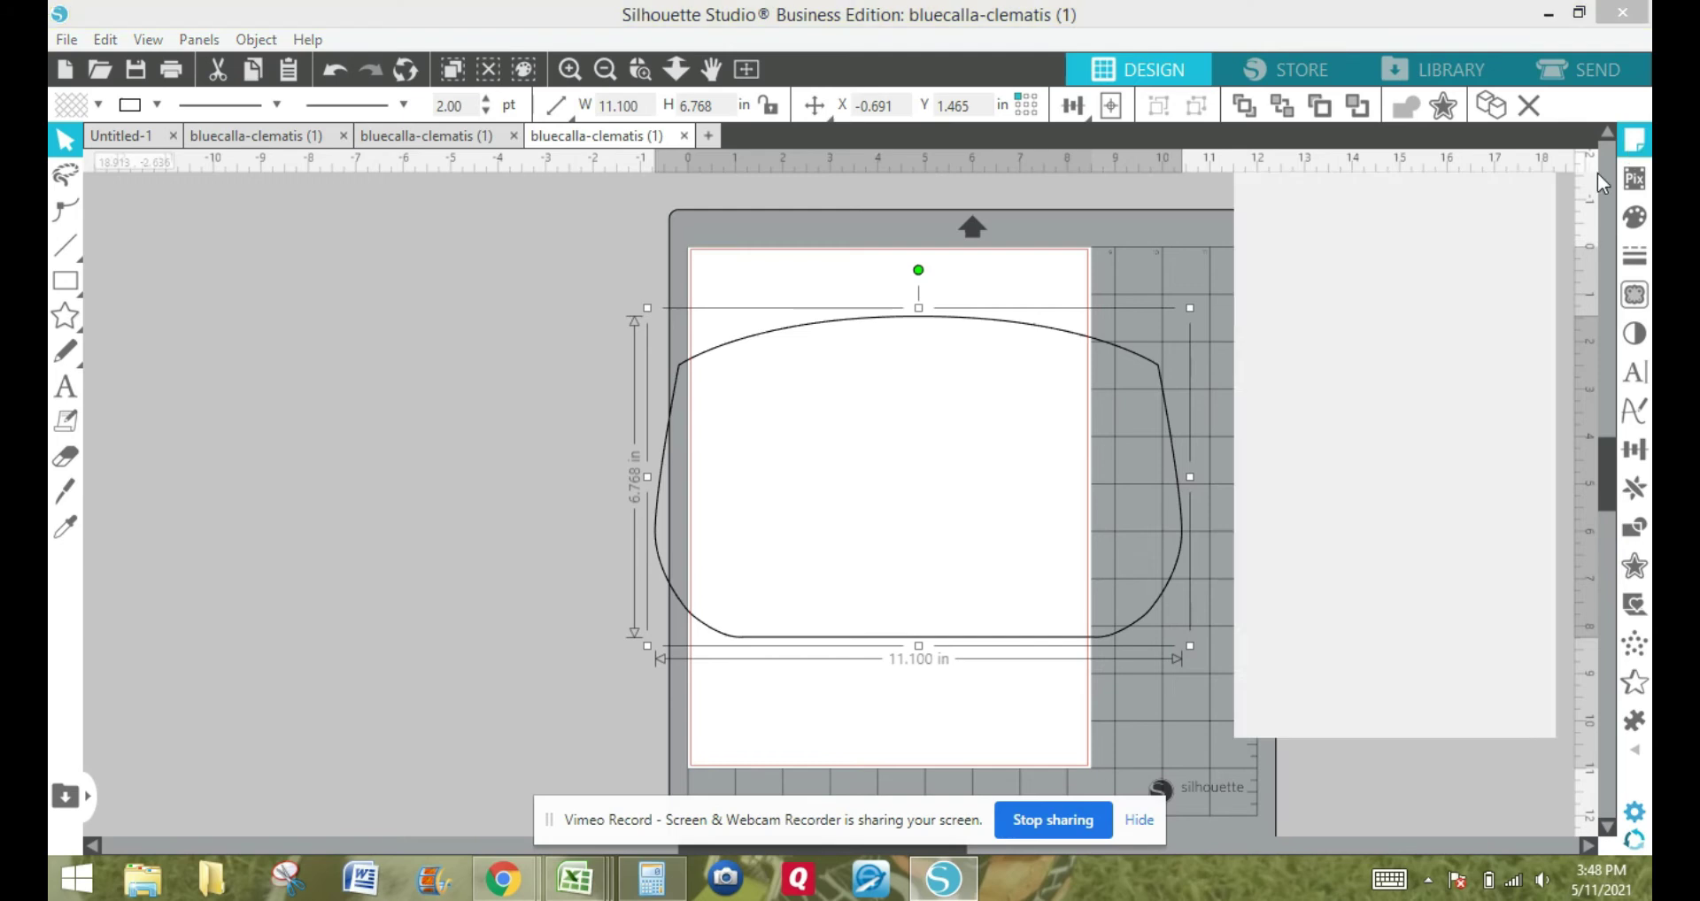
click(1415, 377)
click(1415, 408)
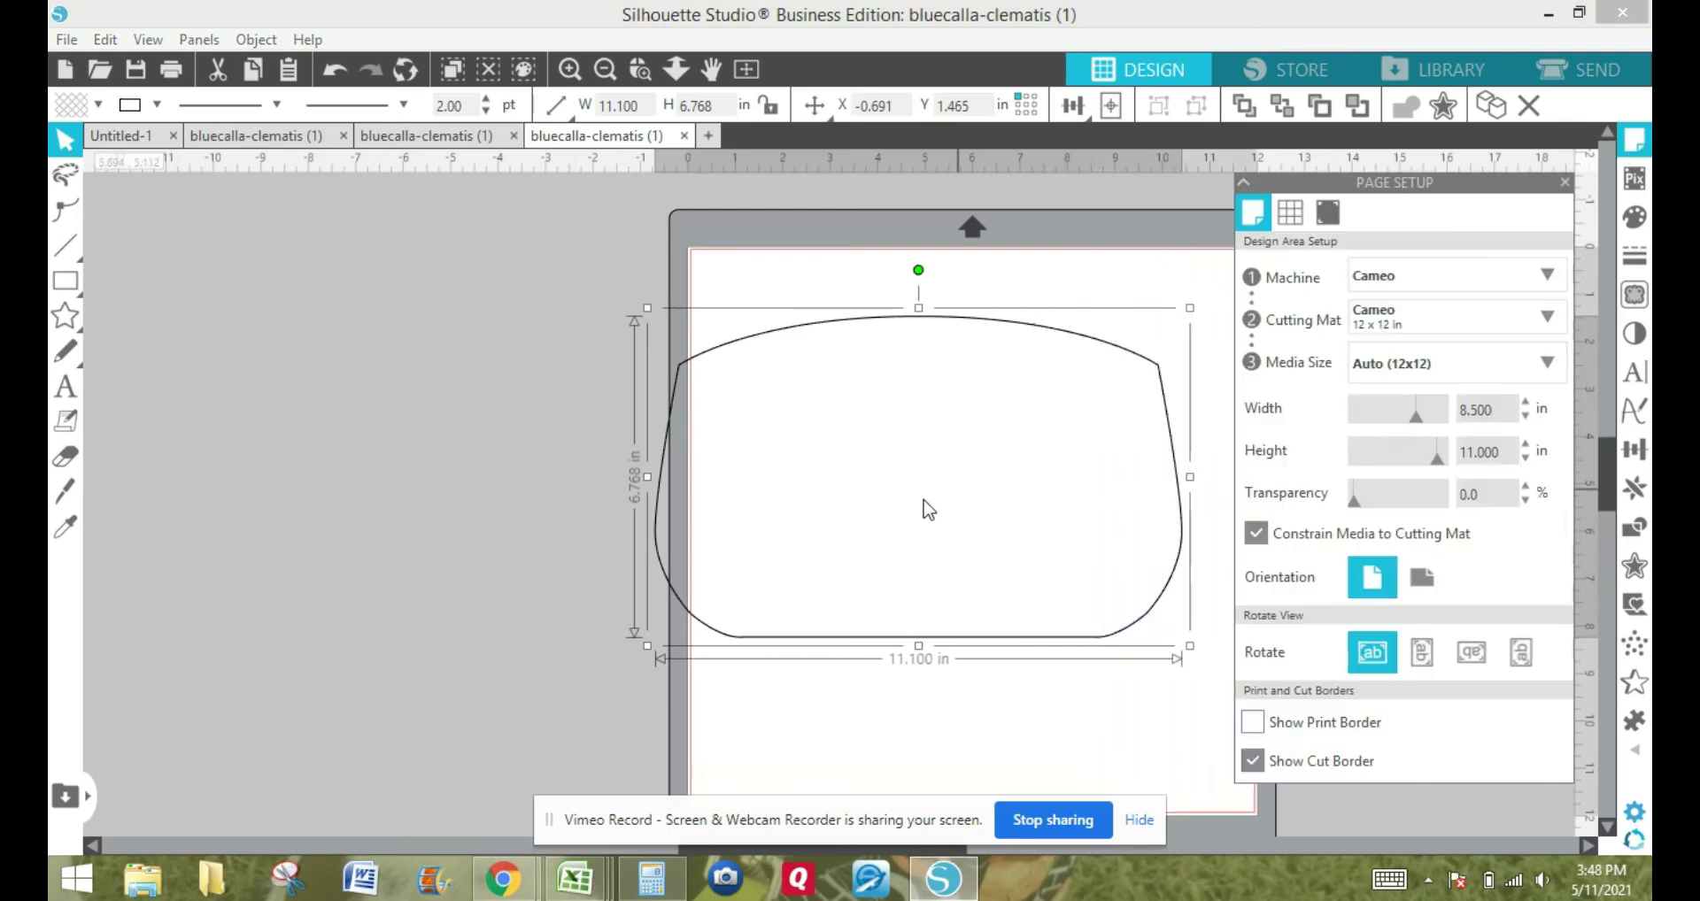
click(1565, 181)
Place the lining outline centered near the page's upper edge, at about X 0.472, Y 0.326 in.
drag(1120, 353, 1186, 305)
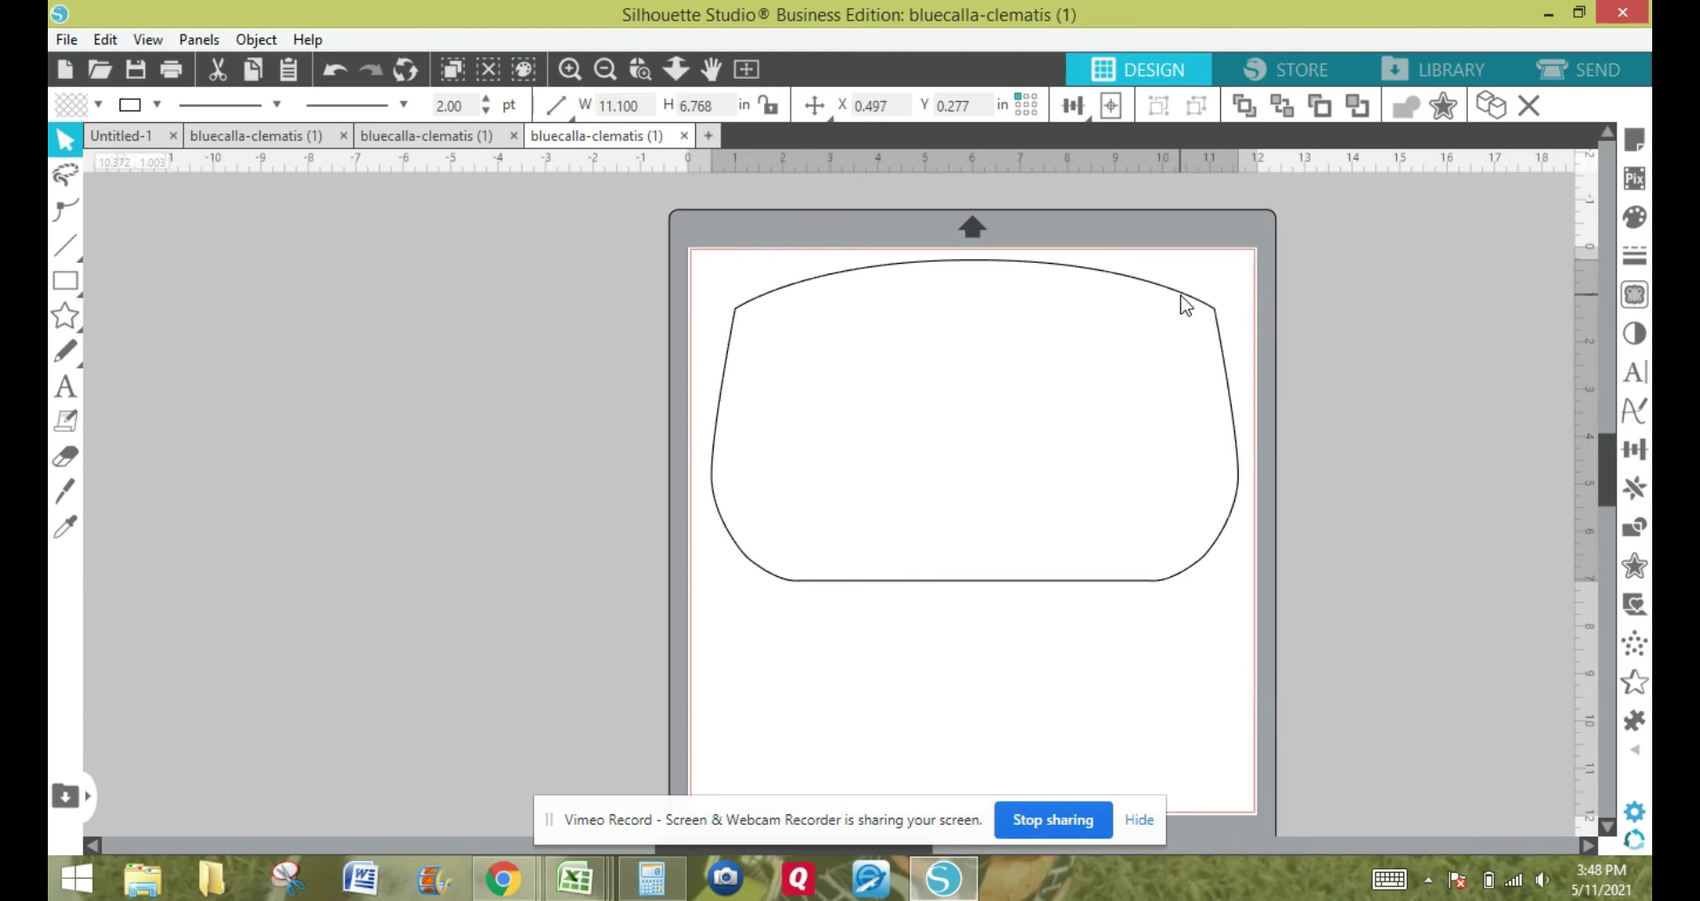
click(1181, 297)
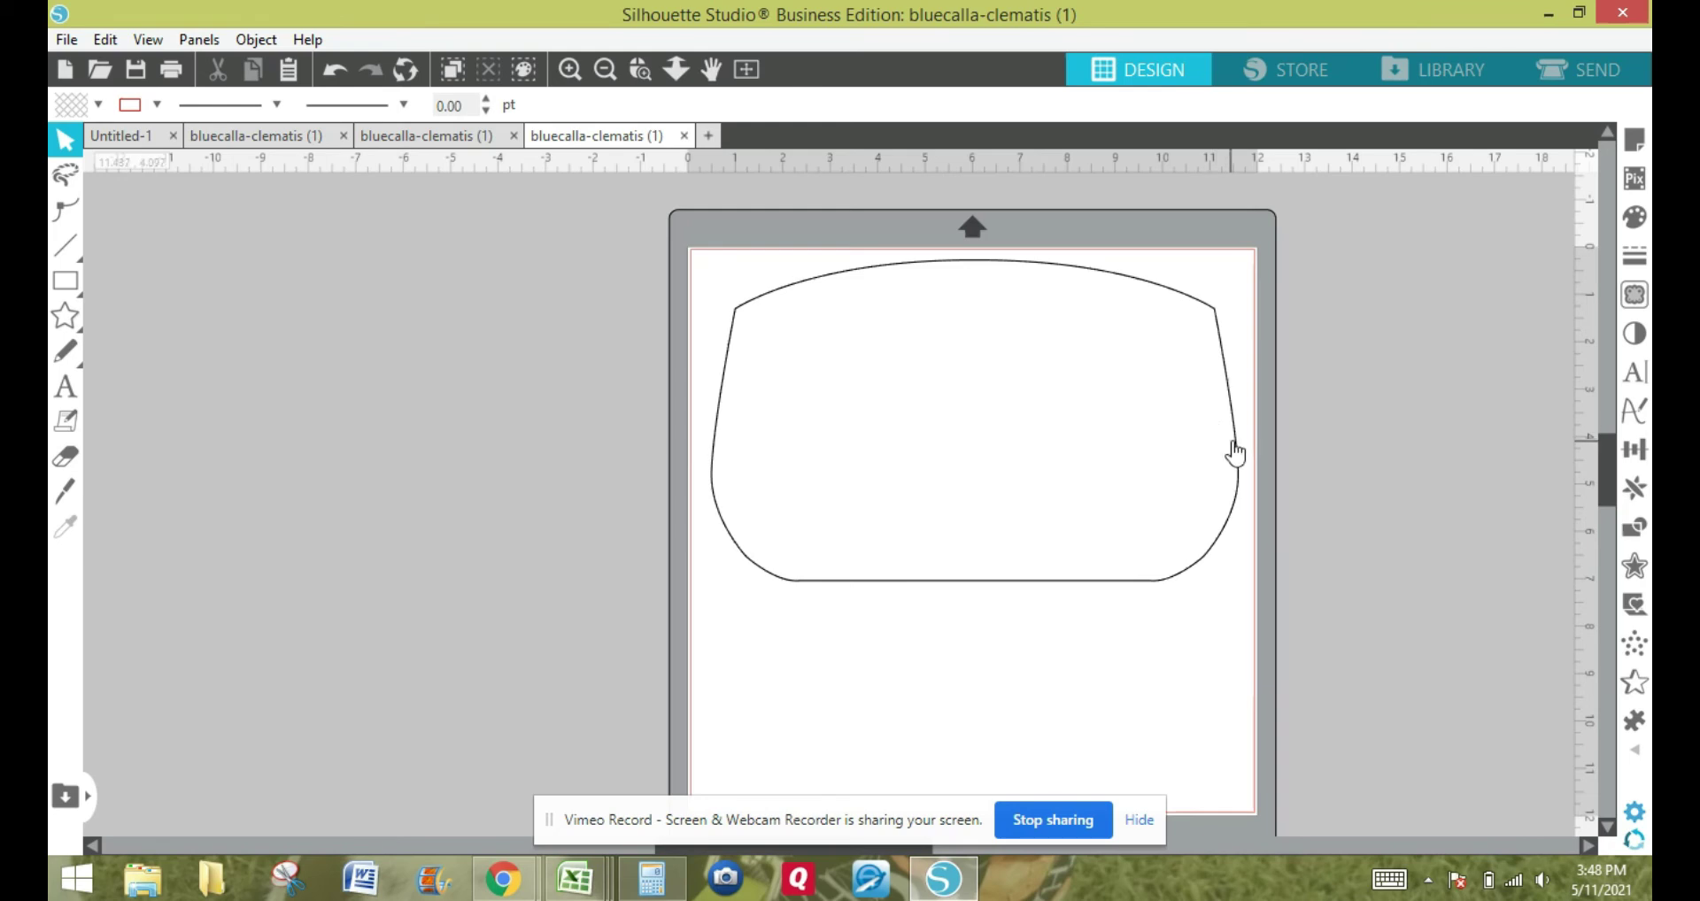
click(993, 273)
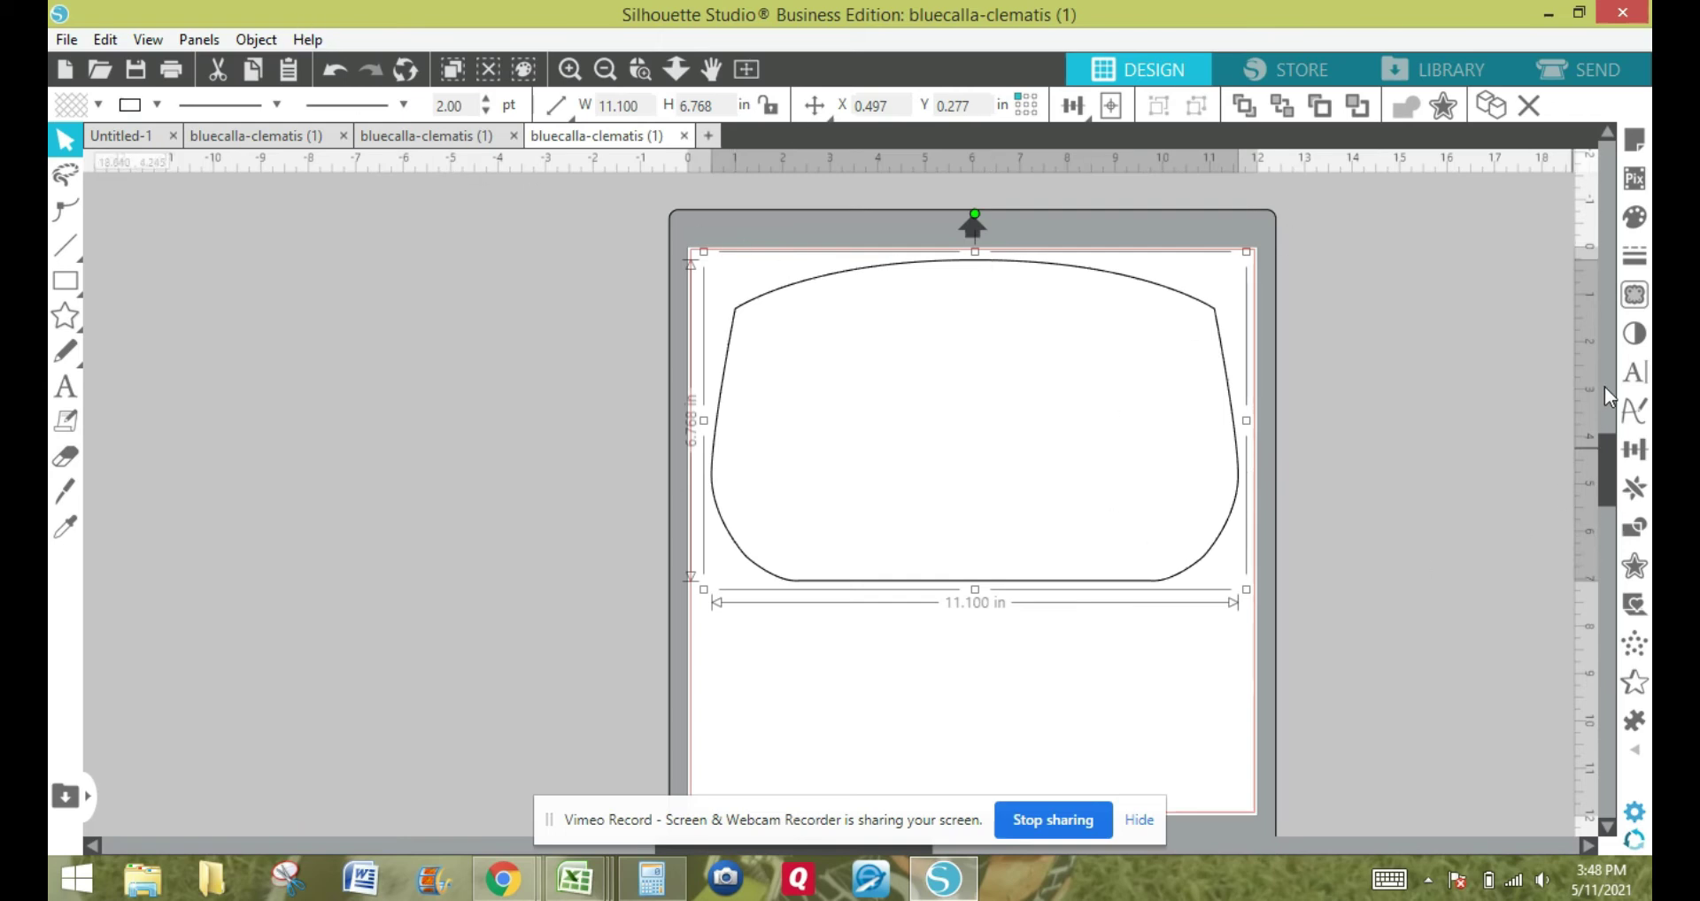
scroll(1606, 449, down, 3)
scroll(1606, 450, up, 3)
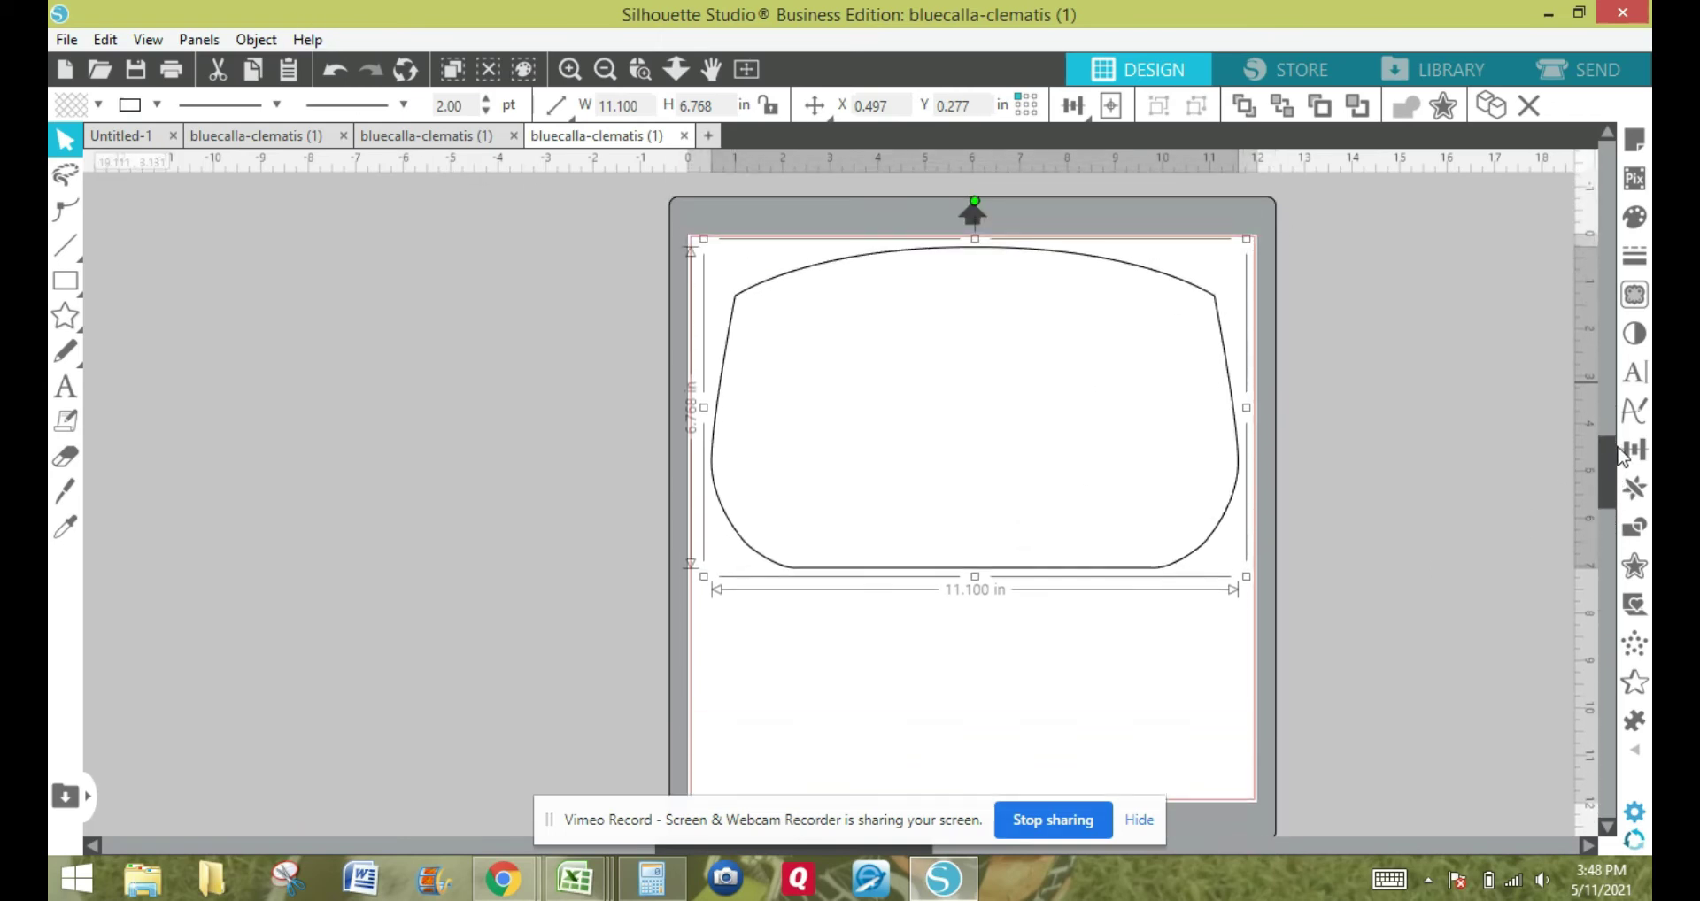
drag(1198, 298, 1189, 294)
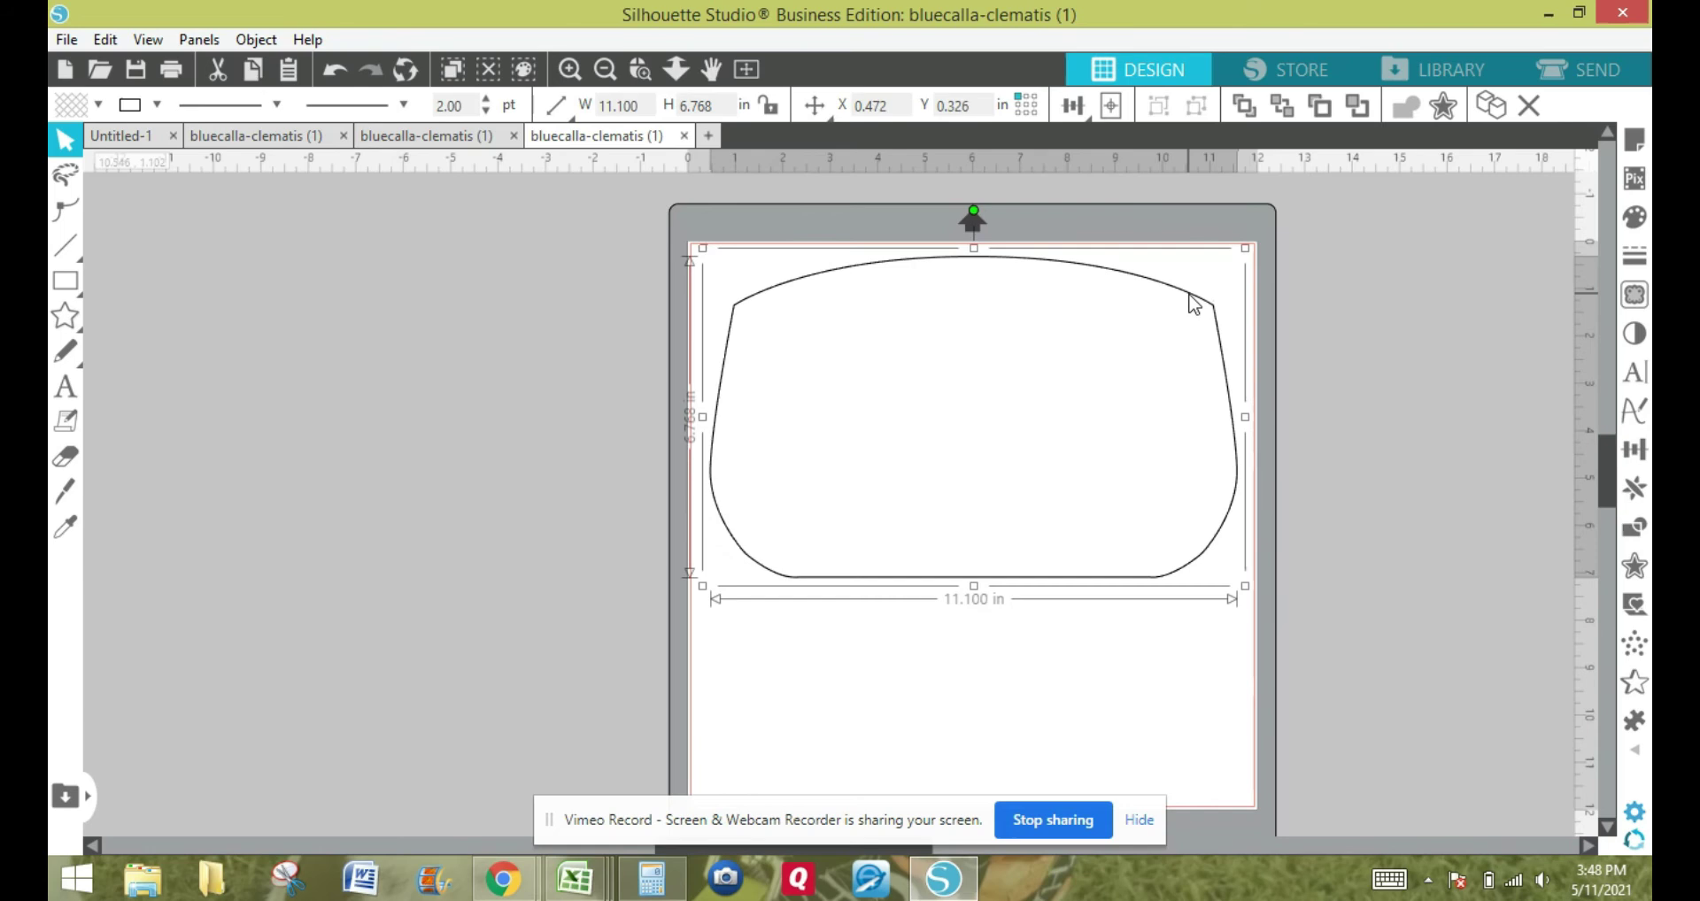
Change the cutting mat to Cameo 12 x 24 in.
click(1634, 139)
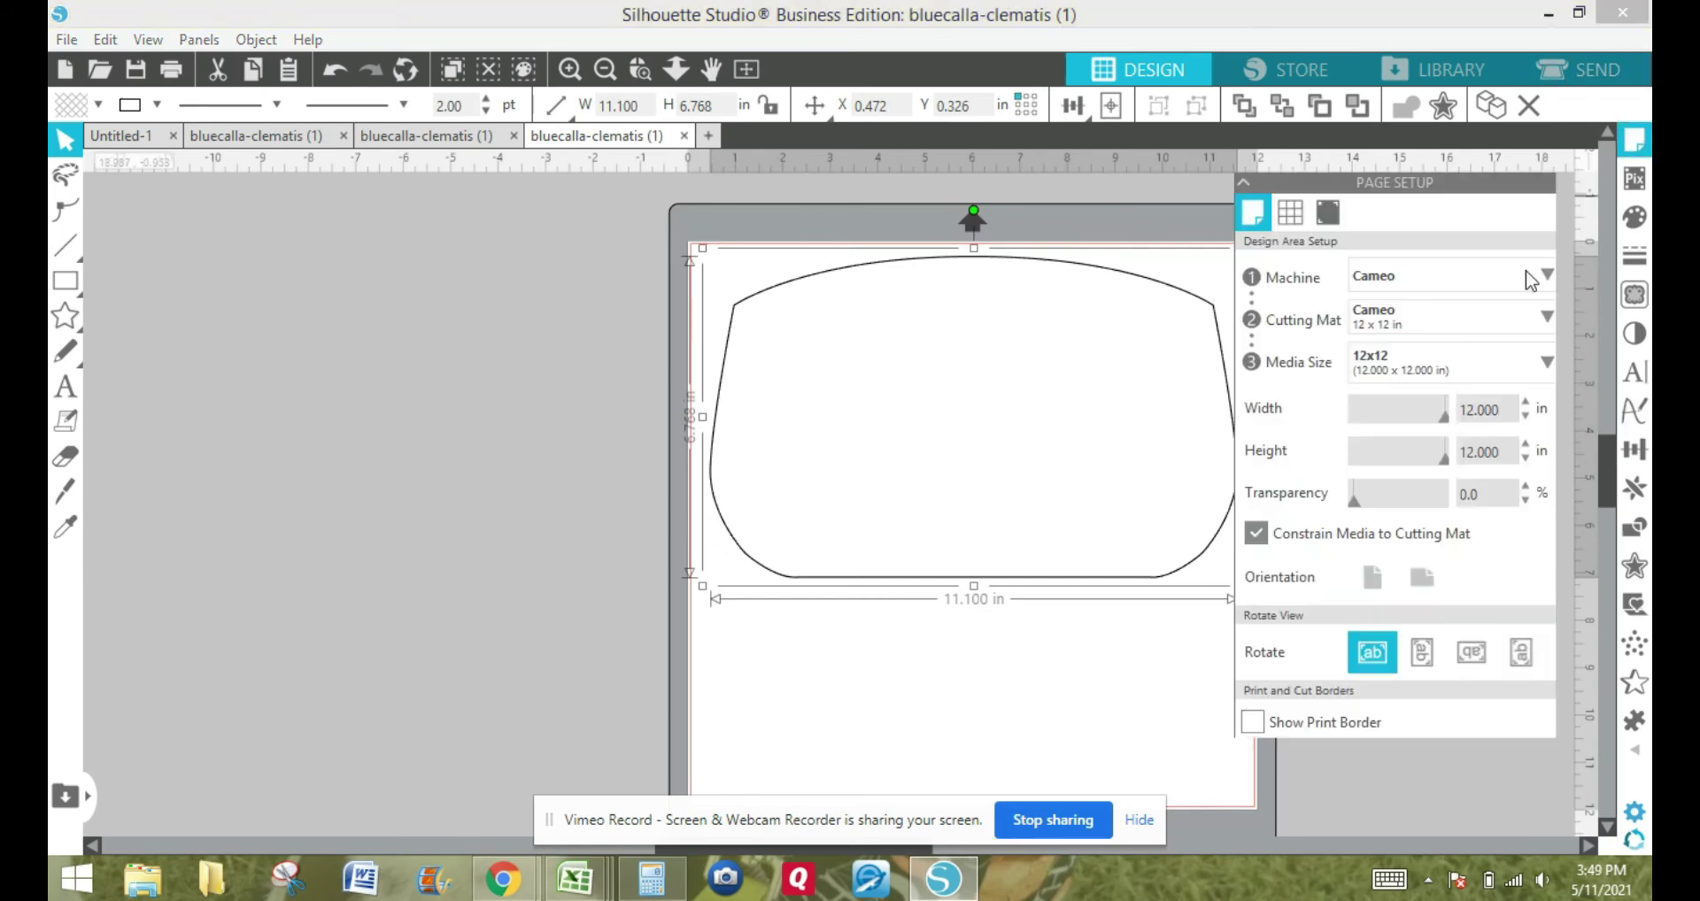
click(1431, 324)
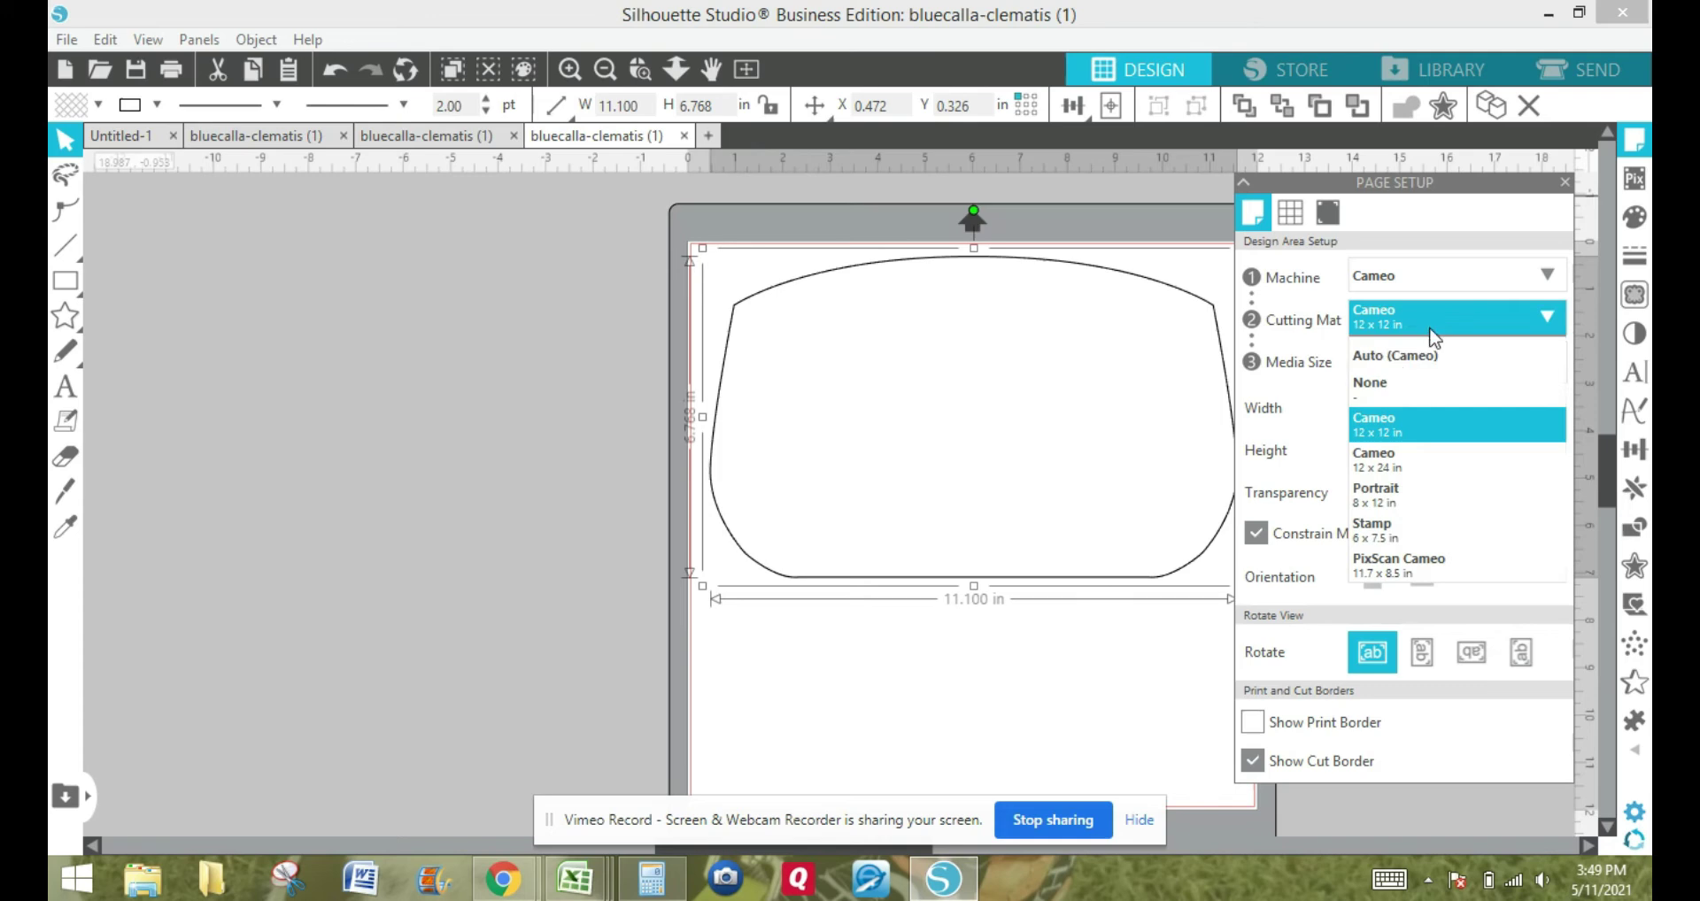
click(1389, 458)
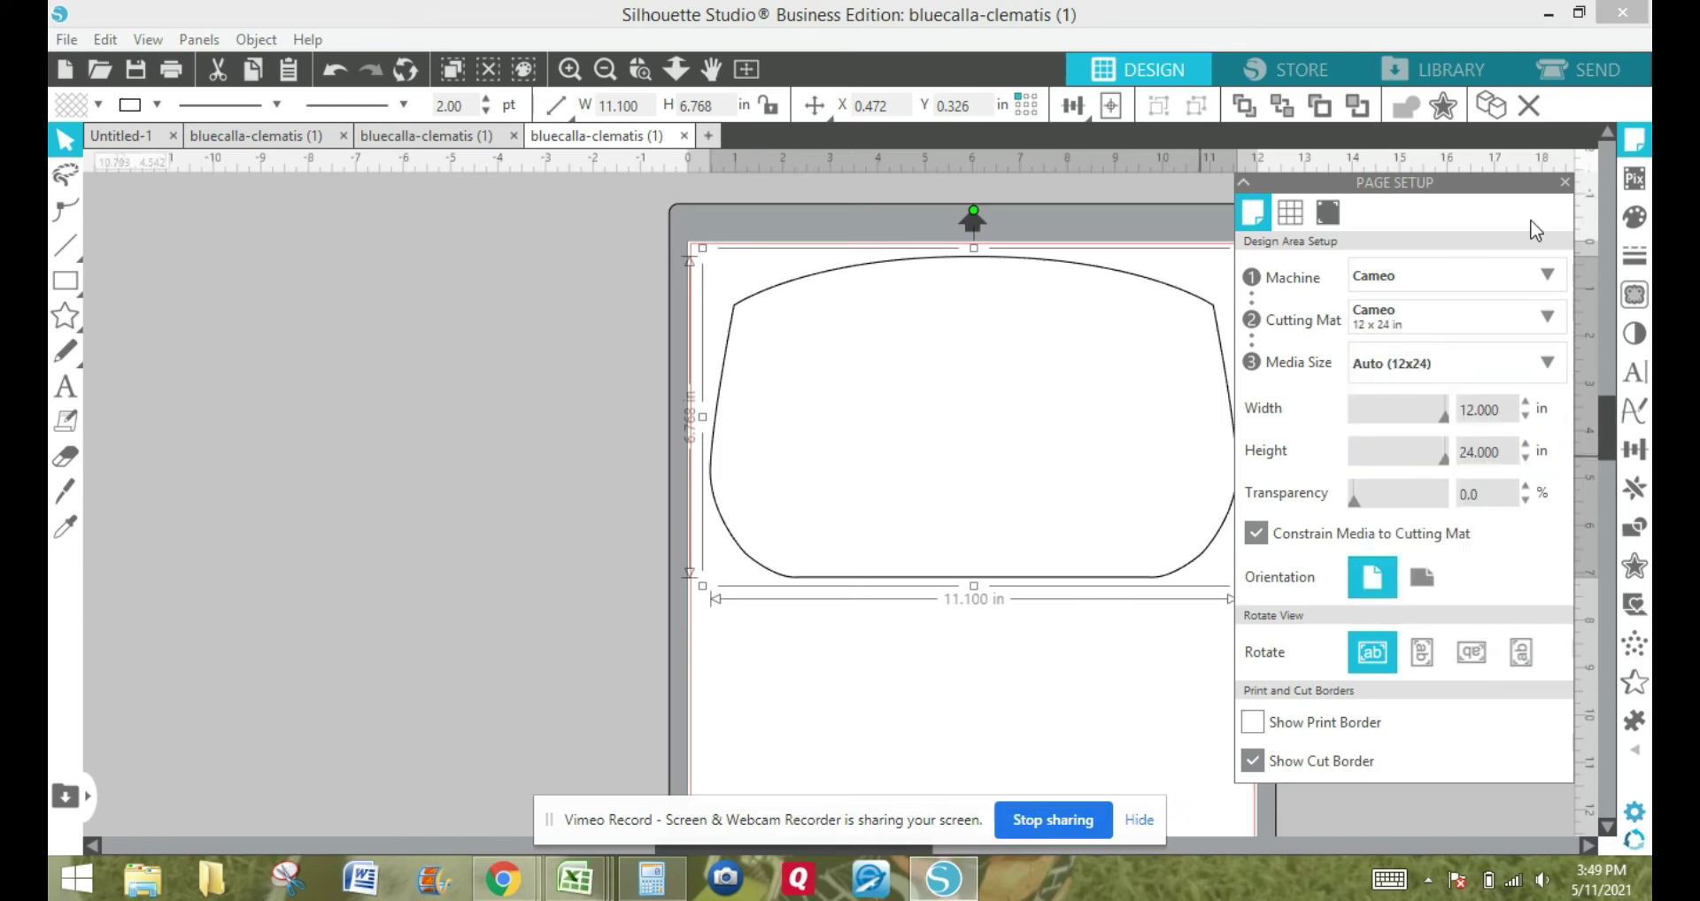
click(1566, 182)
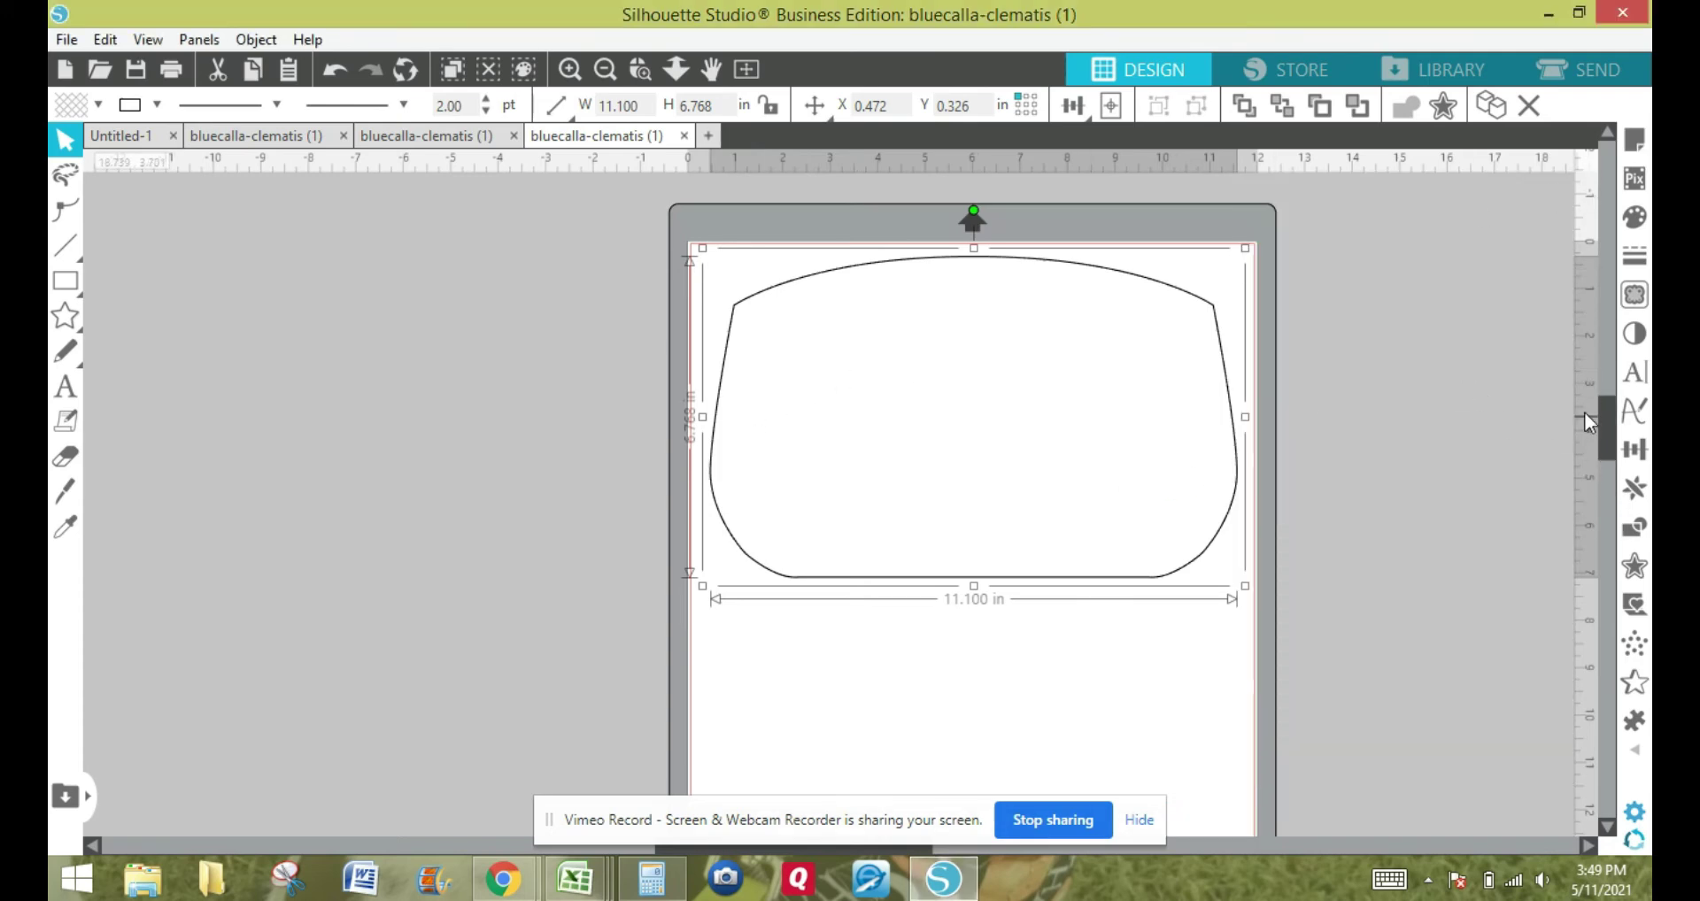
Duplicate the lining outline directly below the original.
mouse_move(1604, 401)
mouse_down()
mouse_move(1594, 465)
mouse_move(1607, 412)
mouse_up()
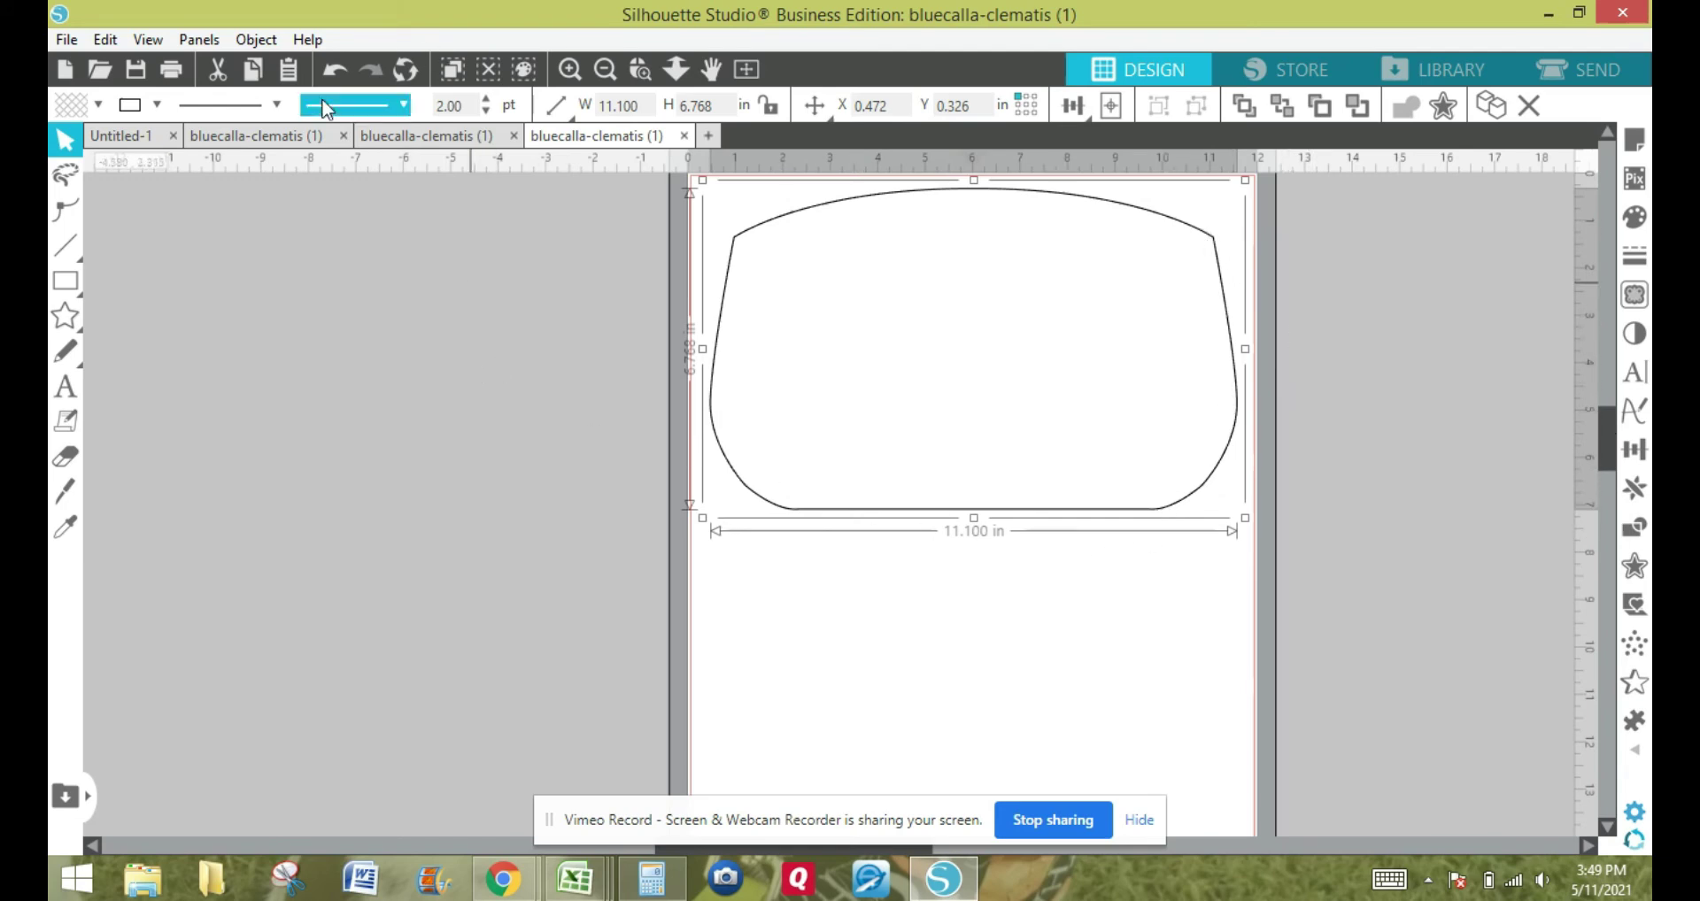
click(256, 39)
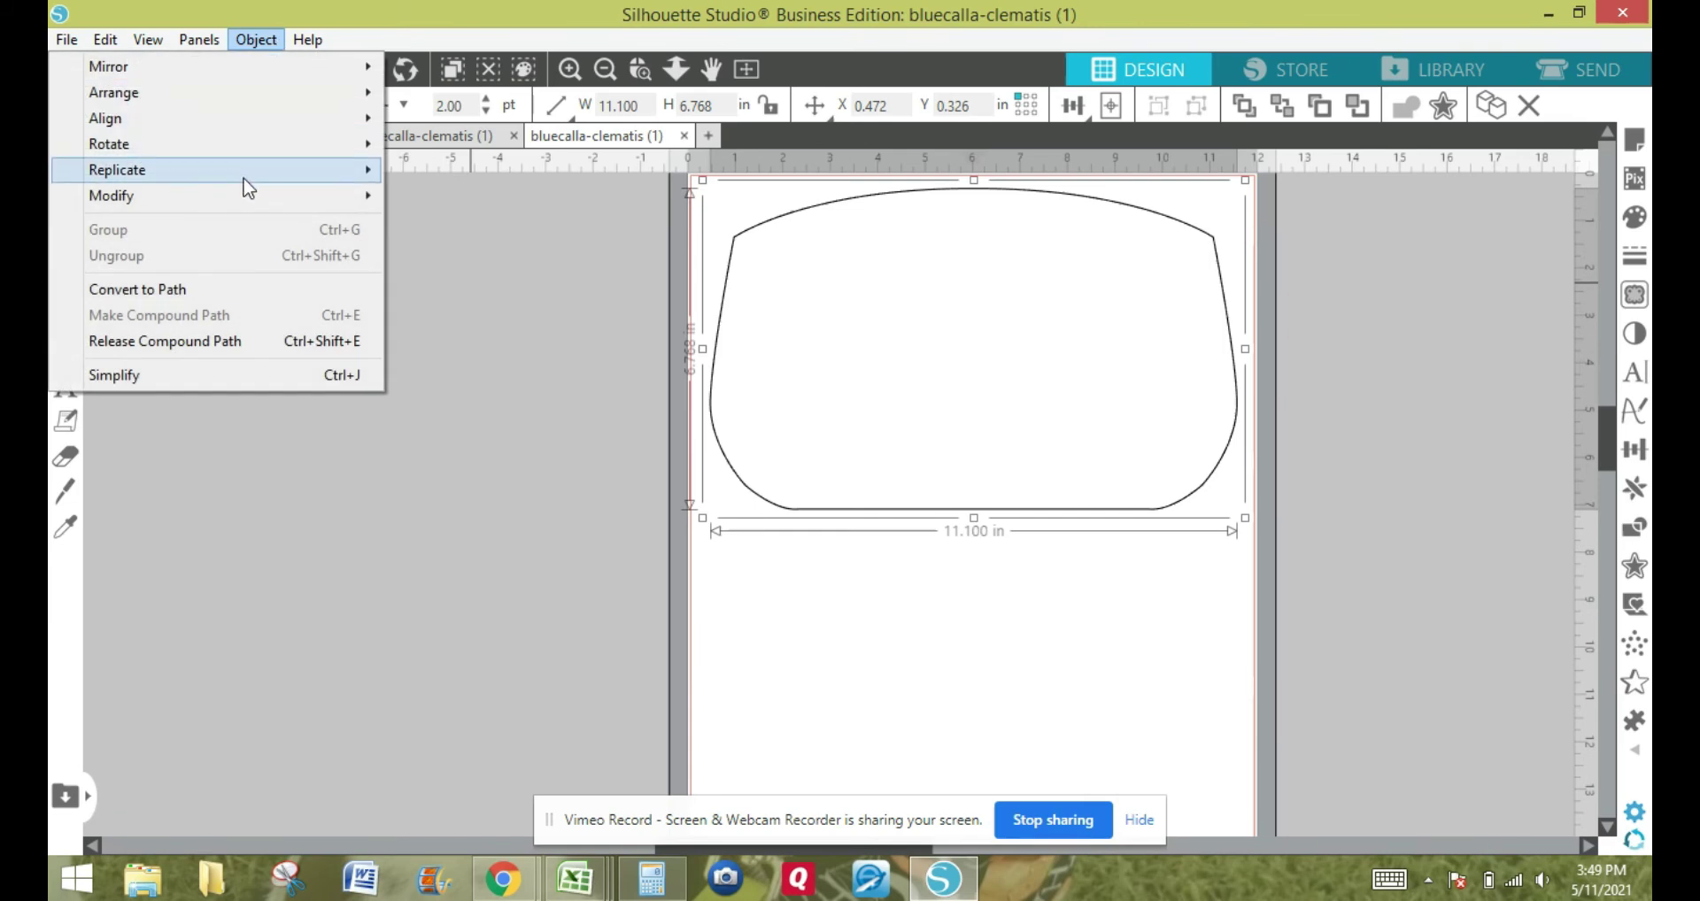
mouse_move(247, 172)
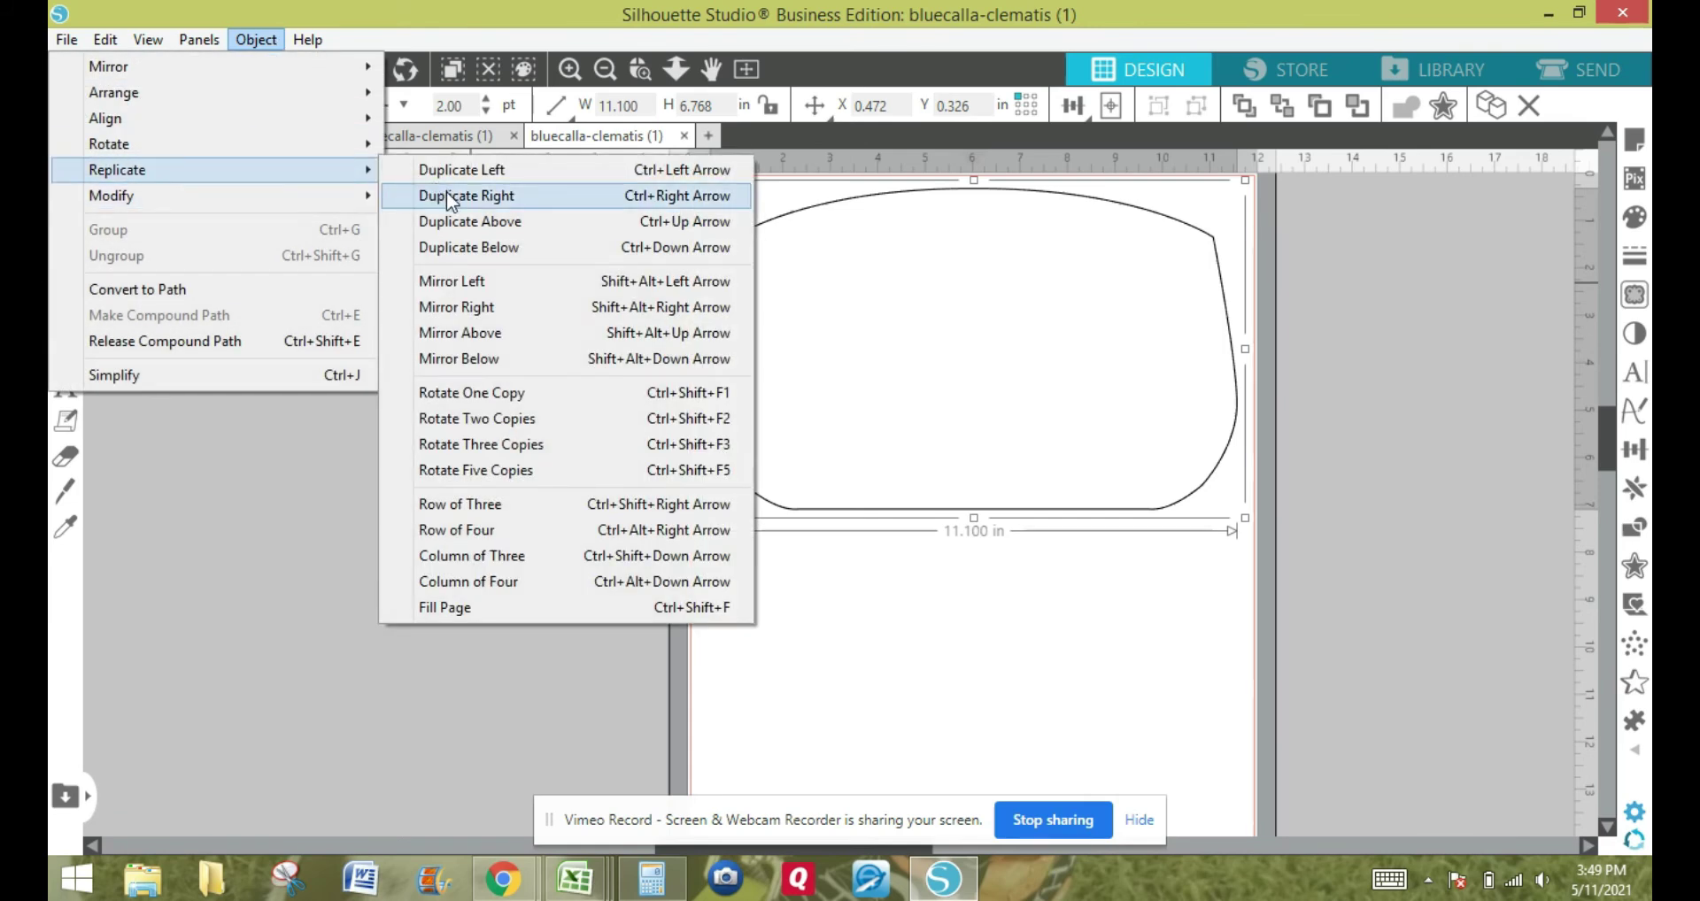
click(452, 248)
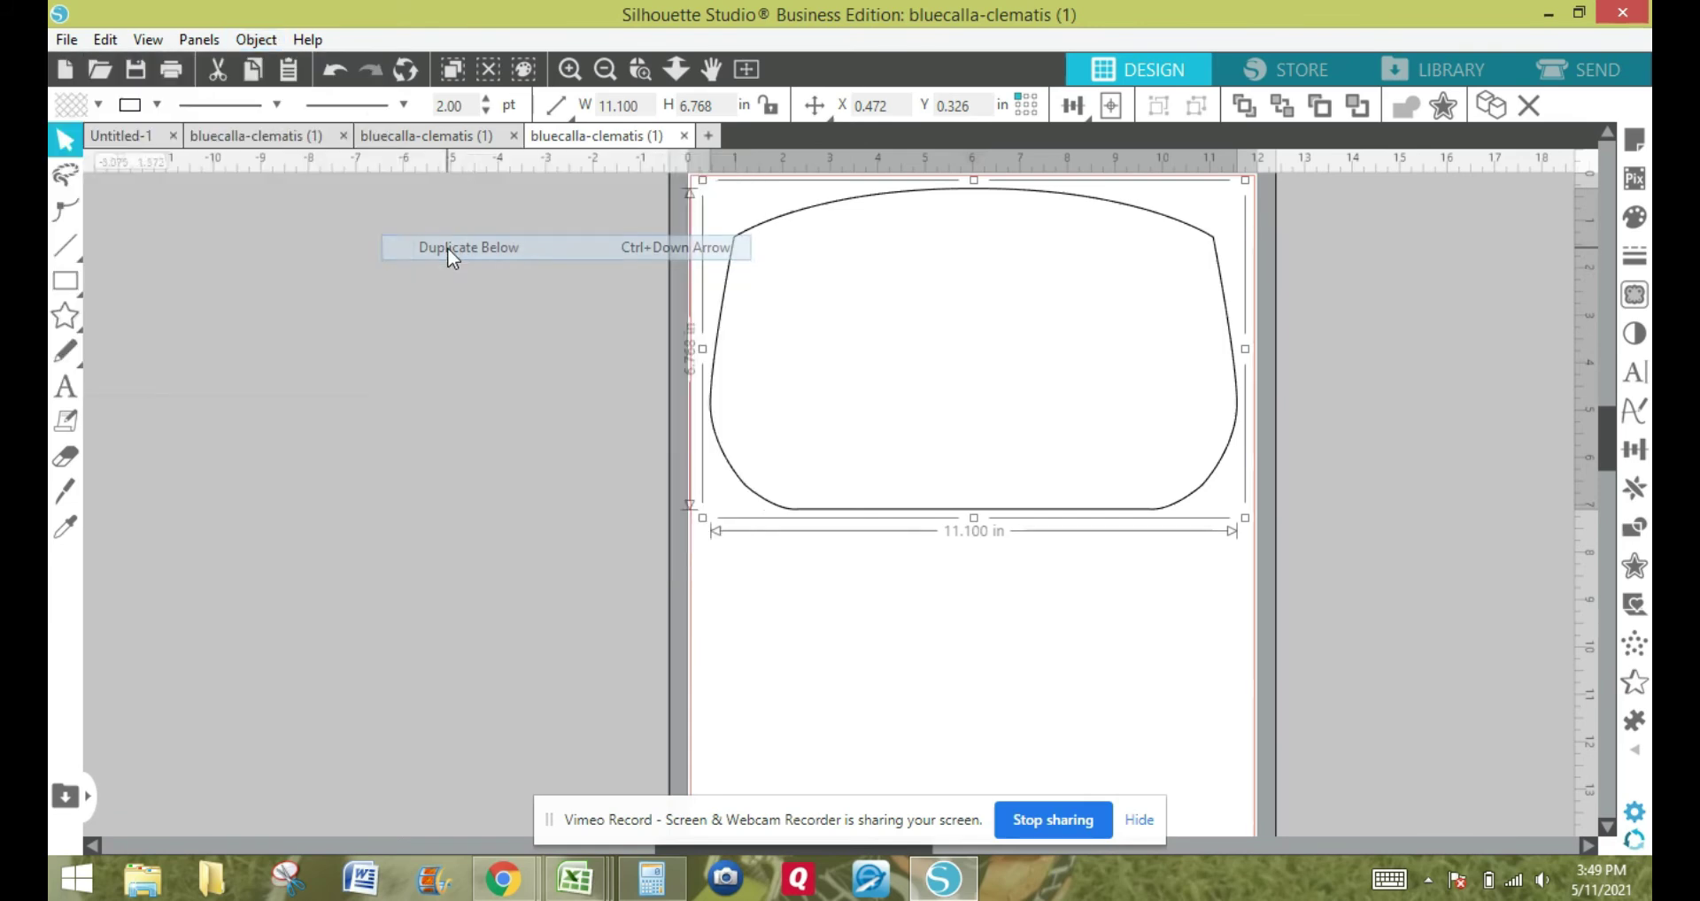
click(544, 531)
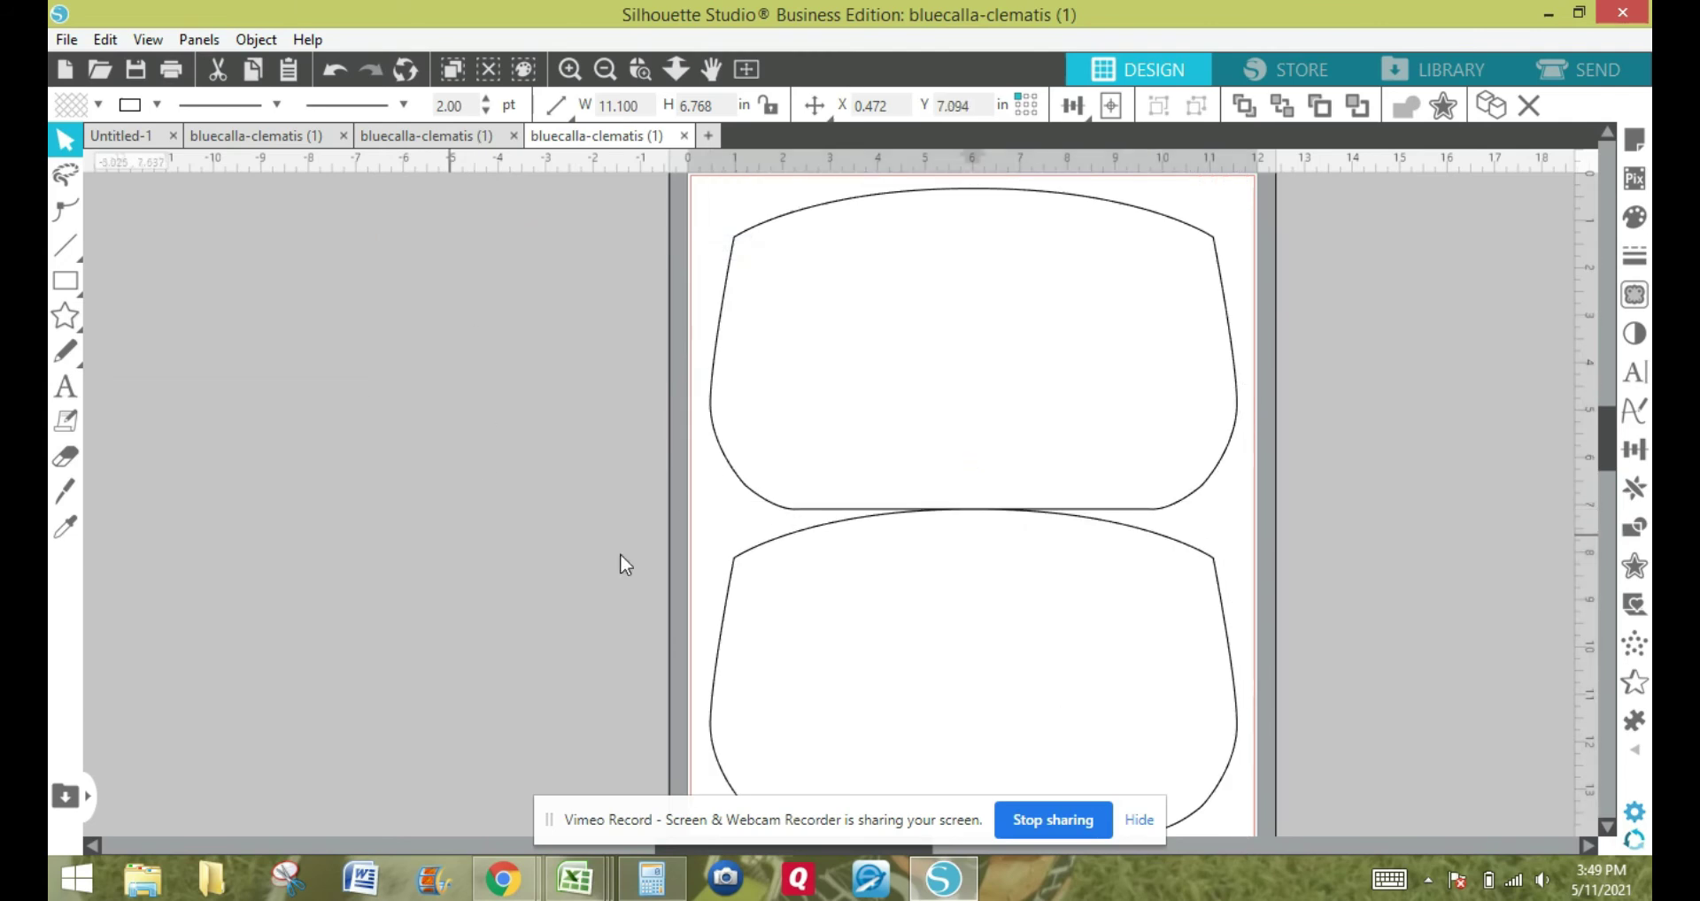
Nudge the lower copy down to about Y 7.267 in, leaving a small gap below the original outline.
click(781, 550)
key(Down)
key(Down)
key(Down)
key(Down)
key(Down)
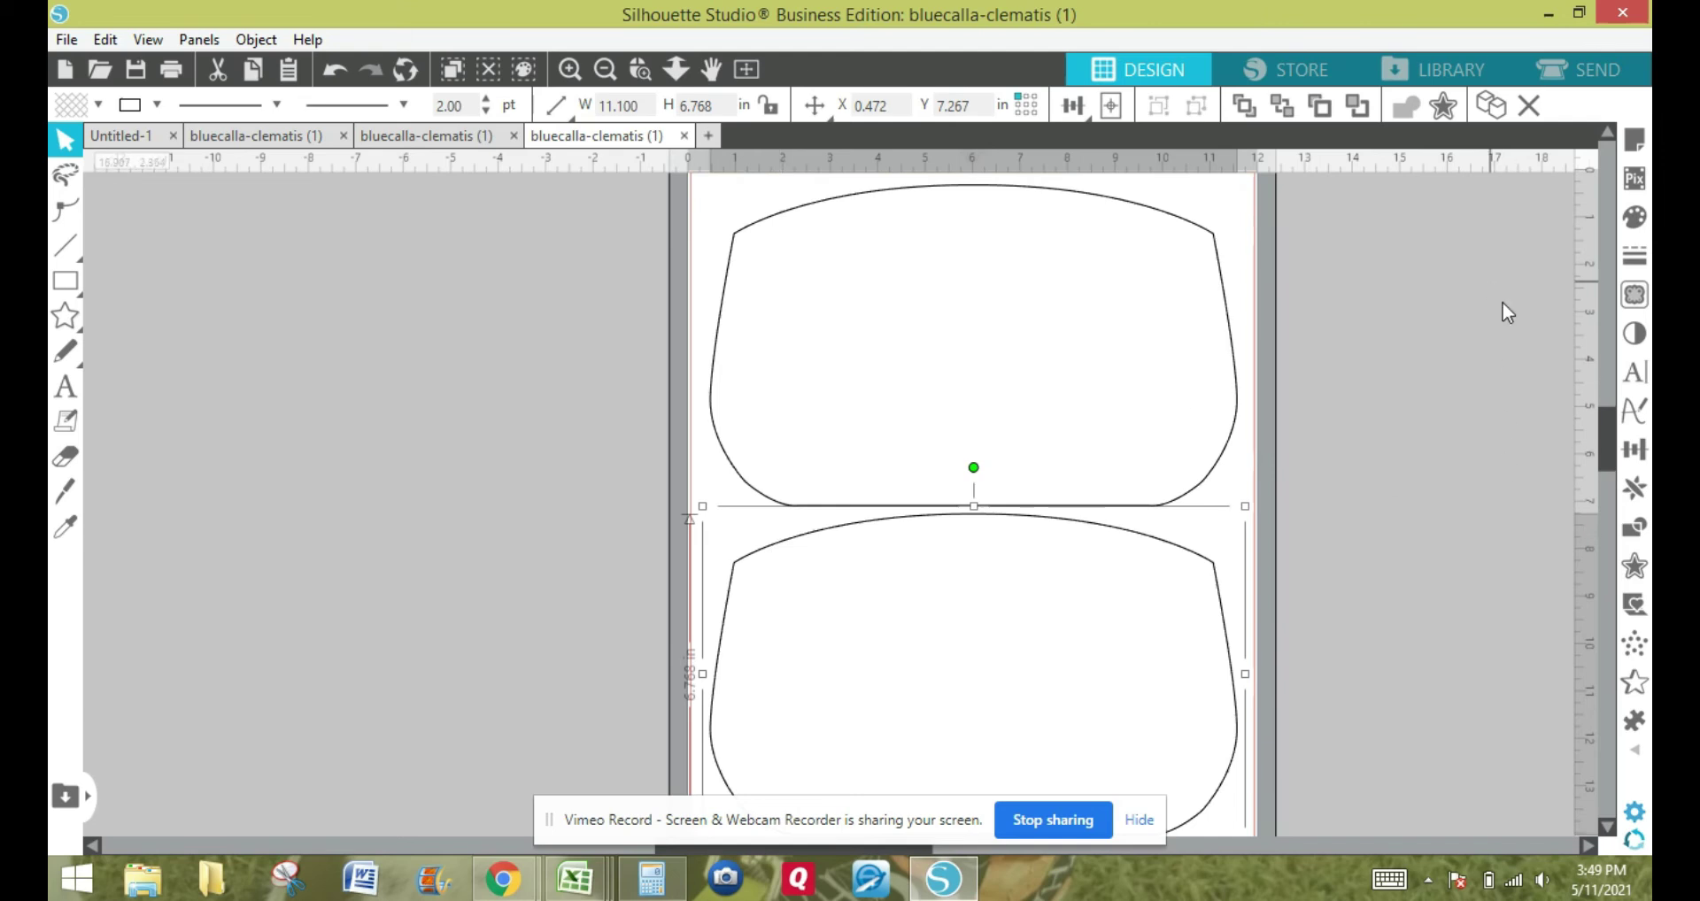
Widen the gap between the two outlines by shifting the lower one slightly farther down the mat.
click(605, 69)
click(699, 374)
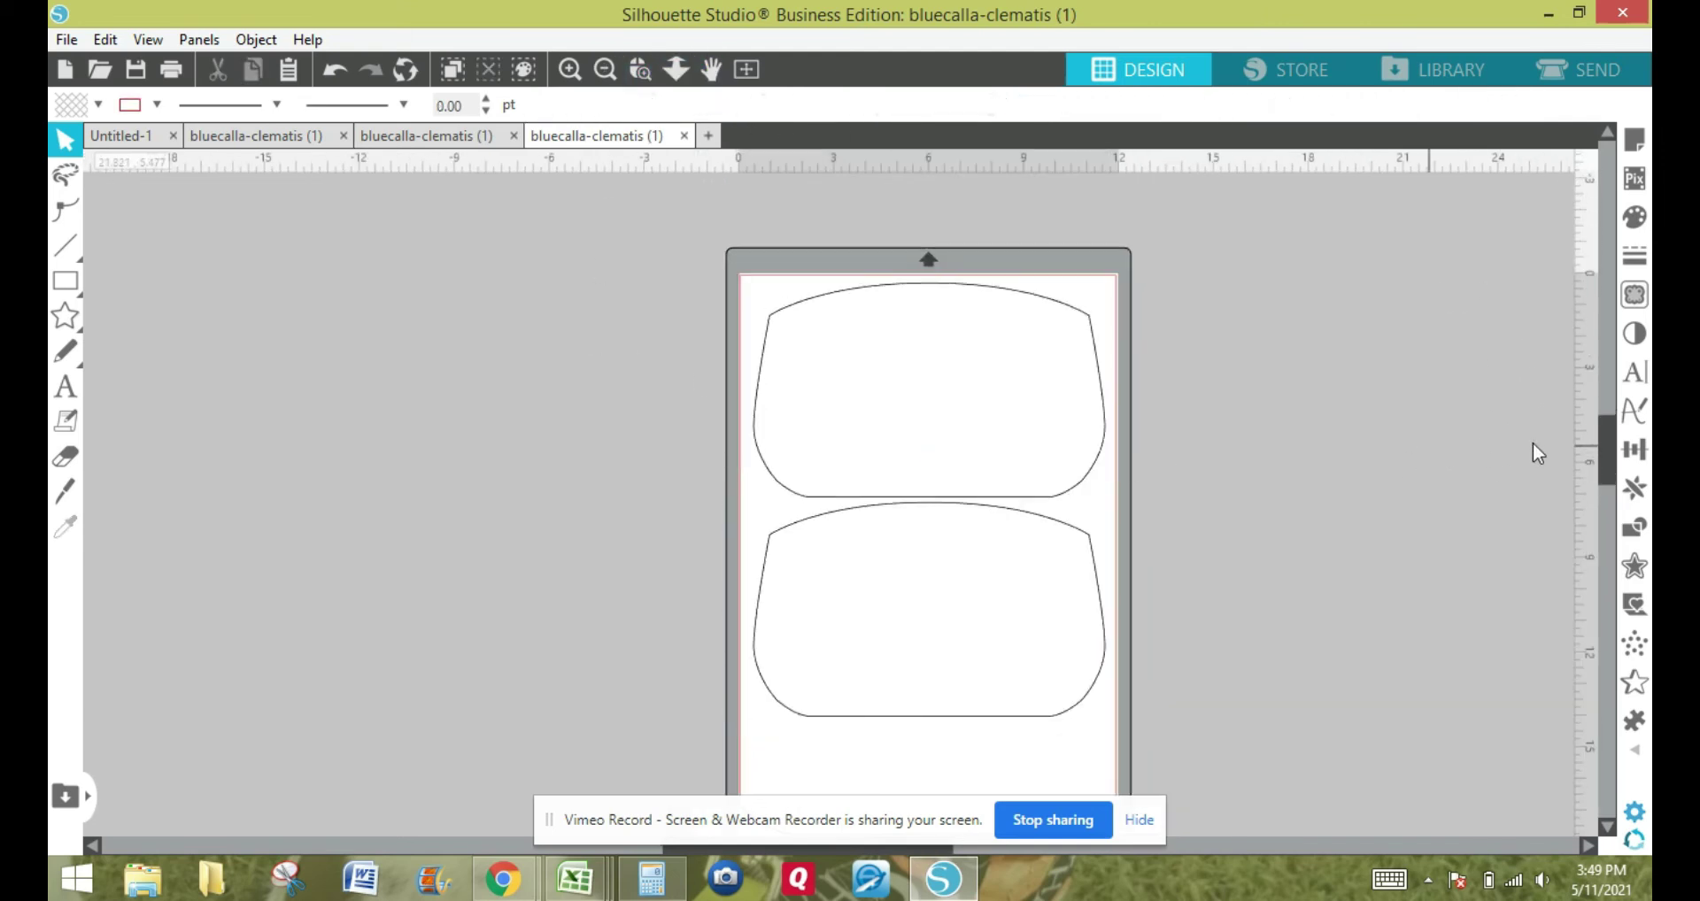
drag(1604, 433, 1608, 445)
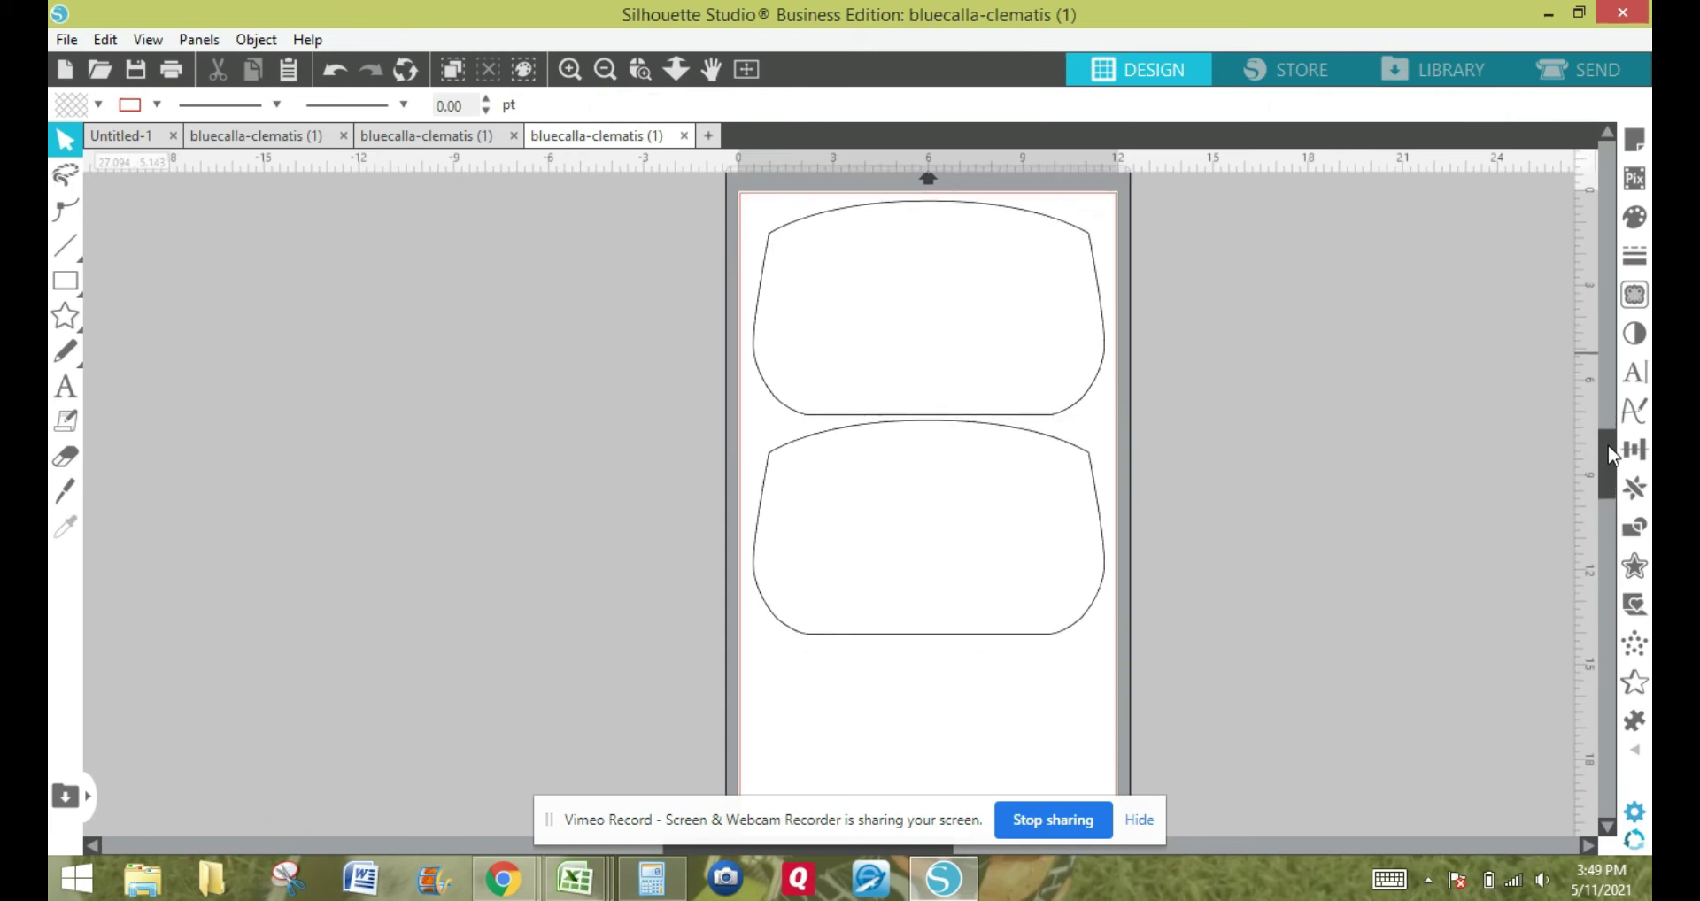
click(606, 69)
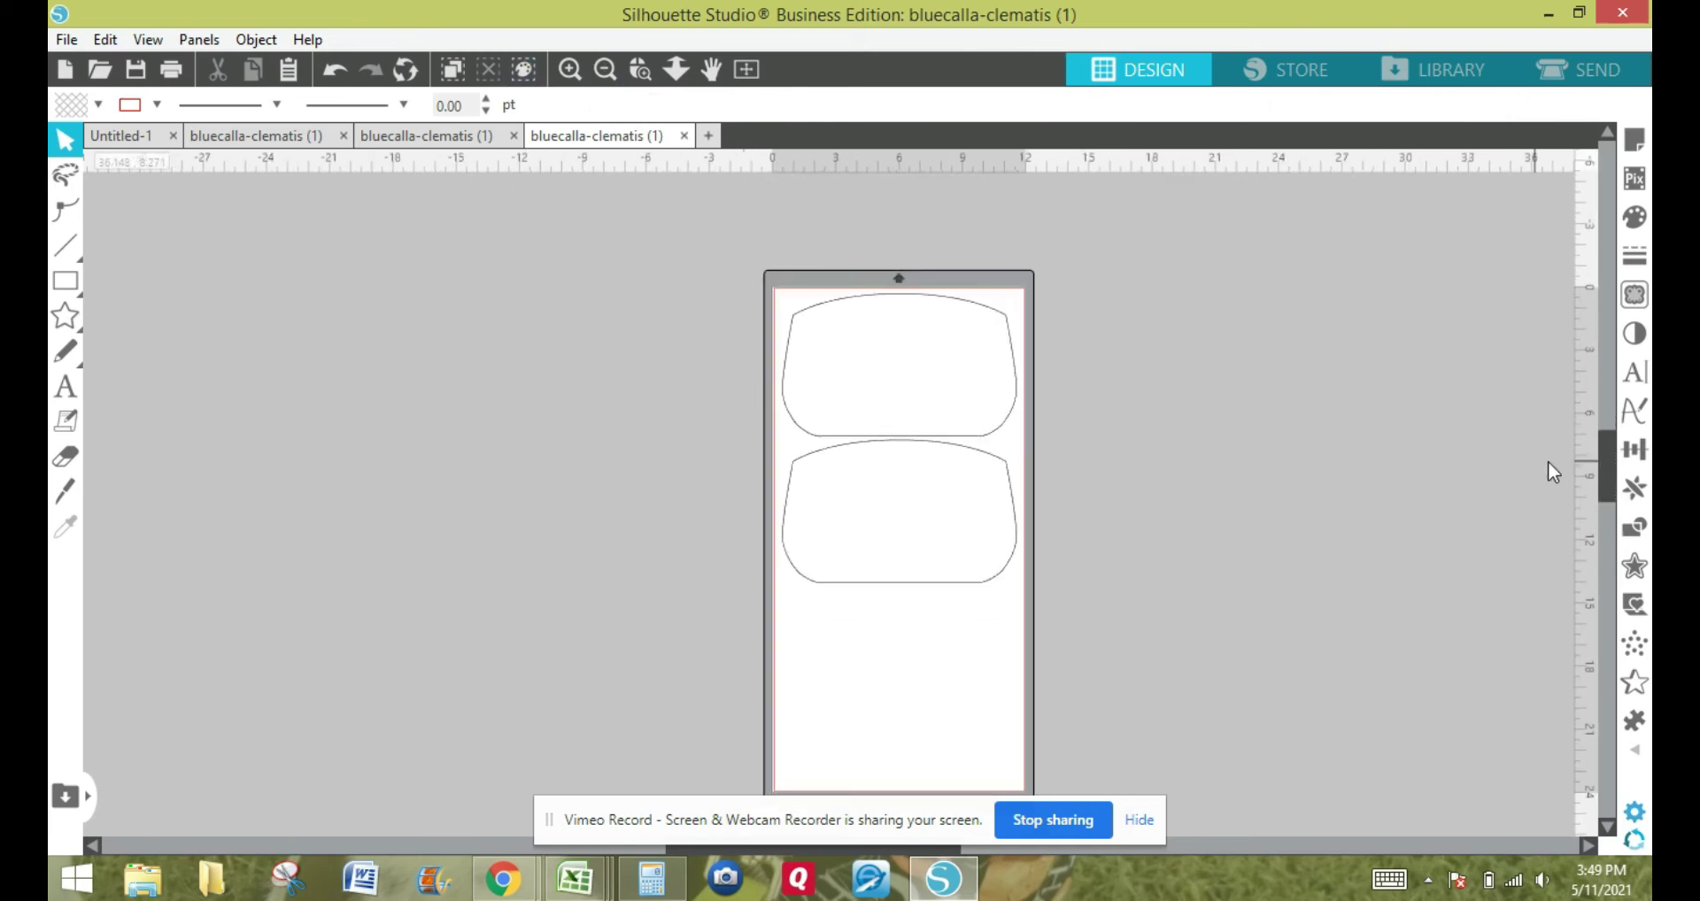
drag(1607, 483, 1610, 494)
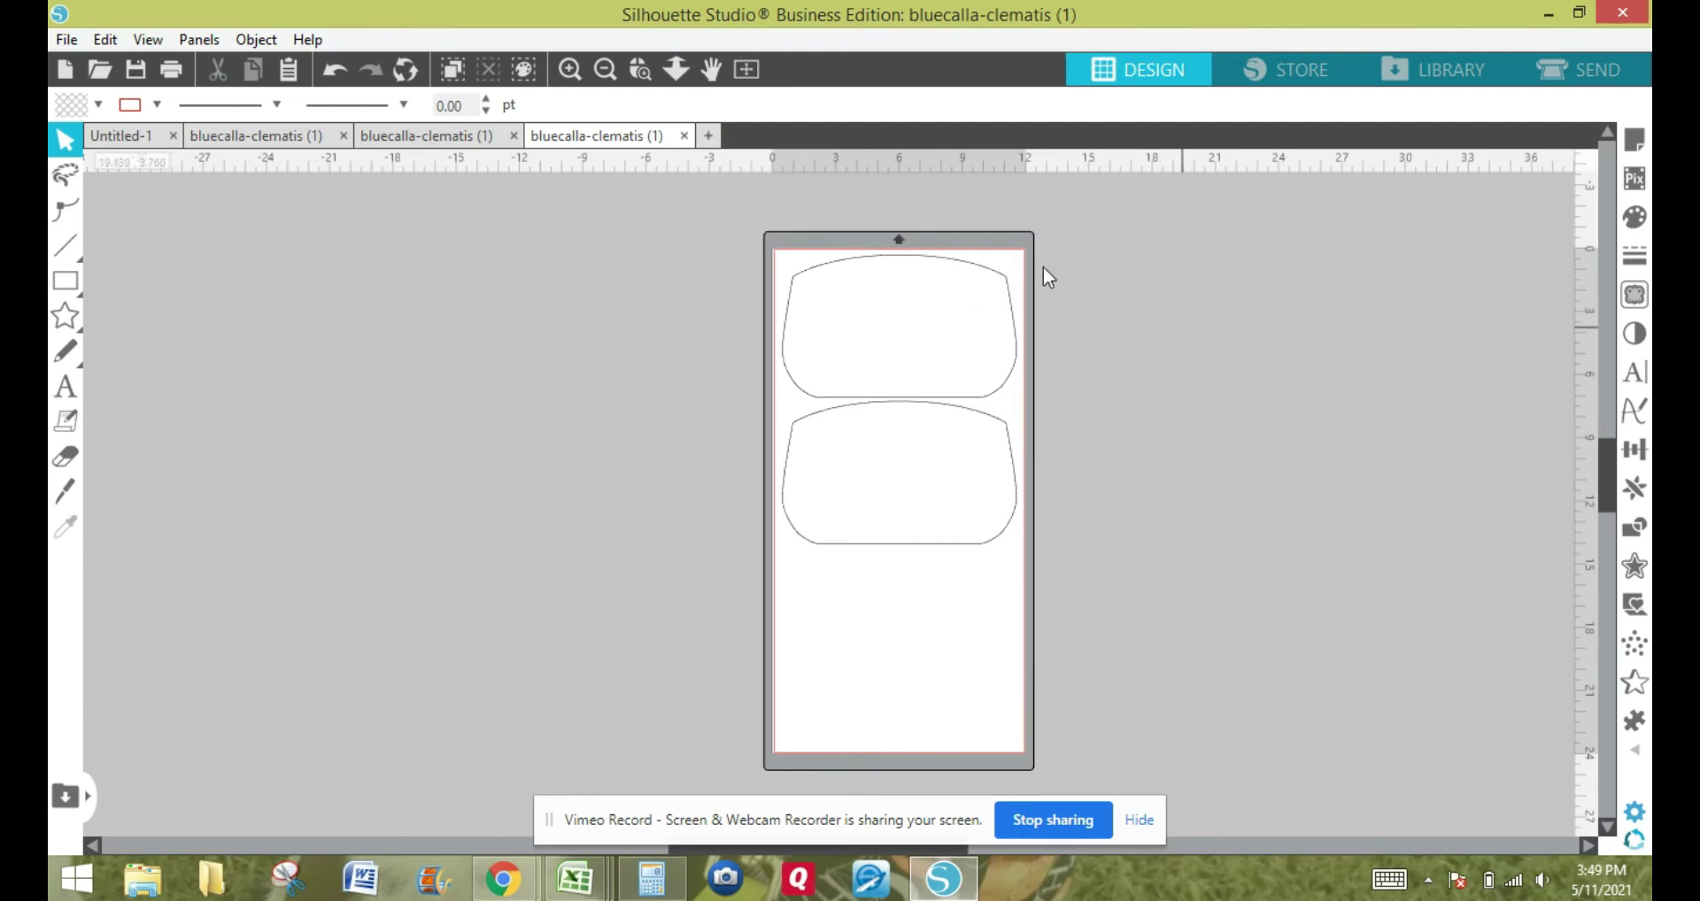
click(795, 429)
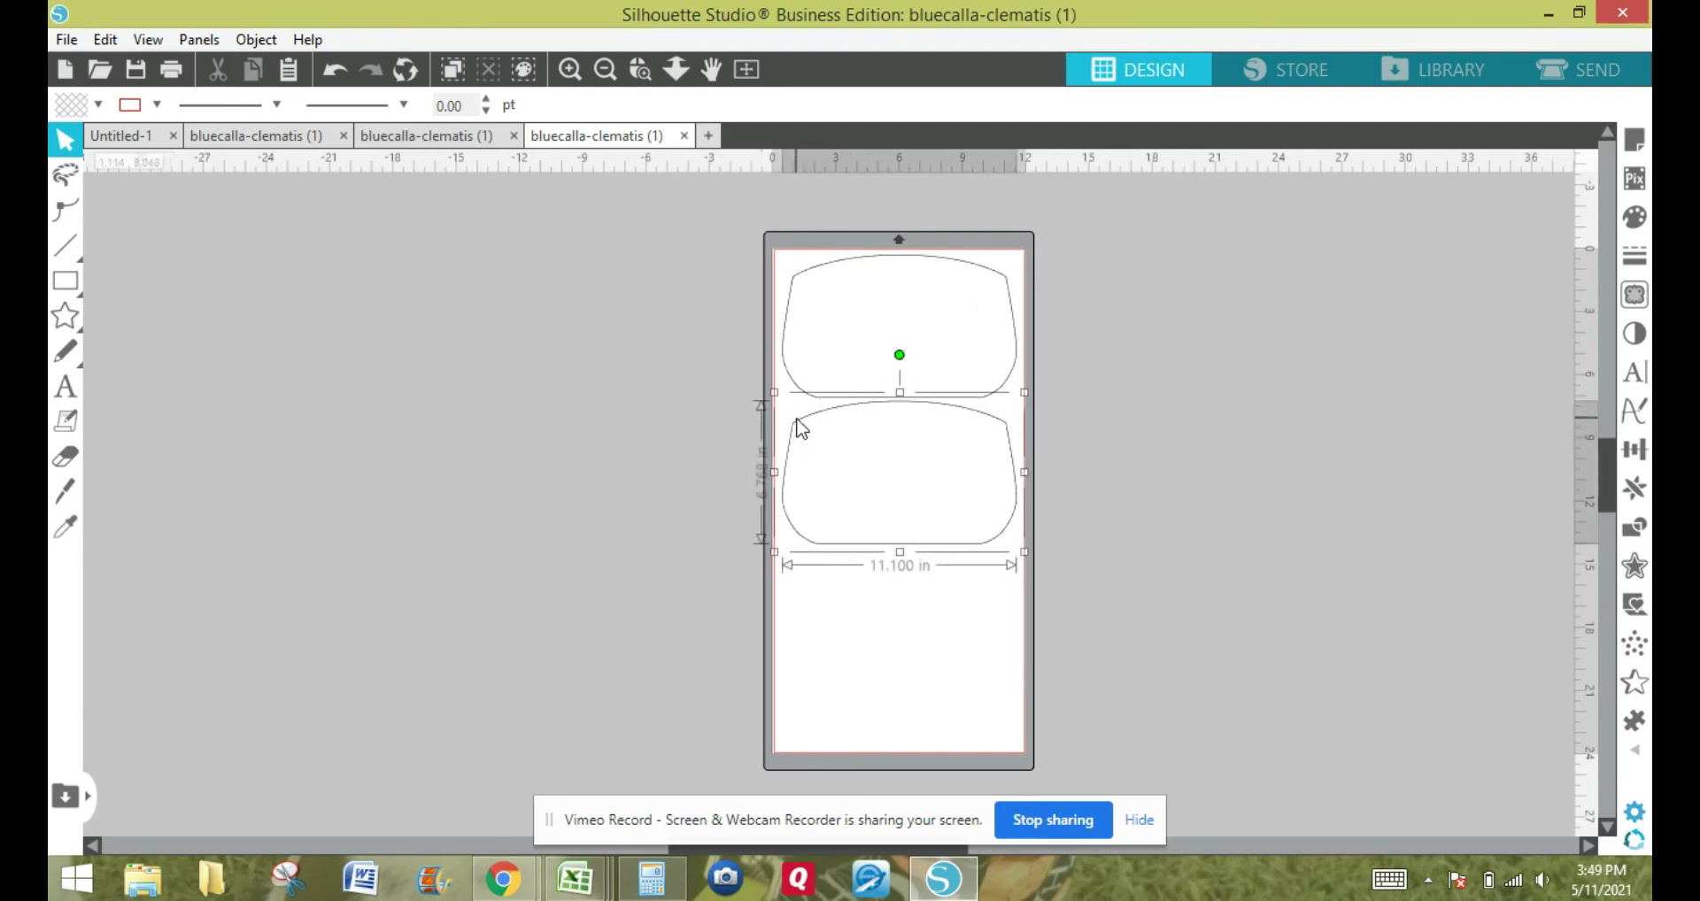
click(672, 427)
click(569, 69)
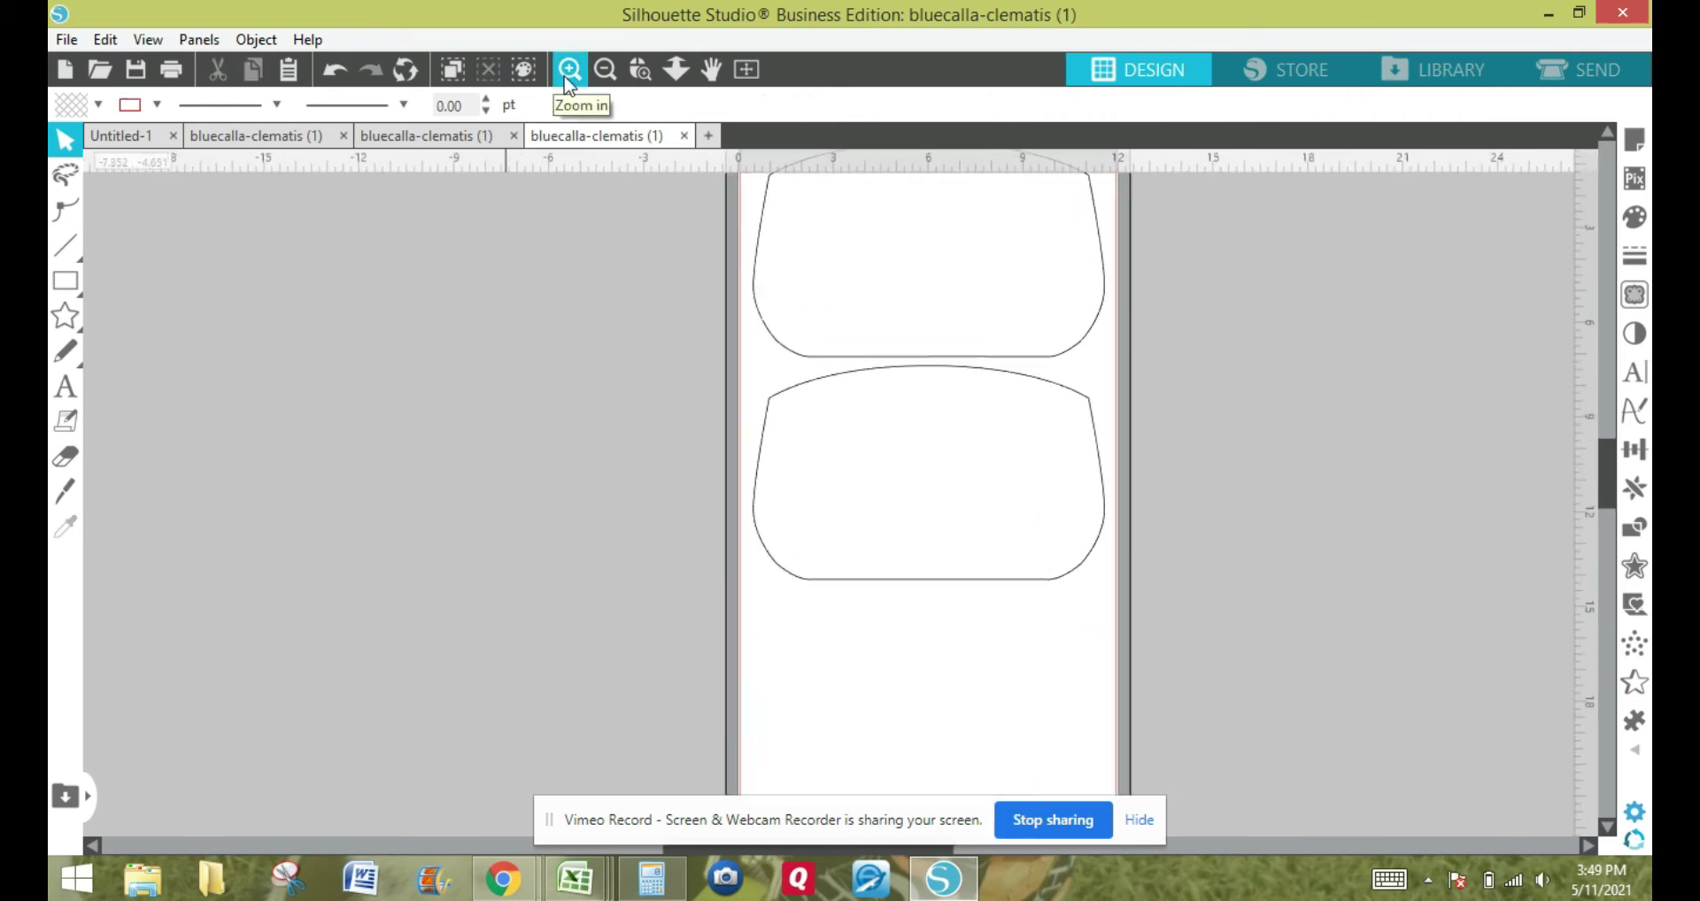
Start saving the design to the hard drive under the file name "bluecalla-clematis - lining".
scroll(1606, 439, up, 2)
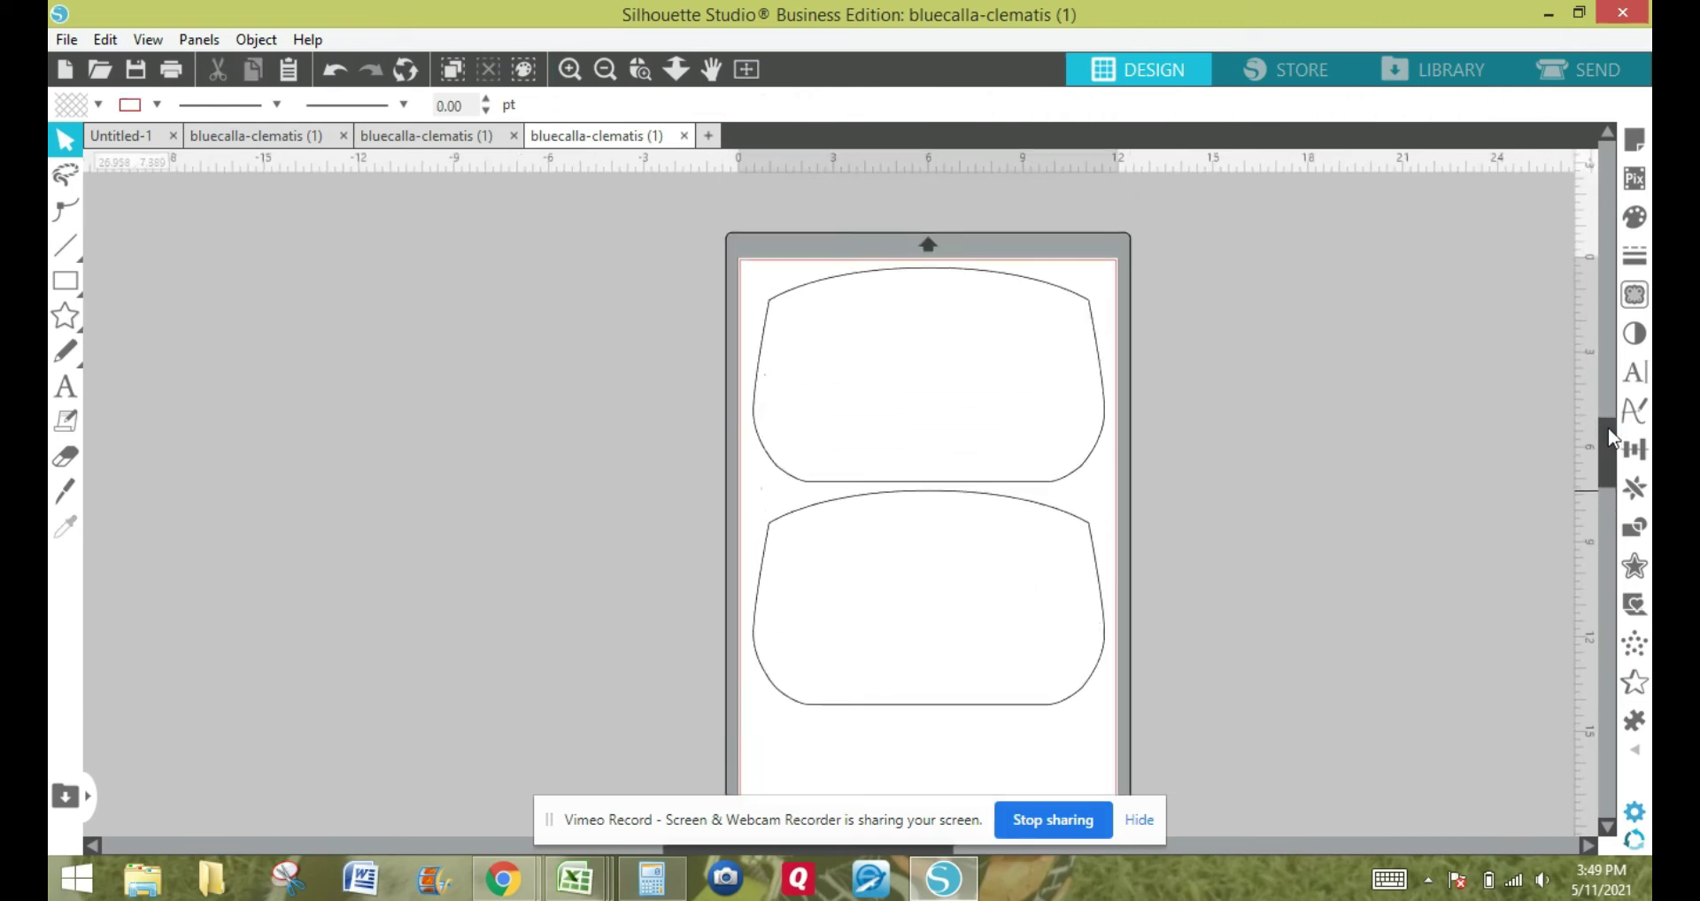
click(71, 46)
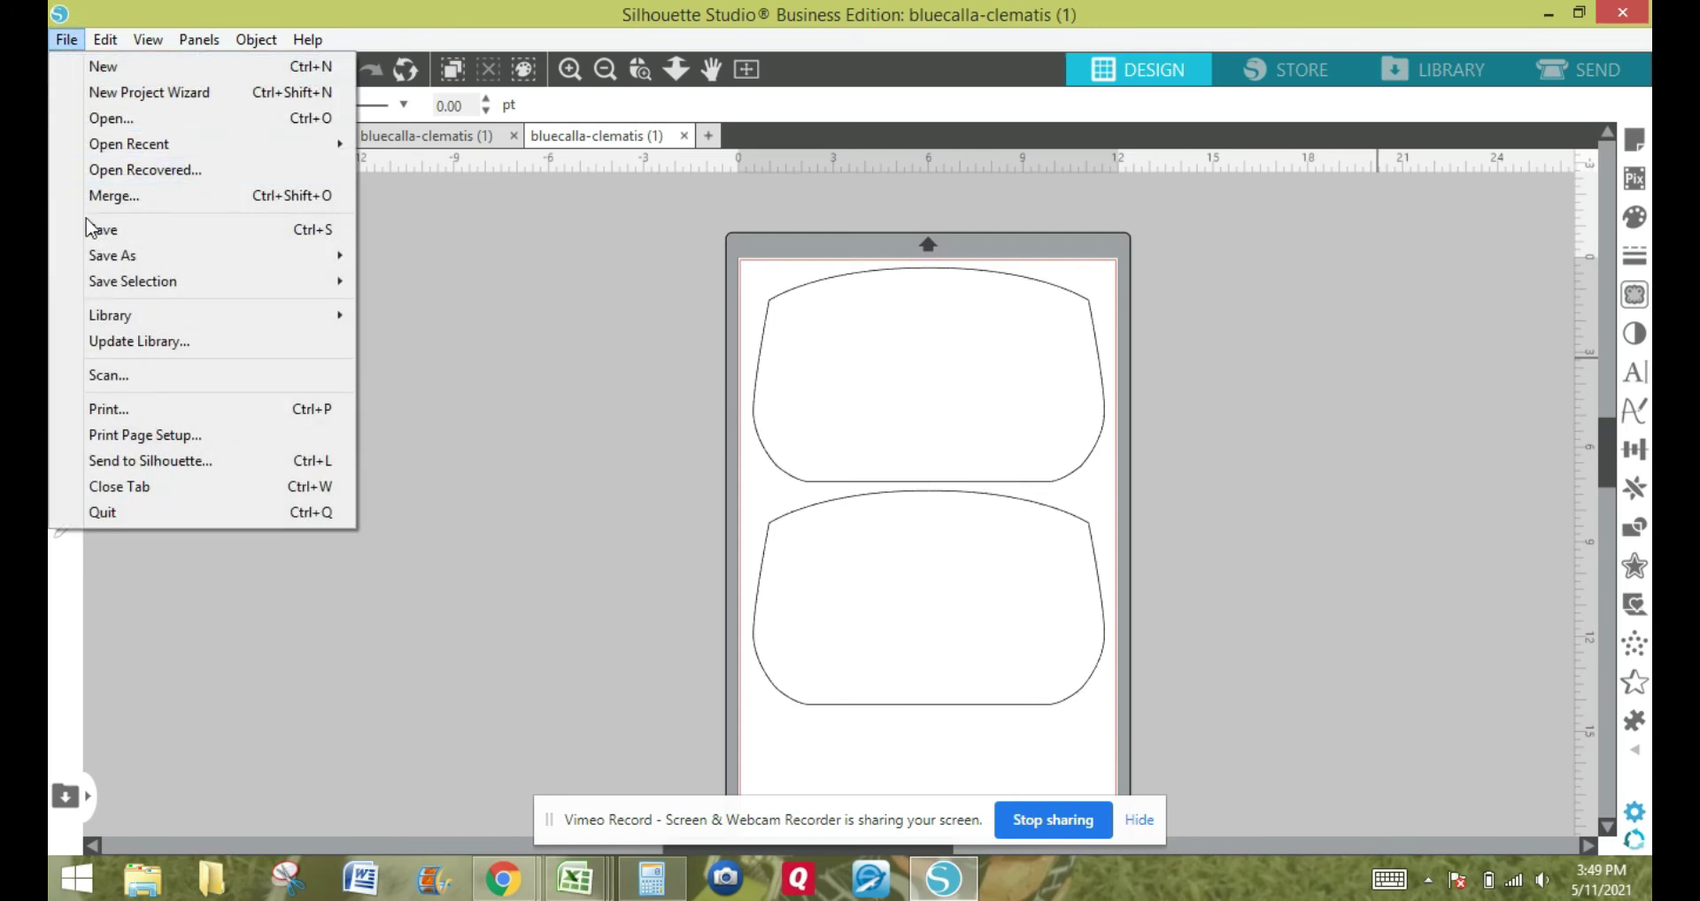
mouse_move(90, 254)
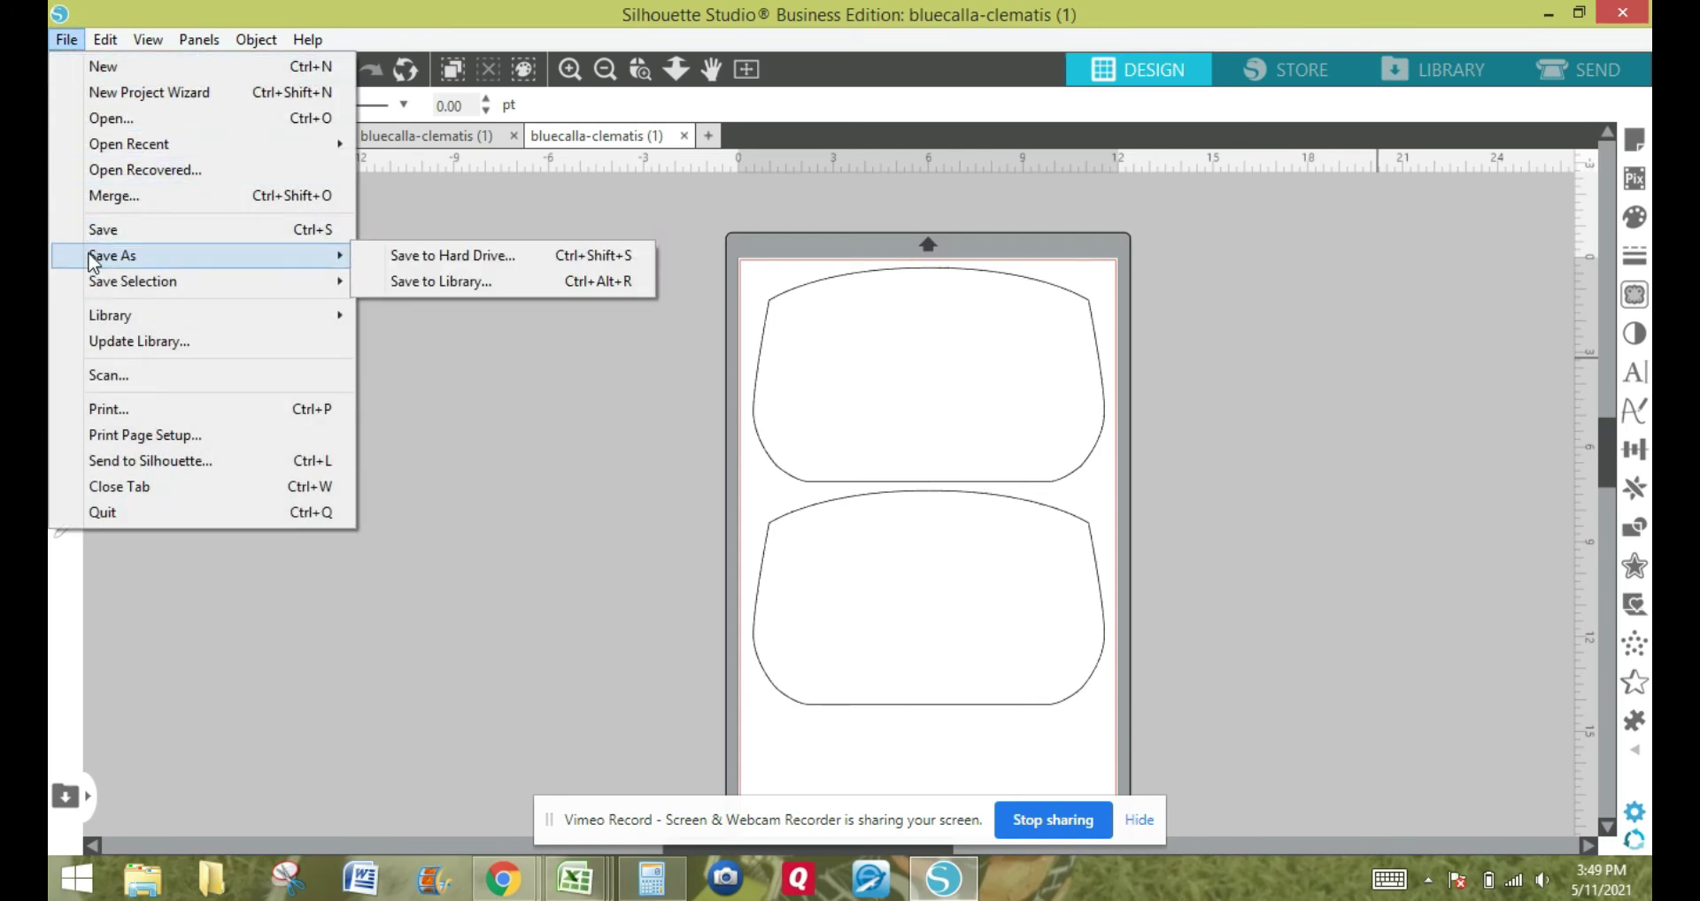
click(395, 255)
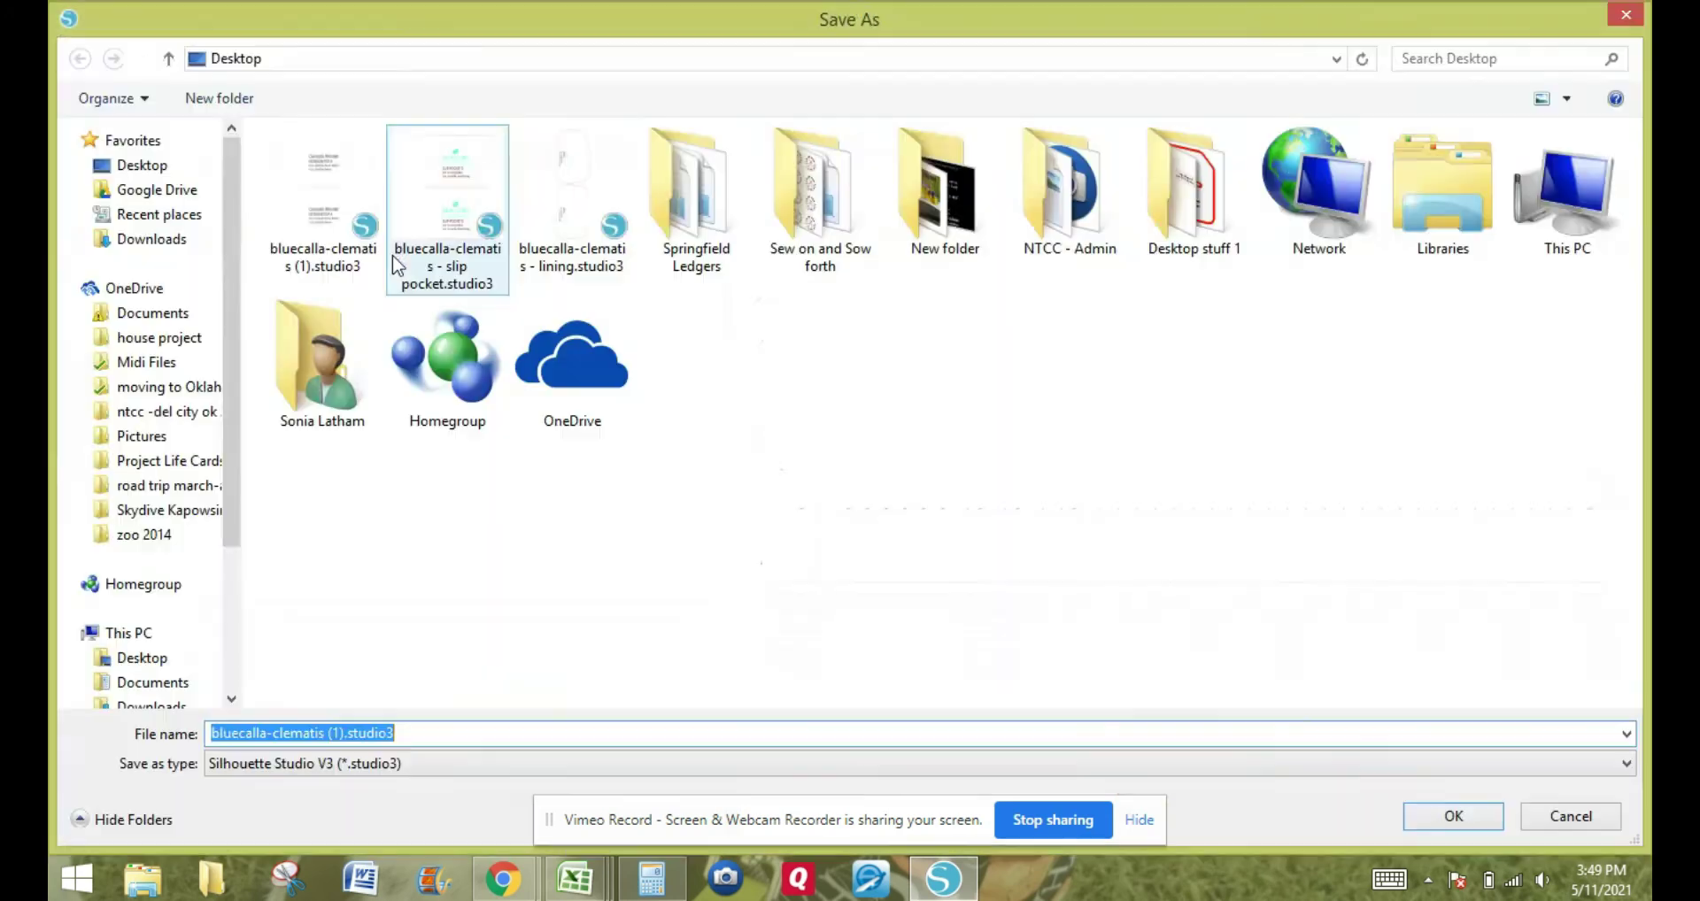
click(346, 735)
drag(324, 735, 447, 724)
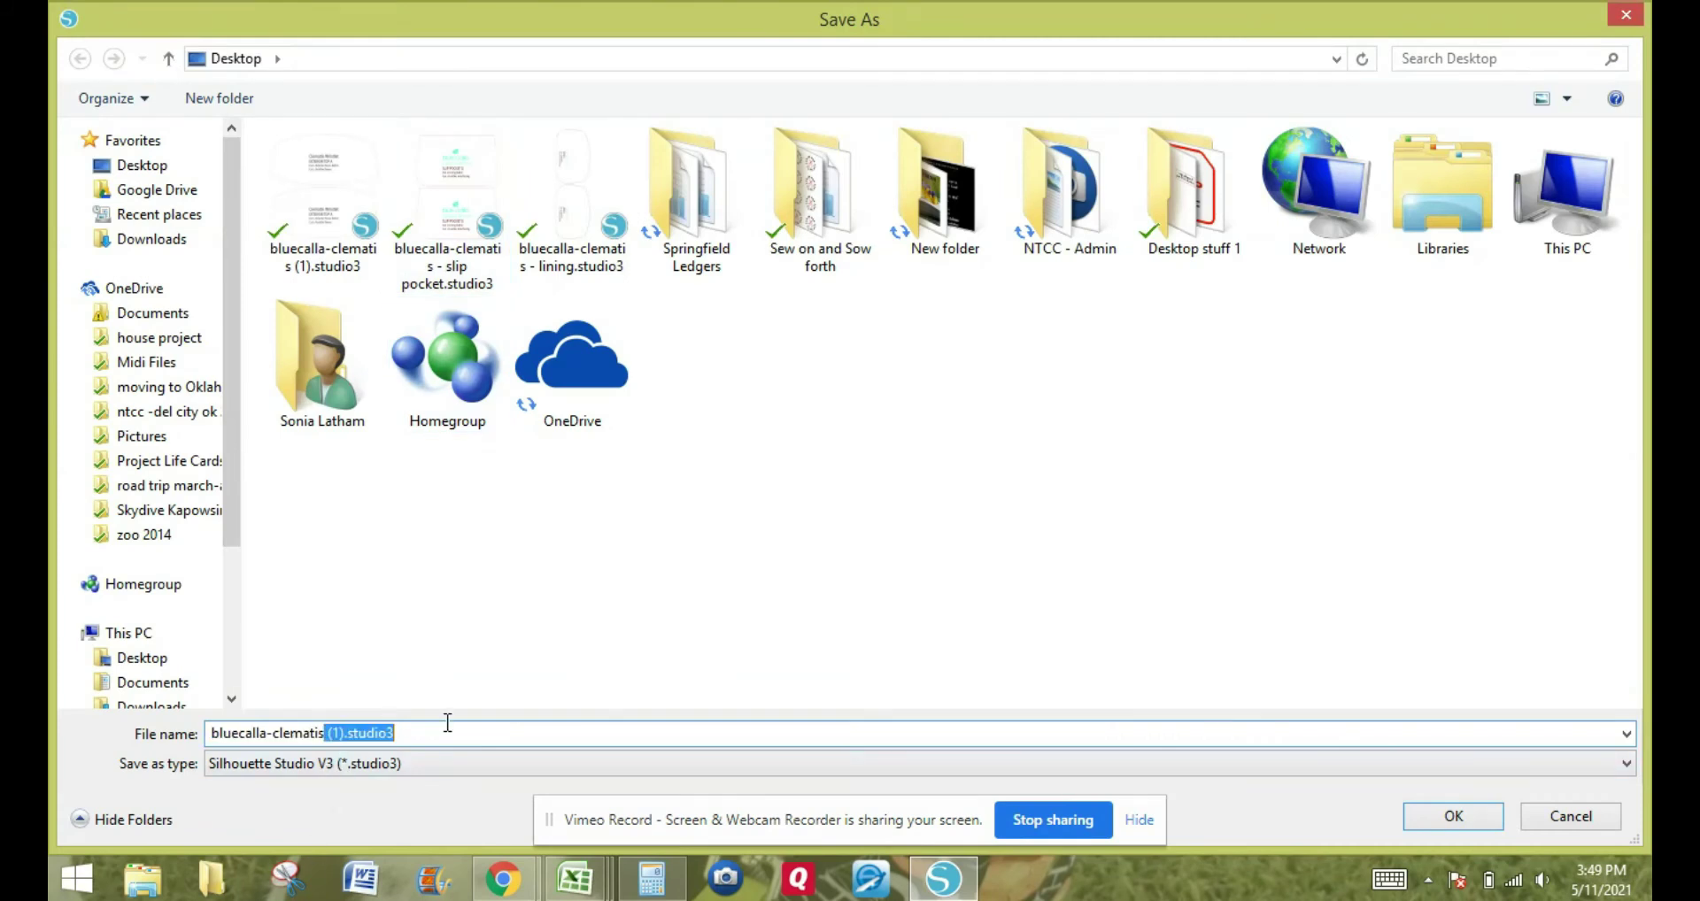
text(- )
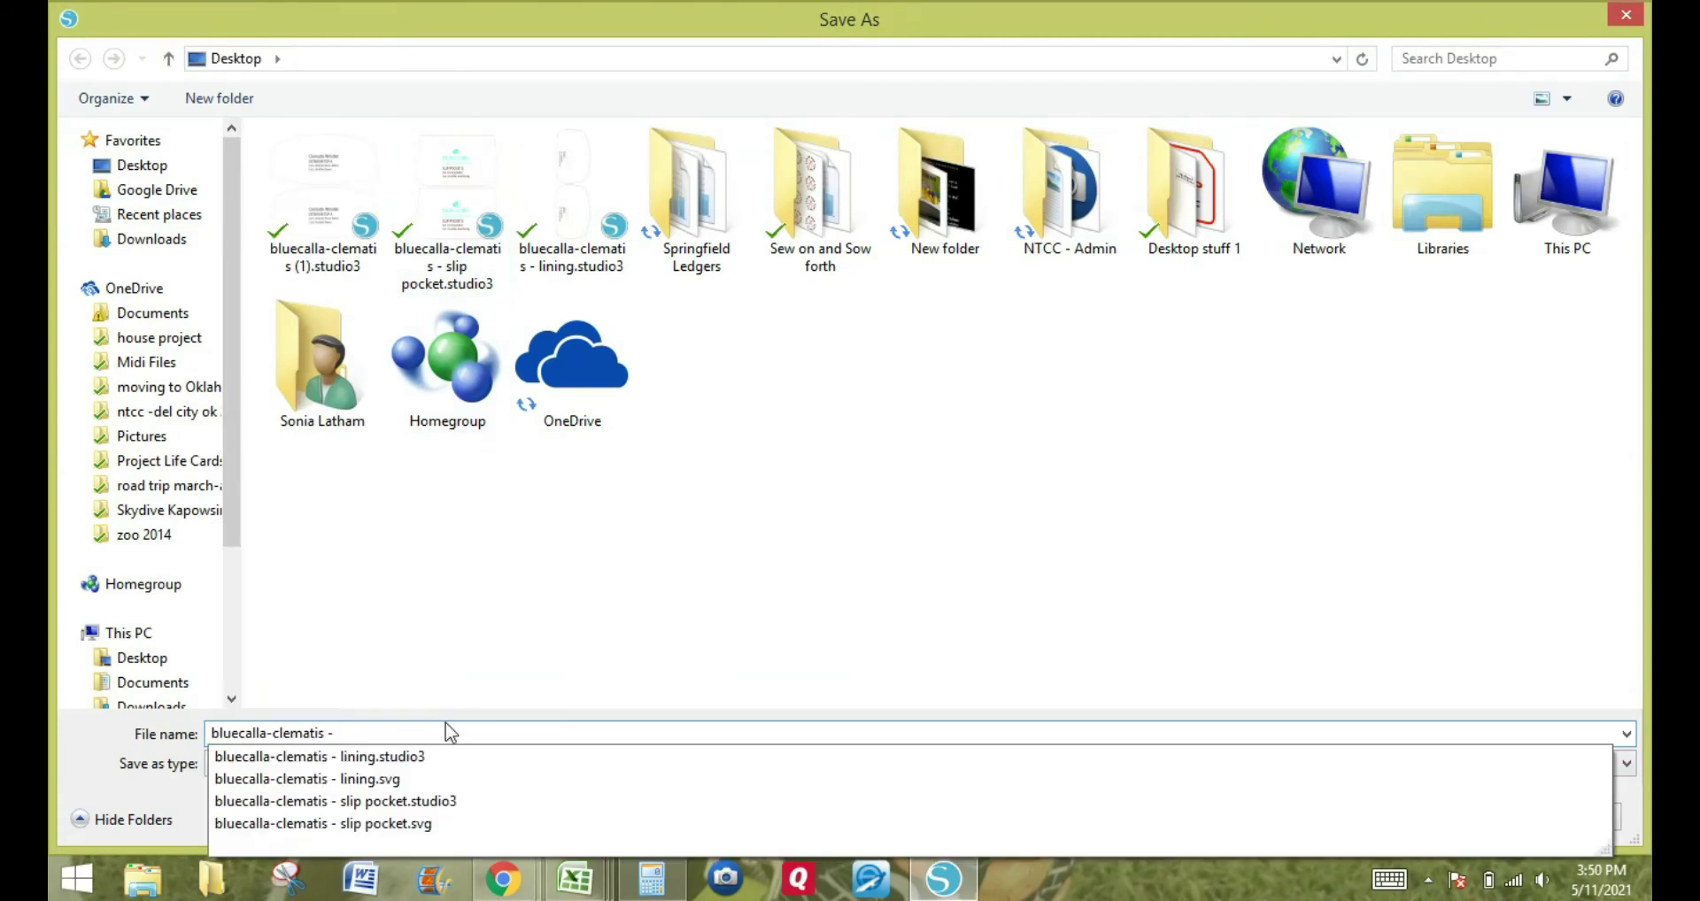
text(lining)
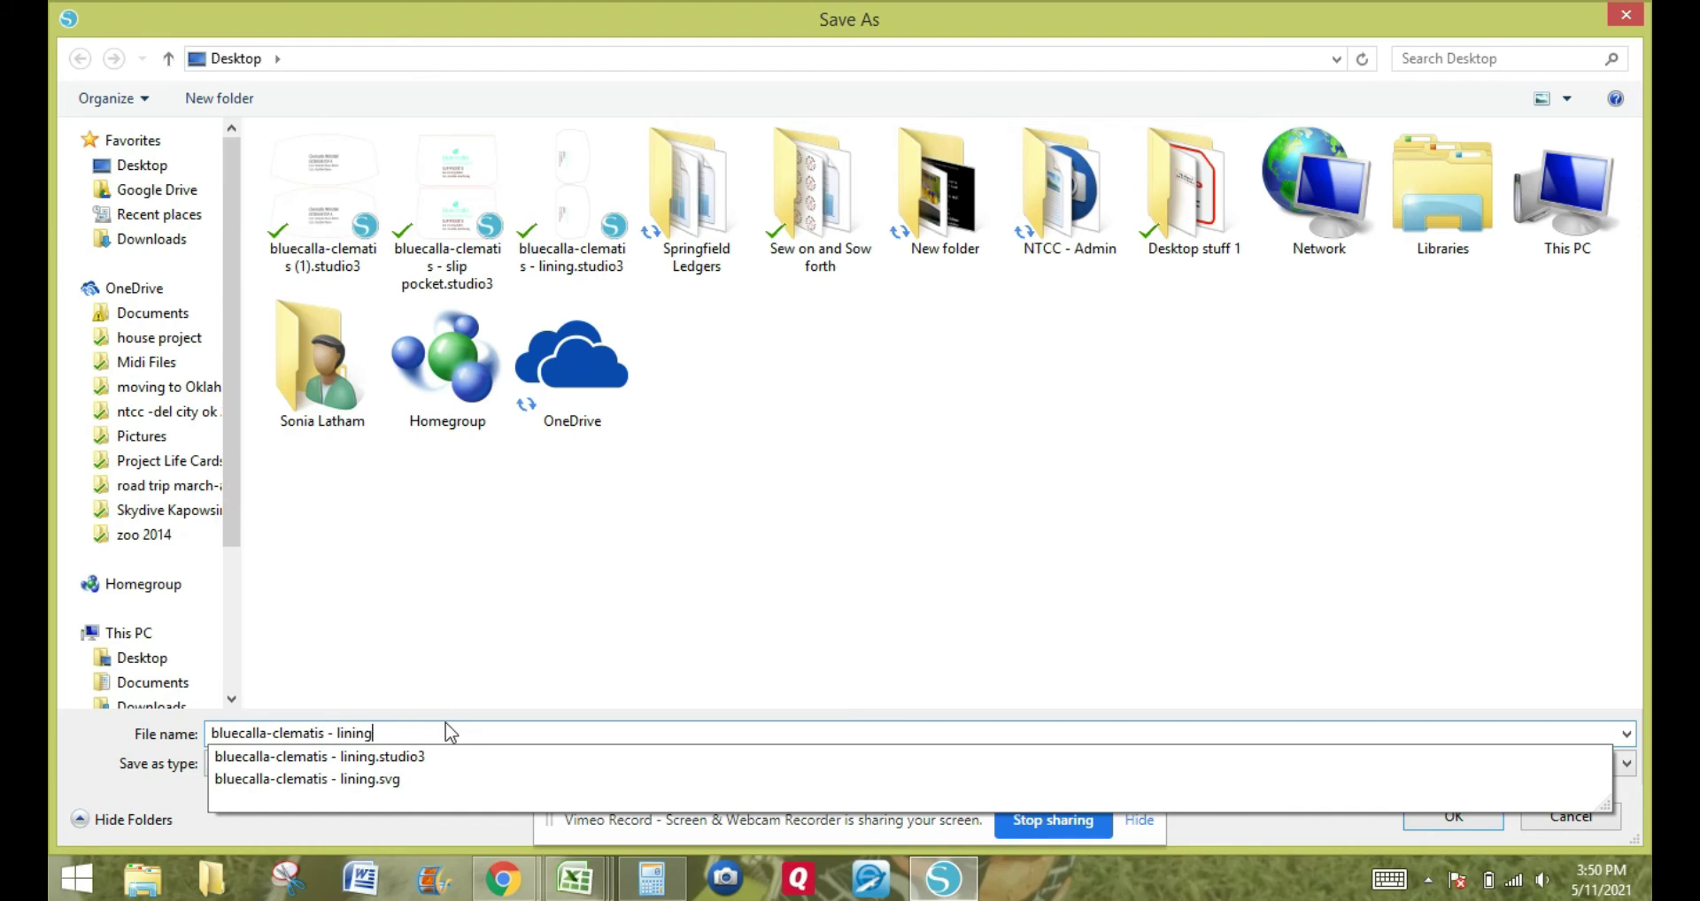
click(514, 734)
Set the file type to SVG and save the lining file to the Desktop, replacing the existing one.
click(421, 763)
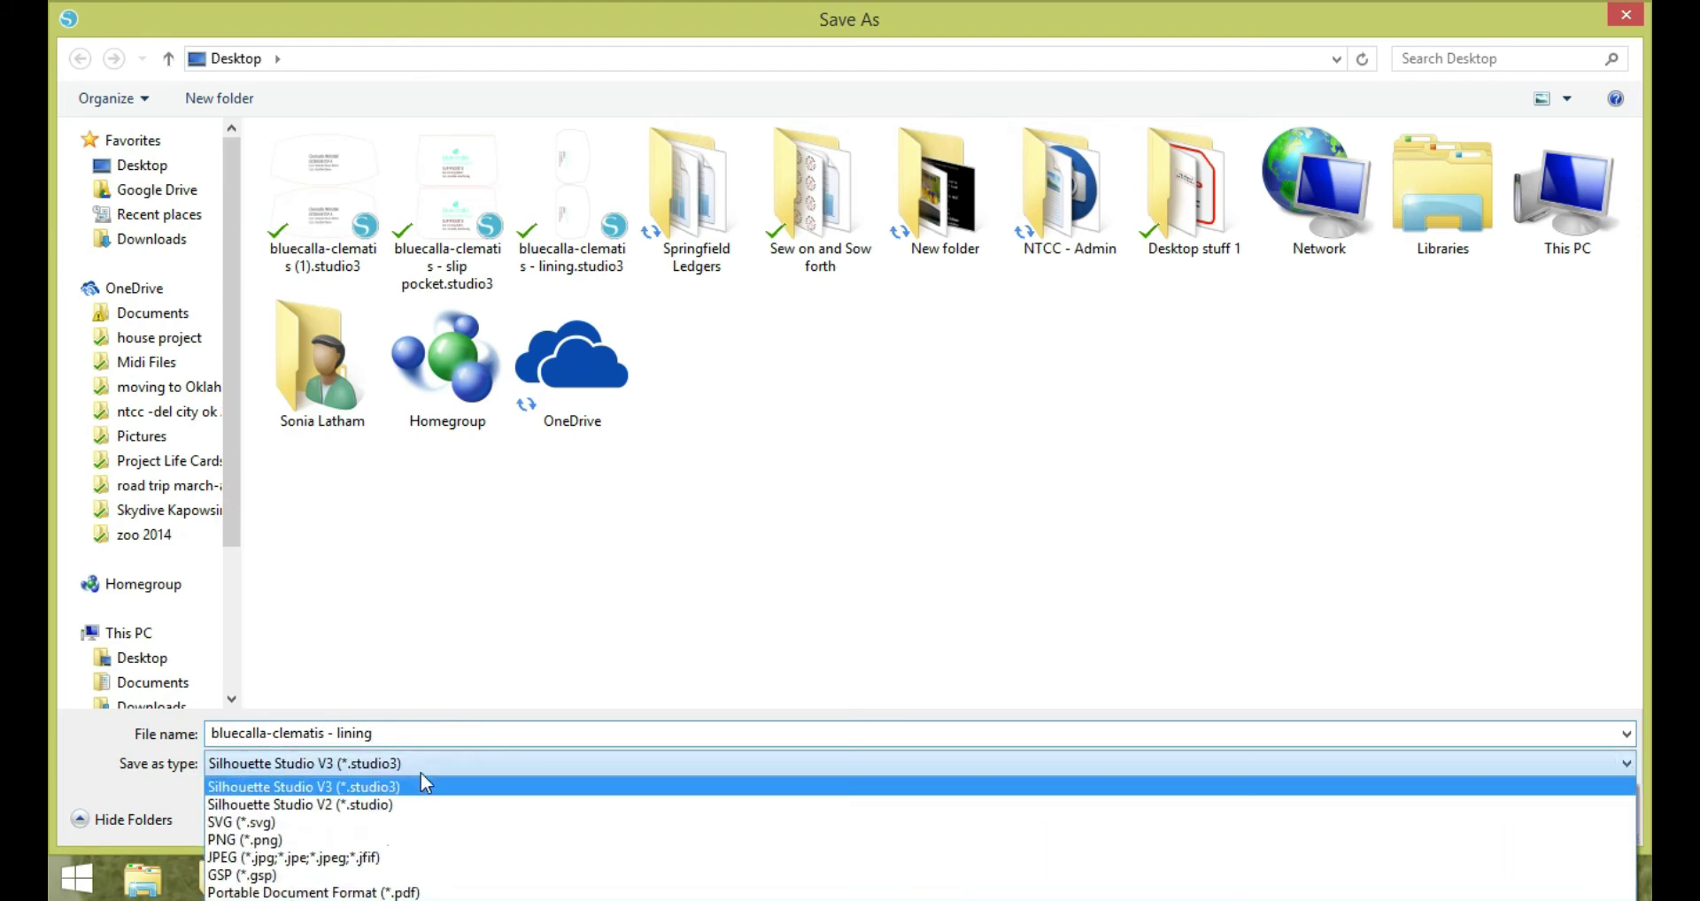
click(394, 822)
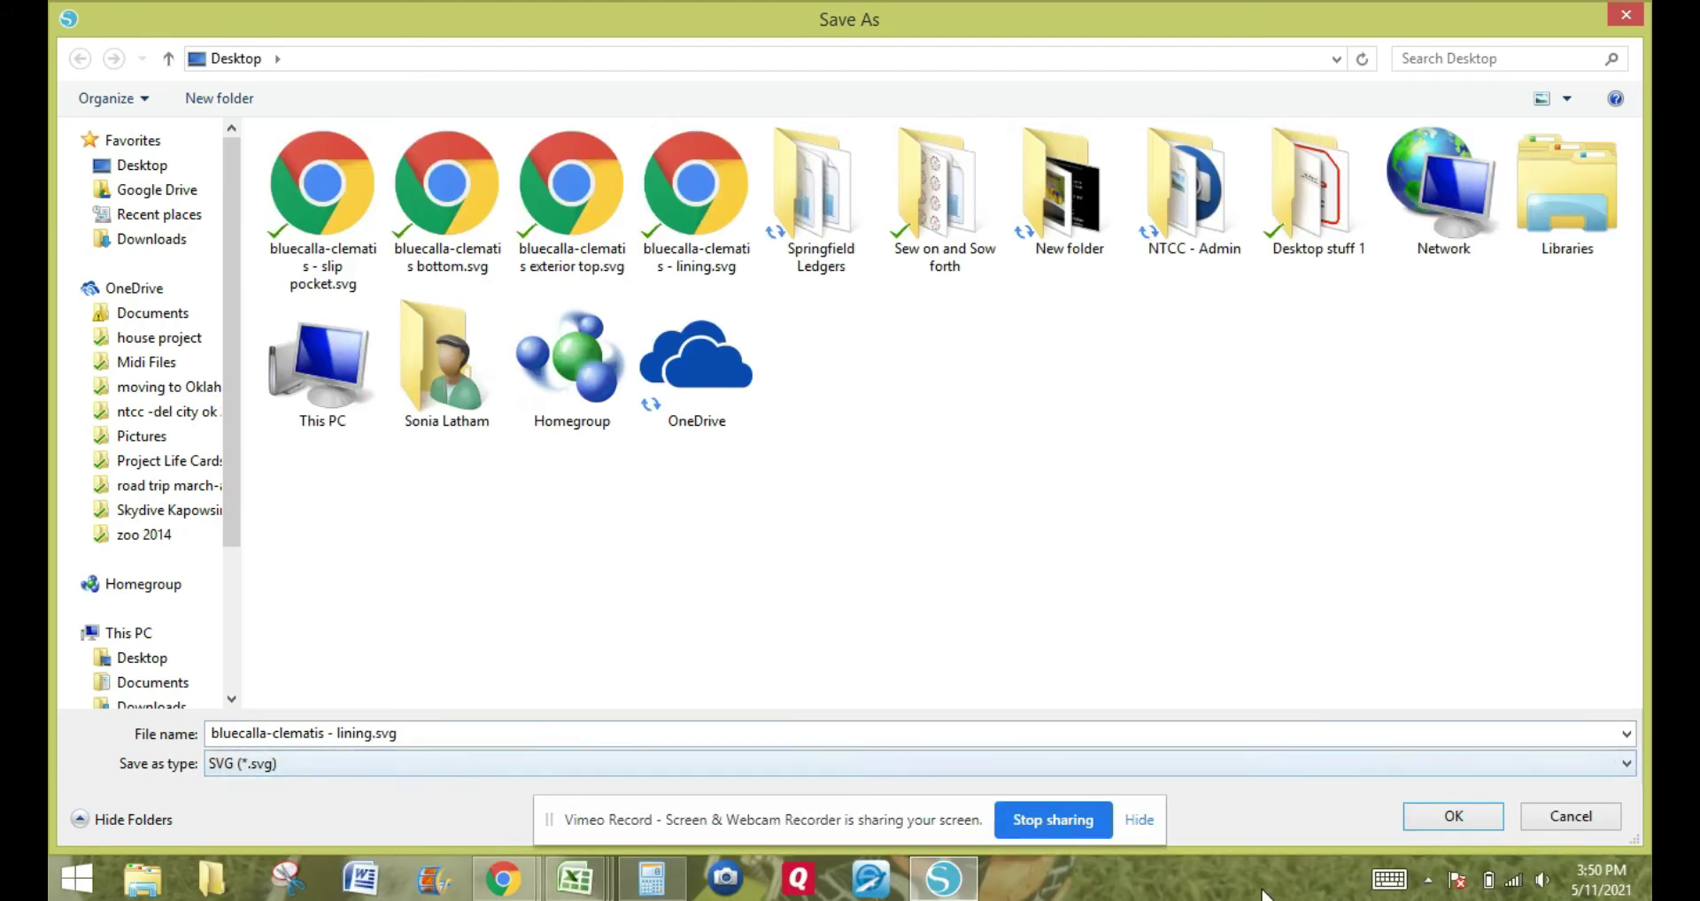
click(1453, 816)
click(907, 441)
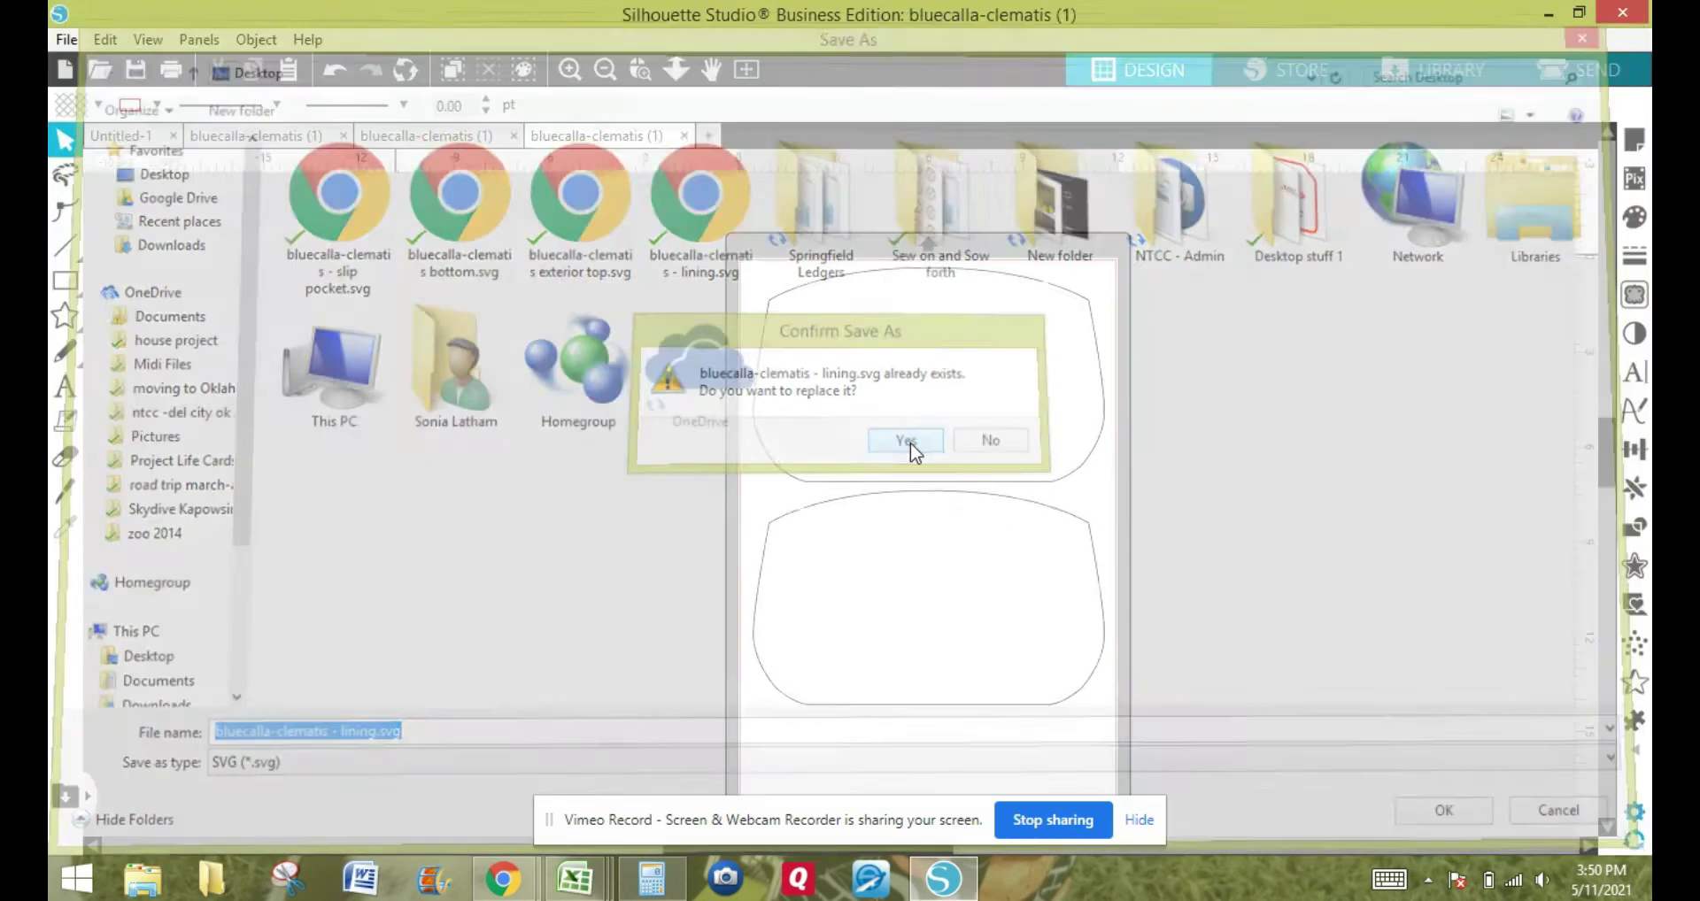
Open the bluecalla-clematis pattern PDF from the Desktop.
click(65, 40)
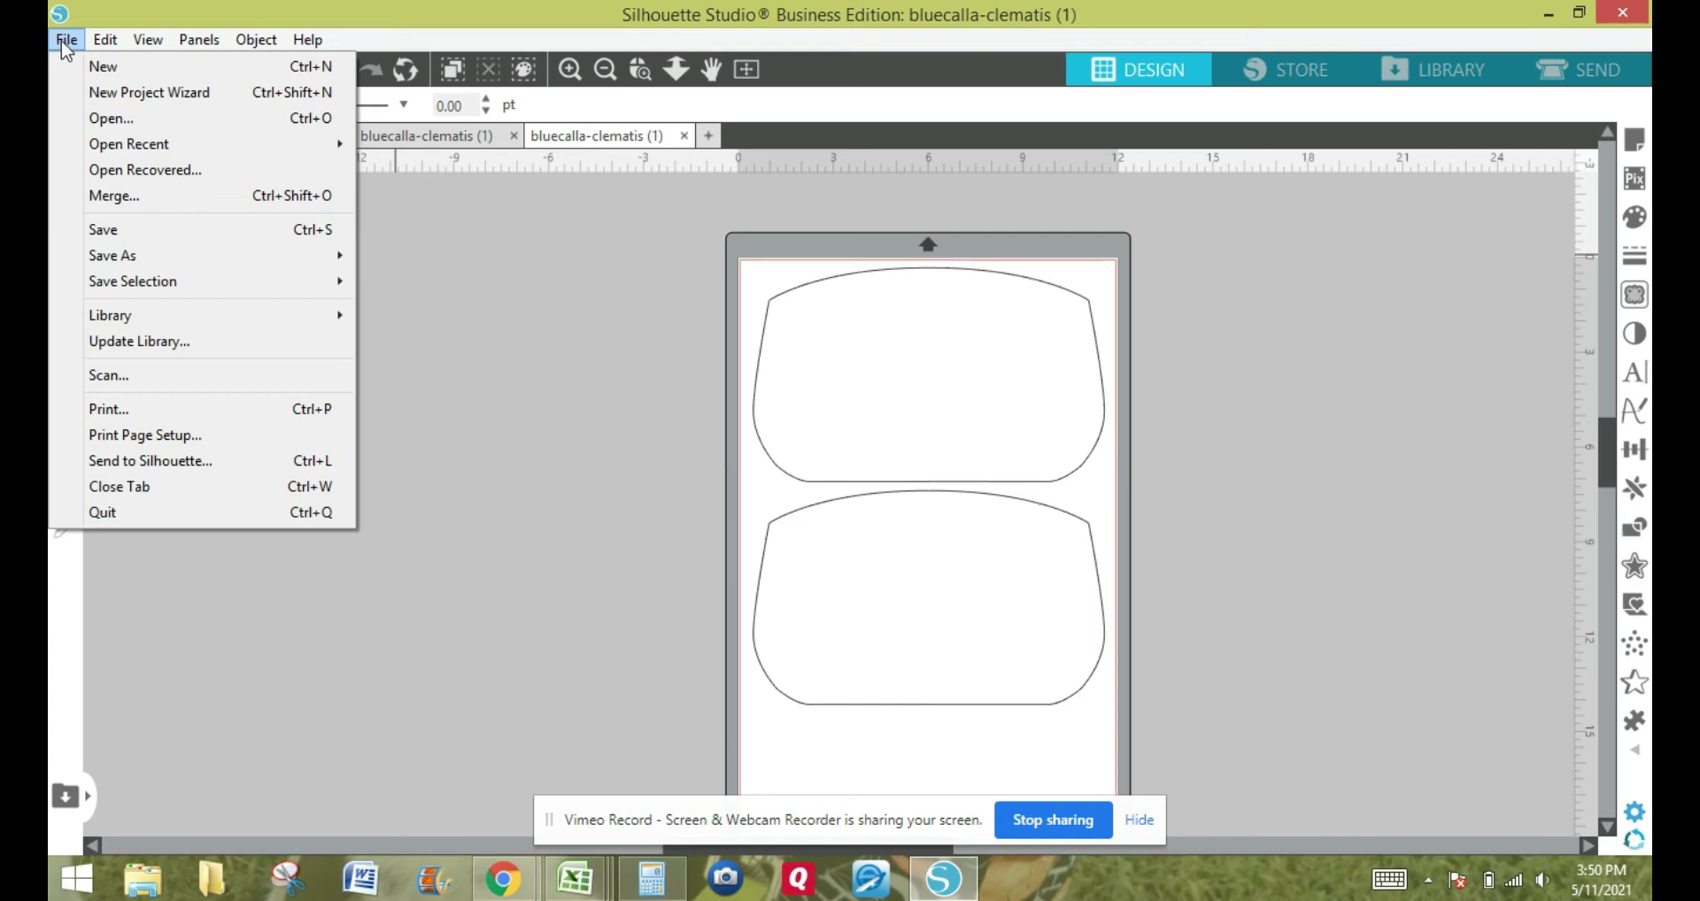
click(97, 118)
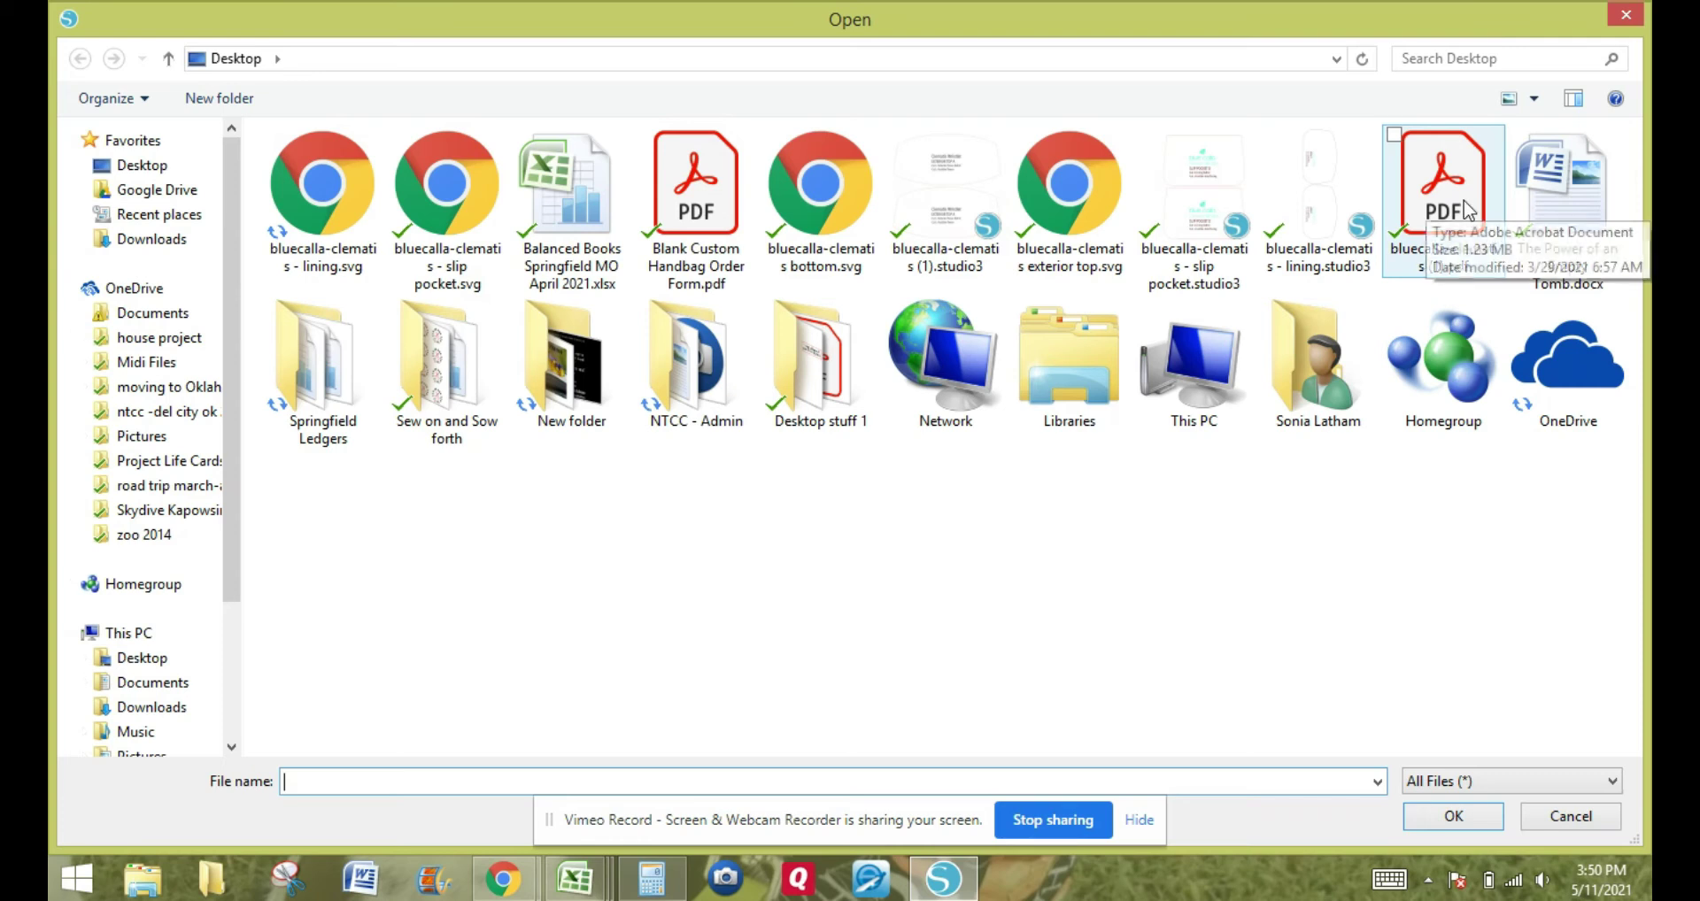
double_click(1457, 173)
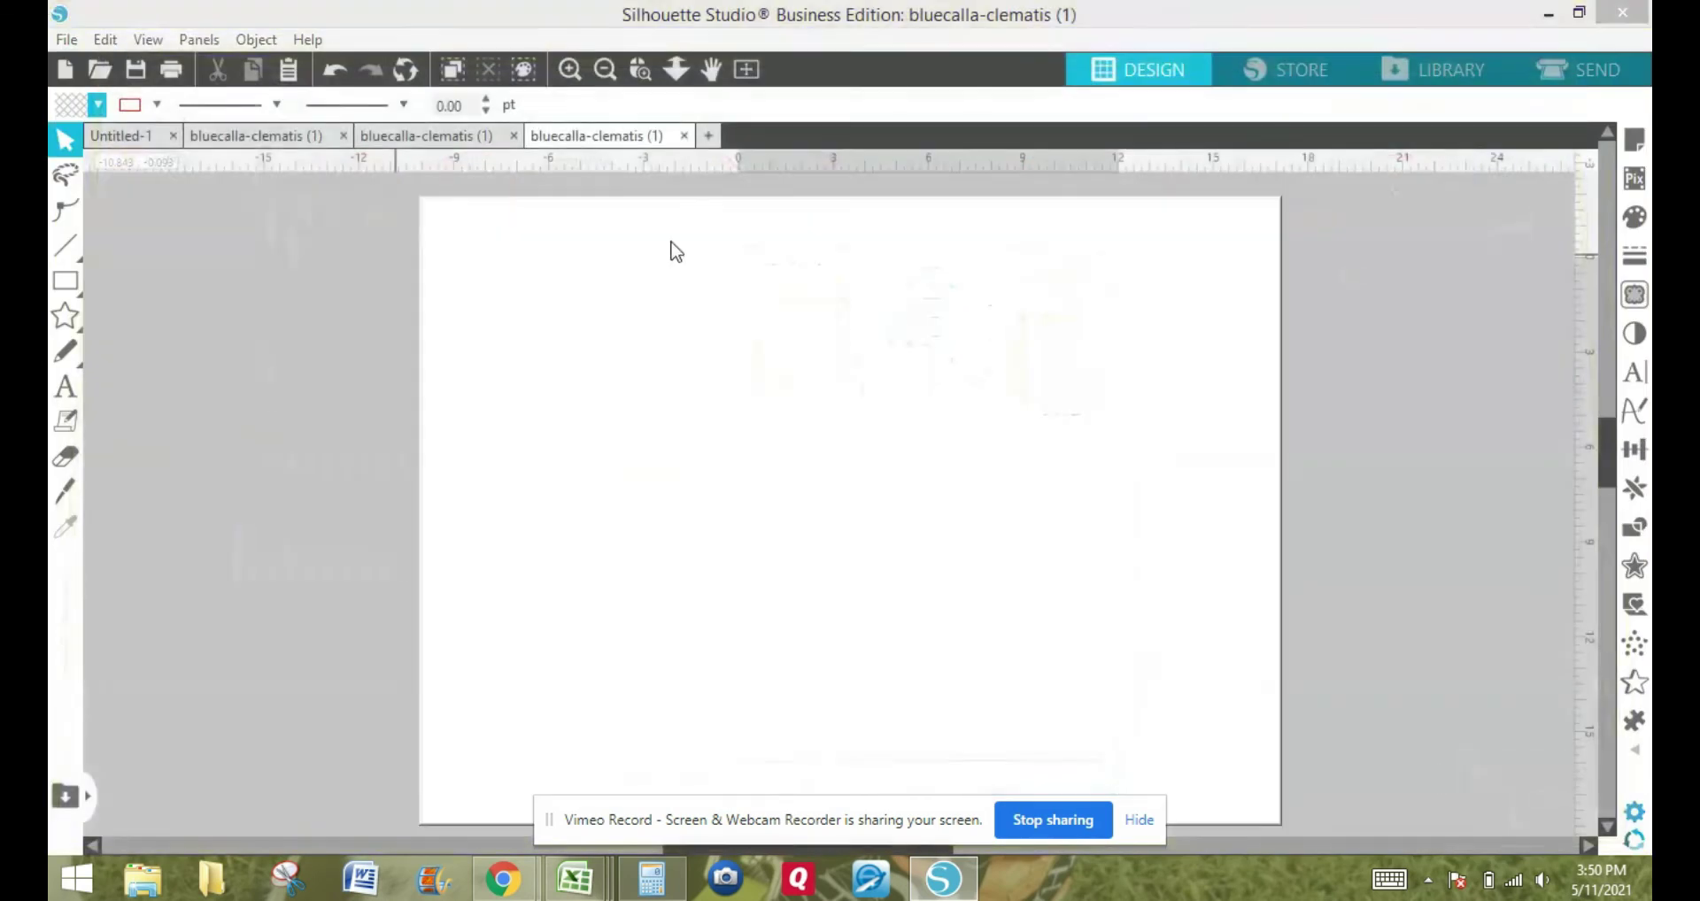
Import page 12 of the PDF, containing Exterior Top A and Exterior Bottom B, as grouped vectors.
drag(647, 251, 749, 252)
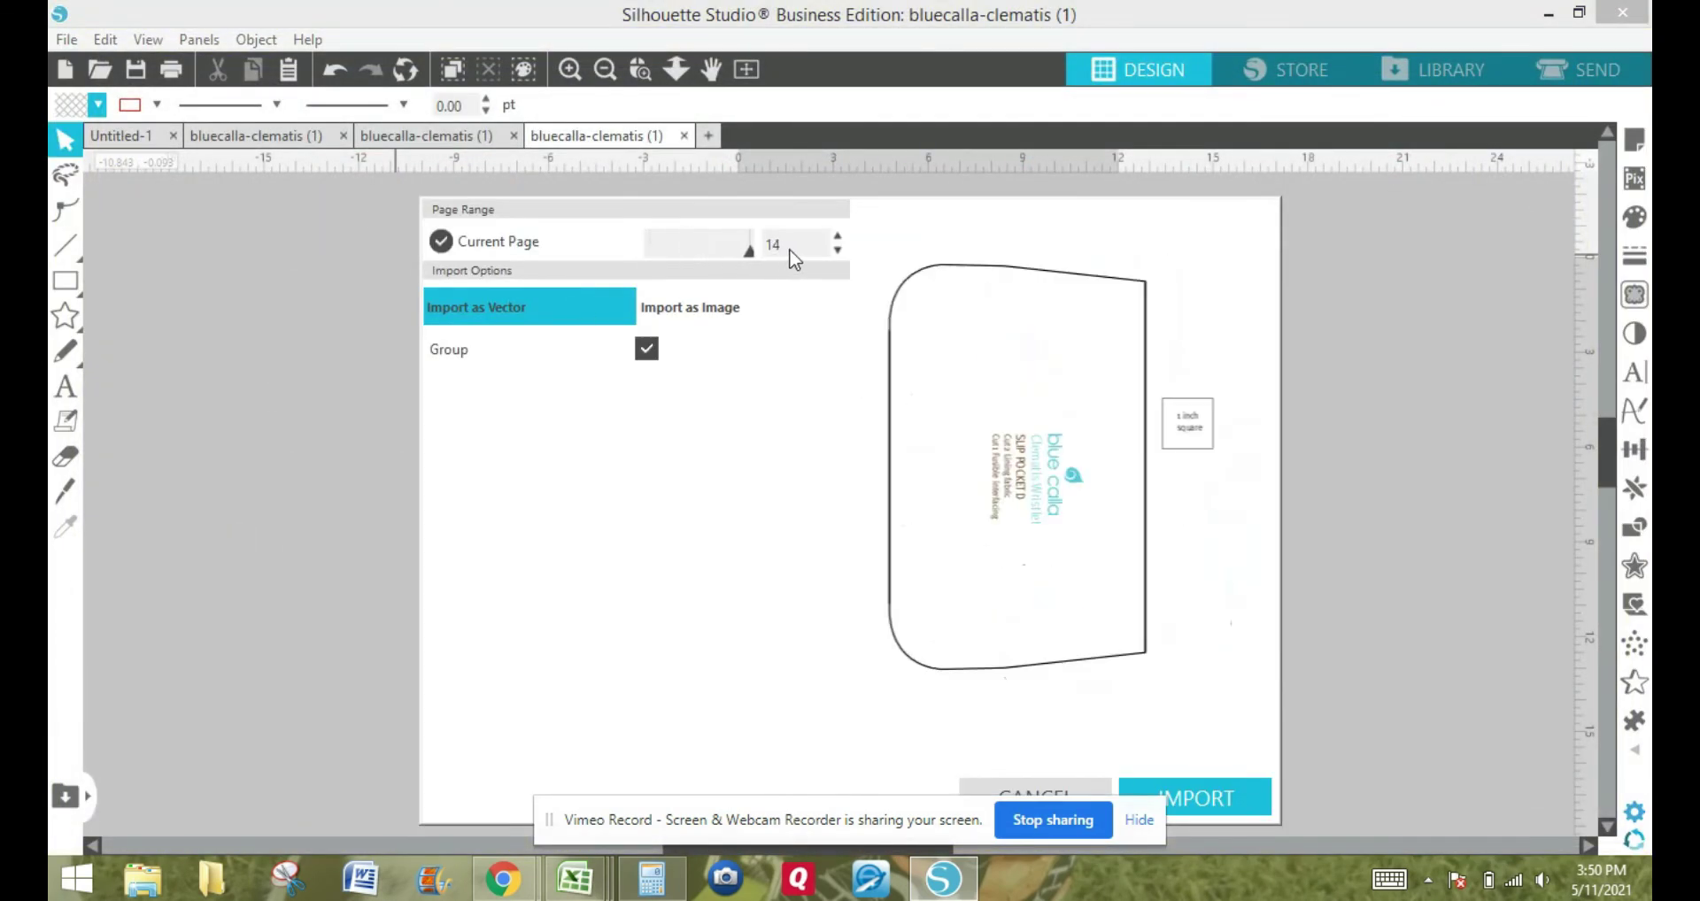
click(837, 250)
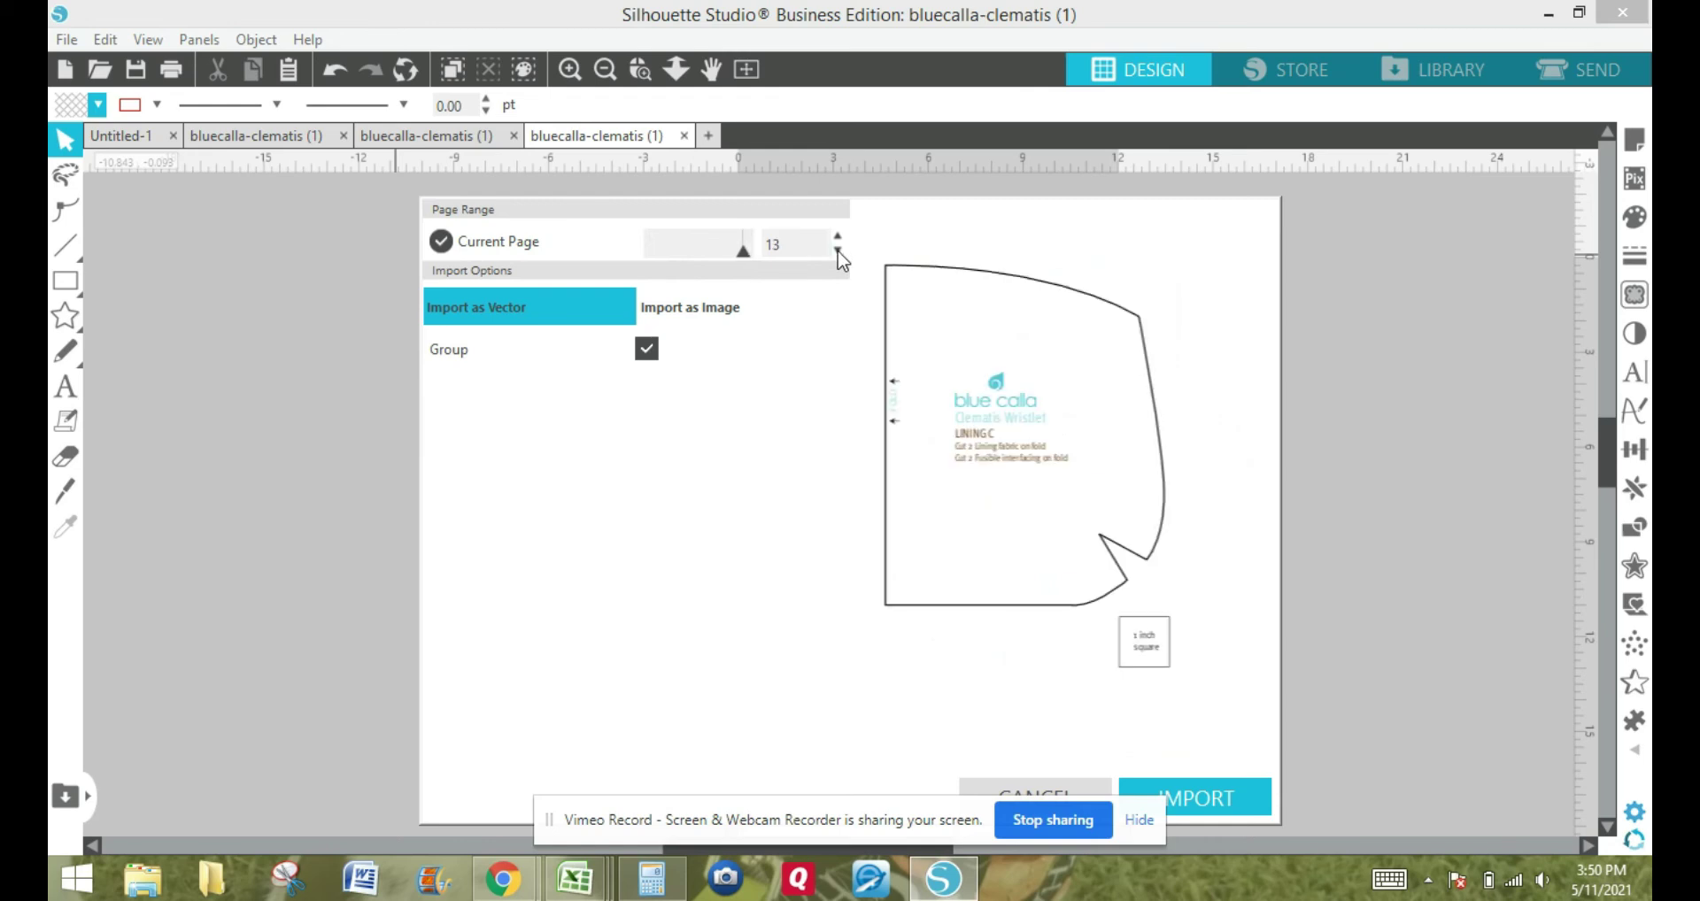
click(838, 251)
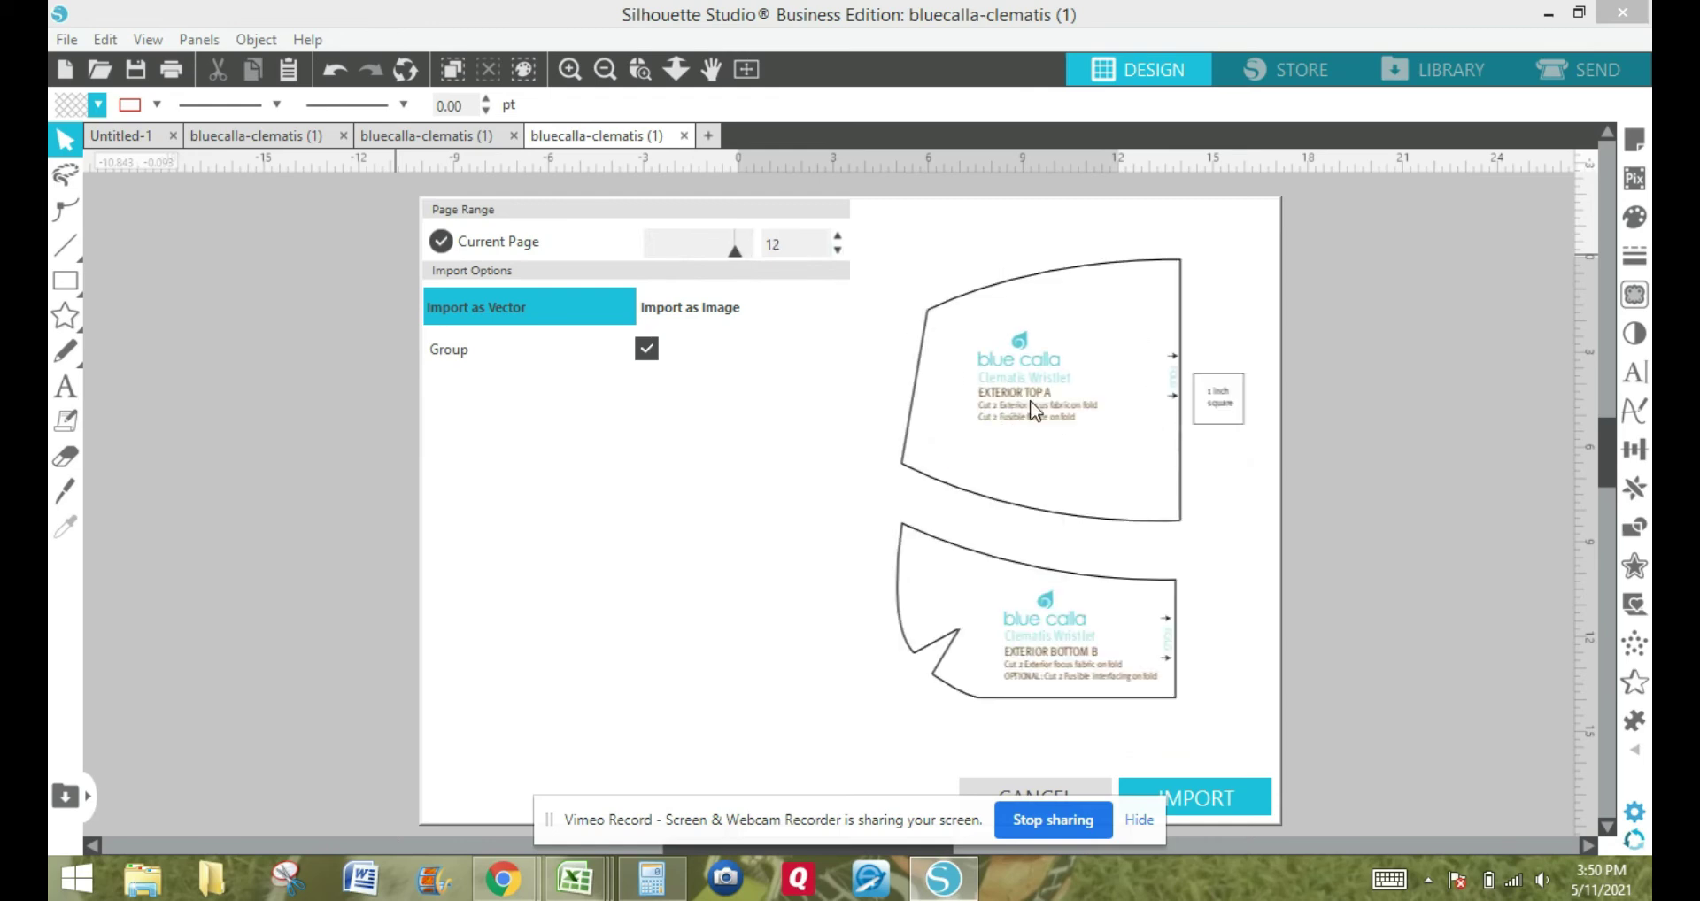
click(838, 251)
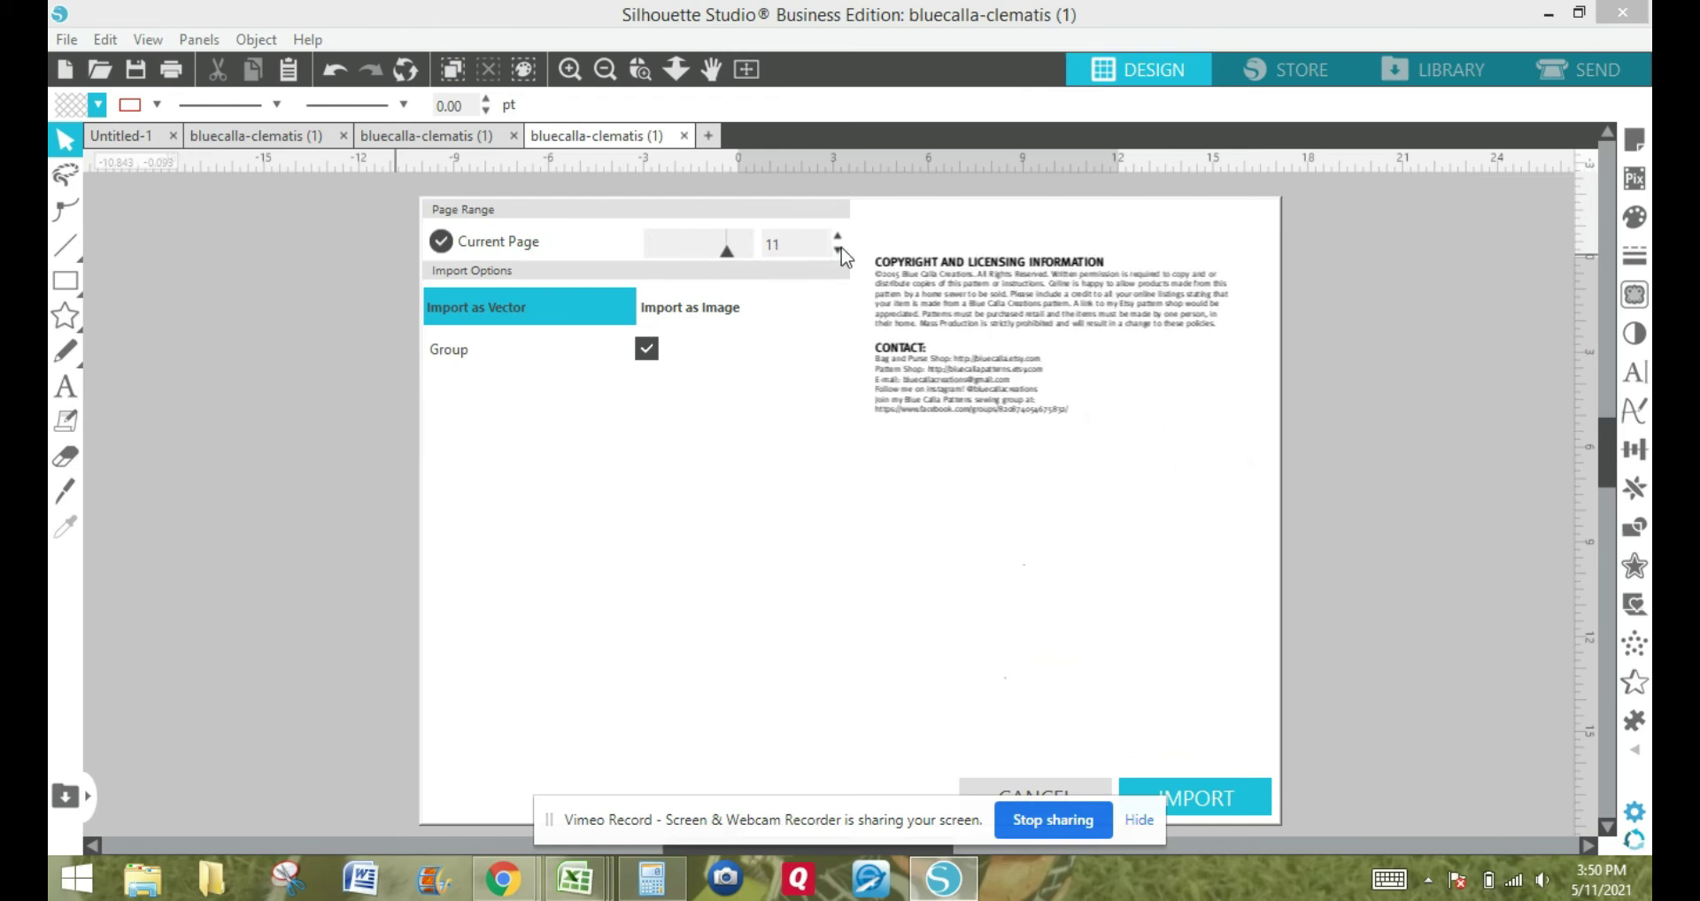
click(837, 236)
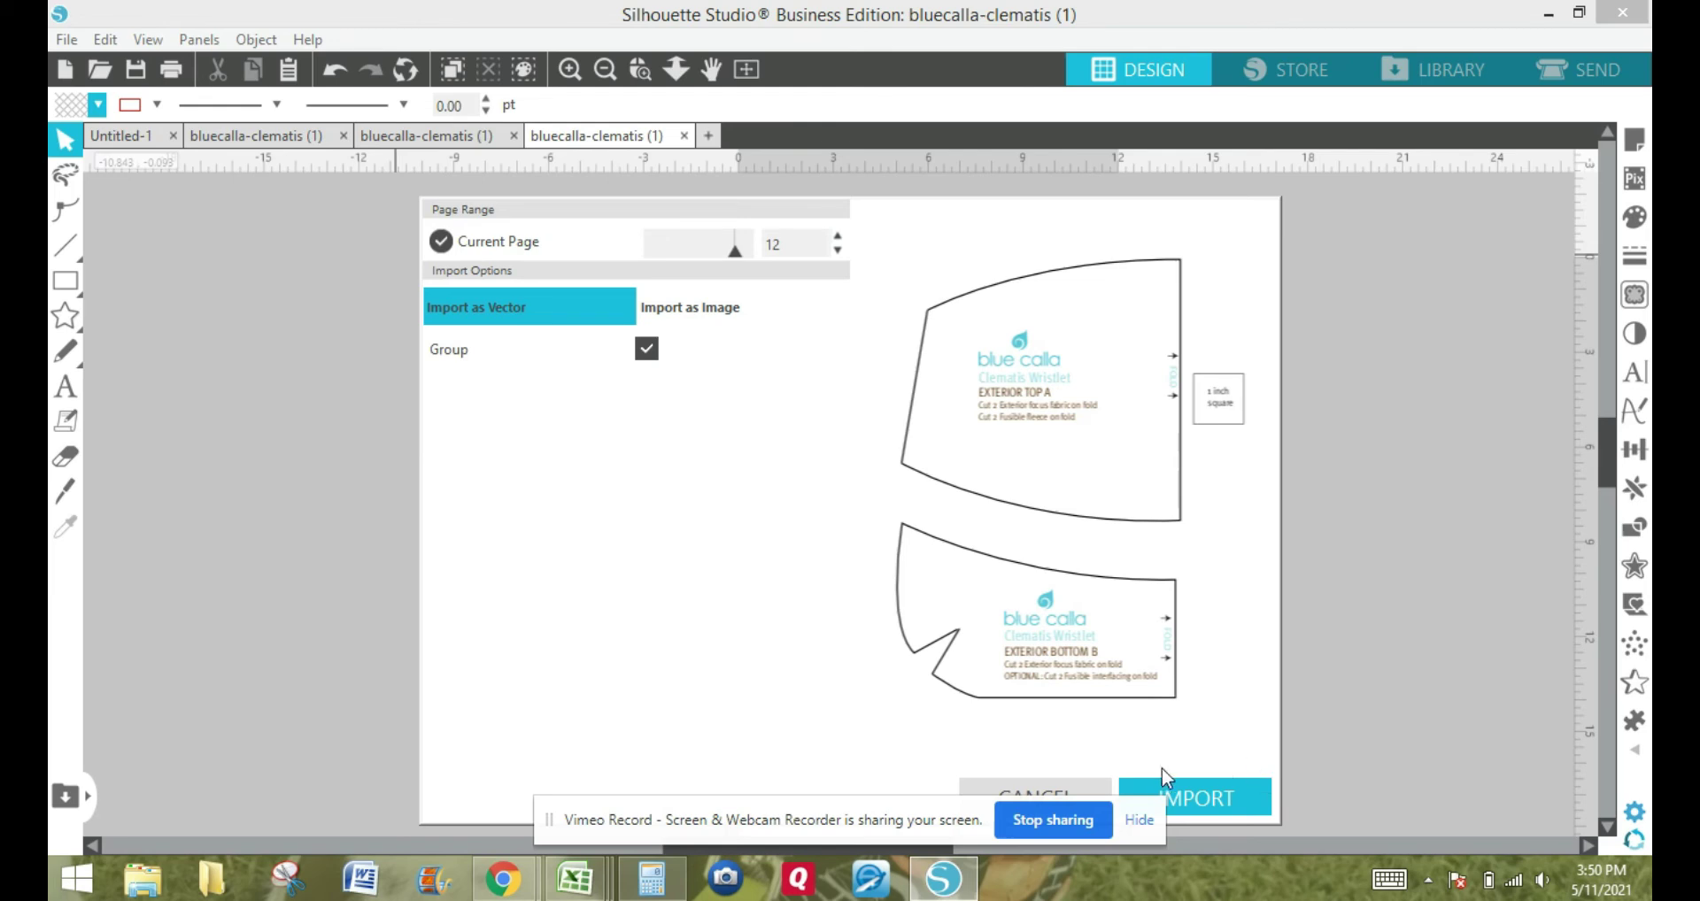
click(1203, 793)
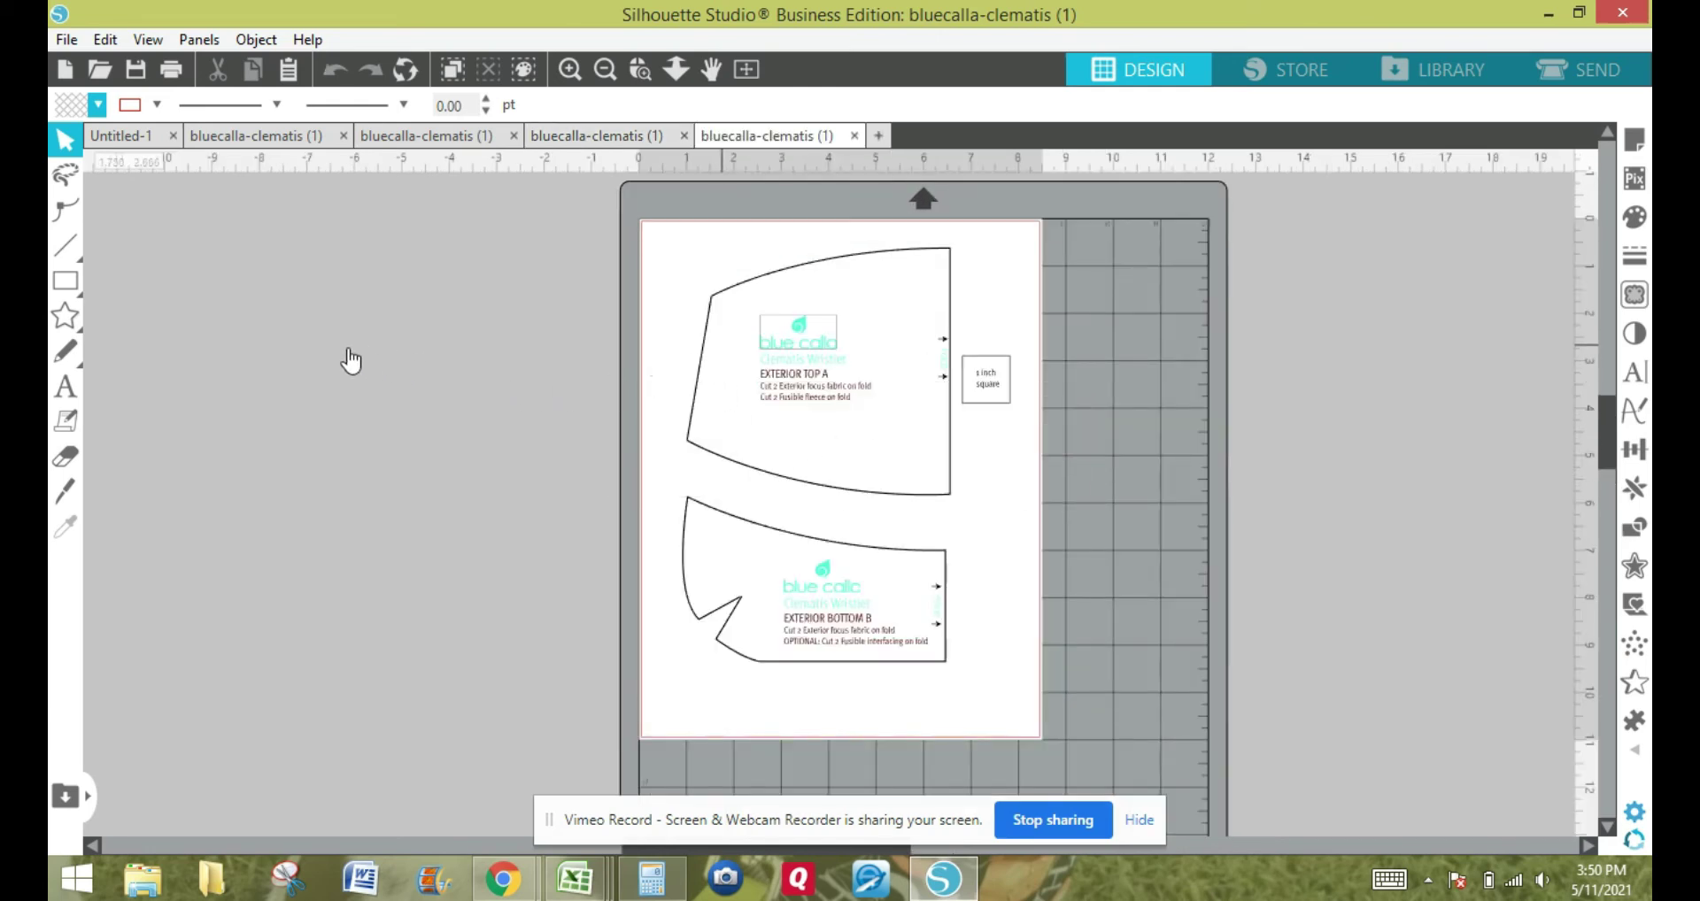
Move the imported pattern off the page into the empty workspace beside it and ungroup its parts.
drag(348, 348, 215, 333)
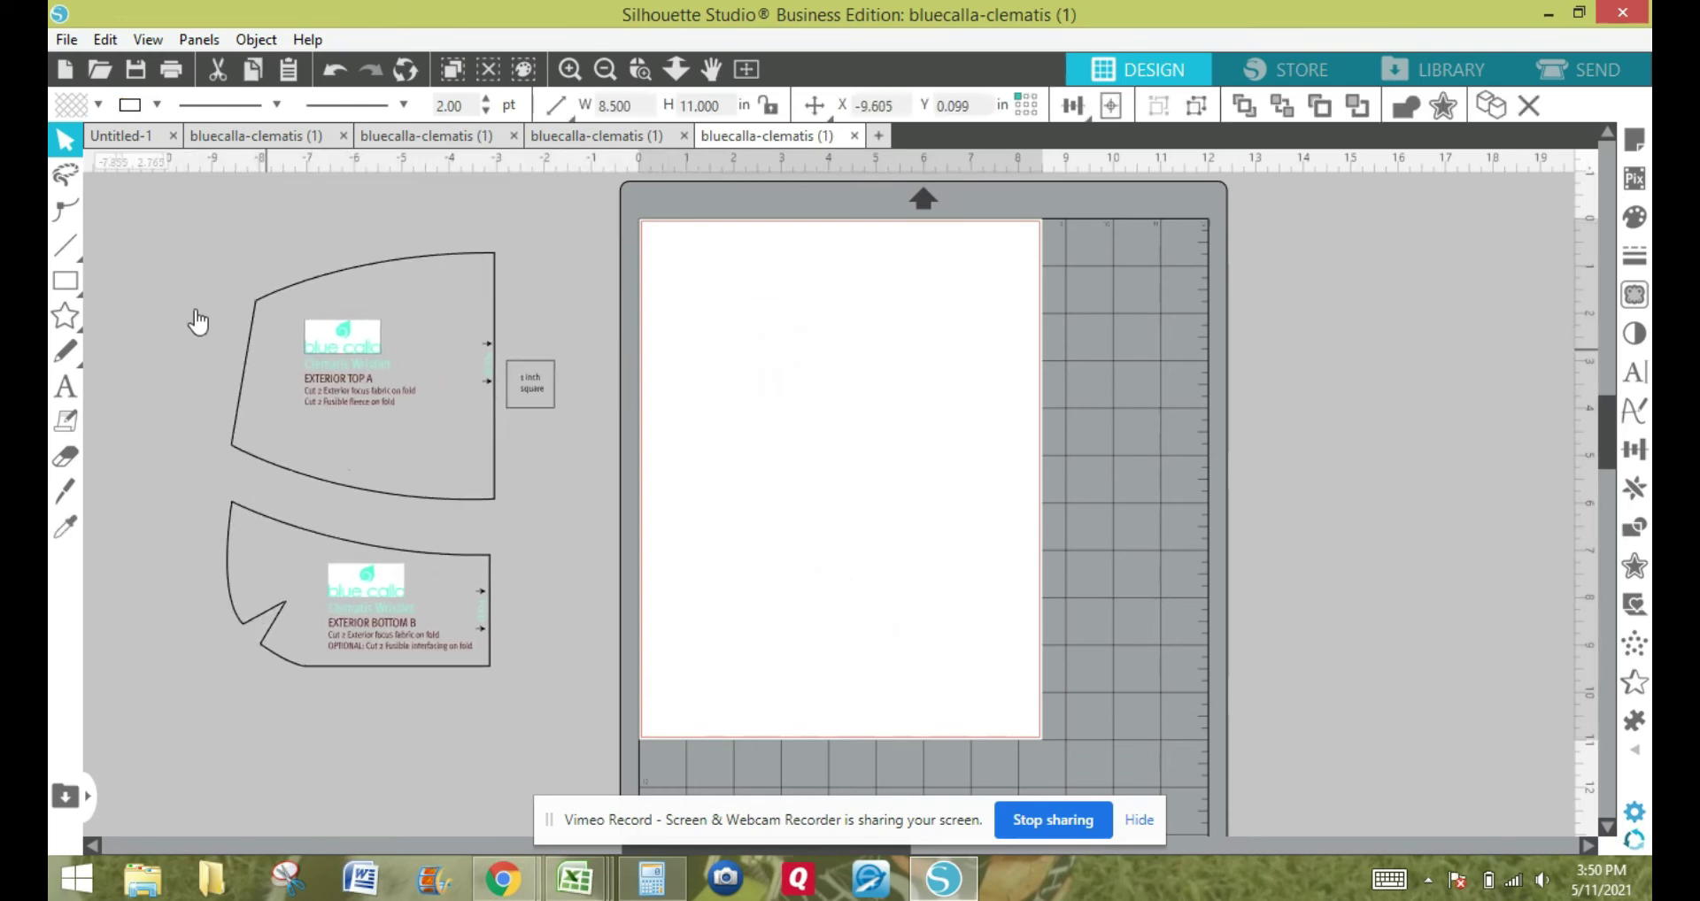
click(161, 215)
click(201, 582)
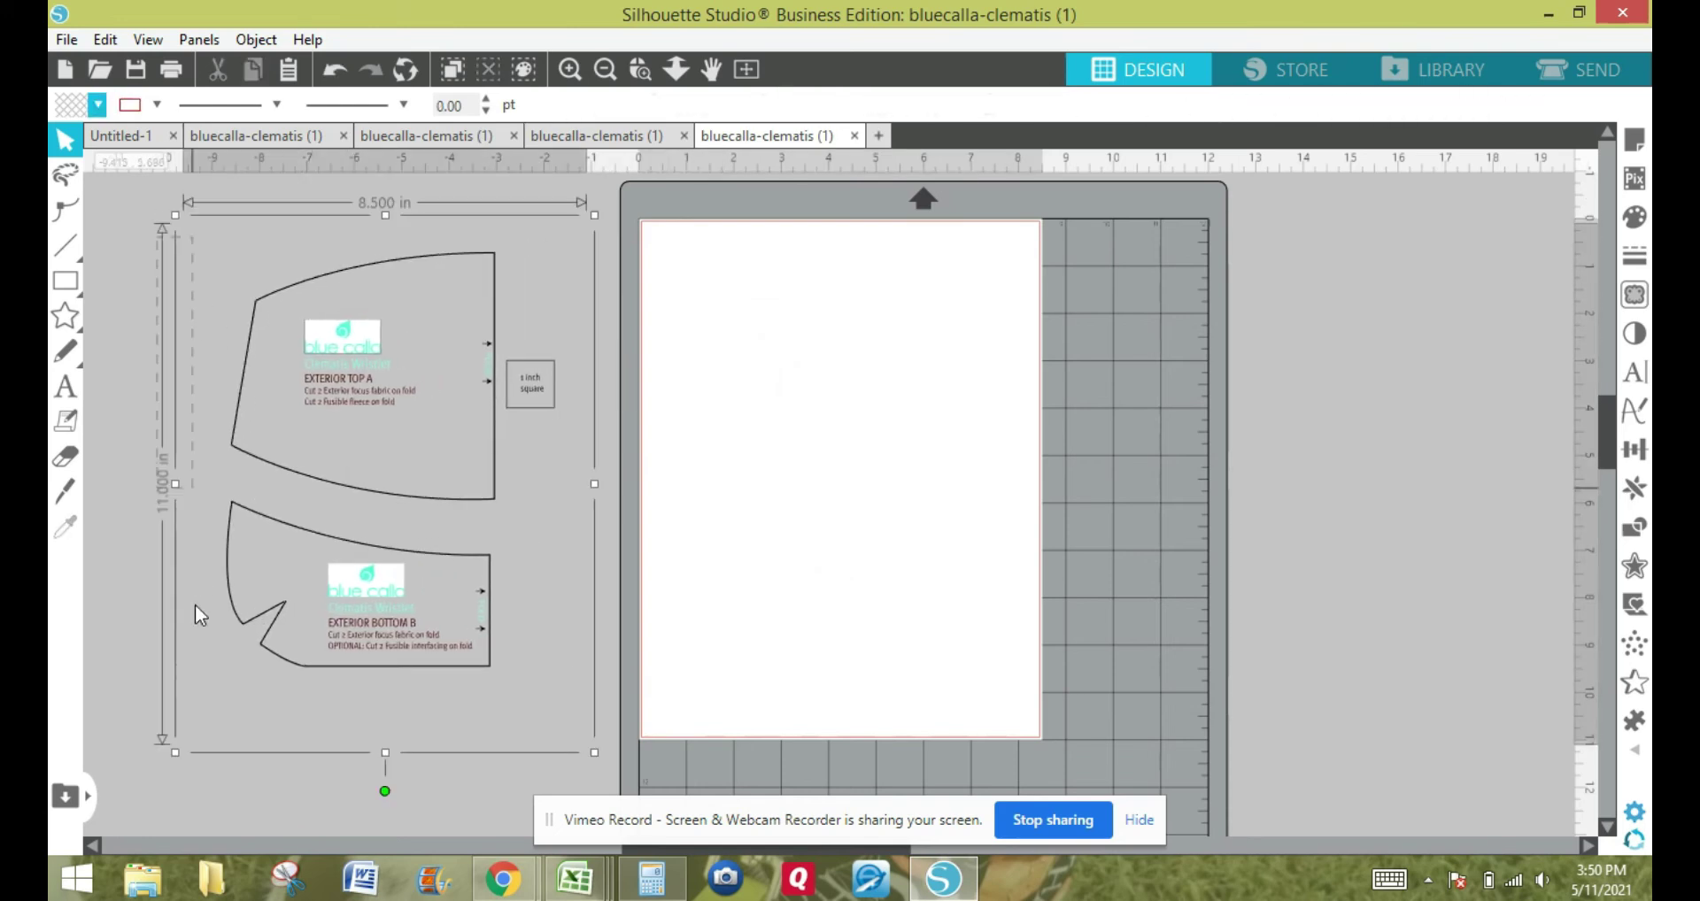
right_click(450, 634)
click(484, 593)
click(459, 802)
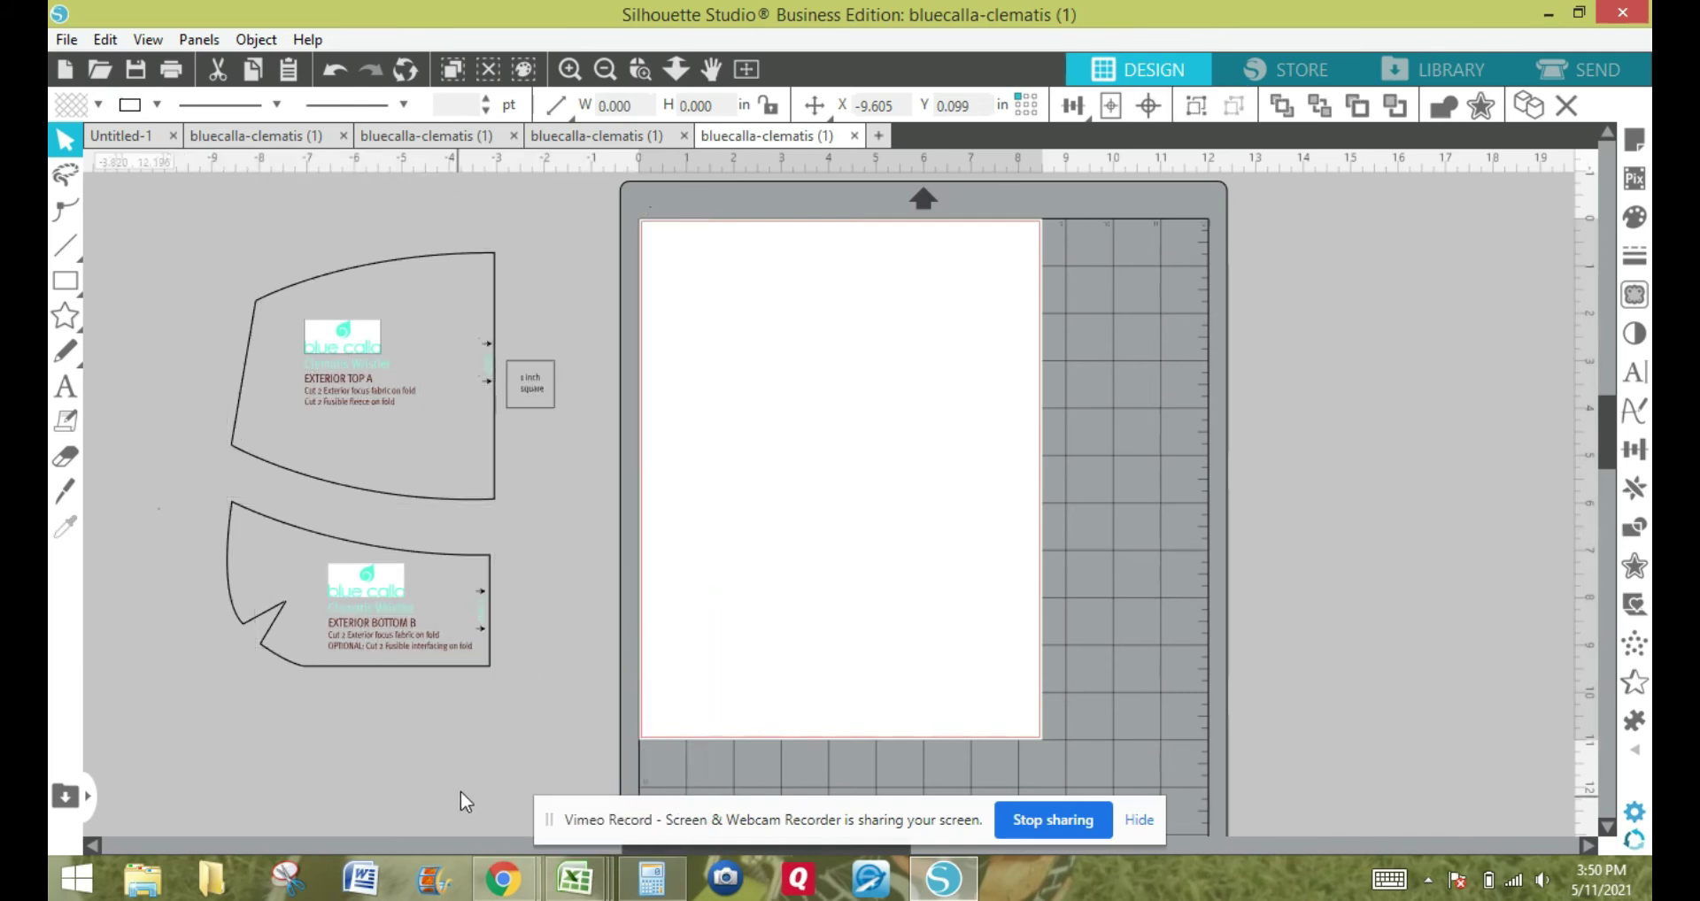
Pull the Exterior Top A logo away from its piece, then delete the logo and the 1 inch square.
drag(590, 483, 535, 359)
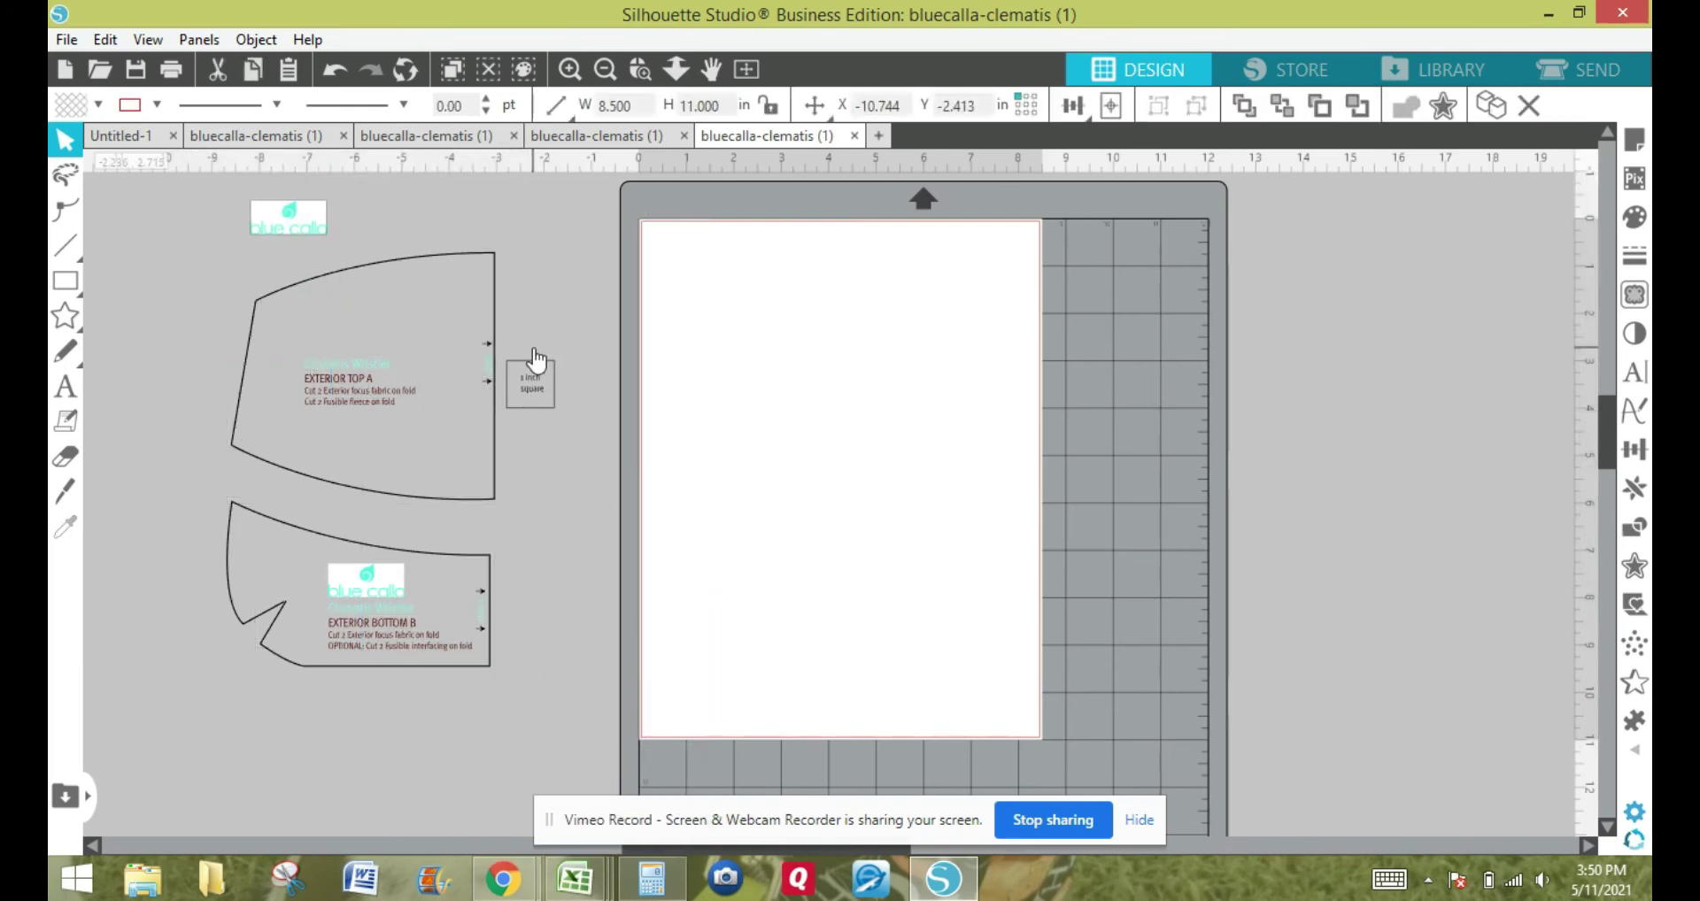
click(317, 225)
key(Delete)
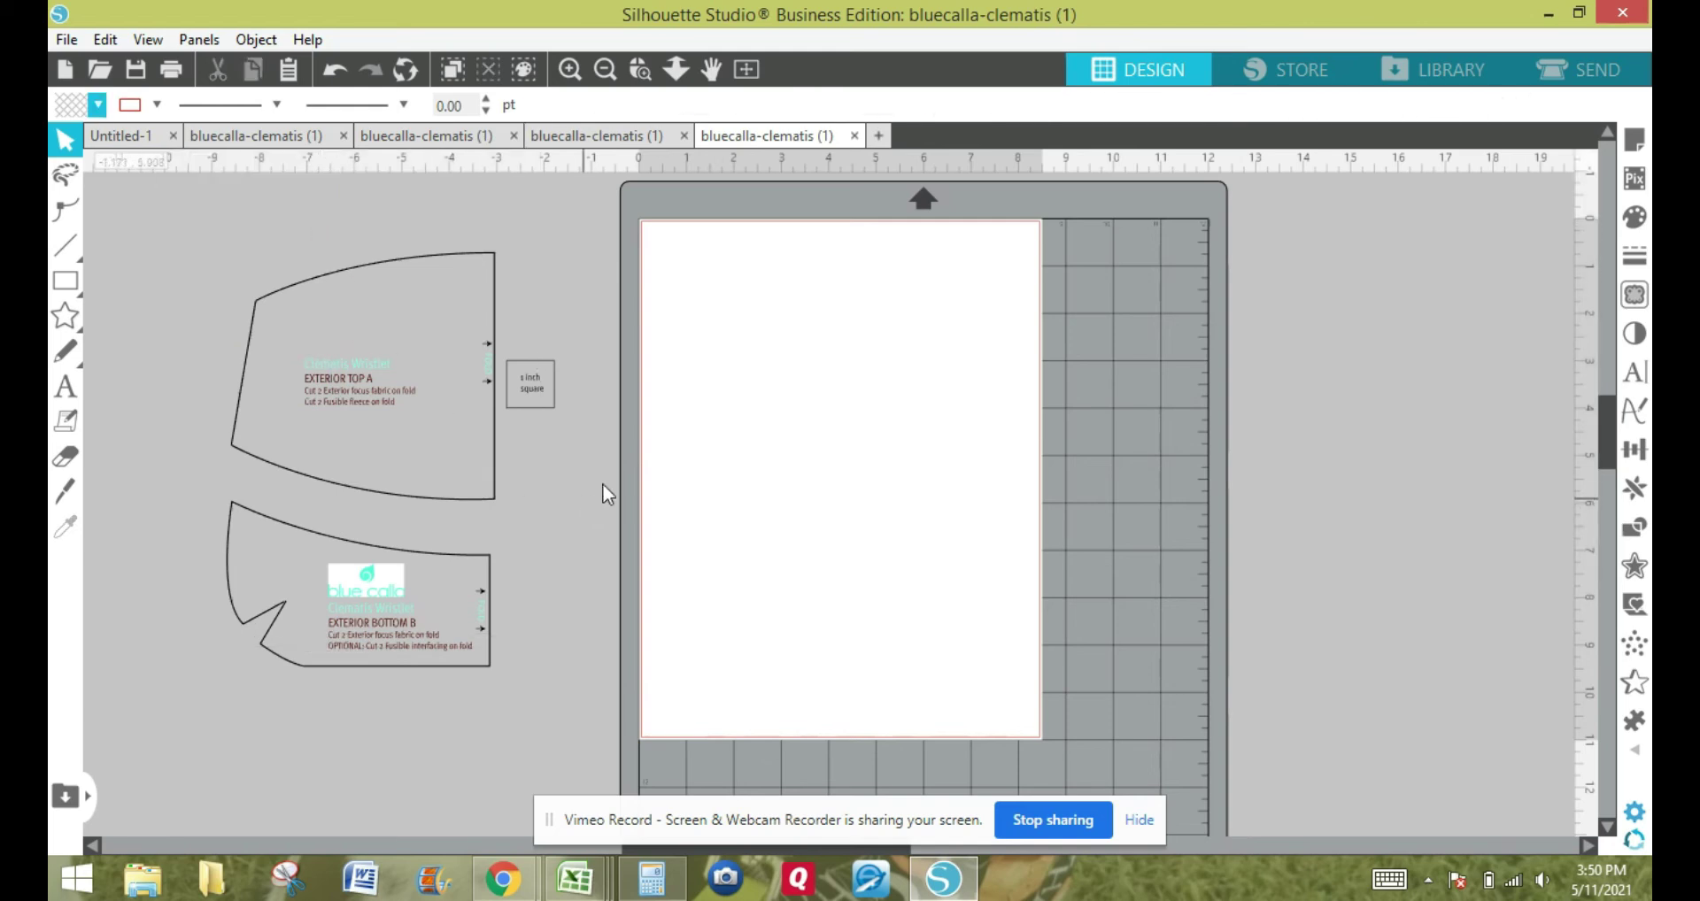
click(528, 399)
key(Delete)
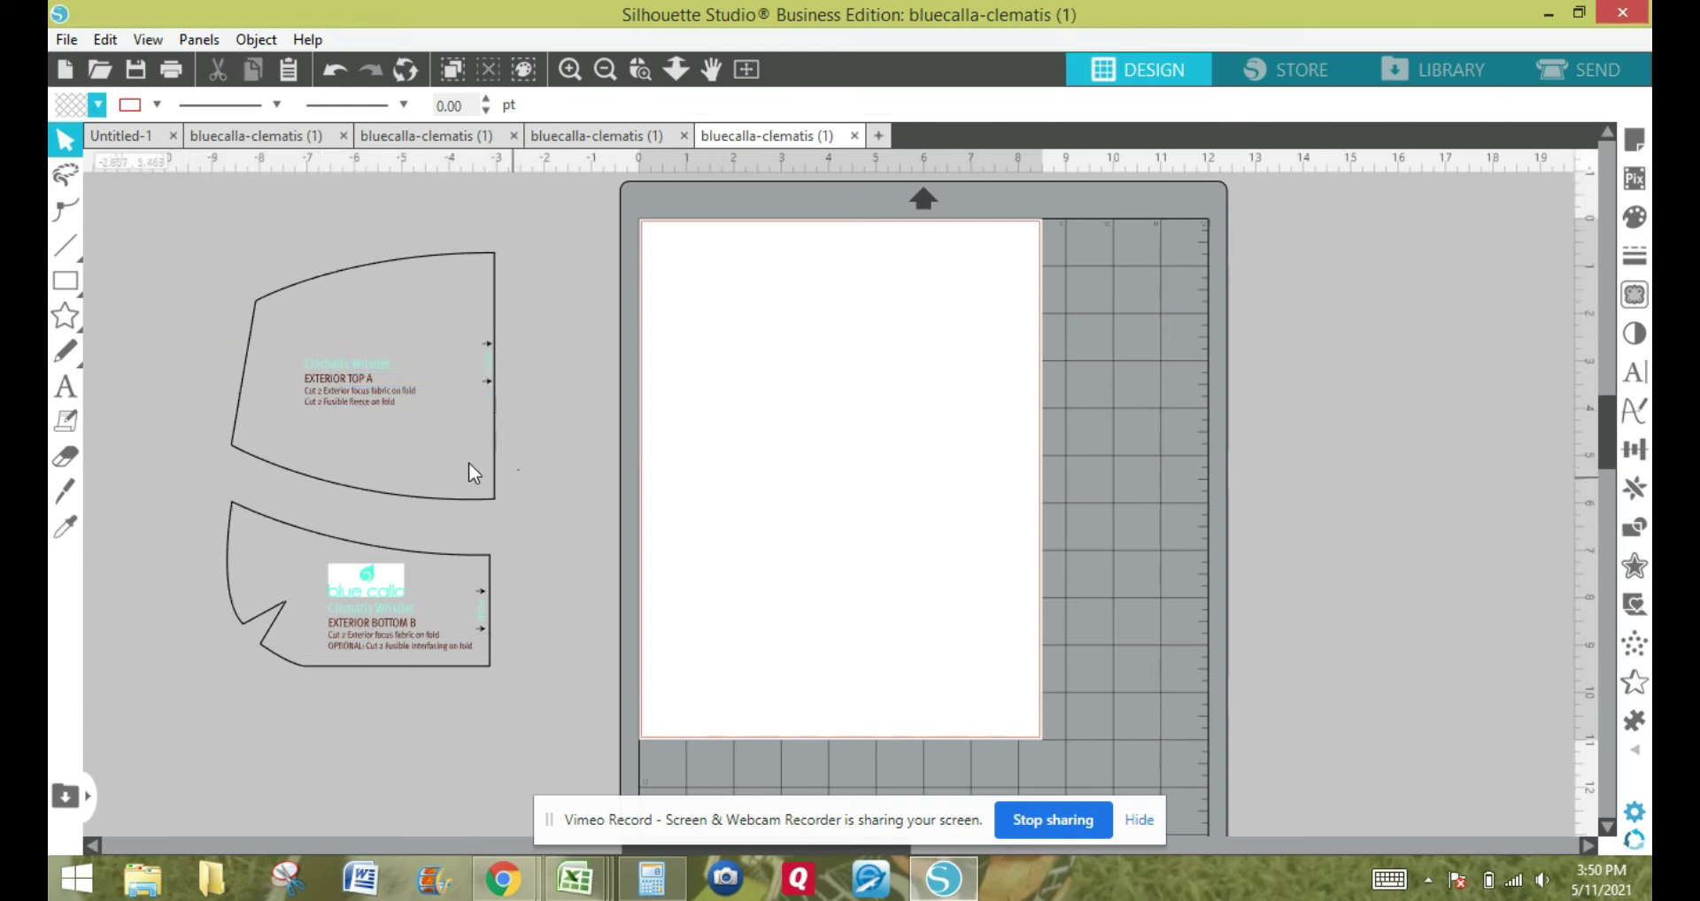
Delete the label text and fold markings from the Exterior Top A piece.
drag(439, 450, 290, 351)
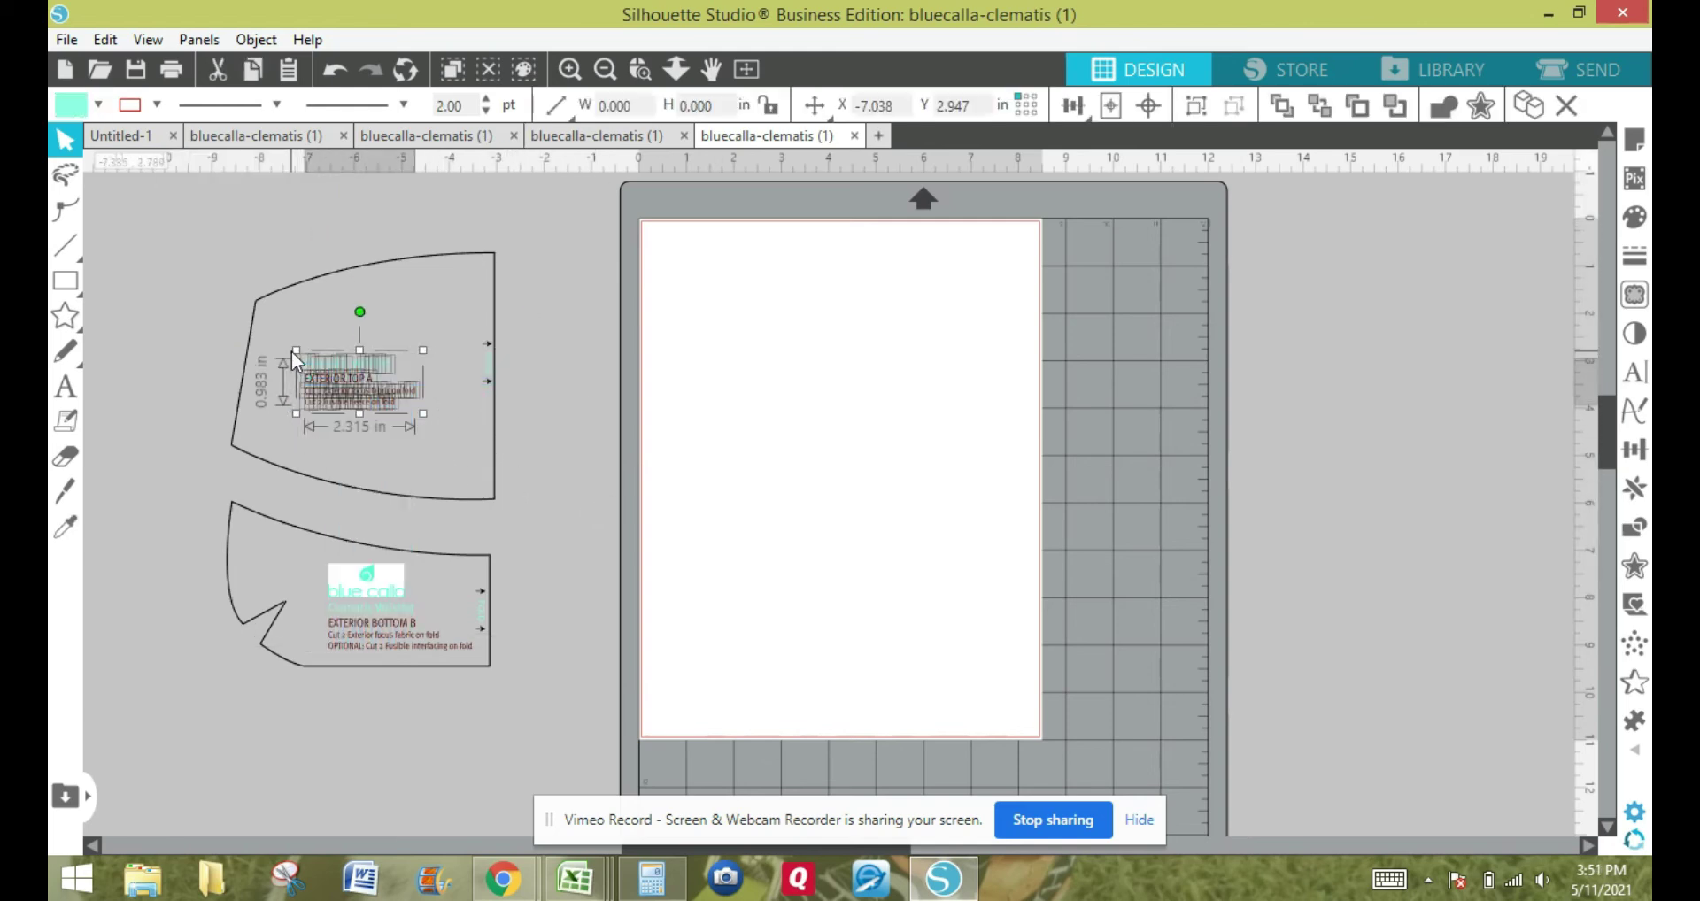
key(Delete)
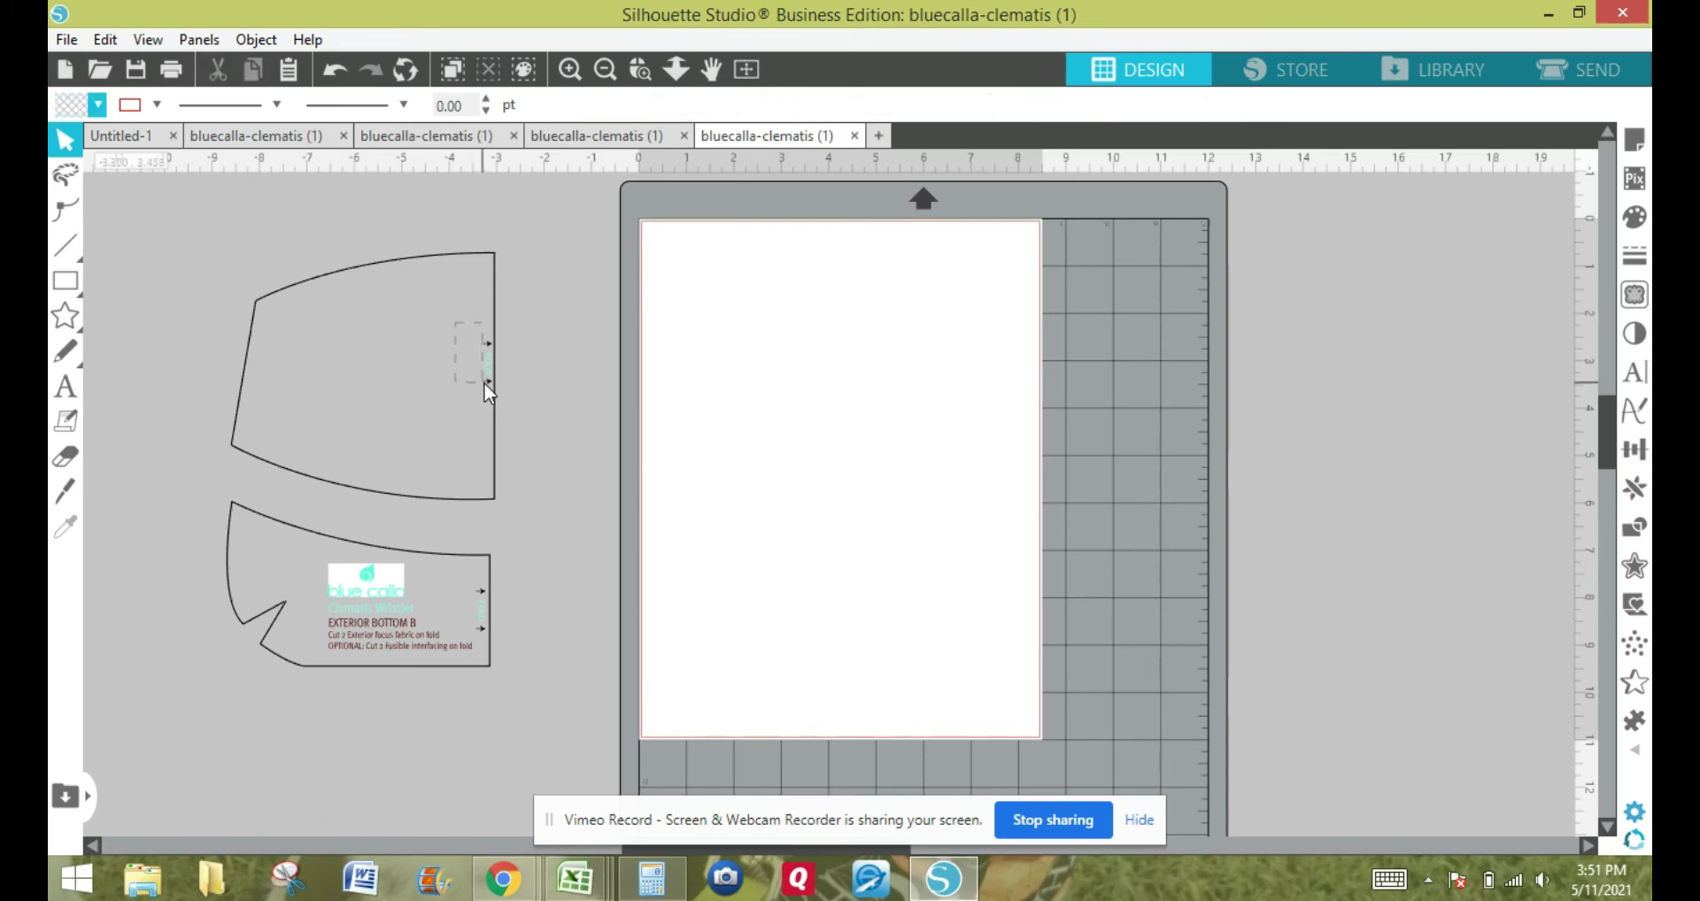
click(482, 382)
key(Delete)
Delete the logo, label text and fold markings from the Exterior Bottom B piece.
drag(305, 563, 466, 657)
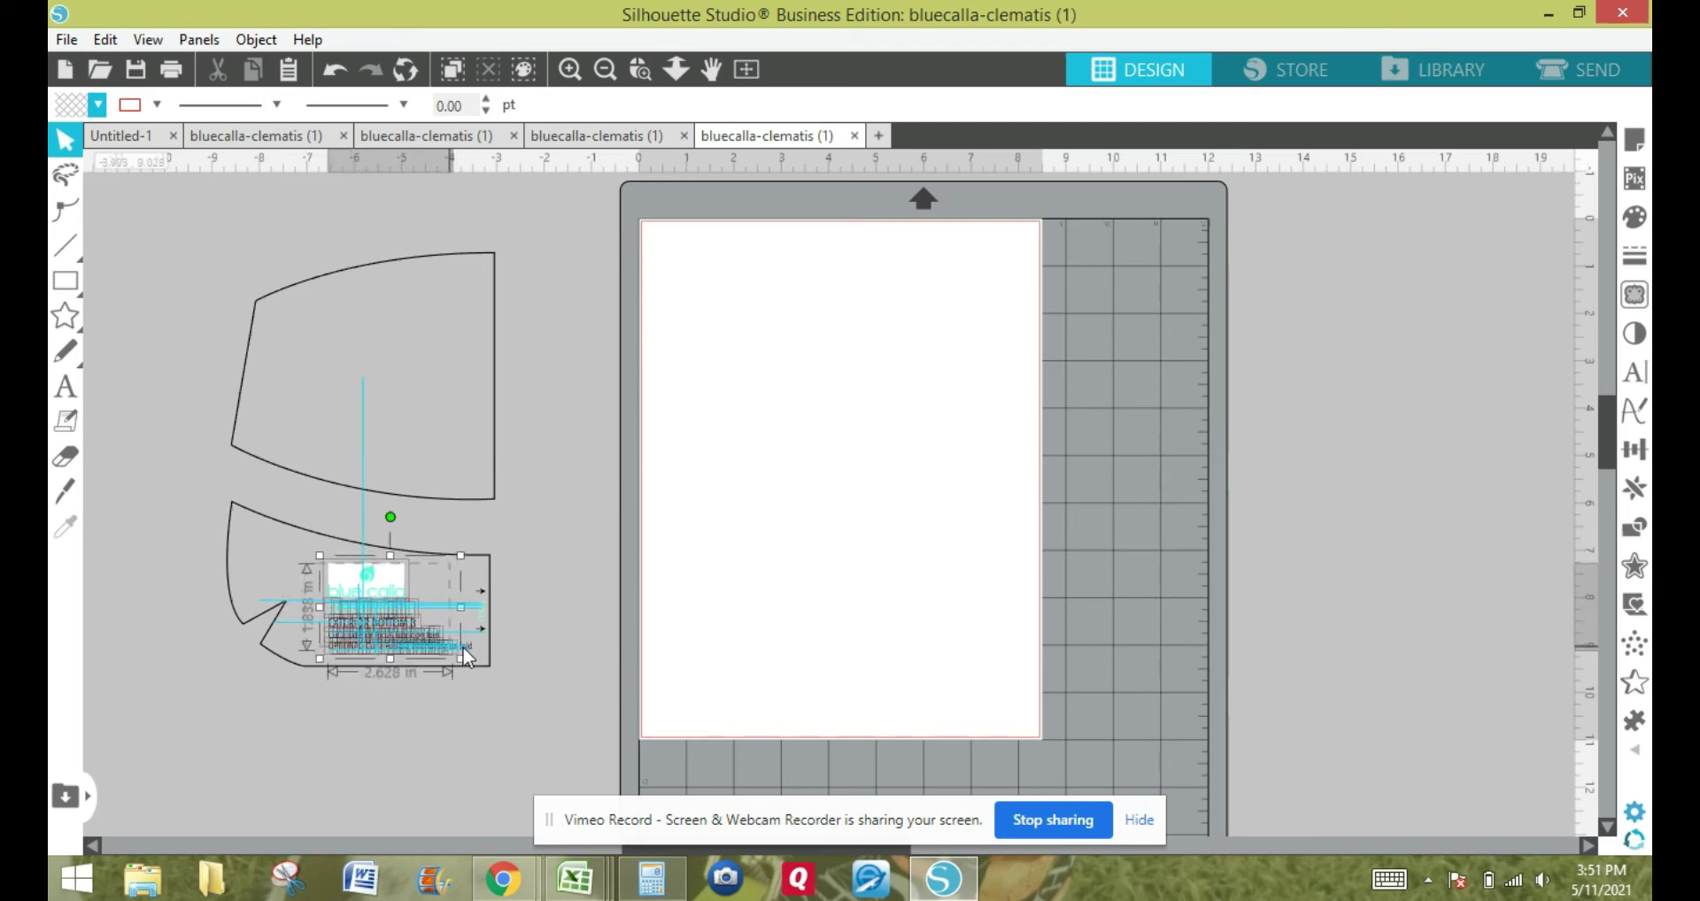
key(Delete)
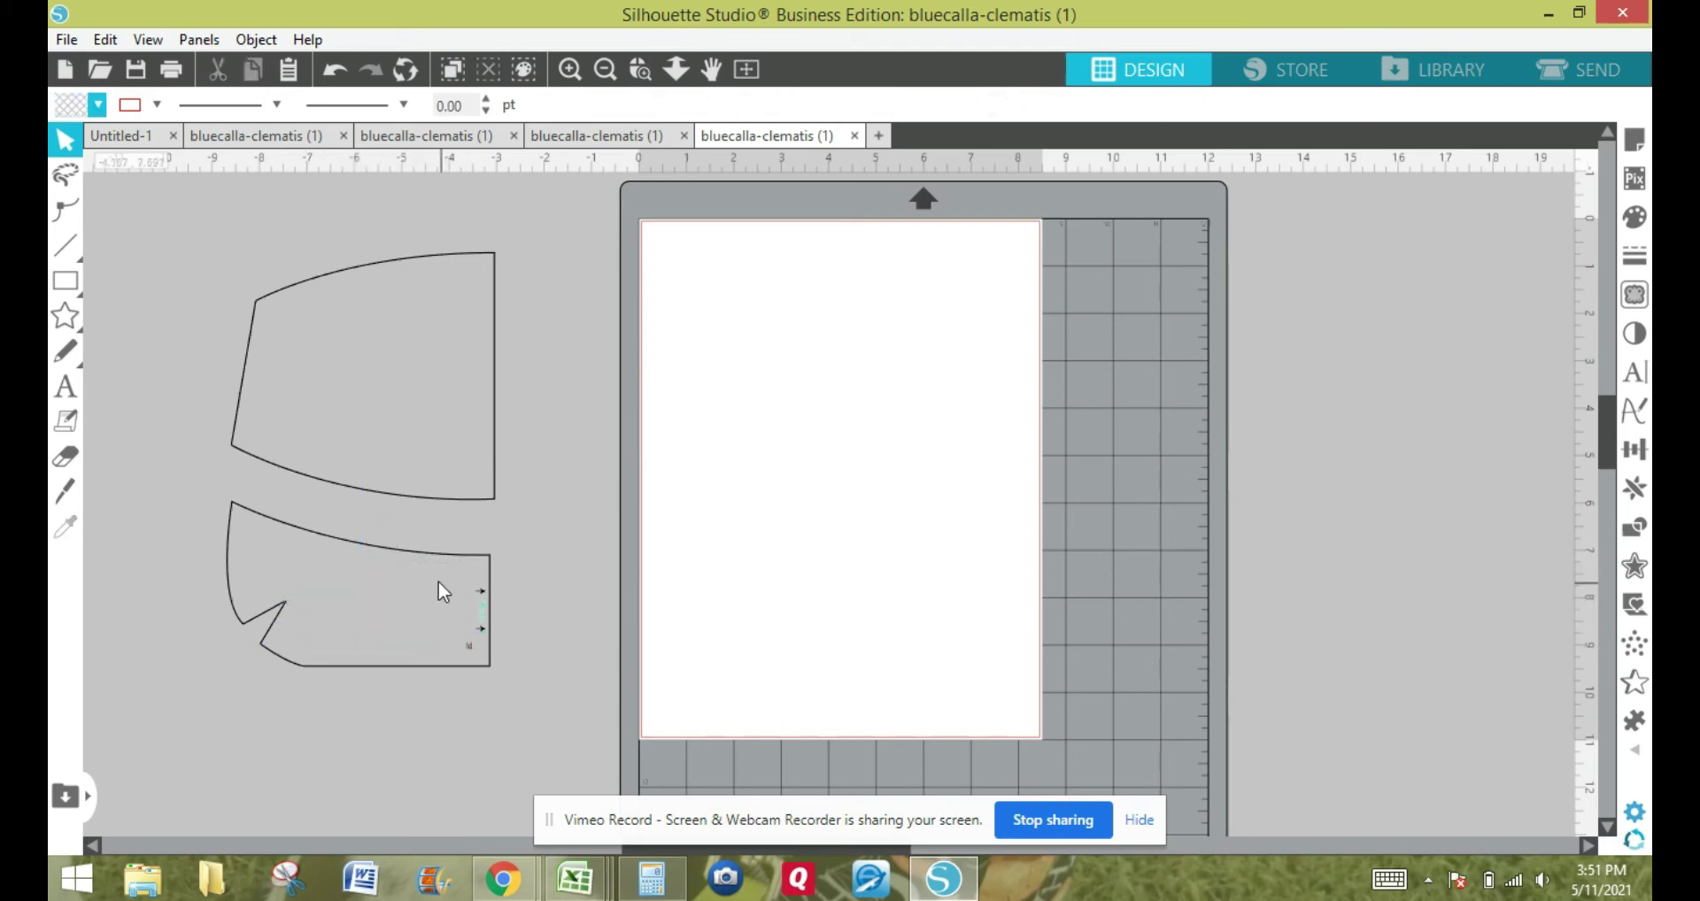
drag(270, 567, 484, 650)
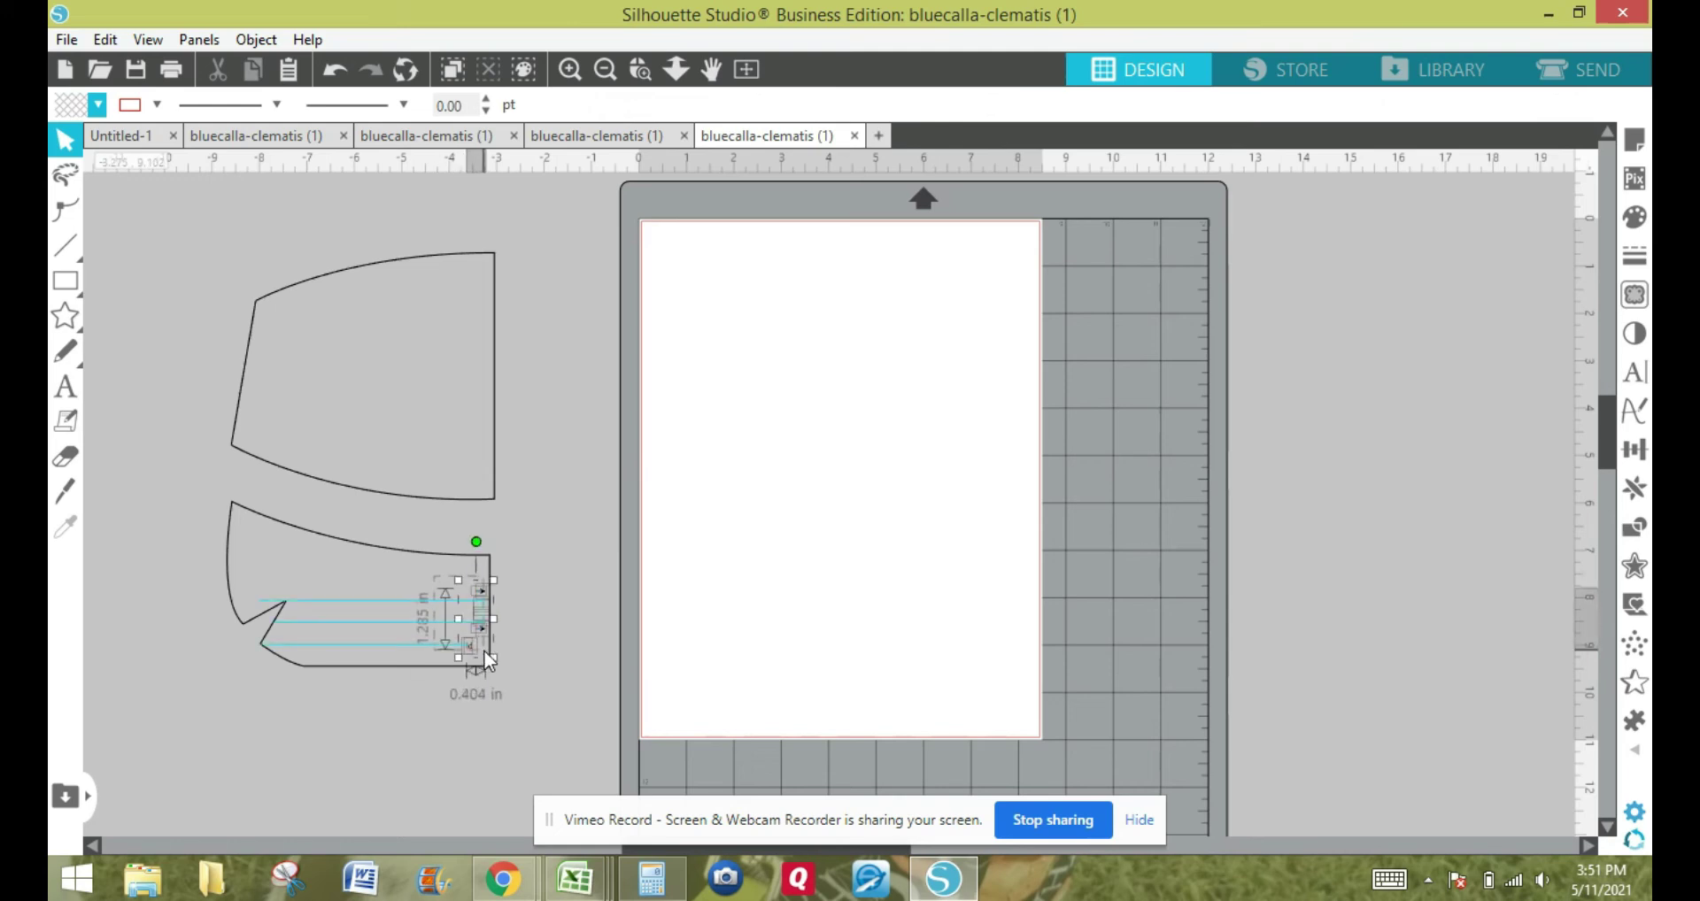
key(Delete)
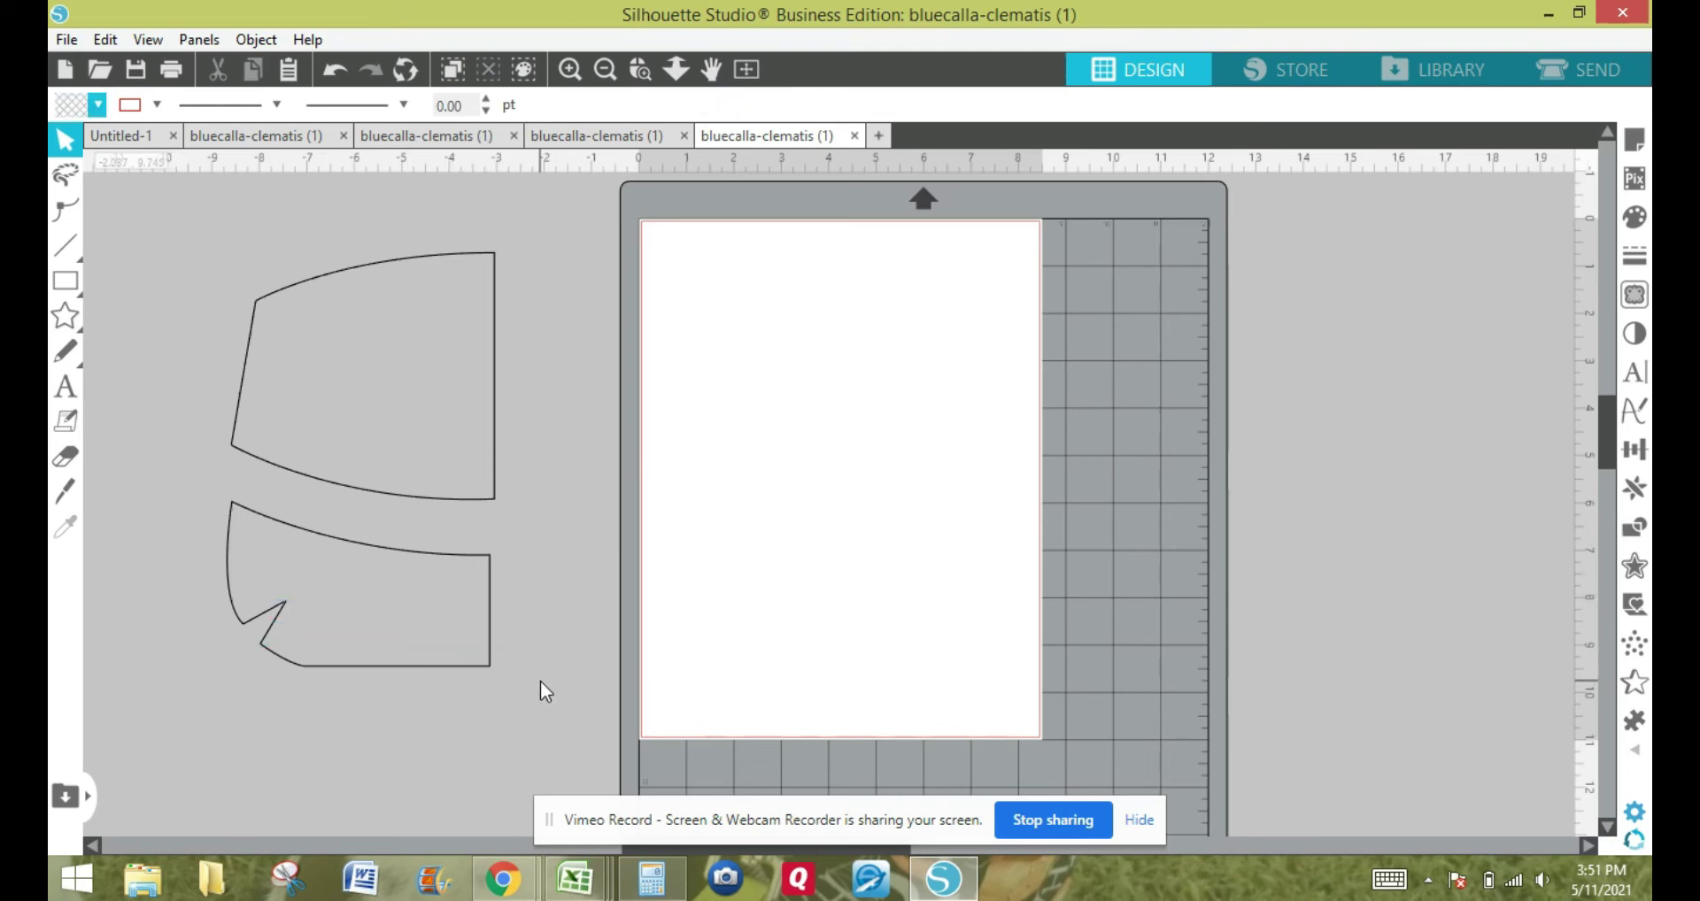
Combine all outline segments of the exterior top piece into a compound path and move the piece onto the page.
click(324, 448)
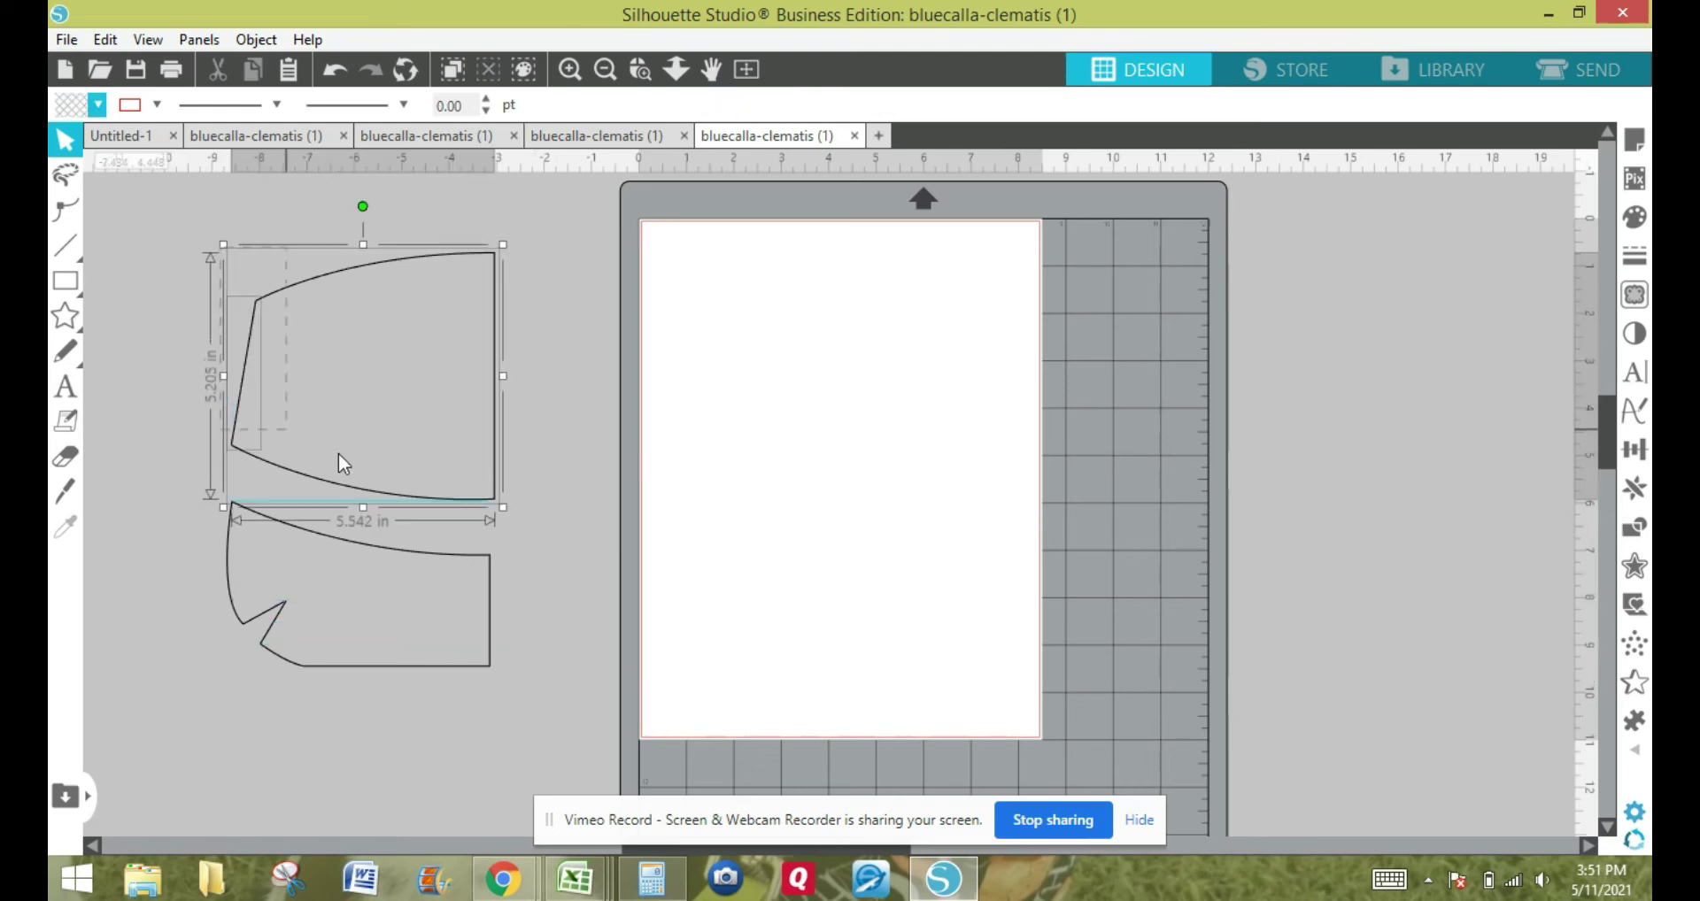
click(502, 502)
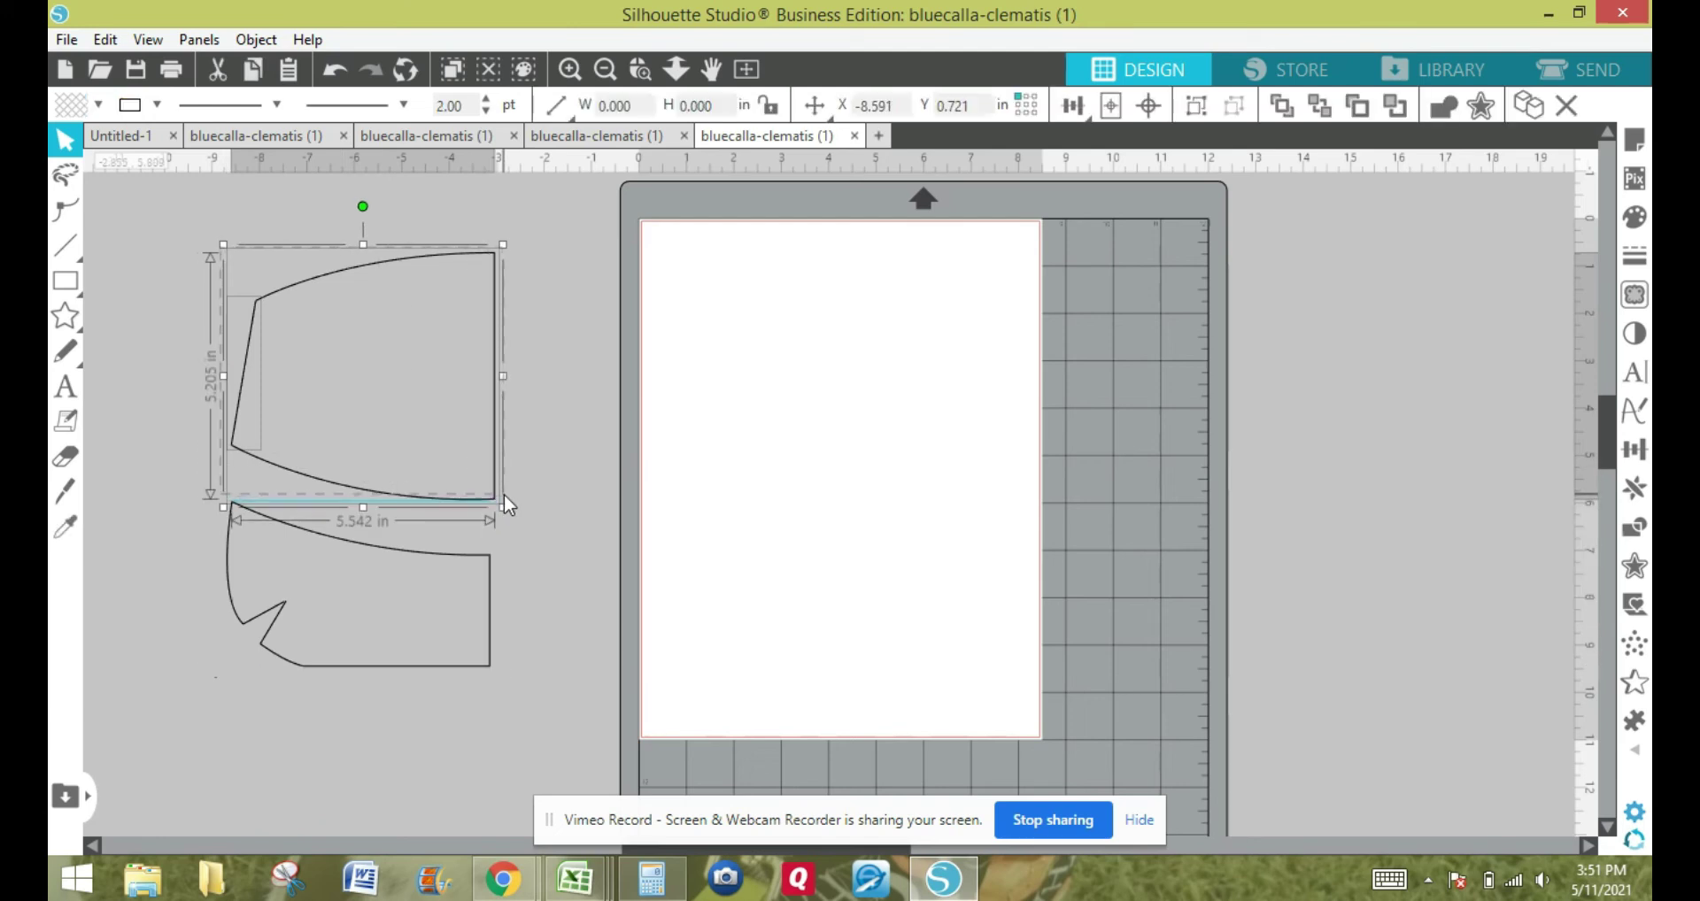
right_click(496, 482)
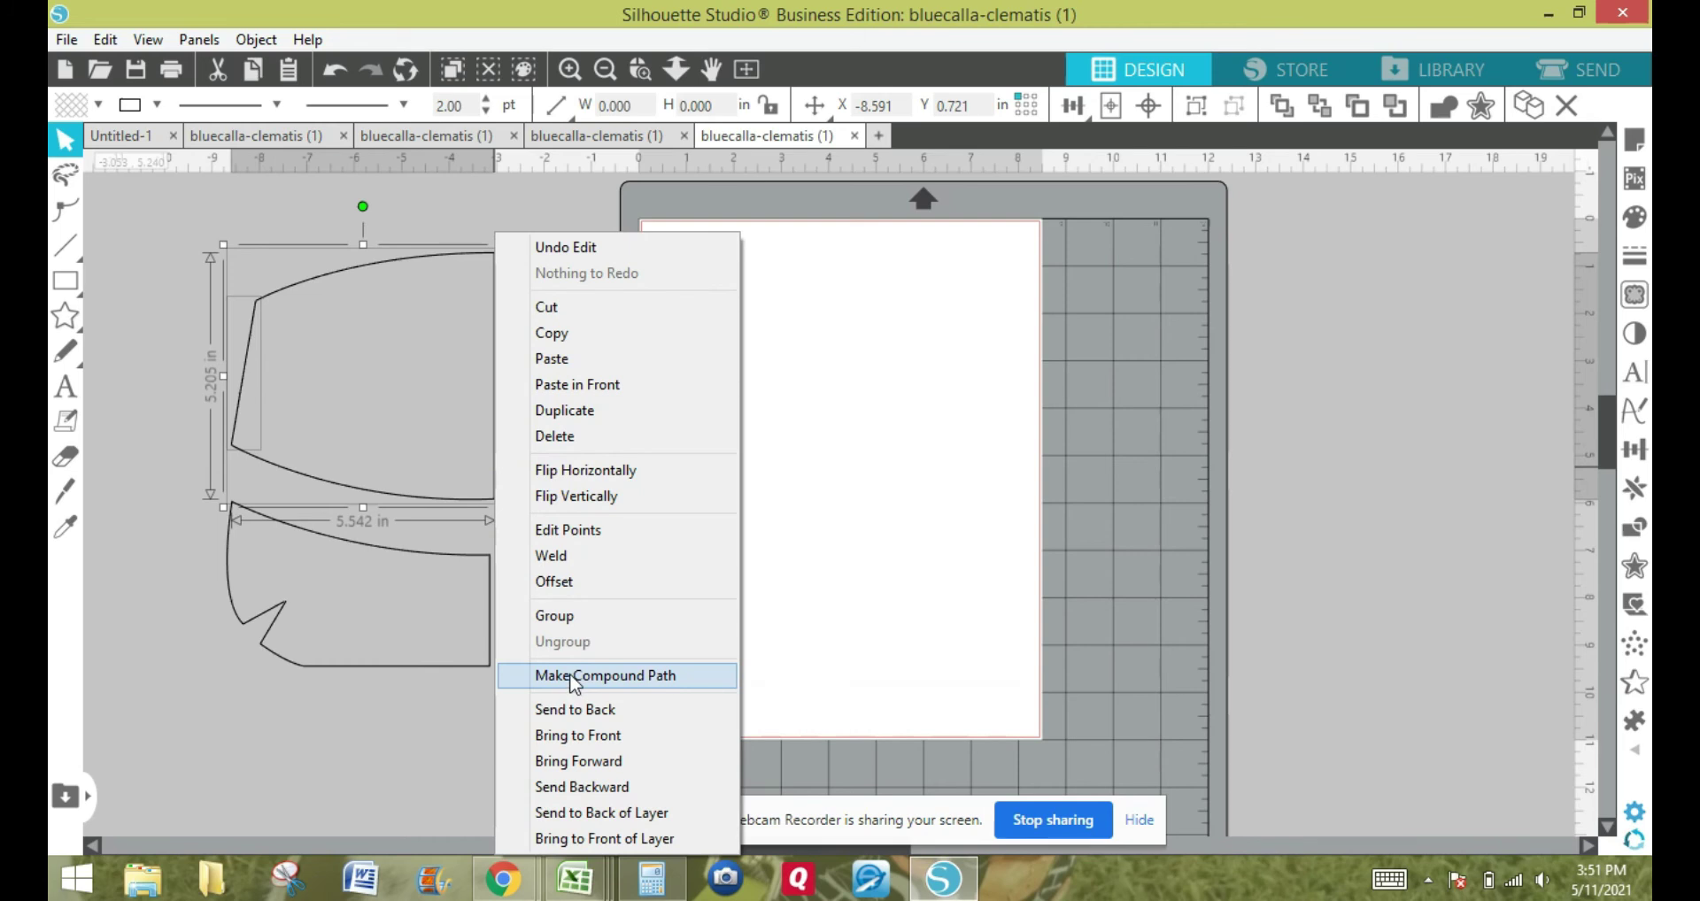
click(574, 677)
drag(493, 467, 908, 491)
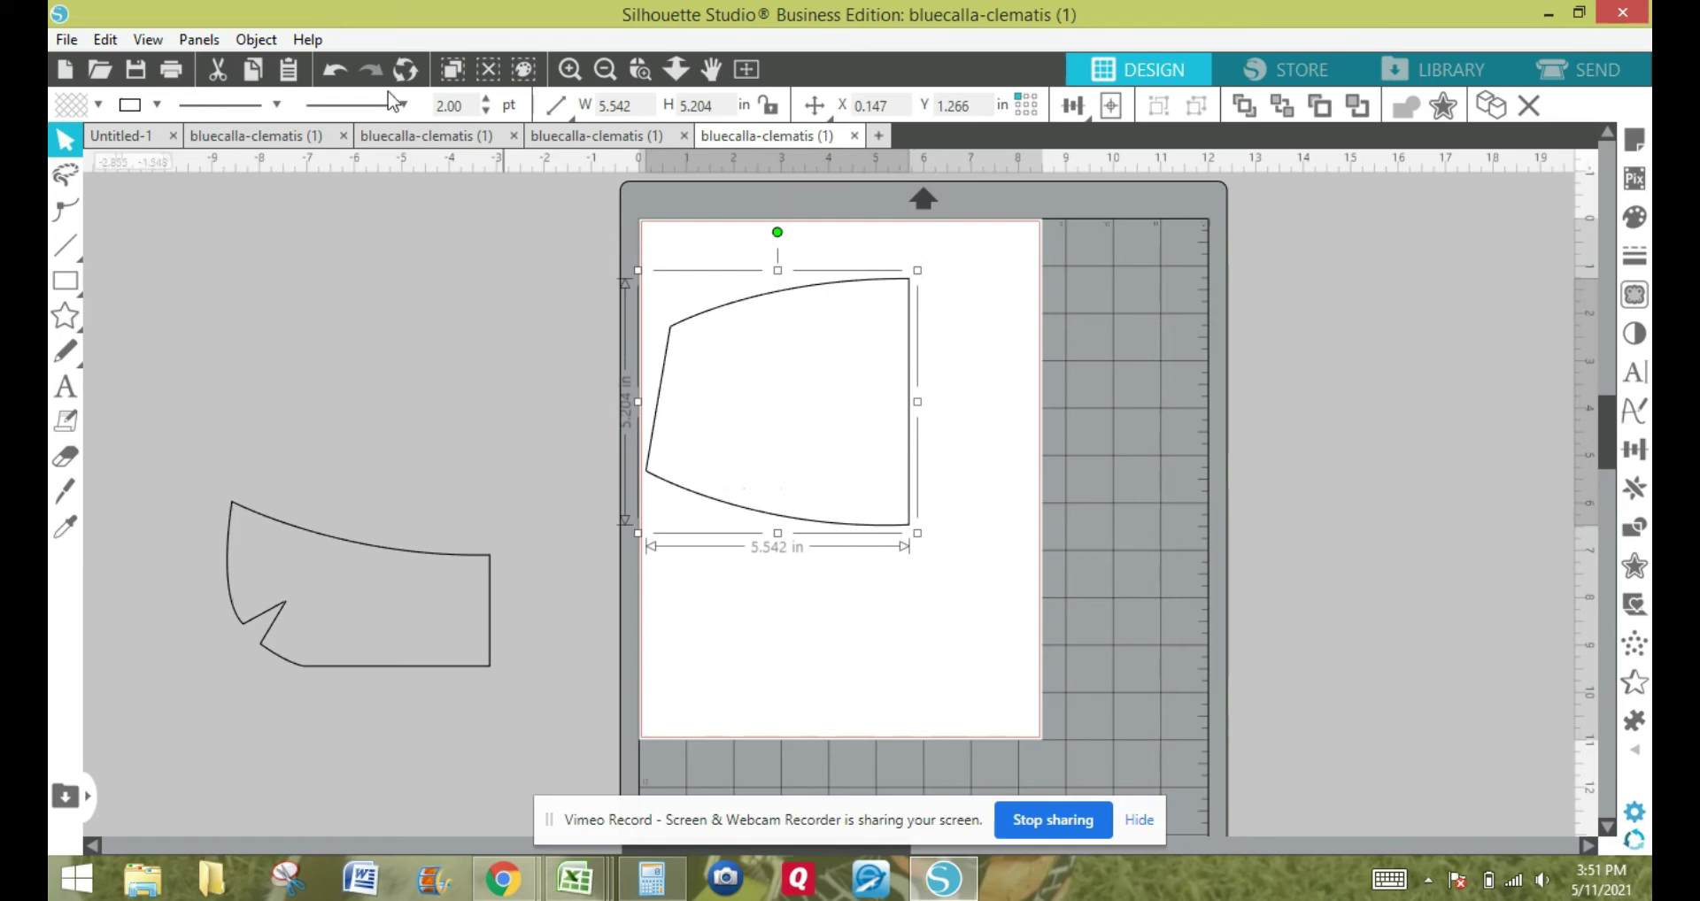
Combine all outline segments of the exterior bottom piece into a compound path and move the piece farther away from the page.
drag(212, 543, 486, 675)
right_click(486, 674)
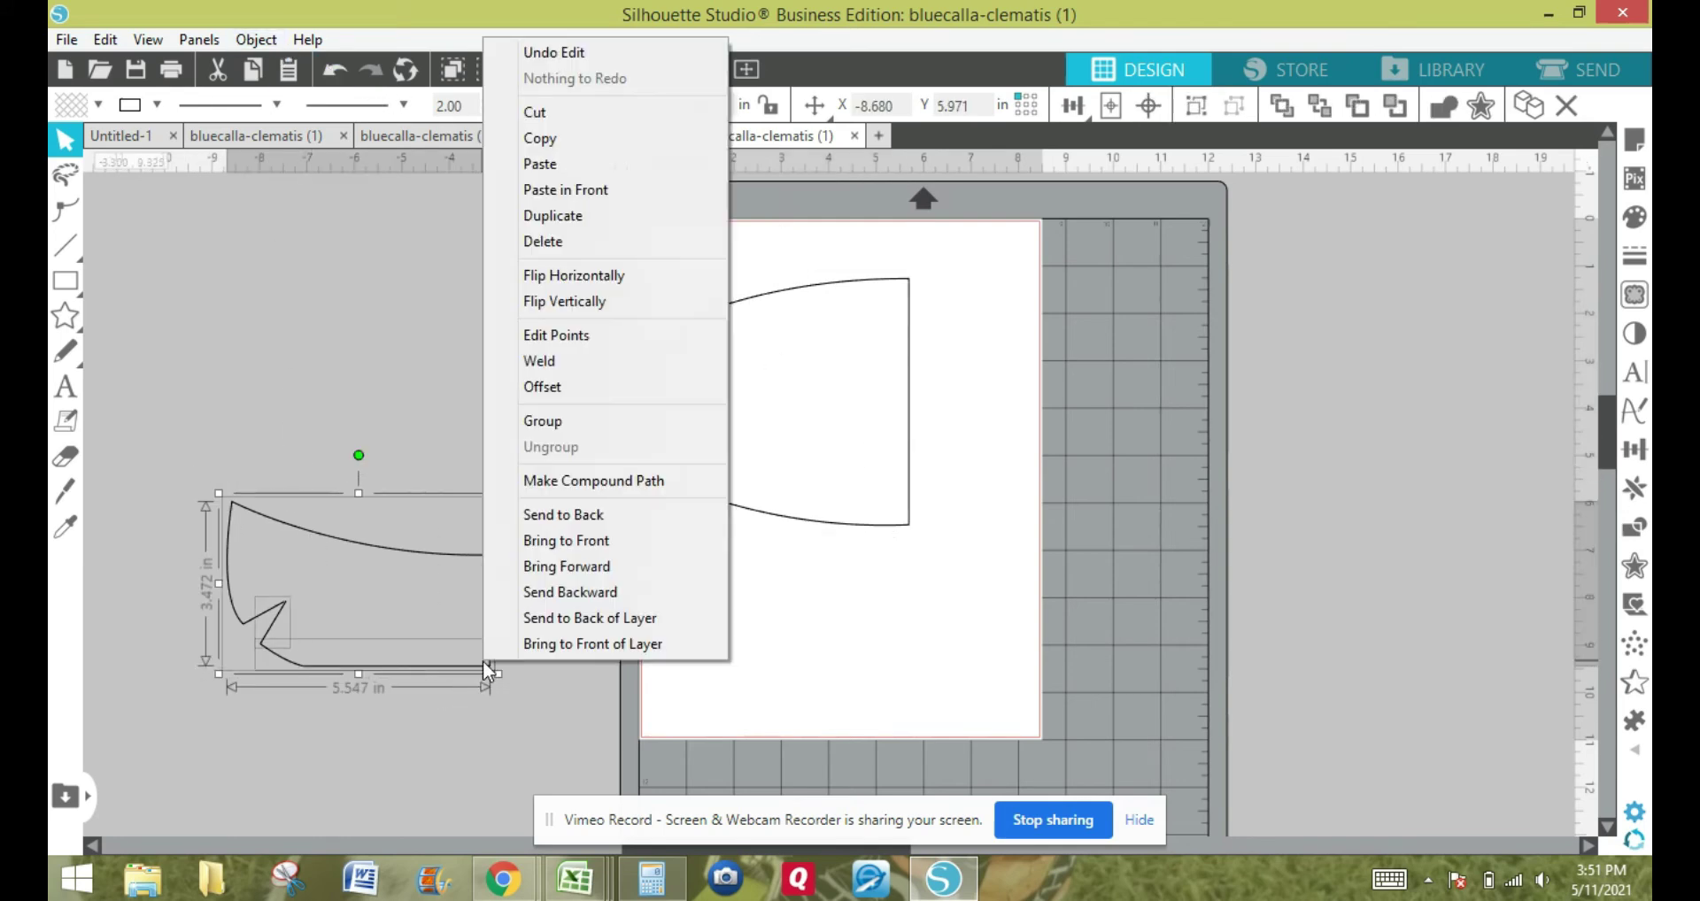
click(583, 478)
drag(472, 571, 354, 643)
Shift the exterior top piece slightly down, mirror it to the right, and nudge the mirrored half right to leave a narrow gap.
drag(706, 517, 714, 519)
click(732, 542)
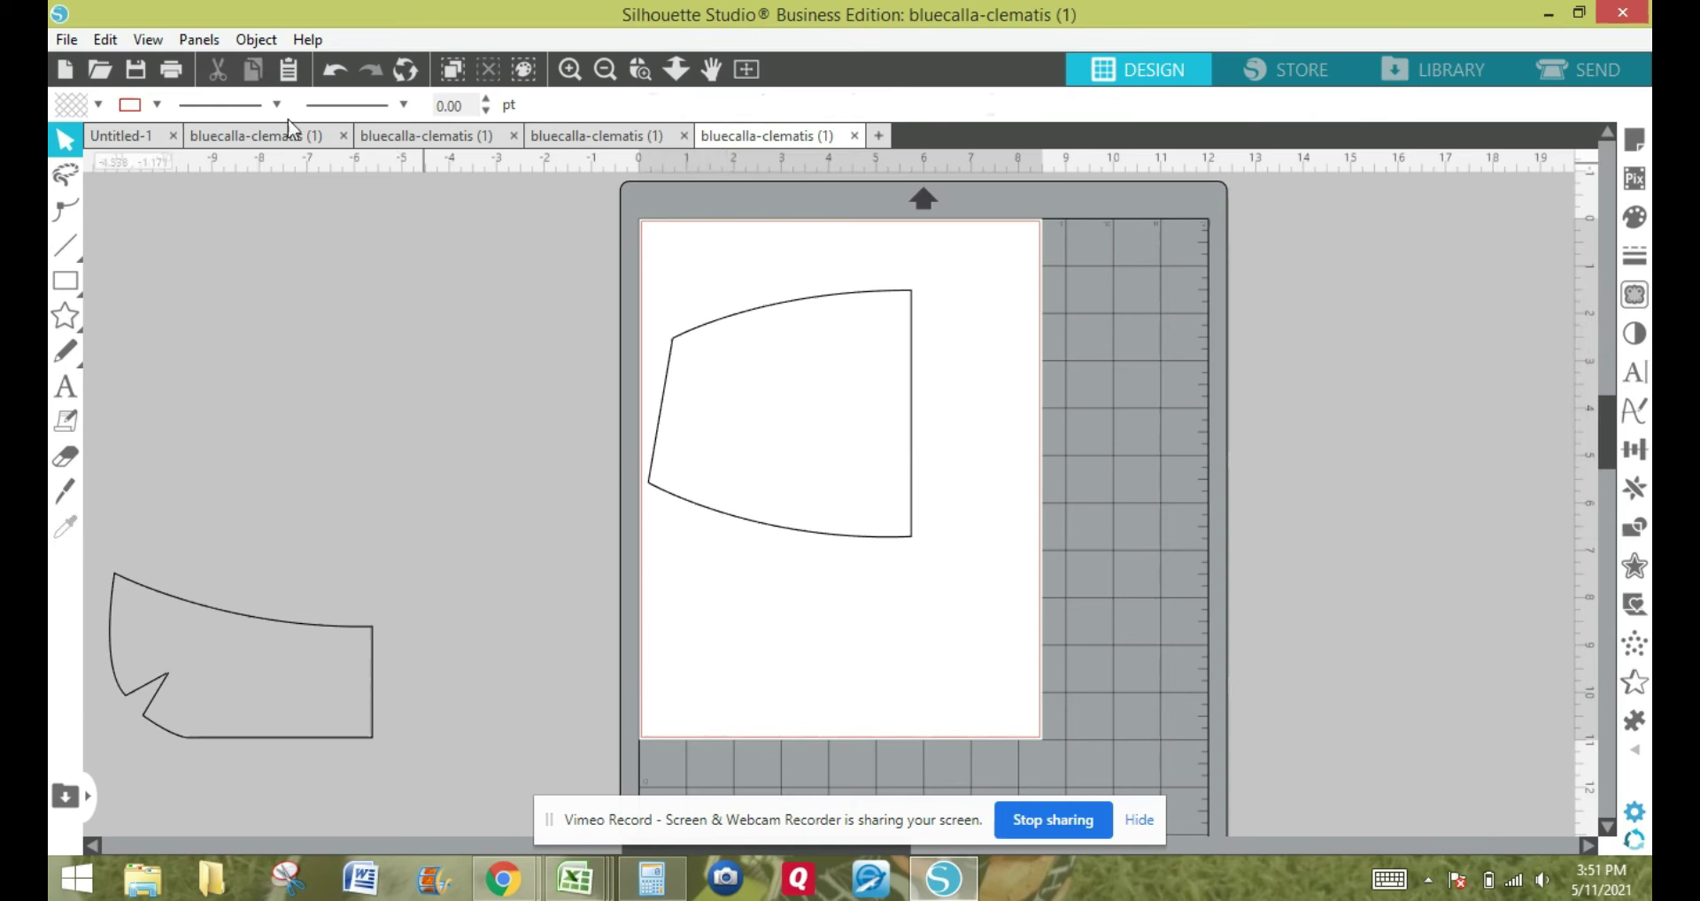
click(715, 320)
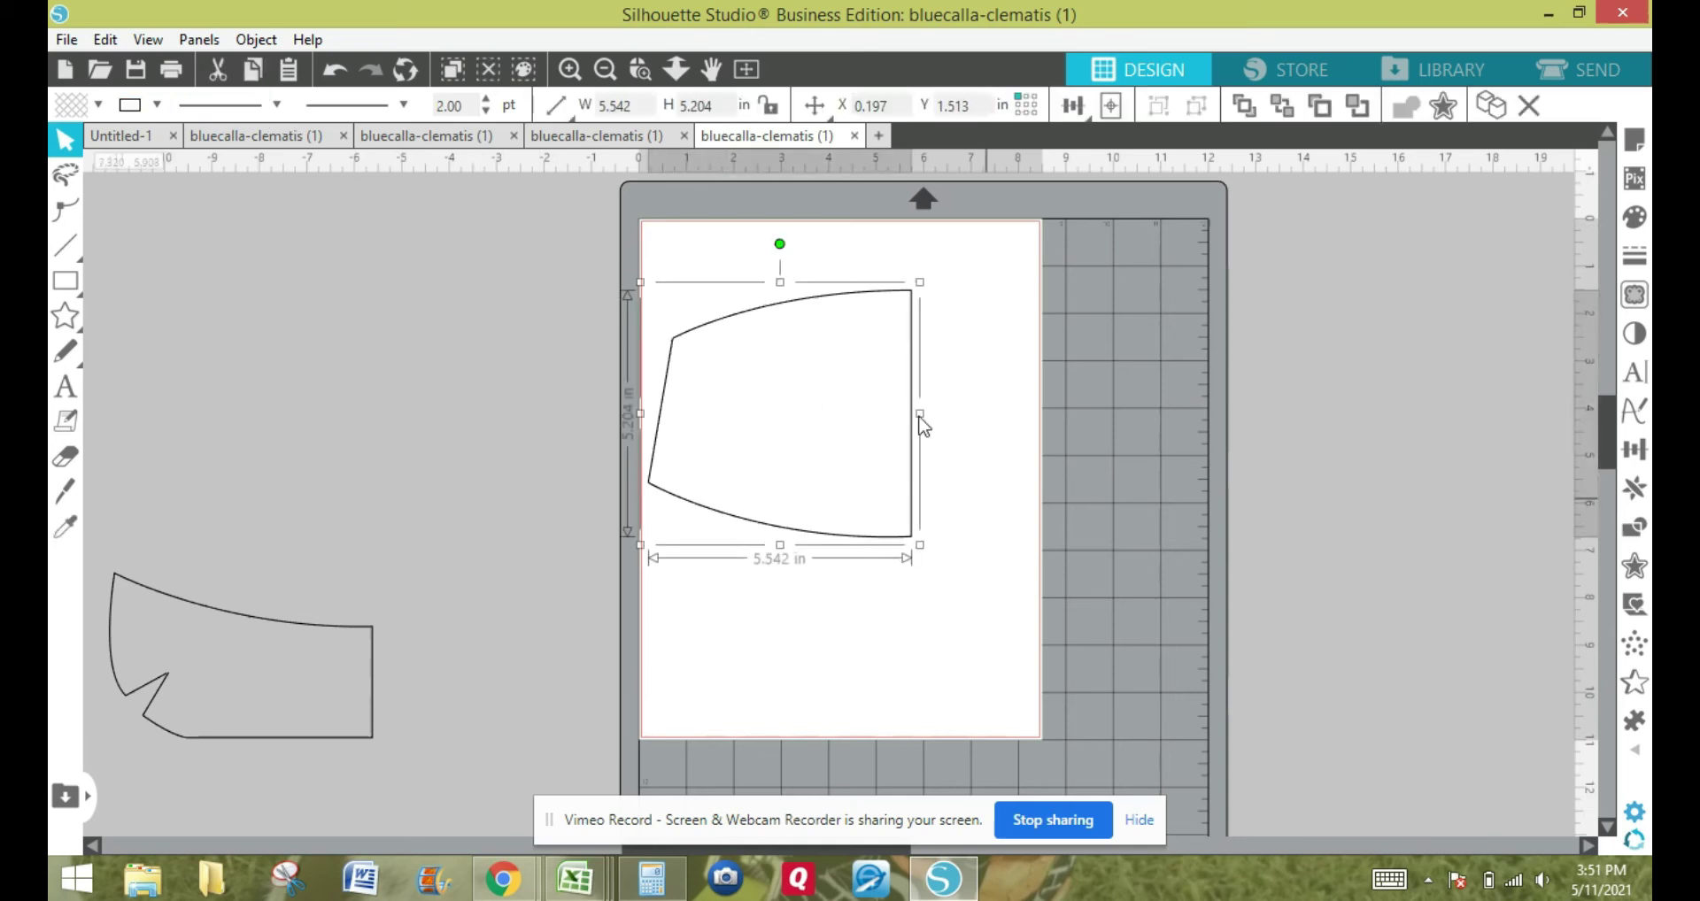
click(256, 40)
mouse_move(252, 96)
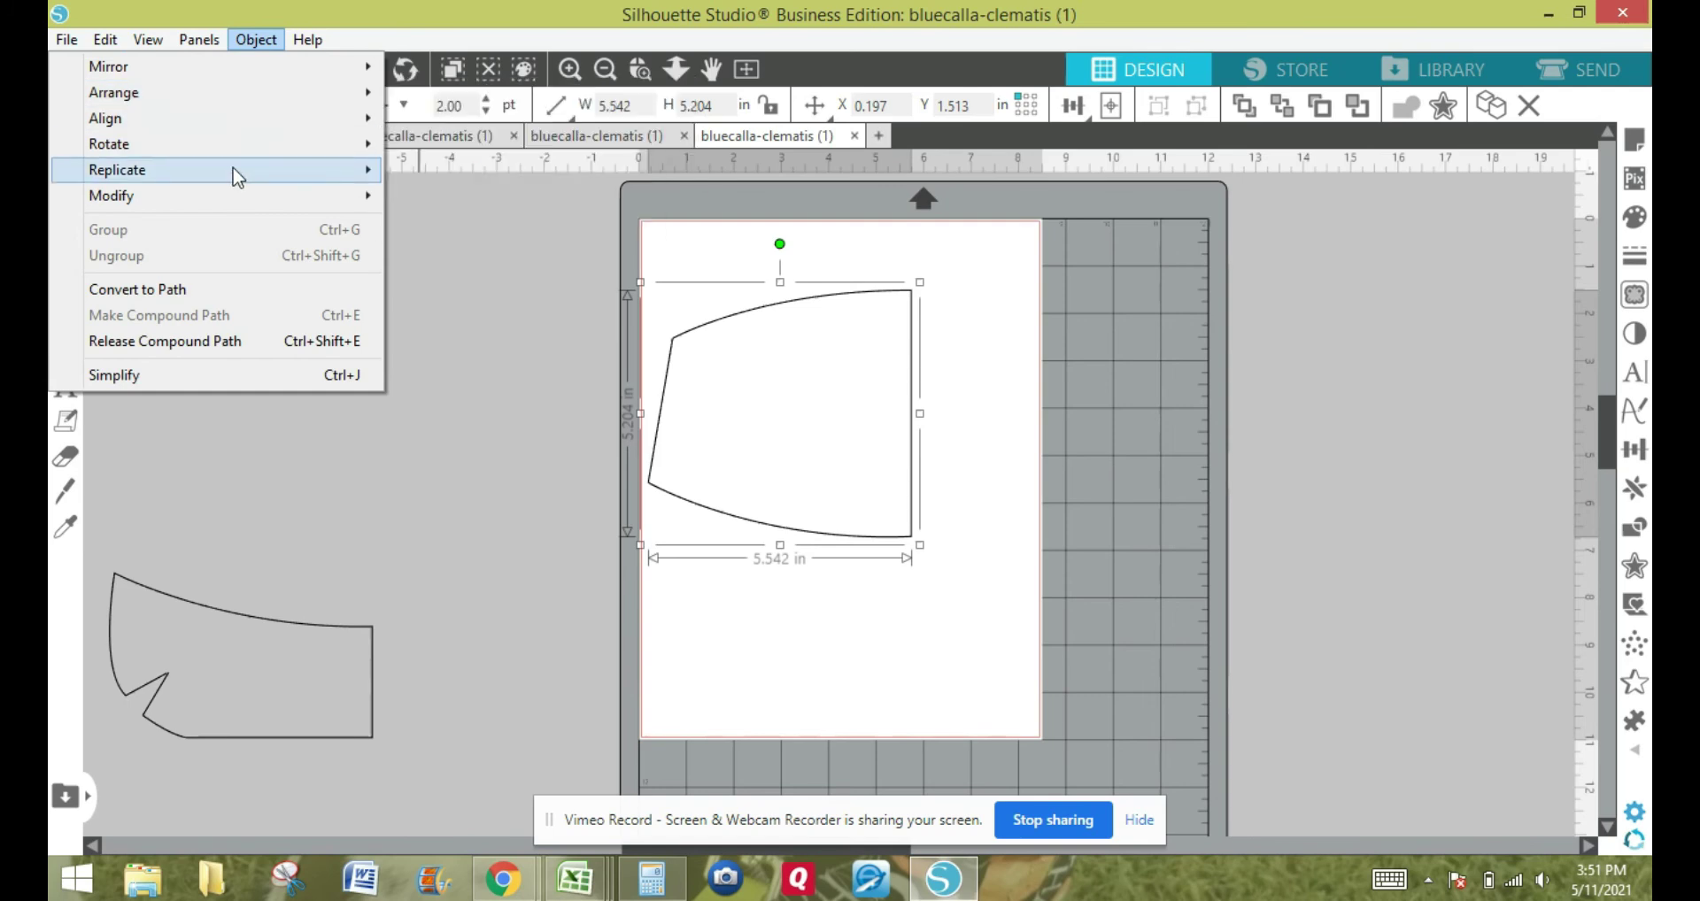
mouse_move(235, 173)
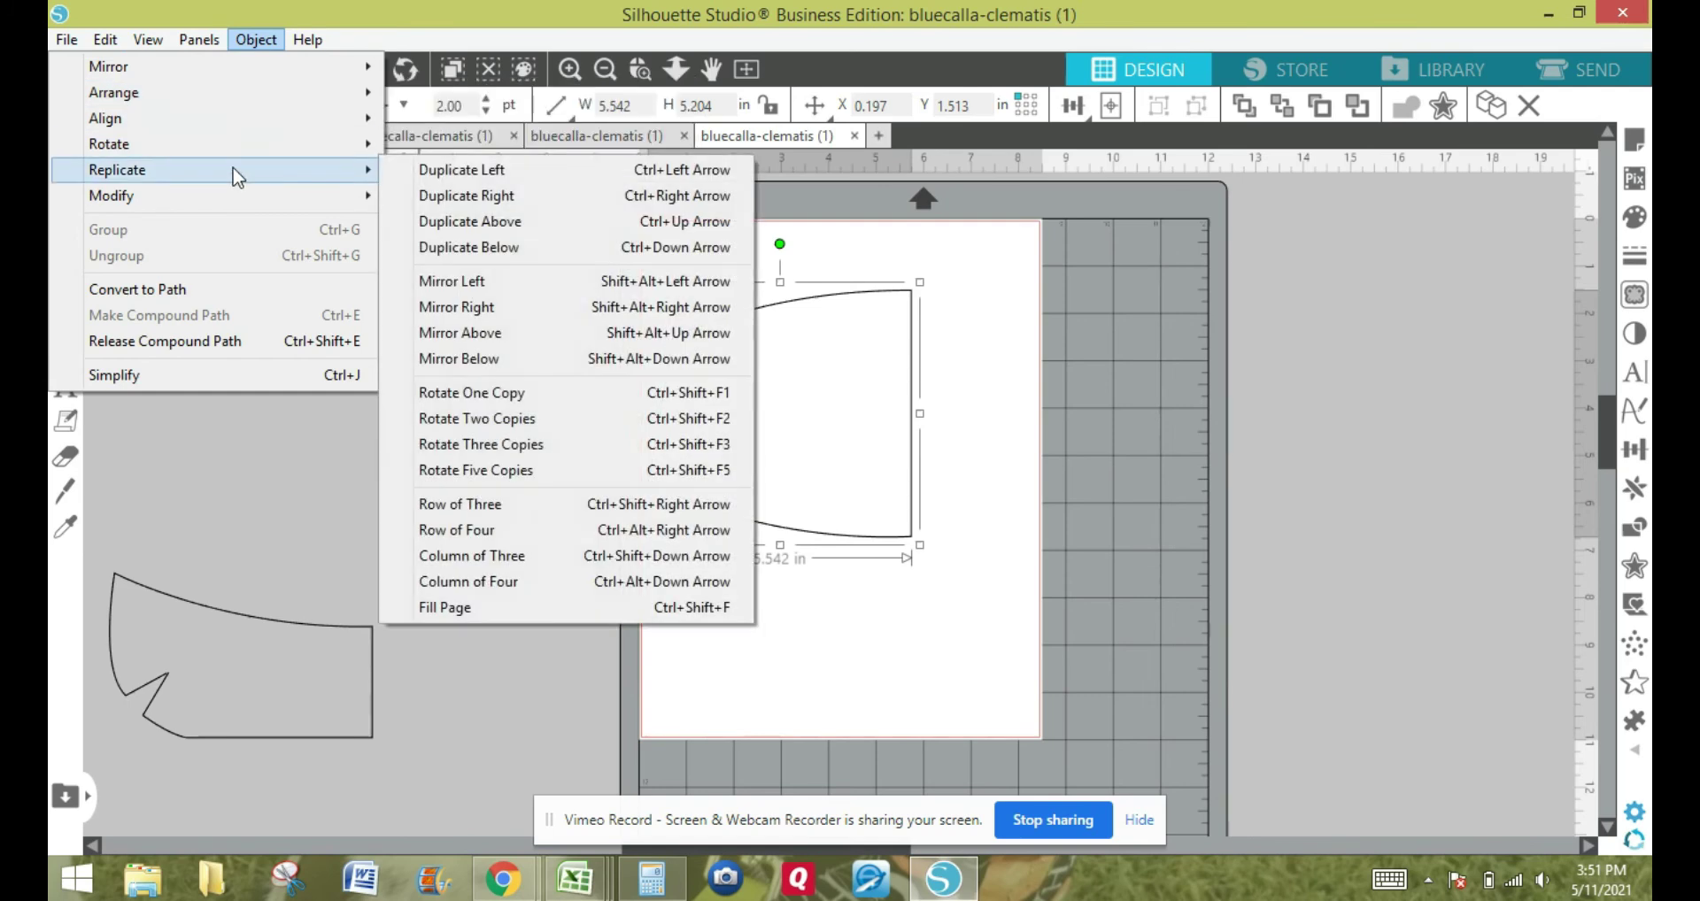
click(478, 312)
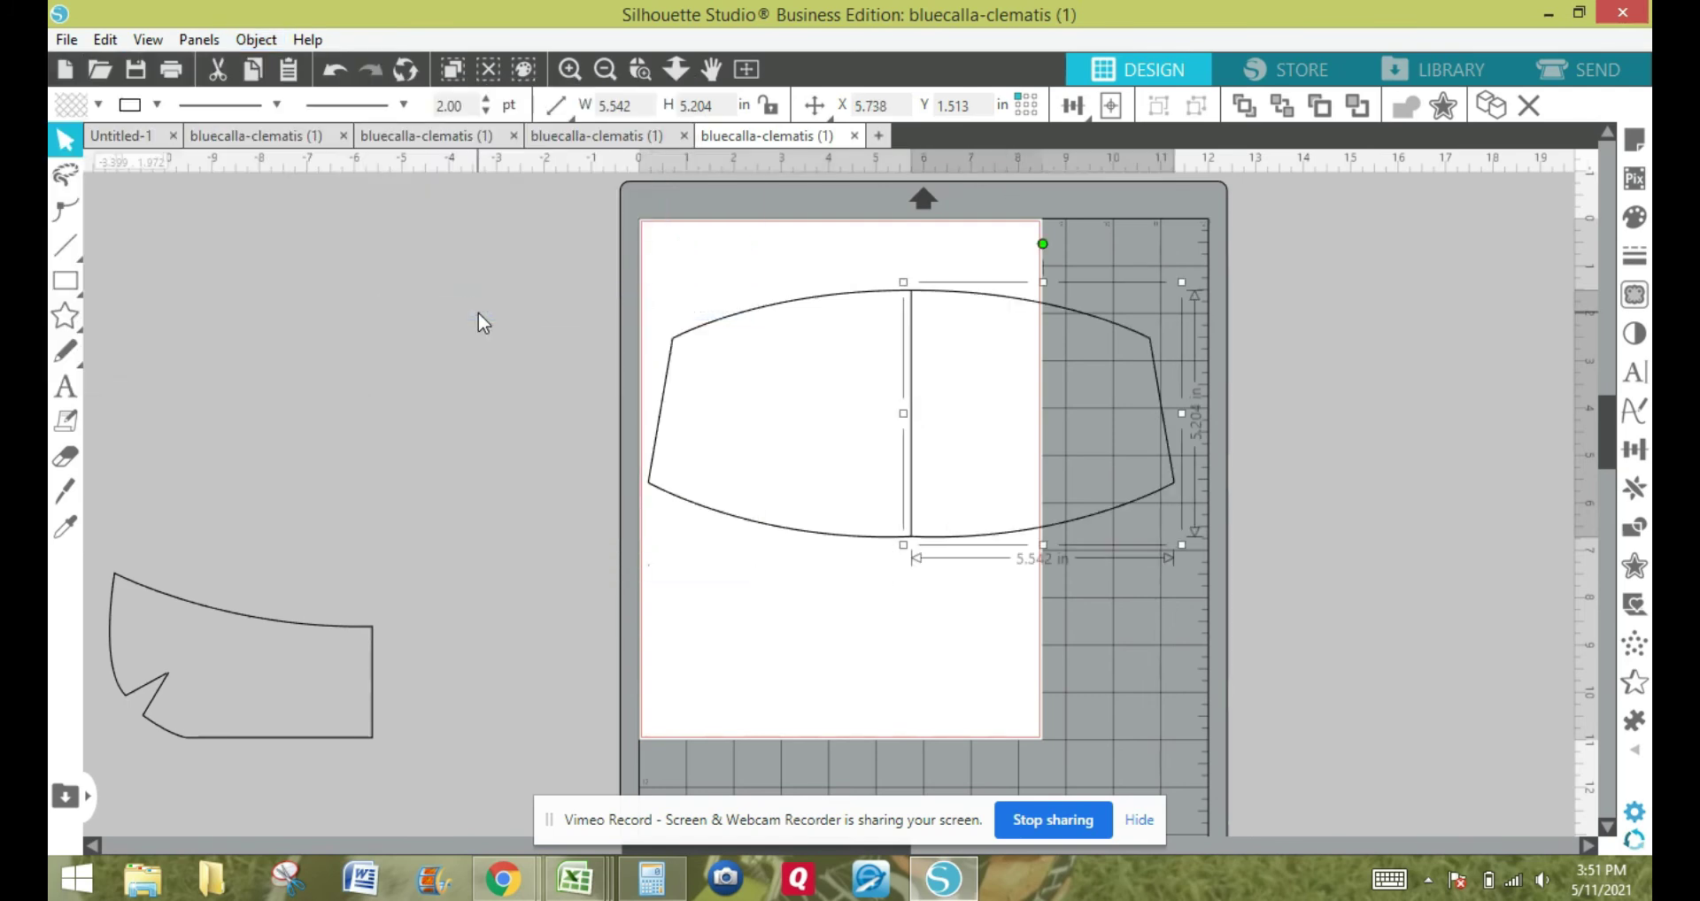
click(781, 613)
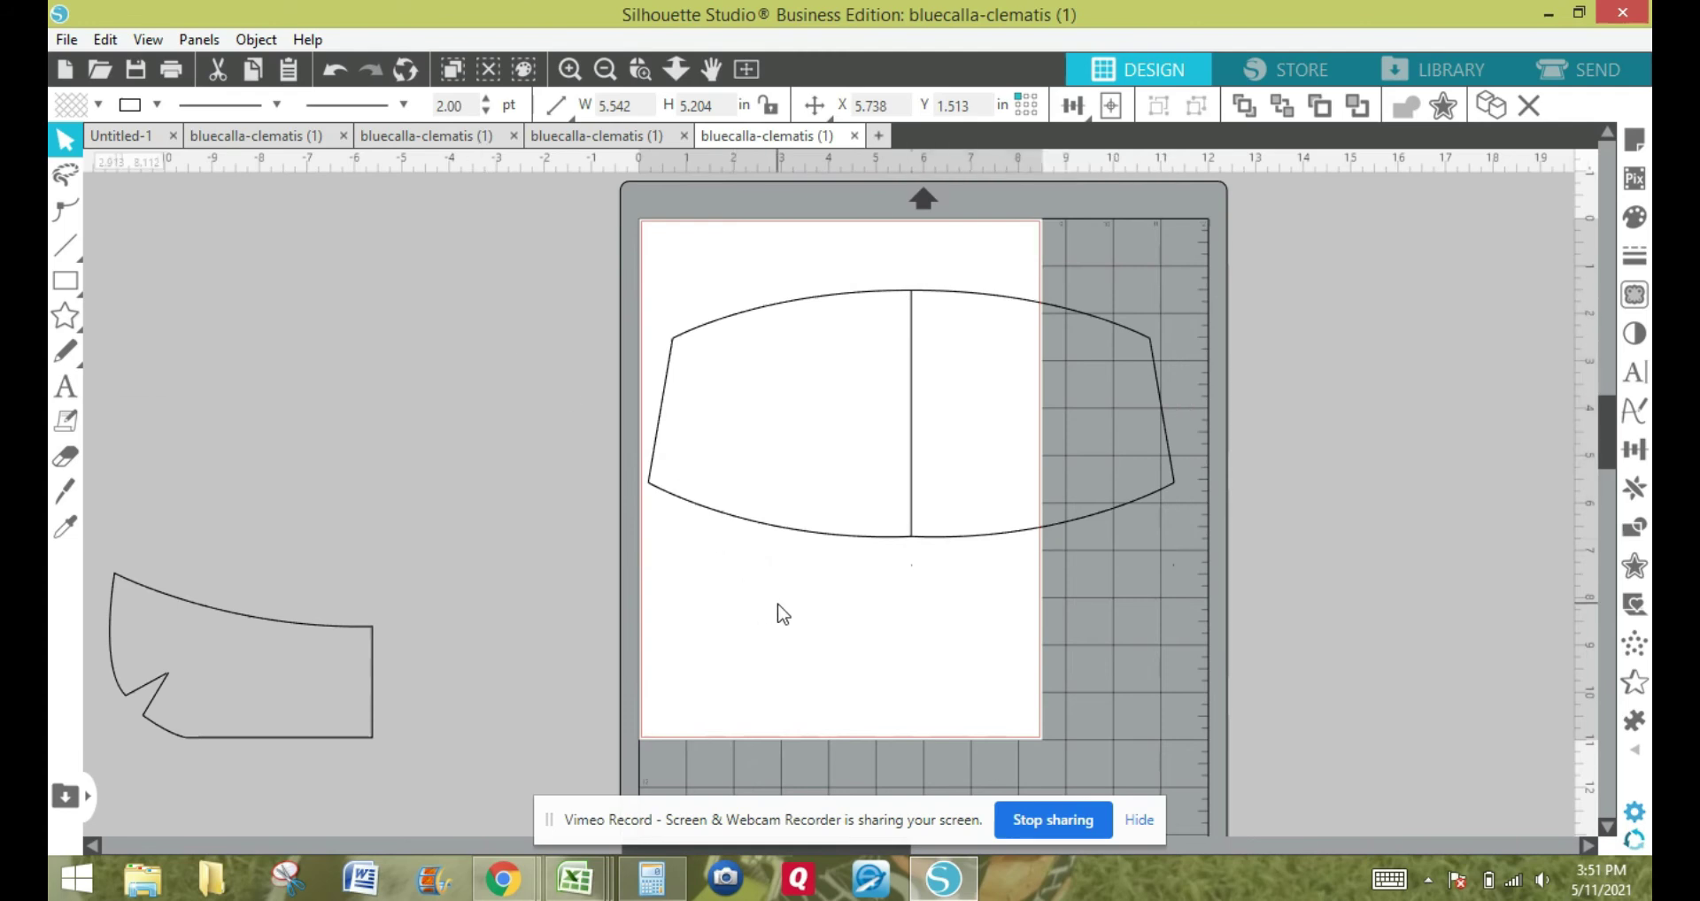
click(989, 306)
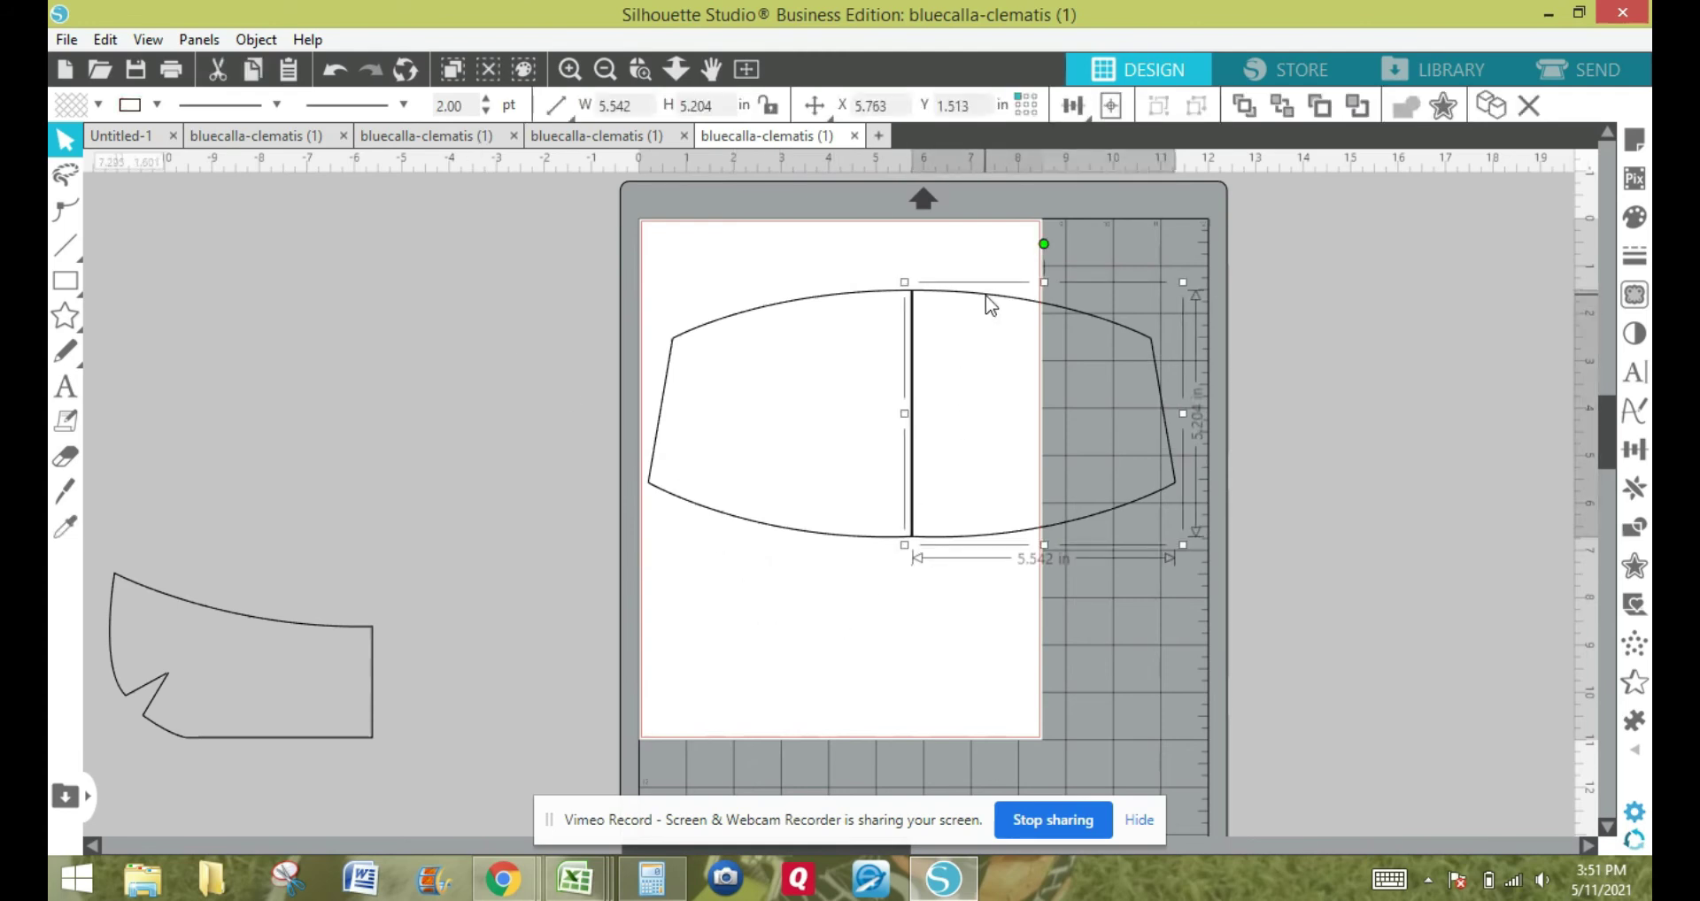
key(Right)
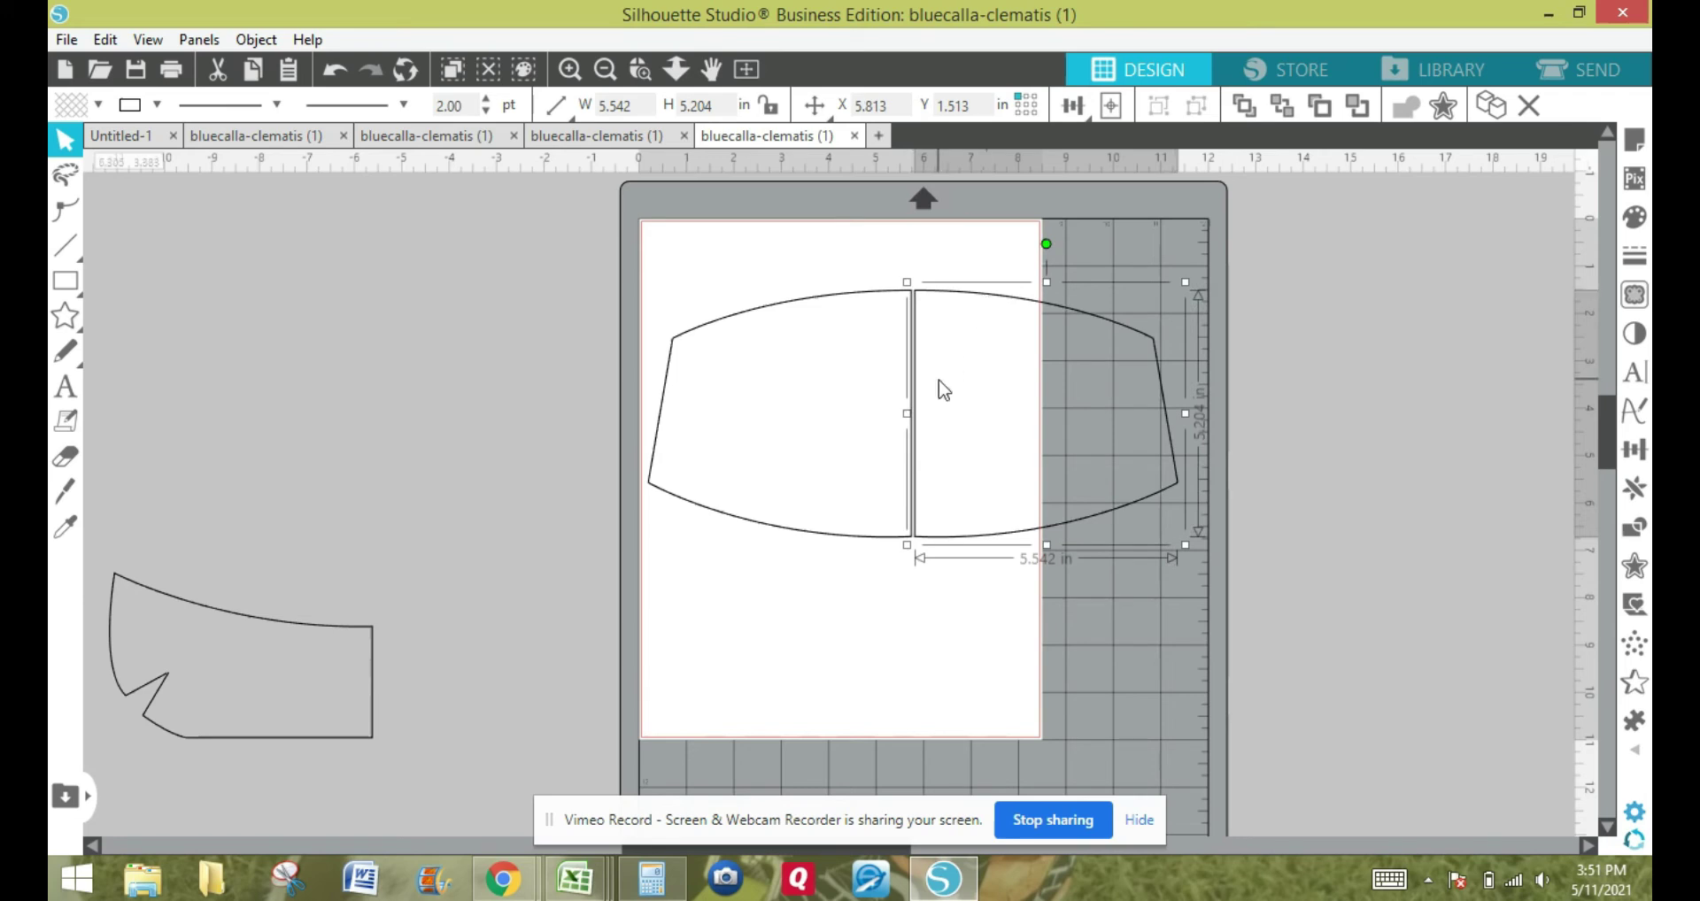
Cut both vertical centre lines of the exterior top halves with the Knife tool just below the upper curve.
click(569, 69)
click(569, 69)
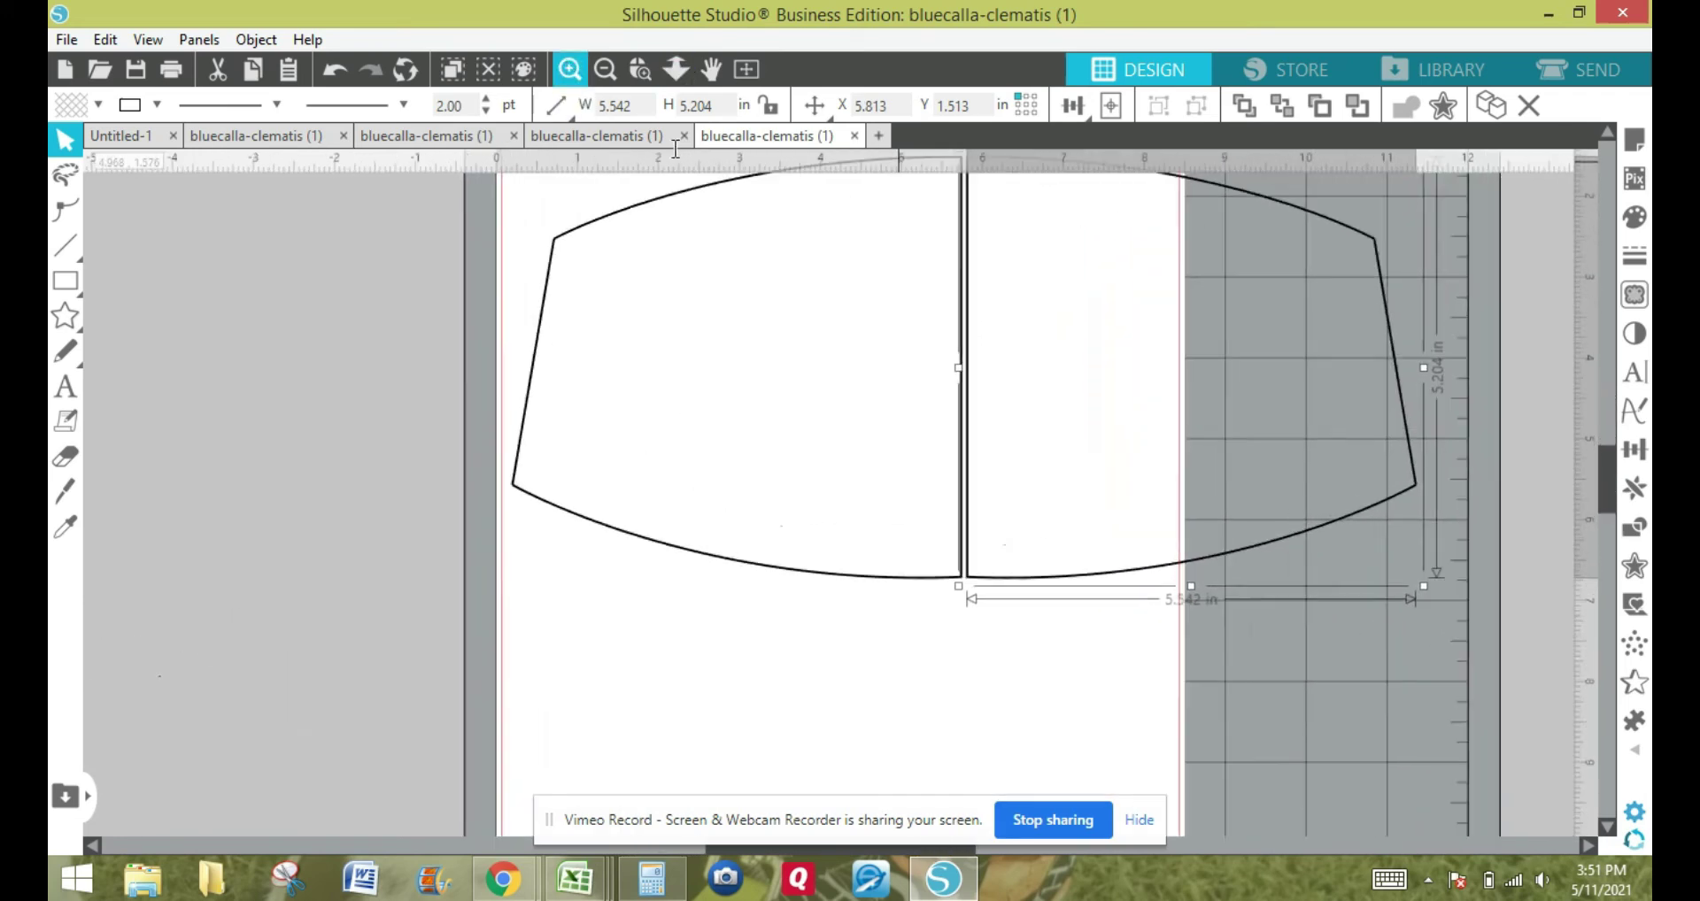
click(569, 69)
scroll(1616, 460, up, 3)
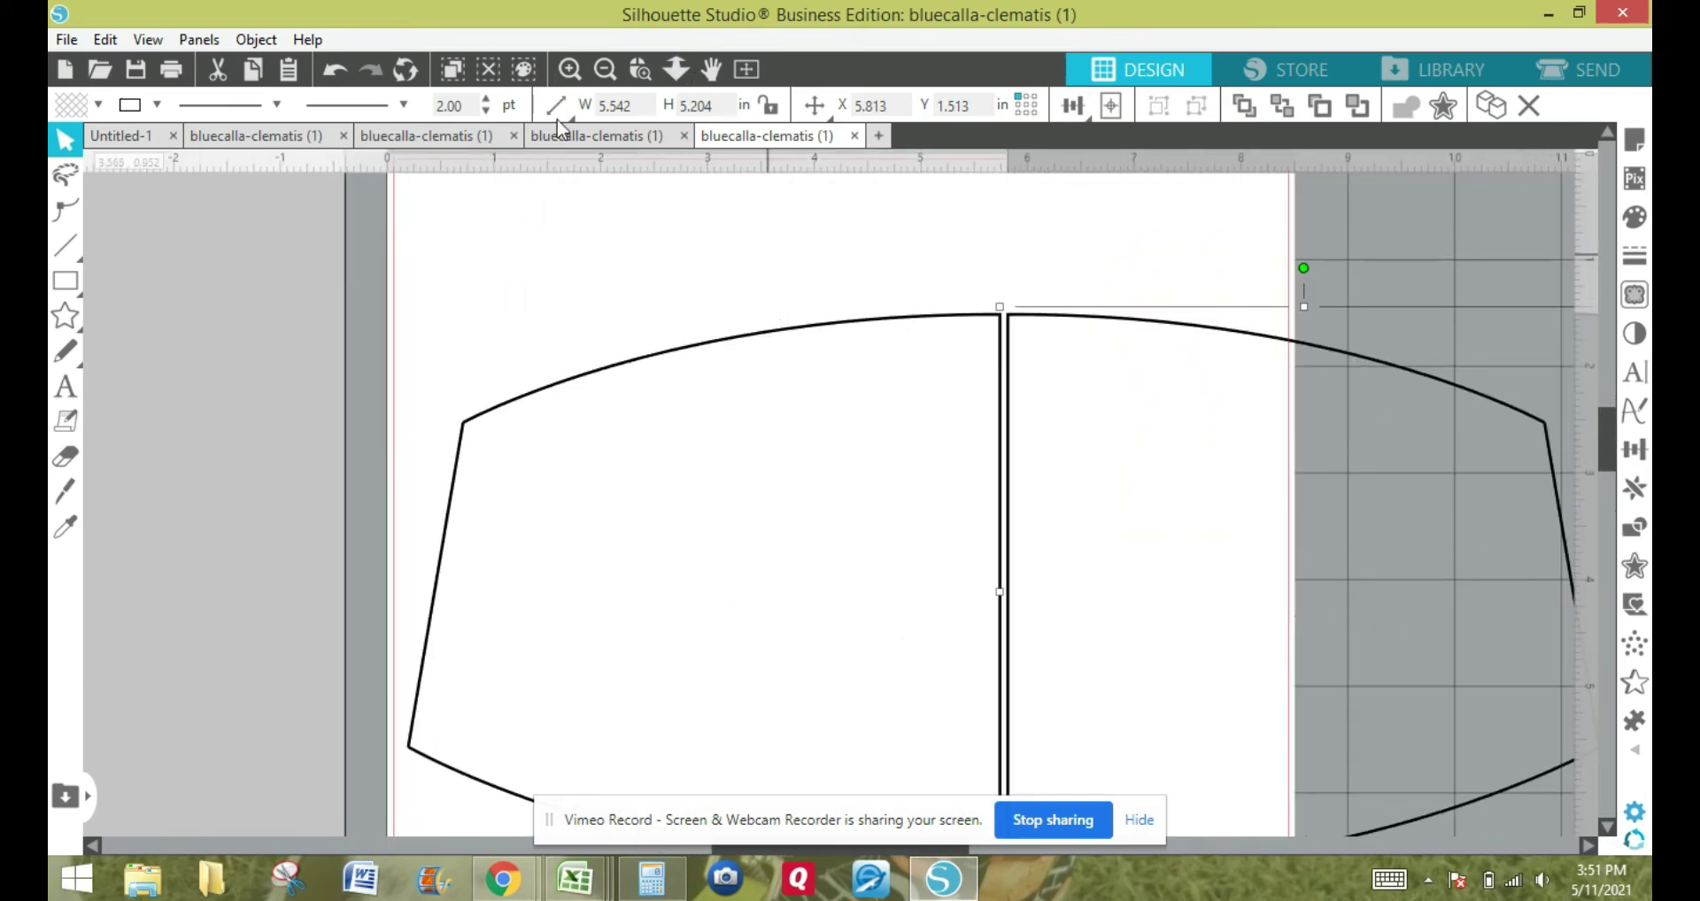
click(570, 69)
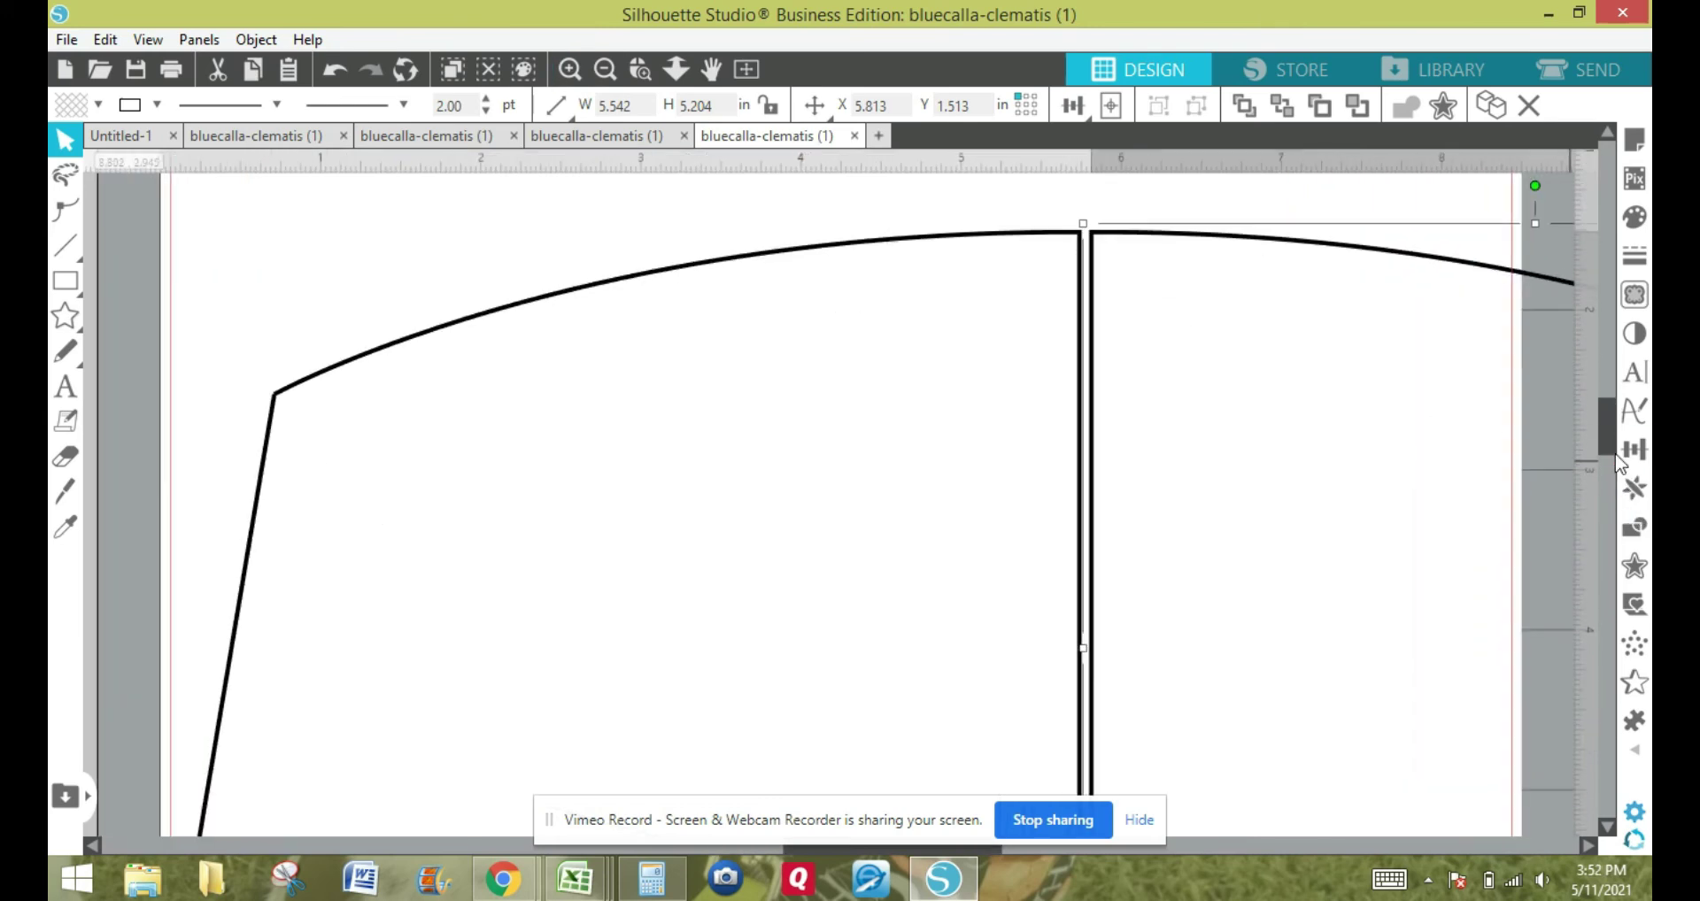
scroll(1614, 445, up, 1)
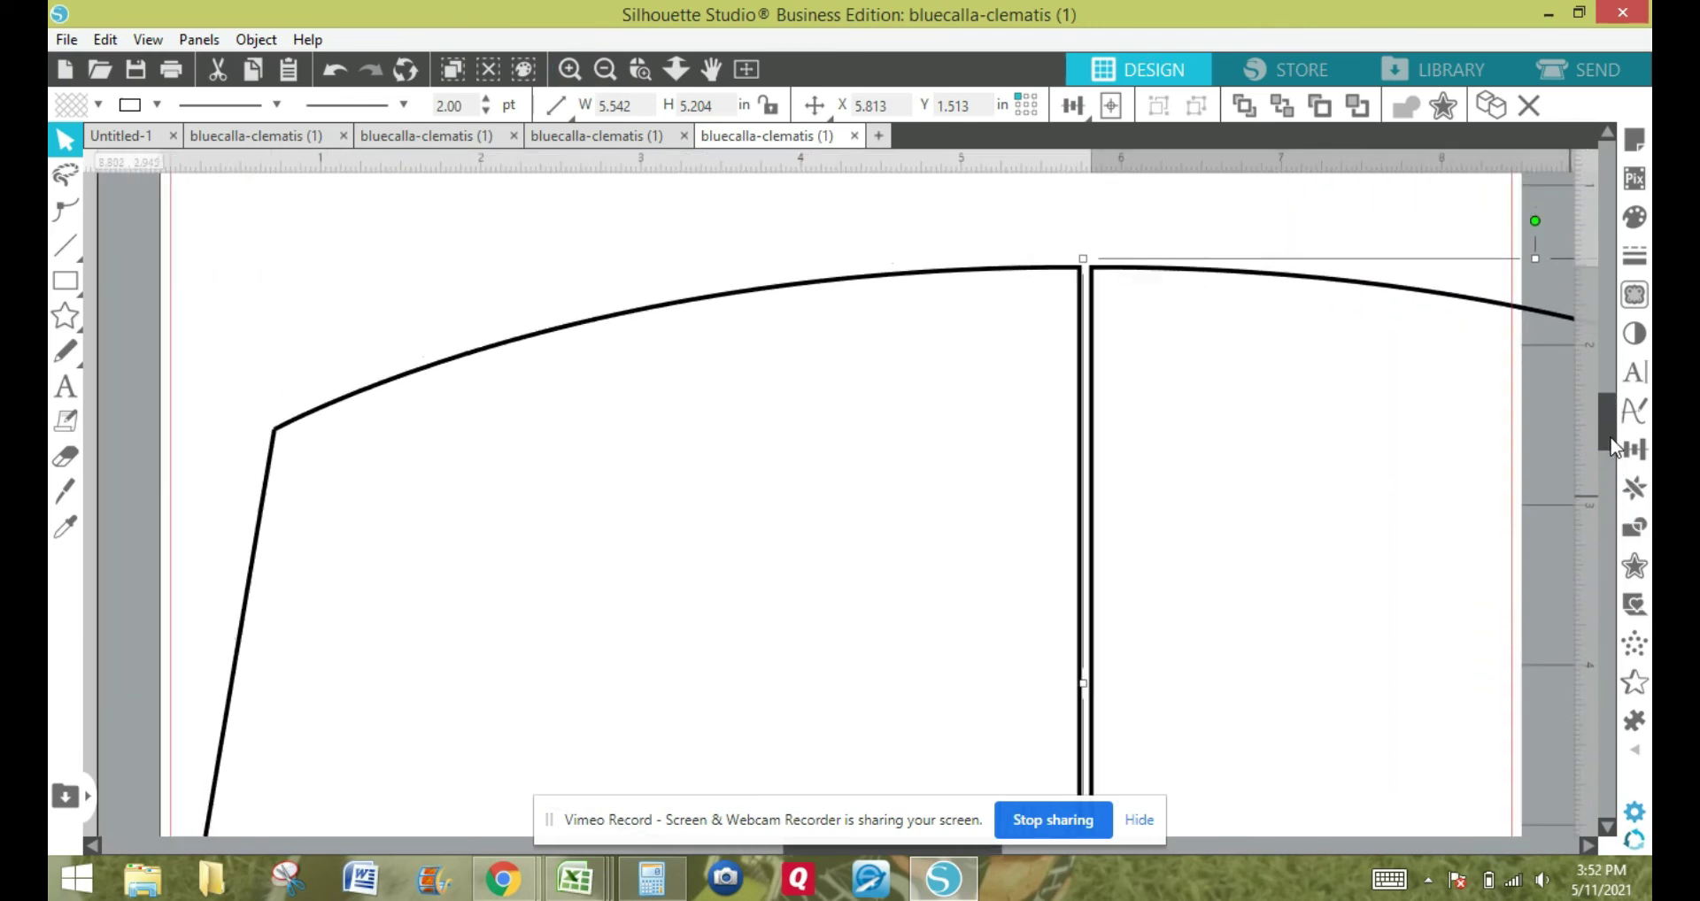
click(569, 69)
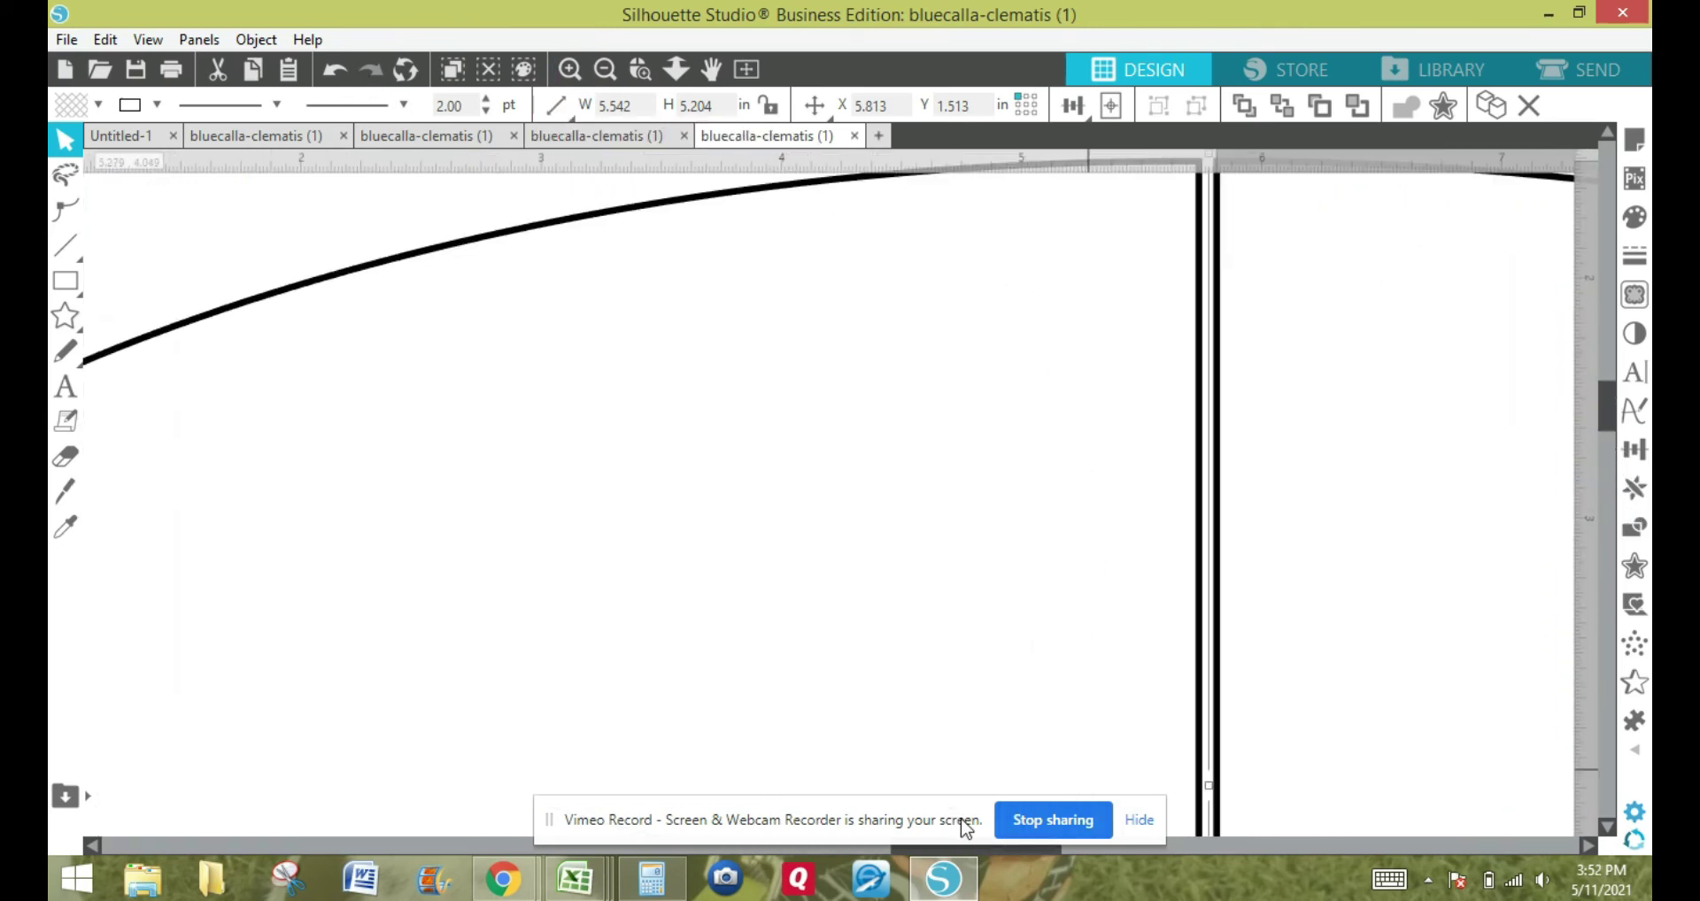
click(1590, 846)
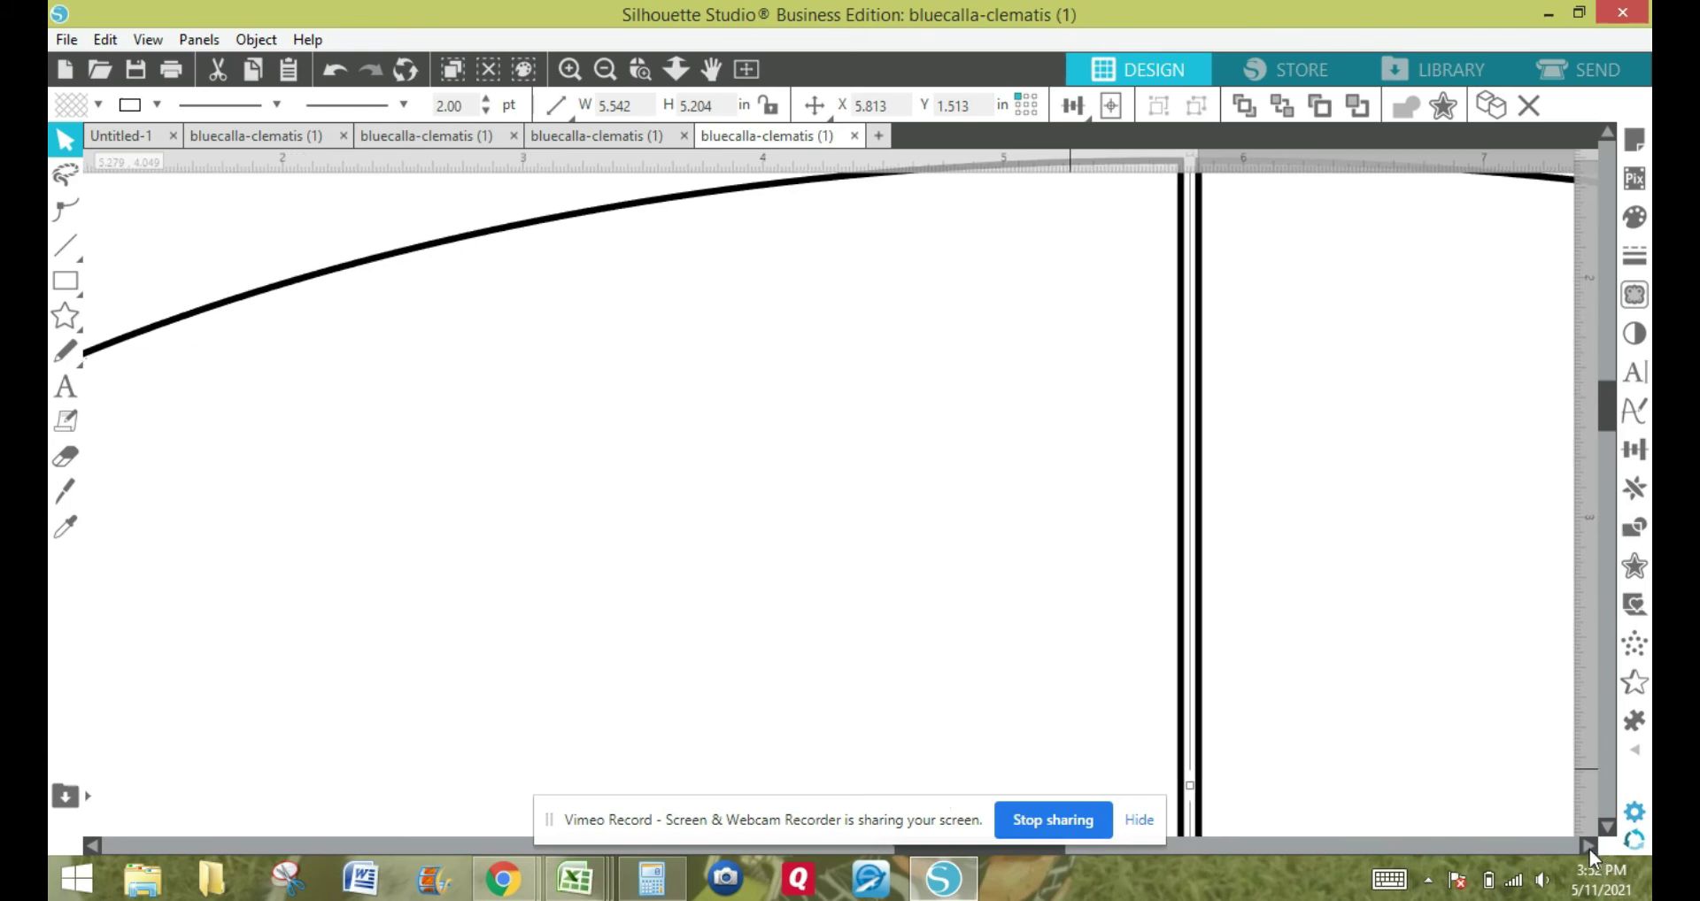
click(1607, 132)
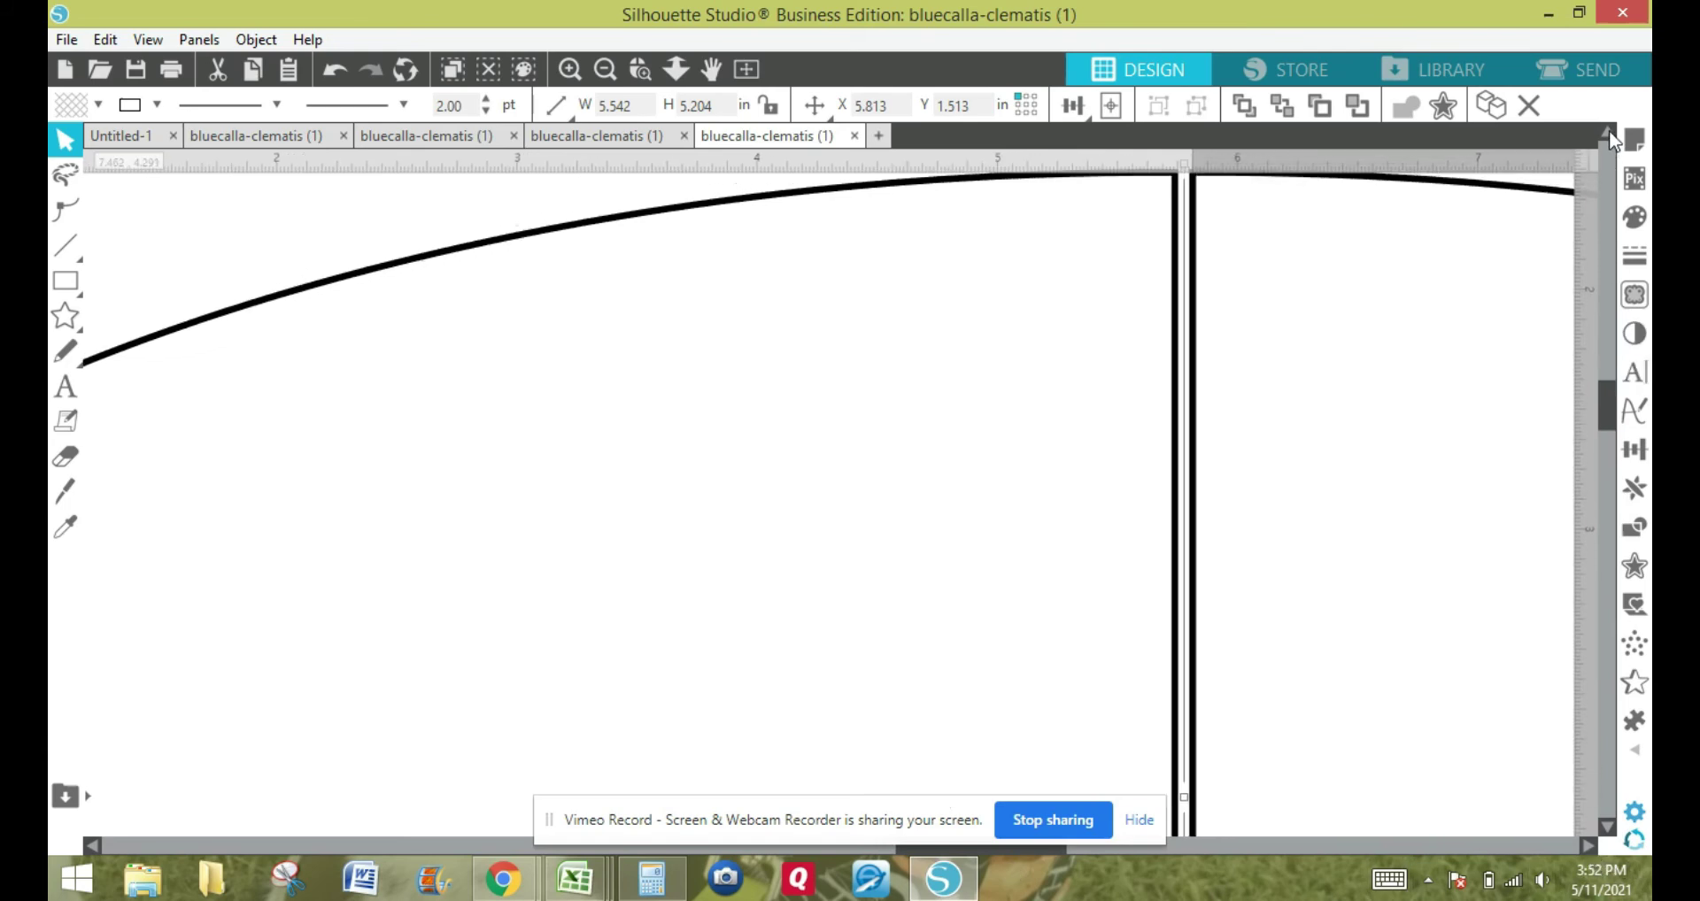
click(611, 226)
click(66, 490)
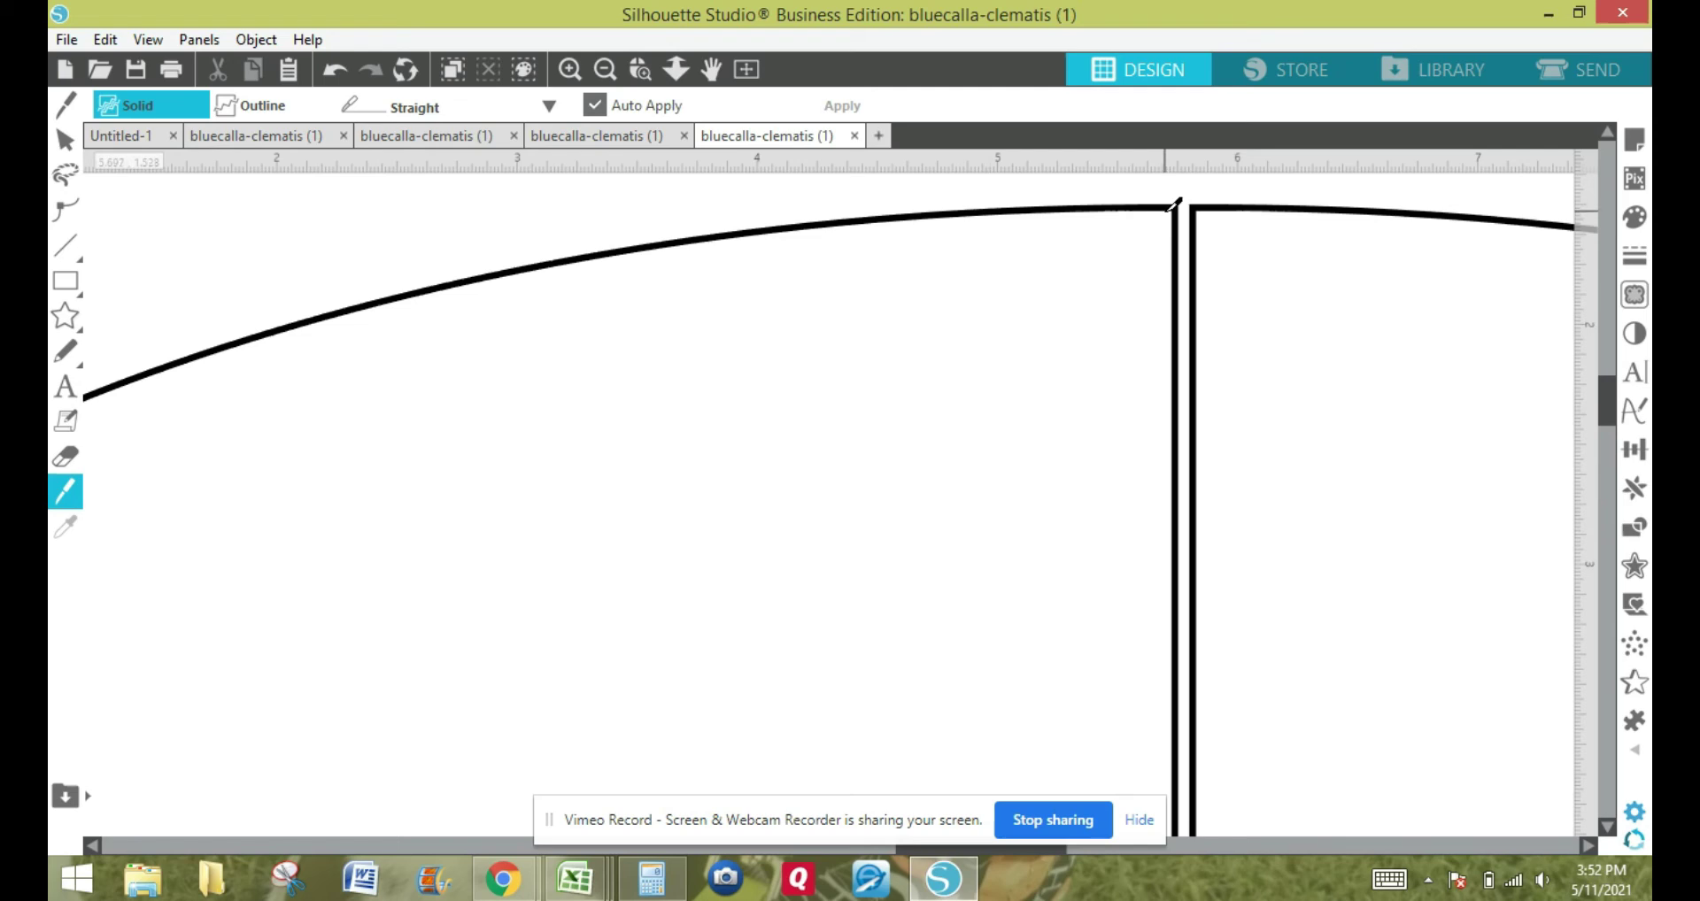
drag(1167, 211, 1206, 212)
click(63, 142)
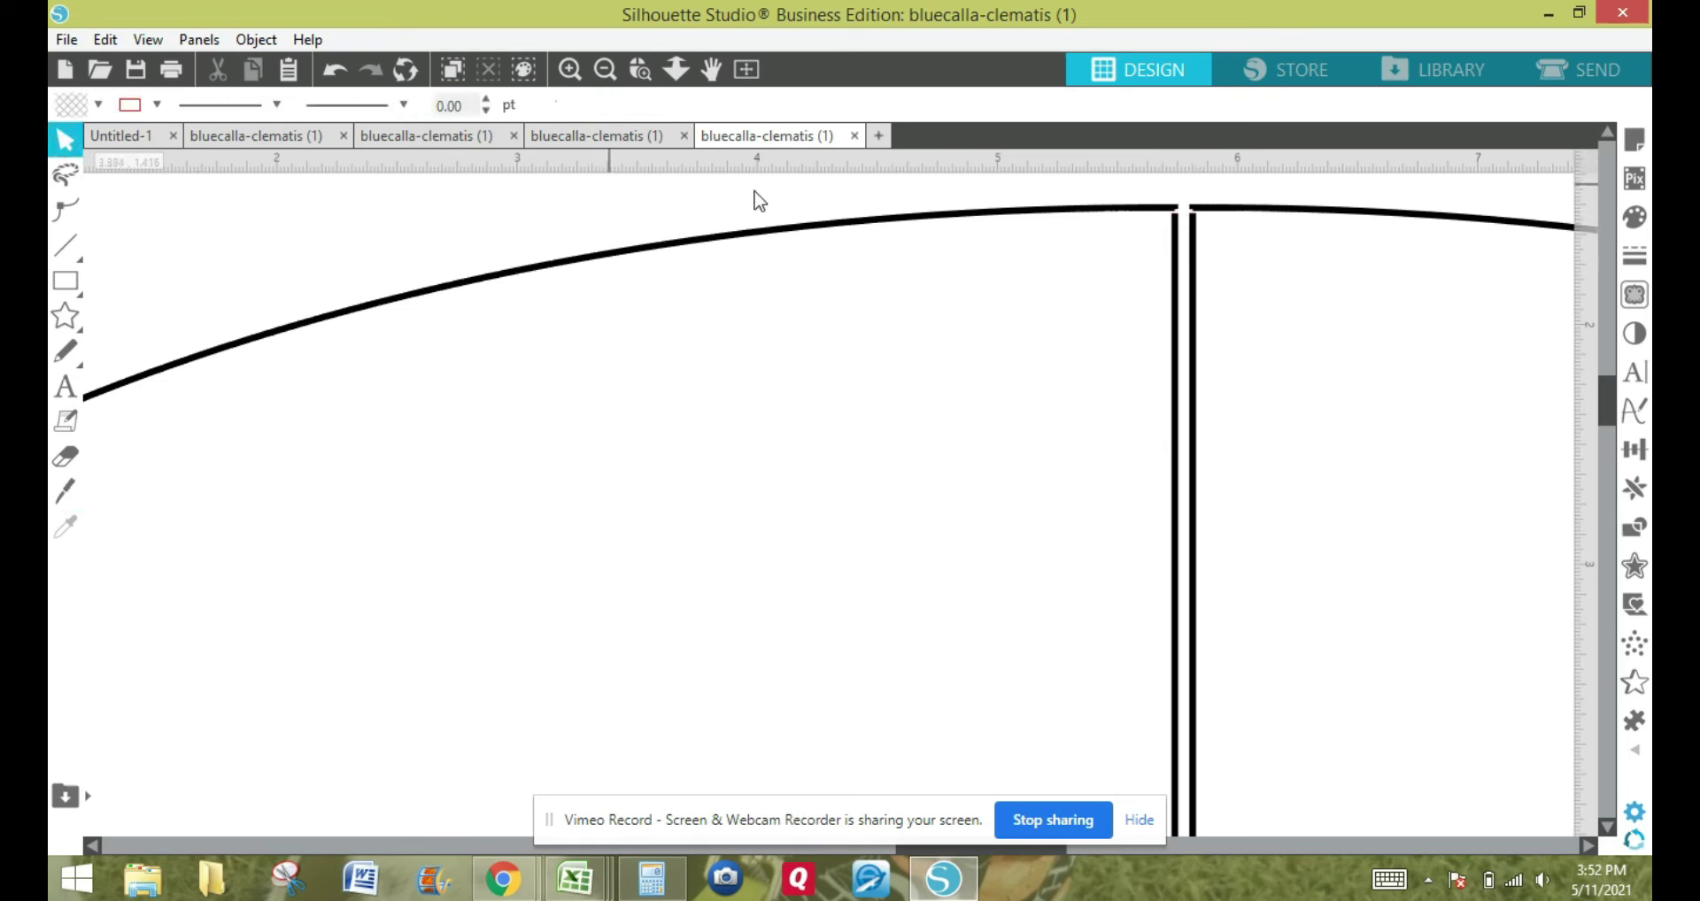
Cut both vertical centre lines with the Knife tool just above the lower curve of the exterior top halves.
click(569, 69)
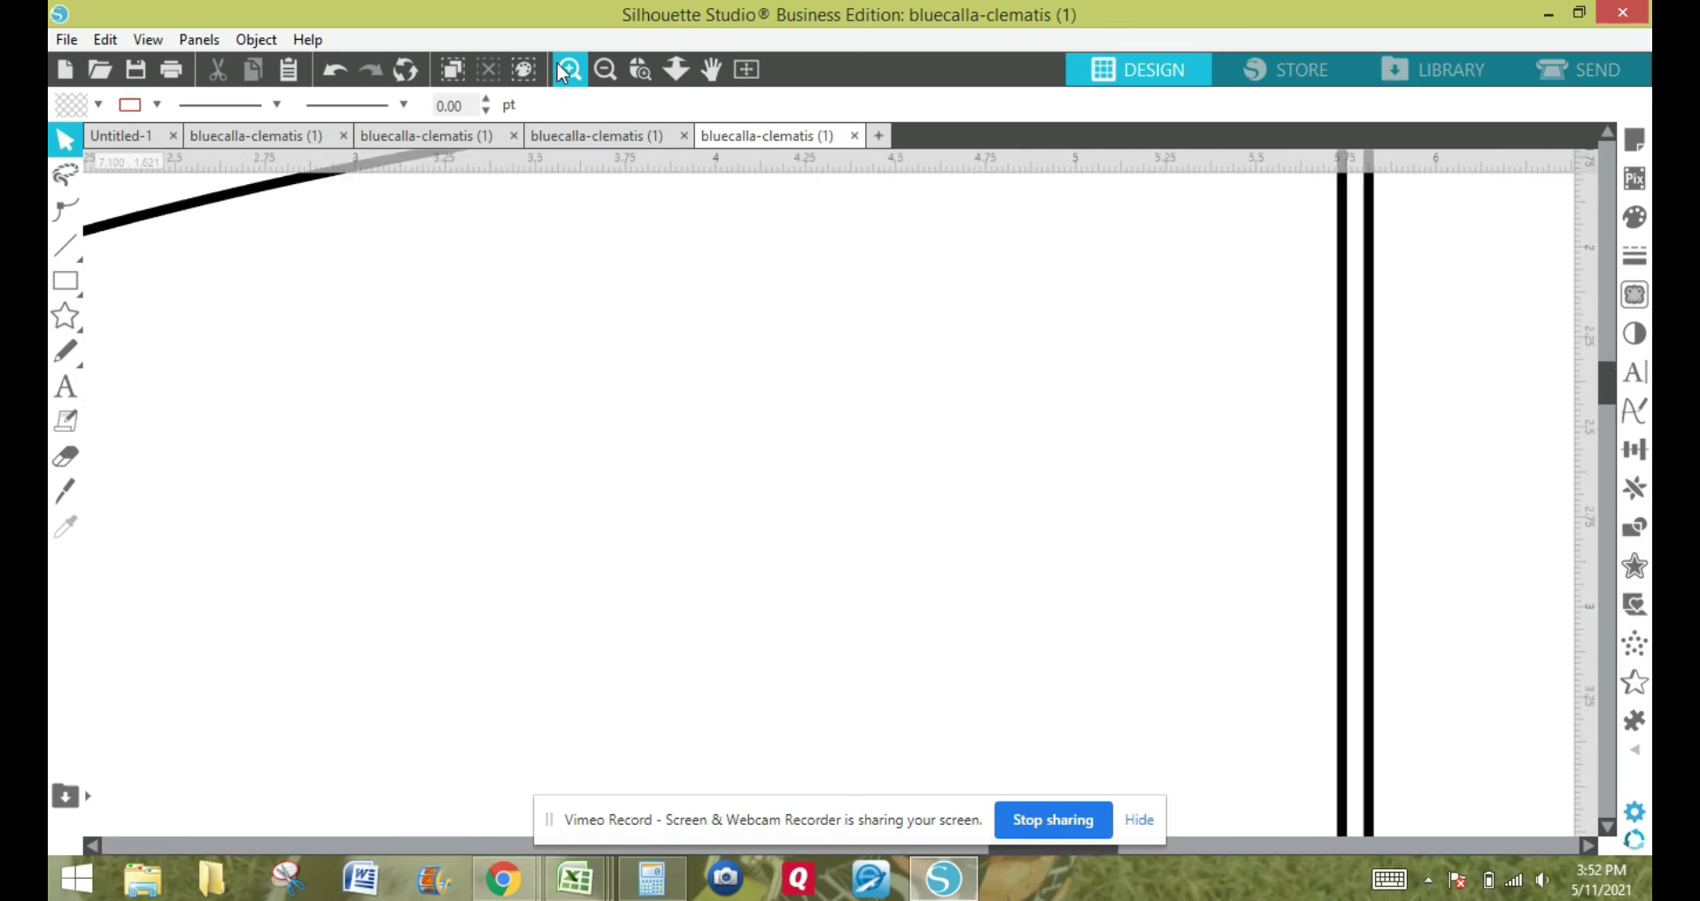
scroll(1601, 356, up, 4)
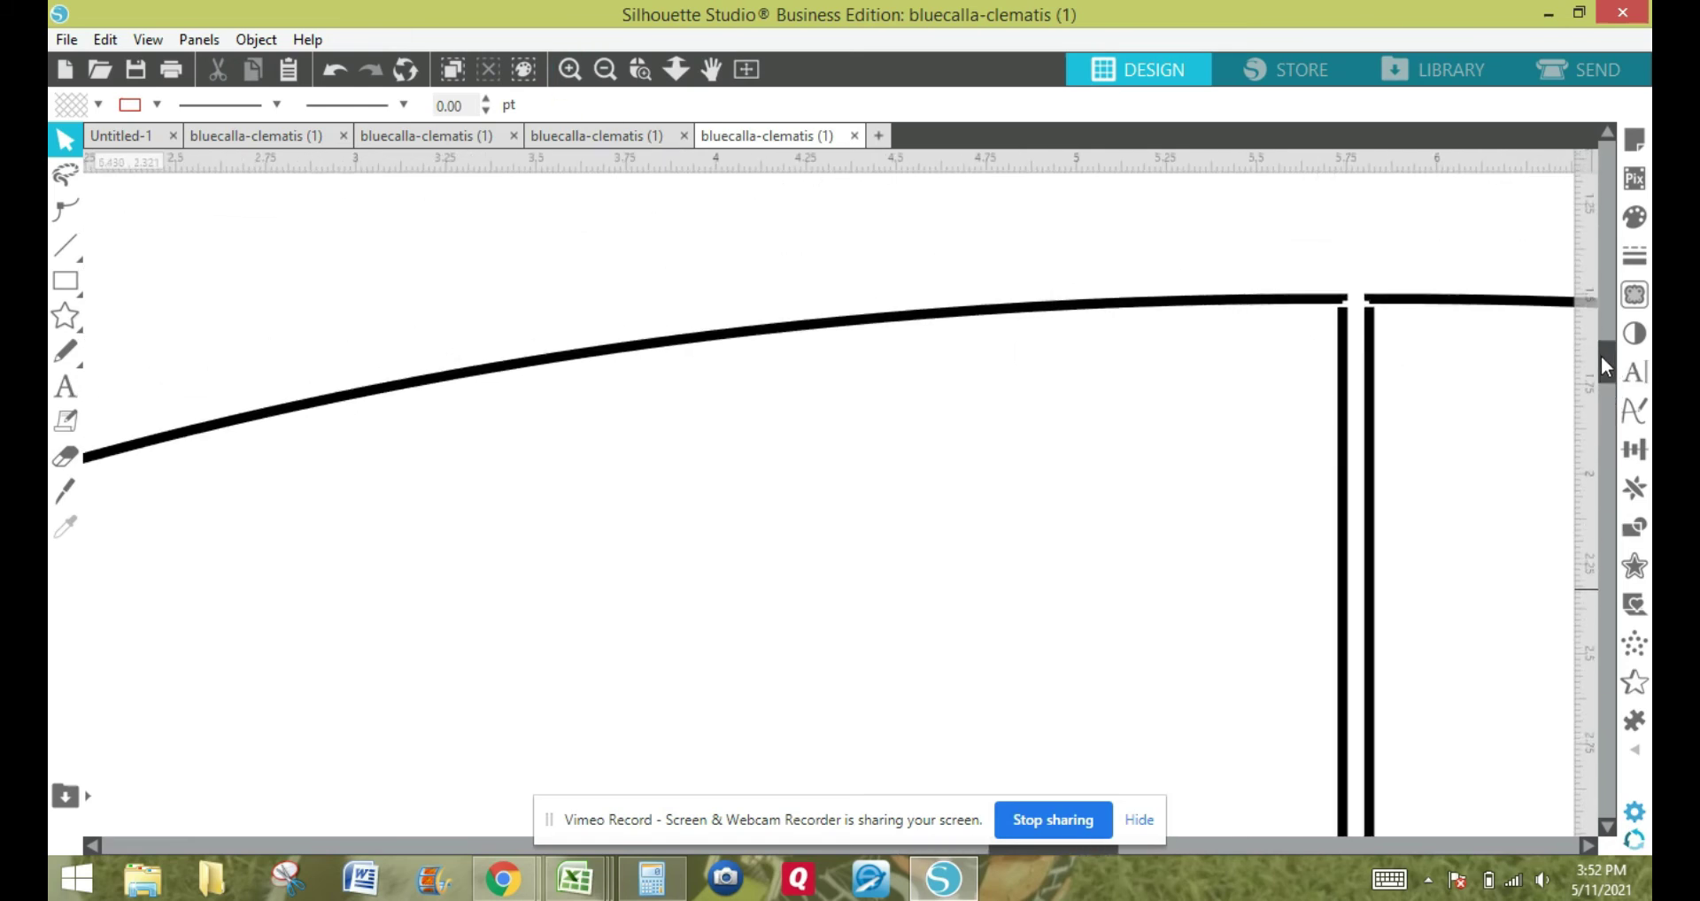
click(604, 69)
click(605, 69)
drag(1601, 407, 1602, 491)
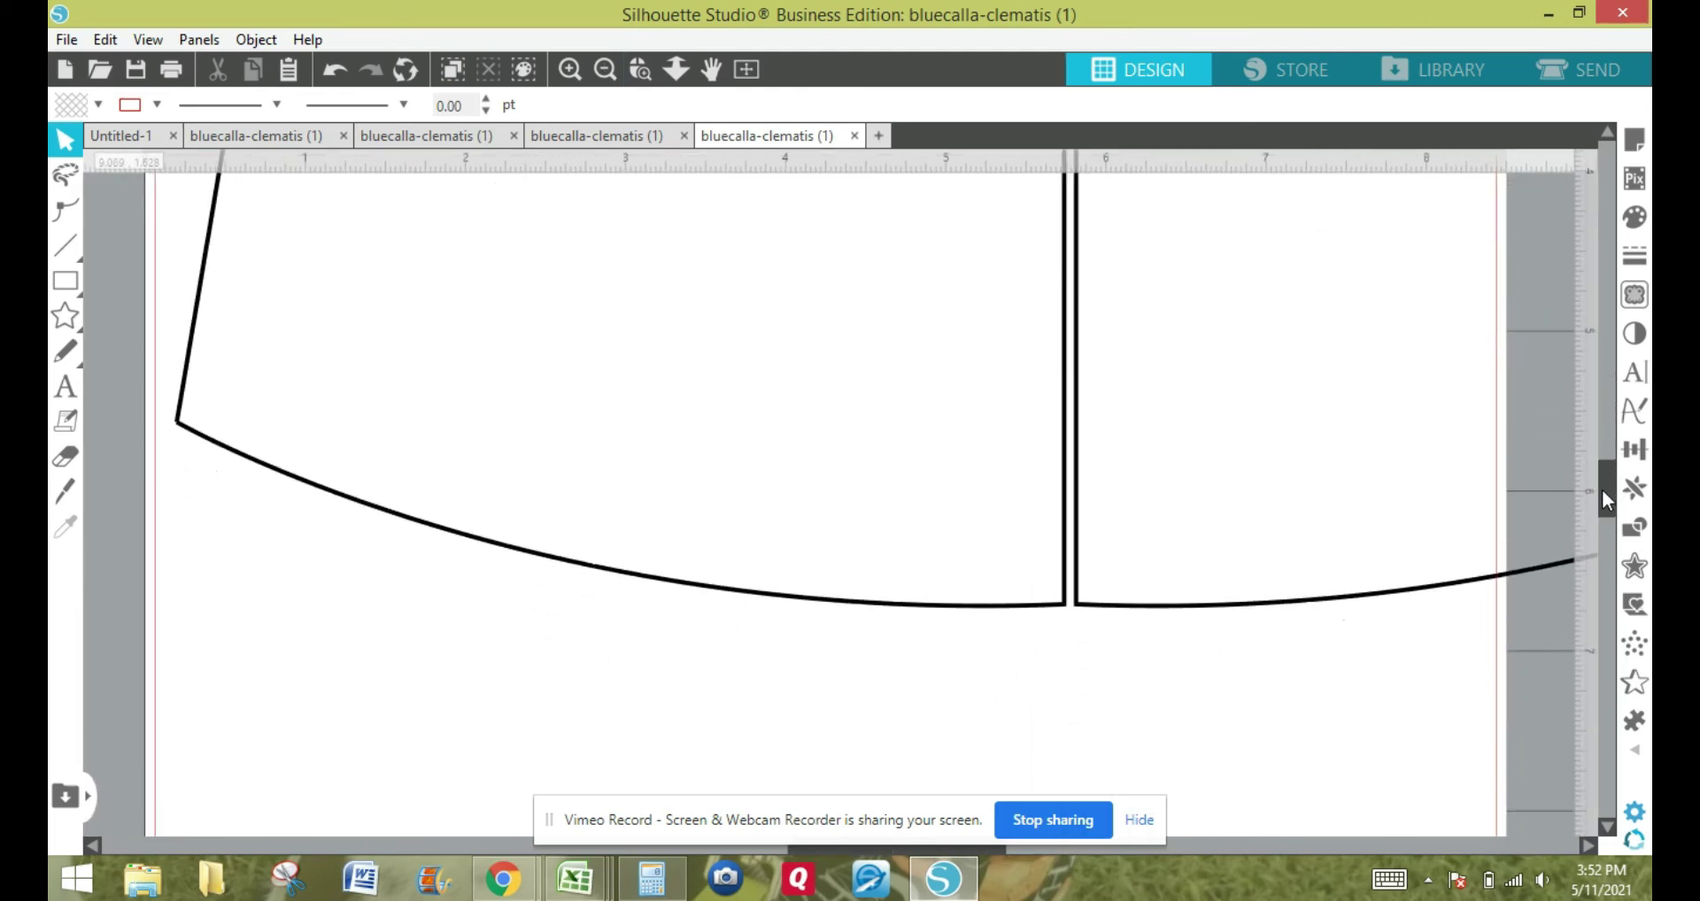
click(572, 69)
click(572, 69)
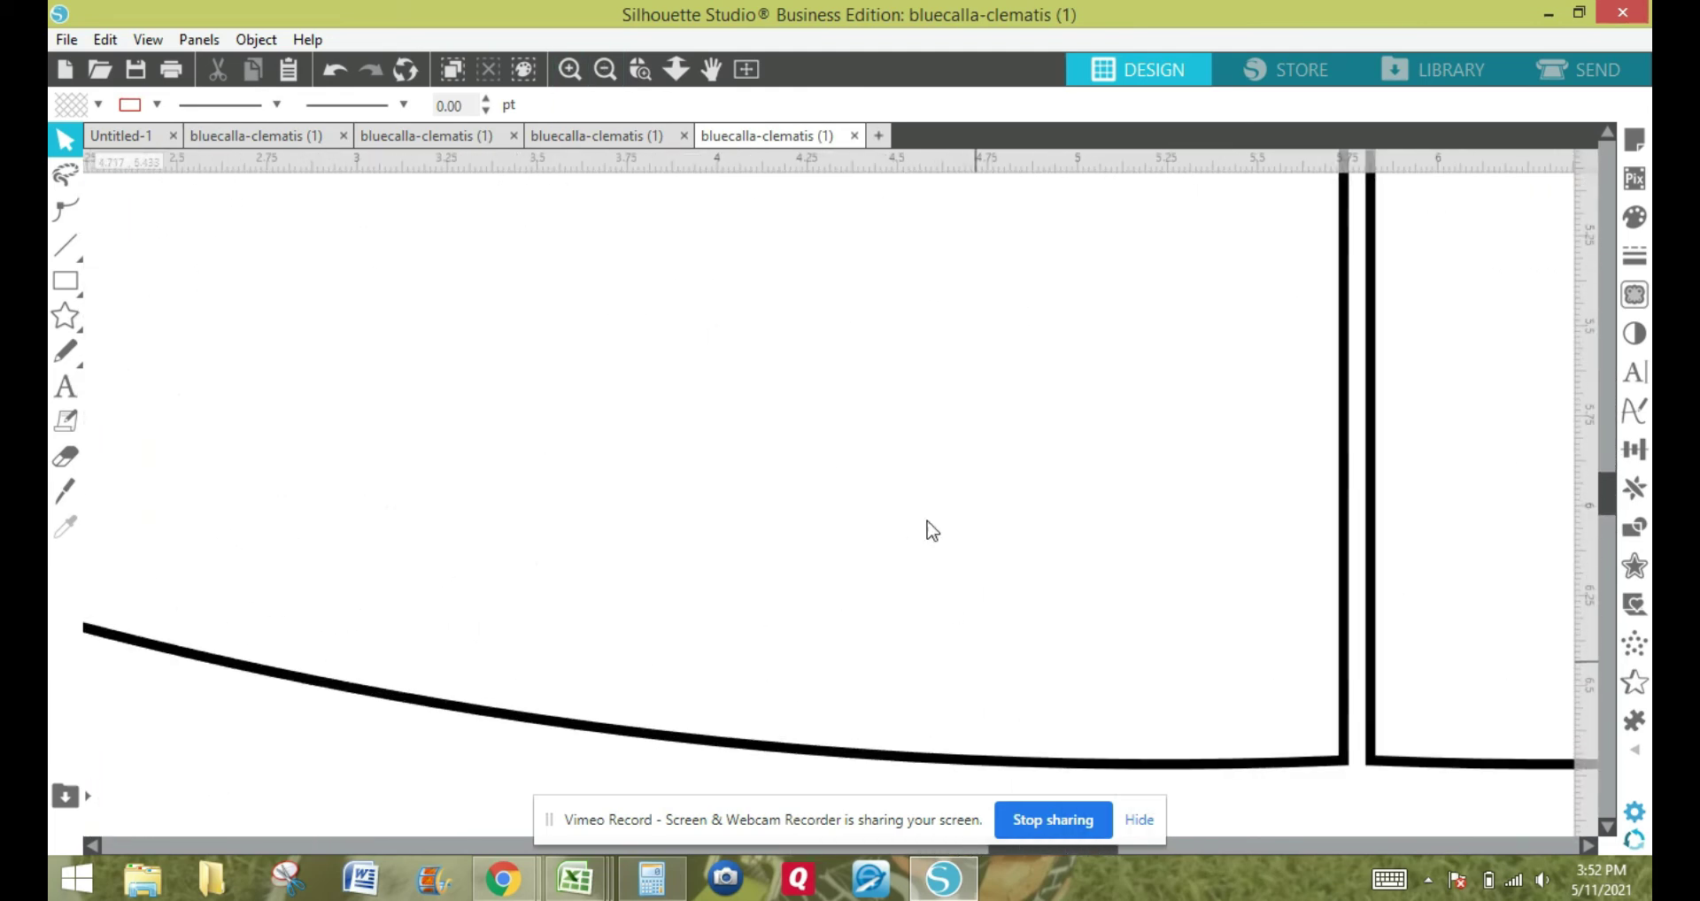
click(65, 493)
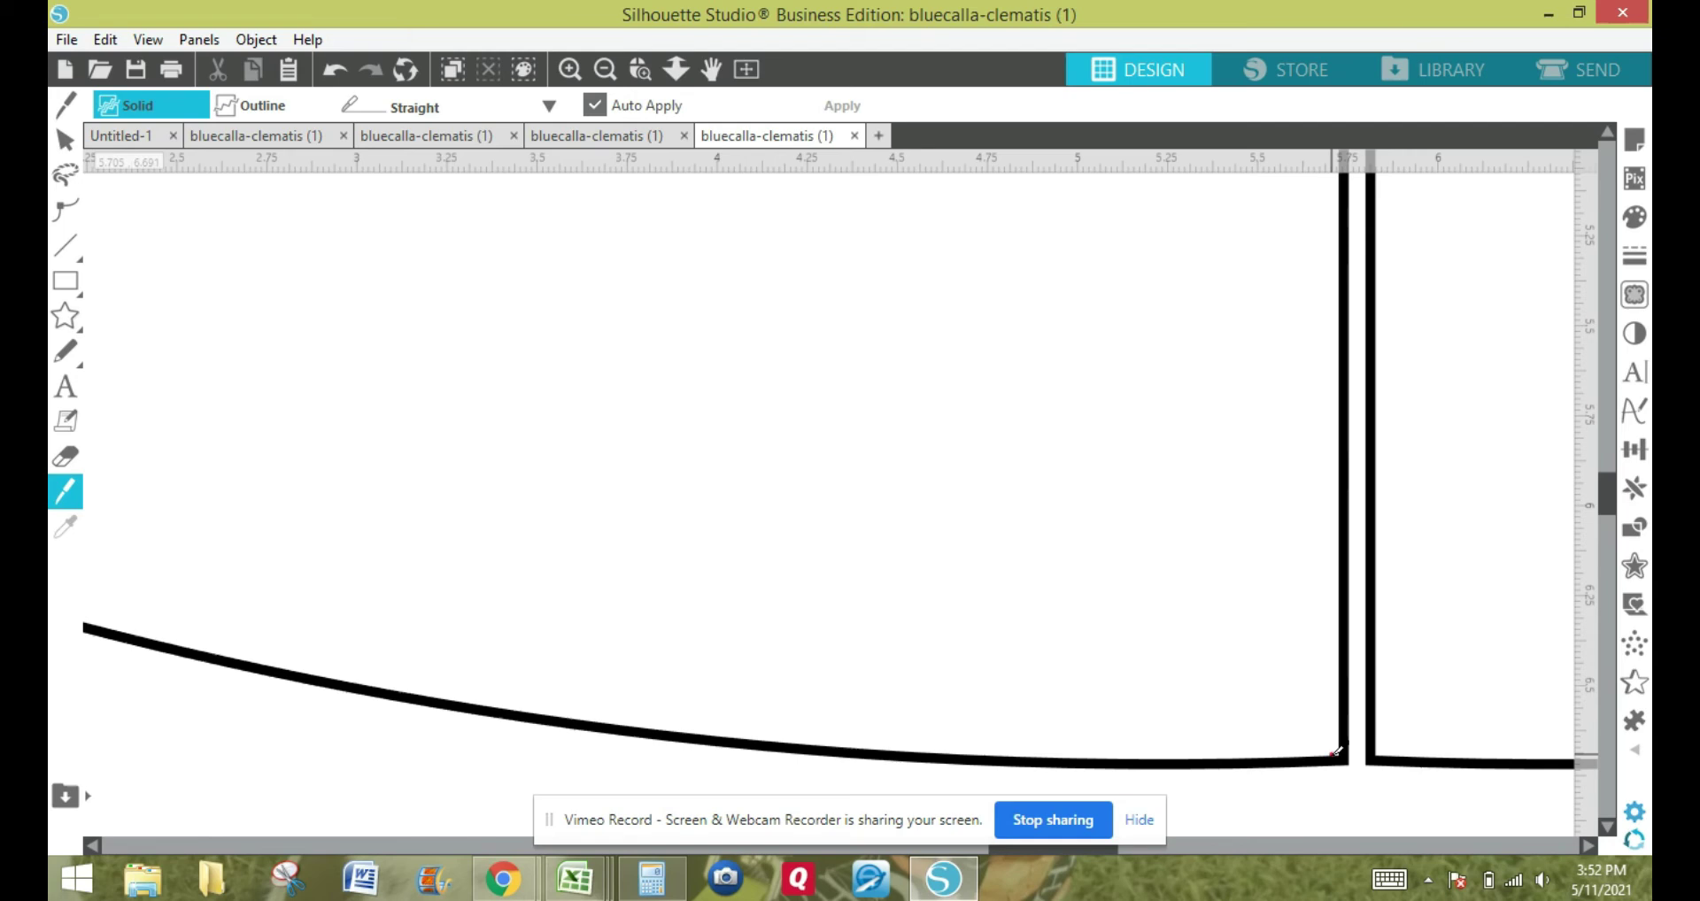
drag(1337, 751, 1393, 744)
click(64, 140)
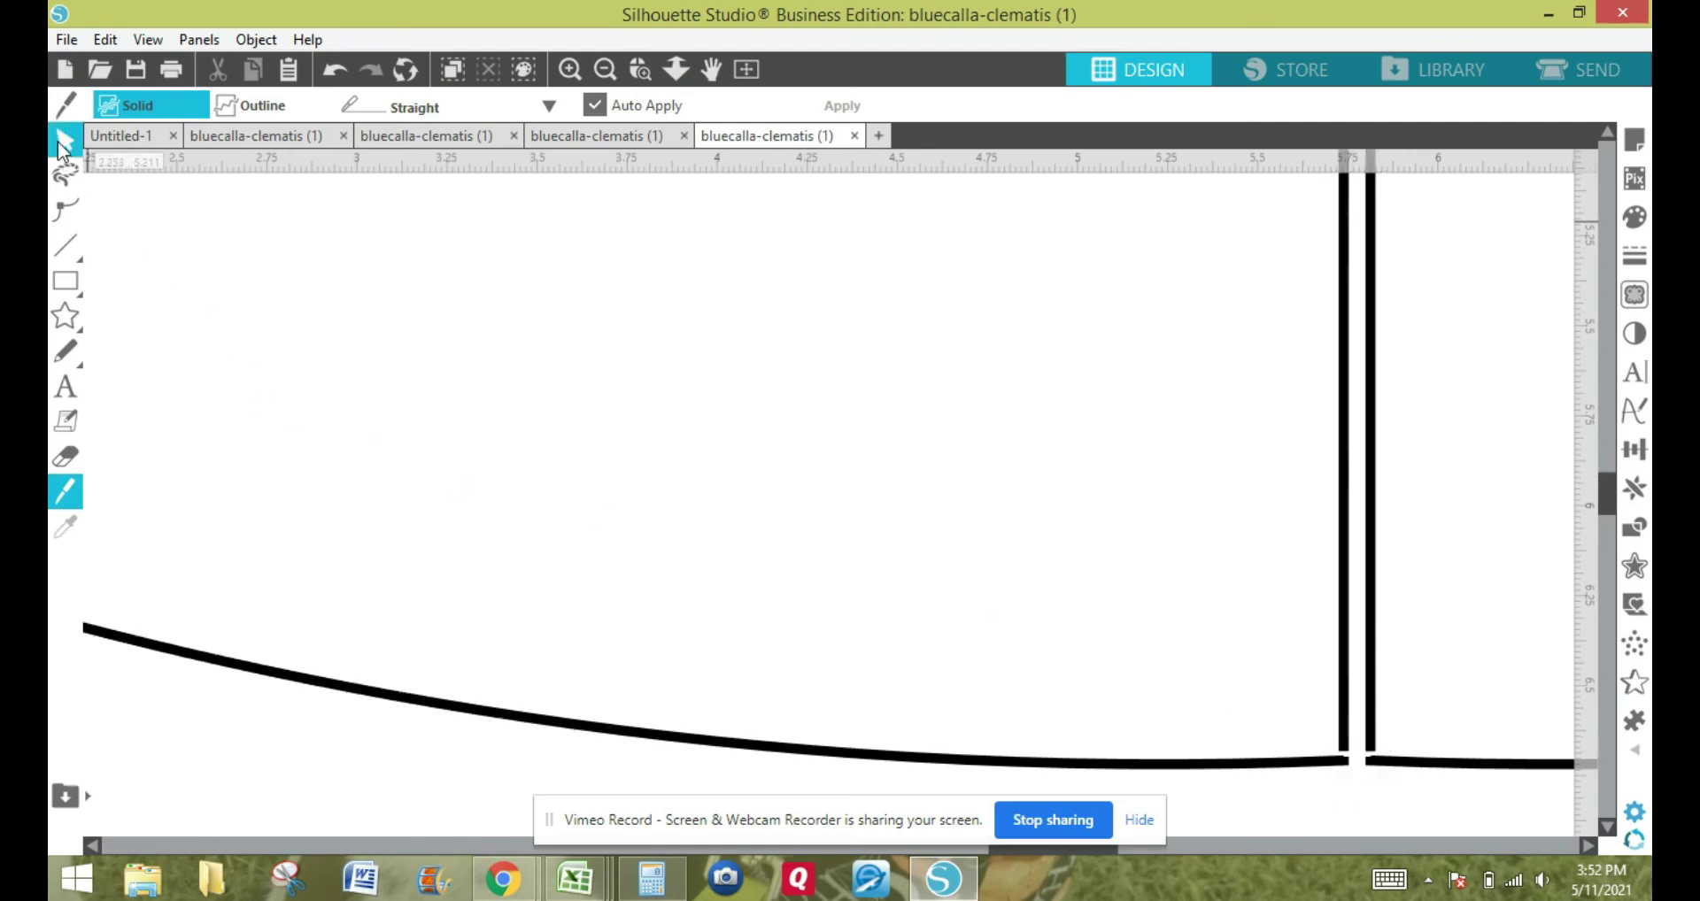
Delete the two vertical centre lines between the halves of the exterior top piece.
click(1371, 423)
key(Delete)
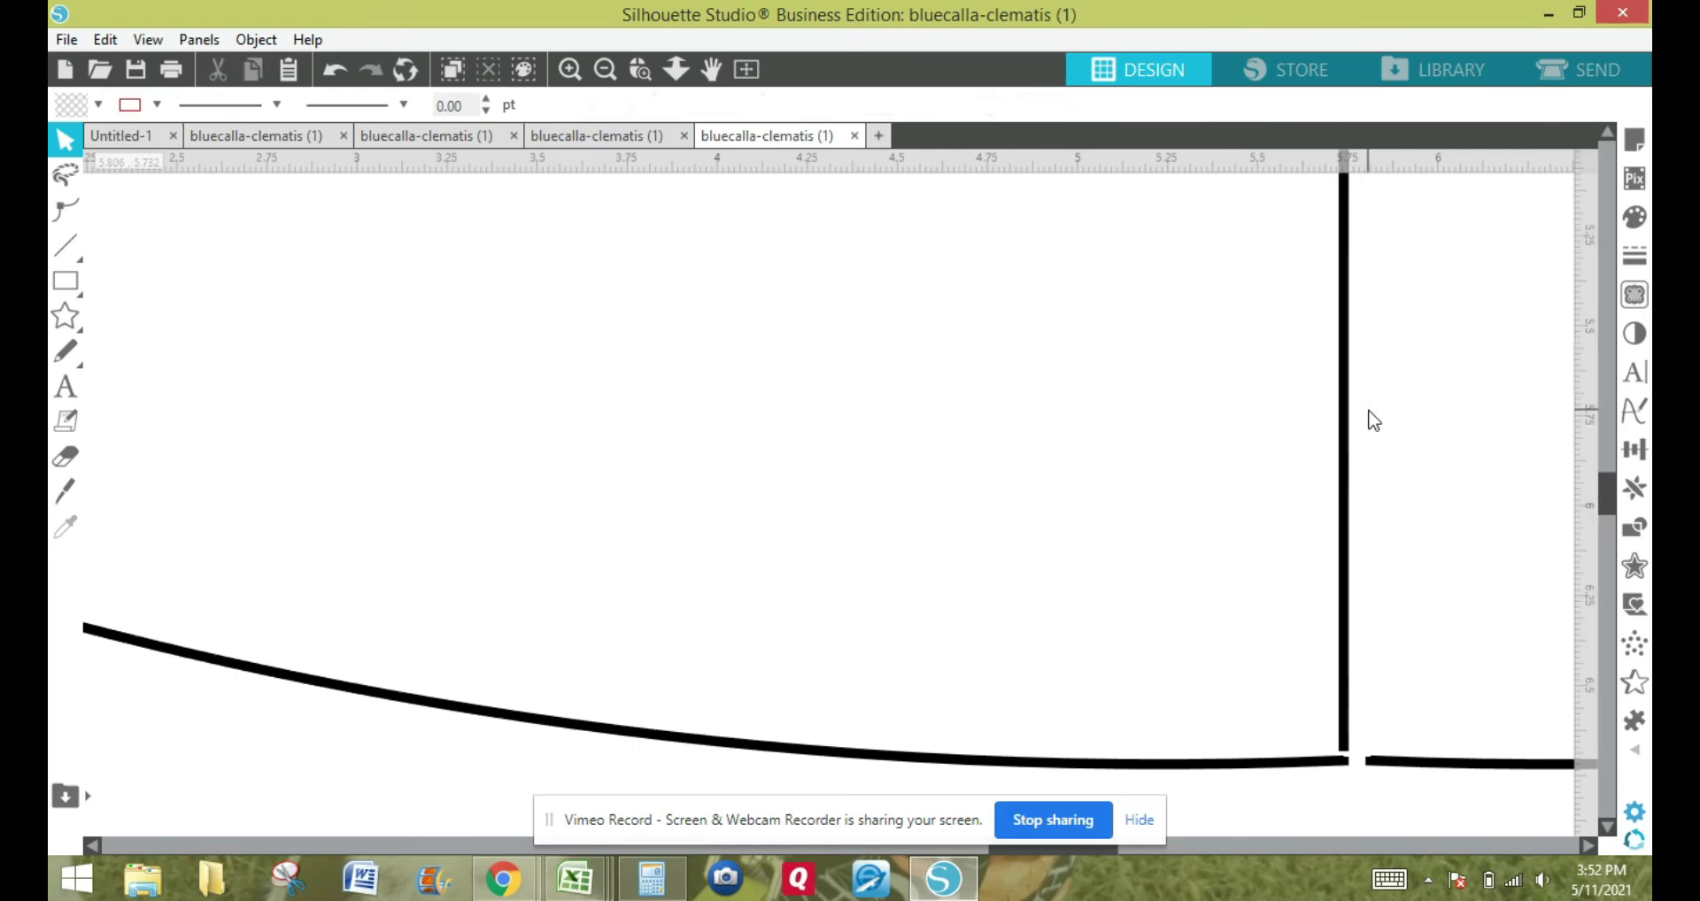
click(1343, 447)
key(Delete)
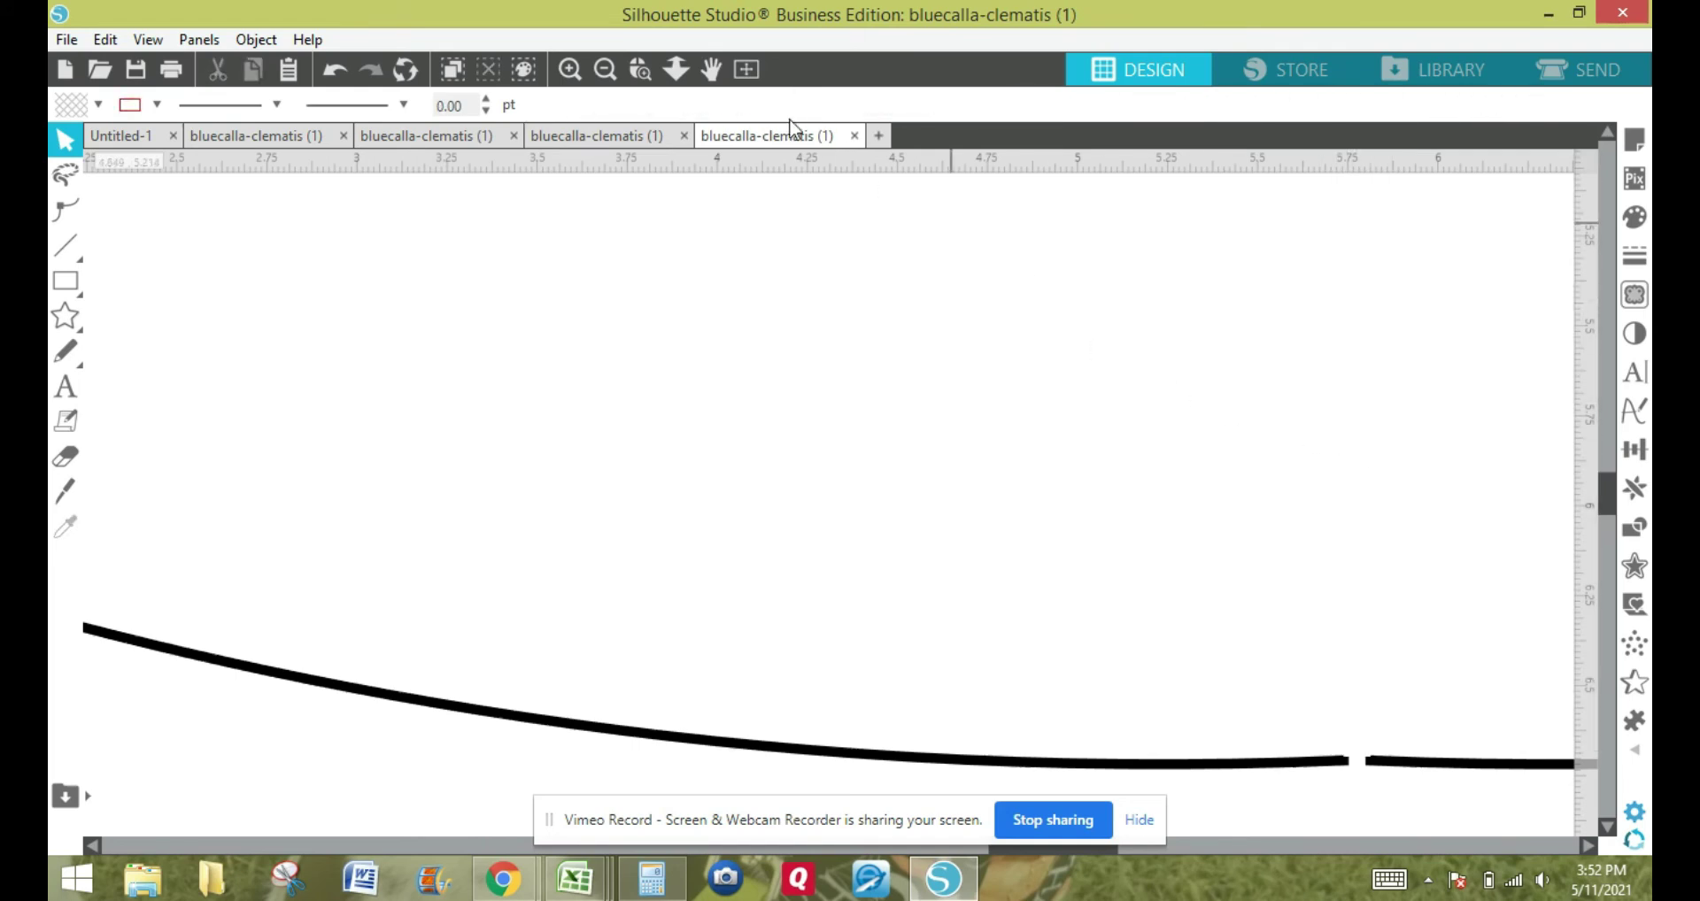
click(611, 70)
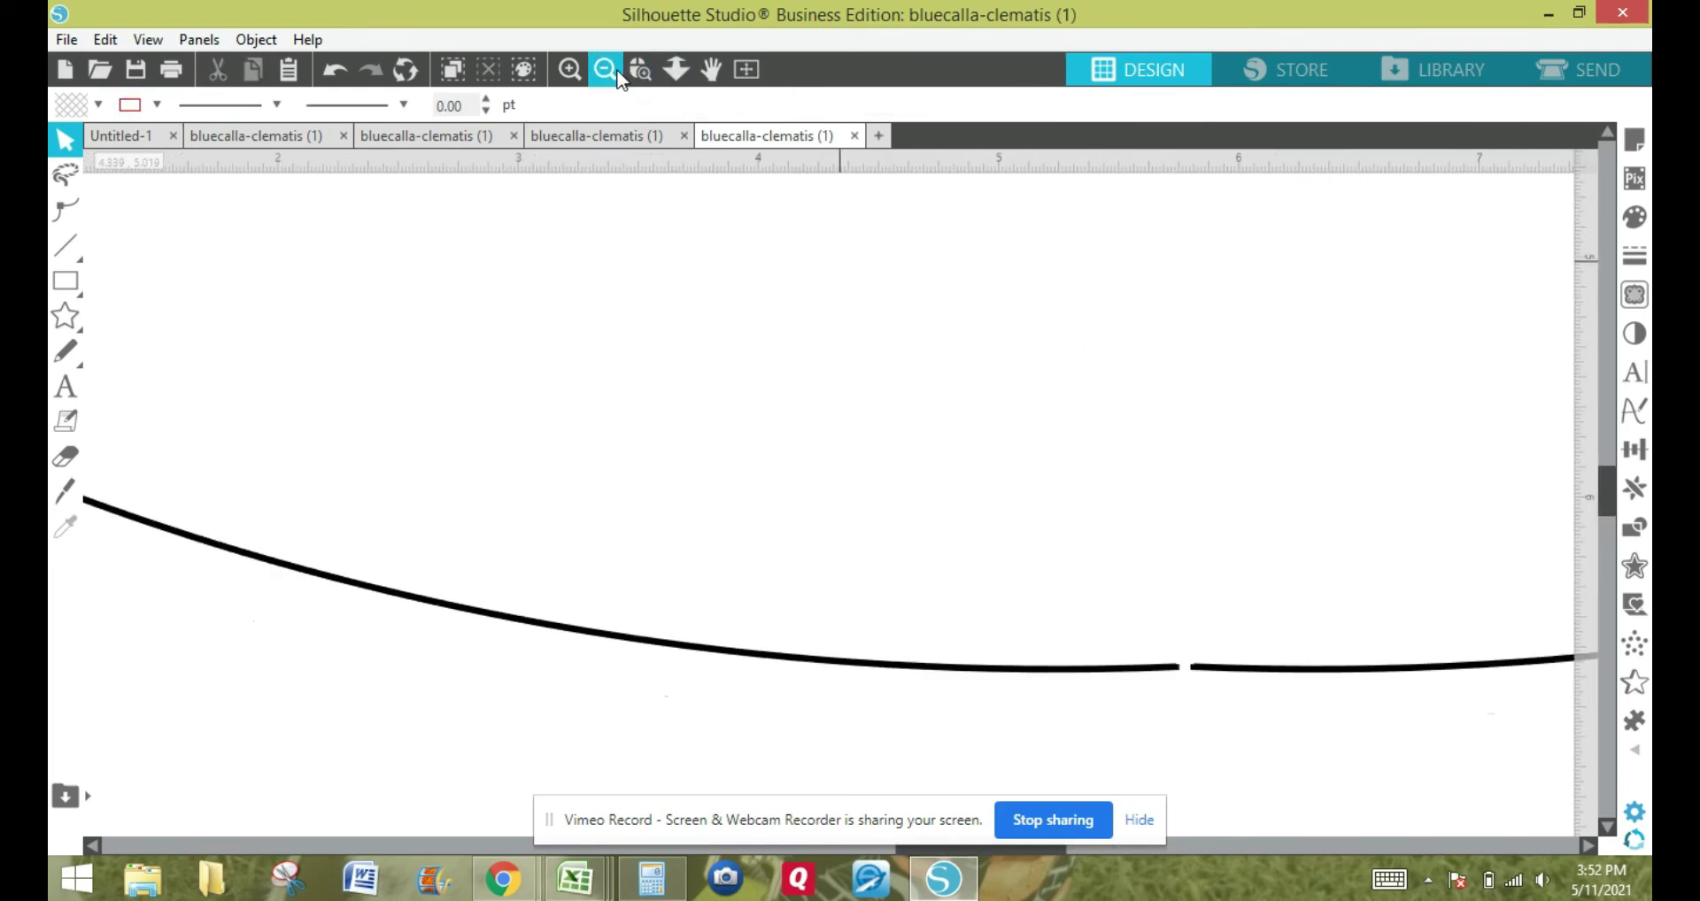
click(606, 70)
scroll(980, 291, down, 3)
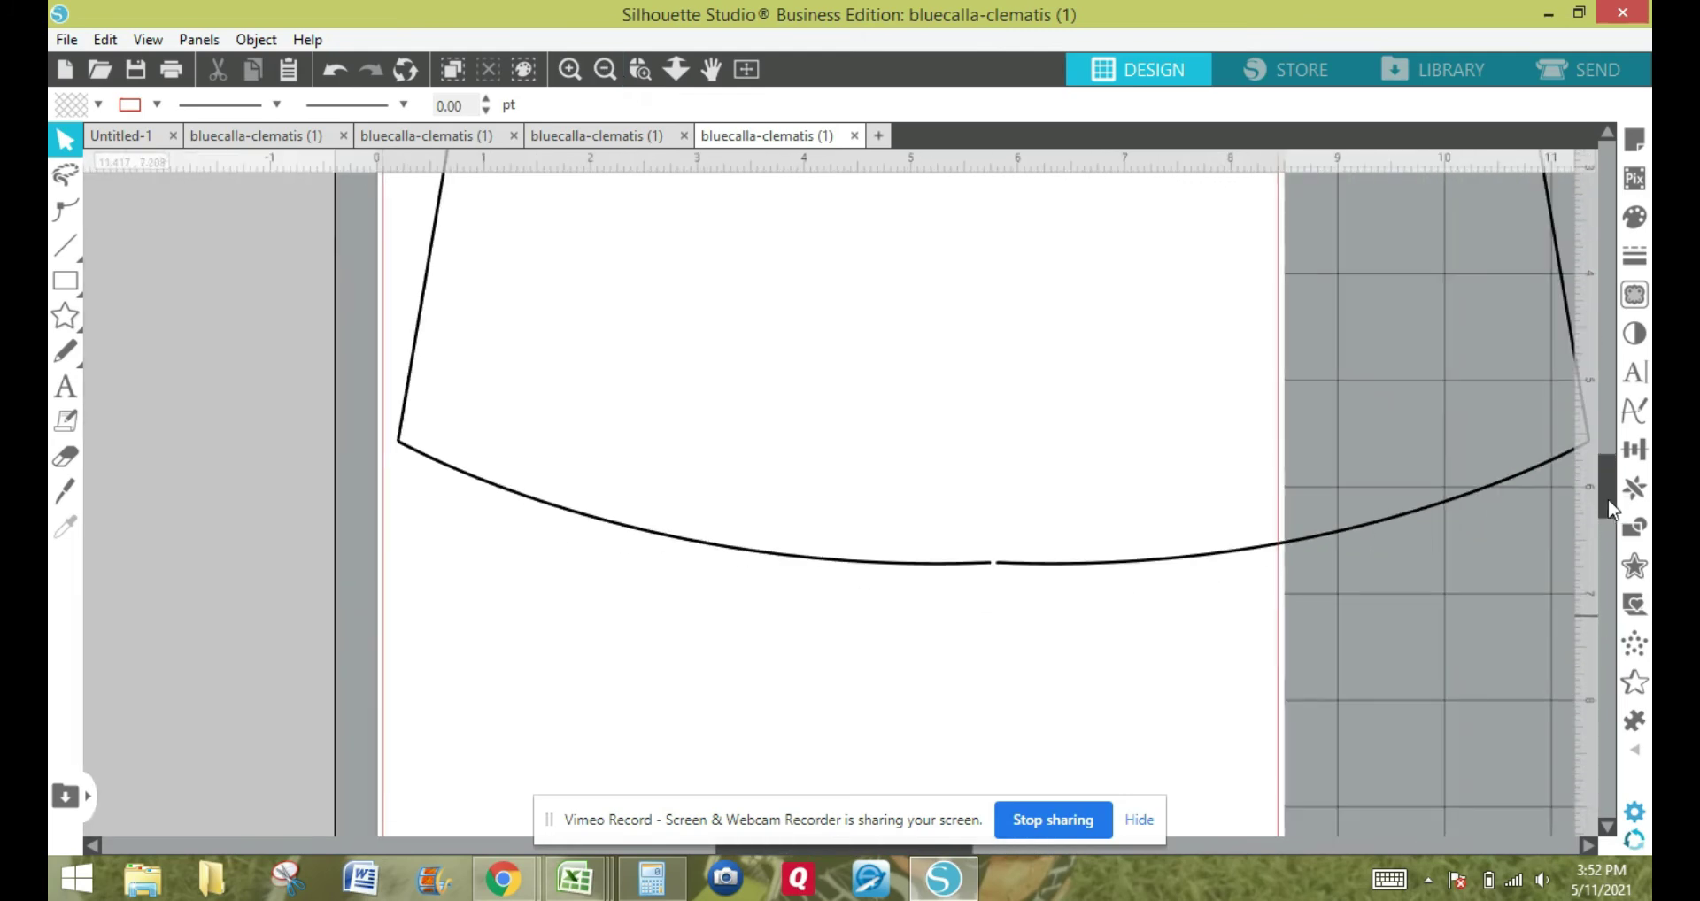
scroll(1610, 510, up, 3)
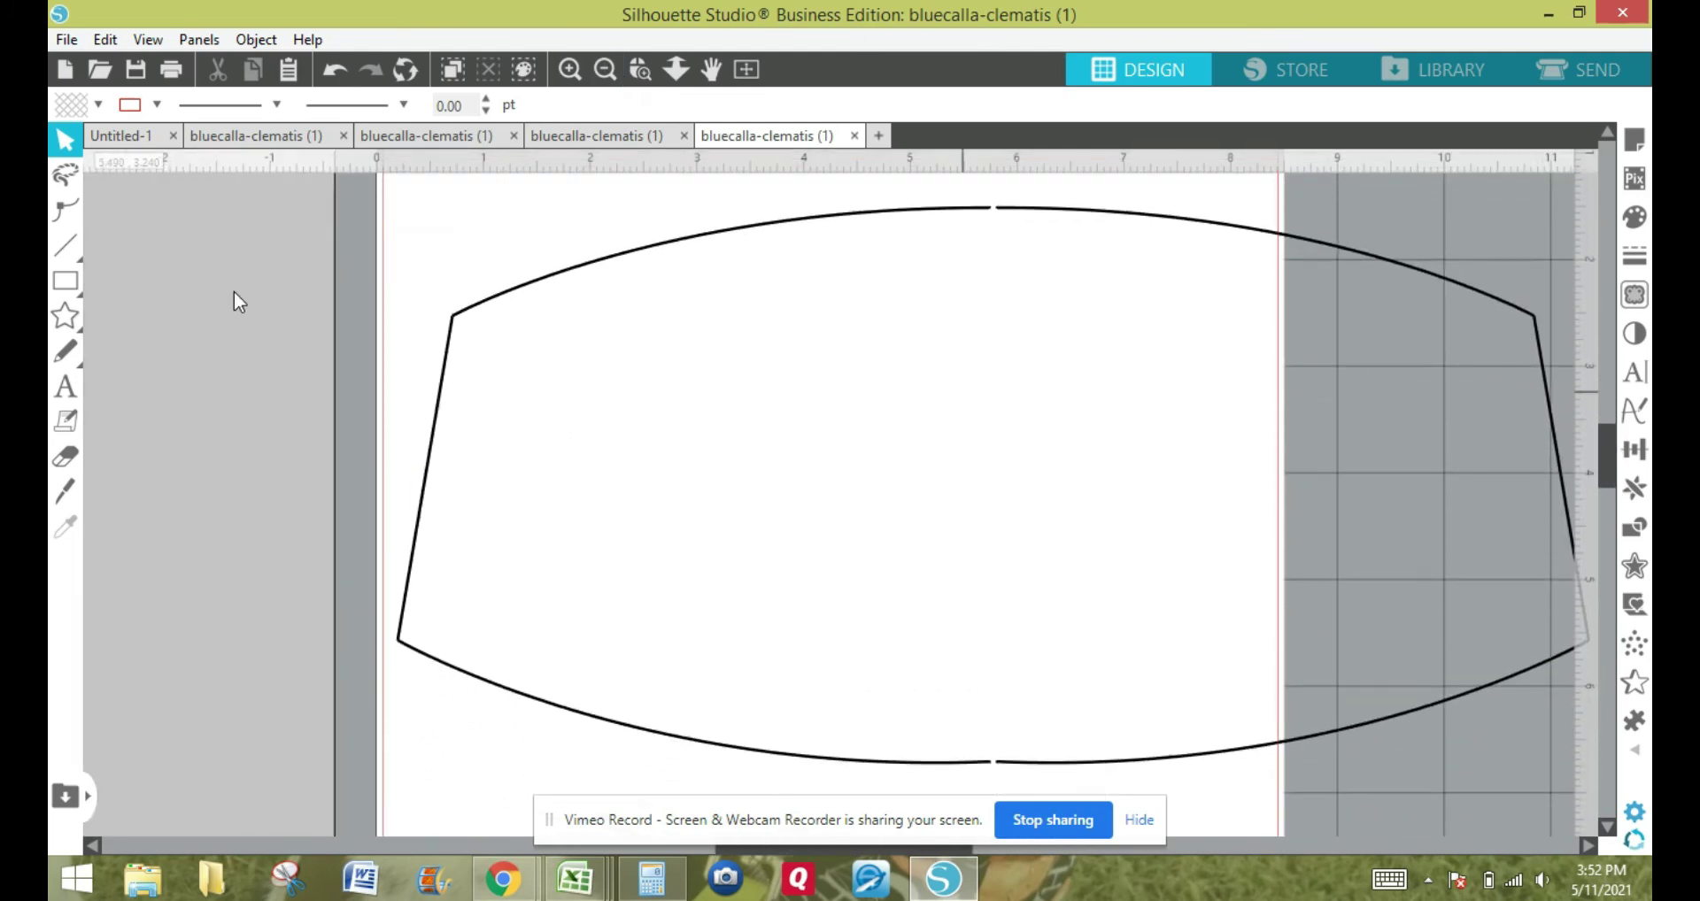
drag(469, 316, 466, 292)
click(317, 189)
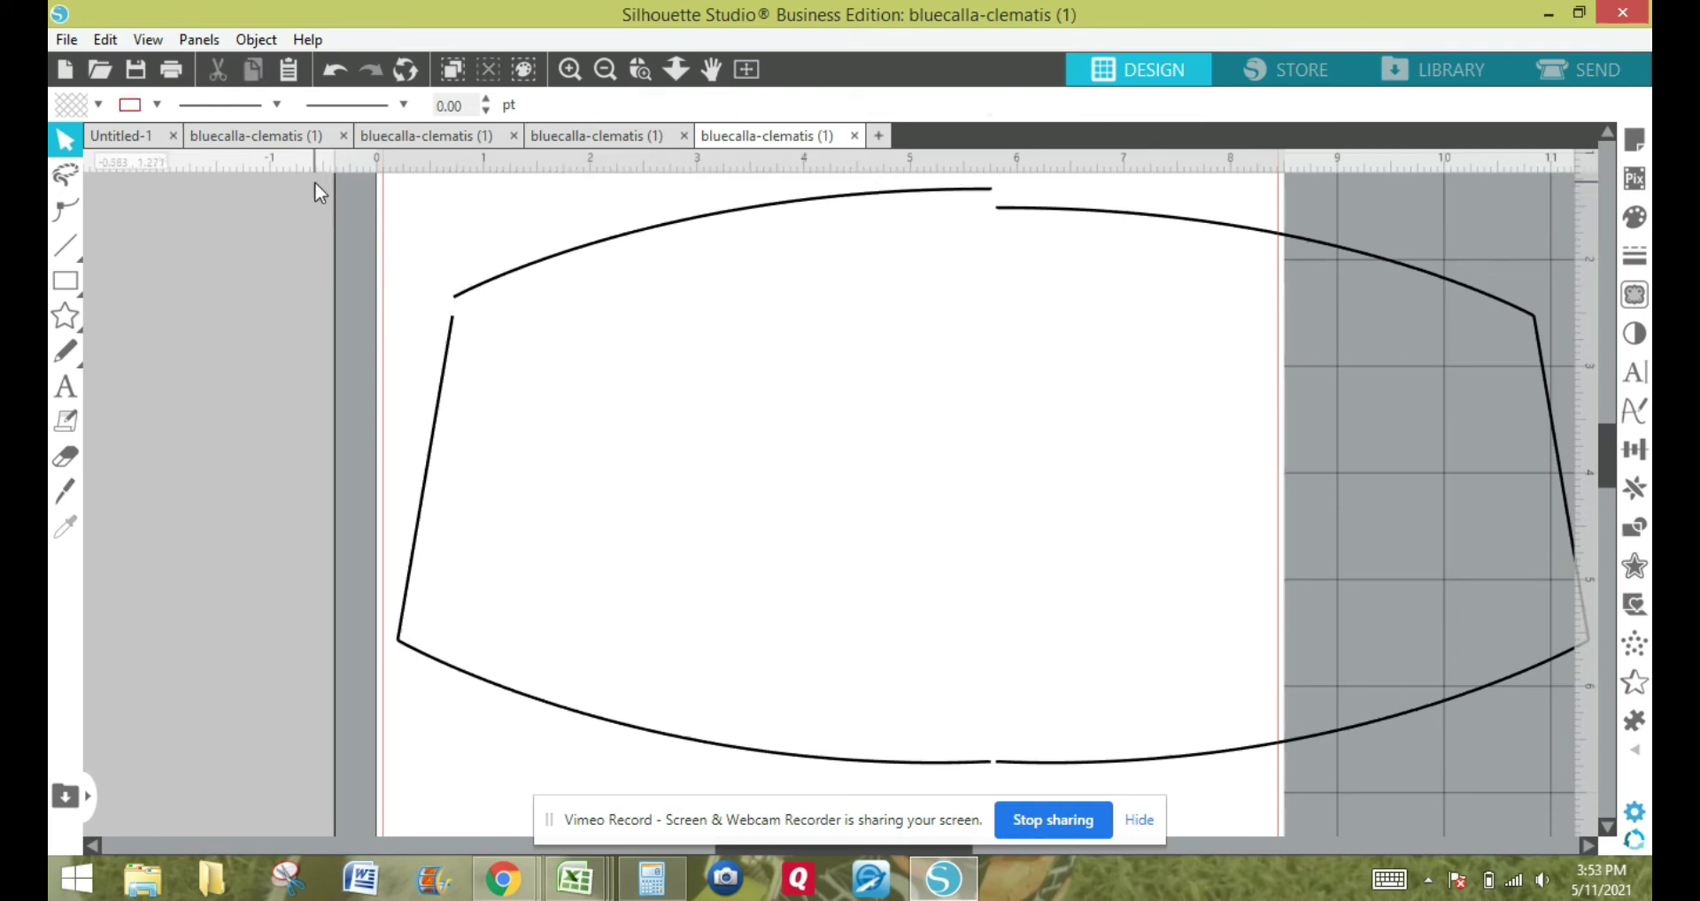
key(XF86AudioMute)
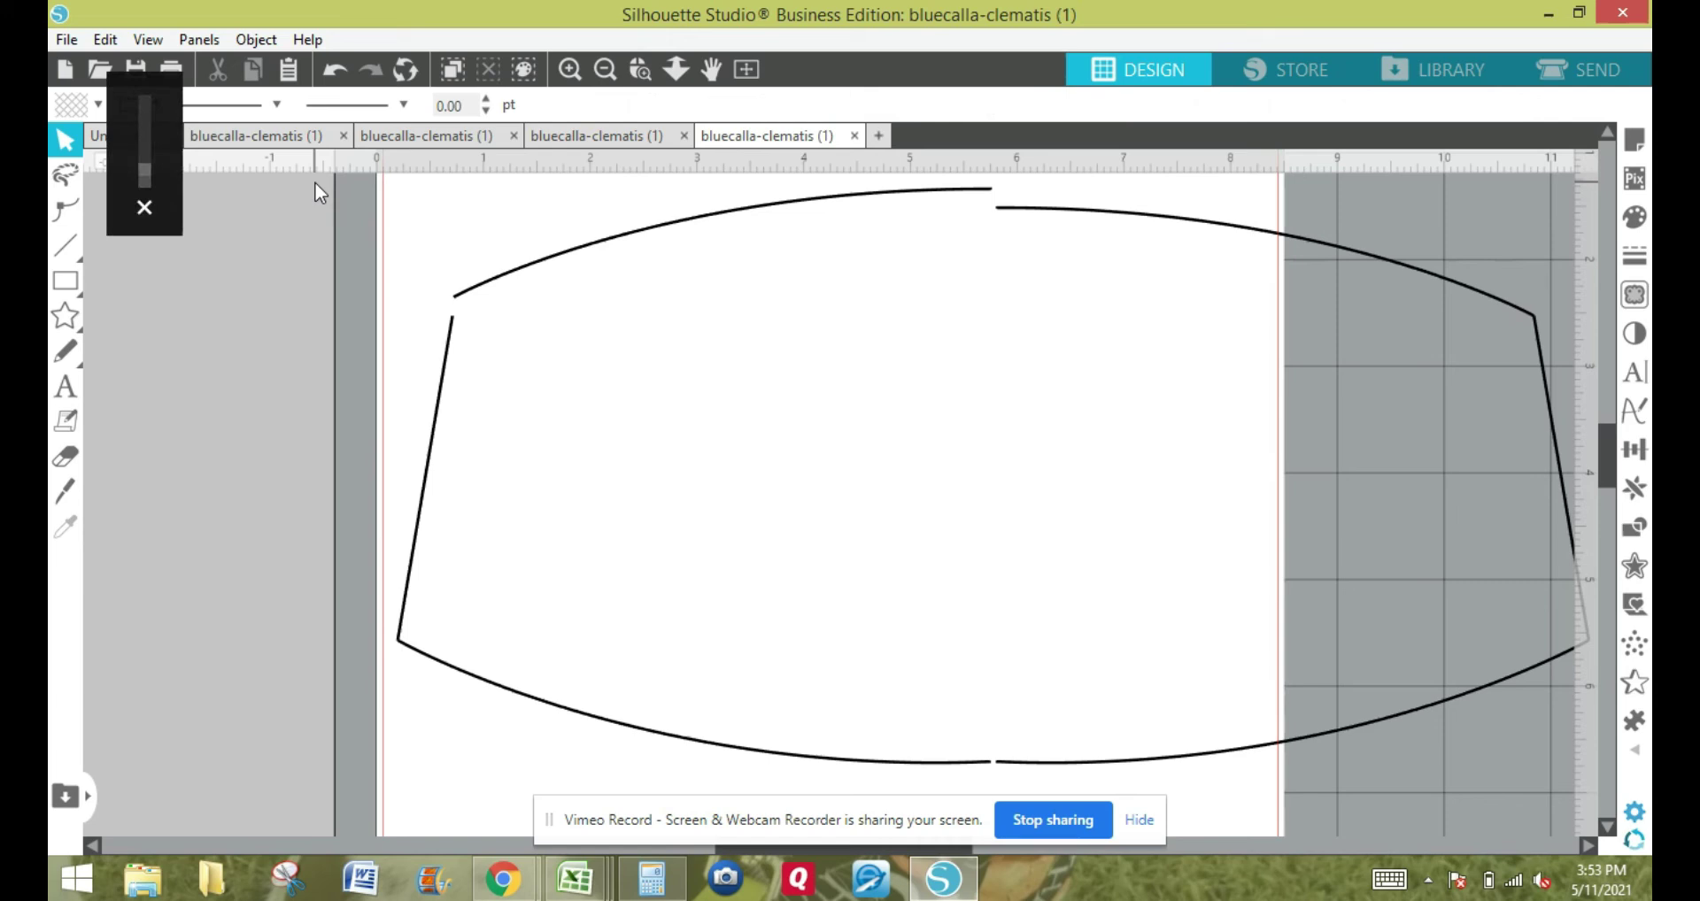
key(XF86AudioMute)
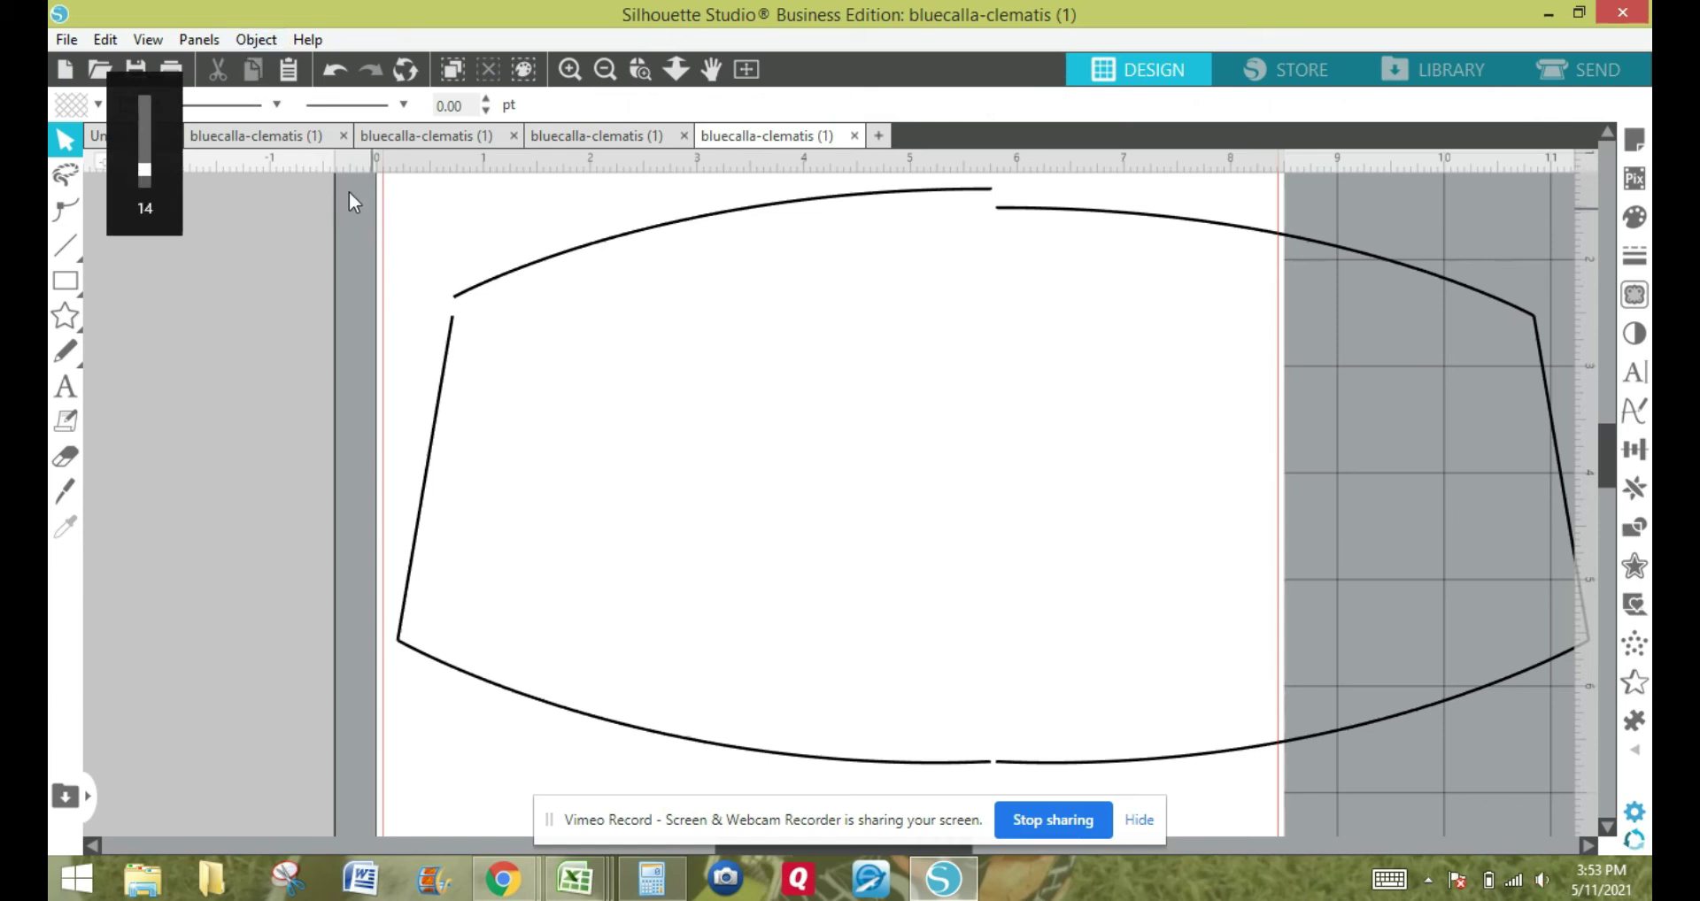
click(103, 39)
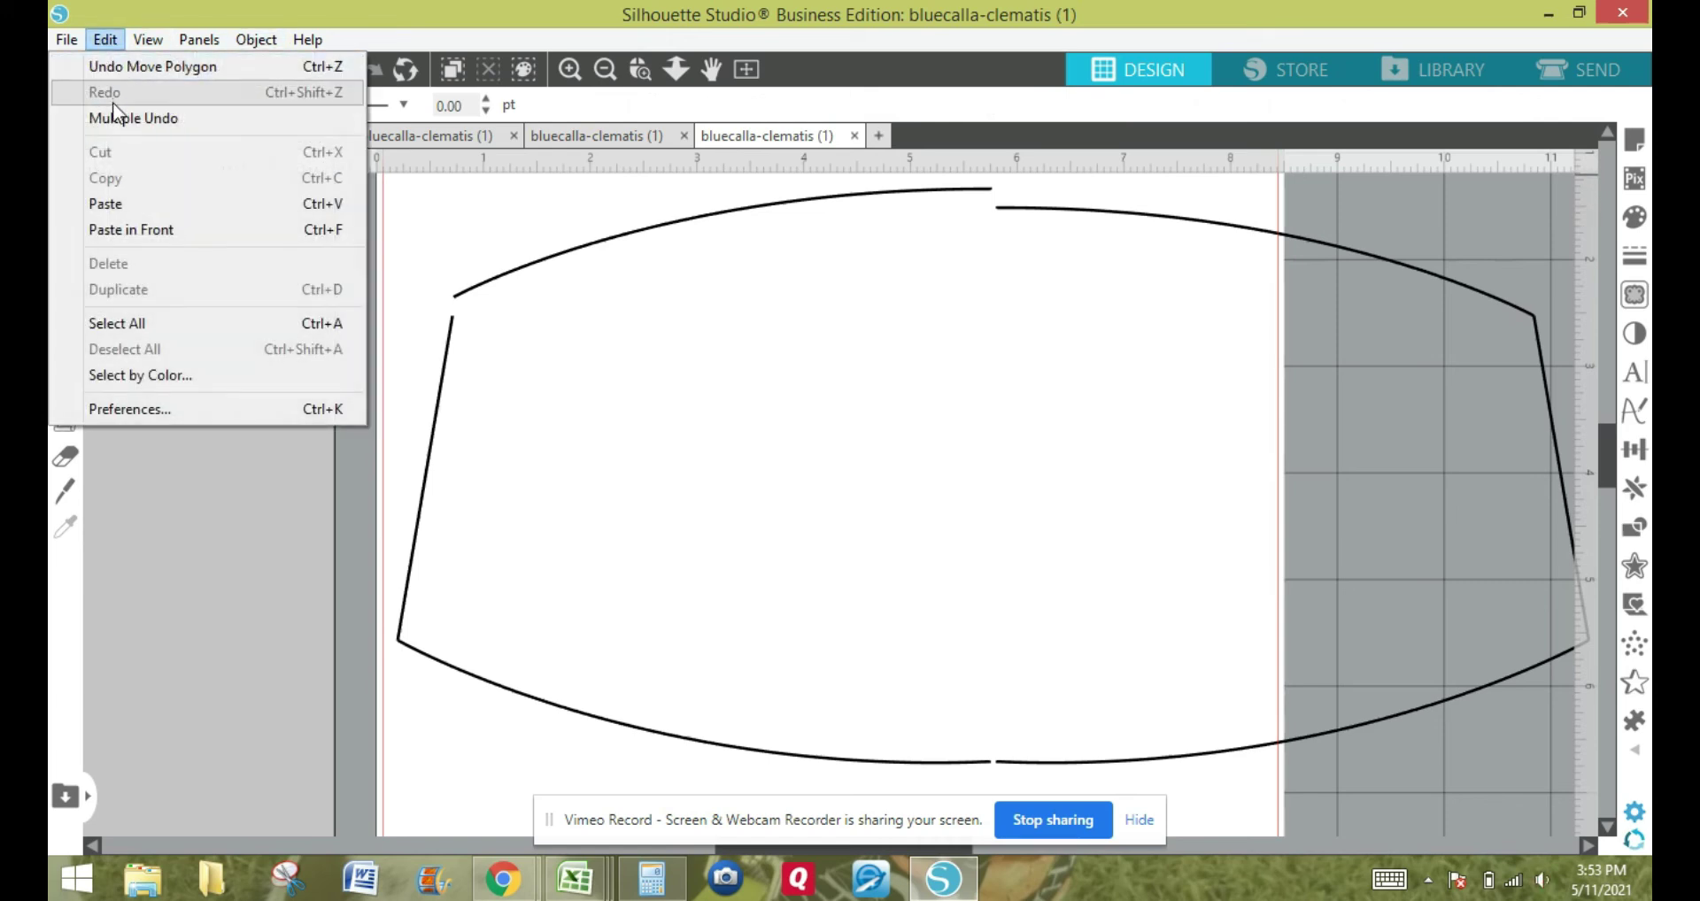
click(101, 67)
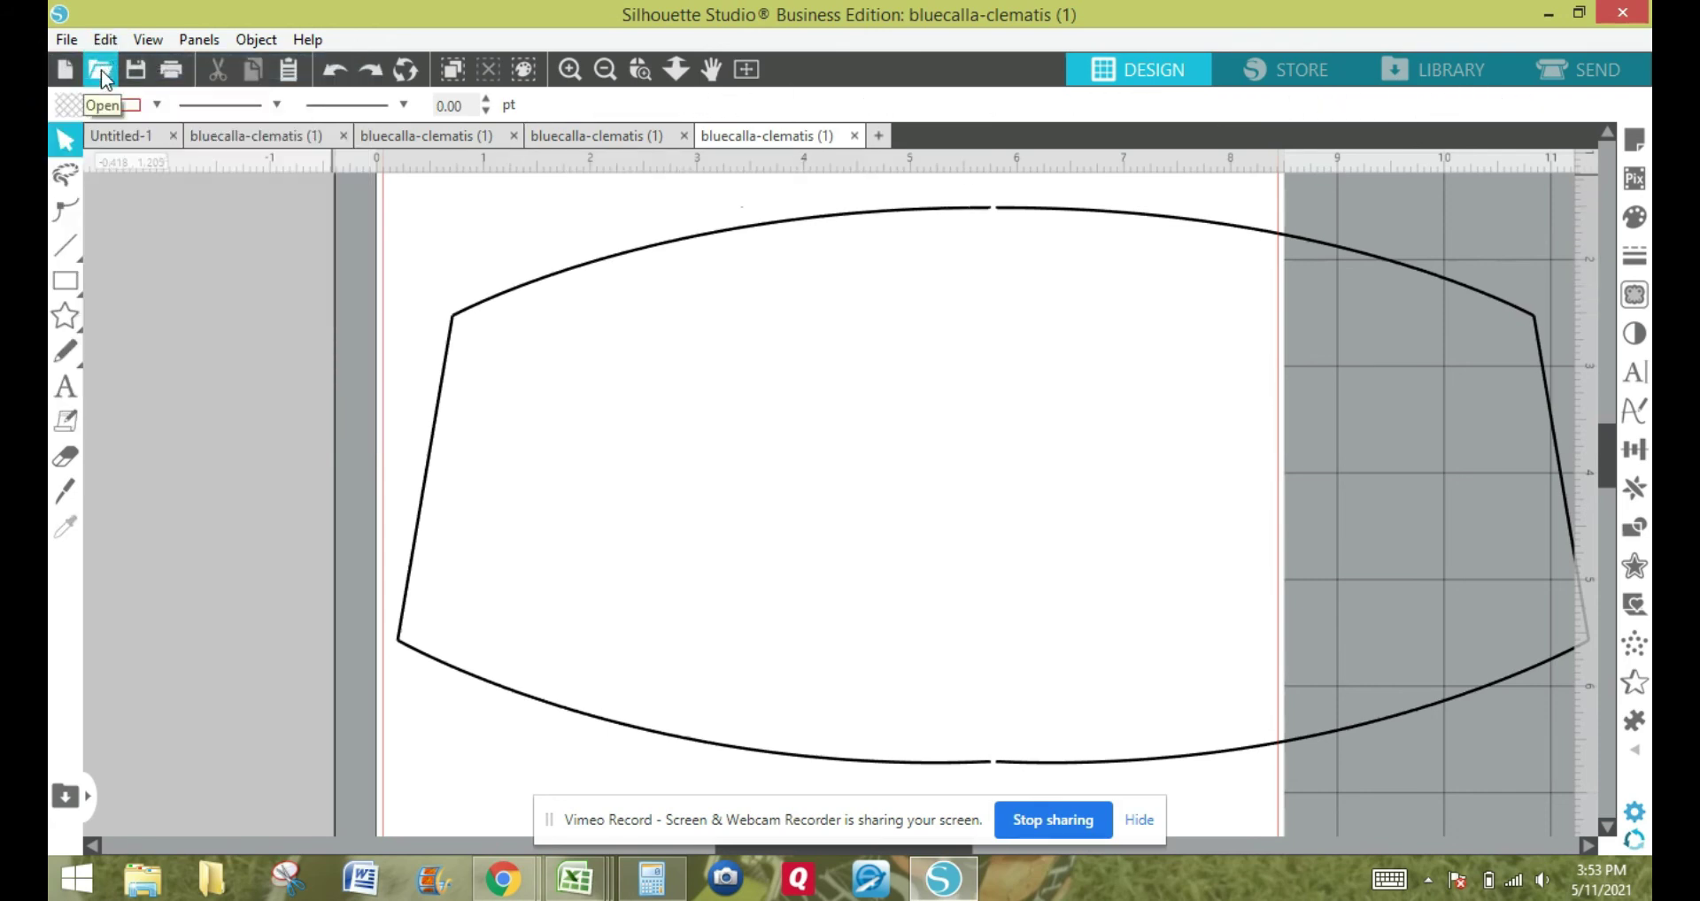
Combine all the lines of the exterior top piece's left half into one compound path.
drag(404, 226, 770, 745)
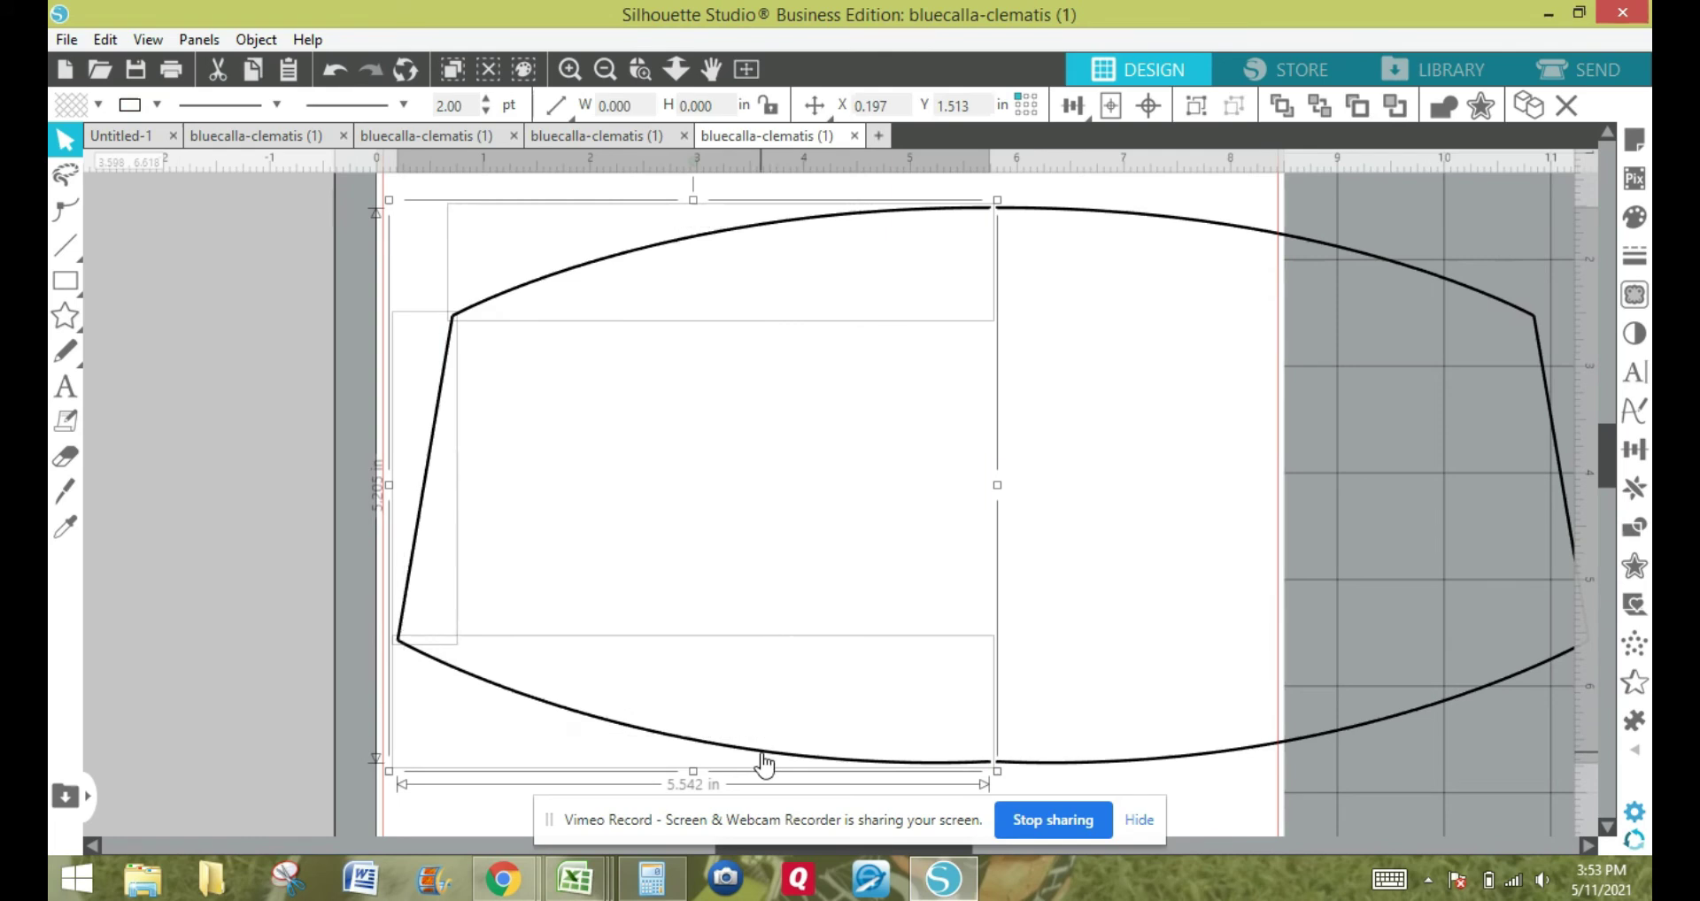
right_click(763, 758)
click(836, 581)
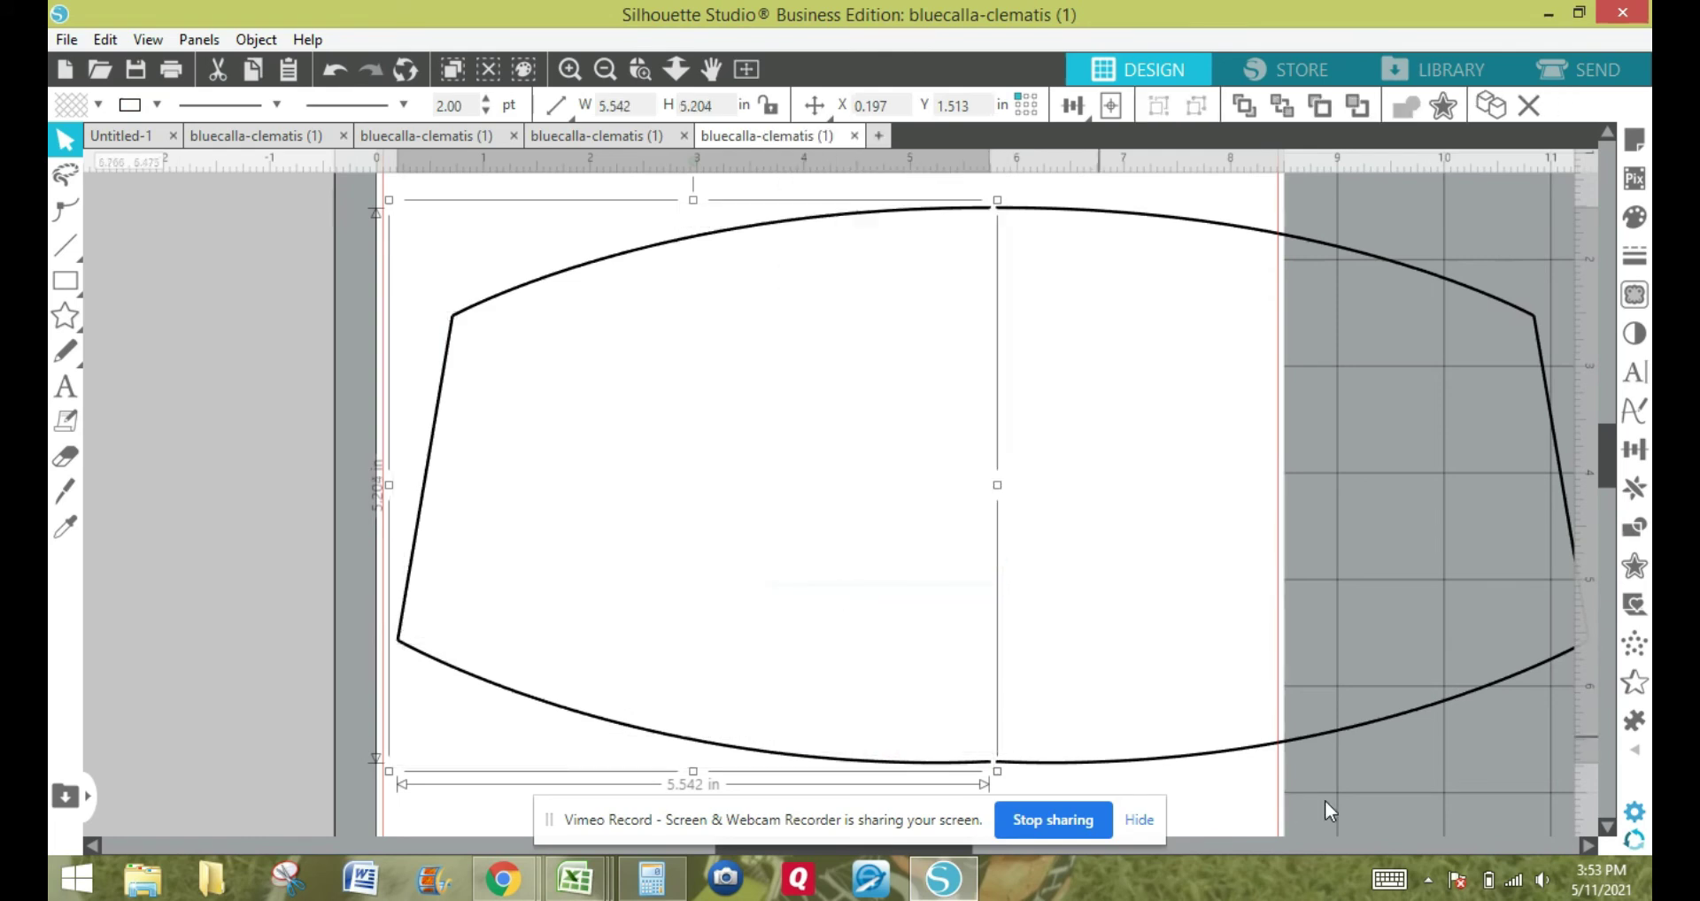
Try to combine the right half of the exterior top piece into a compound path and shift it slightly right.
drag(1482, 768, 1326, 475)
drag(1283, 314, 1201, 252)
right_click(1199, 221)
click(1296, 662)
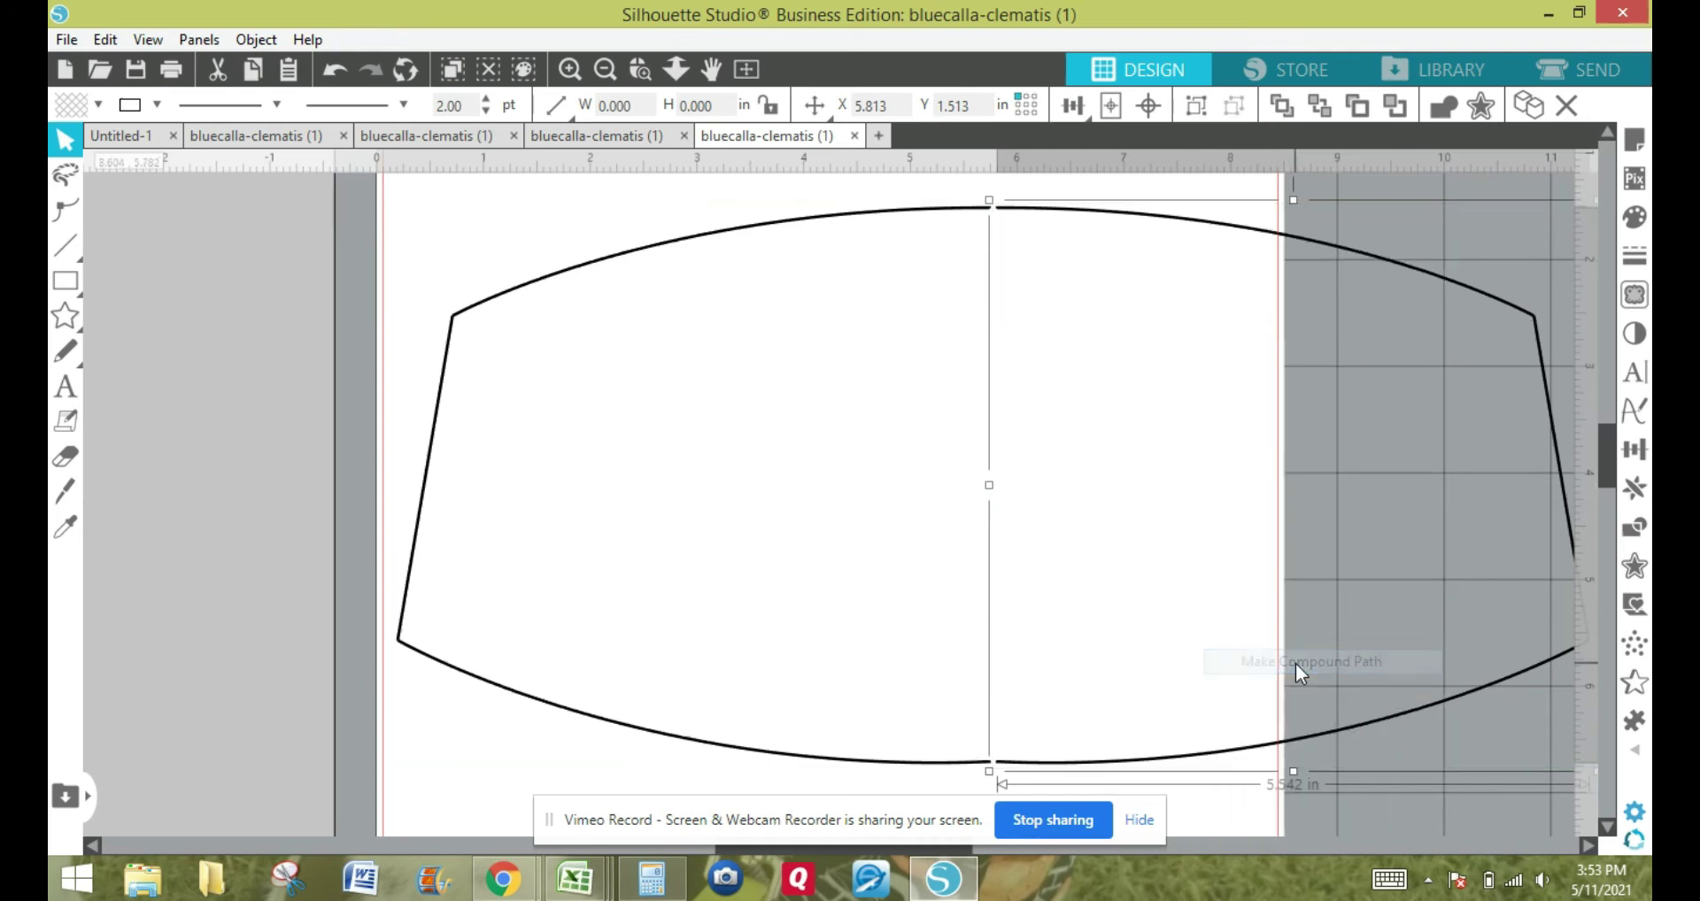
drag(1381, 266, 1393, 266)
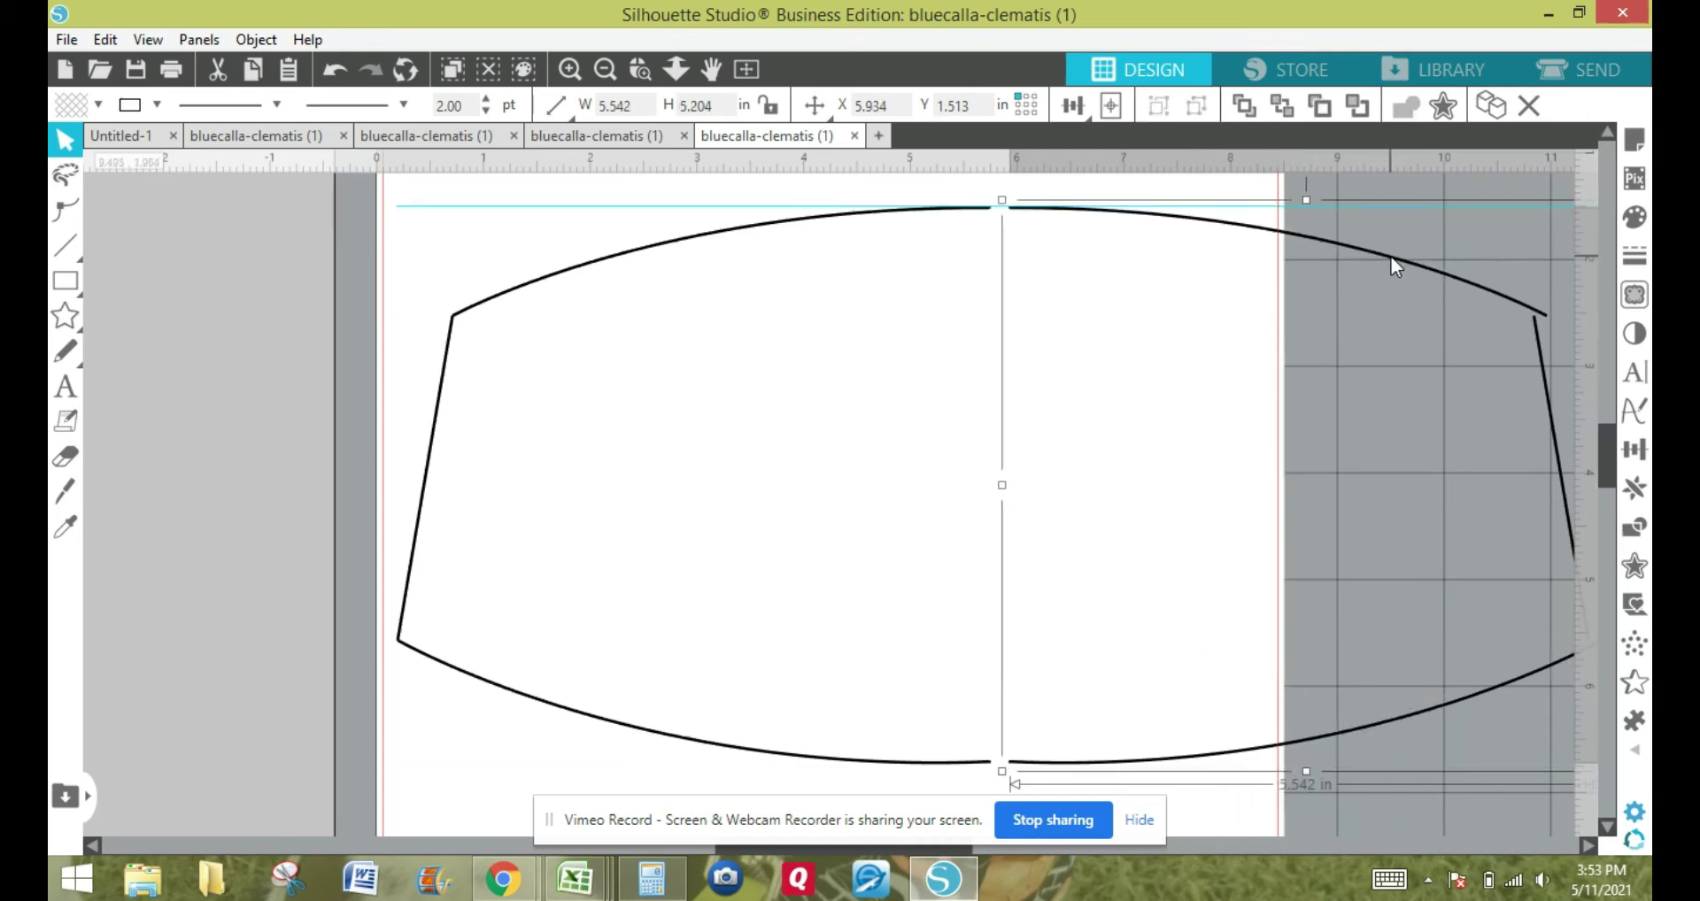
Undo the right half's shift and its compound path.
click(606, 71)
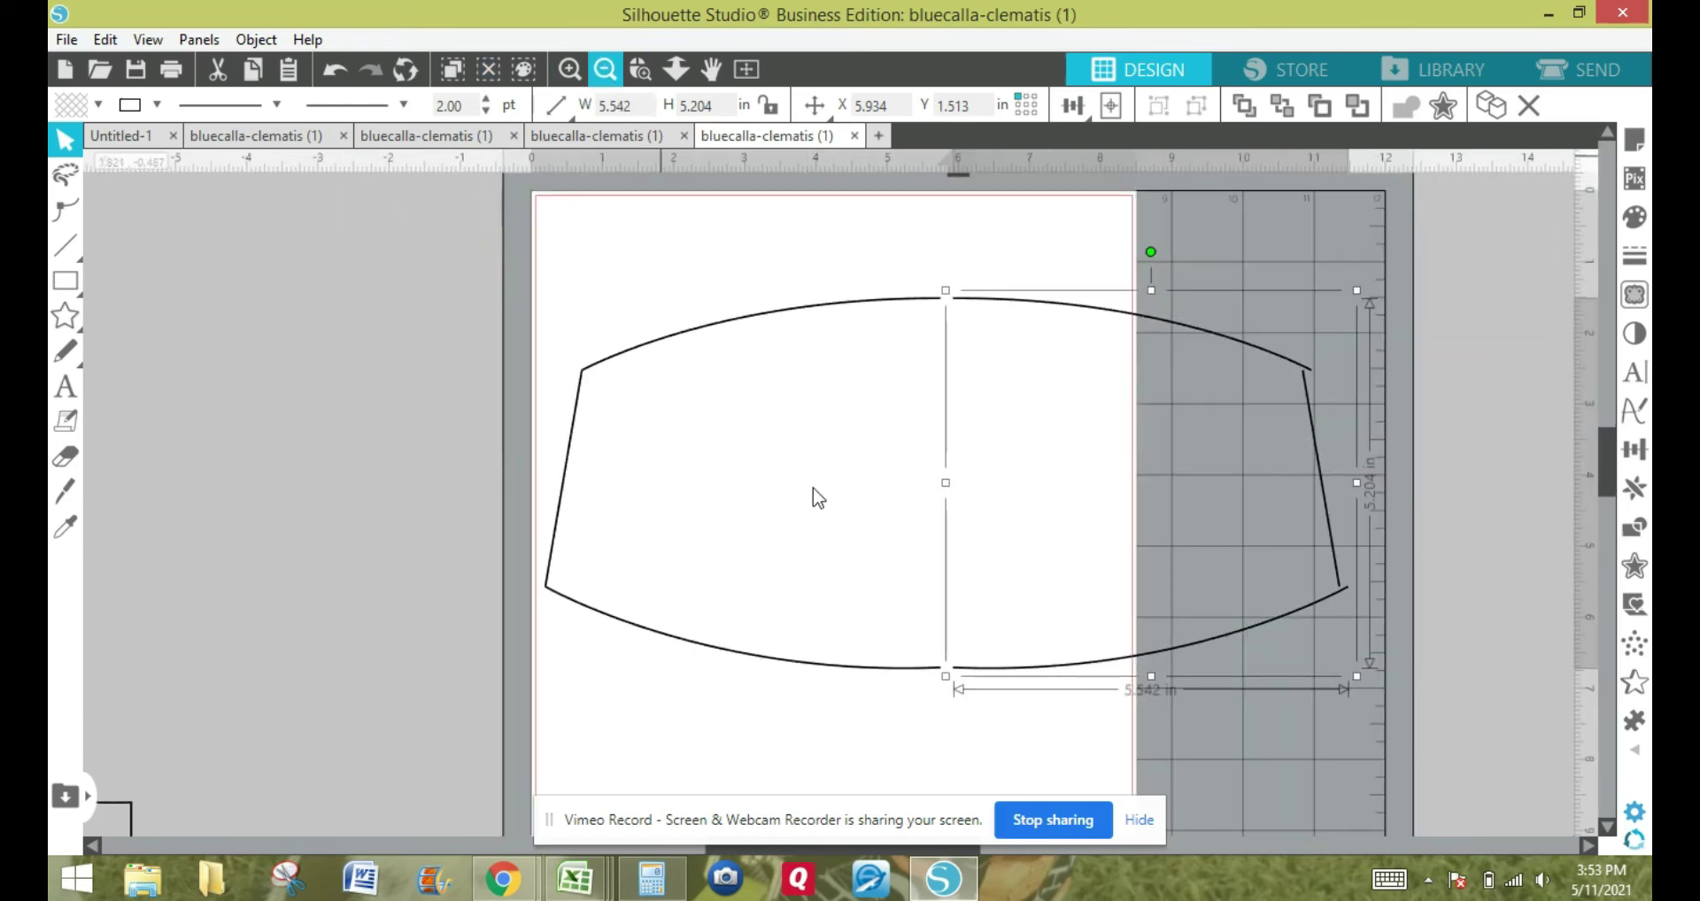
click(102, 41)
click(111, 67)
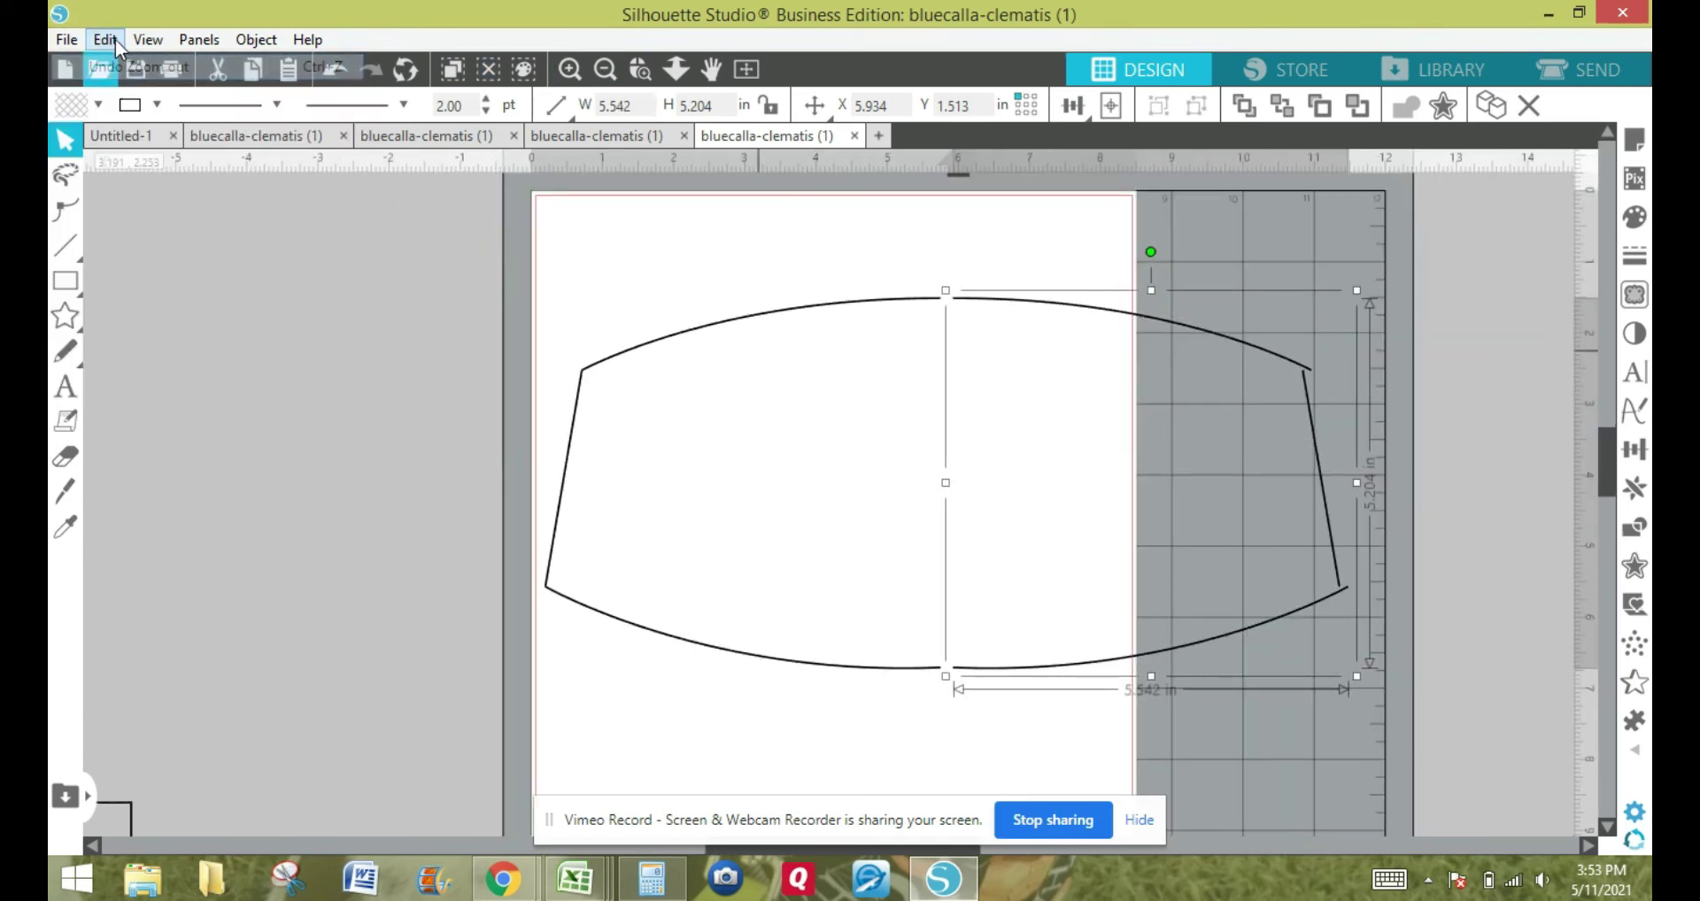
click(106, 39)
click(121, 69)
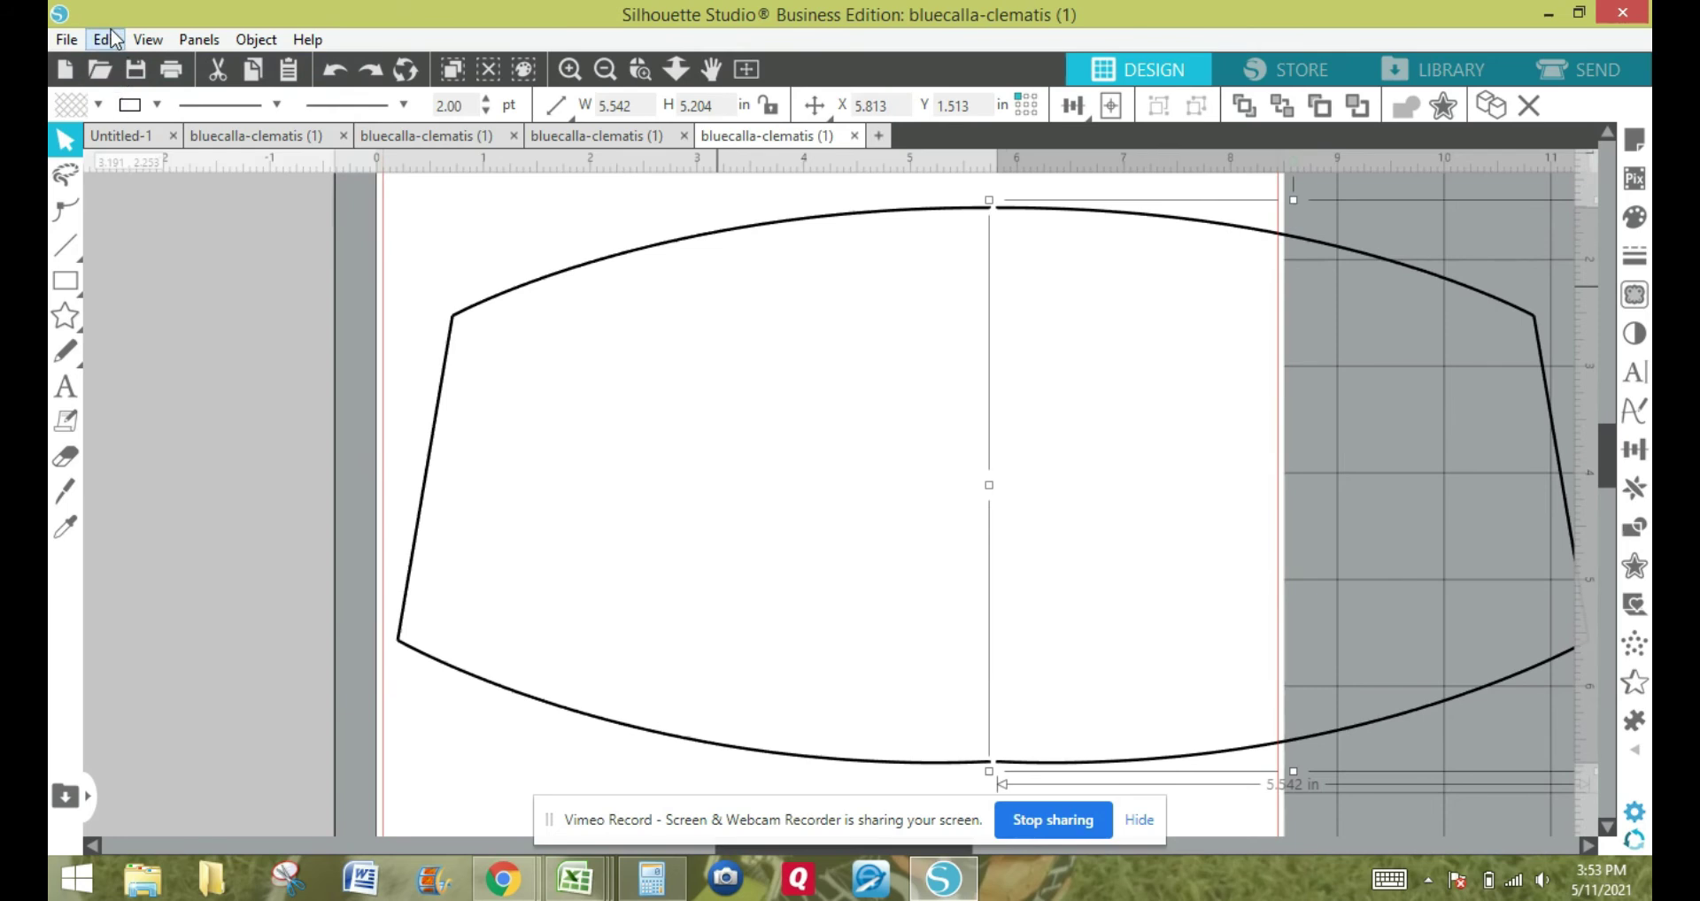
click(105, 40)
click(122, 67)
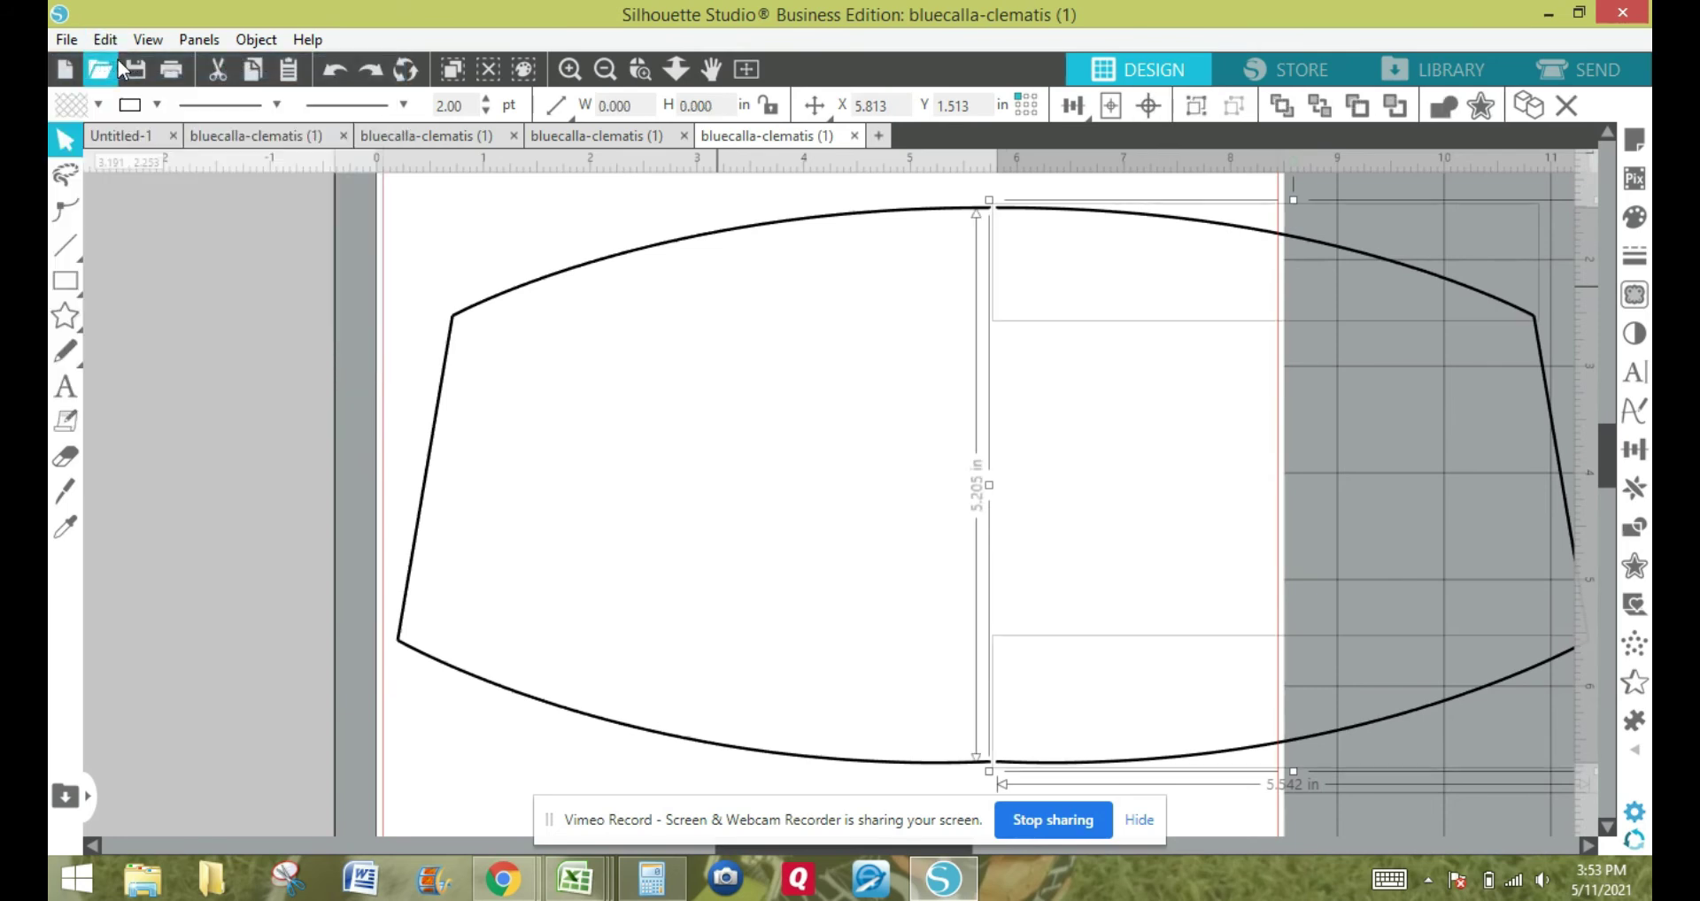
Combine both curves and the slanted side line of the right half into one compound path.
click(1582, 847)
click(1582, 847)
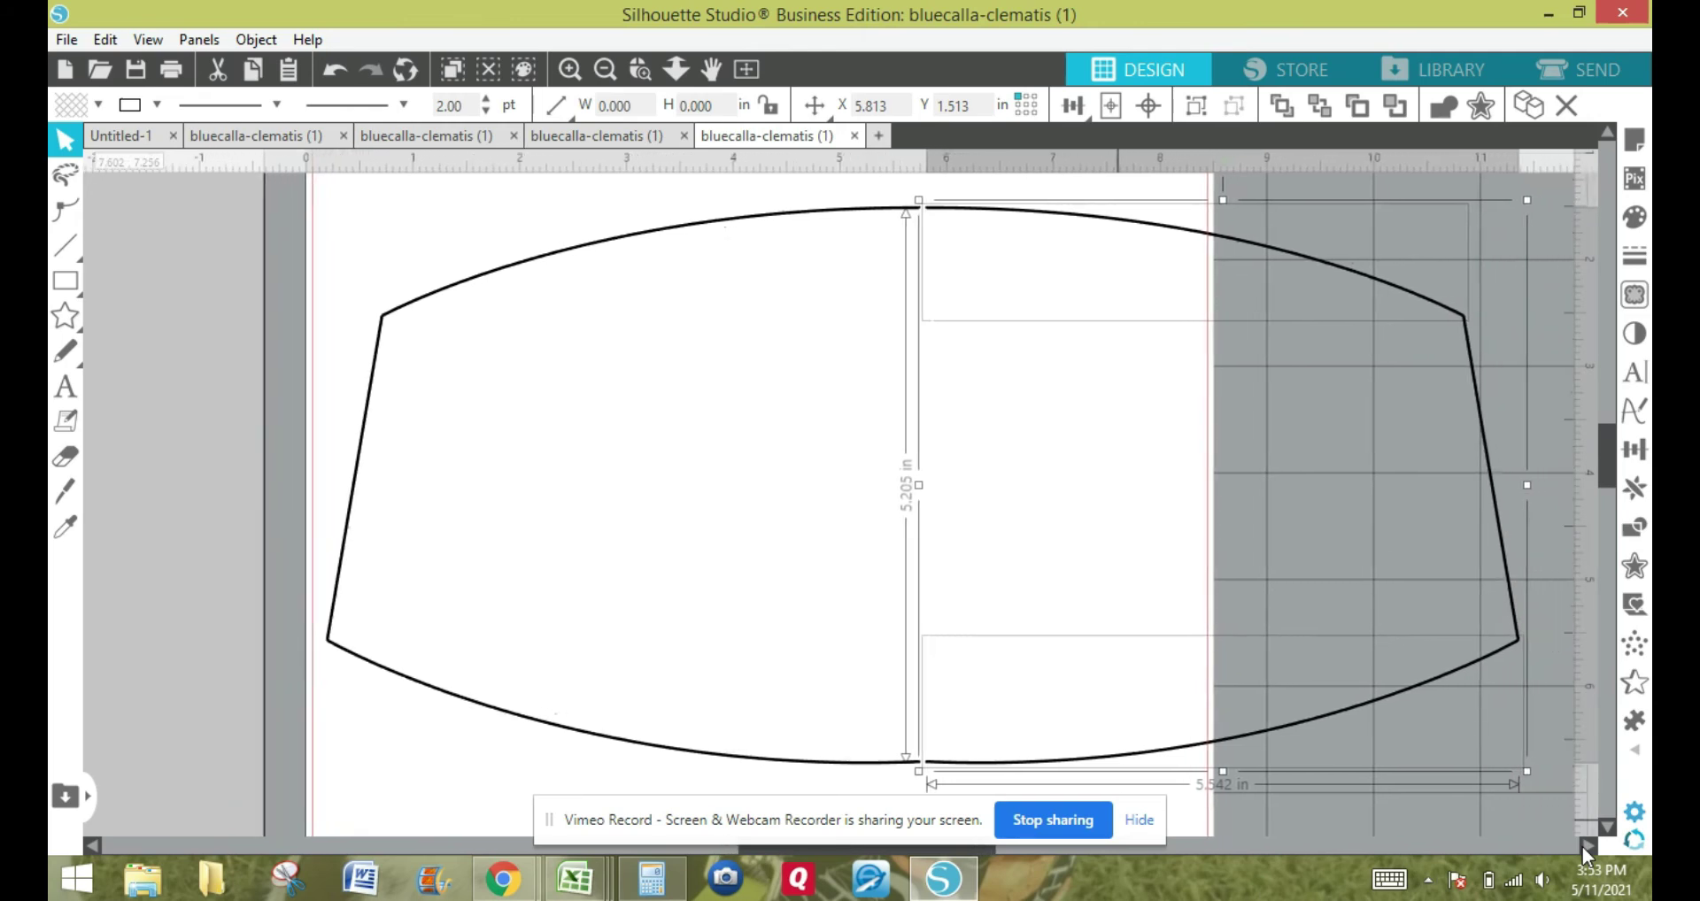
click(1515, 364)
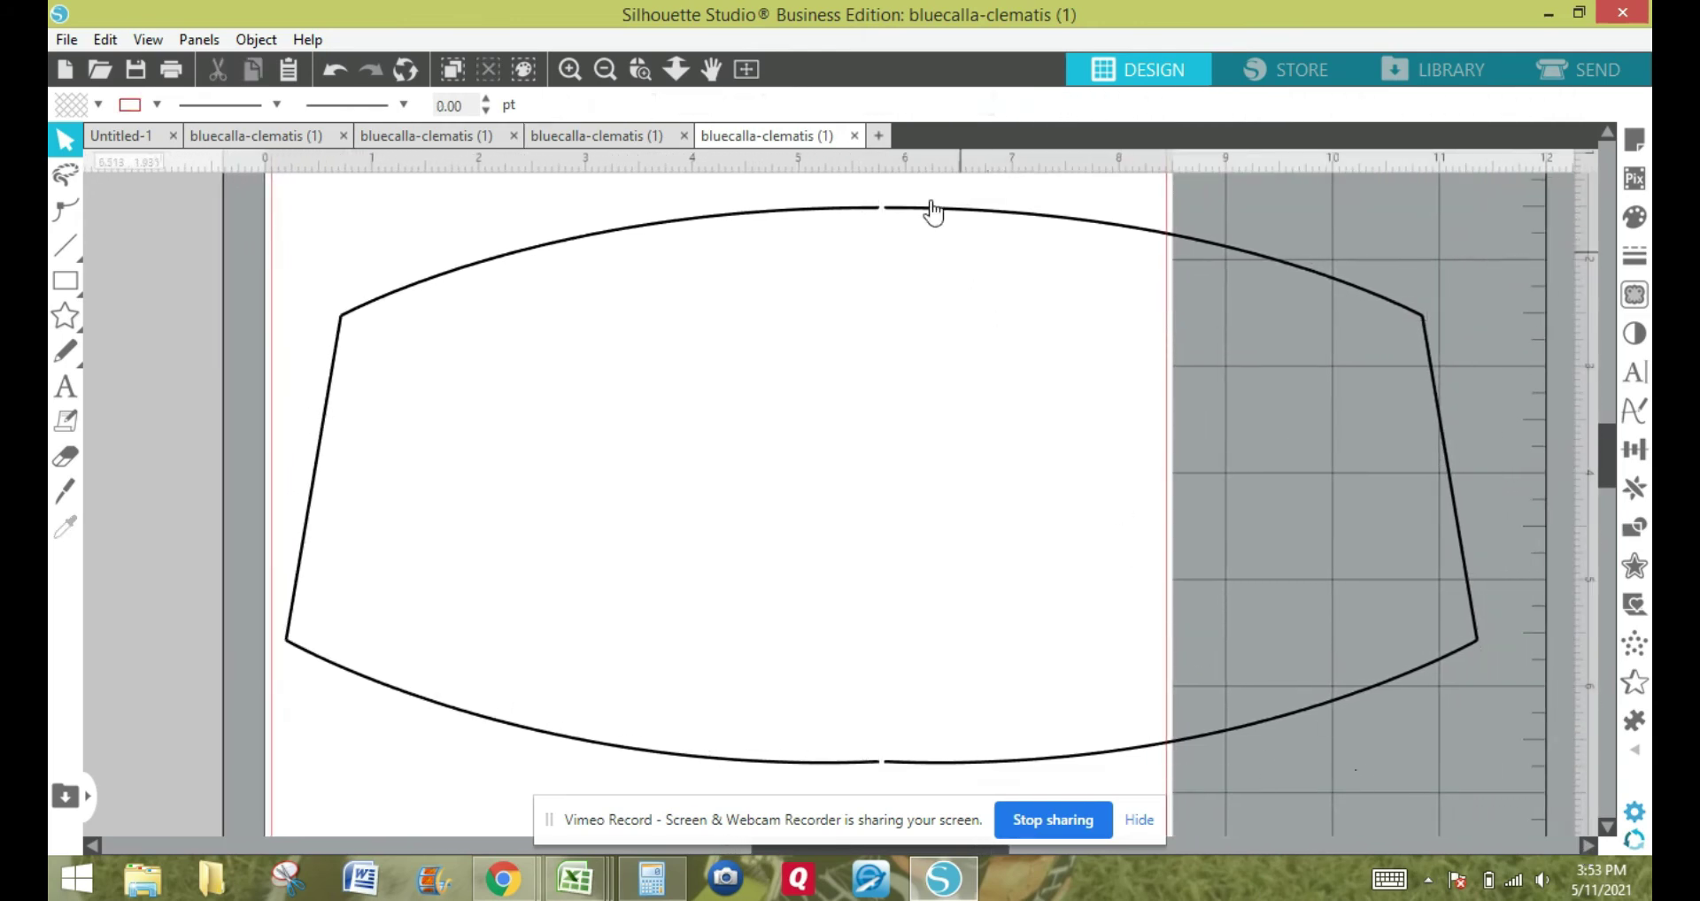
drag(919, 189, 1044, 777)
drag(1270, 760, 1490, 721)
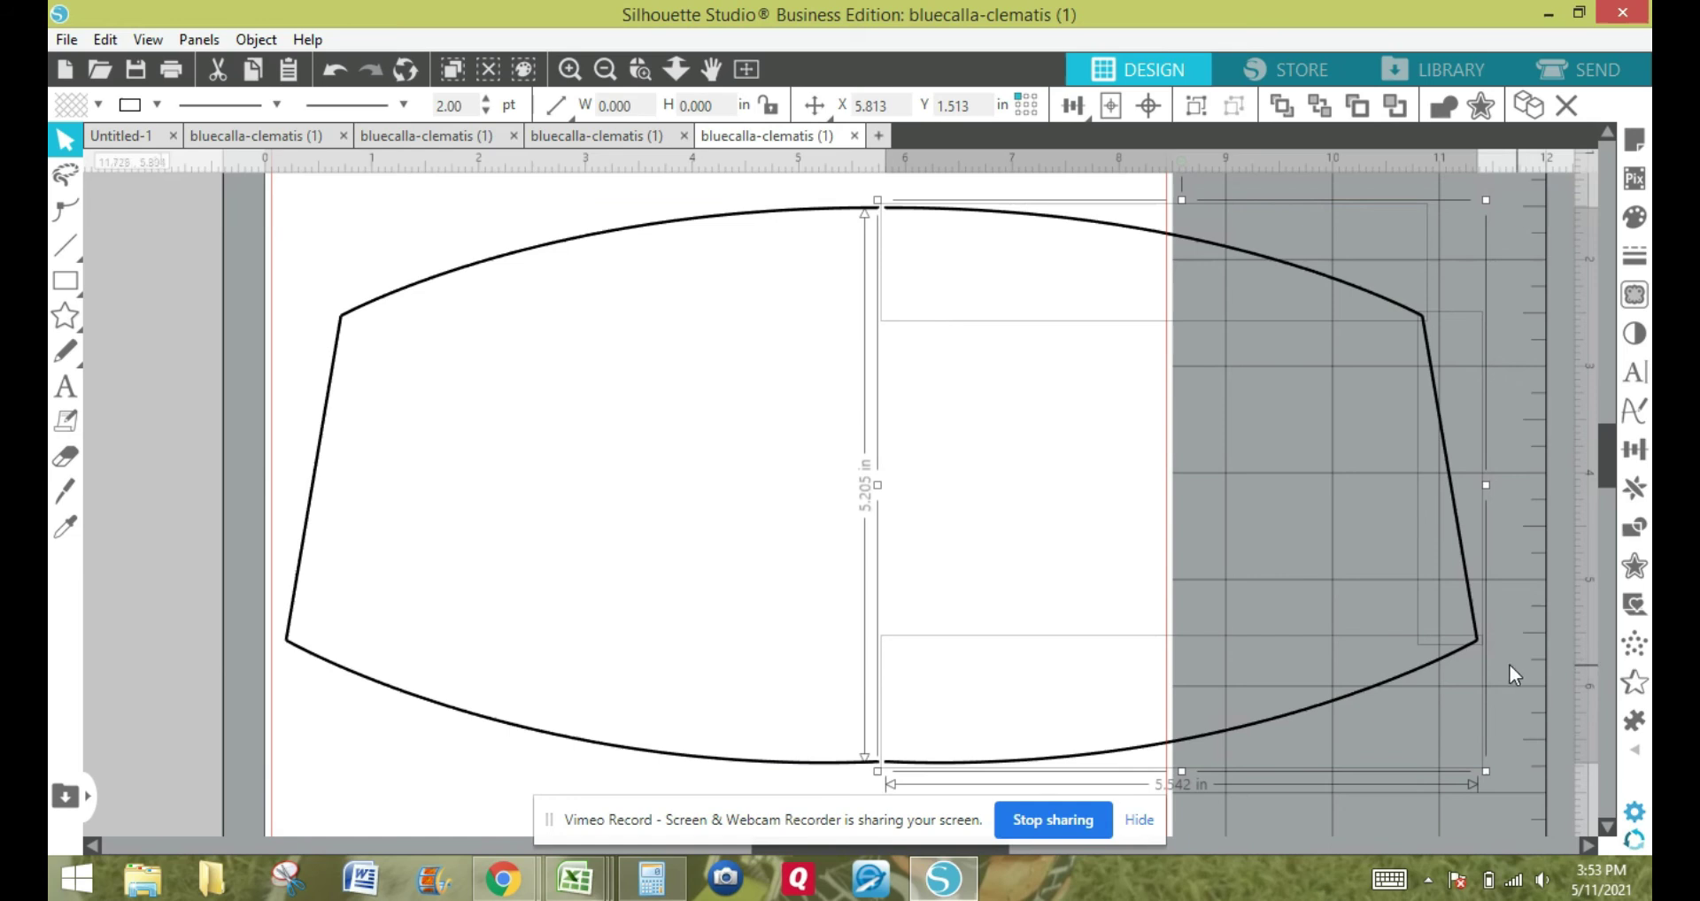
right_click(1452, 663)
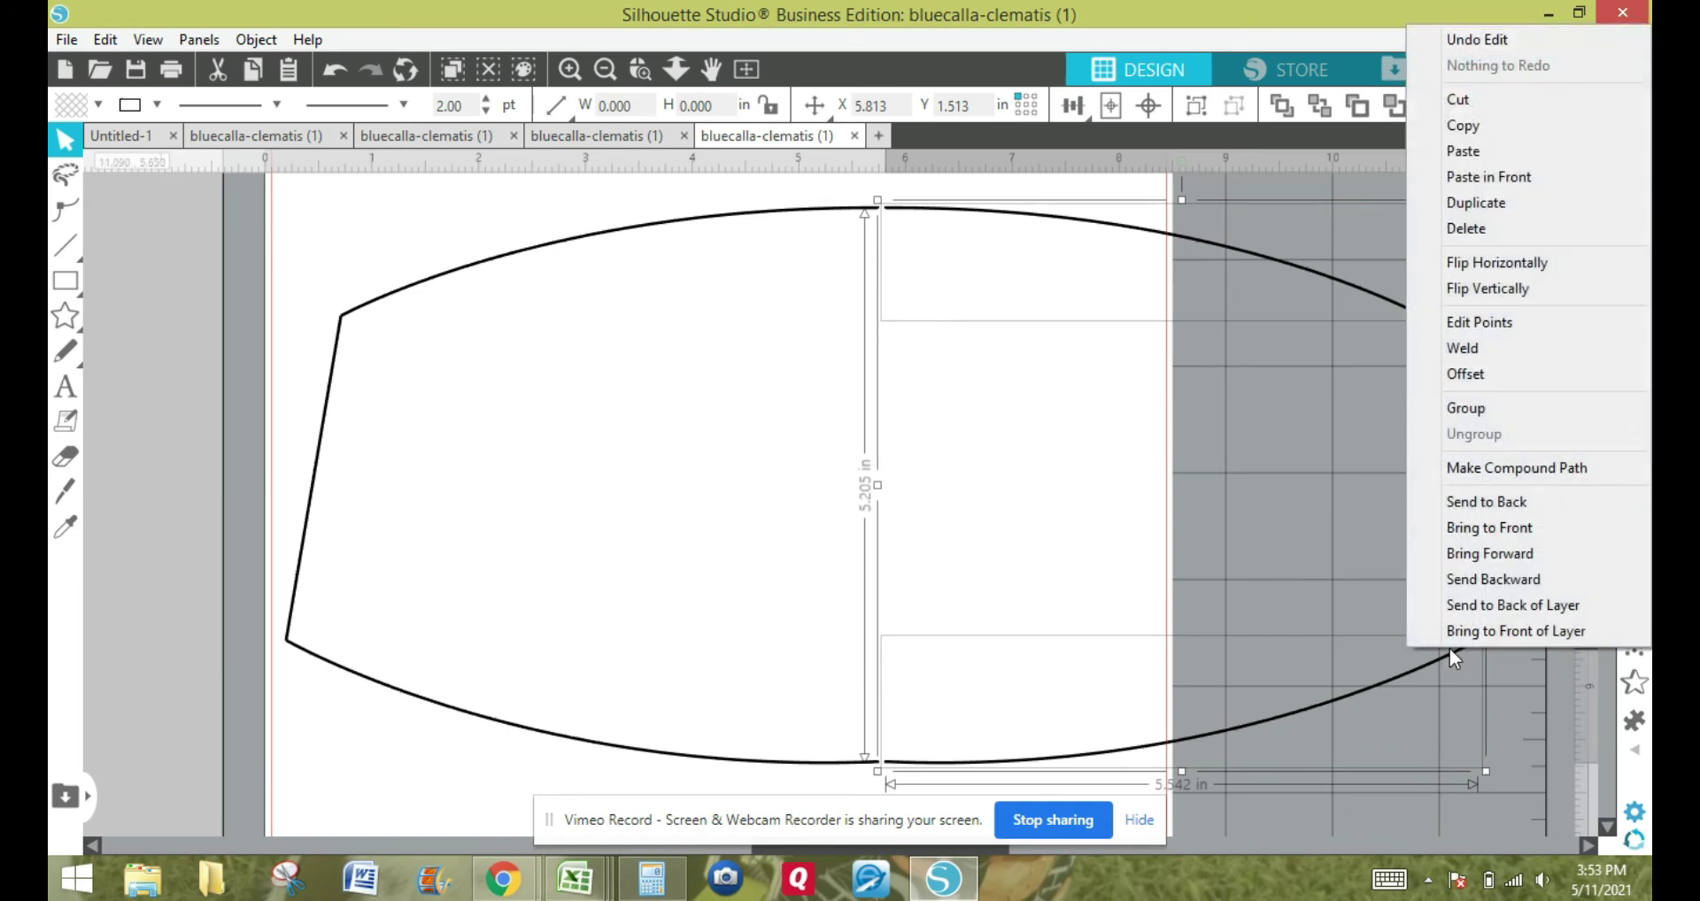
click(1520, 466)
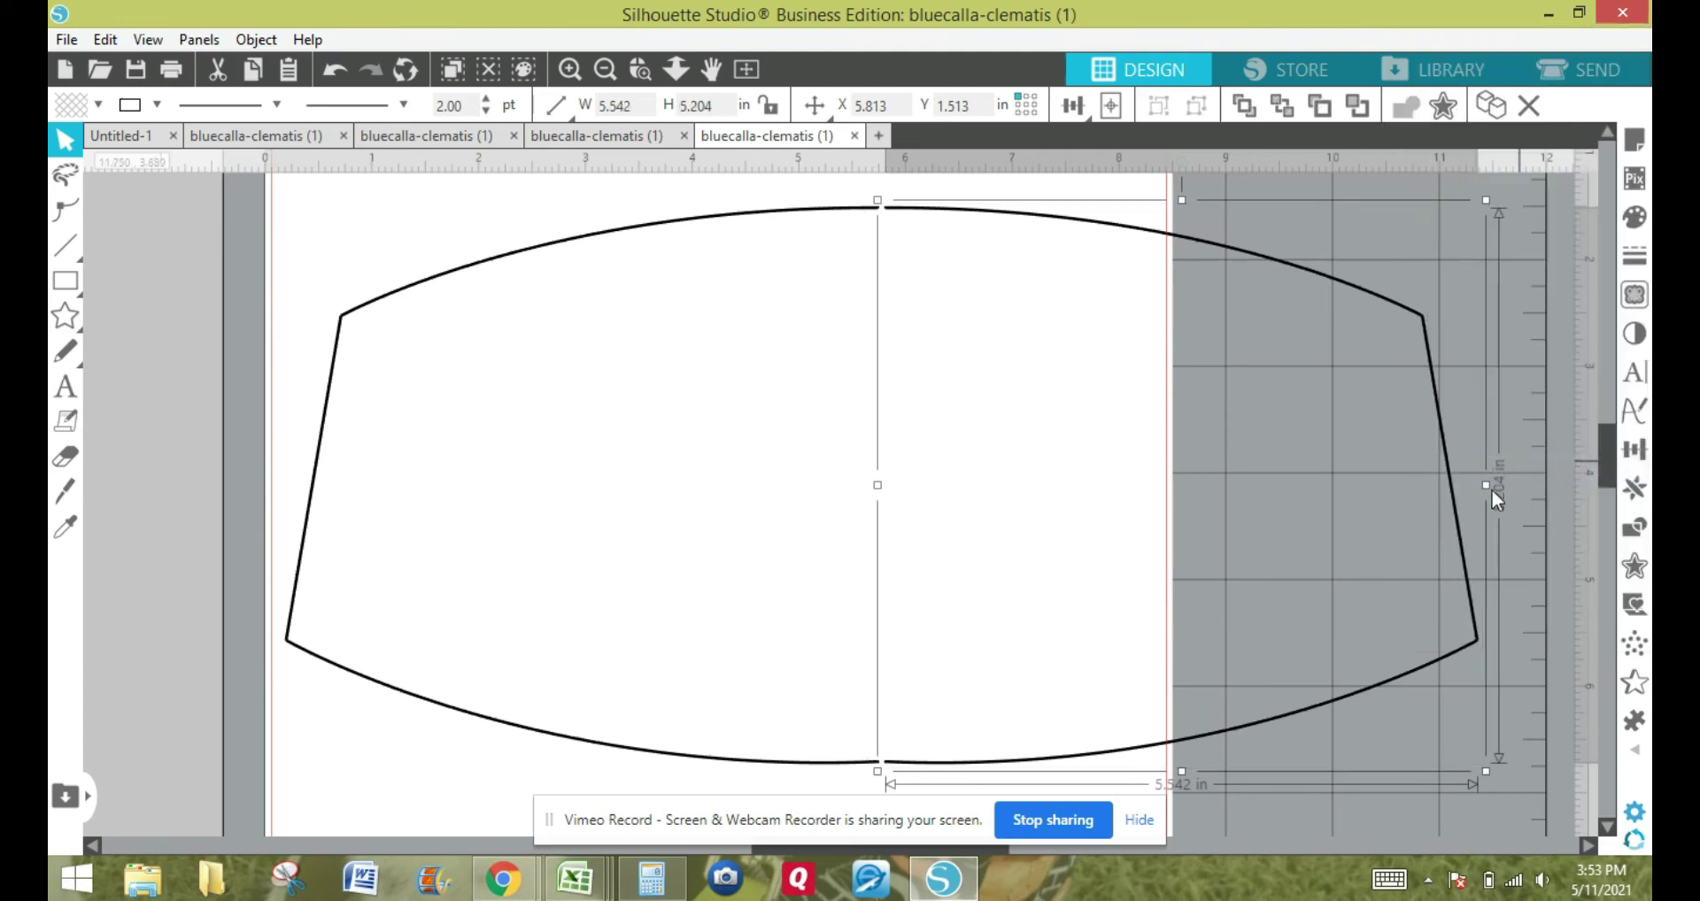
Nudge the right half left to X 5.747 in so its curves meet the left half at the centre.
click(735, 244)
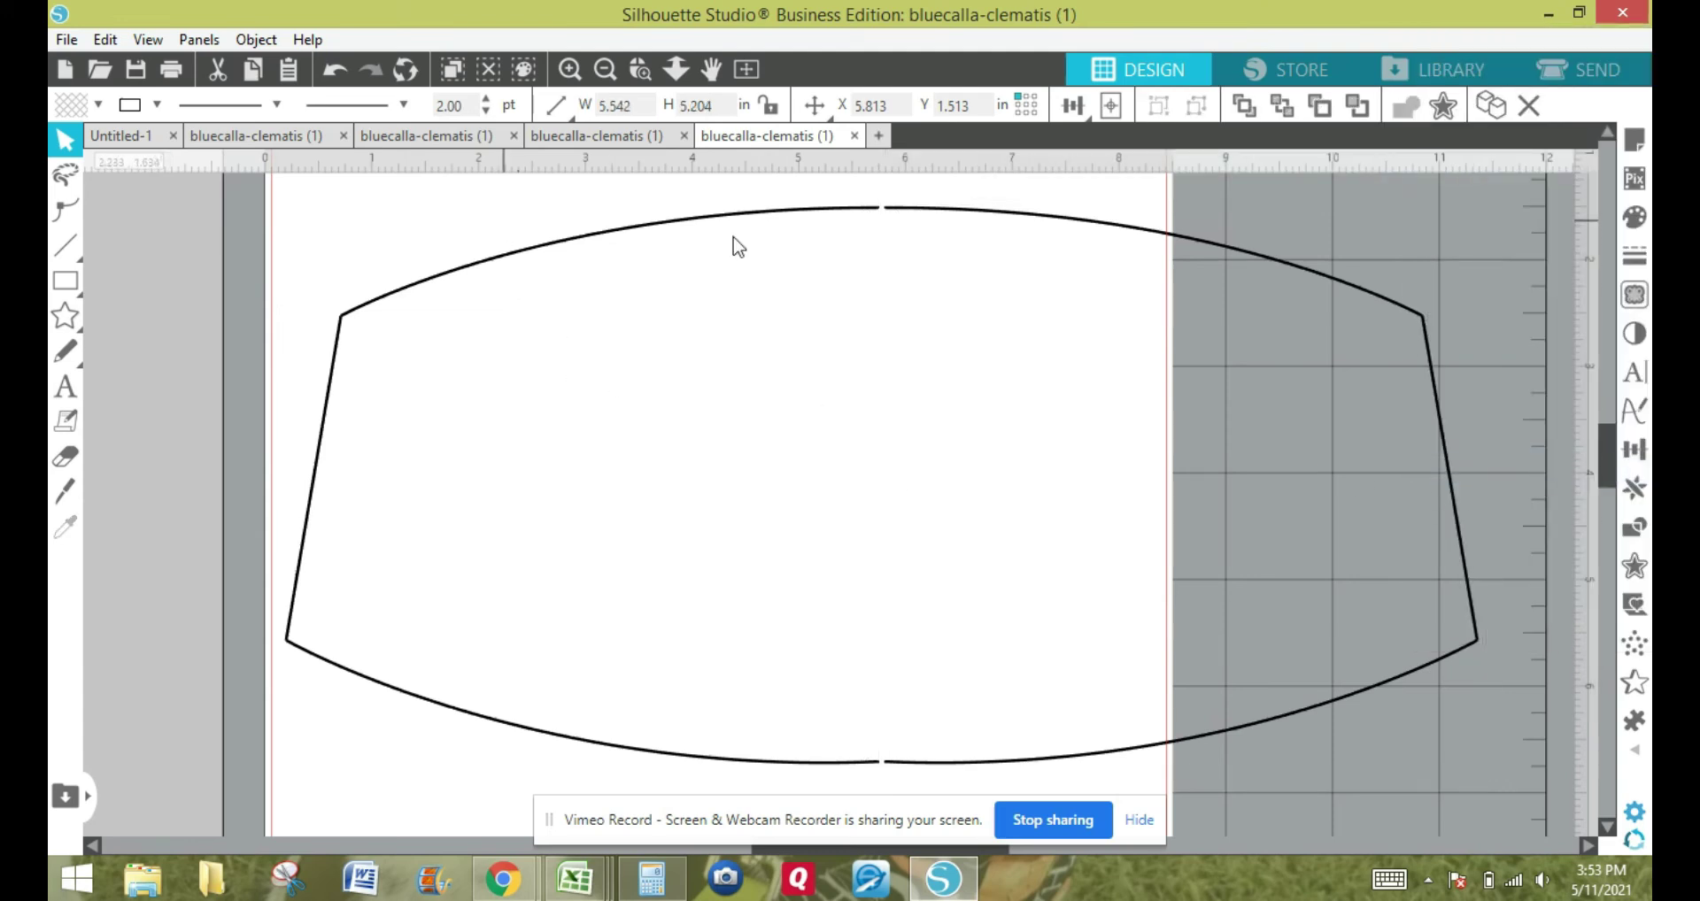
click(930, 213)
key(Left)
key(Left)
key(Left)
key(Left)
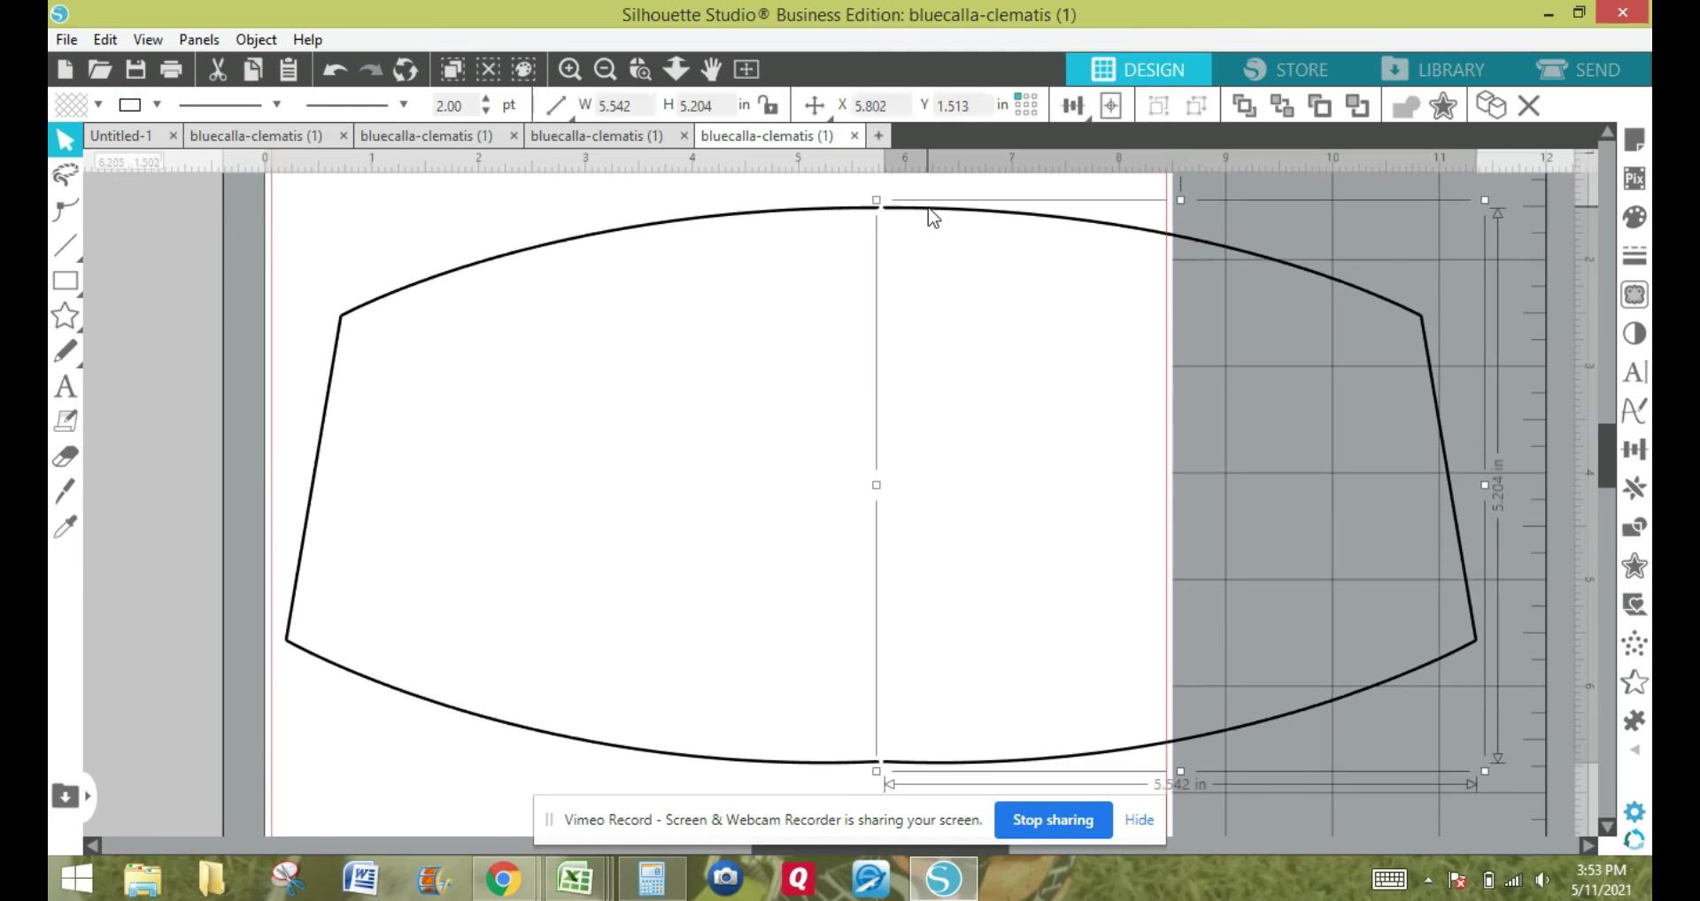
key(Left)
key(Left)
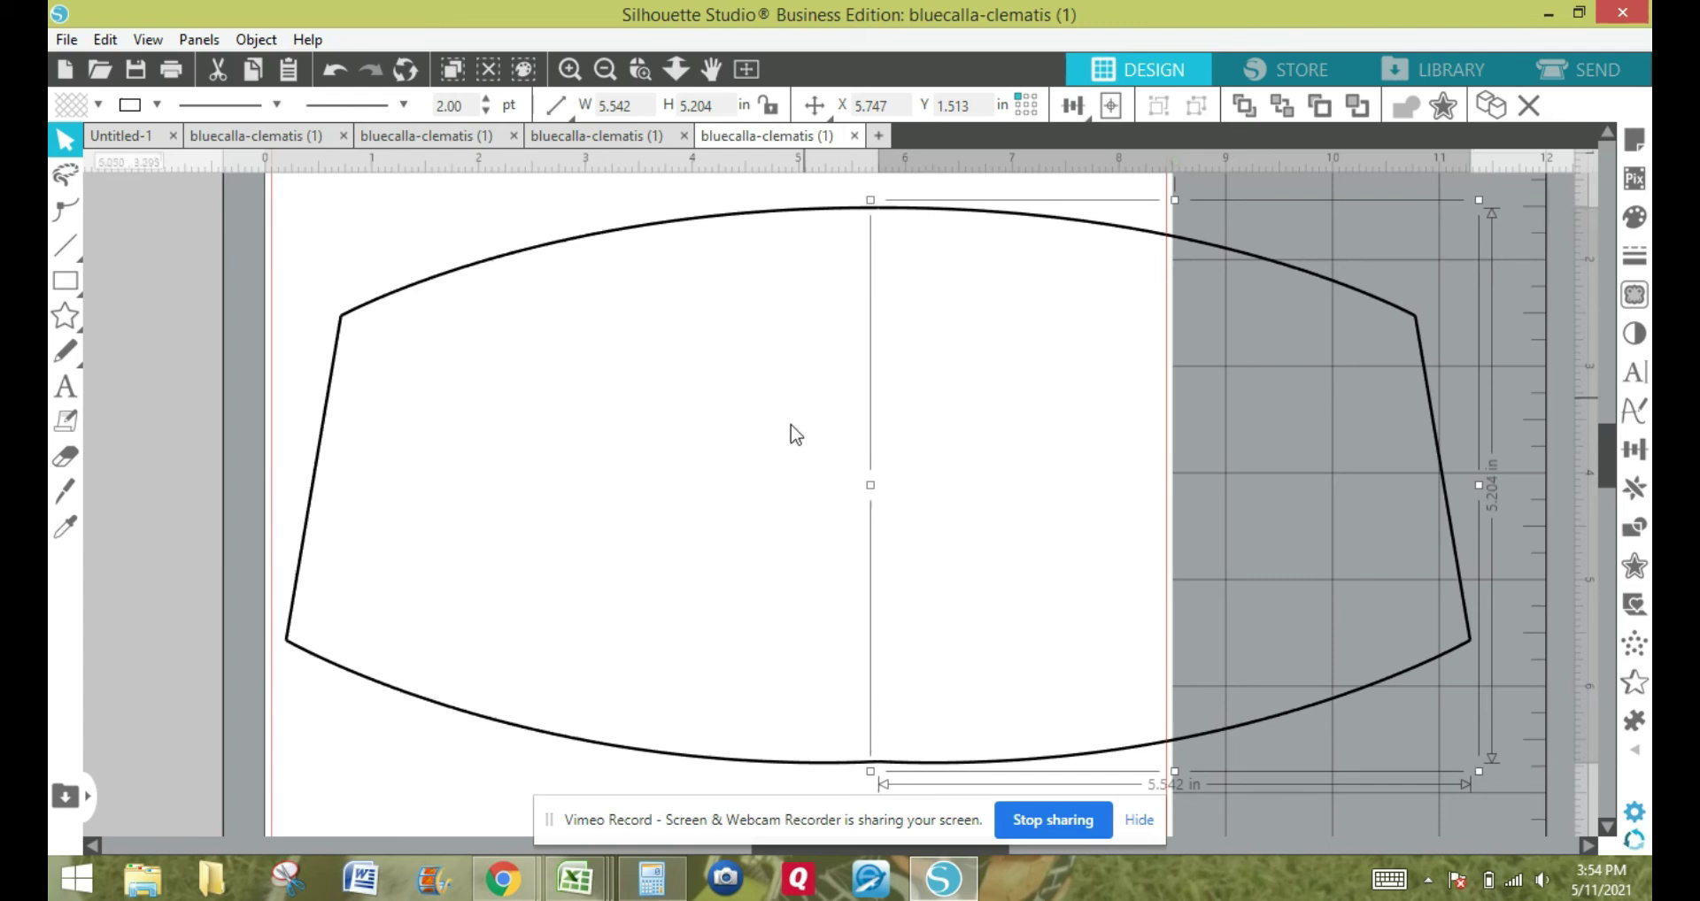
Combine the two joined halves of the exterior top piece into a single compound path.
drag(317, 217, 1404, 750)
right_click(1405, 689)
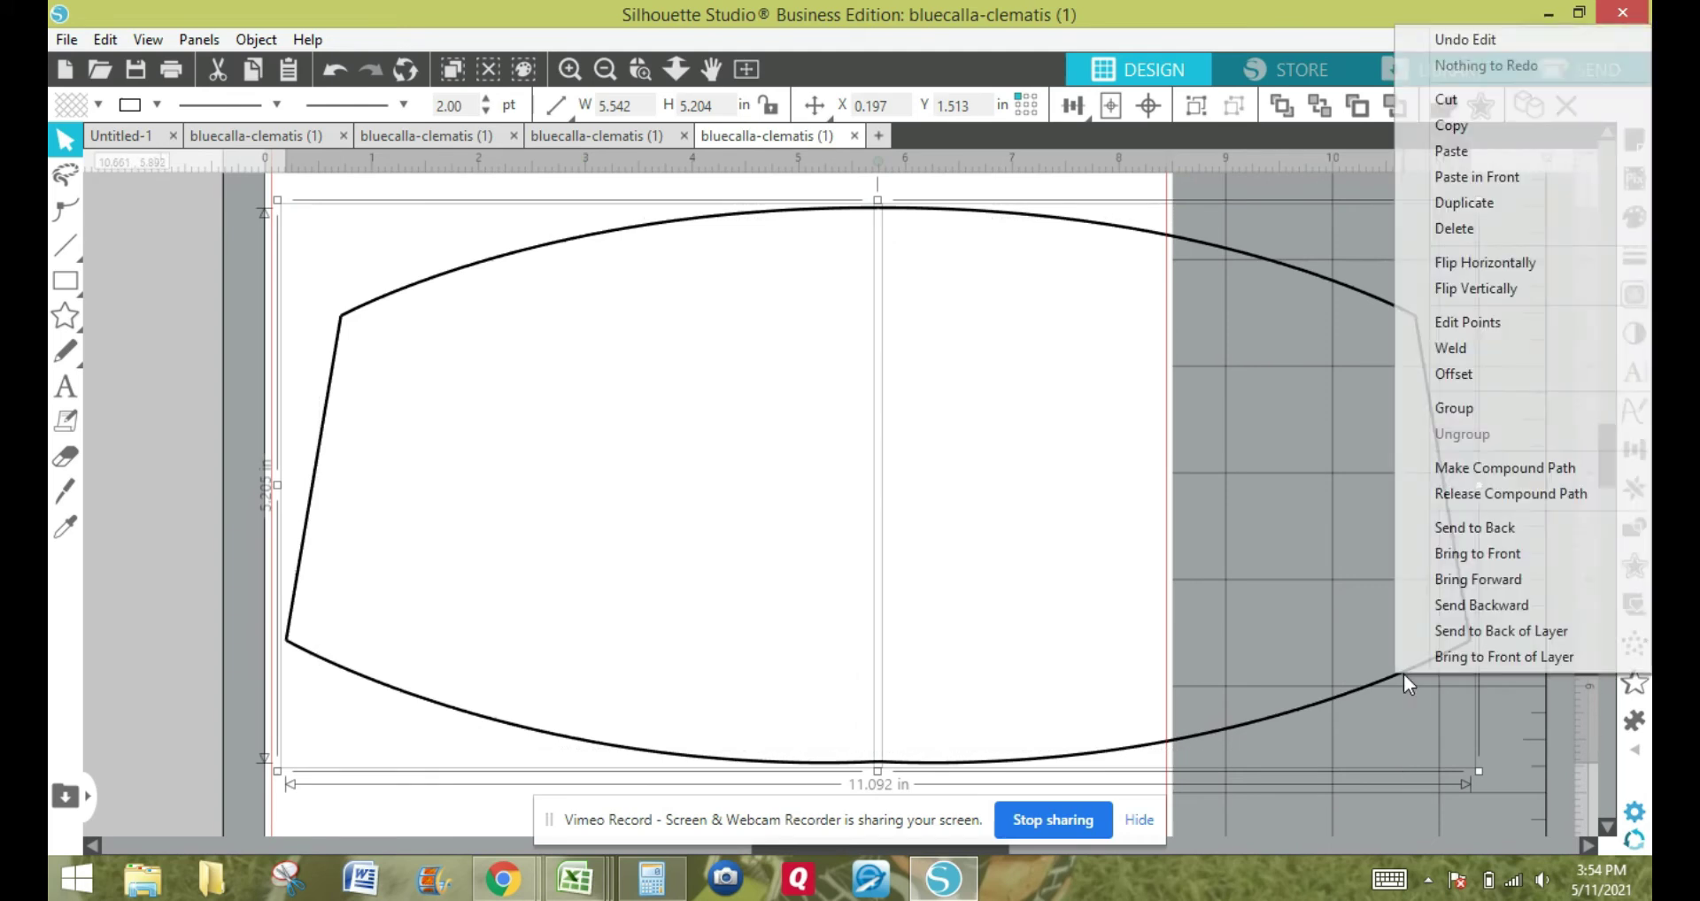
click(1491, 471)
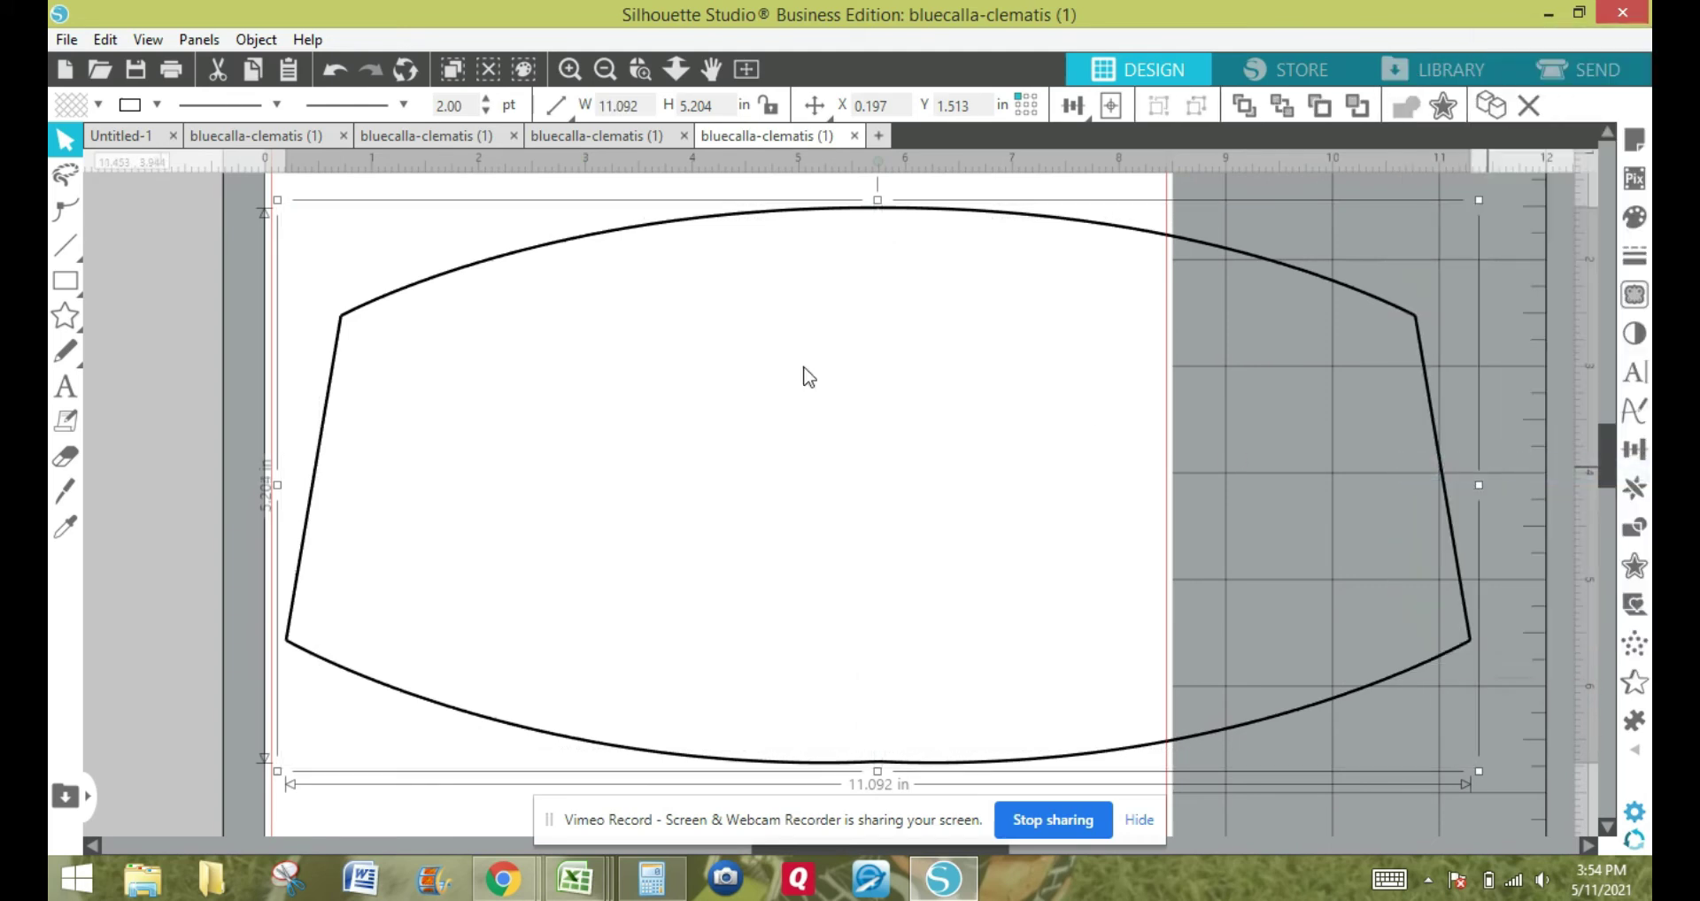
Edit the outline's points at the upper centre joint and shift the left curve's end point slightly right to close the notch.
click(571, 71)
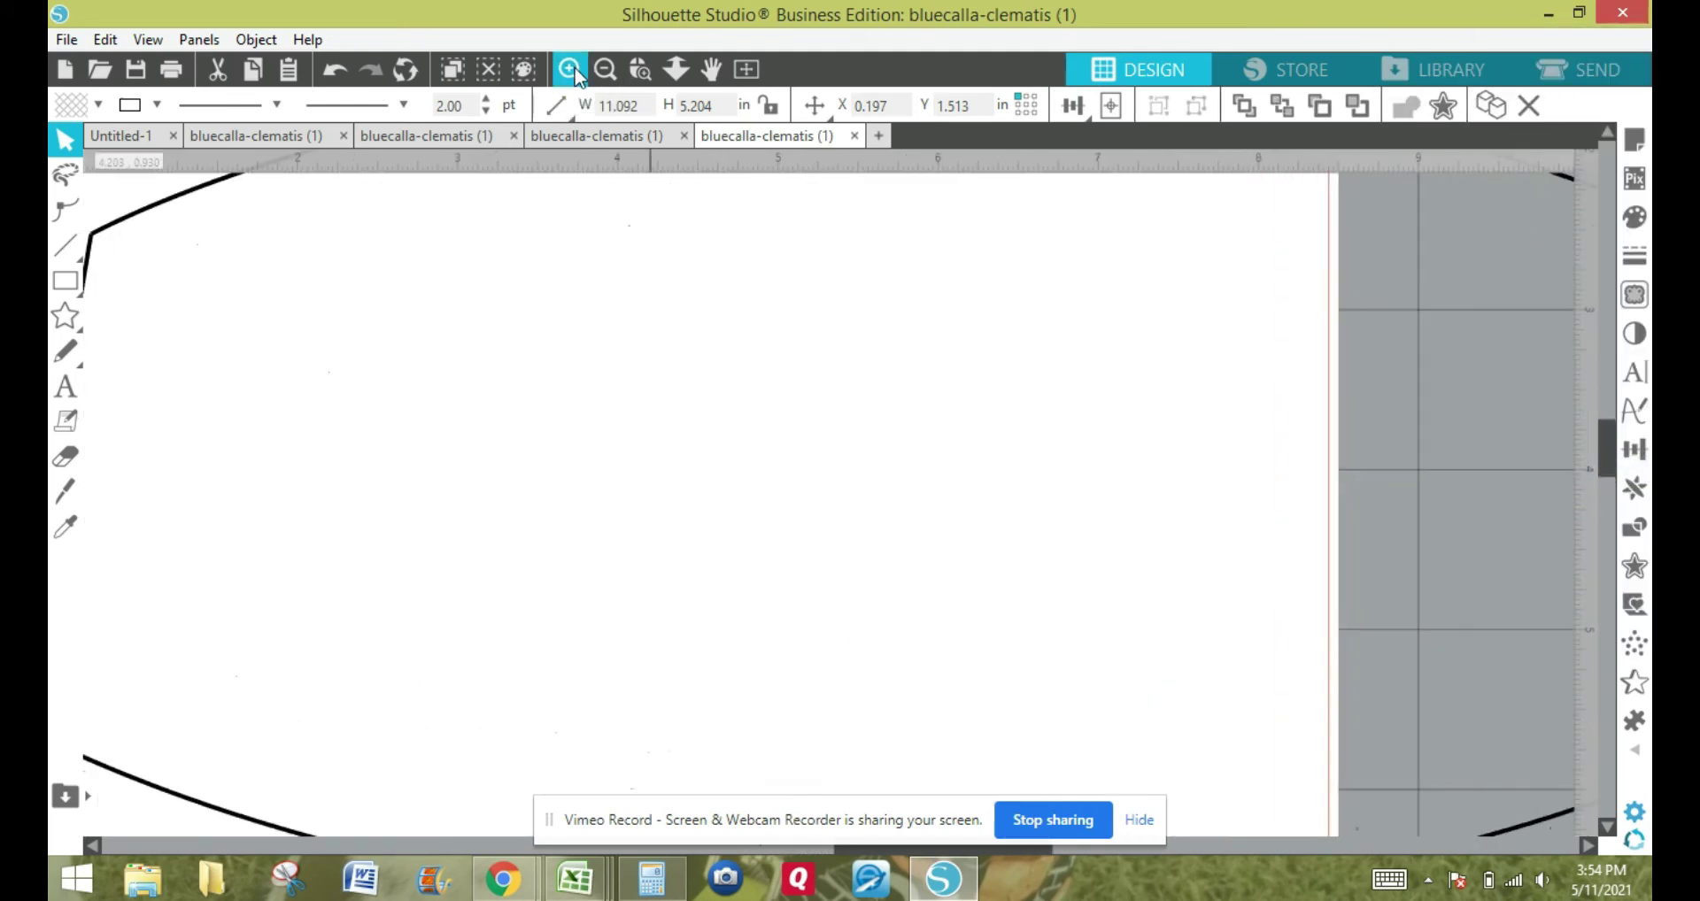
drag(1603, 436, 1621, 389)
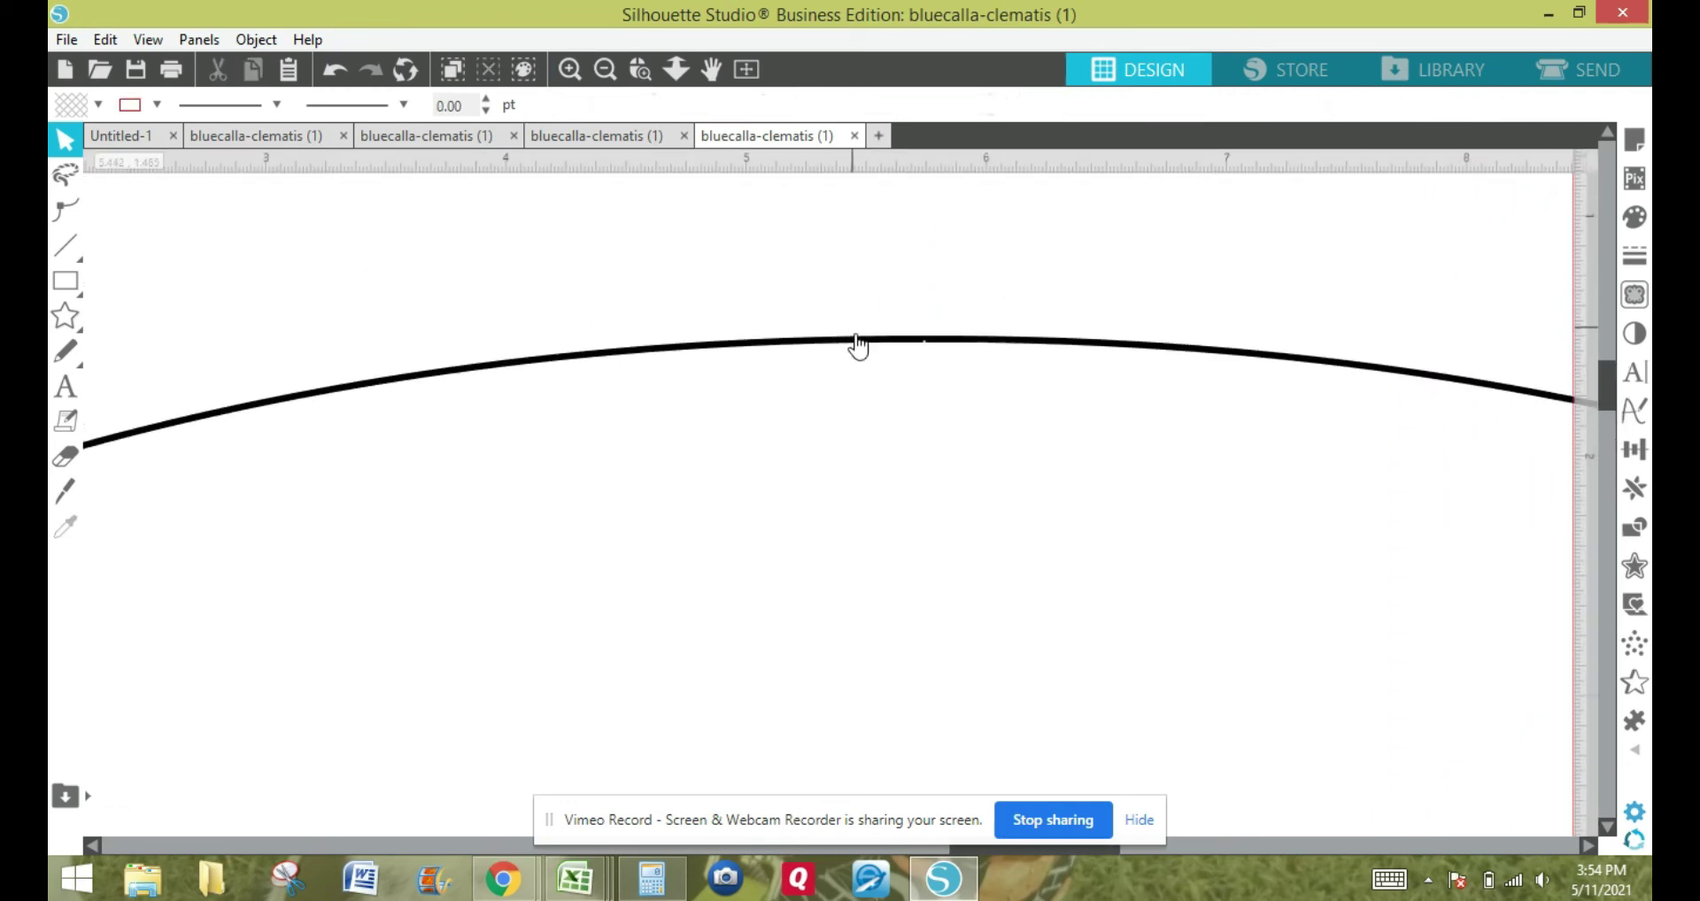
click(571, 71)
click(571, 71)
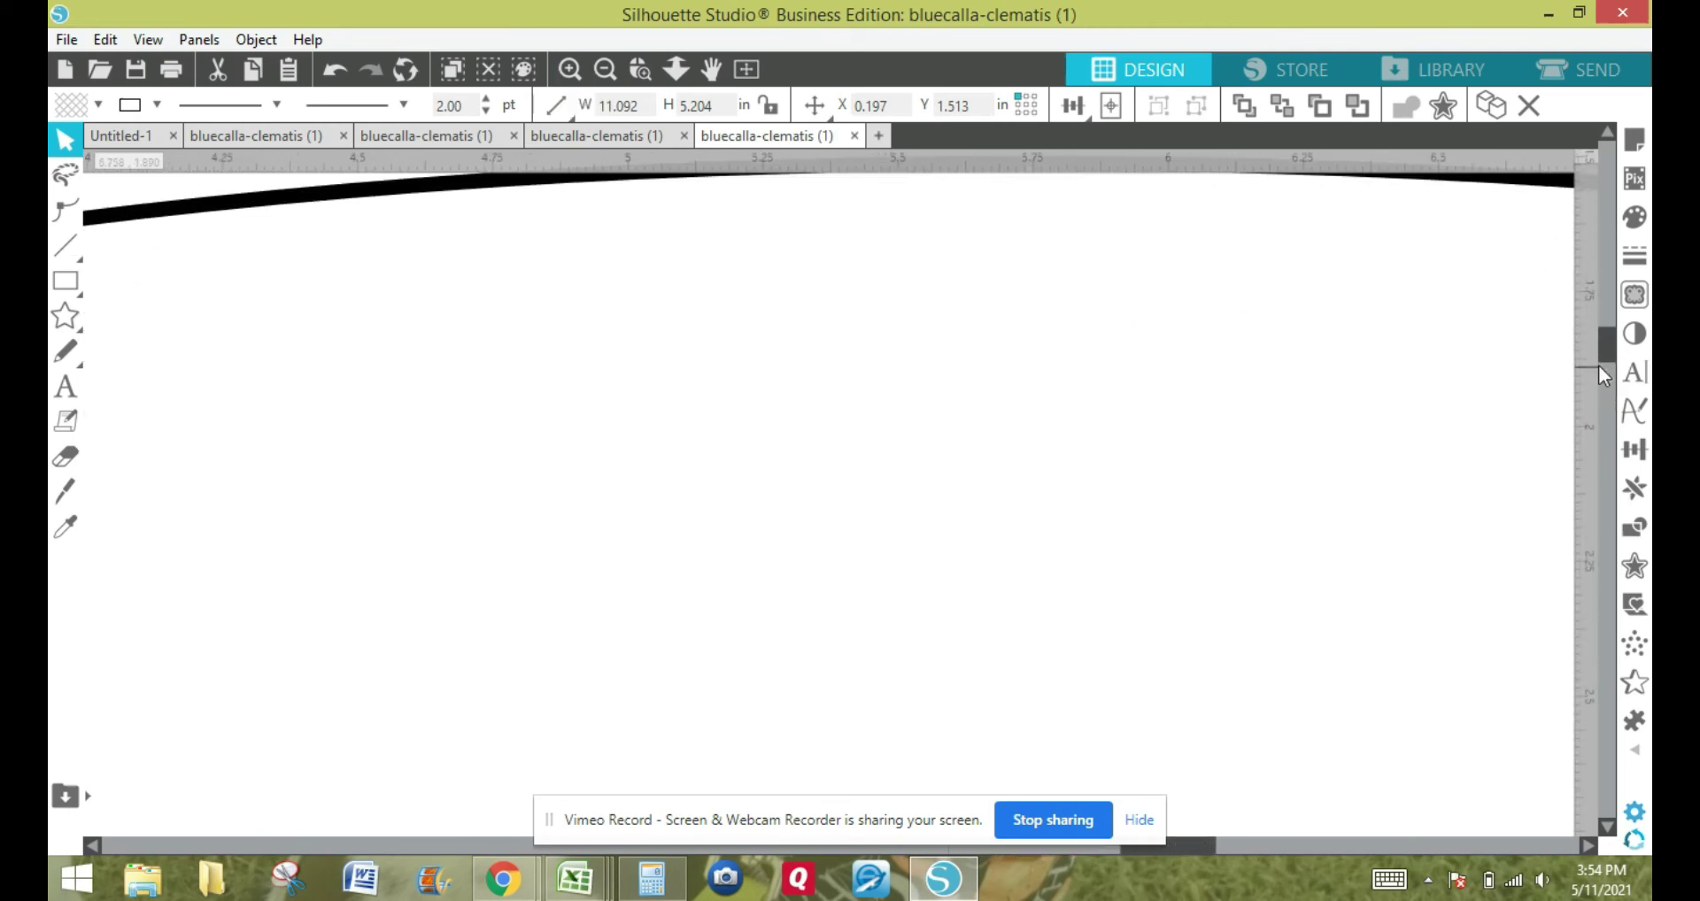
drag(1608, 352, 1608, 316)
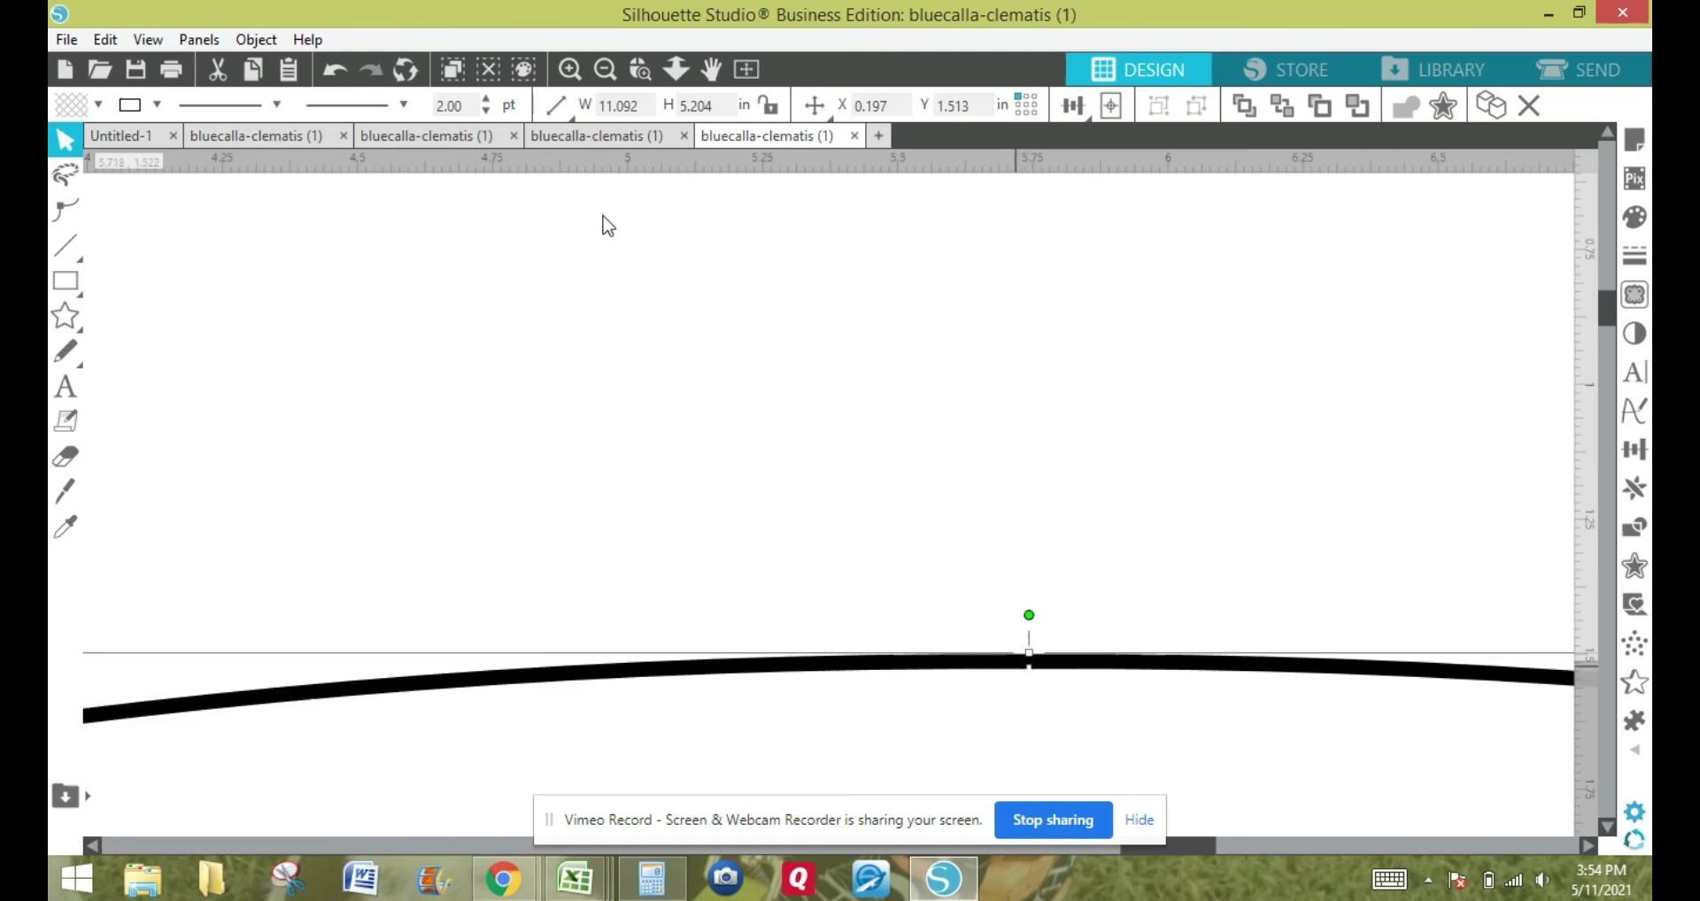
click(571, 71)
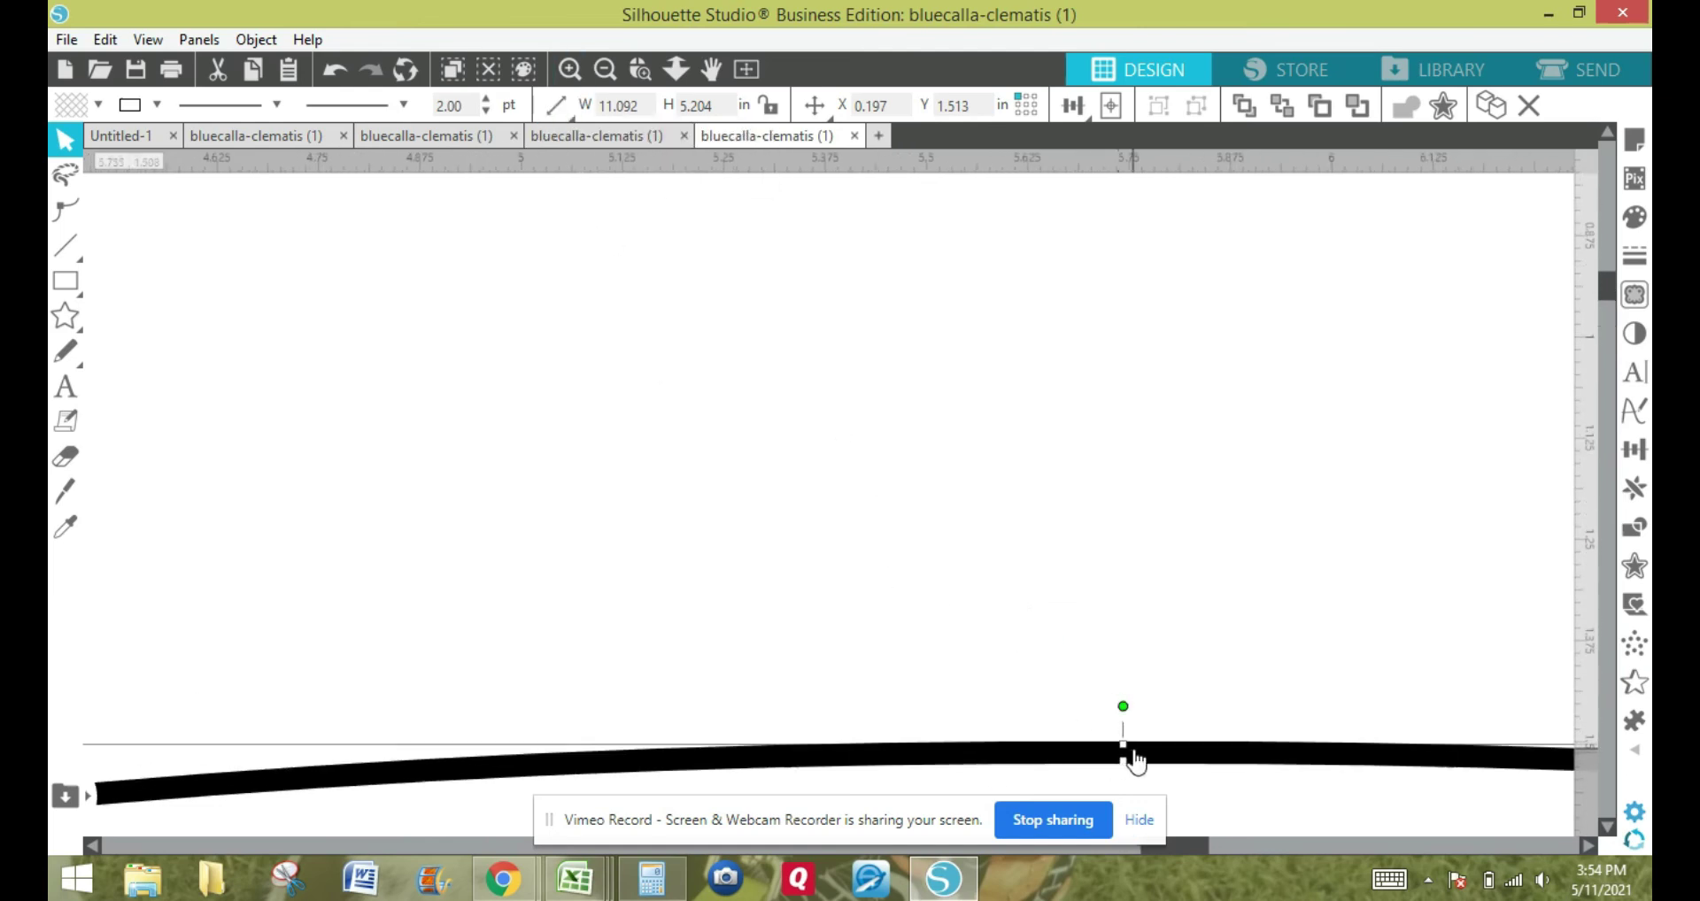
click(1165, 722)
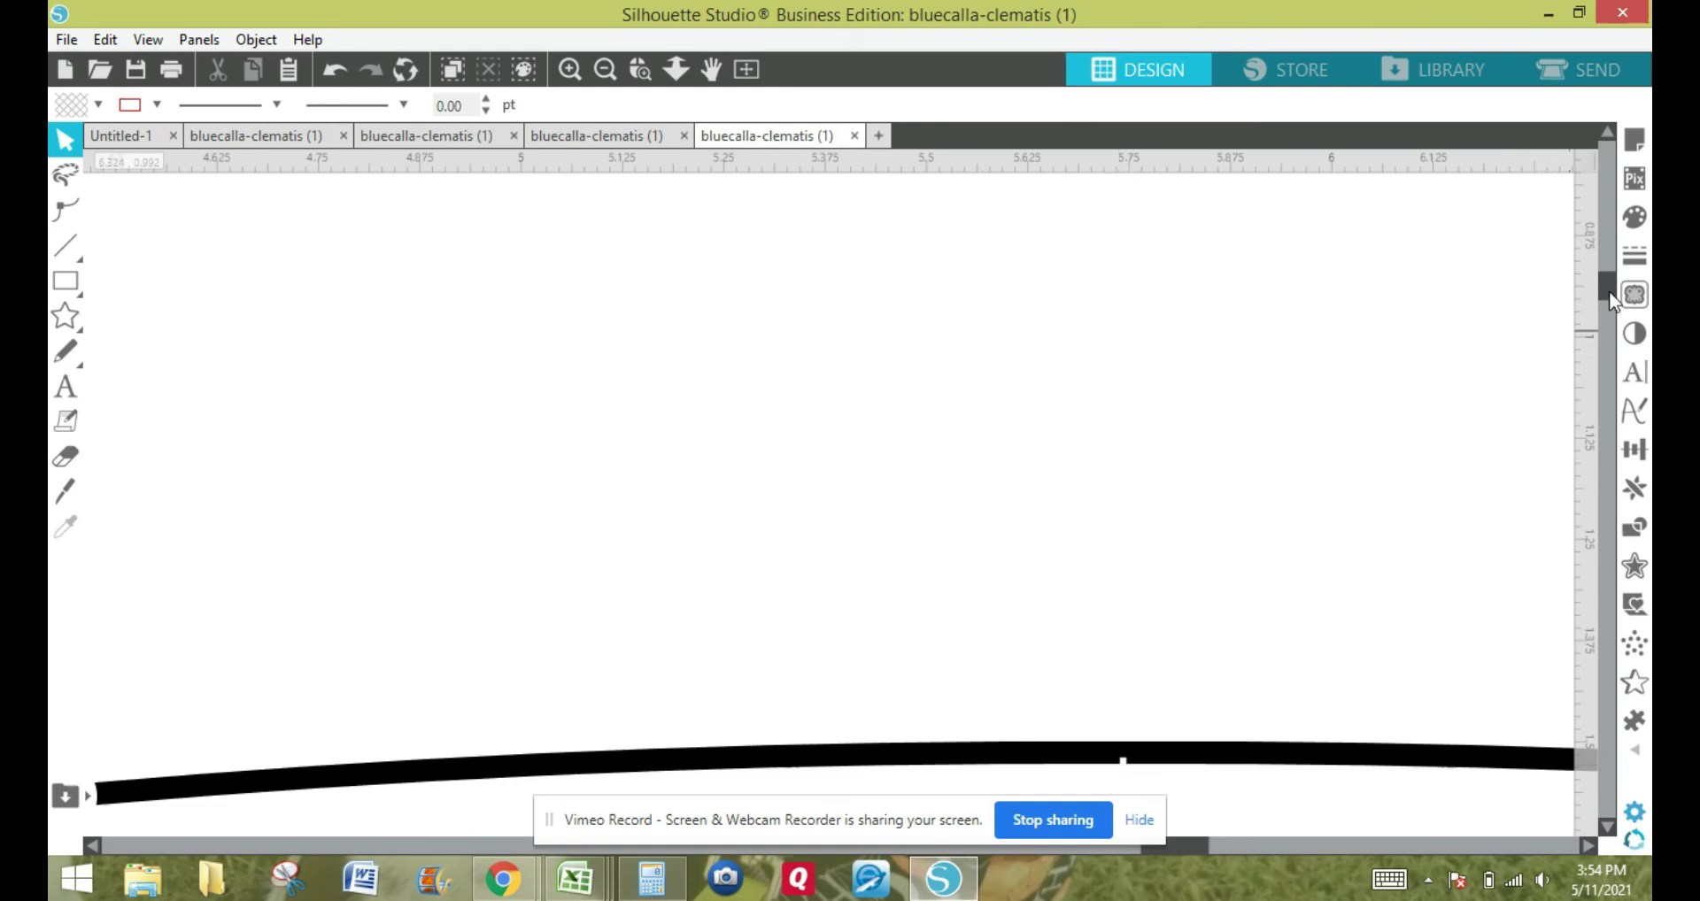
scroll(1608, 298, down, 2)
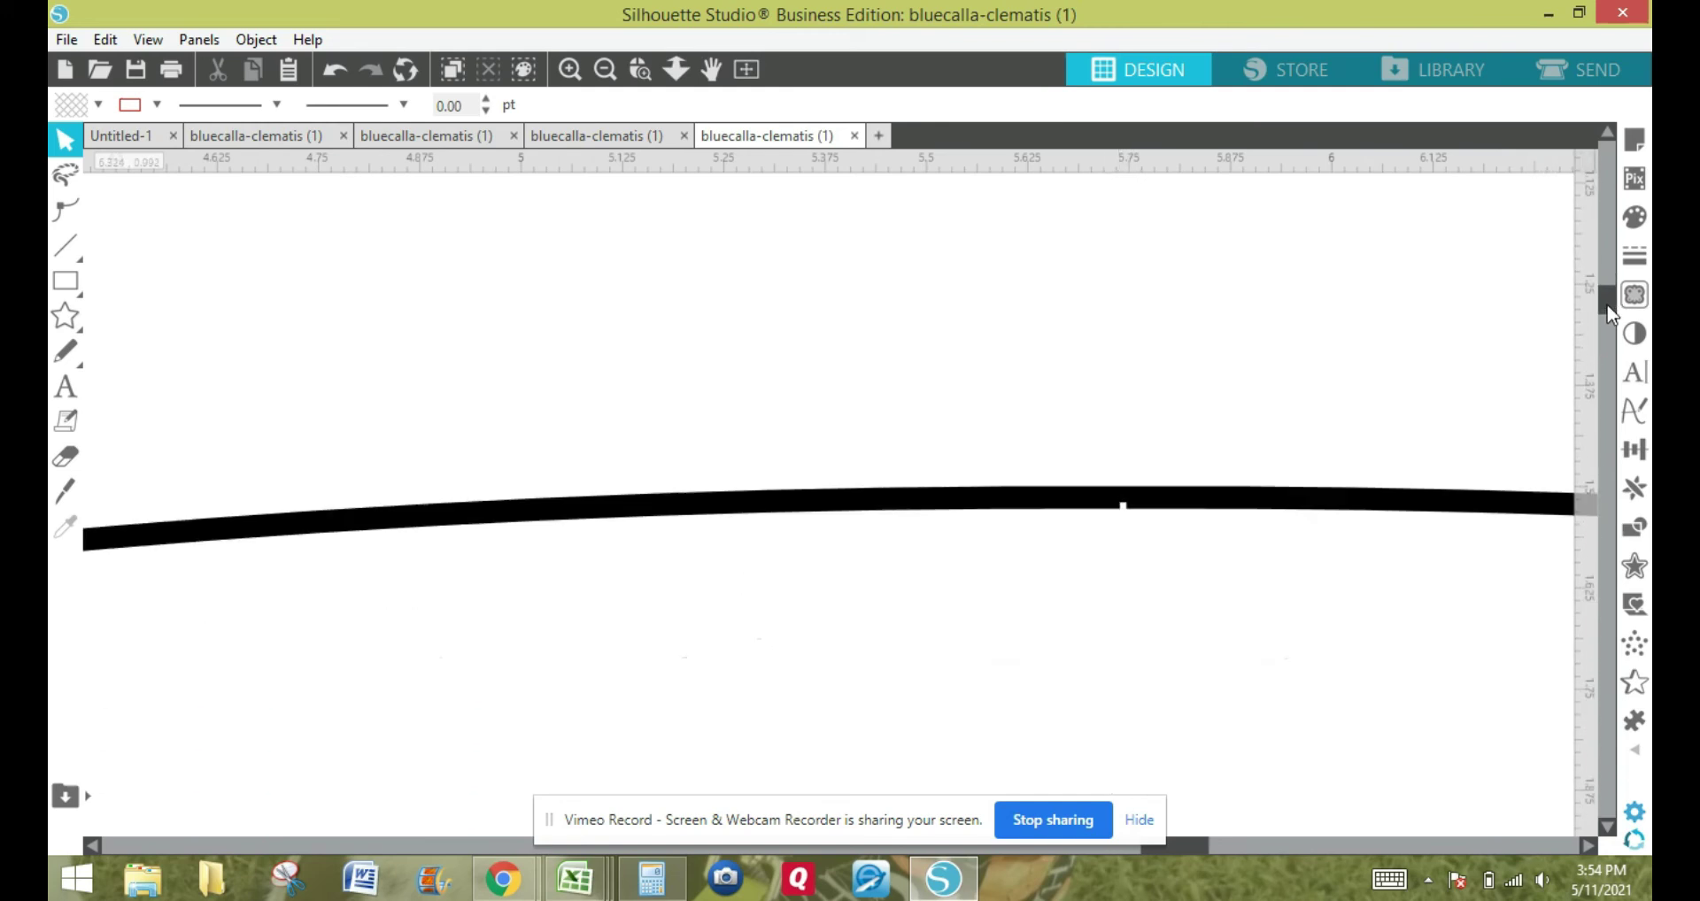
double_click(1199, 519)
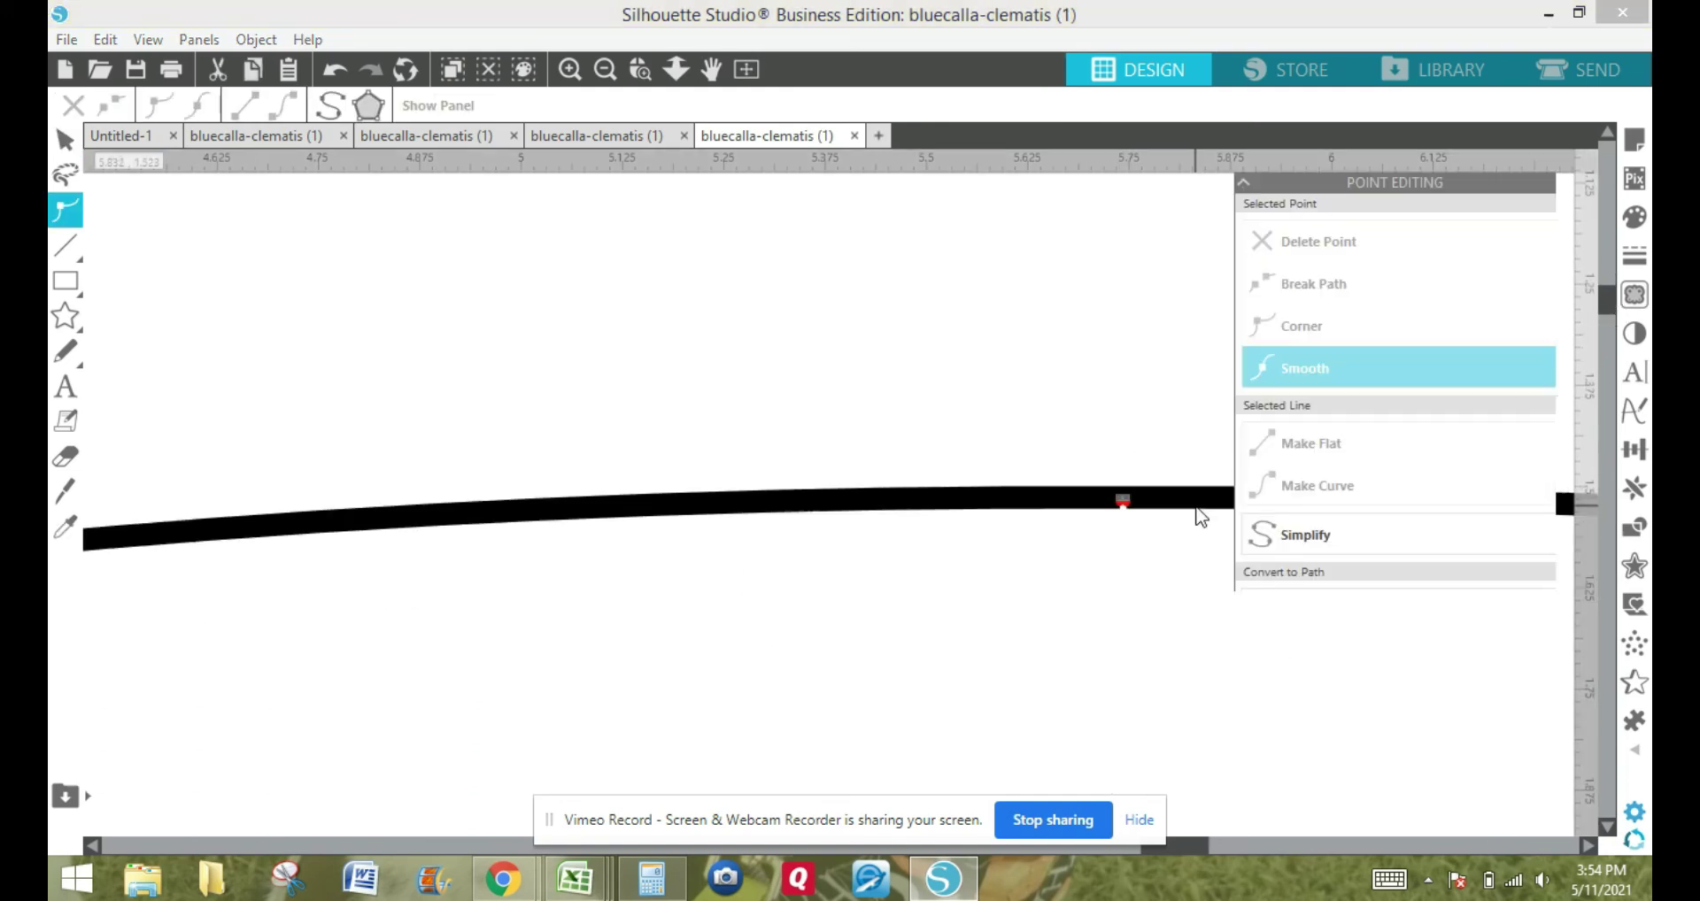
click(1124, 502)
drag(1125, 501, 1127, 503)
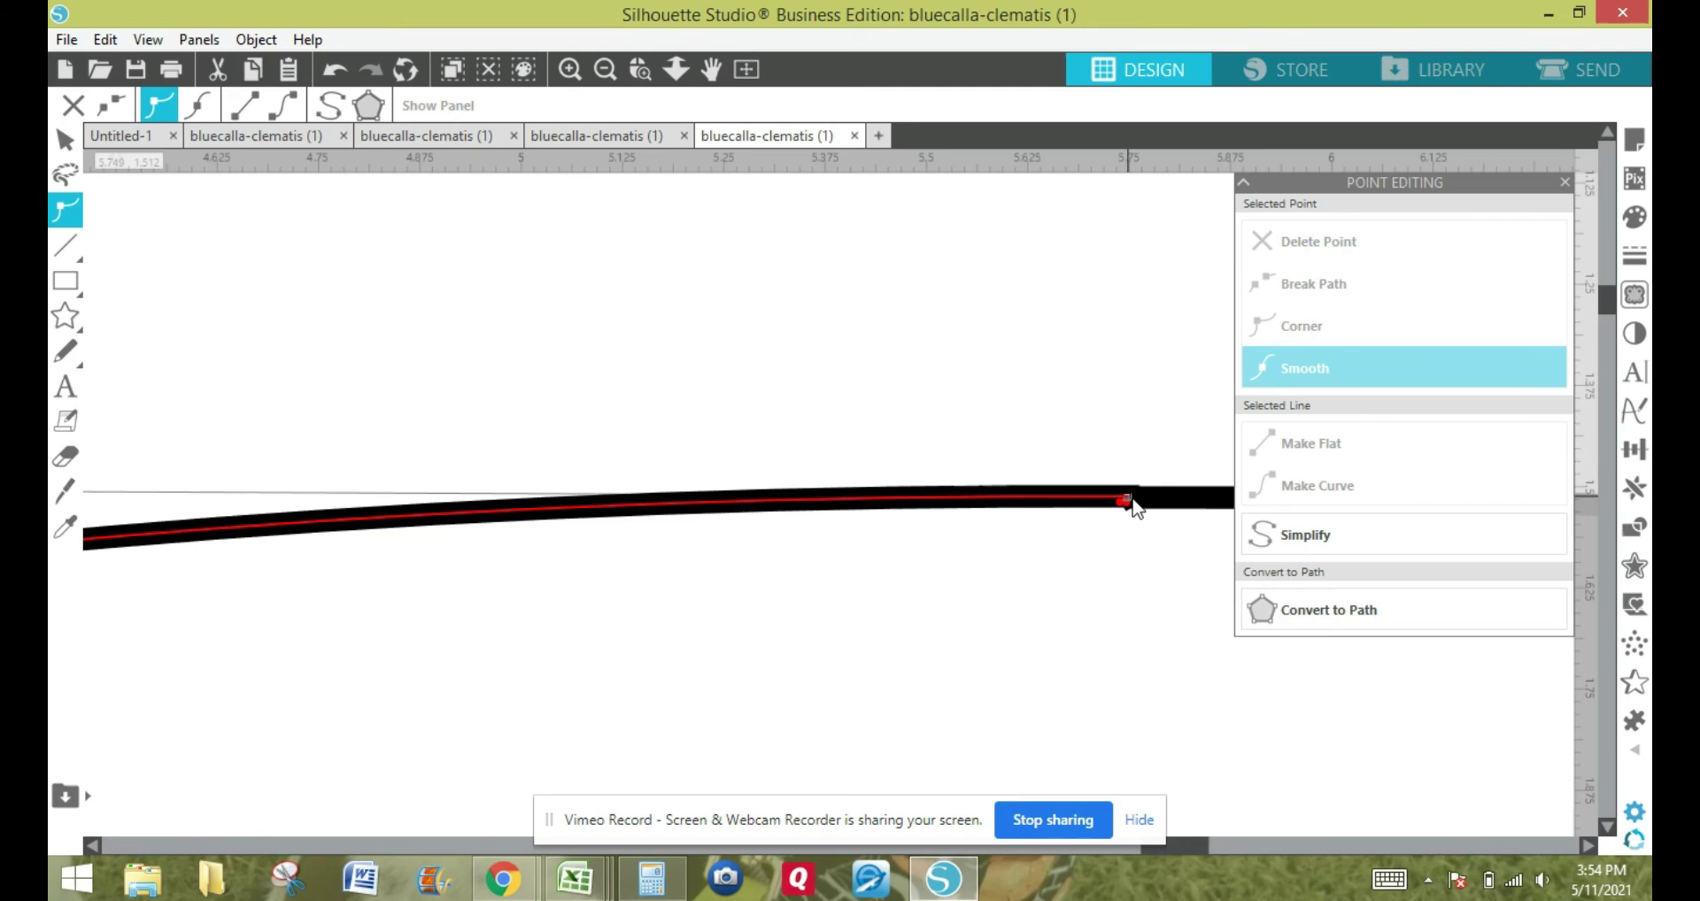
click(1134, 503)
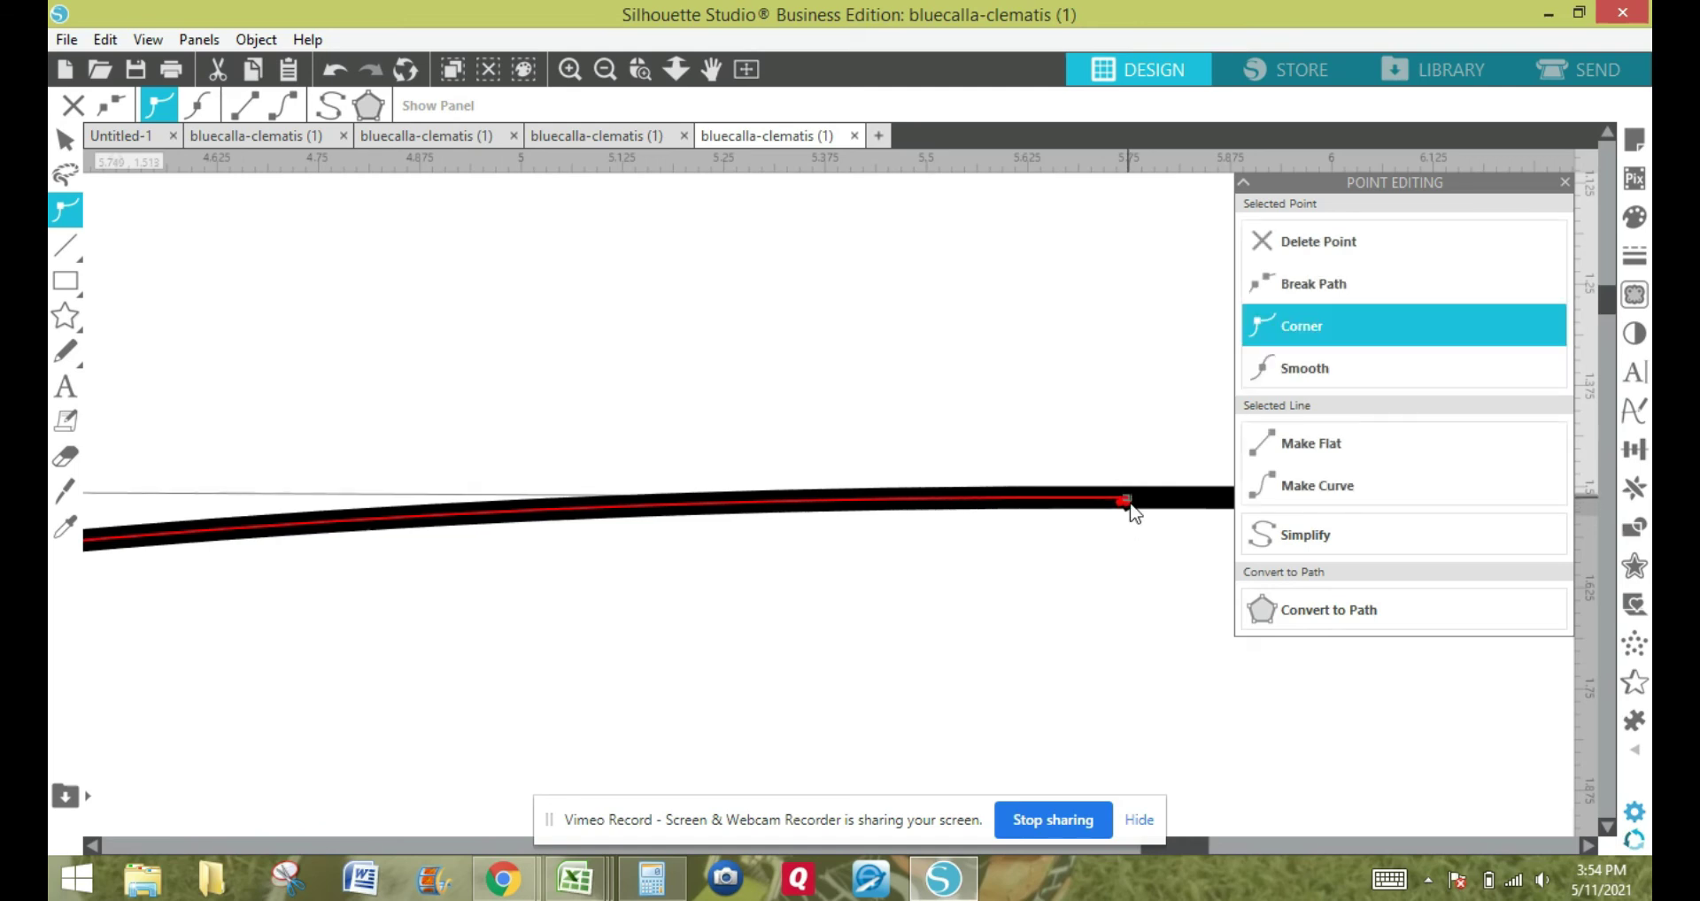
click(1132, 452)
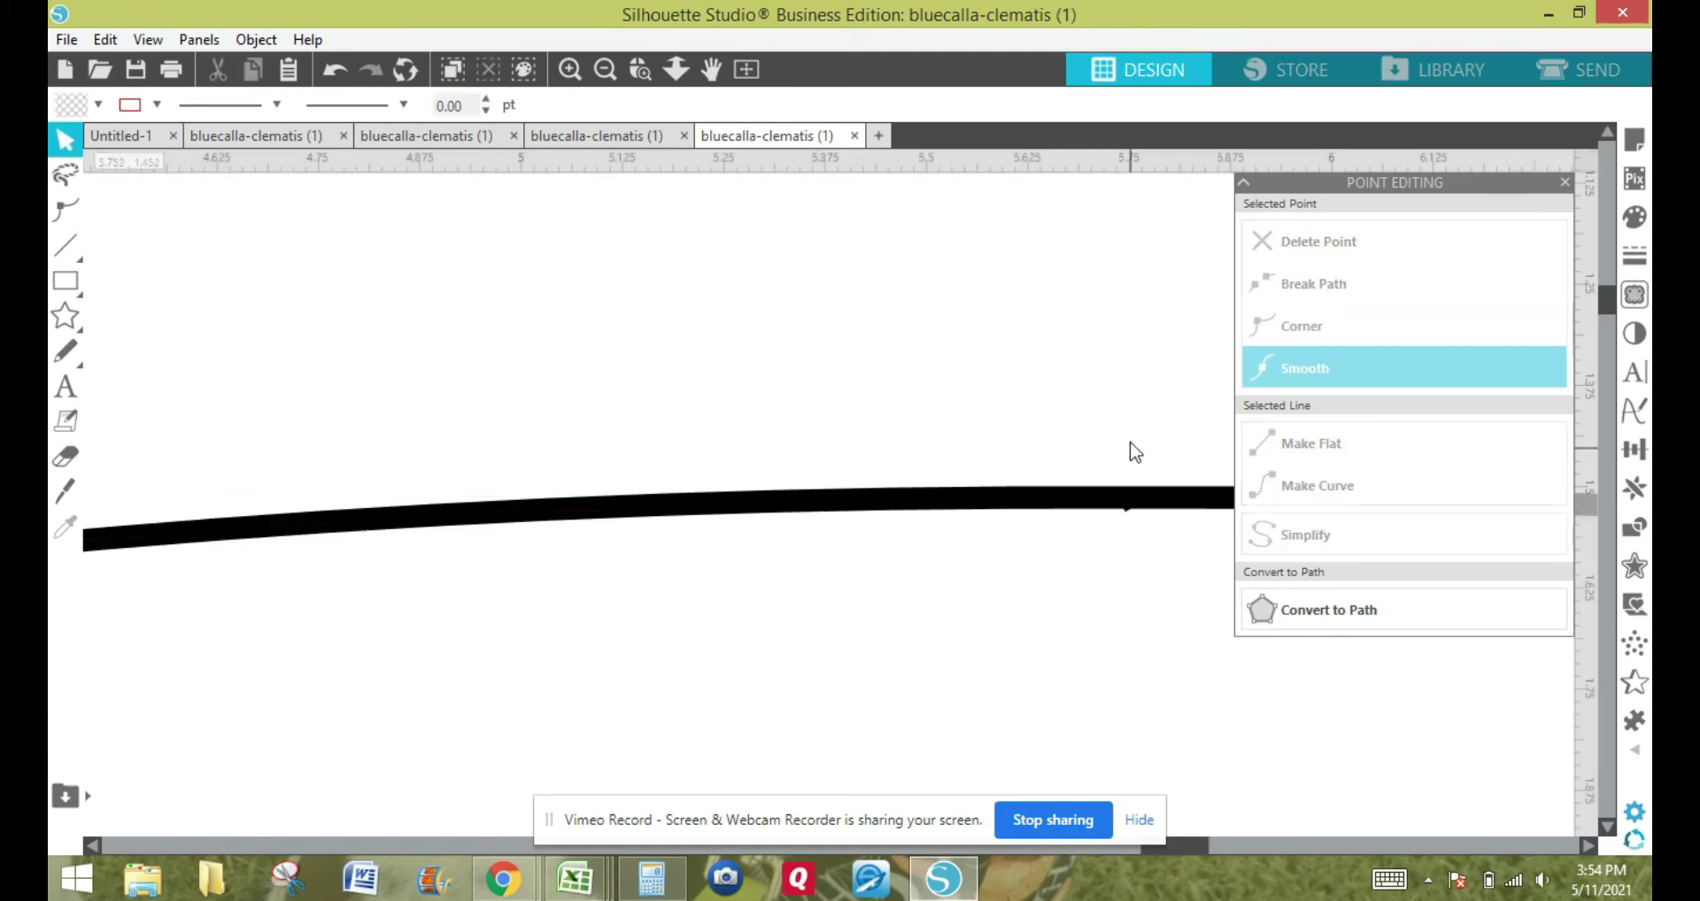
Try to trim the tiny nub beneath the upper centre joint with the Knife tool, using a straight solid cut.
mouse_move(73, 363)
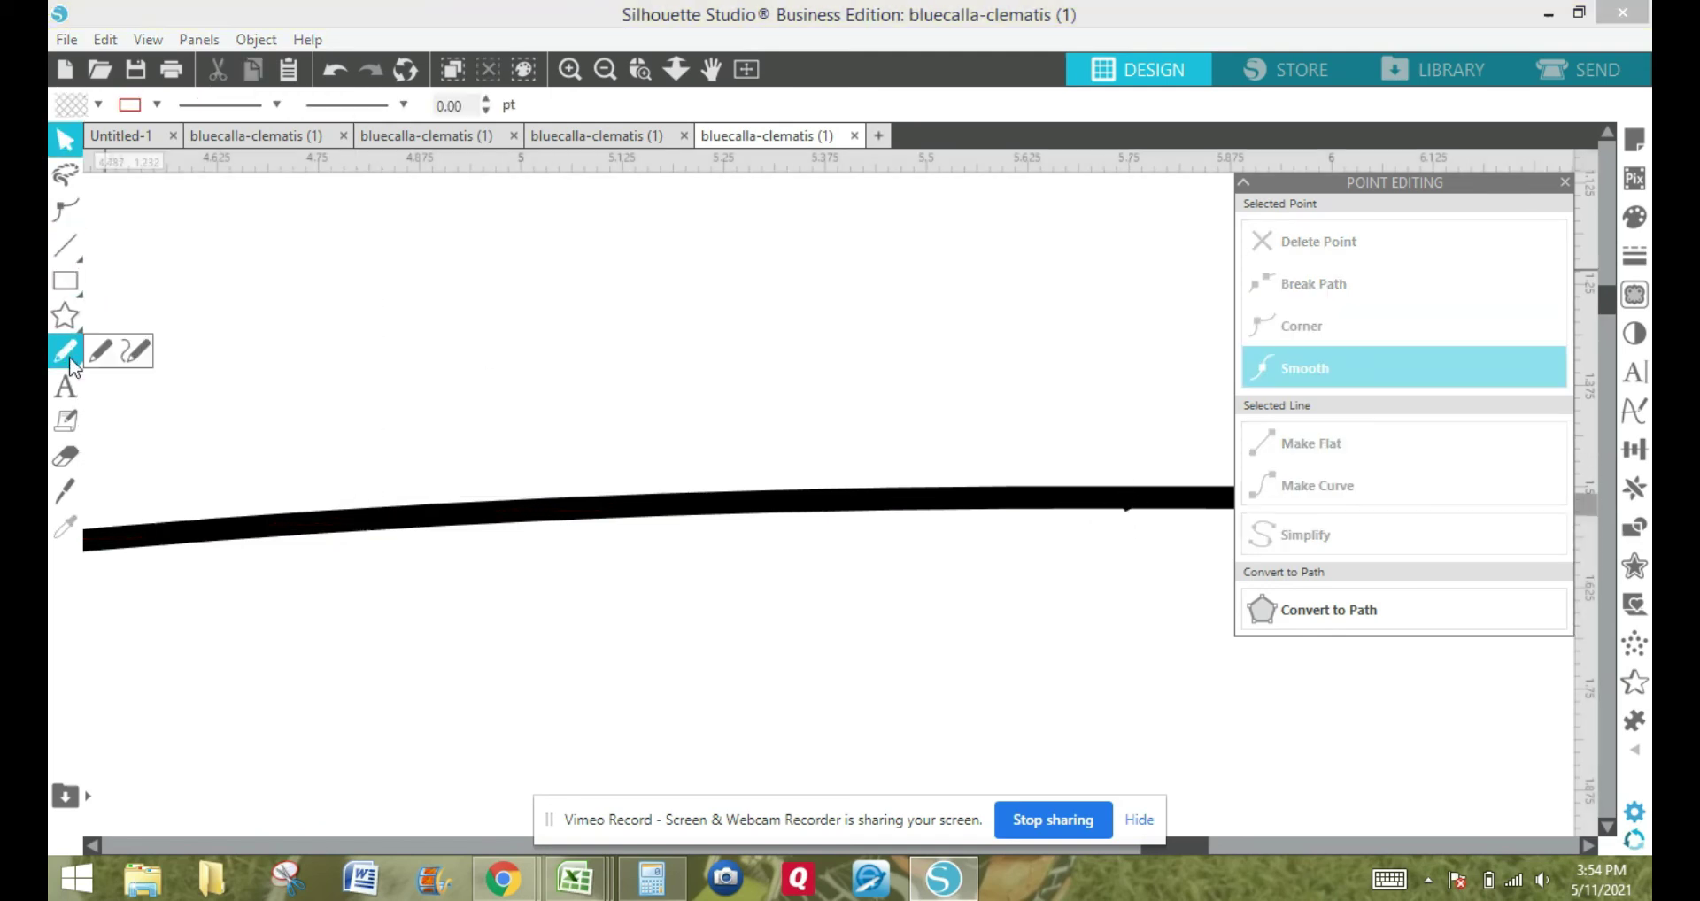
click(66, 456)
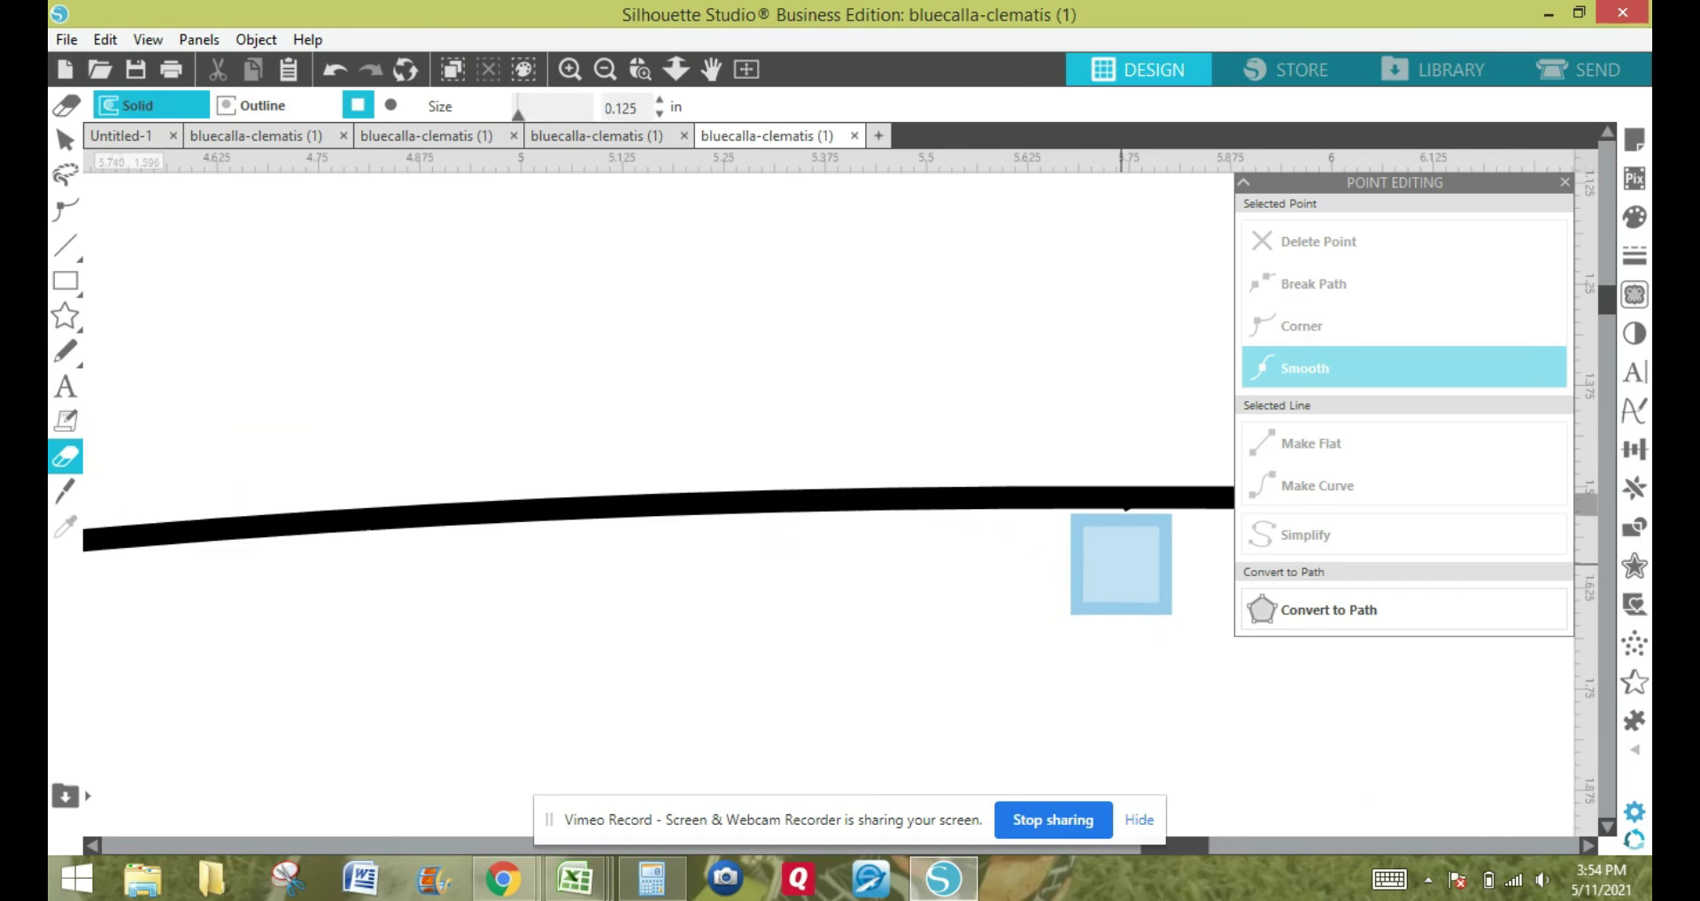
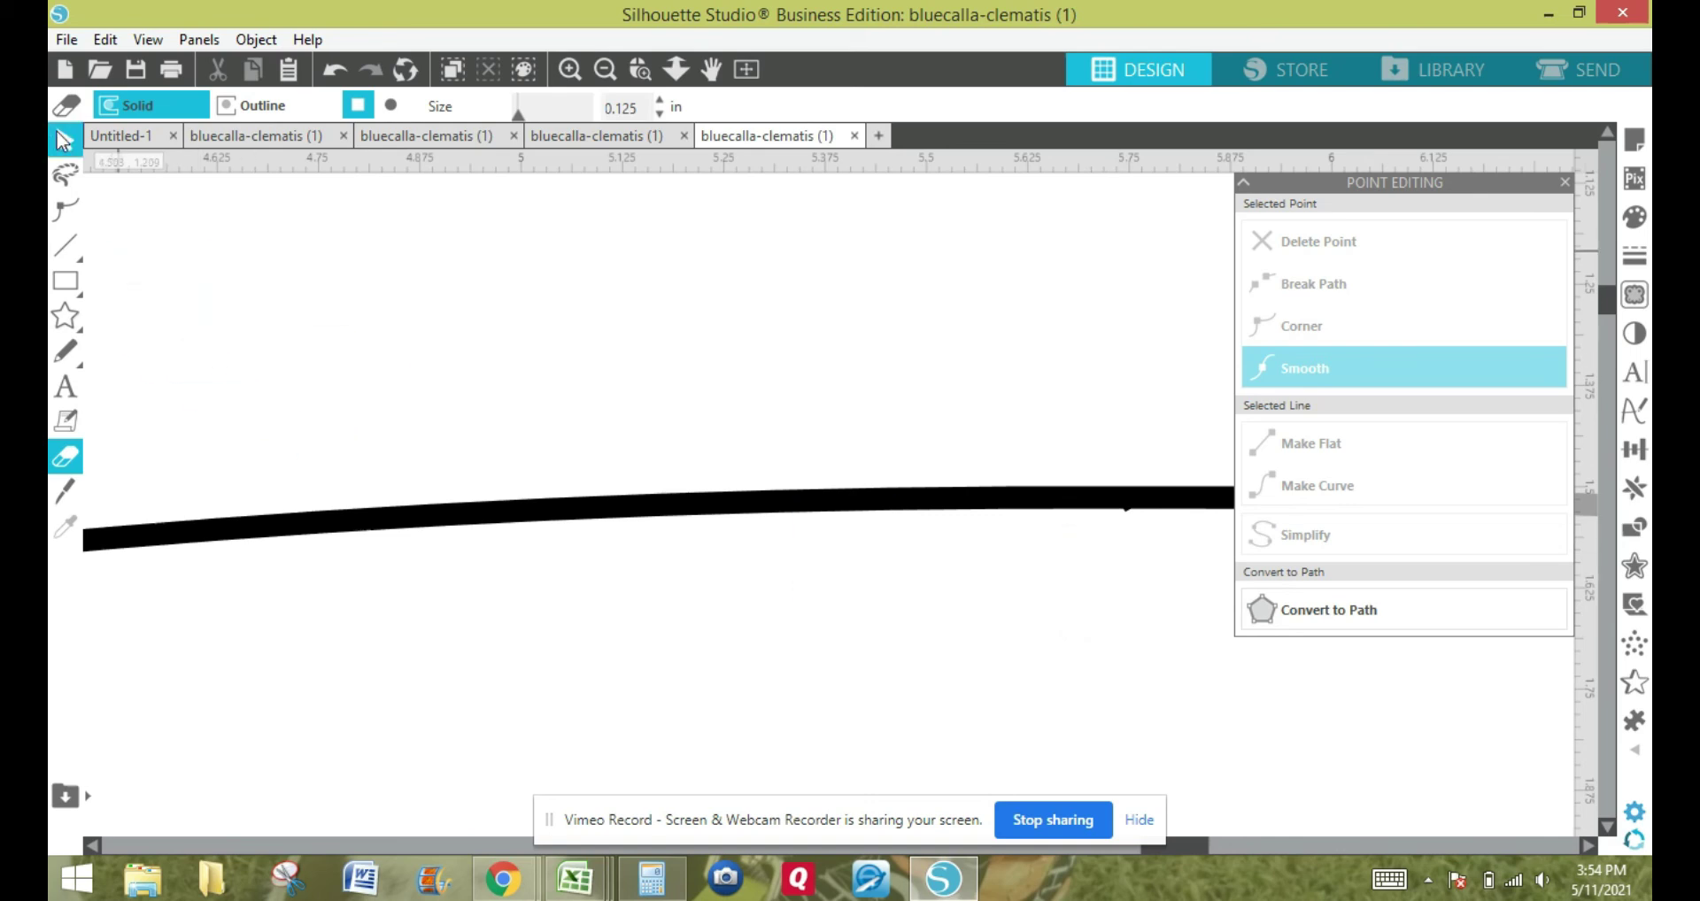
click(62, 145)
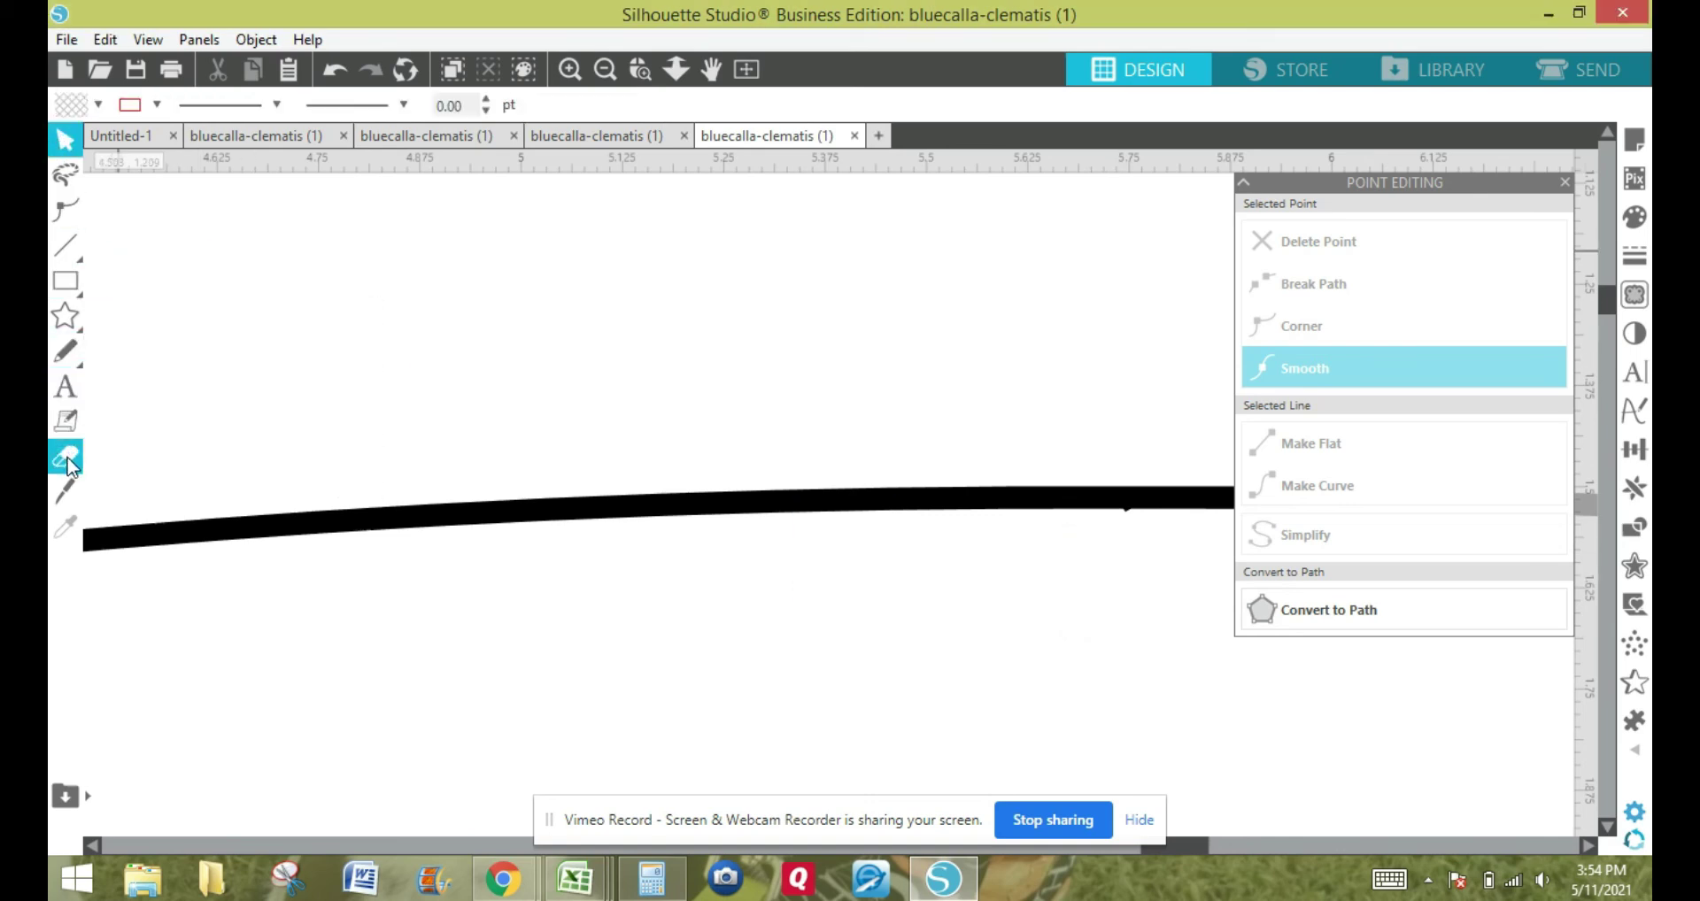
click(69, 460)
click(66, 491)
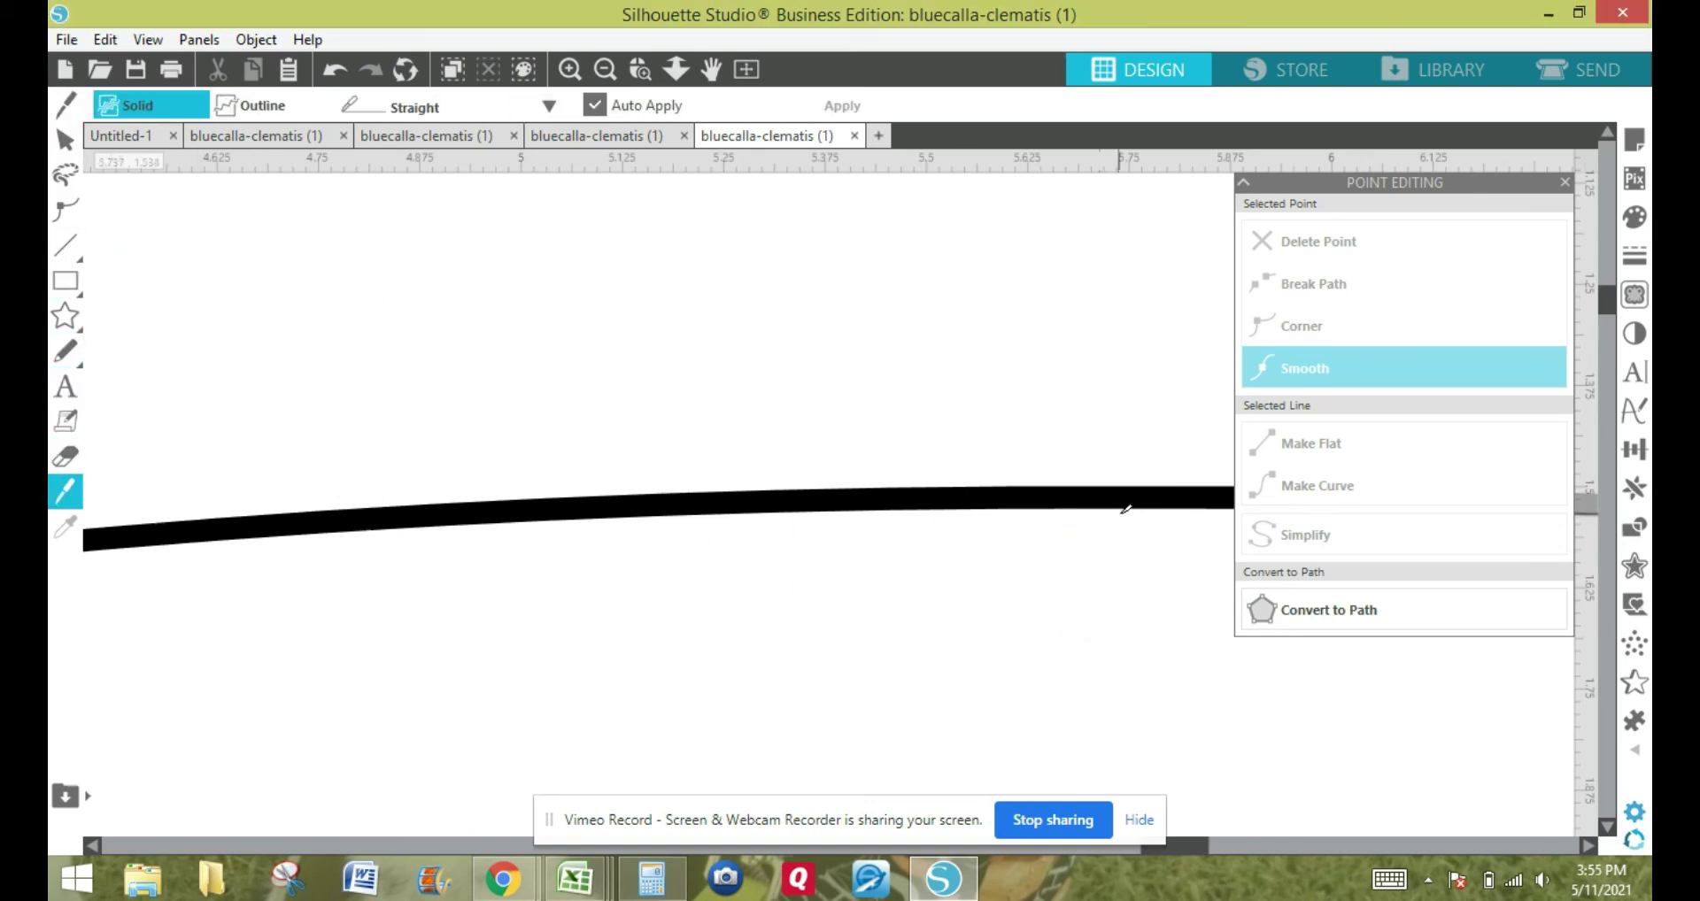
drag(1122, 509, 1130, 517)
Try to erase the tiny nub beneath the upper centre joint with a solid square 0.125 in Eraser.
click(607, 74)
click(65, 456)
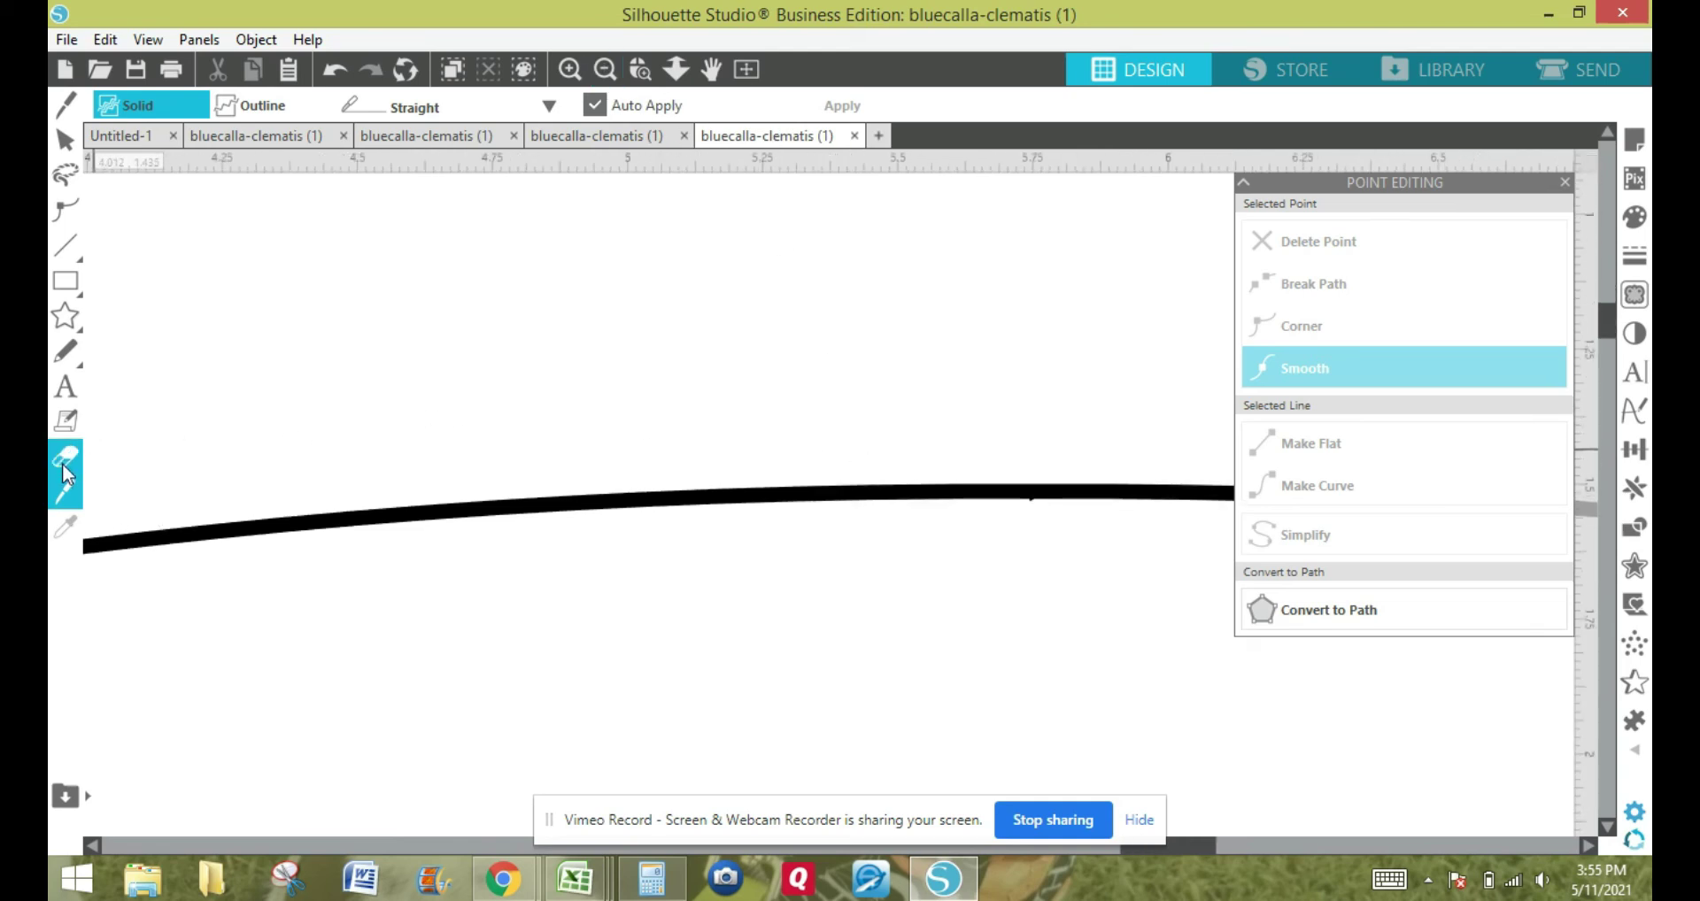
drag(1049, 543, 1043, 537)
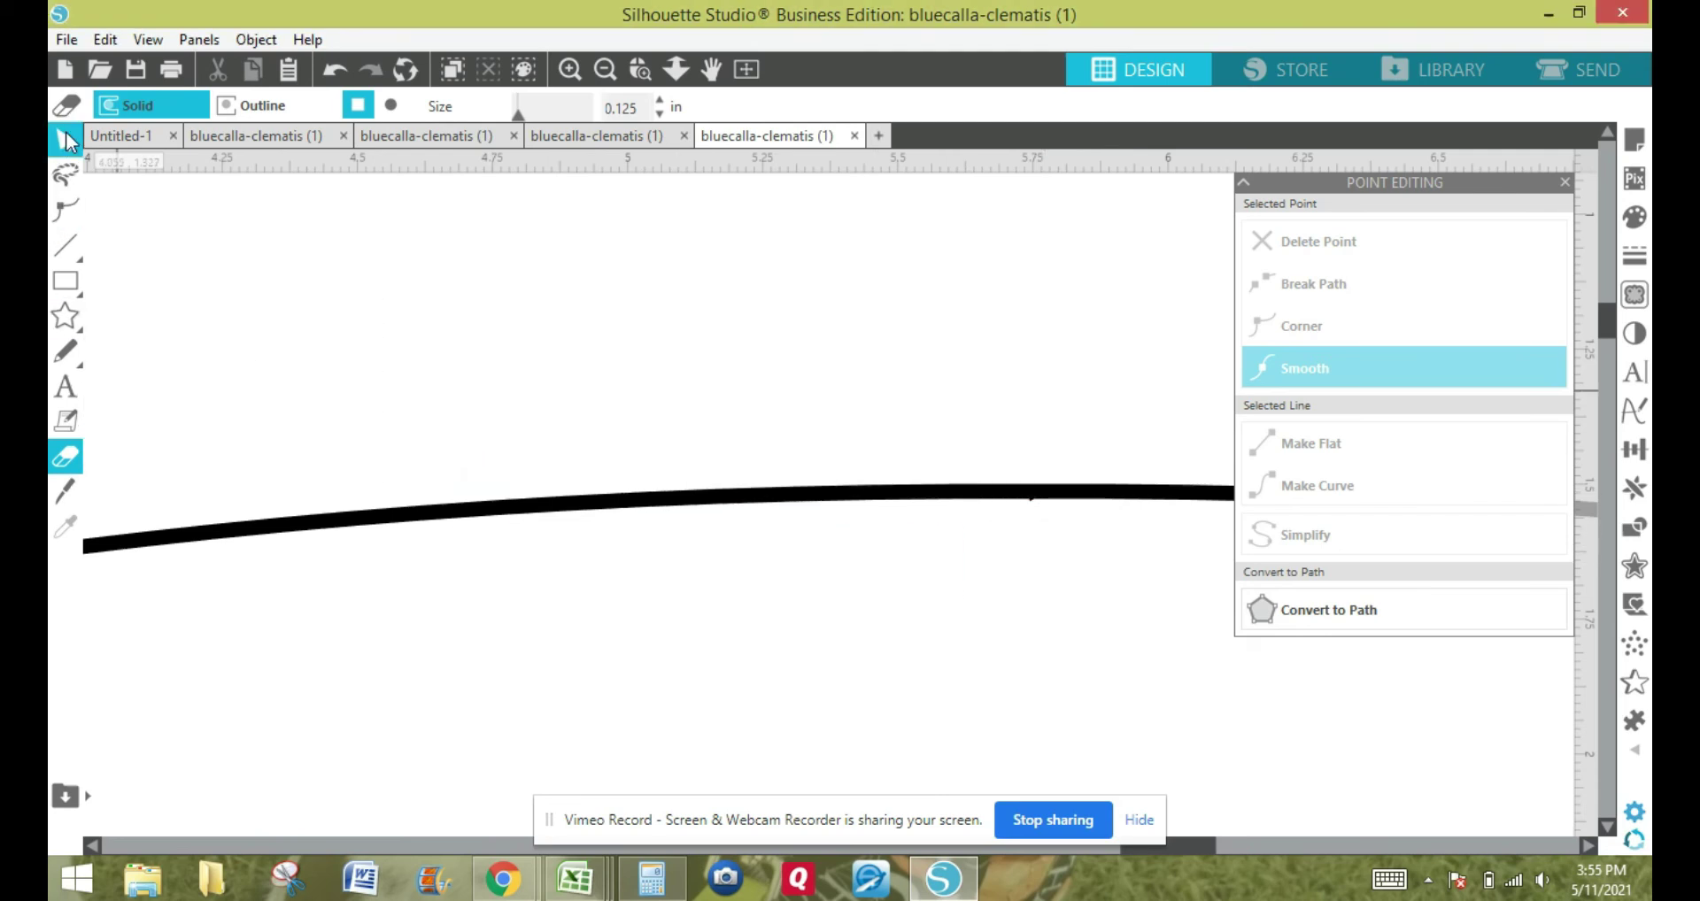
click(67, 140)
Examine the entire unfolded outline of the exterior top piece.
click(607, 69)
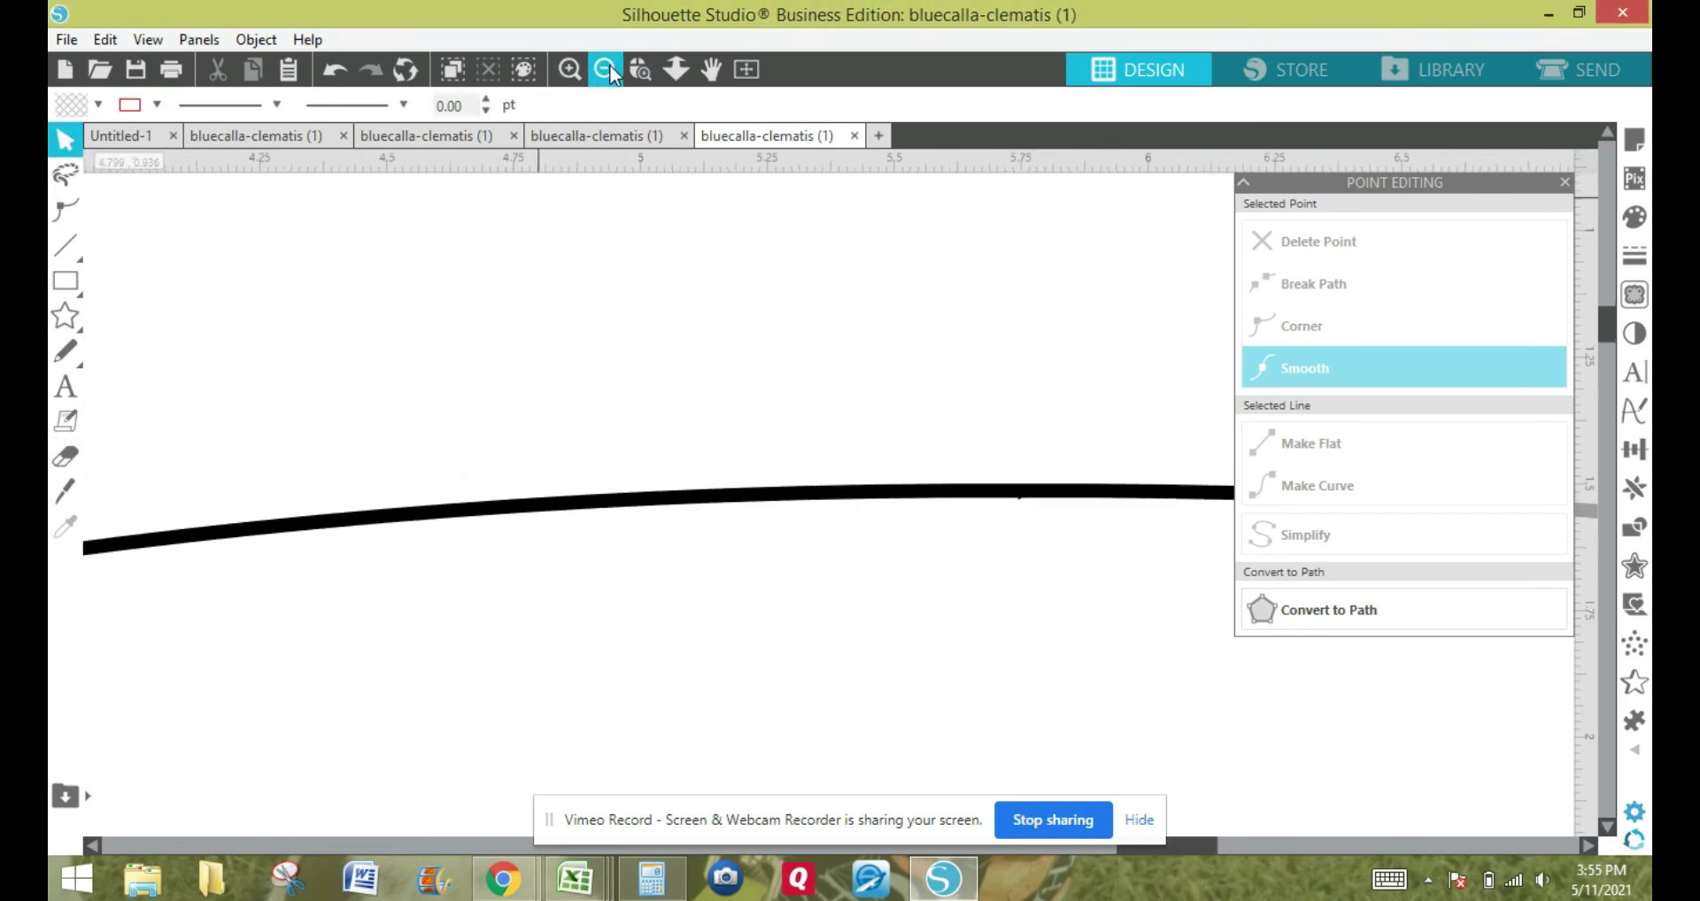
click(607, 69)
click(608, 69)
click(607, 69)
click(607, 69)
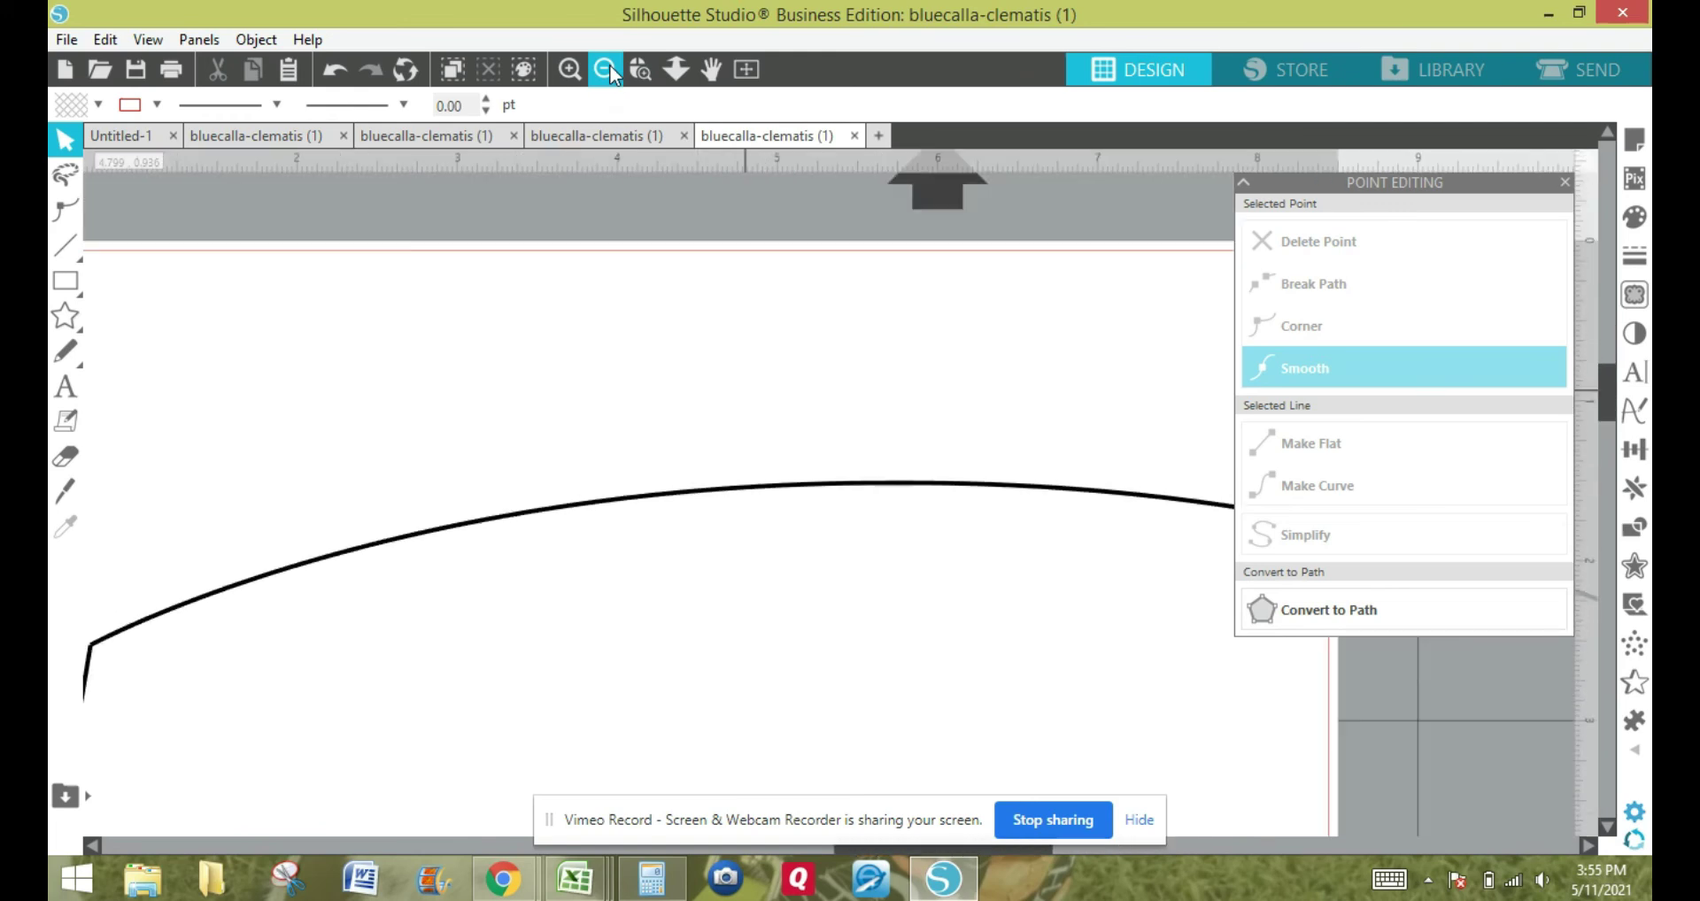
click(607, 69)
click(608, 69)
click(607, 69)
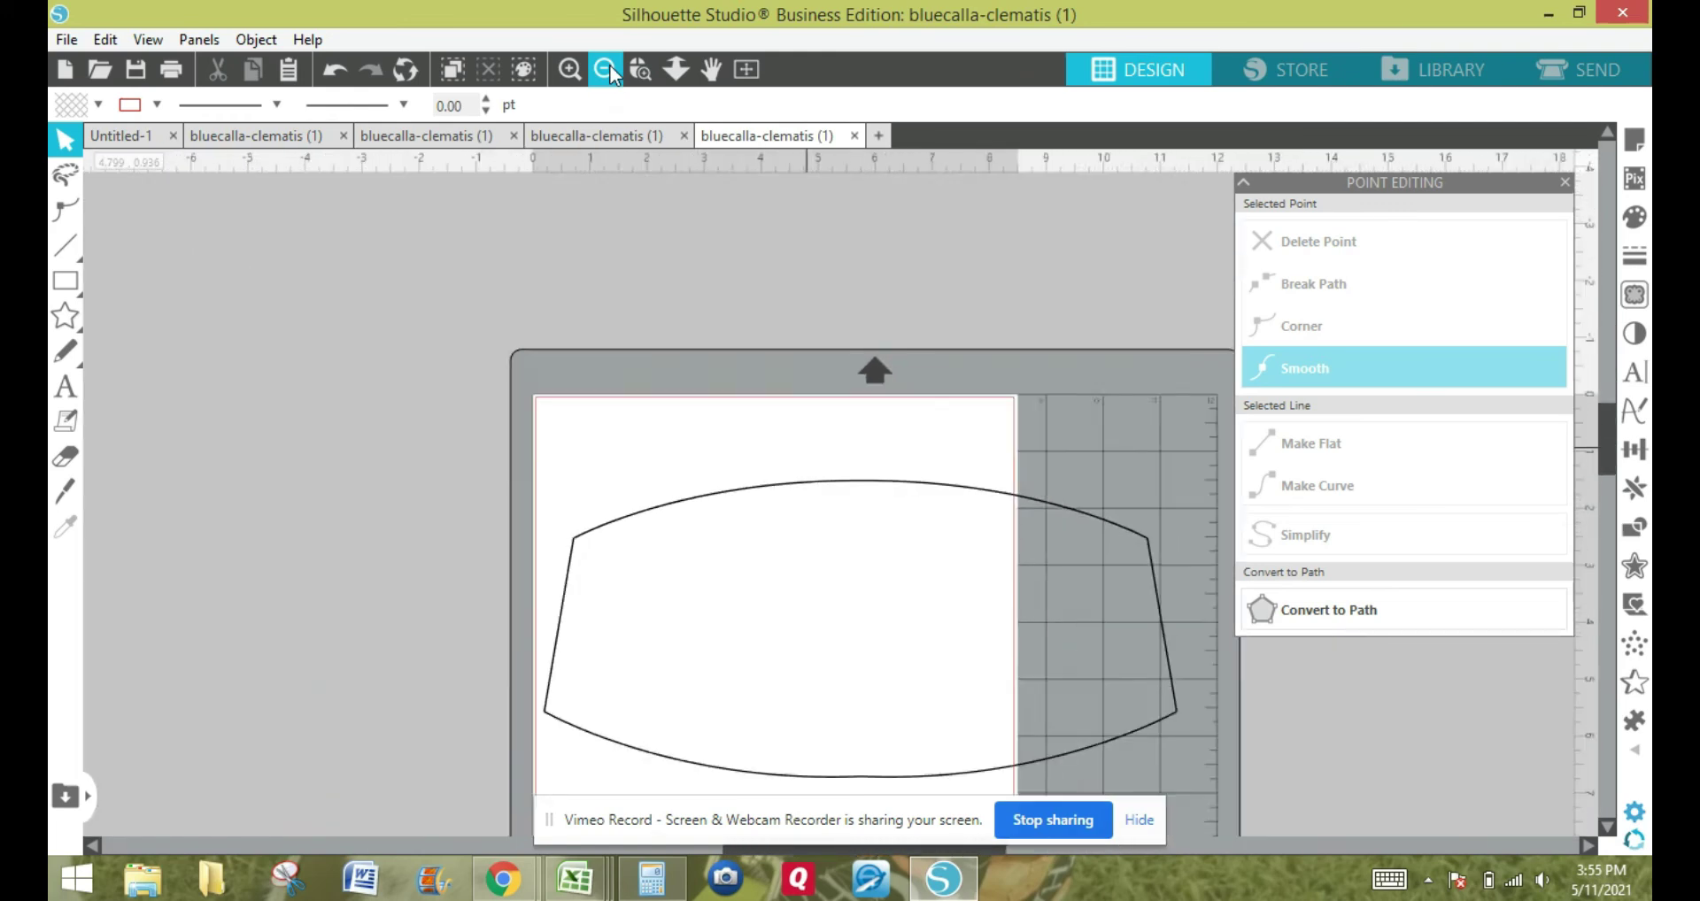
click(608, 69)
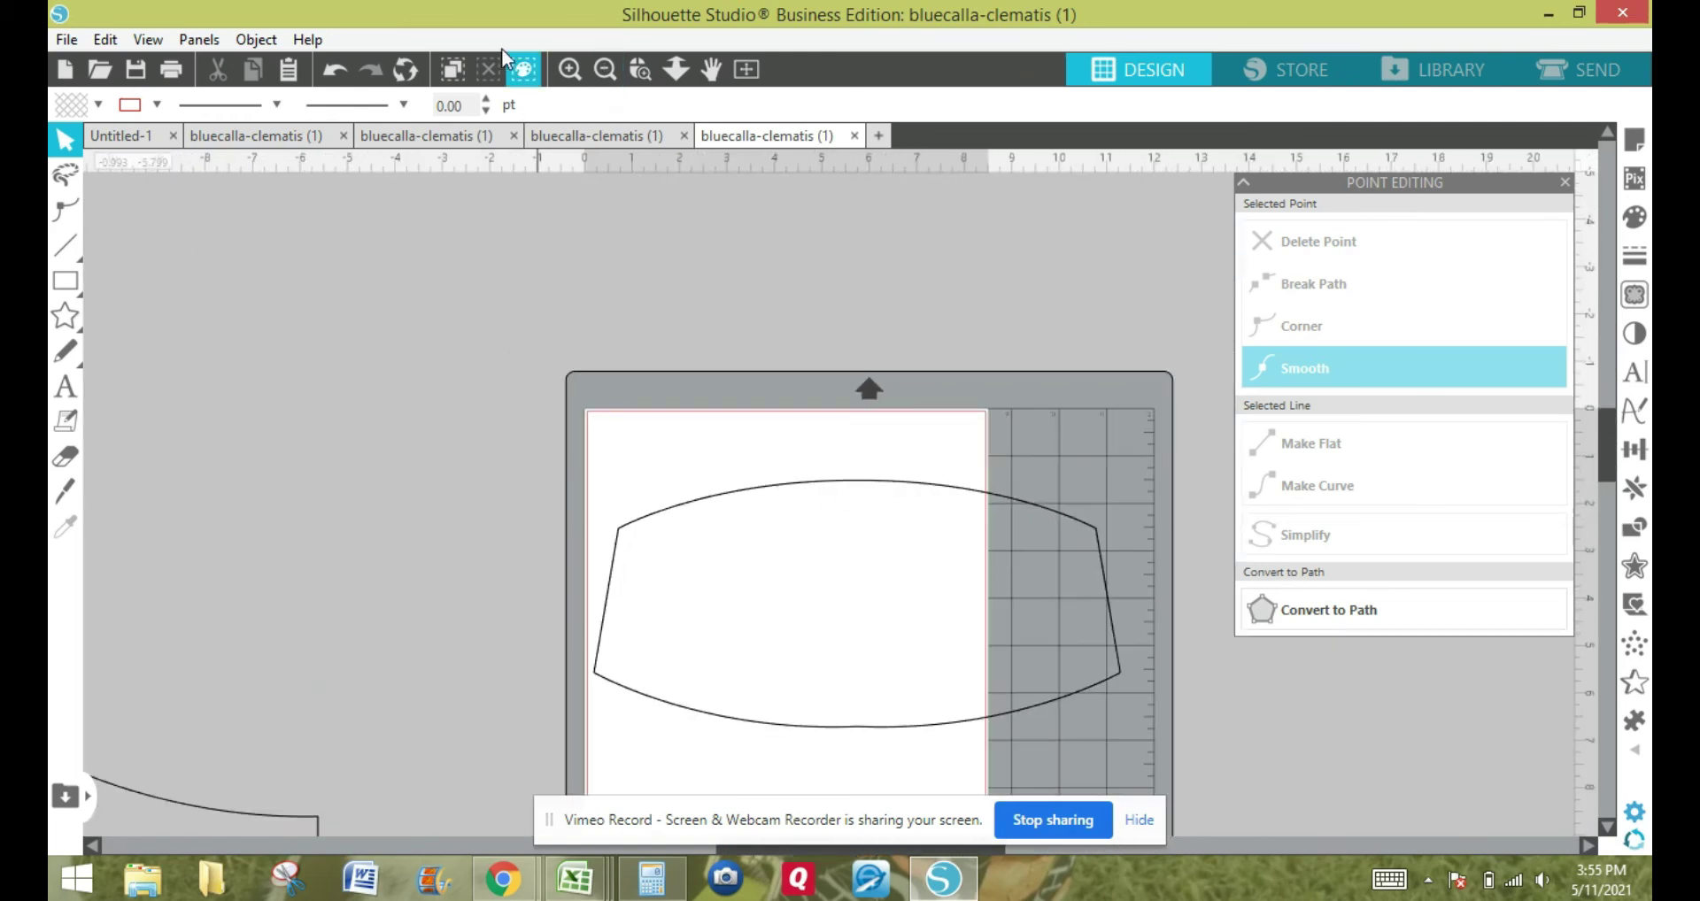
Edit the outline's points at the lower centre joint, shifting an end point slightly to close the small notch.
click(570, 69)
drag(1607, 415, 1565, 467)
click(570, 69)
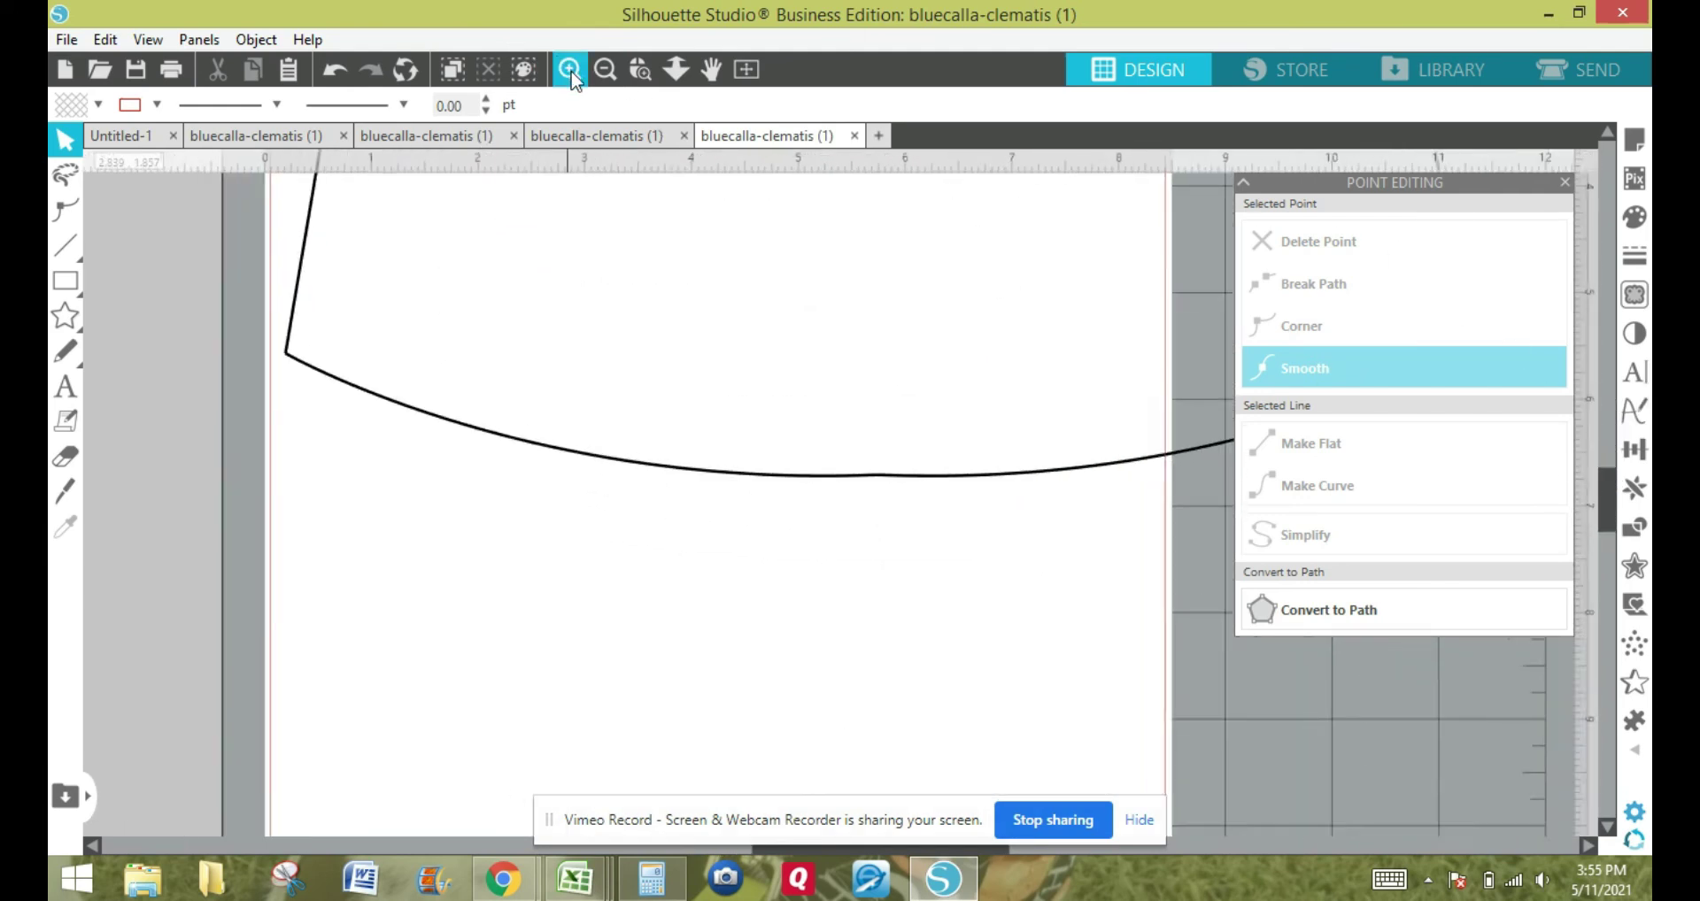
click(569, 69)
click(569, 69)
click(569, 69)
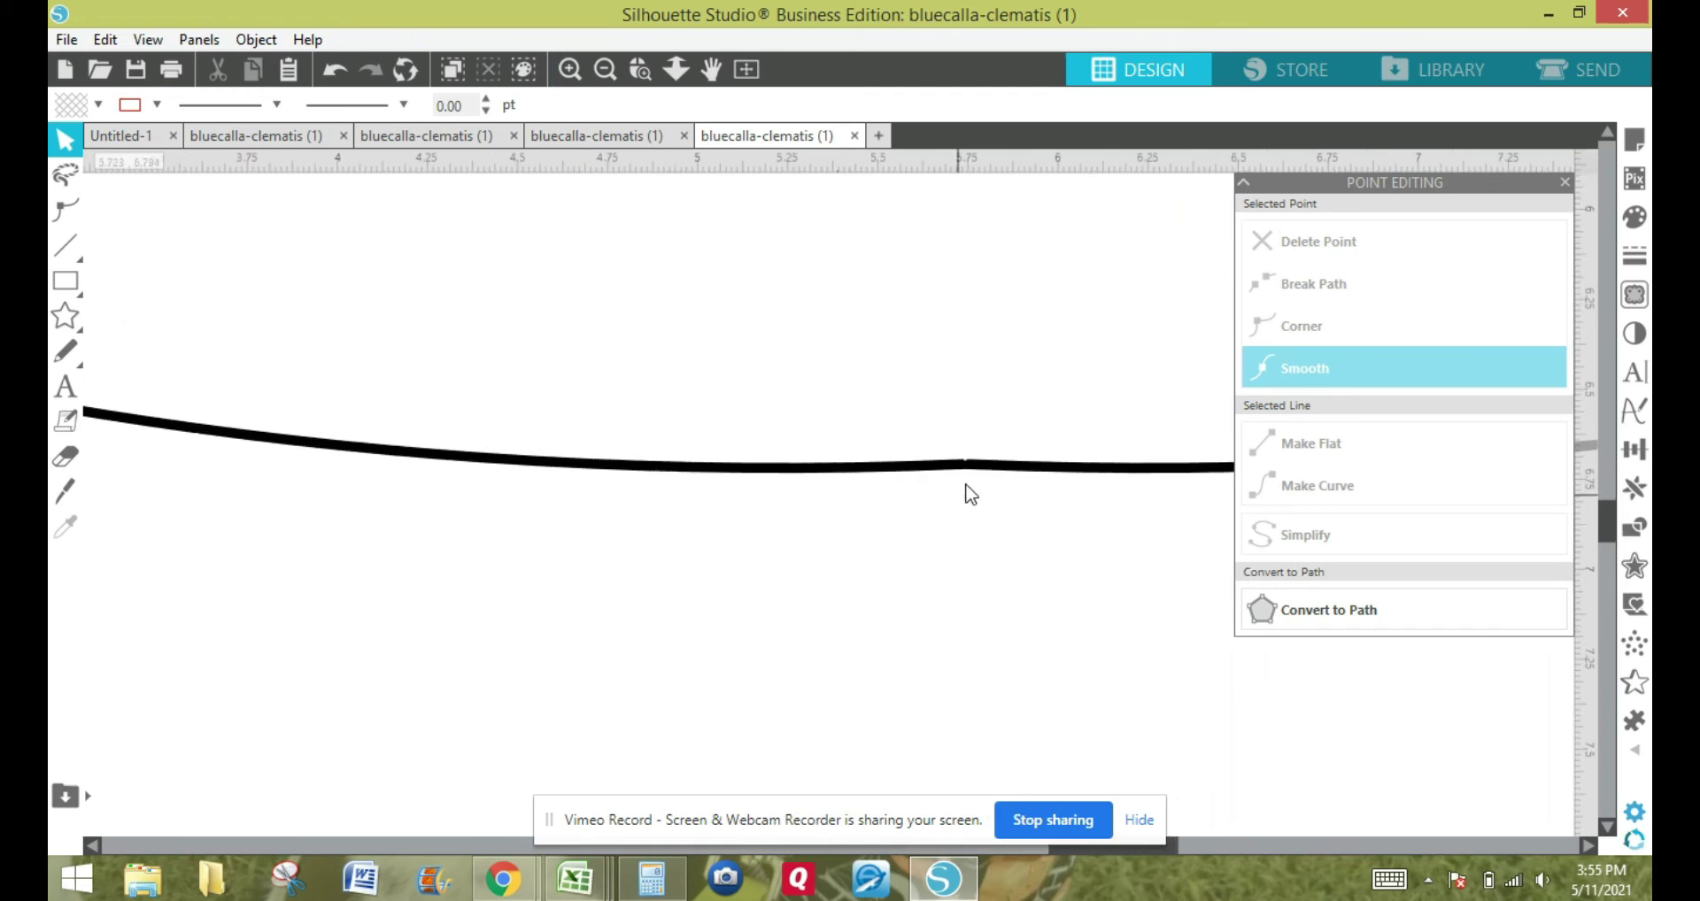
click(569, 69)
click(569, 69)
click(569, 69)
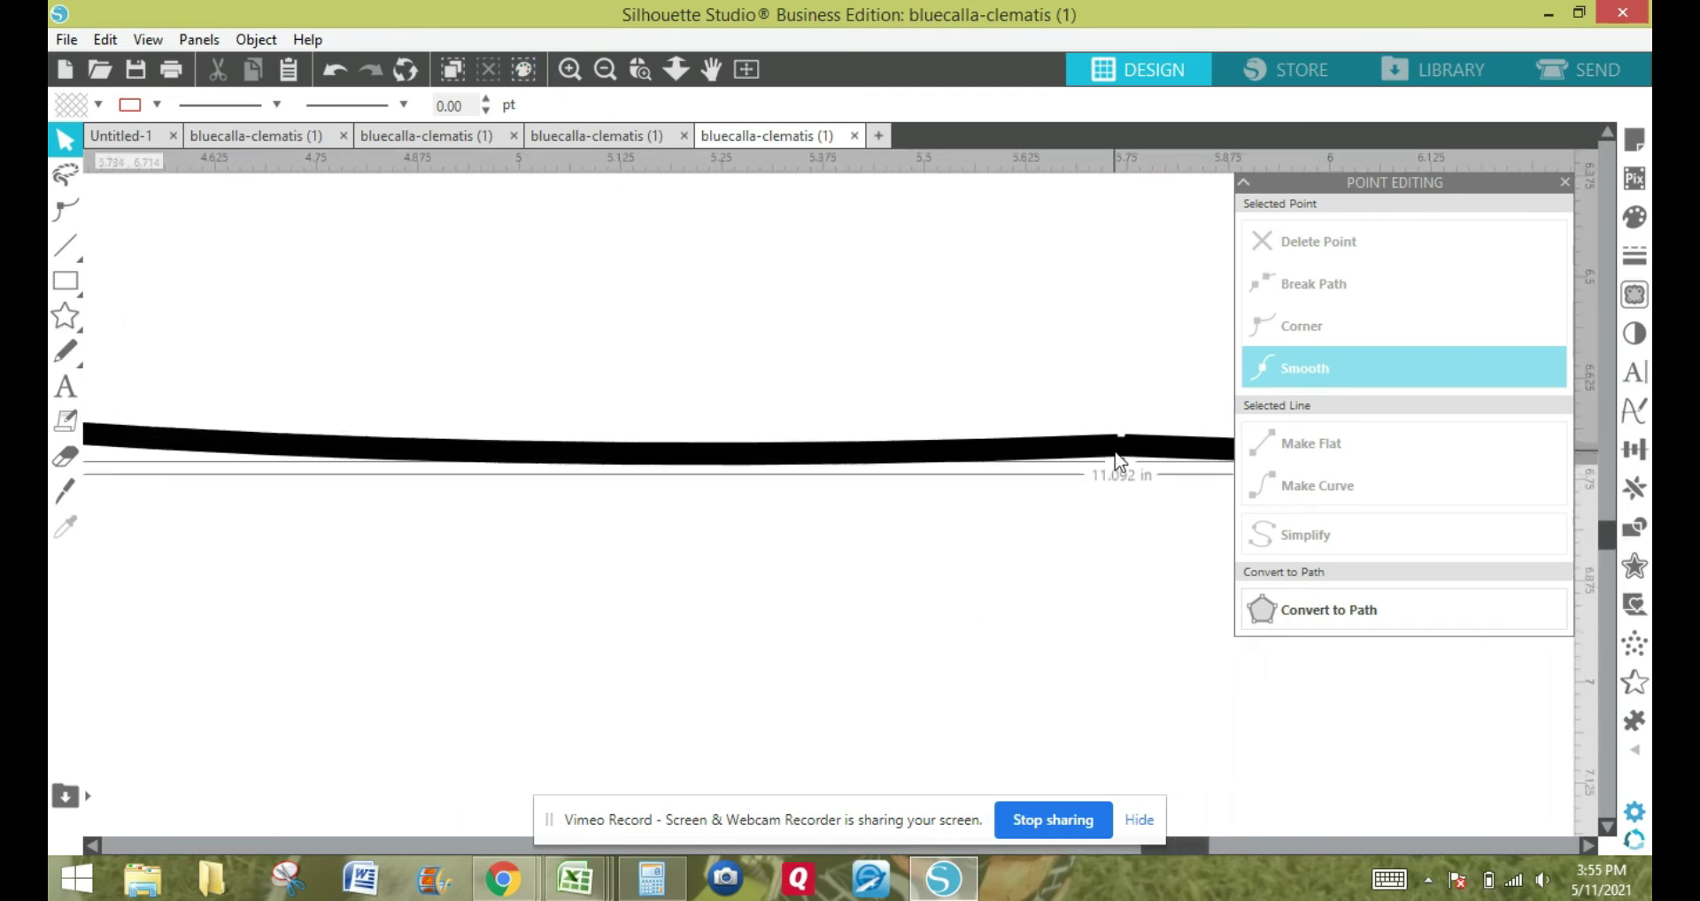
double_click(1121, 461)
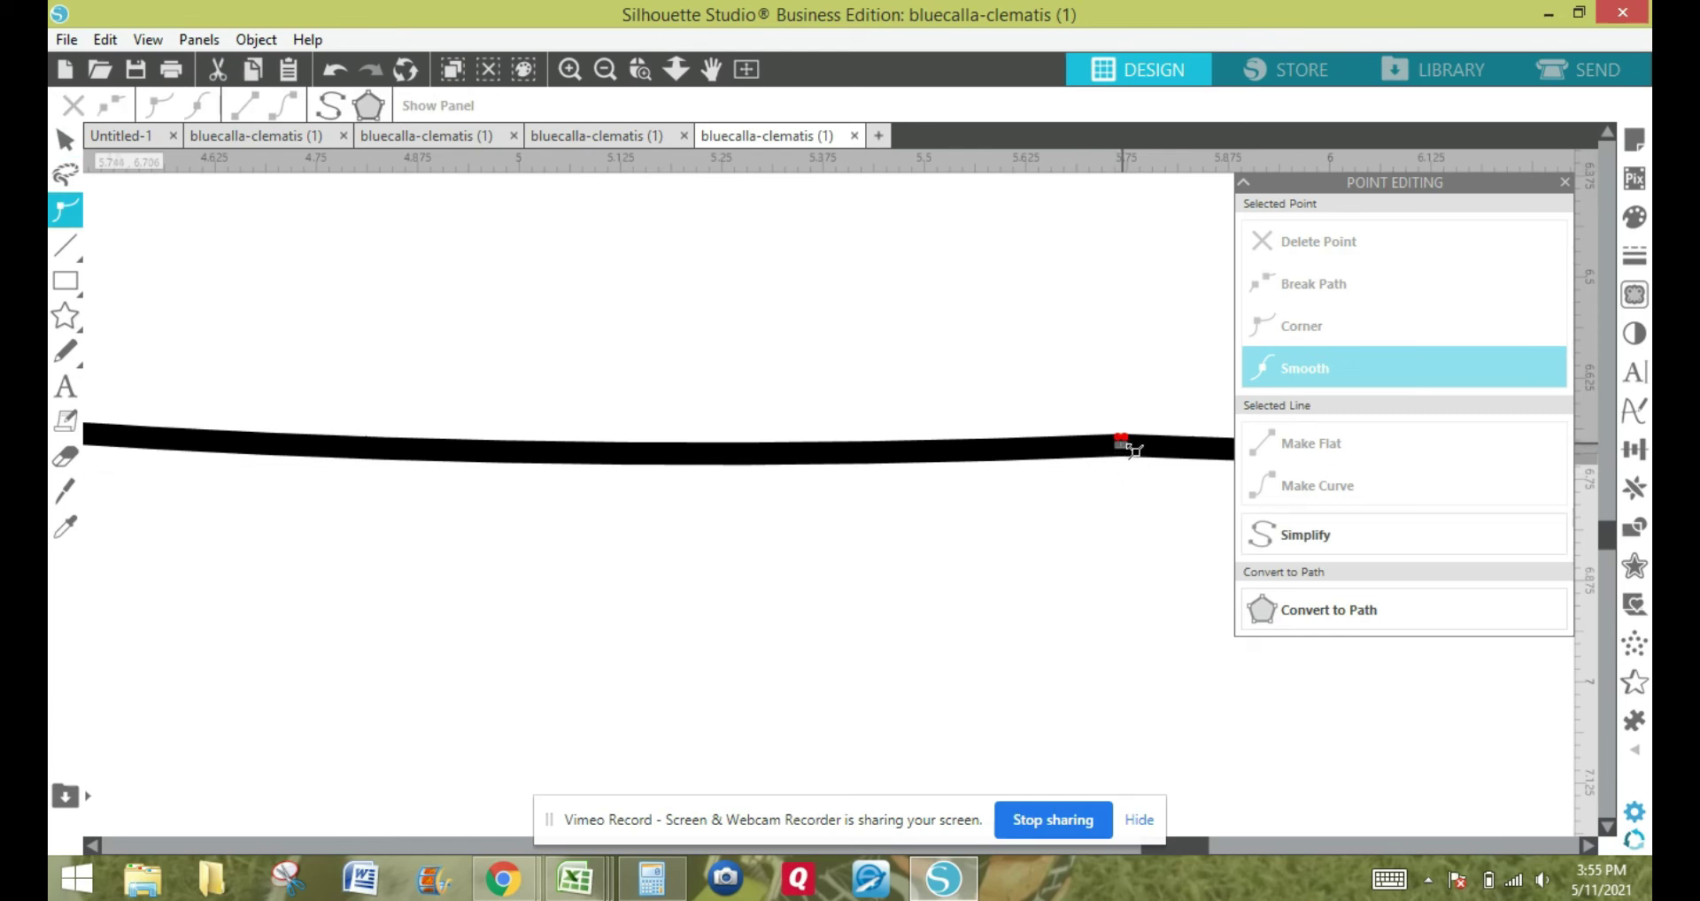
double_click(1140, 452)
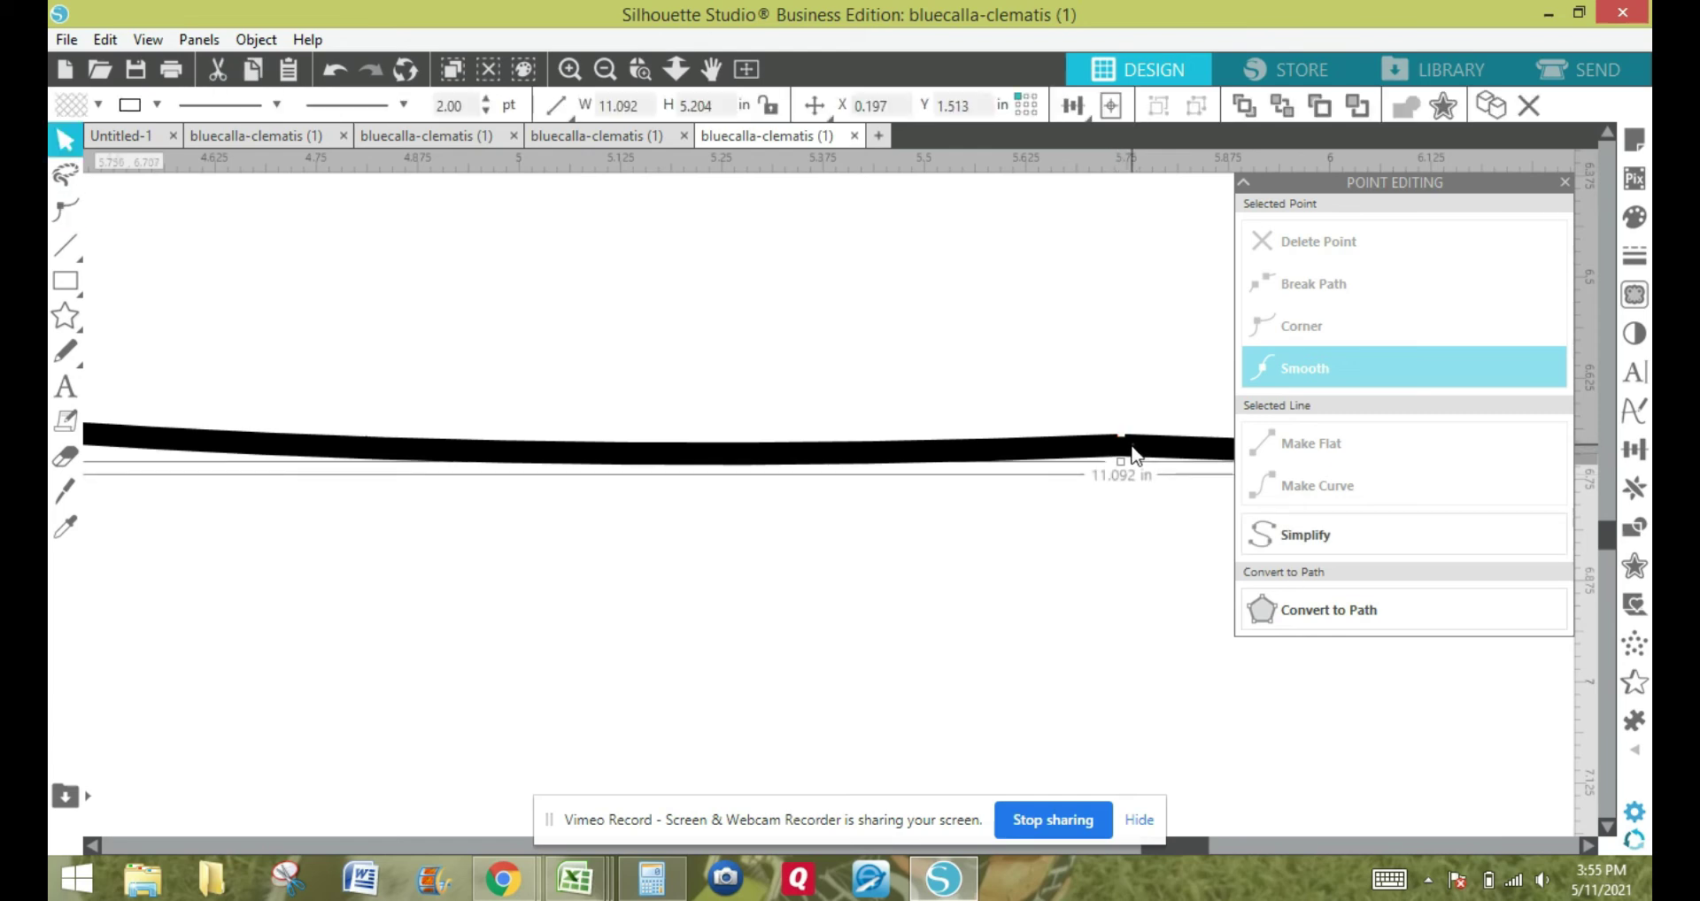
double_click(1114, 453)
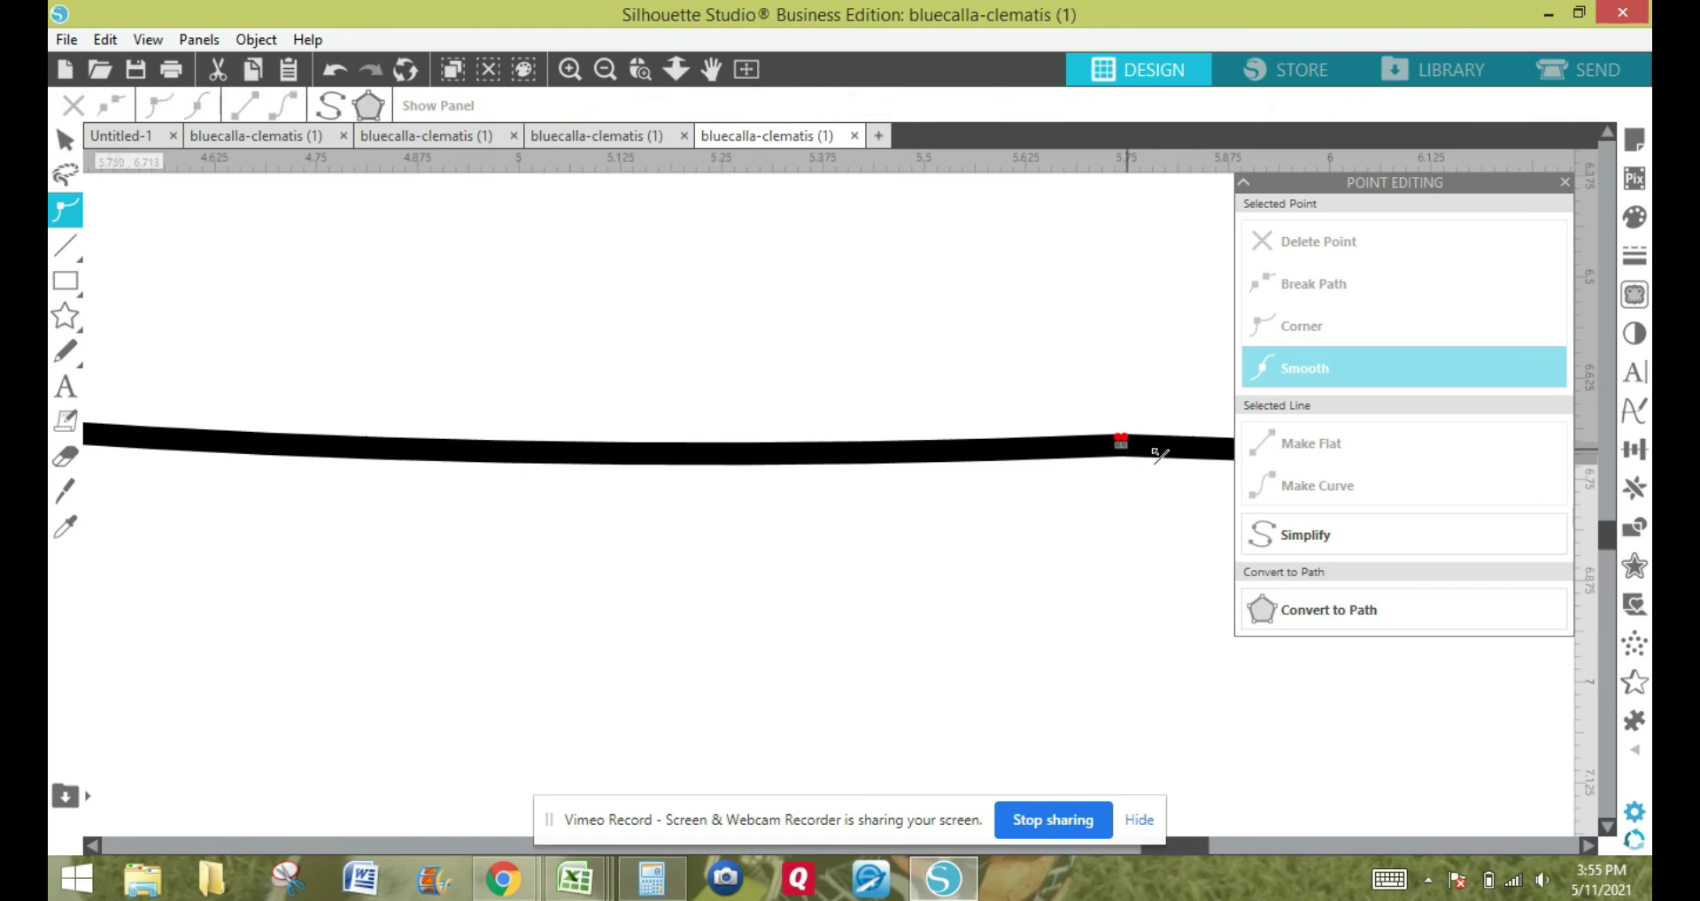
drag(1123, 446, 1120, 450)
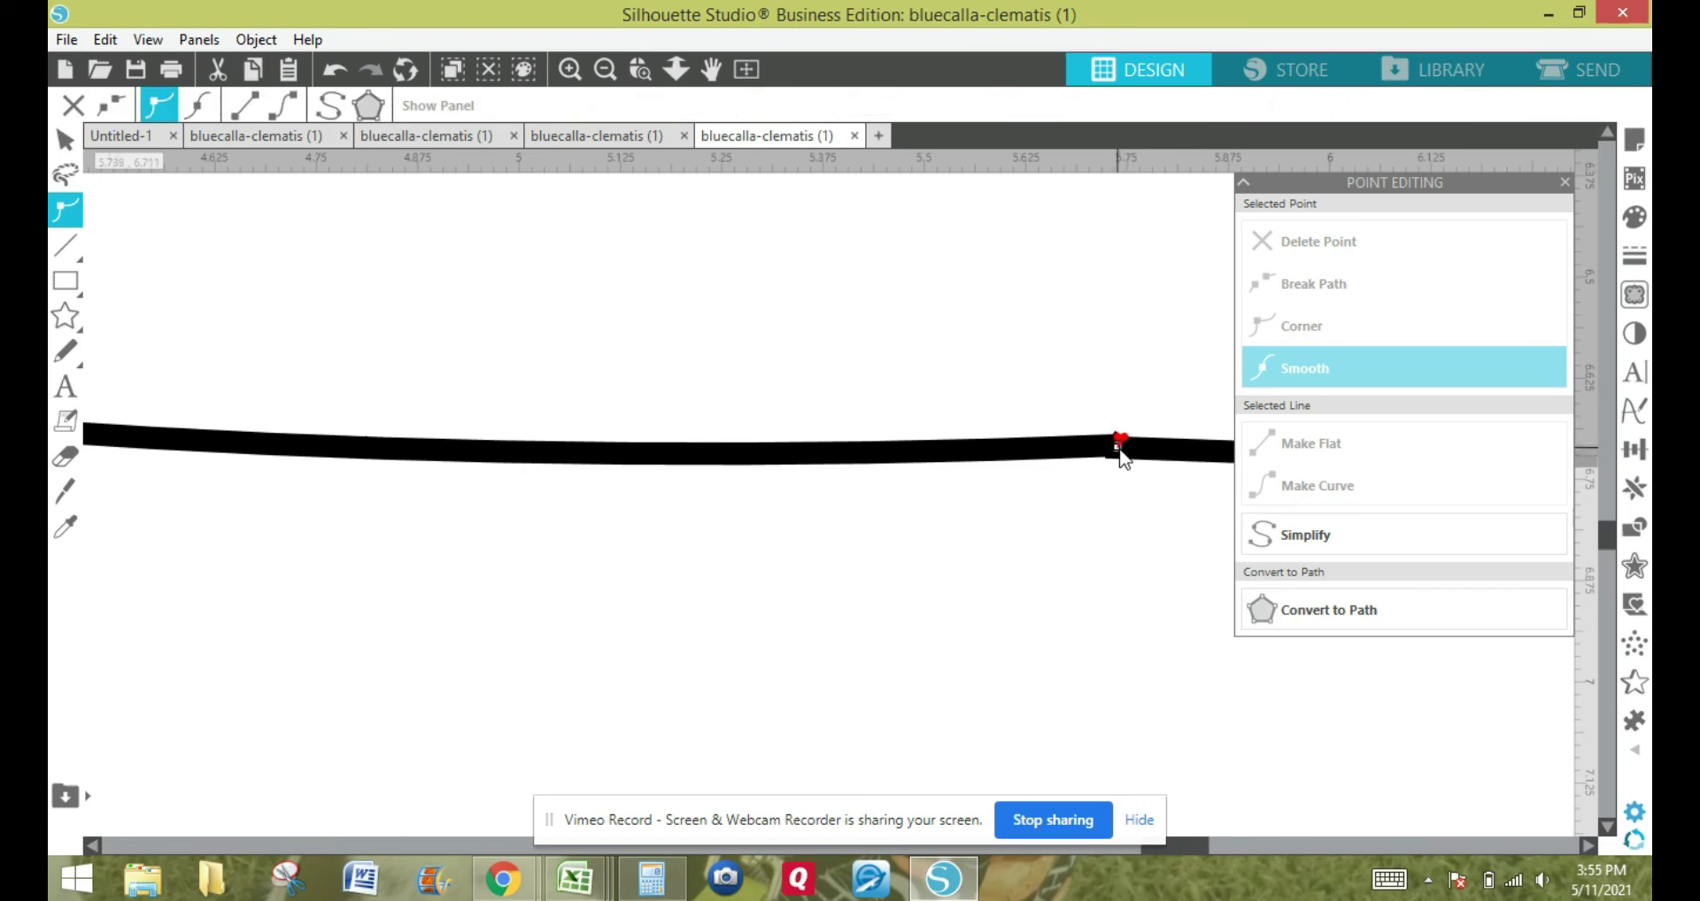
key(XF86AudioMute)
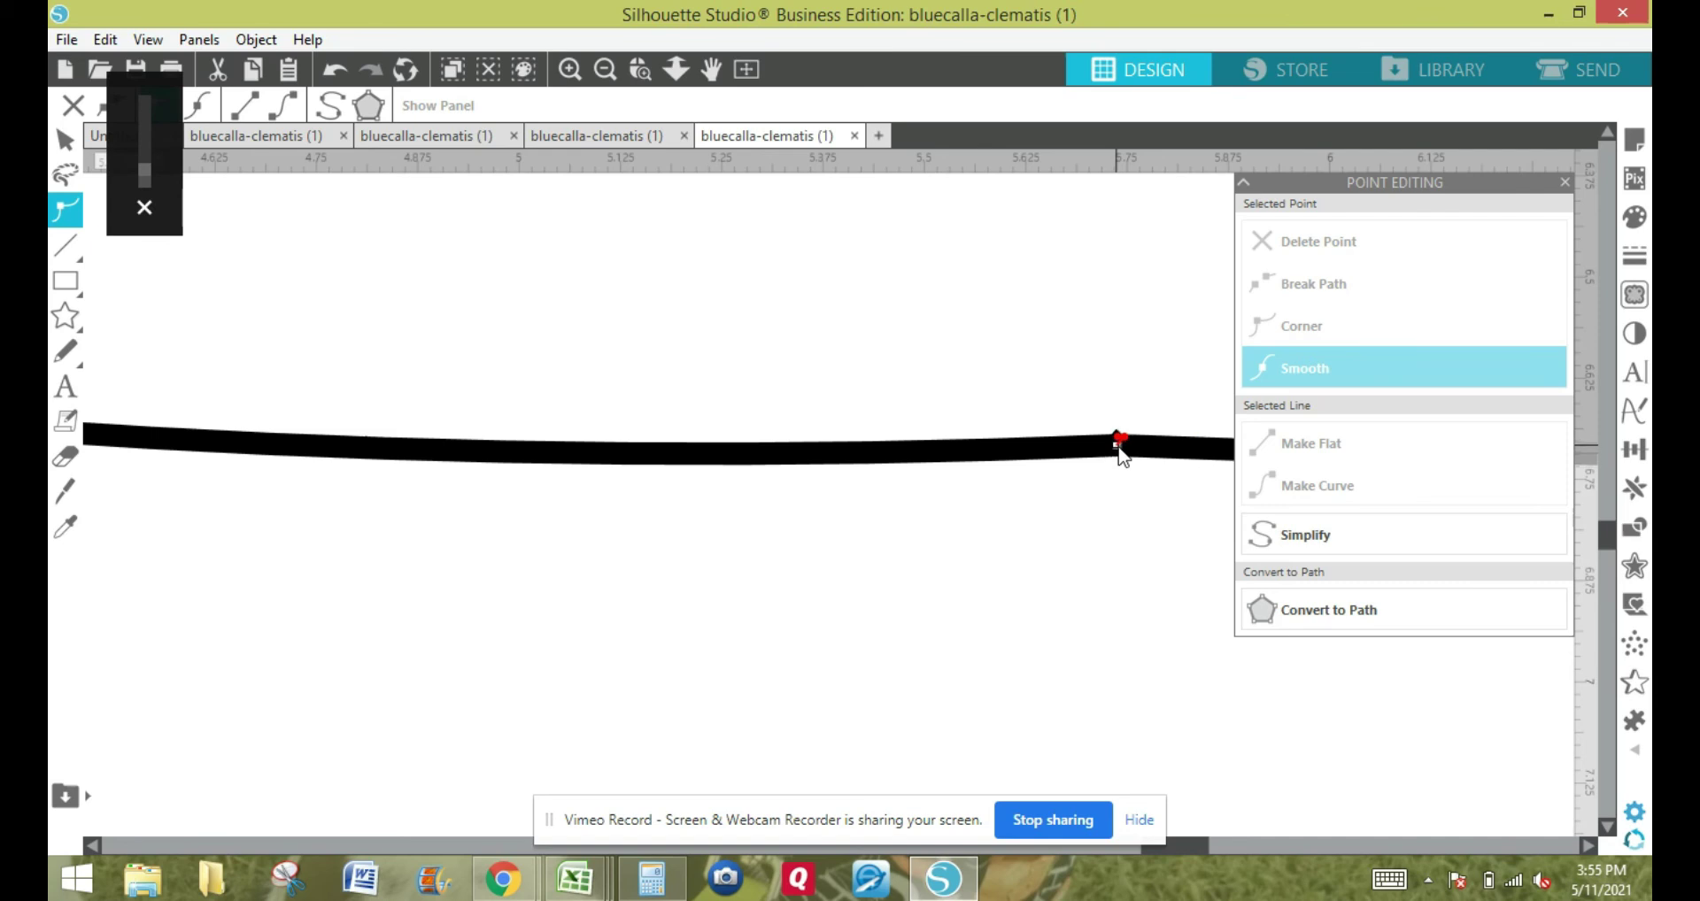
drag(1116, 453, 1124, 450)
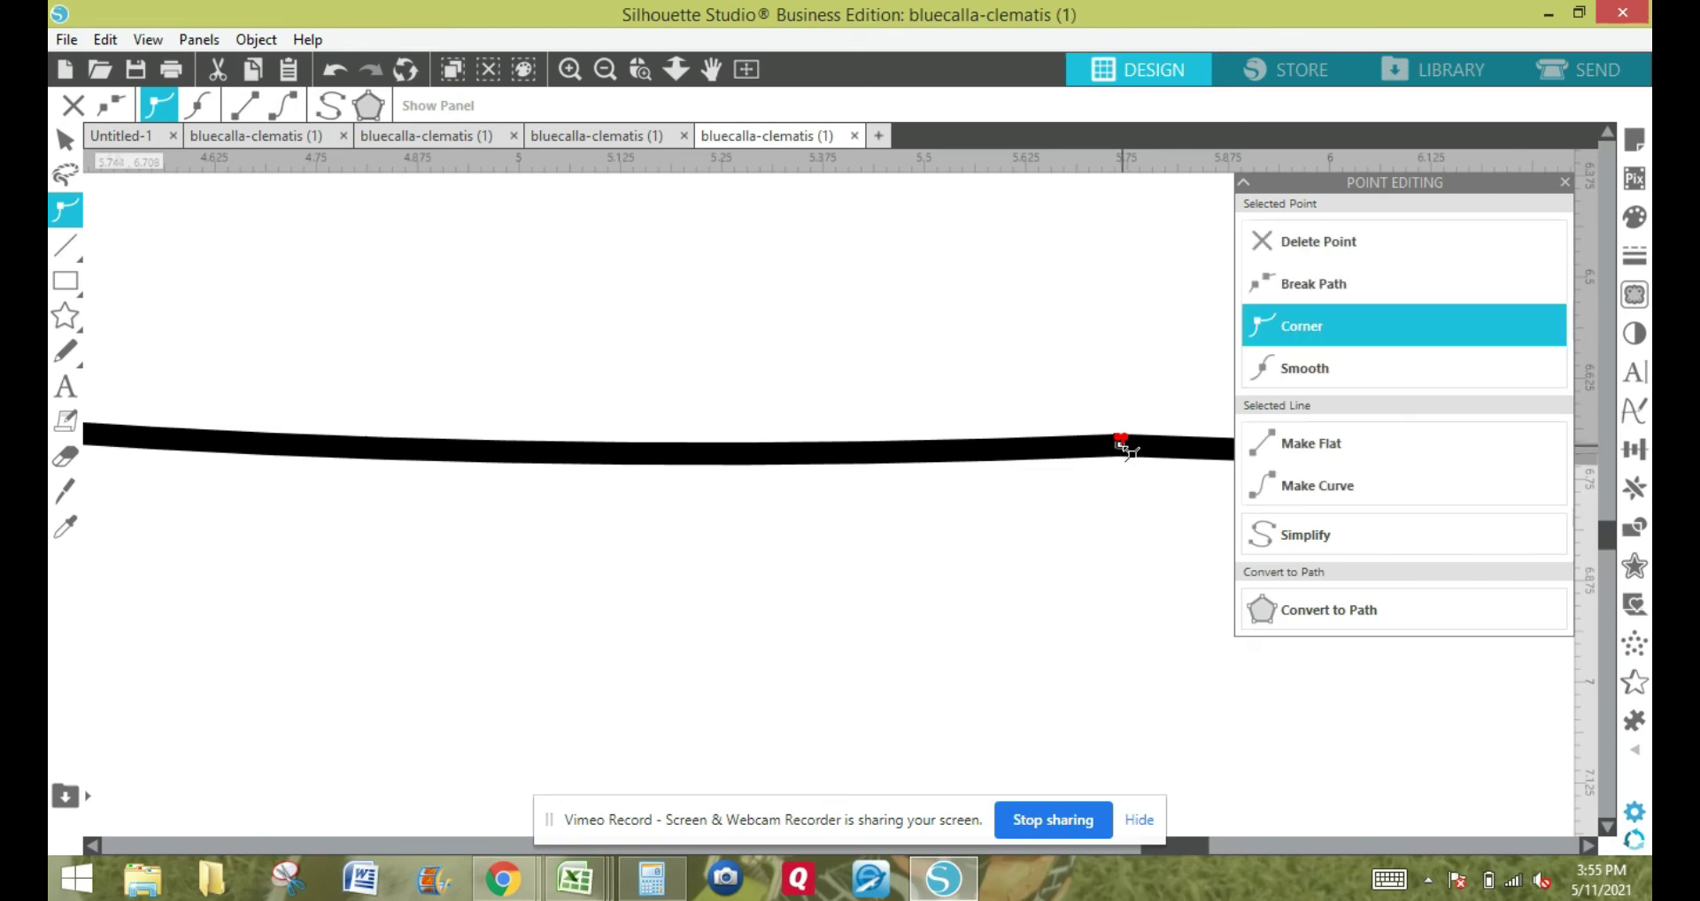
click(1107, 499)
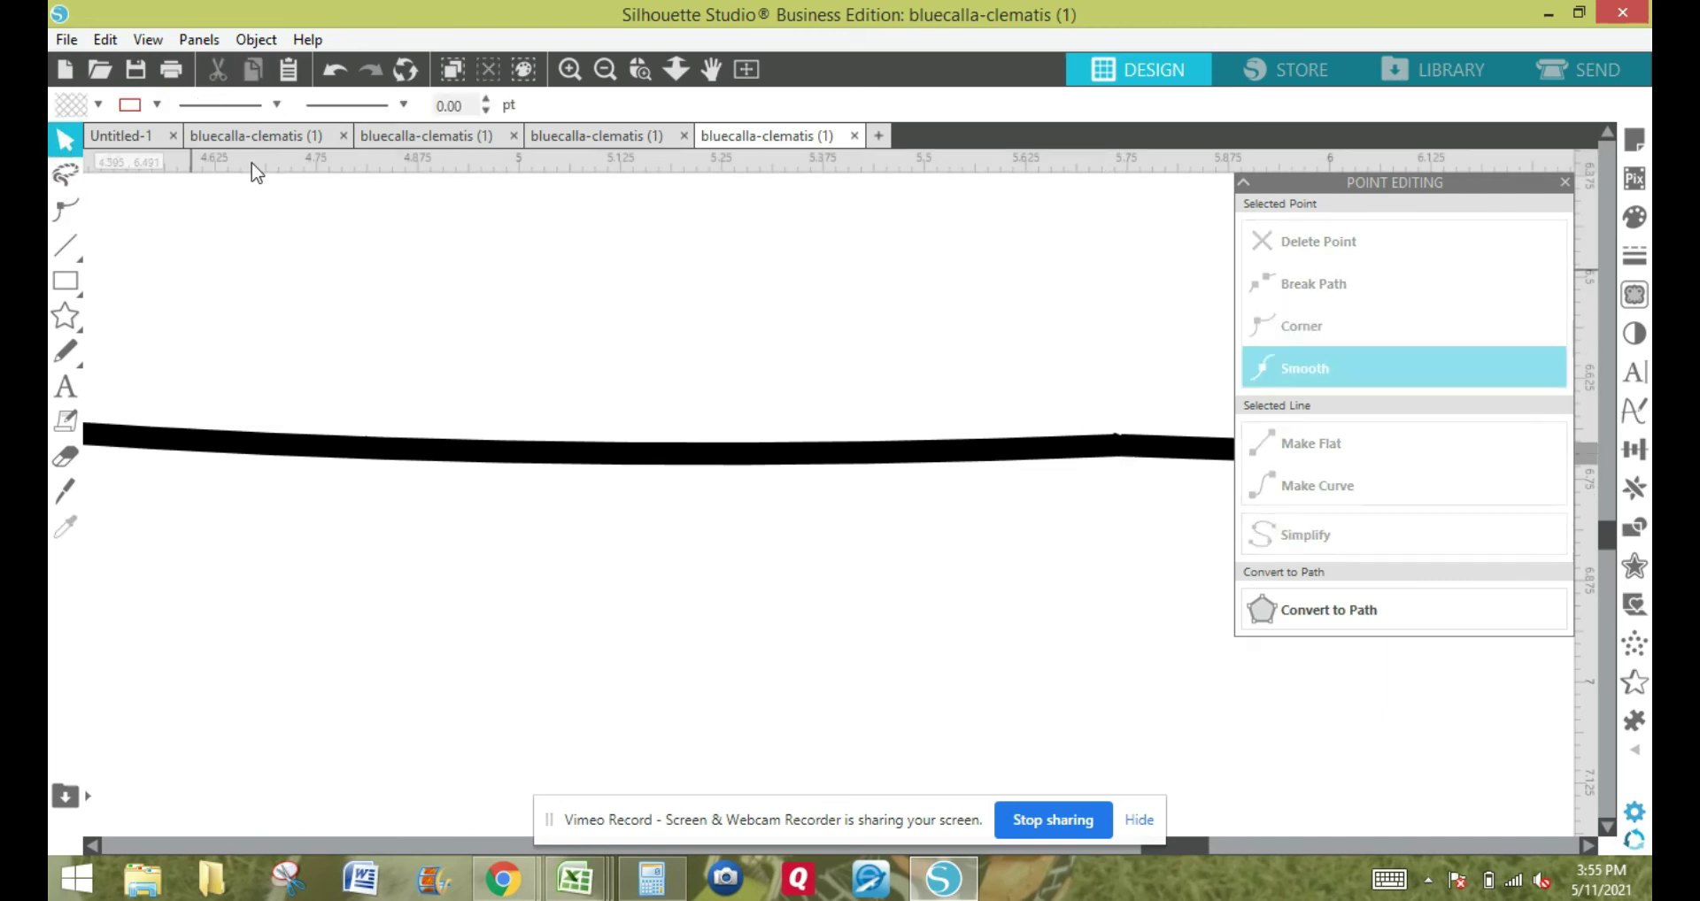
Examine the full outline with both centre joints edited, and close the point editing options.
click(609, 70)
click(607, 70)
click(604, 71)
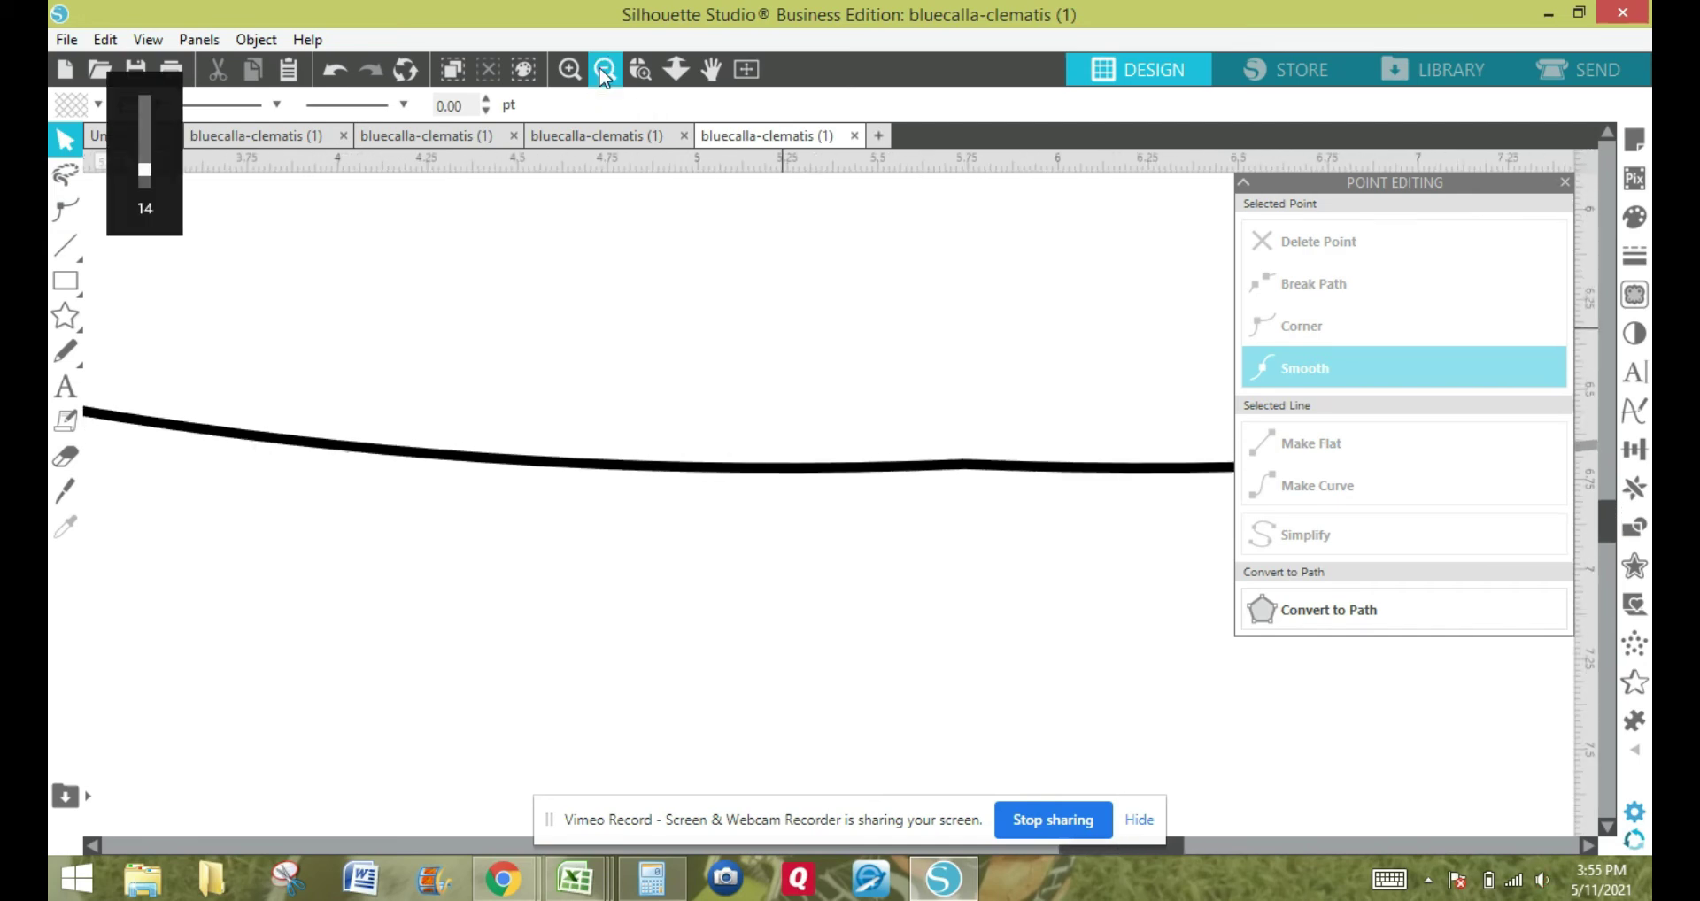
click(604, 71)
click(604, 70)
click(604, 71)
click(604, 71)
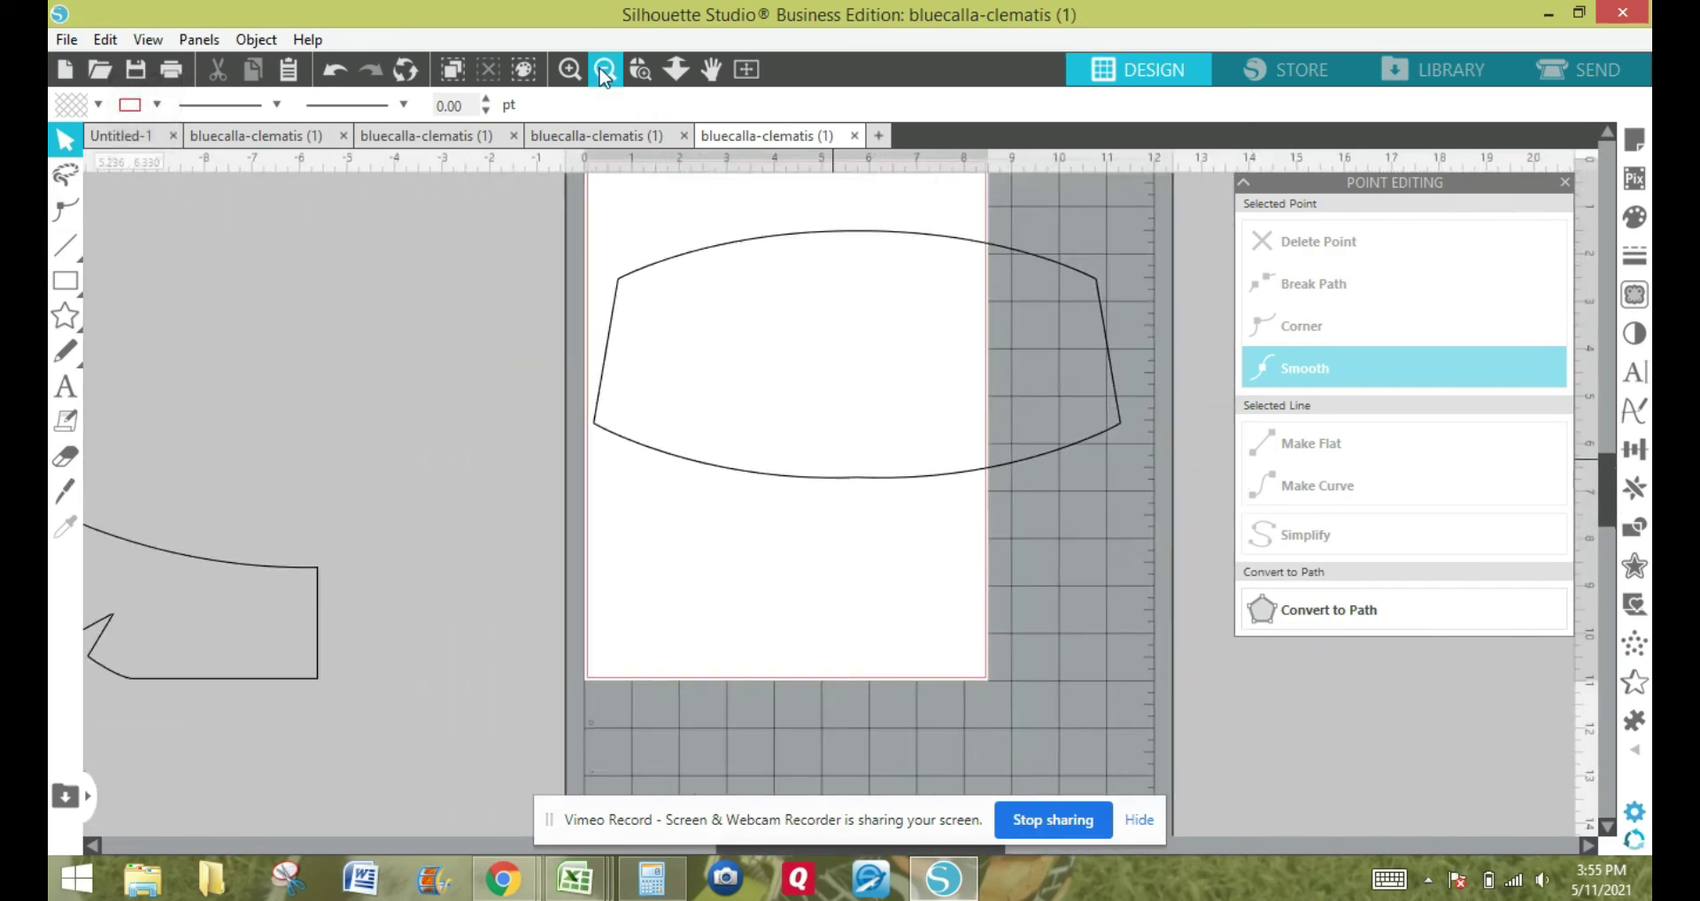
click(604, 71)
click(604, 71)
click(604, 71)
click(603, 71)
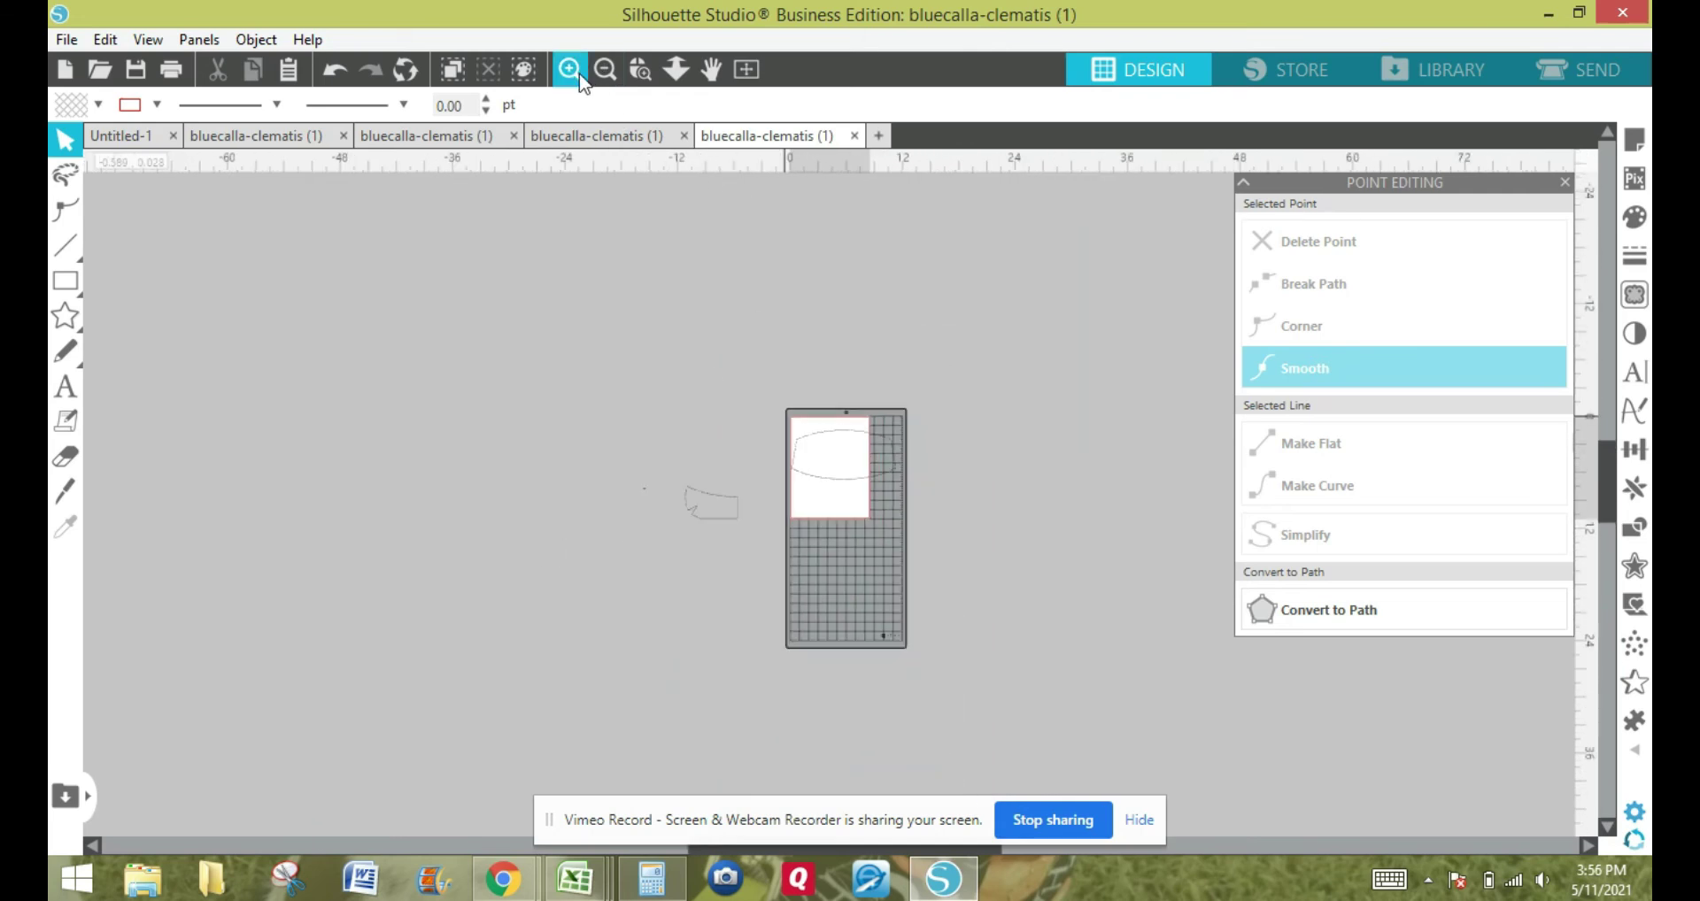
click(569, 69)
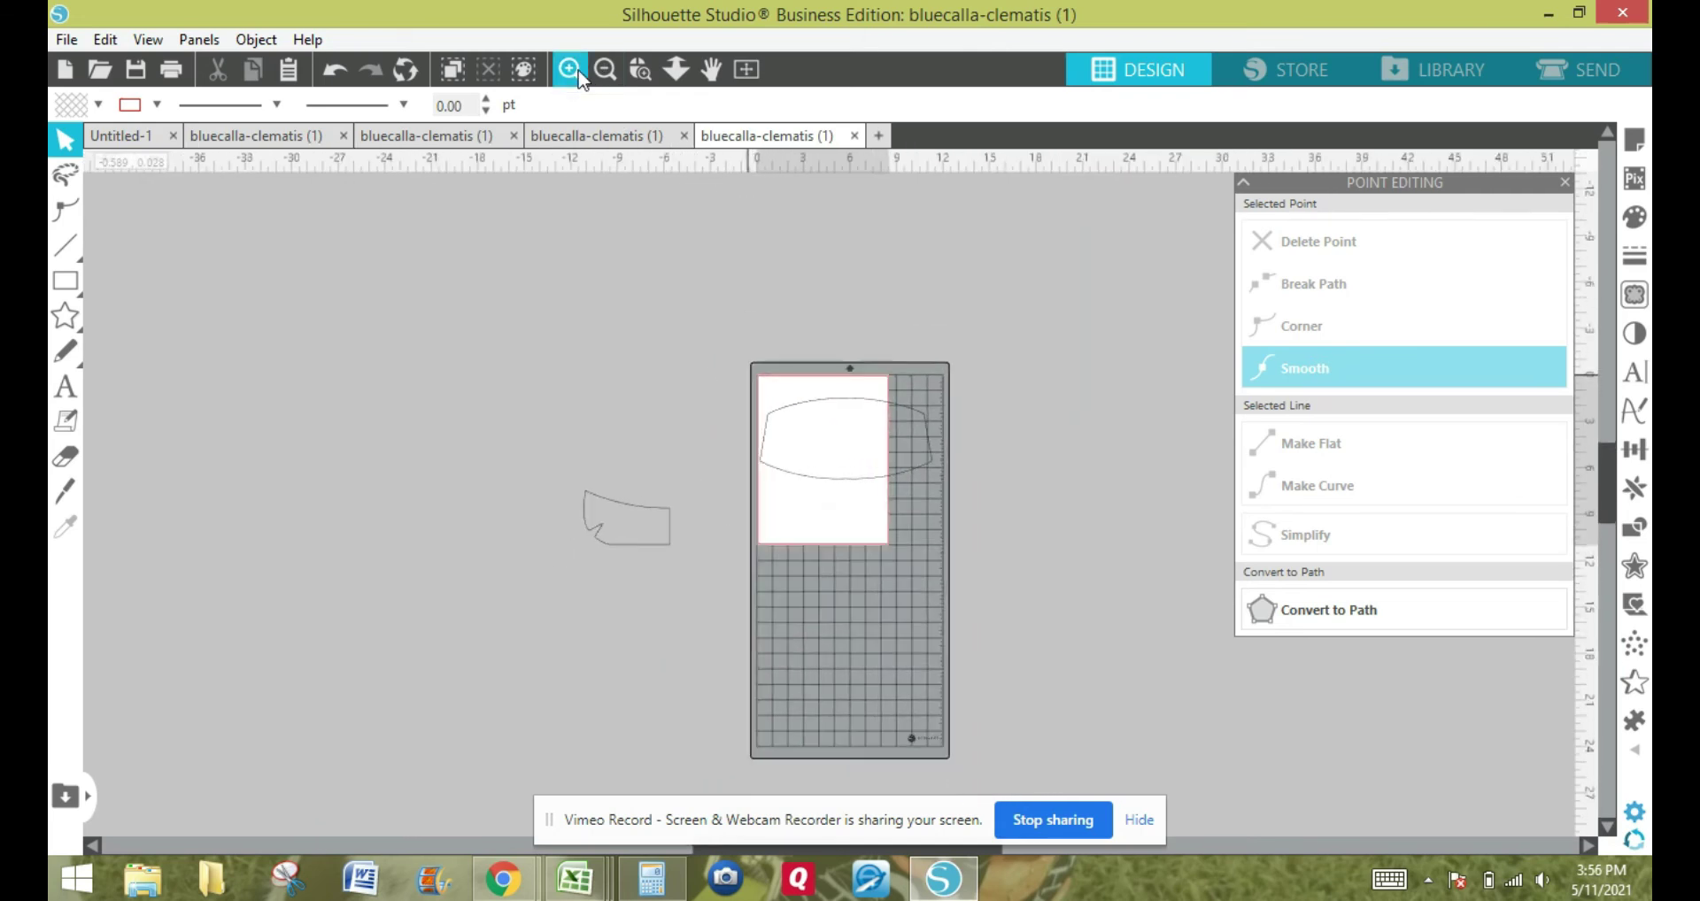
click(569, 70)
click(569, 69)
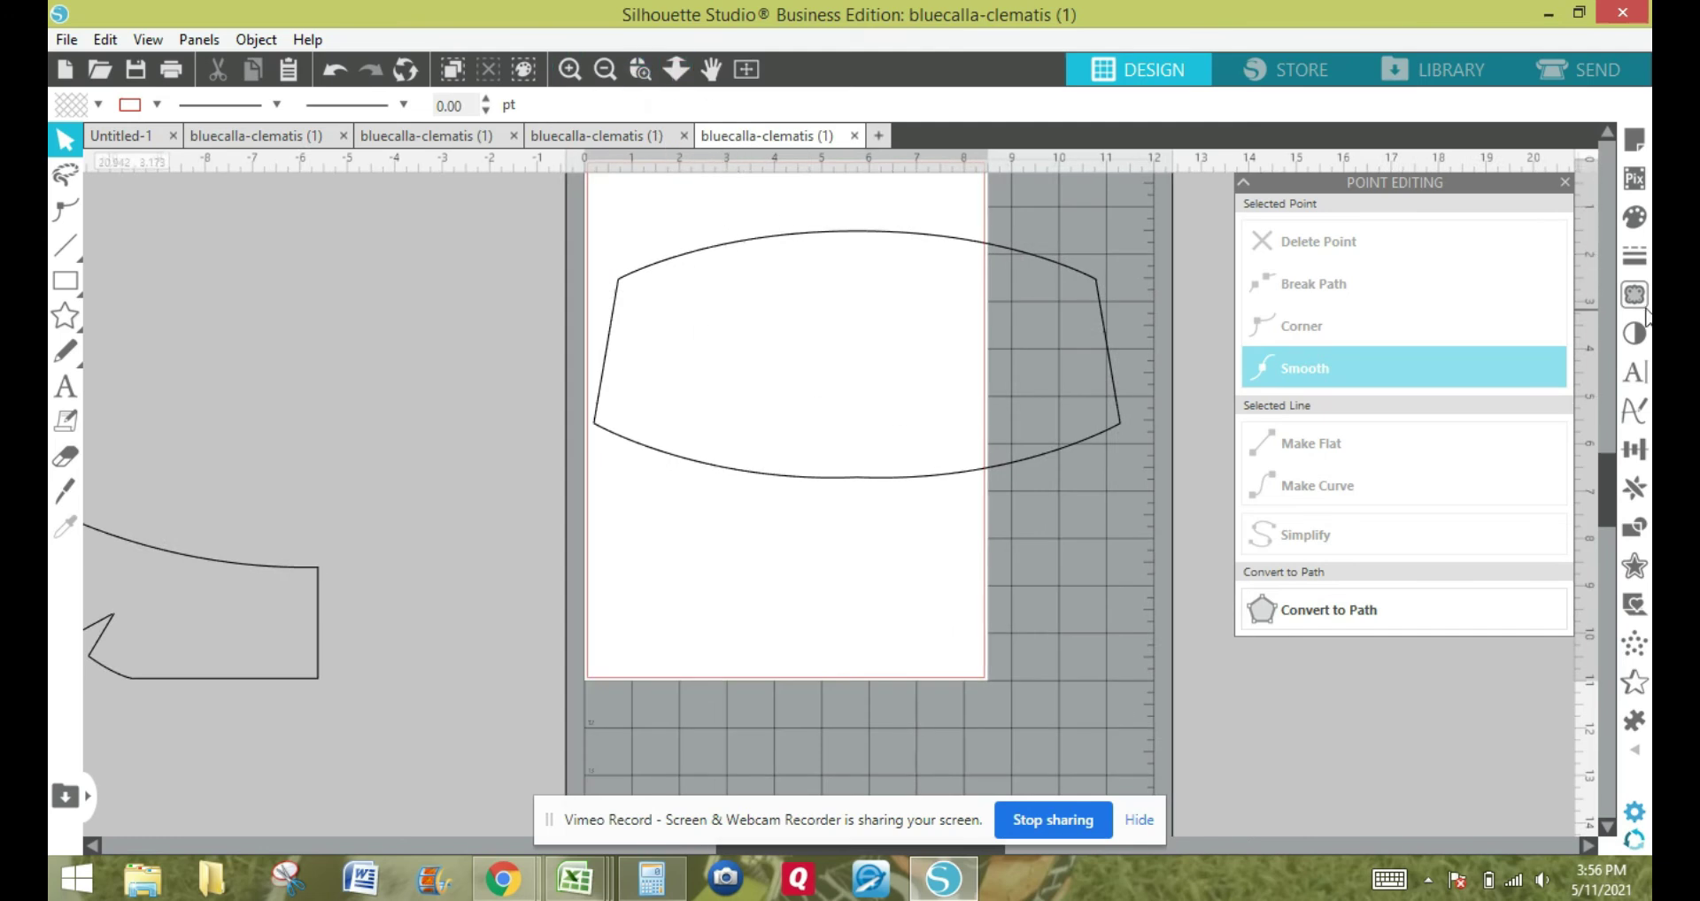
drag(1615, 499, 1619, 485)
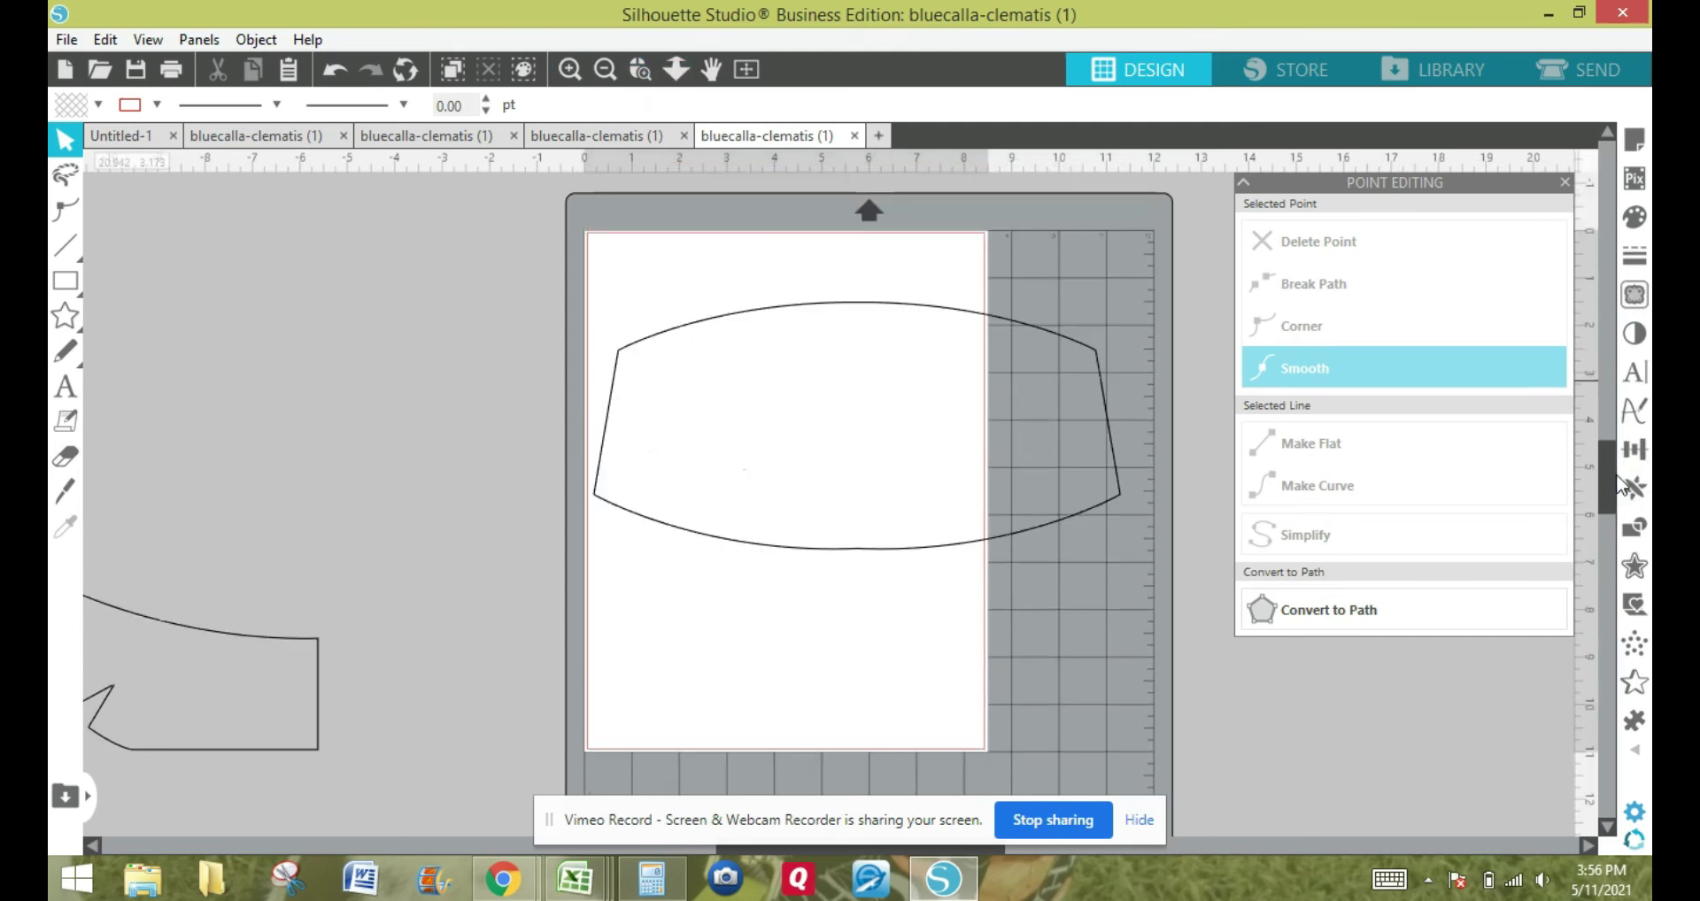
click(1564, 183)
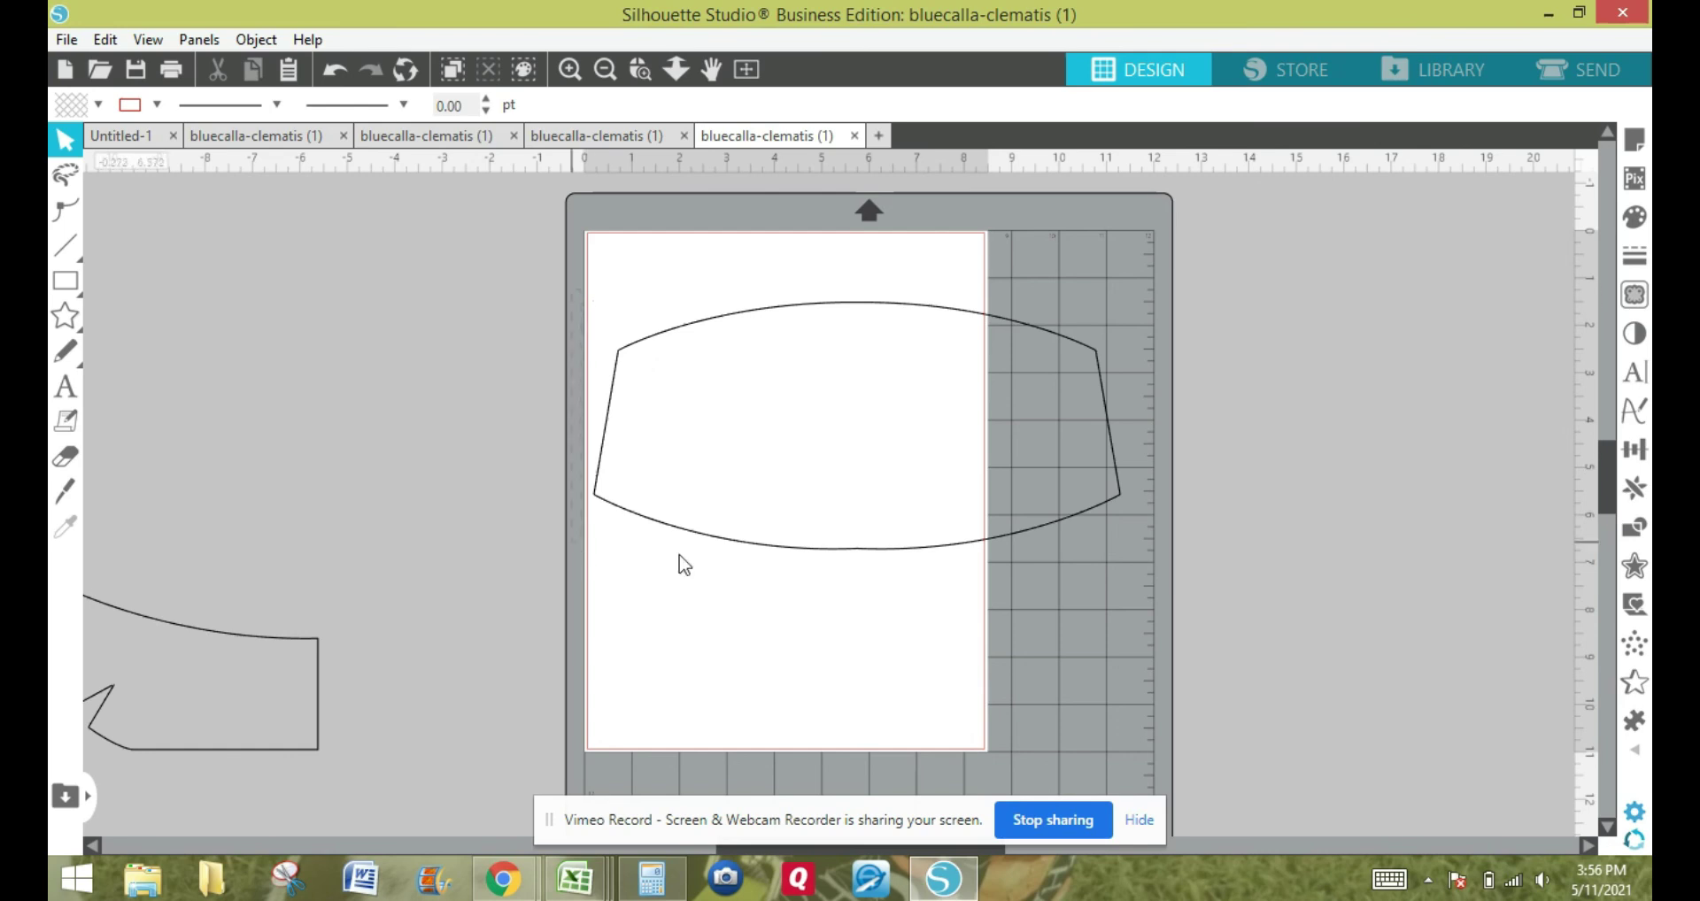
click(901, 558)
right_click(1098, 511)
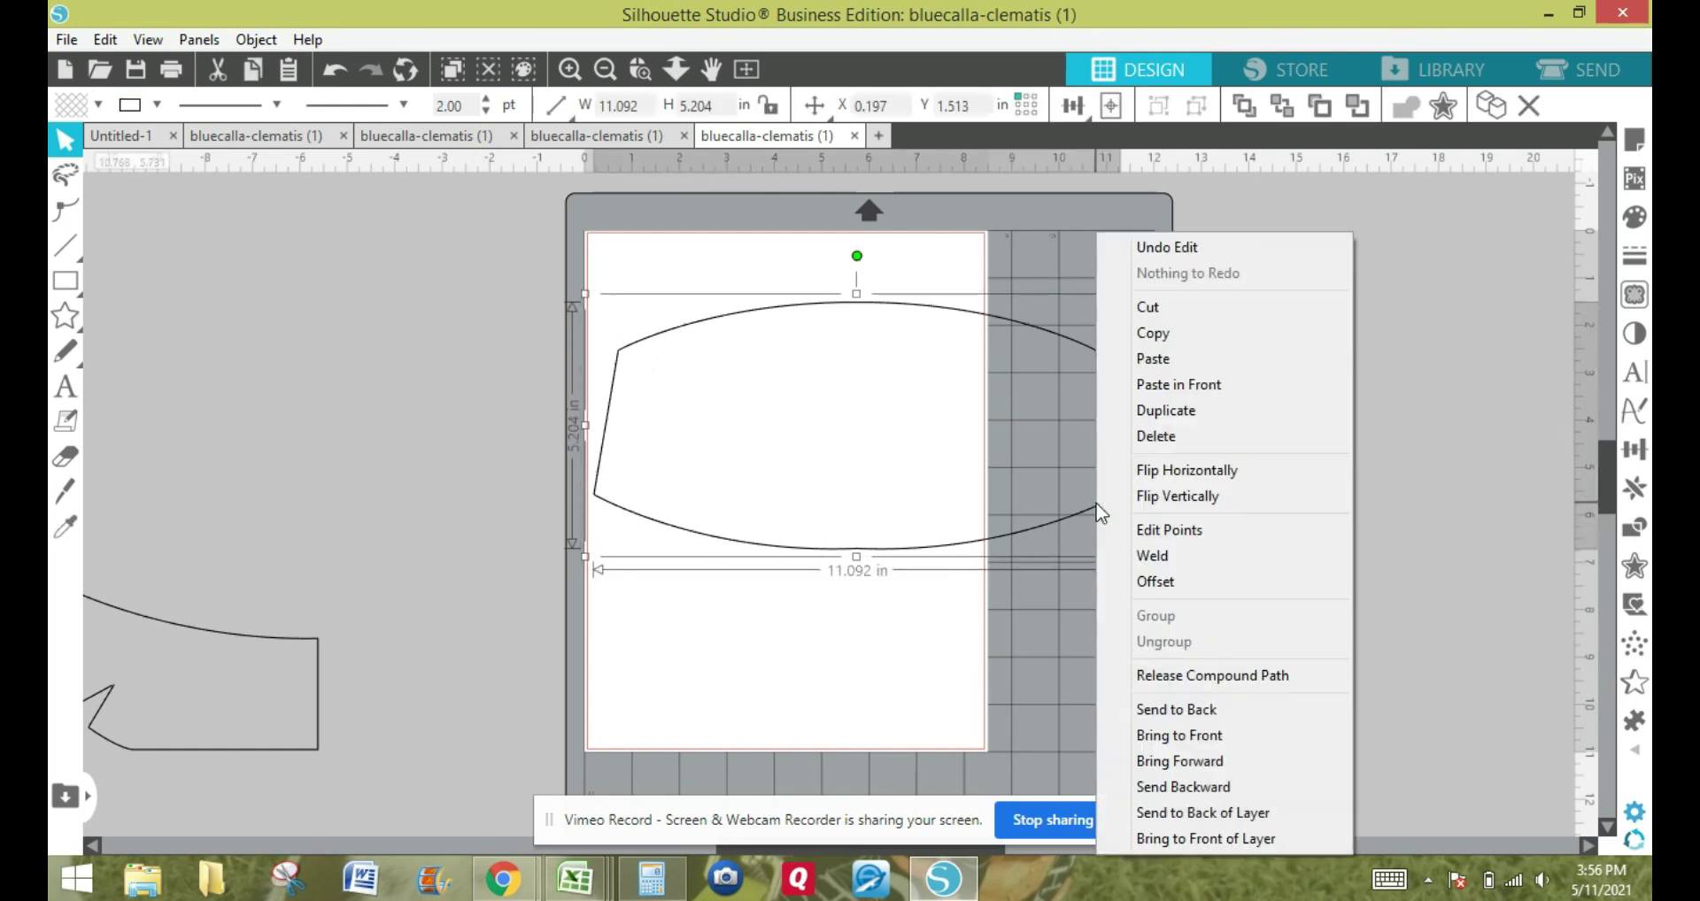
click(879, 652)
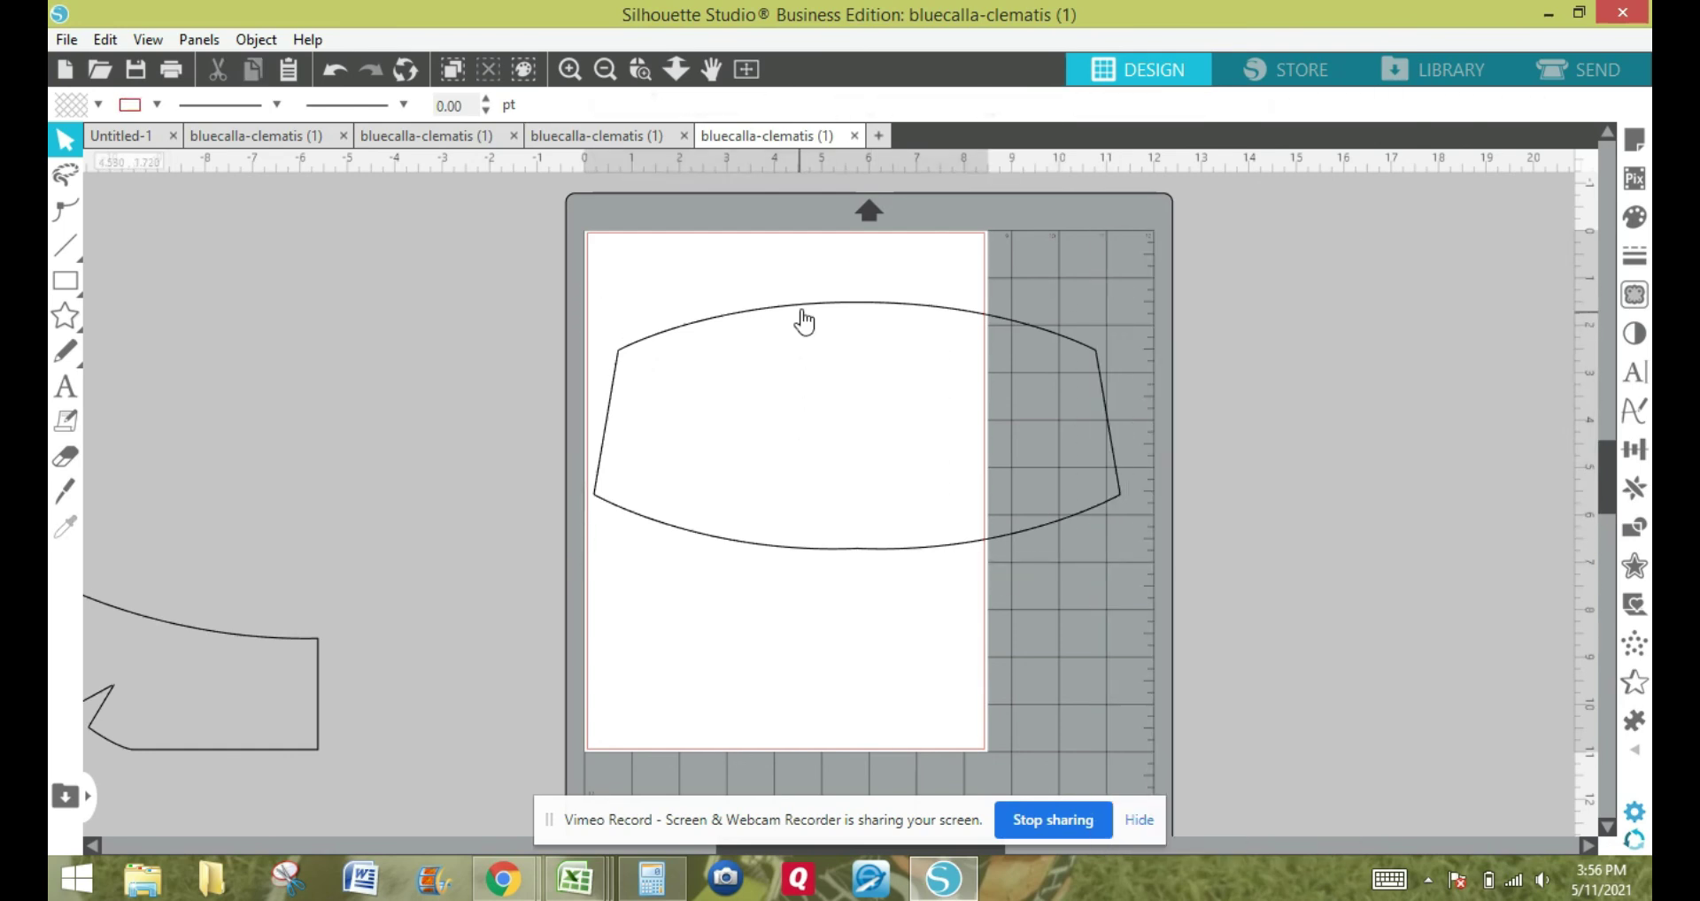
Move the joined outline up and left to about X -1.24 in, Y 0.87 in, and cut it to the clipboard.
drag(801, 315, 733, 280)
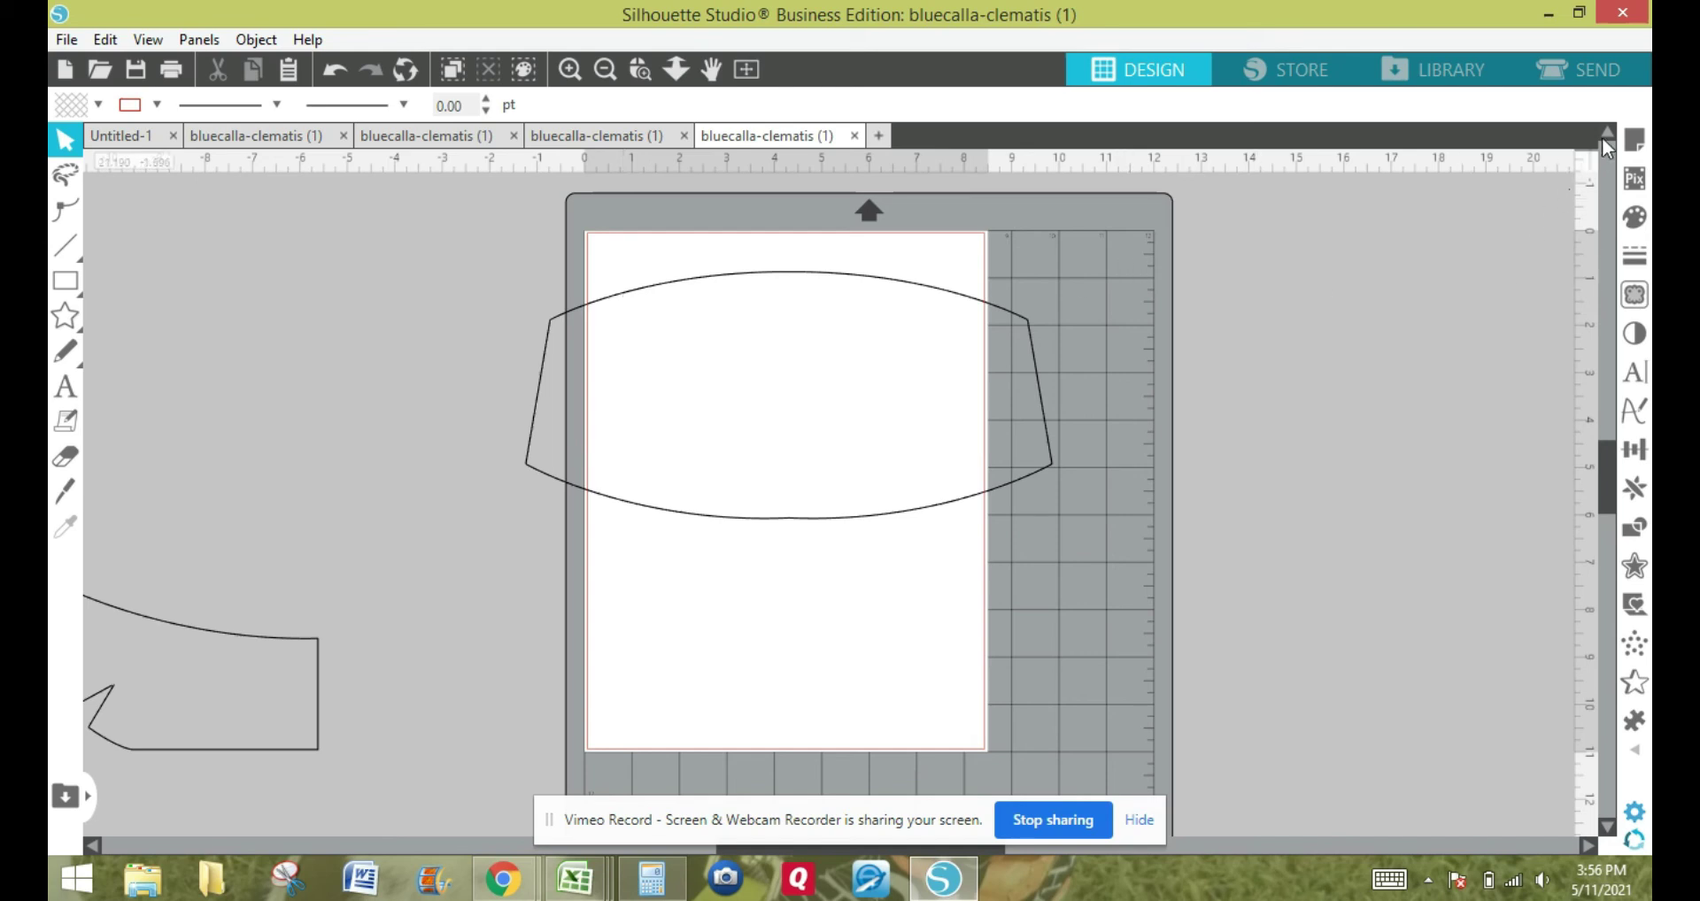
click(764, 276)
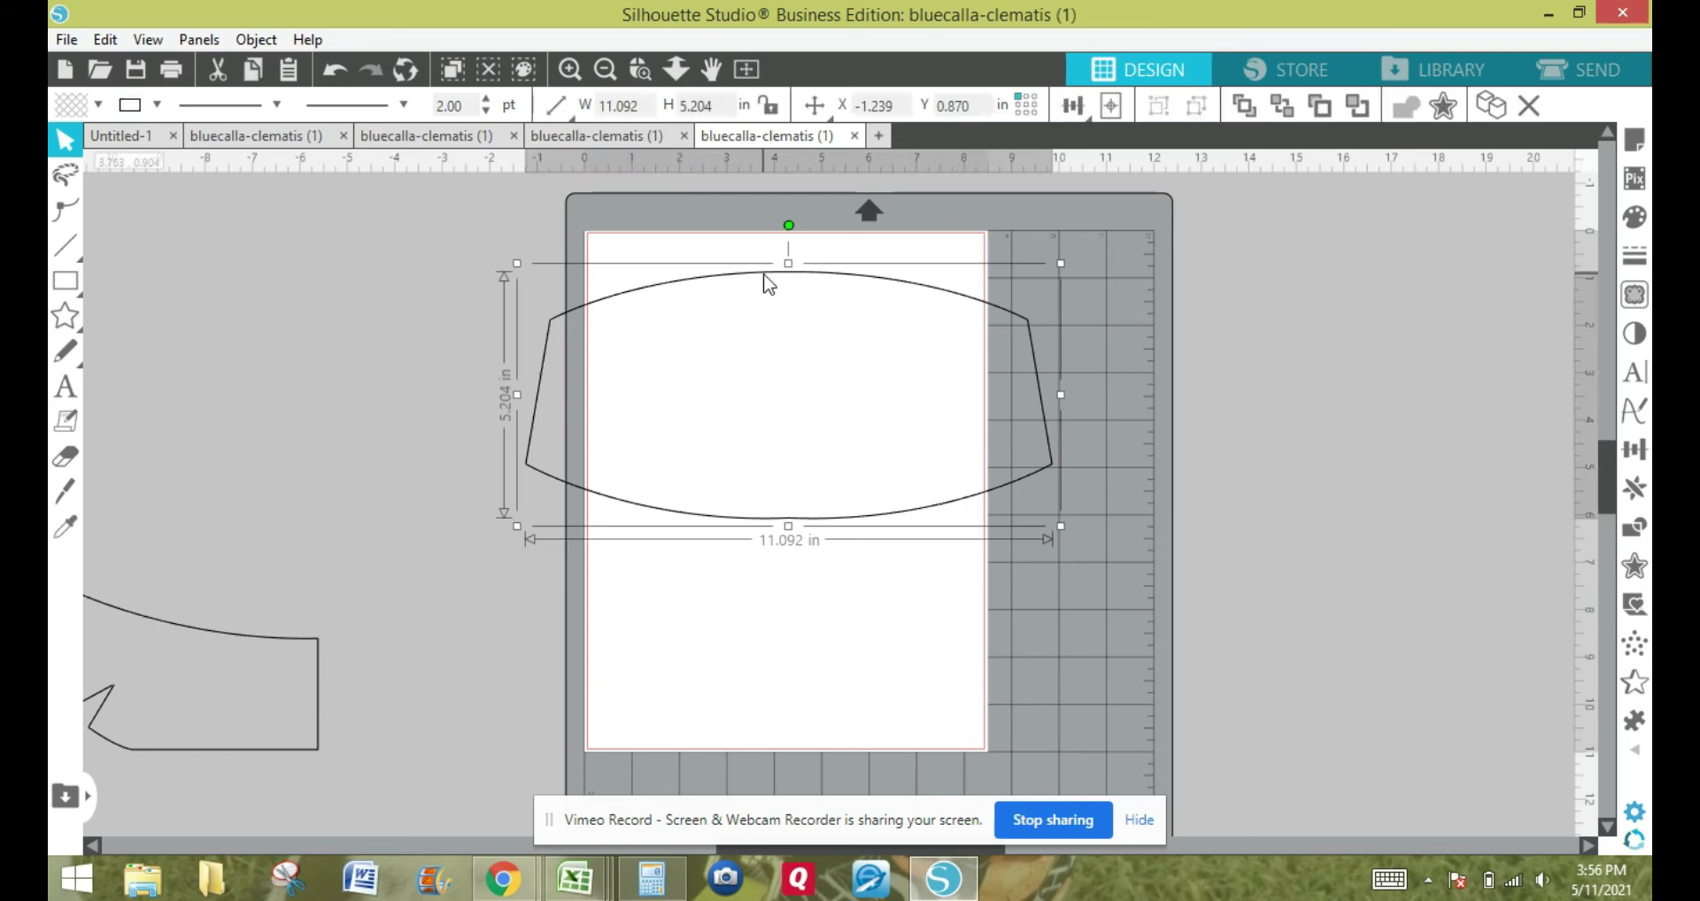
right_click(767, 284)
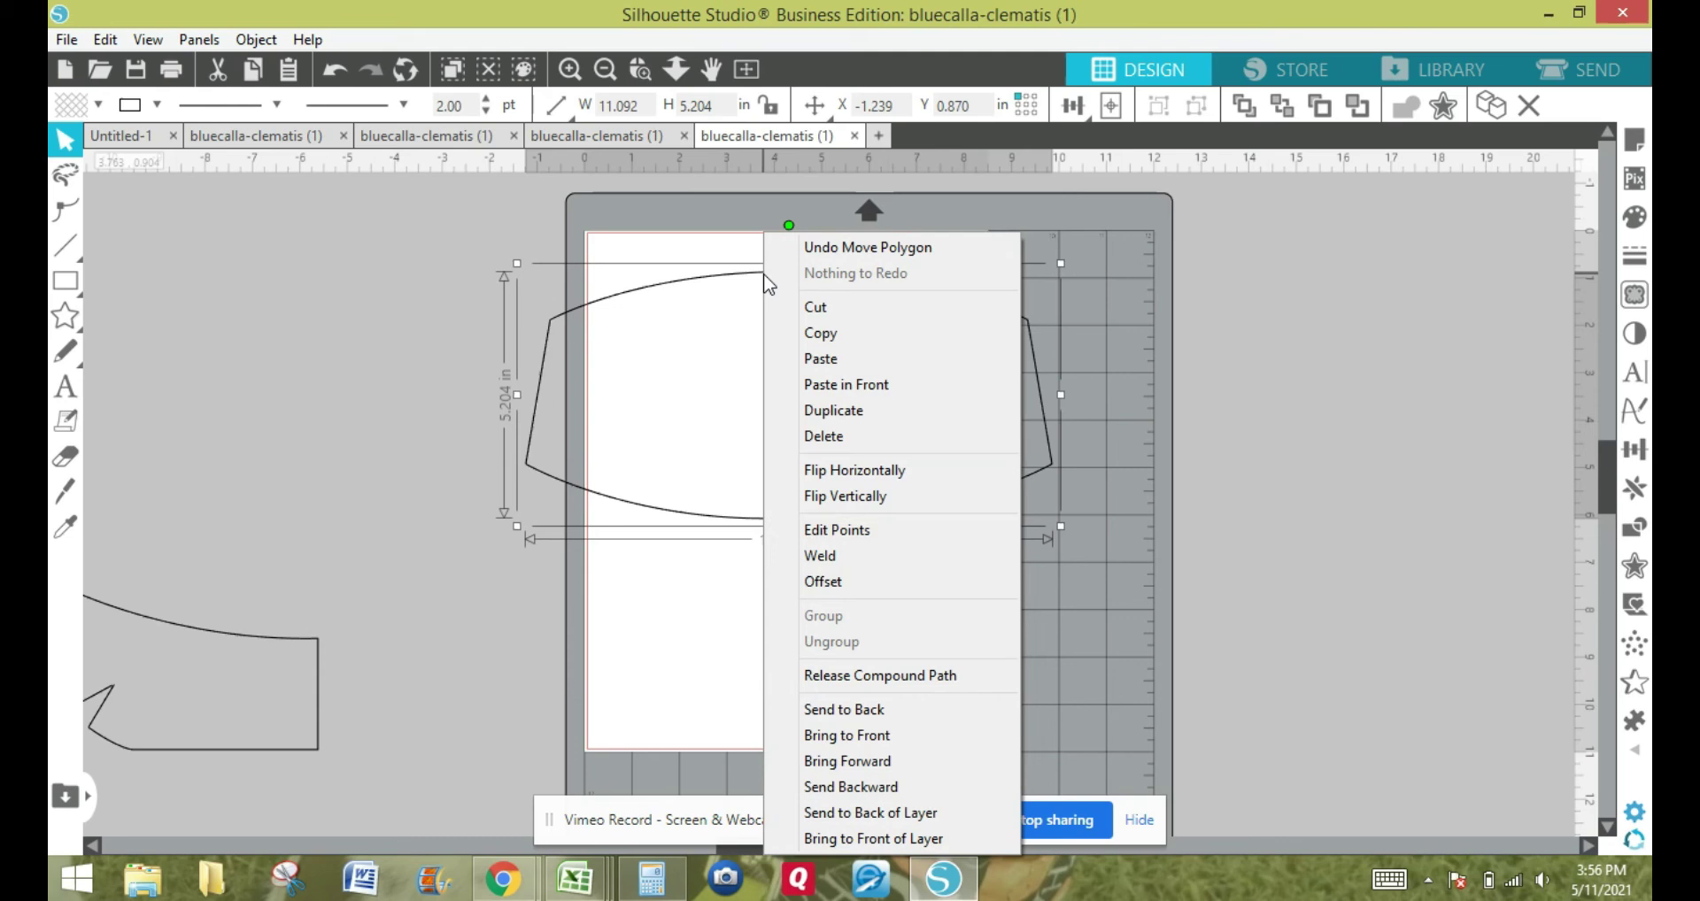
click(810, 307)
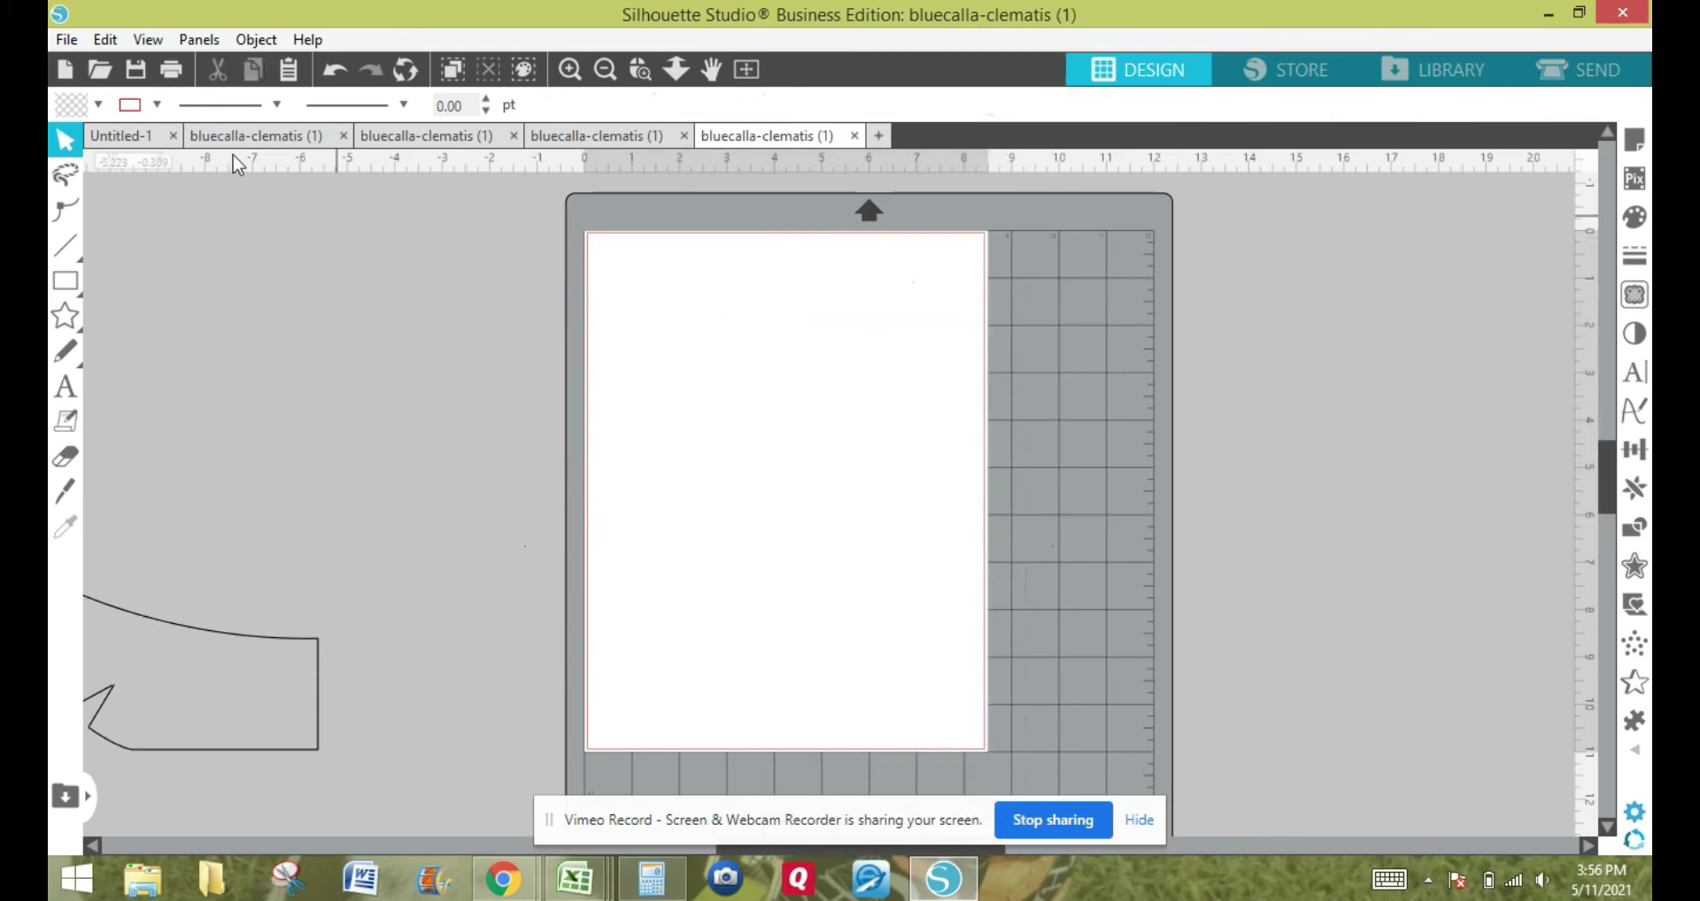
Create a new drawing, paste the outline into it and position it within the page at about X 0.49 in, Y 1.19 in.
click(57, 40)
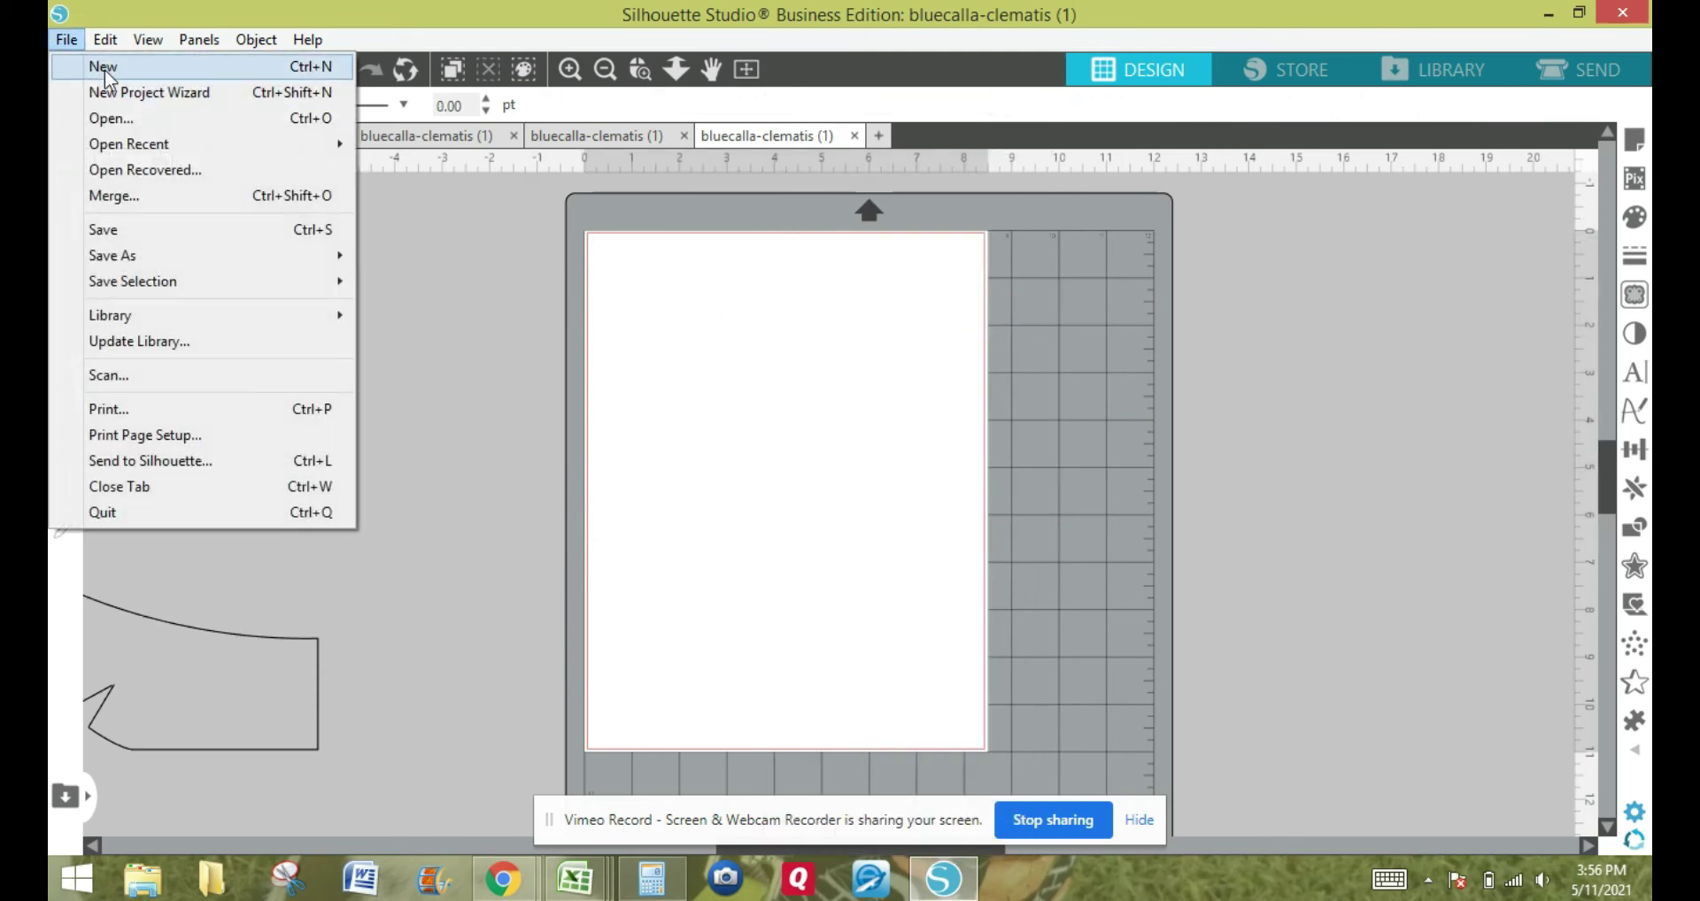
click(87, 61)
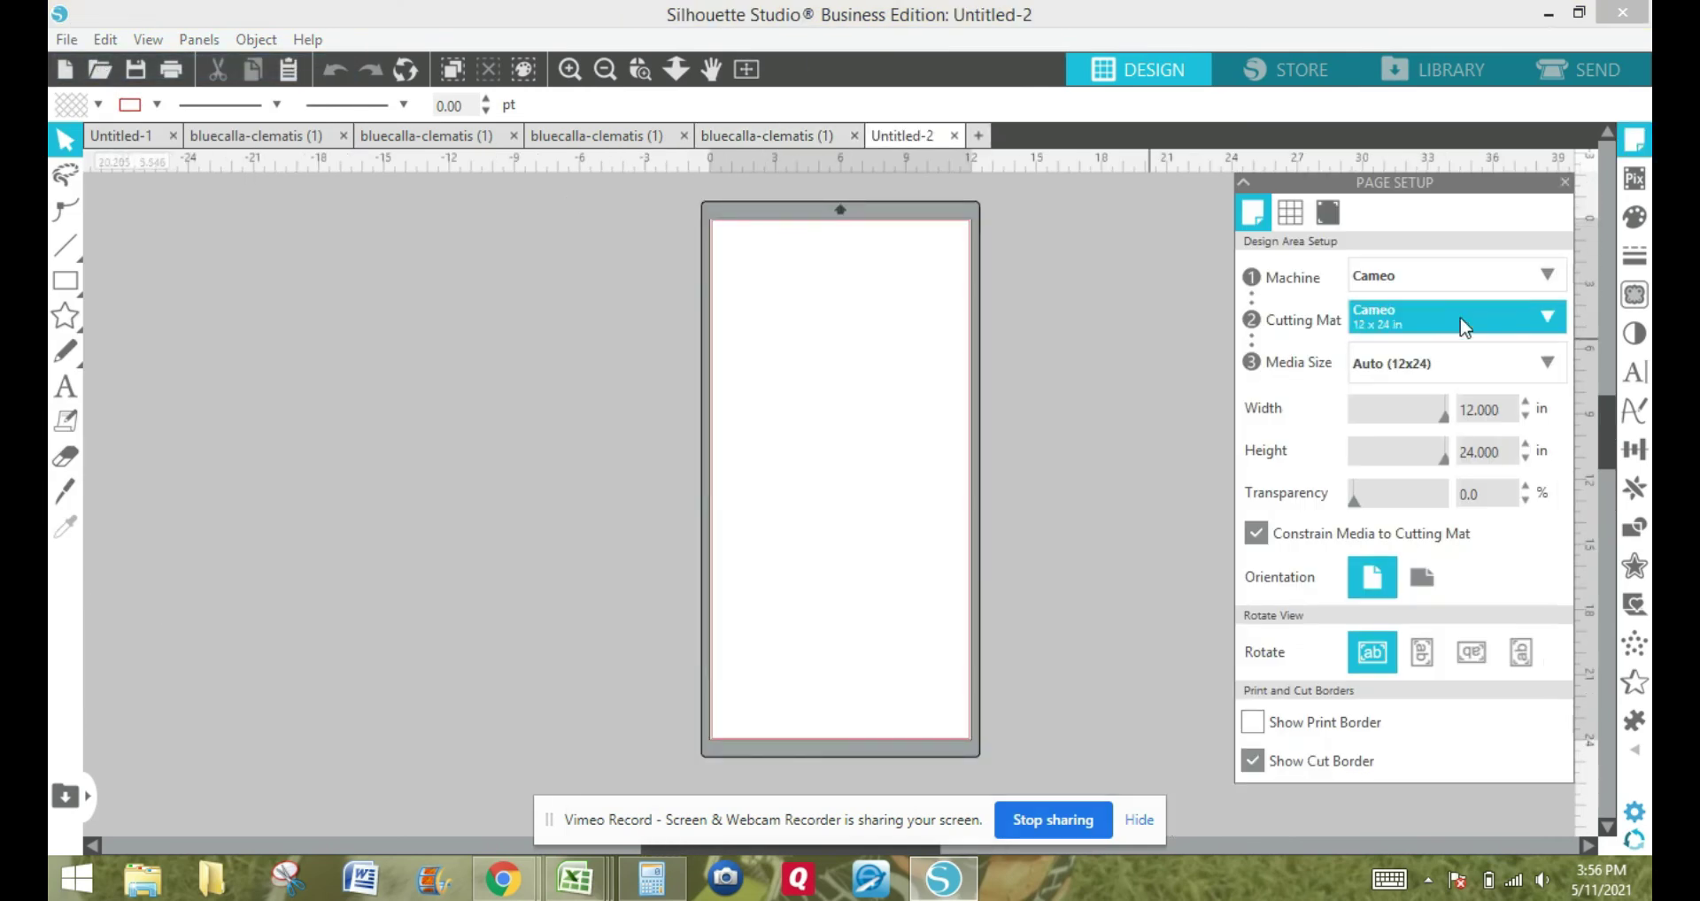
click(791, 350)
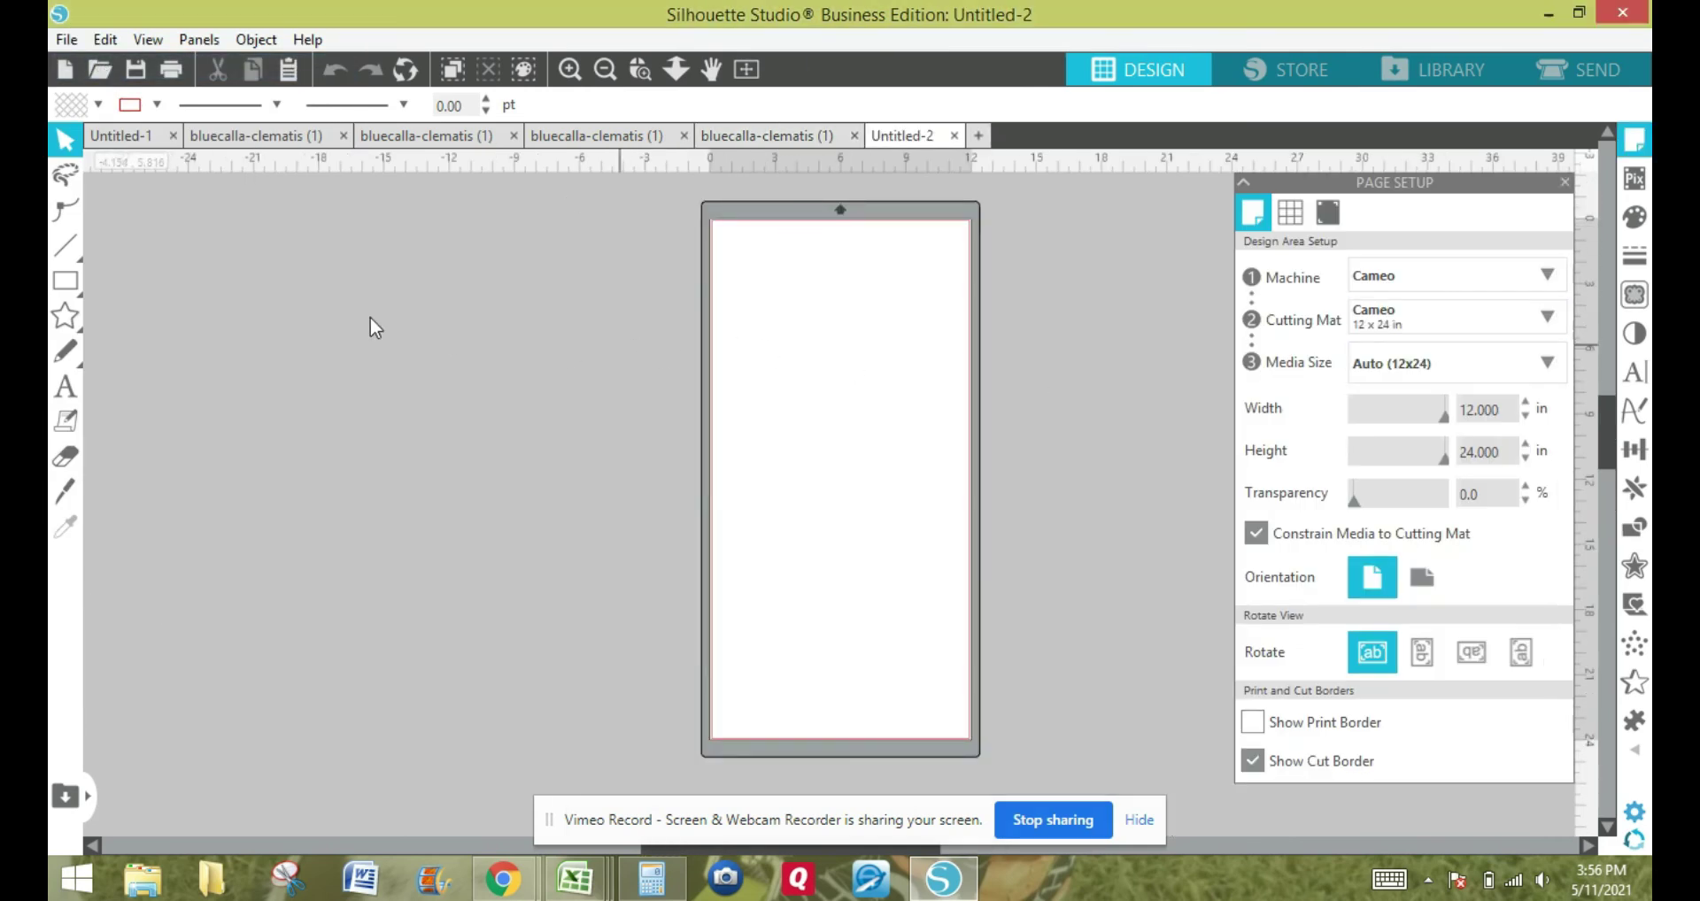
key(ctrl+v)
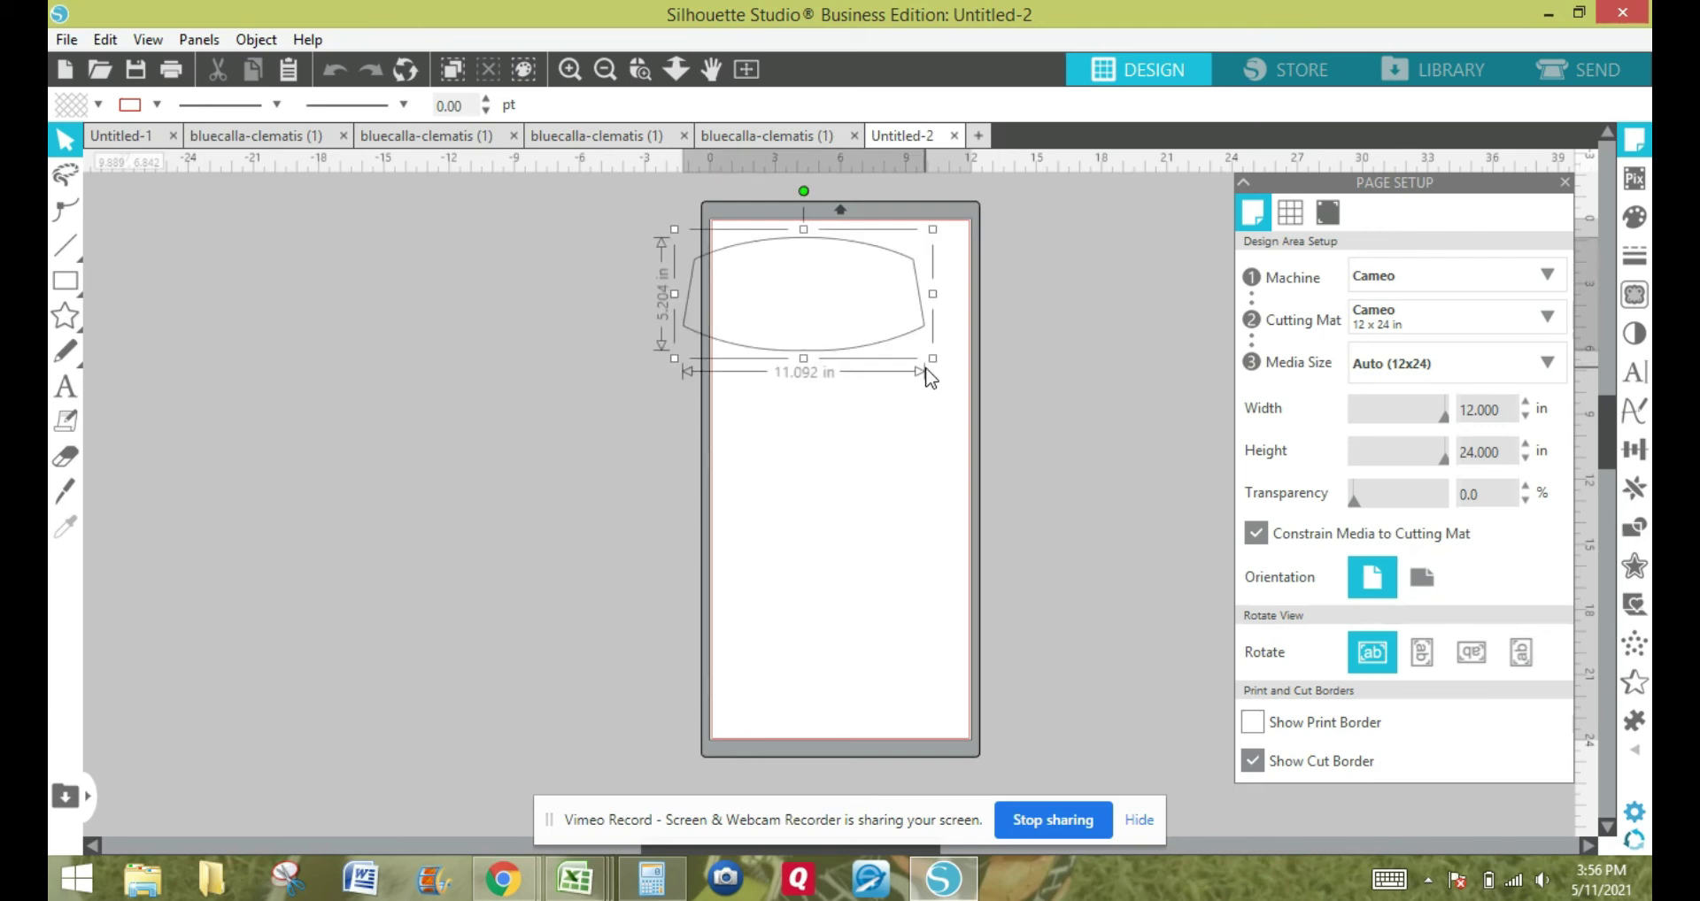
drag(856, 257, 889, 253)
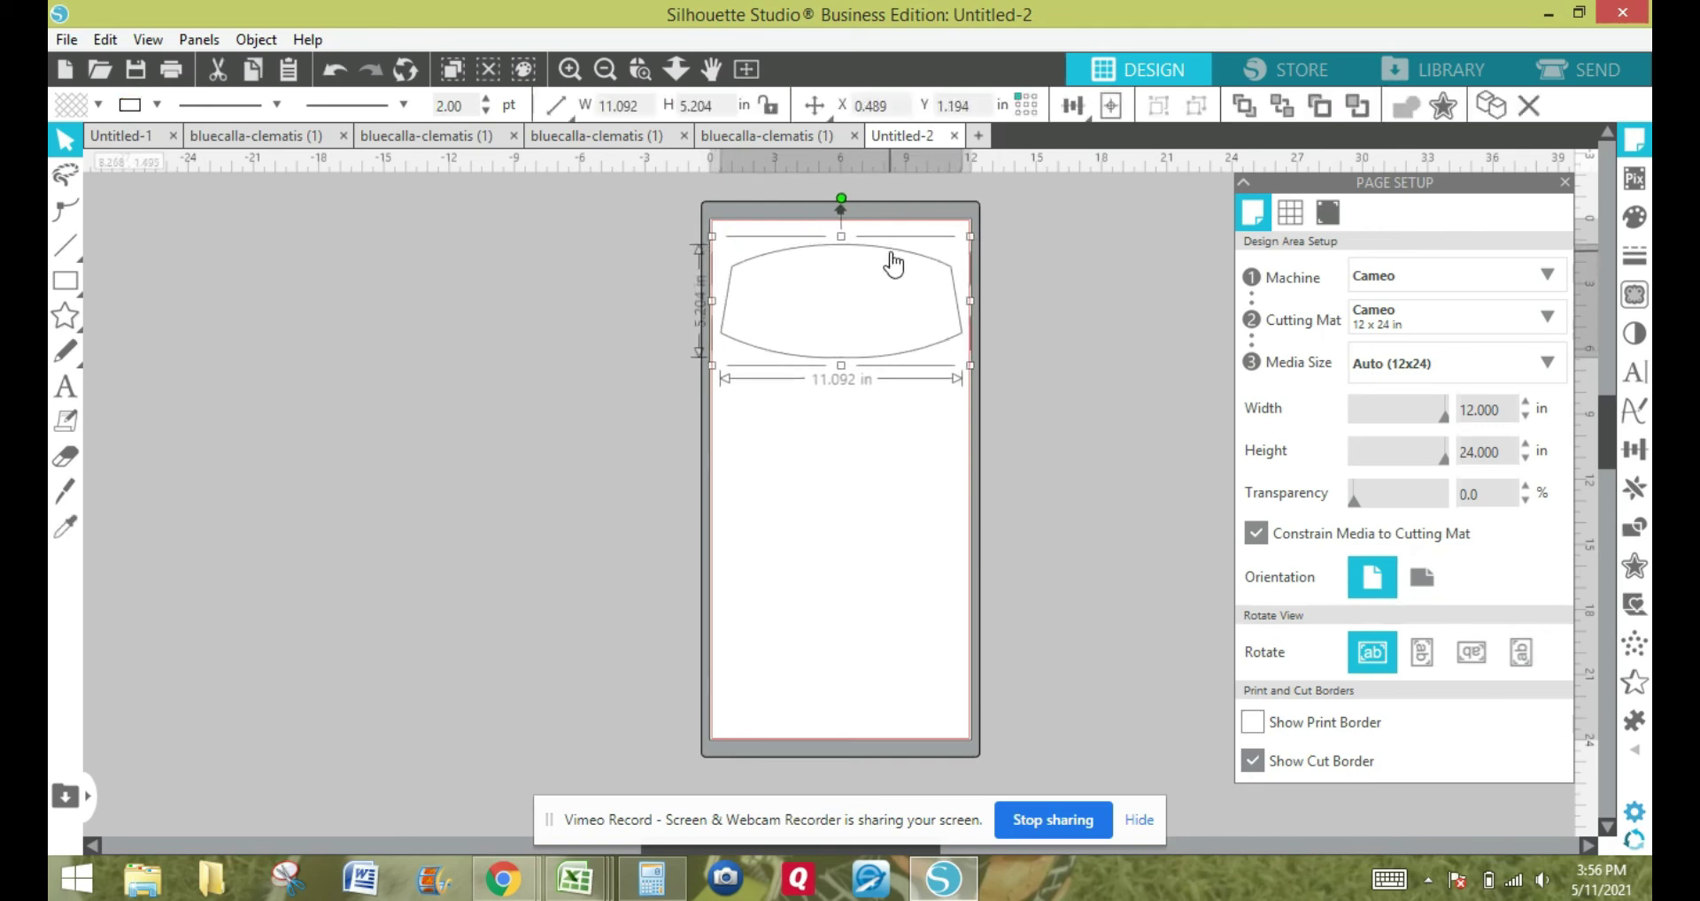
Duplicate the outline below the original and nudge the copy down to Y 6.669 in, leaving a small gap between them.
click(256, 40)
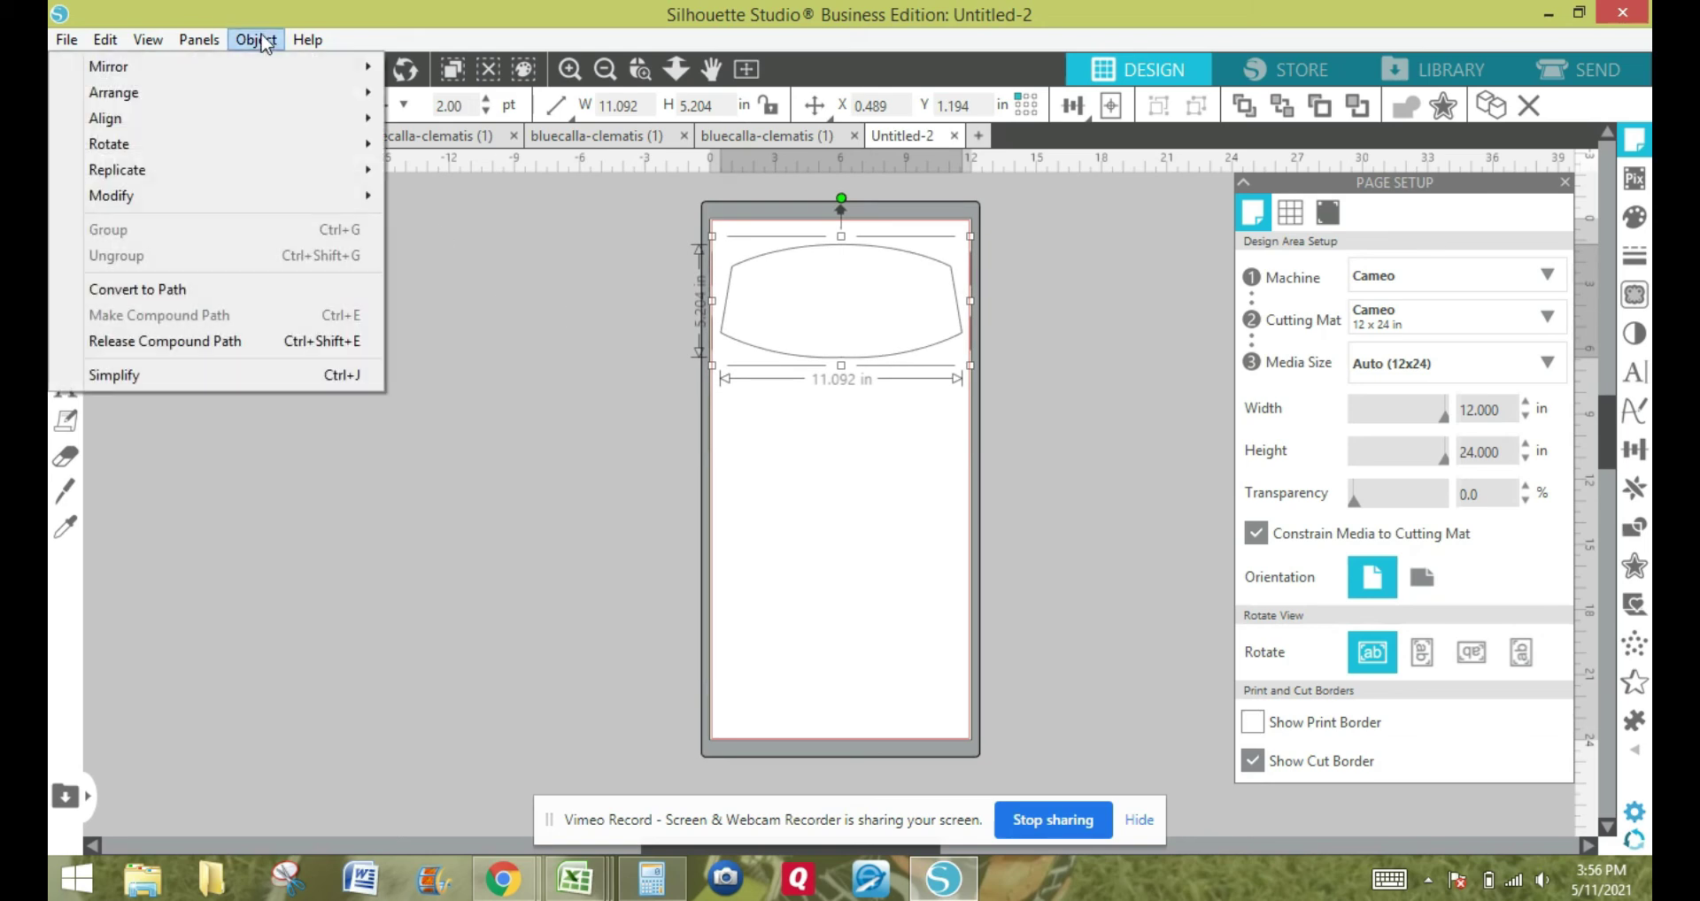
mouse_move(239, 170)
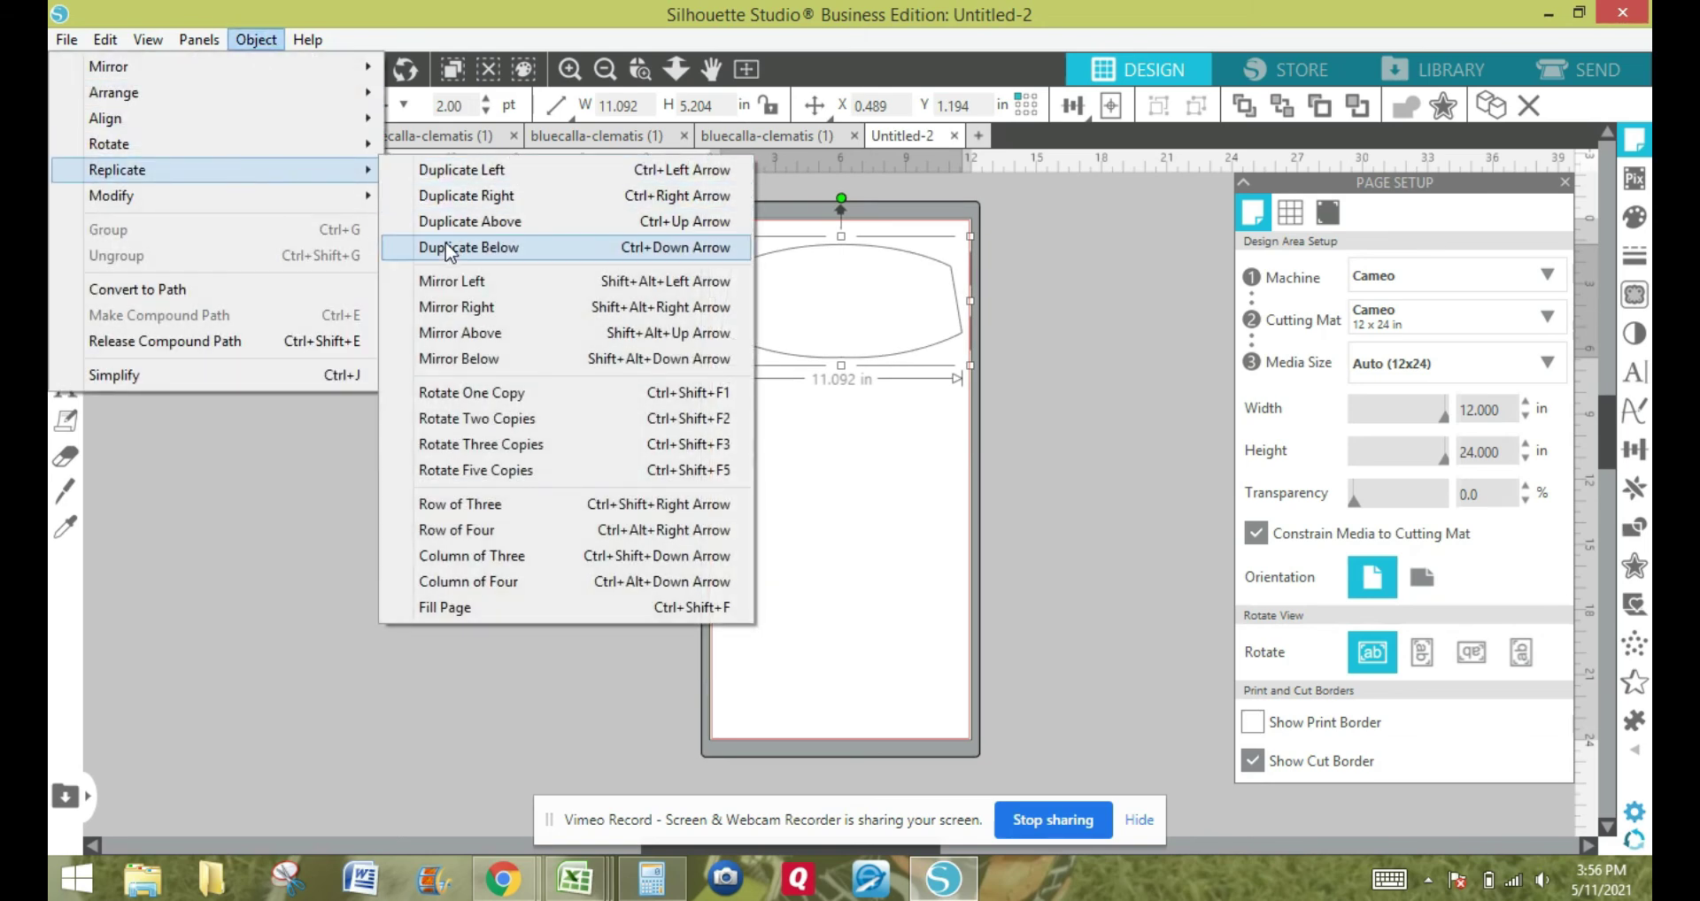
click(448, 266)
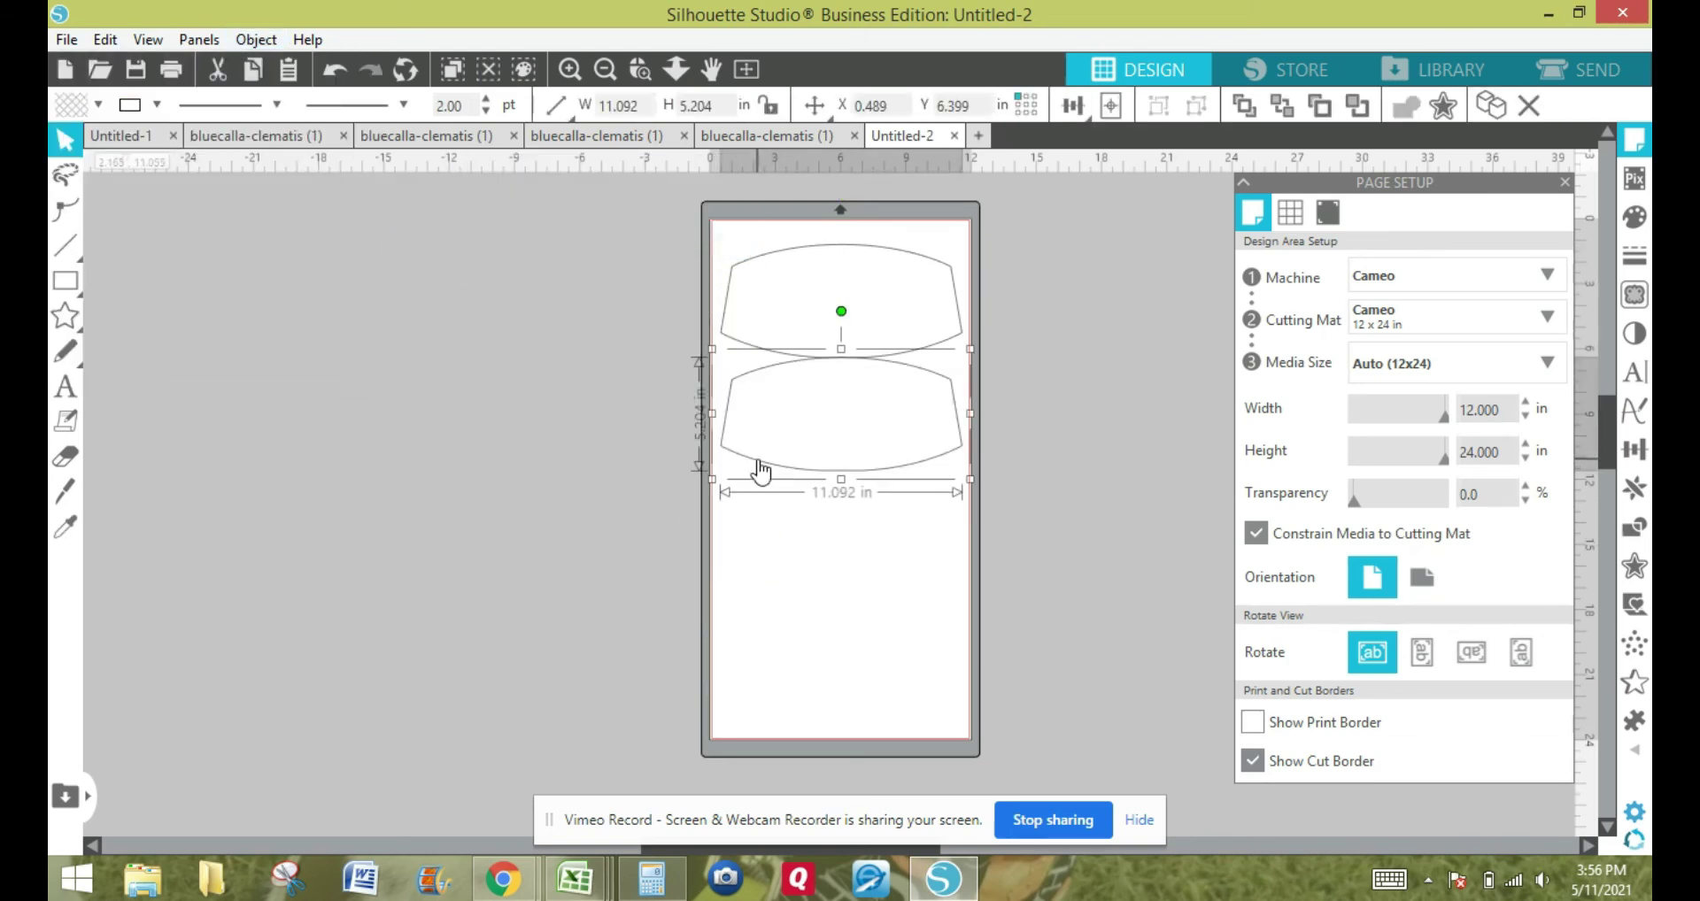
key(Down)
key(Down)
key(Down)
key(Down)
key(Down)
key(Down)
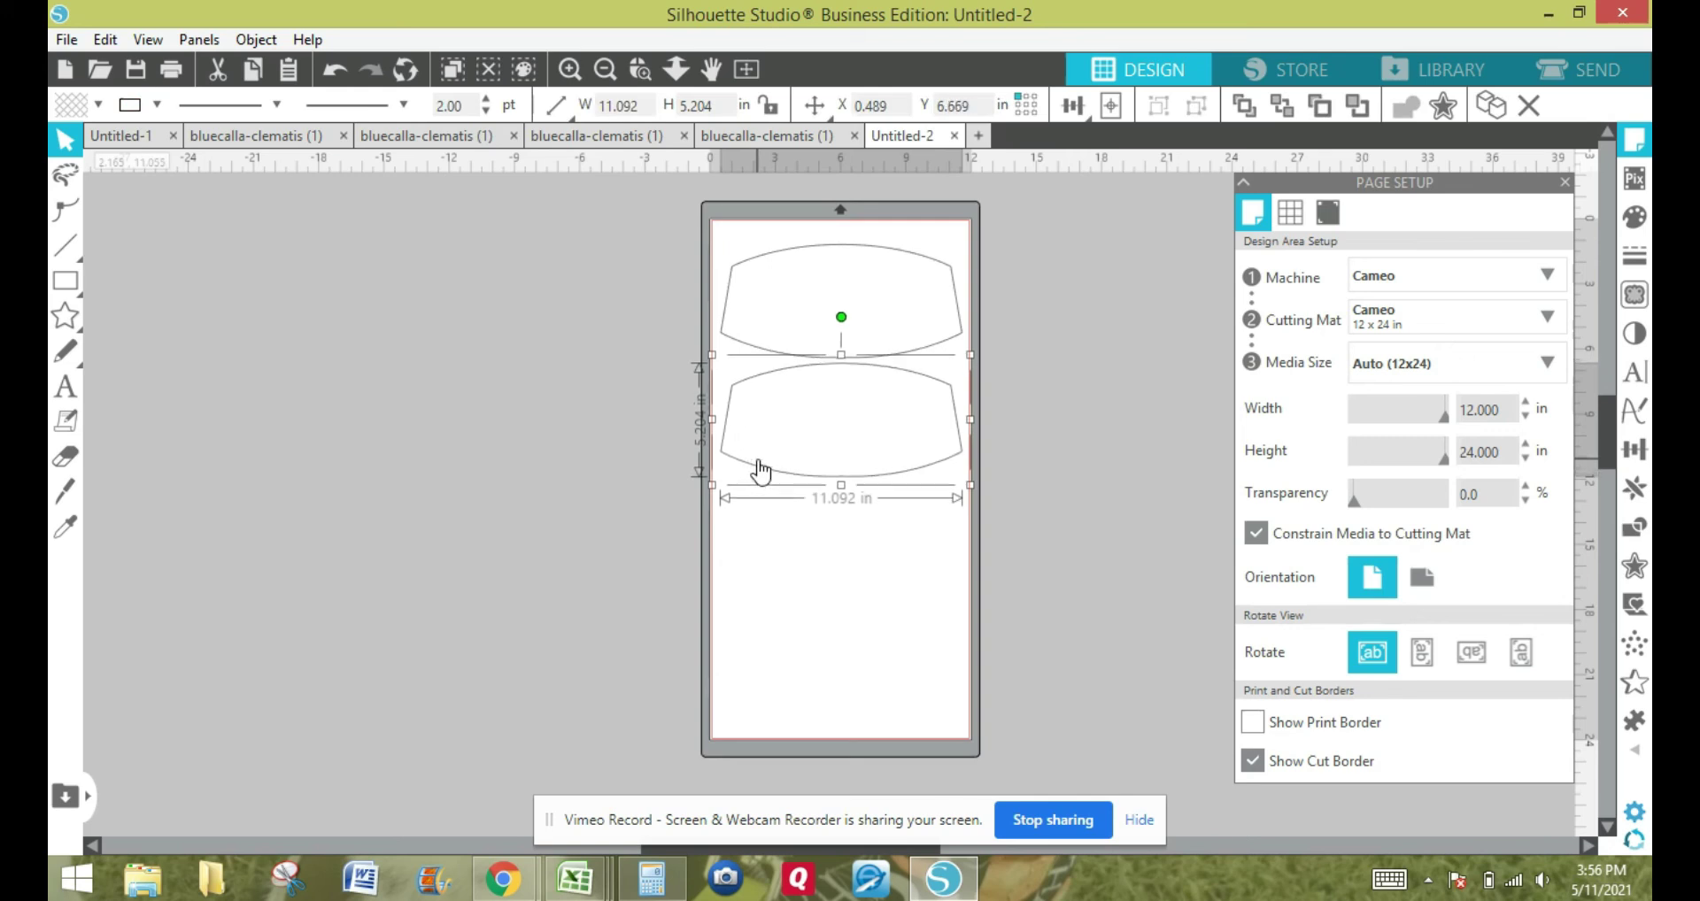
click(667, 540)
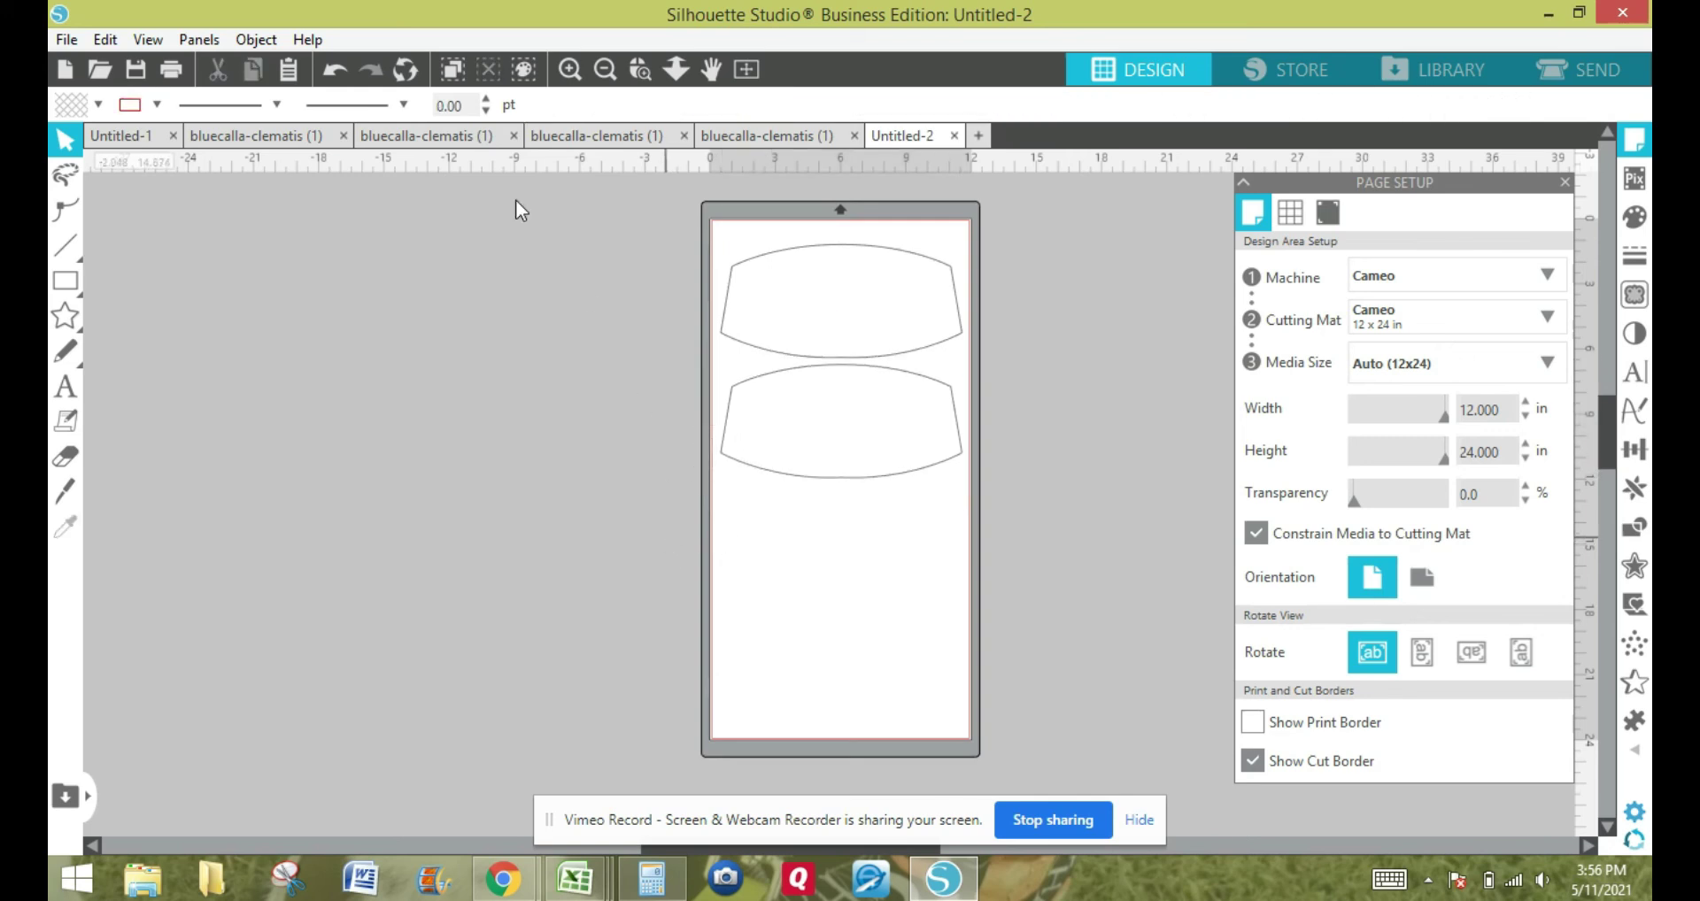
Save the drawing to the Desktop as an SVG file named "Blue Calla Clematis - Ext. Top".
click(66, 40)
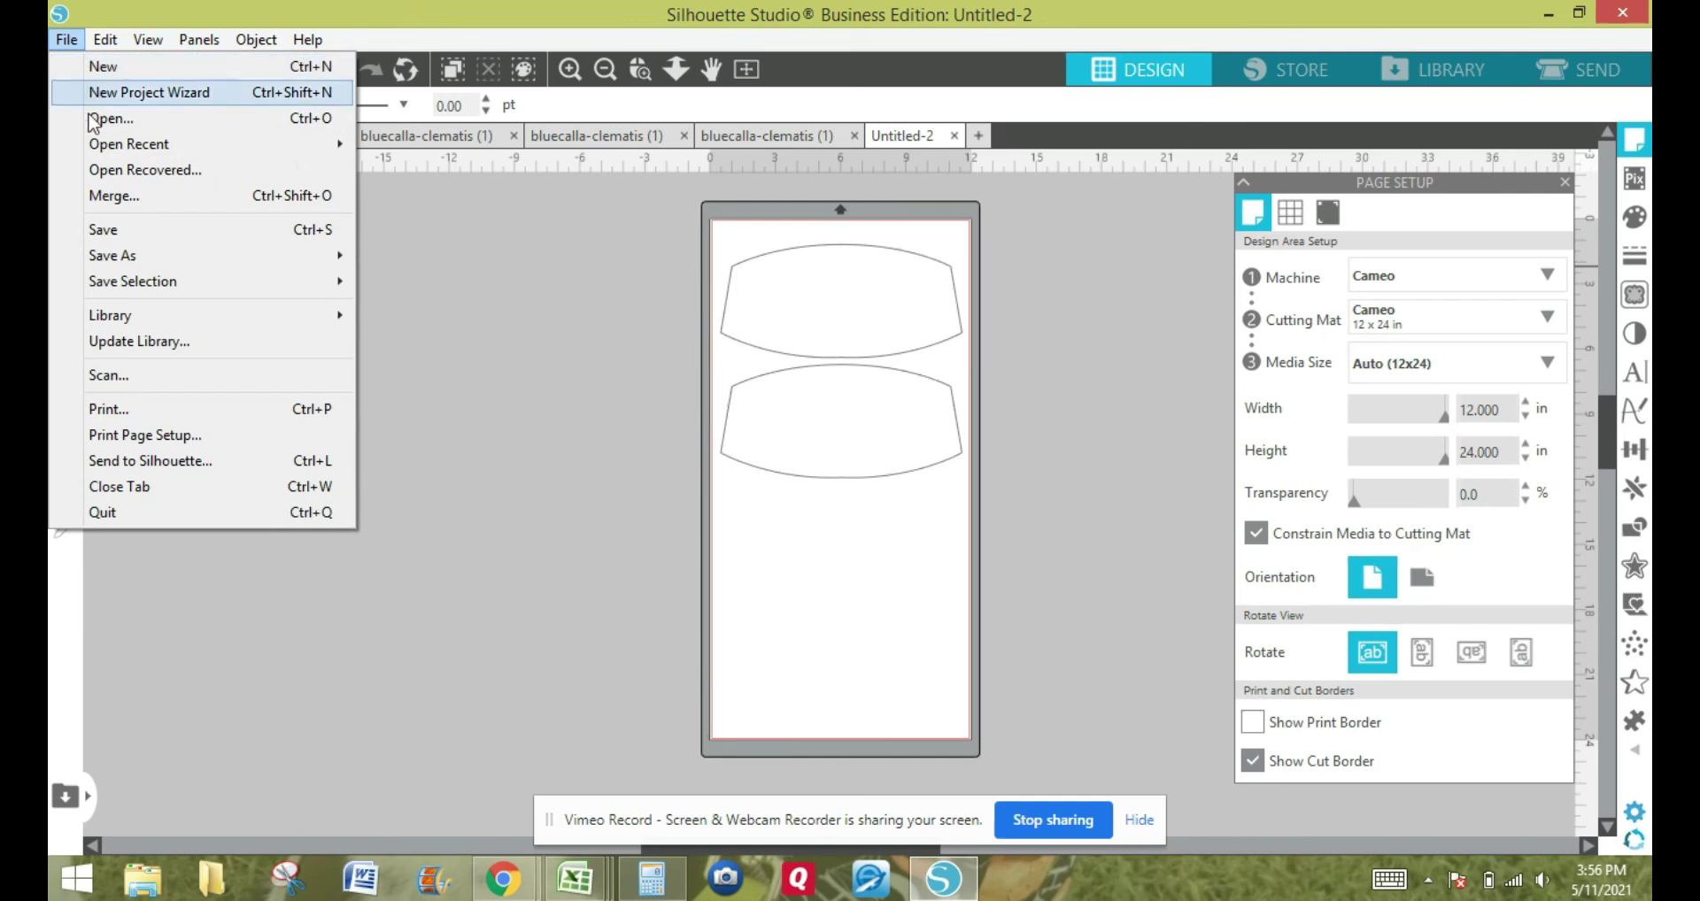
click(104, 229)
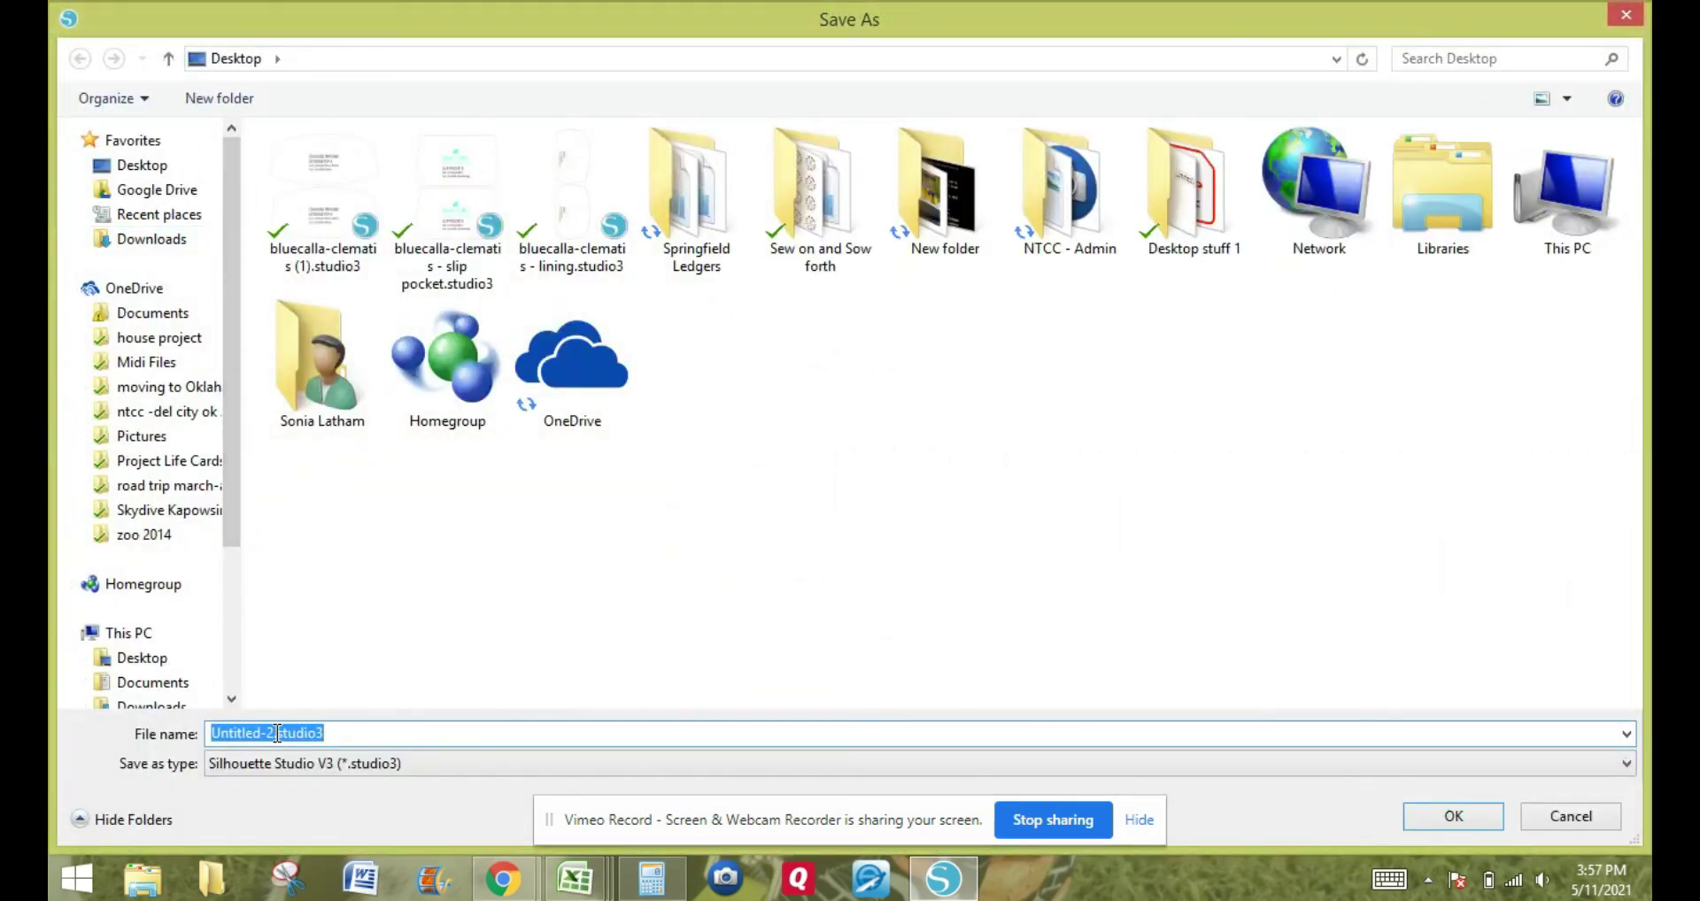
text(Blue Calla Clematis - Ext. Top)
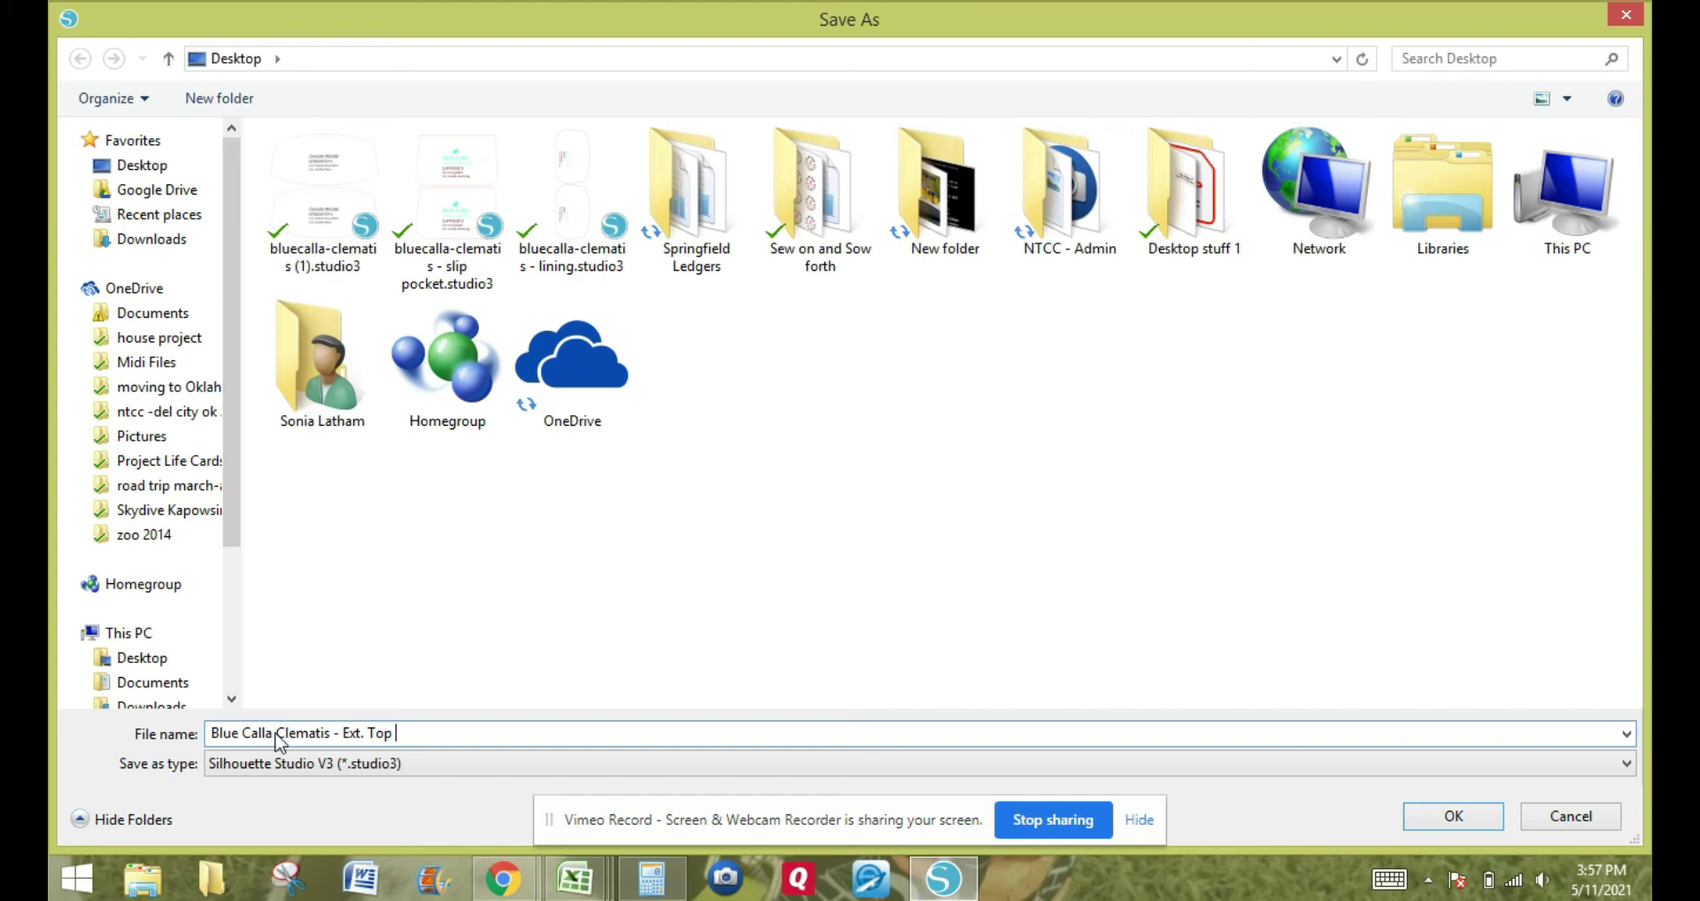
click(266, 765)
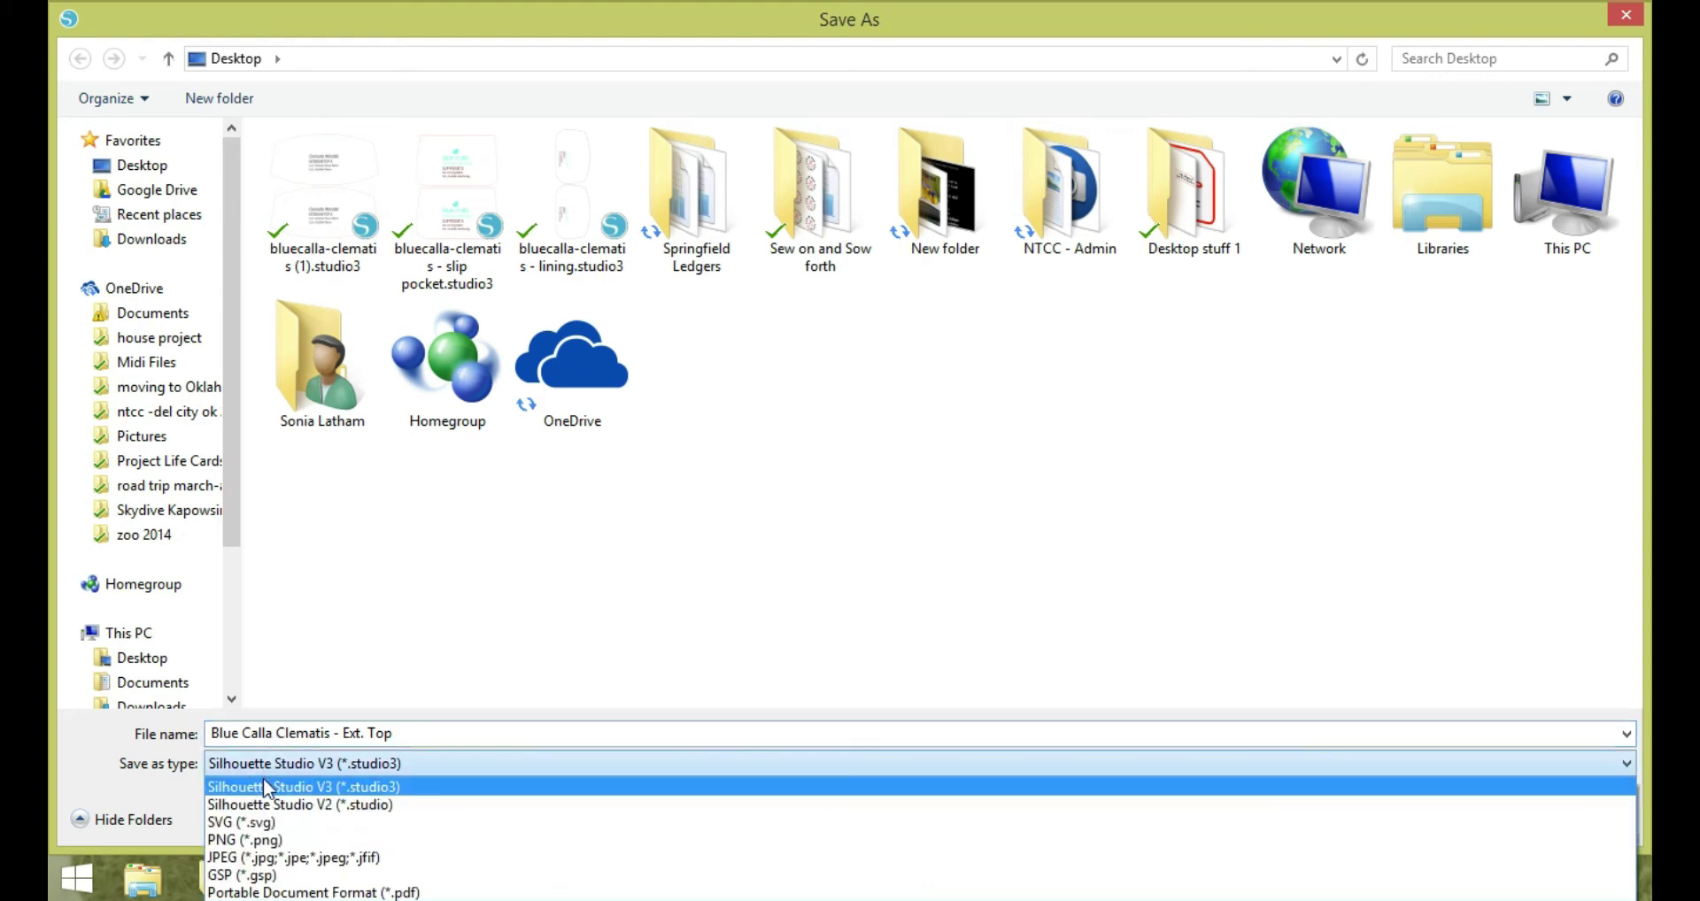
click(260, 818)
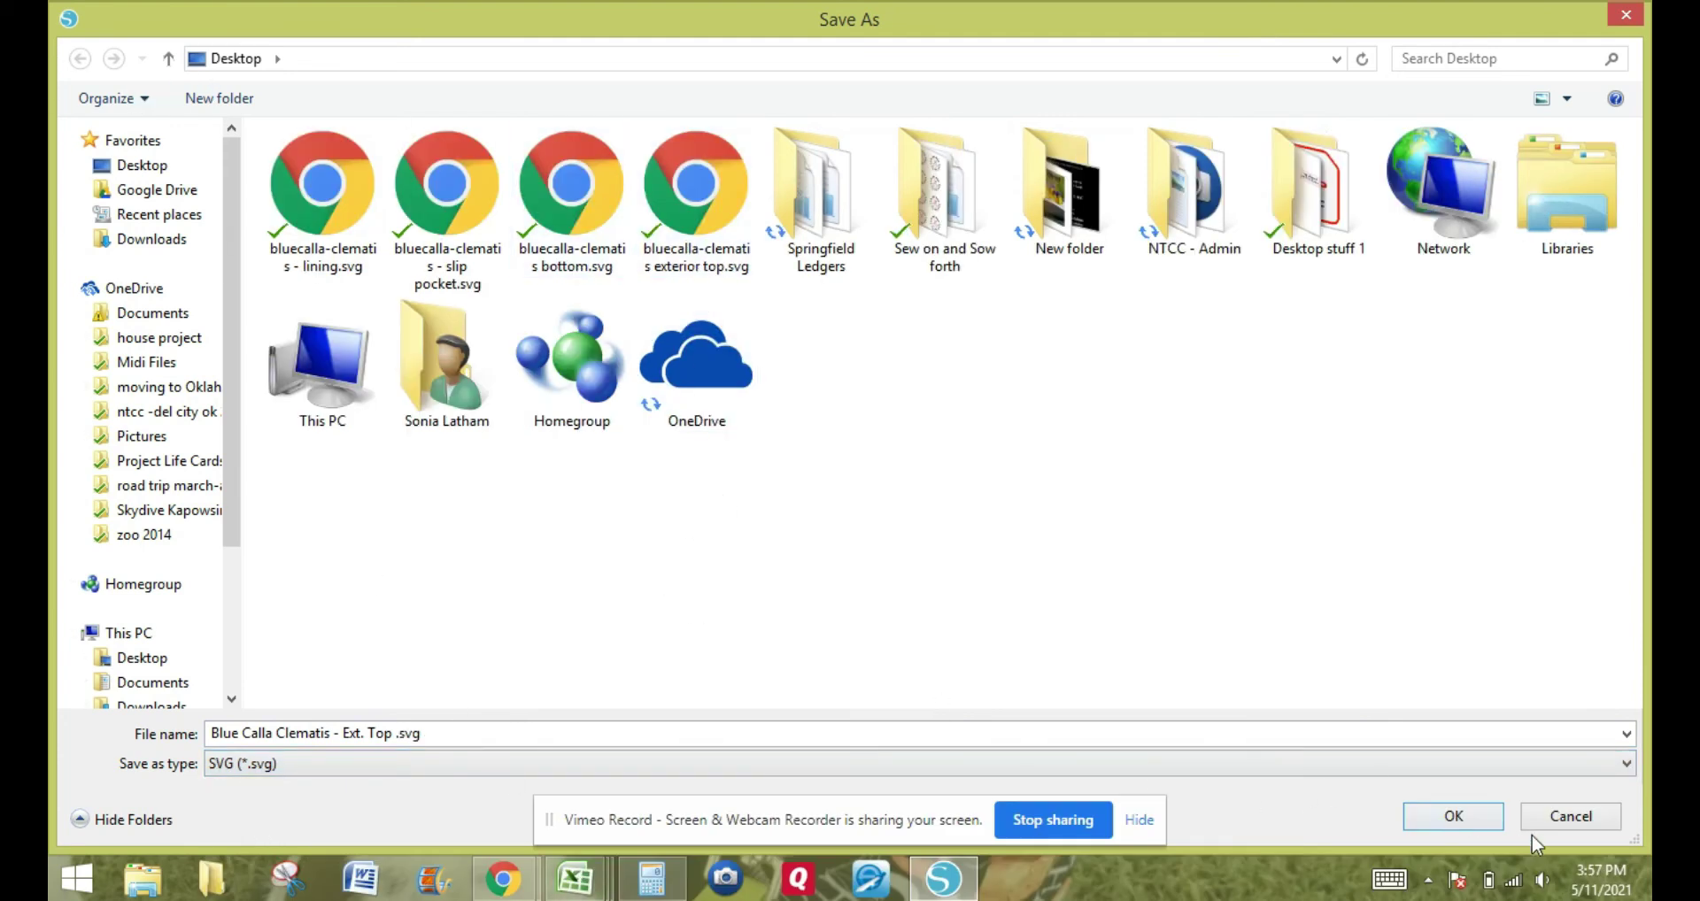
click(1475, 825)
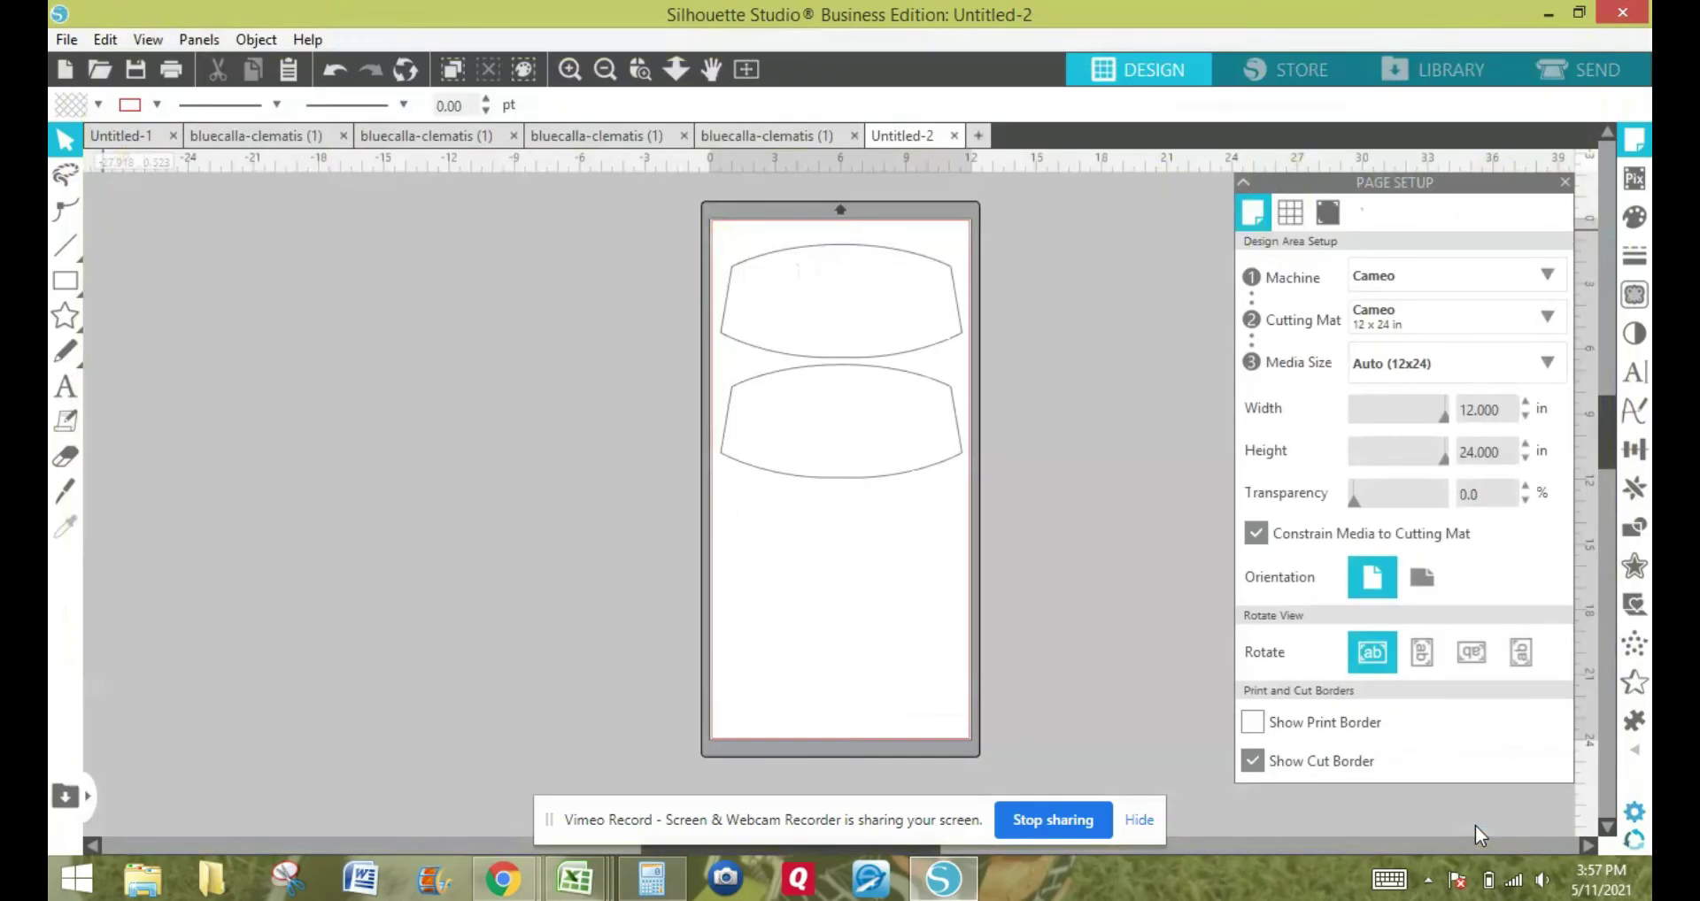
Switch to the last bluecalla-clematis drawing and move its half pattern piece onto the page at about X 0.23 in, Y 0.92 in.
click(762, 134)
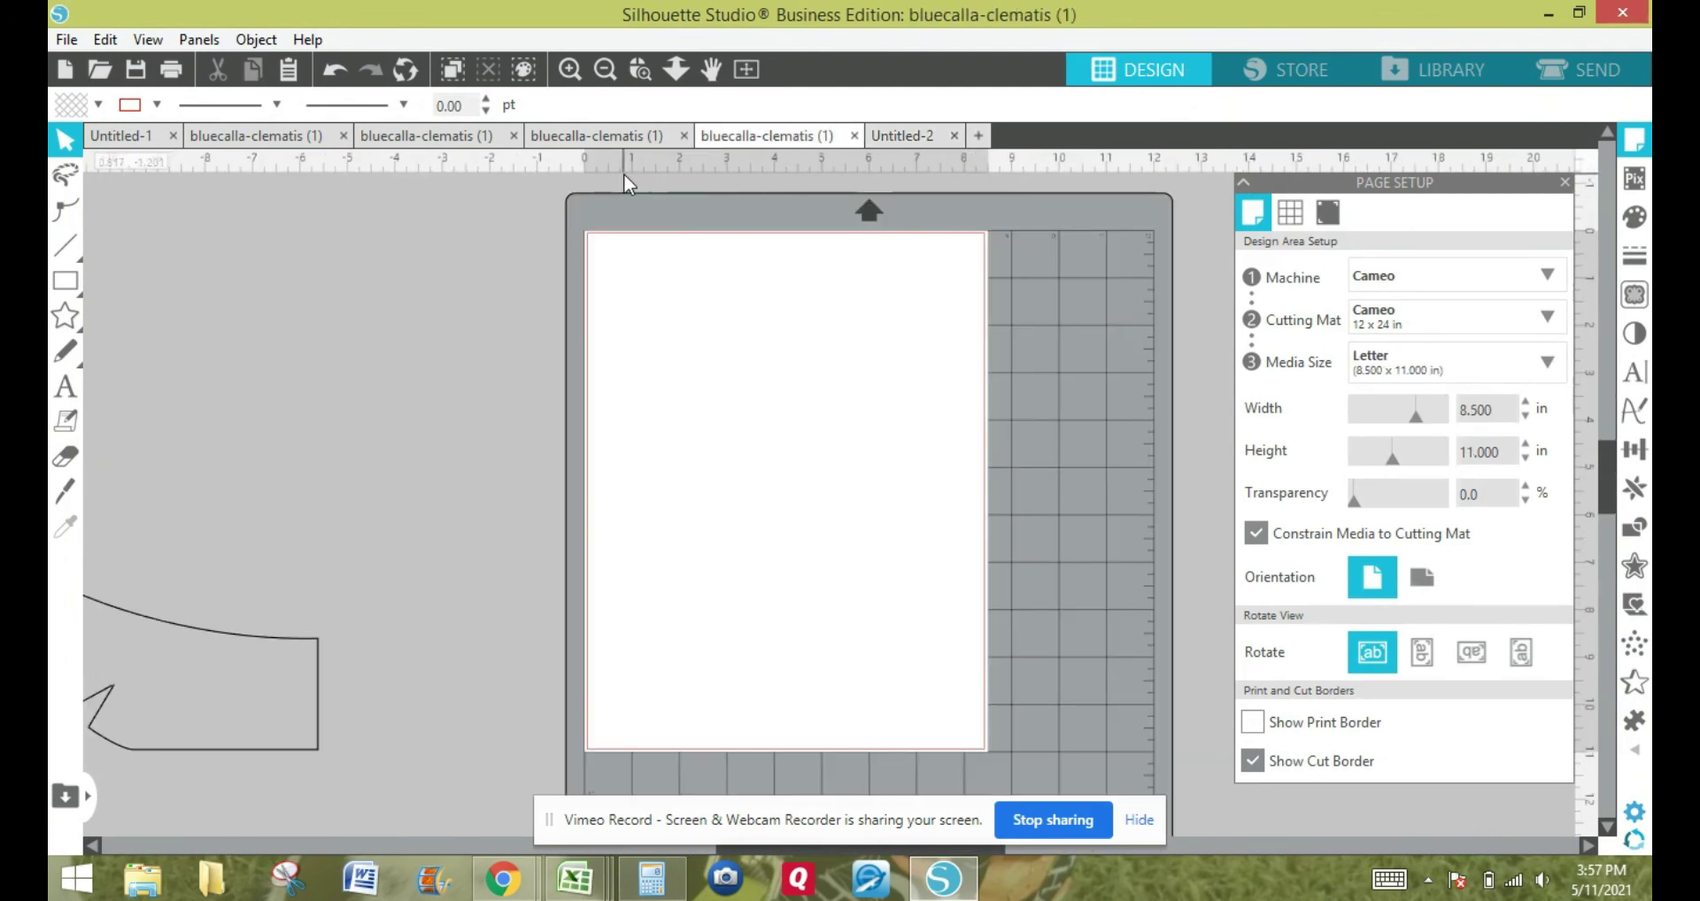
key(XF86AudioMute)
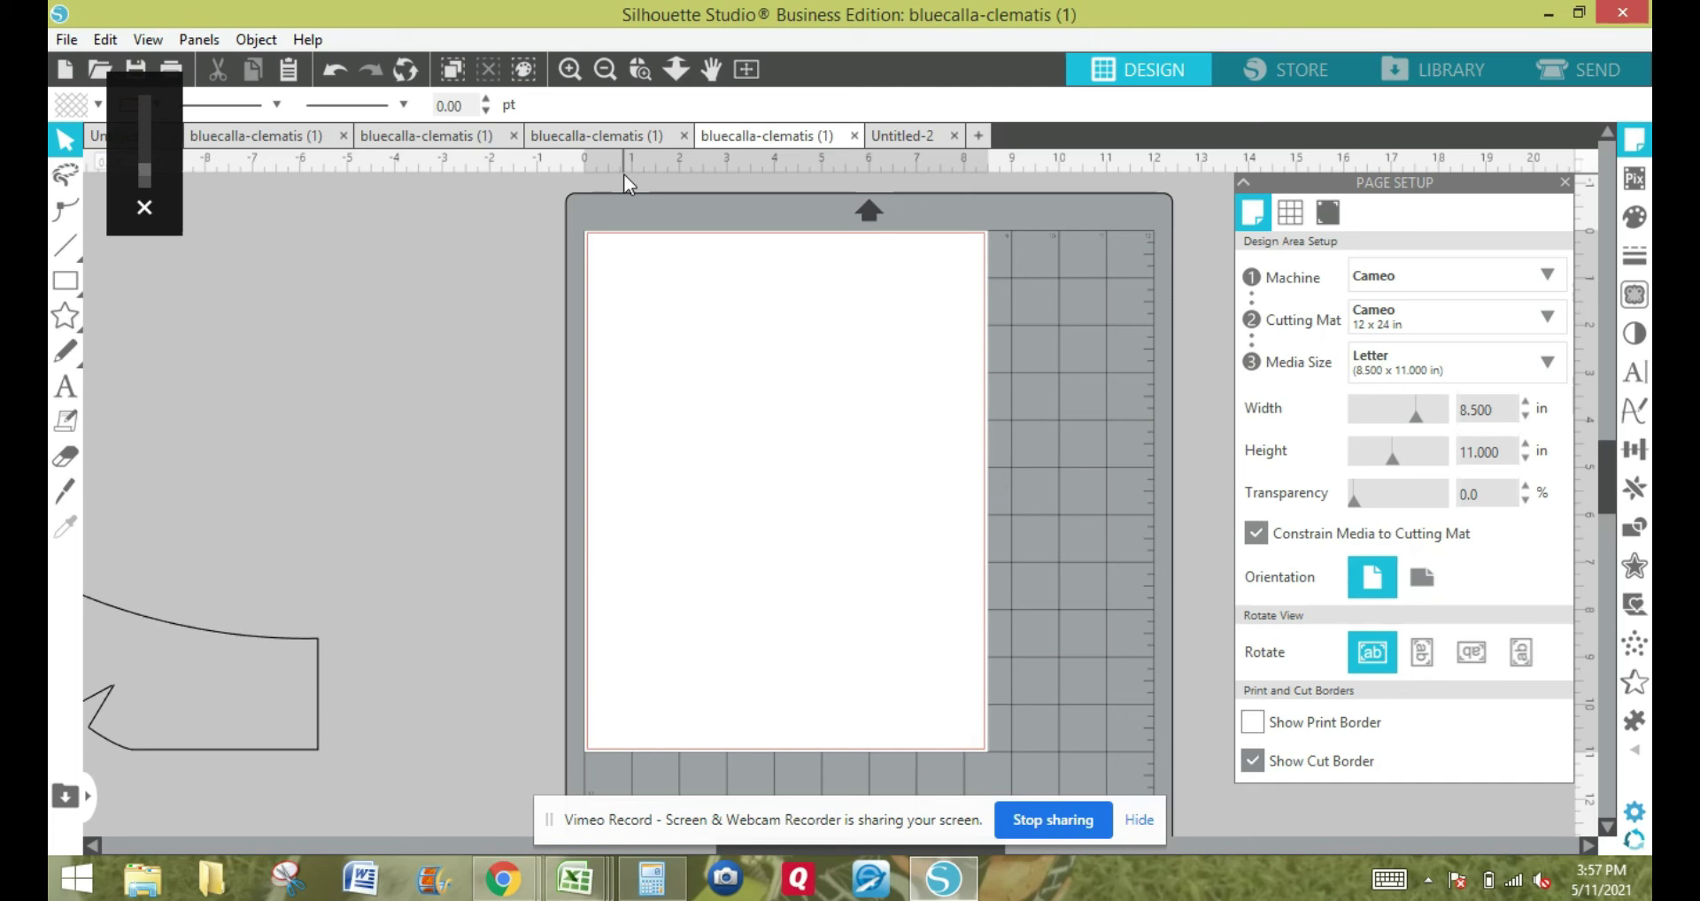
key(XF86AudioMute)
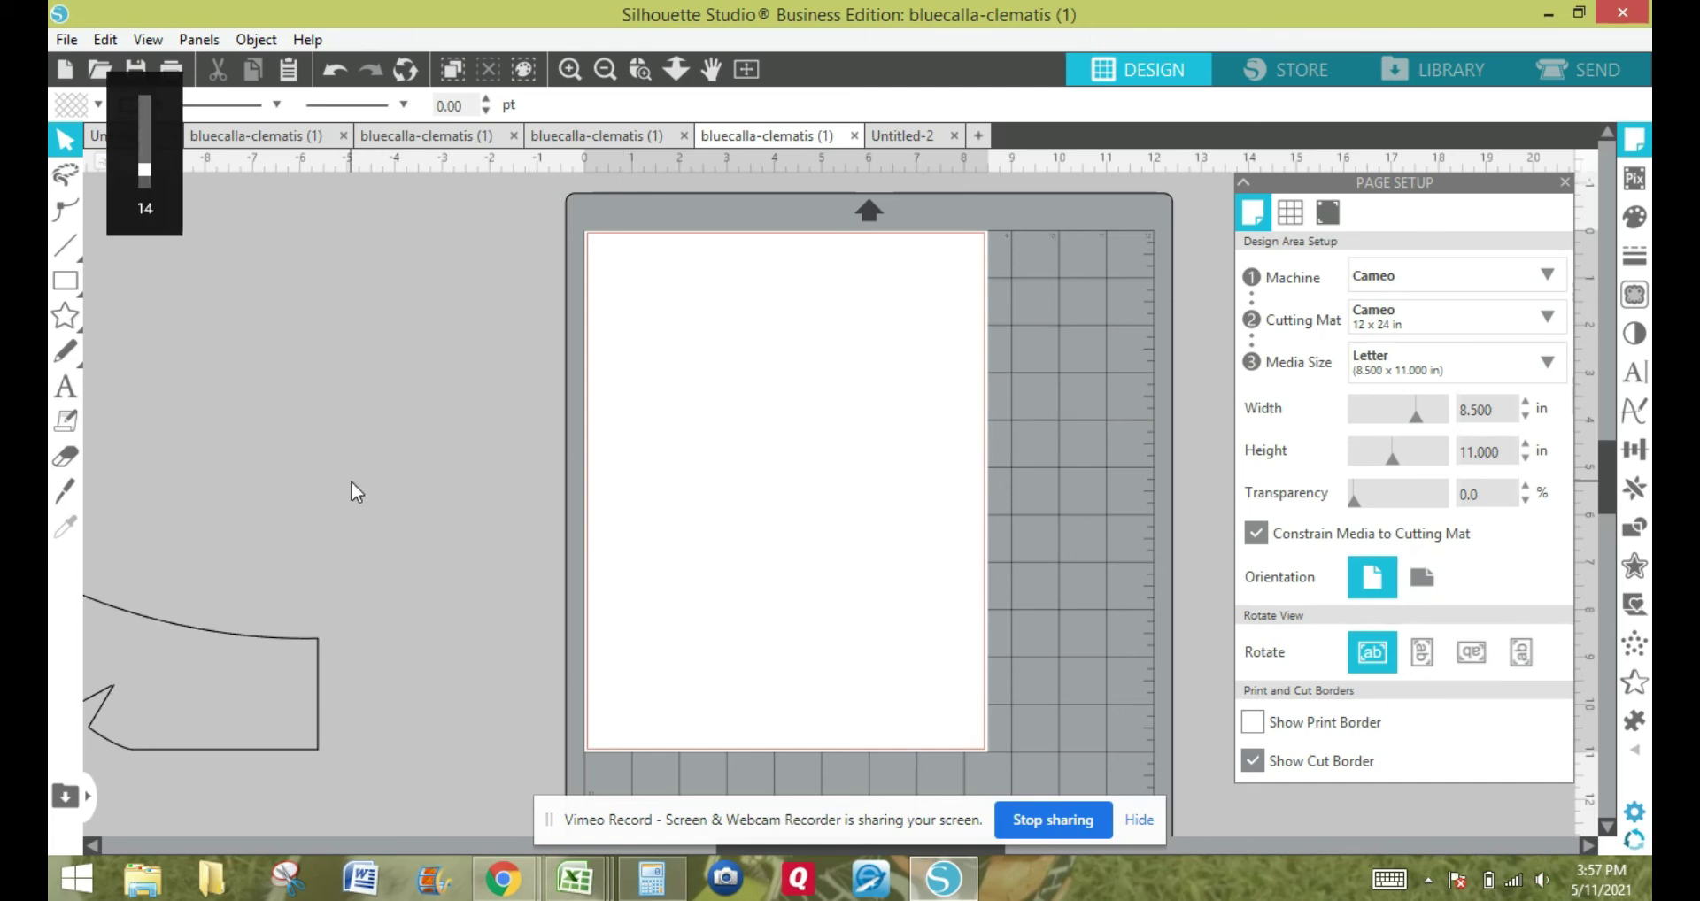
drag(284, 644, 823, 334)
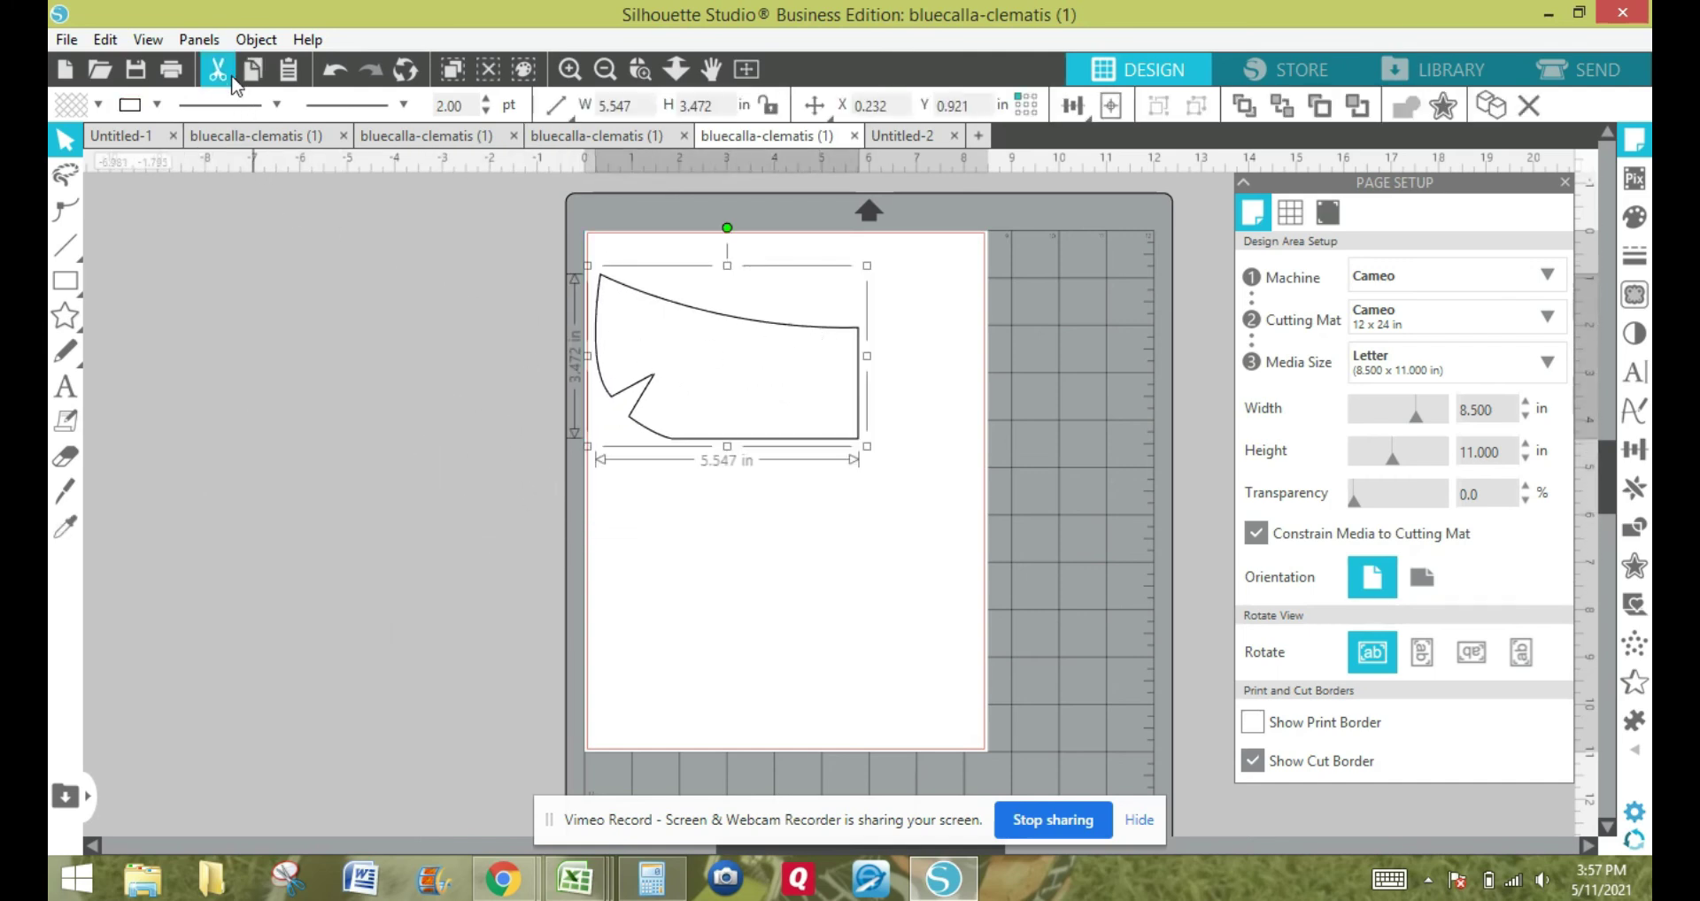
Mirror a copy of the half piece to the right and shift it slightly away to about X 5.88 in, leaving a narrow gap.
click(254, 40)
mouse_move(221, 176)
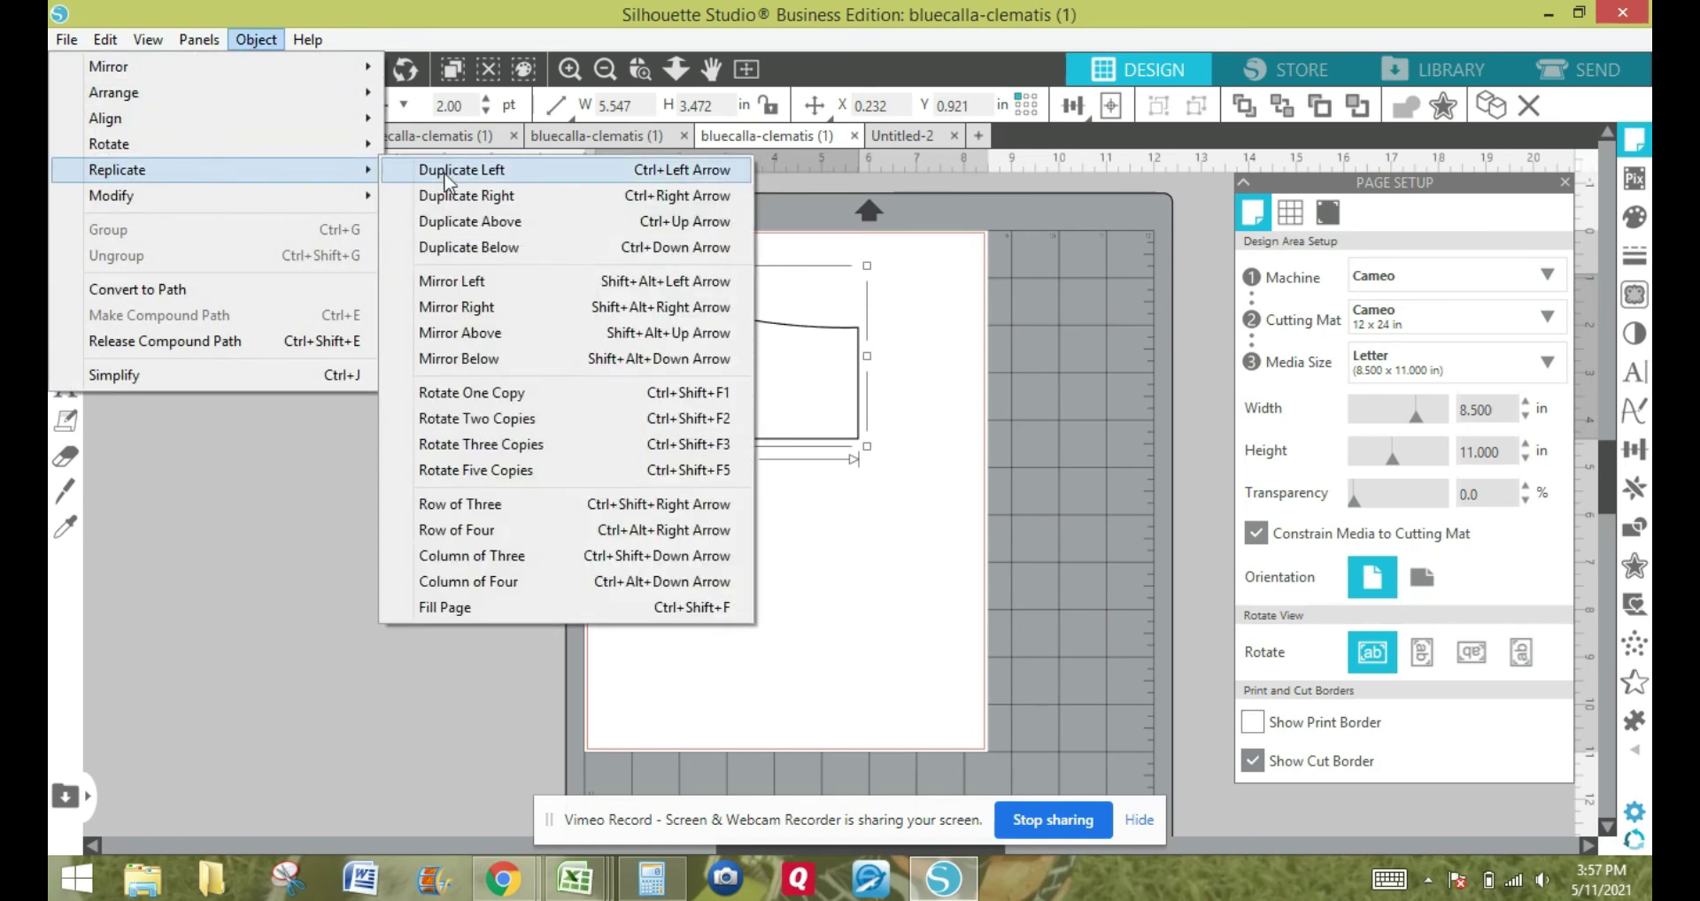
click(457, 308)
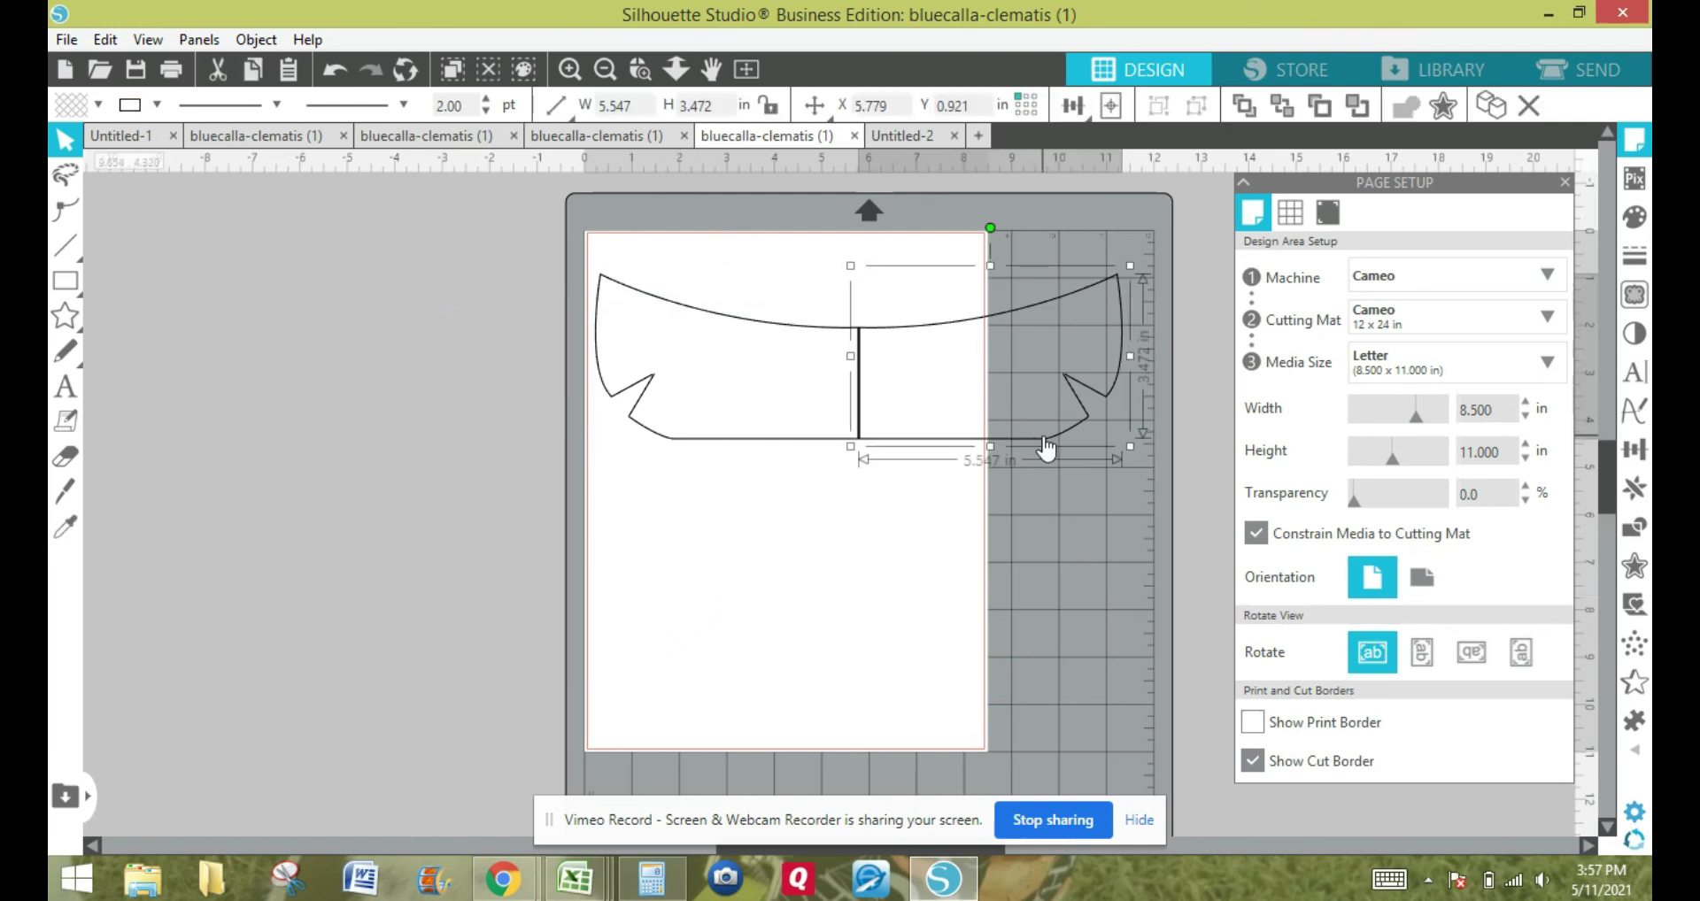
drag(1045, 449, 1051, 449)
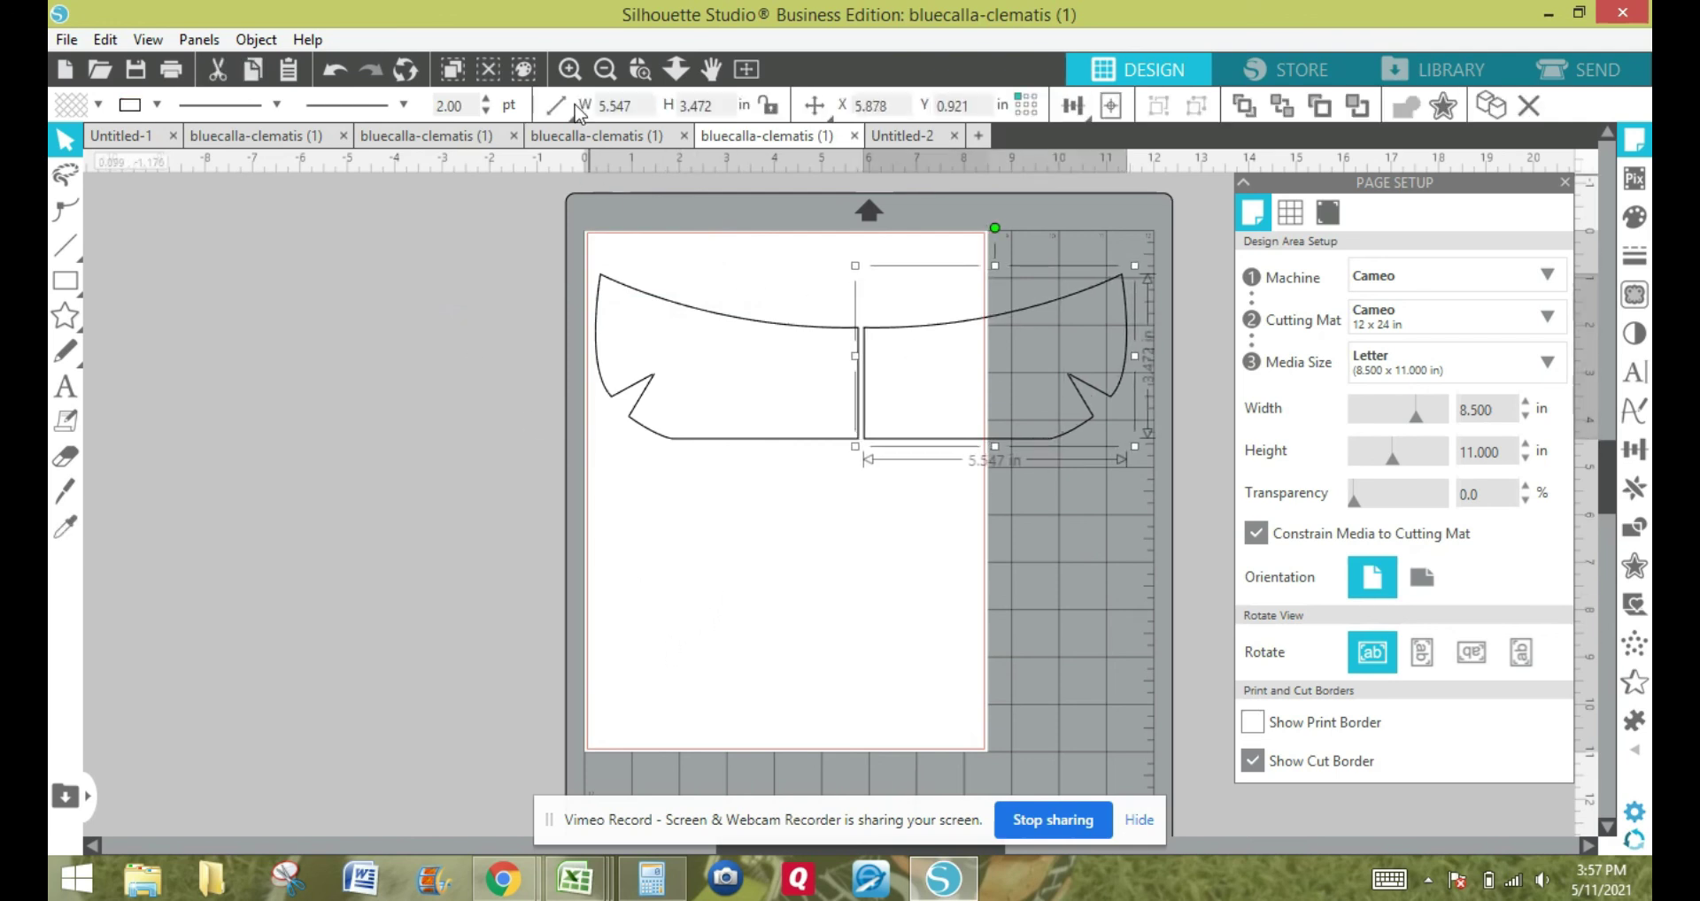
Slice through both centre fold lines with the Knife just below the upper curved edge.
click(570, 70)
click(569, 70)
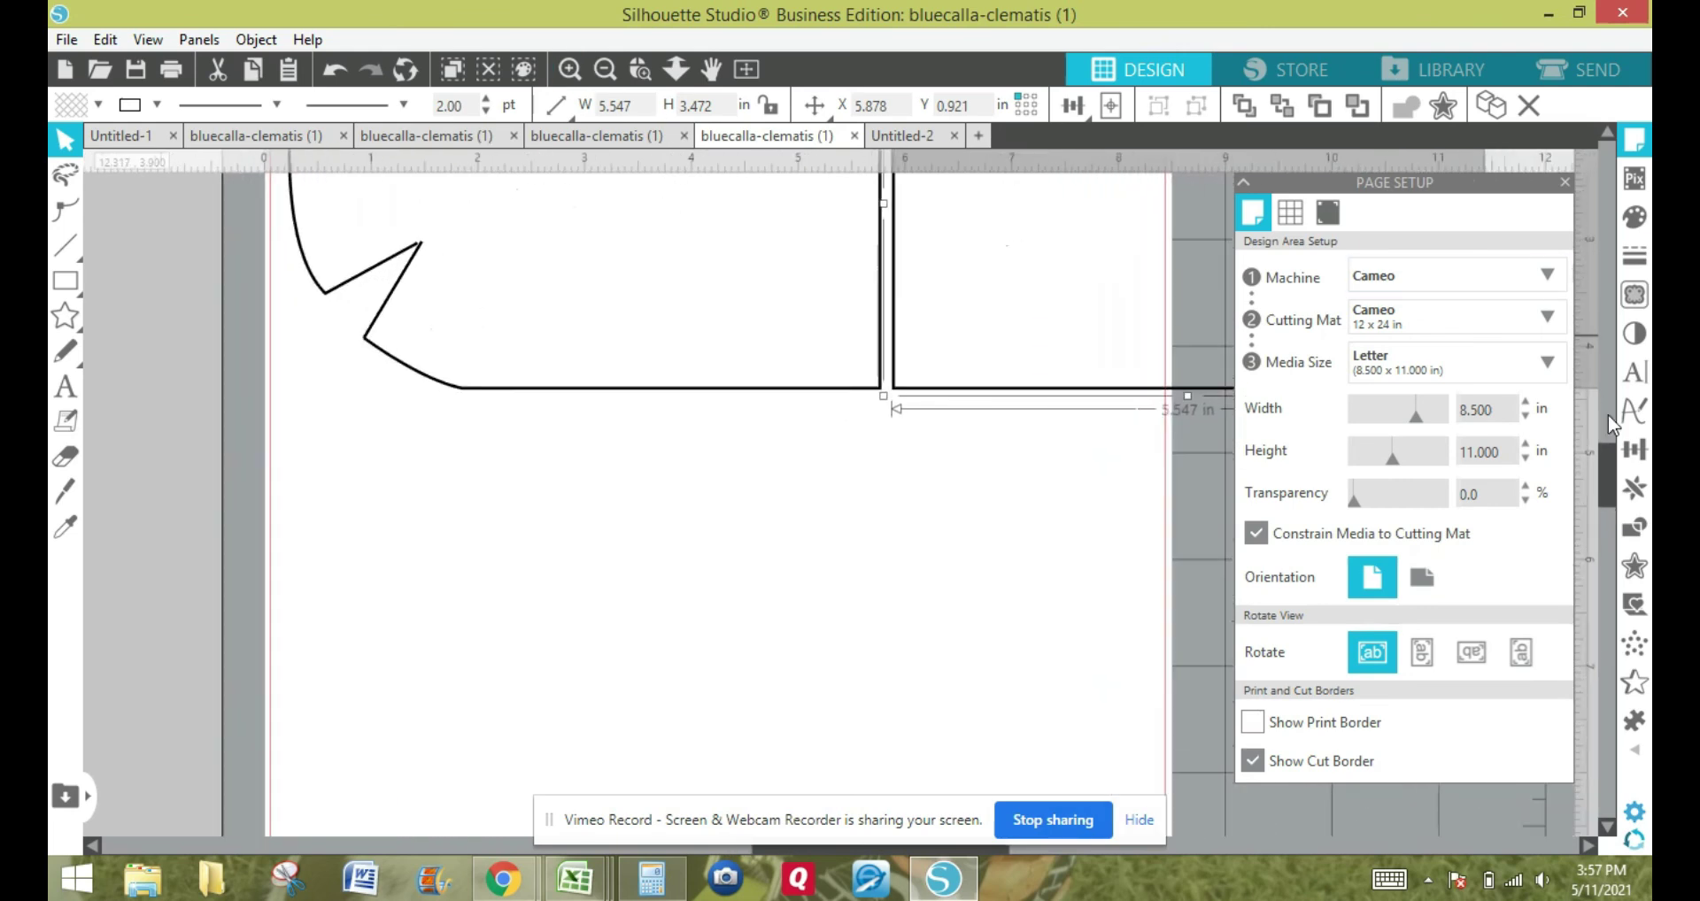
click(1564, 182)
drag(1611, 489, 1612, 440)
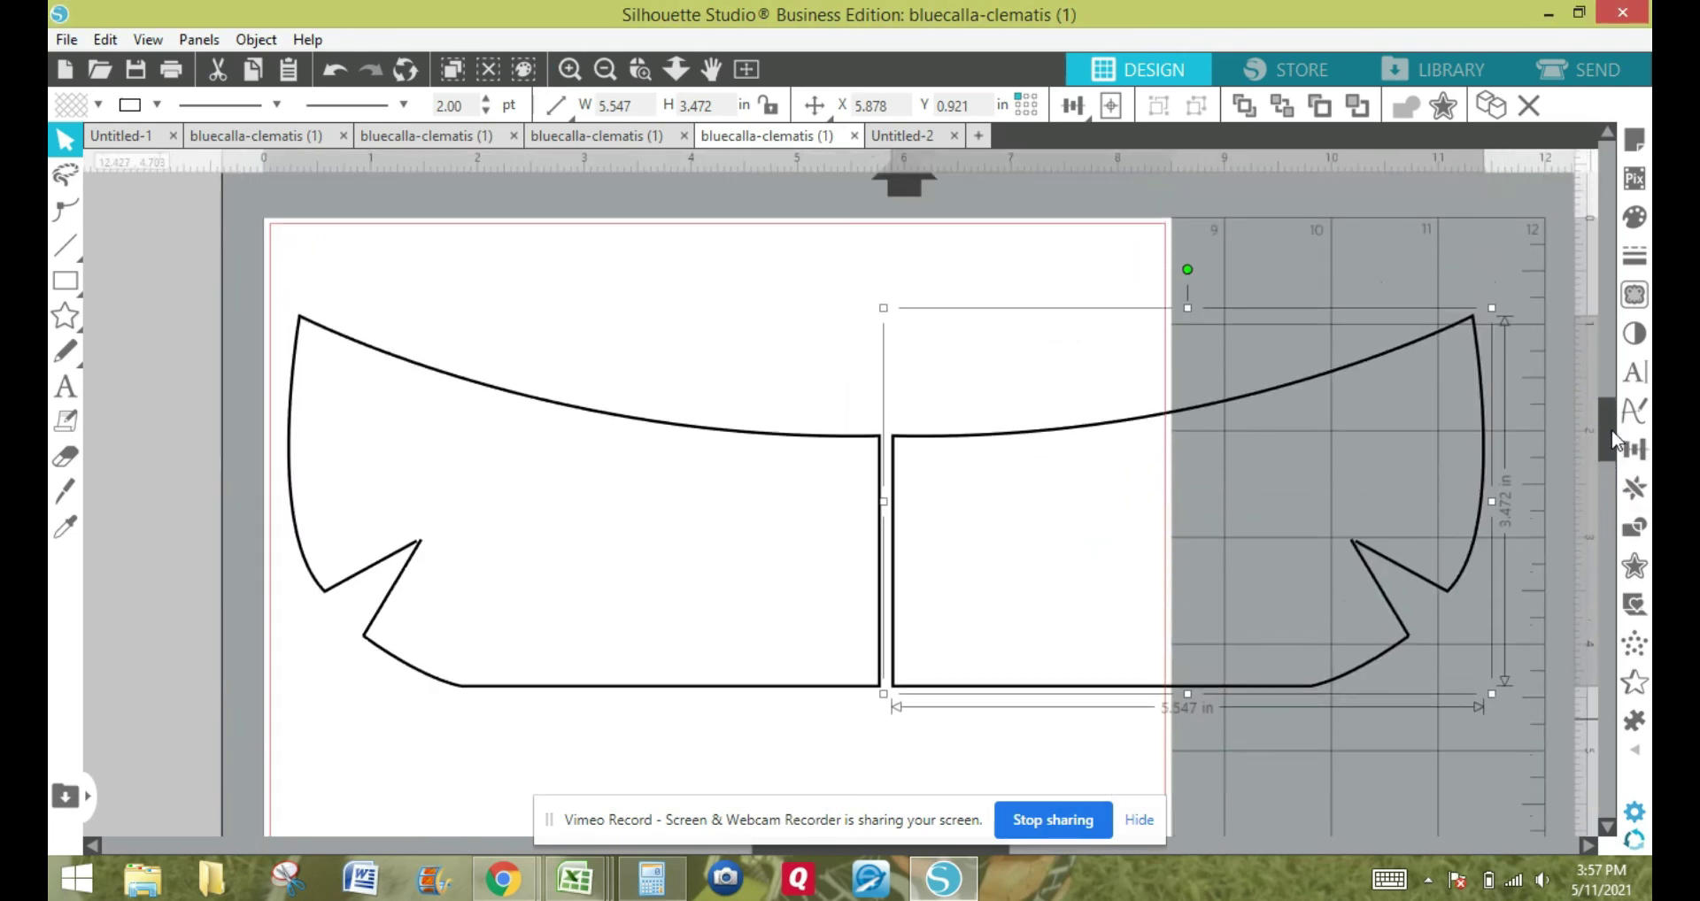
click(571, 67)
click(572, 67)
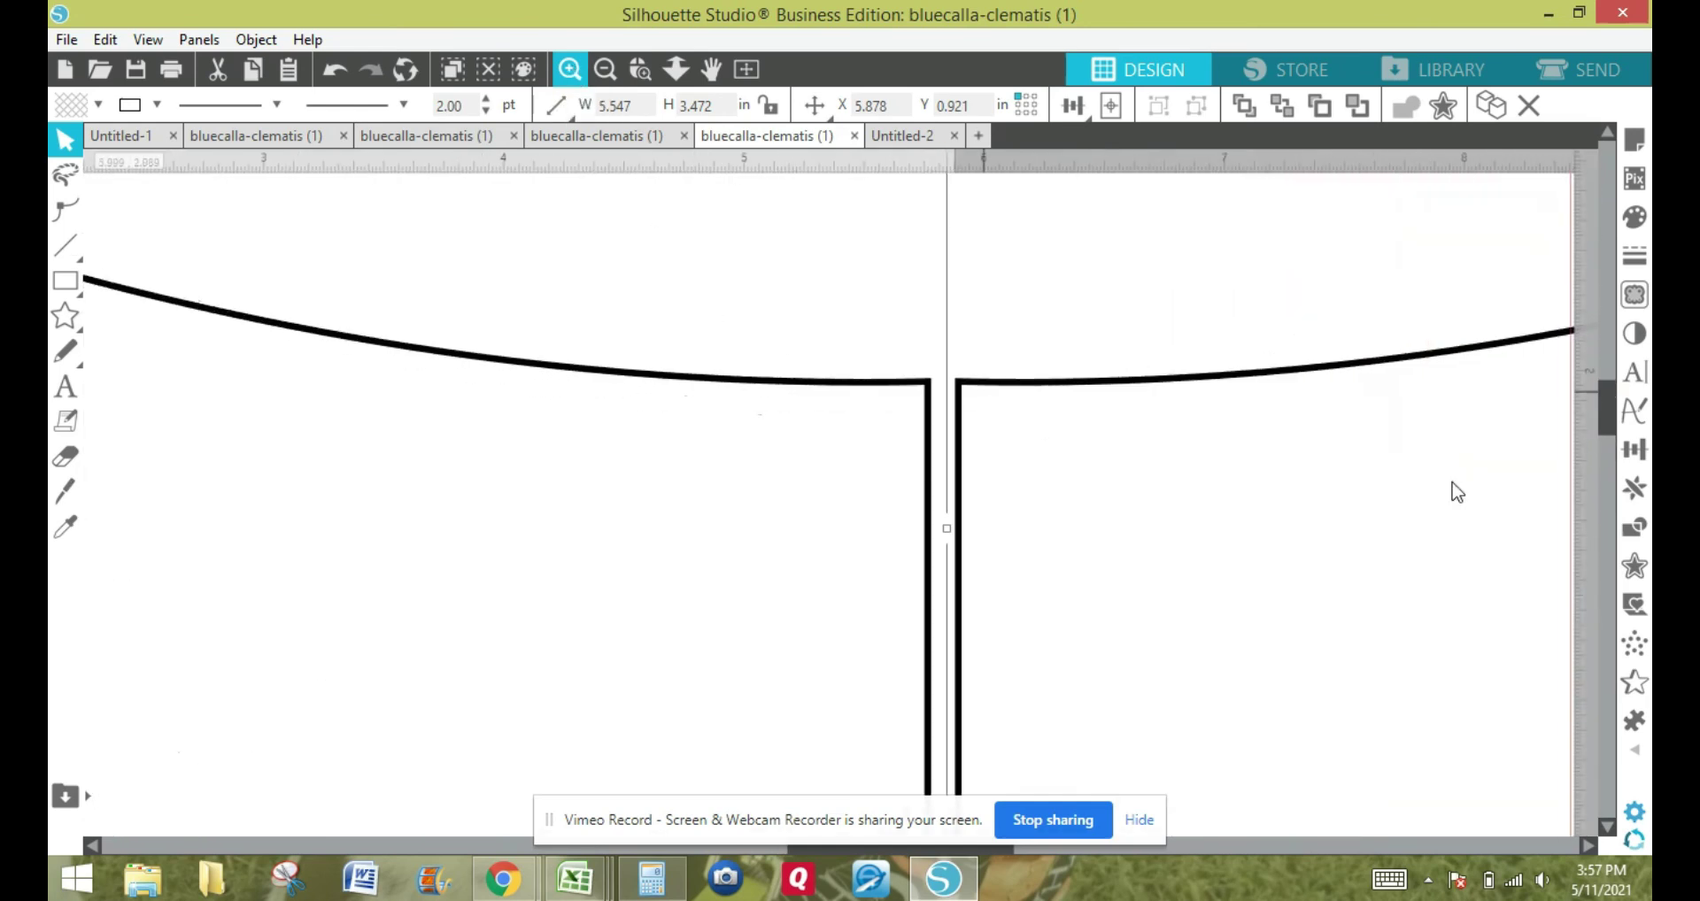
scroll(1603, 382, up, 3)
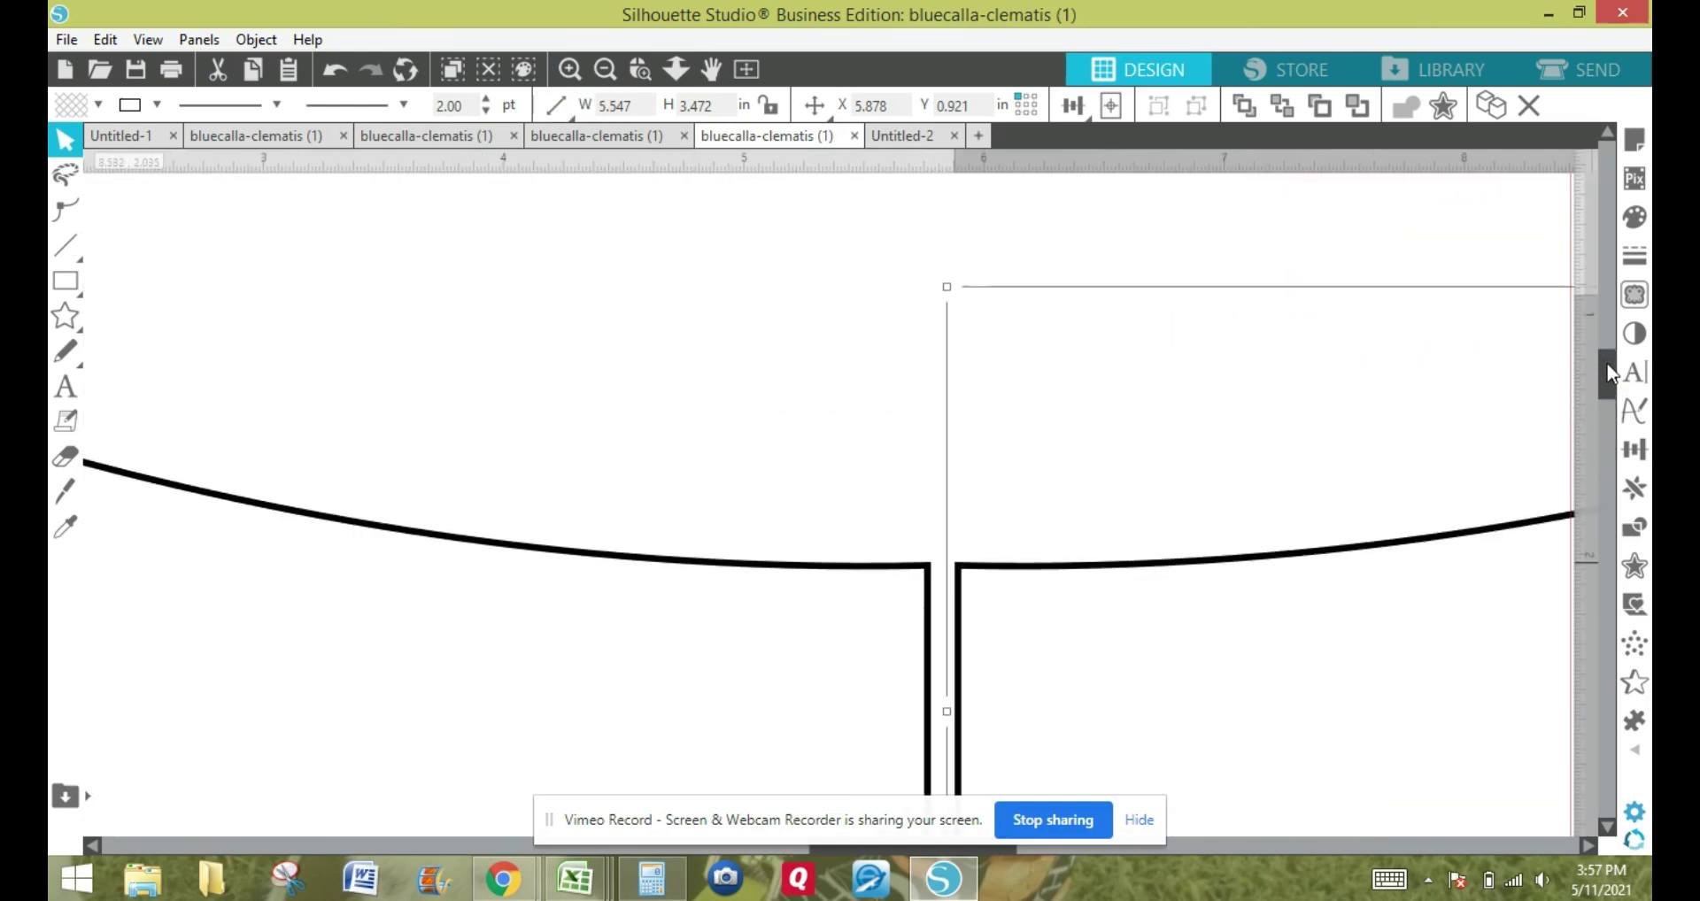
click(571, 68)
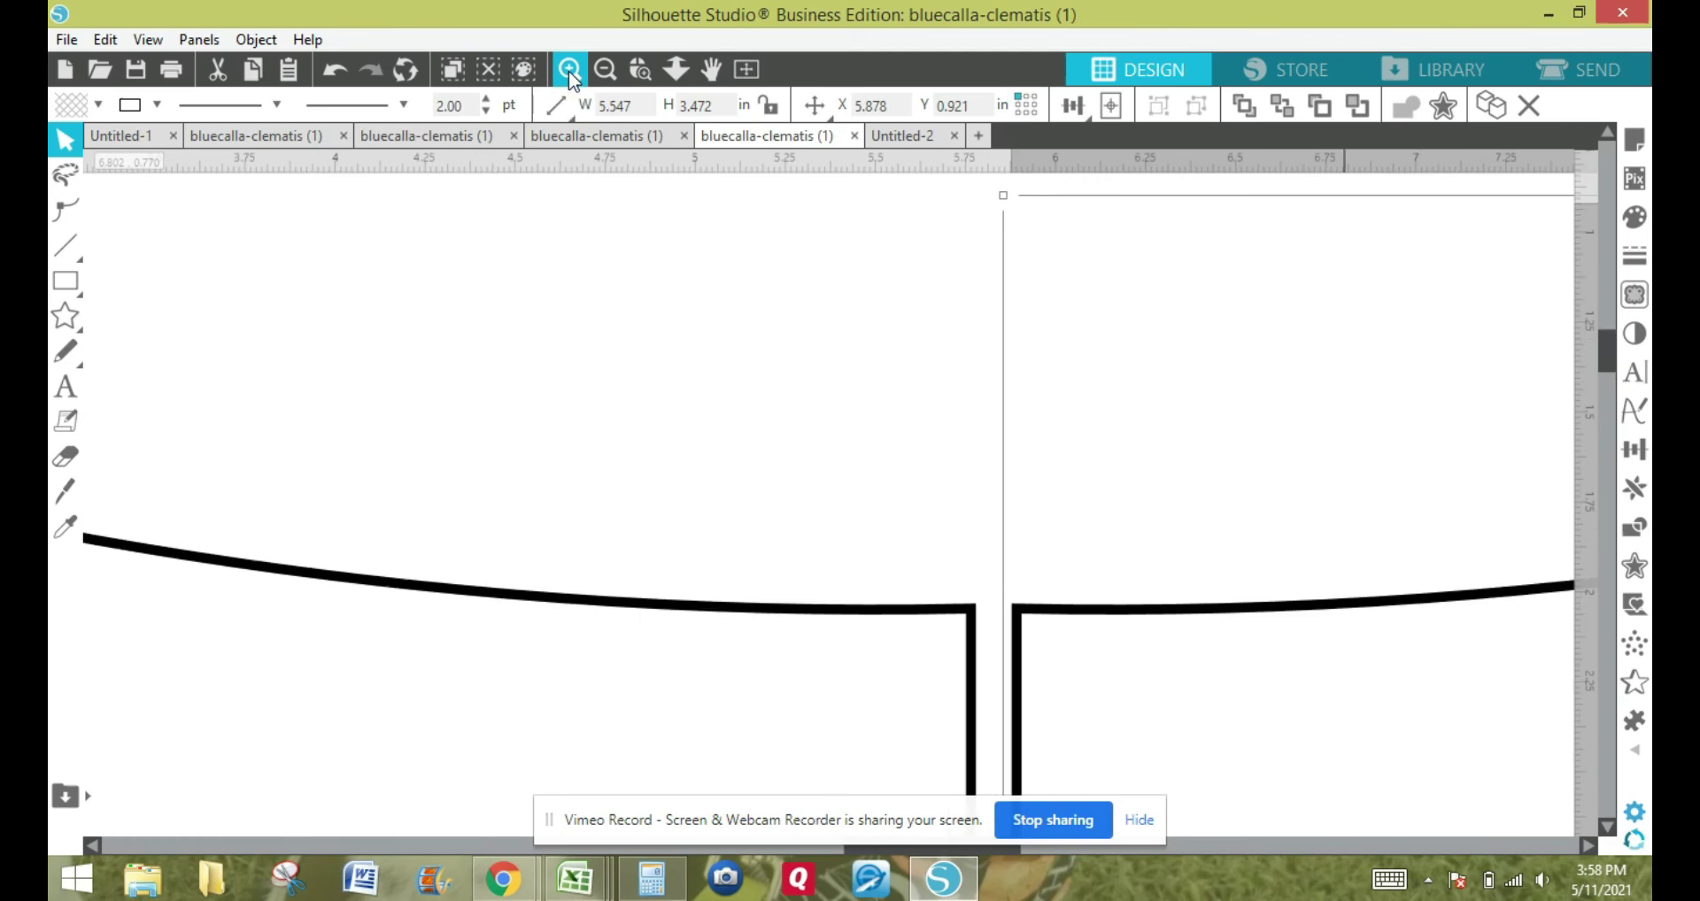
click(571, 68)
click(700, 428)
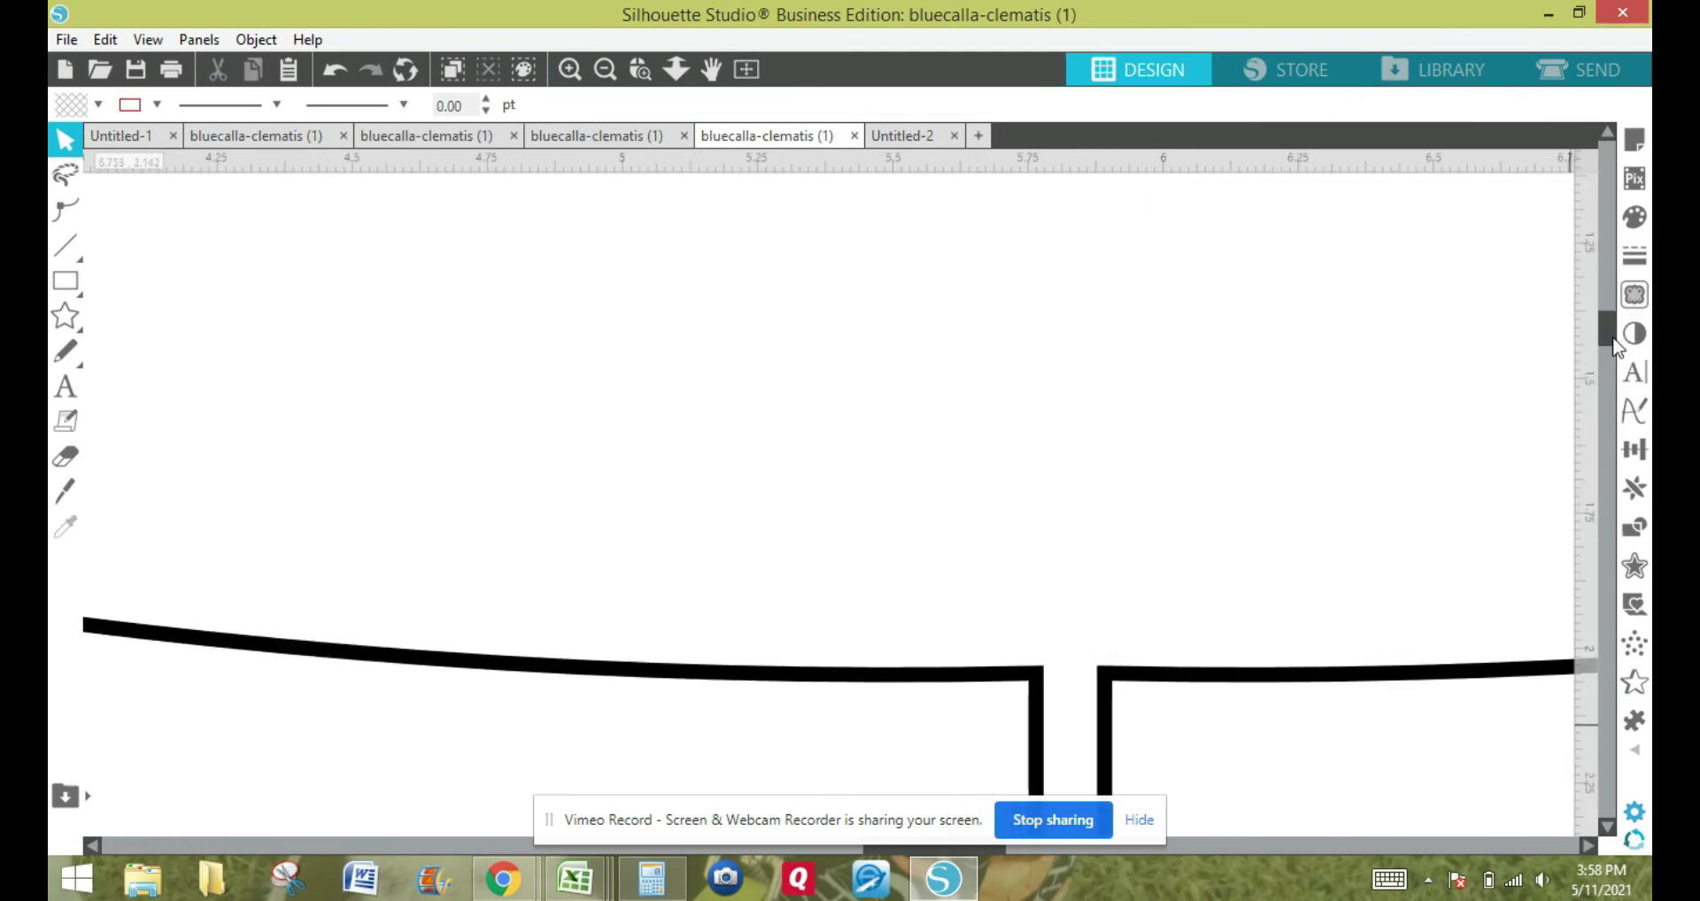
scroll(1613, 350, down, 1)
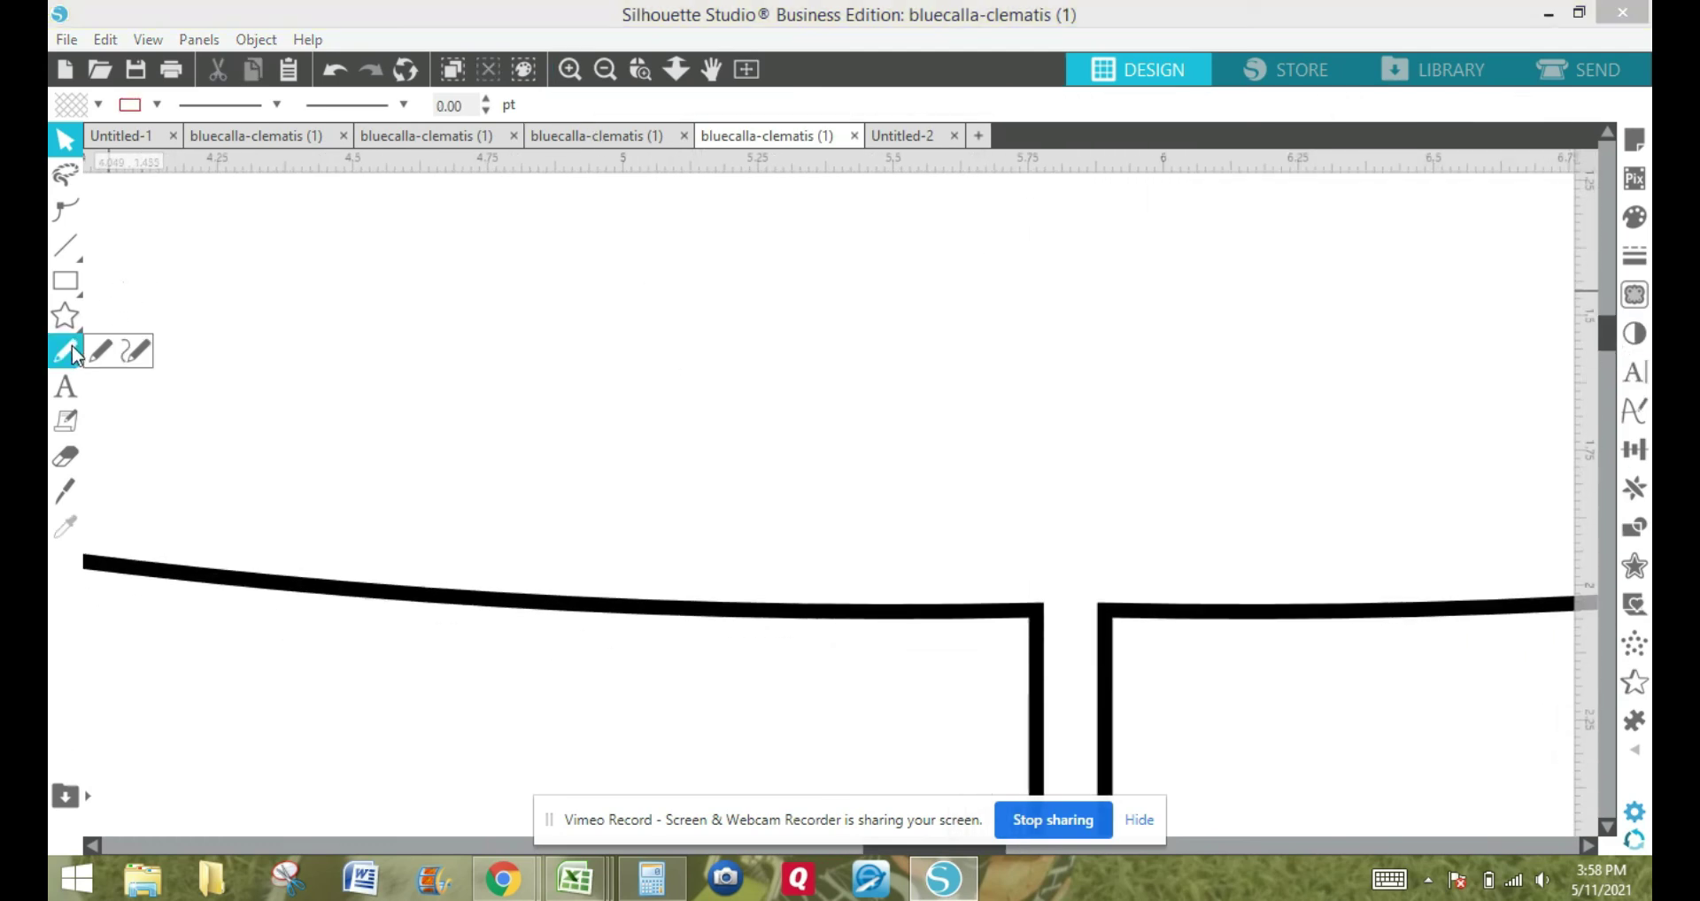
click(69, 494)
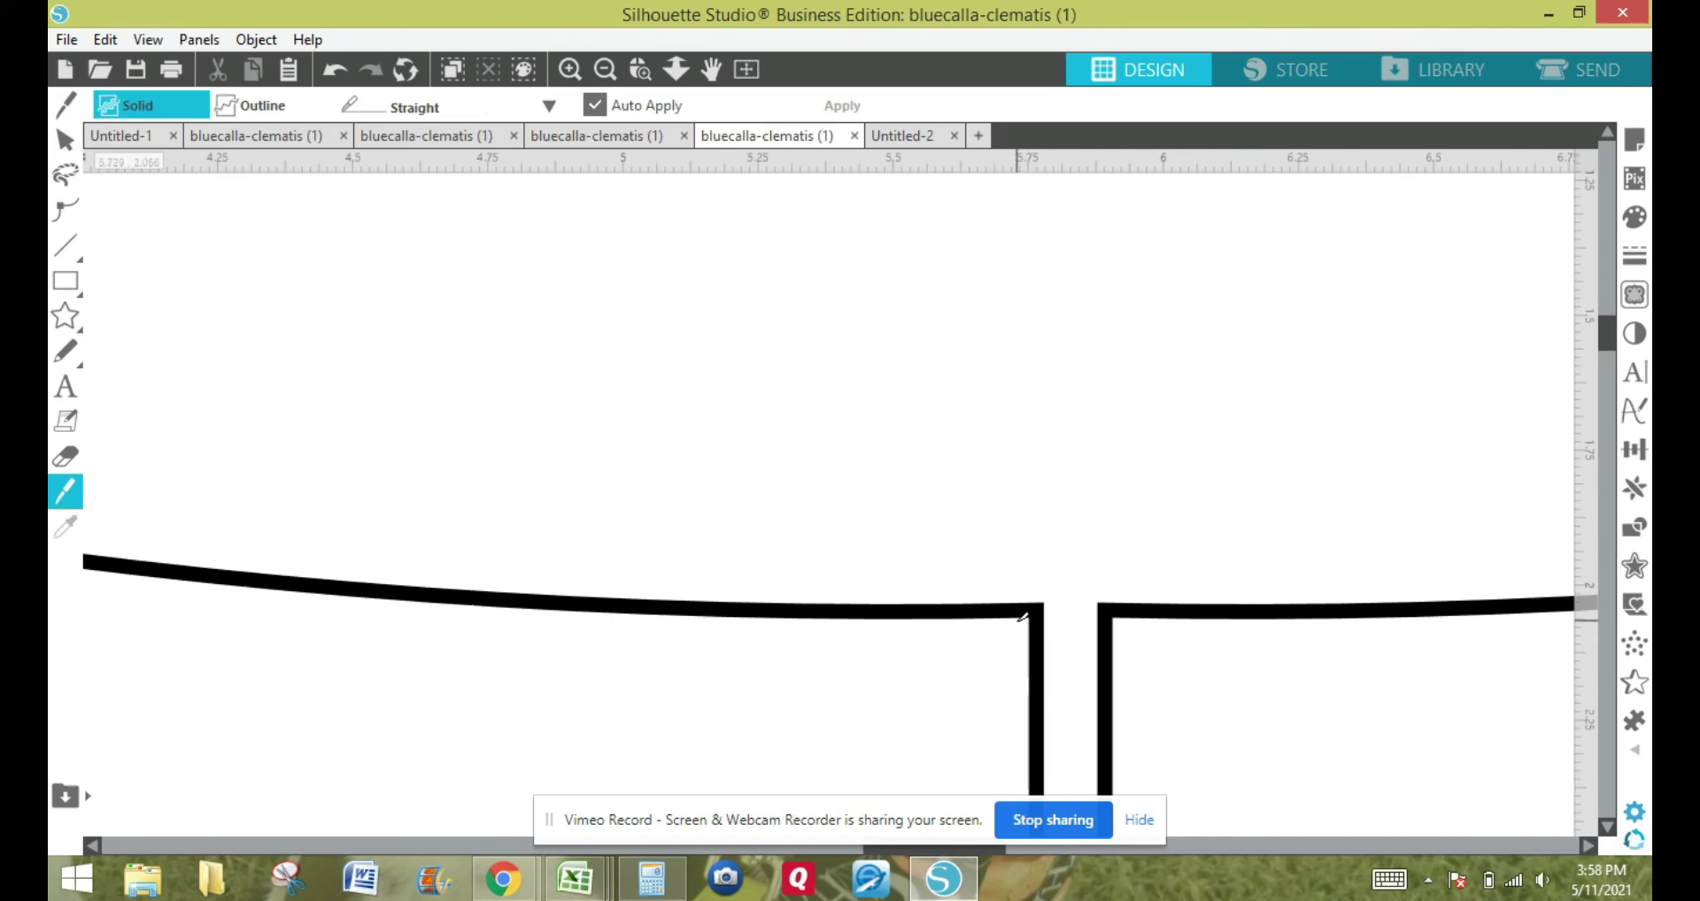
drag(1018, 618, 1127, 618)
Slice both centre fold lines just above the lower straight edge and delete the two separated vertical segments.
drag(1610, 341, 1621, 459)
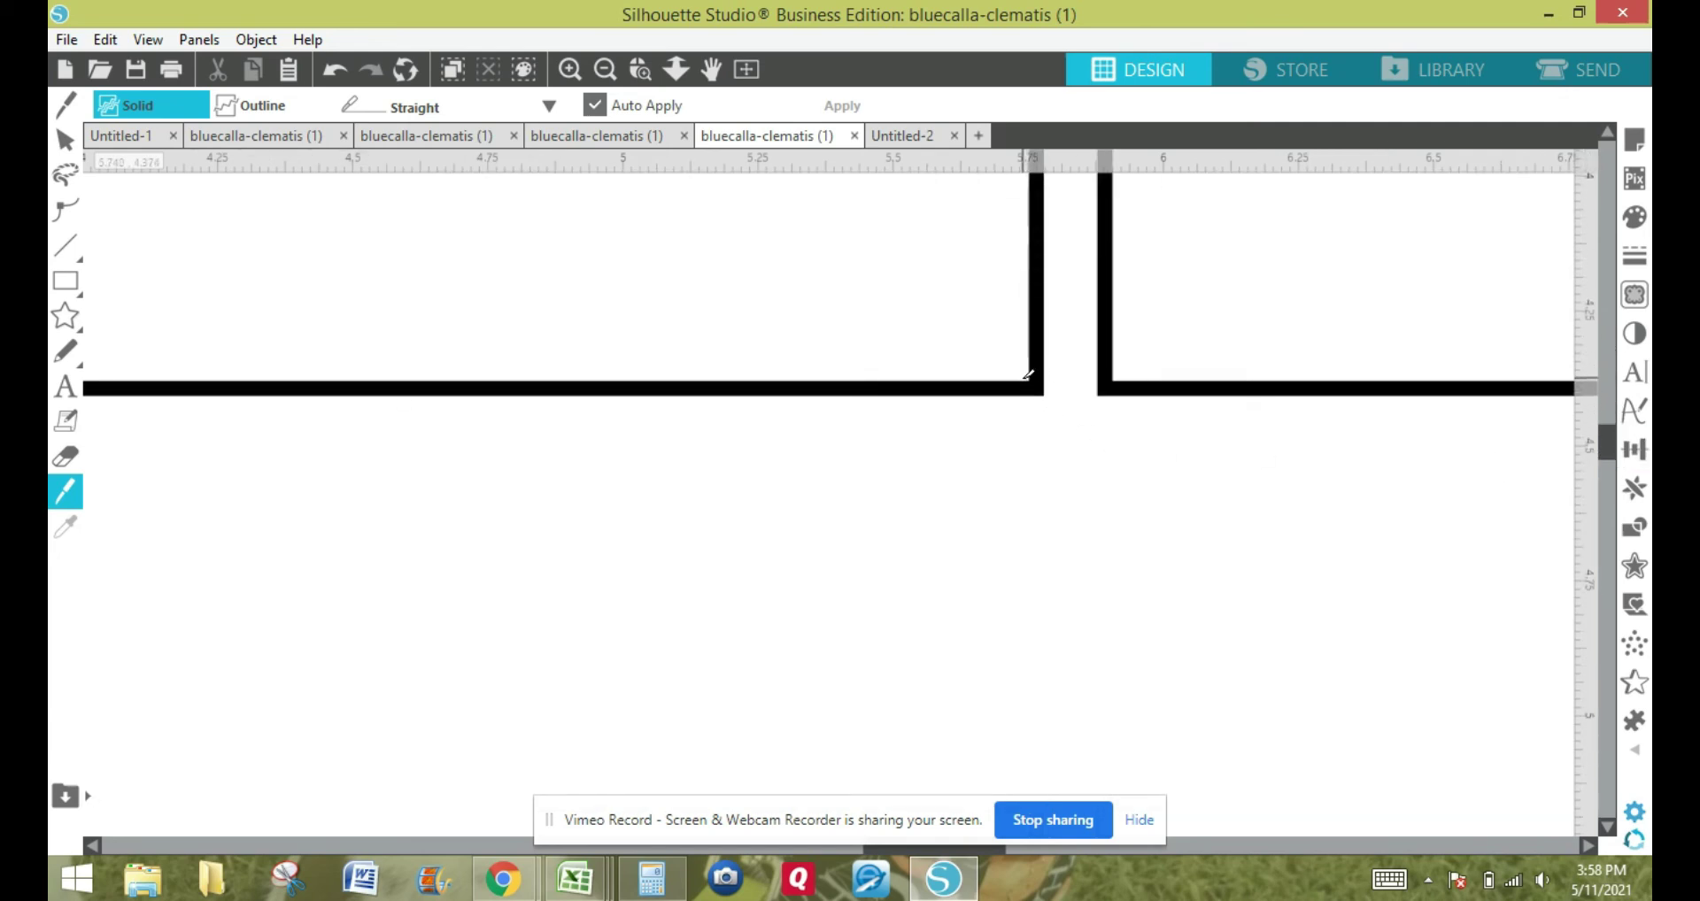
drag(1027, 375, 1147, 366)
click(67, 139)
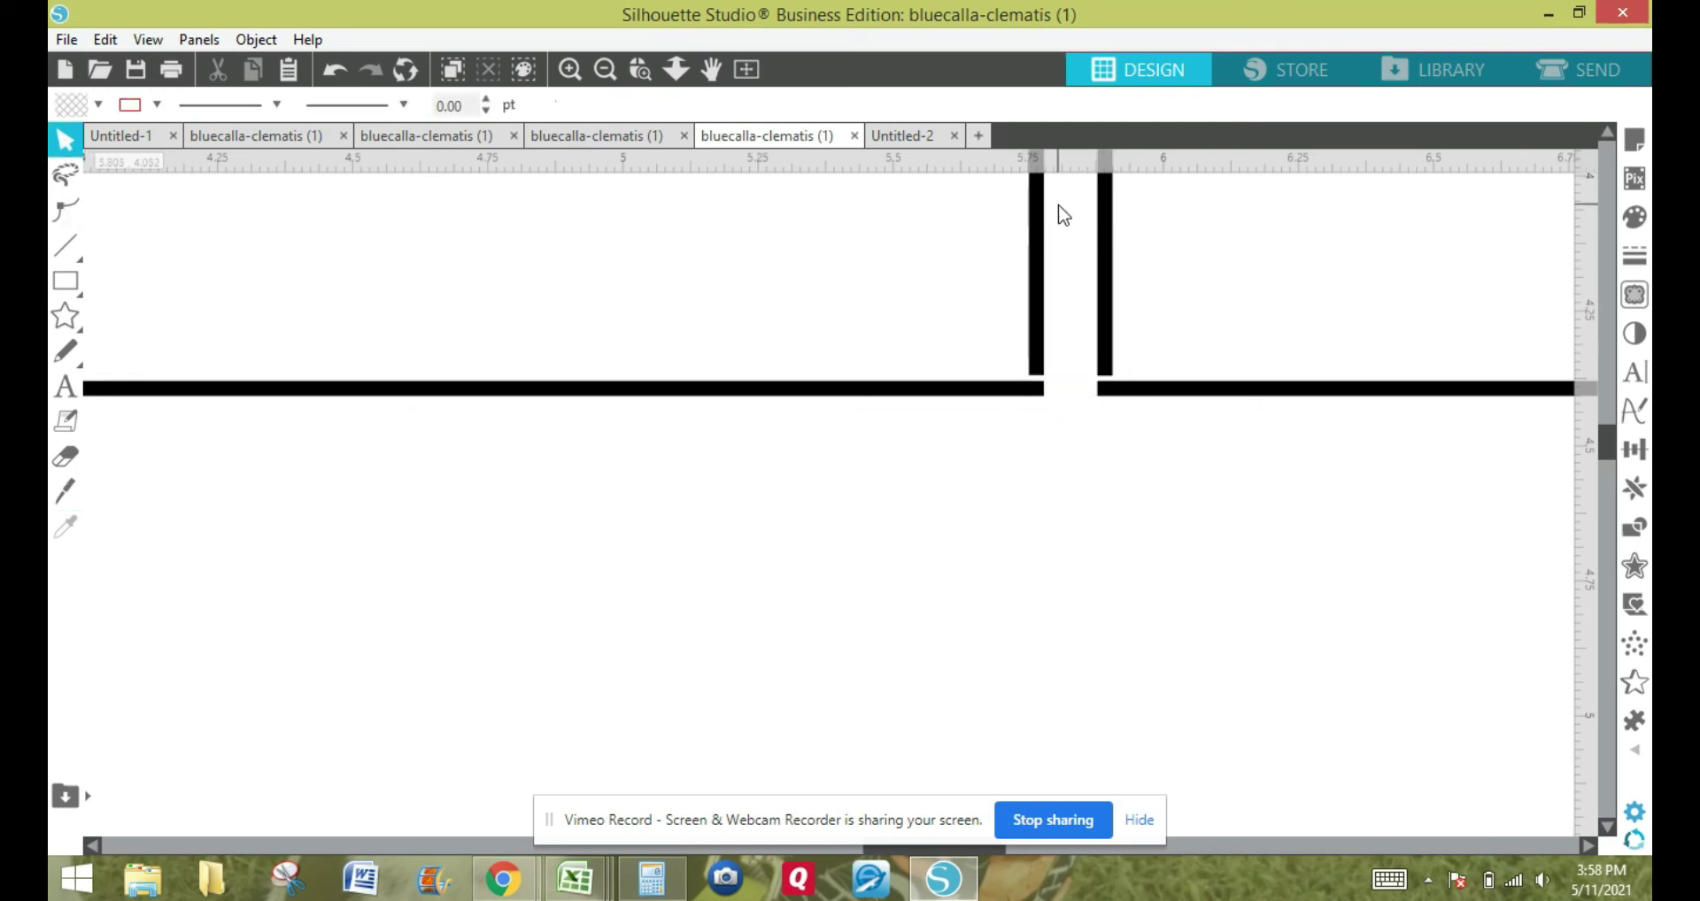
click(1054, 236)
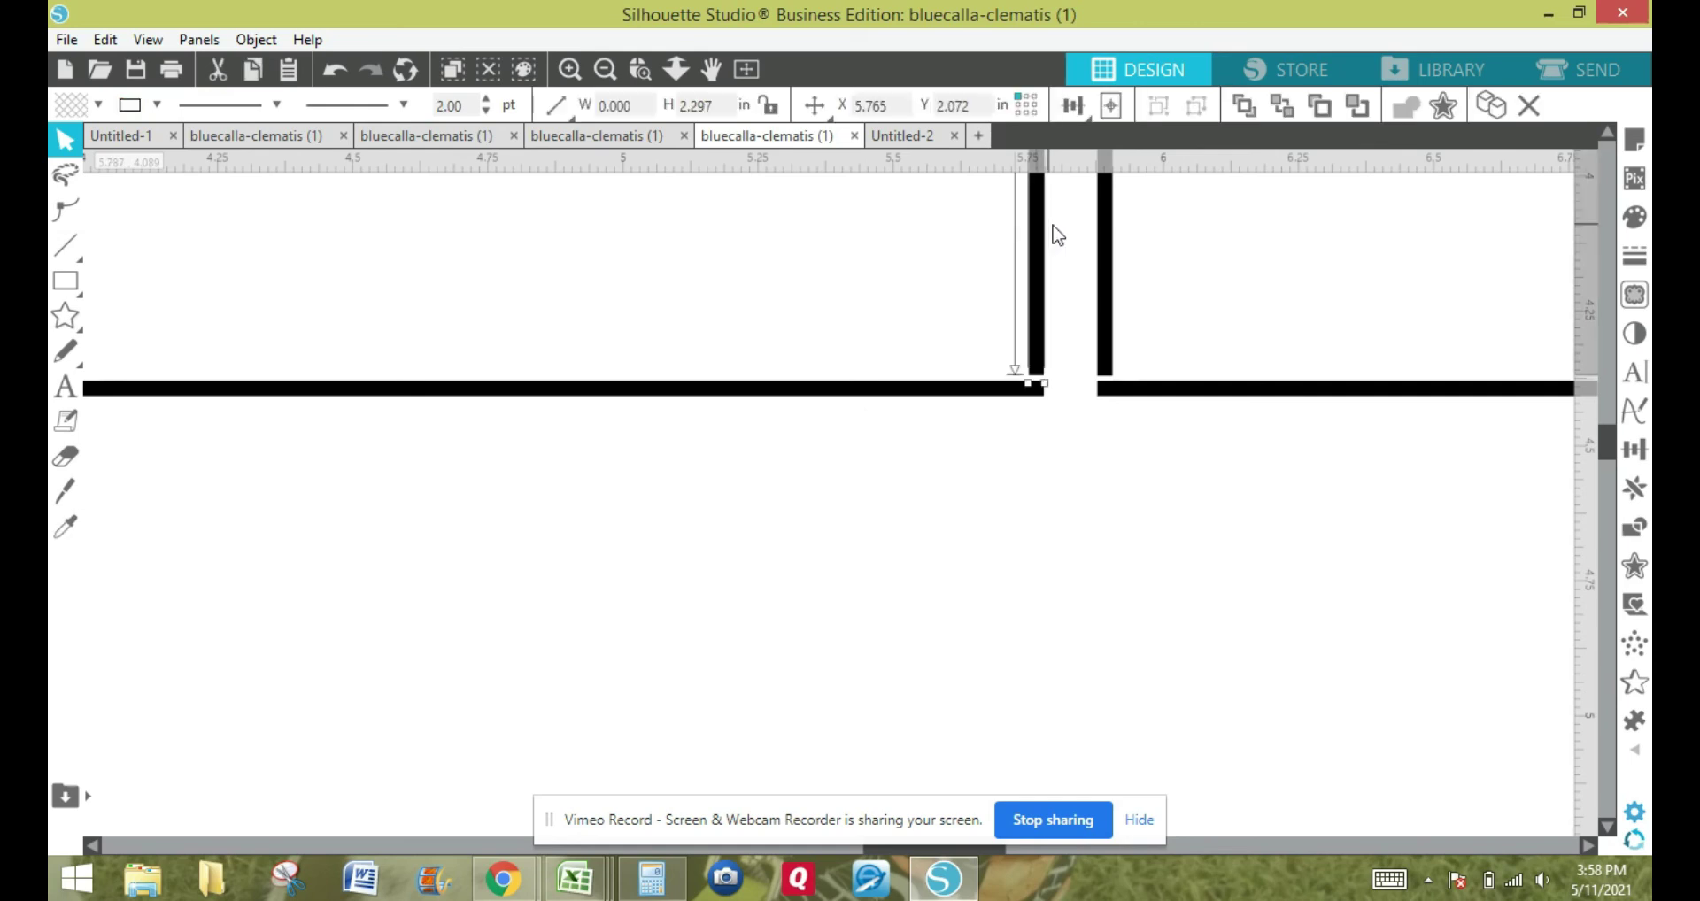
key(Delete)
click(1103, 248)
key(Delete)
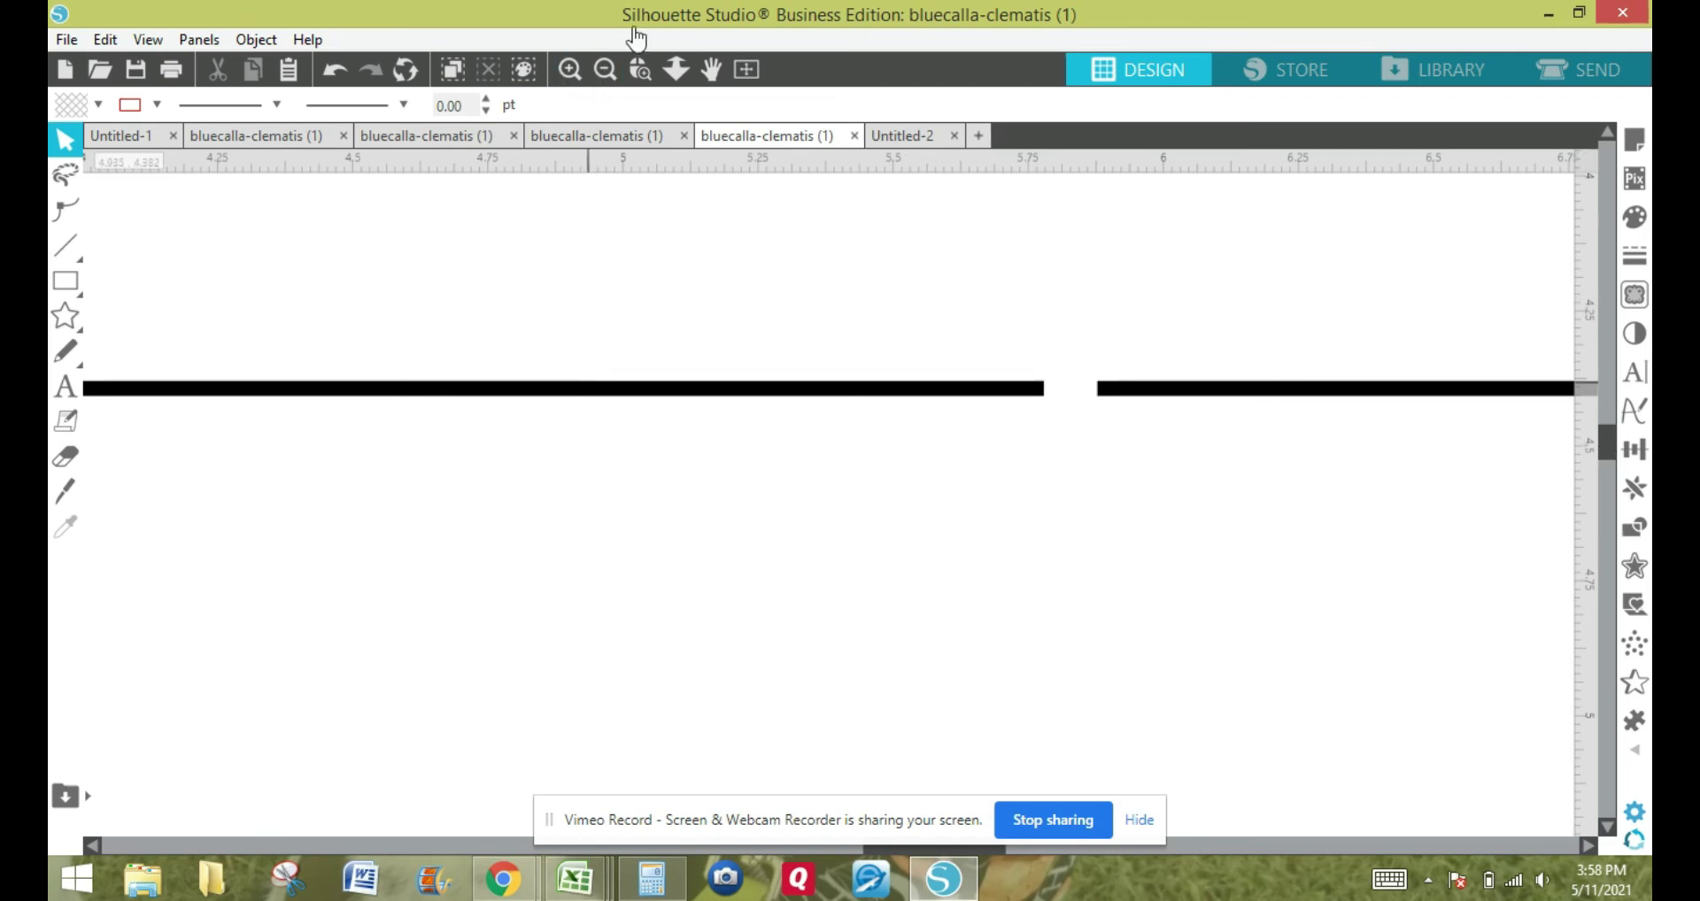
Combine all segments of the left half outline into one compound path.
click(606, 71)
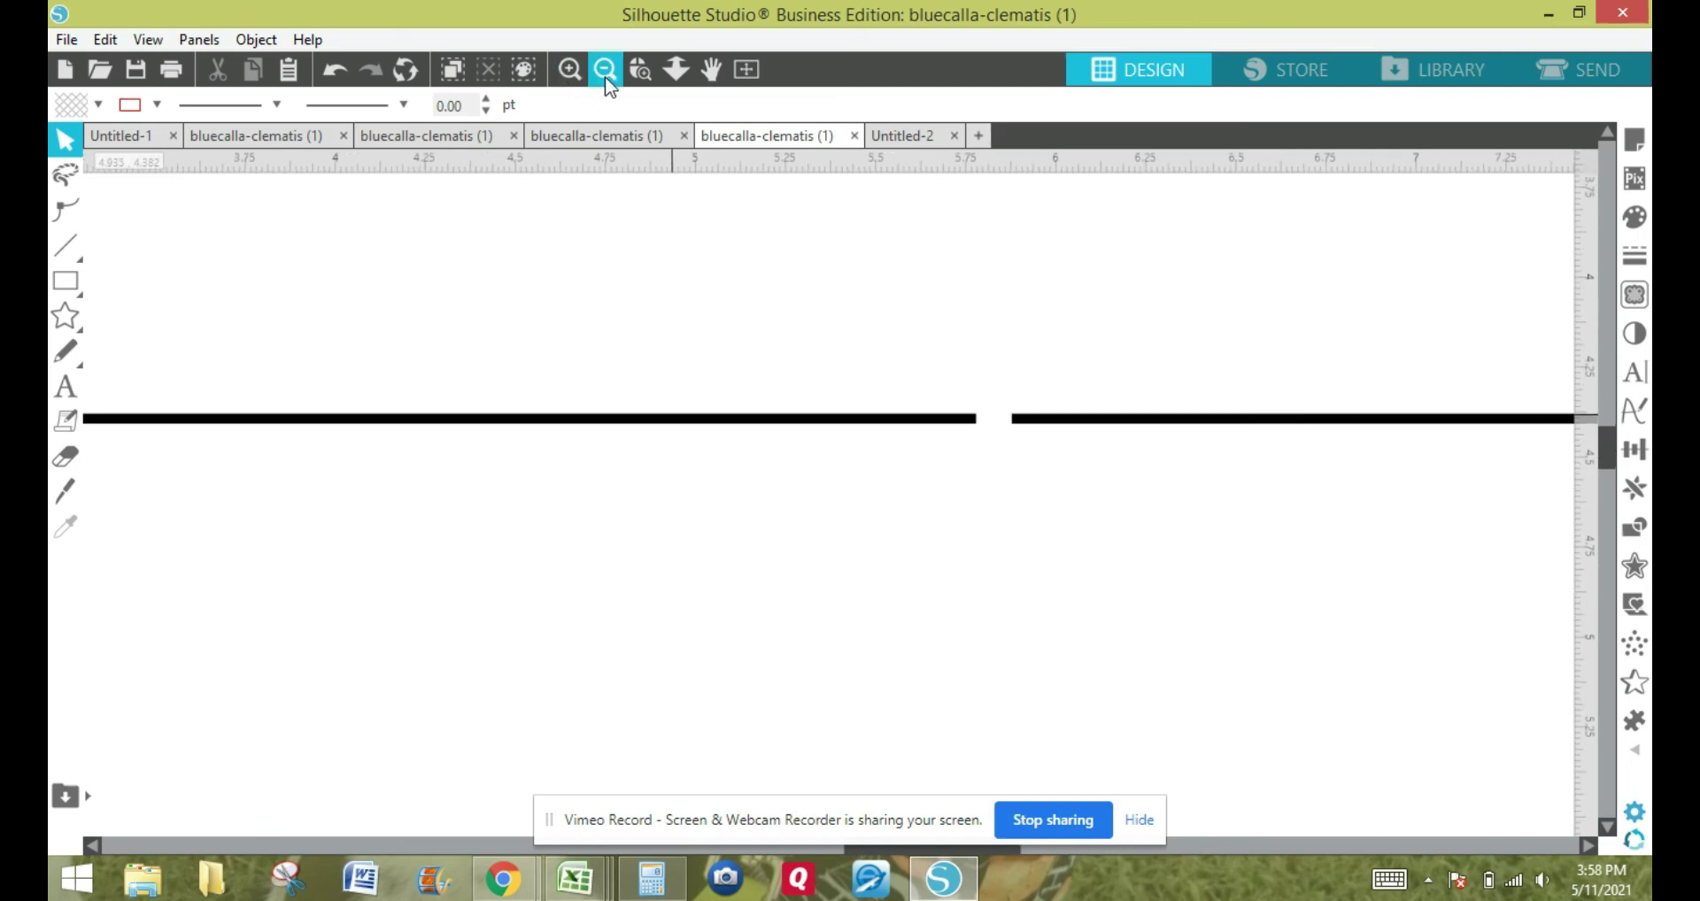
click(606, 71)
click(606, 73)
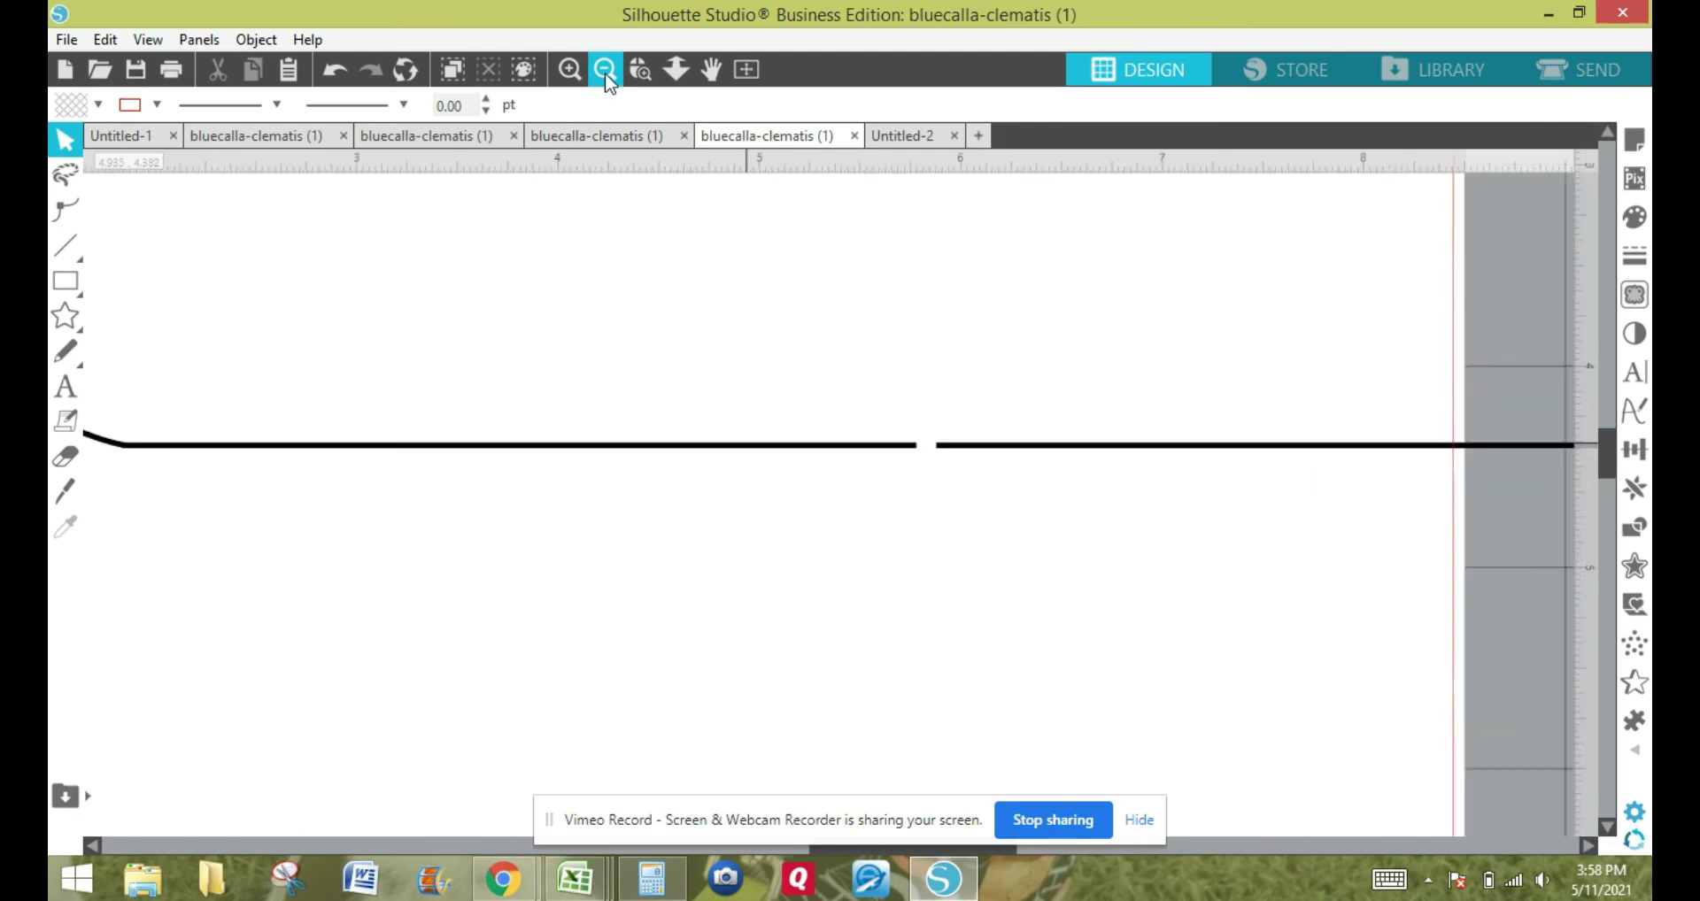
click(606, 73)
click(606, 72)
click(606, 73)
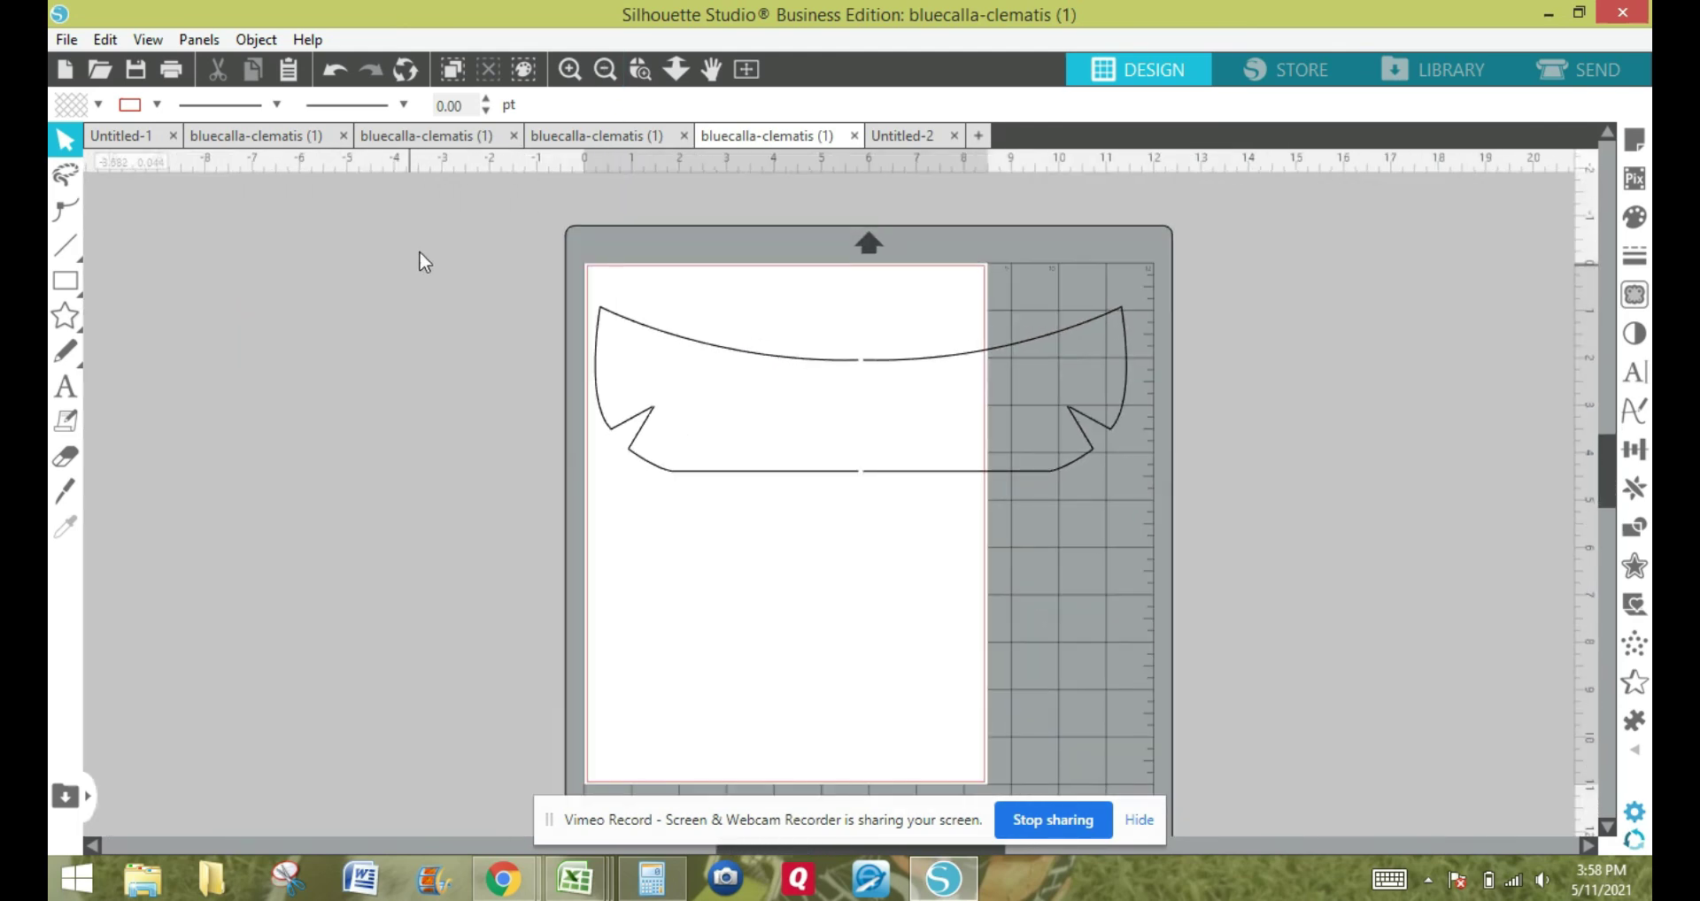
click(570, 70)
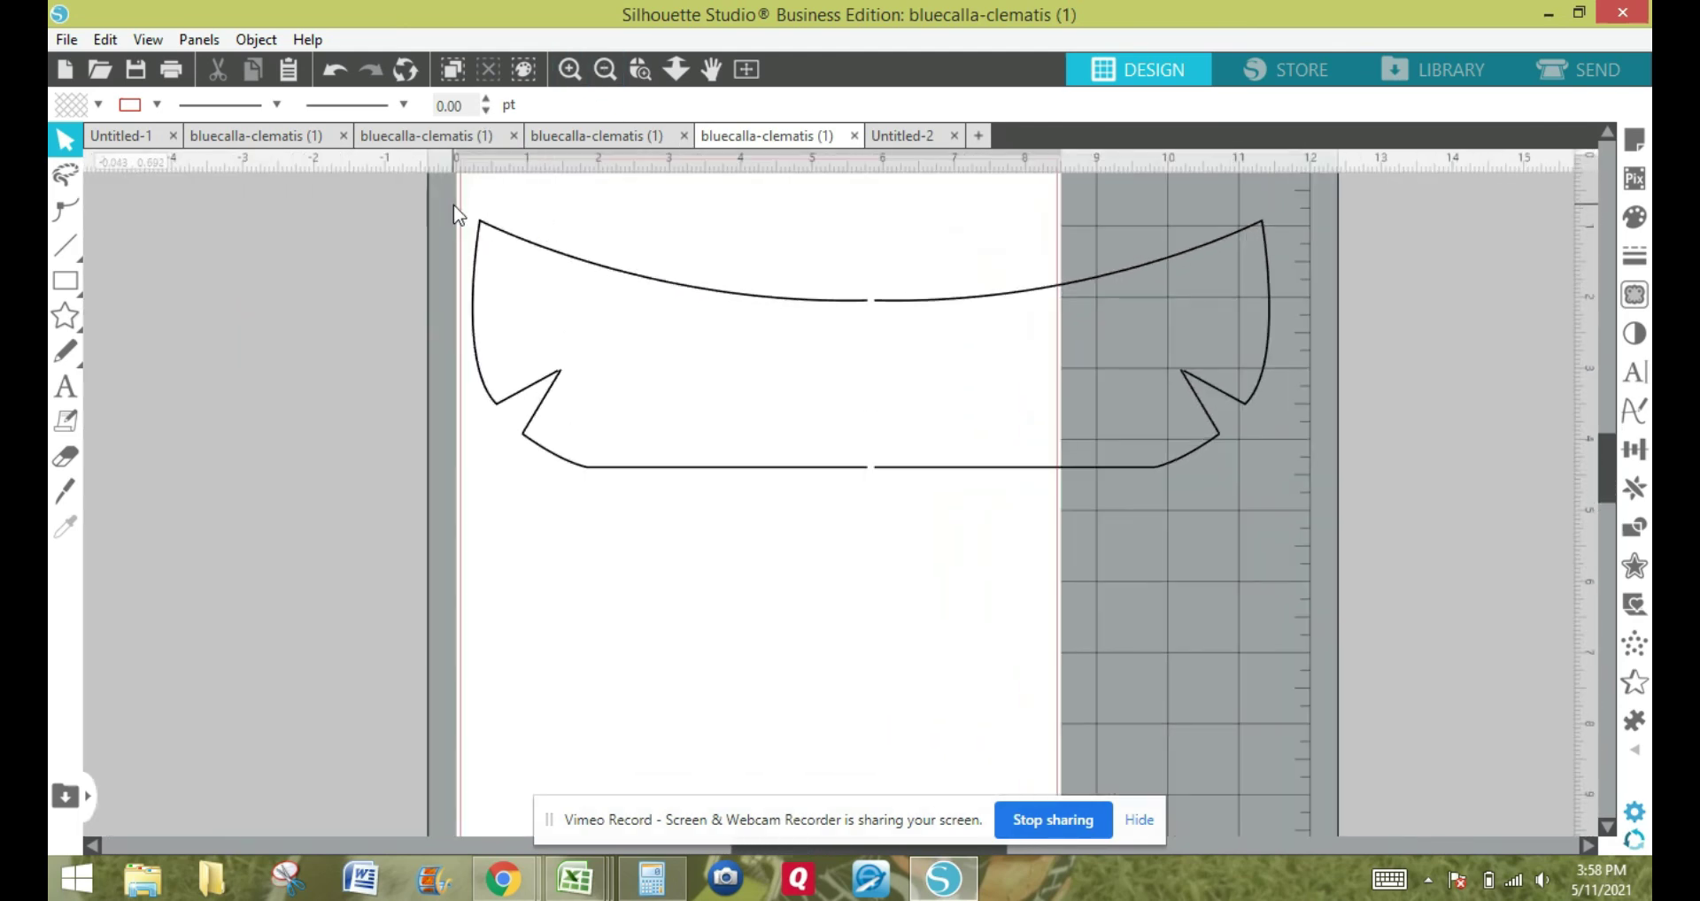
click(474, 350)
click(592, 465)
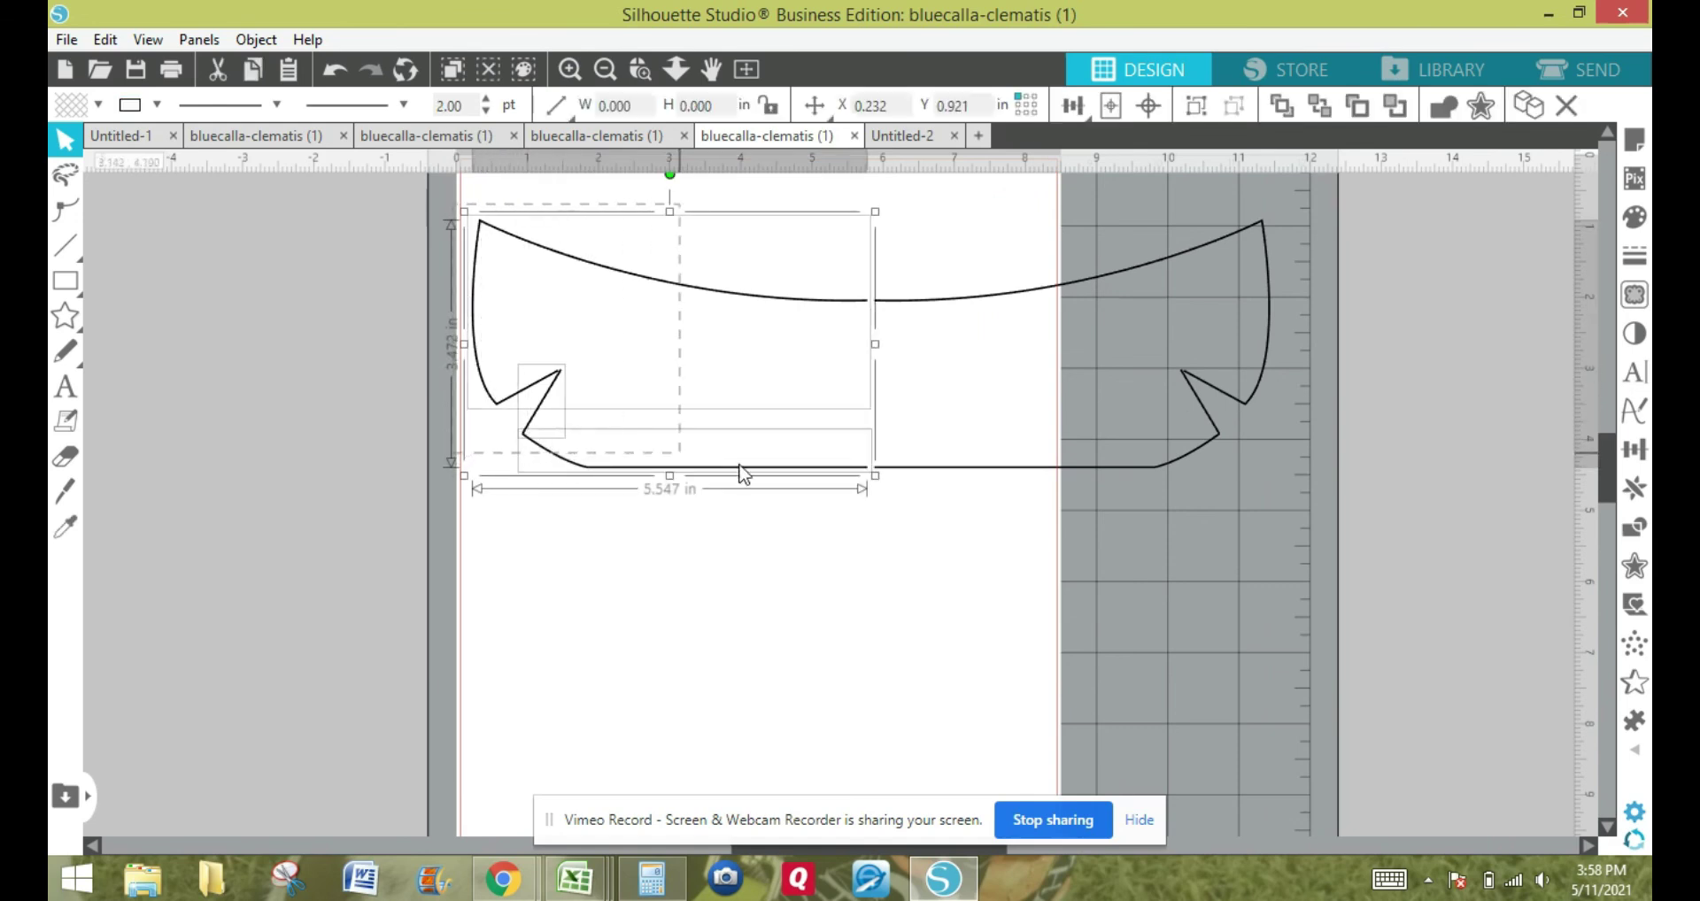
right_click(851, 479)
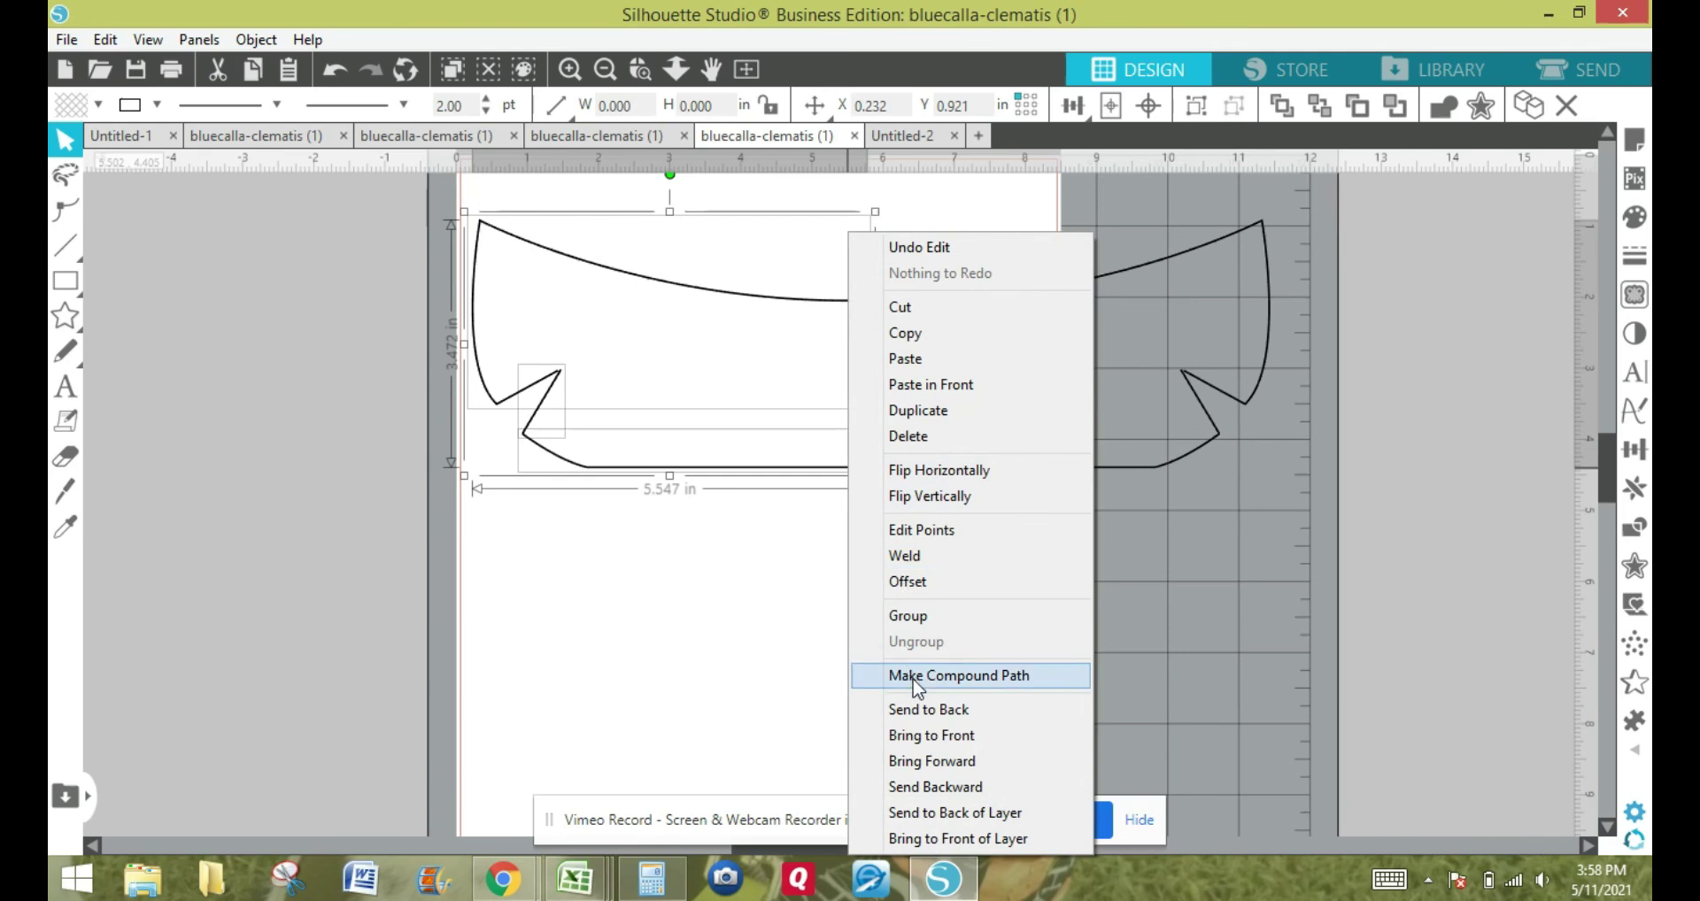
click(983, 676)
click(1222, 549)
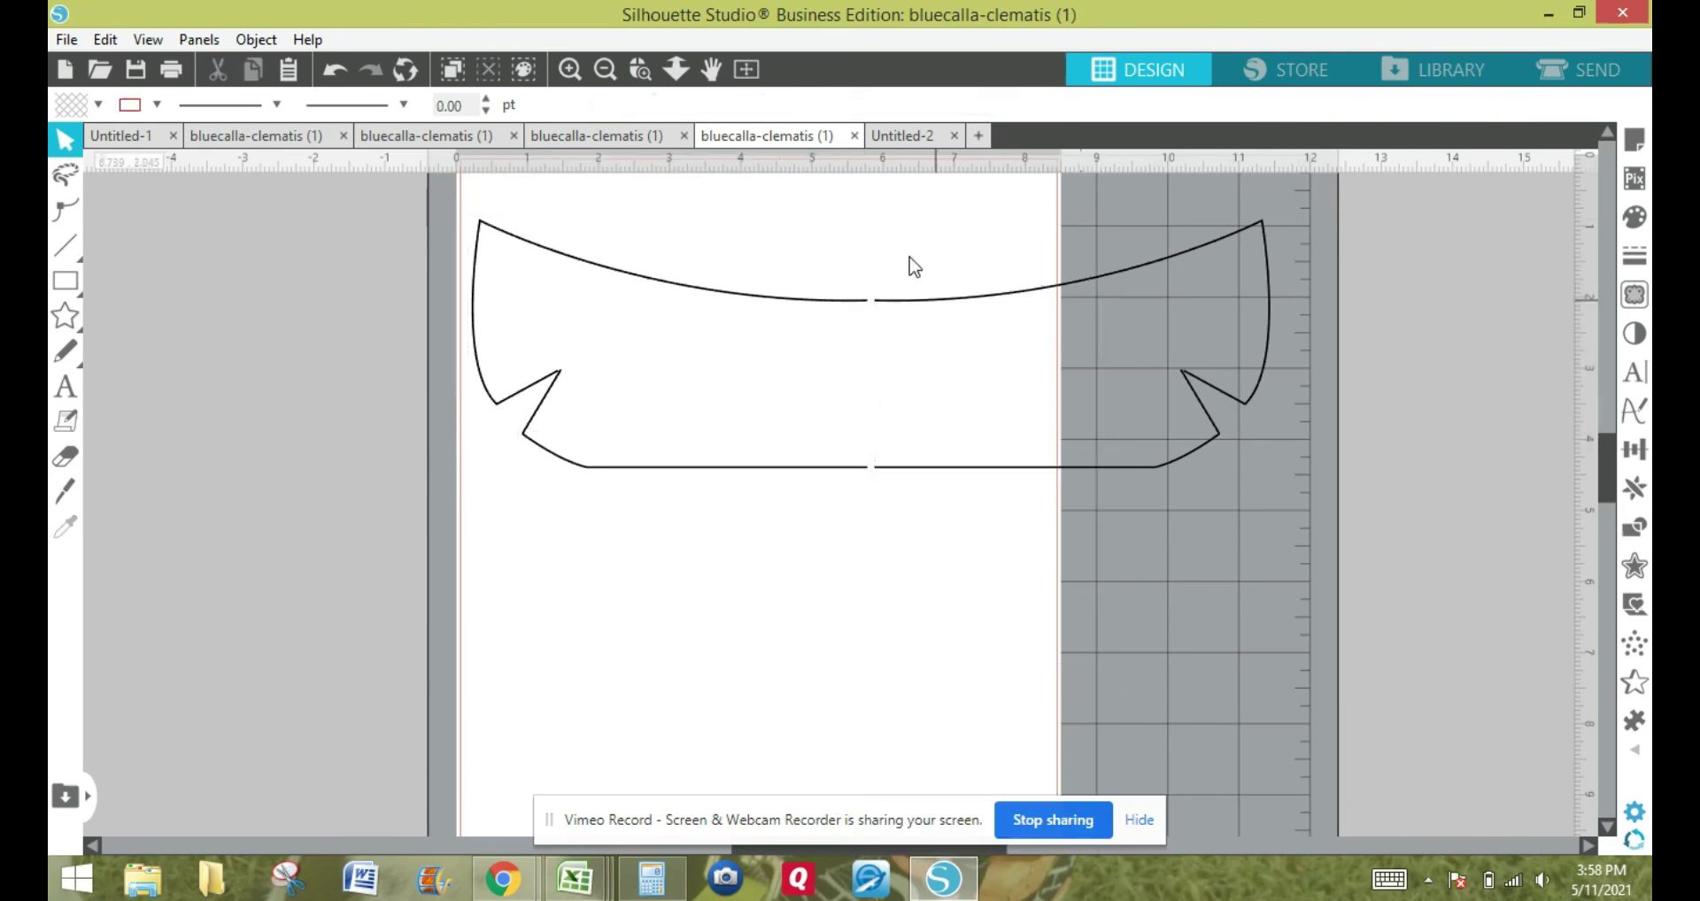
Combine all segments of the mirrored right half outline into one compound path.
drag(891, 241, 1276, 471)
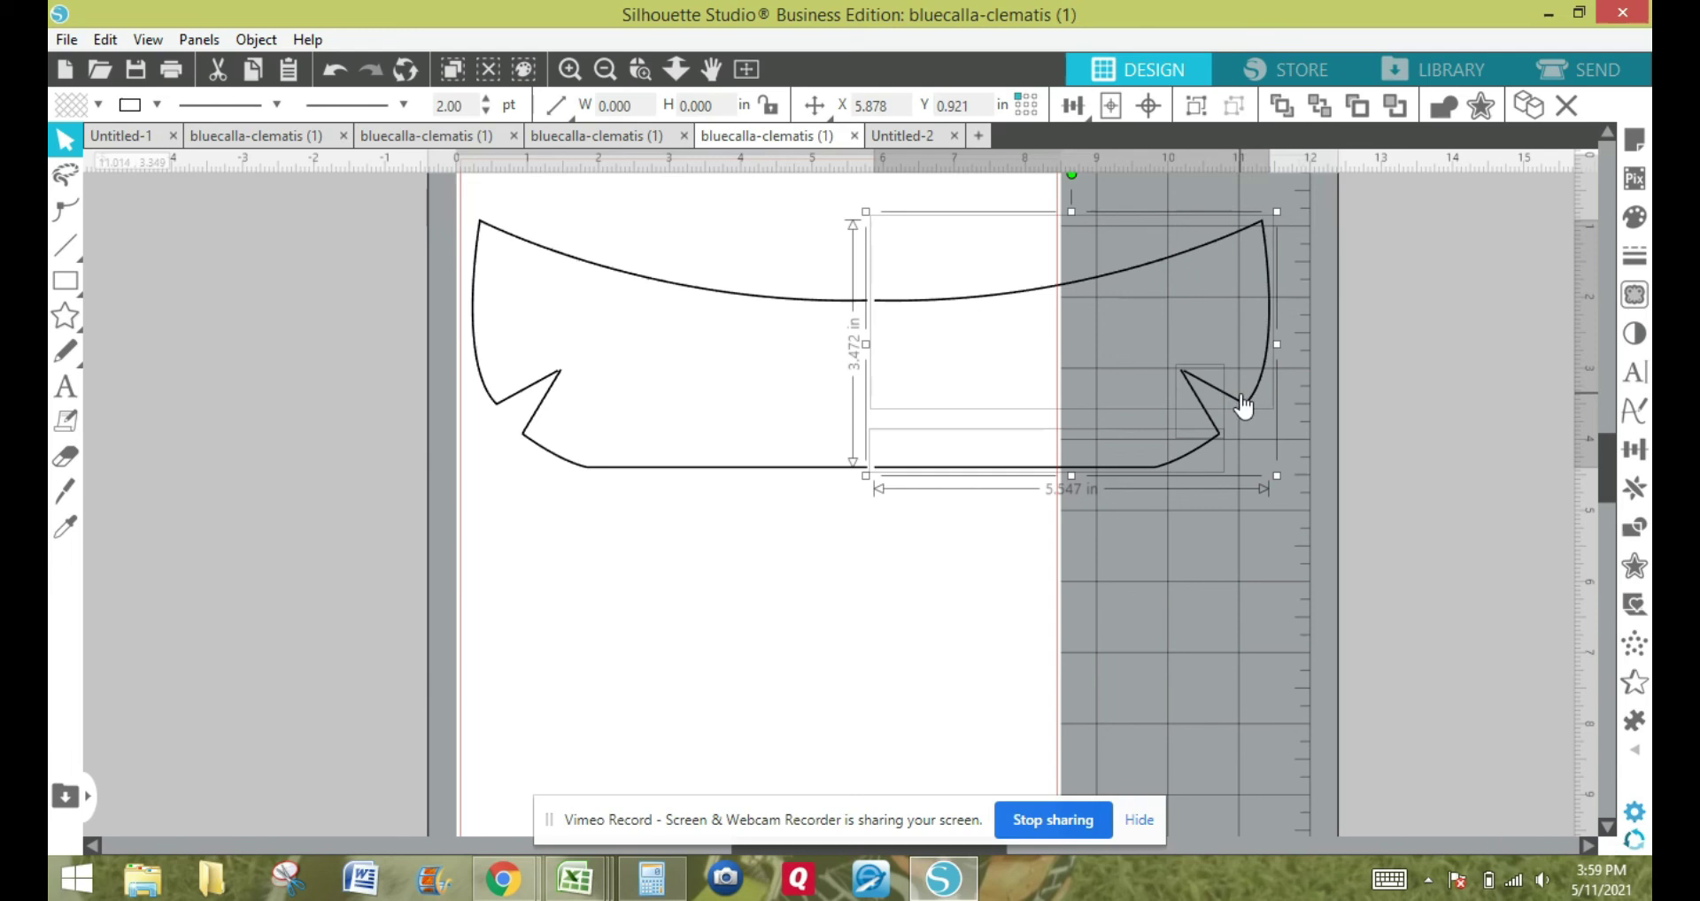
right_click(1243, 406)
click(1335, 673)
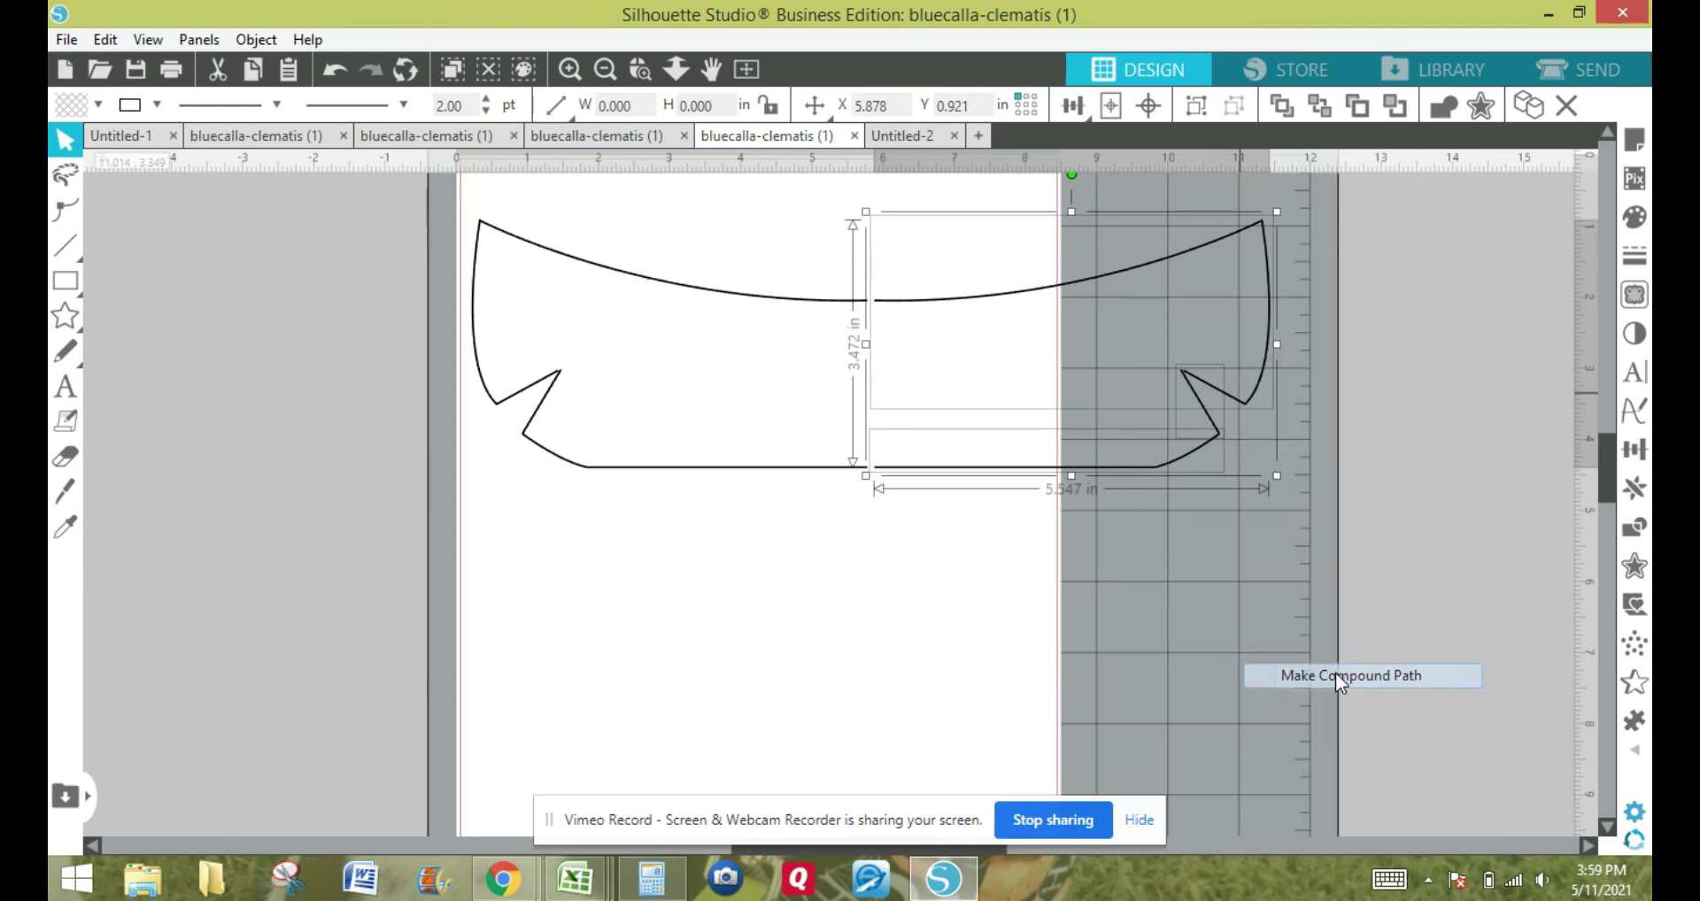
click(930, 625)
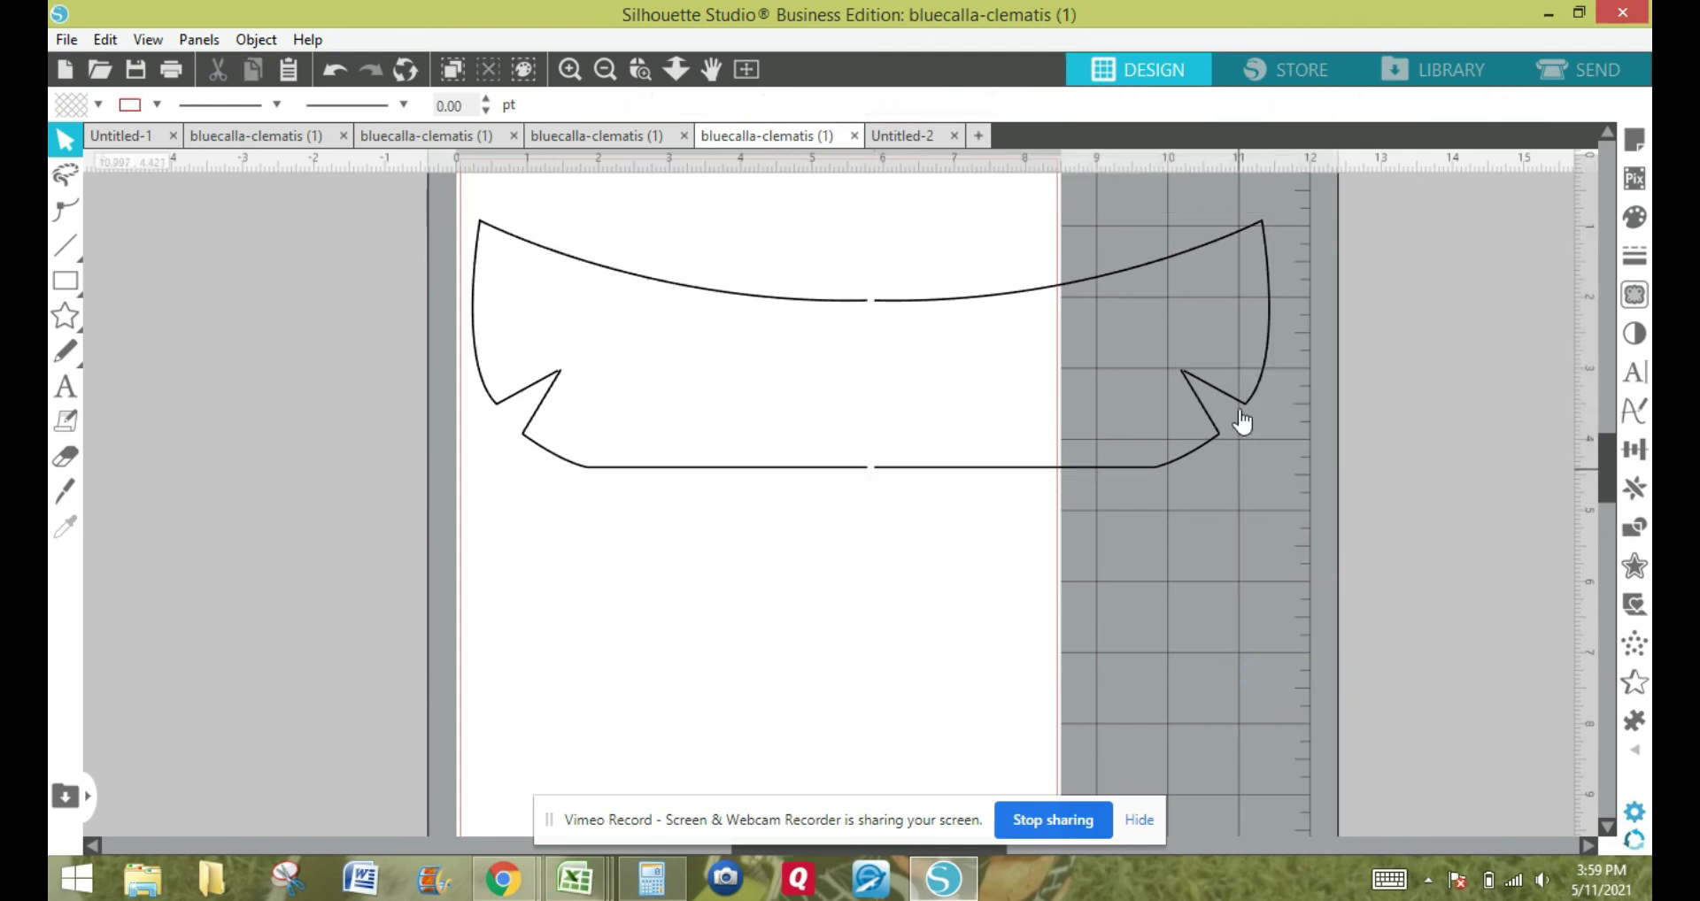
Close the gap at the right half's inner dart tip by moving the upper dart line's endpoint onto the adjoining line's end.
click(569, 69)
click(569, 69)
click(569, 69)
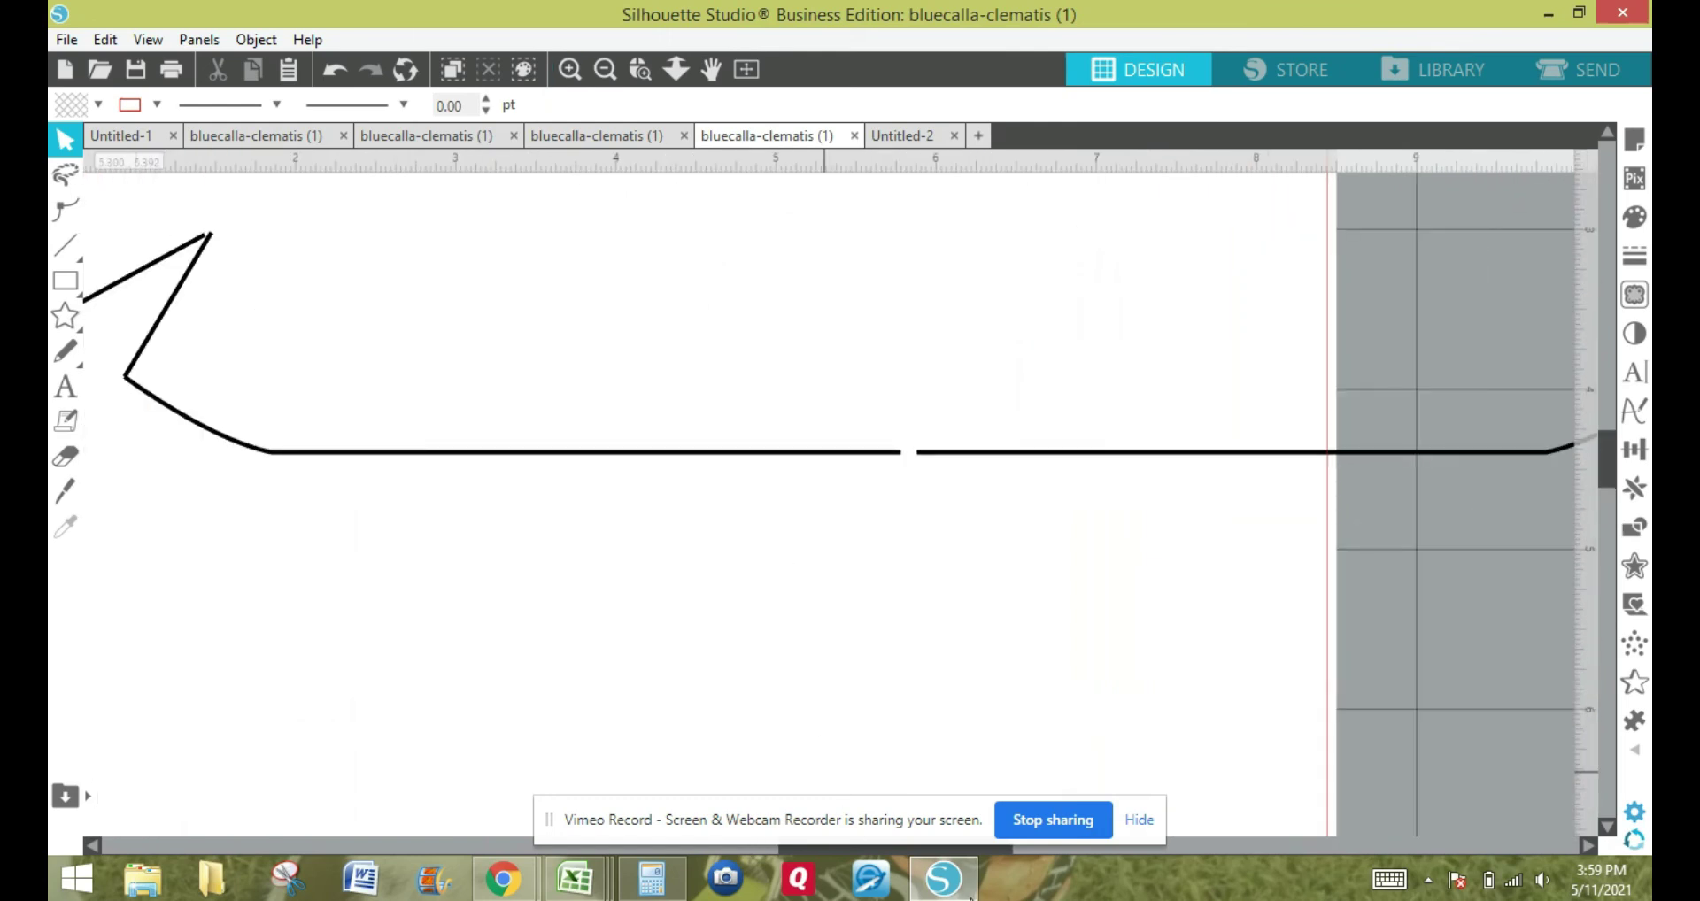
click(1585, 845)
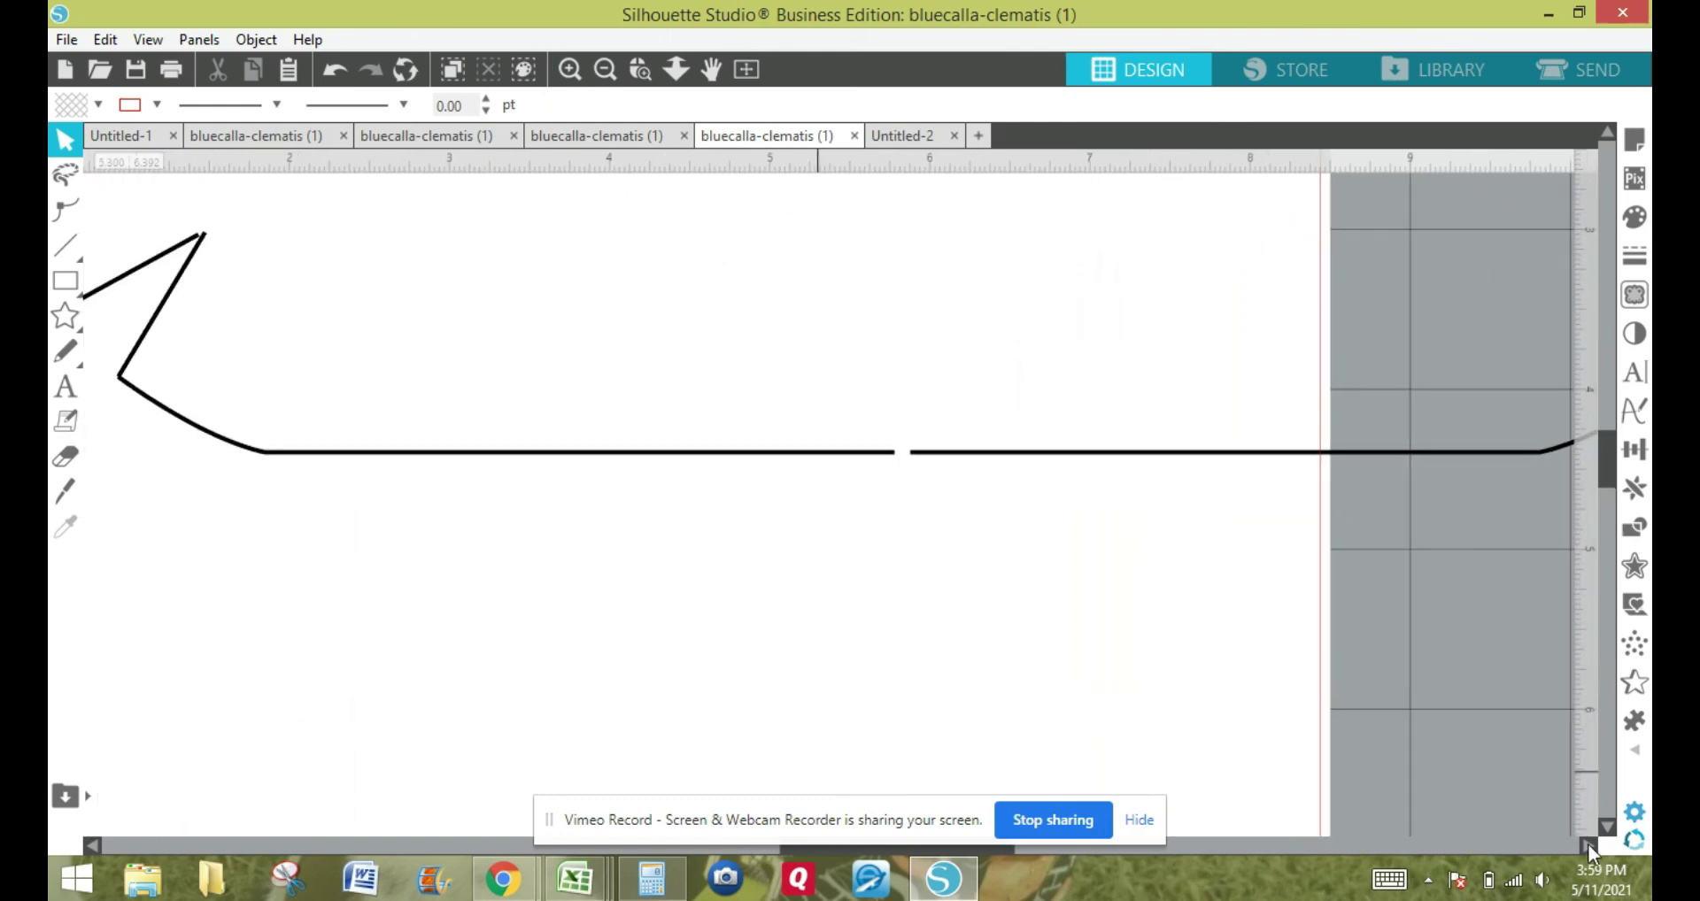
drag(1587, 843, 1587, 843)
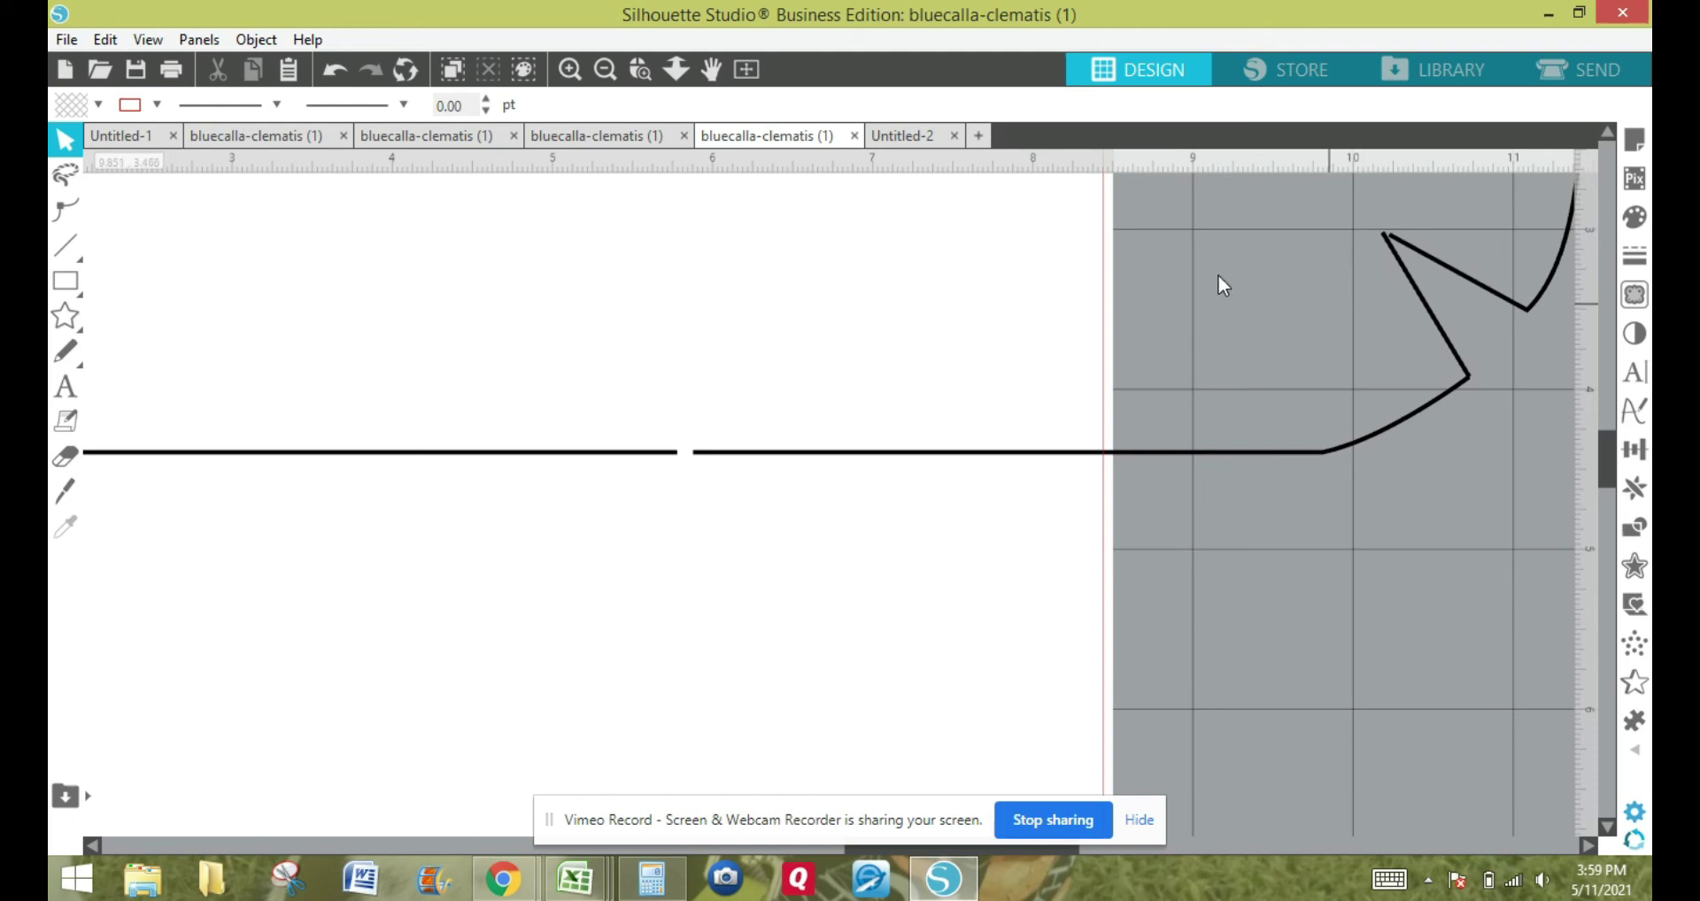
double_click(1400, 251)
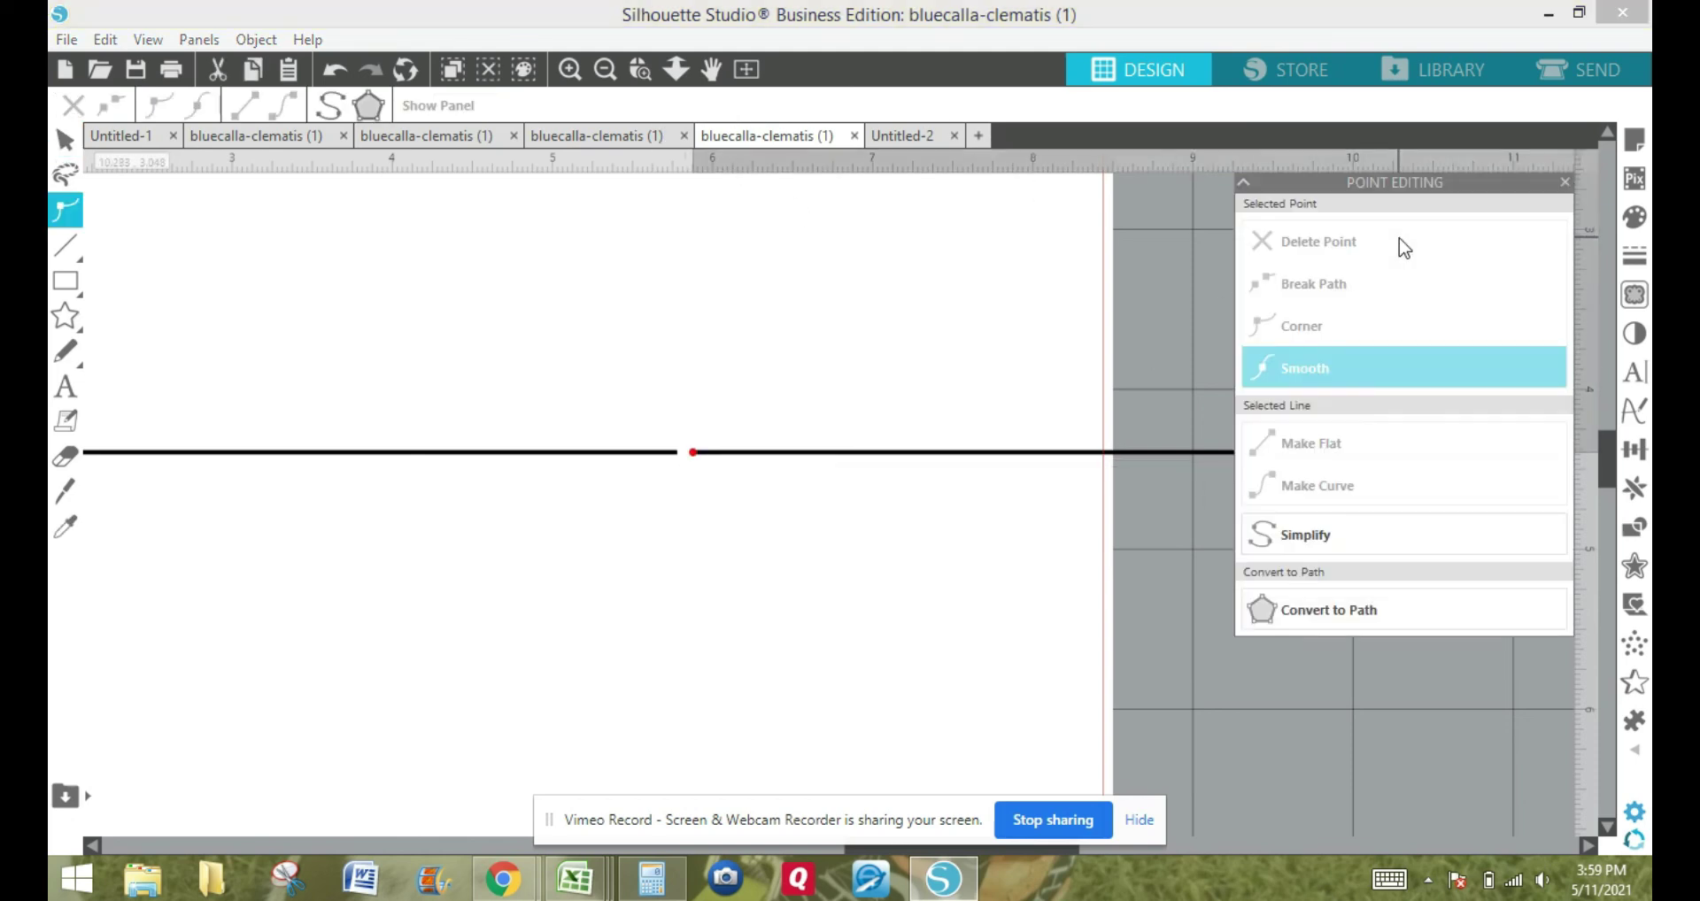
drag(1469, 183, 1004, 263)
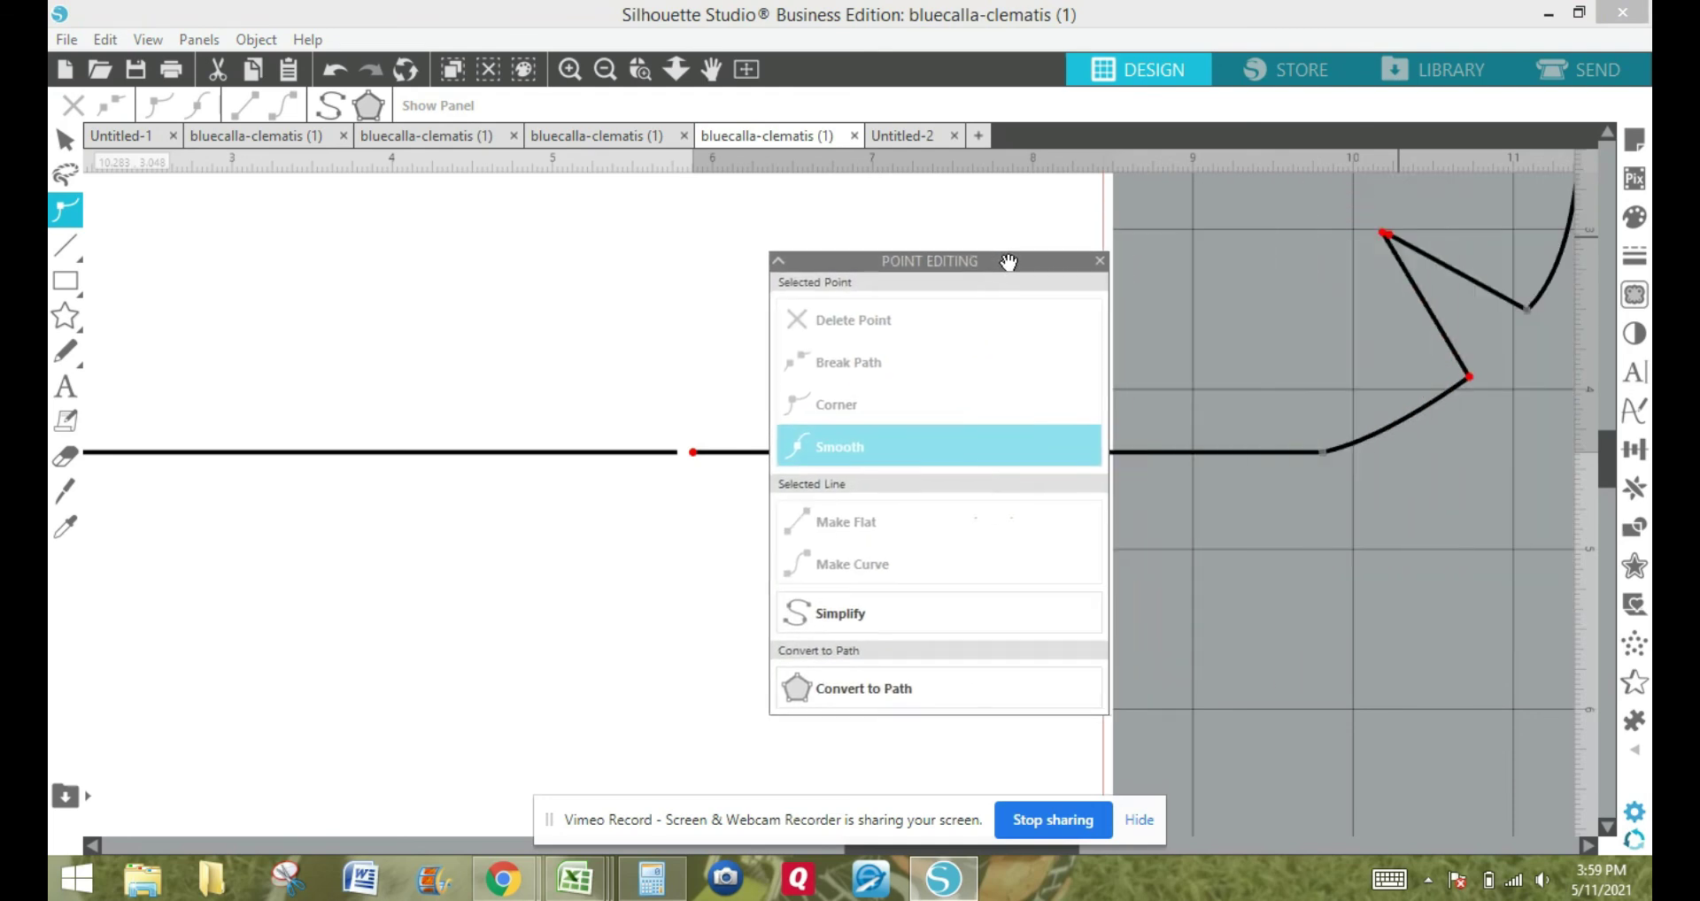
click(1390, 238)
click(1385, 234)
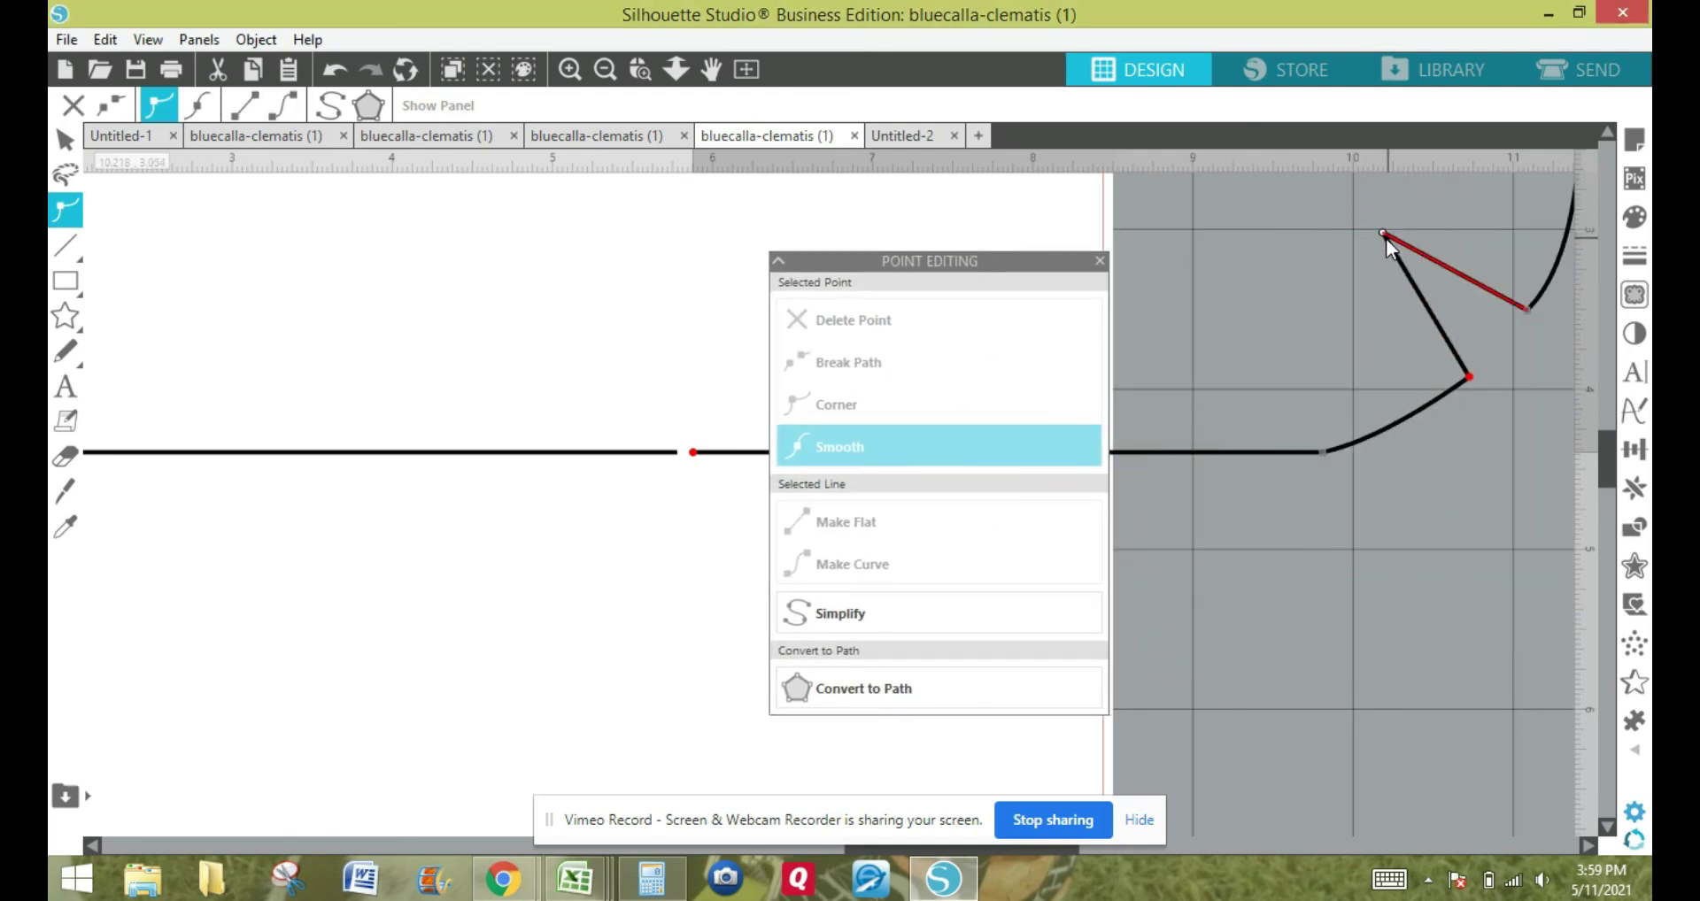
click(1384, 235)
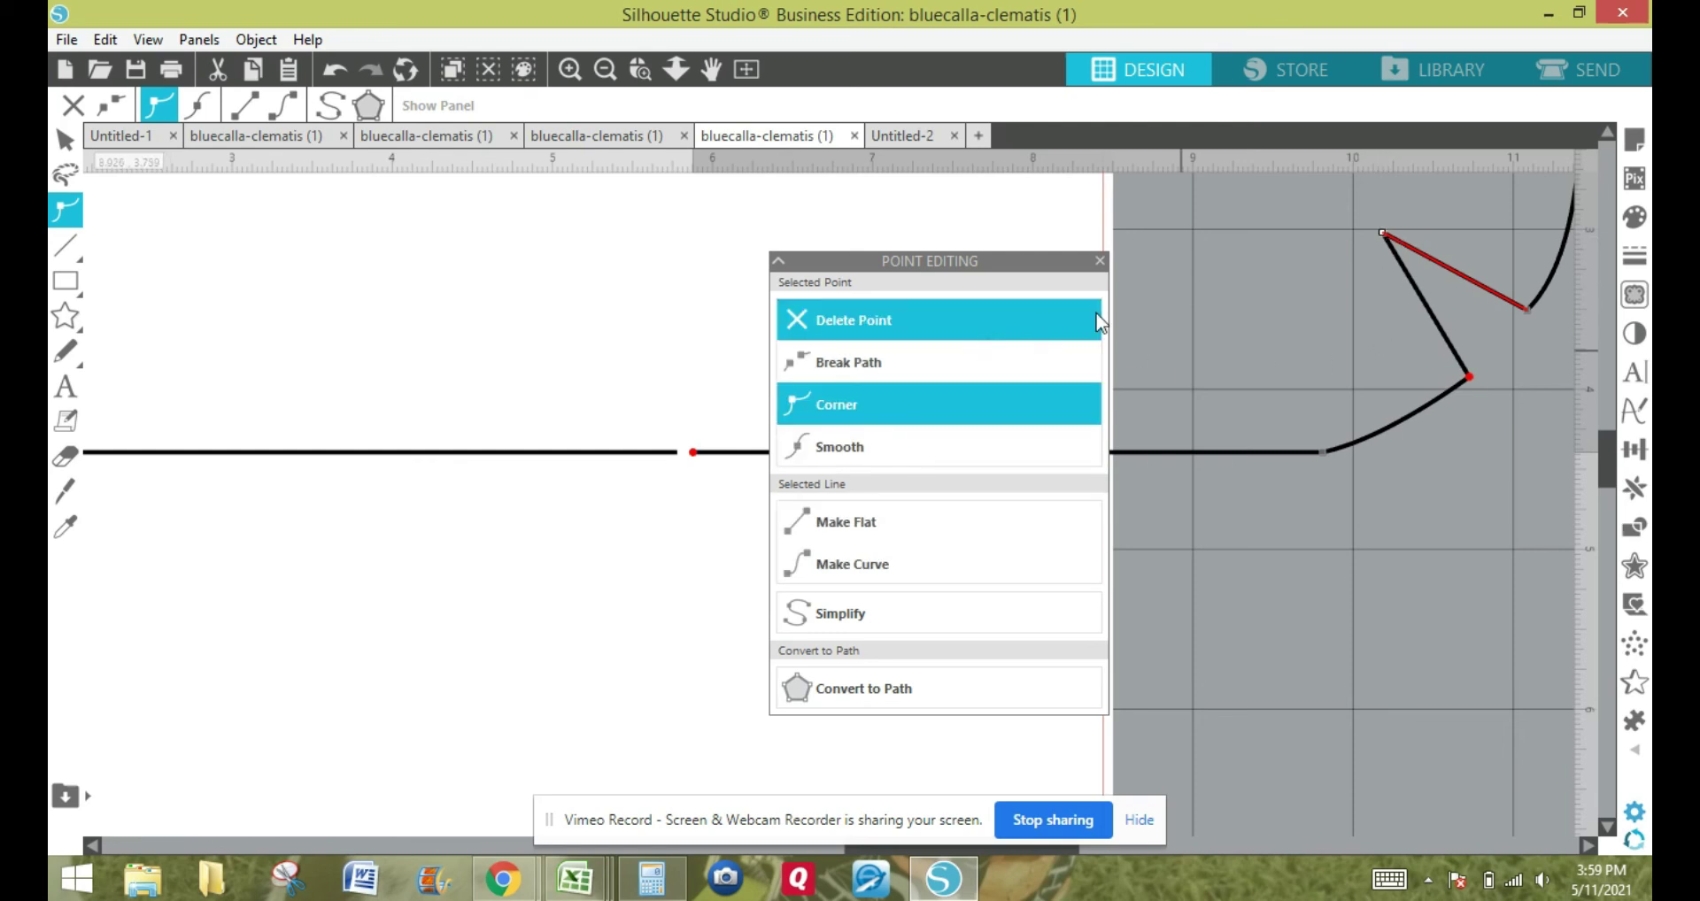
click(1249, 296)
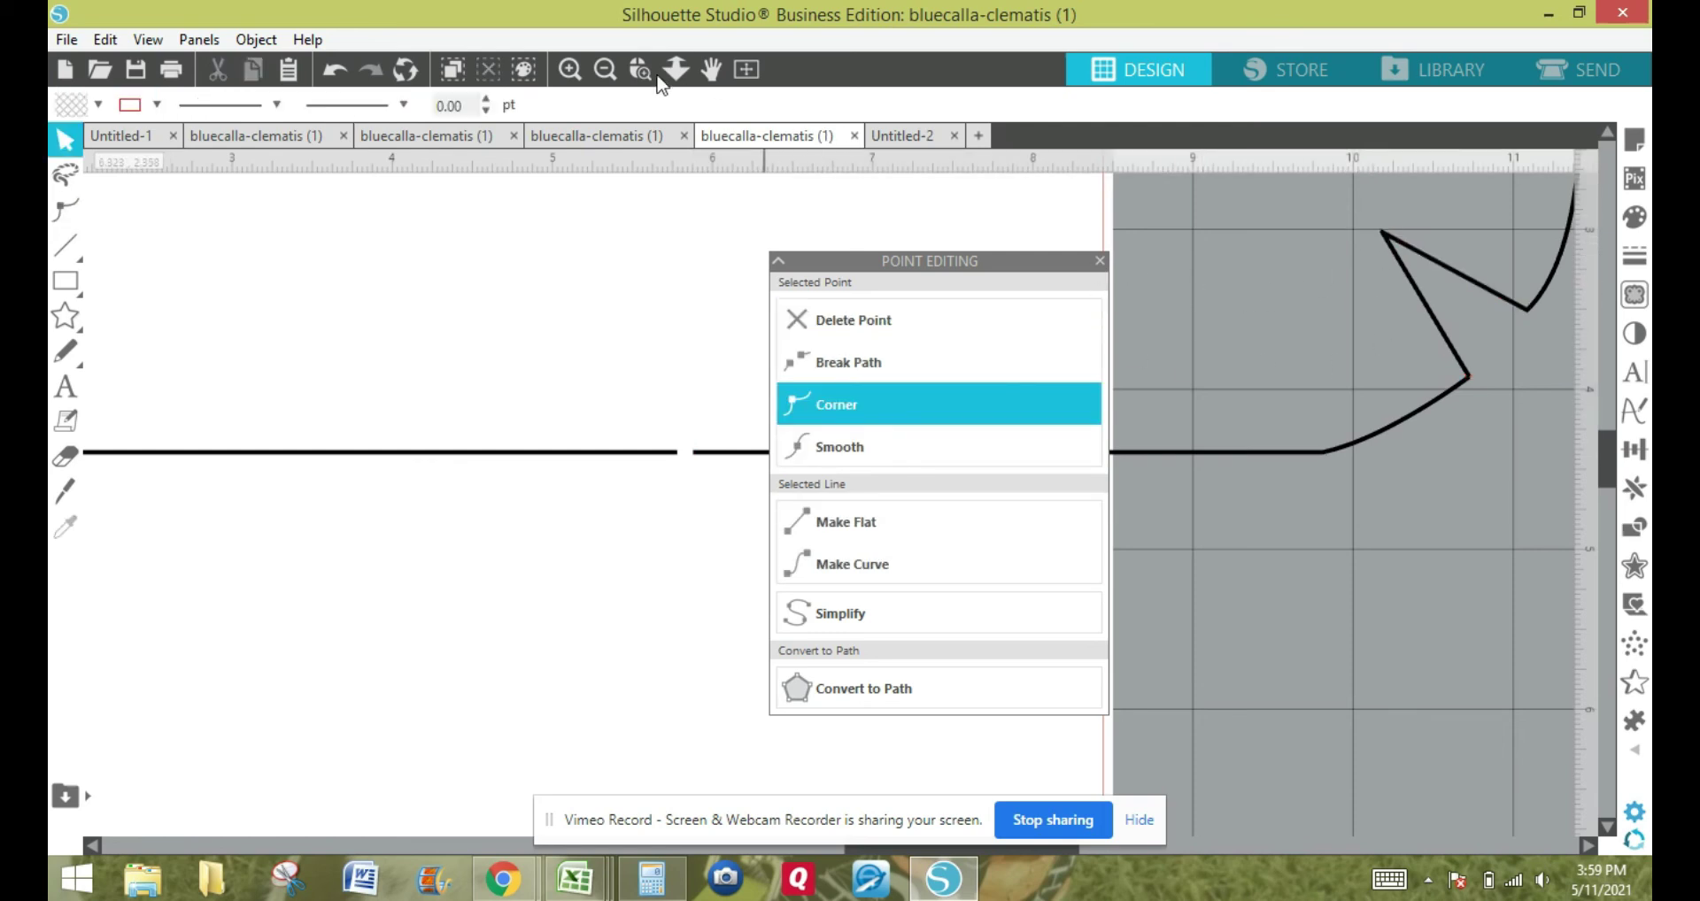
Edit the right half's lower dart corner so the curve's endpoint meets the end of the dart line.
click(569, 69)
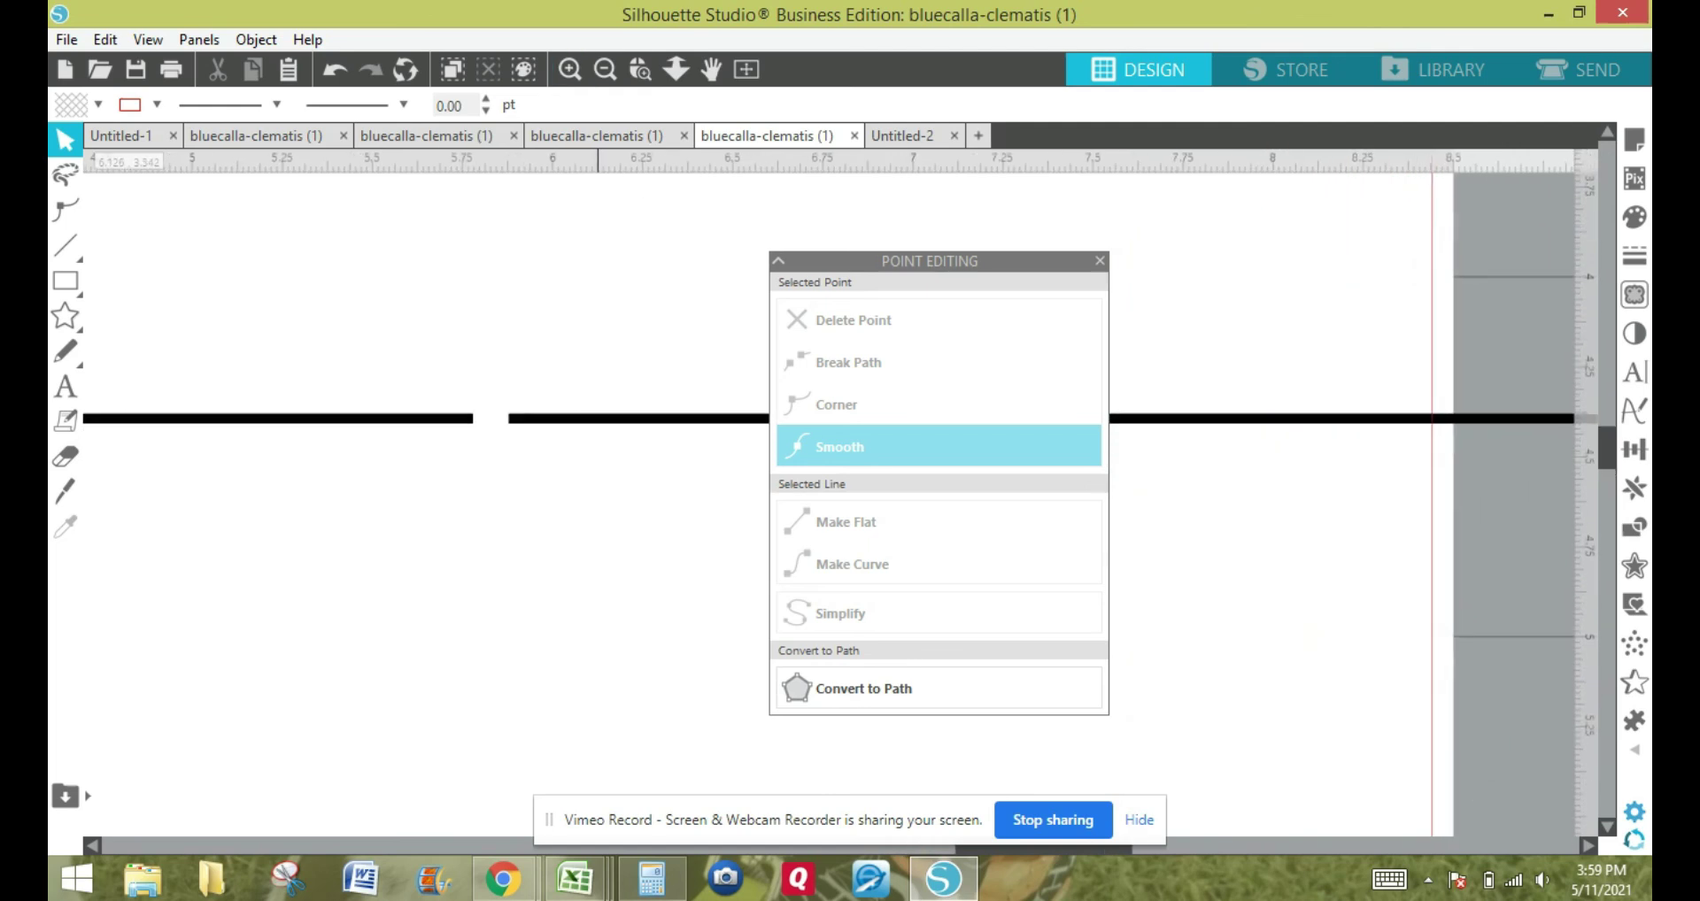
click(1586, 850)
drag(1586, 850, 1586, 850)
drag(1210, 848, 1279, 849)
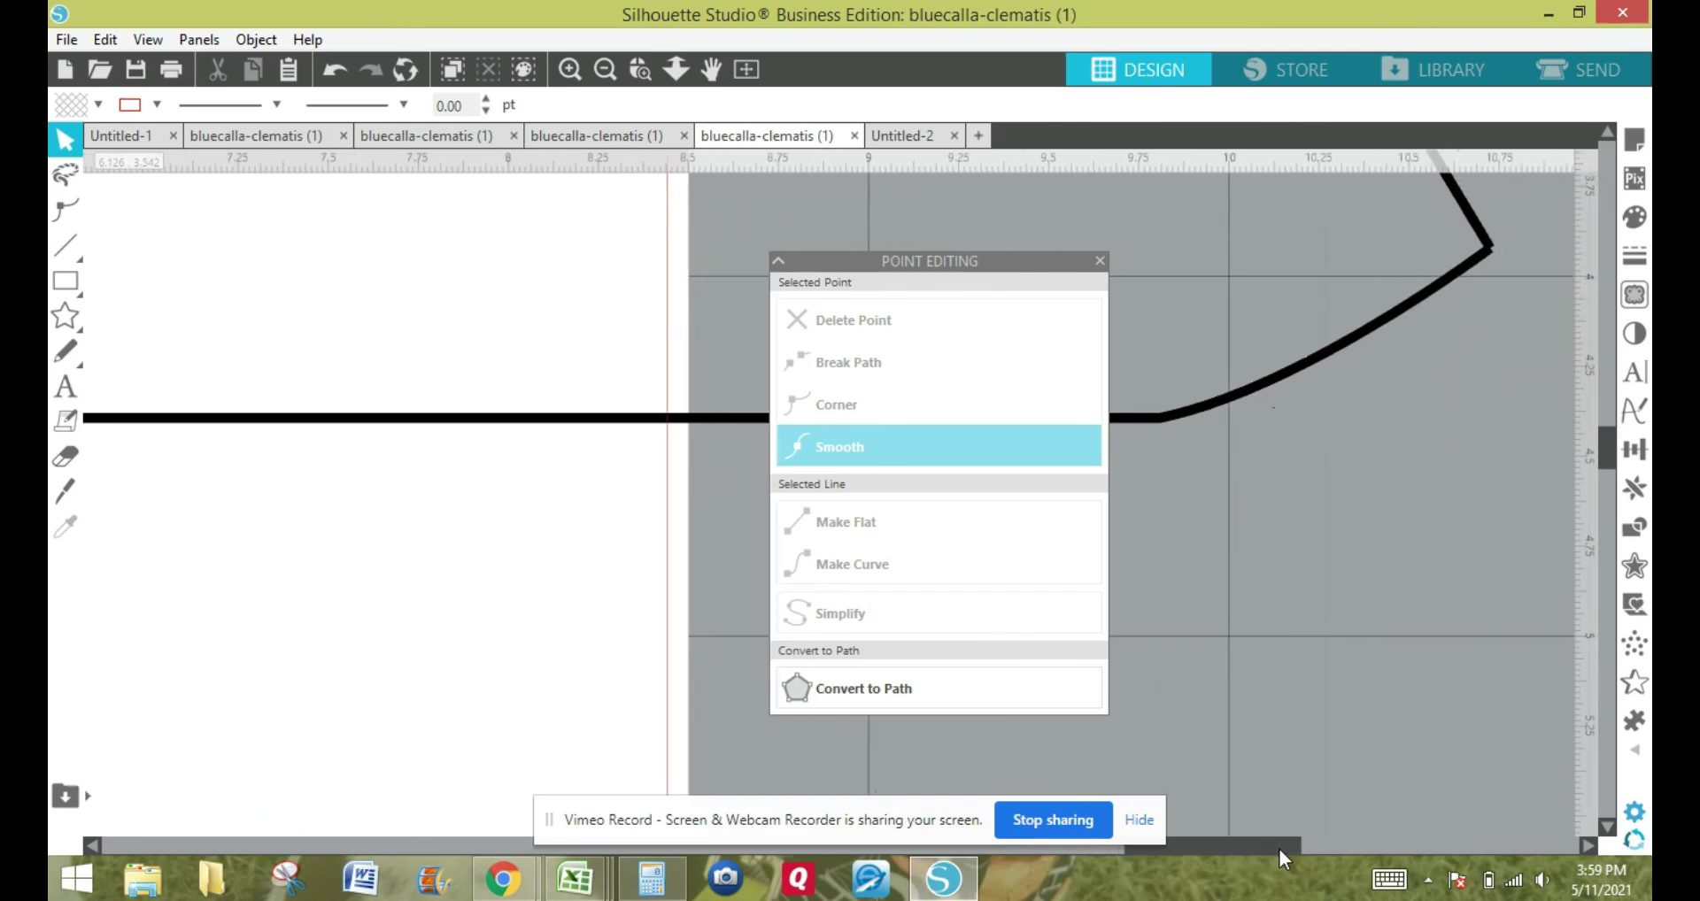
double_click(1490, 254)
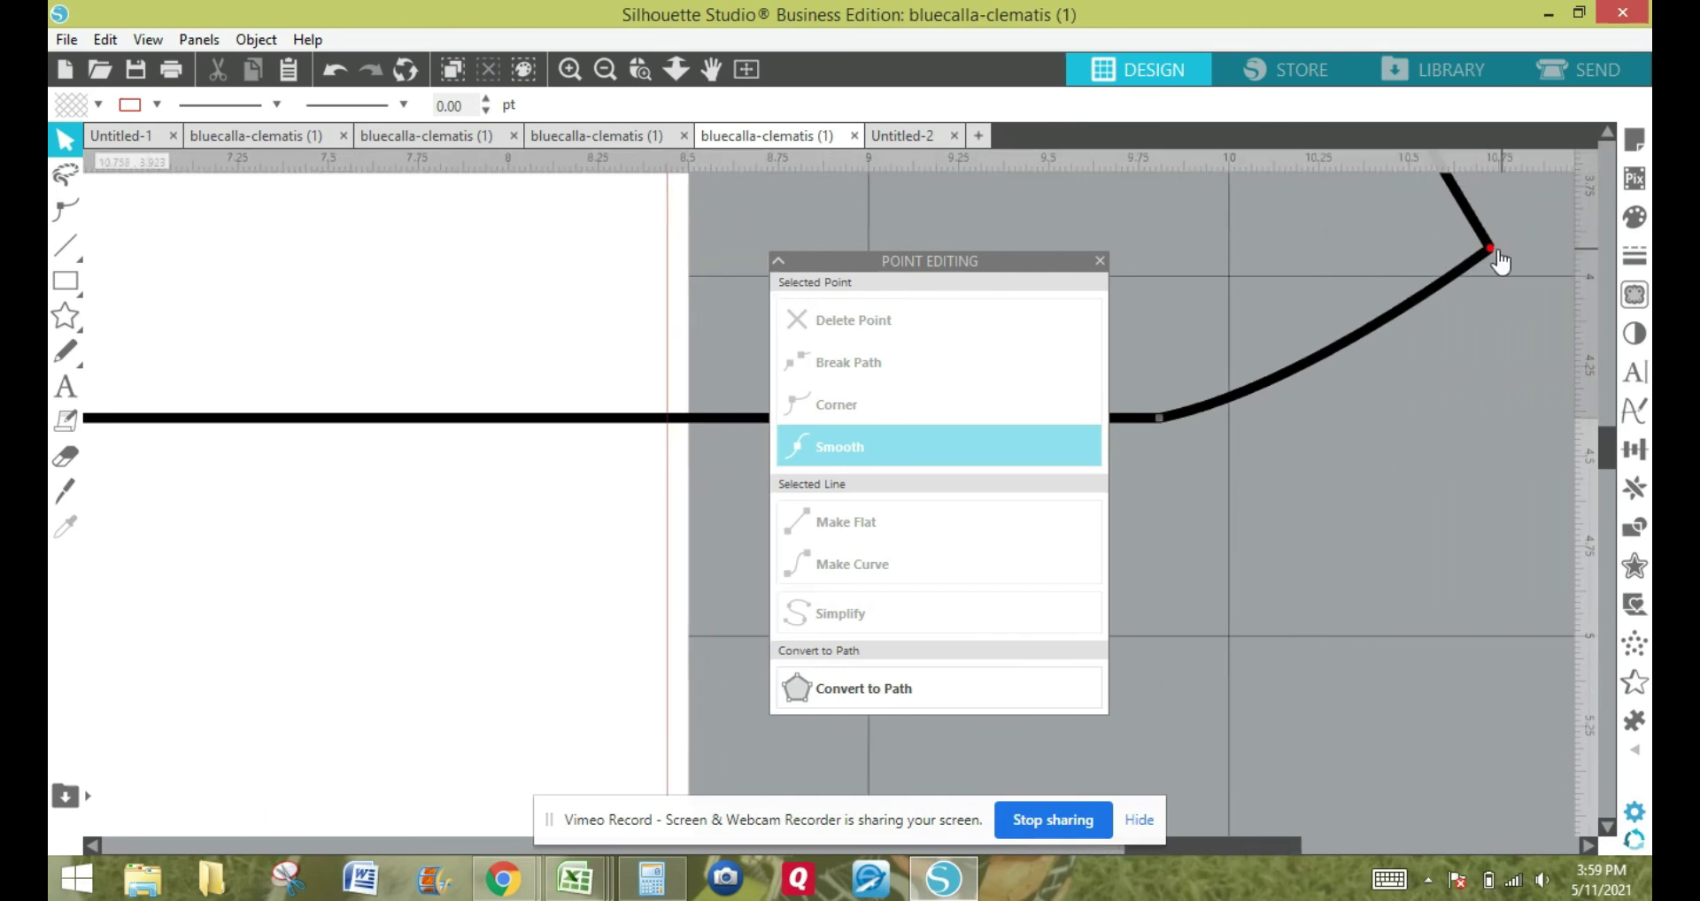
click(1492, 255)
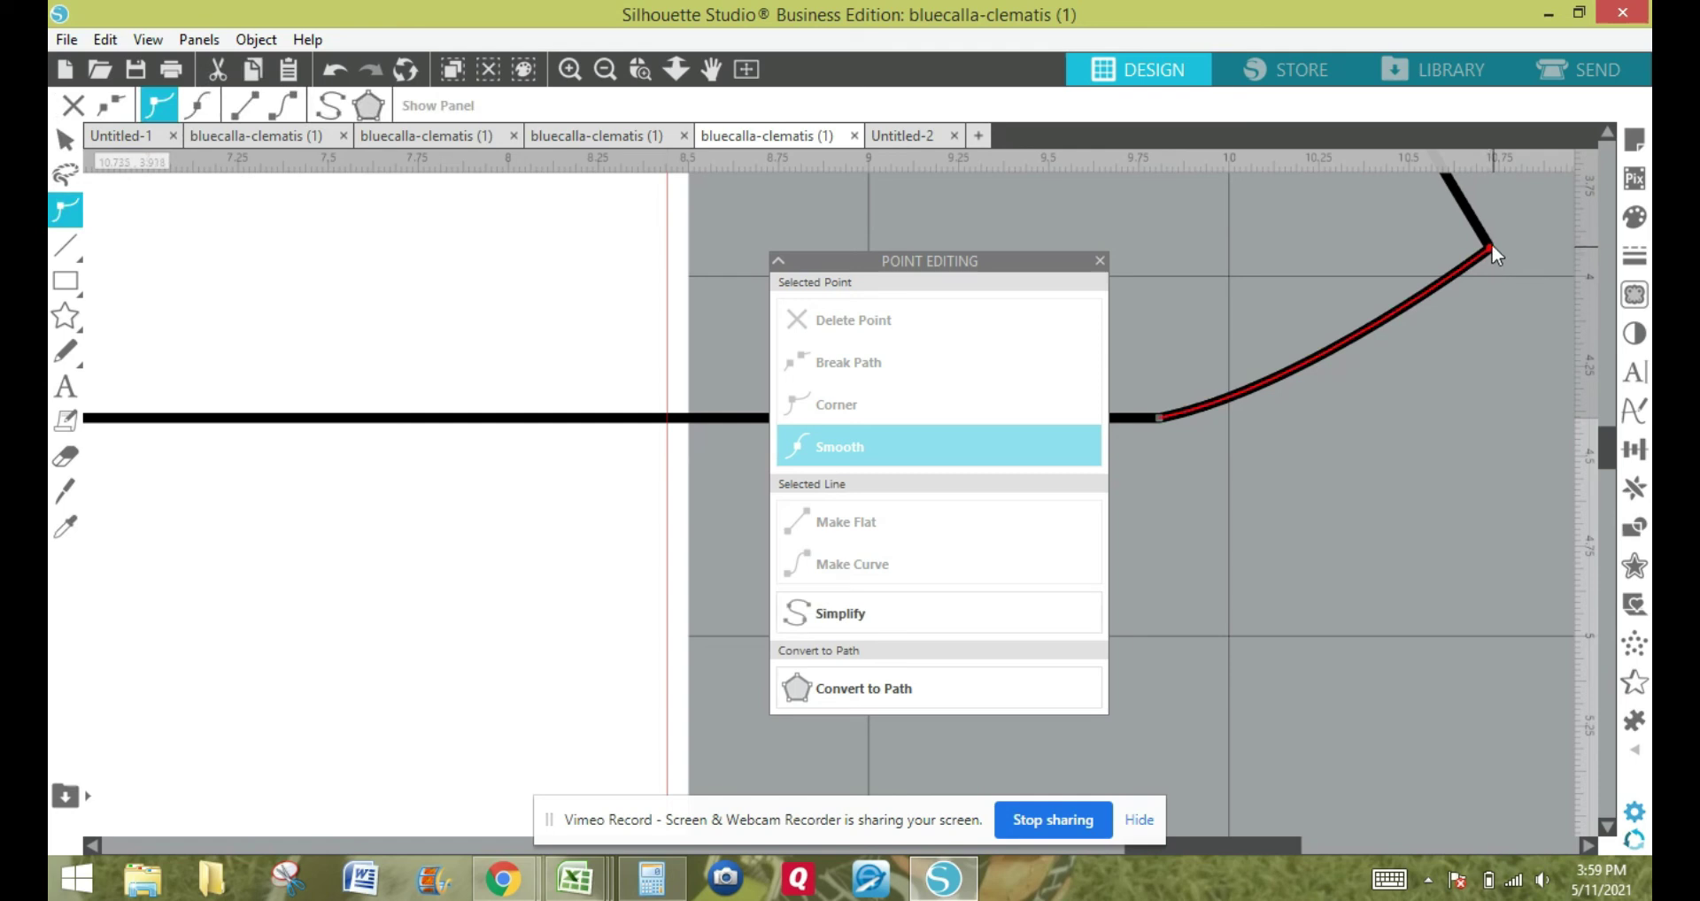
click(1493, 254)
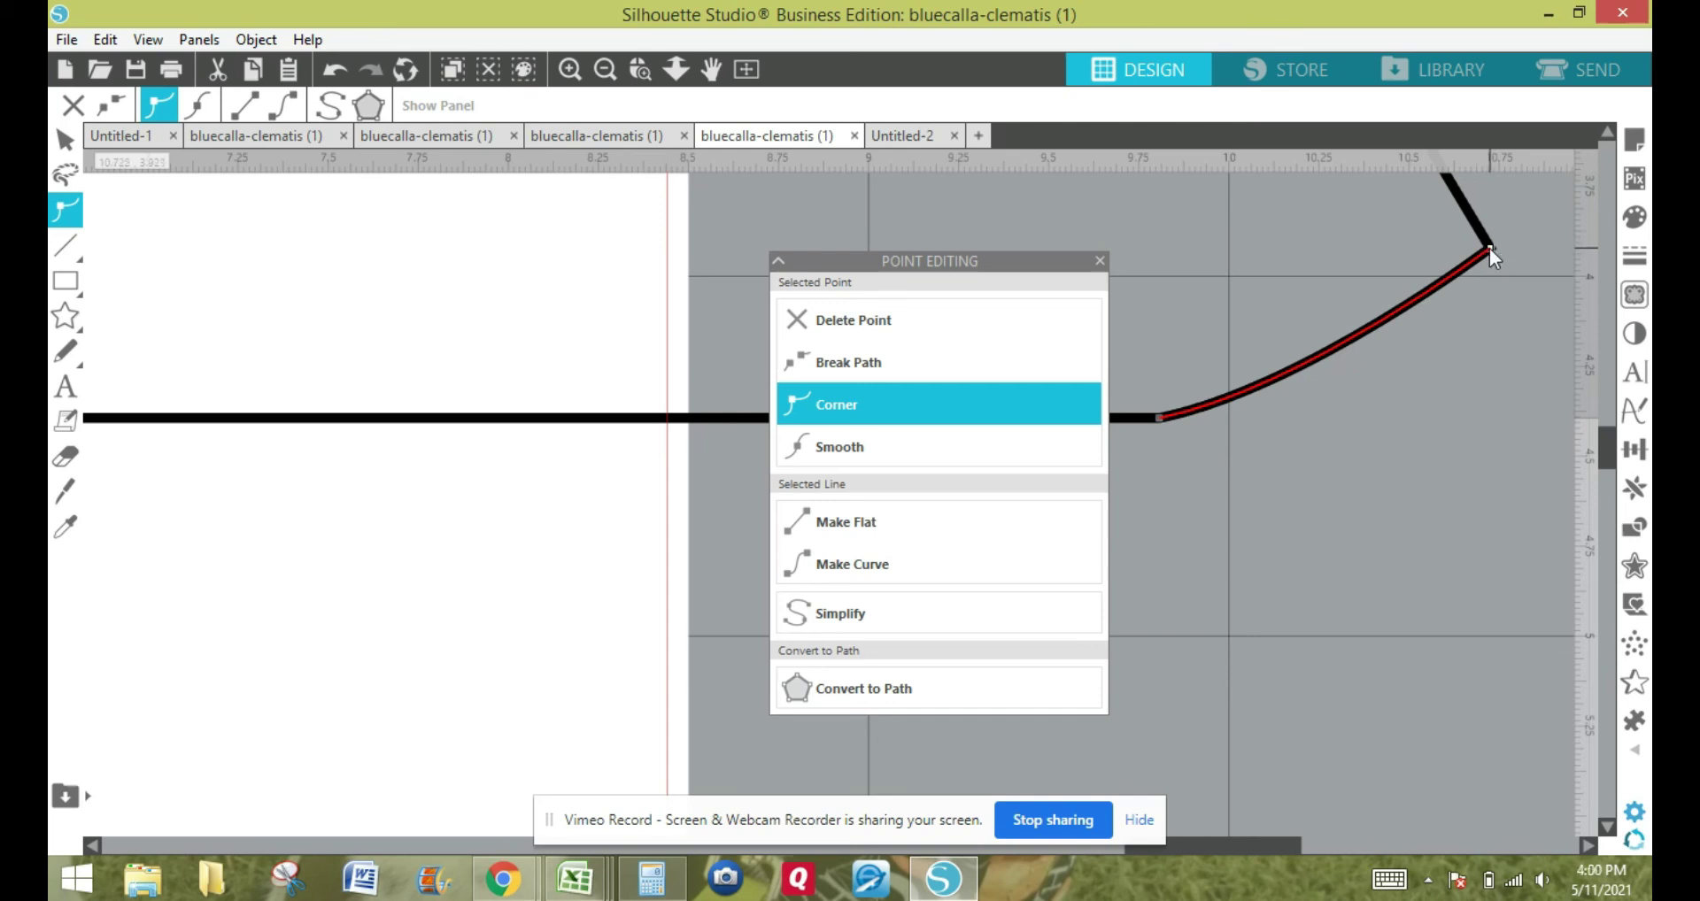
Nudge the curve's endpoint at the lower dart corner slightly outward, undo that move and finish point editing.
drag(1488, 249, 1491, 253)
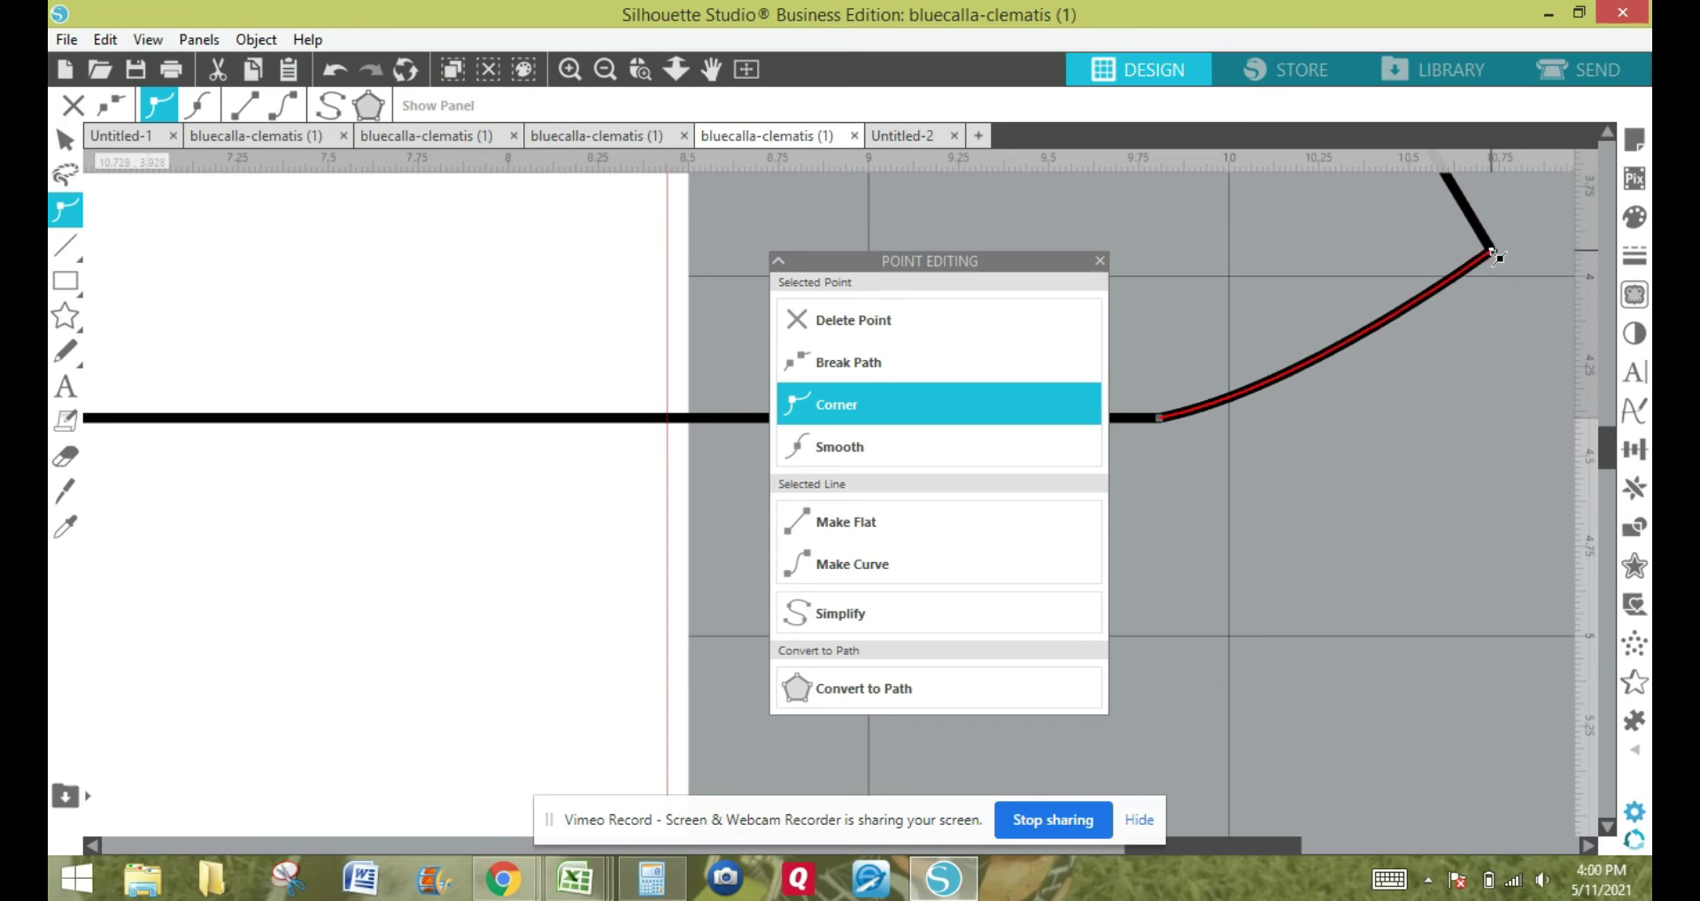
click(111, 39)
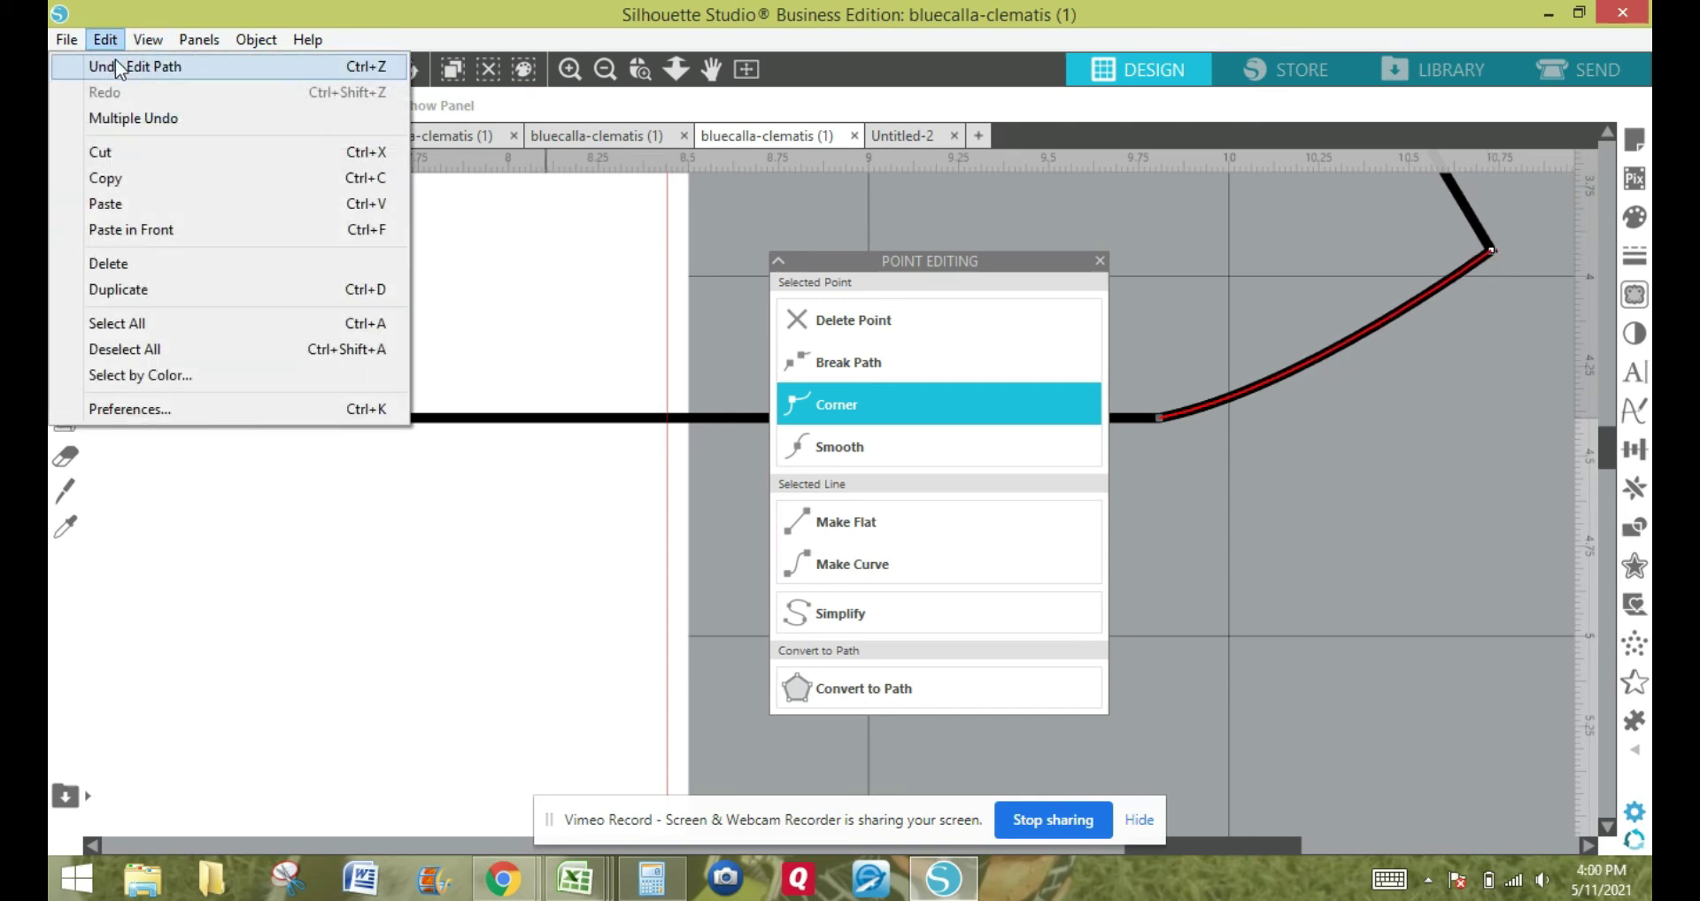
click(115, 60)
click(1408, 238)
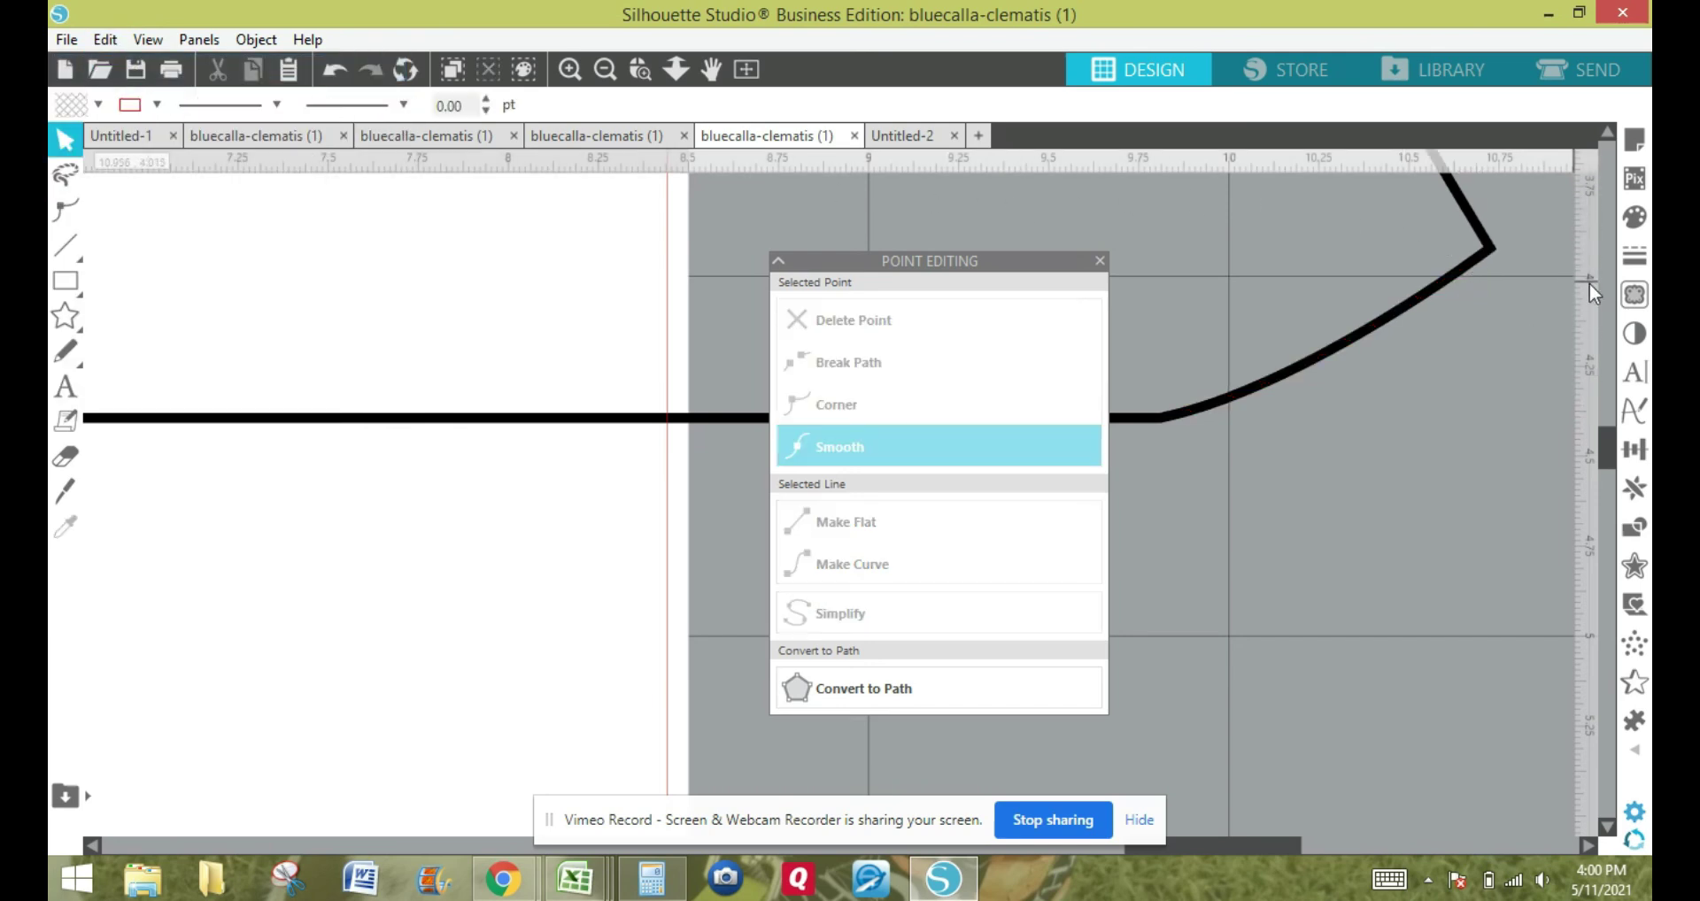
Close the gap at the left half's inner dart tip by joining the upper dart line's endpoint to the adjoining line's end.
drag(1610, 442, 1612, 432)
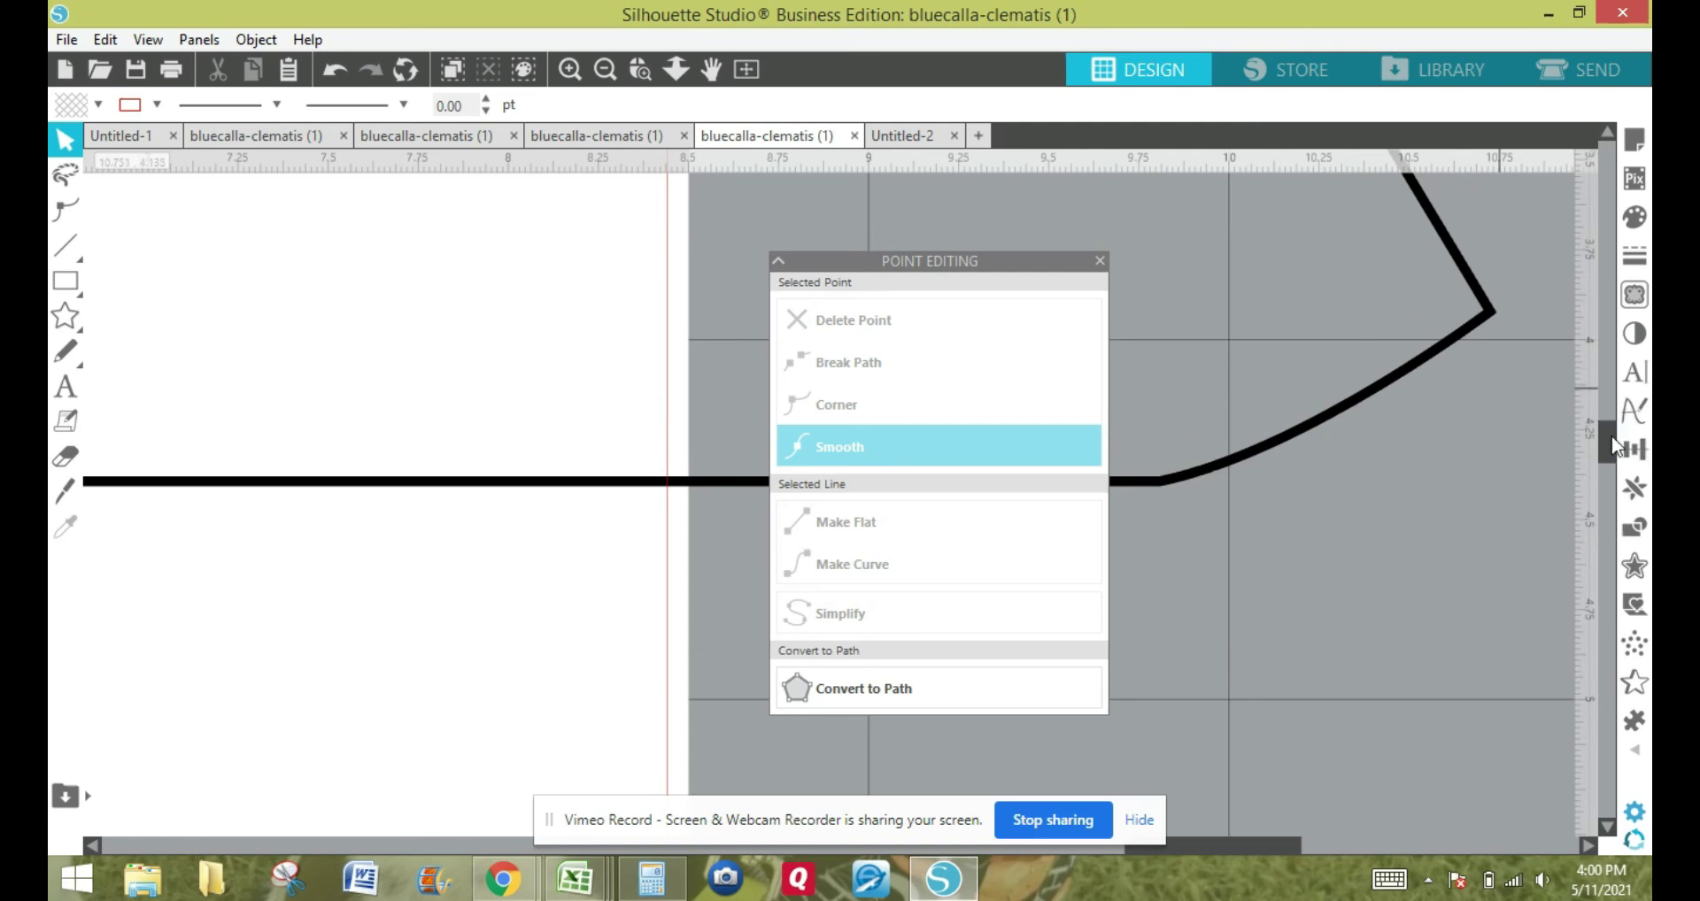
key(XF86AudioMute)
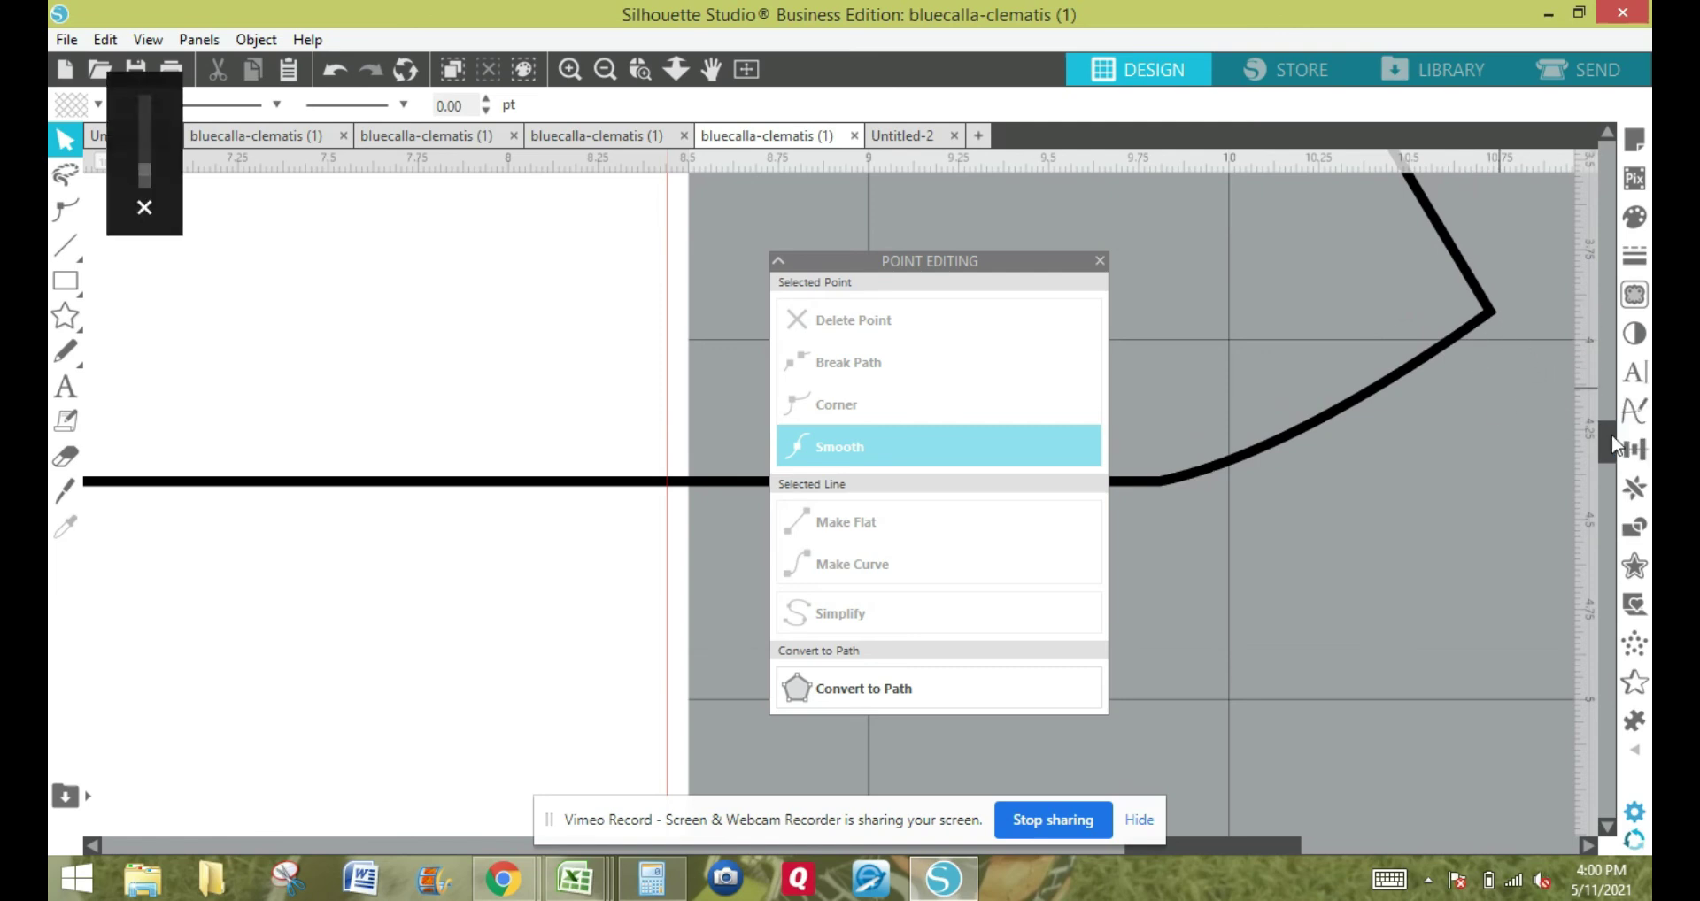
key(XF86AudioMute)
drag(1614, 443, 1614, 419)
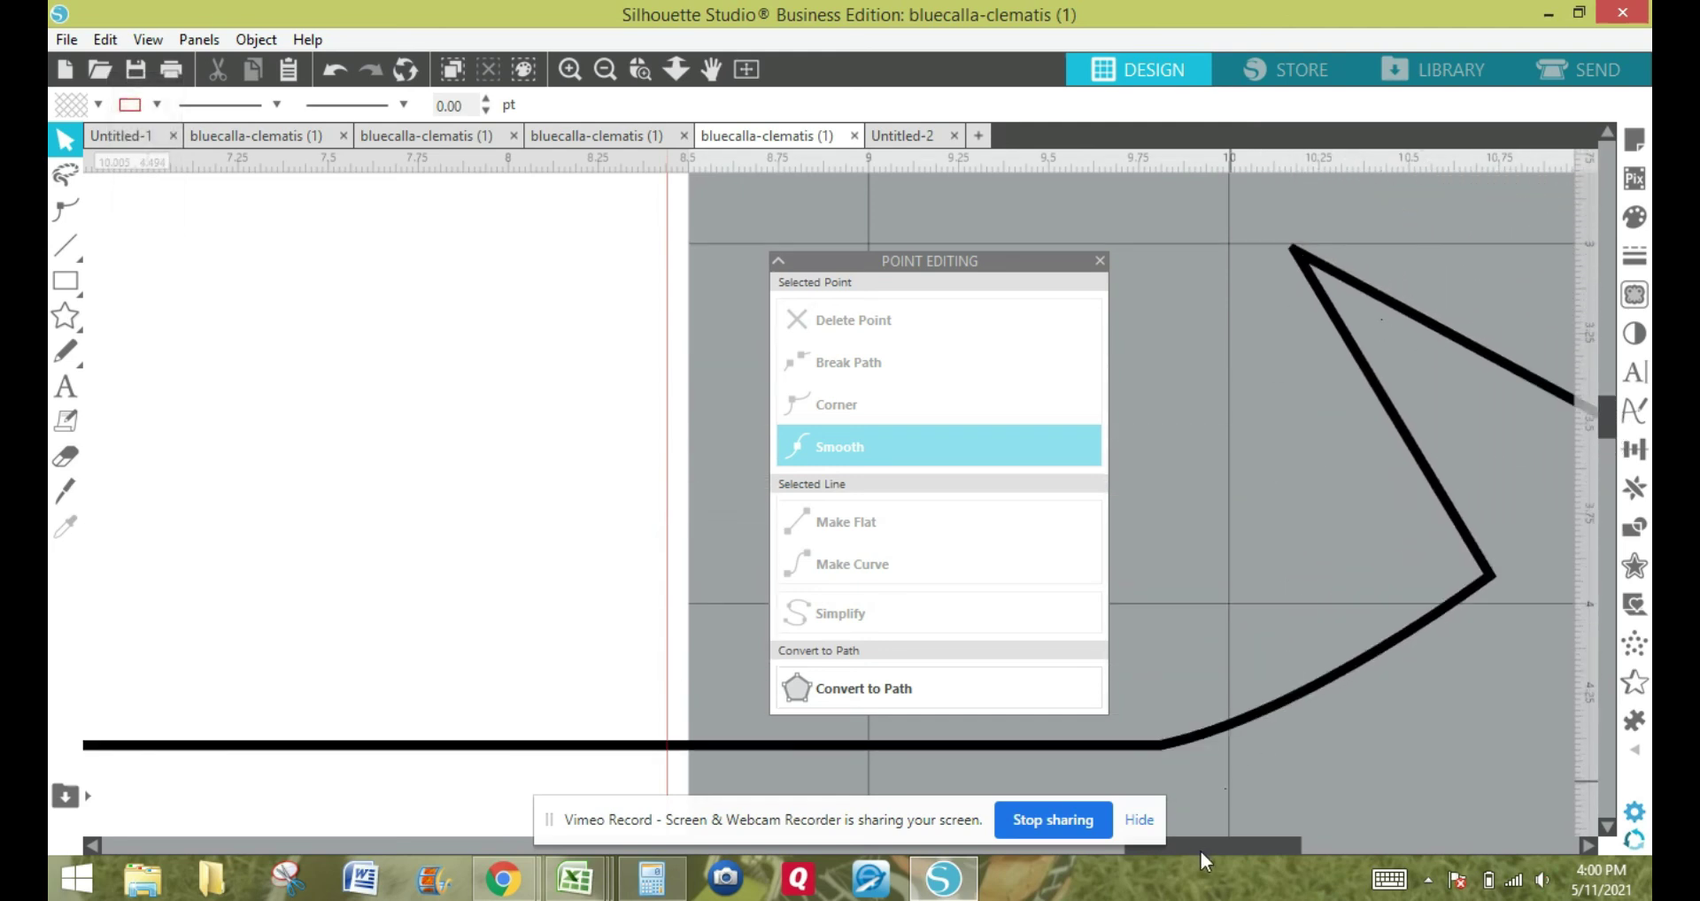
drag(1210, 848, 932, 853)
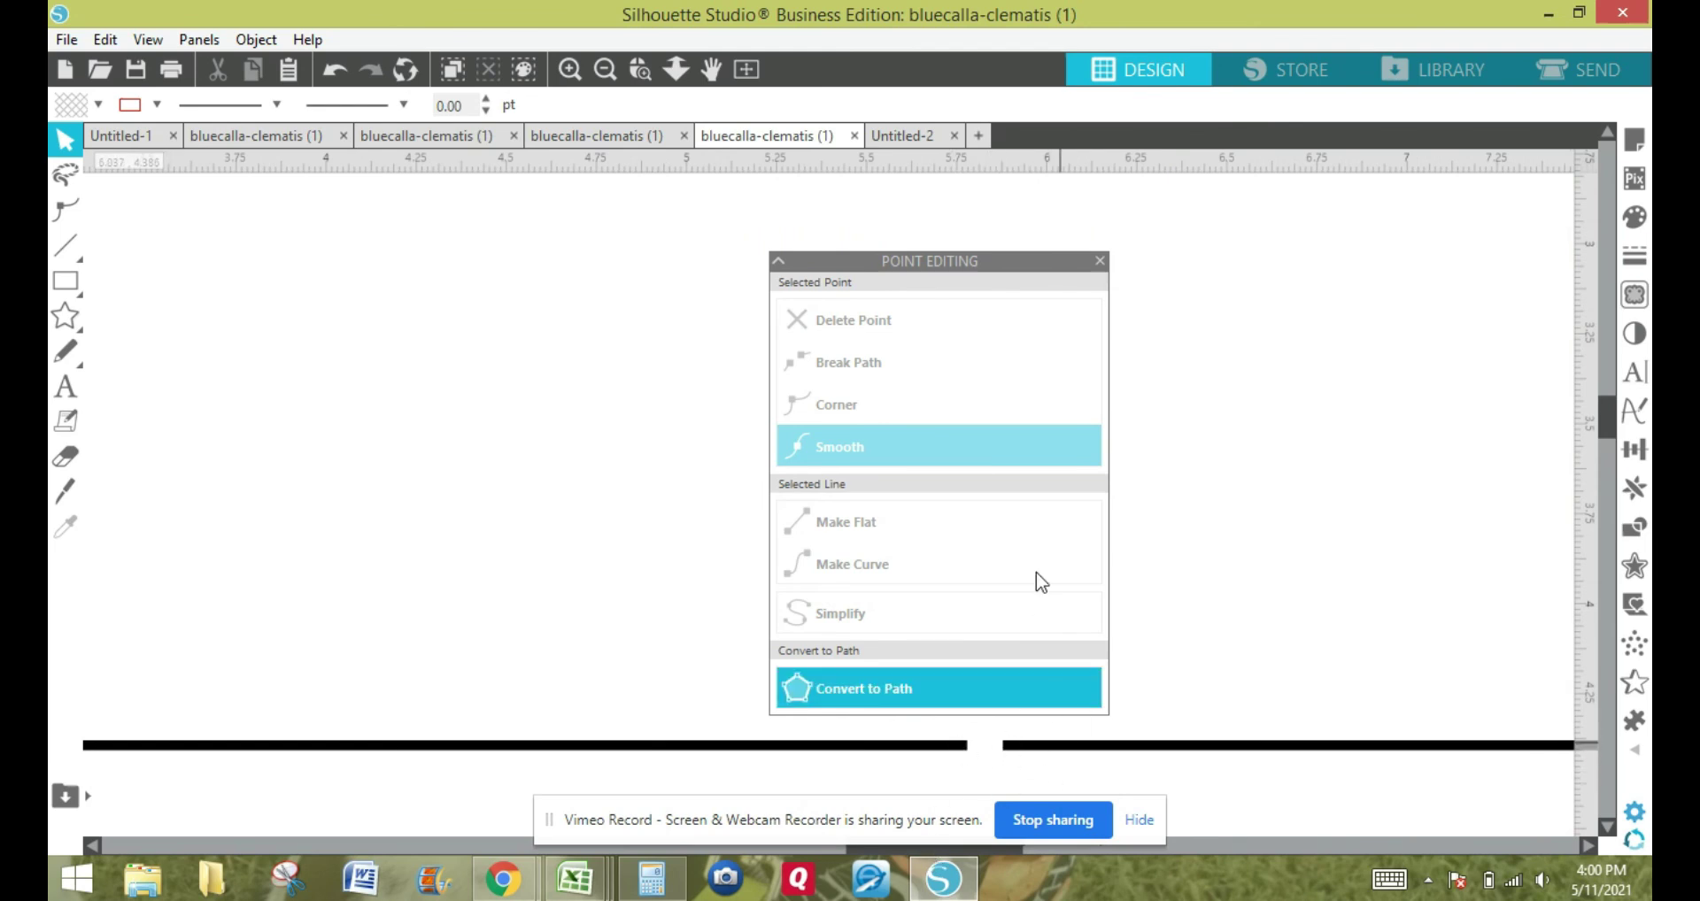
click(1100, 262)
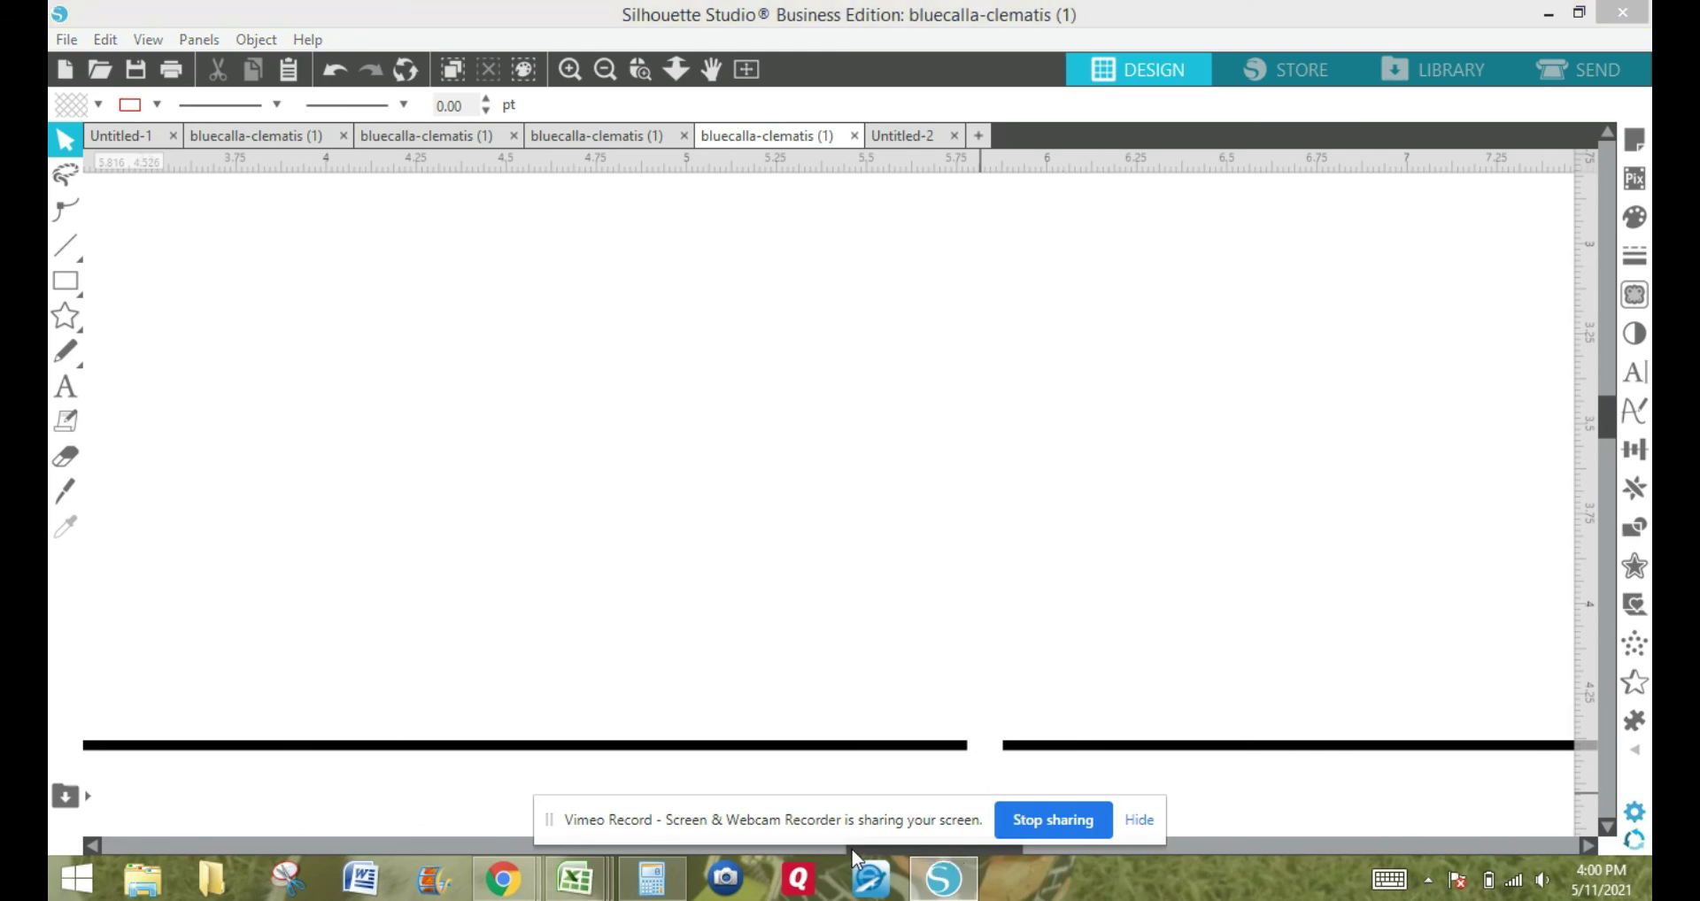
click(91, 845)
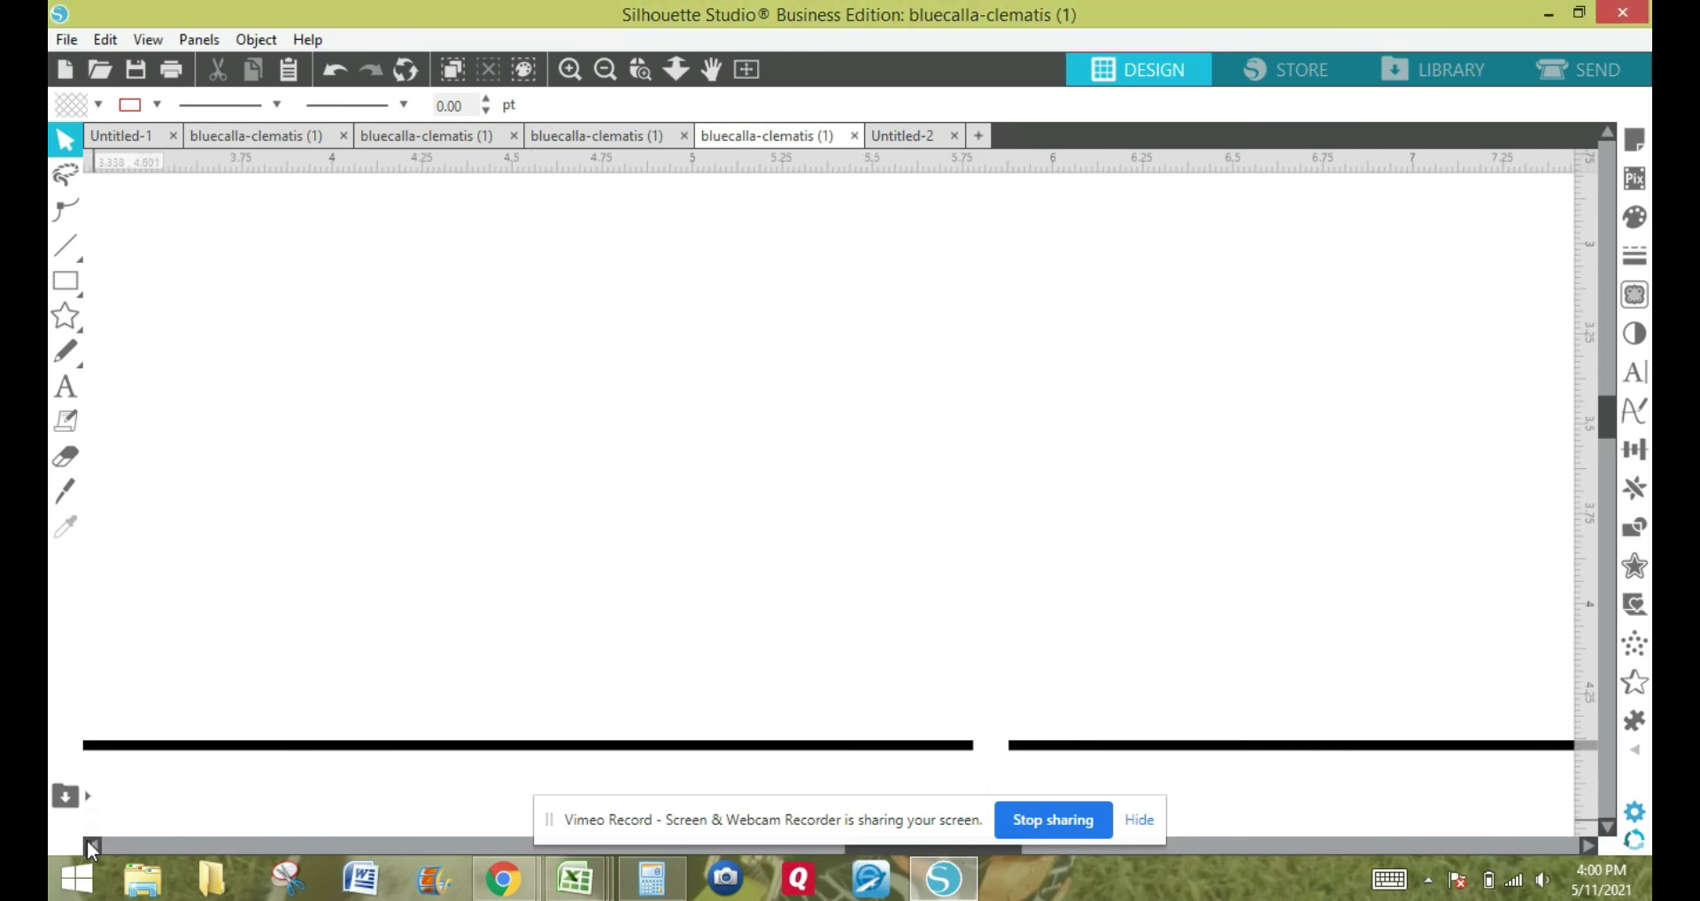
drag(91, 846, 91, 845)
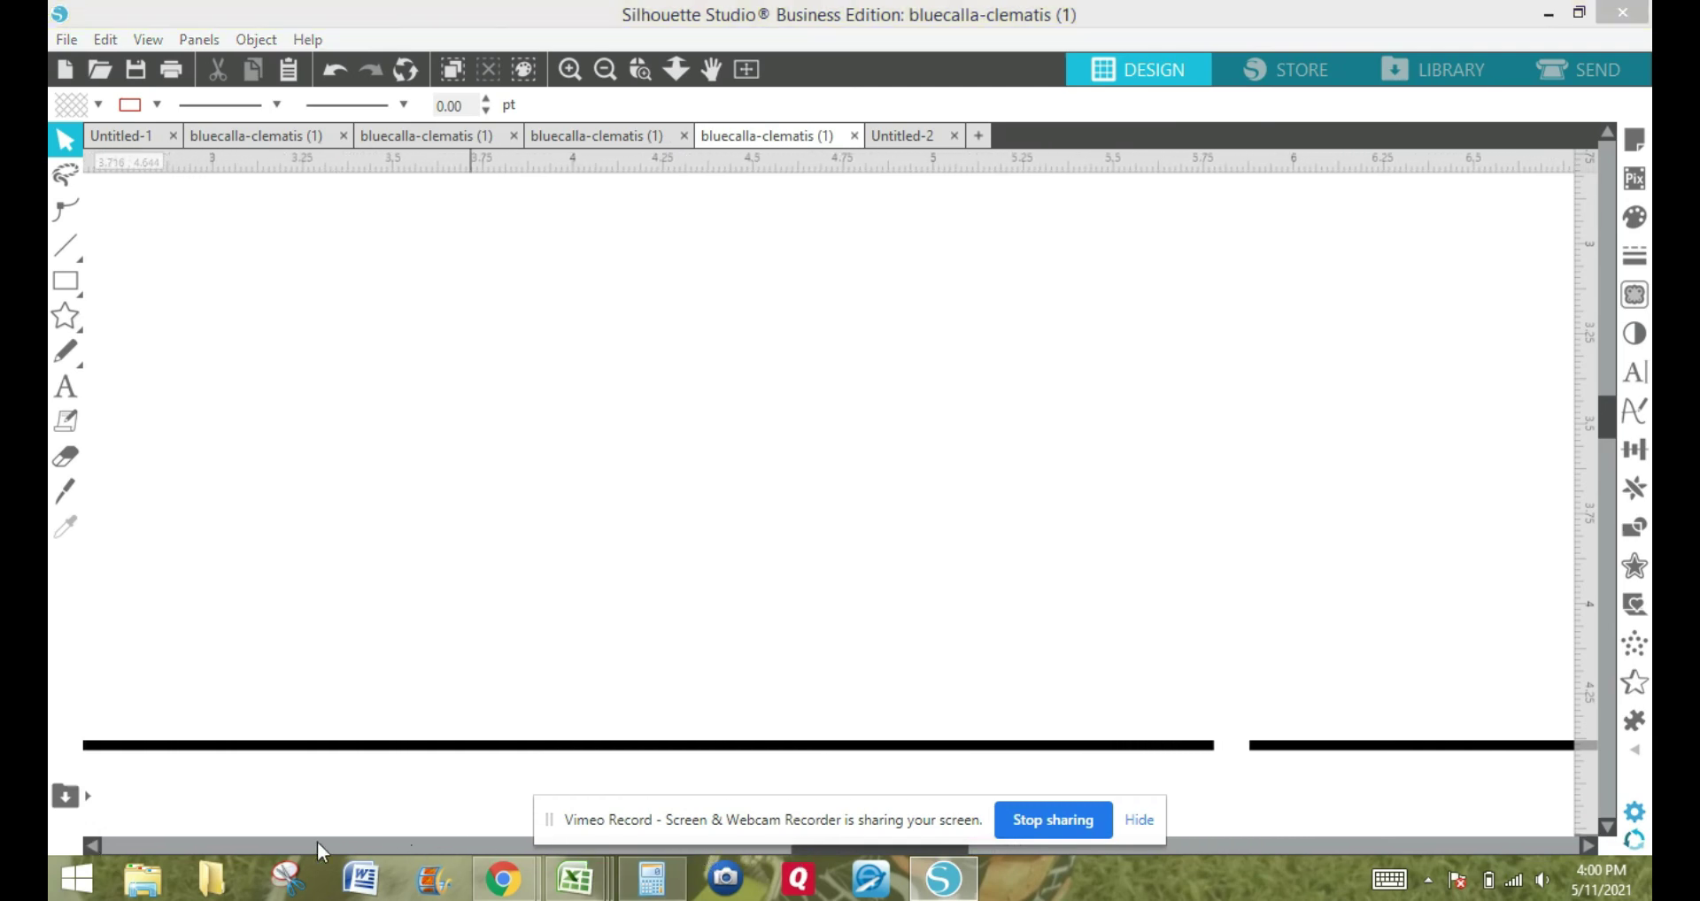
click(226, 842)
click(93, 847)
click(93, 847)
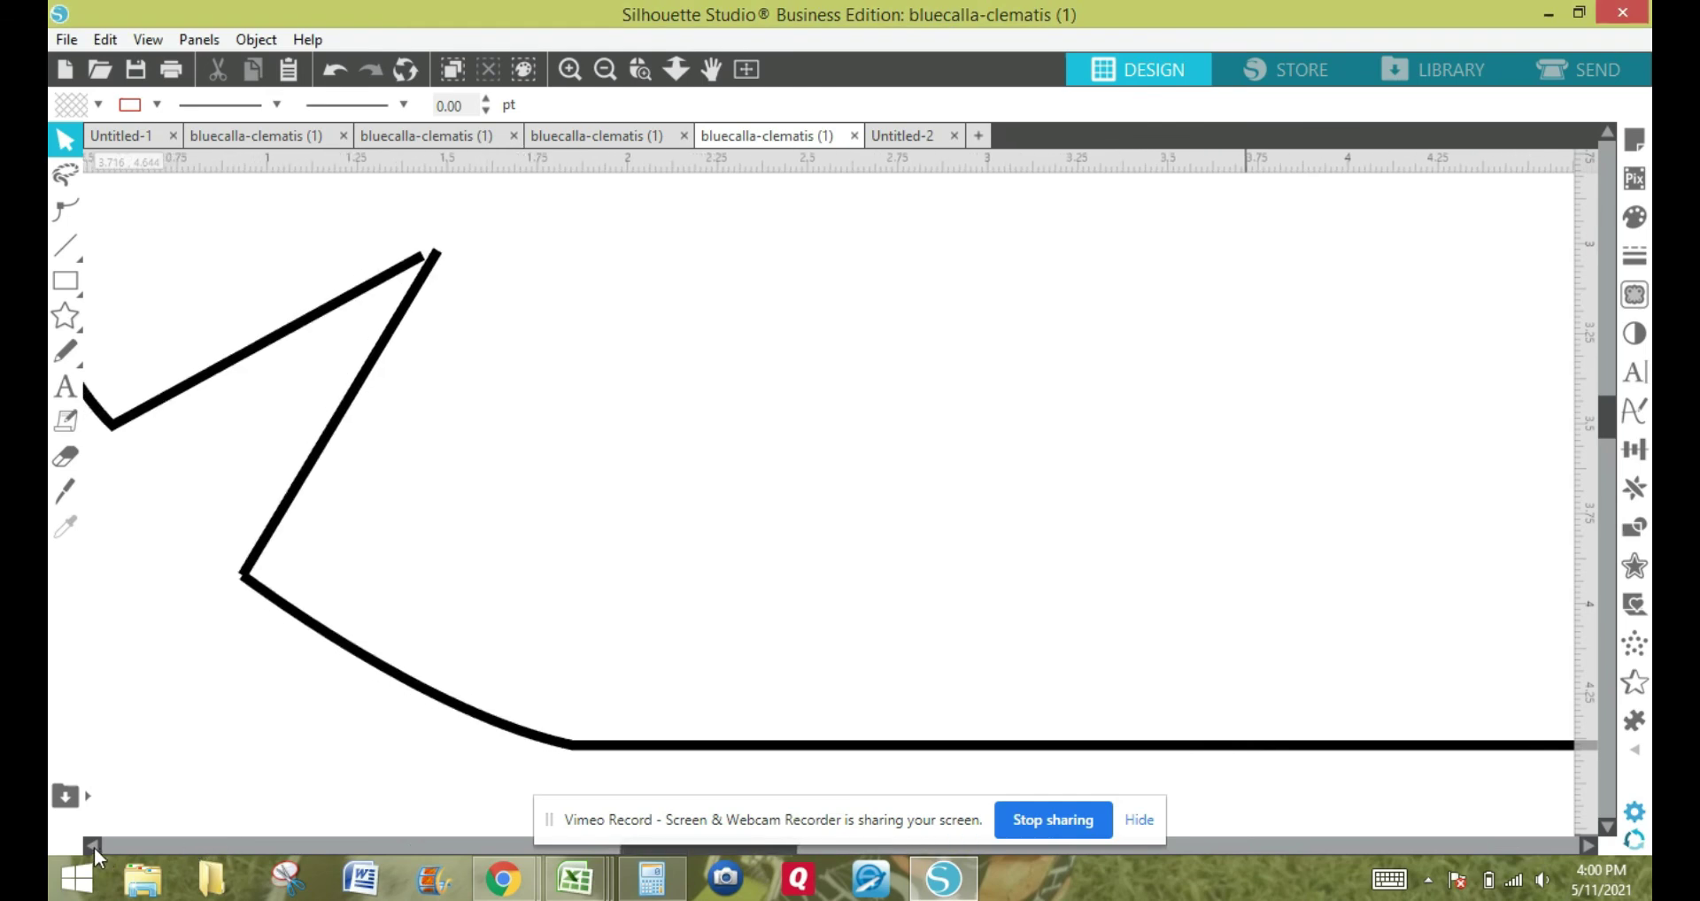
double_click(424, 270)
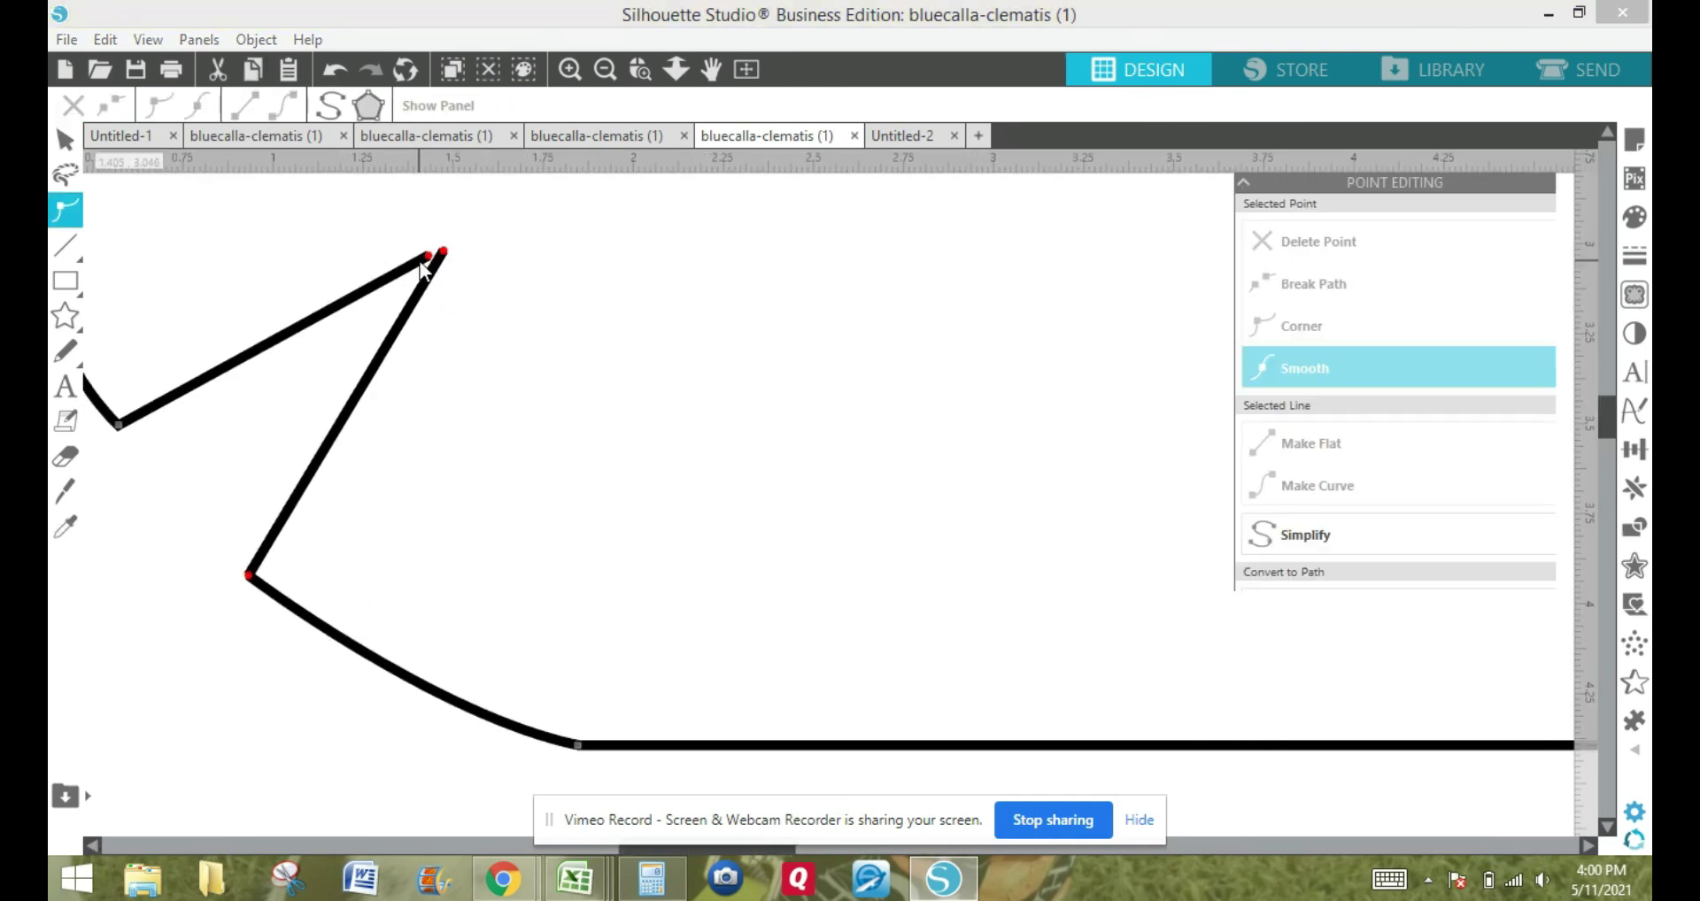
click(434, 264)
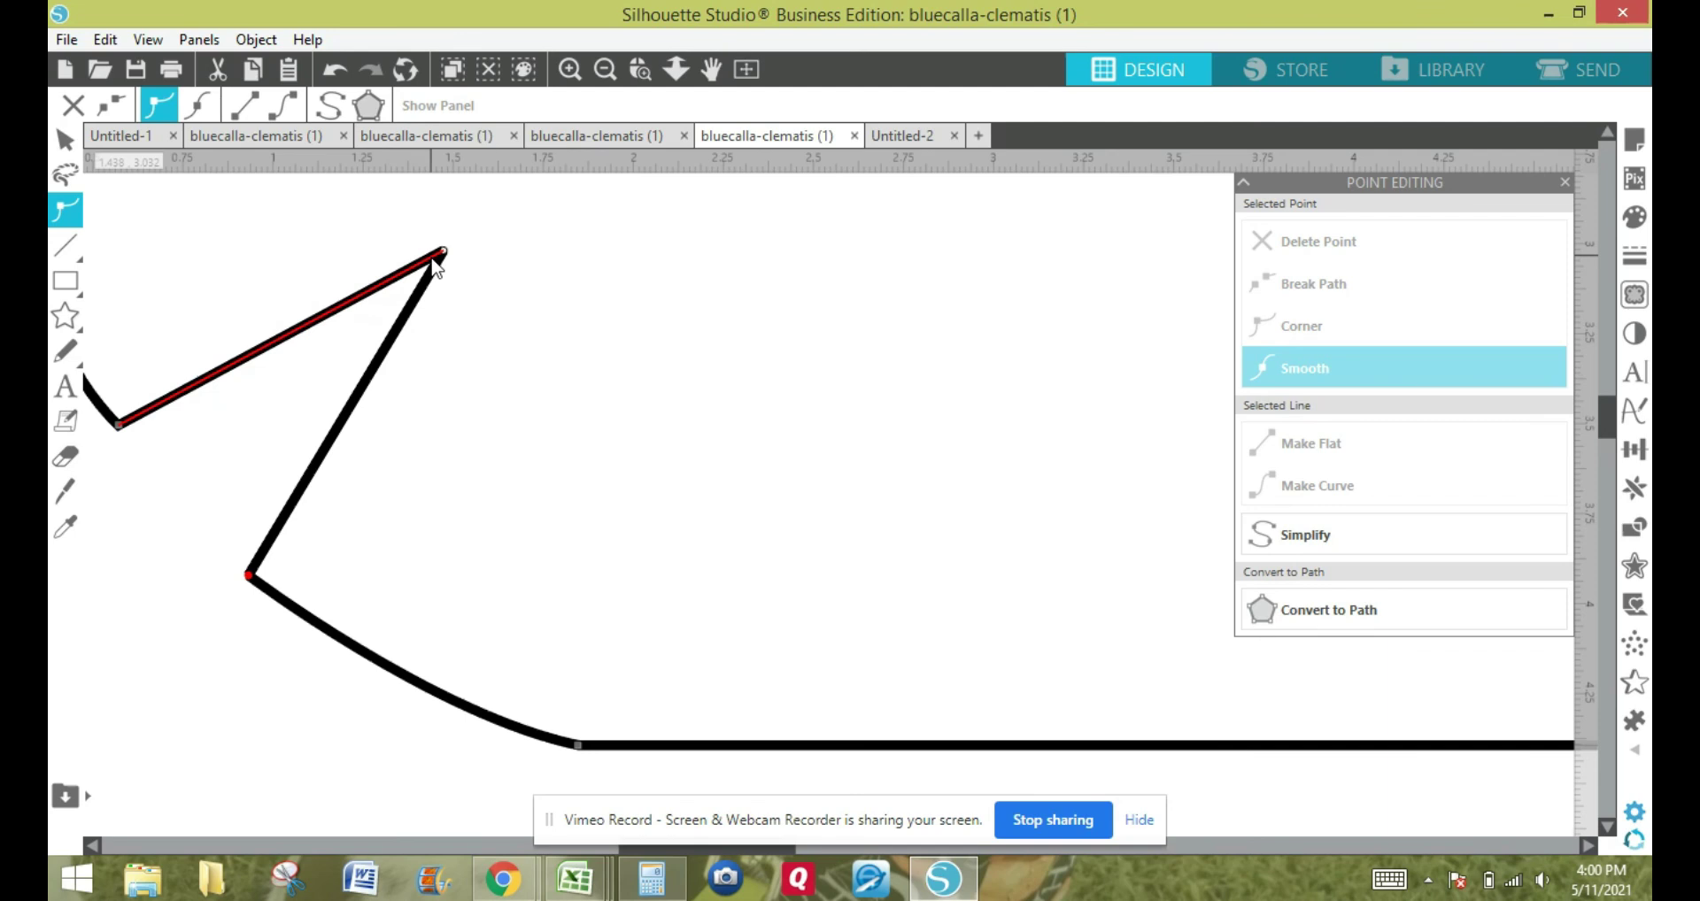
click(198, 619)
Edit the left half's lower dart corner so the curve's endpoint meets the end of the dart line.
double_click(251, 585)
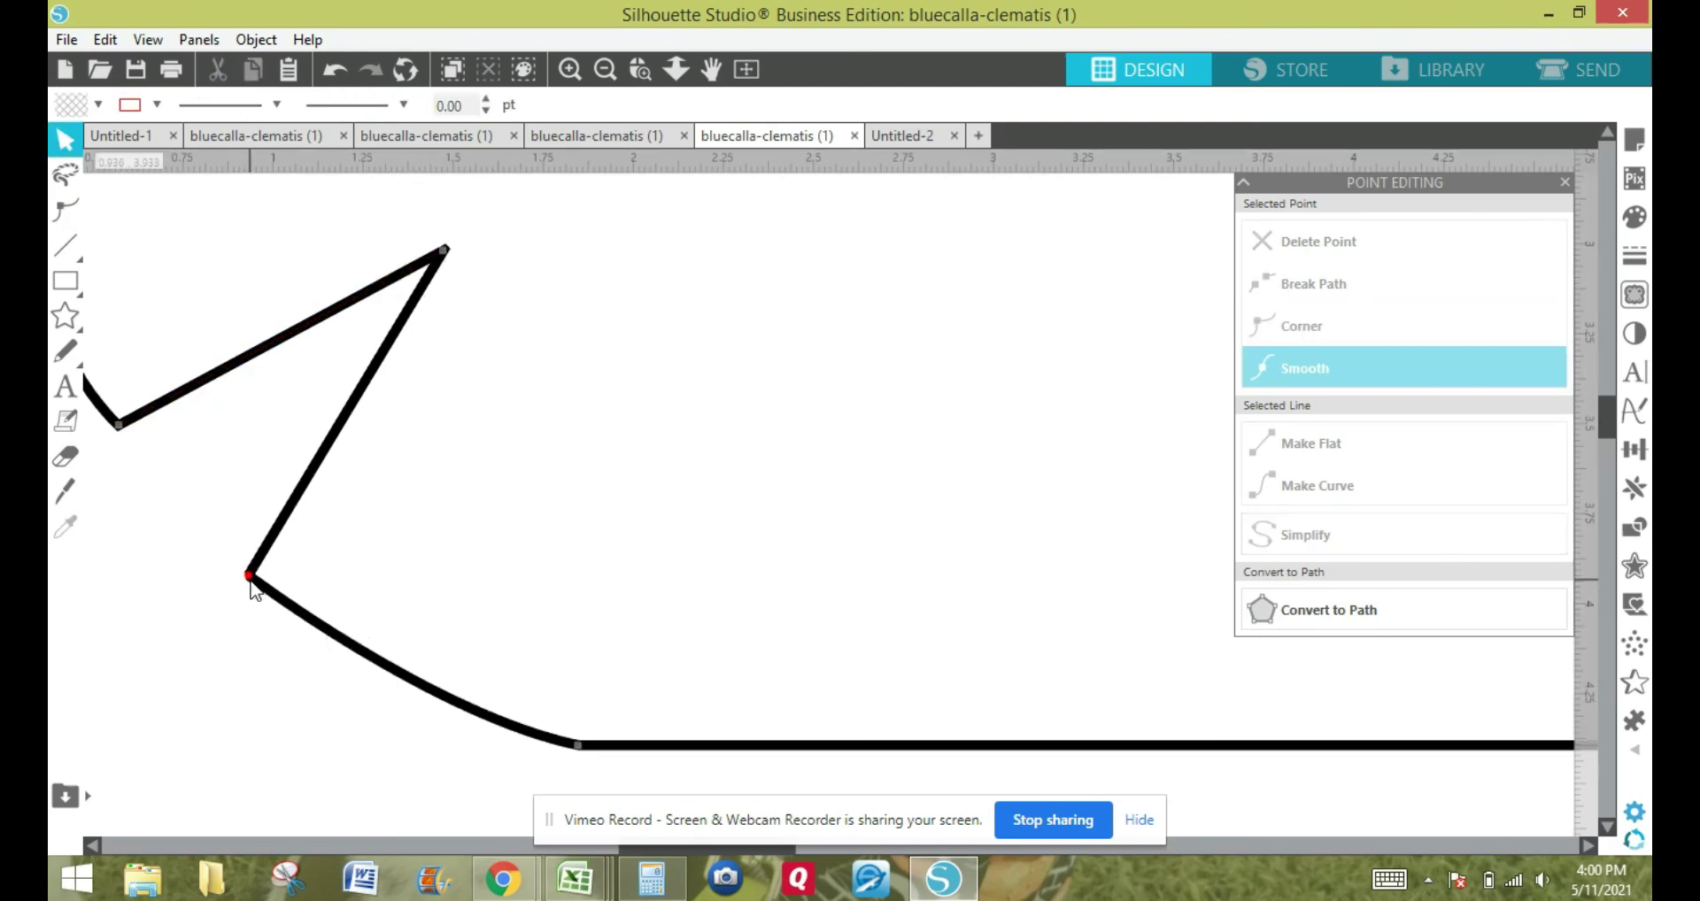
click(255, 586)
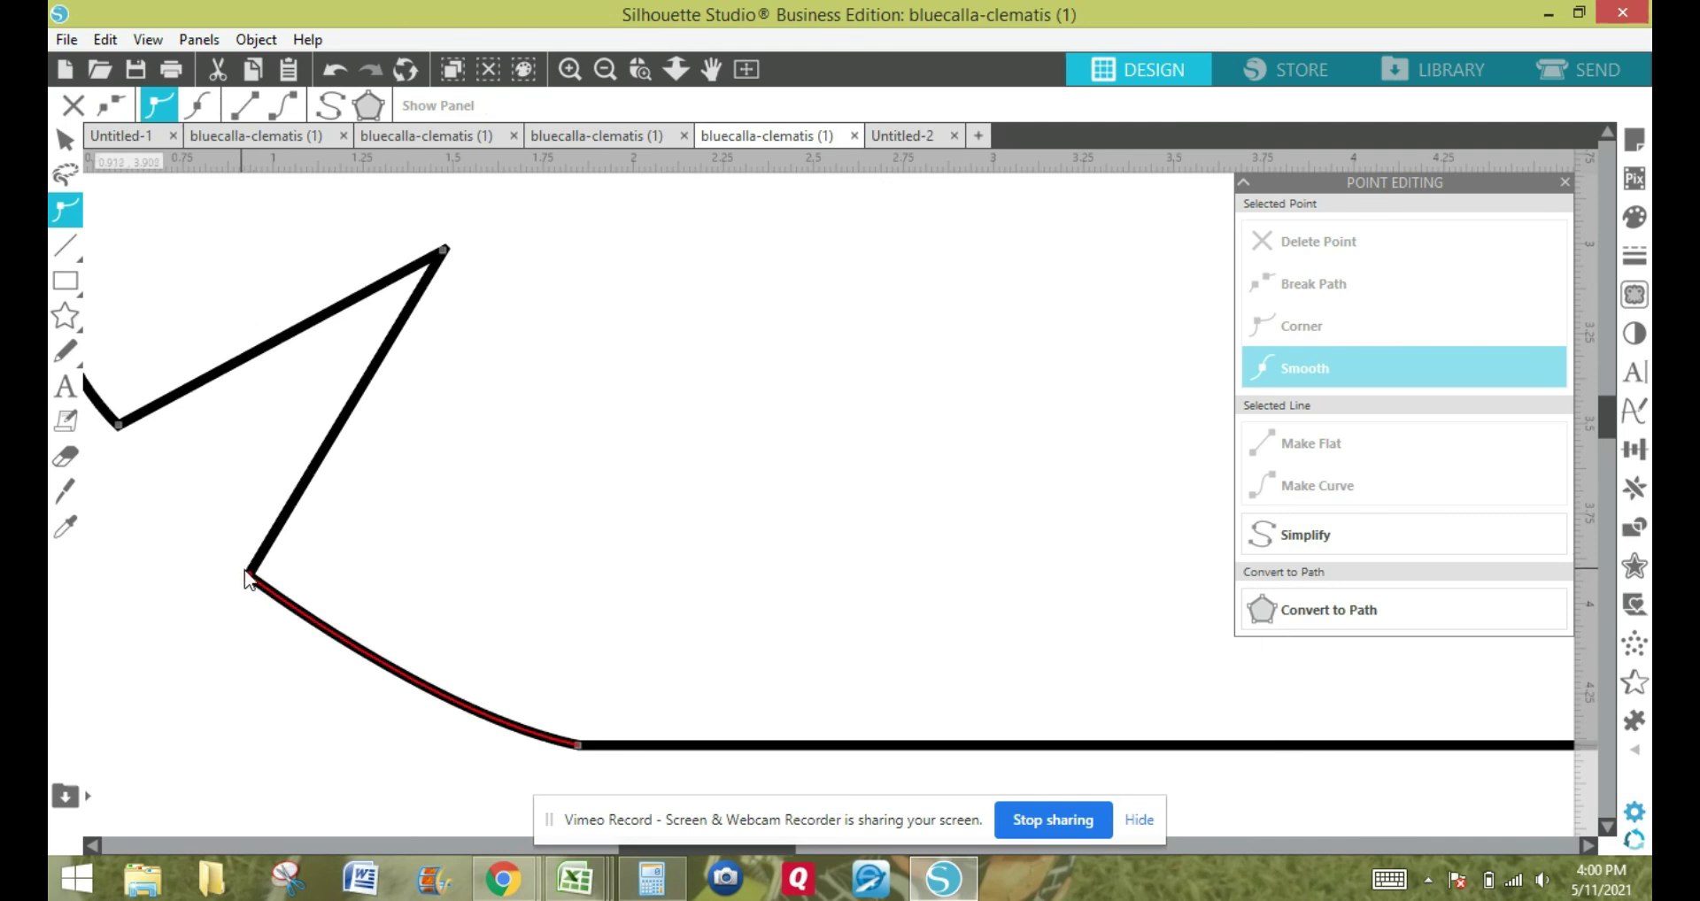
click(223, 615)
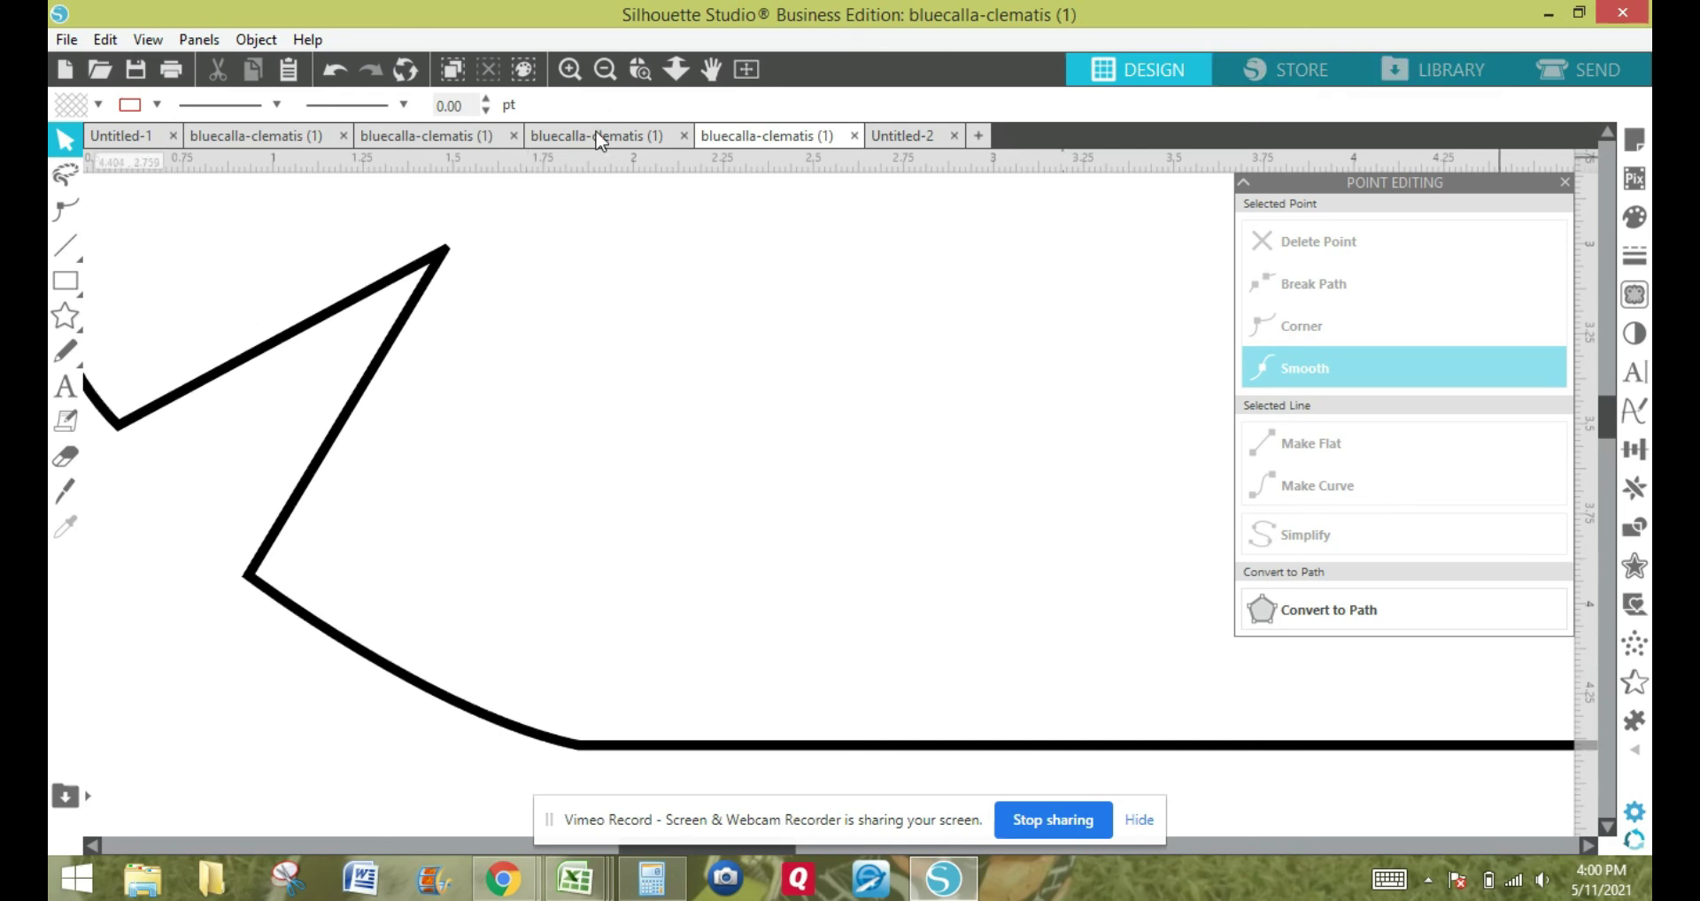
Examine the rest of the outline for remaining gaps, from the left half's outer edge to the centre and the whole piece.
scroll(1604, 422, up, 3)
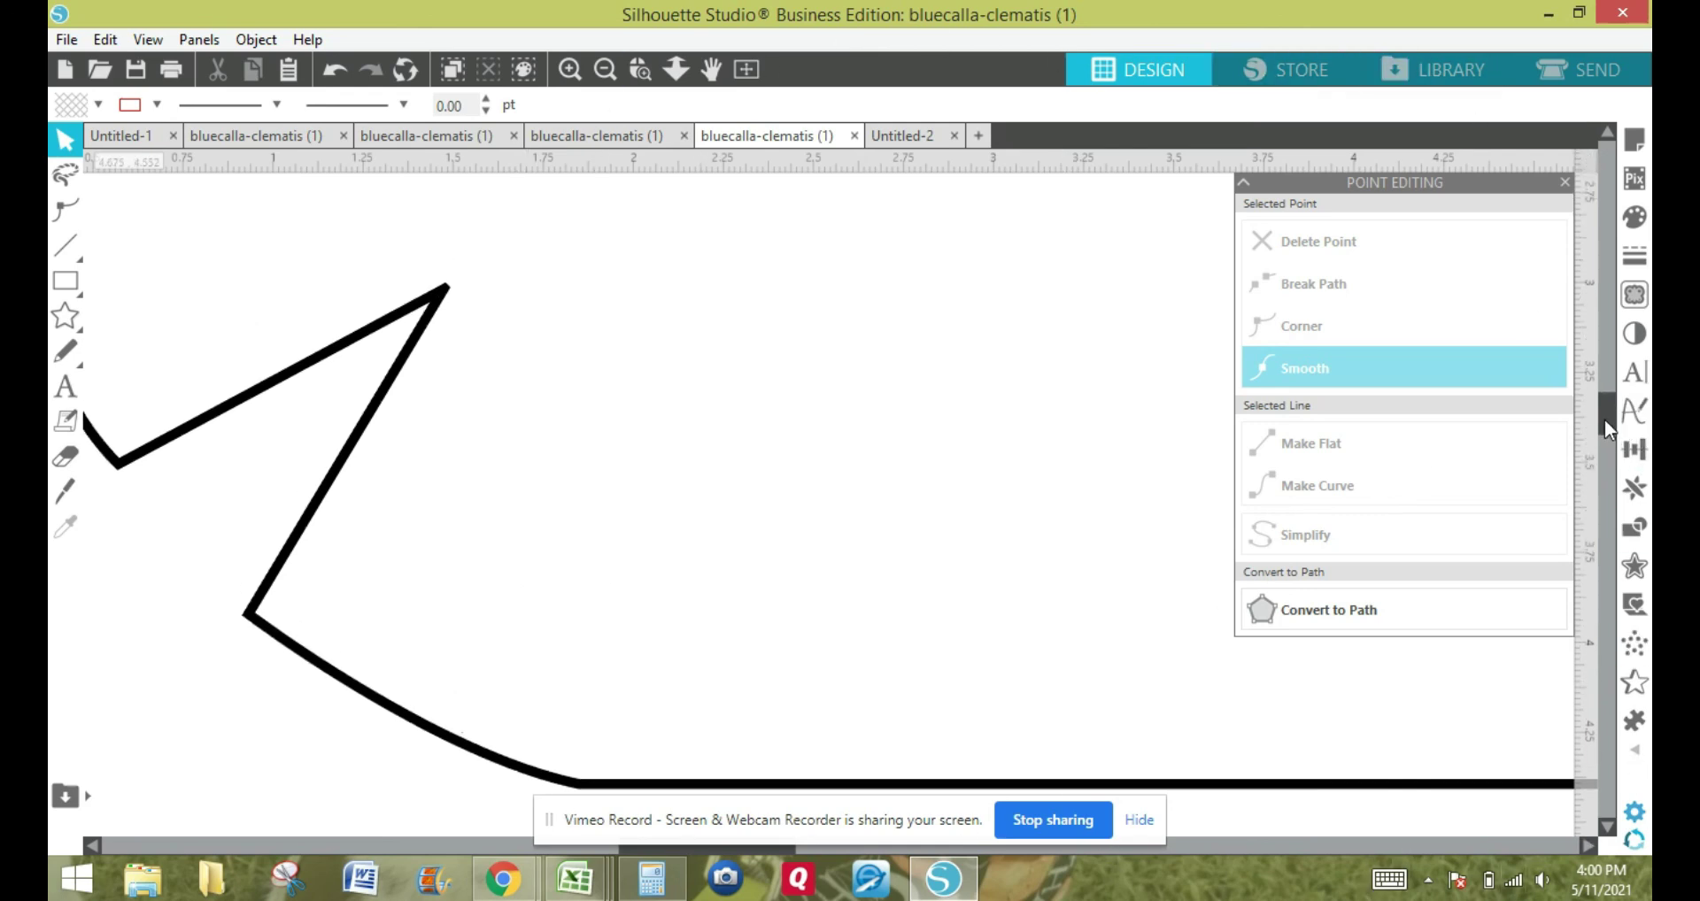
scroll(1598, 390, up, 7)
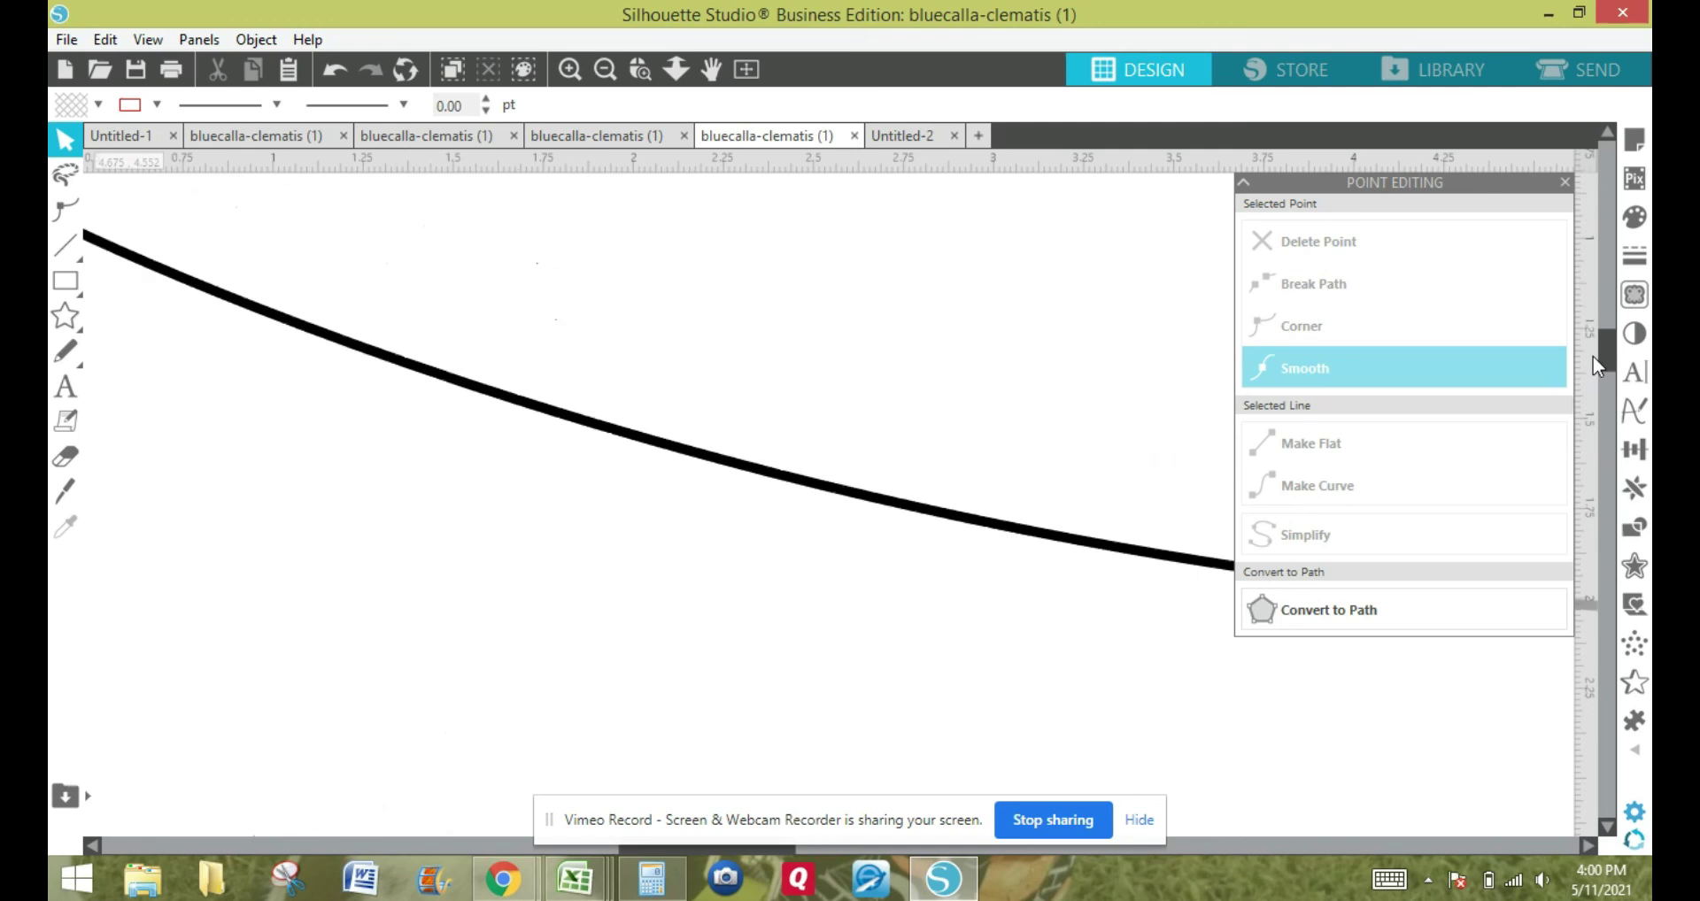
click(92, 846)
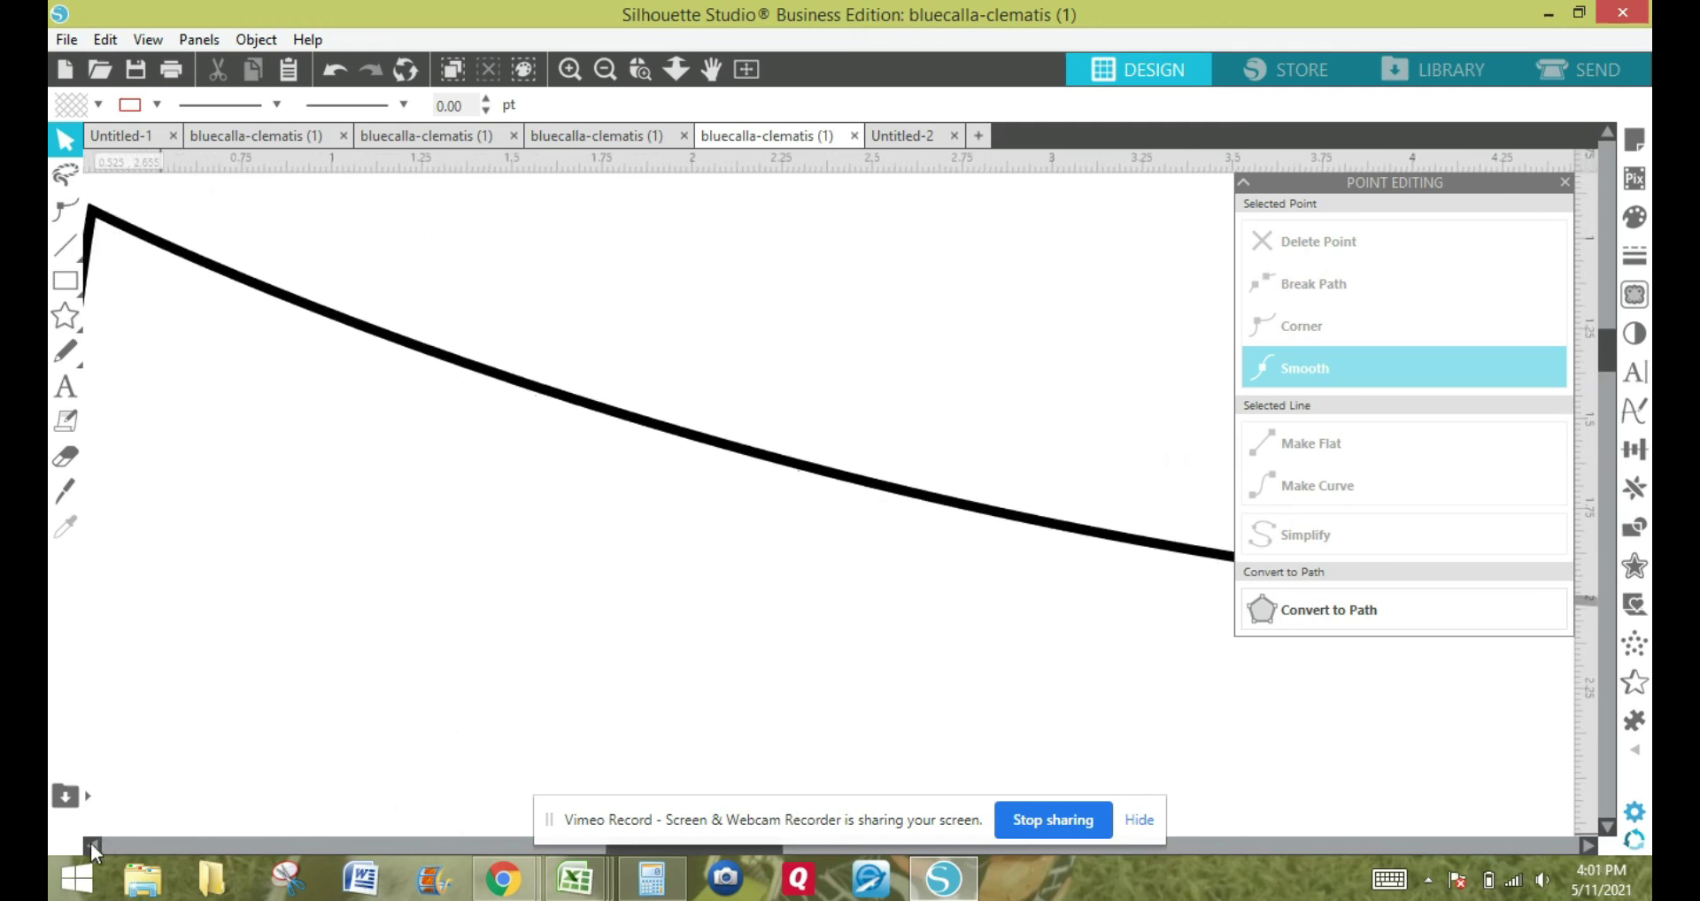
click(606, 69)
click(606, 69)
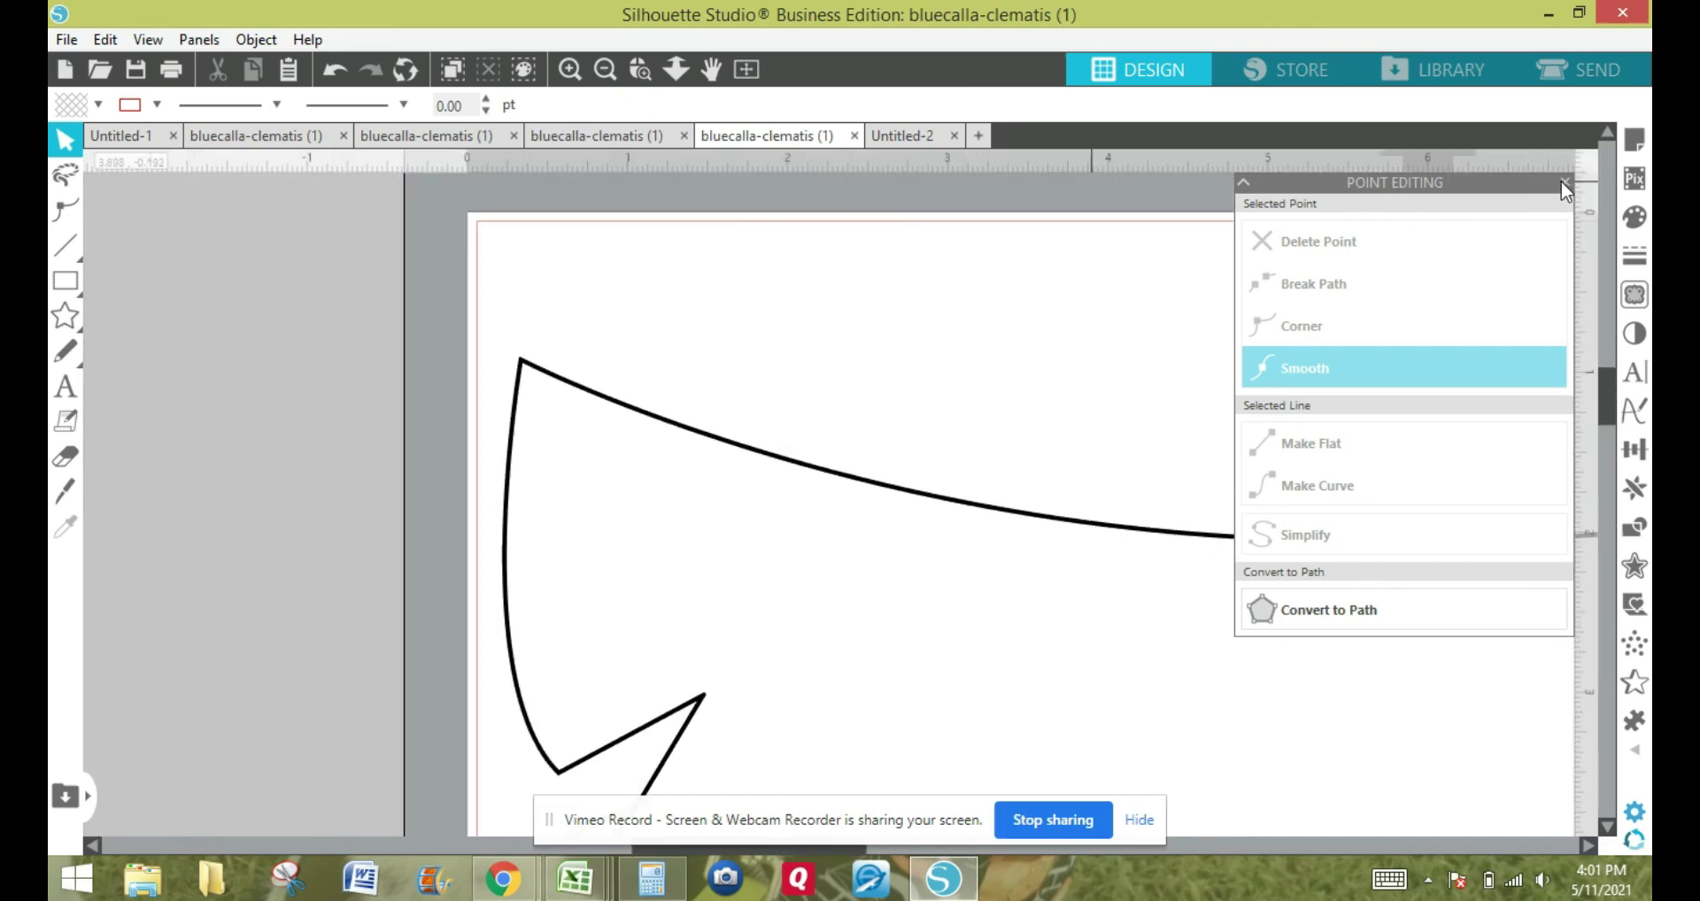
click(1562, 183)
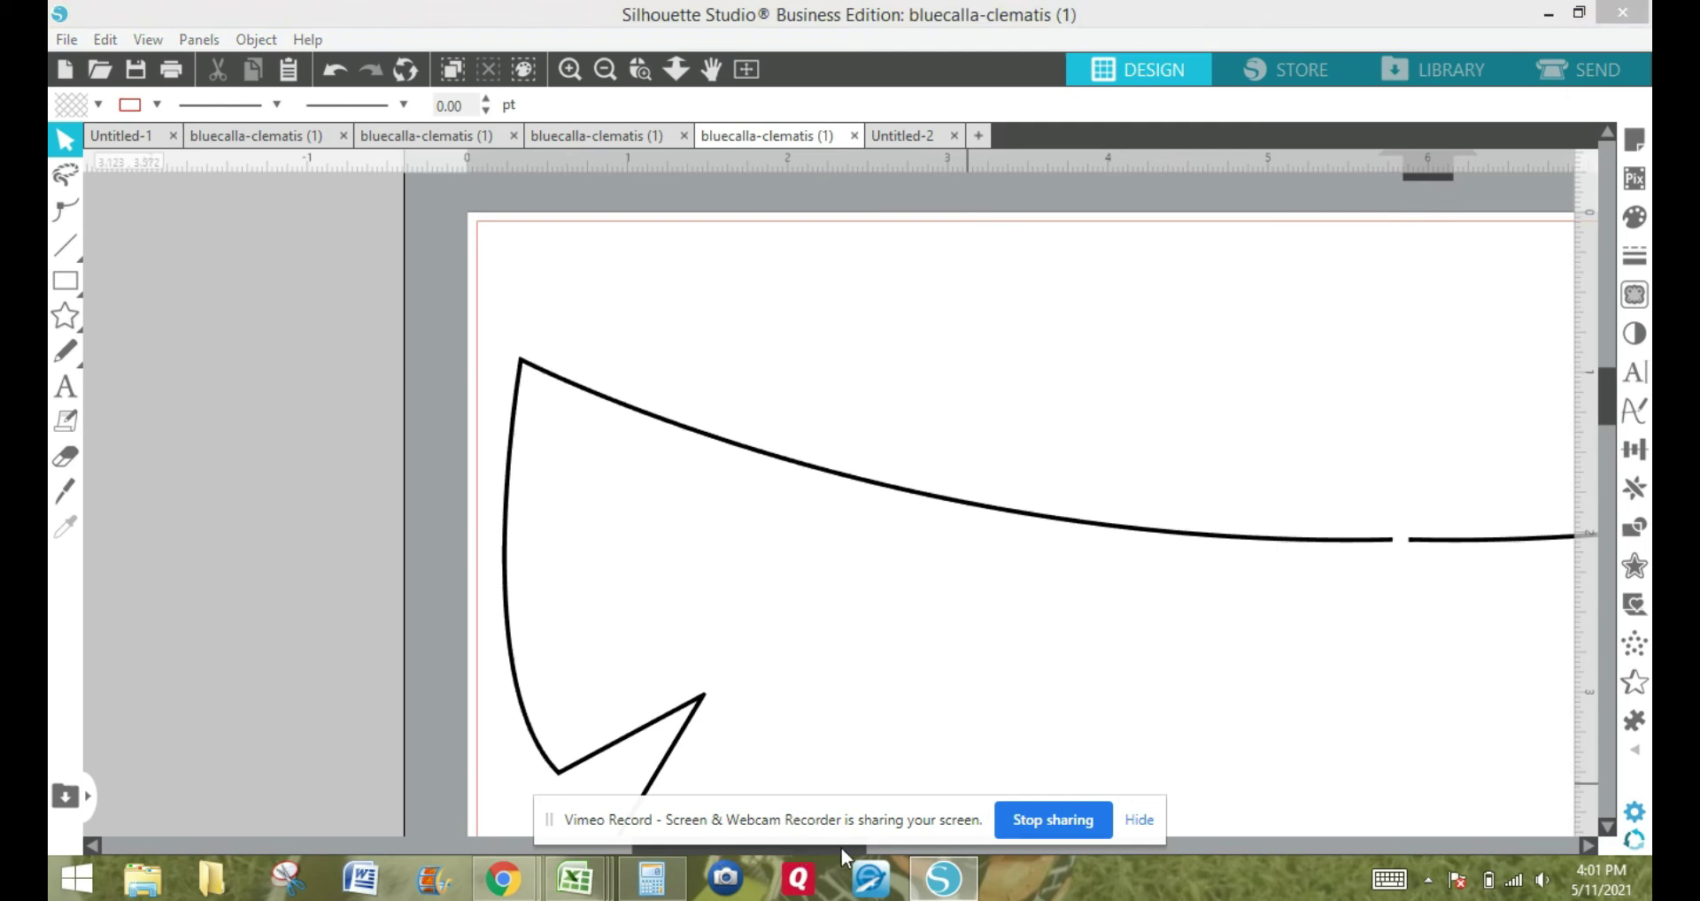
drag(913, 809, 458, 190)
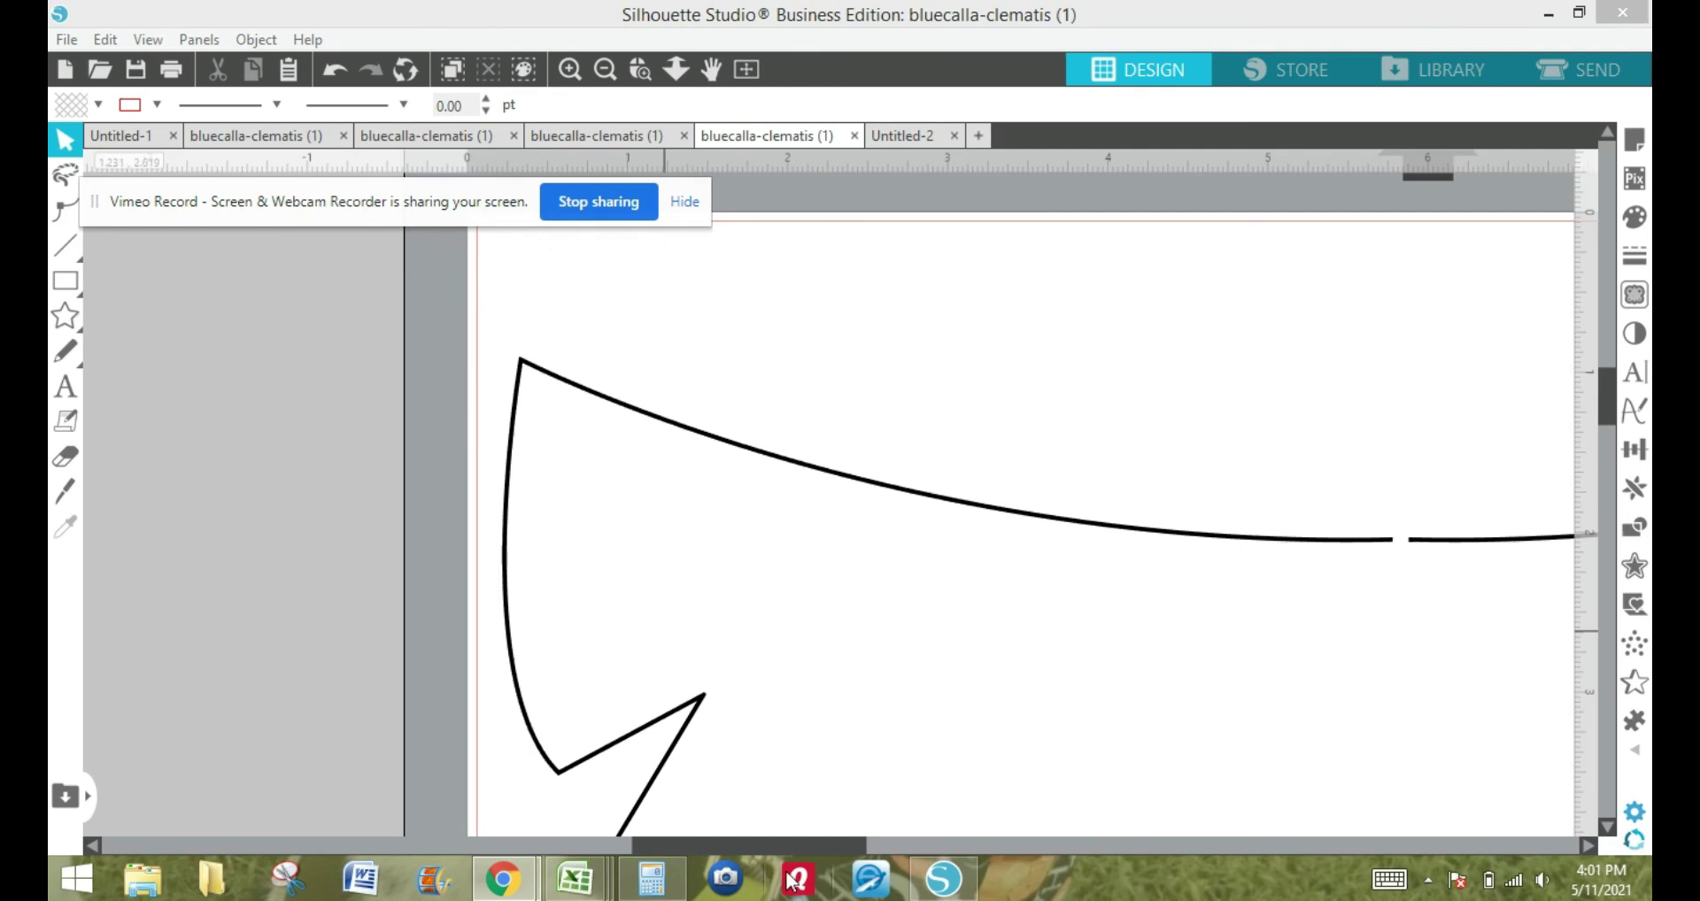
drag(784, 847, 891, 837)
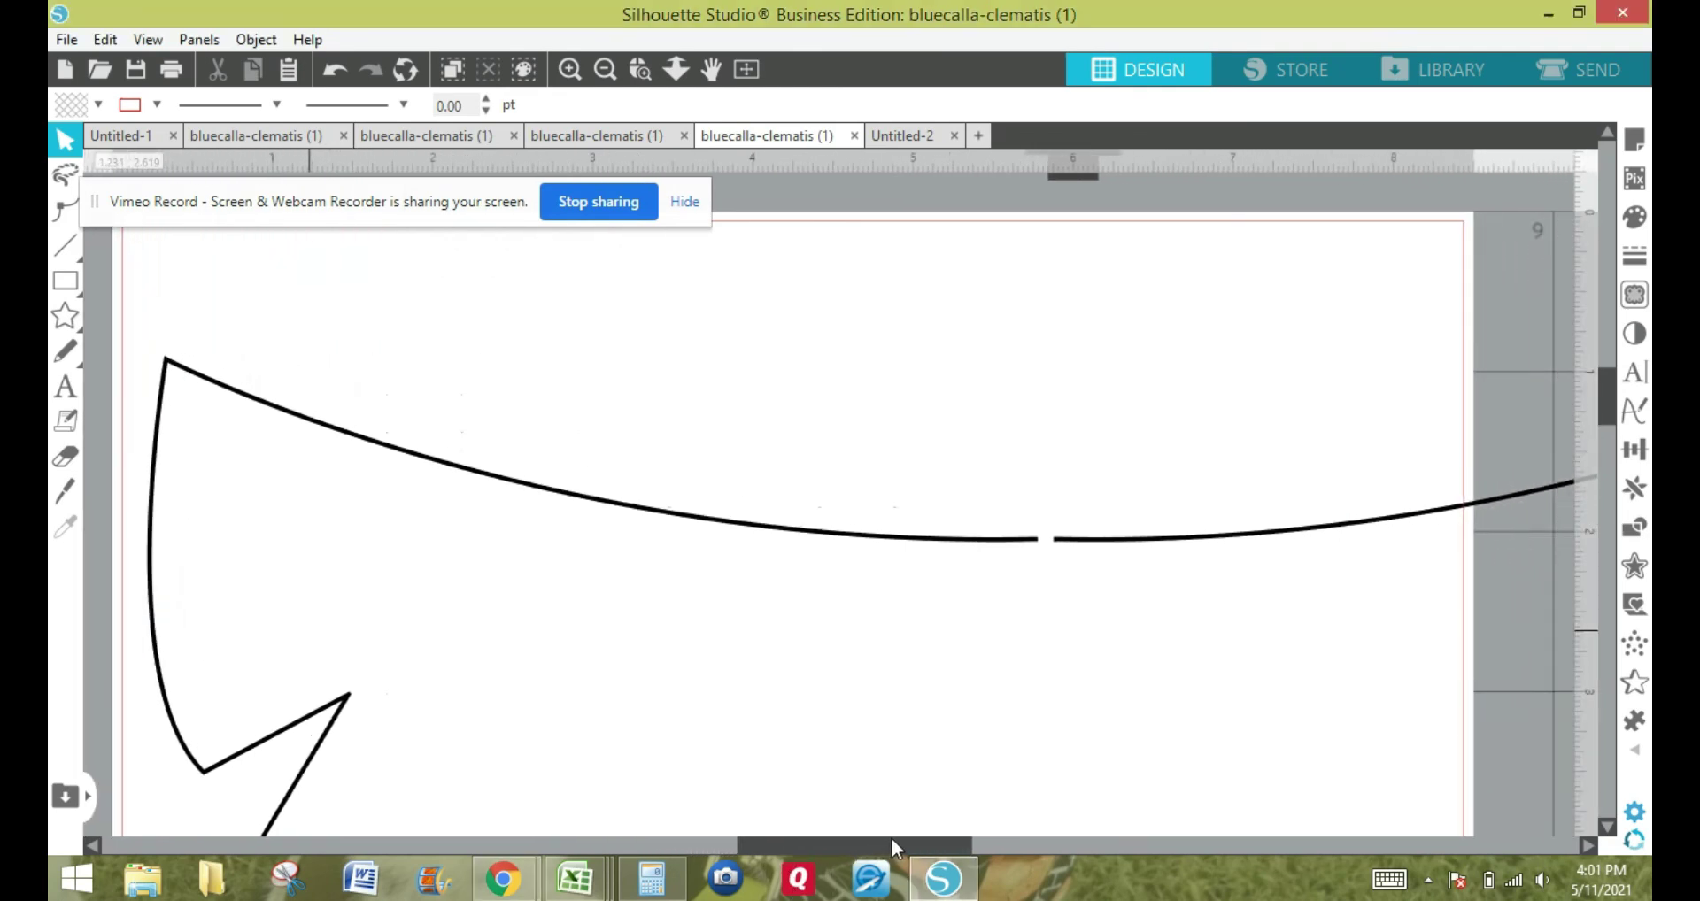
click(613, 76)
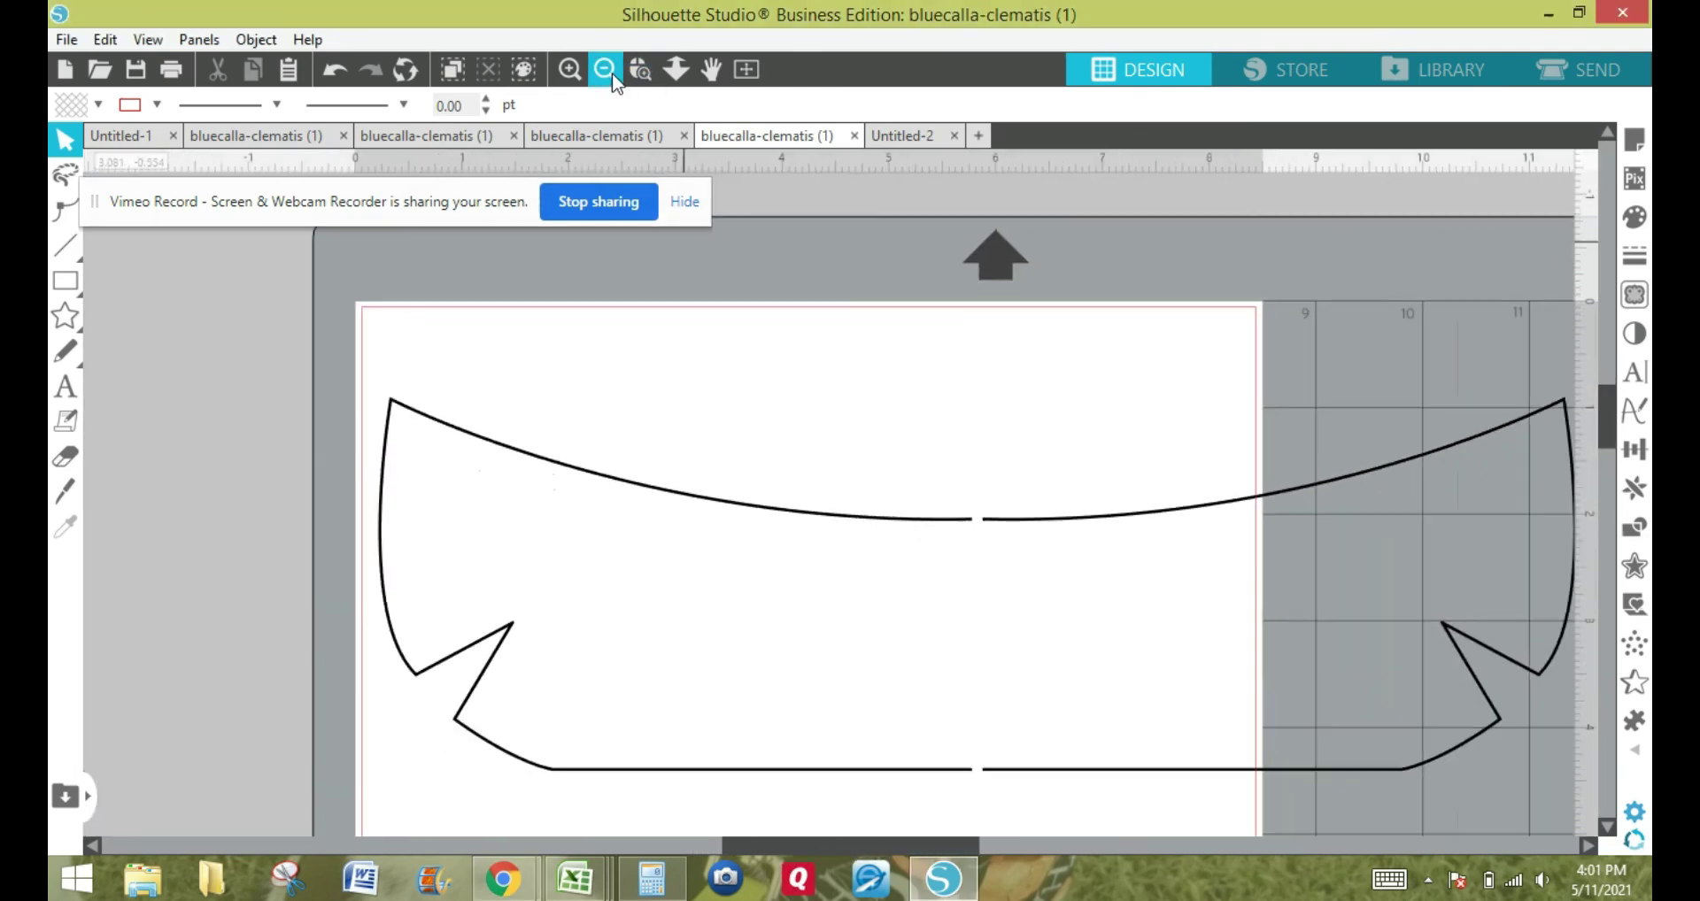
click(611, 76)
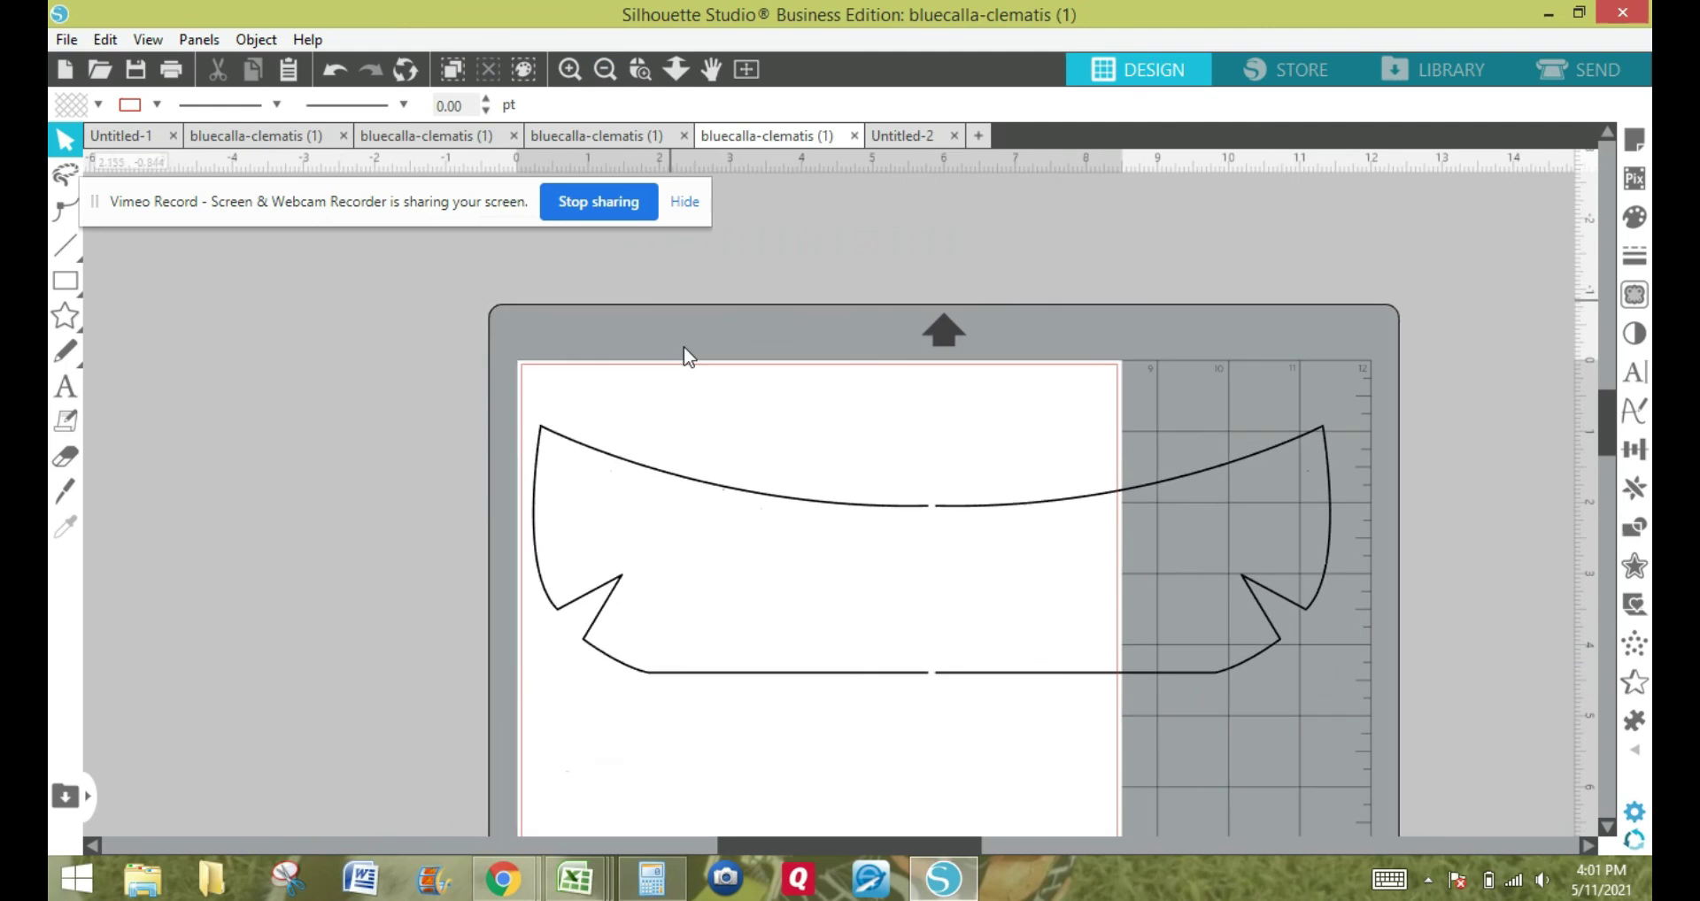
click(537, 593)
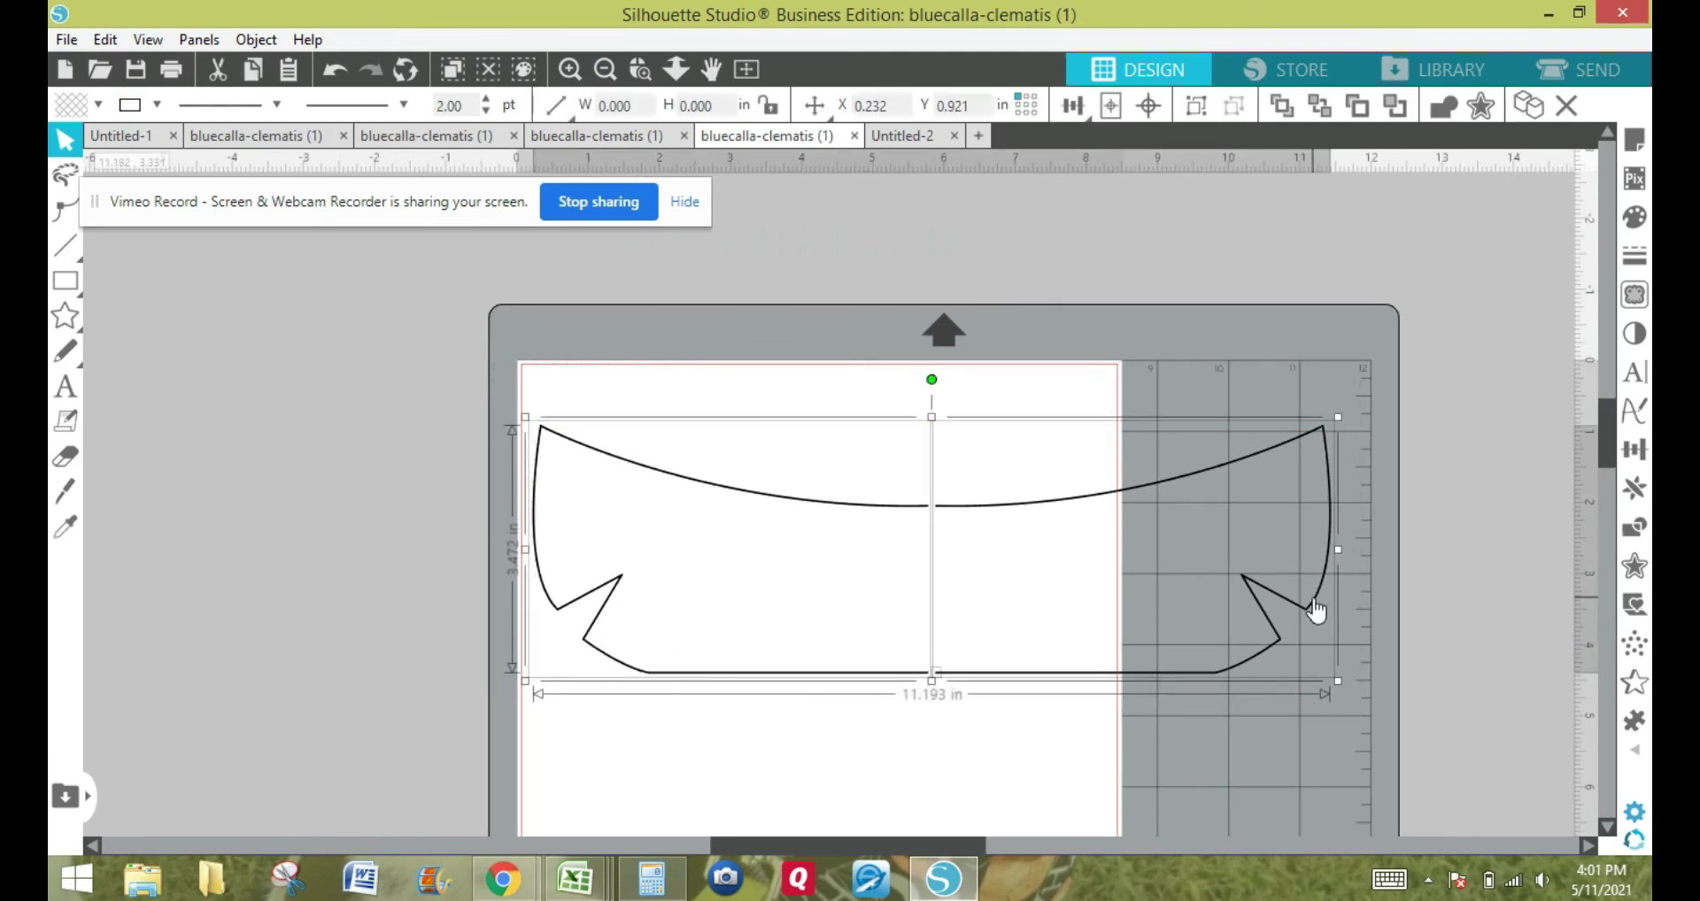
right_click(1315, 604)
click(985, 693)
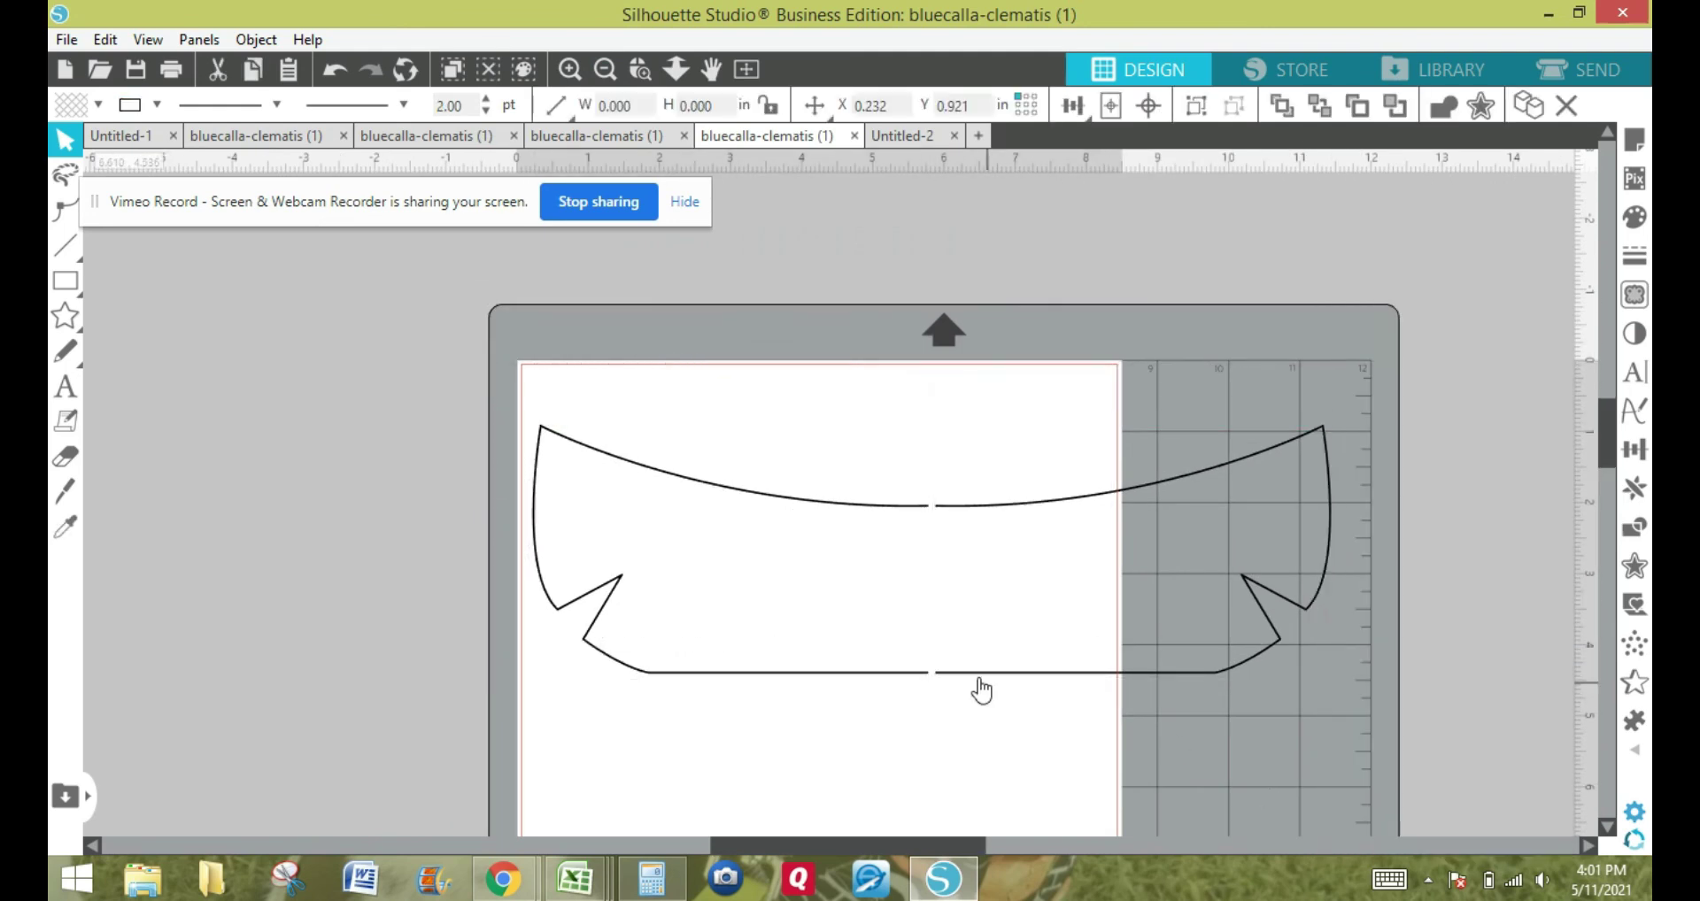
Nudge the left half about 0.1 in rightward until its centre line ends meet those of the right half.
click(872, 675)
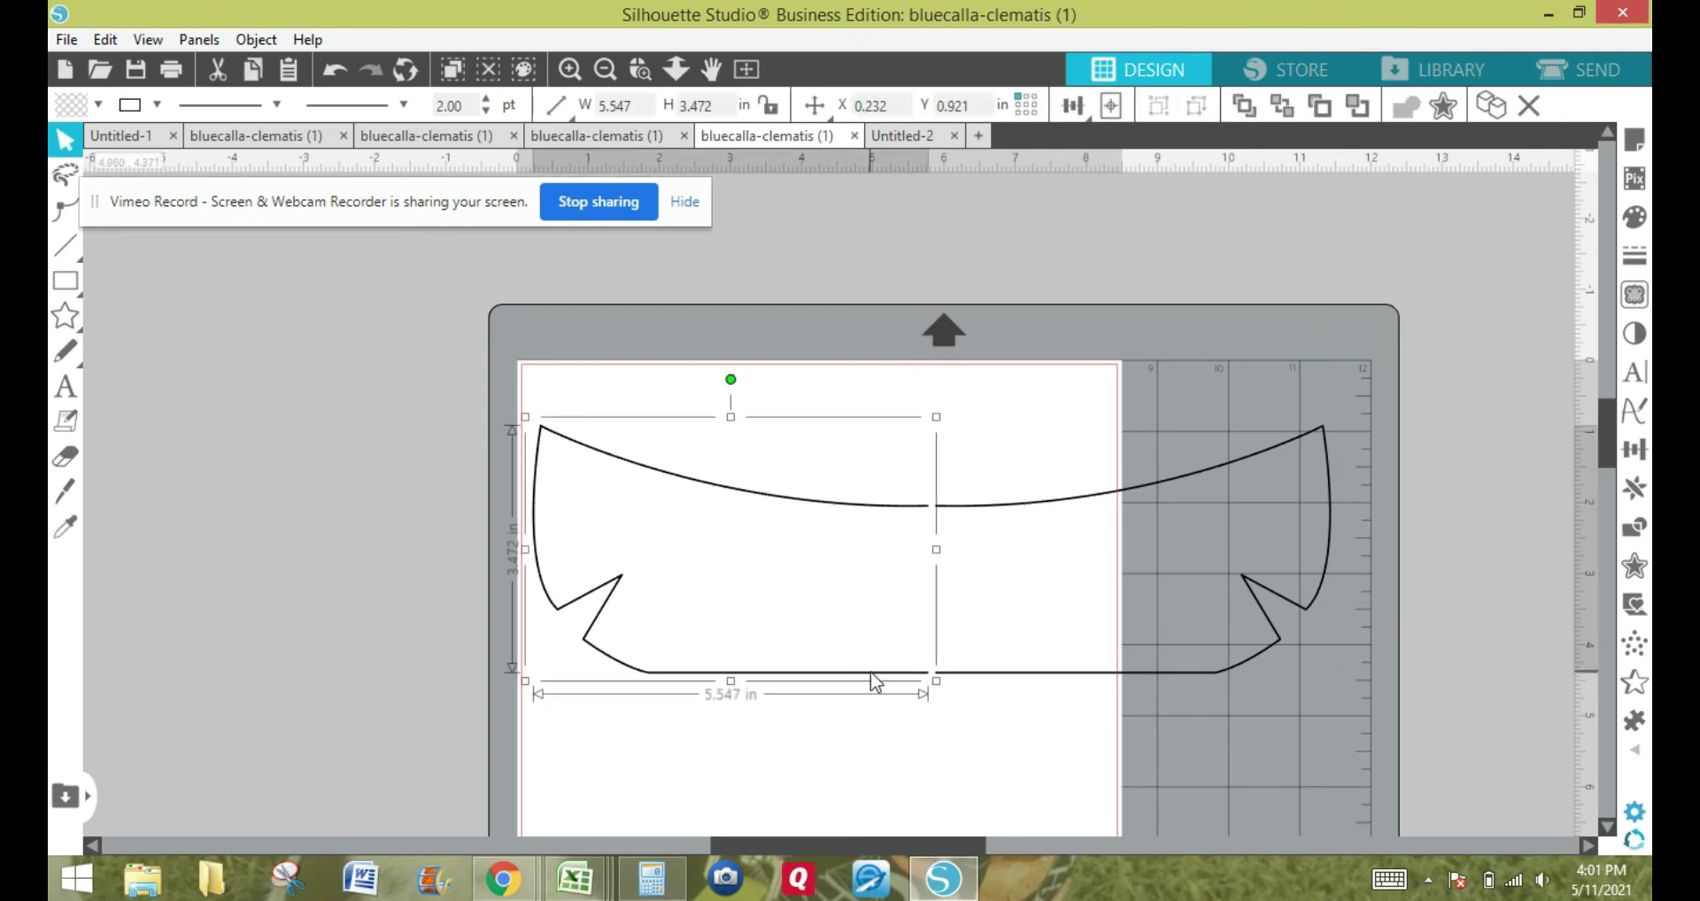
key(Right)
key(Right)
key(Right)
key(Right)
key(Right)
key(Right)
key(Right)
key(Right)
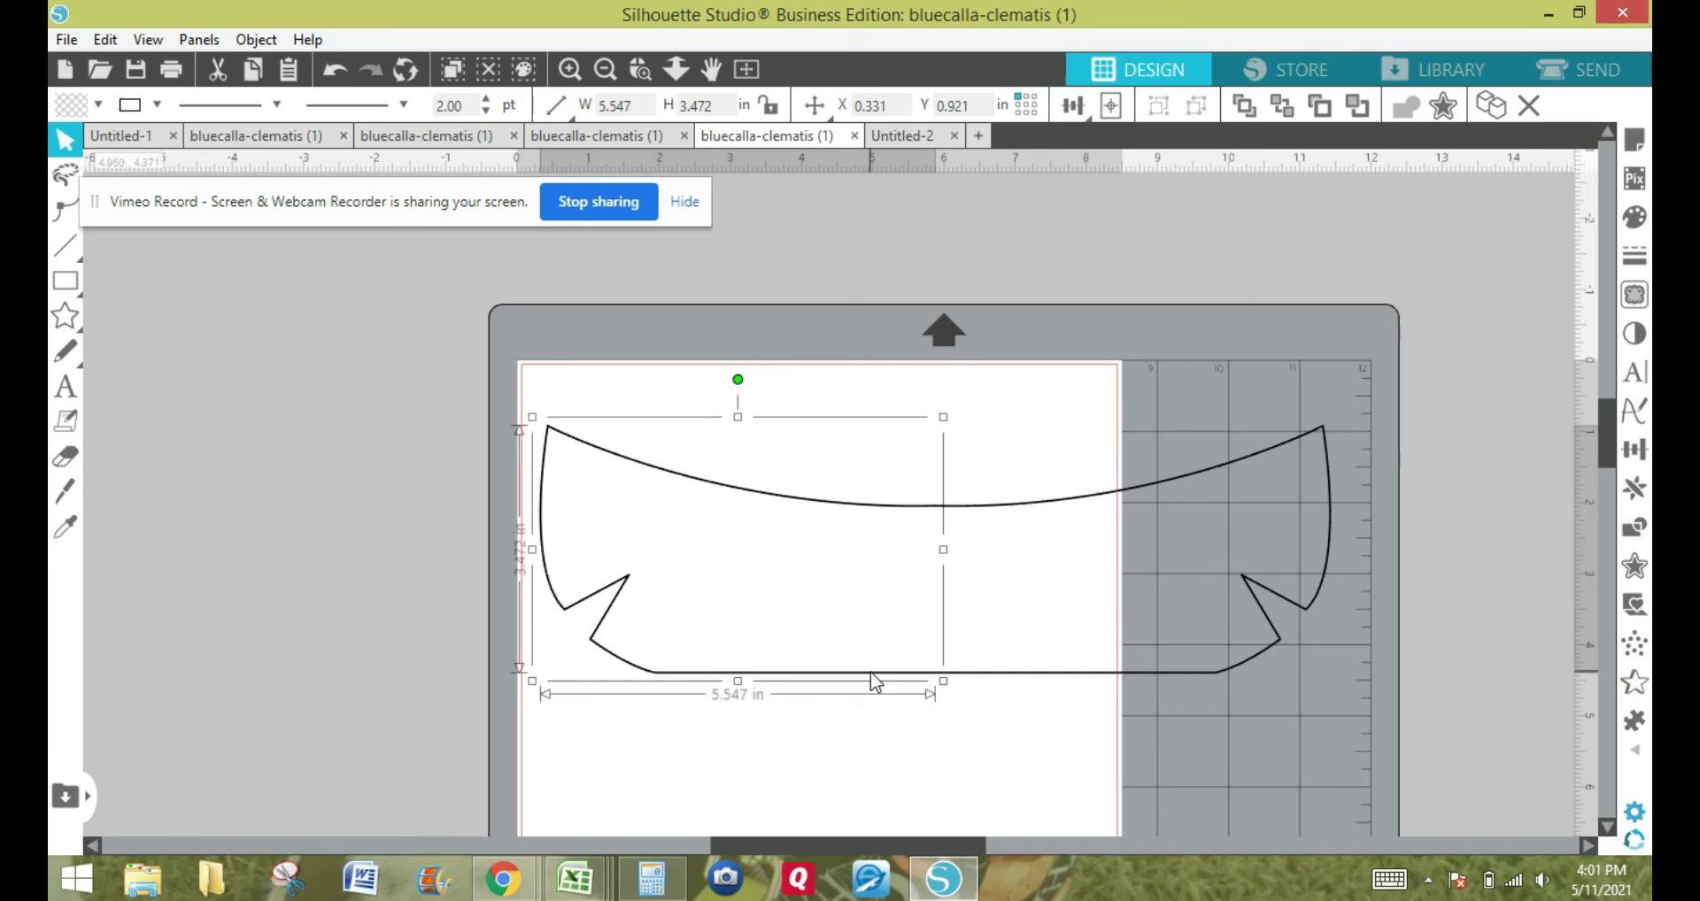
Check the centre joins, select both halves and combine them into one compound path.
click(569, 69)
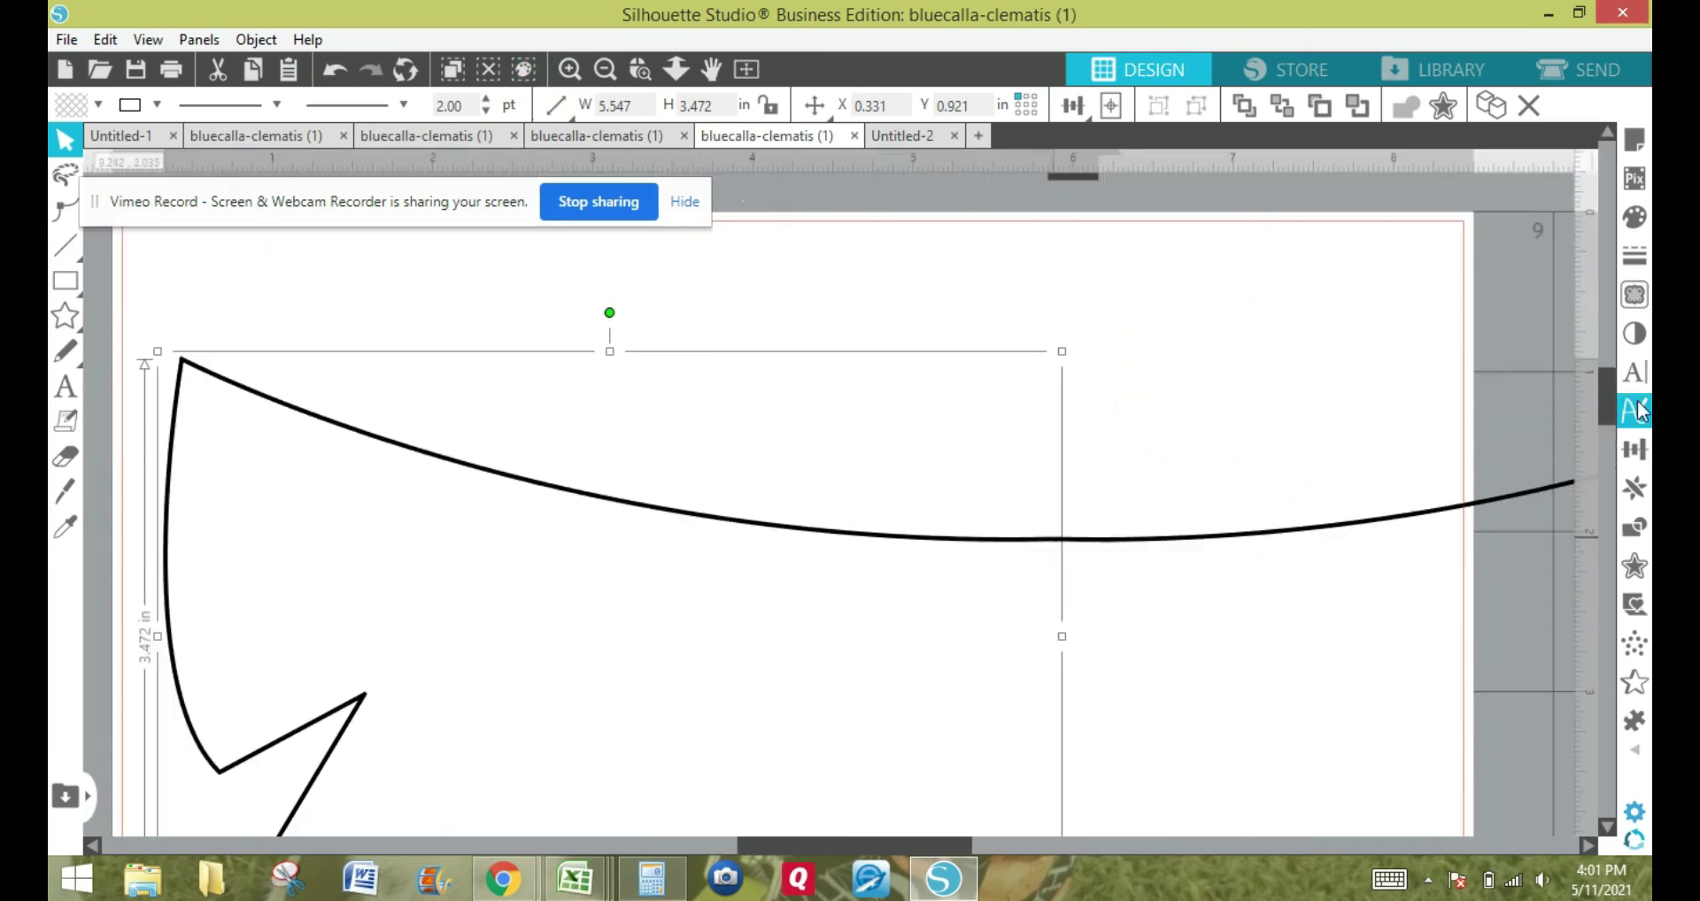
scroll(1612, 421, down, 1)
drag(1612, 423, 1611, 435)
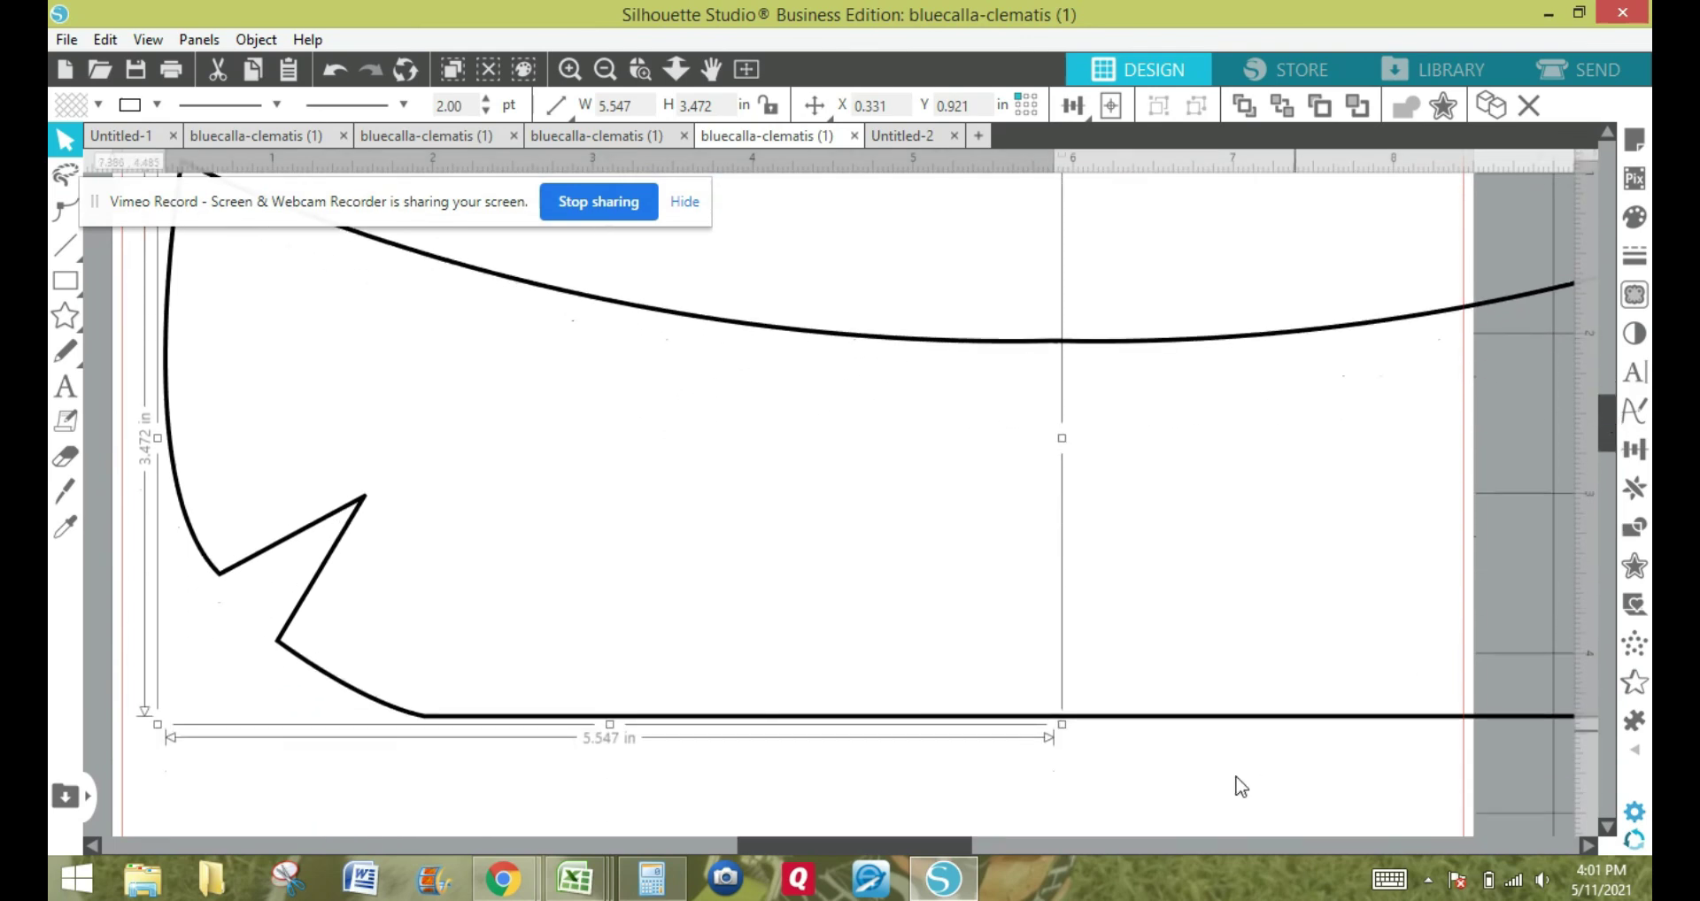
drag(1186, 784, 417, 273)
right_click(472, 285)
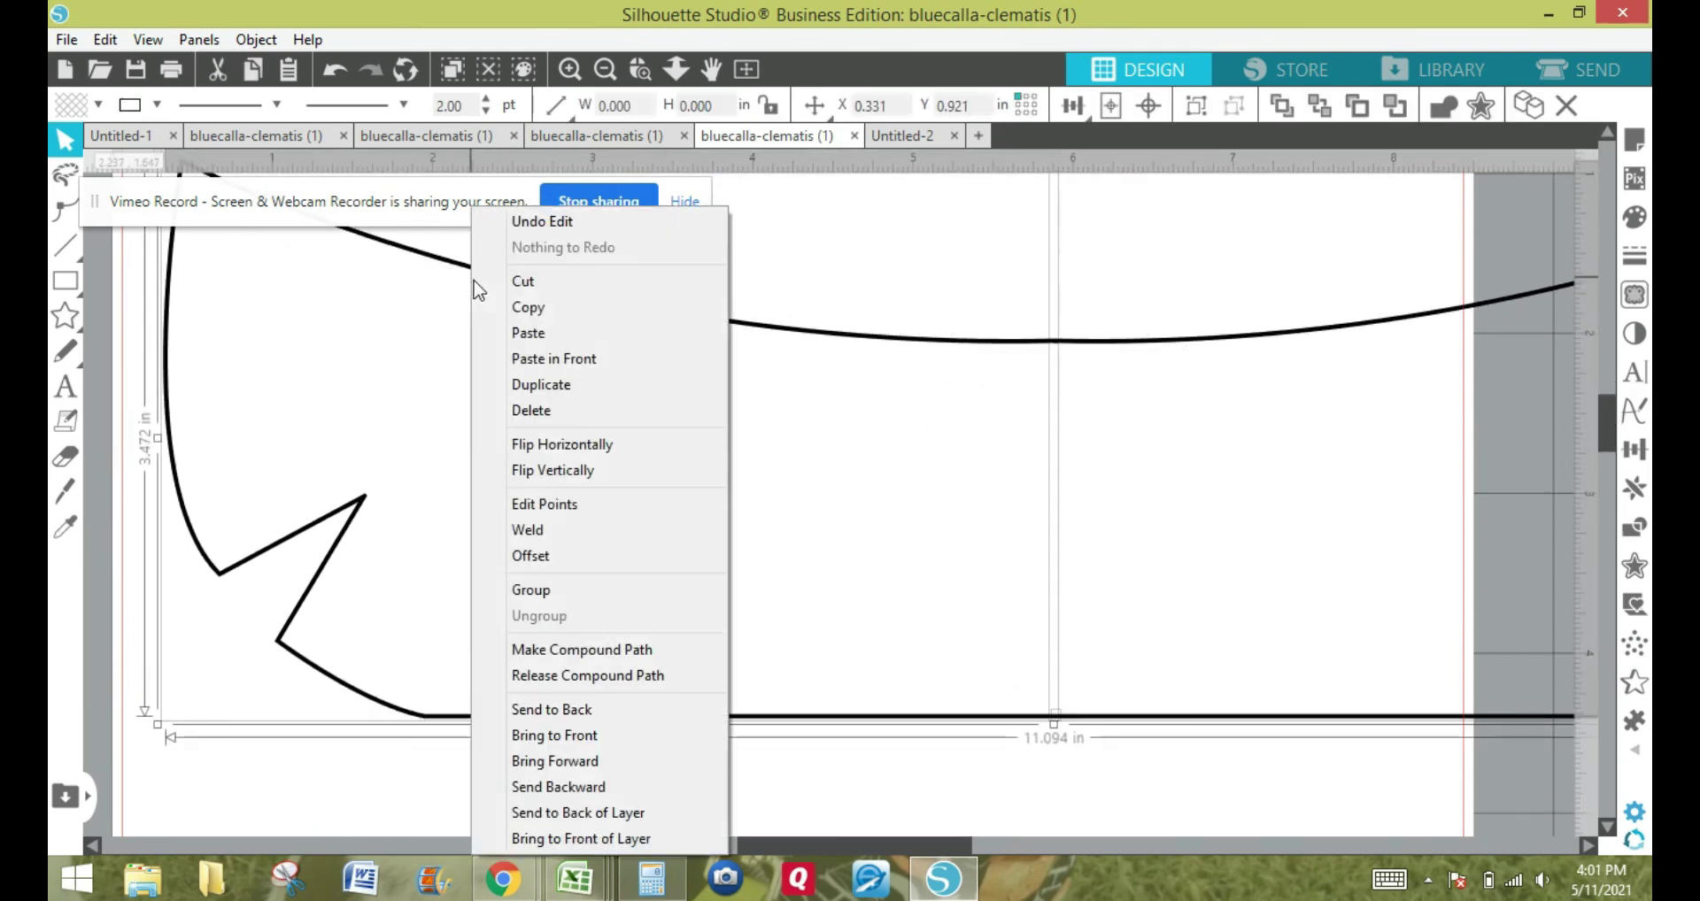
click(550, 649)
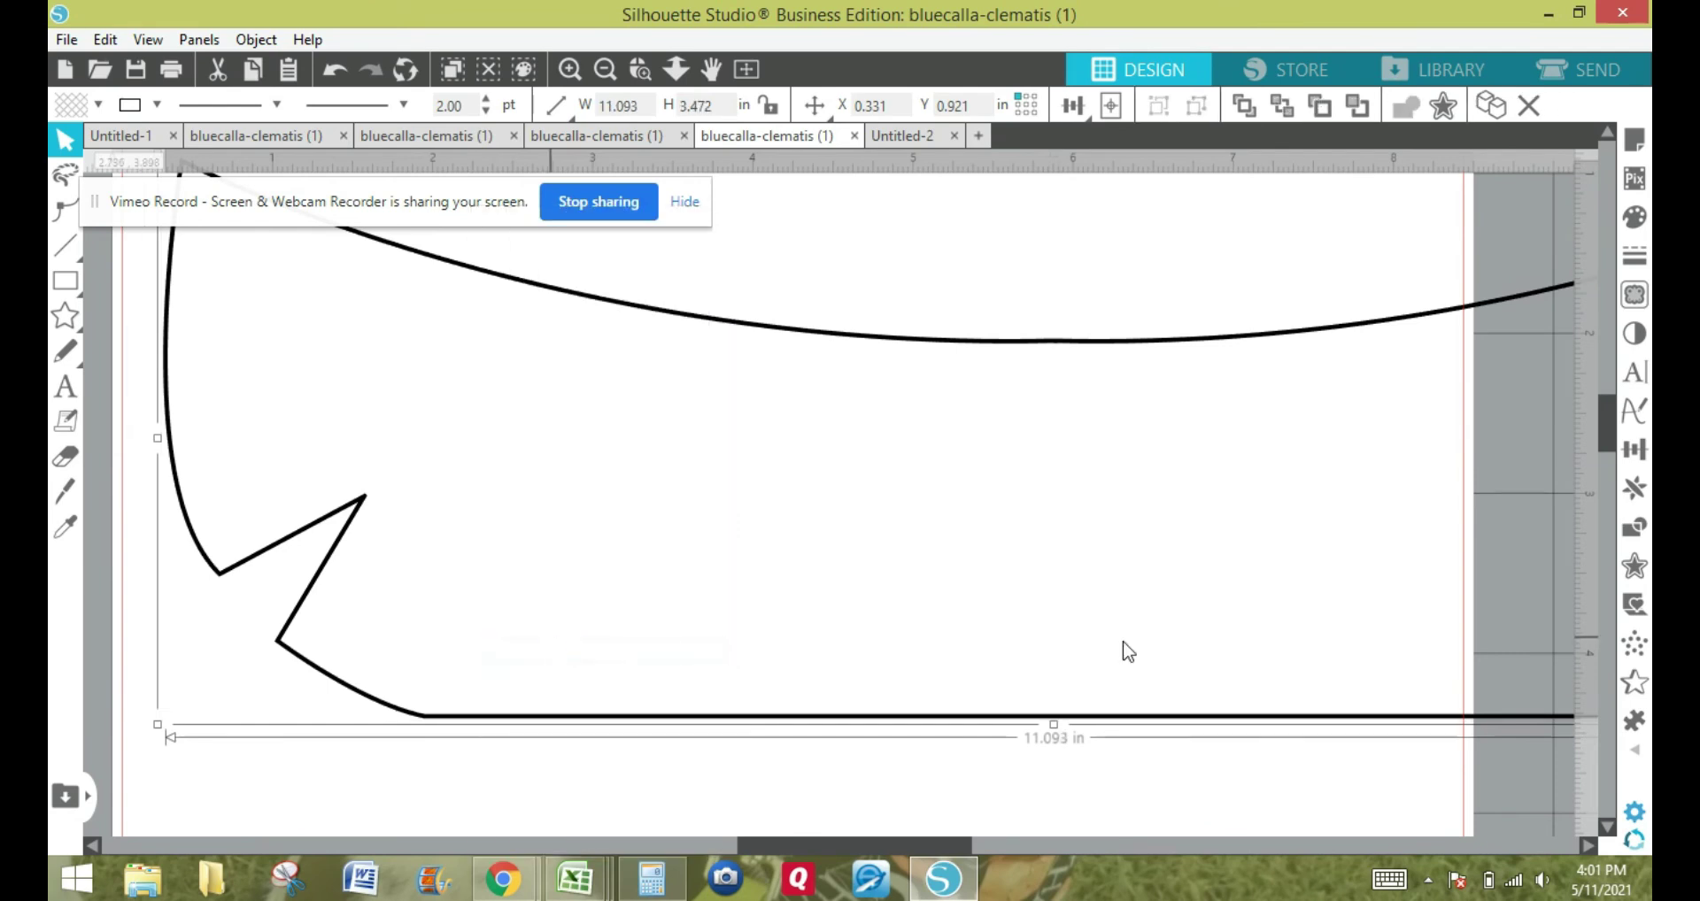
Shift the joined outline left so it is roughly centred on the page, and set the media size to Auto (12x24).
click(607, 69)
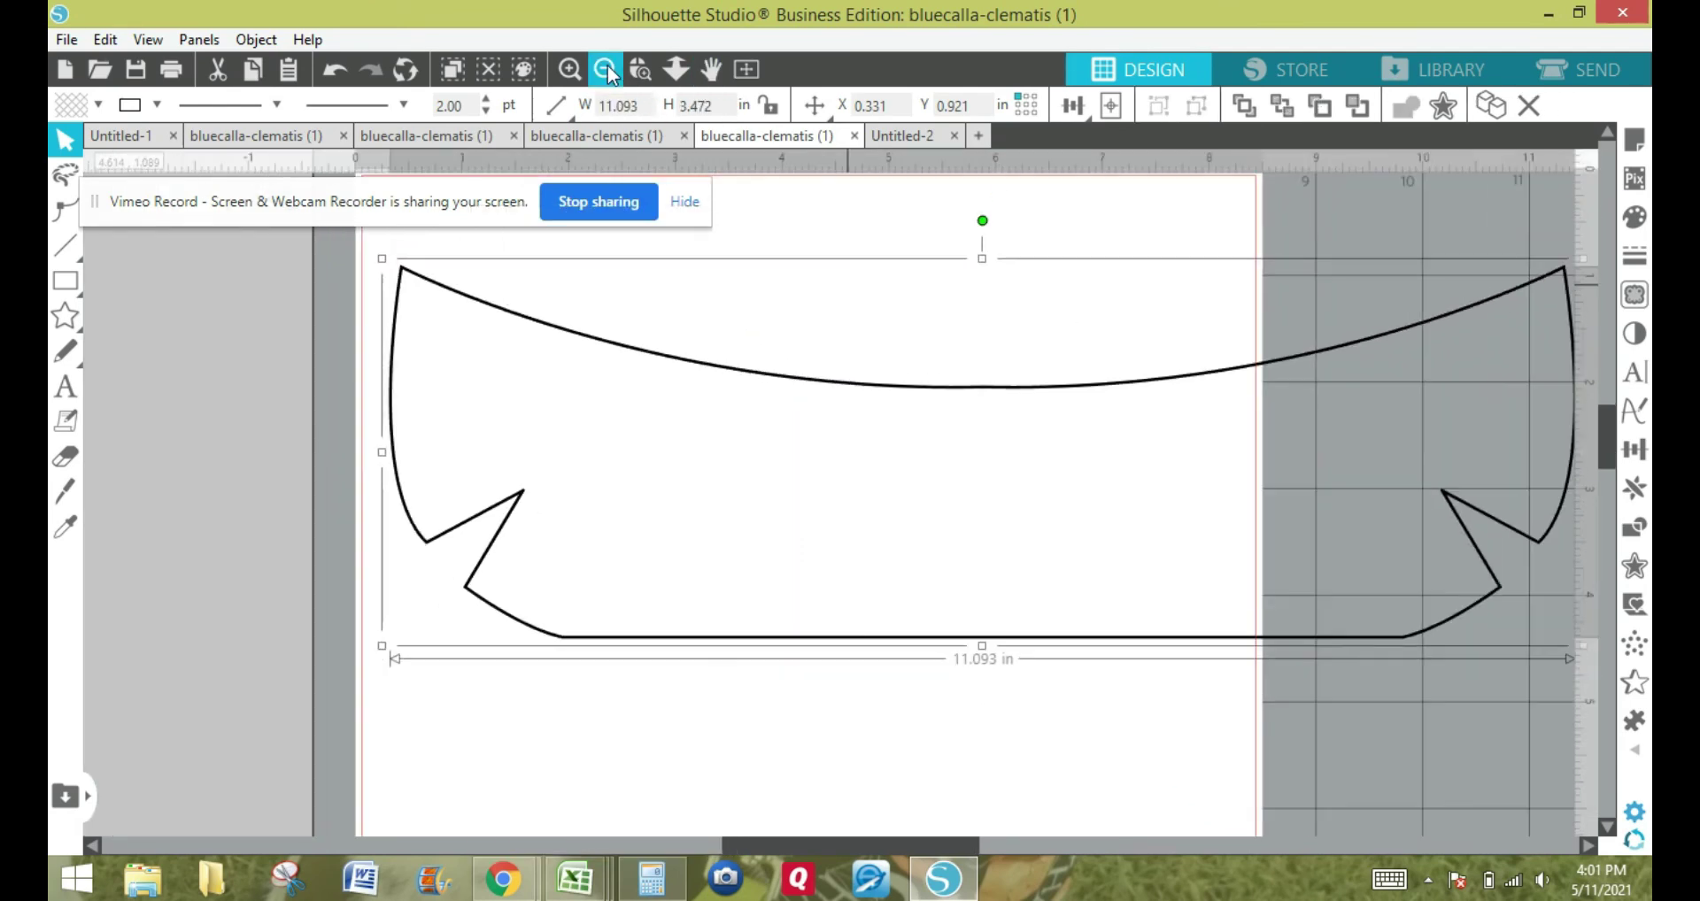
click(607, 70)
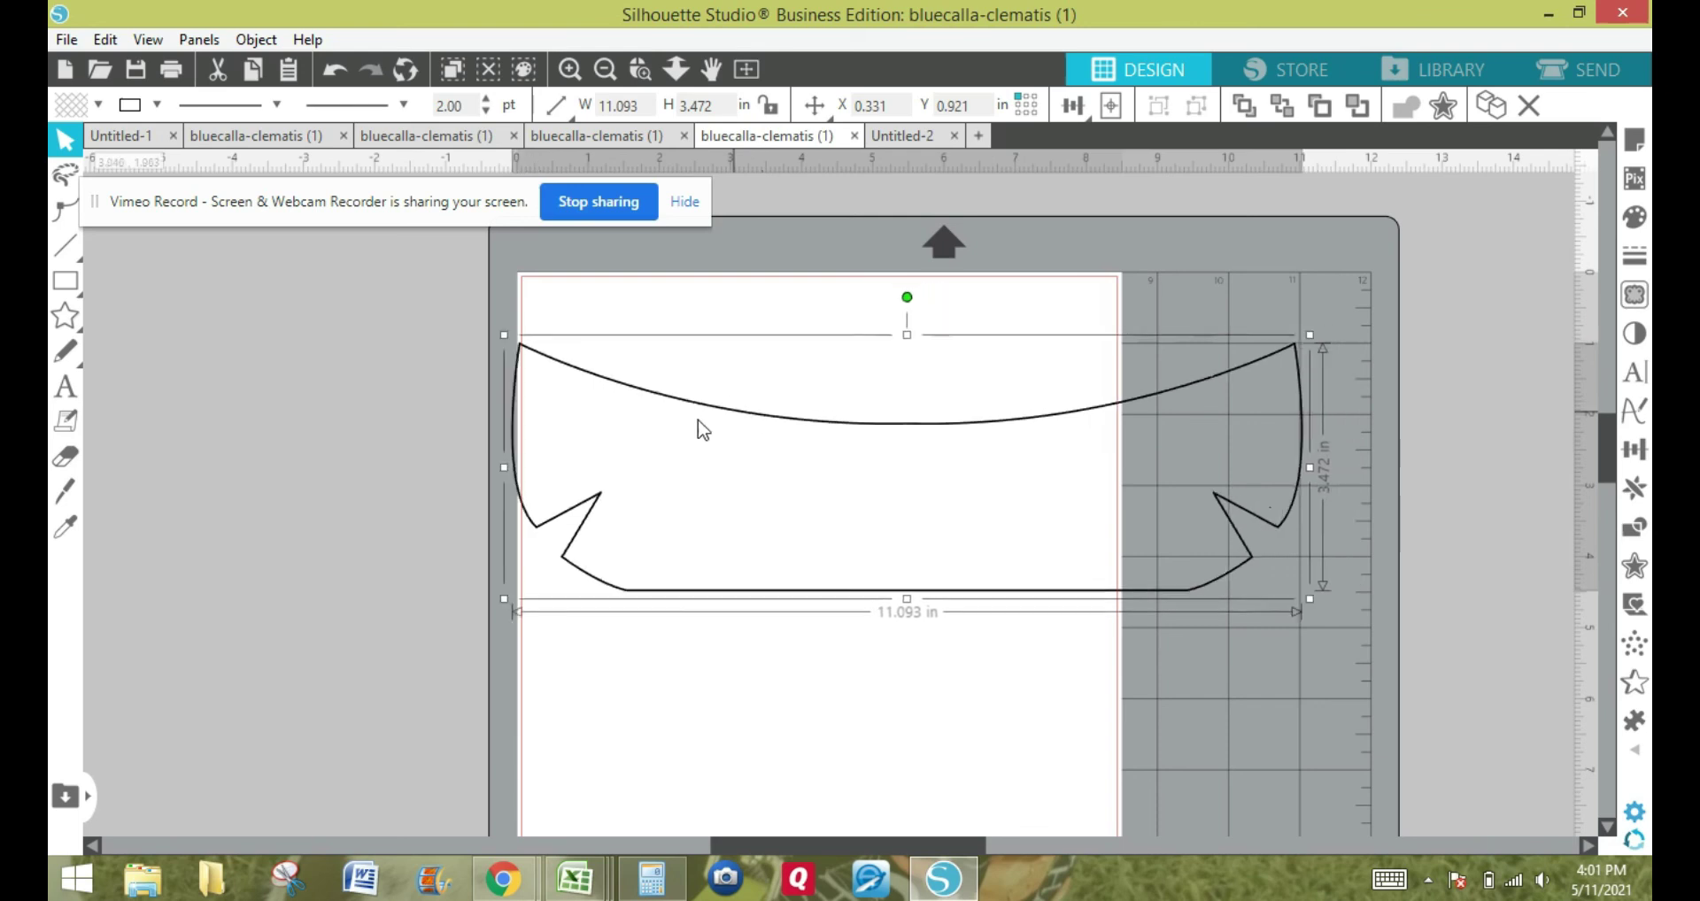
drag(705, 429, 634, 439)
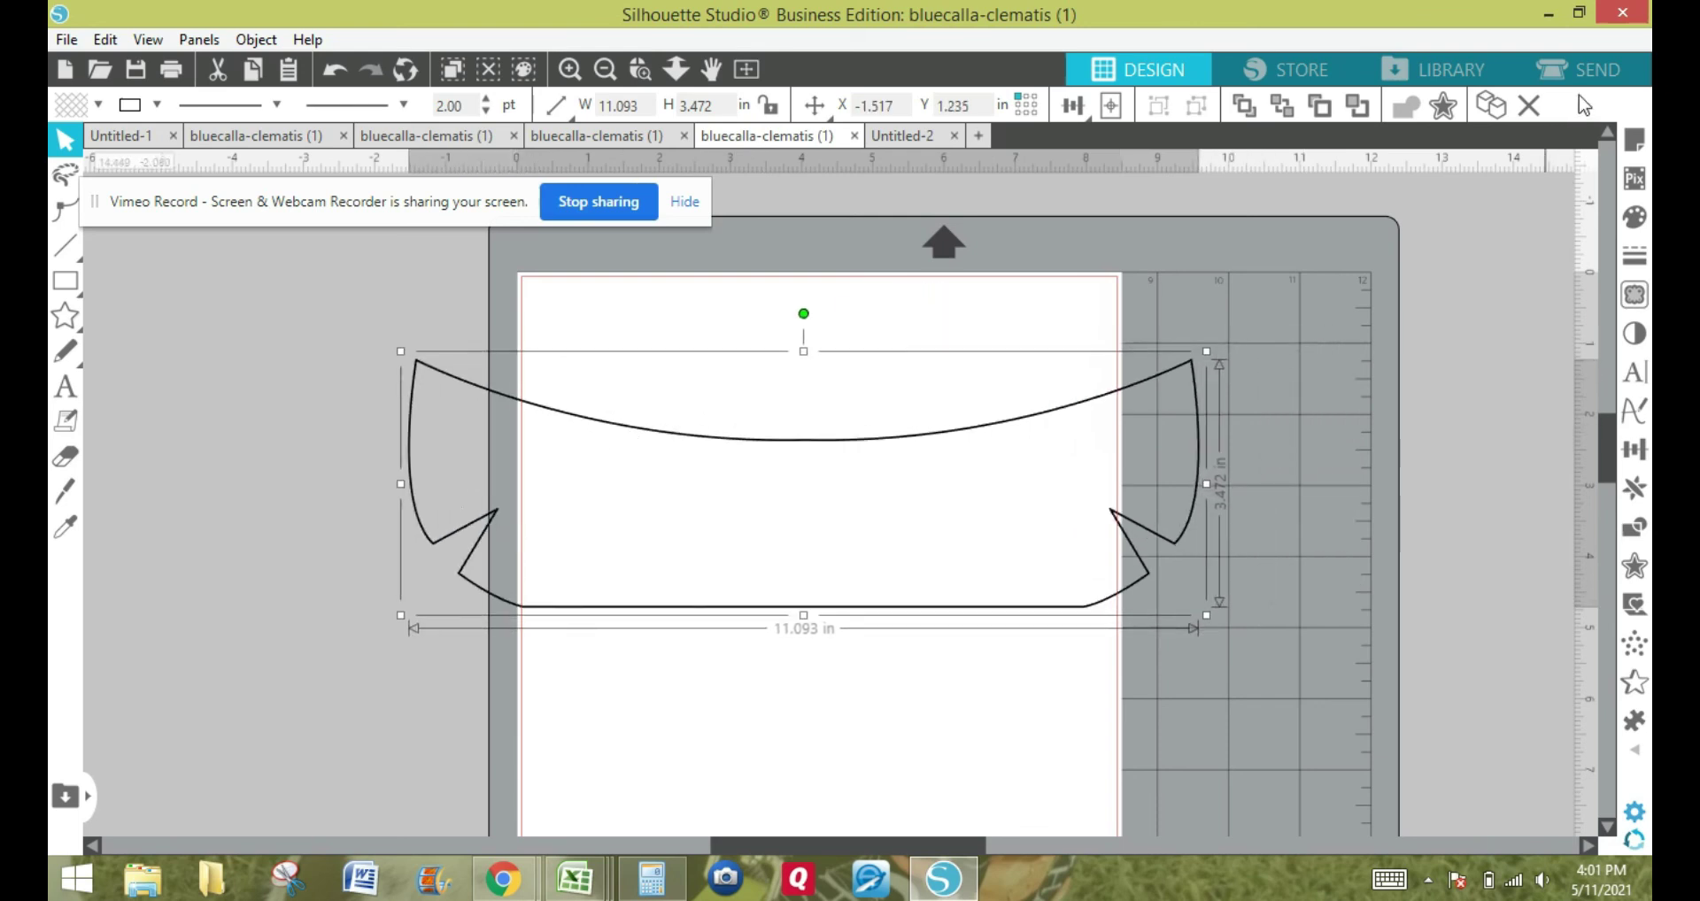
click(1635, 140)
click(1446, 379)
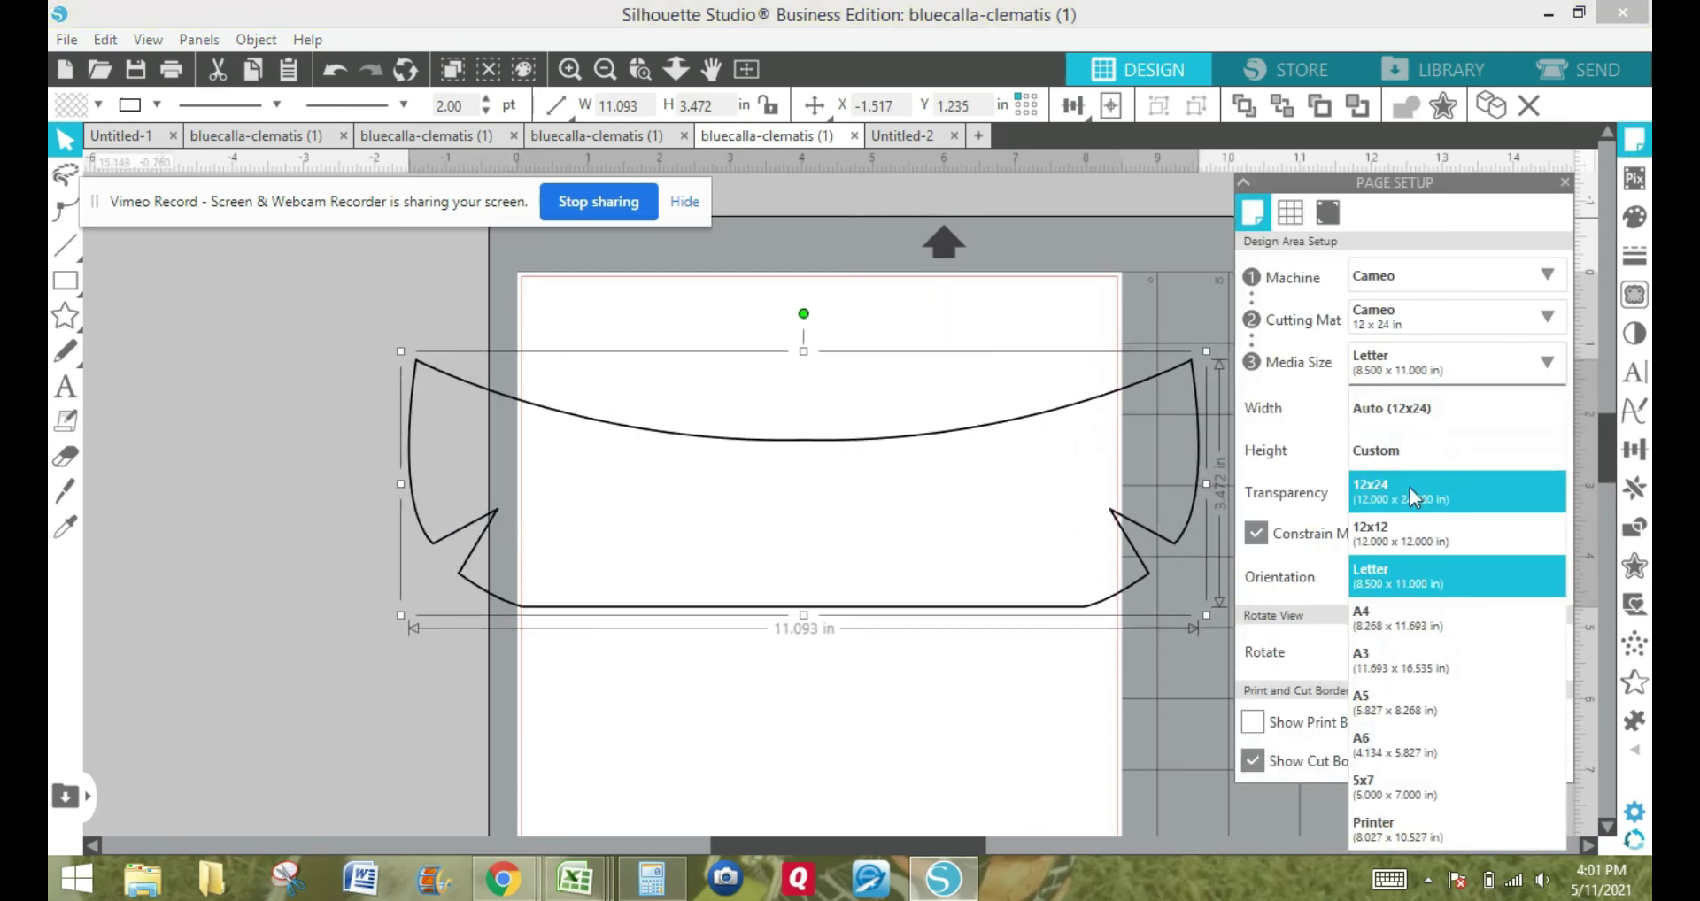
click(1389, 409)
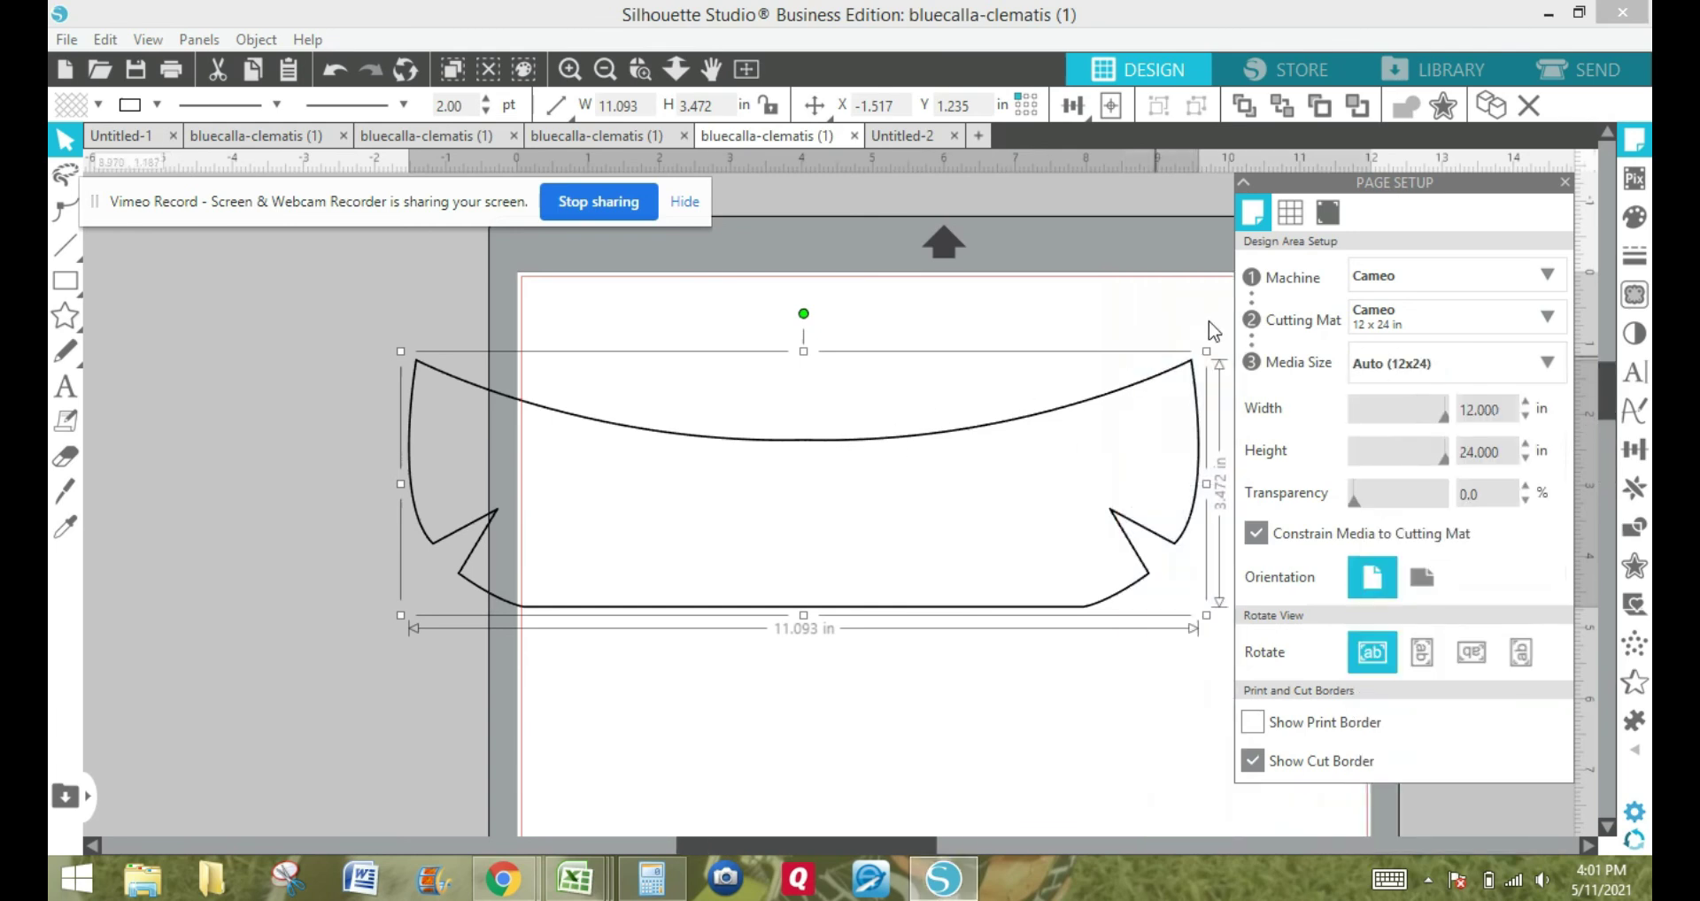
Move the joined outline fully onto the page, about 0.46 in from its left edge and 0.69 in from its top.
click(354, 343)
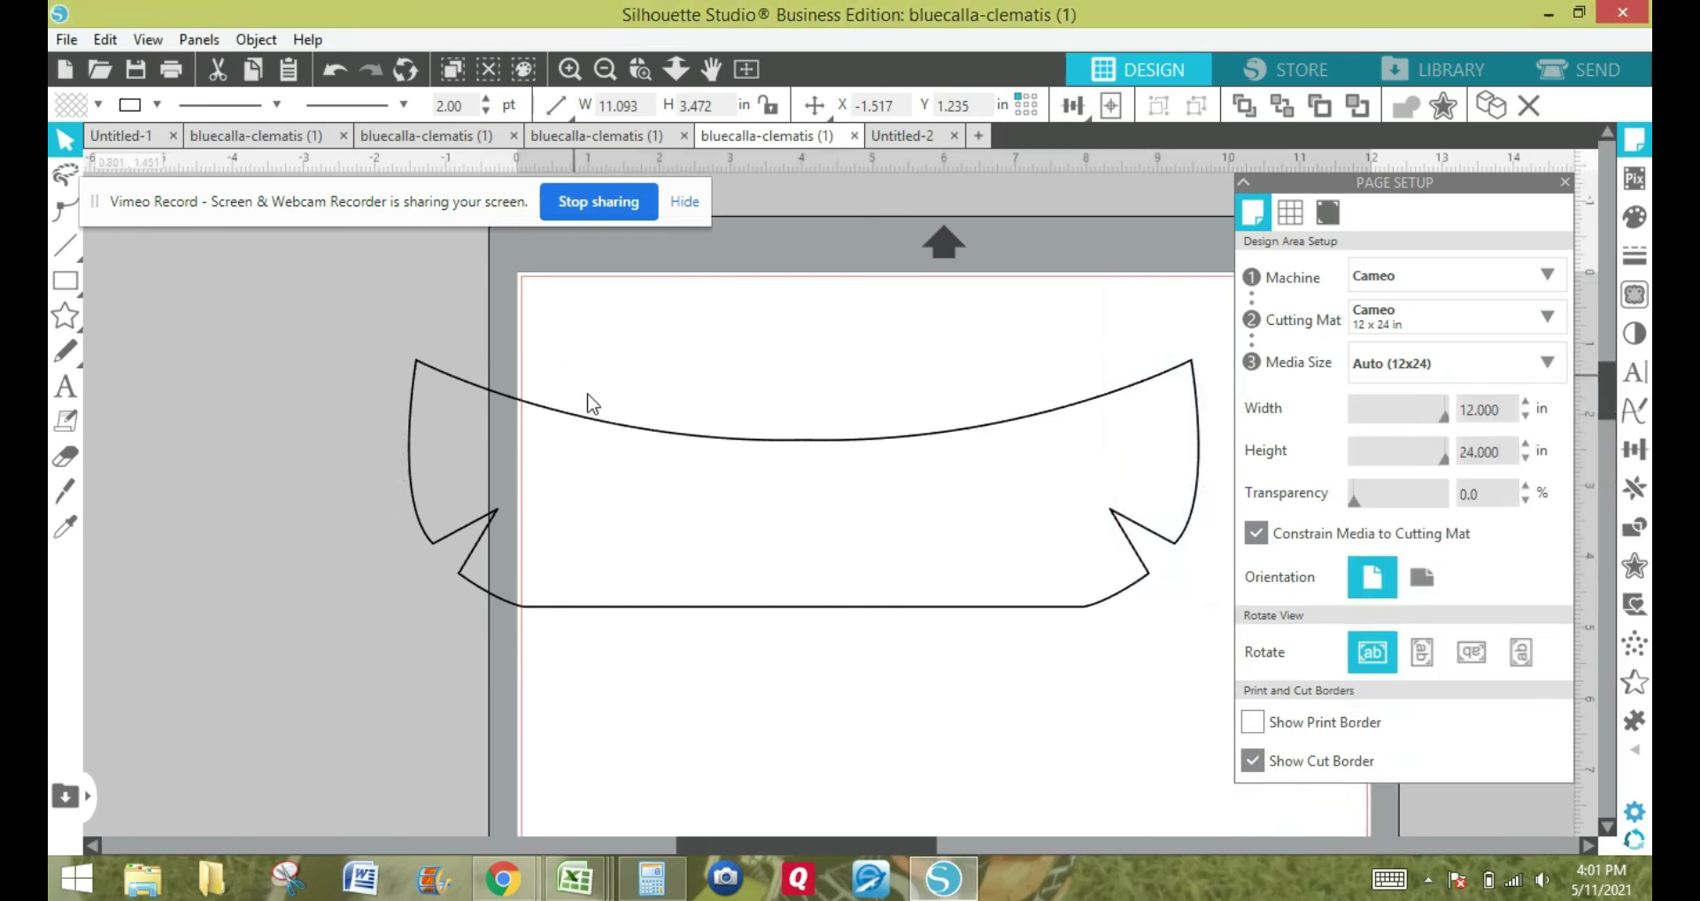
click(1565, 183)
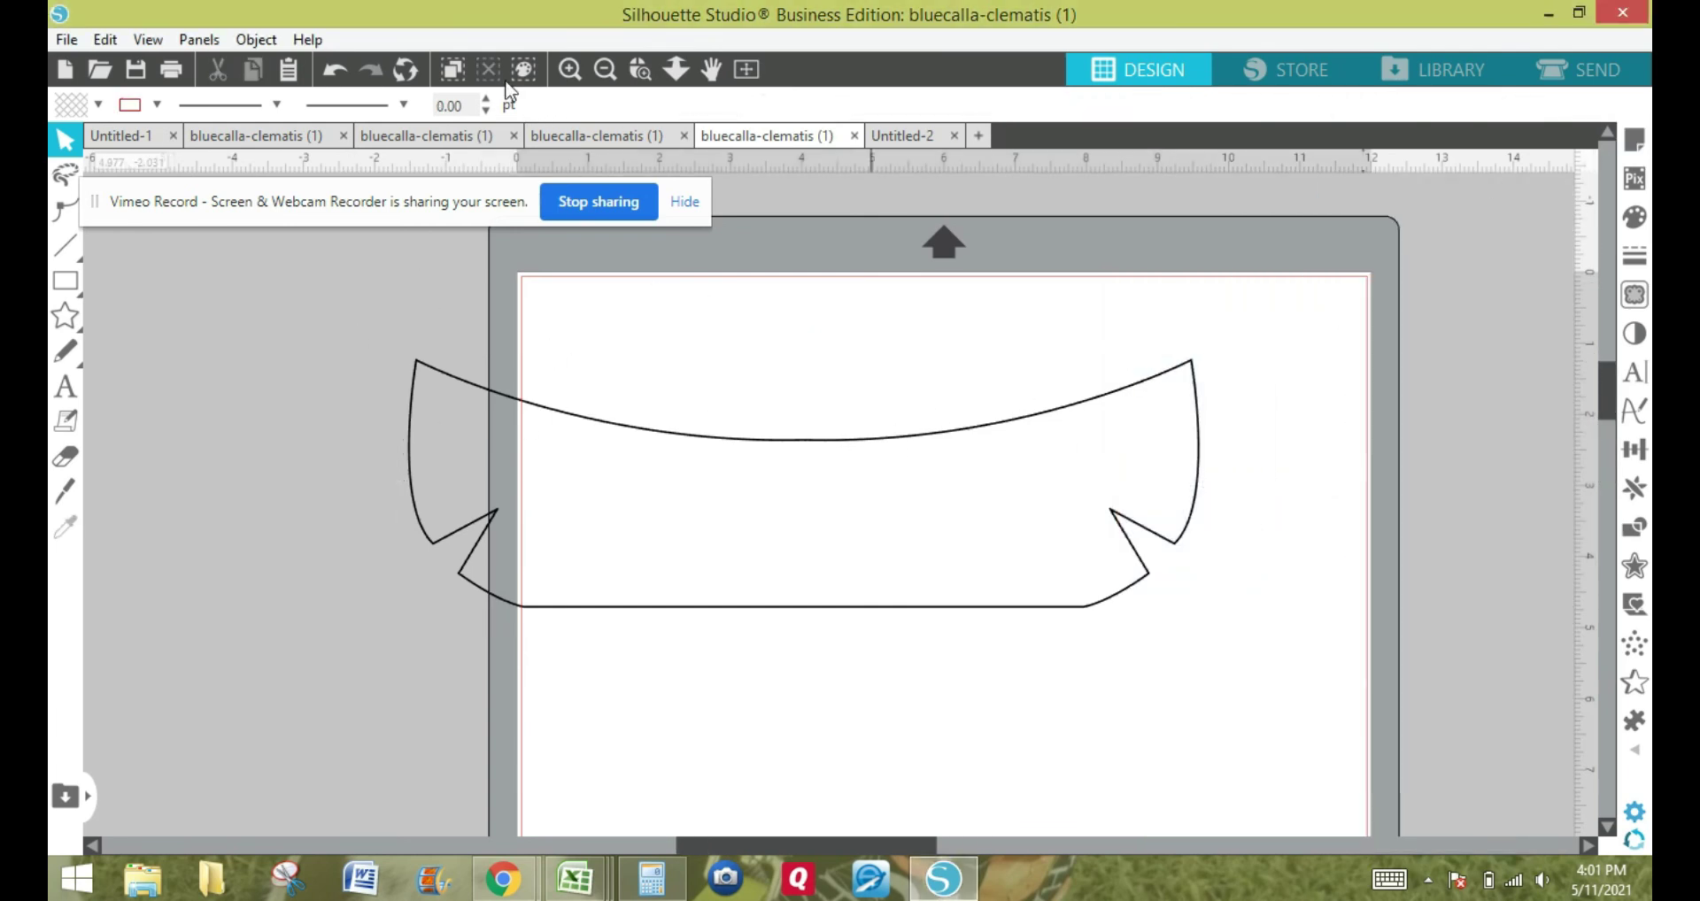
click(606, 69)
drag(853, 467, 901, 460)
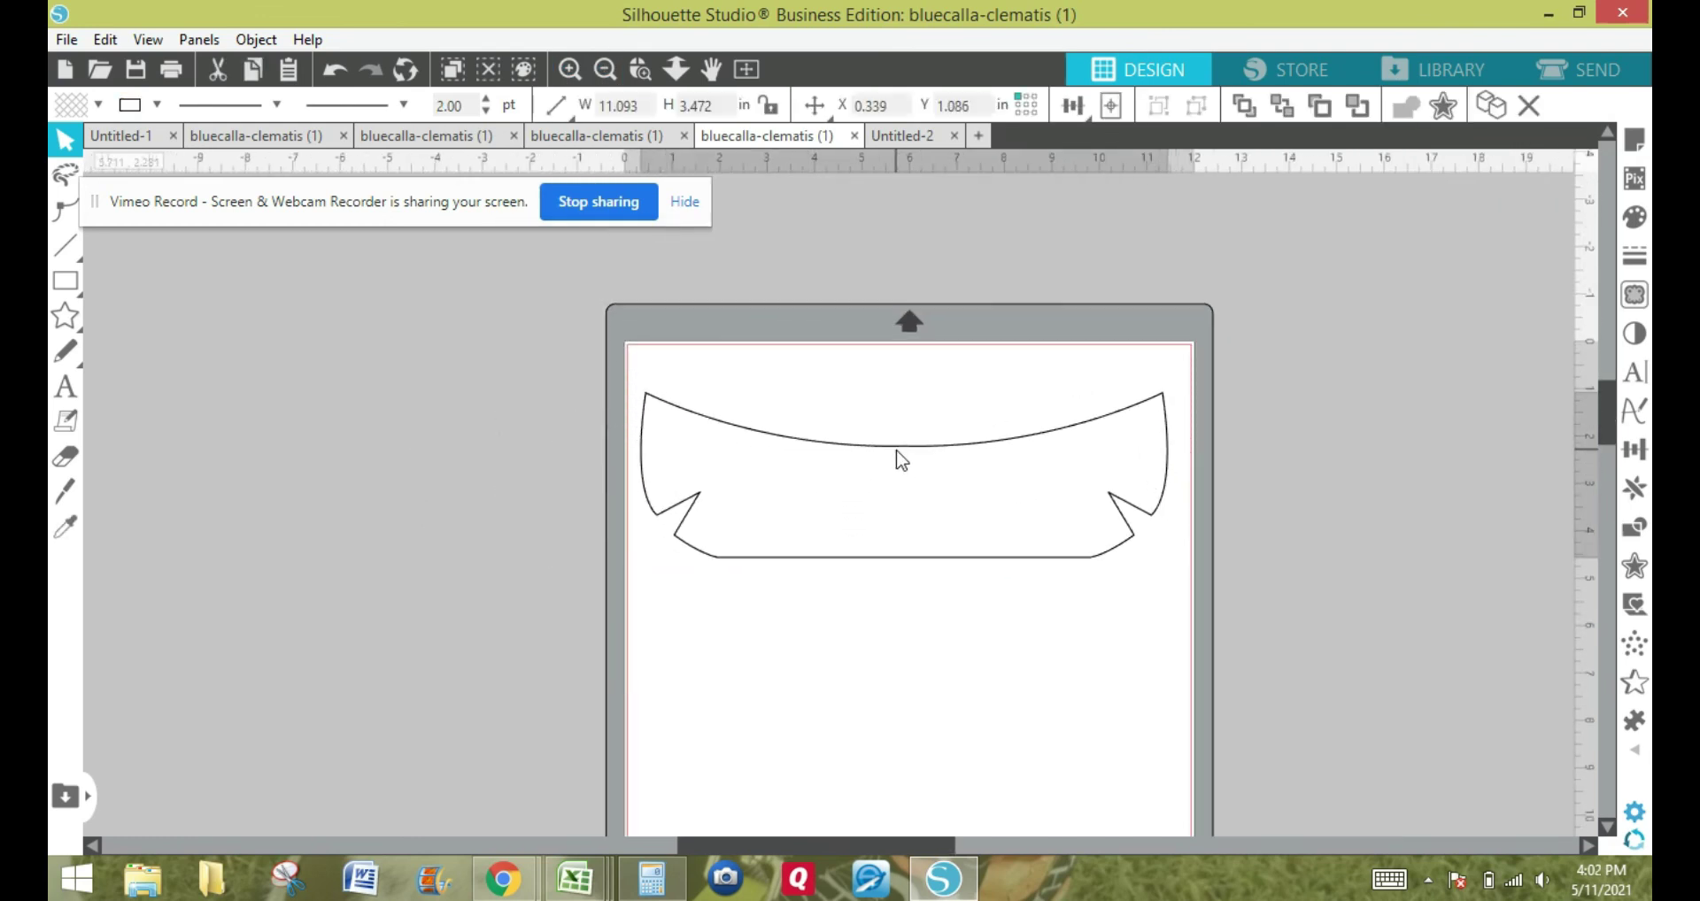
drag(843, 443, 846, 432)
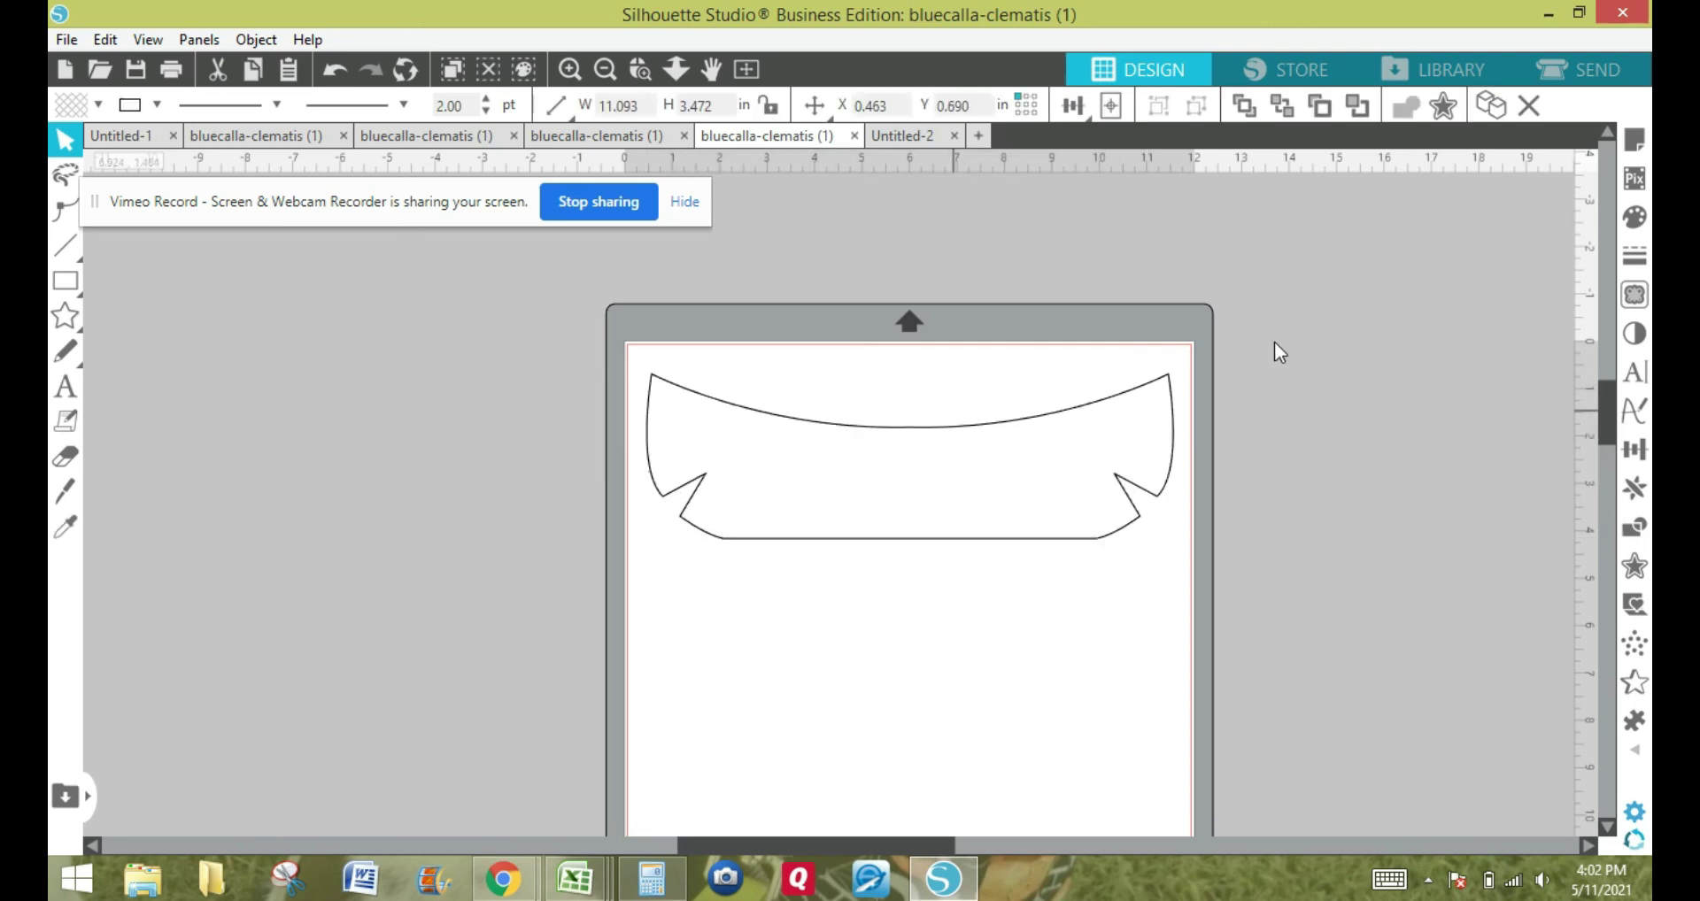
Set the page transparency to 58% and shift the outline to about 0.51 in horizontally and 0.49 in vertically on the mat grid.
click(1635, 140)
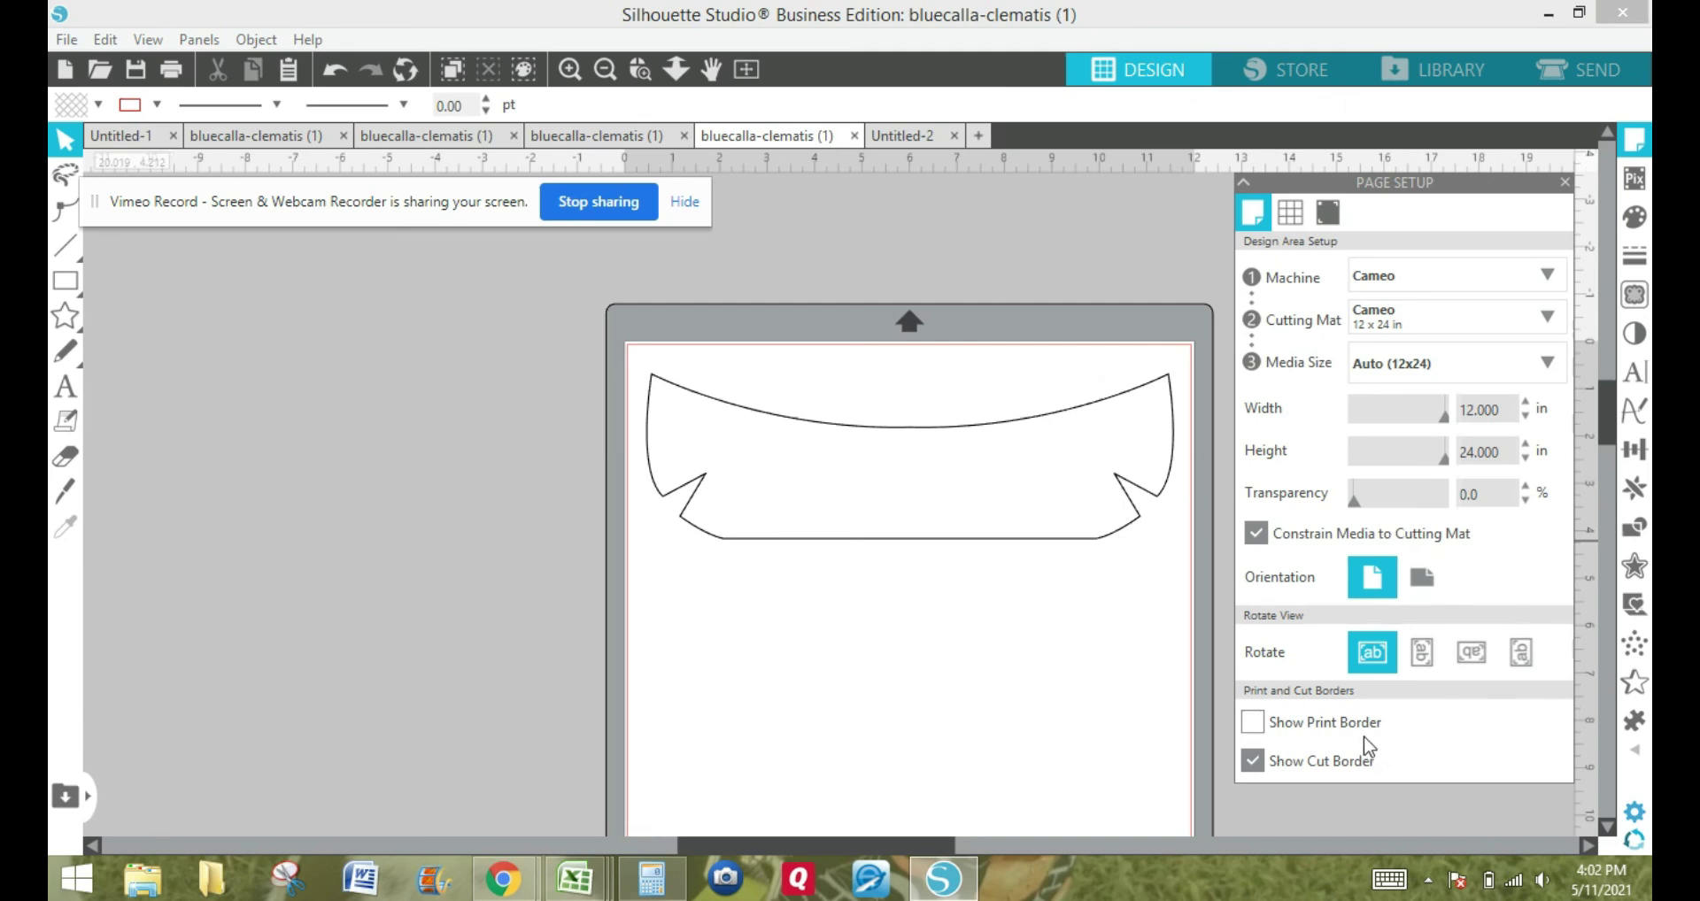
drag(1352, 507, 1402, 498)
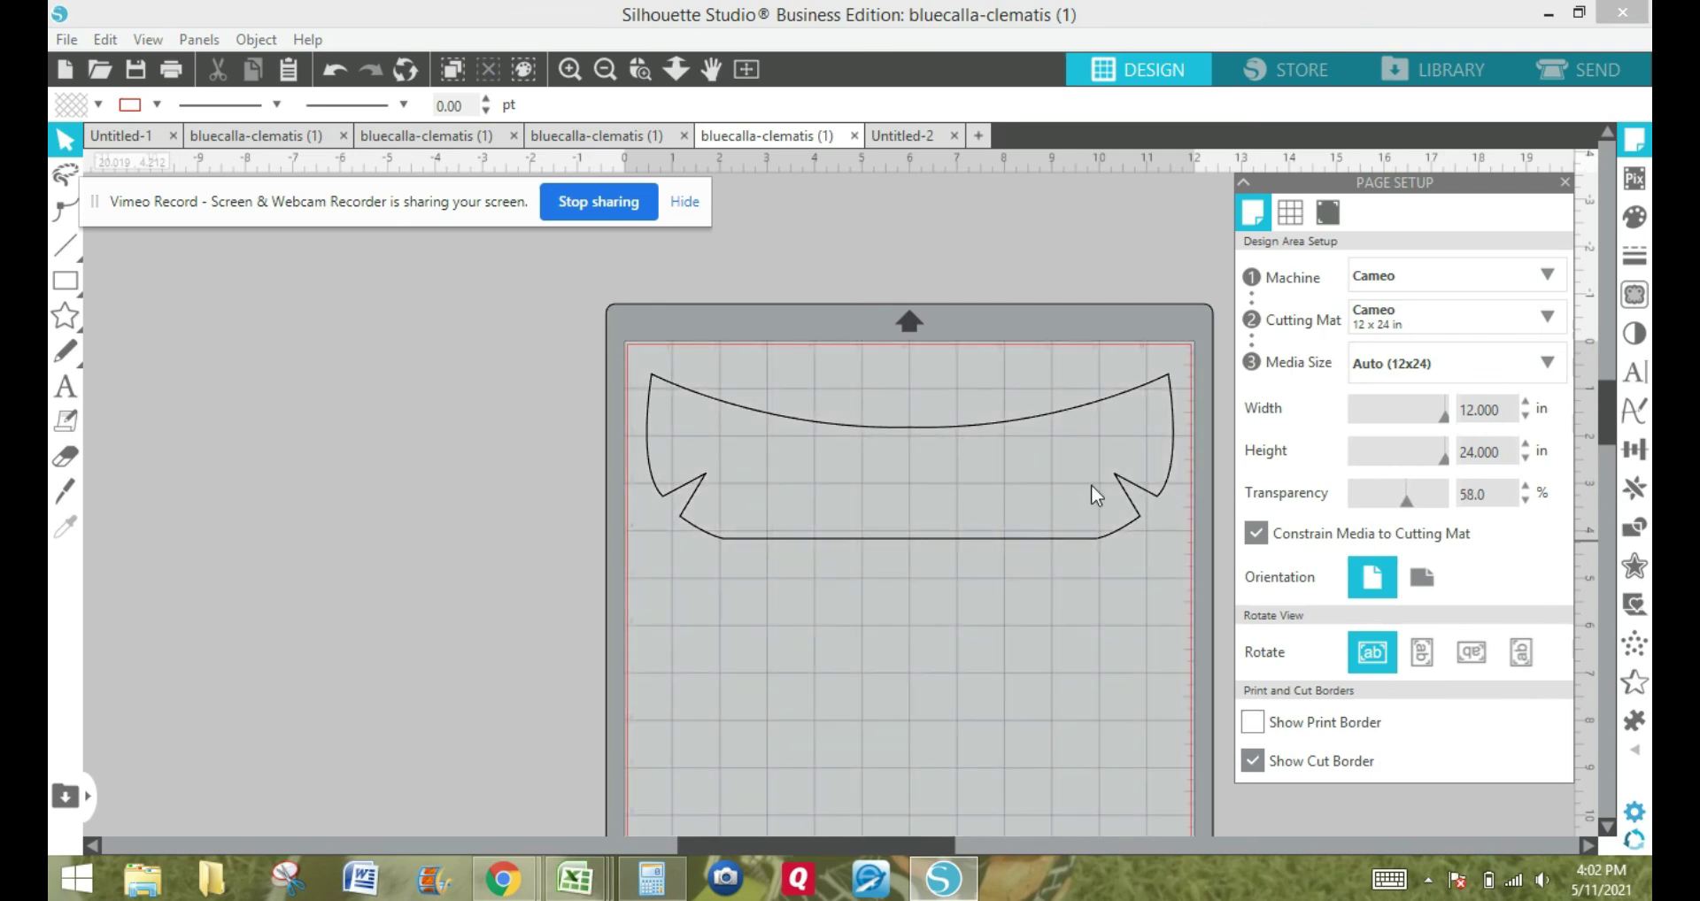
drag(801, 423, 803, 411)
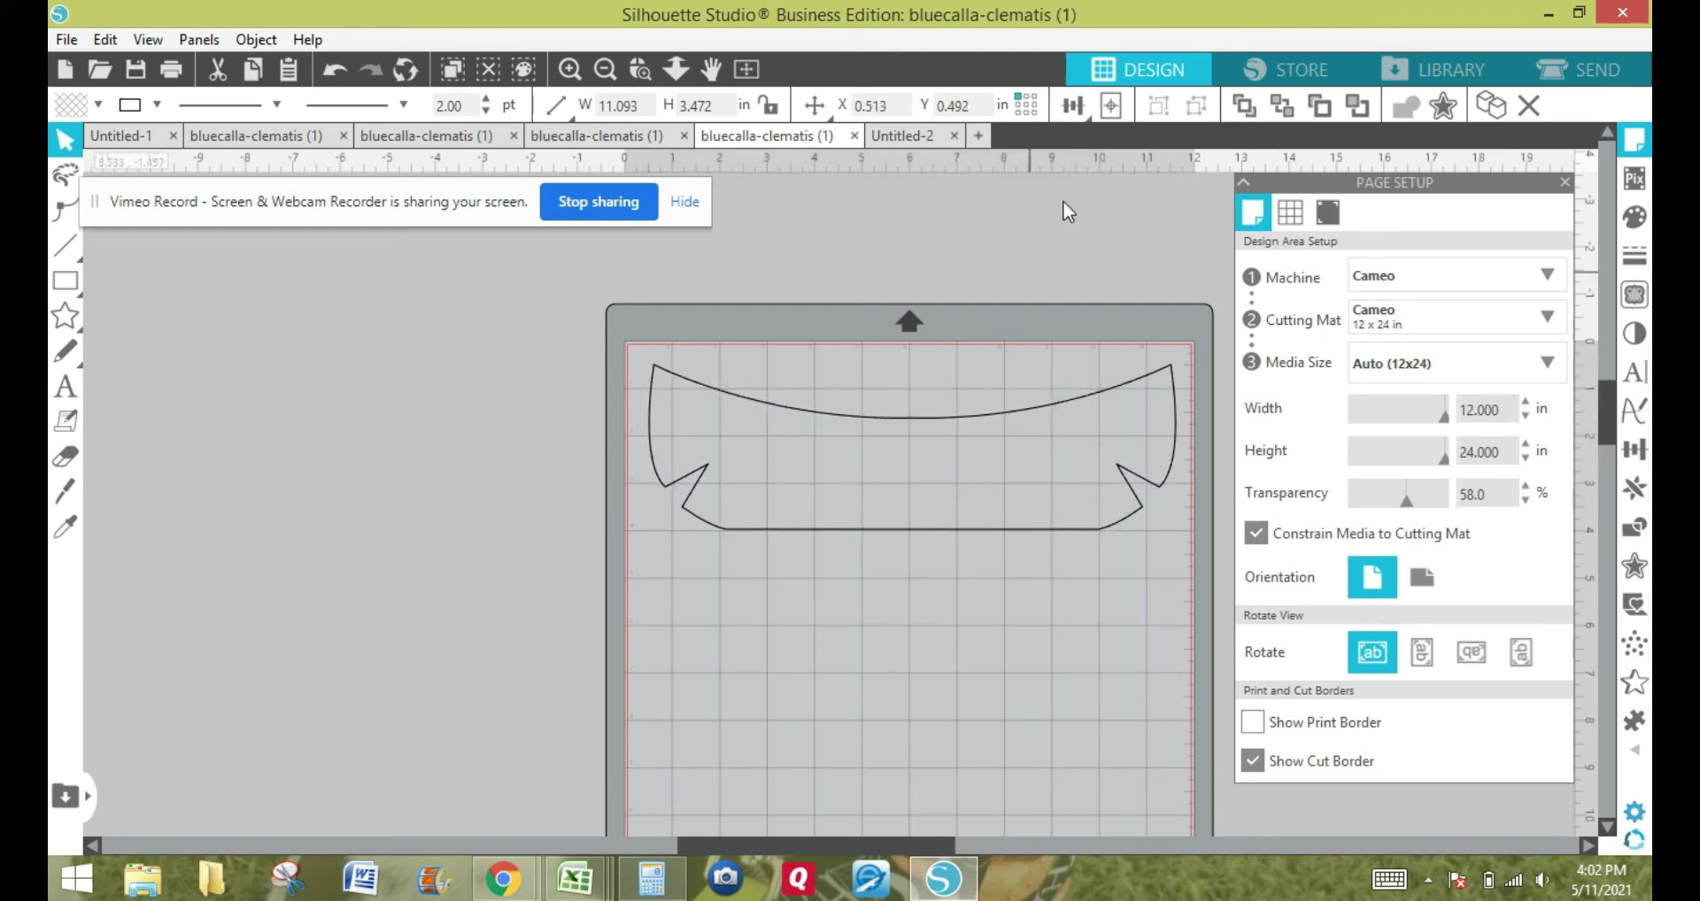
Rotate the outline 90° clockwise and place it near the page's upper left corner, at about X 0.98 in, Y 0.79 in.
click(1111, 393)
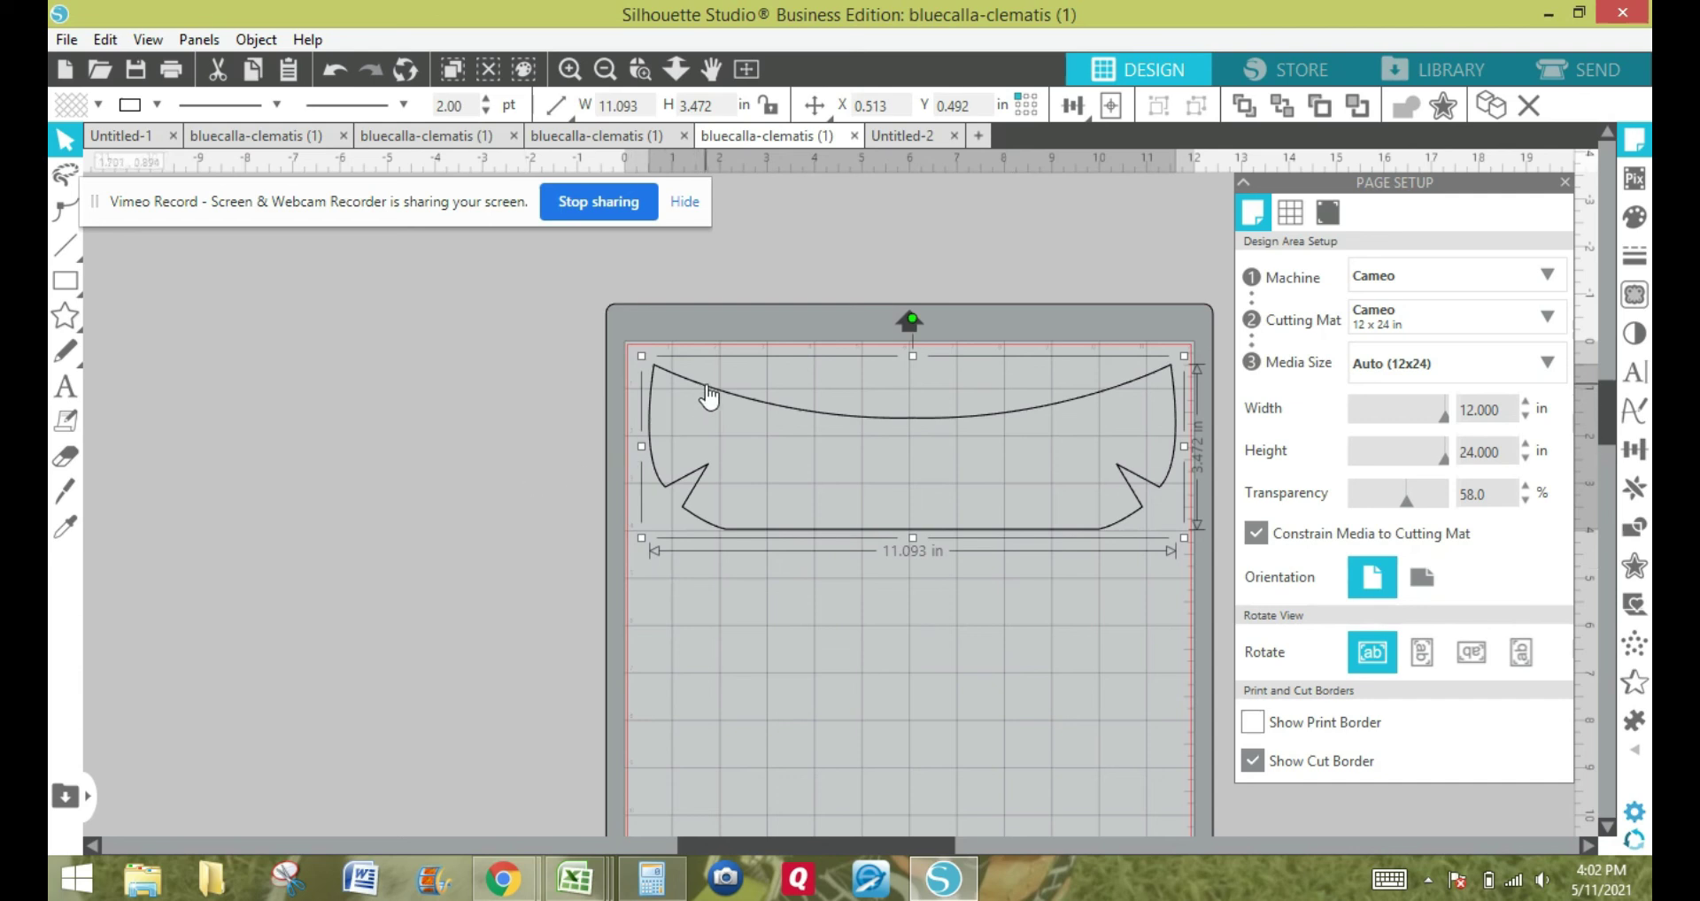
click(256, 40)
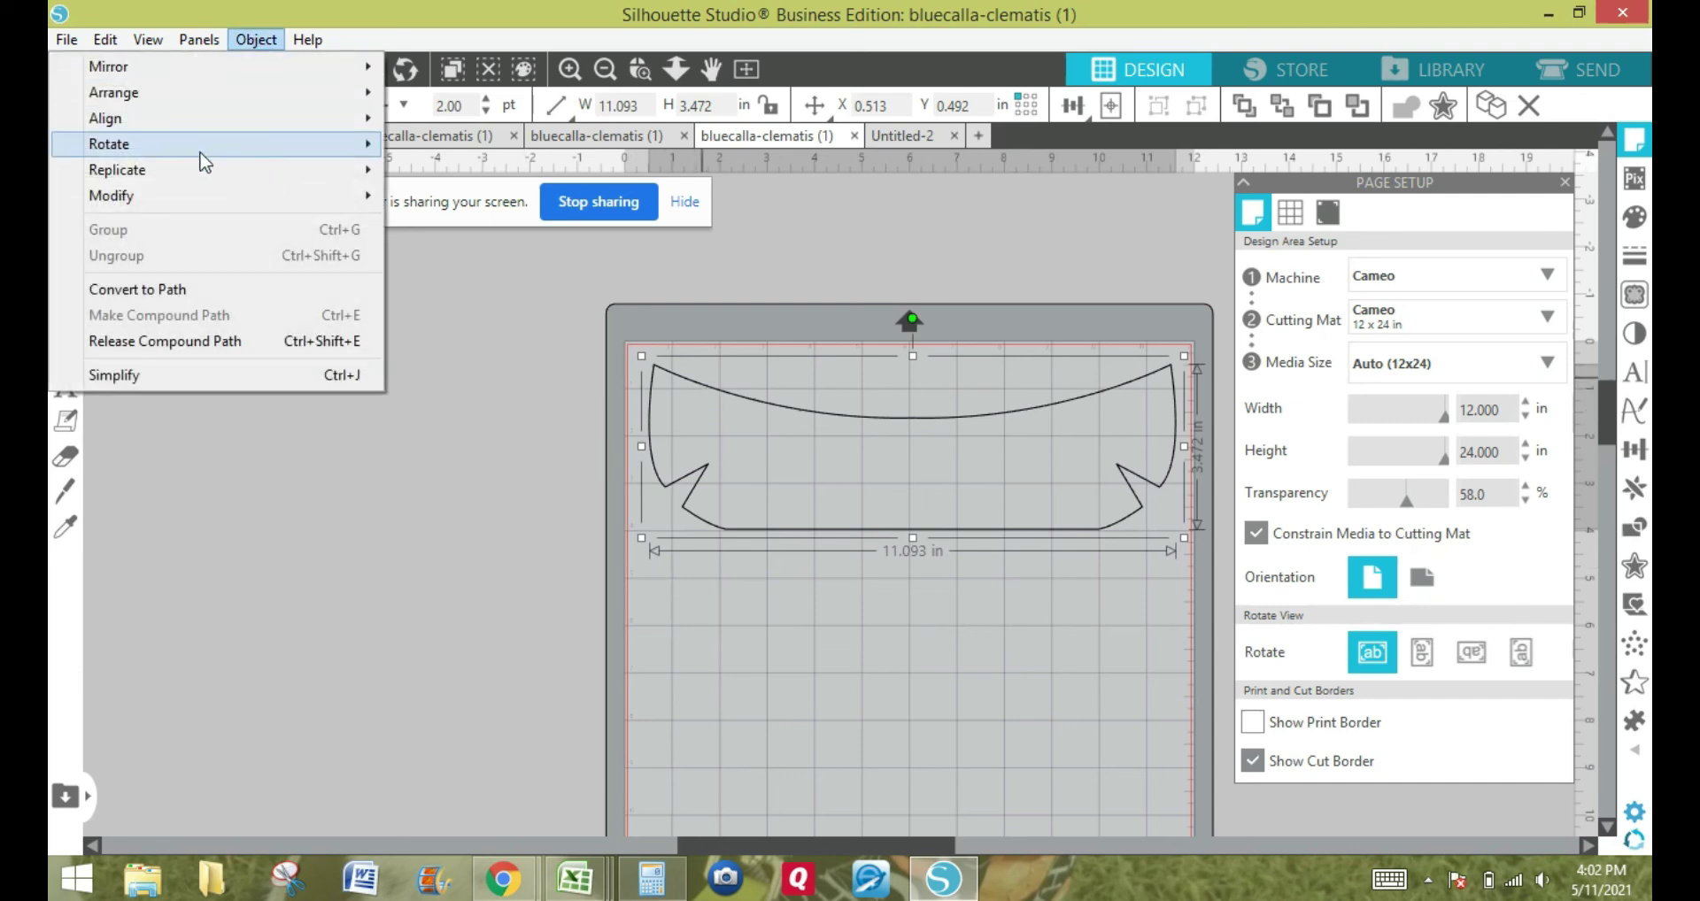
mouse_move(201, 151)
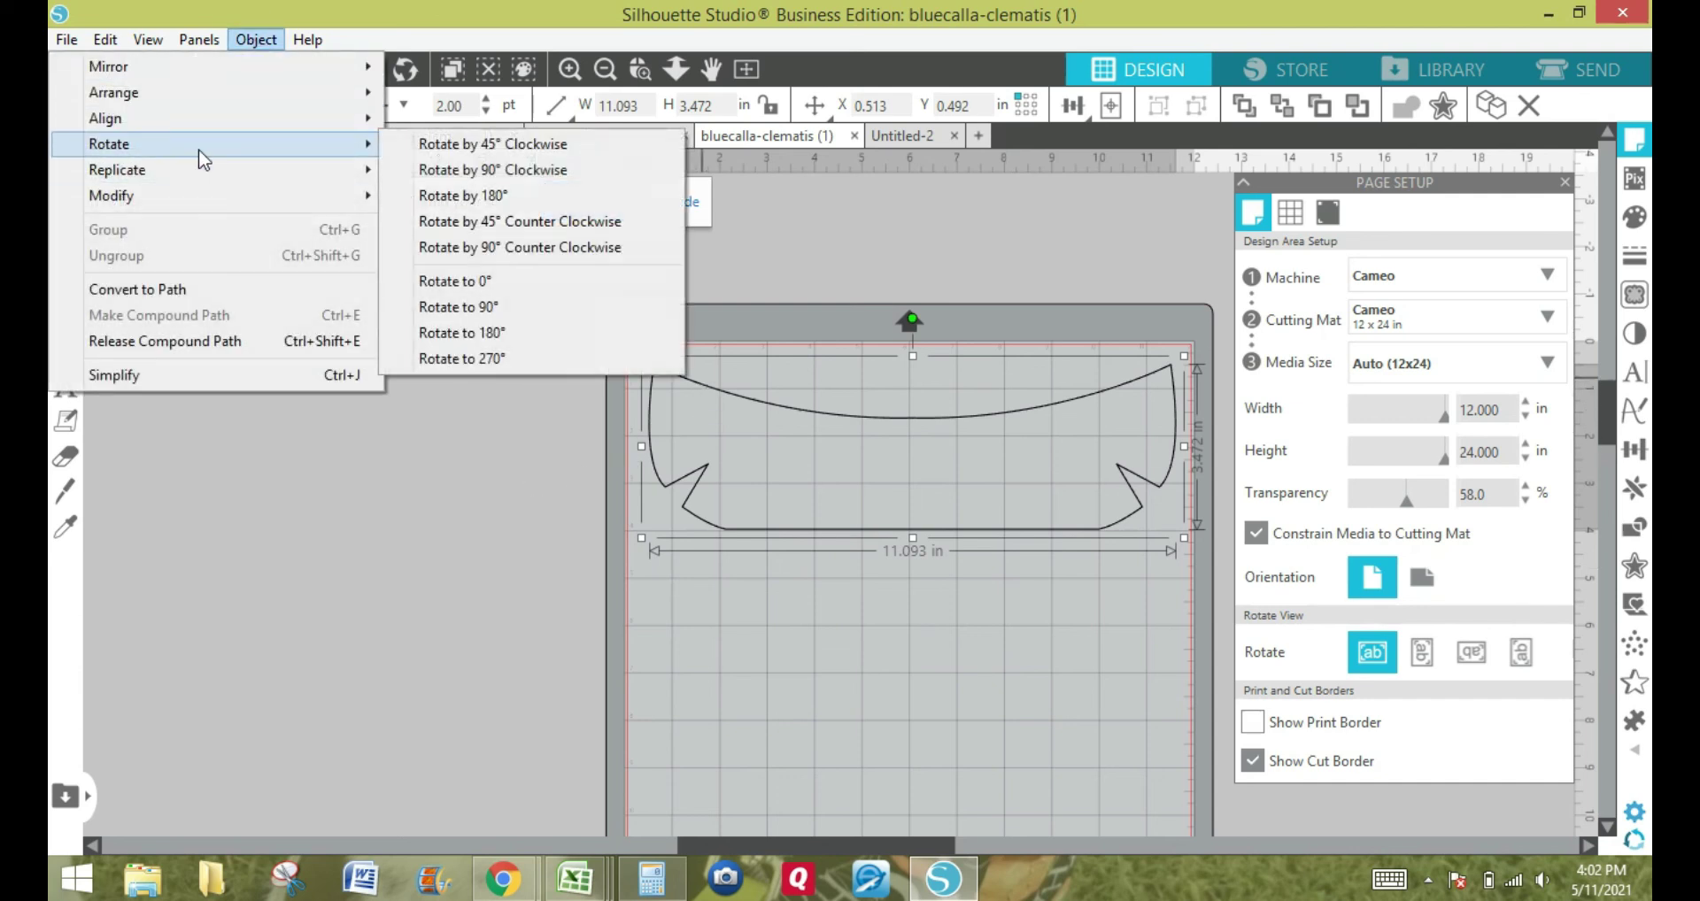
click(450, 168)
drag(943, 376, 781, 558)
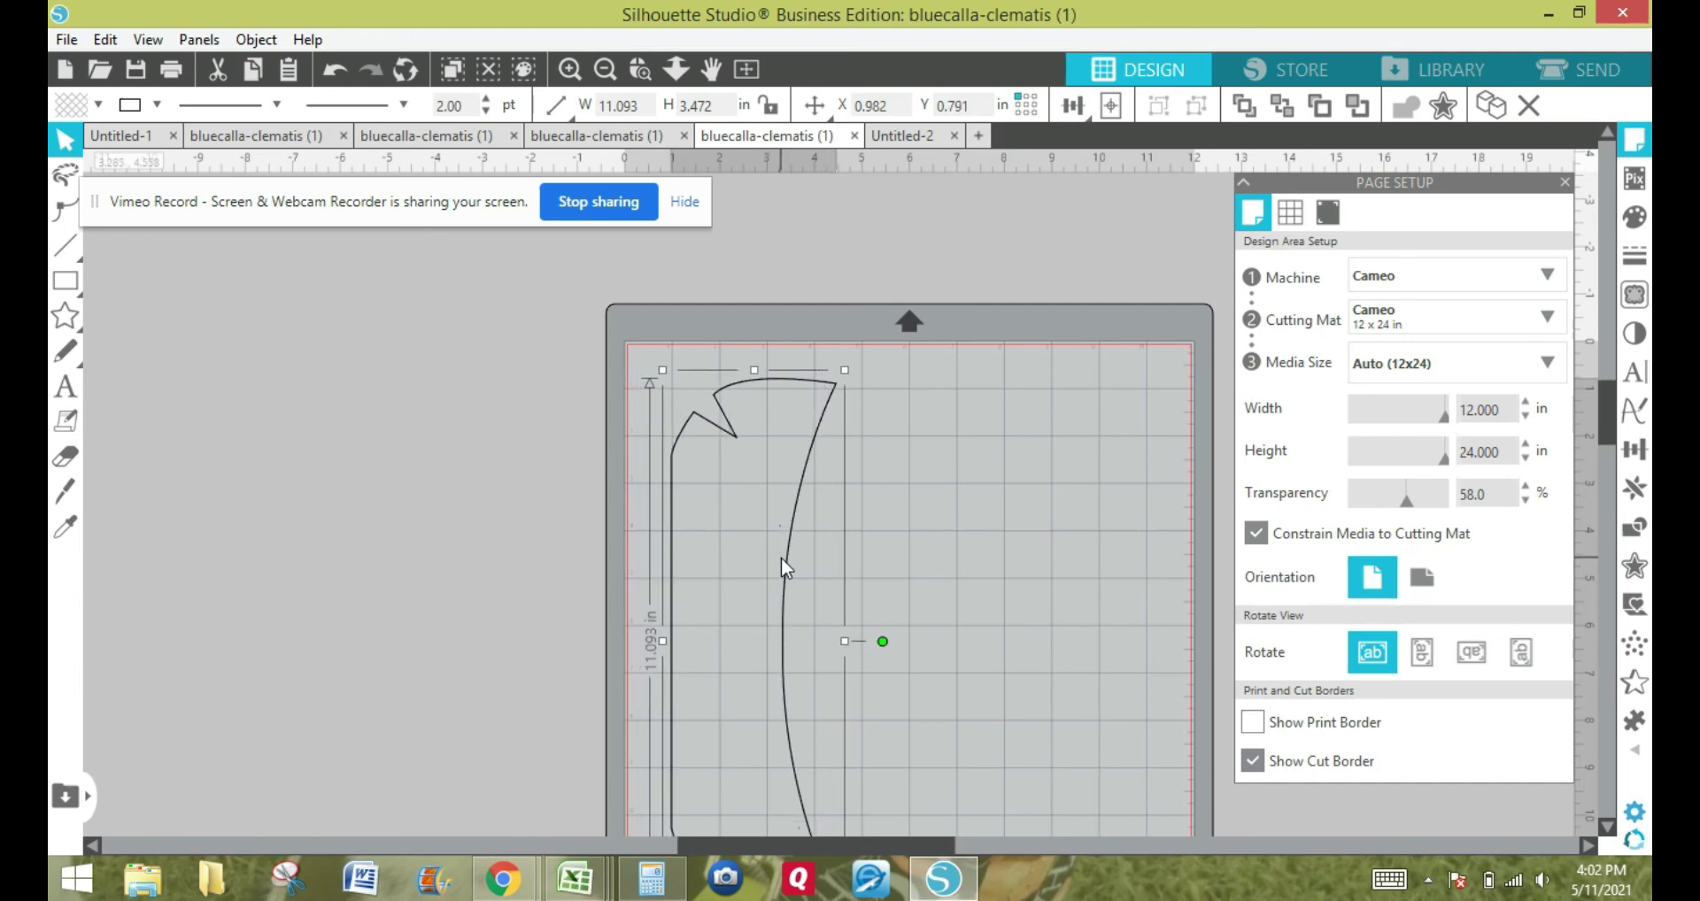
click(534, 575)
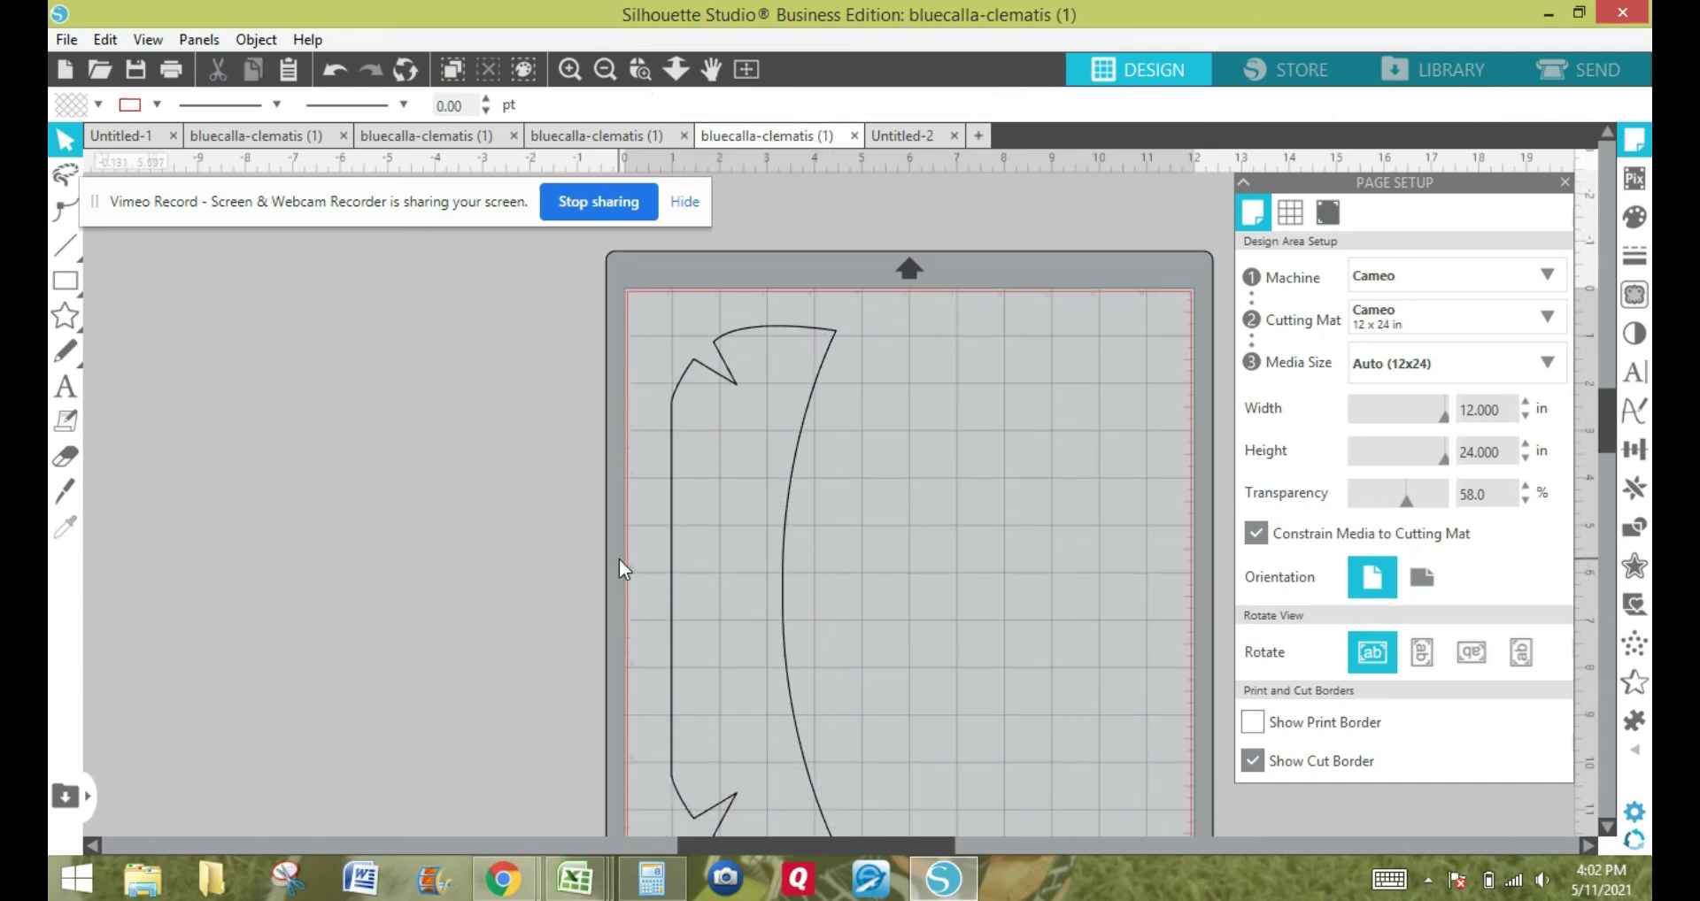
Duplicate the rotated outline to its right and set the page transparency to 0%.
click(780, 536)
click(255, 39)
mouse_move(216, 171)
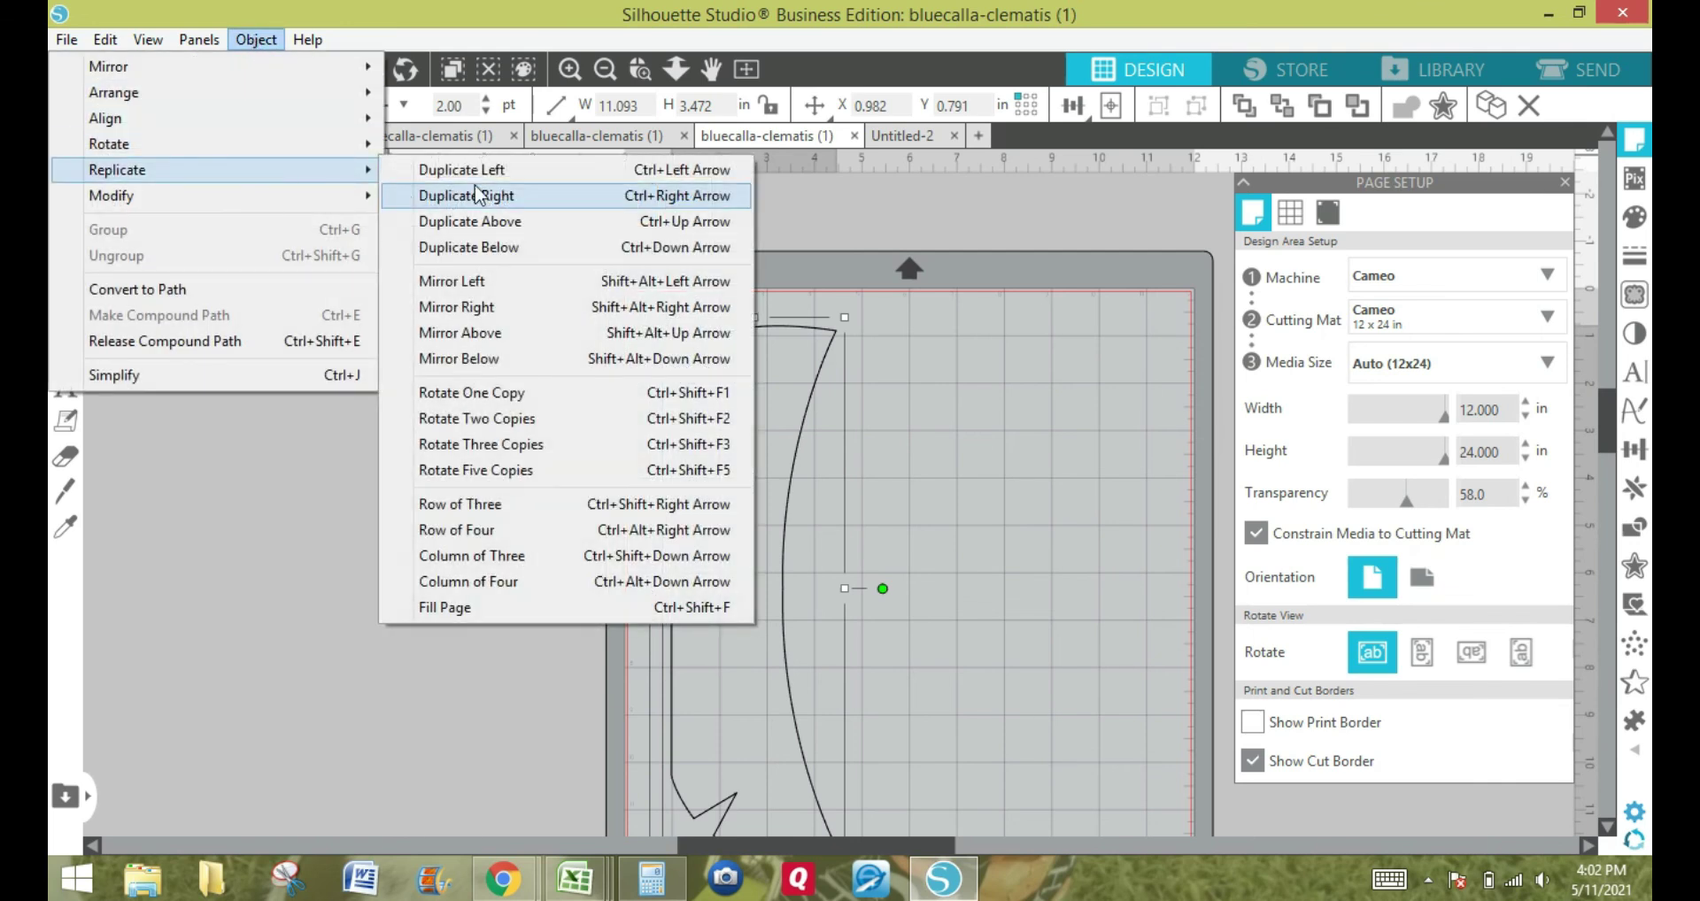
click(476, 195)
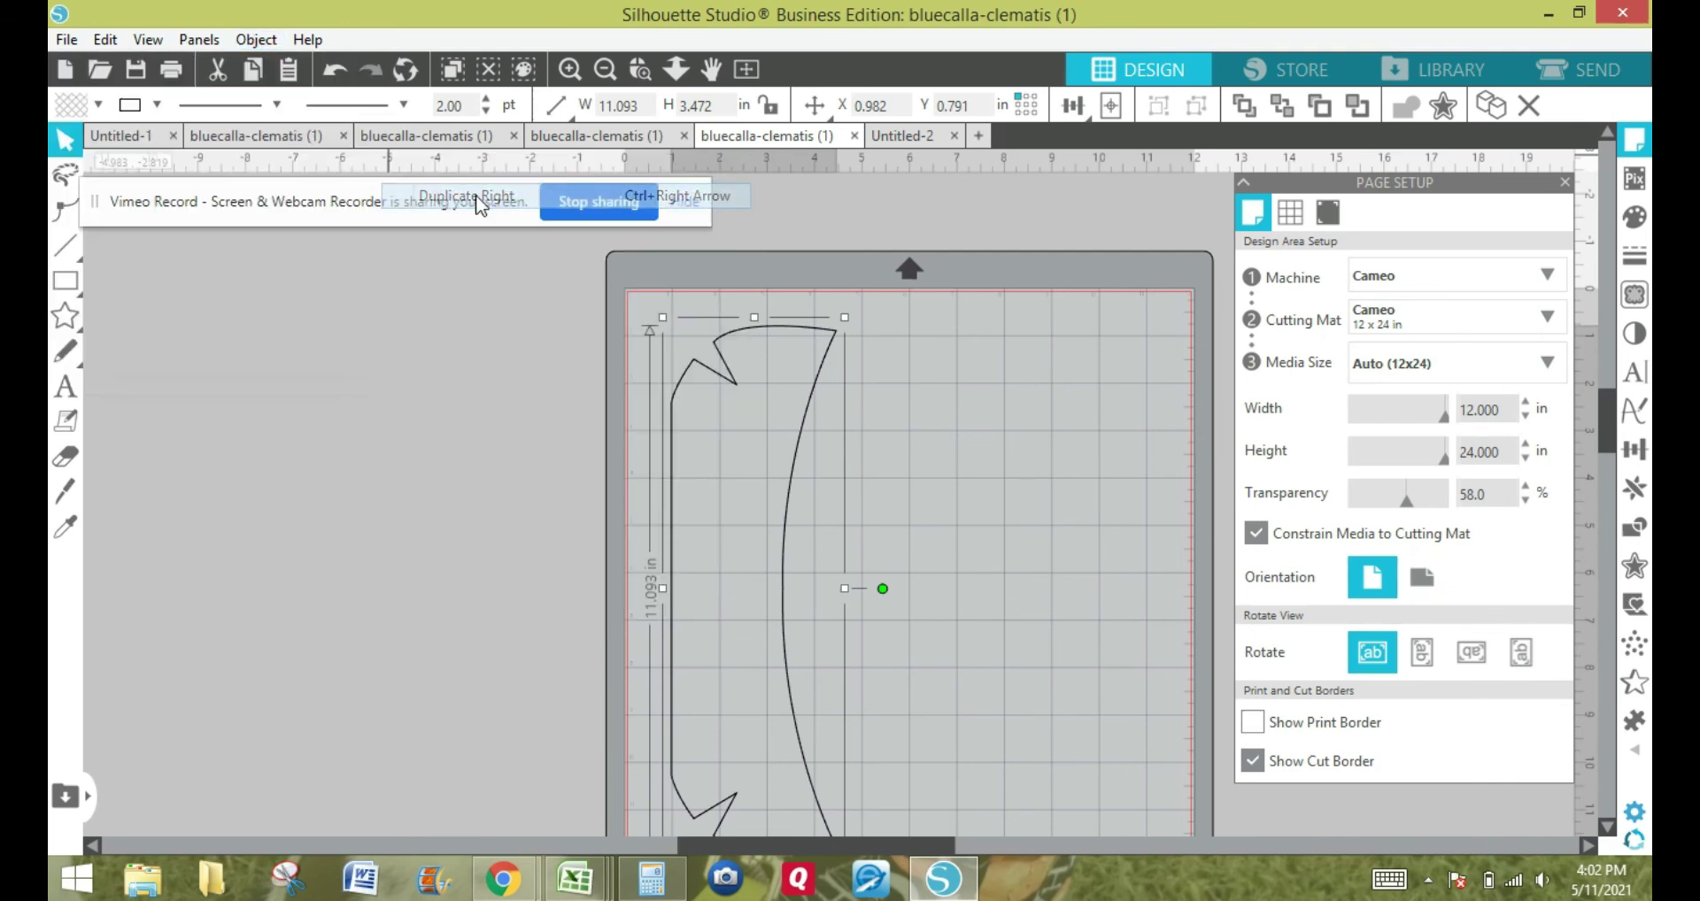
click(339, 555)
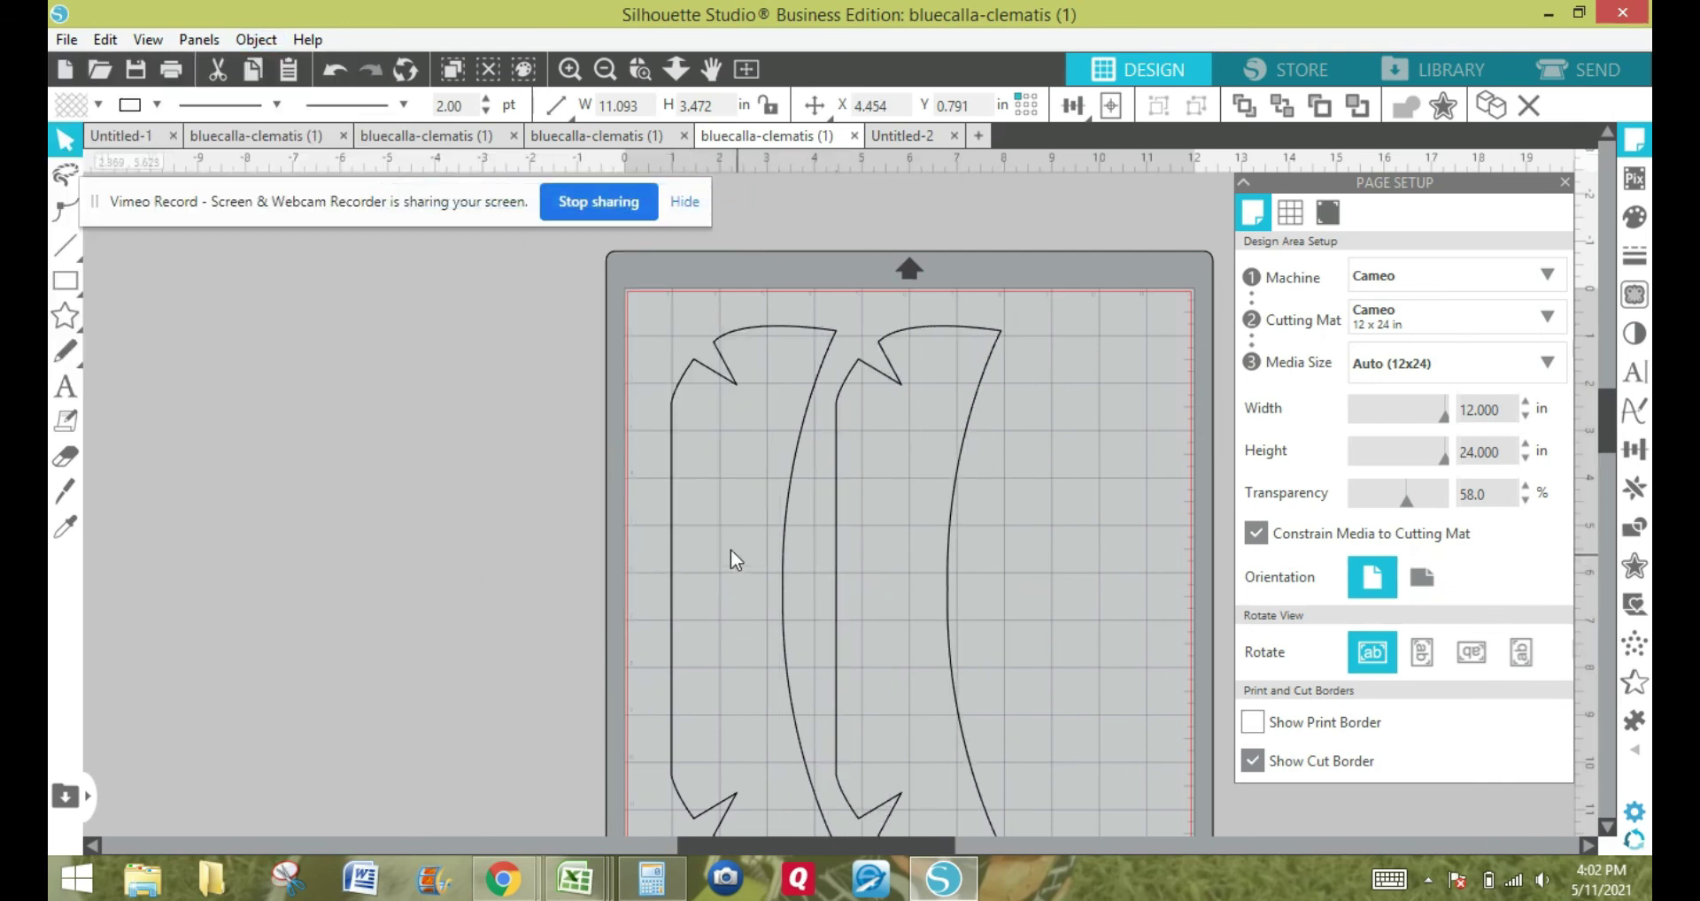
click(604, 73)
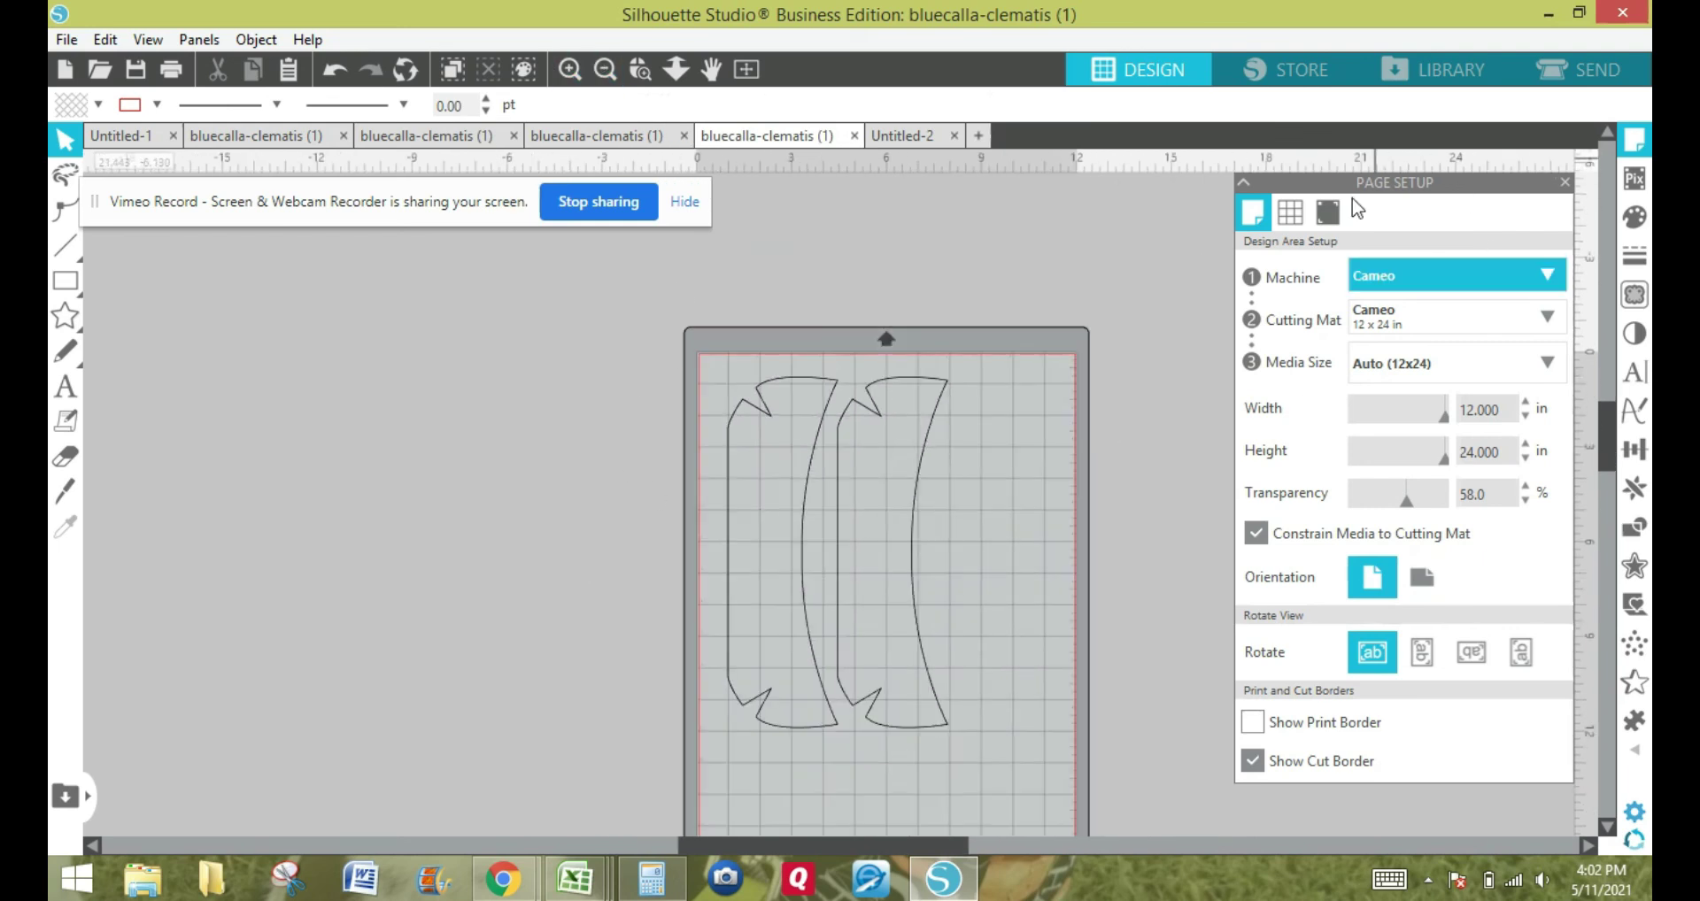
drag(1406, 501, 1321, 516)
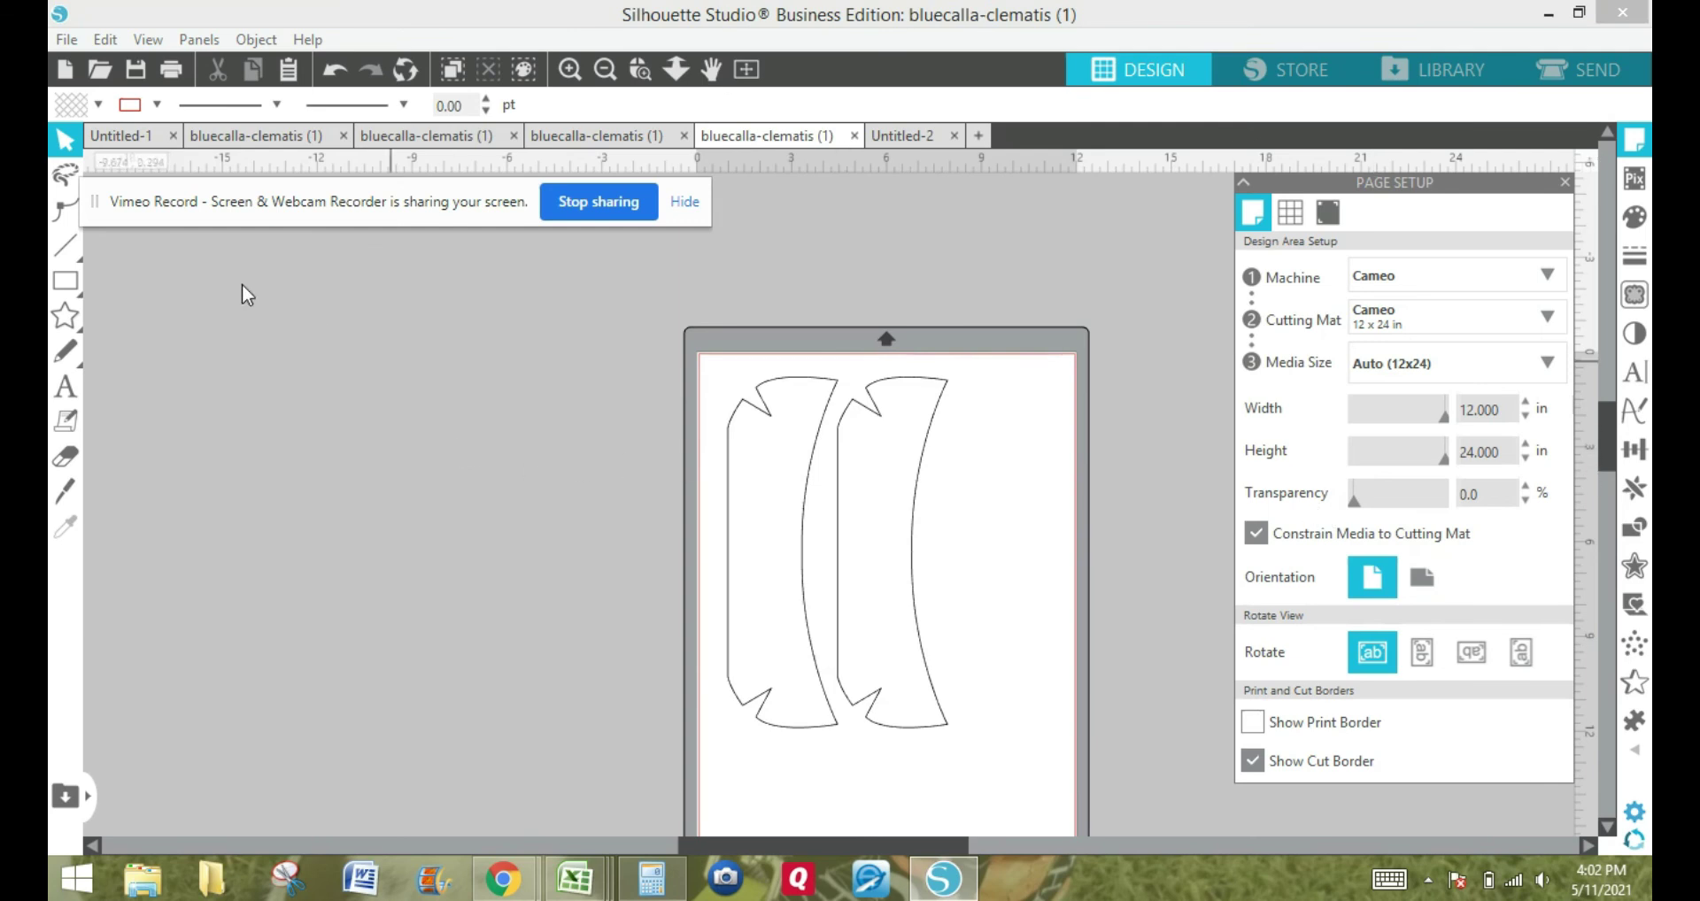
Save the two outlines on the Desktop as an SVG file named "bluecalla-clematis - Ext Bottom".
click(71, 39)
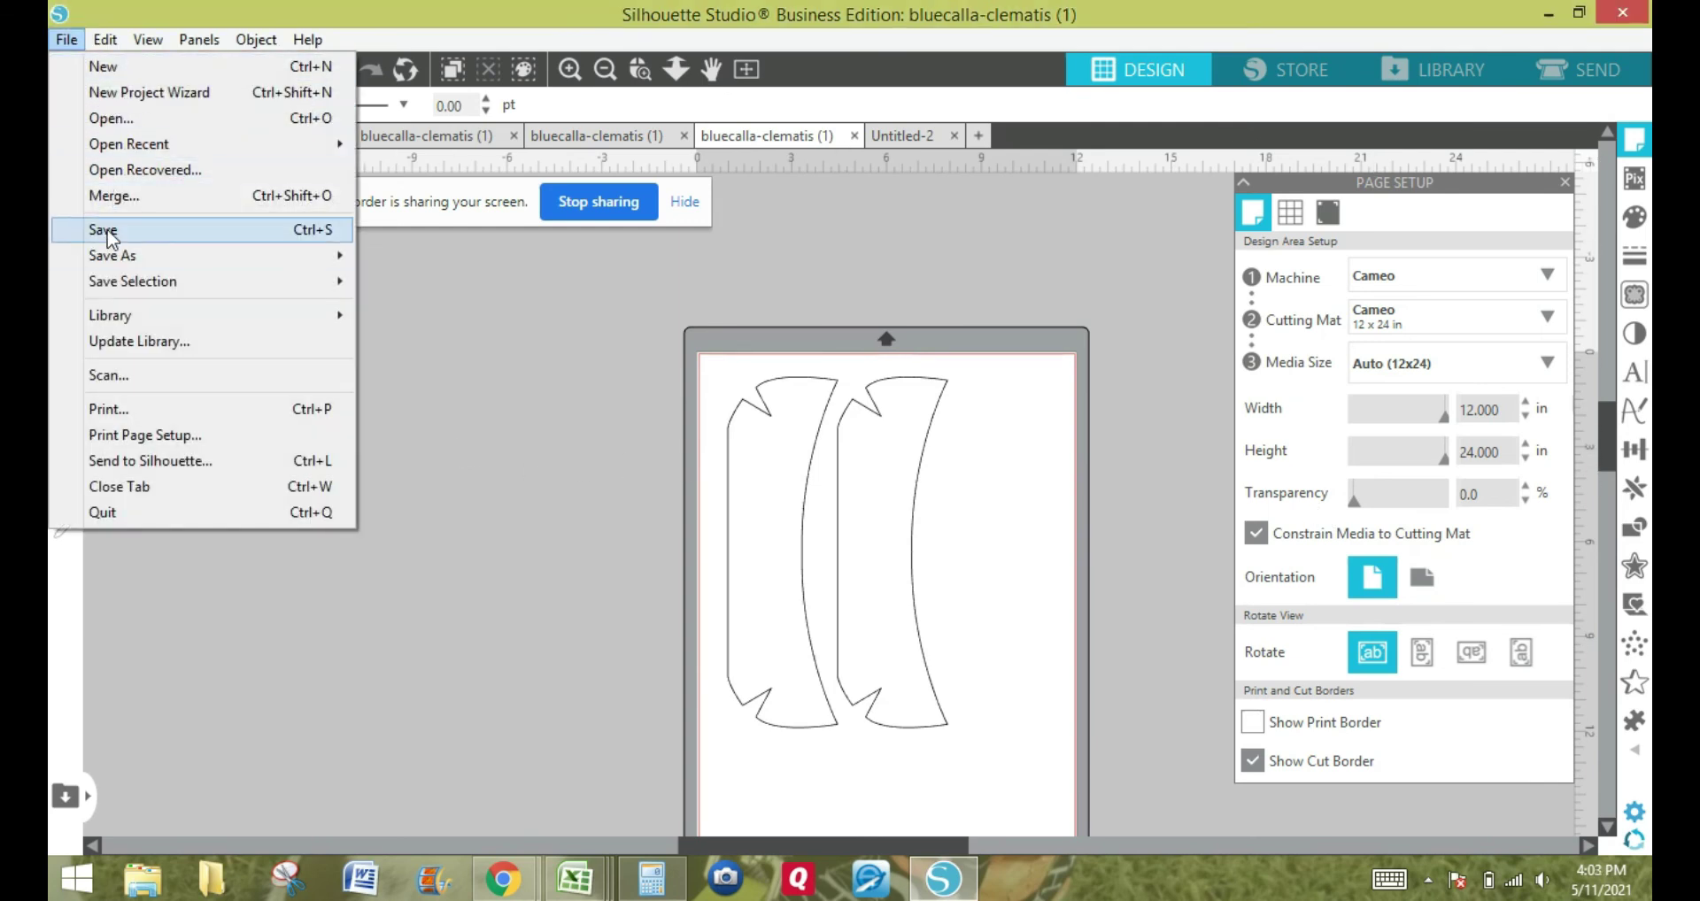
mouse_move(124, 255)
click(418, 263)
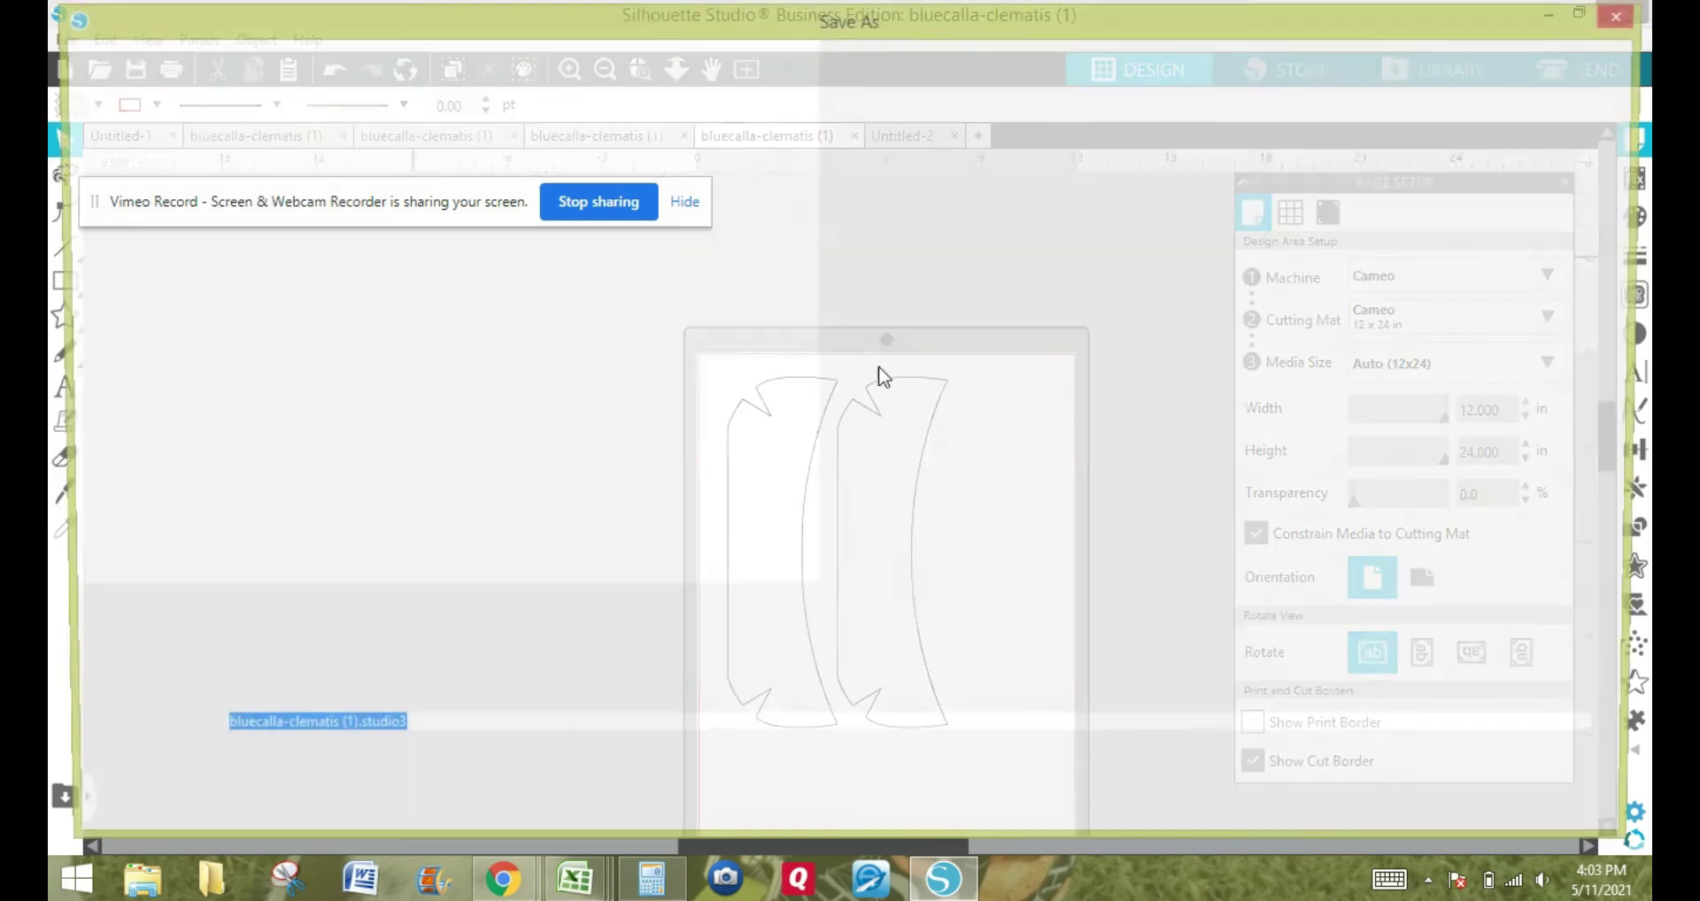
click(375, 739)
drag(331, 736, 524, 737)
text(-)
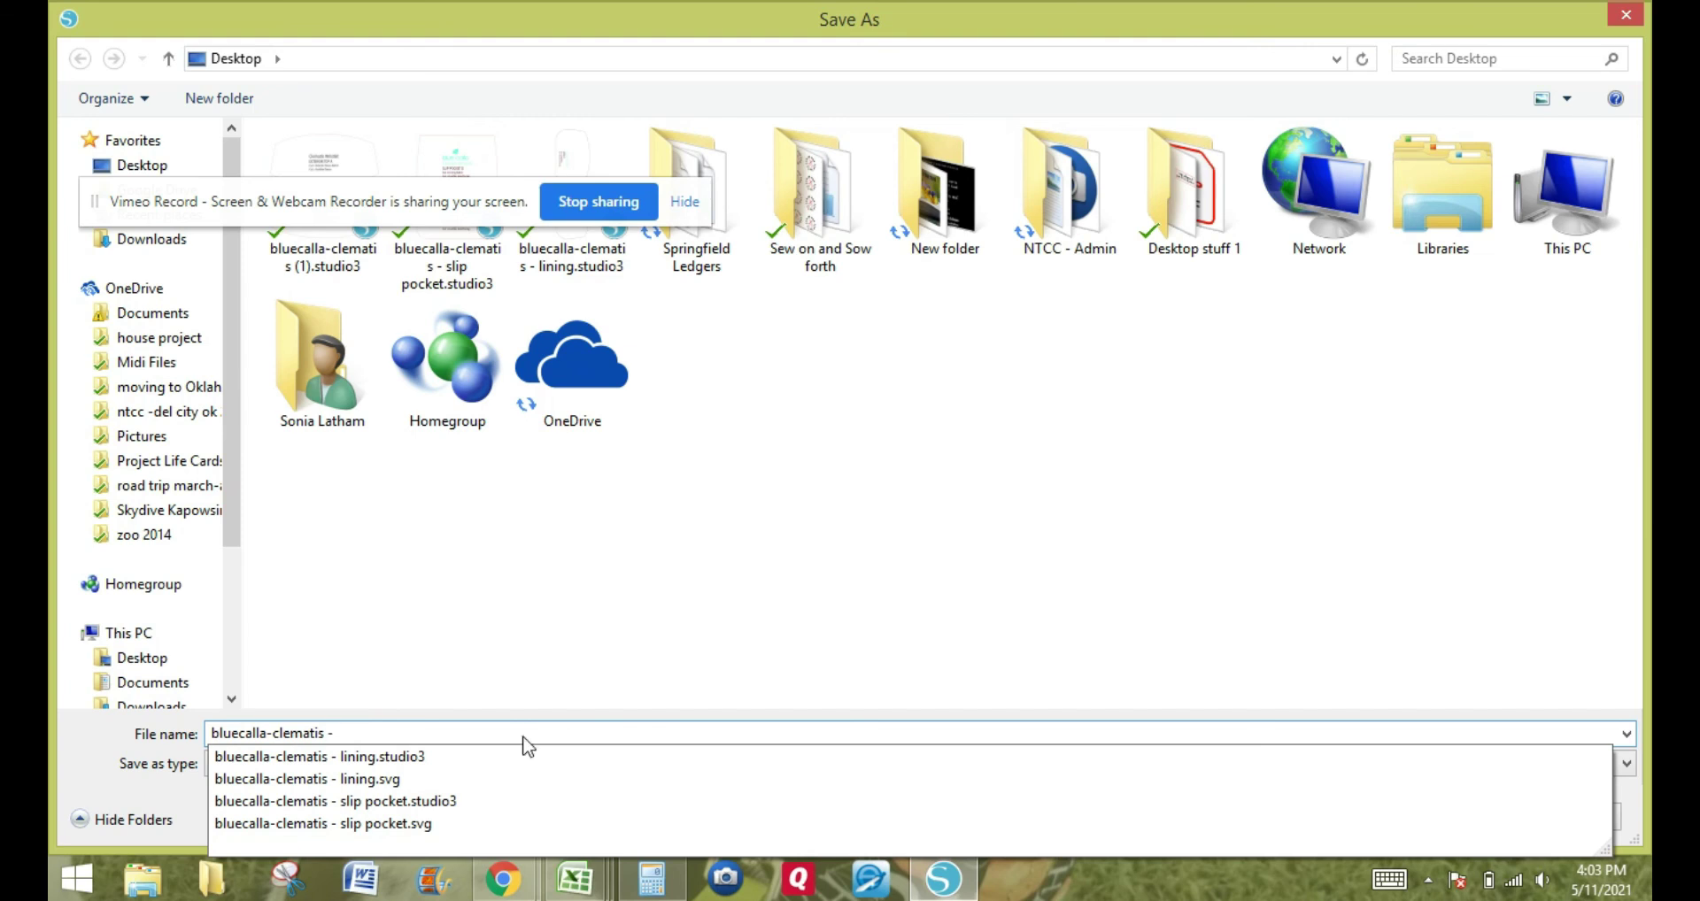
text( Ext Bottom)
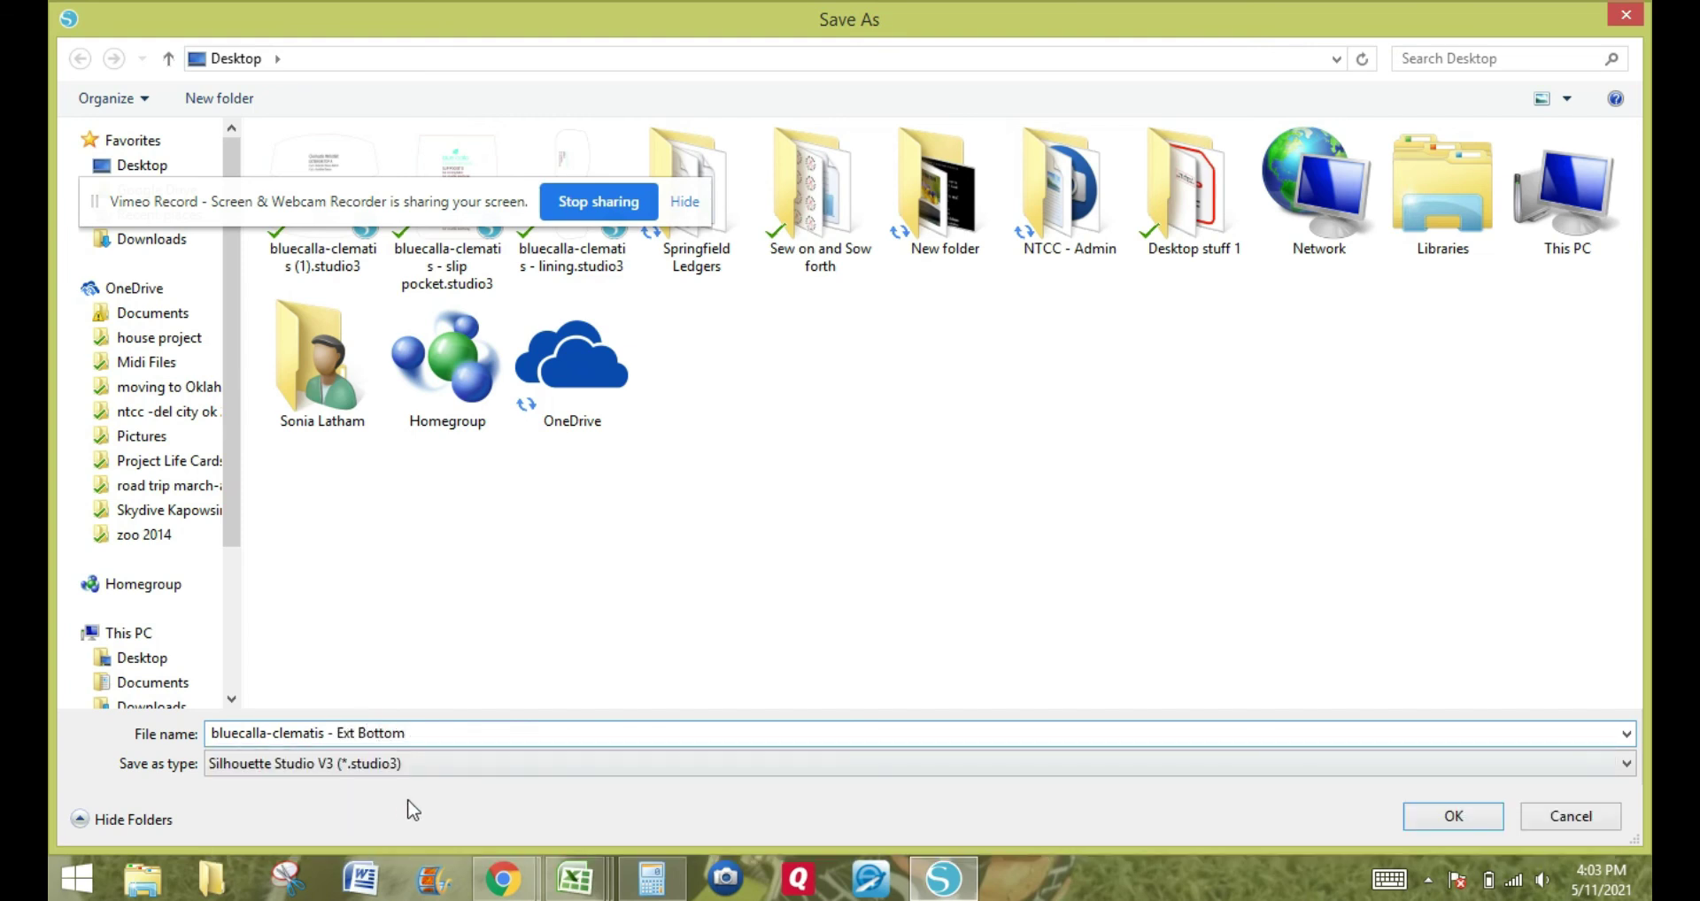
click(417, 764)
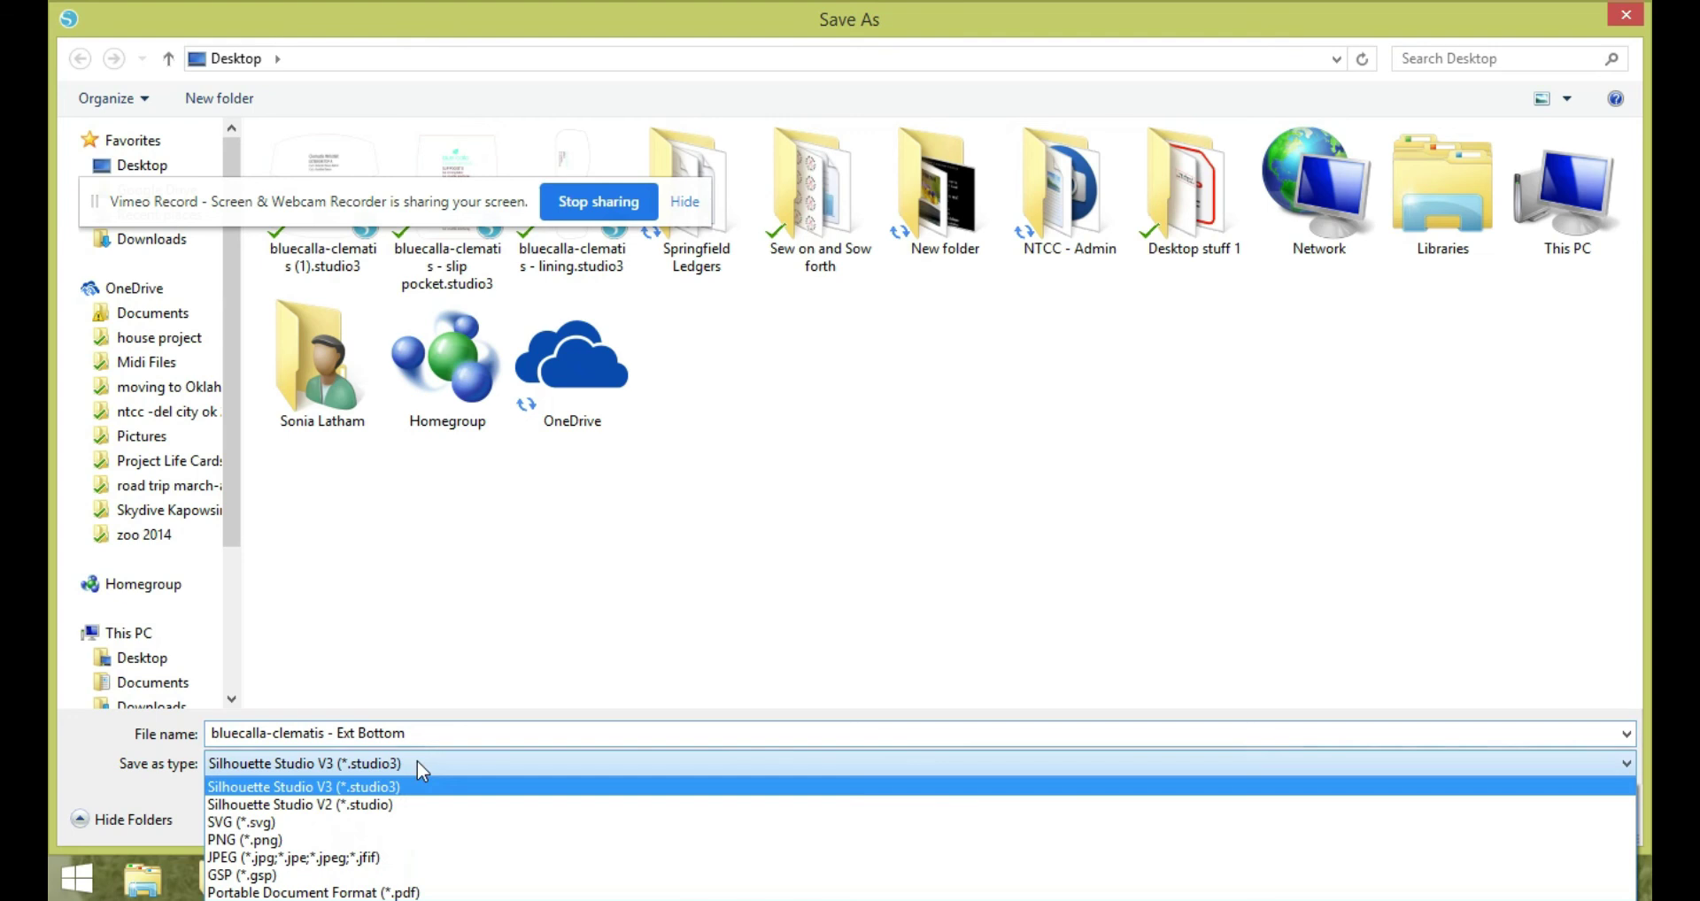
click(386, 822)
click(1500, 820)
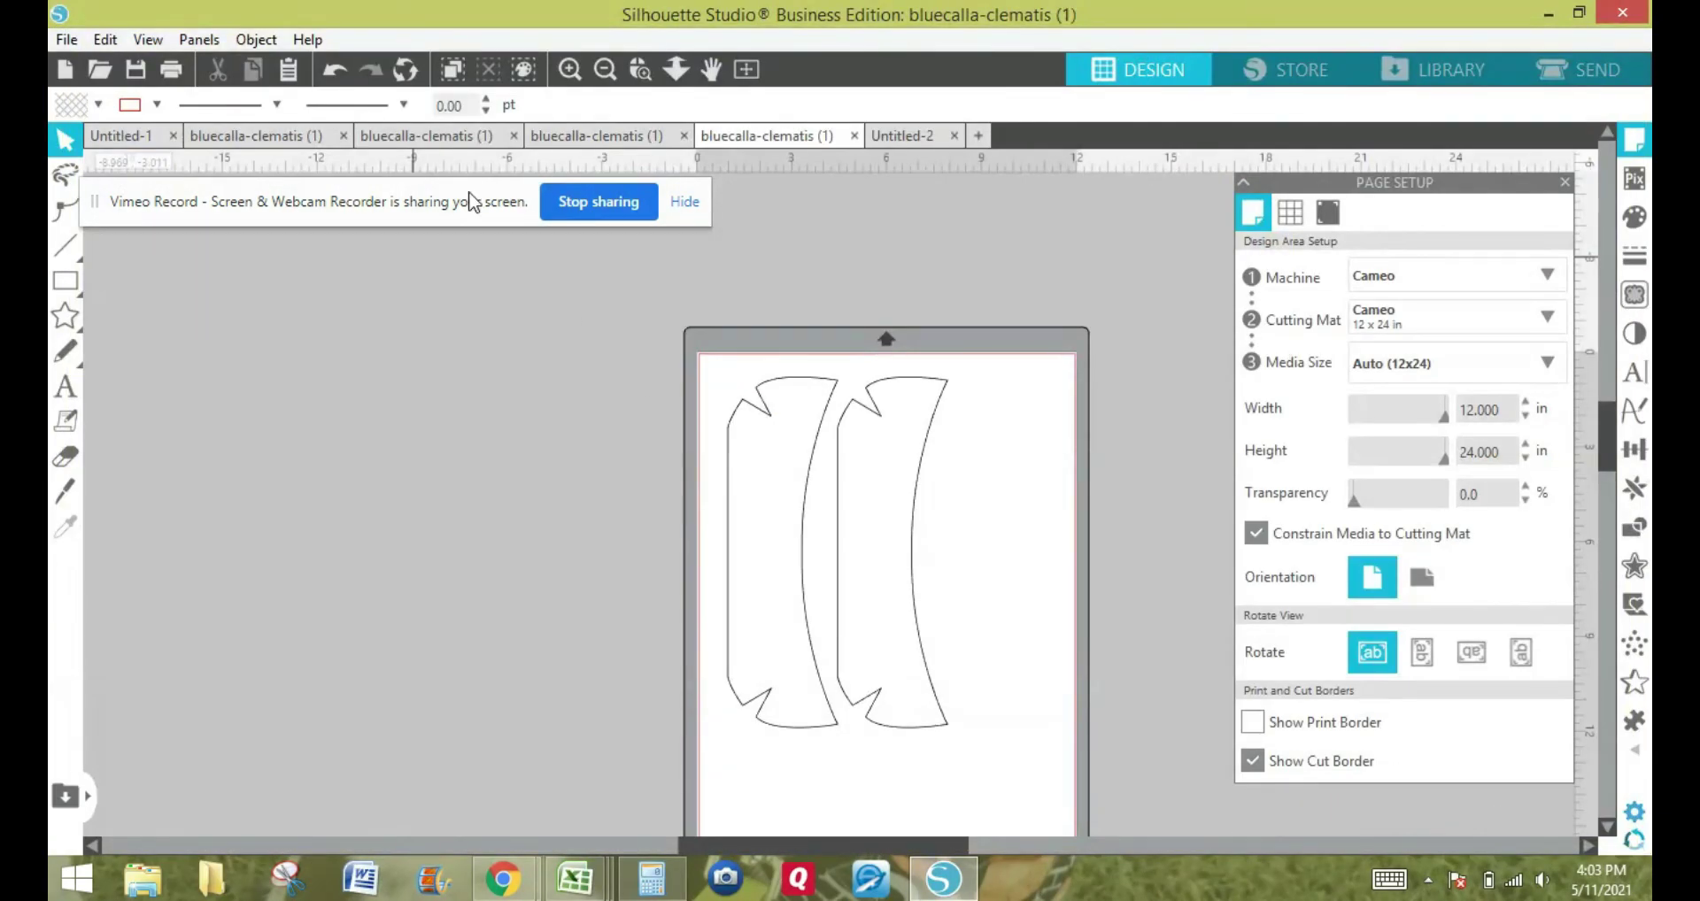
Close the page setup settings and start saving a copy of the drawing to the library.
drag(425, 206, 1299, 822)
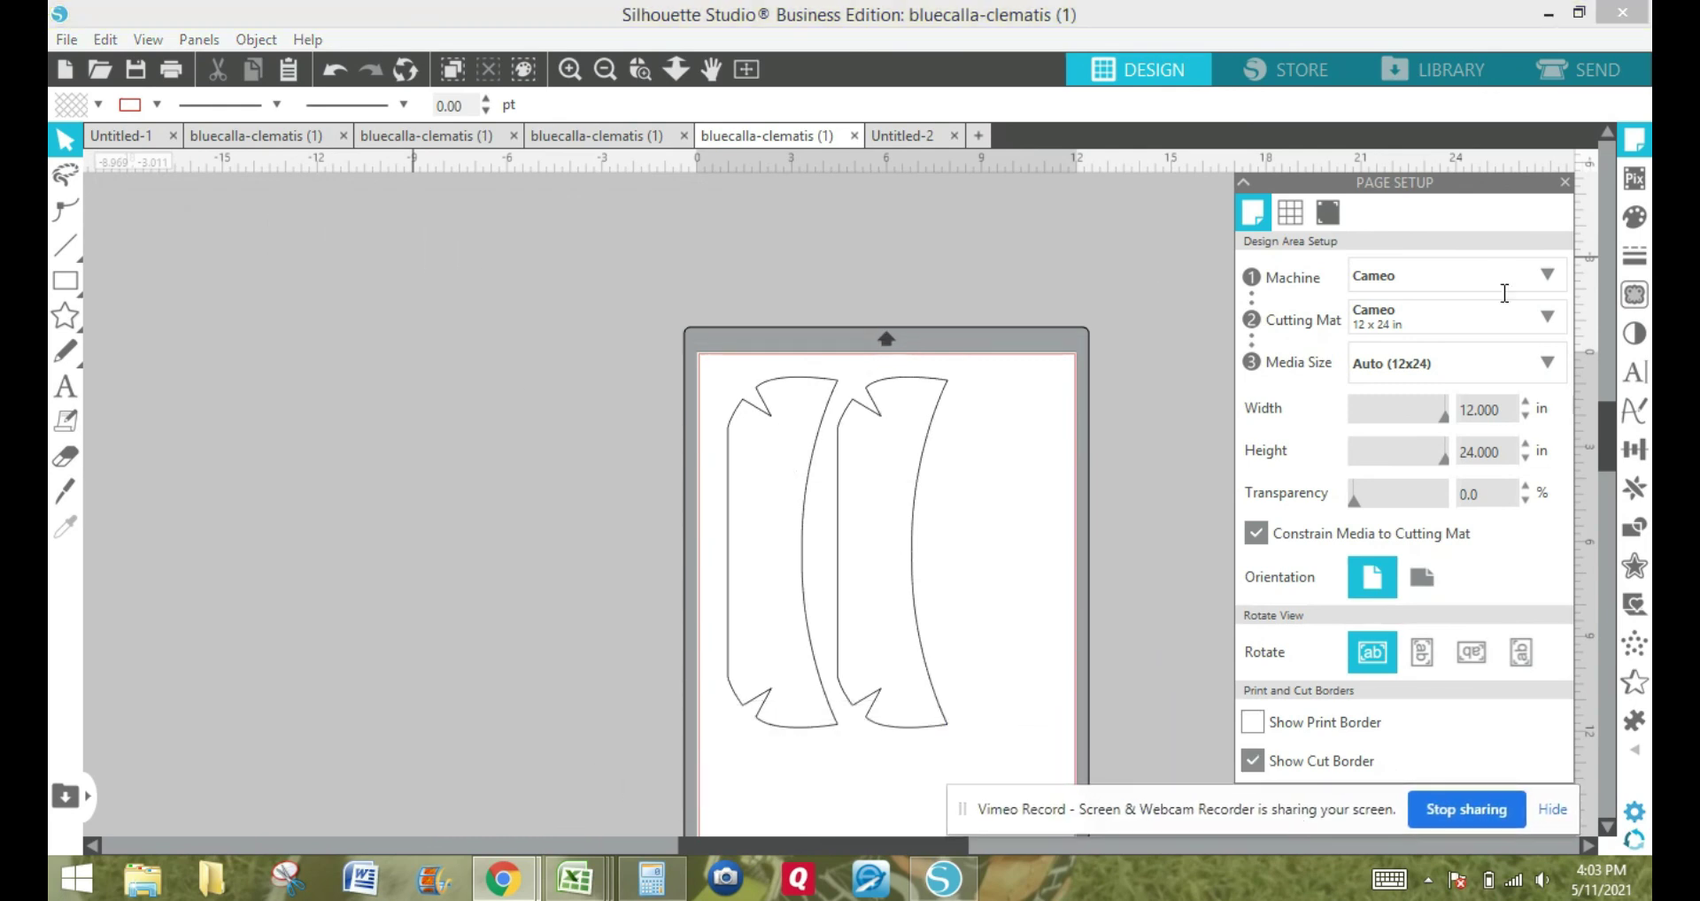
click(1565, 182)
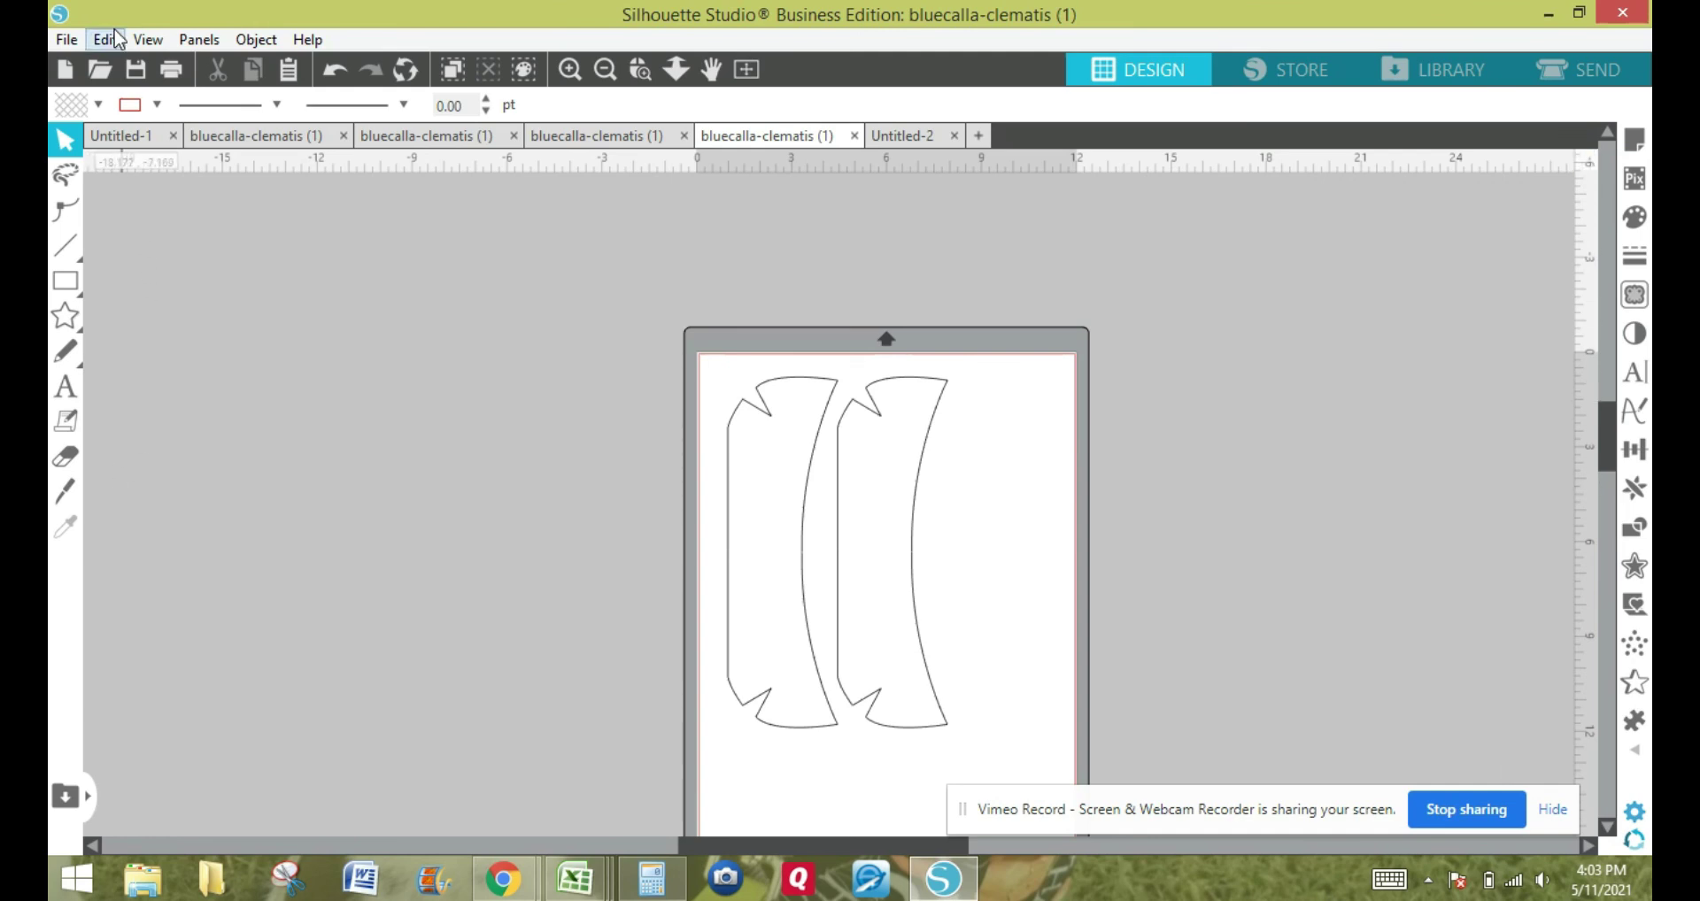
click(73, 39)
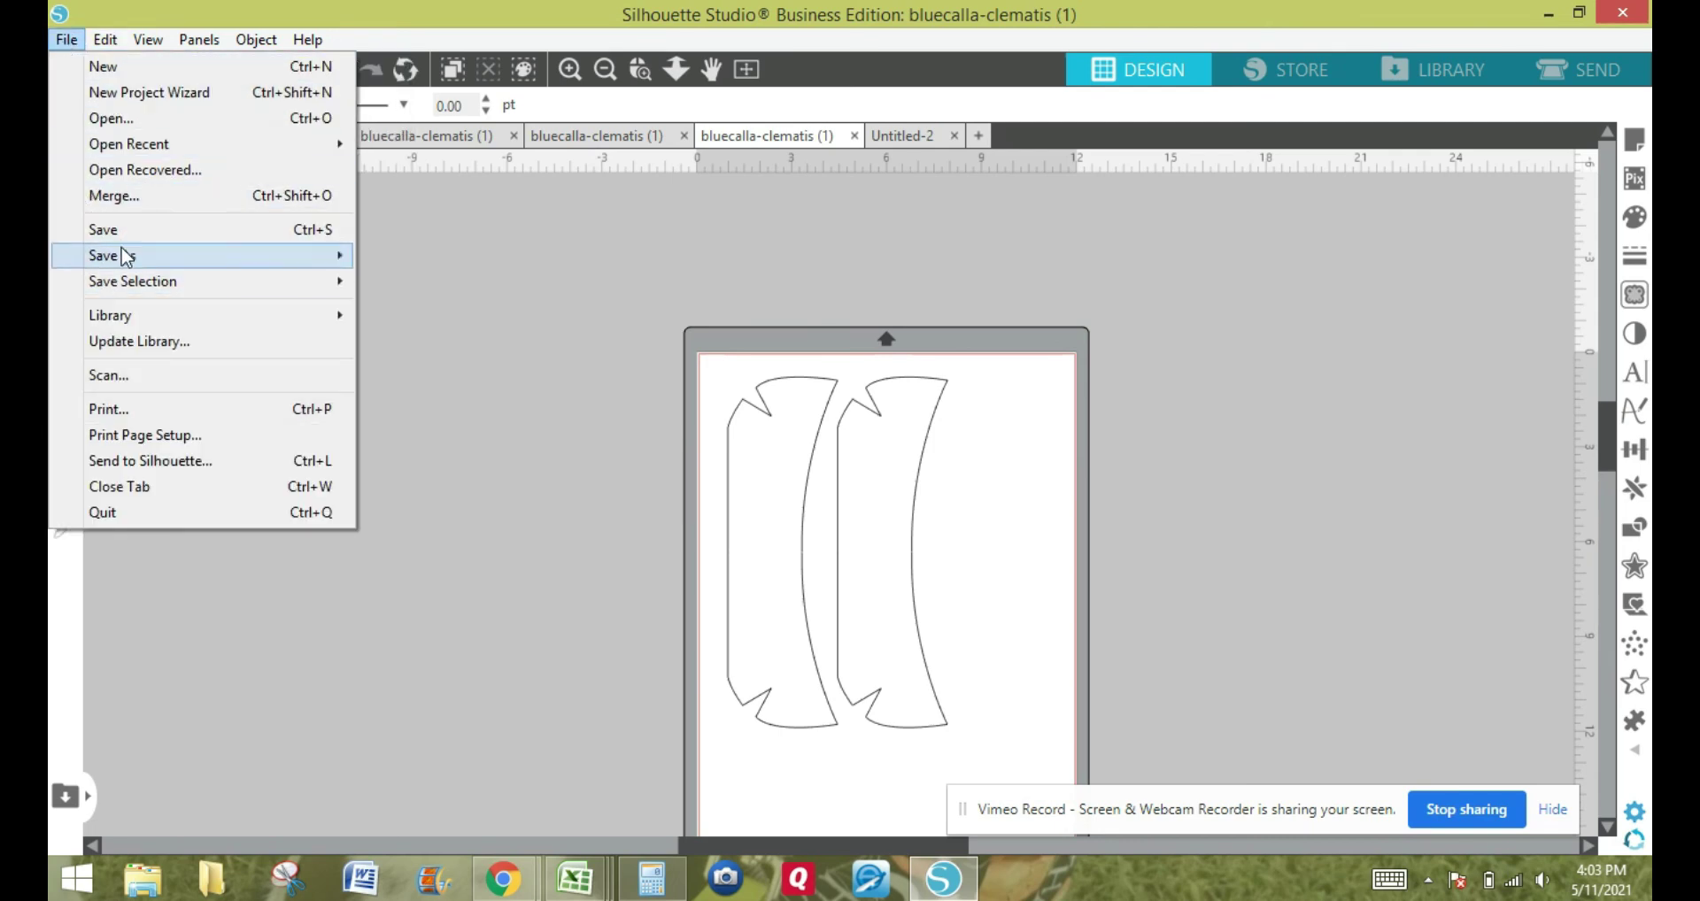
mouse_move(124, 255)
click(466, 282)
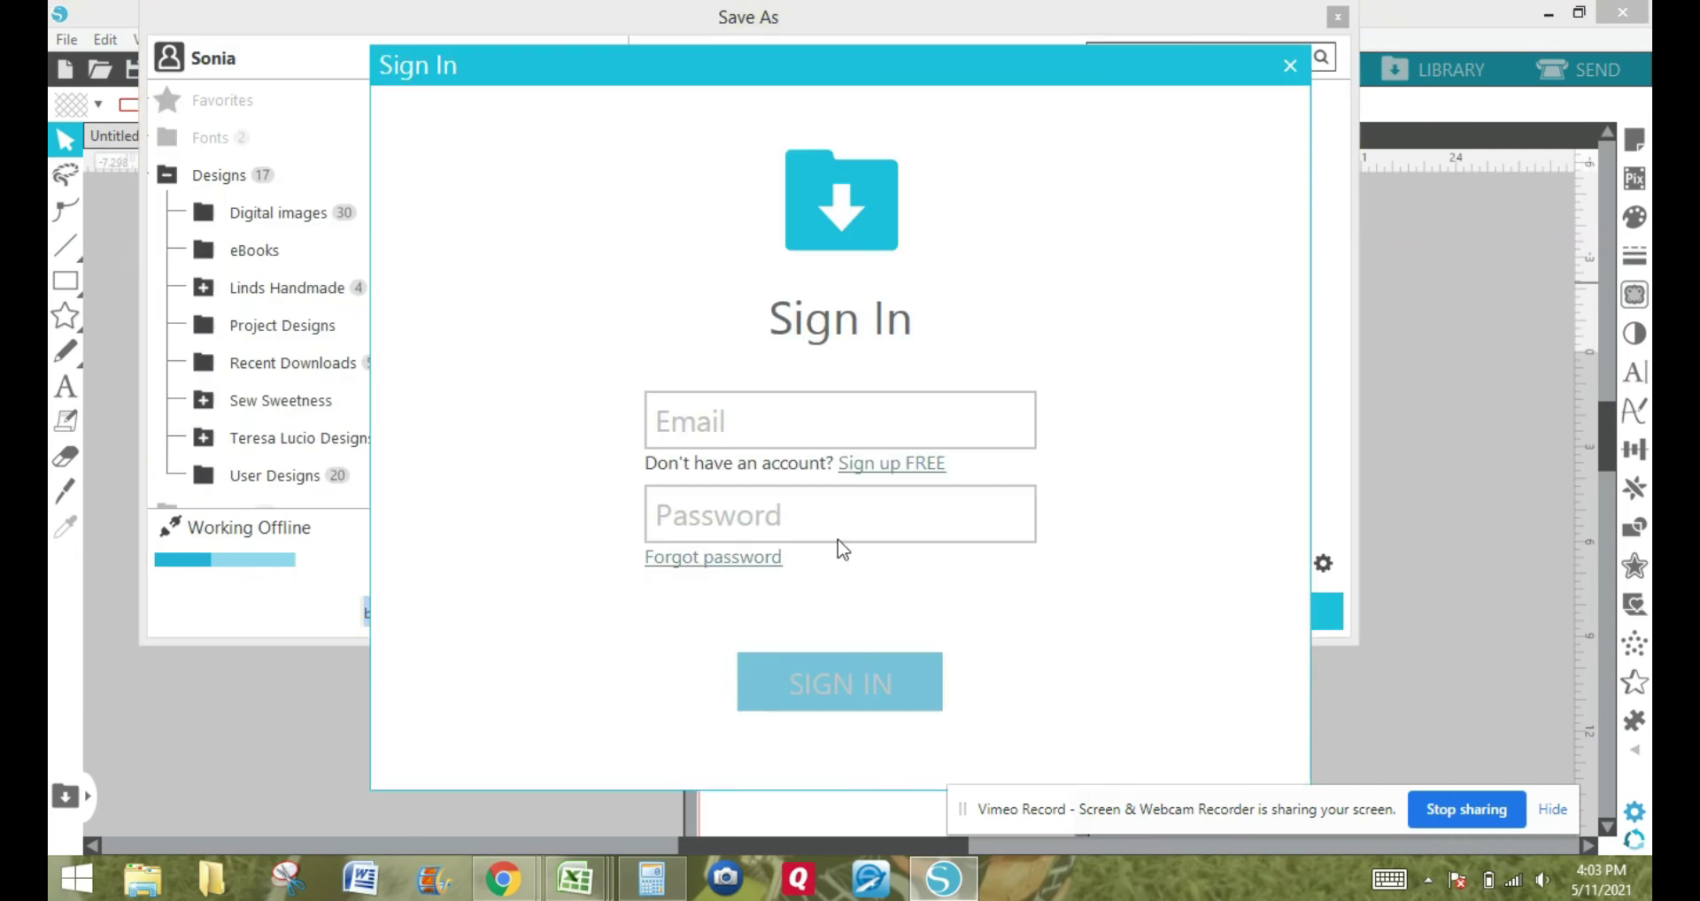
Try to sign in to the library account with the account's e-mail address and password.
click(848, 422)
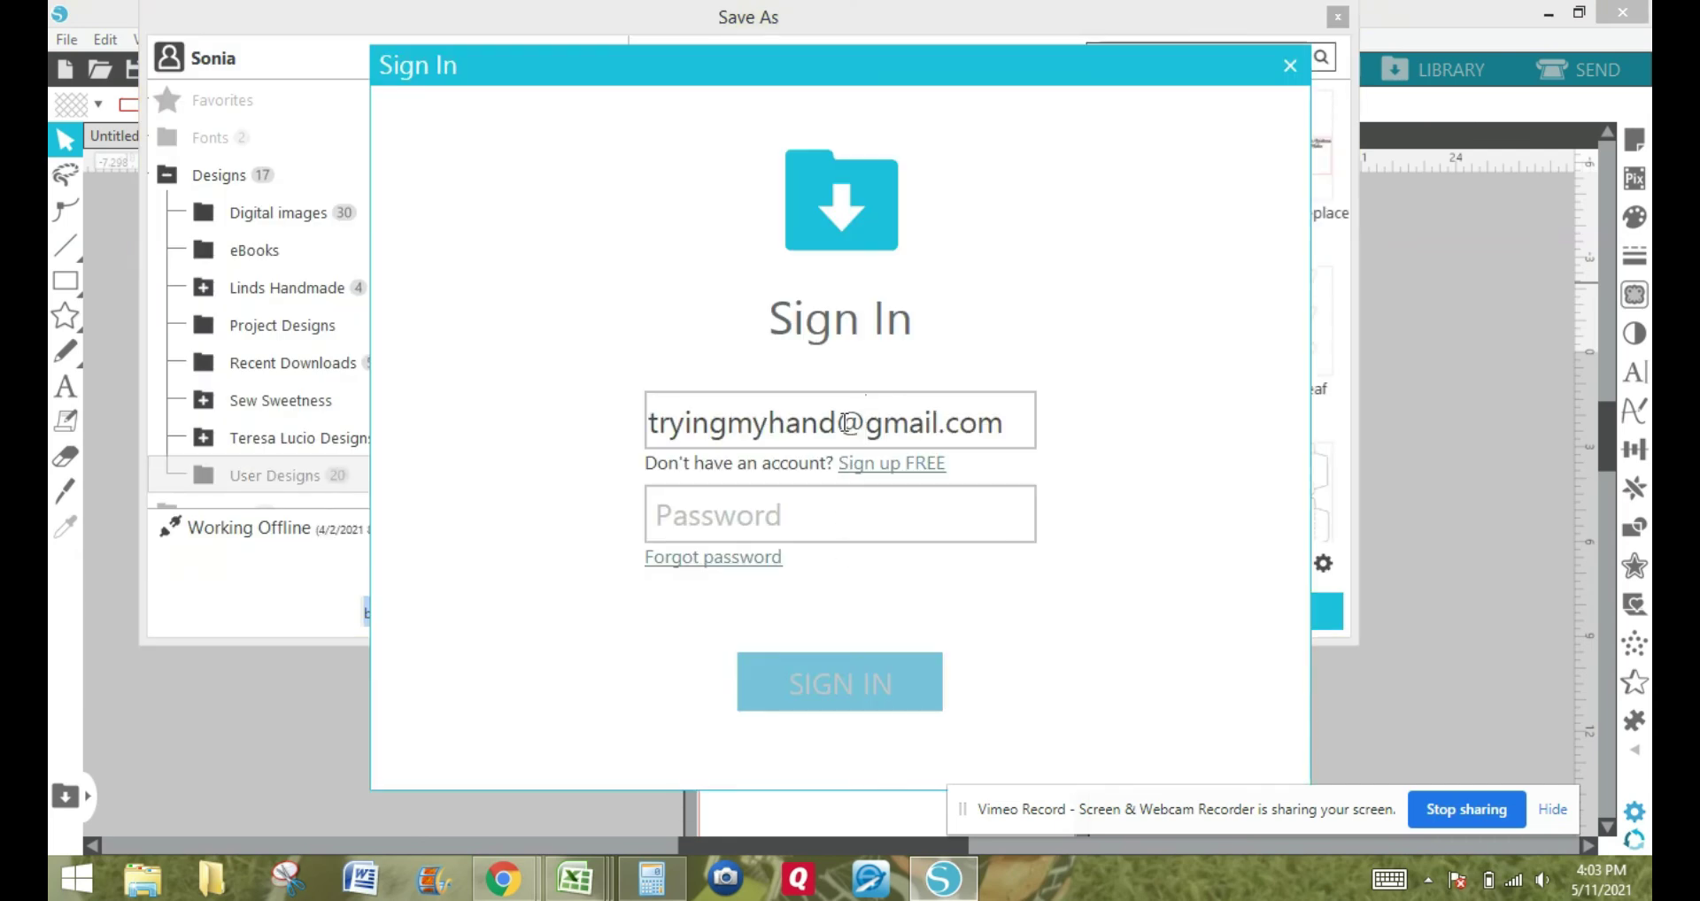
click(867, 499)
text(••)
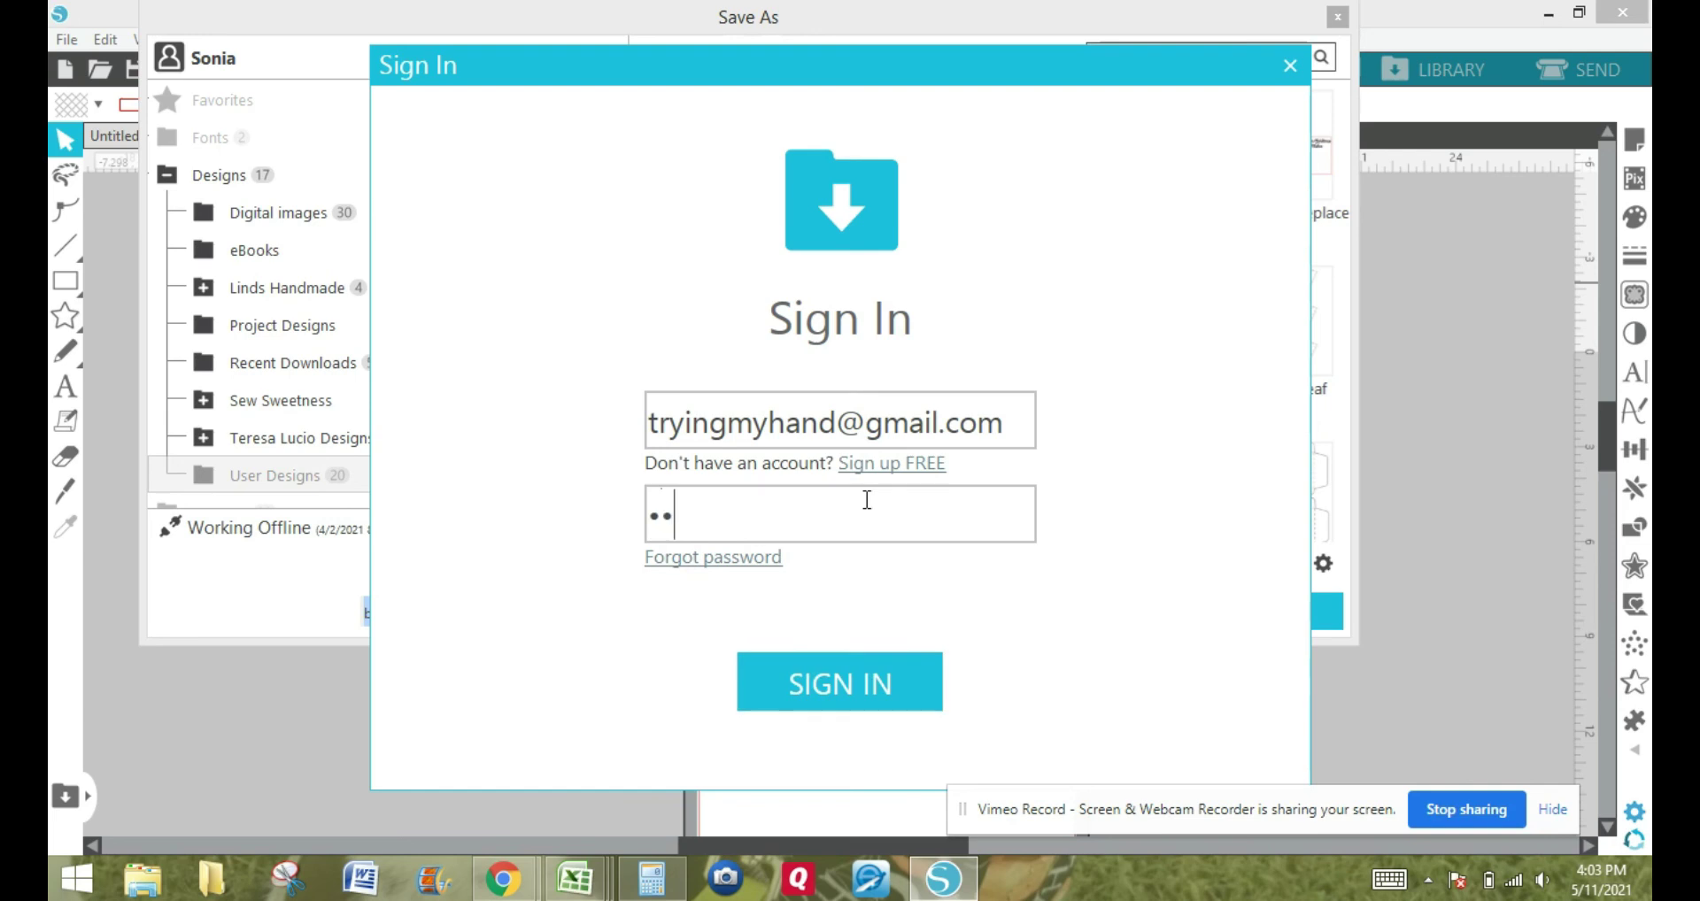
text(•••••••)
click(893, 704)
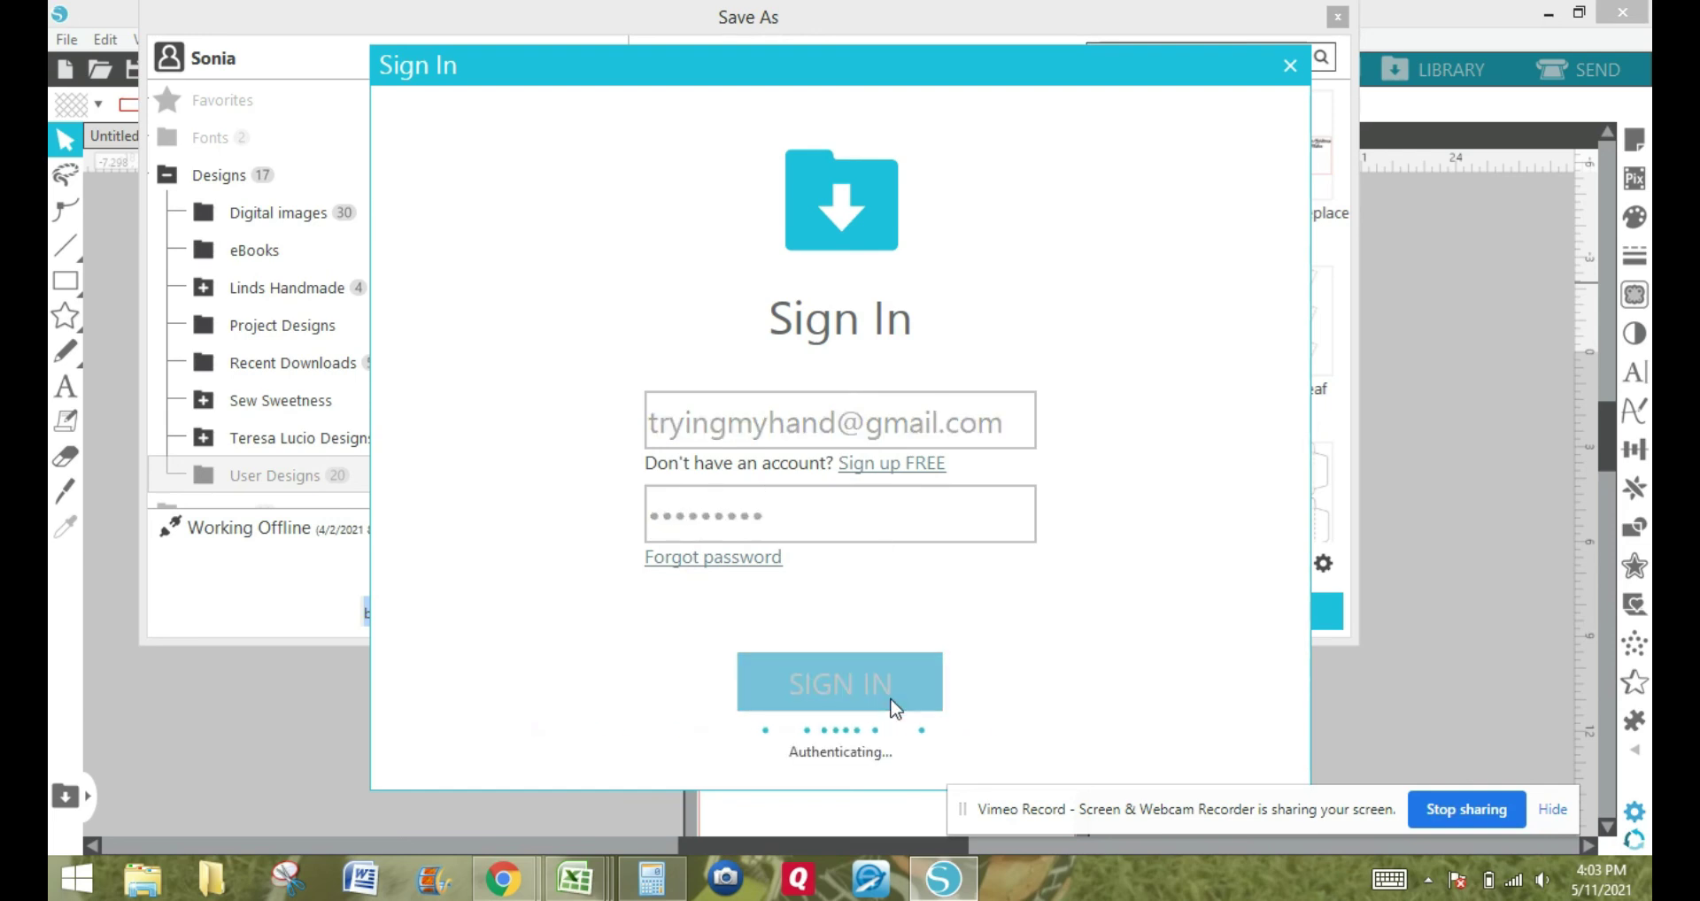
Dismiss the sign-in and save the drawing to the library in a new "Blue Calla" folder under User Designs.
click(1292, 64)
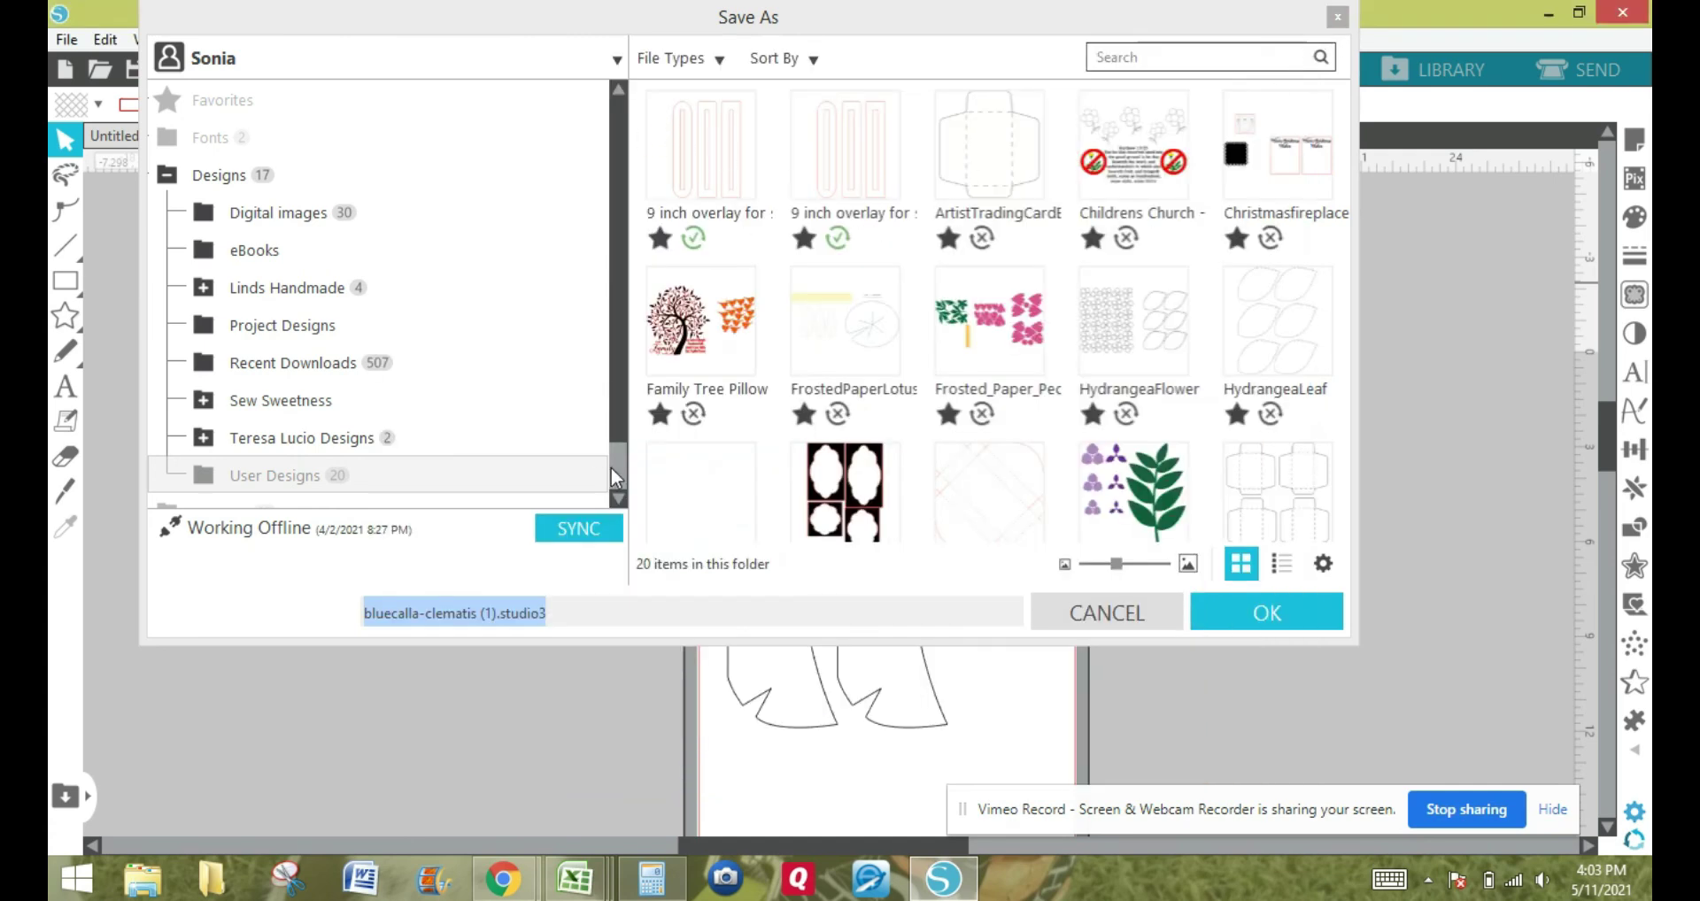
click(619, 498)
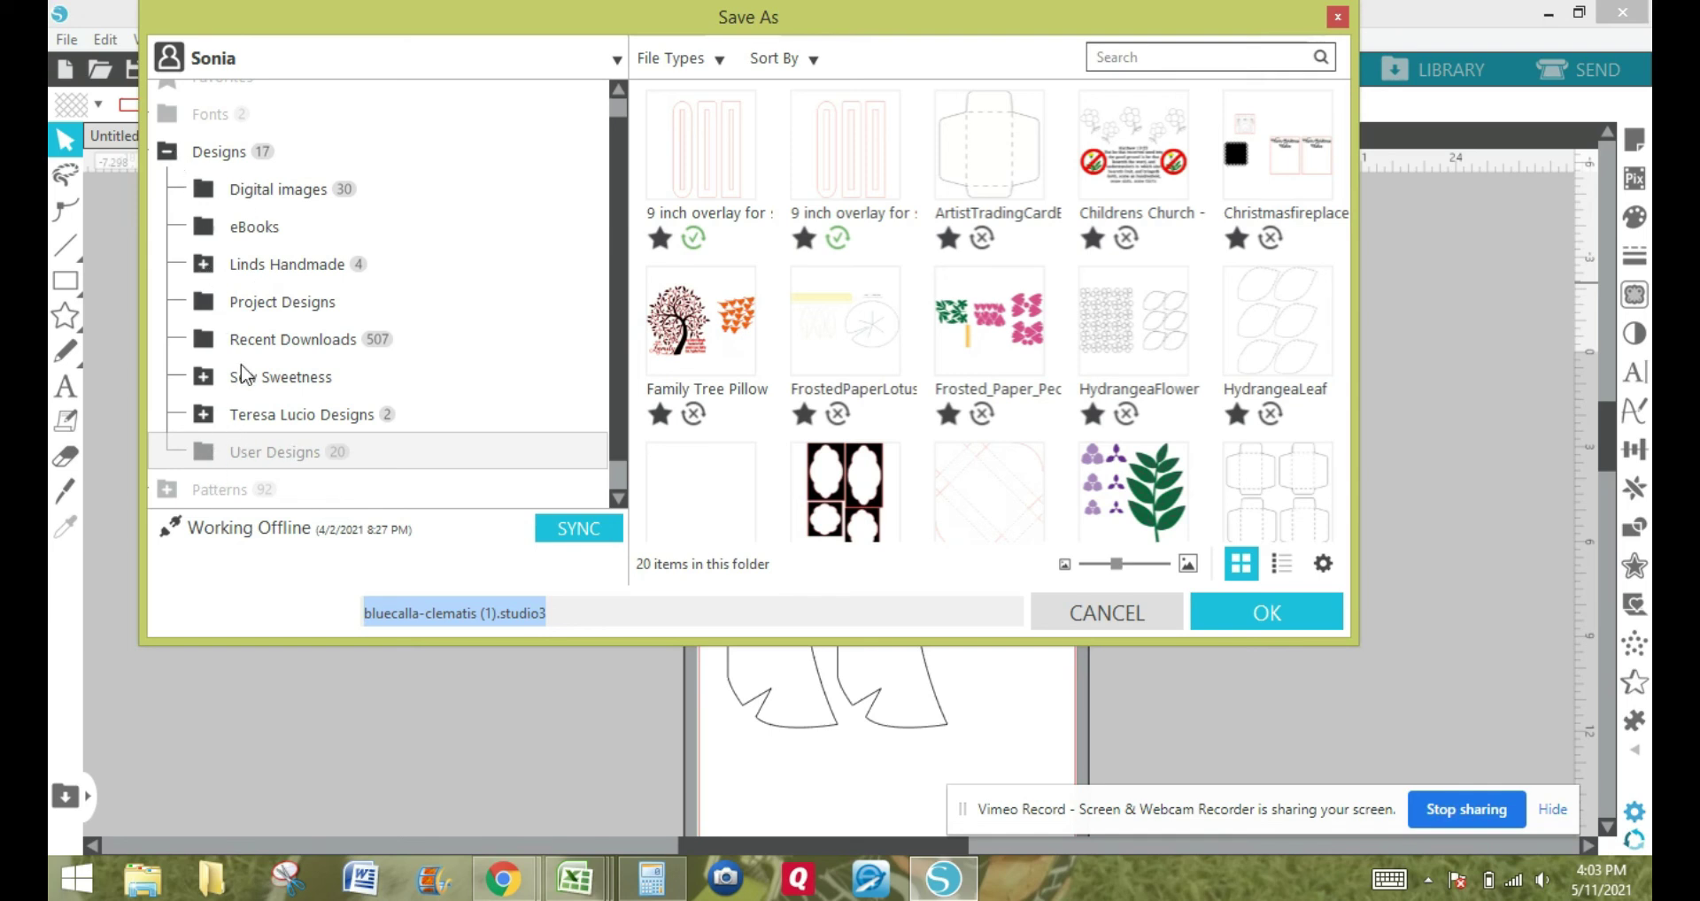
click(617, 501)
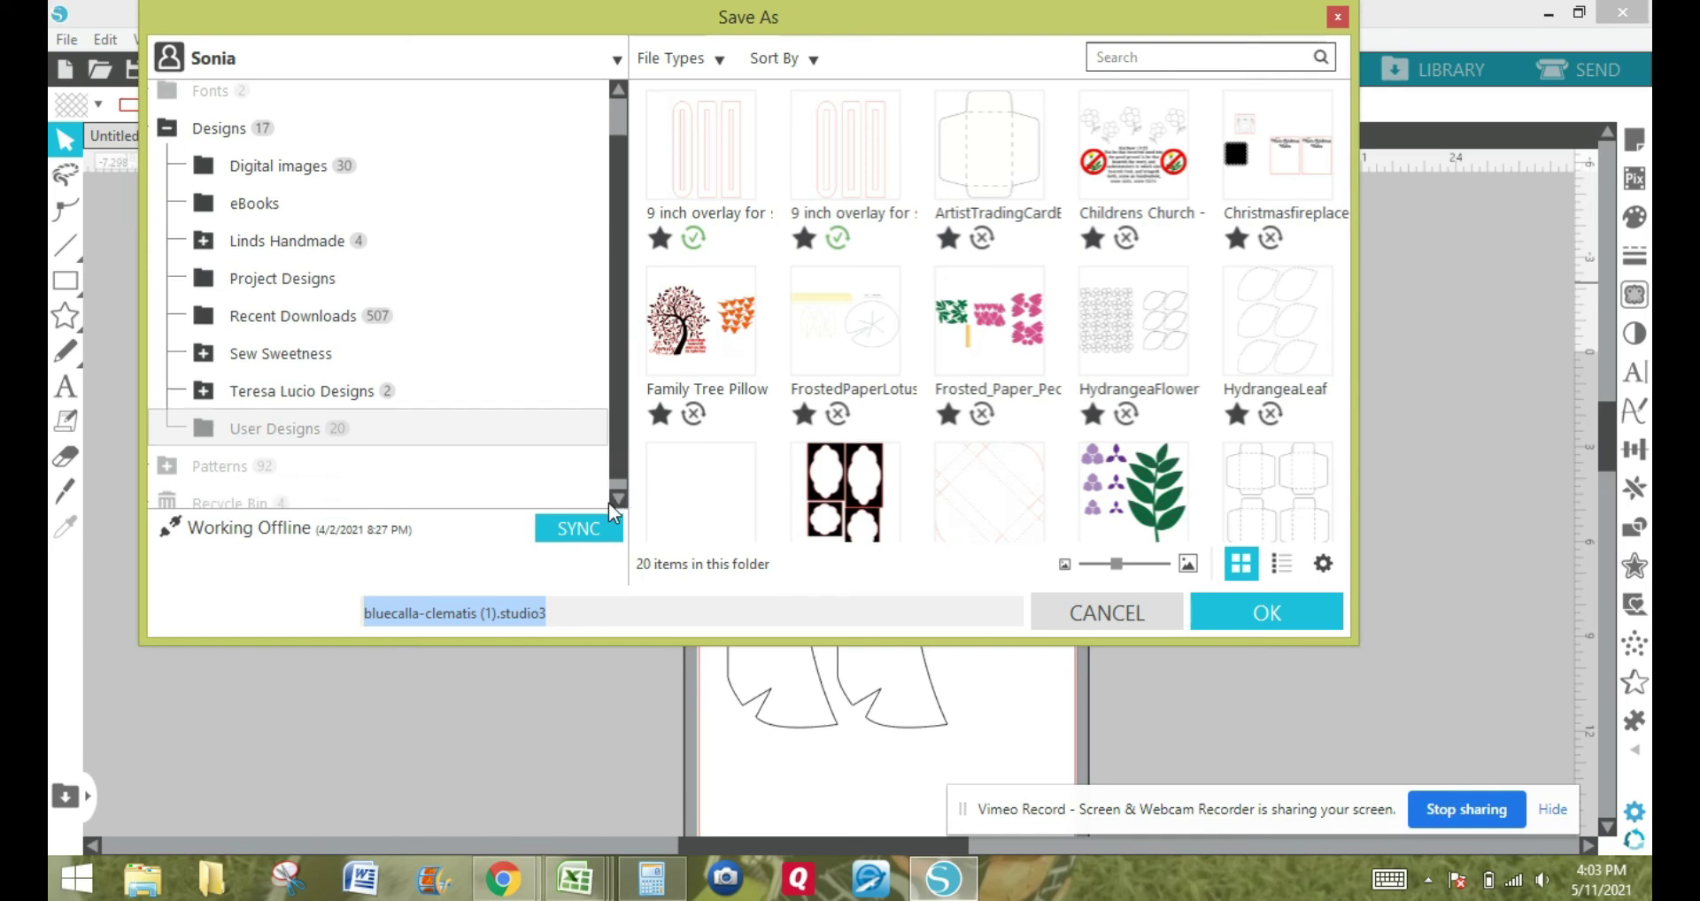
right_click(282, 438)
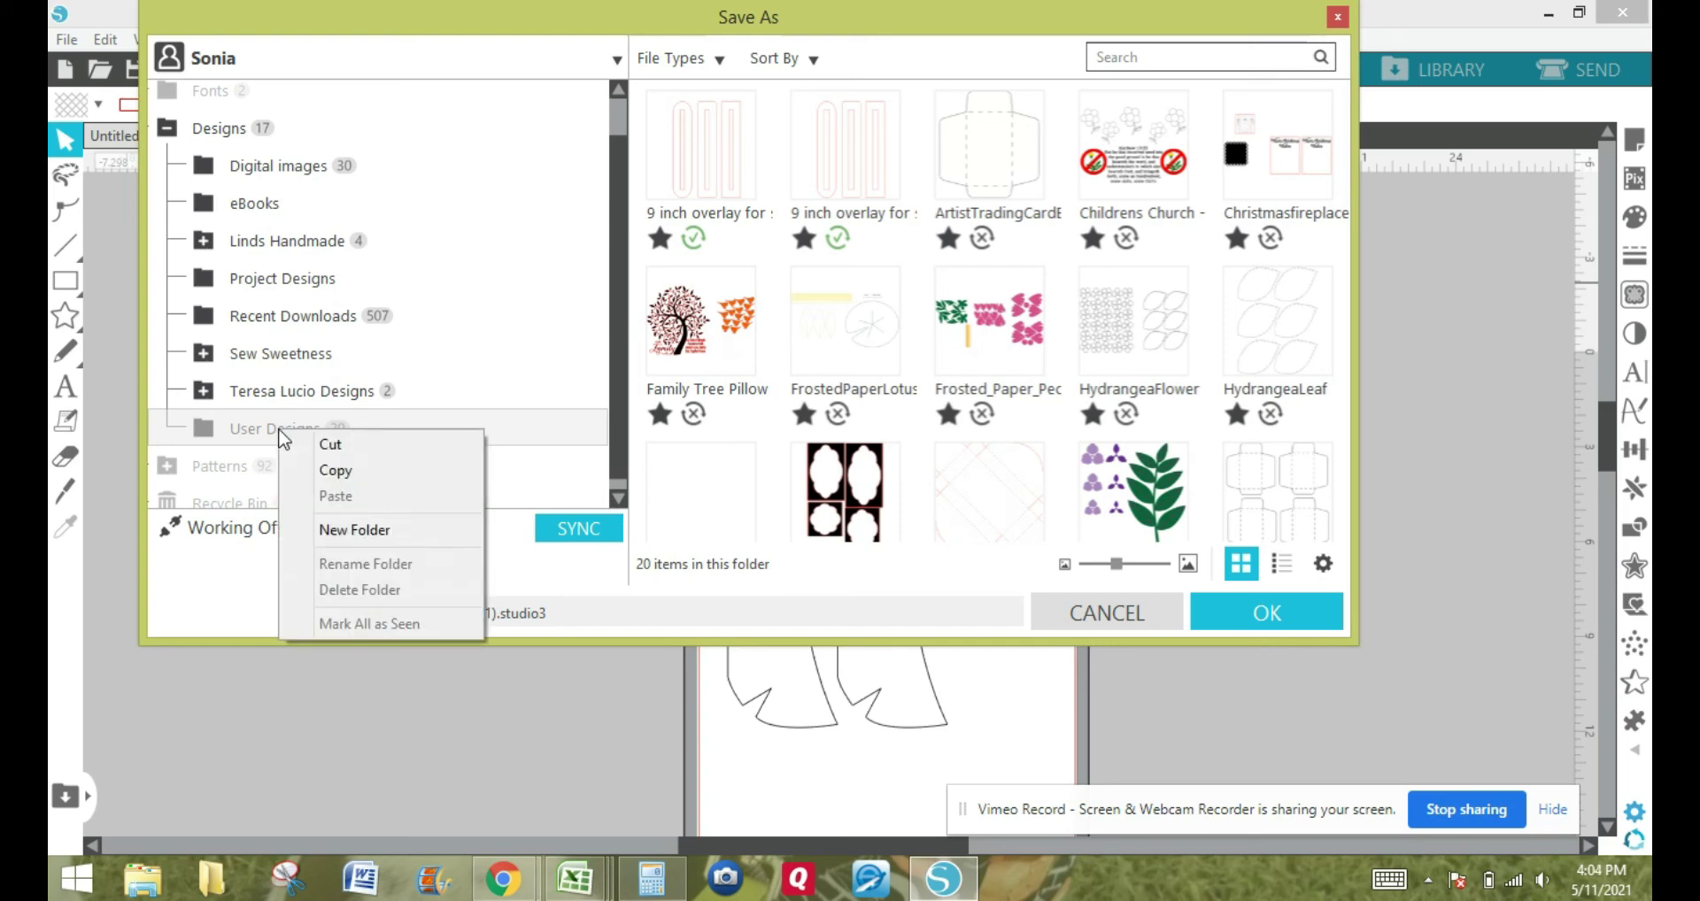
click(346, 531)
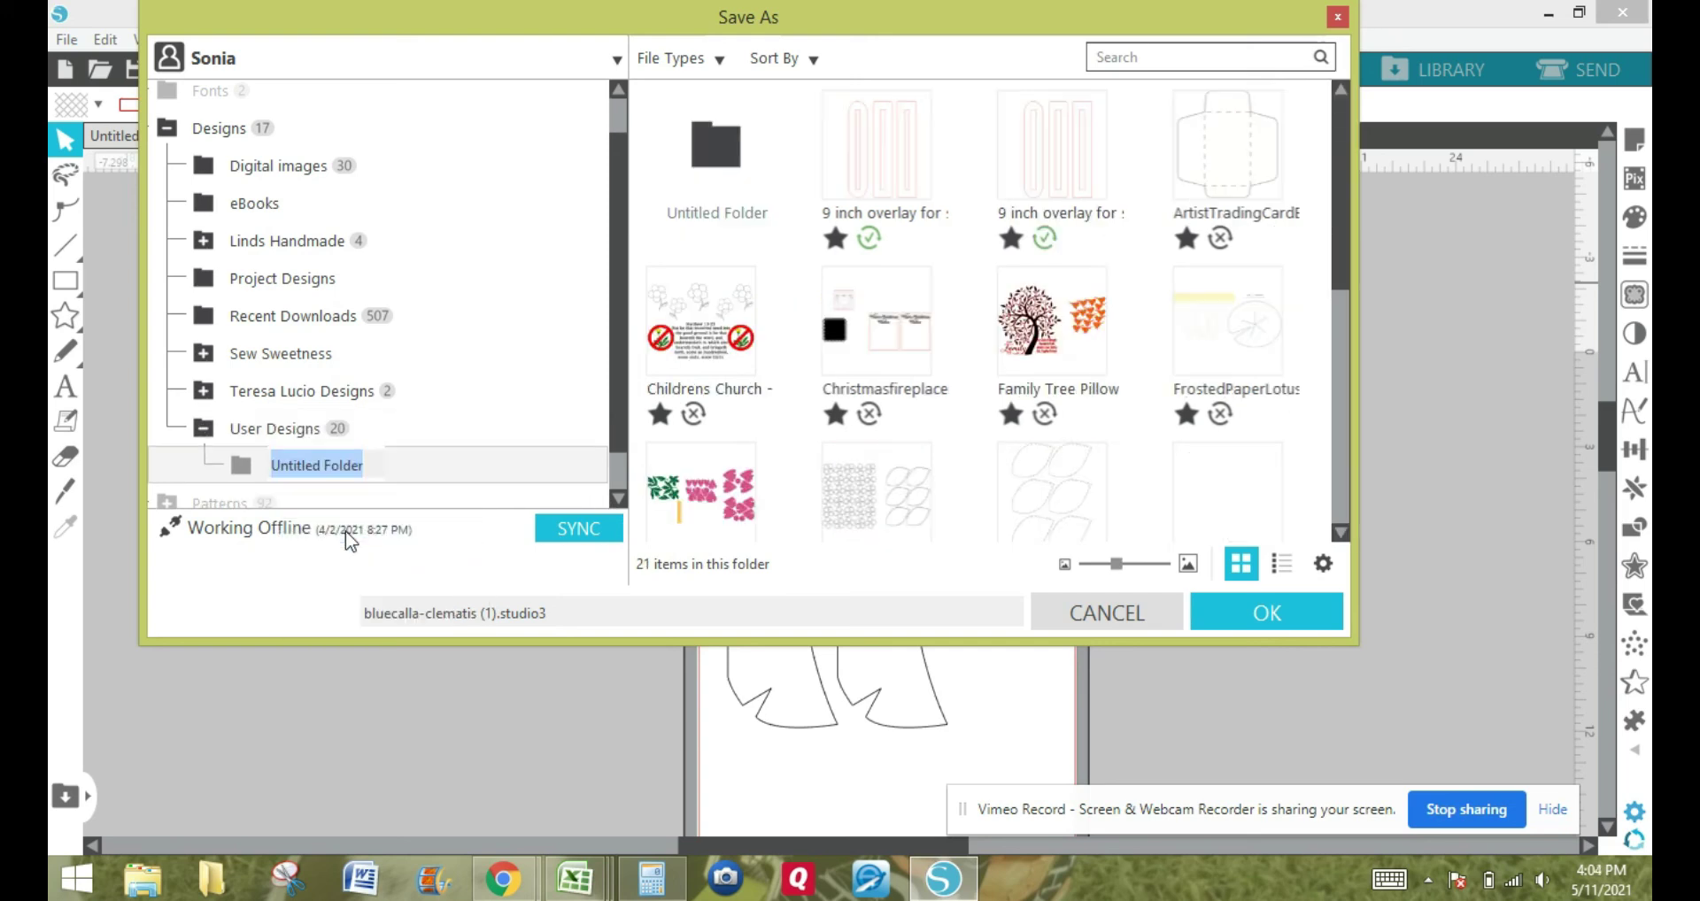
text(Blue Calla)
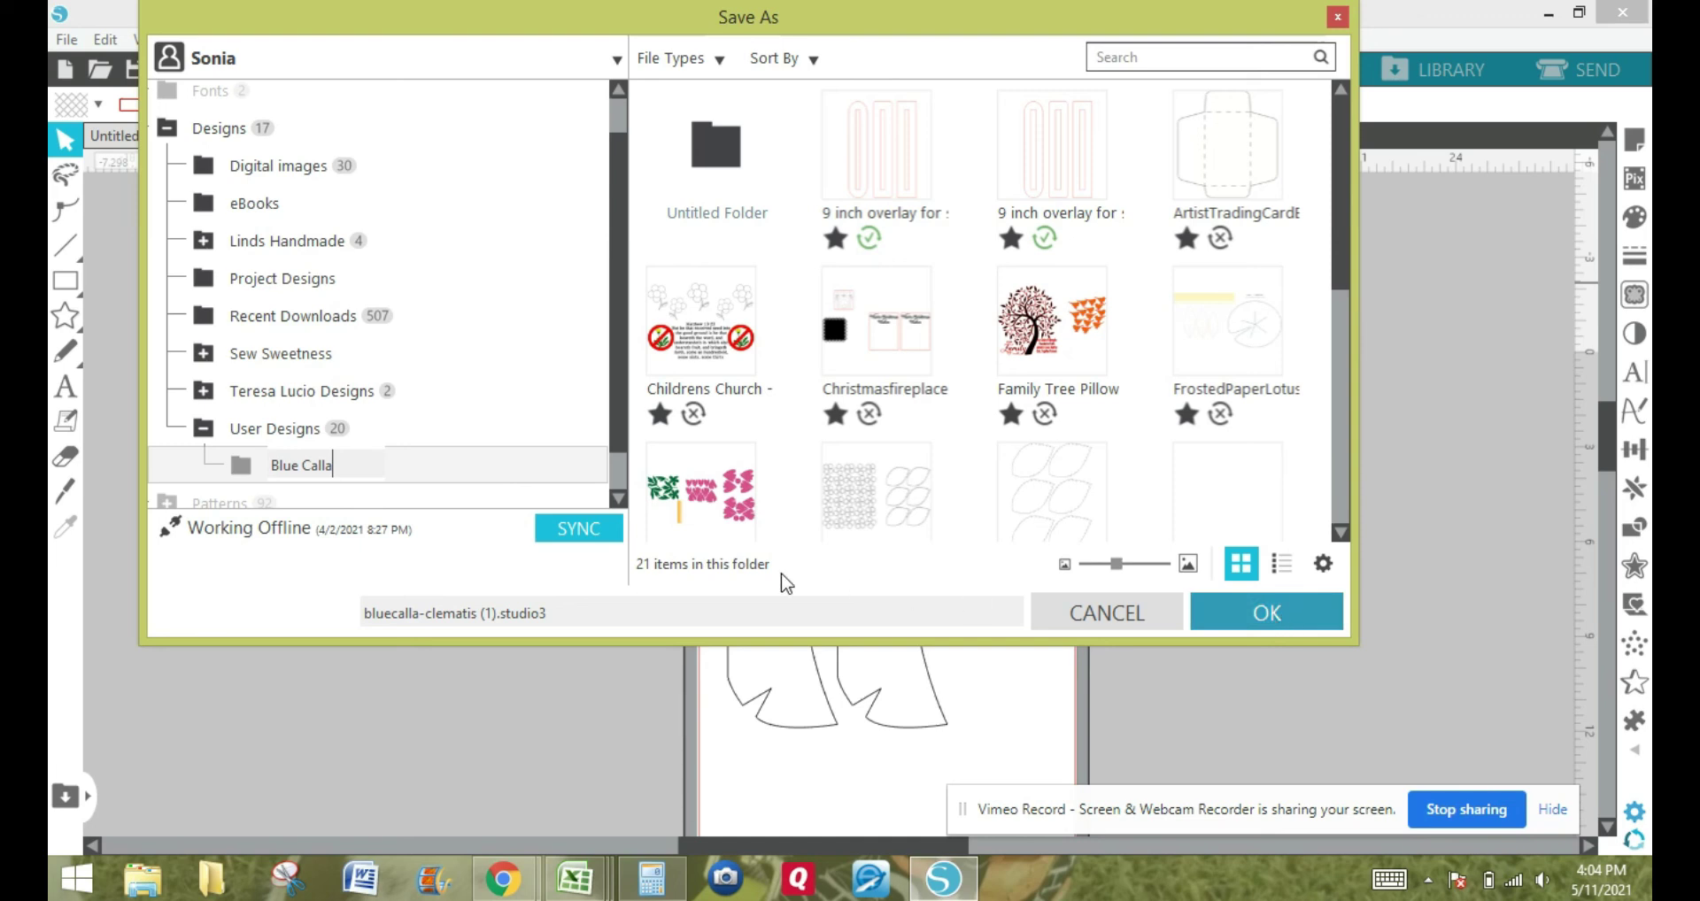
key(Return)
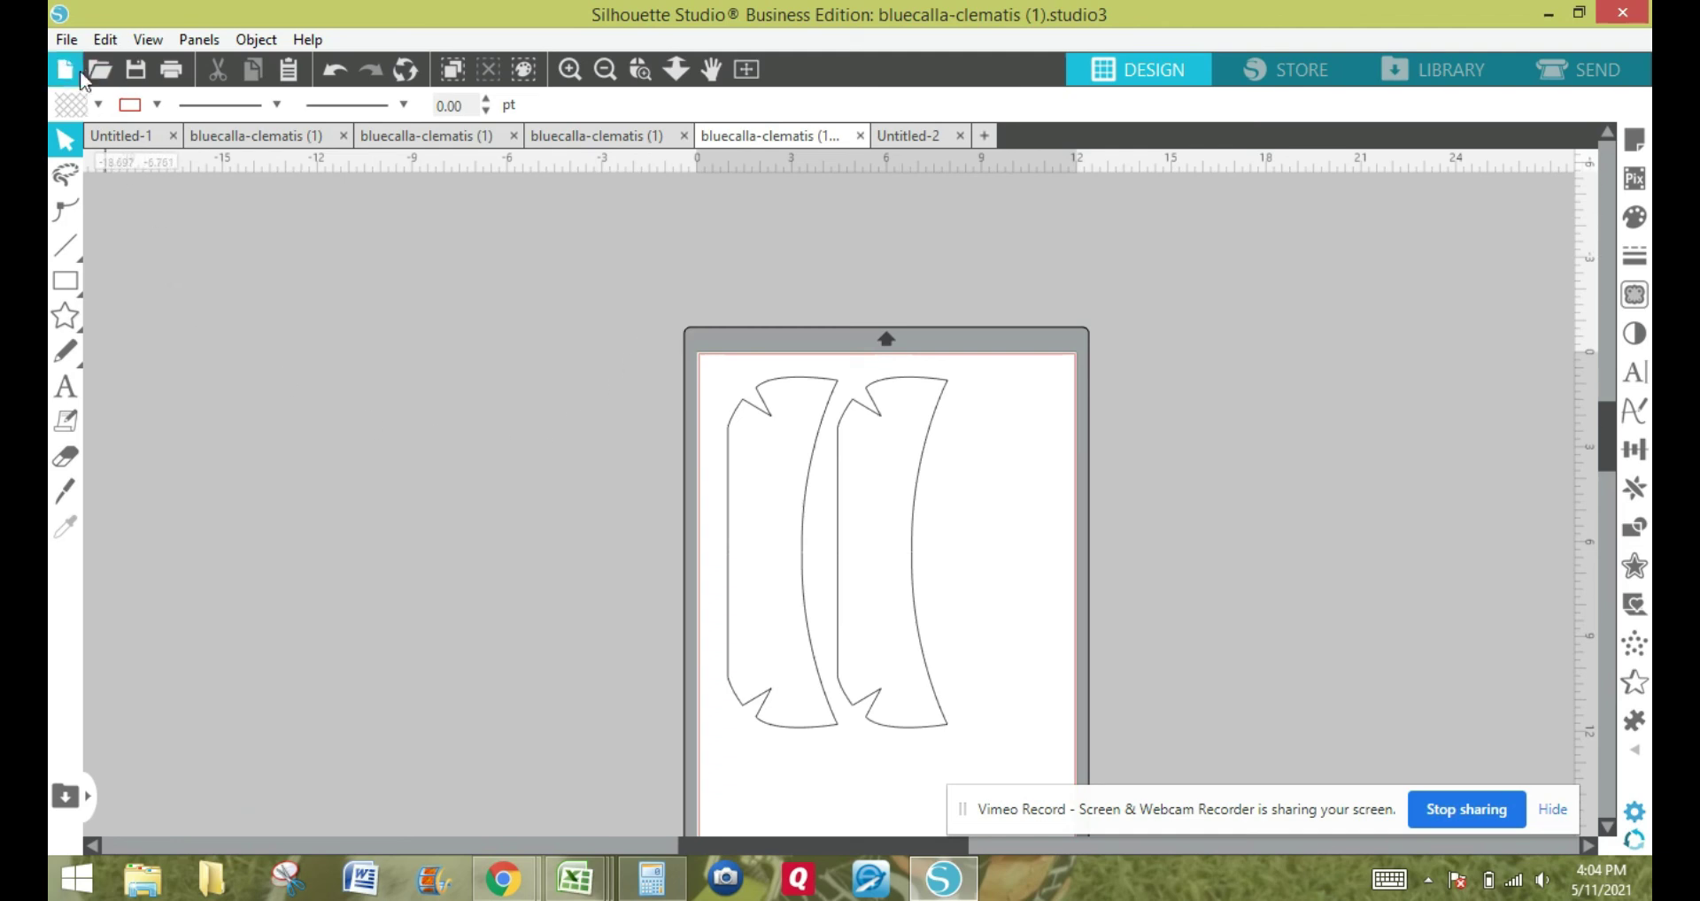
Save the drawing to the library again, in a new subfolder named "Clematis" inside the Blue Calla folder.
click(66, 39)
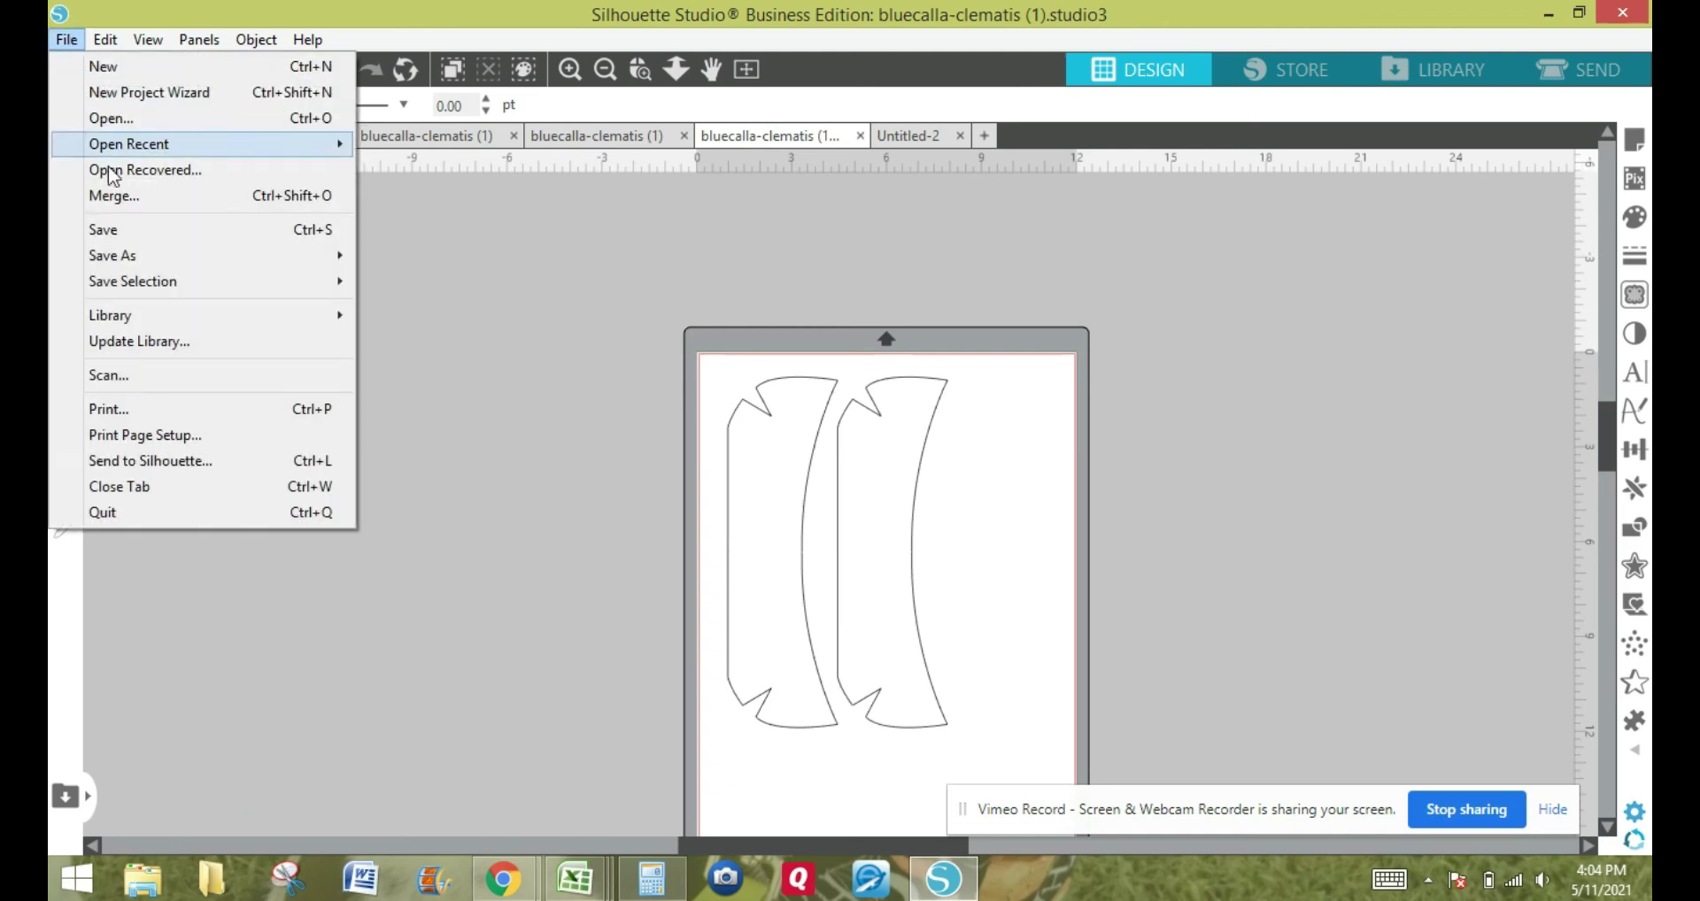
mouse_move(124, 255)
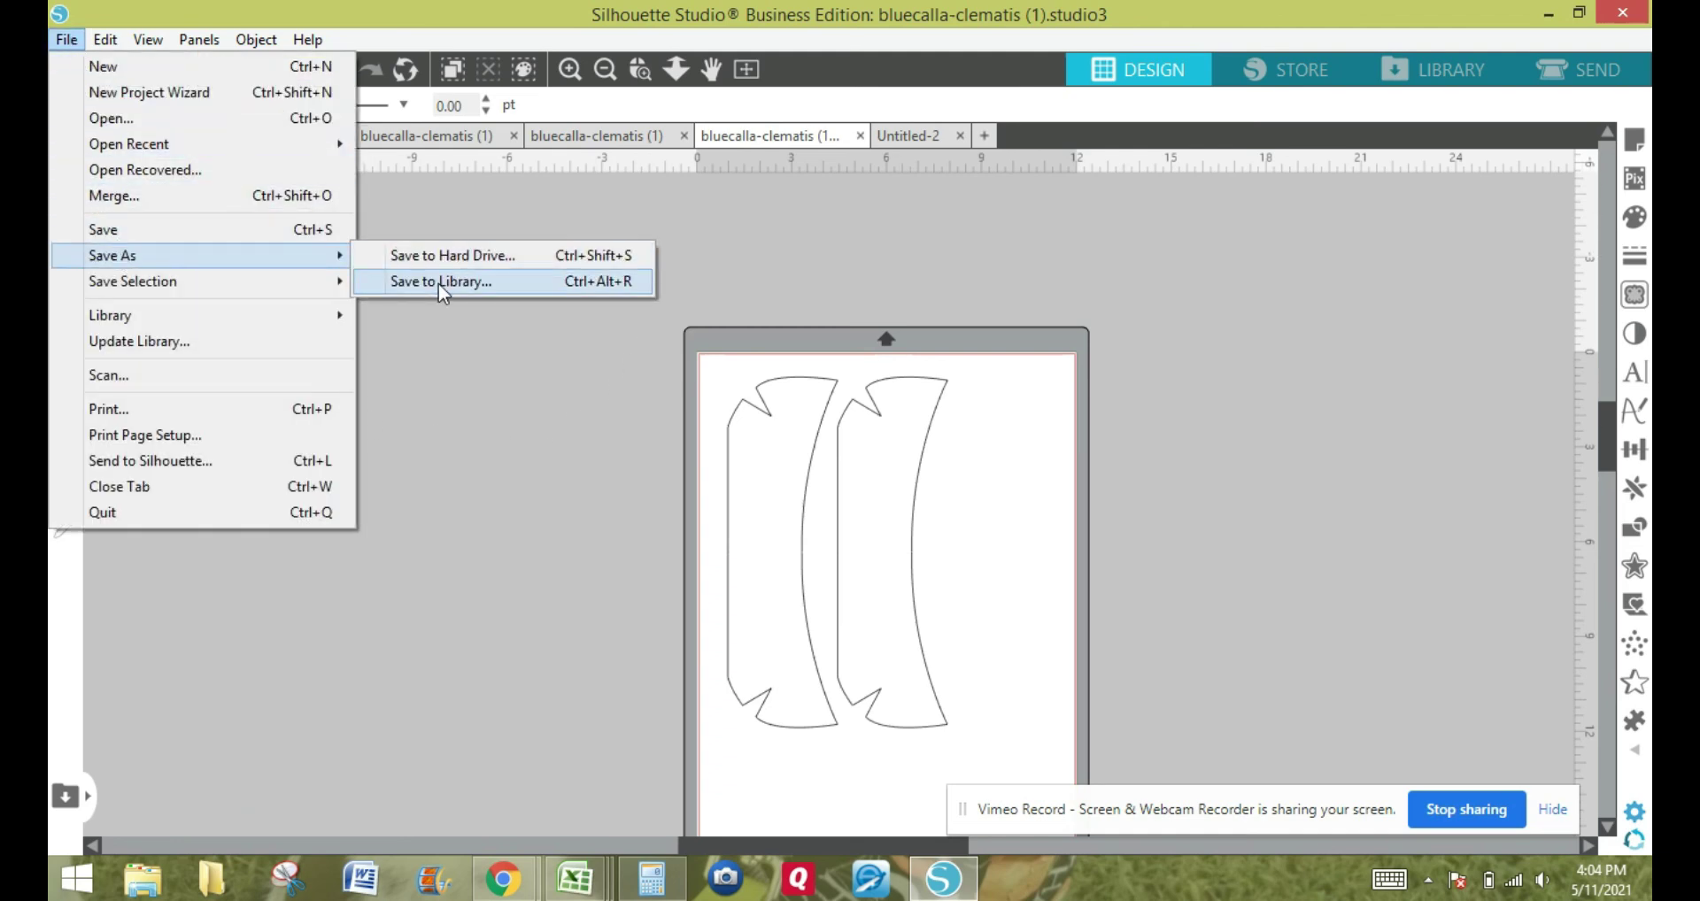
click(438, 283)
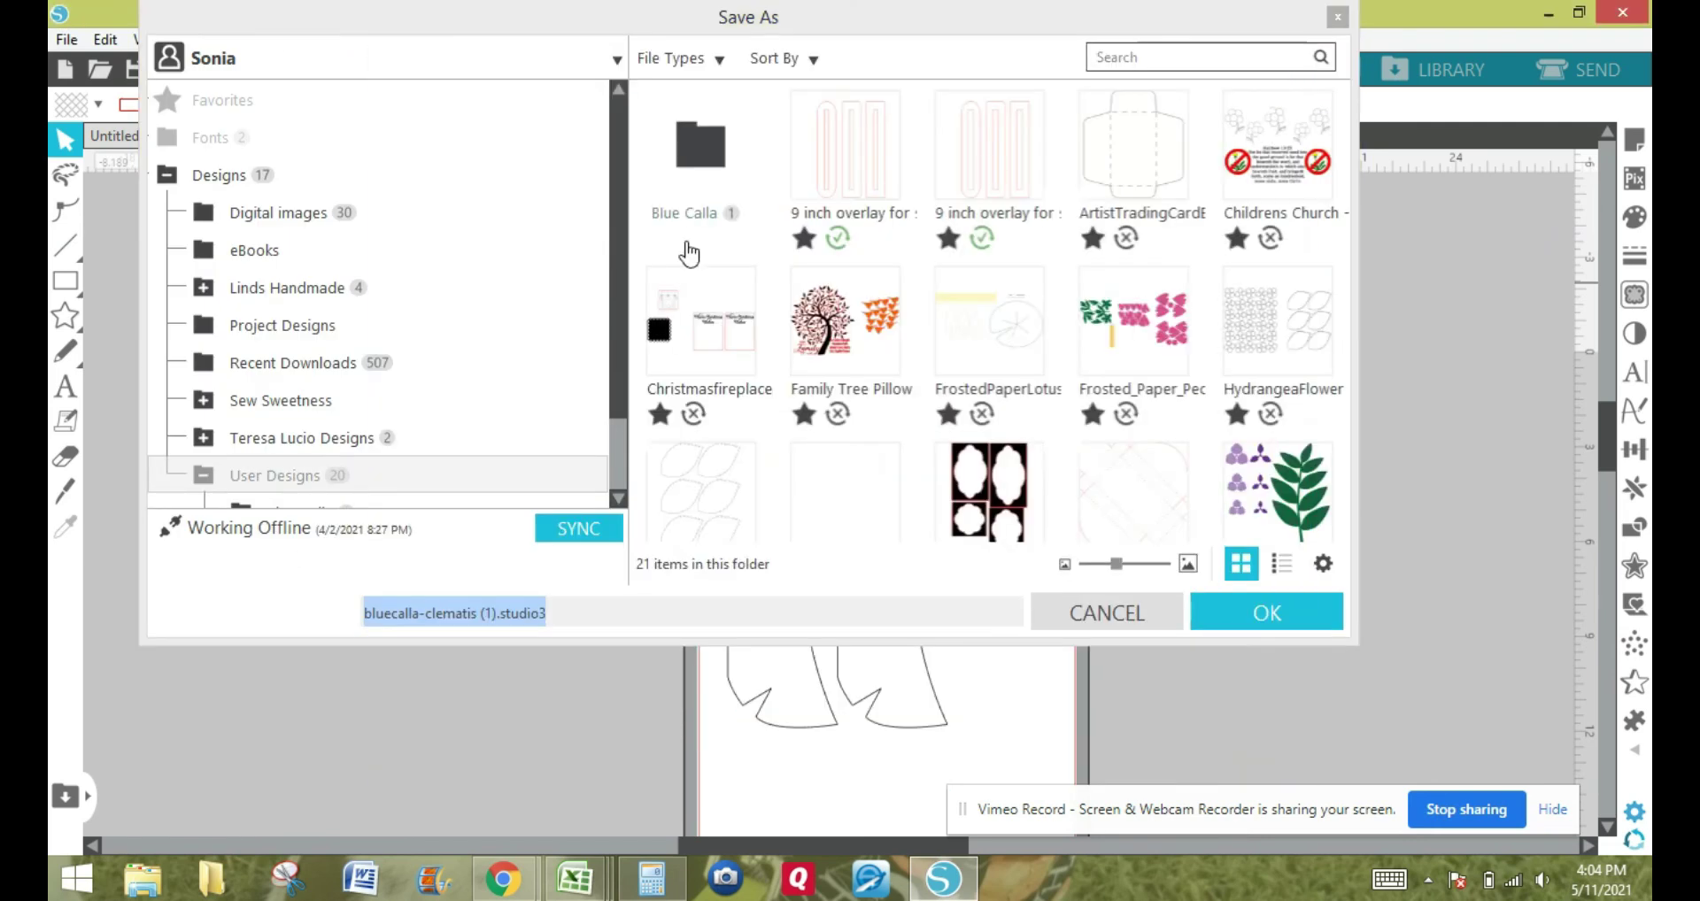
click(618, 500)
click(618, 501)
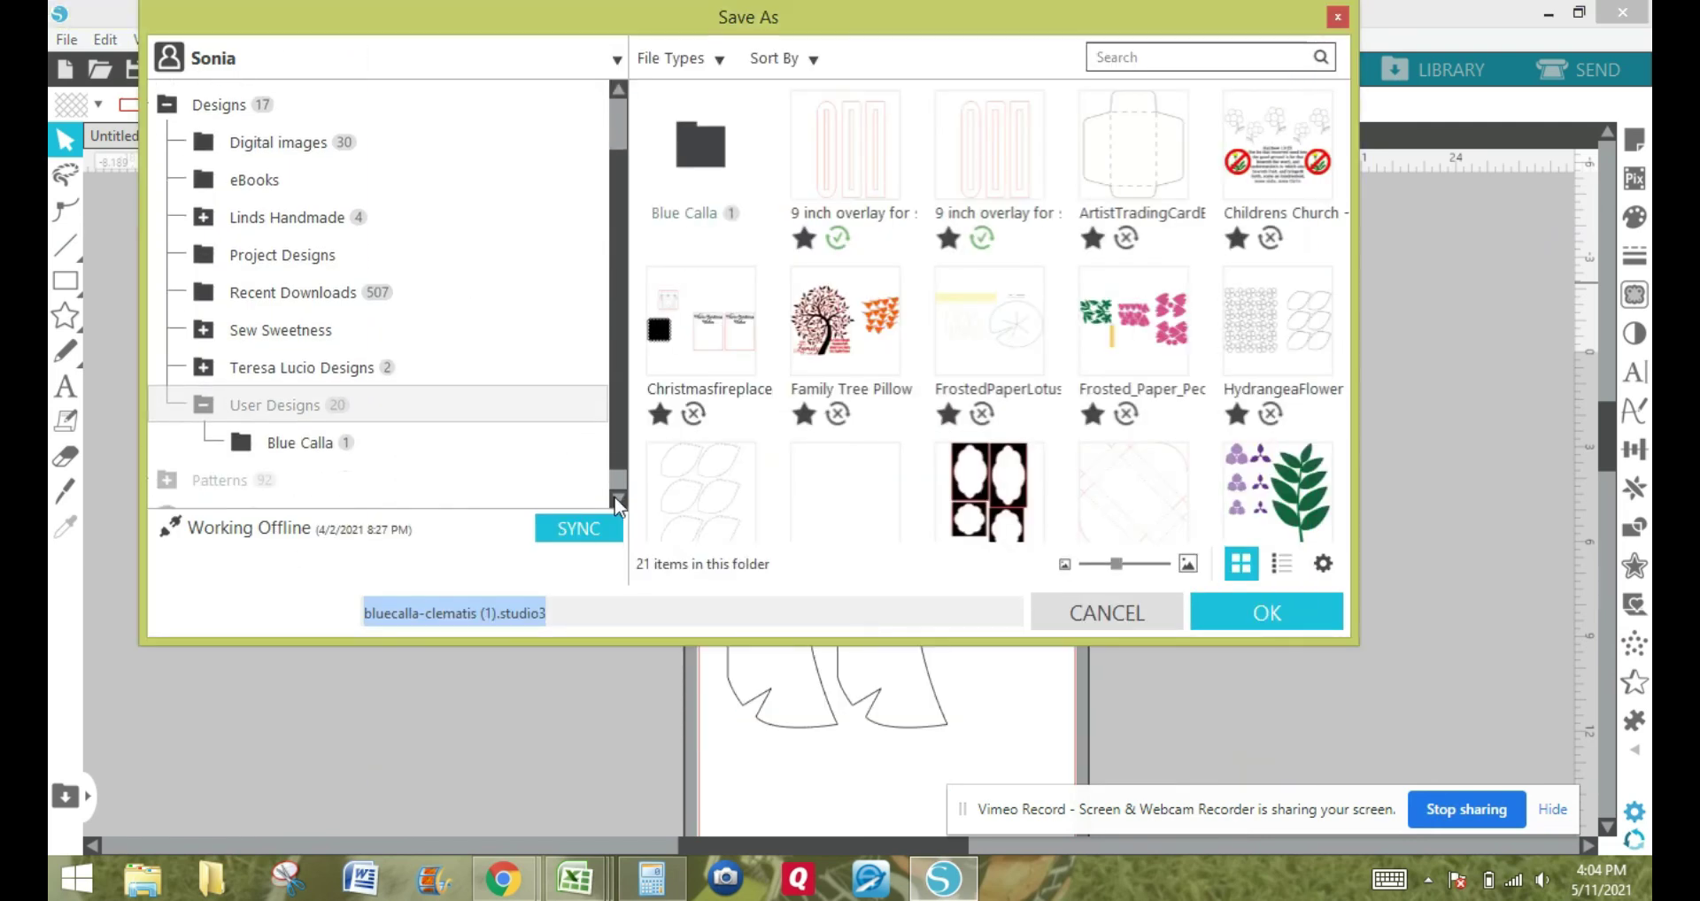
double_click(293, 447)
click(338, 457)
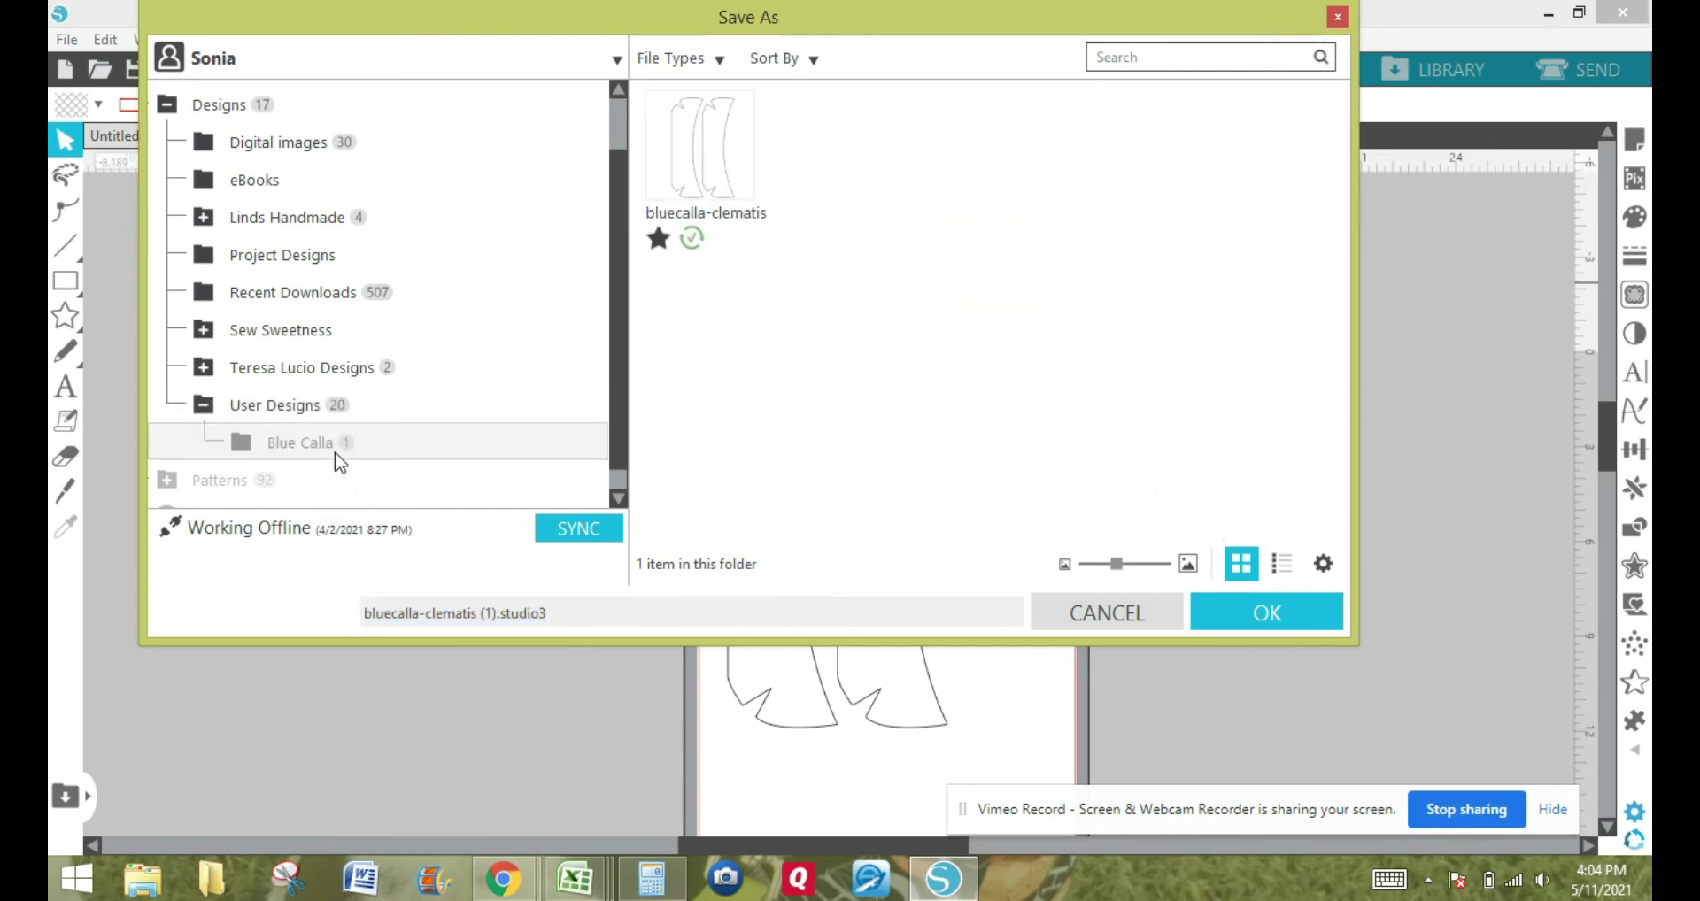
right_click(373, 448)
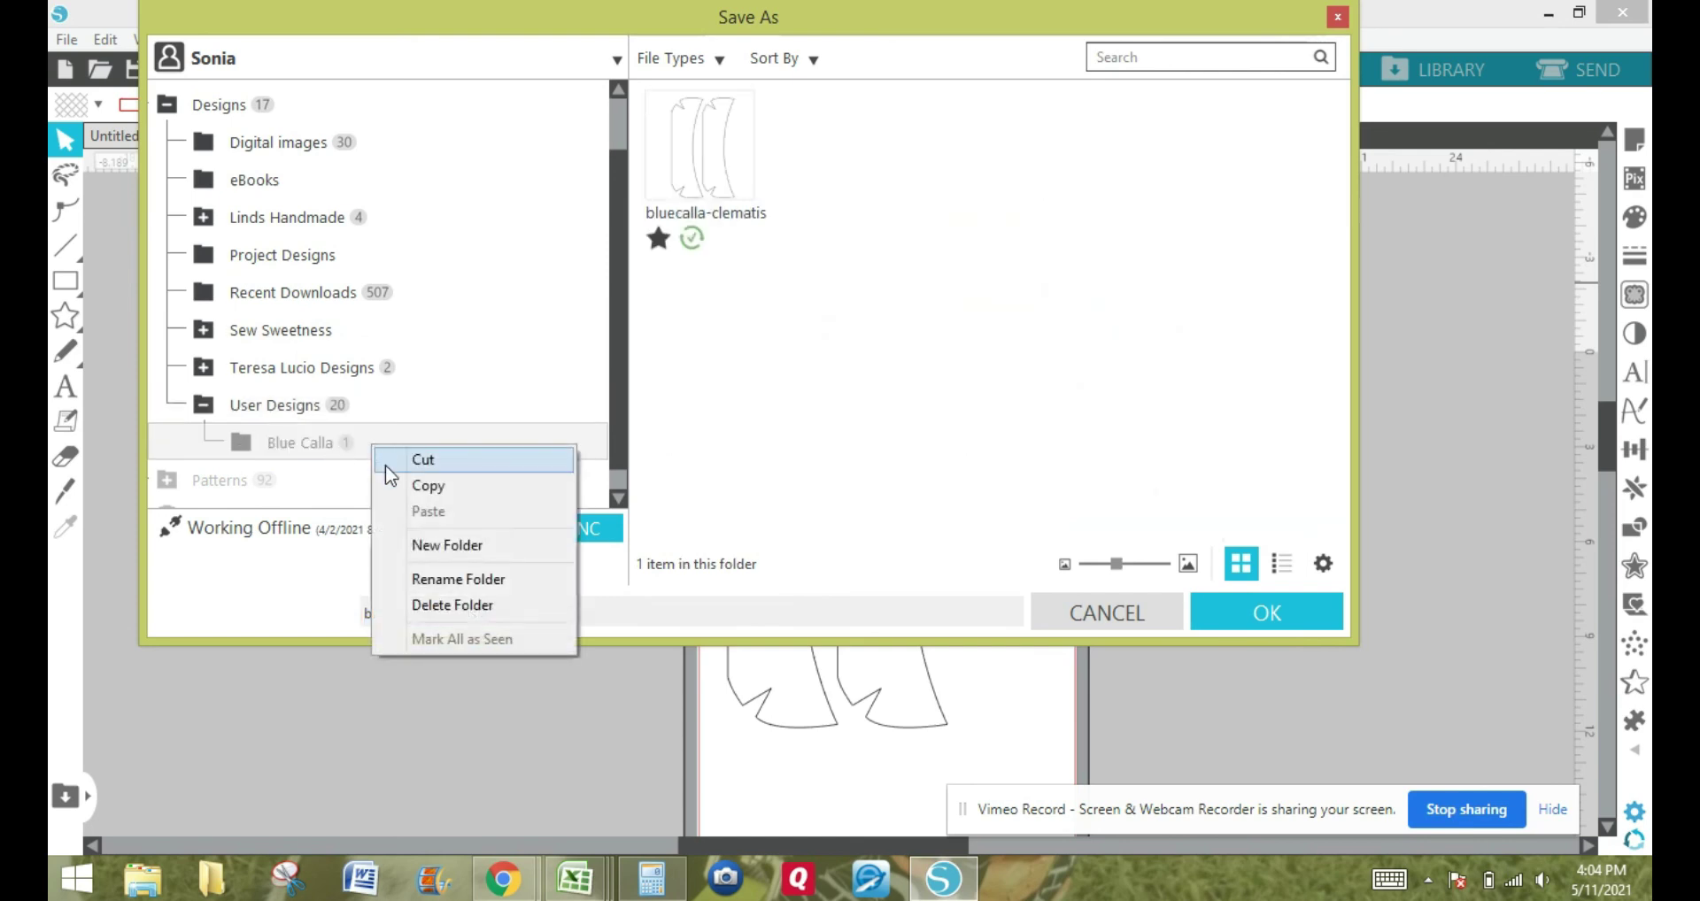
click(420, 545)
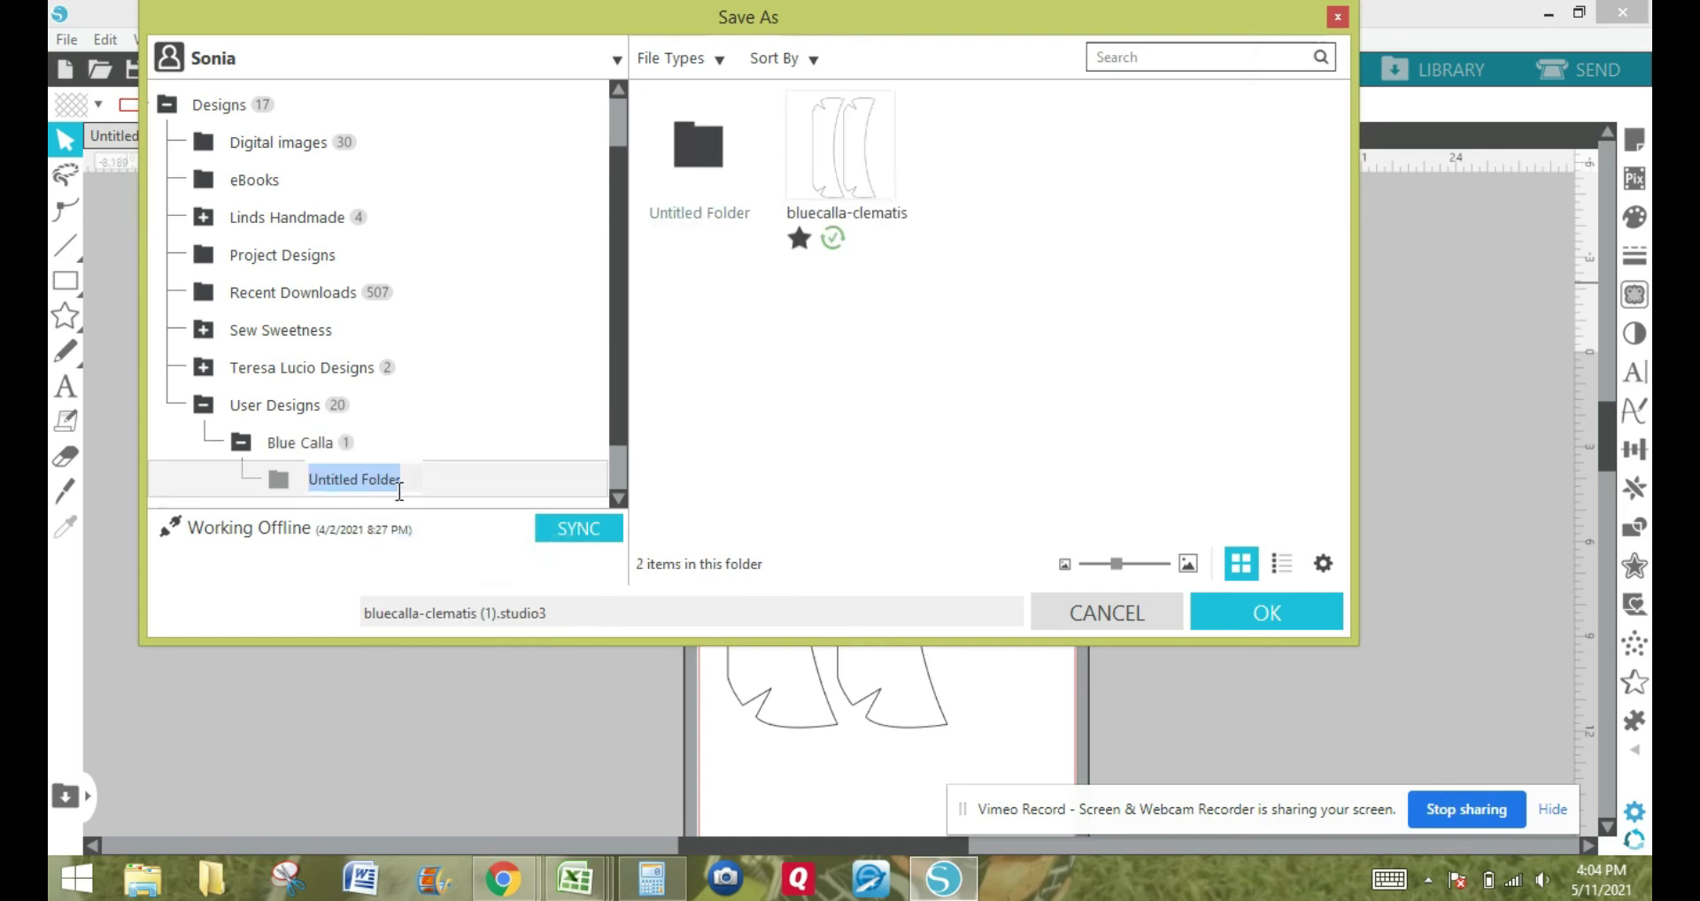
text(Clematis)
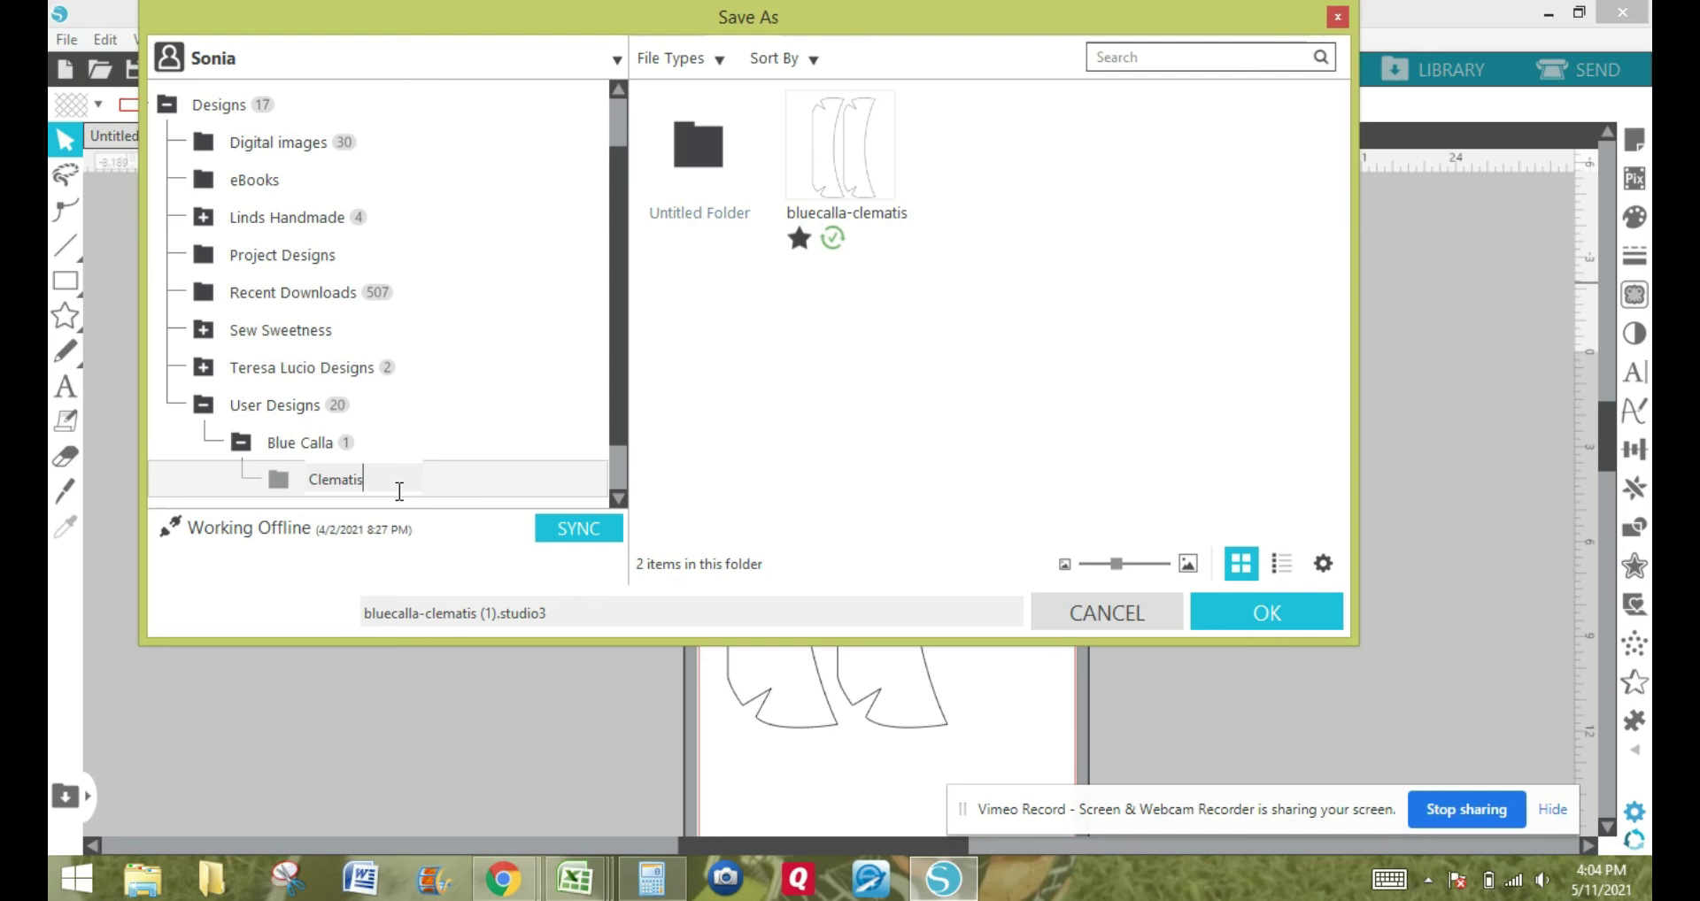
key(Return)
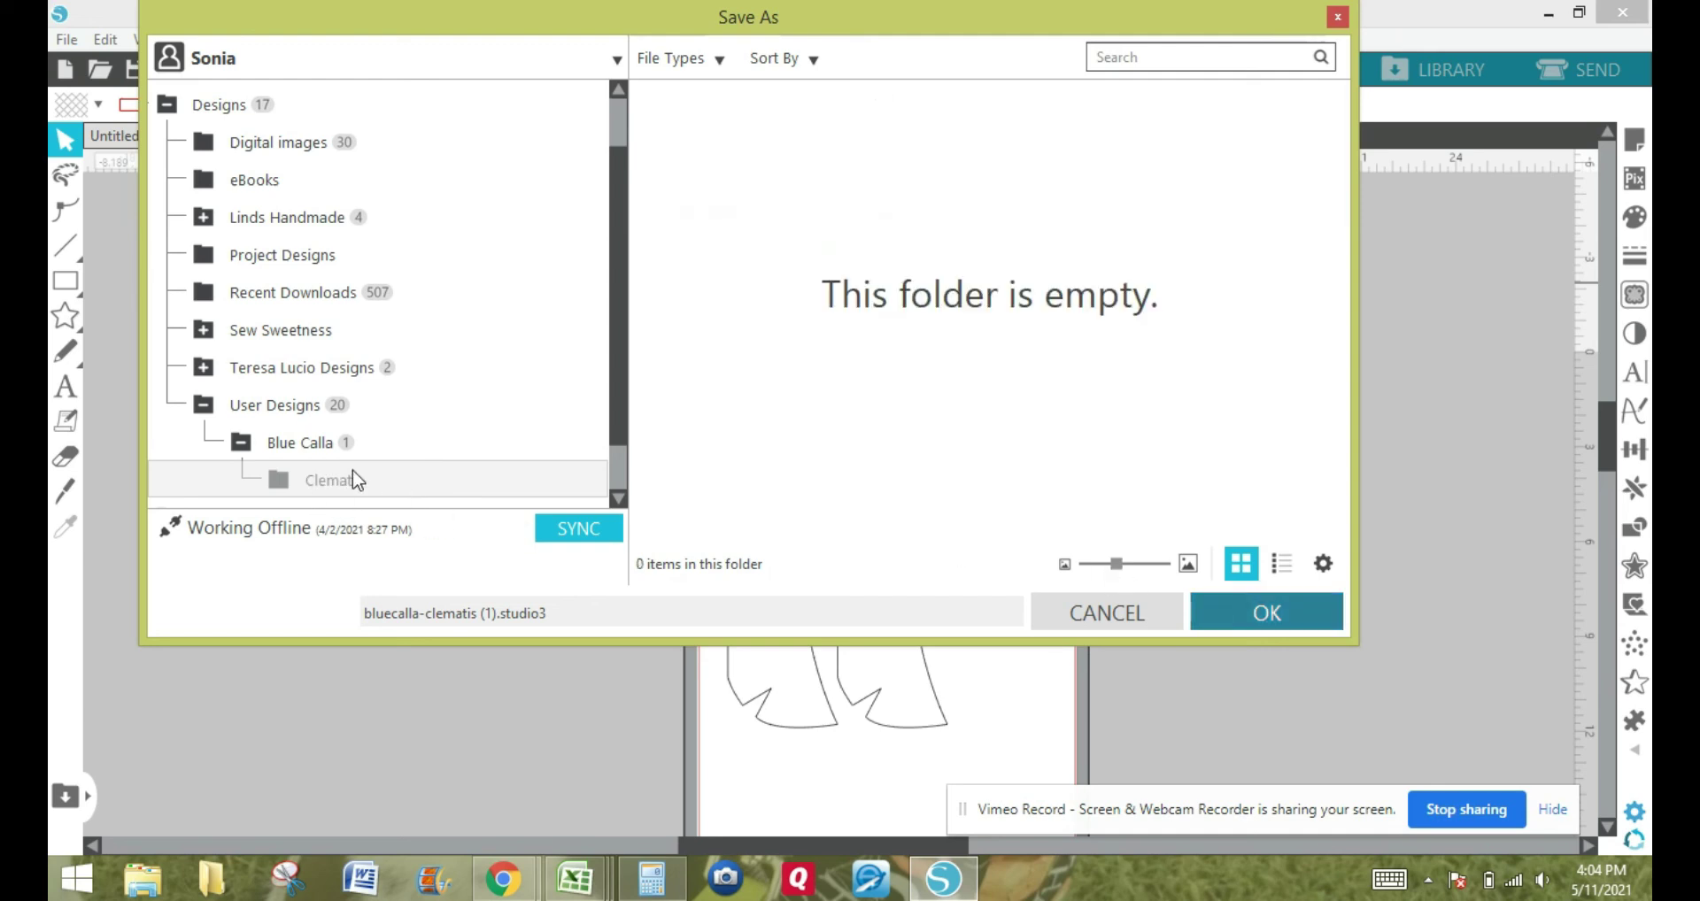
key(Return)
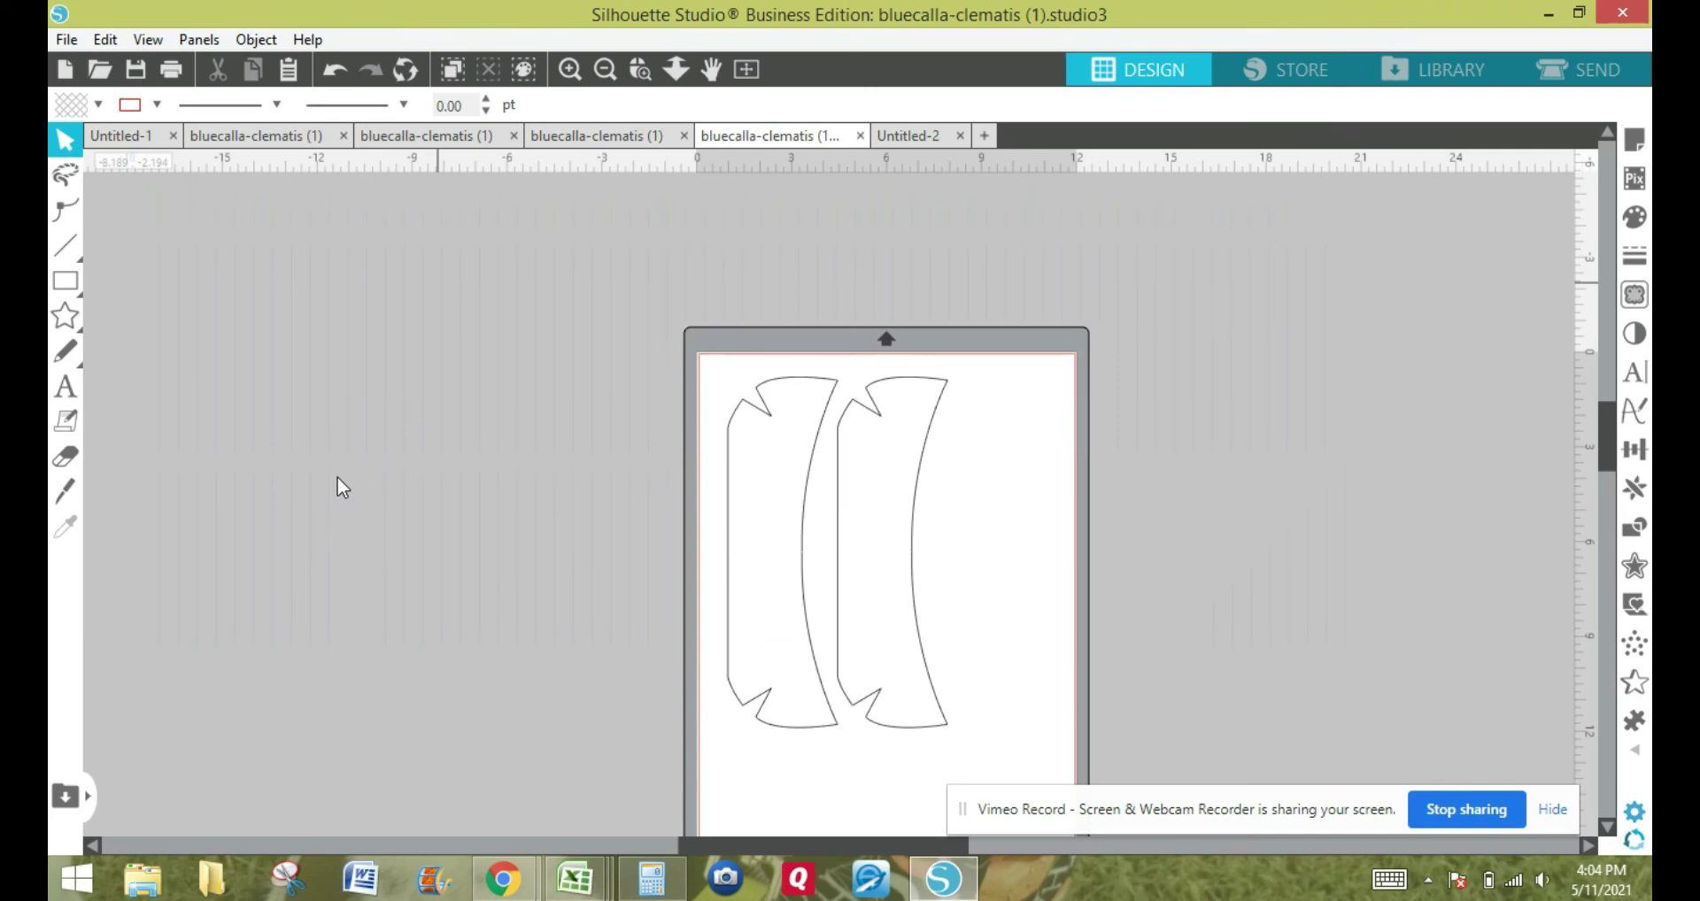
Save another library copy of the two notched outlines in the existing Clematis folder, skipping the sign-in.
click(68, 41)
mouse_move(117, 257)
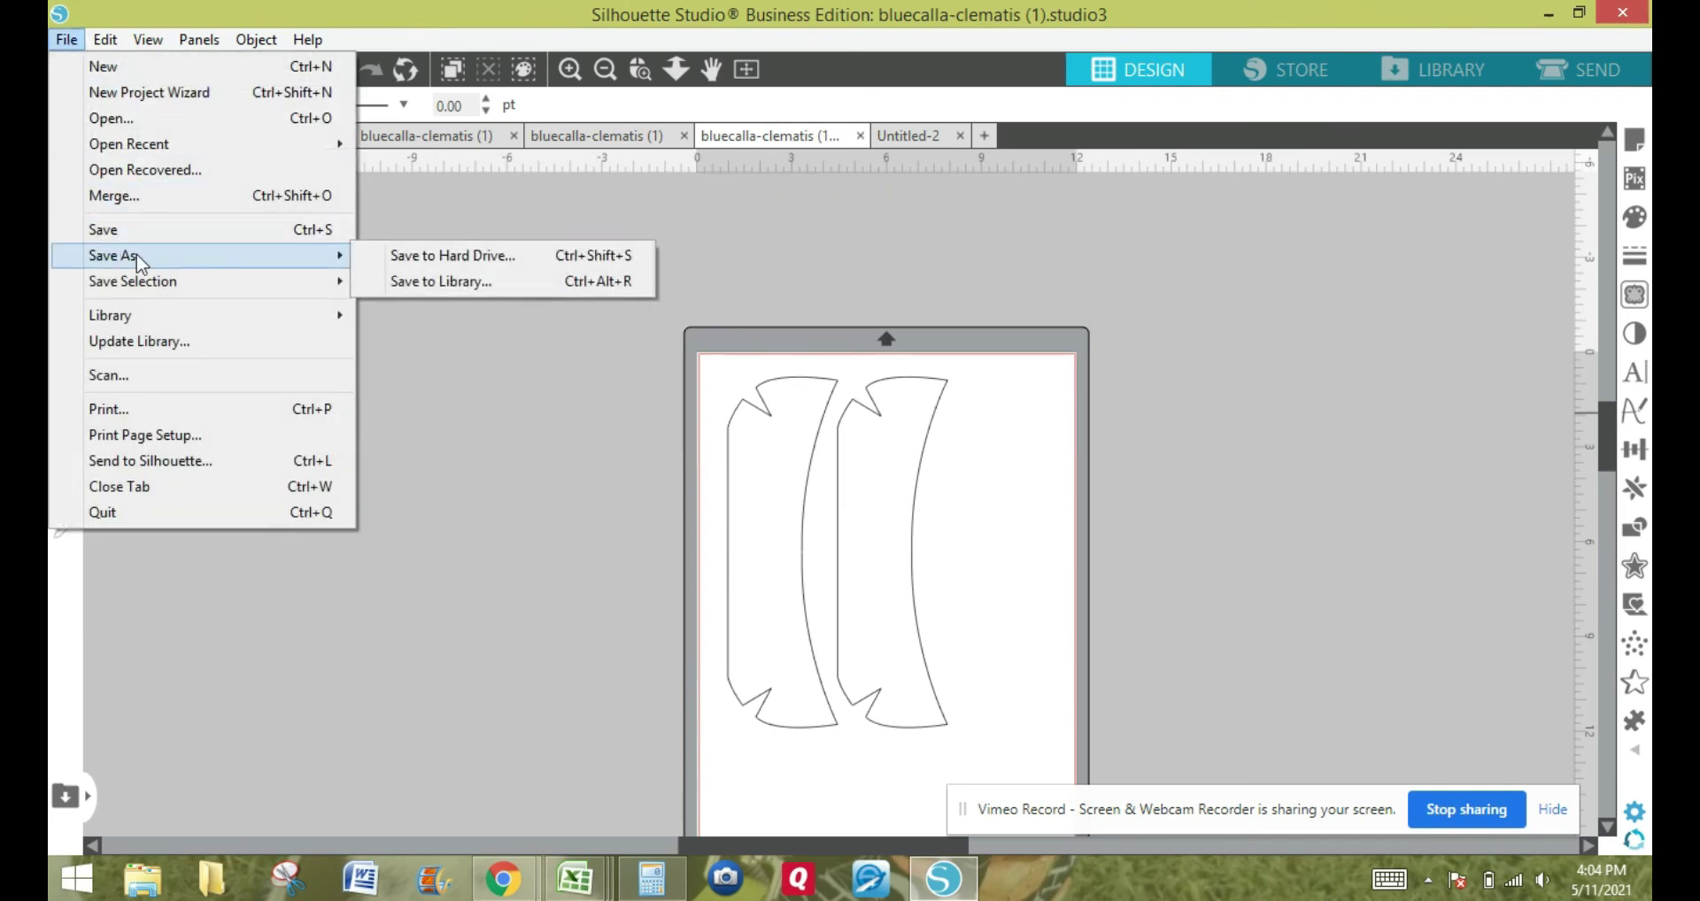
click(421, 282)
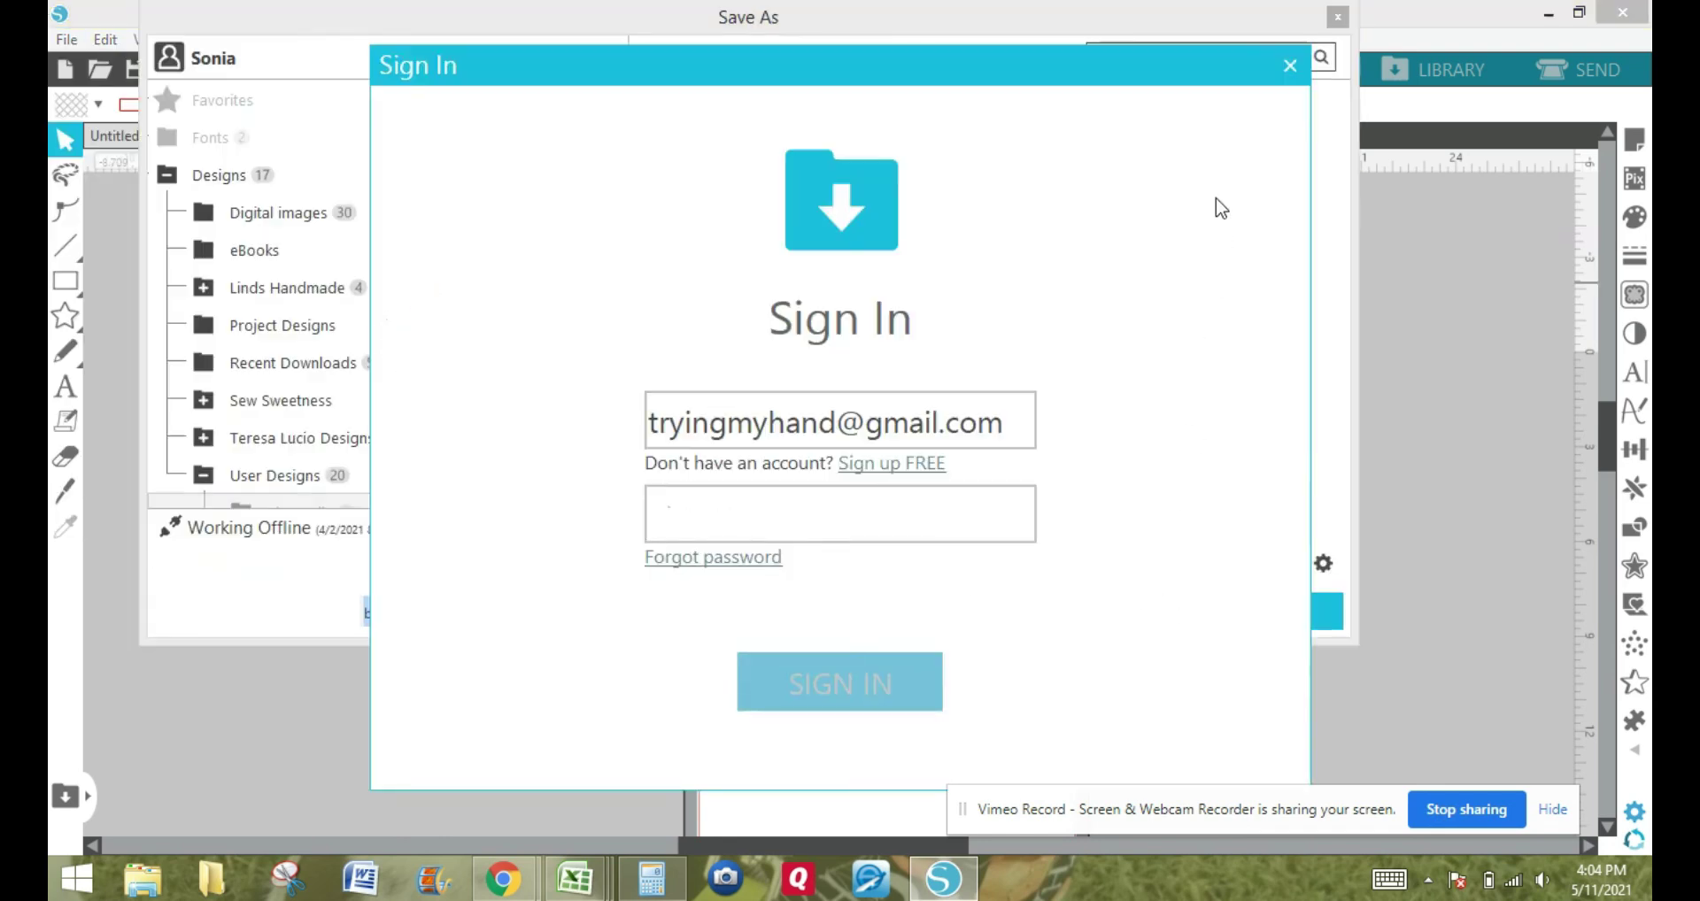
click(1289, 65)
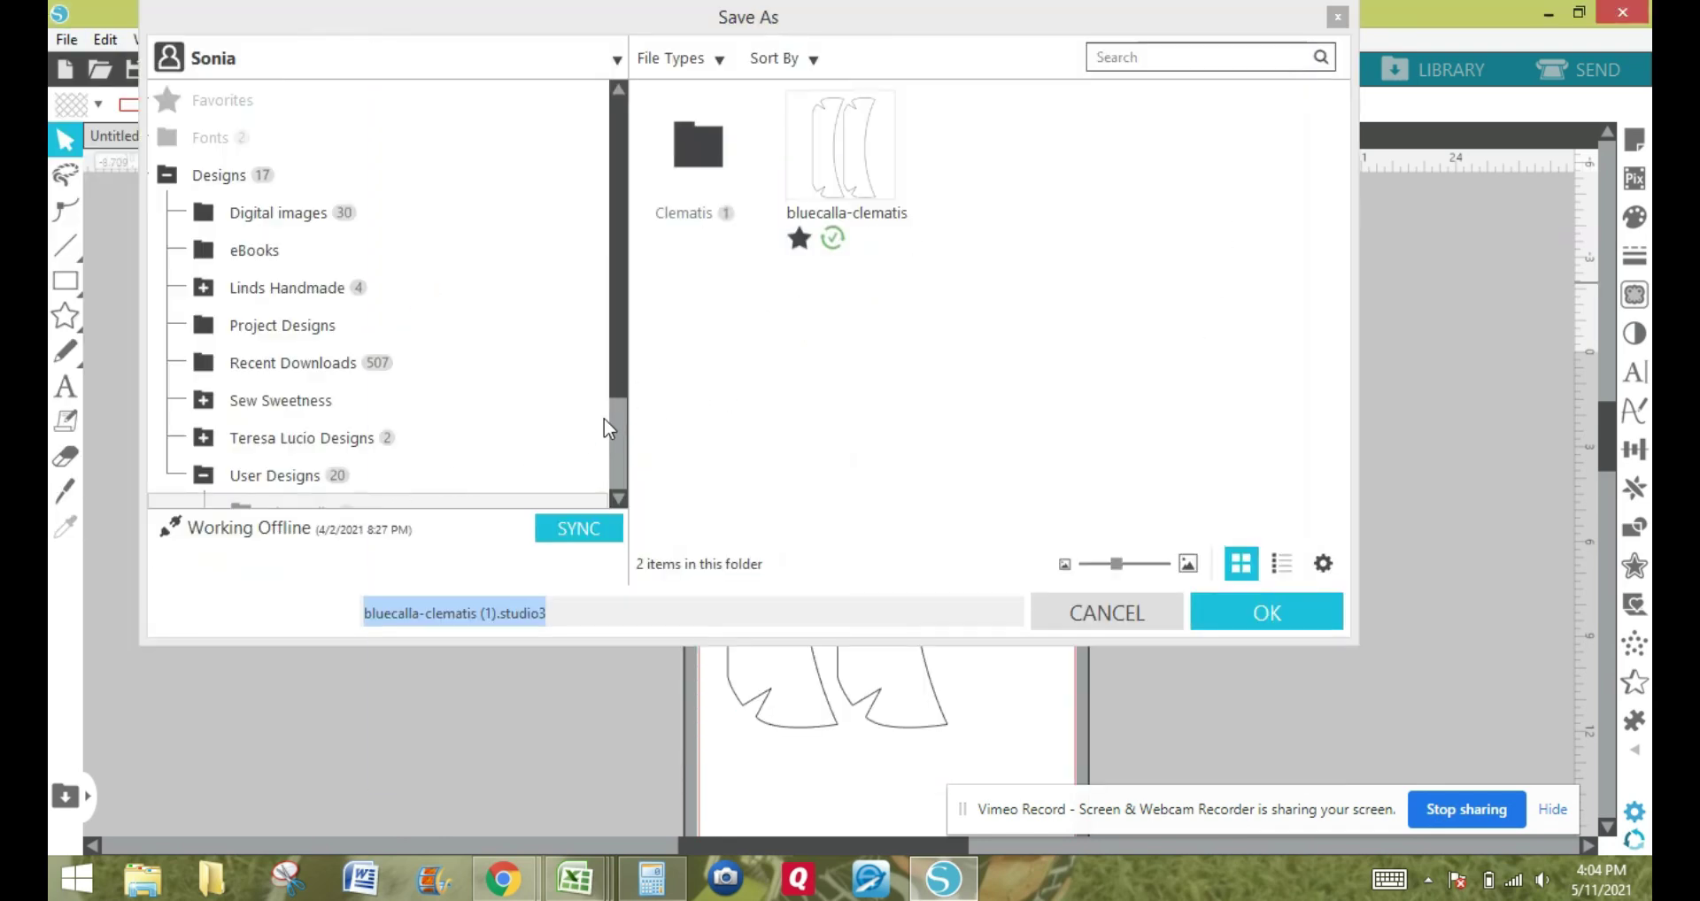
click(619, 499)
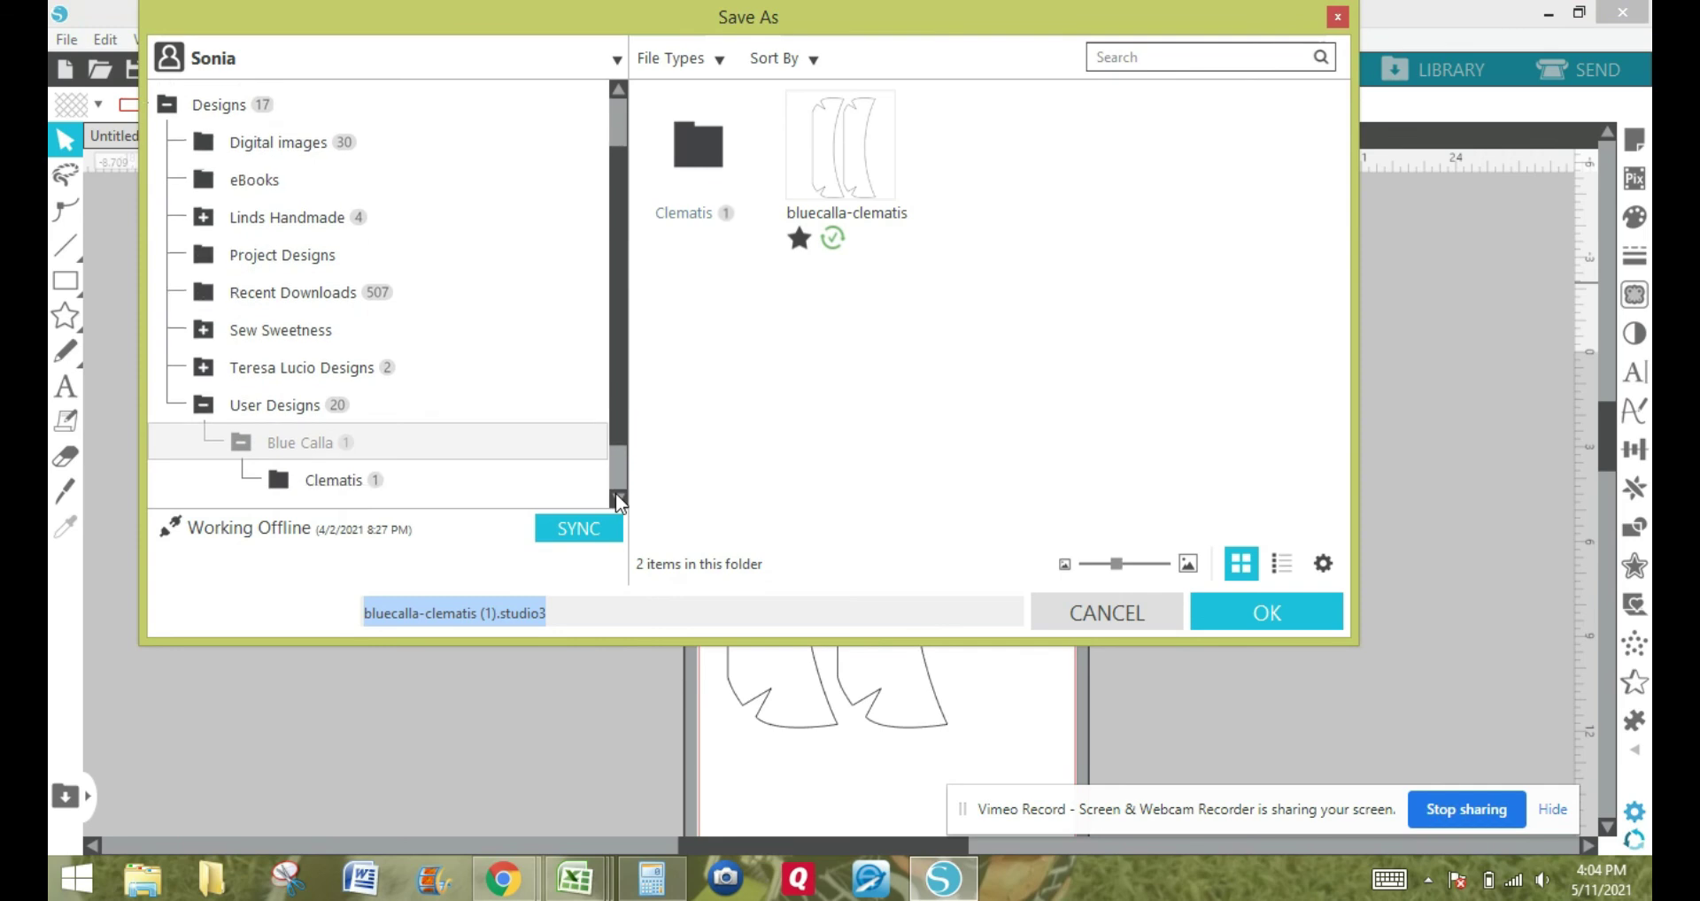
click(619, 499)
click(358, 457)
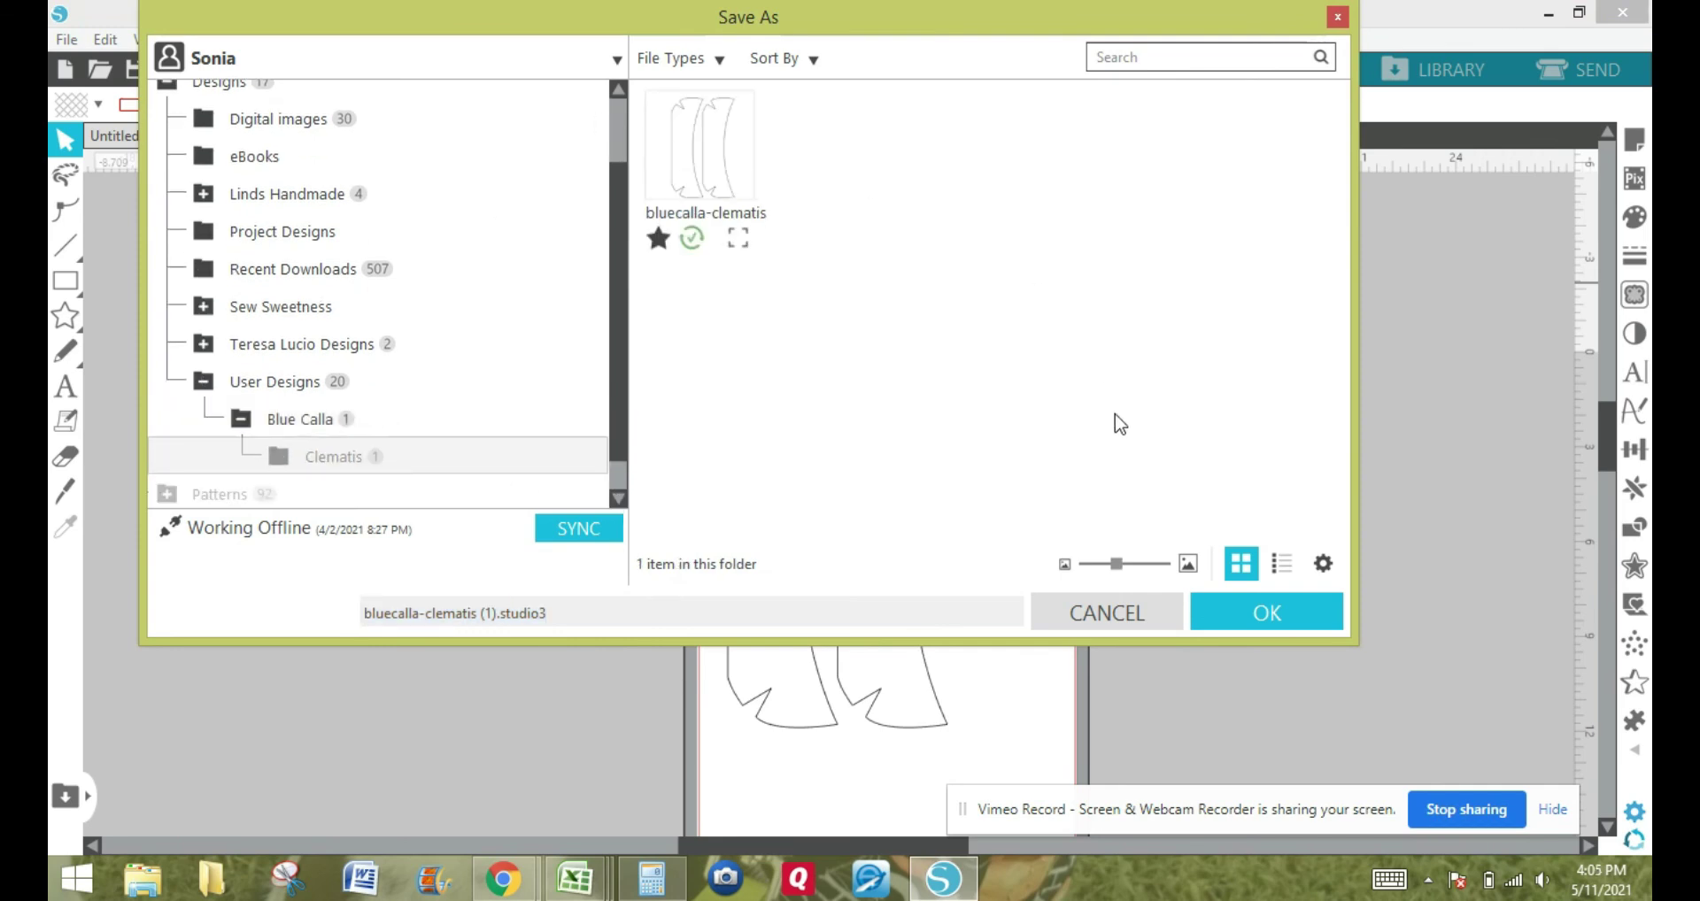
click(1224, 624)
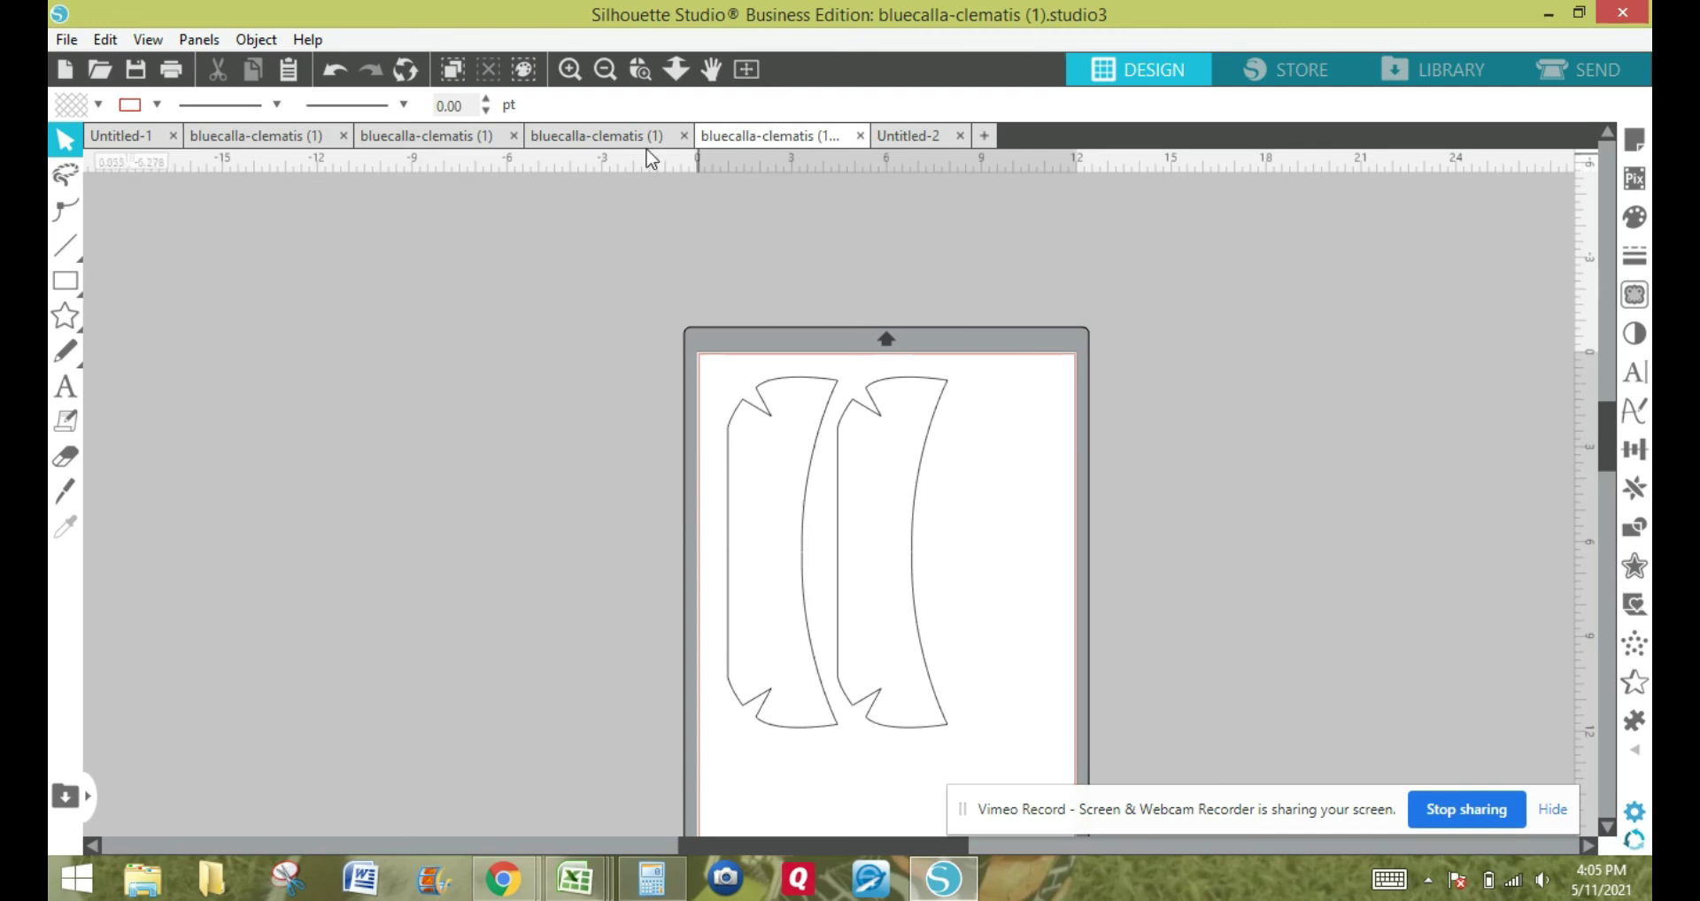
Switch to the drawing with the two large rounded outlines and save it to the library's Clematis folder without signing in.
click(639, 137)
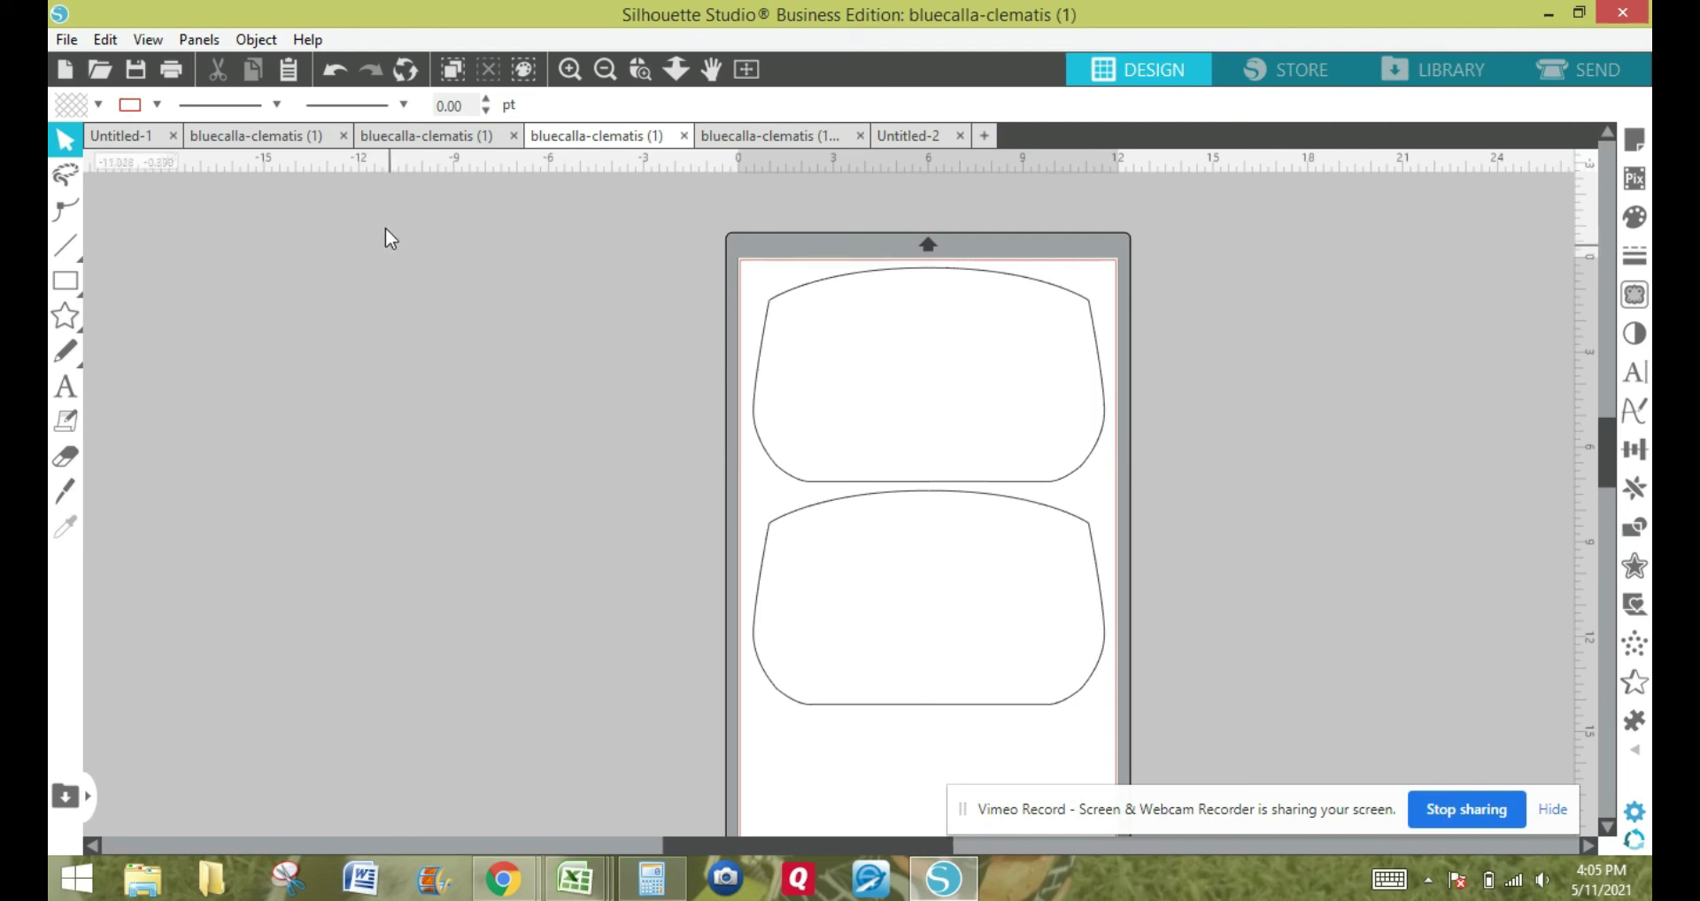
click(66, 40)
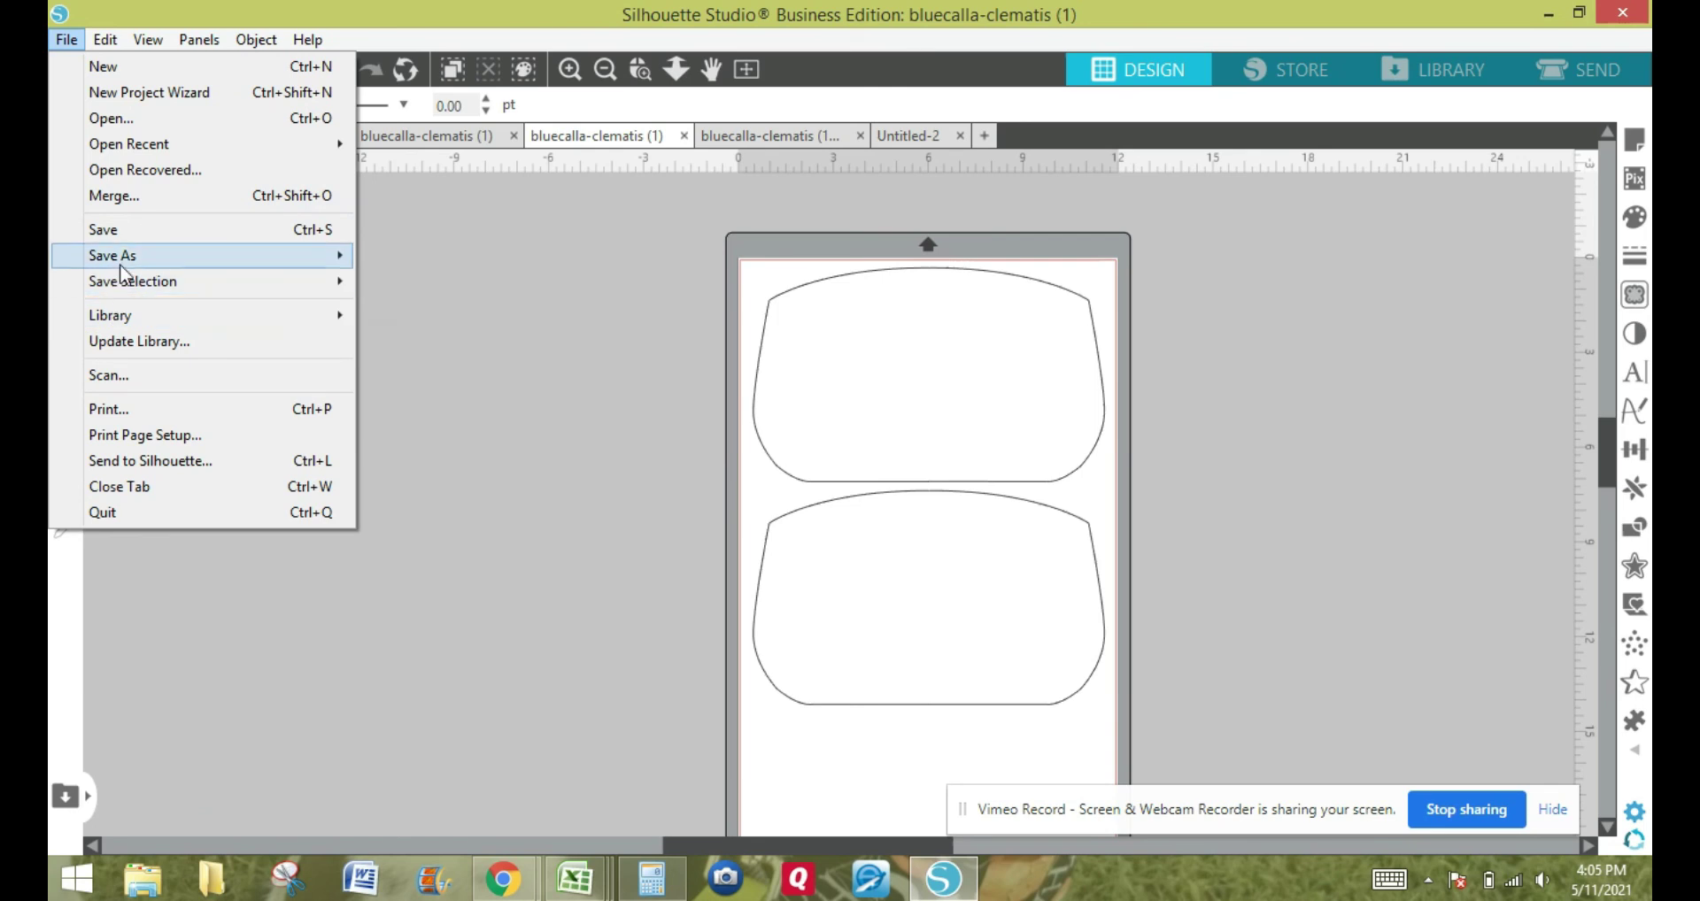
mouse_move(319, 258)
click(382, 280)
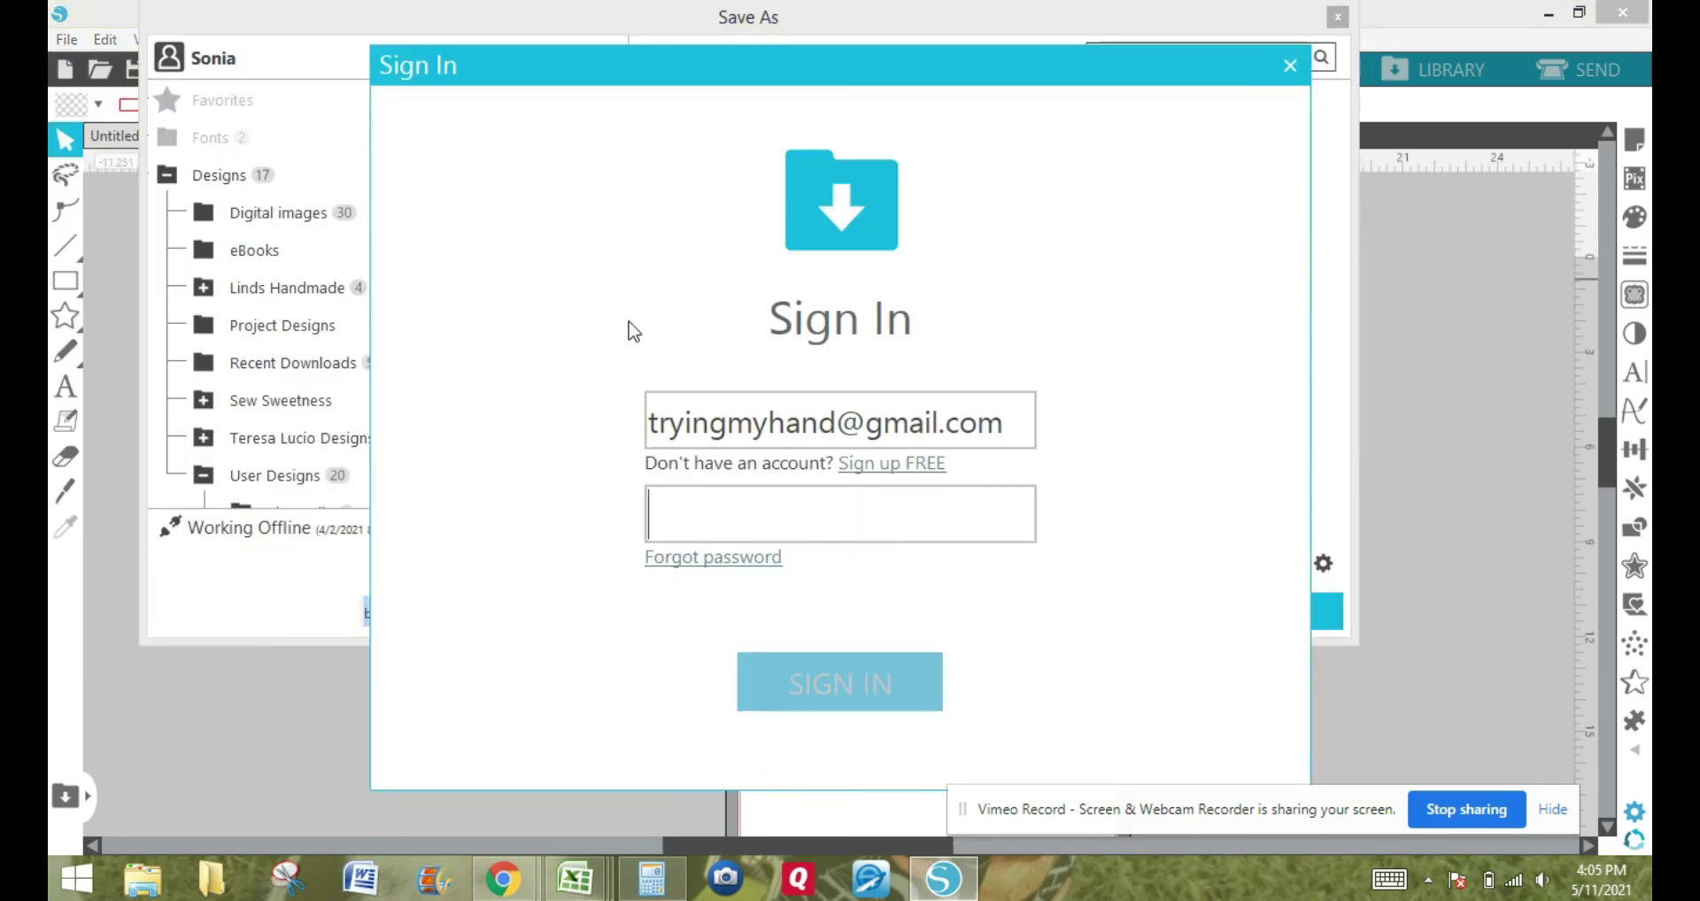
click(1290, 66)
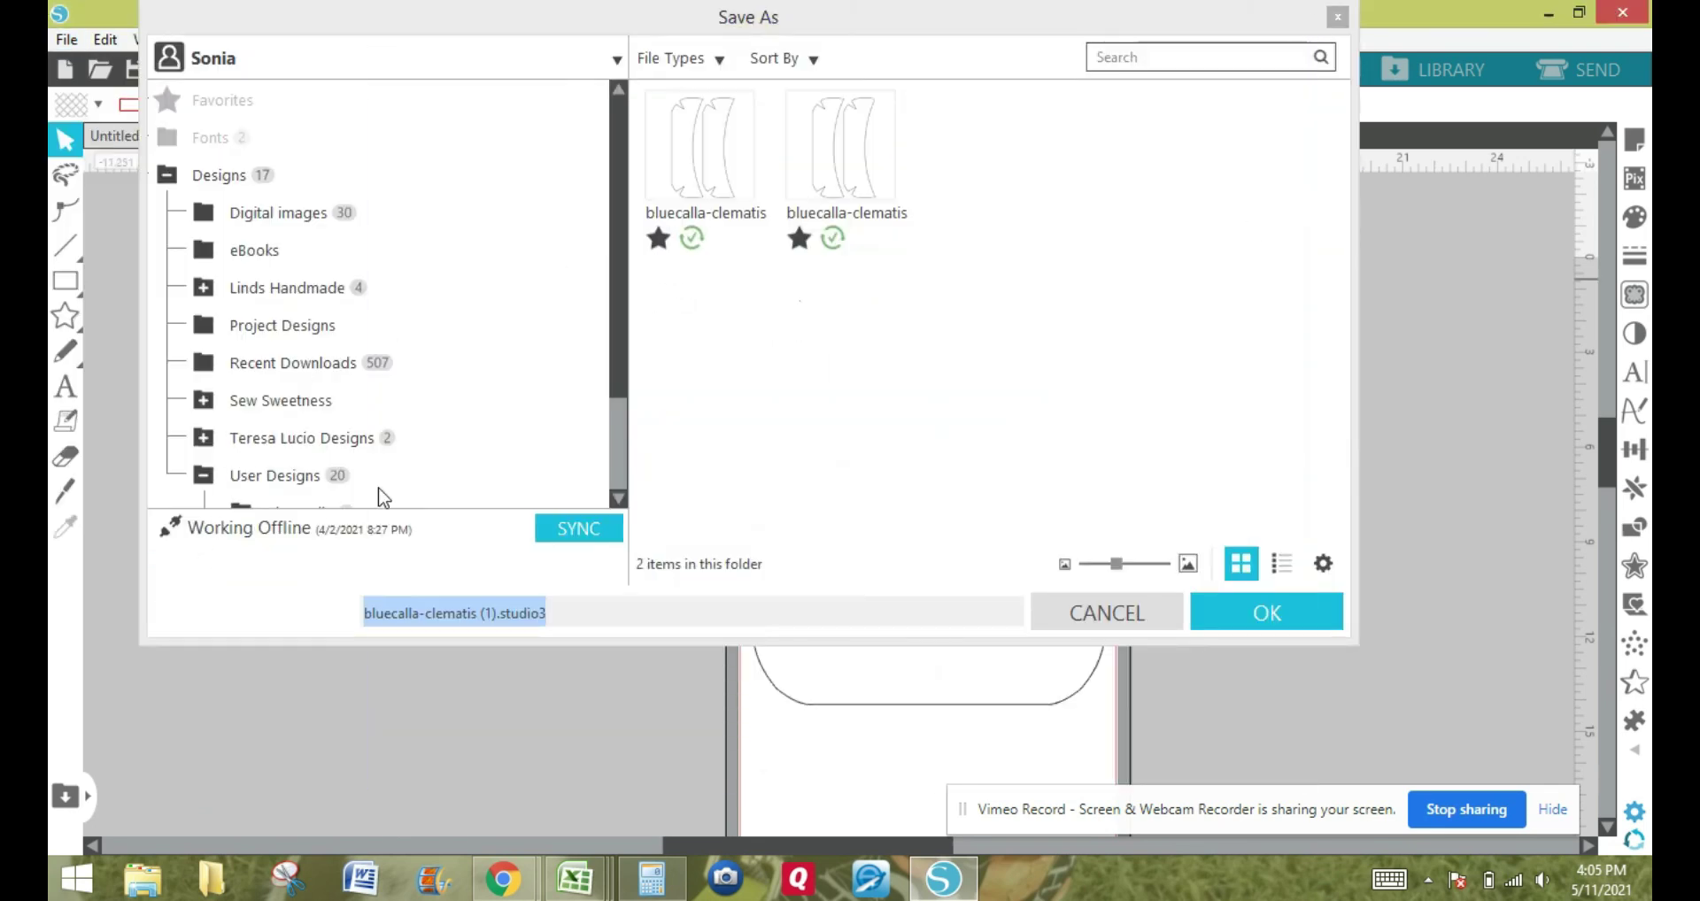
click(618, 500)
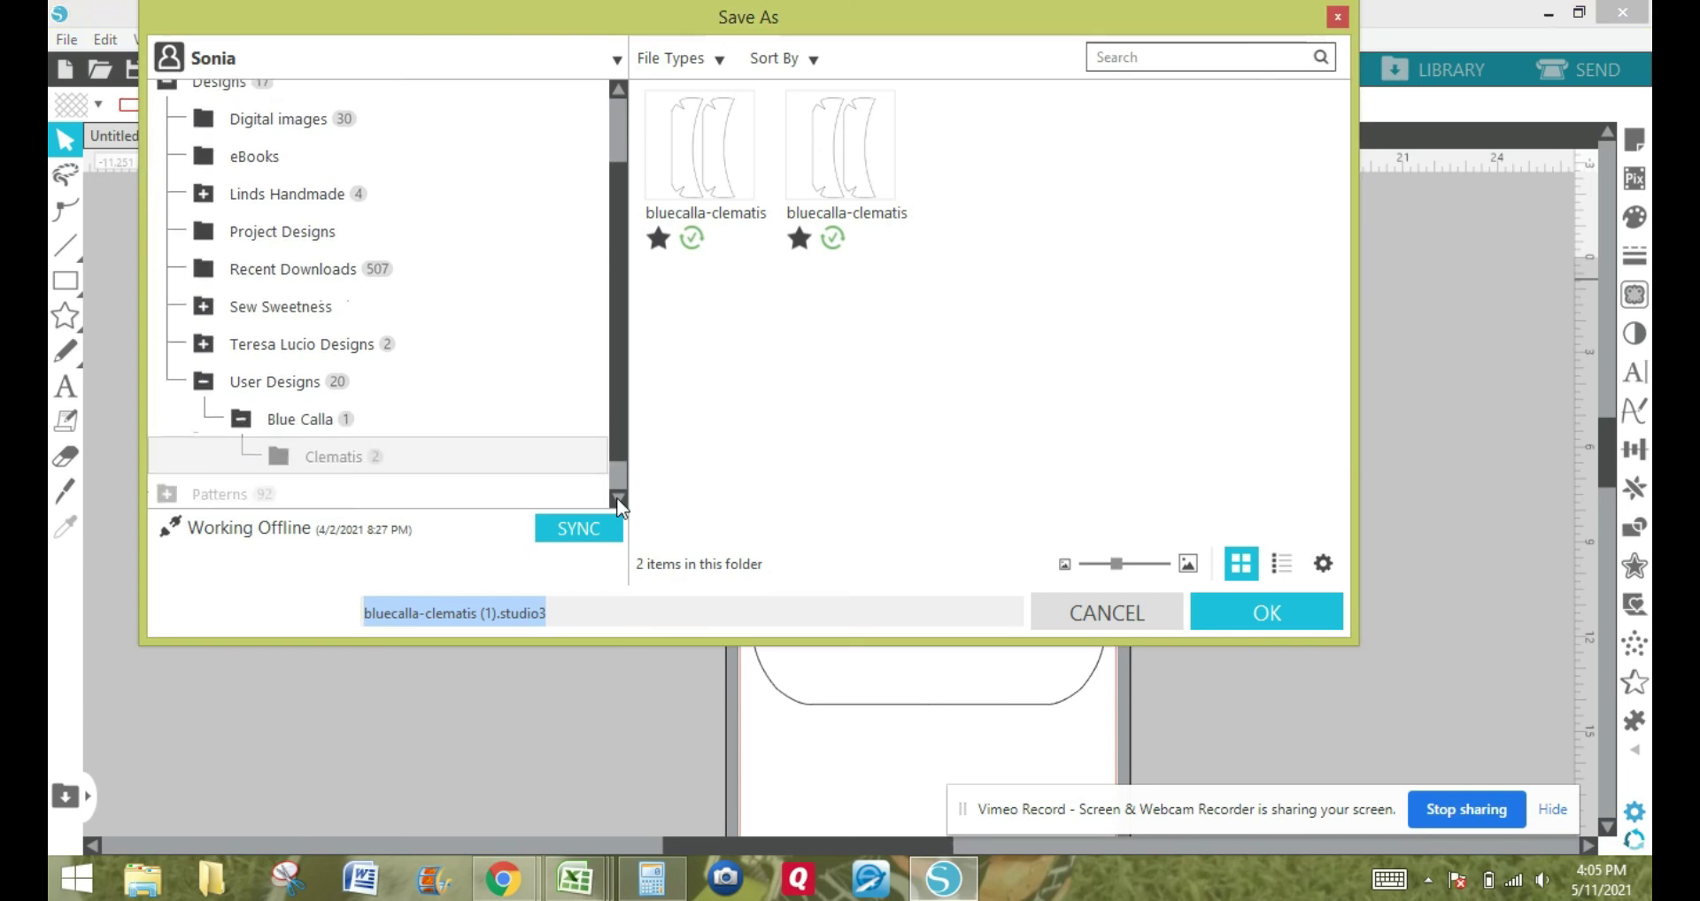
click(618, 502)
click(379, 437)
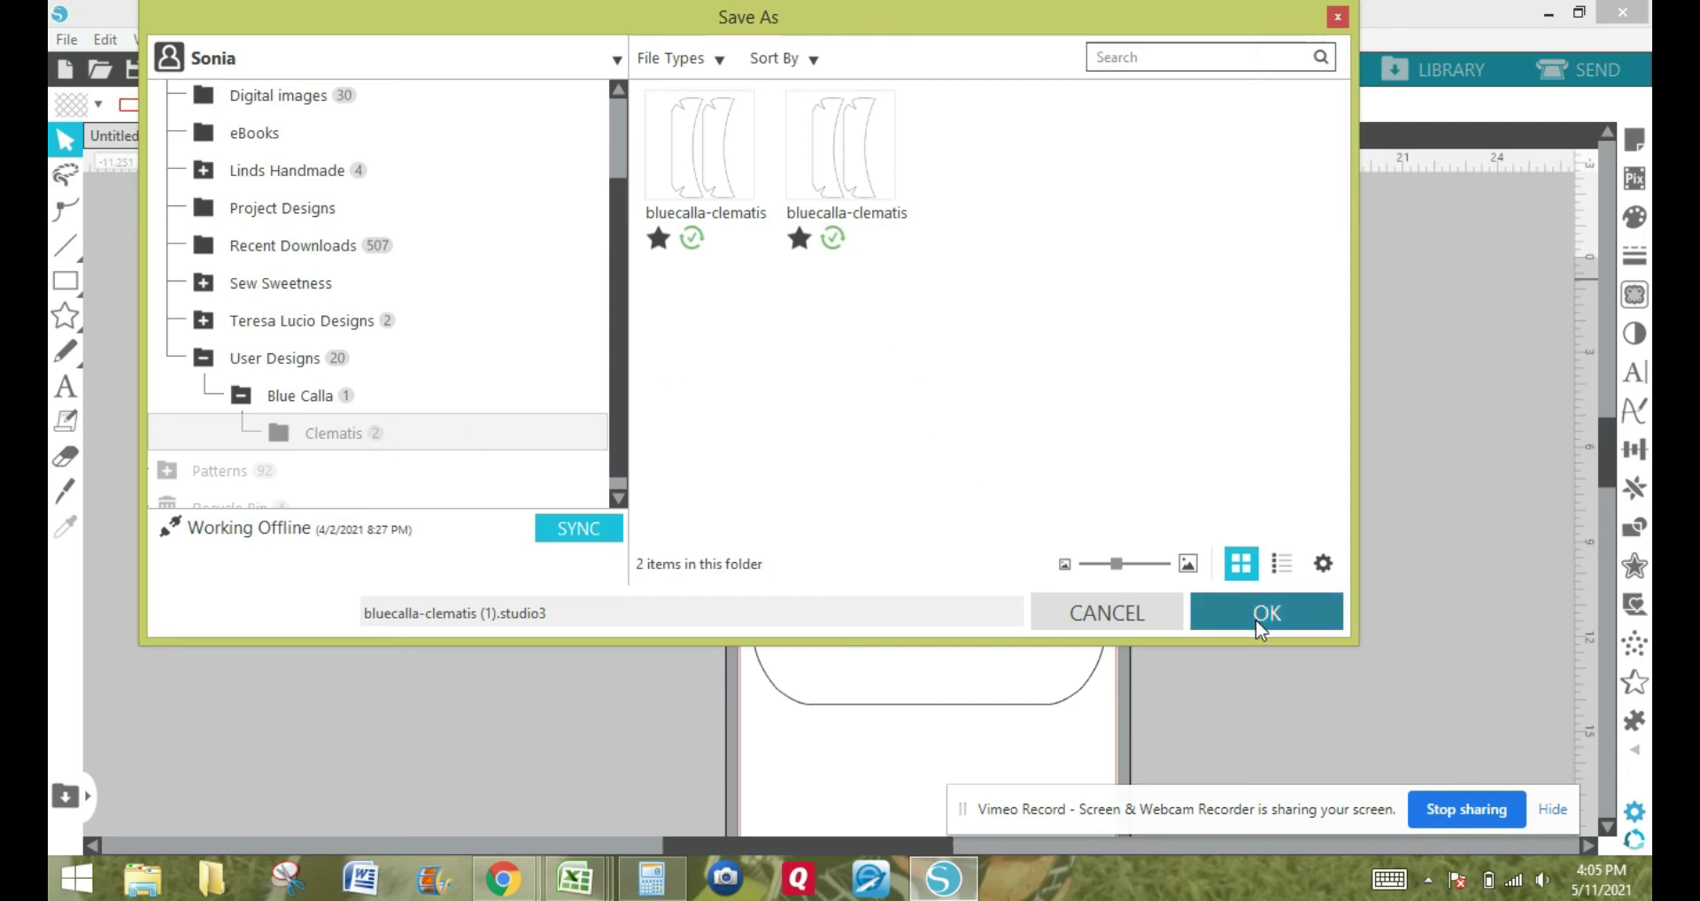
key(Return)
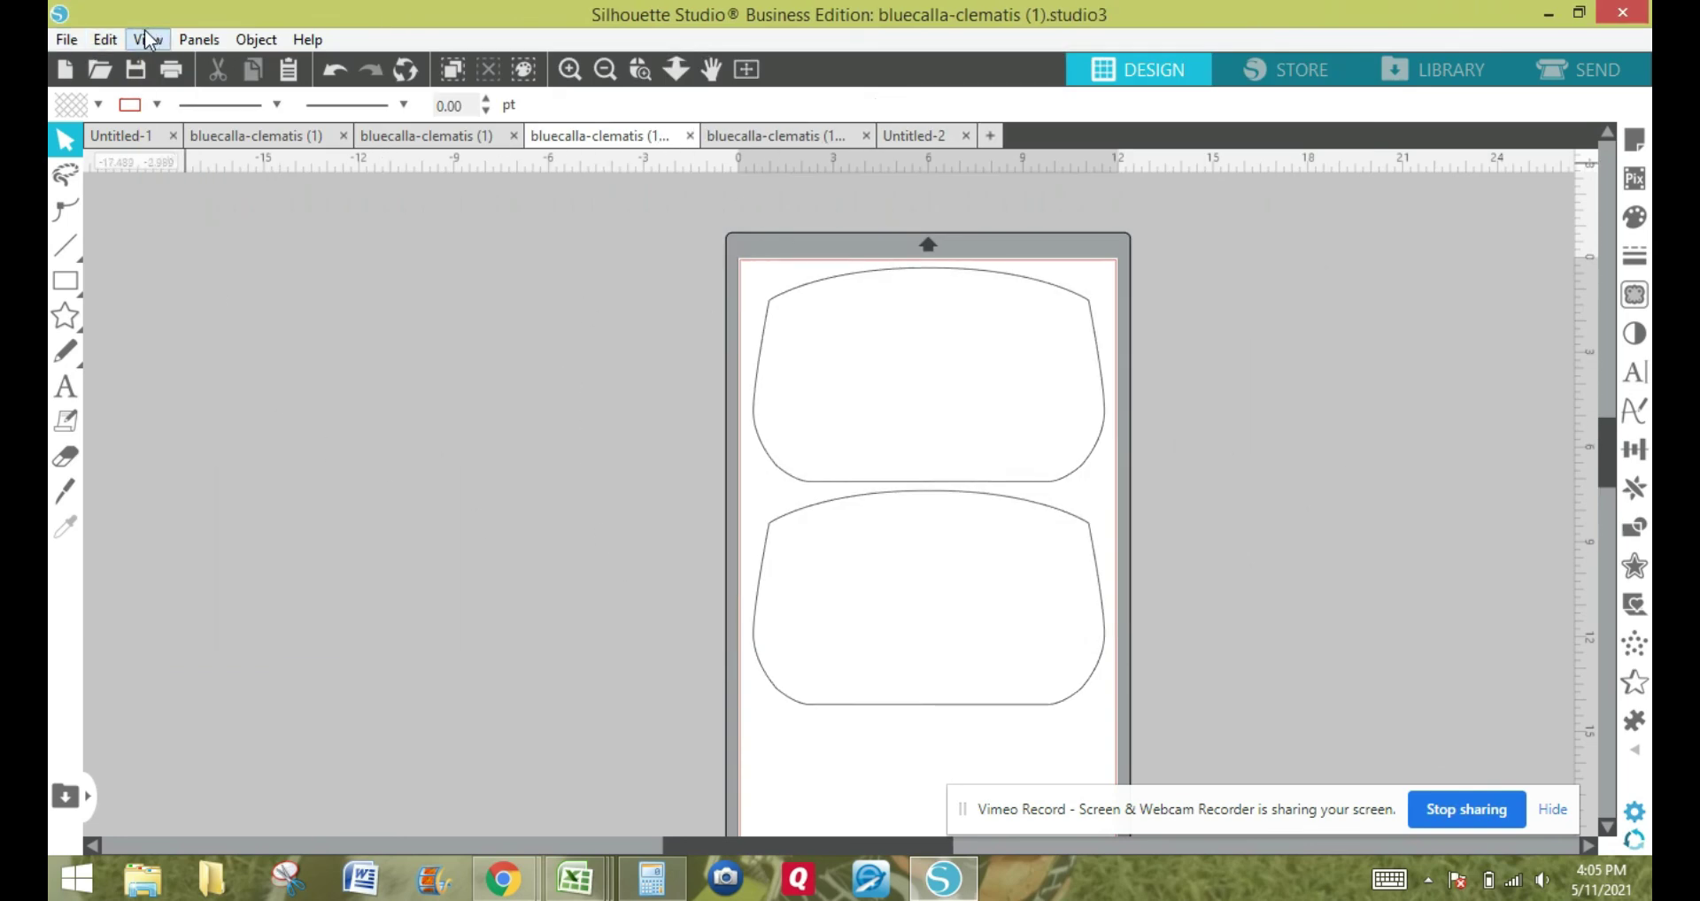
Open the library, dismiss the sign-in and view the designs stored under User Designs.
click(53, 40)
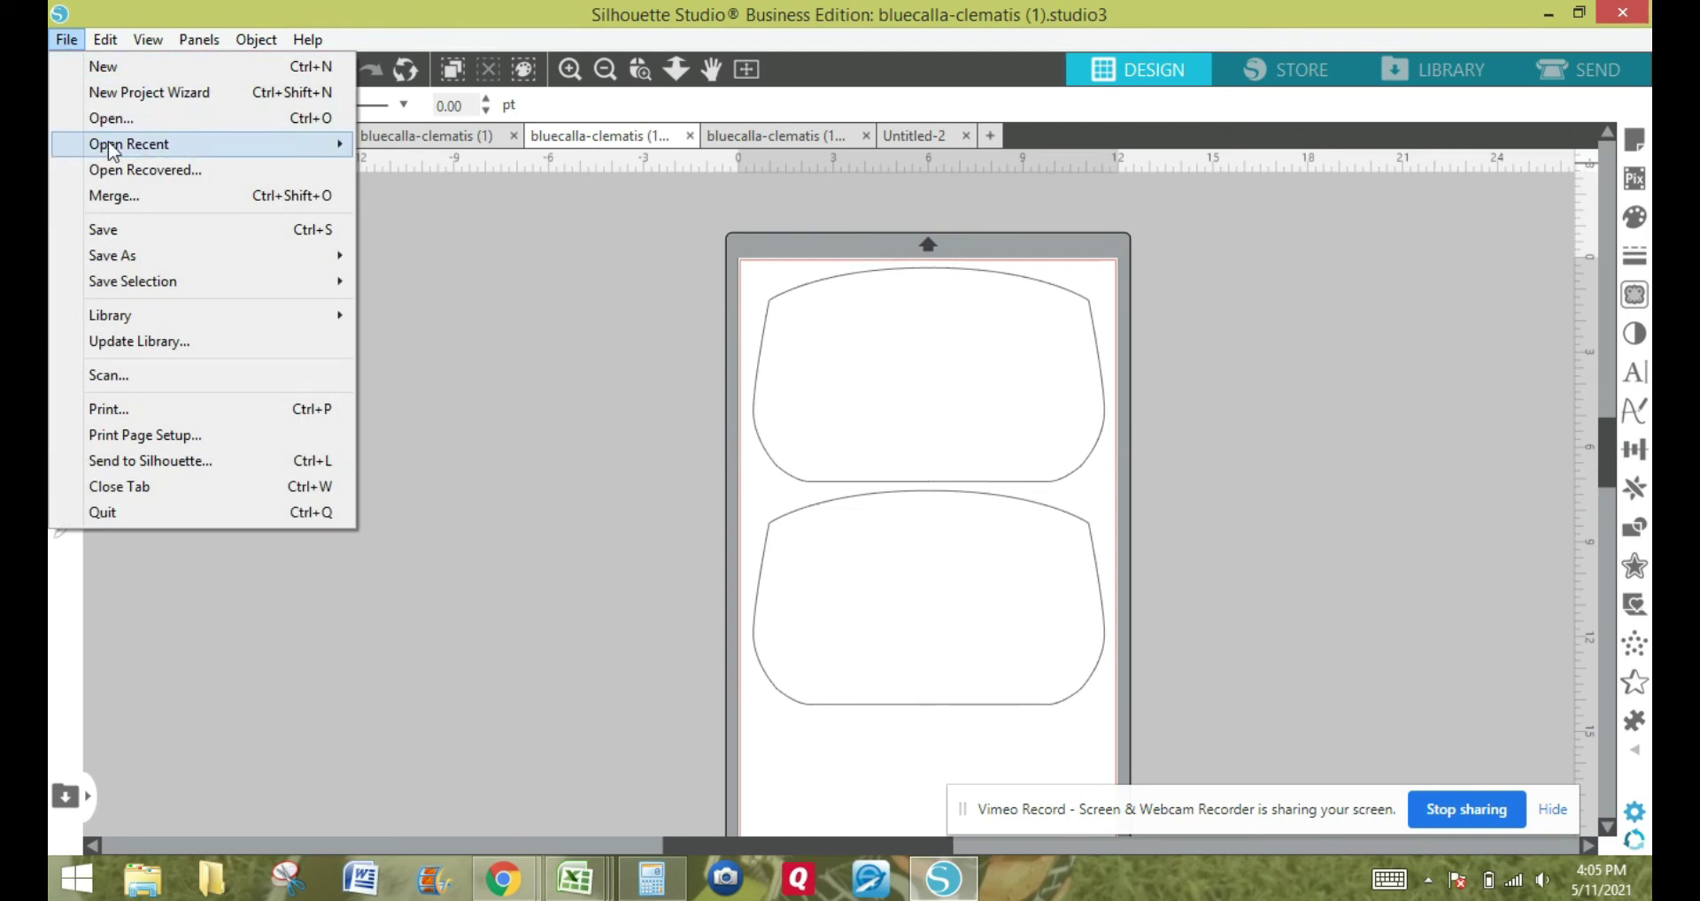
mouse_move(112, 151)
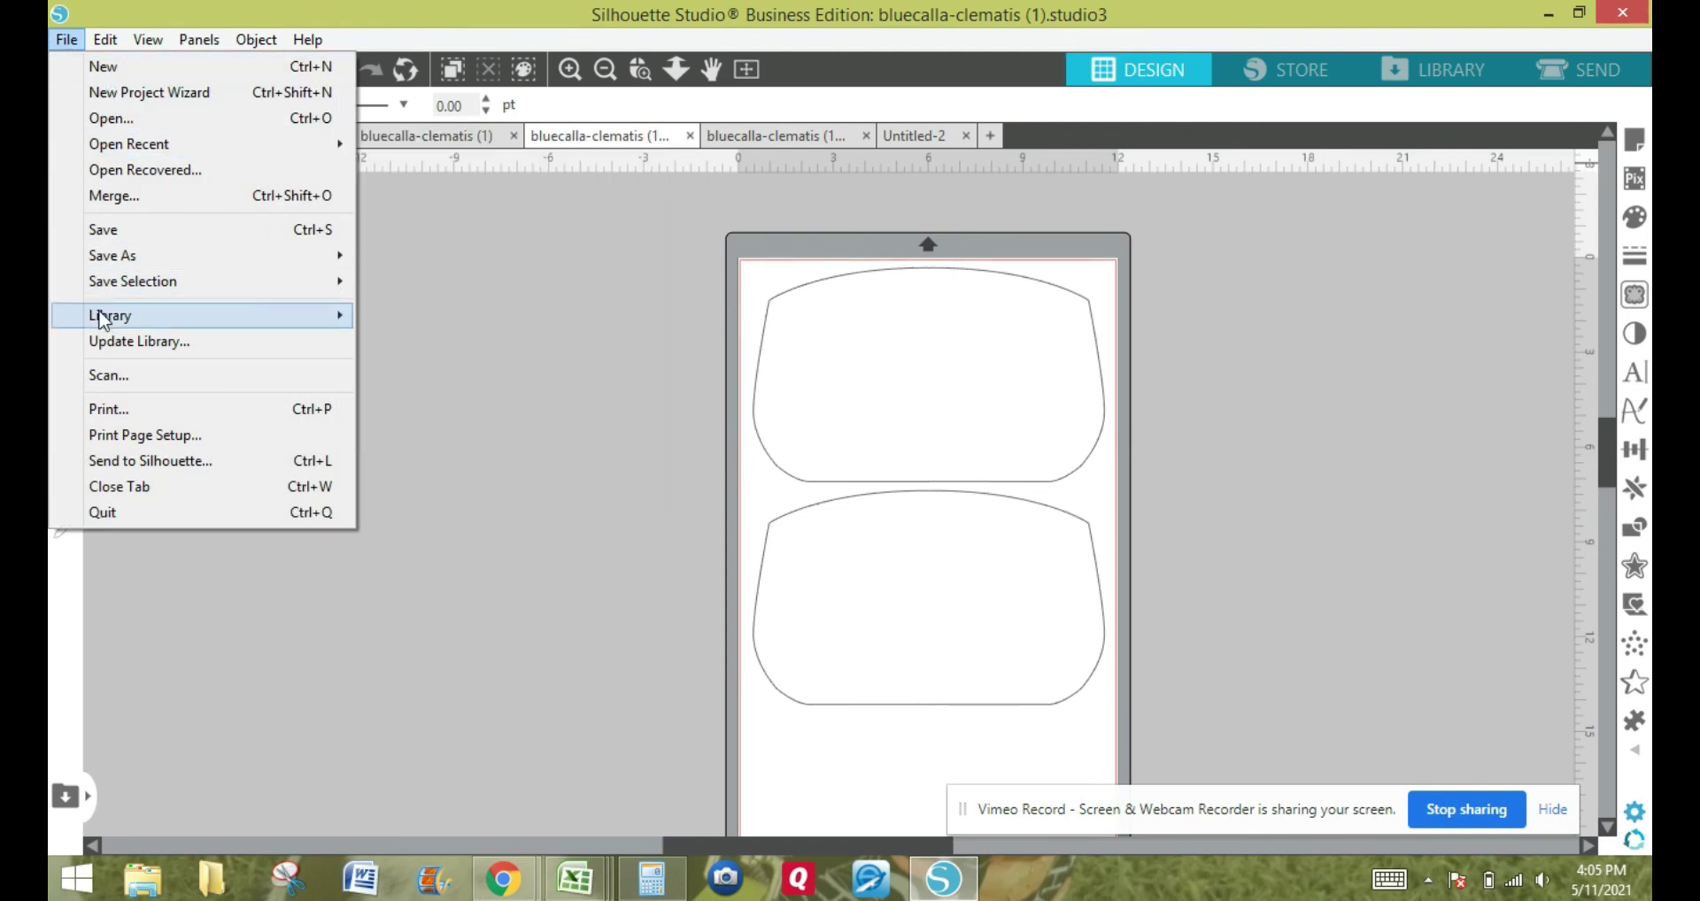
mouse_move(105, 324)
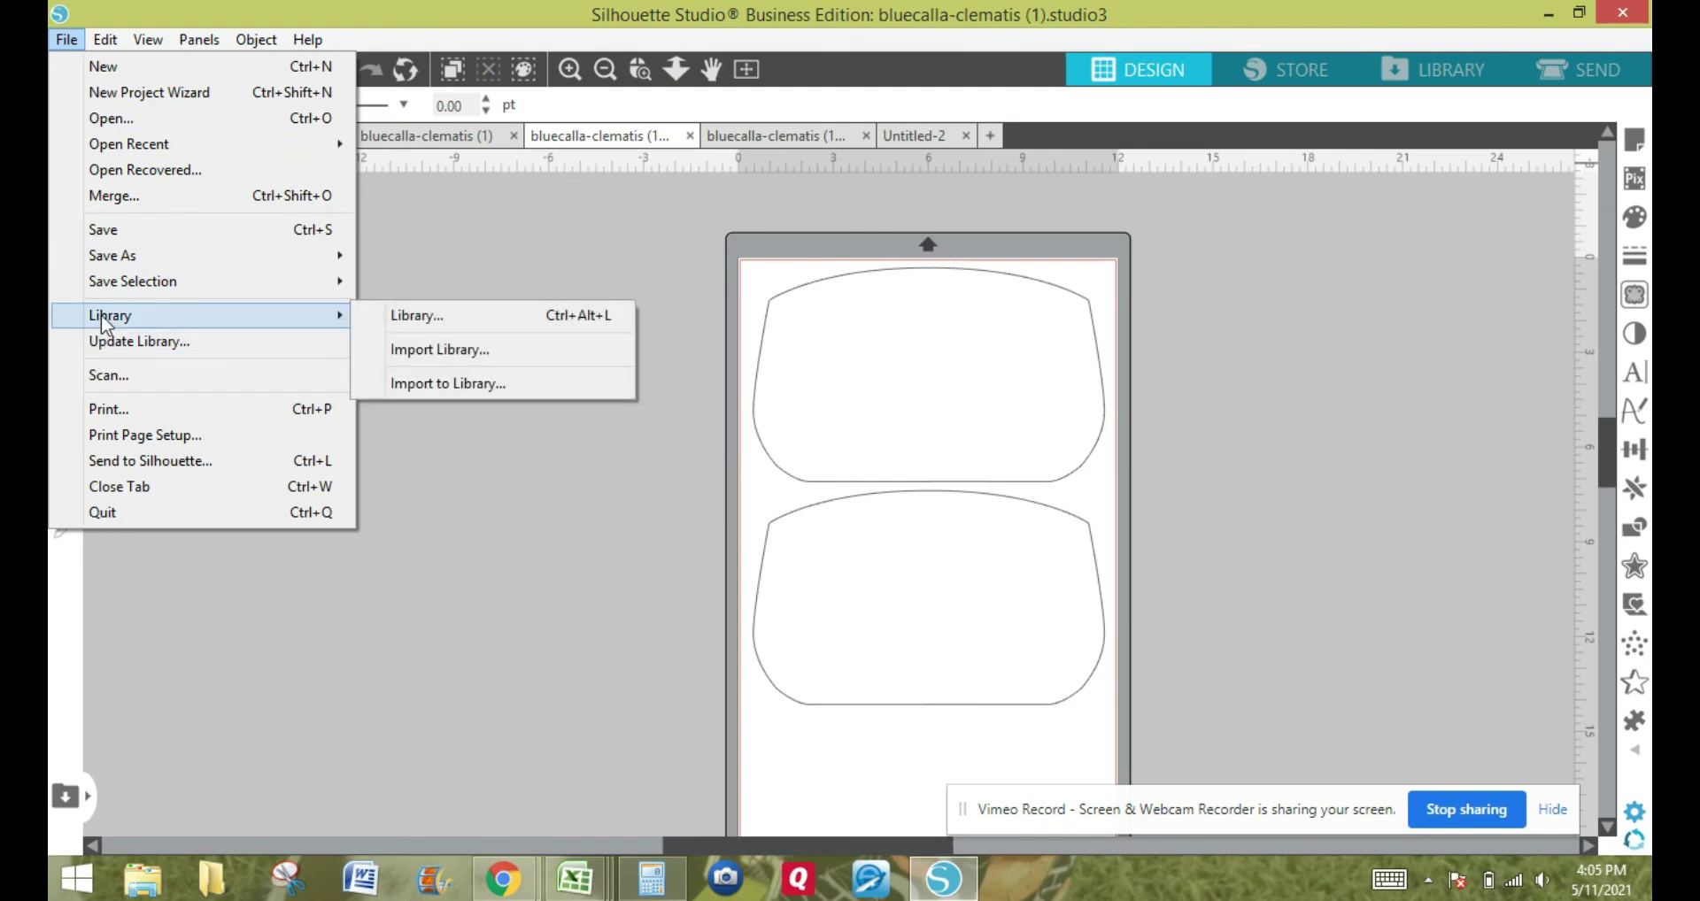
click(421, 312)
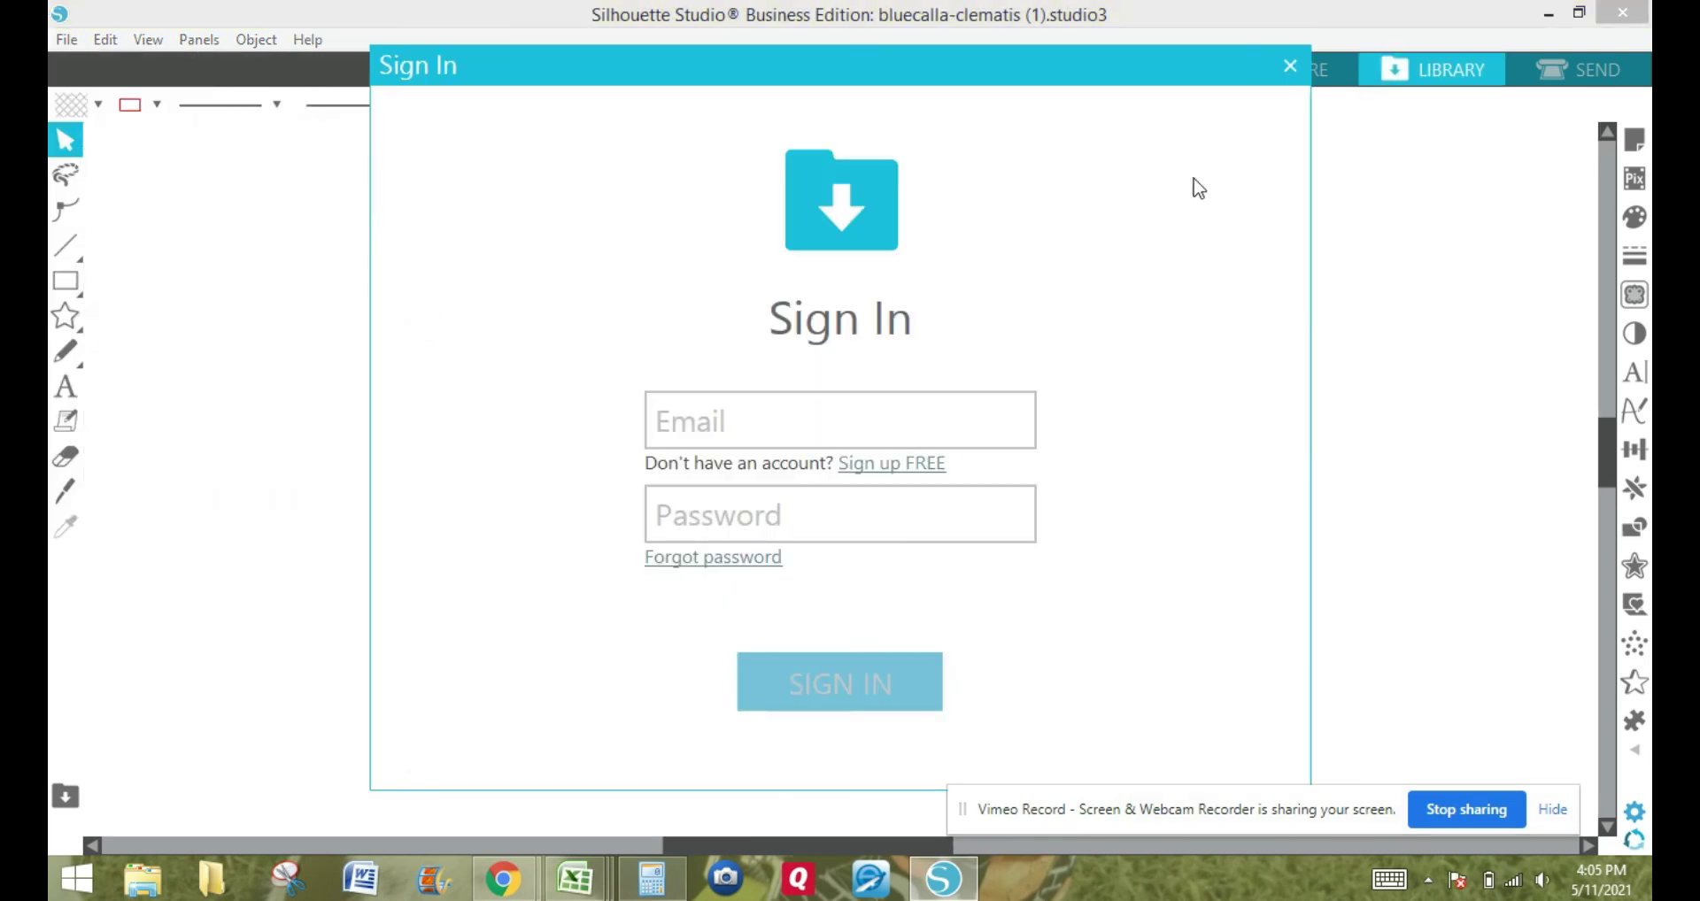
click(1293, 74)
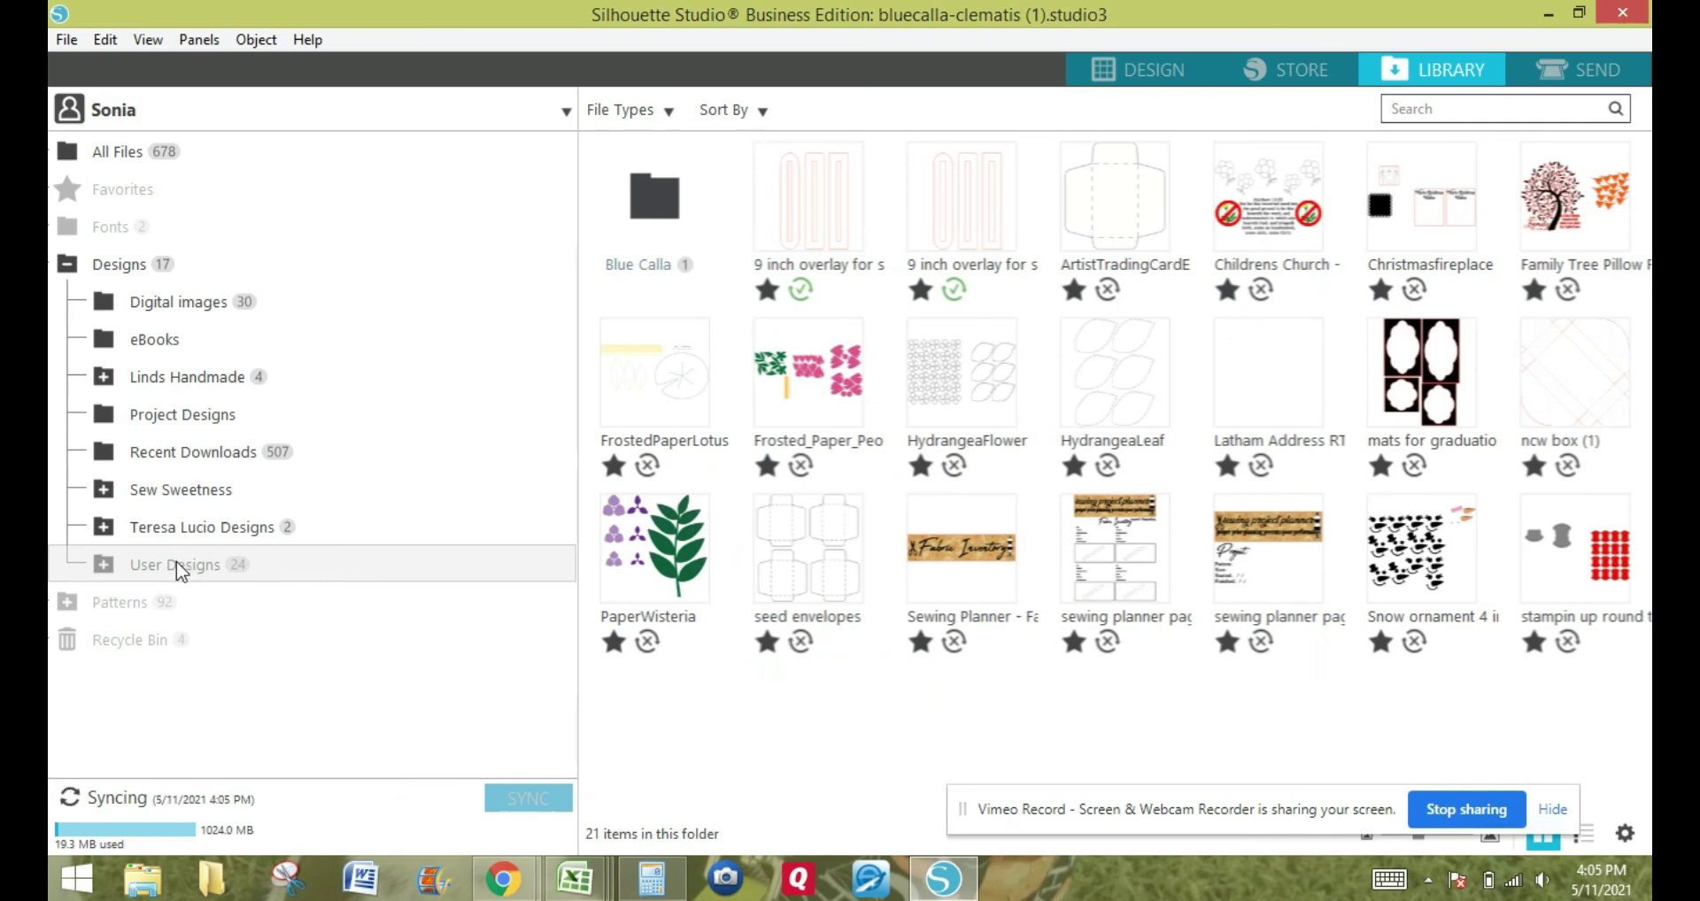
View the designs saved in the library's Clematis folder, inside Blue Calla under User Designs, and return to the design workspace.
click(104, 566)
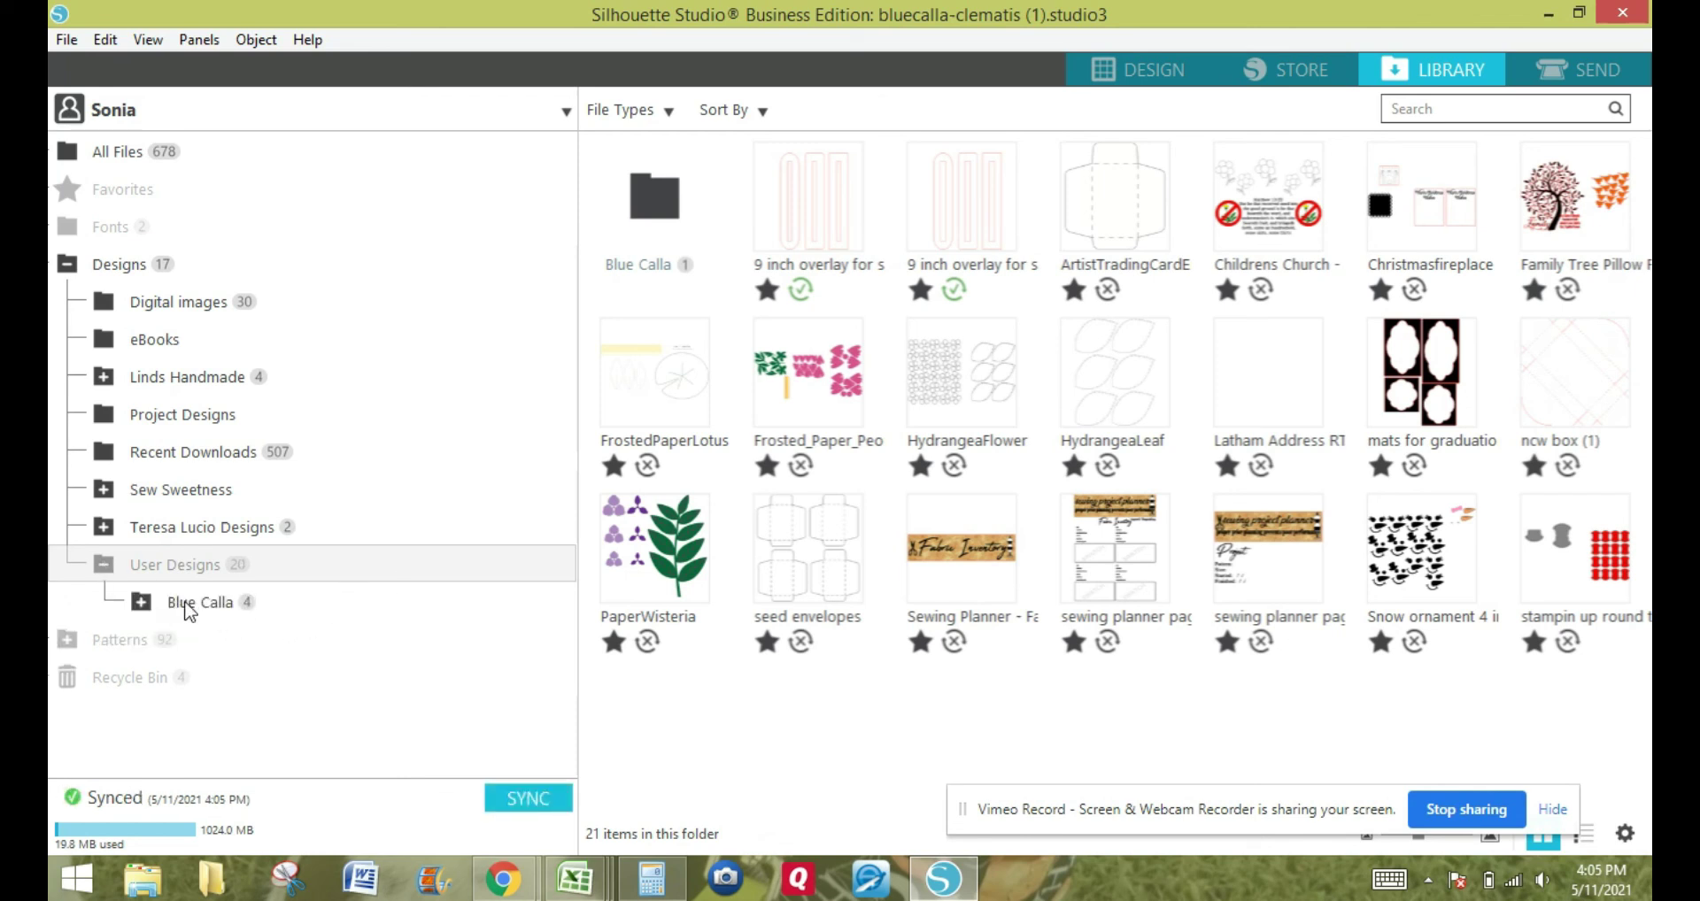
click(142, 605)
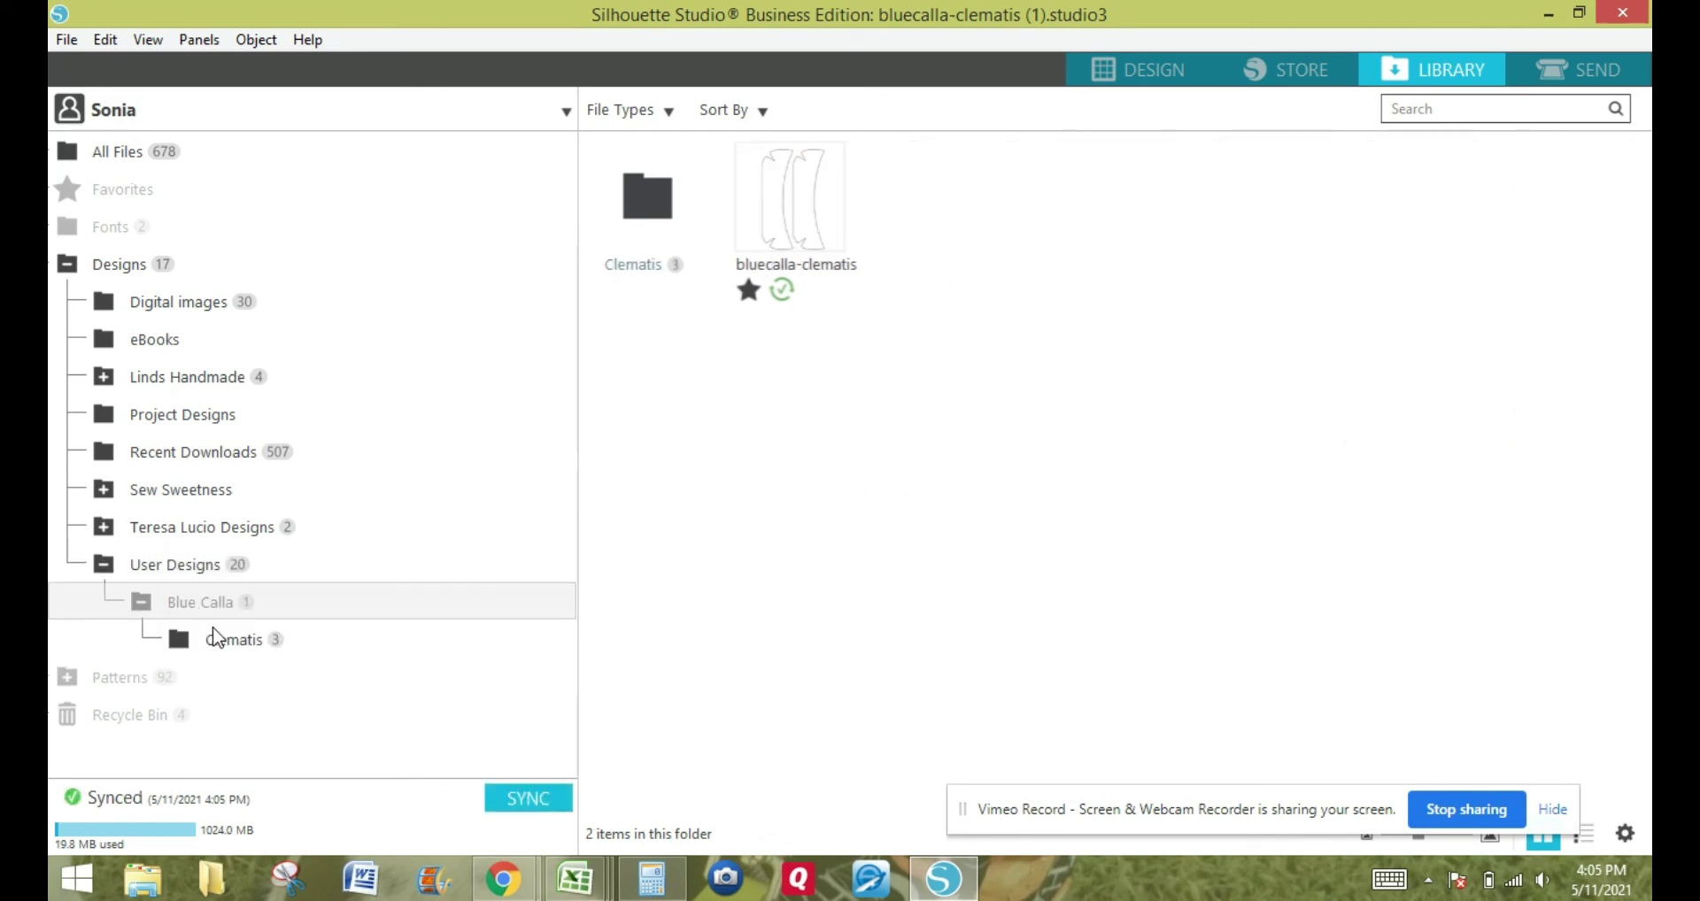
click(237, 642)
mouse_move(699, 198)
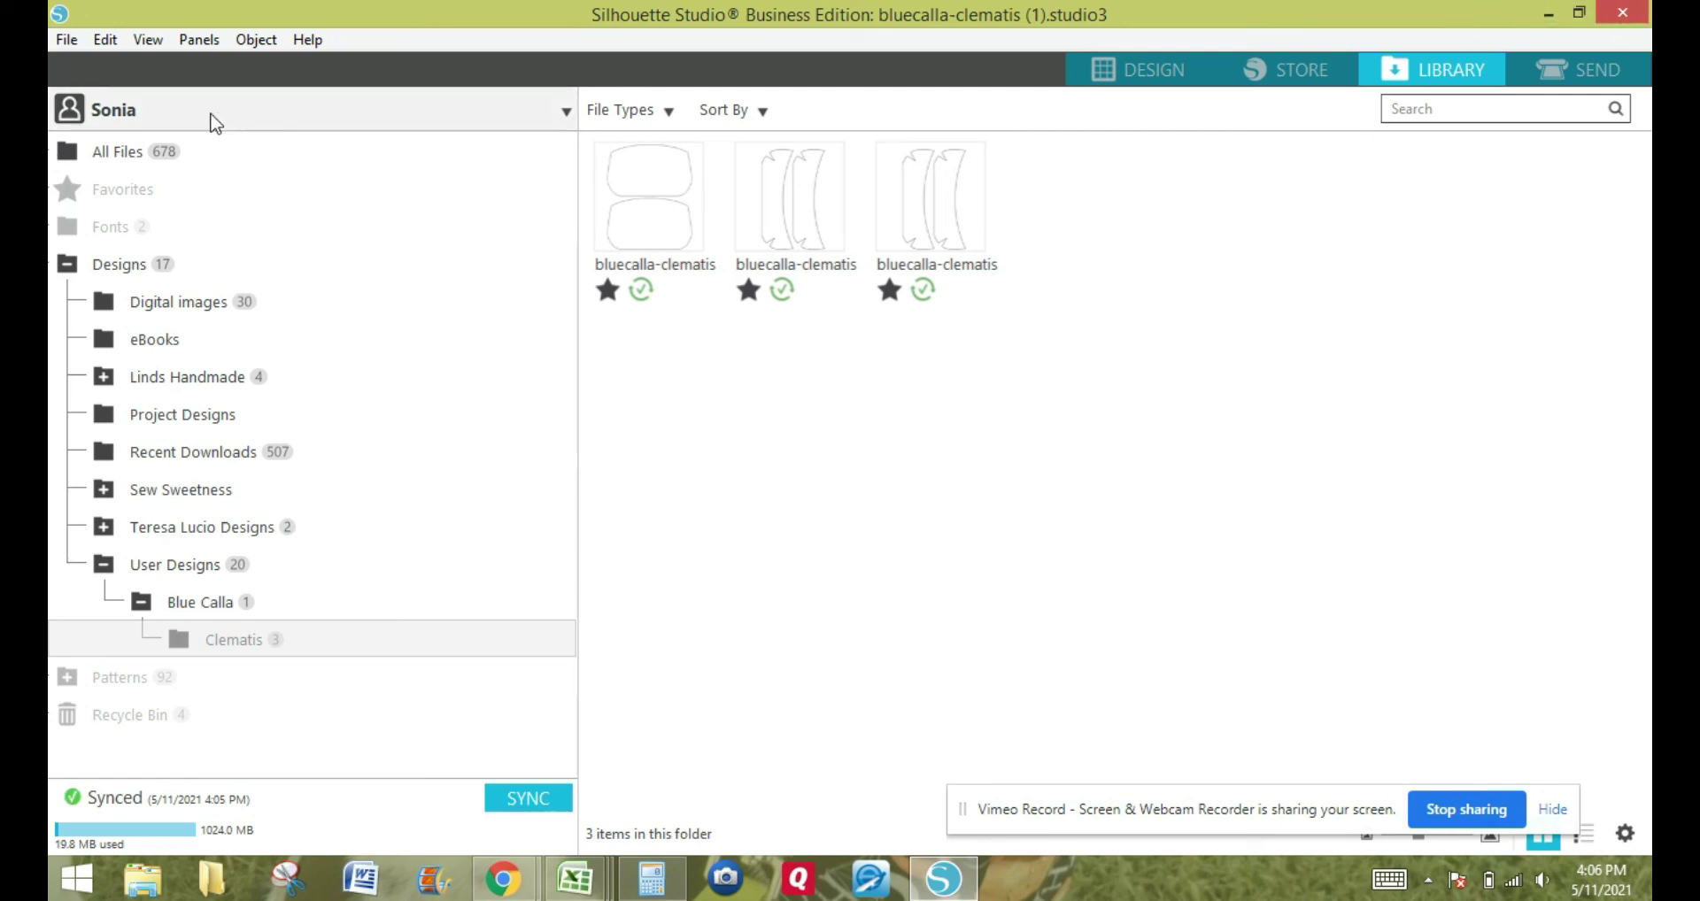
click(1091, 57)
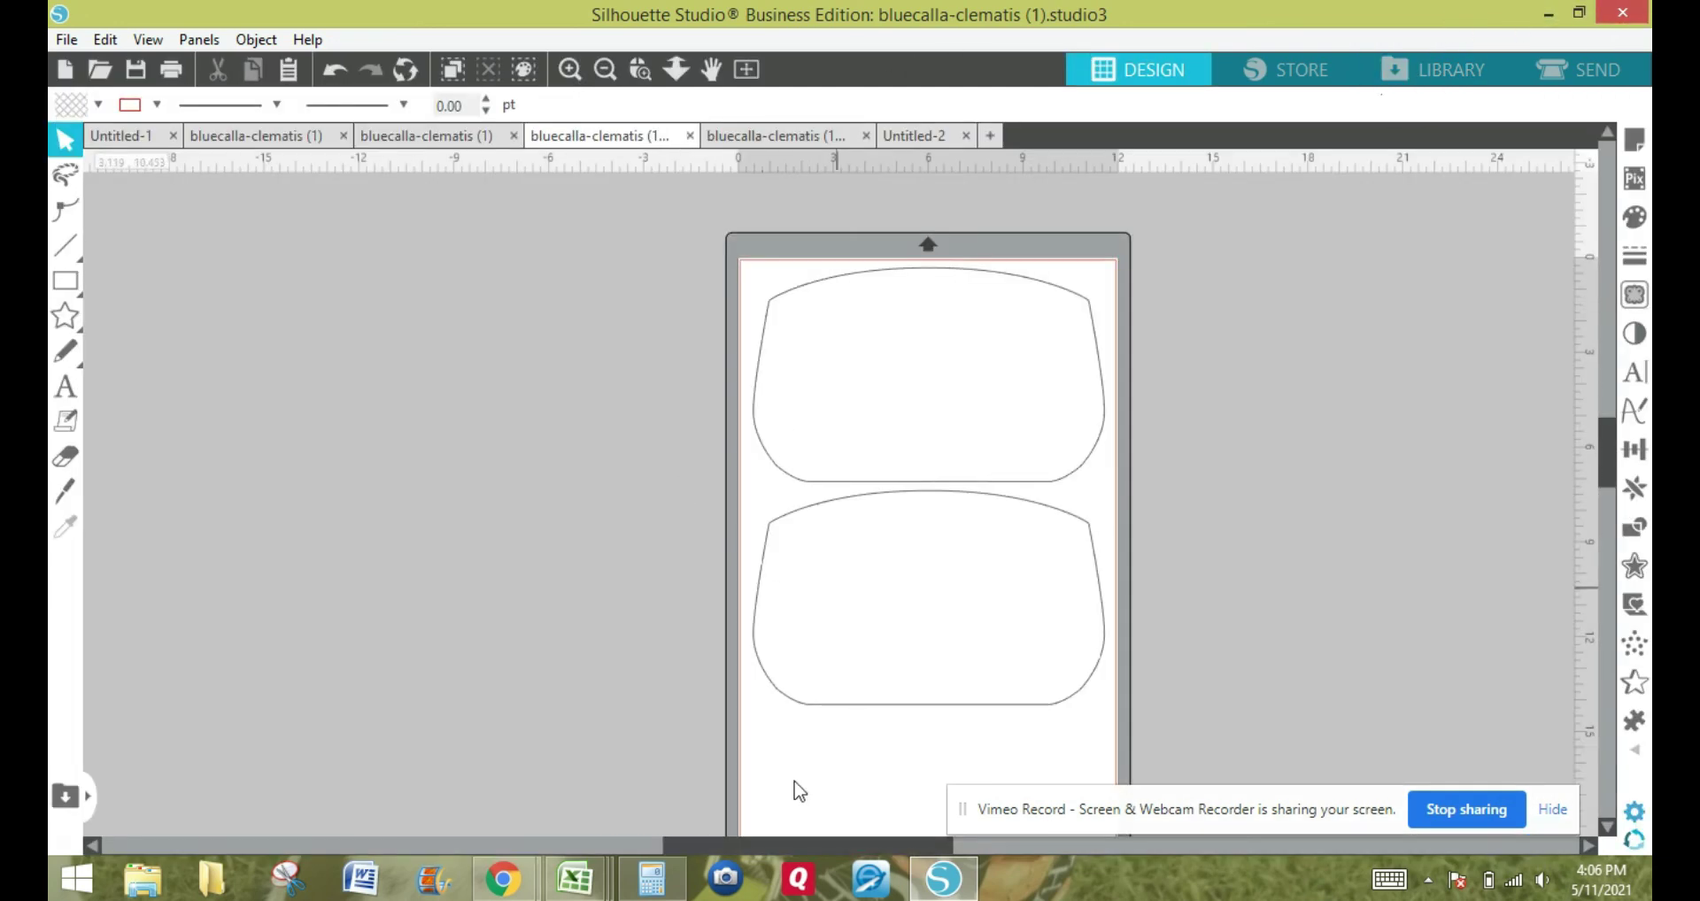
drag(1038, 825, 184, 757)
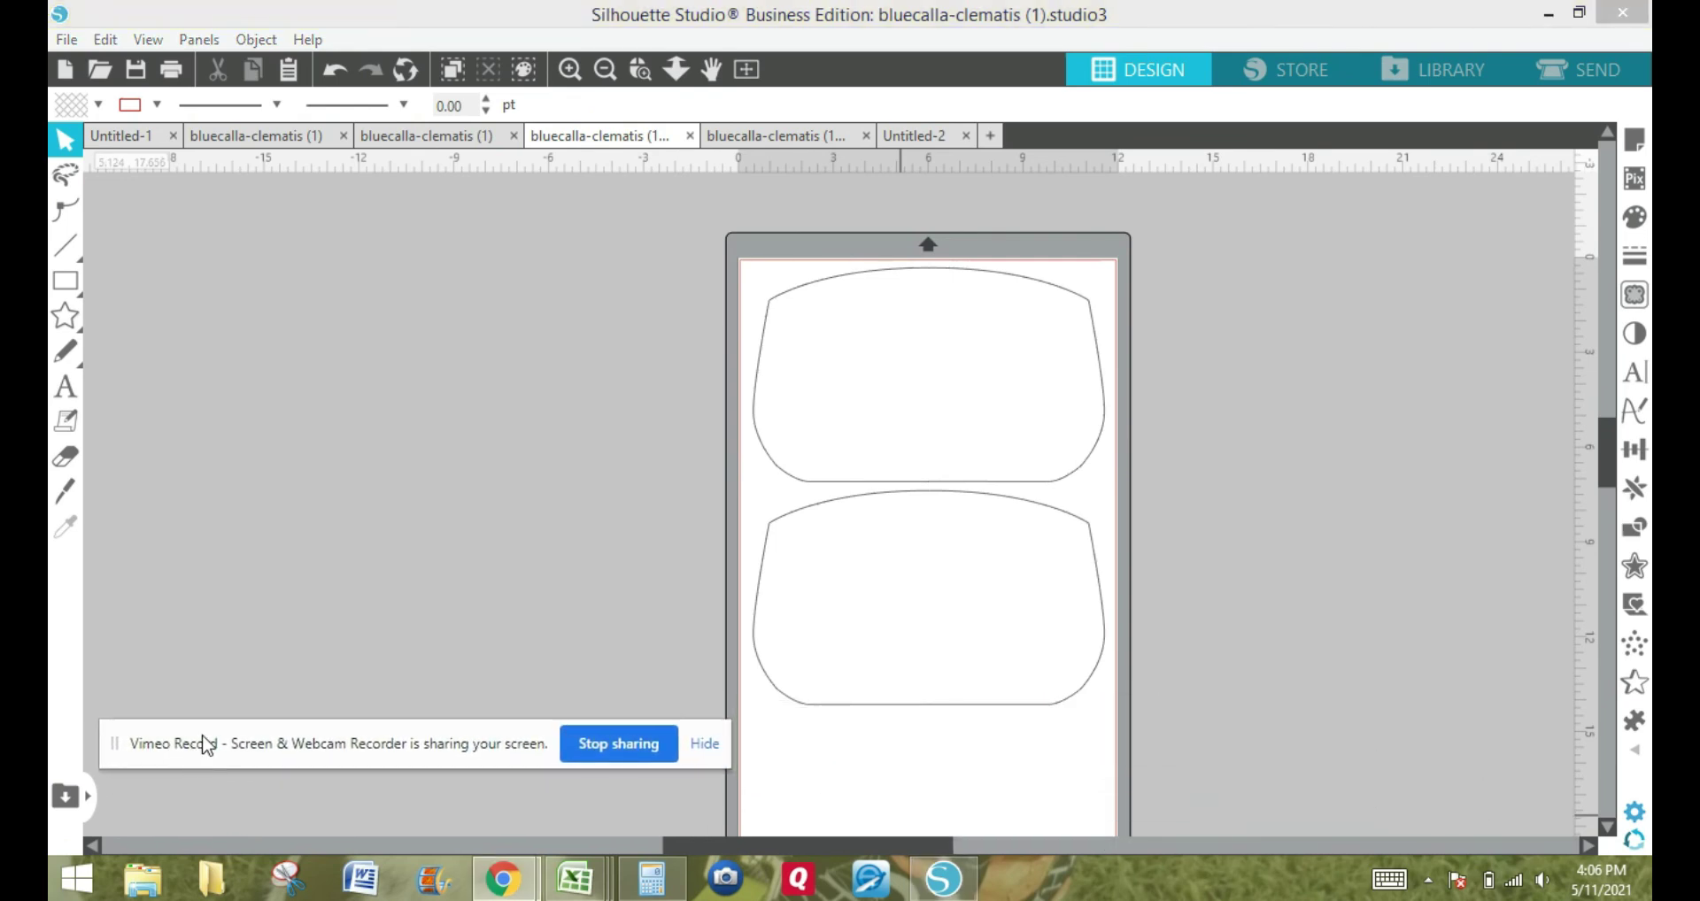
drag(208, 751, 705, 794)
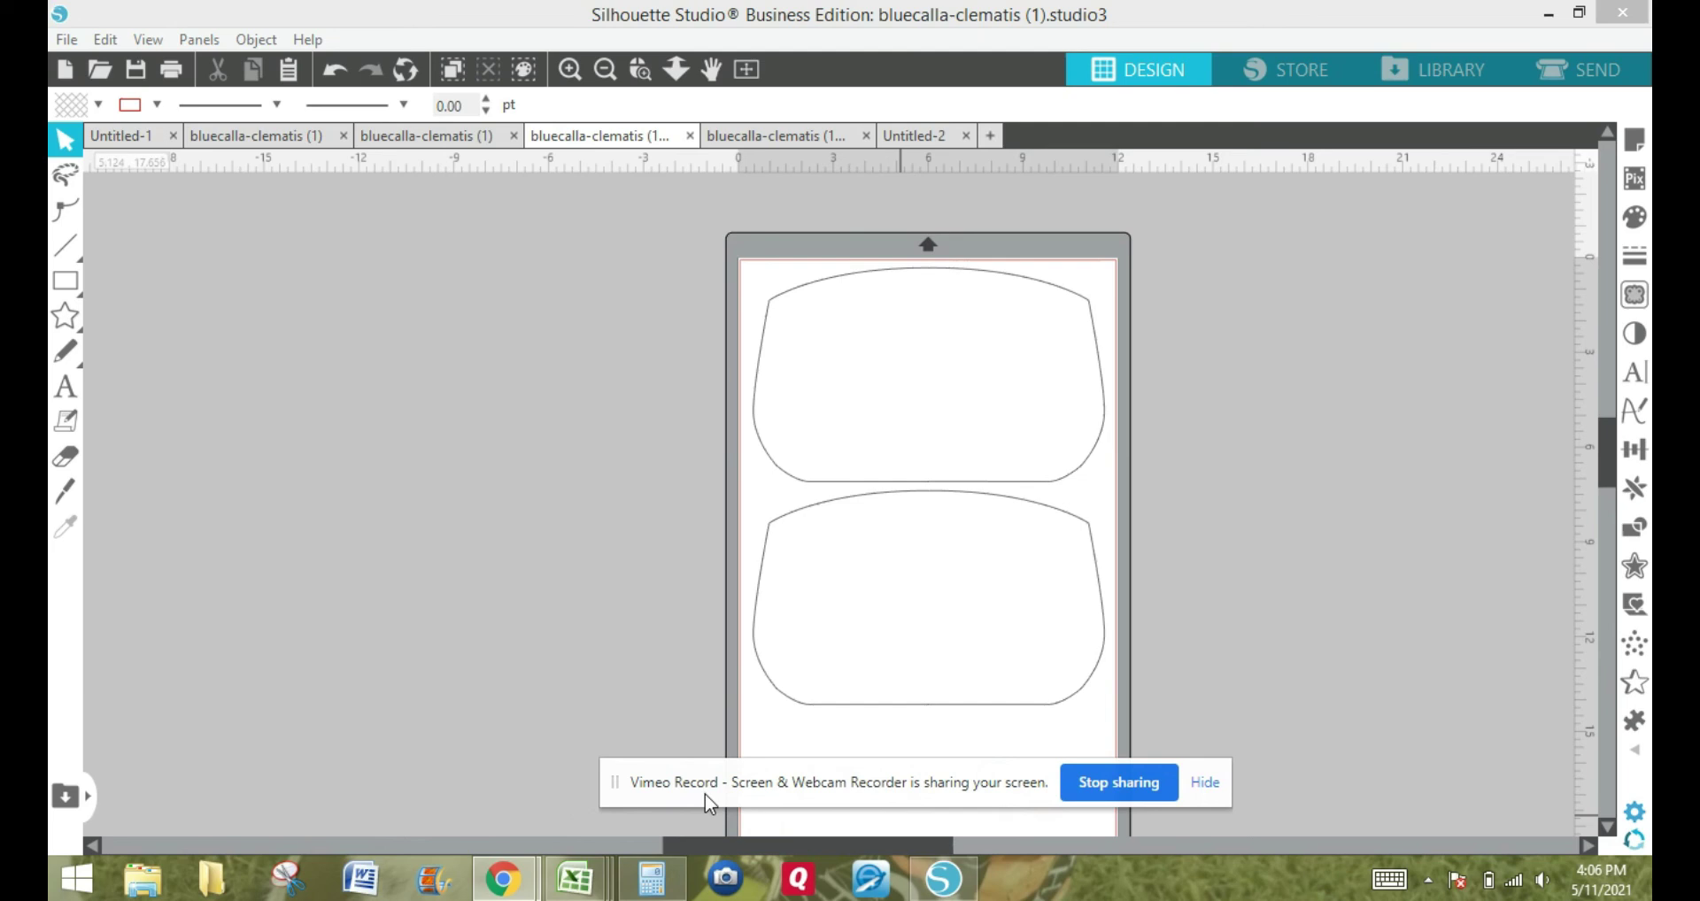
mouse_move(699, 795)
mouse_down()
mouse_move(706, 810)
mouse_move(703, 772)
mouse_up()
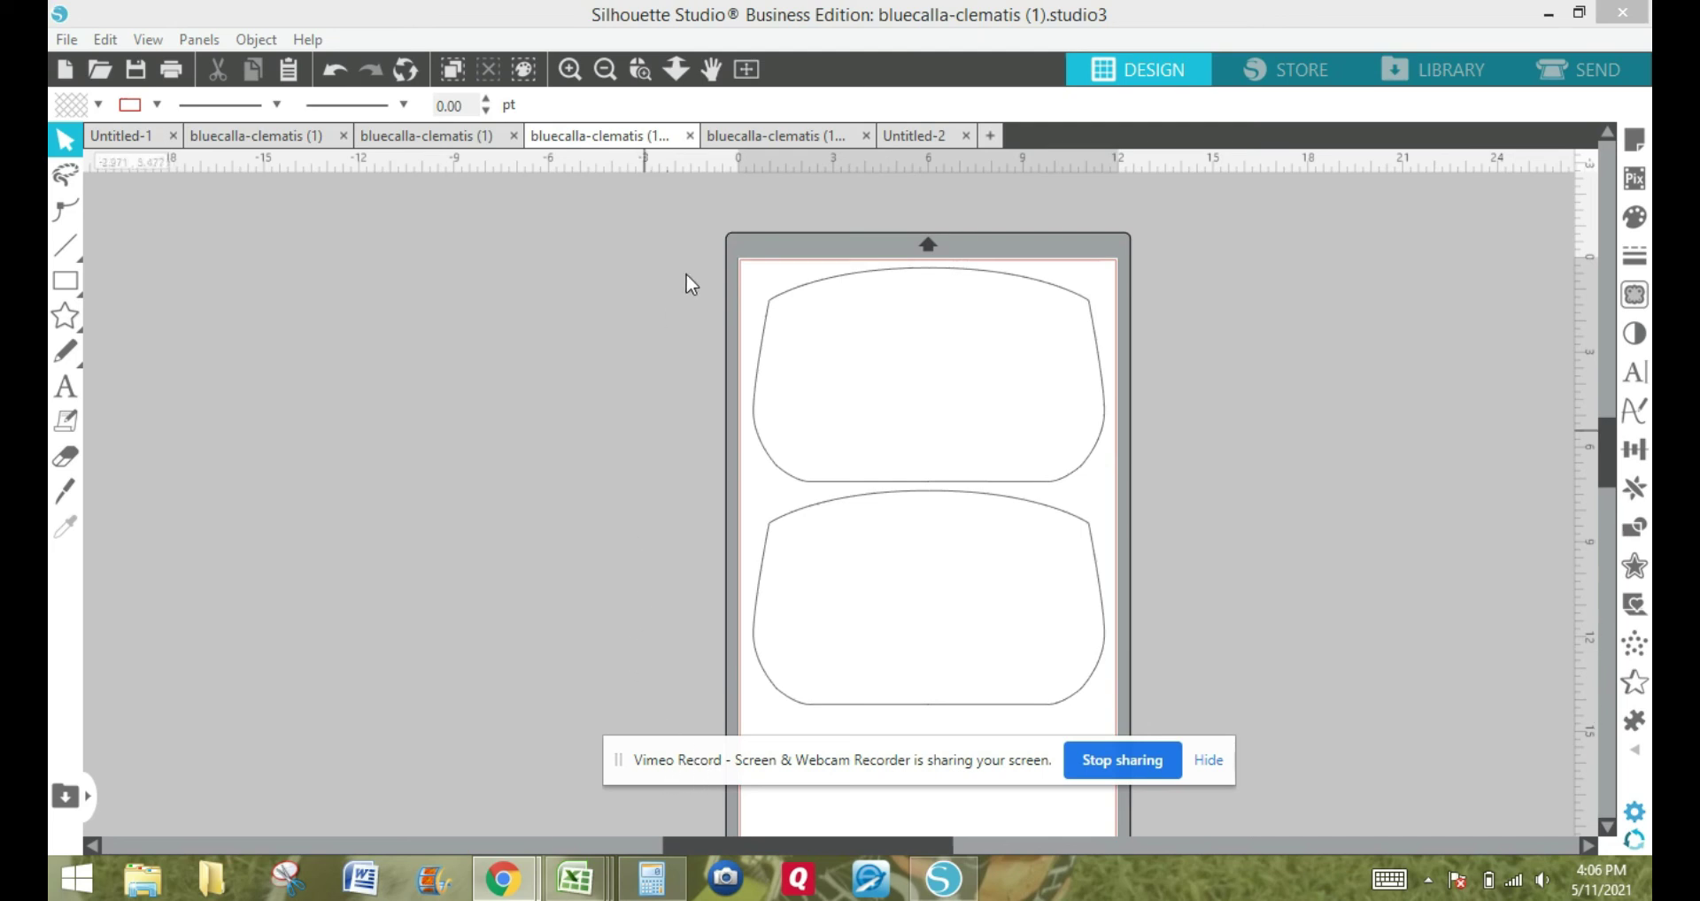
Switch to the drawing with the two flat-topped outlines that have rounded lower corners.
click(651, 141)
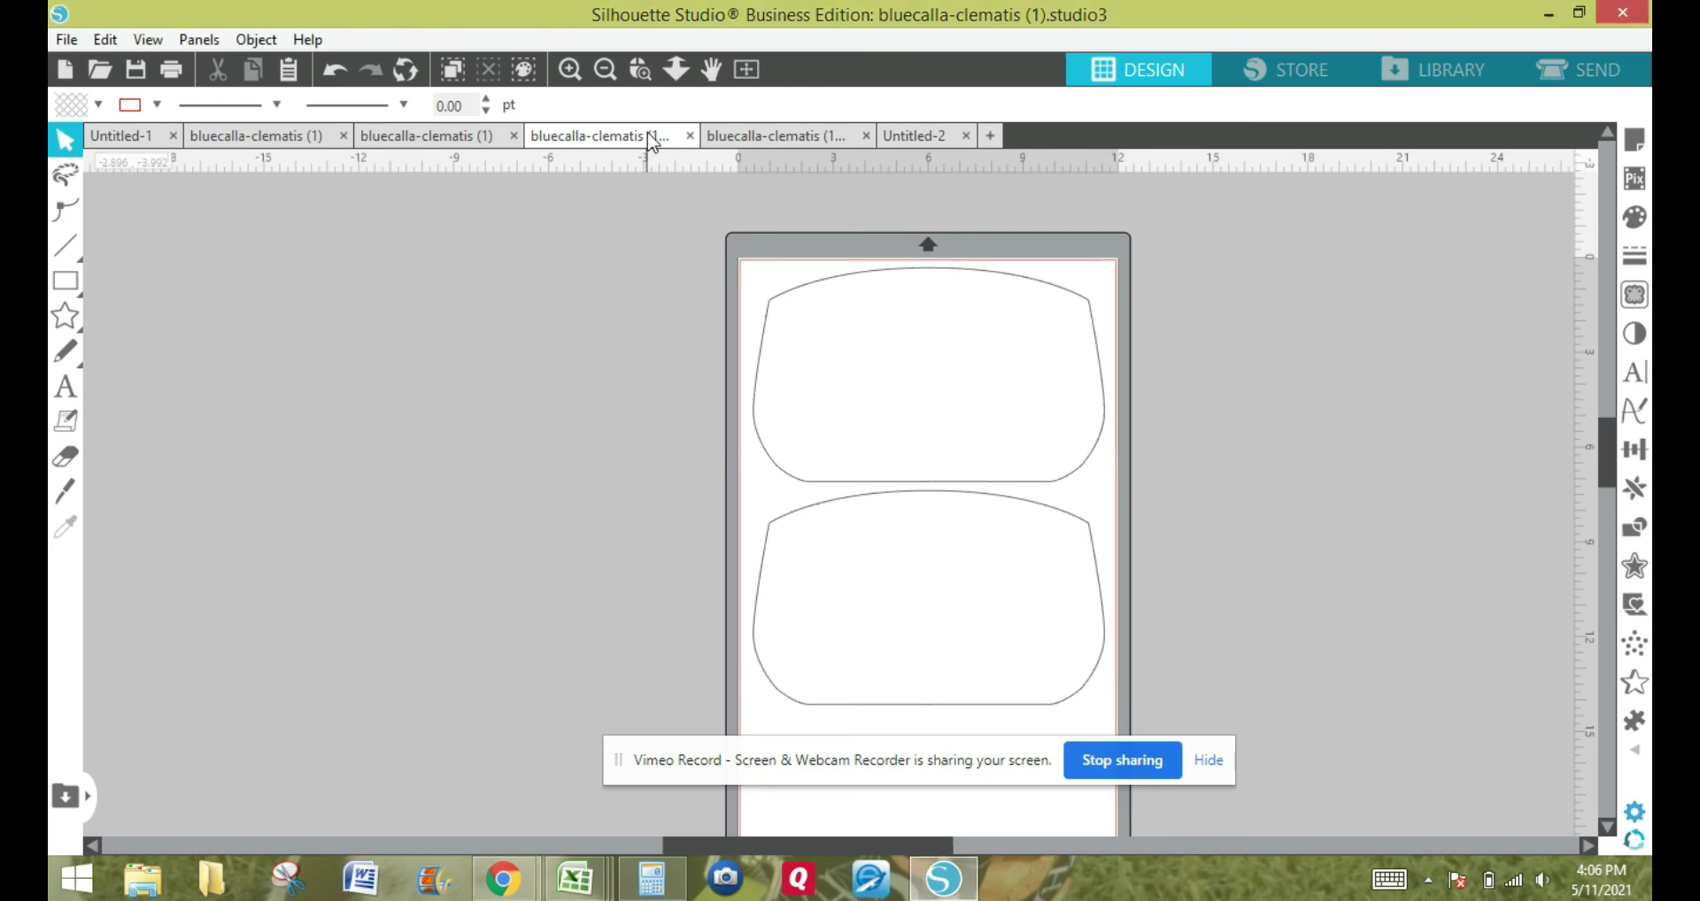
click(434, 135)
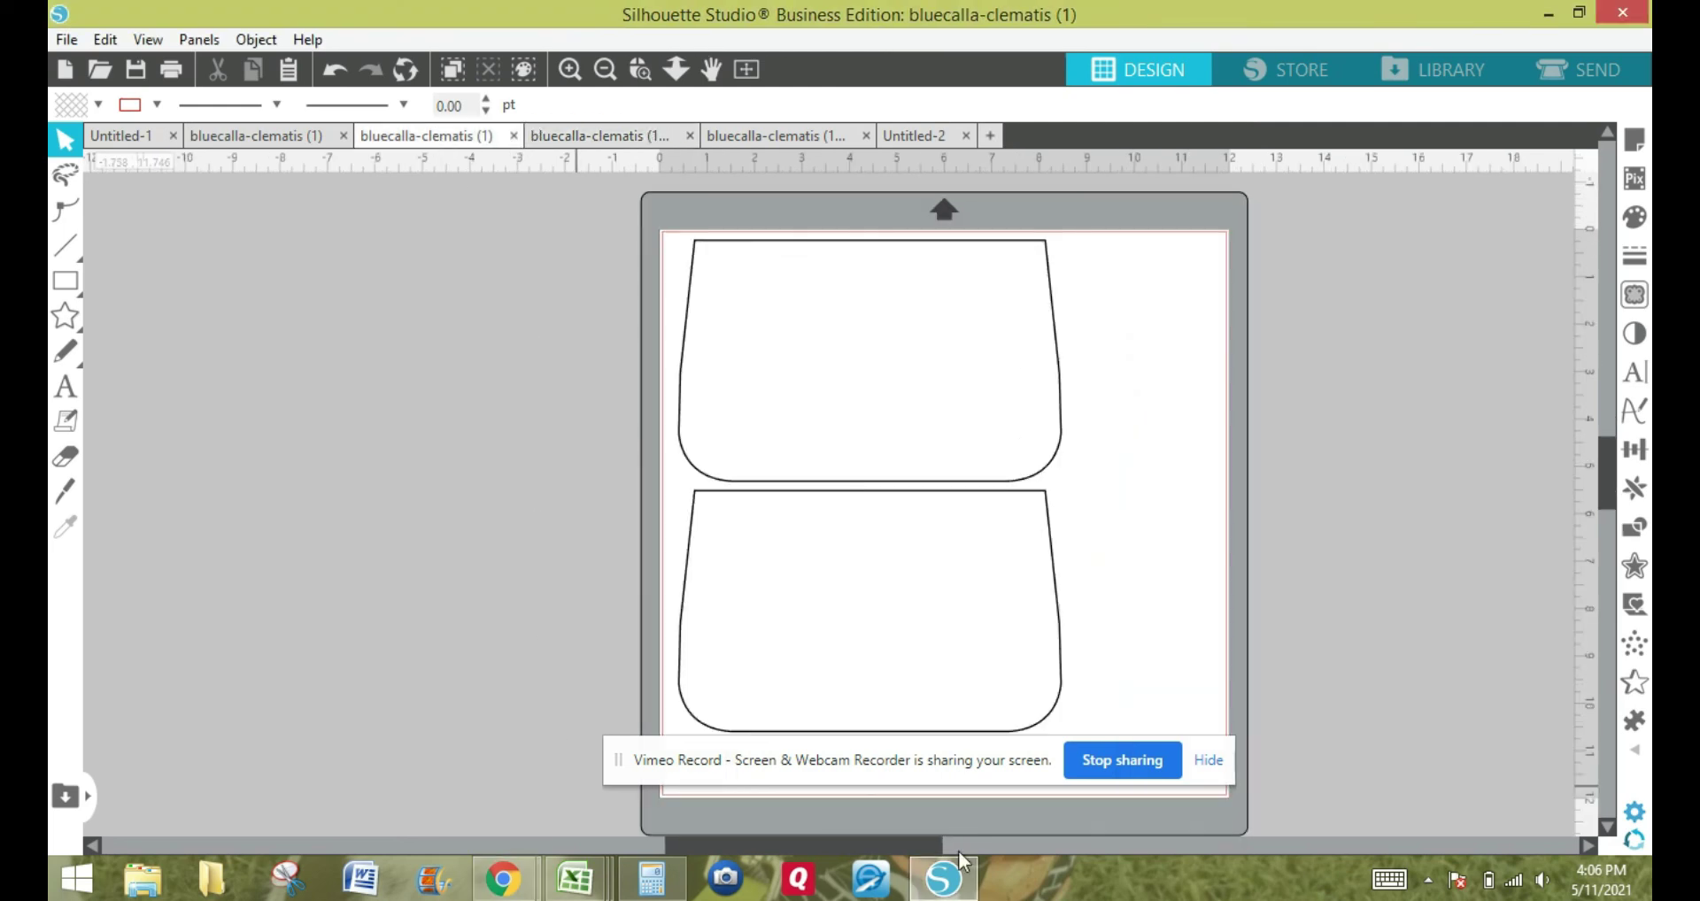